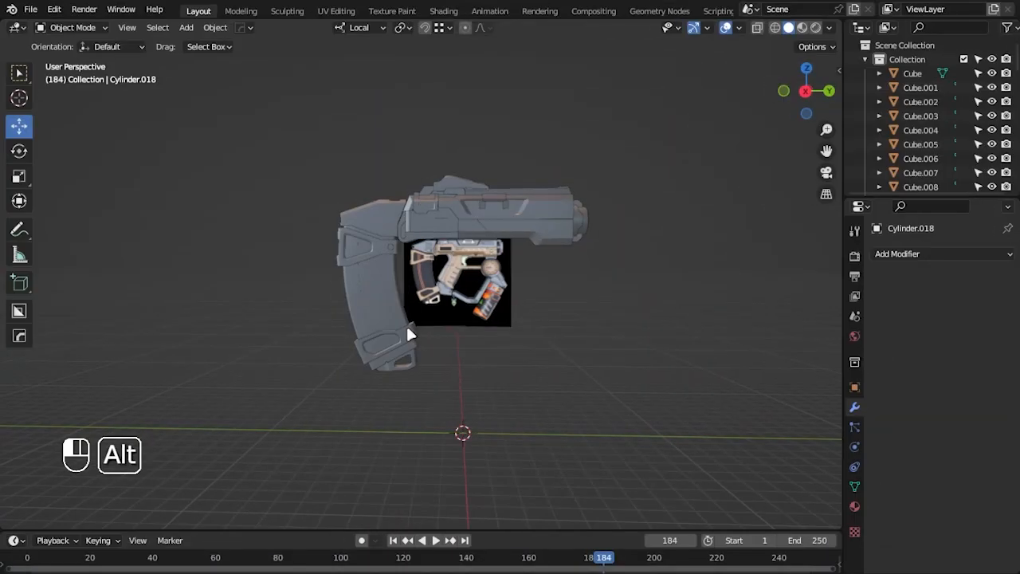
- Examine the modelled gun from several angles and compare its grip area with the reference image in the right side view
left_click_drag(410, 335, 468, 353, "alt")
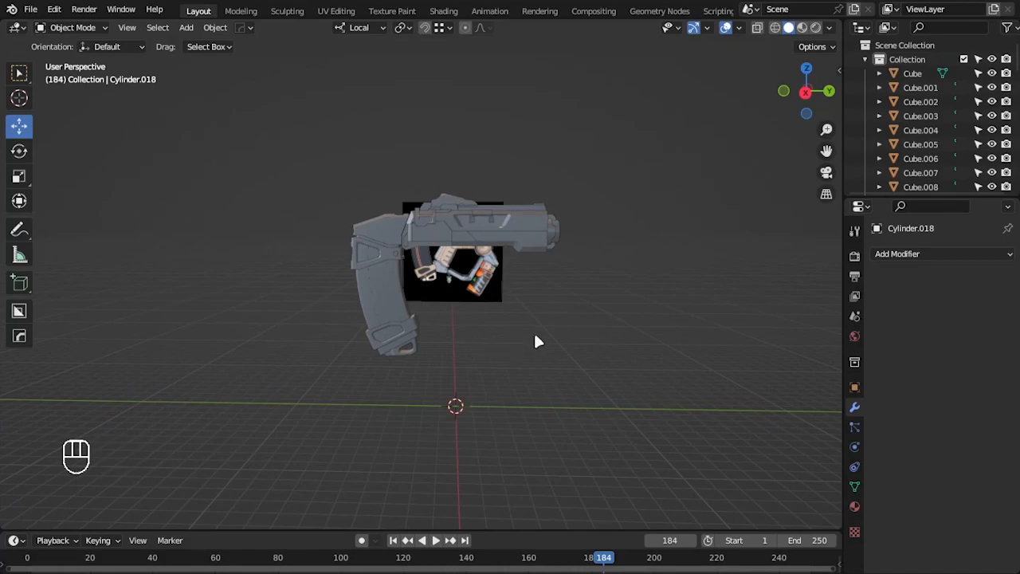
left_click_drag(535, 336, 519, 322, "alt")
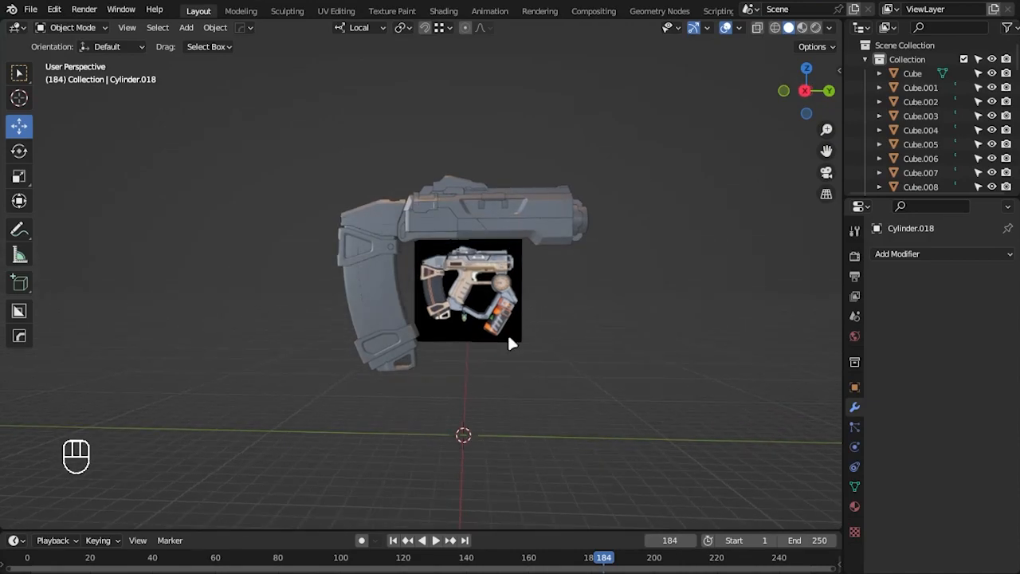
key("KP_3")
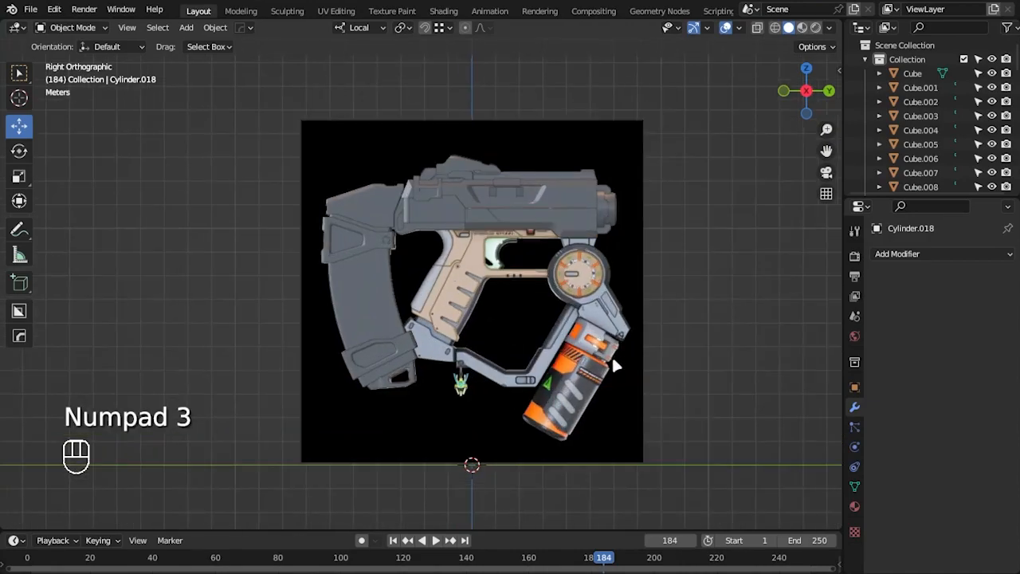
mouse_move(510, 355)
left_mouse_down("alt")
mouse_move(667, 391)
mouse_move(619, 408)
mouse_move(523, 369)
left_mouse_up("alt")
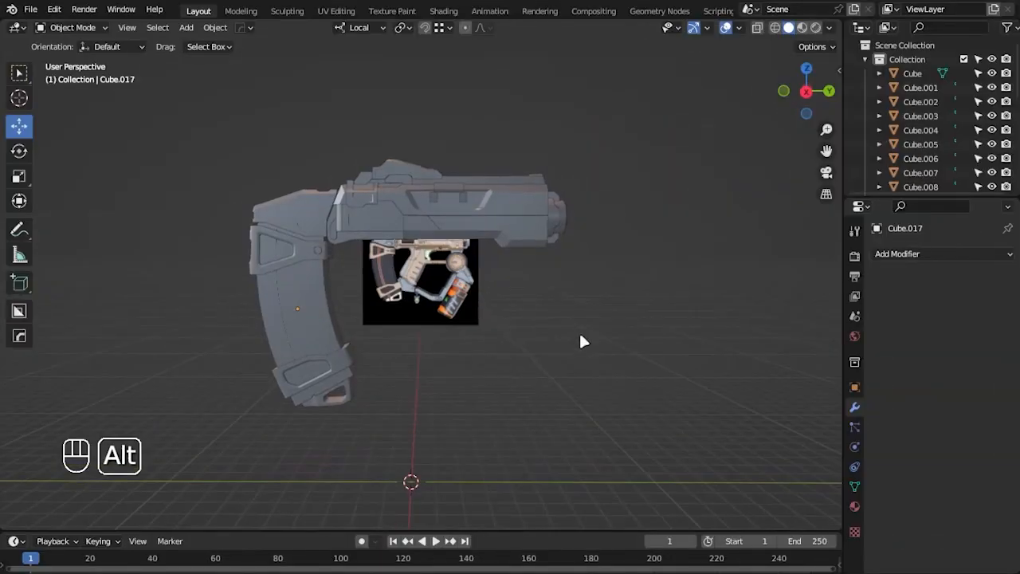
left_click_drag(580, 341, 593, 332, "alt")
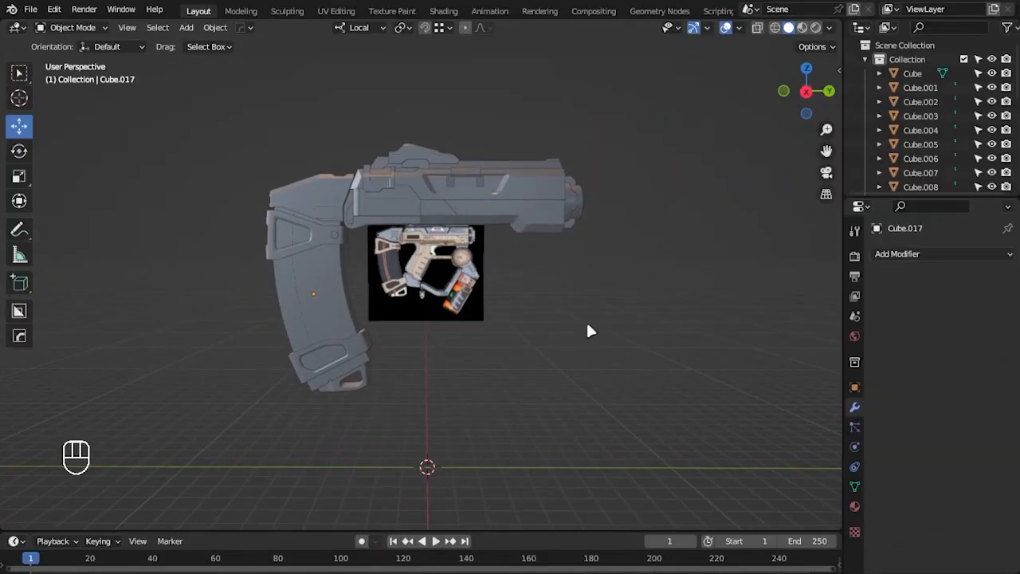
key("KP_3")
key("alt+z")
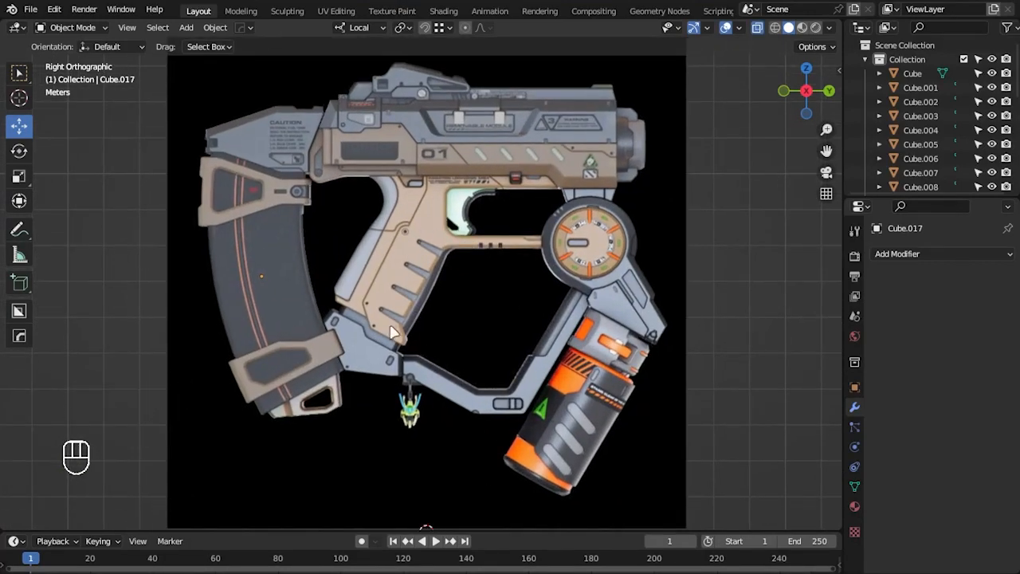
scroll(396, 337, "up", 4)
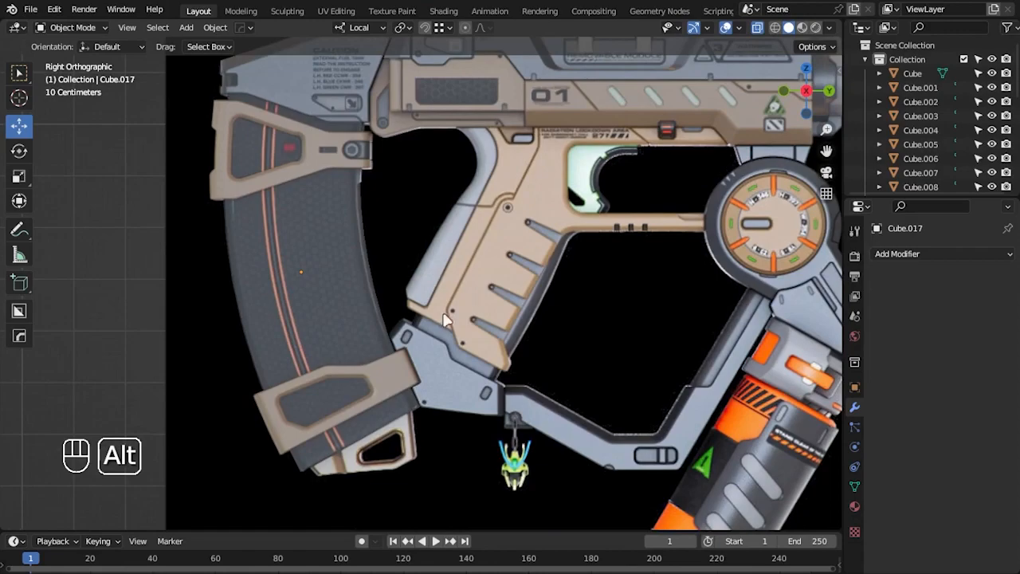
scroll(446, 320, "down", 5)
middle_click_drag(518, 303, 500, 314)
key("alt+z")
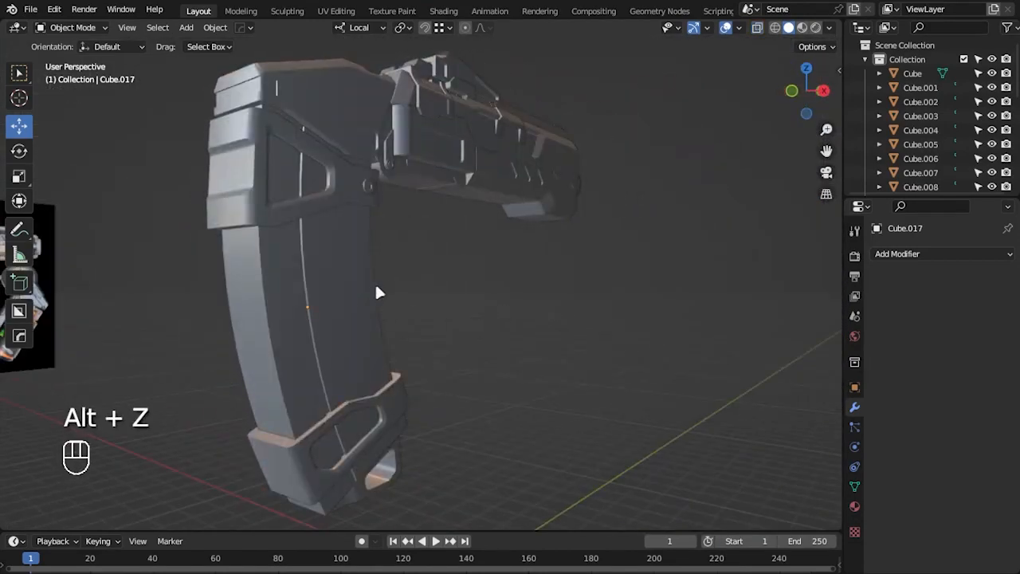
- Bevel the long corner edge loops of the curved magazine and save the file
key("Tab")
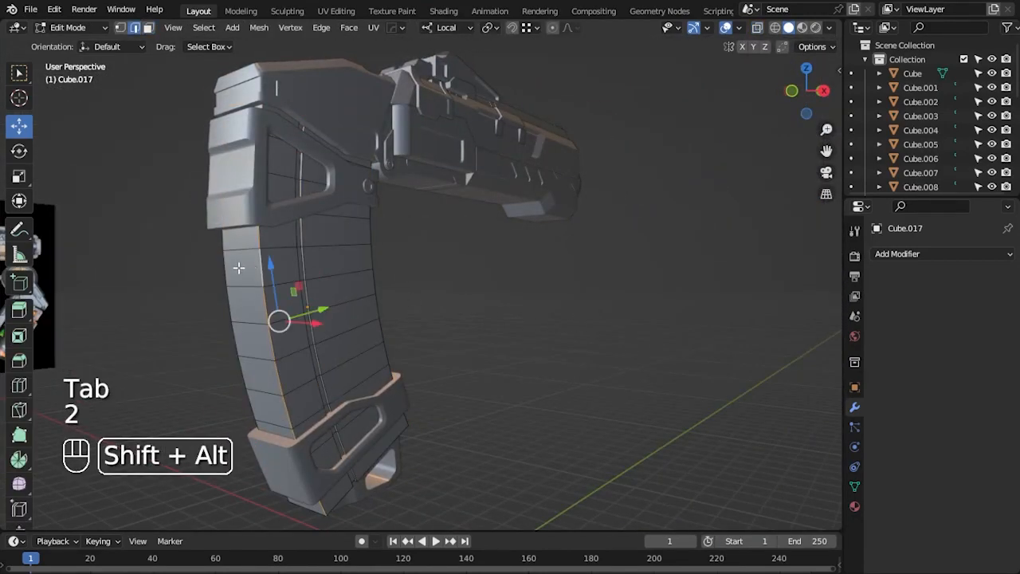
left_click(242, 267, "alt+shift")
middle_click_drag(372, 250, 452, 277)
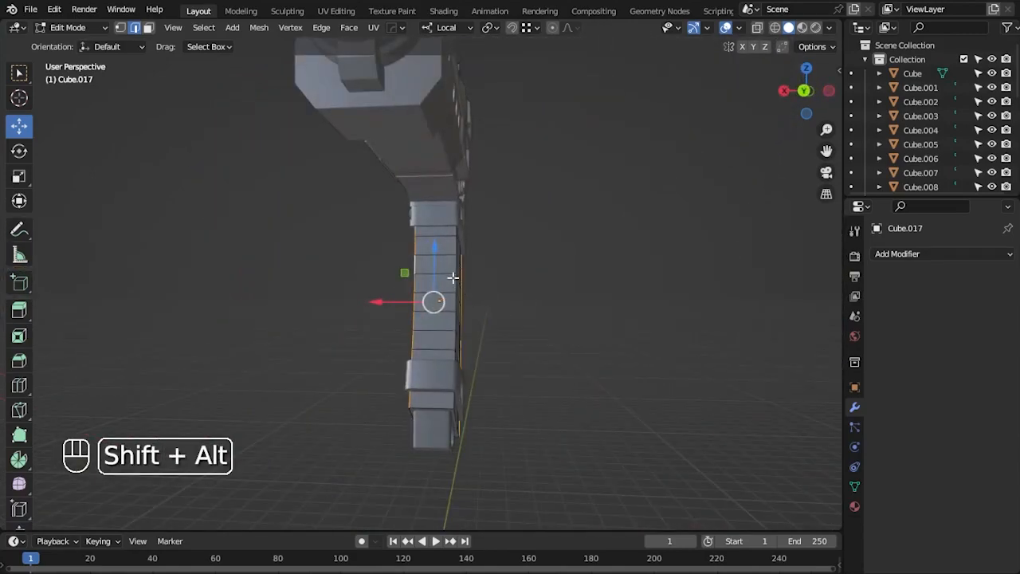
key("KP_3")
key("alt+z")
scroll(585, 289, "up", 4)
key("ctrl+b")
left_click(627, 274)
key("Tab")
key("alt+z")
middle_click_drag(547, 324, 523, 364)
key("ctrl+s")
- Add a cube in the right view and move it about 8.9 m up and 0.97 m along Y onto the reference's trigger area
key("KP_3")
key("alt+z")
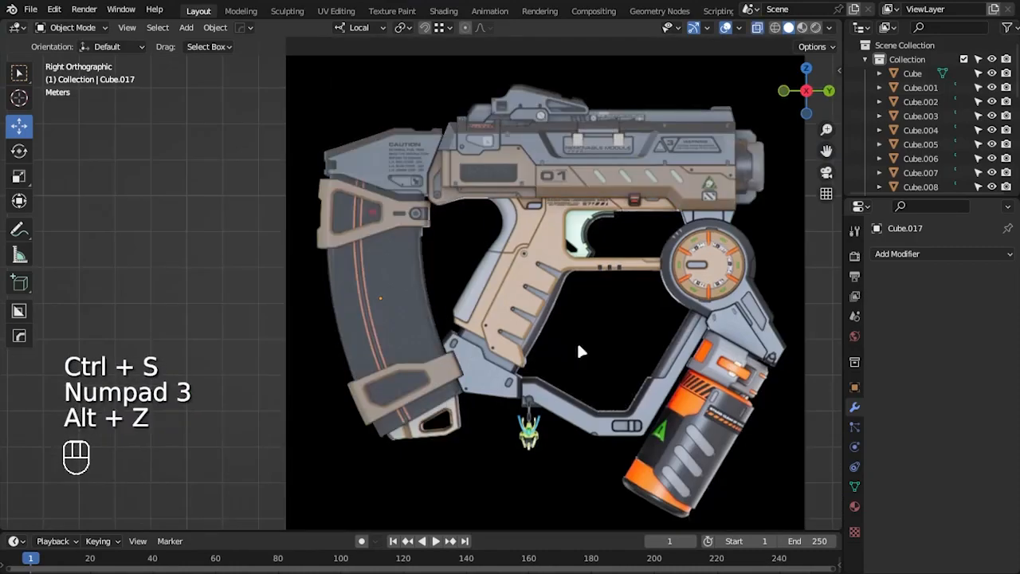
scroll(572, 347, "up", 2)
key("shift+a")
mouse_move(437, 200)
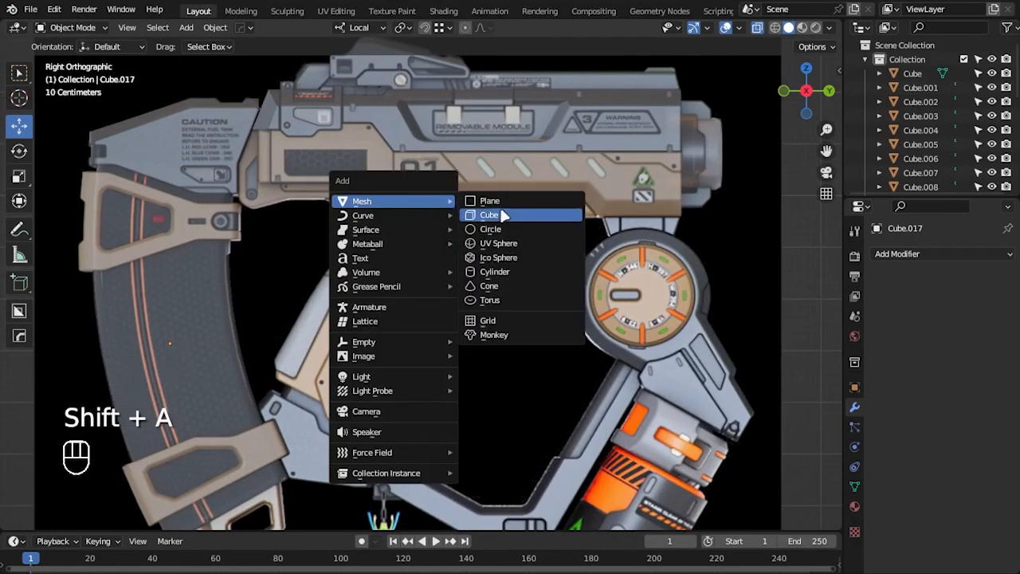
left_click(502, 215)
scroll(502, 216, "down", 5)
key("w")
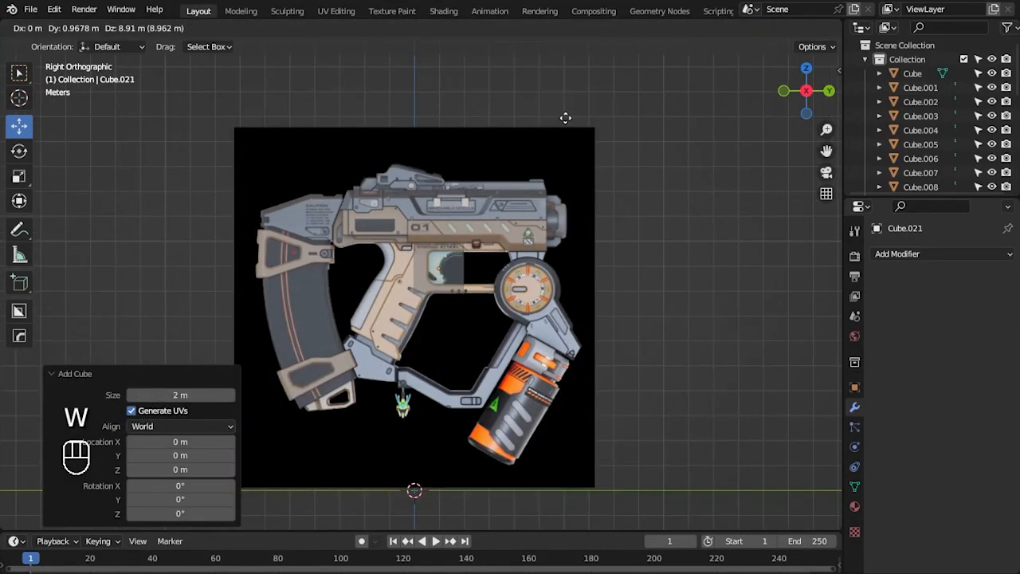
left_click(565, 118)
- Fine-tune the cube's position over the trigger opening so it lines up with the gun body's underside
scroll(505, 229, "up", 6)
middle_click_drag(564, 285, 496, 410, "alt")
scroll(478, 409, "up", 2)
left_click_drag(406, 346, 408, 343)
left_click_drag(463, 400, 467, 401)
- Flatten the cube into a thin strip below the gun body by moving its upper and lower edges to the reference outline
key("Tab")
middle_click_drag(348, 301, 331, 227, "alt")
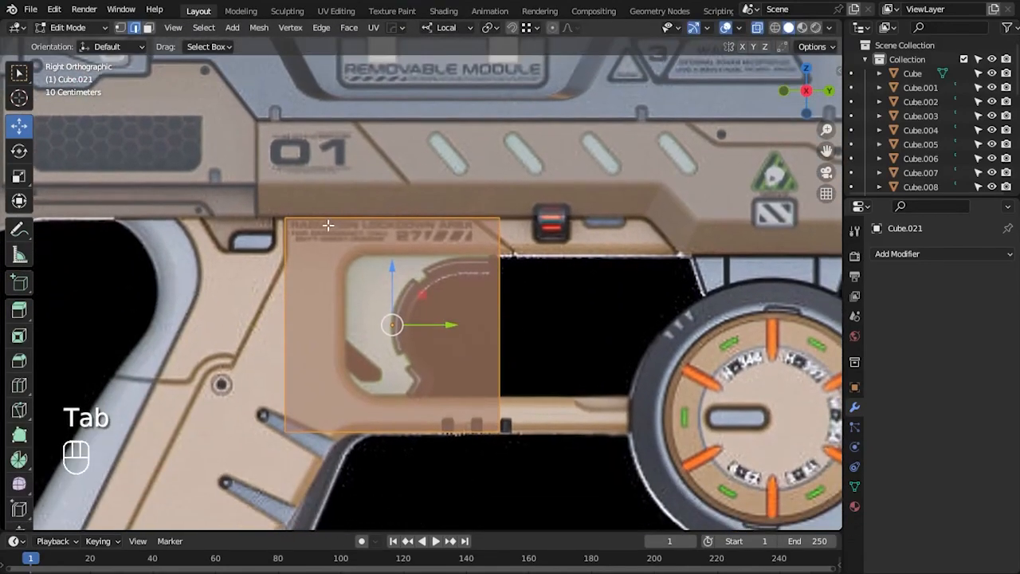
left_click(386, 184)
left_click_drag(391, 159, 392, 156)
left_click(425, 393)
left_click_drag(393, 380, 393, 202)
- Stretch the strip's front end forward along the body's underside and slant it to match the reference
left_click(497, 233)
middle_click_drag(554, 261, 470, 266, "alt")
left_click_drag(474, 244, 629, 262)
key("1")
left_click(574, 326)
middle_click_drag(645, 297, 522, 322, "alt")
scroll(522, 322, "up", 4)
scroll(522, 321, "up", 3)
scroll(610, 351, "down", 4)
- Flatten the lower front edge loop of Cube.002 by scaling it to 0 along Z, and nudge it slightly down
key("Tab")
left_click(660, 333)
scroll(660, 333, "down", 2)
key("Tab")
left_click(591, 313, "alt")
key("s")
key("z")
key("KP_0")
key("Return")
scroll(590, 310, "up", 2)
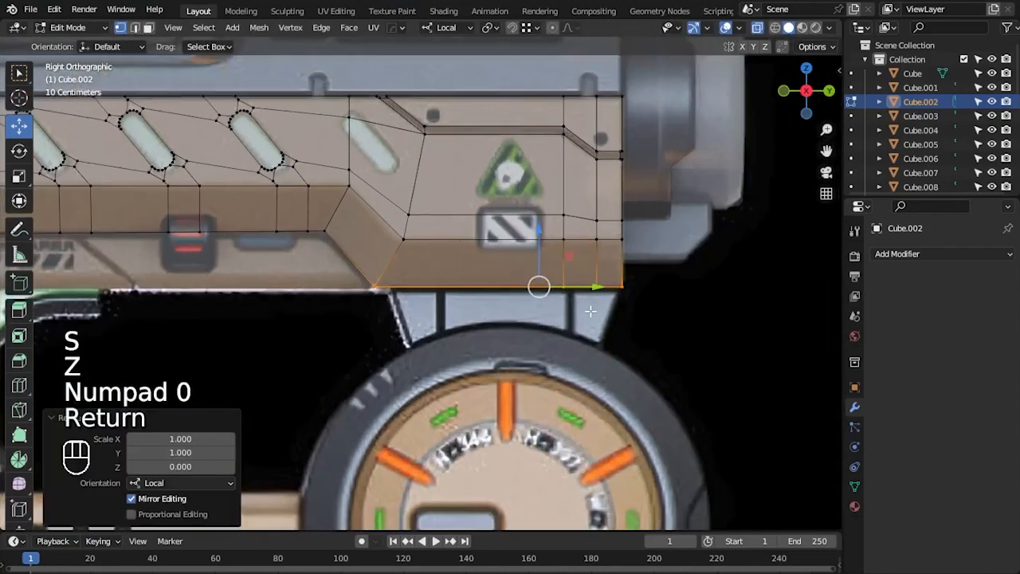
scroll(591, 310, "up", 4)
left_click_drag(662, 242, 661, 245)
left_click(377, 378)
- Add a vertical loop cut near the rear of the trigger housing strip and straighten it by shifting its upper vertices
scroll(376, 380, "down", 1)
middle_click_drag(376, 379, 789, 372, "alt")
key("Tab")
left_click(358, 285)
key("Tab")
scroll(422, 360, "down", 4)
key("3")
key("ctrl+r")
left_click(400, 268)
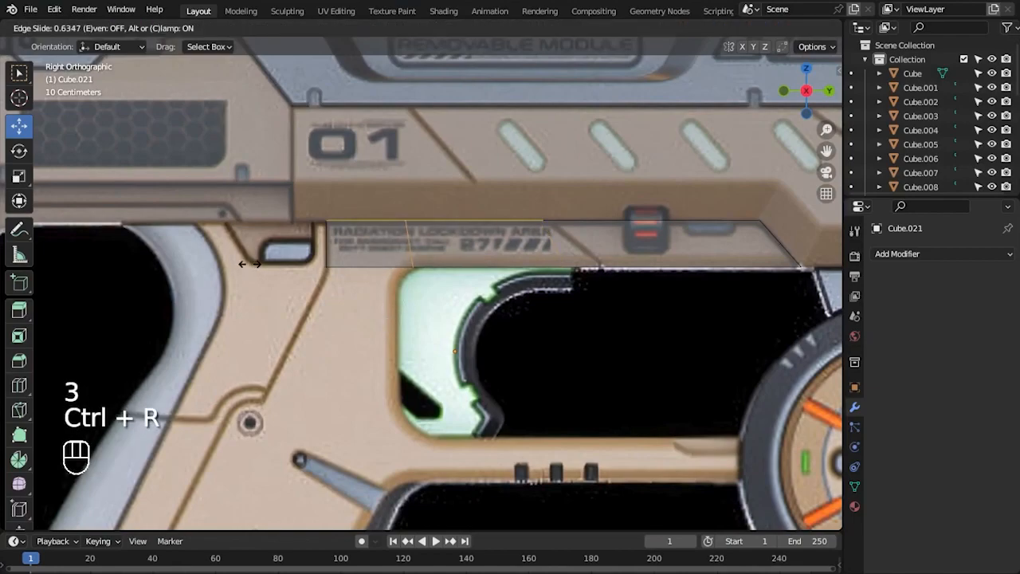
left_click(249, 263)
key("1")
left_click_drag(448, 226, 457, 222)
- Extrude the strip's rear bottom face downward and shift the new end backward along the grip's slope
key("3")
left_click_drag(351, 256, 362, 275)
key("e")
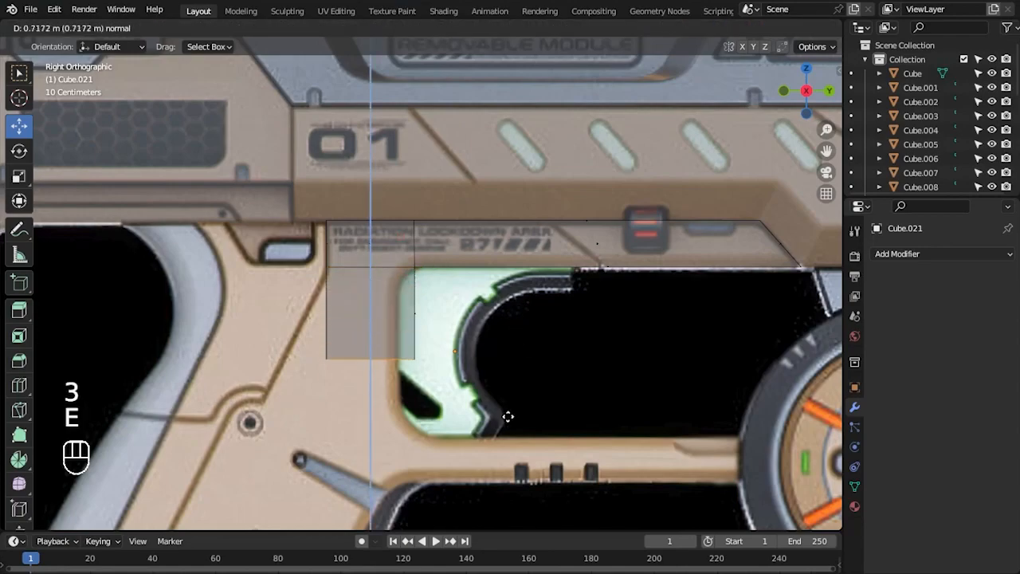
left_click(499, 444)
left_click_drag(422, 430, 359, 428)
middle_click_drag(354, 423, 403, 380, "shift")
left_click_drag(356, 329, 357, 304)
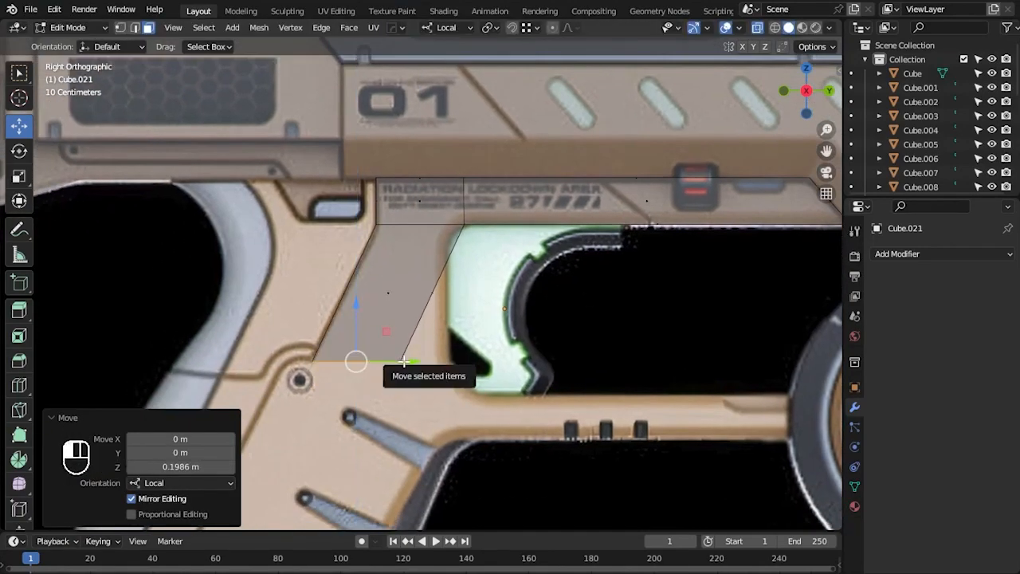
- Align the loop cut and the extrusion's lower front corner vertically with the back of the trigger opening
key("1")
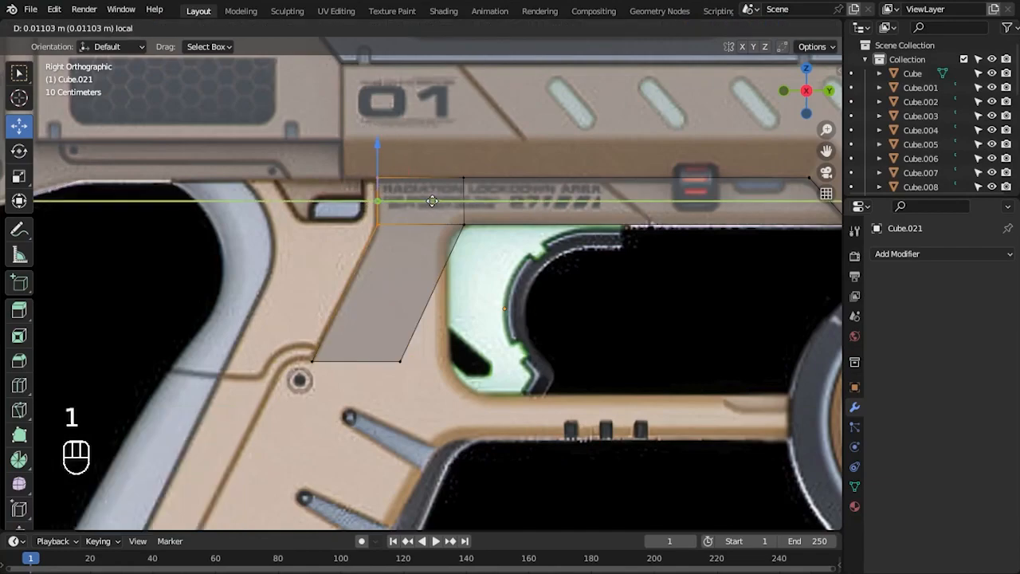
key("ctrl+z")
left_click_drag(523, 200, 507, 203)
left_click(450, 279)
left_click_drag(447, 367, 448, 223)
left_click_drag(470, 315, 478, 384)
left_click_drag(507, 255, 502, 255)
left_click(540, 337)
- Extrude the bottom face down to the guard bar's lower edge and move its rear corner back along the grip's slope
middle_click_drag(474, 381, 490, 281, "alt")
scroll(489, 280, "down", 2)
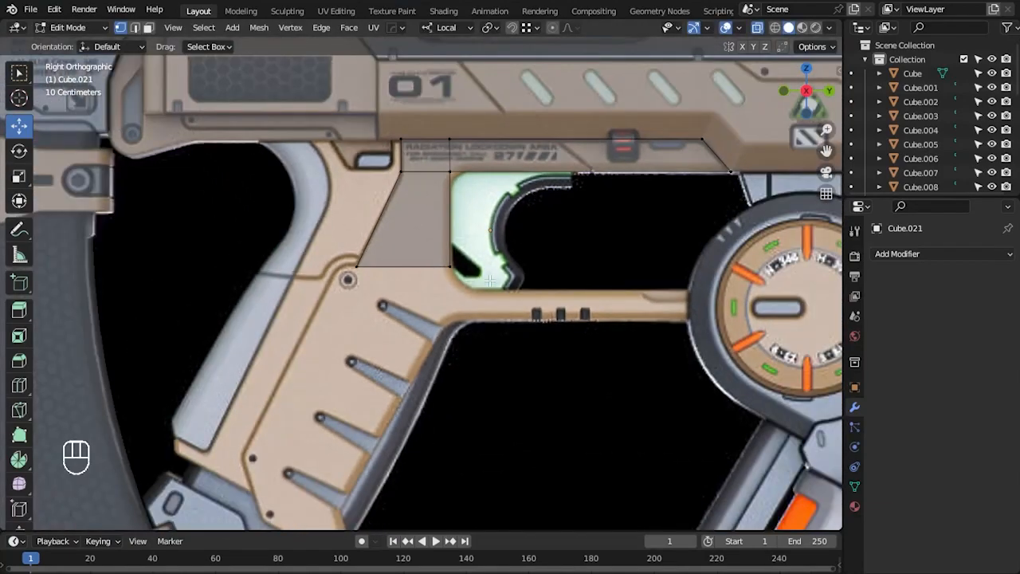
scroll(402, 265, "up", 1)
key("e")
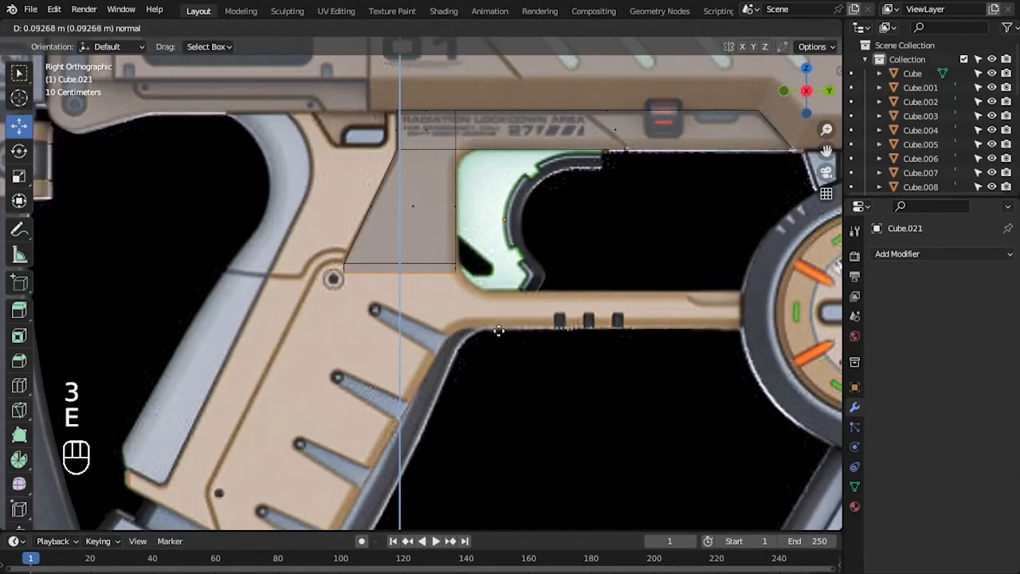
left_click(499, 385)
key("1")
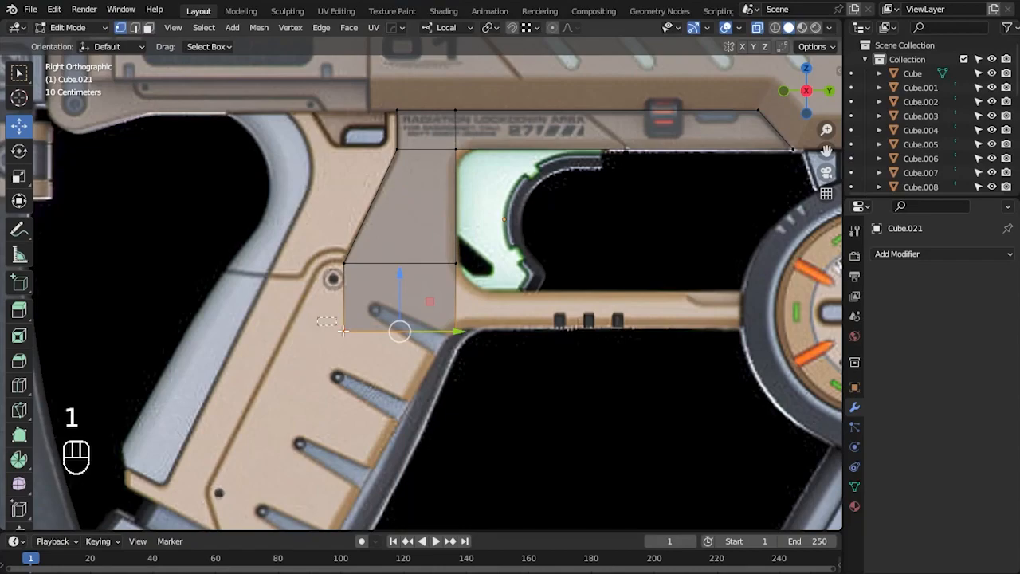
left_click_drag(412, 331, 373, 331)
- Extrude the lower section's front face forward to the round disc to form the trigger guard bar
key("3")
middle_click(570, 313, "alt")
key("e")
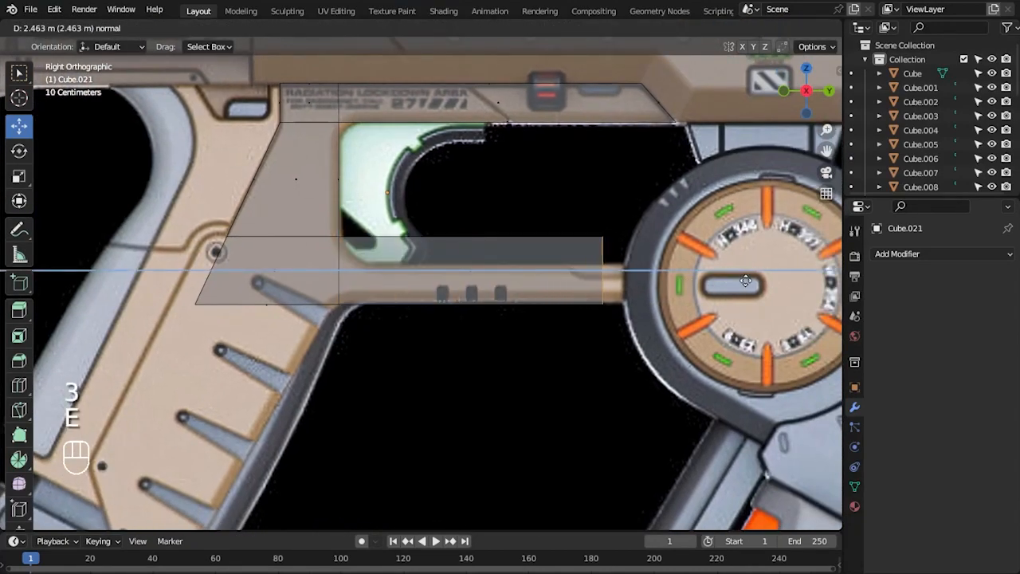
left_click(762, 279)
key("1")
left_click_drag(325, 214, 357, 245)
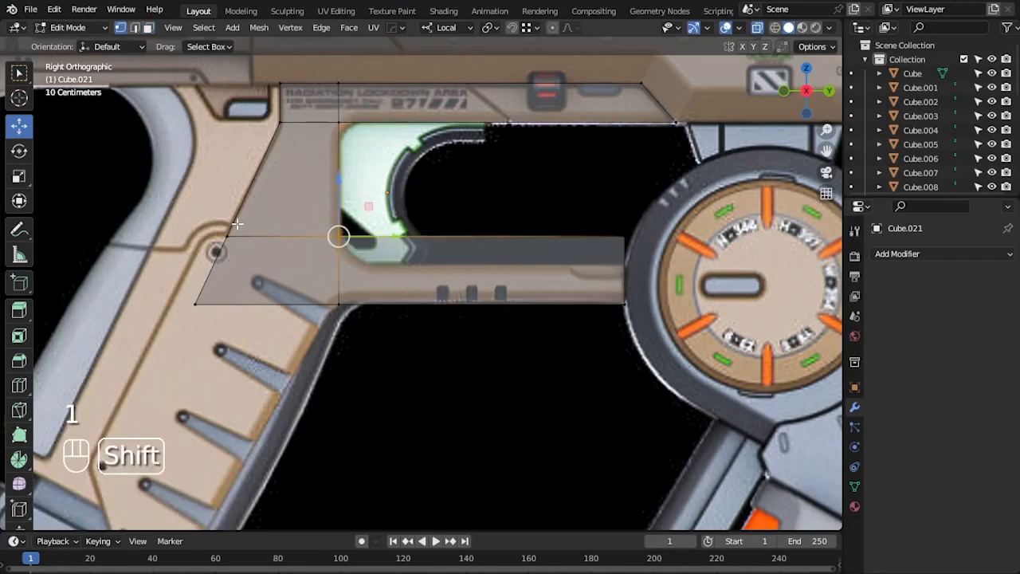
left_click_drag(340, 185, 340, 195)
key("ctrl+z")
left_click_drag(335, 231, 679, 282)
key("ctrl+z")
- Move the guard bar's upper vertices down and its lower vertices slightly up to fit the bar in the reference
left_click_drag(292, 194, 635, 252)
left_click_drag(482, 177, 487, 210)
left_click(568, 193)
middle_click_drag(625, 356, 571, 356, "alt")
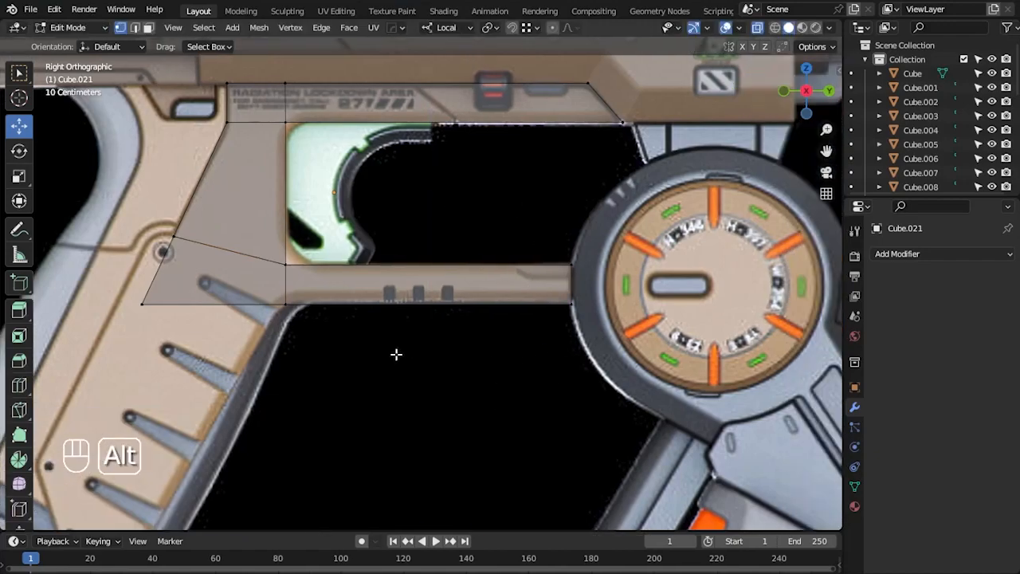
middle_click_drag(402, 353, 479, 329, "alt")
left_click_drag(175, 260, 660, 358)
left_click_drag(410, 223, 410, 220)
left_click(443, 345)
- Extrude the face below the guard bar about 0.98 m down and shift it backward along the grip's slope
middle_click_drag(341, 347, 441, 309, "alt")
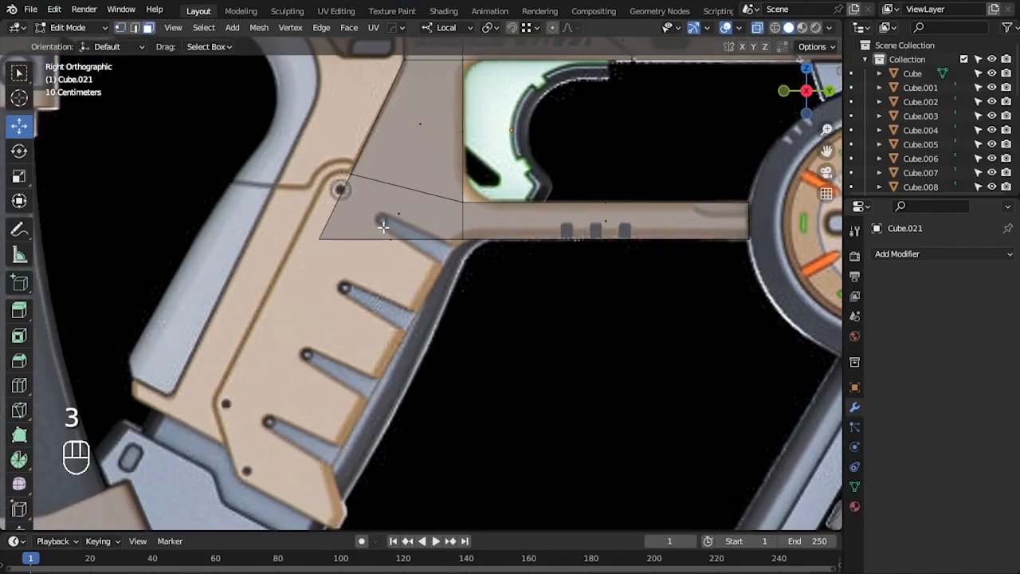
key("e")
left_click(520, 477)
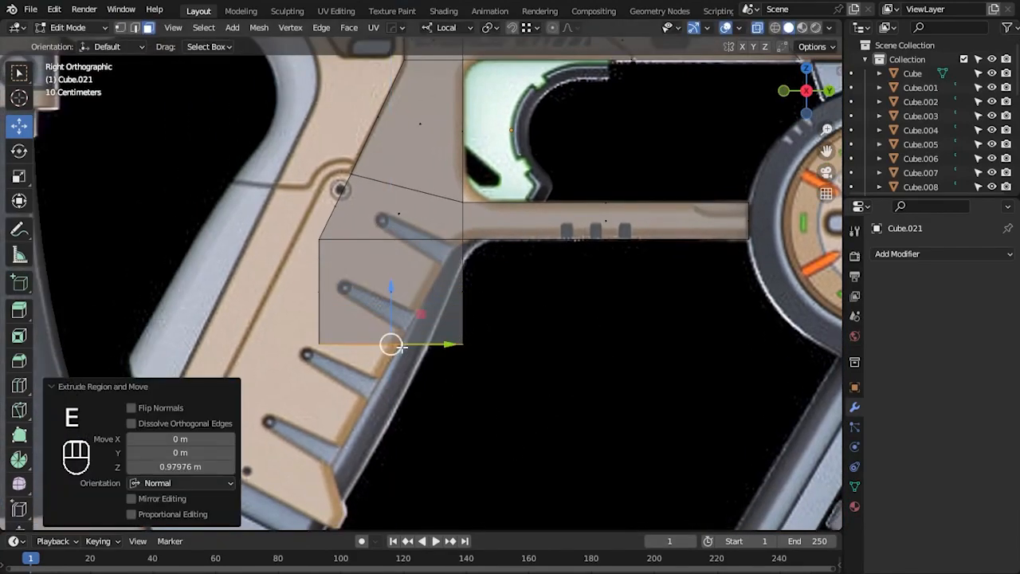
left_click_drag(392, 344, 278, 449)
middle_click_drag(357, 427, 505, 325, "shift")
left_click_drag(426, 345, 448, 310)
- Move the grip section's lower front vertices about -0.38 m in Y and -0.49 m in Z onto the grip's front edge
key("1")
left_click_drag(539, 344, 502, 292)
left_click_drag(522, 311, 476, 384)
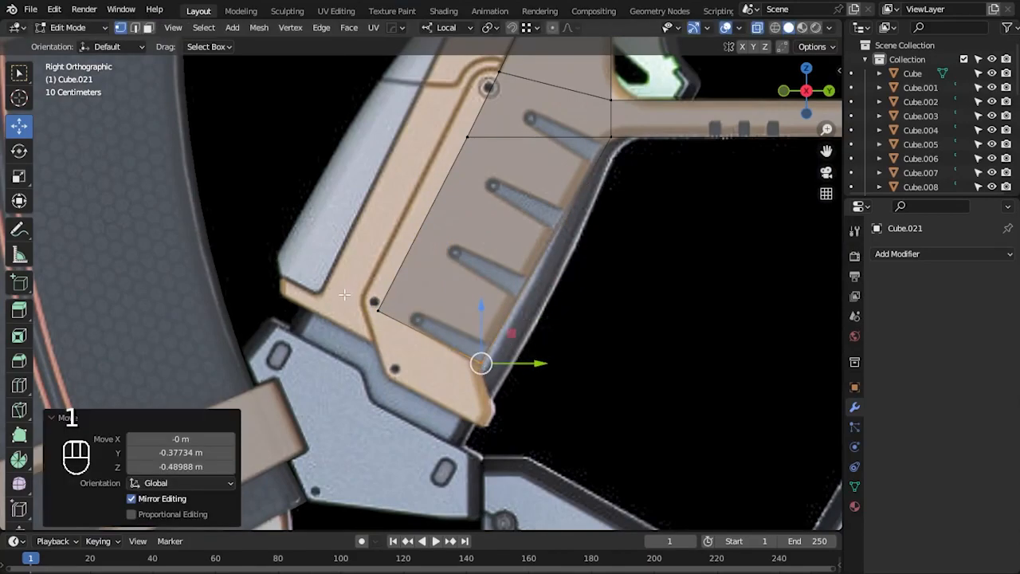
left_click_drag(373, 302, 388, 309)
left_click(556, 358)
- Nudge the vertices where the grip's front edge meets the guard bar slightly backward to match the reference
scroll(629, 323, "up", 1)
middle_click_drag(629, 313, 584, 424, "alt")
left_click(578, 214)
left_click_drag(629, 189, 627, 190)
left_click(668, 298)
- Extrude the grip's lower end face about 0.53 m along its normal
middle_click_drag(489, 457, 492, 328, "alt")
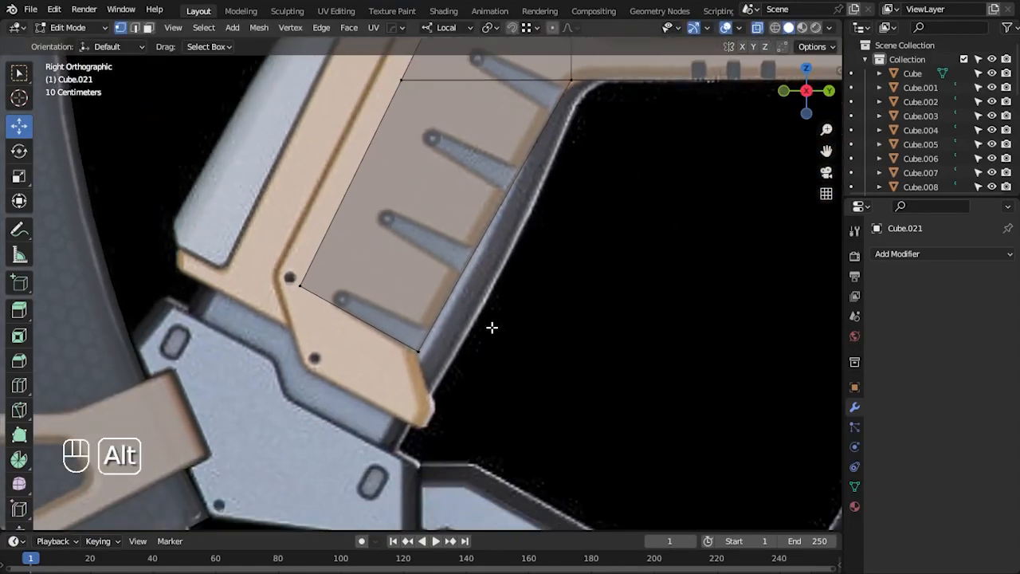
key("e")
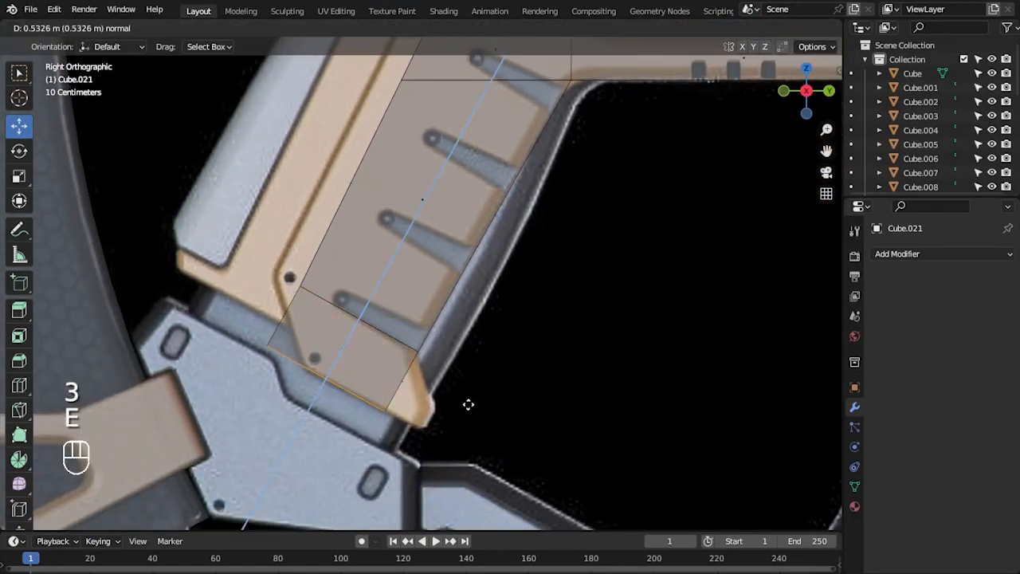
left_click(467, 404)
- Move the new end section's lower rear vertices forward and down onto the grip's bottom outline
key("1")
left_click(445, 29)
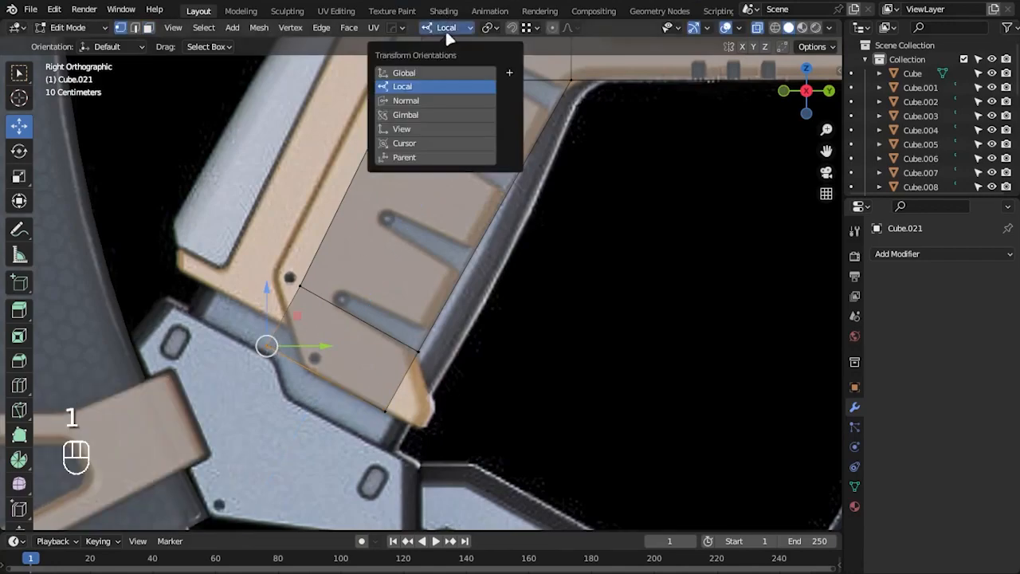
left_click(443, 74)
left_click_drag(280, 349, 303, 360)
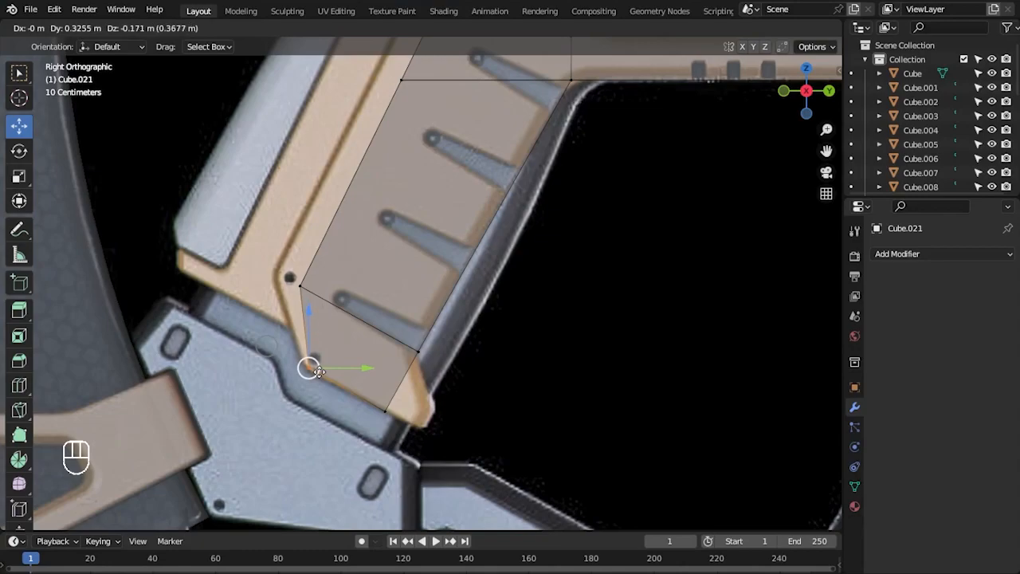
left_click(491, 423)
middle_click_drag(492, 423, 527, 423, "alt")
left_click_drag(325, 263, 355, 310)
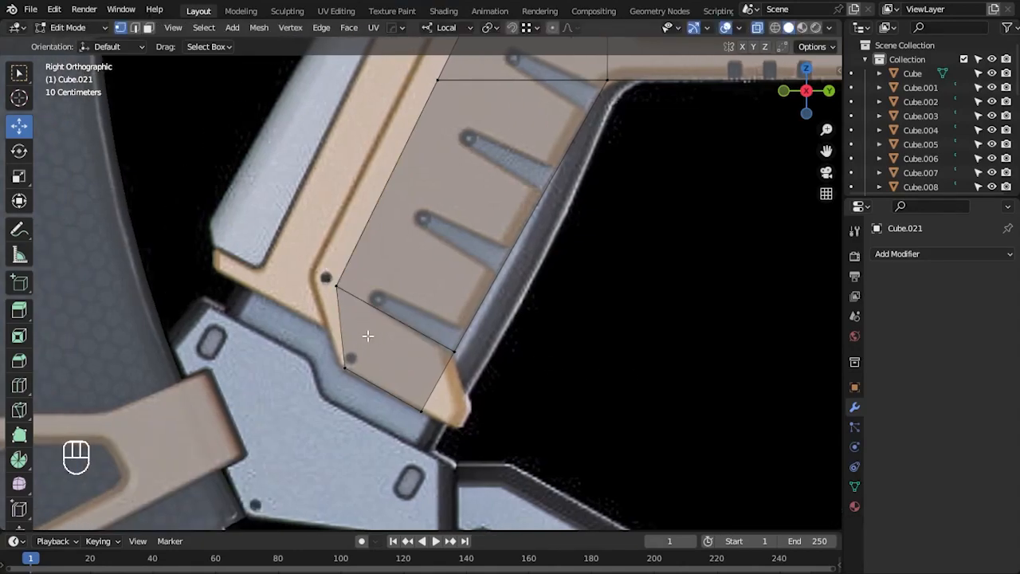
left_click_drag(343, 382, 363, 391)
- Extrude the front face of the grip's end section and shape its vertices to the pointed front tip in the reference
key("3")
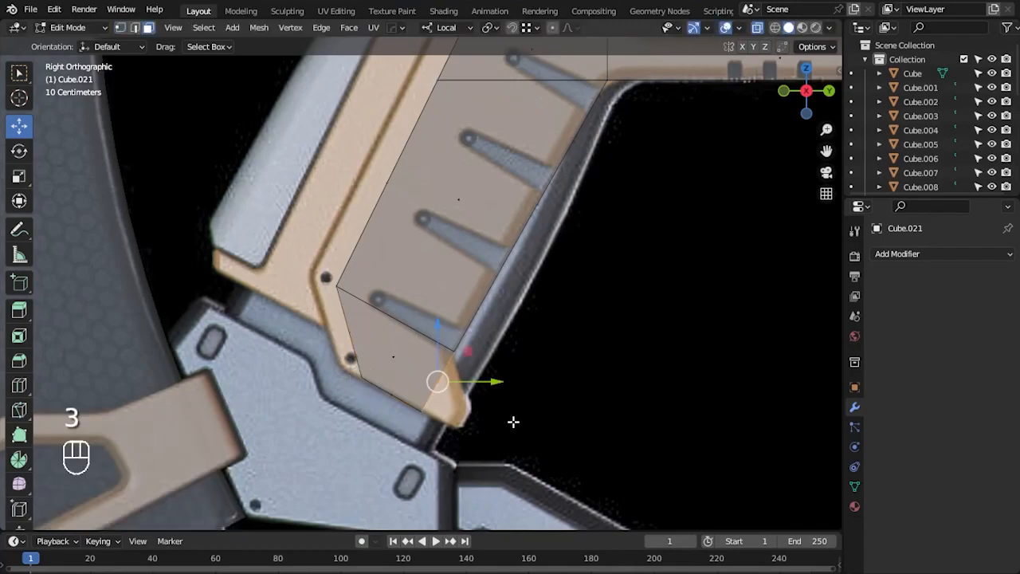
key("e")
right_click(565, 451)
key("1")
left_click_drag(562, 332, 471, 405)
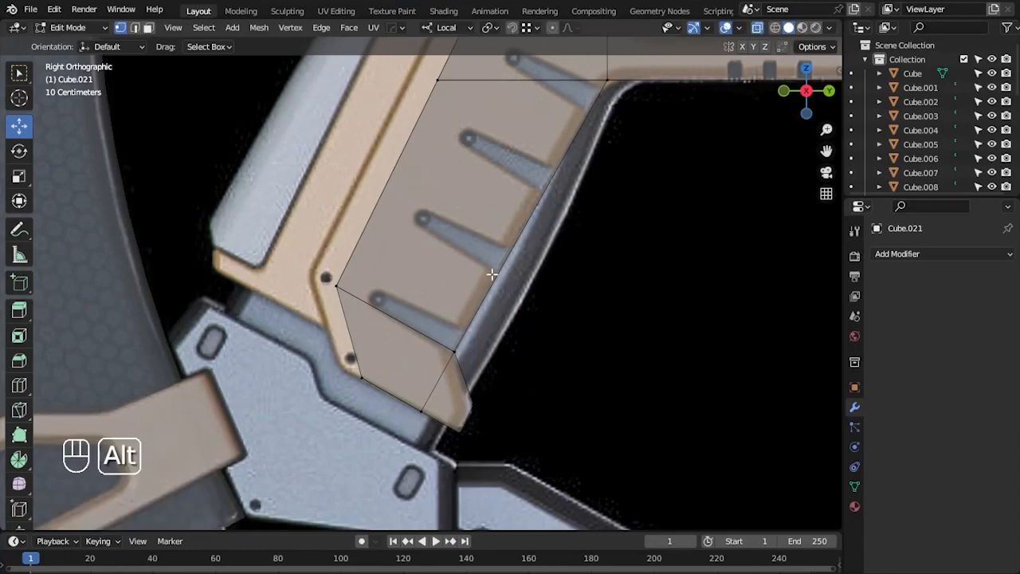
- Extrude the grip's rear faces about 0.24 m along their normal
middle_click(487, 327, "alt")
key("3")
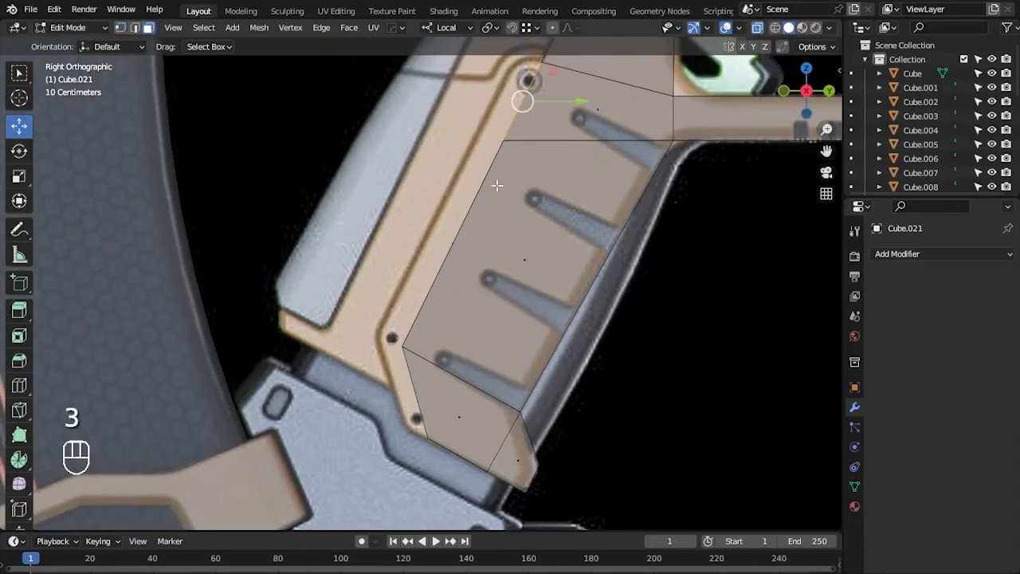
key("e")
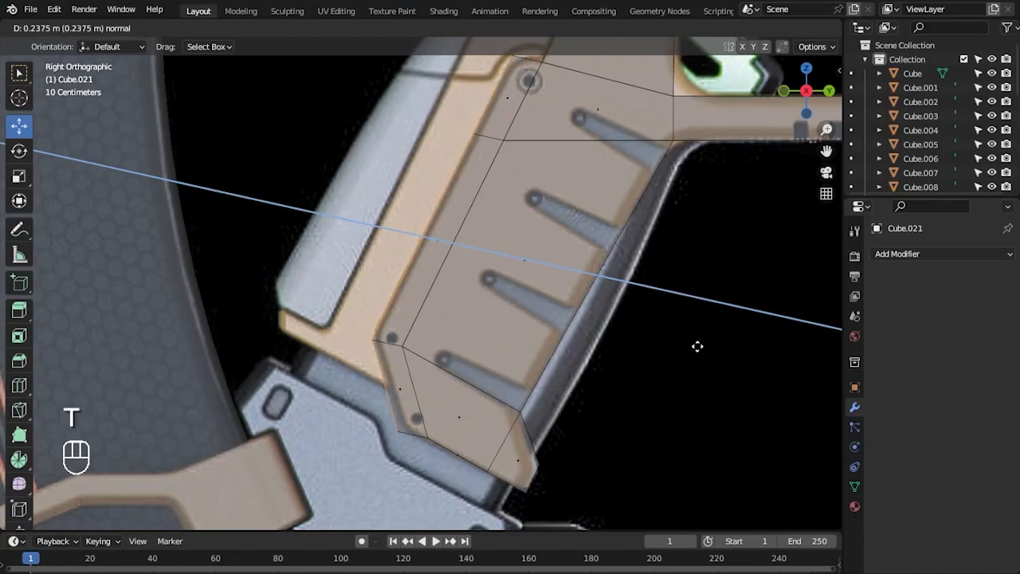
left_click(697, 346)
- Move the extruded rear strip's bottom vertices onto the grip's lower outline in the reference
key("1")
middle_click(455, 152, "alt")
left_click_drag(482, 177, 484, 180)
middle_click(388, 454, "alt")
left_click(401, 389)
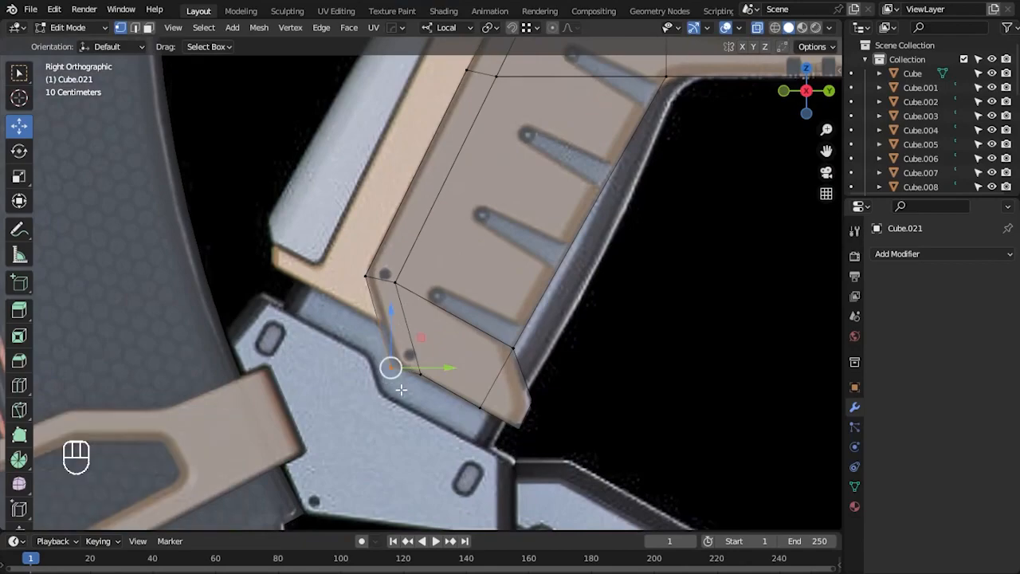
left_click_drag(395, 311, 426, 270)
middle_click(399, 314, "alt")
scroll(398, 268, "up", 2)
- Nudge the vertices at the grip's lower rear corner to follow the reference outline
left_click_drag(369, 274, 383, 293)
left_click(320, 137)
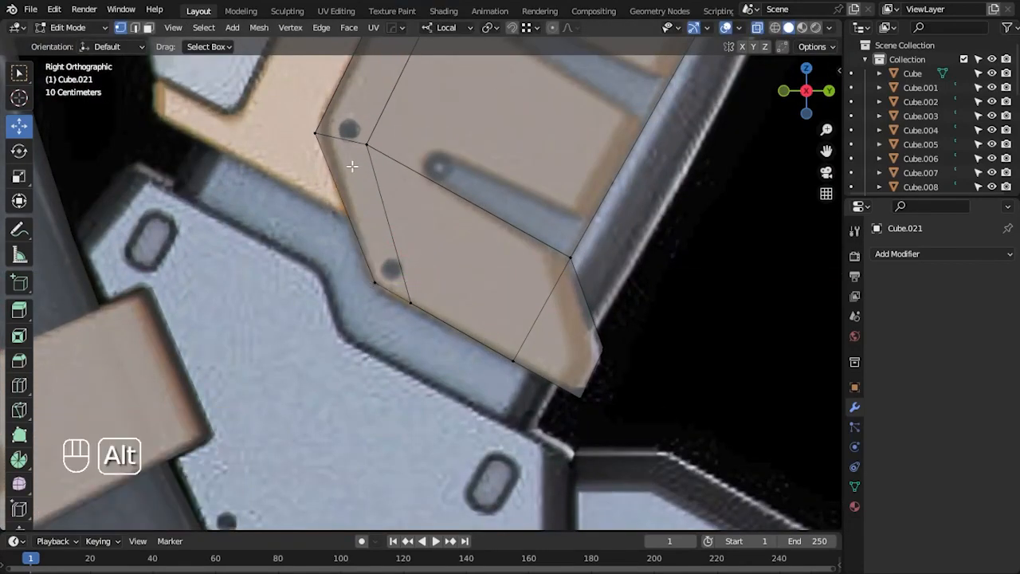
middle_click_drag(339, 152, 366, 204, "alt")
left_click_drag(344, 189, 346, 173)
left_click(431, 359)
- Scale the whole grip and trigger housing narrower along its local X axis
scroll(549, 339, "down", 4)
scroll(537, 333, "up", 4)
middle_click_drag(537, 333, 528, 370, "alt")
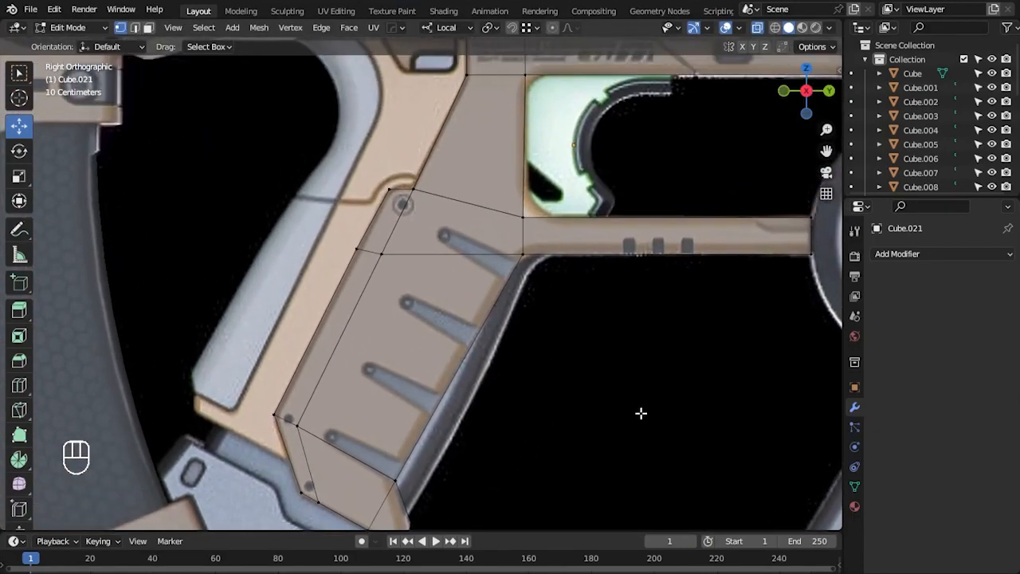
scroll(640, 412, "down", 1)
middle_click_drag(592, 335, 563, 333, "alt")
middle_click_drag(517, 363, 526, 258, "alt")
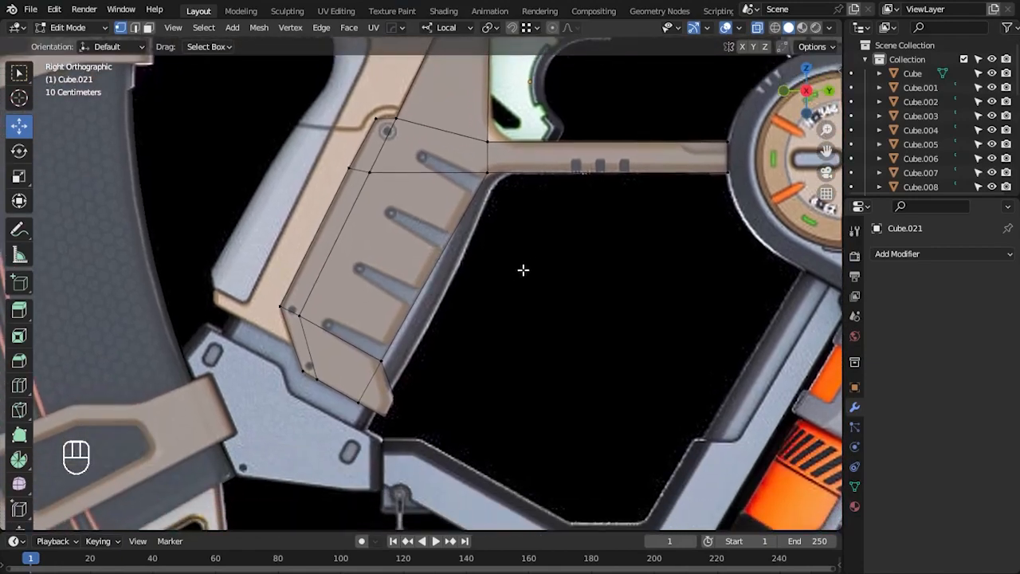
scroll(494, 342, "down", 3)
key("Tab")
scroll(548, 317, "up", 1)
scroll(494, 313, "up", 2)
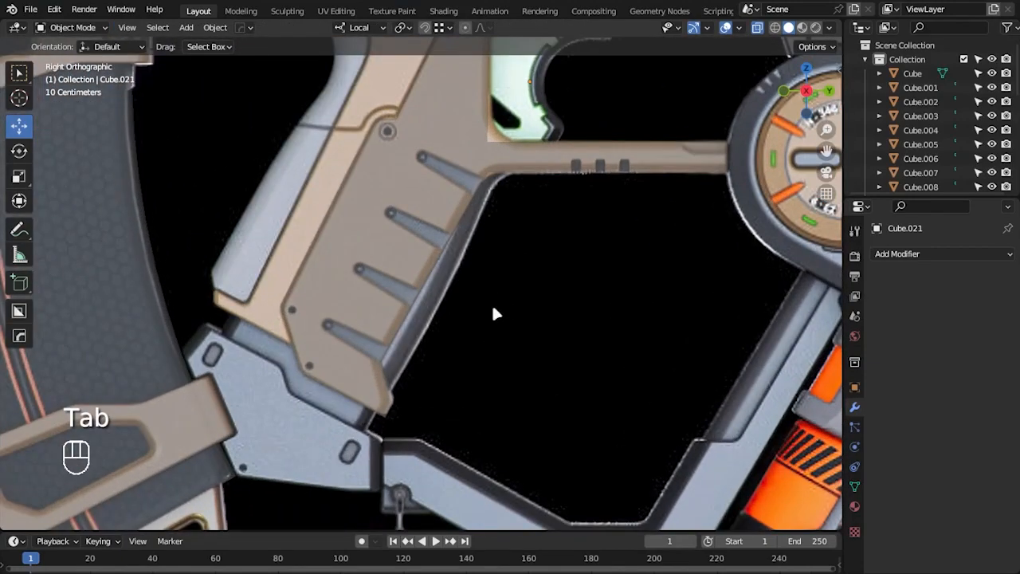
middle_click_drag(499, 297, 560, 430, "alt")
key("alt+z")
middle_click_drag(572, 385, 457, 355, "alt")
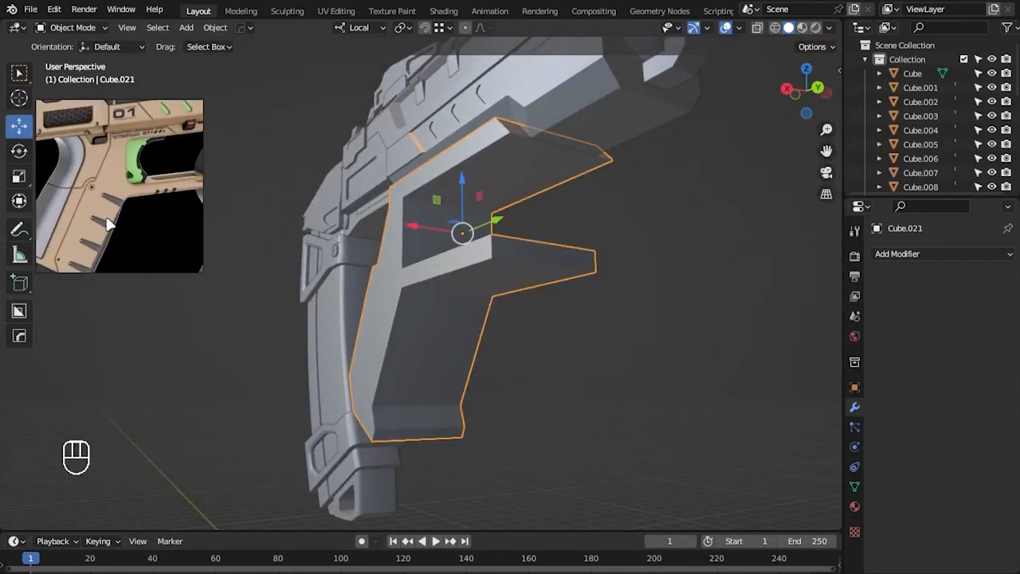
middle_click_drag(497, 304, 724, 337, "alt")
key("s")
key("x")
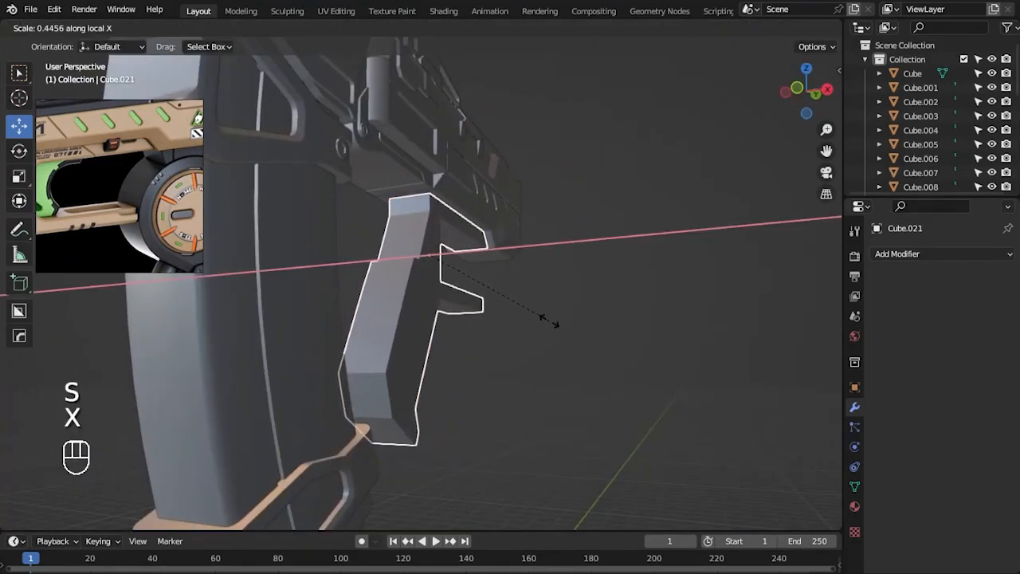
left_click(644, 349)
- Add a loop cut across the rail above the trigger opening and slant it along the reference's diagonal panel line
middle_click_drag(643, 349, 62, 196, "alt")
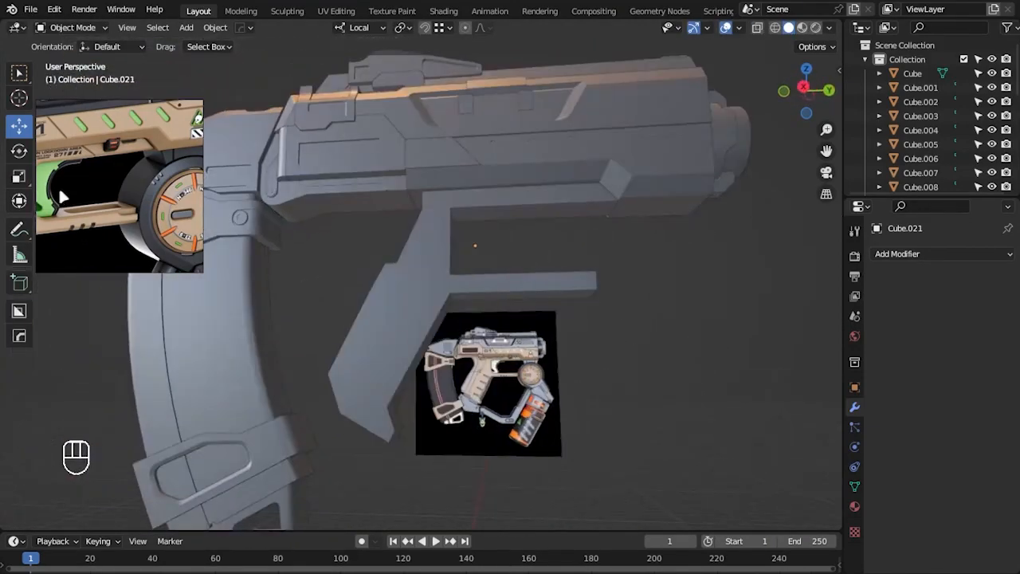
middle_click_drag(669, 335, 546, 241)
left_click(547, 239)
key("KP_3")
key("alt+z")
key("Tab")
scroll(494, 367, "up", 5)
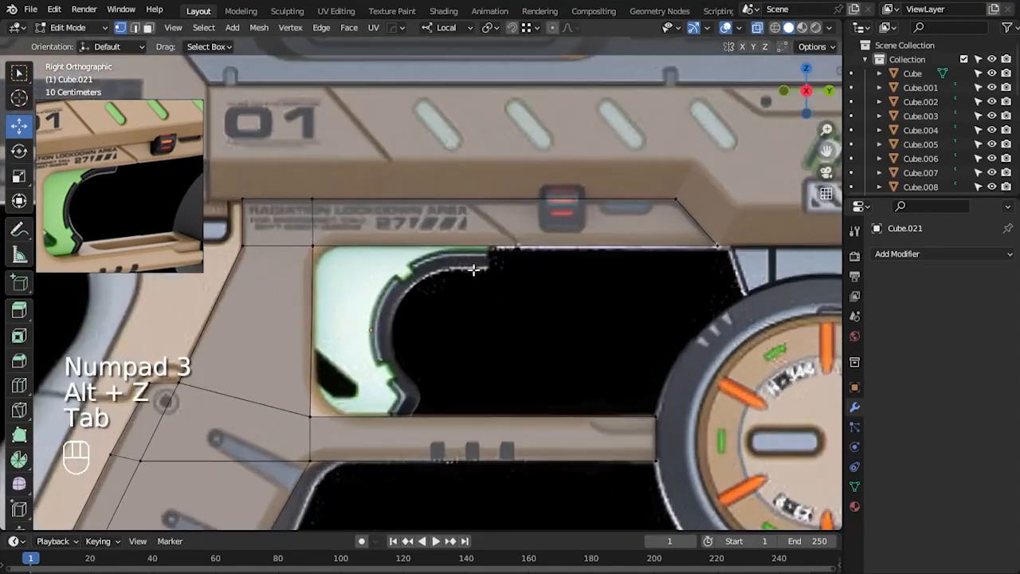
key("ctrl+r")
left_click(462, 212)
left_click(434, 206)
left_click_drag(492, 269, 467, 232)
left_click_drag(535, 245, 574, 243)
- Add a second loop cut just in front of the slanted cut with a slide factor of 0.933
key("ctrl+r")
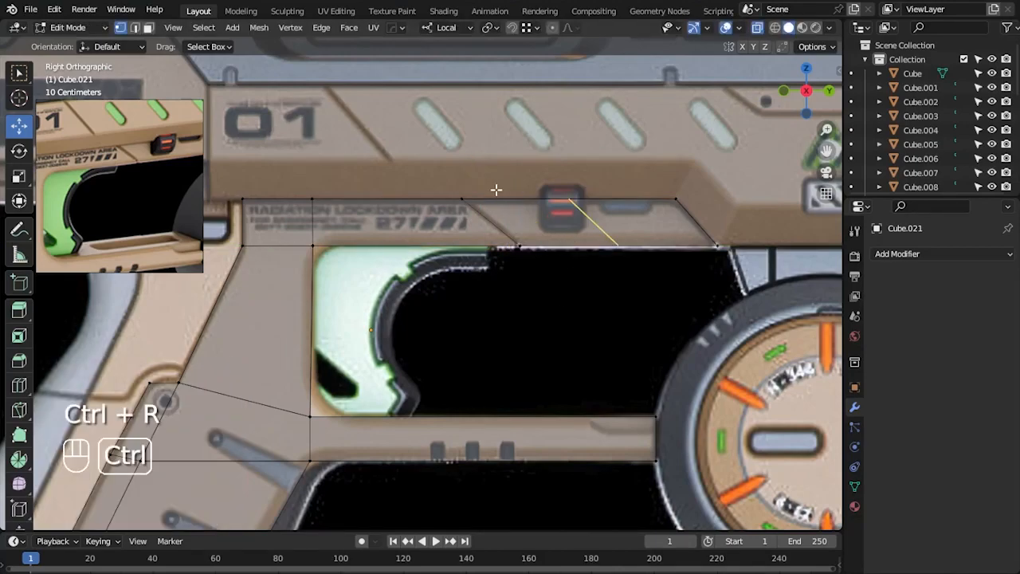
left_click(486, 194)
left_click(396, 205)
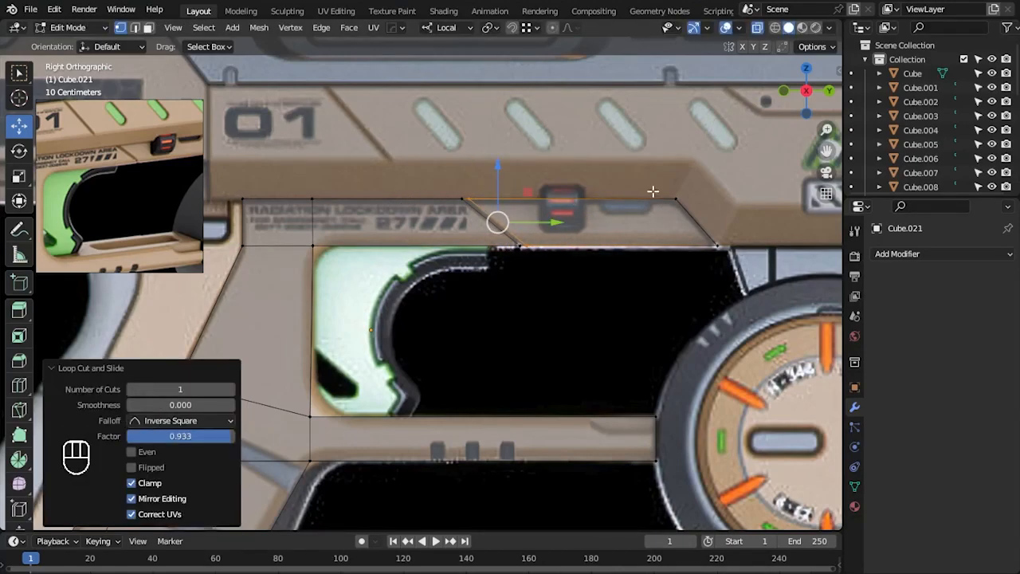
- Scale the rail section in front of the slanted cuts slightly narrower along local X
left_click(596, 221)
key("alt+z")
middle_click_drag(596, 221, 655, 318)
key("s")
key("x")
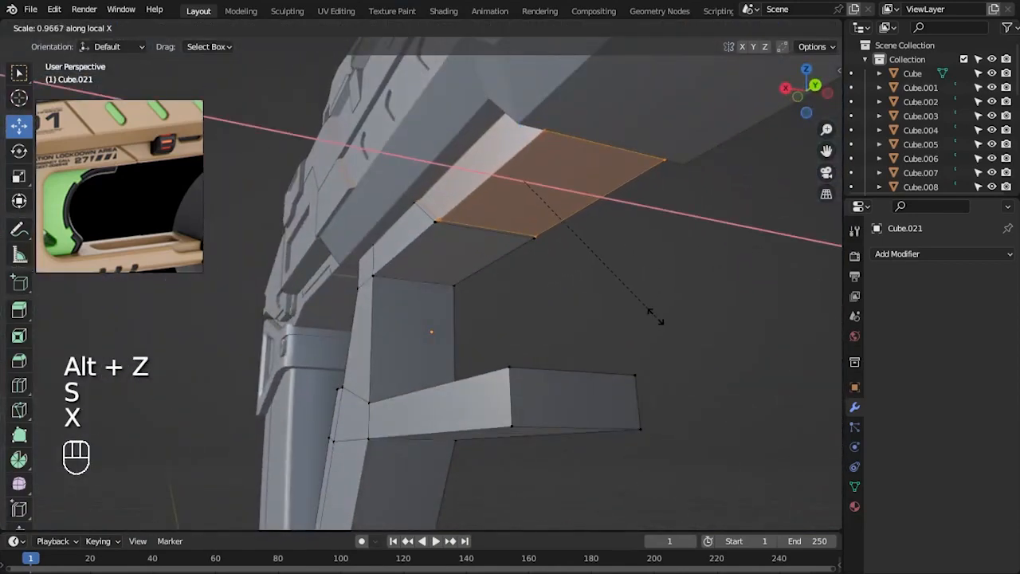
left_click(639, 315)
key("Tab")
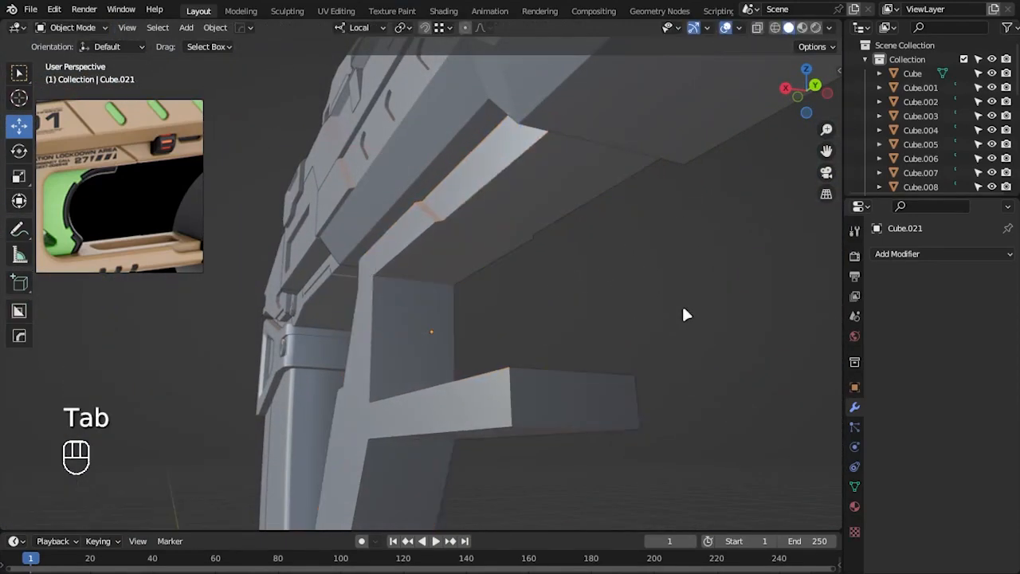
- Scale the whole grip and trigger housing wider along local X by about 1.15
middle_click_drag(683, 314, 647, 293, "alt")
left_click(470, 247)
key("s")
key("x")
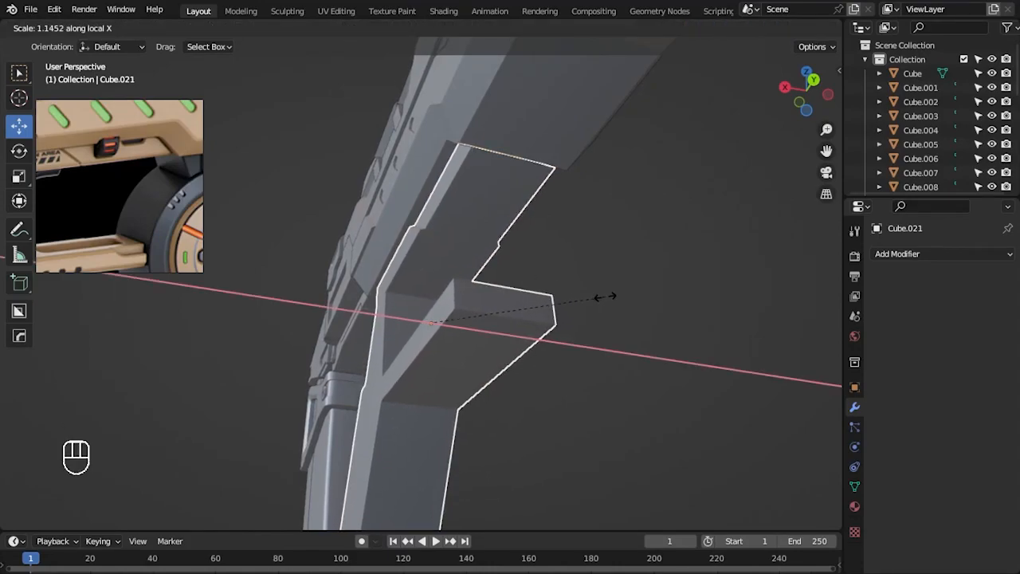
left_click(604, 297)
left_click(616, 305)
- Apply the object's scale and bevel the trigger opening's lower rear corner into a rounded curve matching the reference
left_click_drag(389, 328, 450, 344, "alt")
key("alt+z")
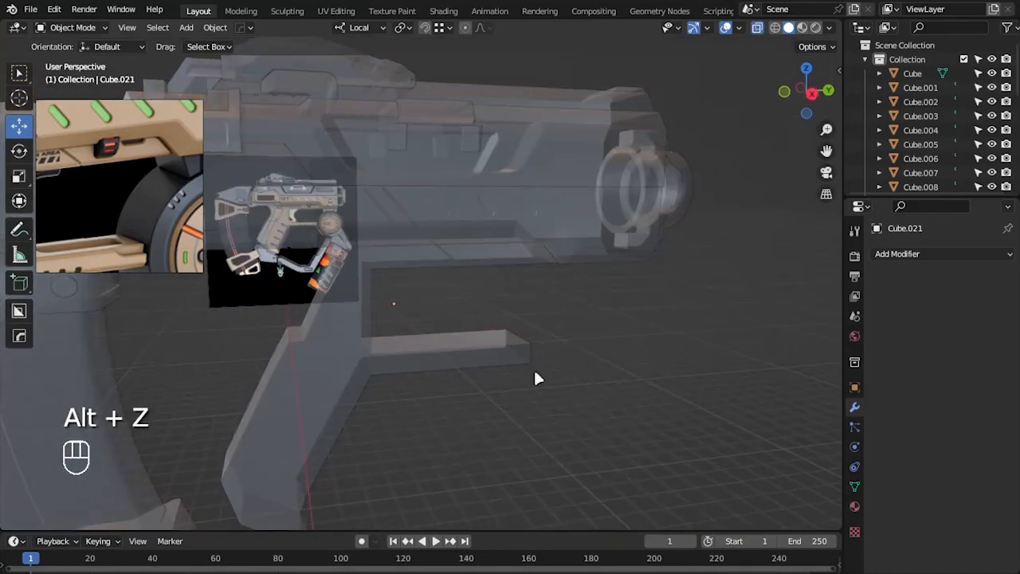
key("alt+z")
middle_click_drag(486, 375, 549, 303, "shift")
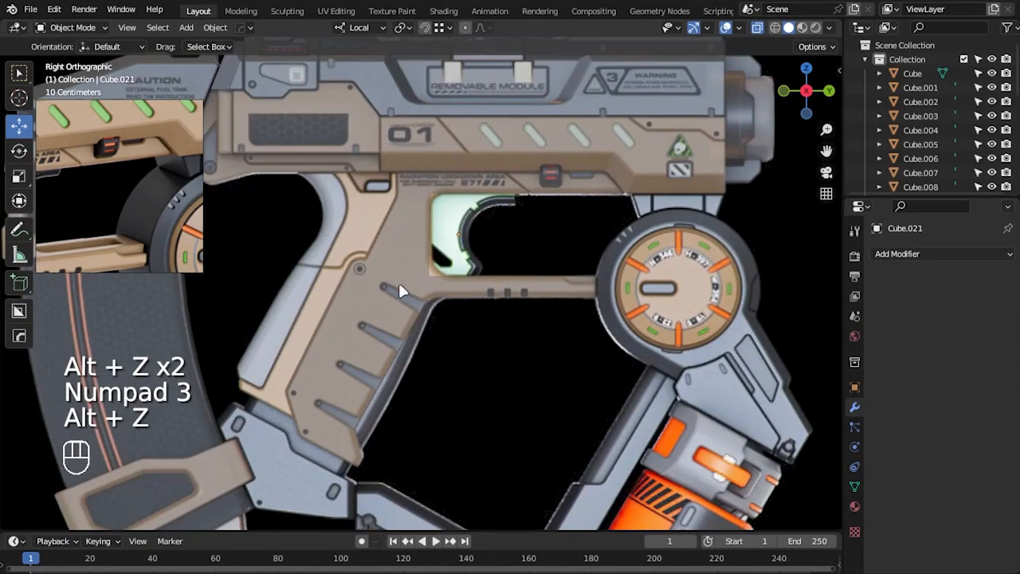
key("ctrl+a")
left_click(482, 336)
key("Tab")
key("2")
scroll(543, 314, "up", 2)
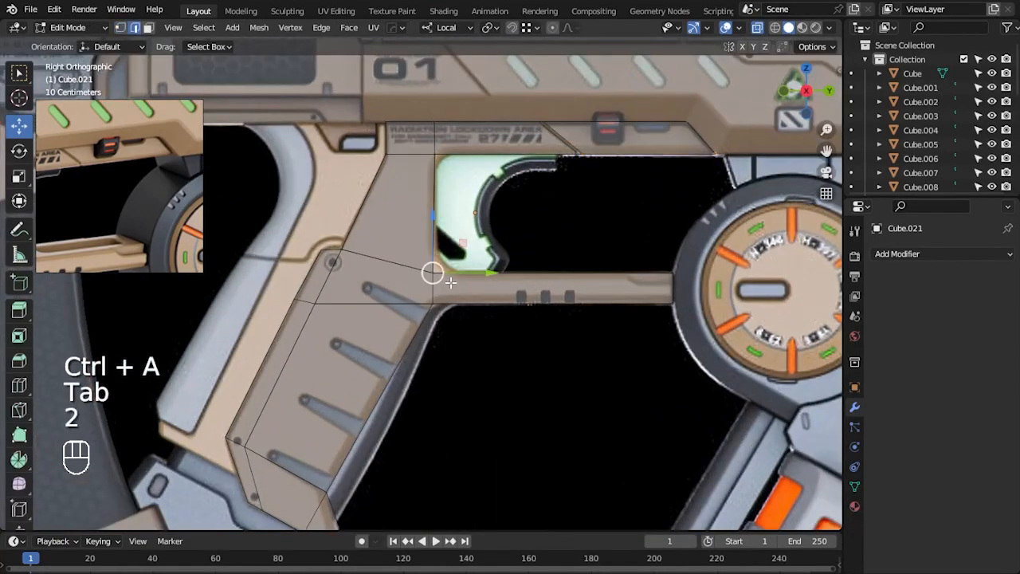
key("ctrl+b")
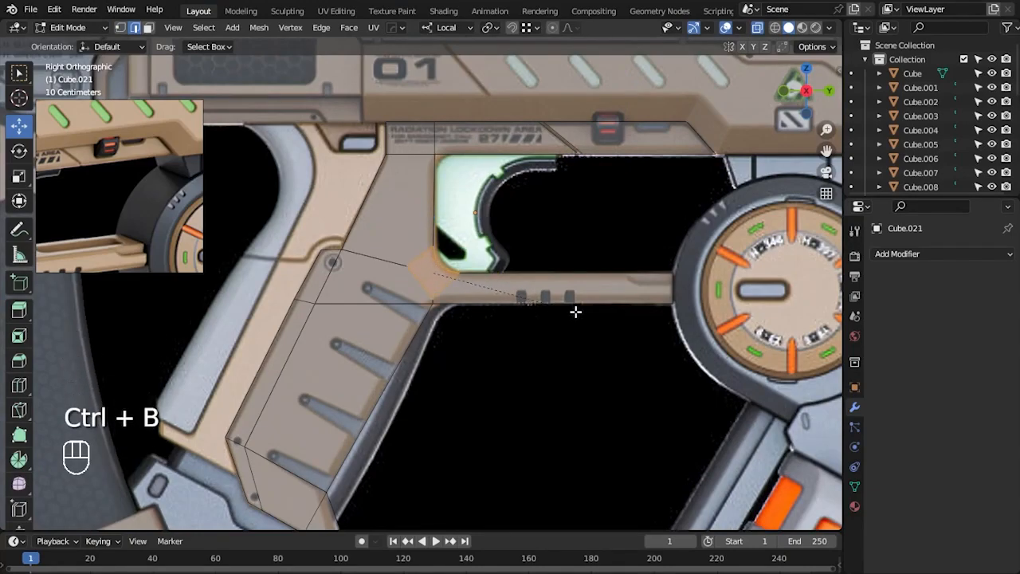
left_click(575, 311)
middle_click(485, 337, "alt")
scroll(285, 343, "up", 6)
- Raise the vertices below the rounded corner by about 0.166 m and shift the inner corner vertices slightly forward
key("1")
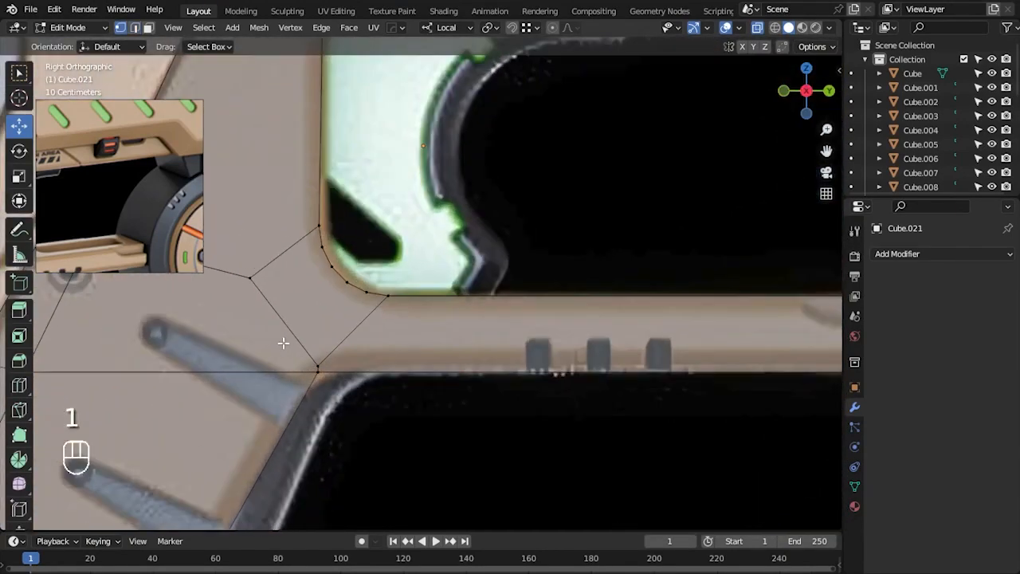
left_click_drag(318, 330, 318, 293)
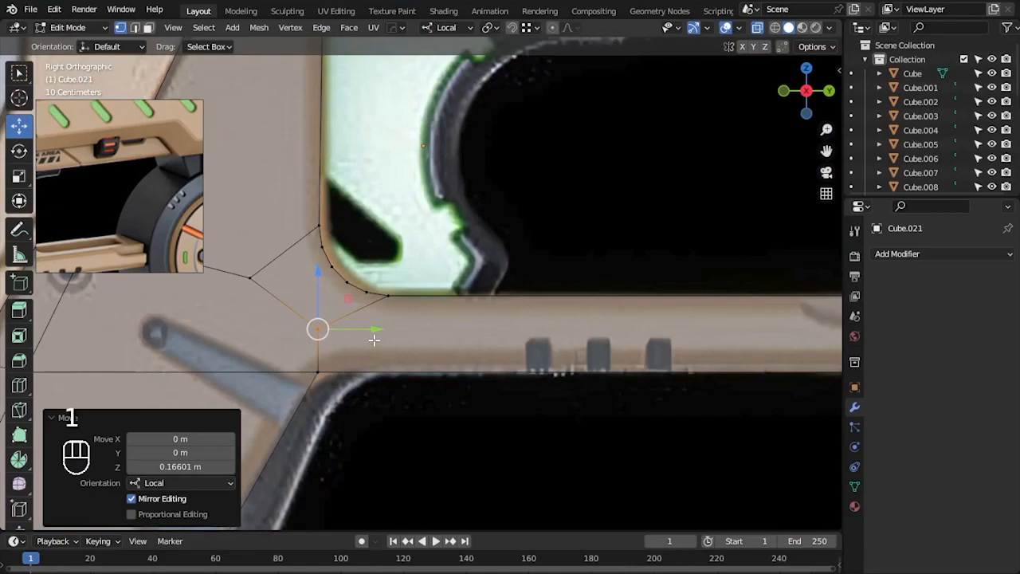
left_click(302, 275)
left_click(264, 299)
left_click_drag(256, 281, 270, 279)
scroll(515, 209, "down", 2)
- Bevel the trigger opening's upper rear corner into a rounded curve matching the reference
middle_click(411, 128, "alt")
key("2")
left_click(376, 237)
key("ctrl+b")
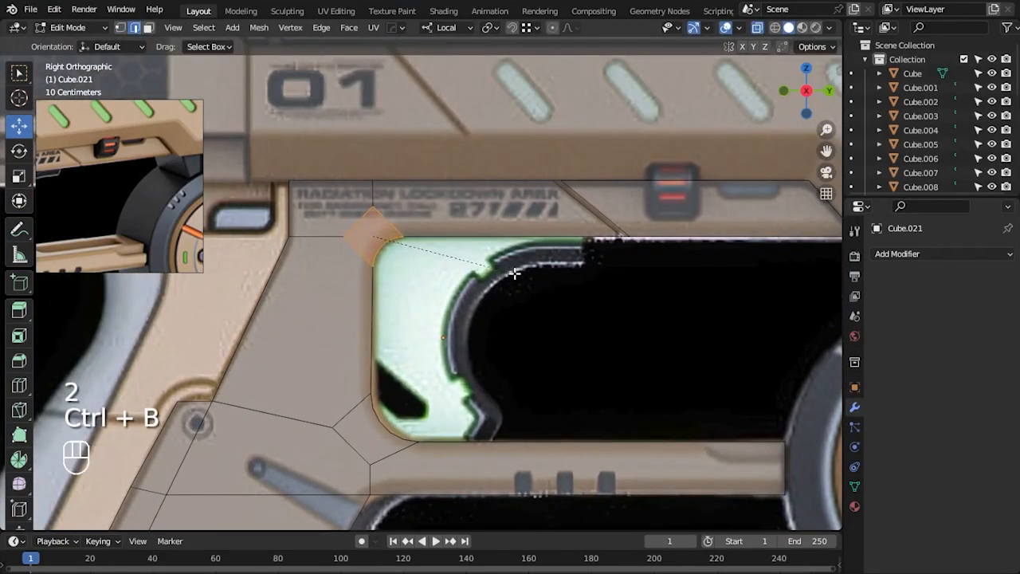
left_click(516, 274)
left_click(586, 329)
- Bevel the upper front corner of the rail above the trigger opening with a width of 0.121 m
scroll(594, 337, "down", 2)
key("Tab")
middle_click(609, 258, "alt")
scroll(565, 252, "up", 3)
key("Tab")
key("ctrl+b")
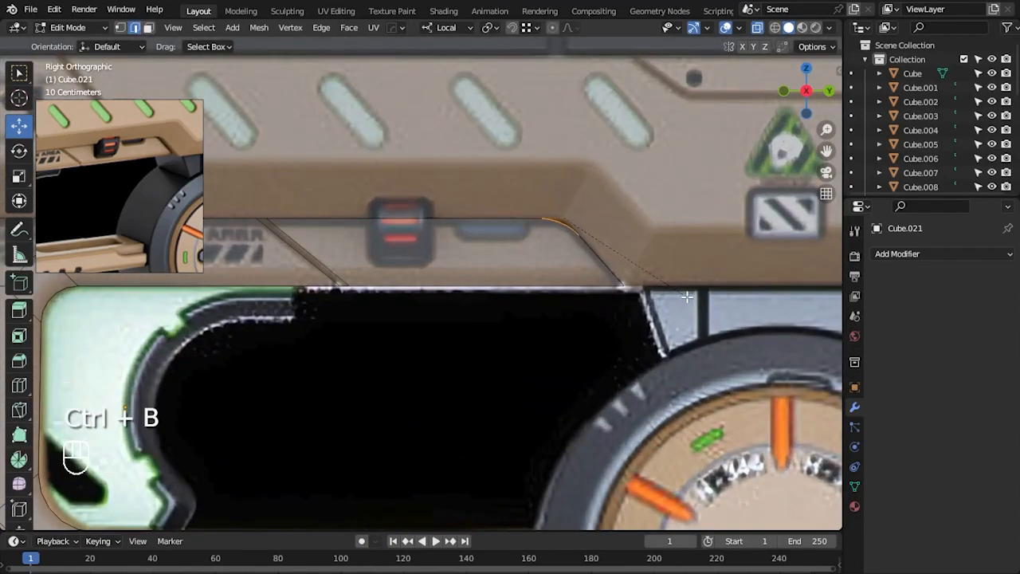
left_click(645, 359)
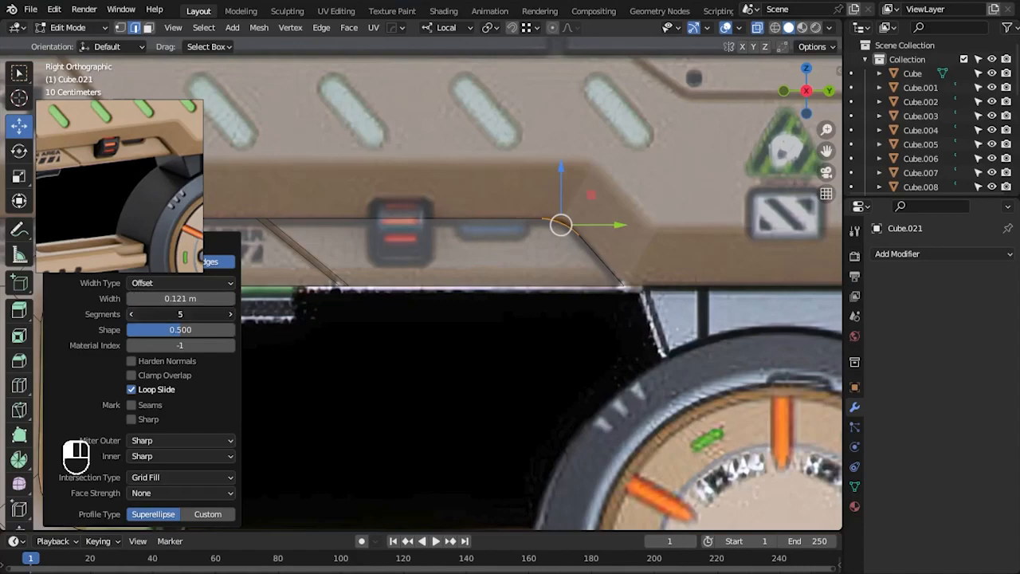
left_click(487, 382)
- Switch mesh editing to the body panel directly above the rail
middle_click(575, 224, "alt")
key("Tab")
left_click(480, 268)
key("Tab")
scroll(427, 246, "up", 1)
- Try to bevel the edge loop at the body panel's lower corner by 0.108 m with 4 segments
left_click(427, 244)
key("ctrl+b")
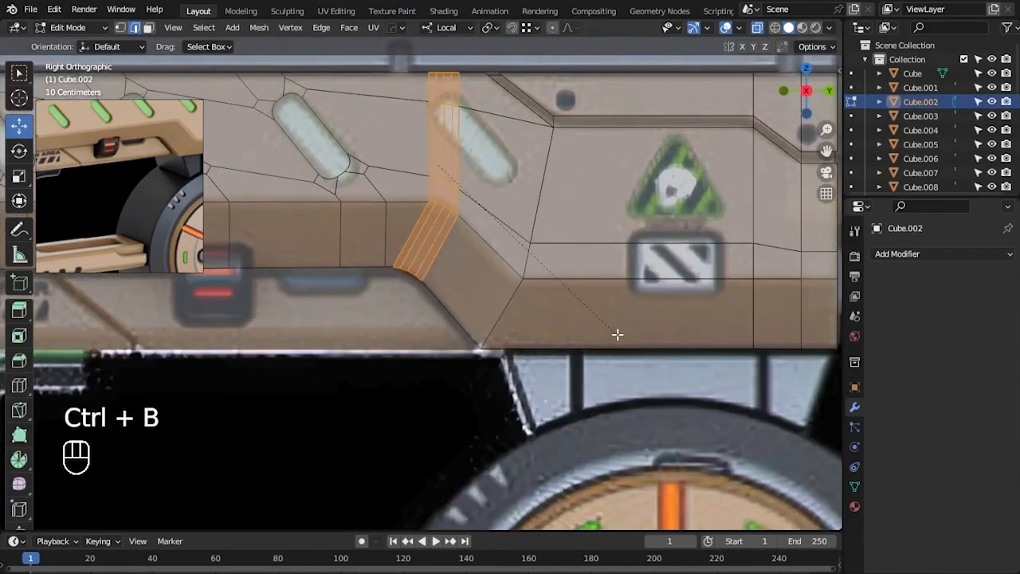
left_click(628, 332)
scroll(411, 285, "up", 3)
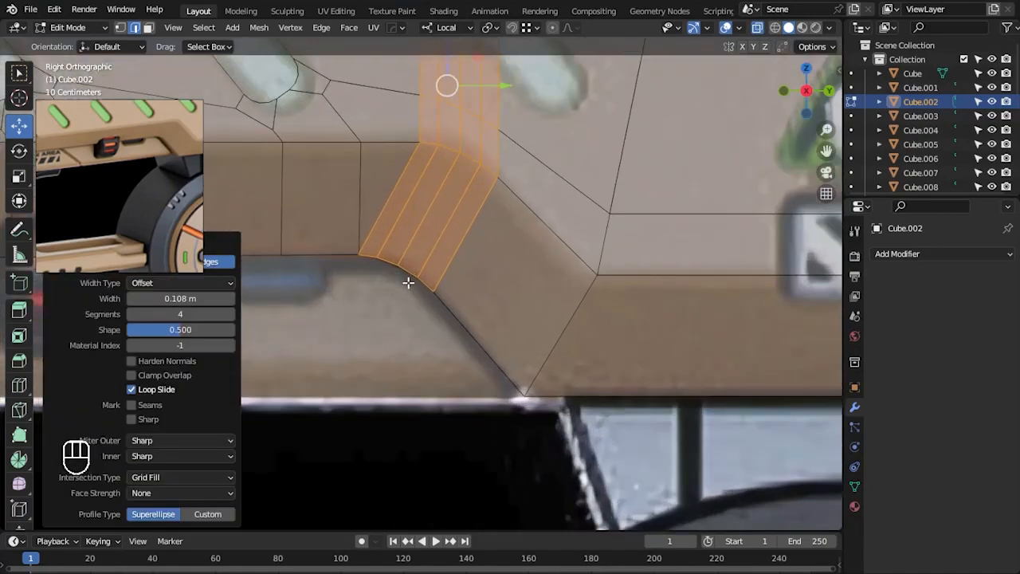
key("1")
middle_click(361, 260, "alt")
scroll(426, 279, "up", 4)
key("ctrl+z")
key("ctrl+z")
- Move the lower vertices of the edge behind the body panel's corner backward to make room for a bevel
left_click_drag(404, 244, 371, 252)
key("1")
left_click_drag(450, 276, 363, 289)
scroll(446, 267, "down", 3)
- Bevel the edge loop at the body panel's lower corner with 4 segments so it follows the rail's rounded corner
key("2")
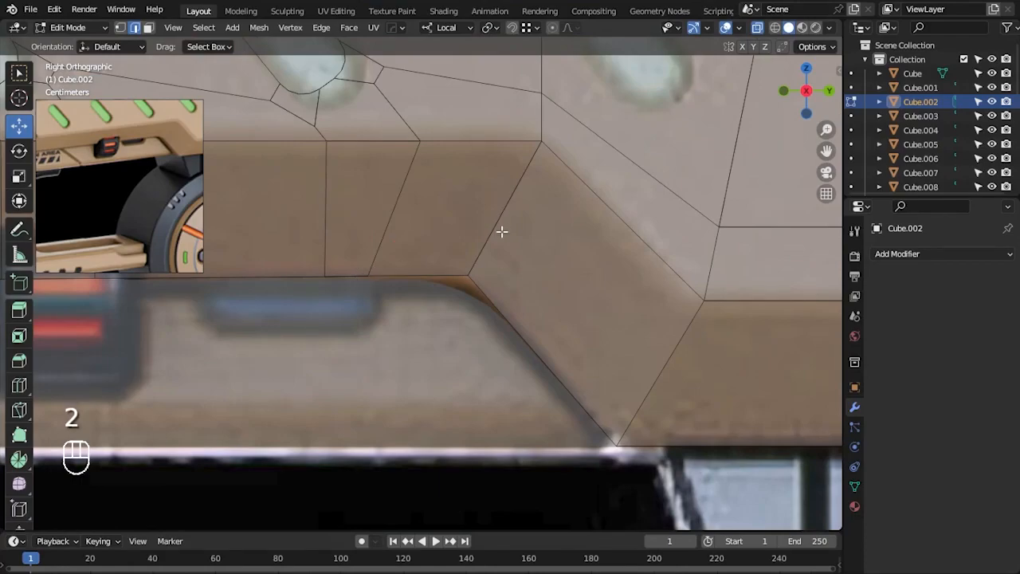
left_click(501, 233, "alt")
key("ctrl+b")
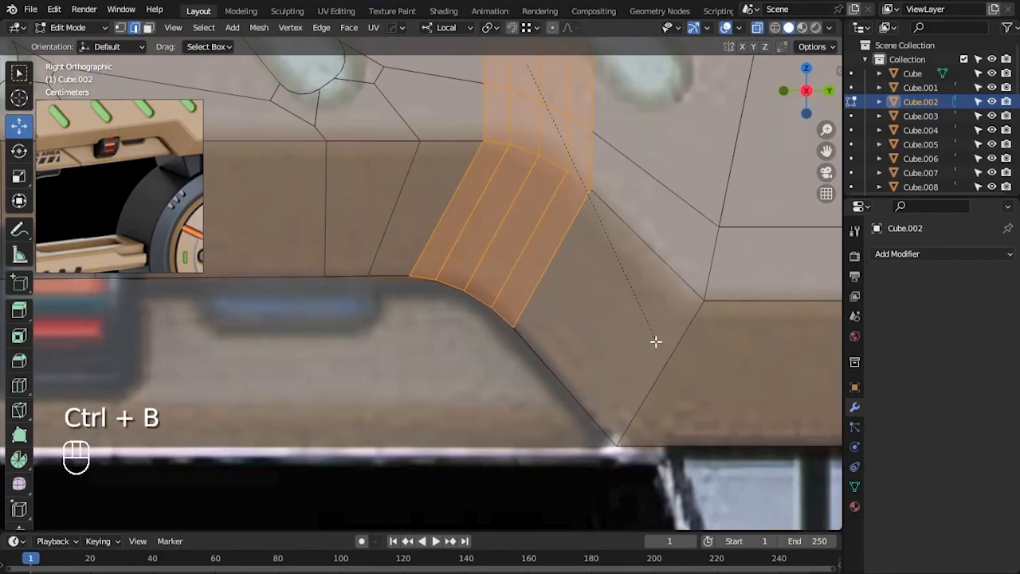
left_click(655, 341)
scroll(446, 443, "down", 5)
key("1")
scroll(596, 349, "up", 3)
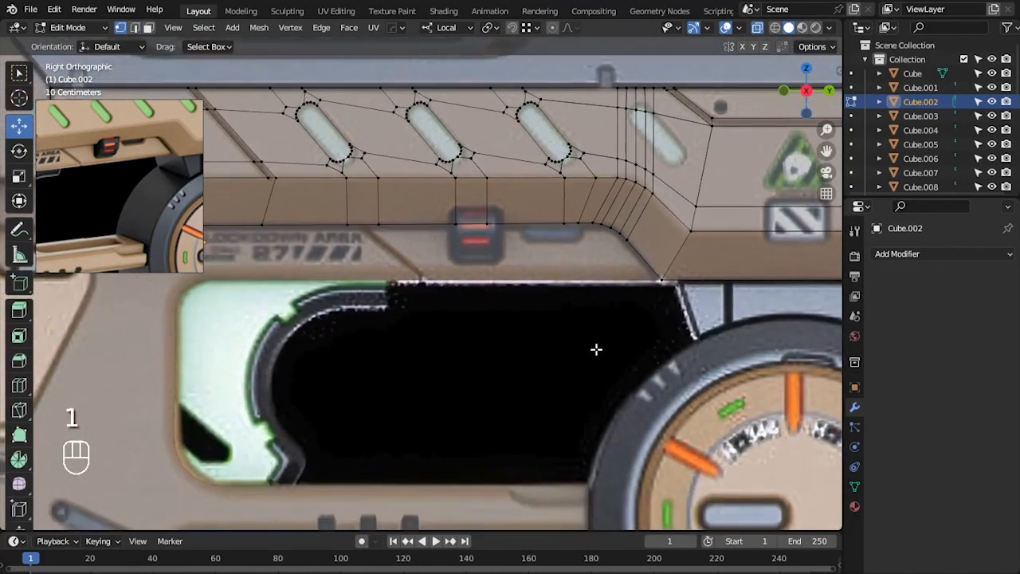
- Leave mesh editing of the body panel and save the file
key("Tab")
scroll(617, 359, "down", 4)
key("alt+z")
left_click_drag(616, 359, 553, 346, "alt")
left_click(662, 351)
scroll(661, 350, "up", 2)
mouse_move(662, 351)
left_mouse_down("alt")
mouse_move(674, 353)
mouse_move(683, 275)
mouse_move(662, 351)
left_mouse_up("alt")
key("ctrl+s")
- Set smooth shading on the grip and trigger housing object
scroll(662, 352, "down", 3)
left_click_drag(550, 301, 497, 278, "alt")
left_click(421, 366)
right_click(422, 366)
left_click(419, 327)
left_click_drag(585, 292, 644, 312, "alt")
key("KP_3")
key("alt+z")
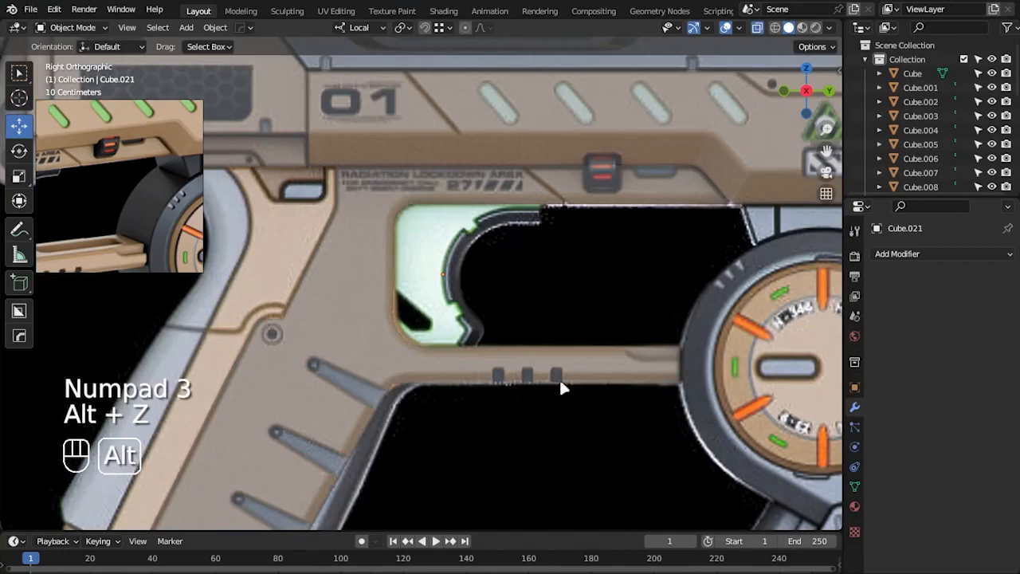
- Bevel the side edges along the guard bar's underside and the grip's front by 0.0868 m with one segment
left_click_drag(559, 384, 526, 330, "alt+shift")
left_click_drag(90, 227, 173, 136, "alt")
left_click_drag(279, 248, 407, 321, "alt")
key("alt+z")
key("Tab")
key("2")
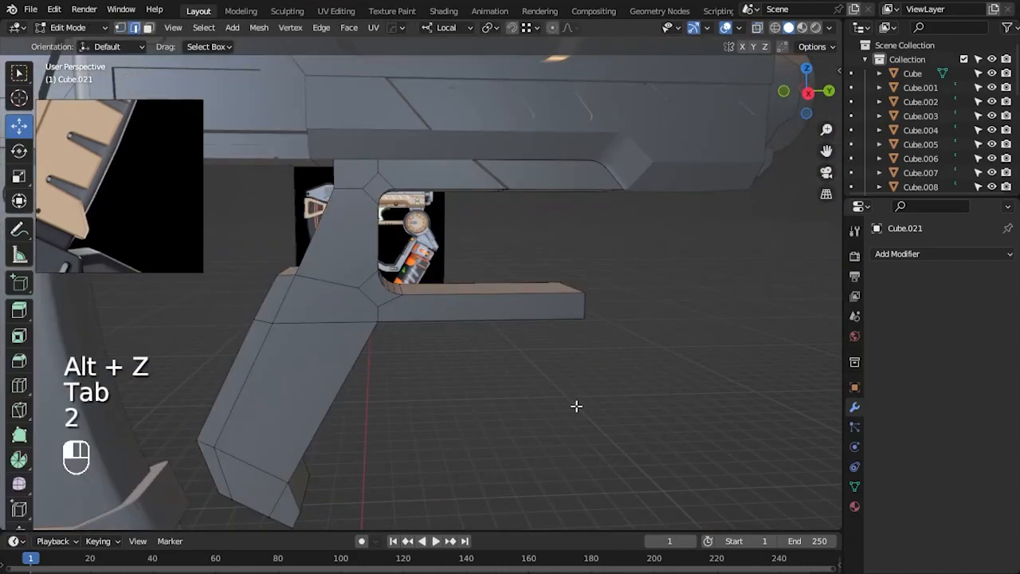
left_click_drag(576, 407, 457, 325, "alt")
left_click(466, 307, "alt+shift")
left_click(485, 320, "alt+shift")
left_click(359, 348, "alt+shift")
left_click(359, 348, "alt+shift")
left_click(396, 370, "alt+shift")
left_click(468, 305, "shift")
left_click(477, 326, "shift")
left_click_drag(446, 438, 505, 345, "alt+shift")
left_click(353, 417, "alt+shift")
left_click(400, 421, "alt+shift")
left_click(404, 439, "alt+shift")
left_click(353, 444, "alt+shift")
key("KP_3")
key("alt+z")
middle_click_drag(517, 410, 601, 381, "ctrl")
key("ctrl+b")
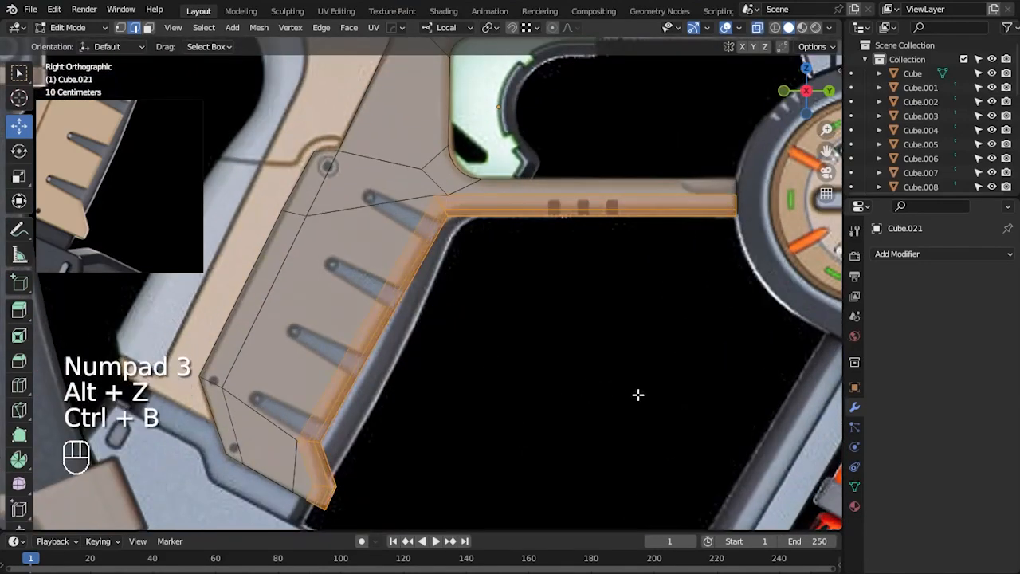
left_click(627, 397)
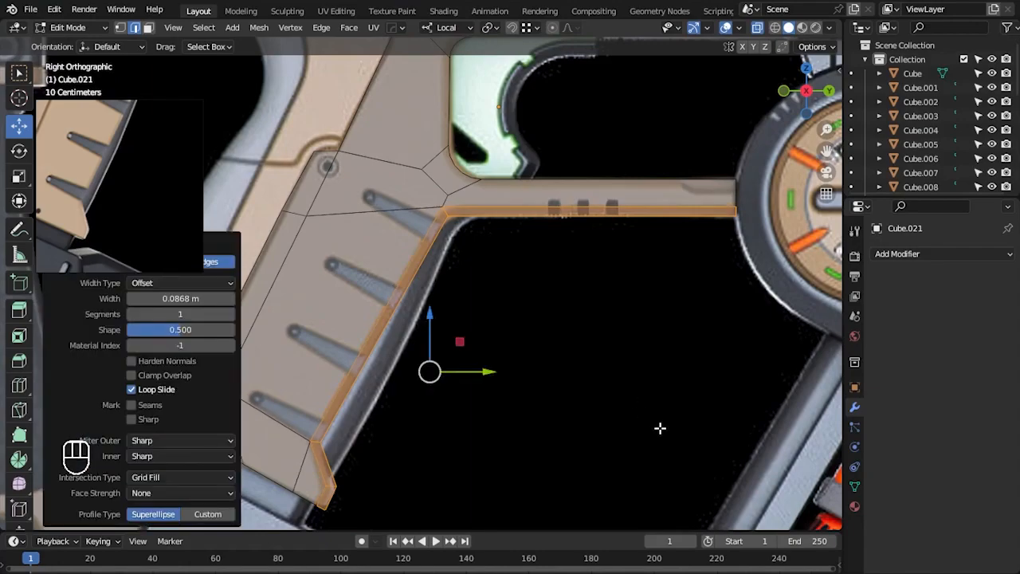
- Inspect the bevelled grip and guard bar outside mesh editing, and resume edge editing in the right side view
left_click(657, 428)
key("alt+z")
key("Tab")
left_click_drag(651, 430, 626, 422, "alt")
left_click(628, 407)
key("KP_3")
key("alt+z")
scroll(451, 369, "up", 3)
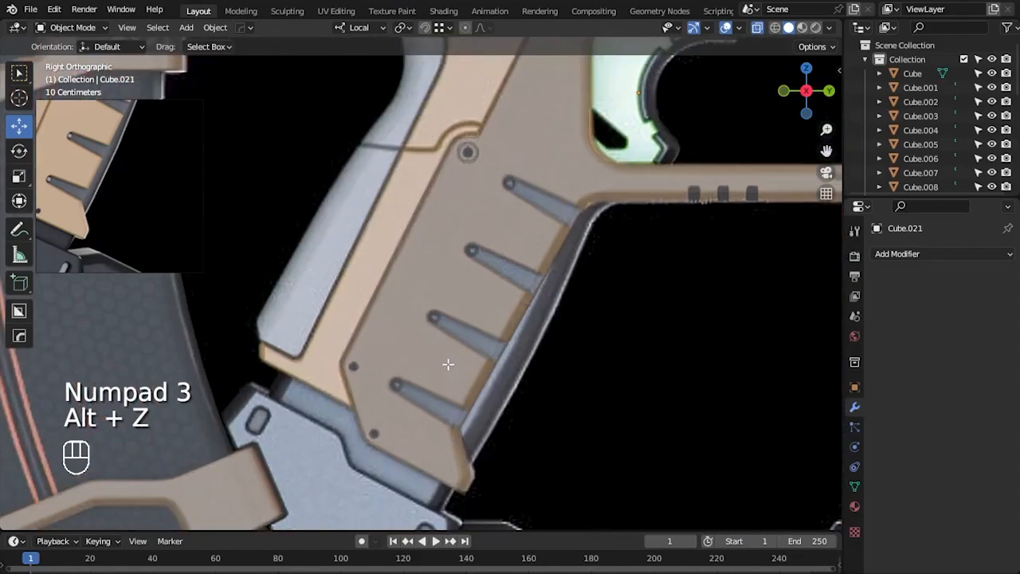
key("Tab")
key("2")
scroll(533, 267, "up", 3)
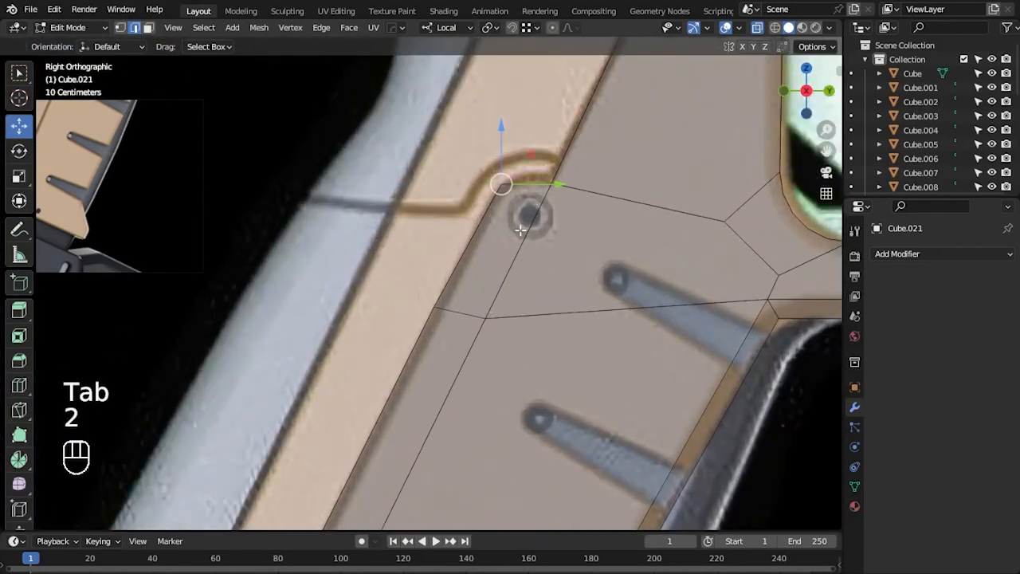
- Try to bevel the edge at the grip's upper rear corner
key("ctrl+b")
left_click(704, 321)
key("ctrl+z")
key("ctrl+z")
- Raise the grip's upper rear corner to the reference, bevel it 0.124 m with 4 segments, and bevel the adjoining inner corner
key("1")
mouse_move(501, 184)
left_mouse_down()
mouse_move(509, 174)
mouse_move(504, 186)
left_mouse_up()
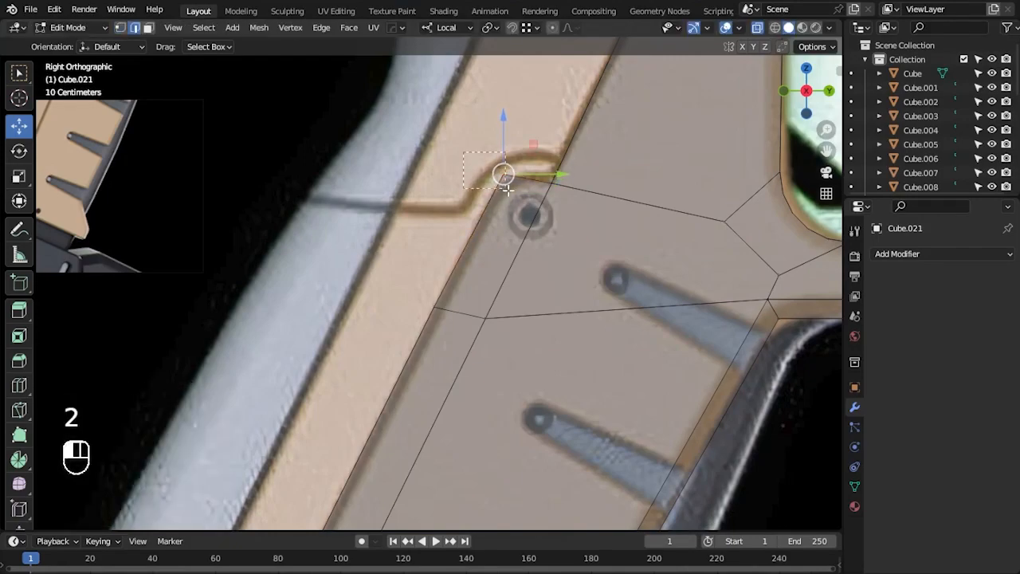
key("ctrl+b")
left_click(594, 228)
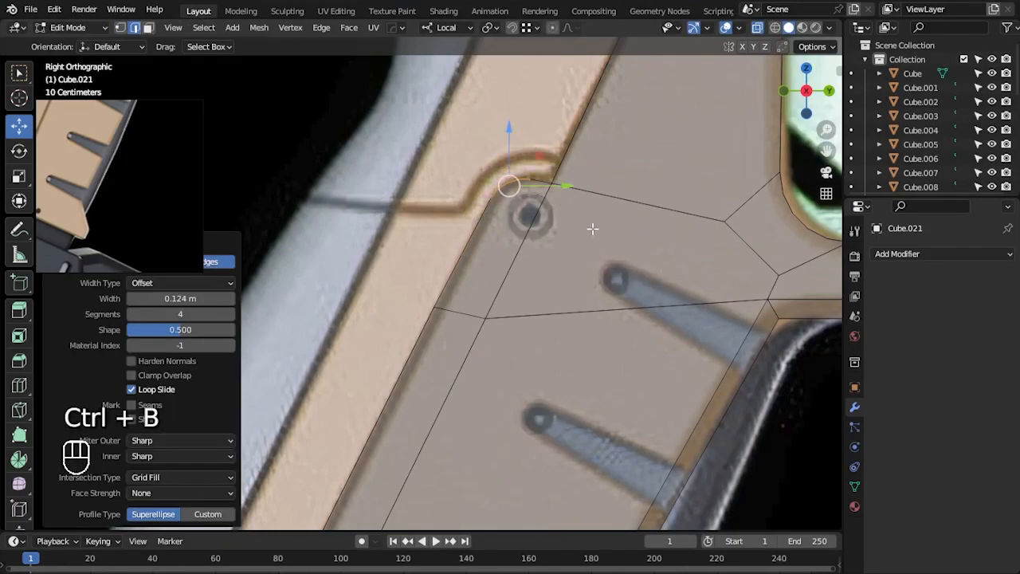
key("ctrl+b")
left_click(635, 240)
- Inspect the rounded corner transition at the top of the grip's rear edge in perspective, and return to side-view mesh editing
key("Tab")
key("alt+z")
middle_click_drag(713, 423, 556, 334)
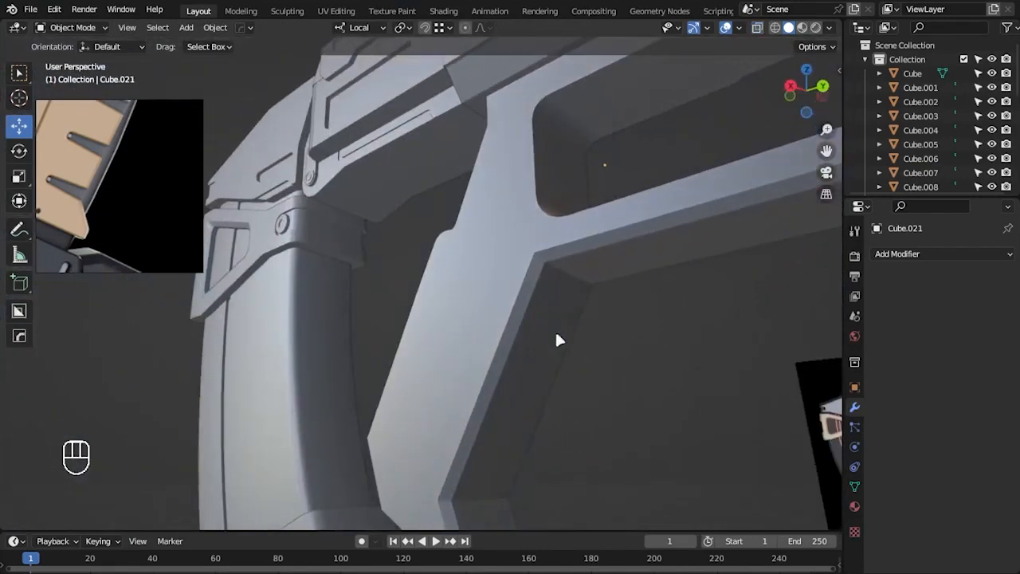
key("KP_3")
left_click(616, 317)
key("Tab")
key("alt+z")
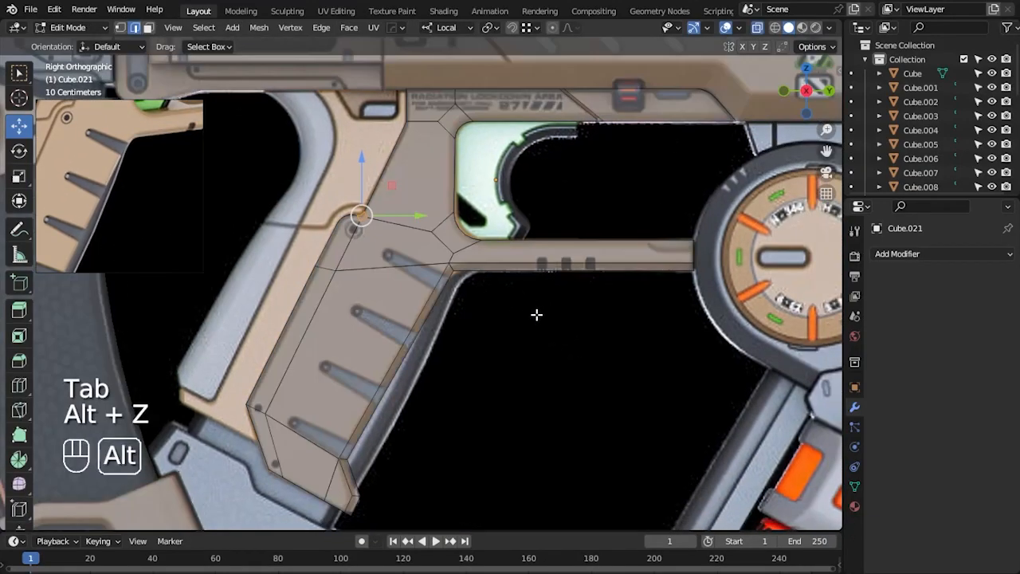
- Try to bevel the corner edge where the guard bar's underside meets the grip's front
scroll(536, 314, "up", 4)
left_click(515, 298, "alt+shift")
key("ctrl+b")
left_click(593, 338)
key("ctrl+z")
key("ctrl+z")
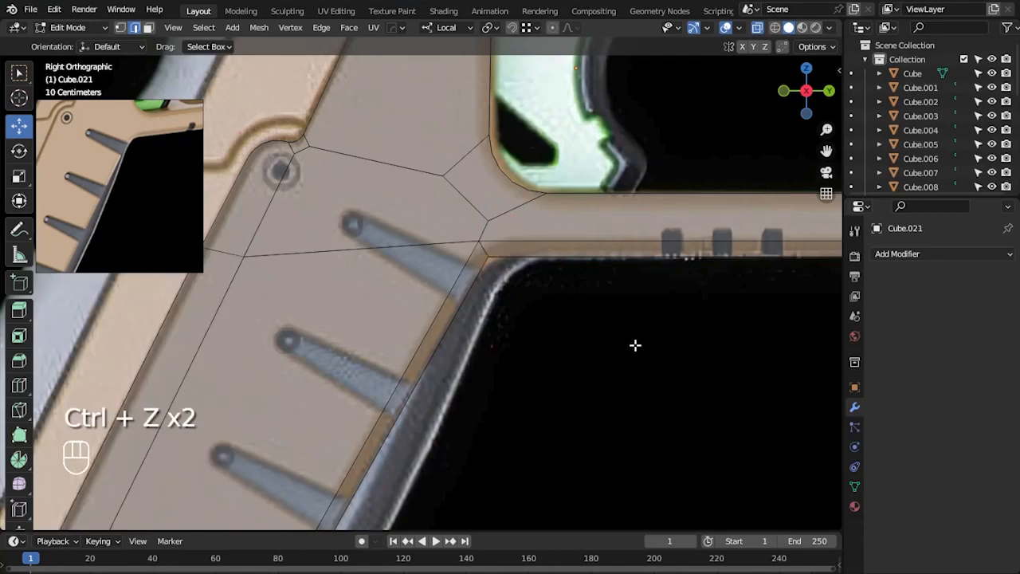
- Slide the rear vertices of the grip's upper cross loop up toward the round pin detail
middle_click(356, 288, "alt")
key("1")
left_click_drag(252, 216, 343, 278)
key("shift+v")
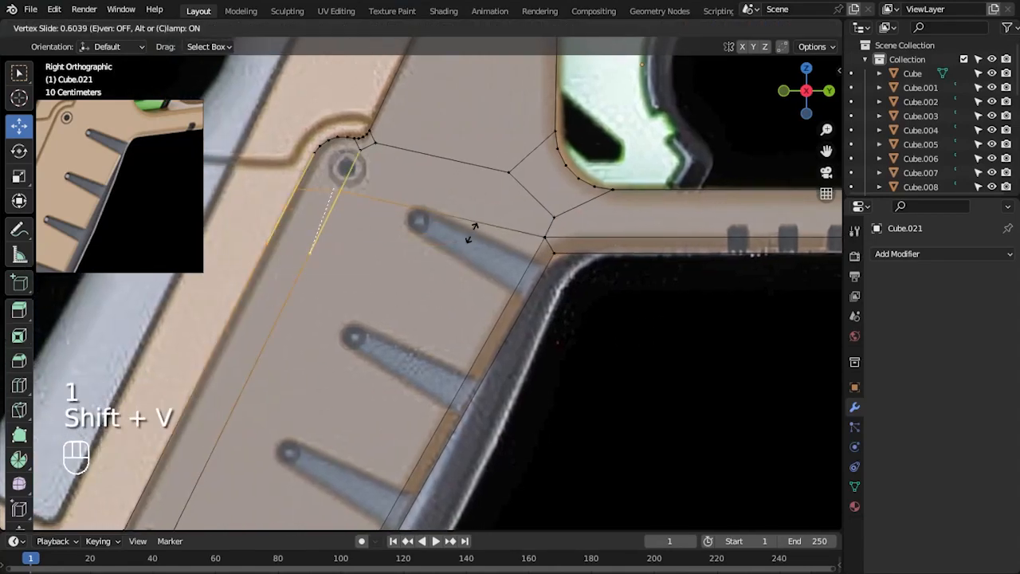
left_click(478, 227)
left_click(416, 298, "ctrl")
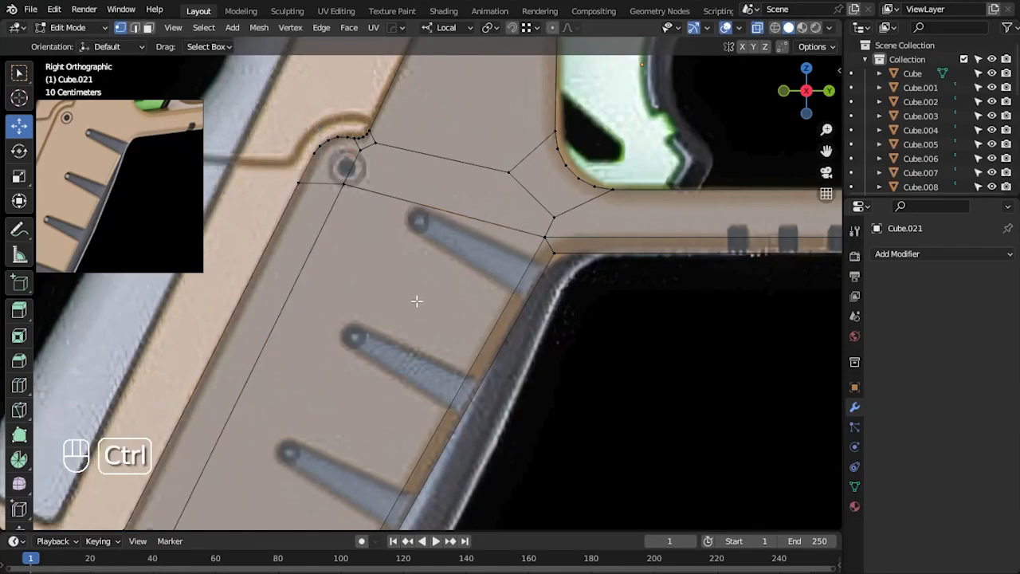
- Add a cross loop cut at the first slot's lower edge and slide its rear vertices up along the grip
left_click(499, 295)
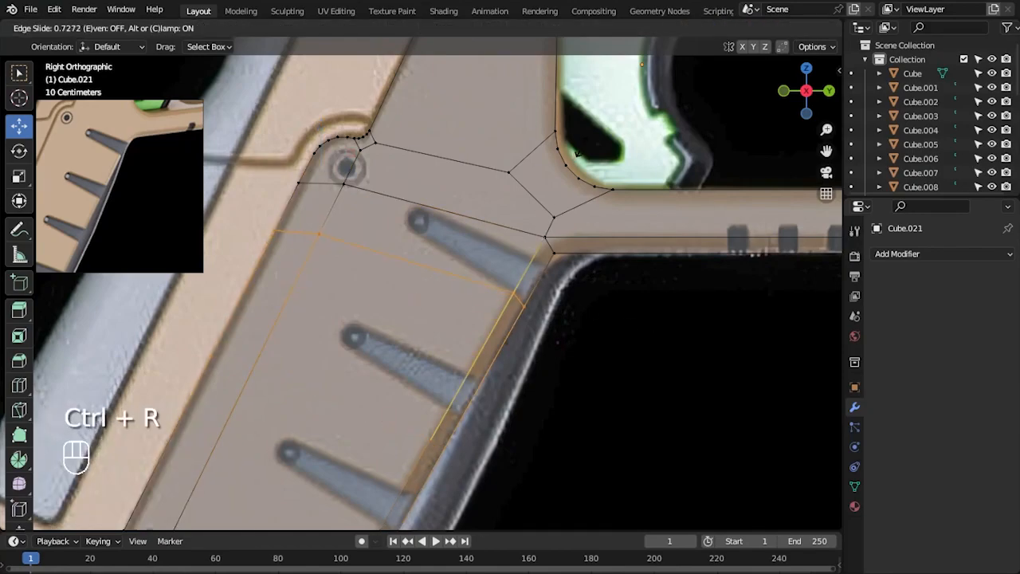
left_click(520, 300)
left_click(319, 231)
key("shift+v")
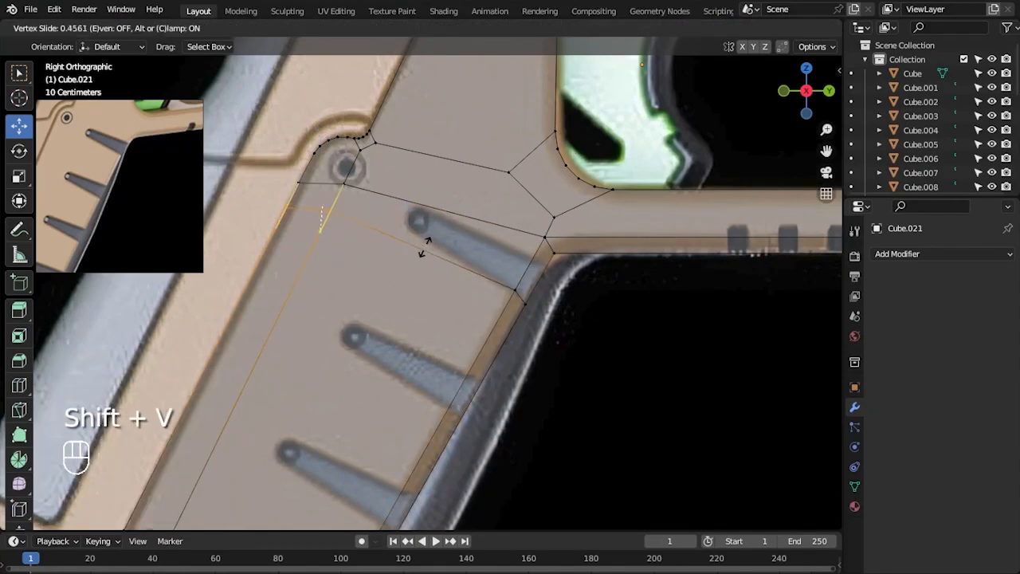
left_click(432, 234)
- Slide the rear vertices of the cross loop above the first slot further up beside the pin detail
left_click_drag(289, 174, 349, 190)
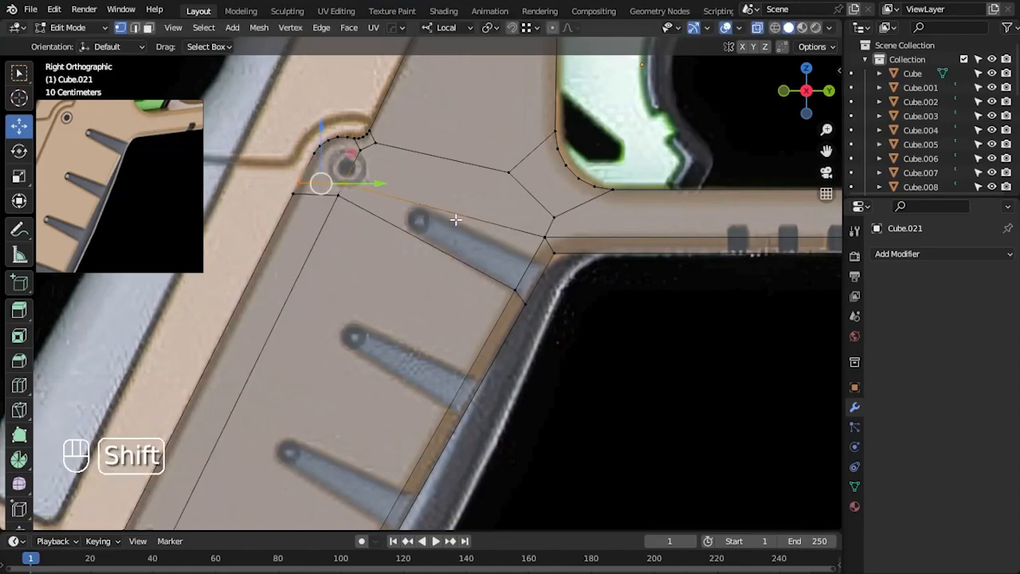
key("shift+v")
left_click(455, 207)
left_click(584, 348)
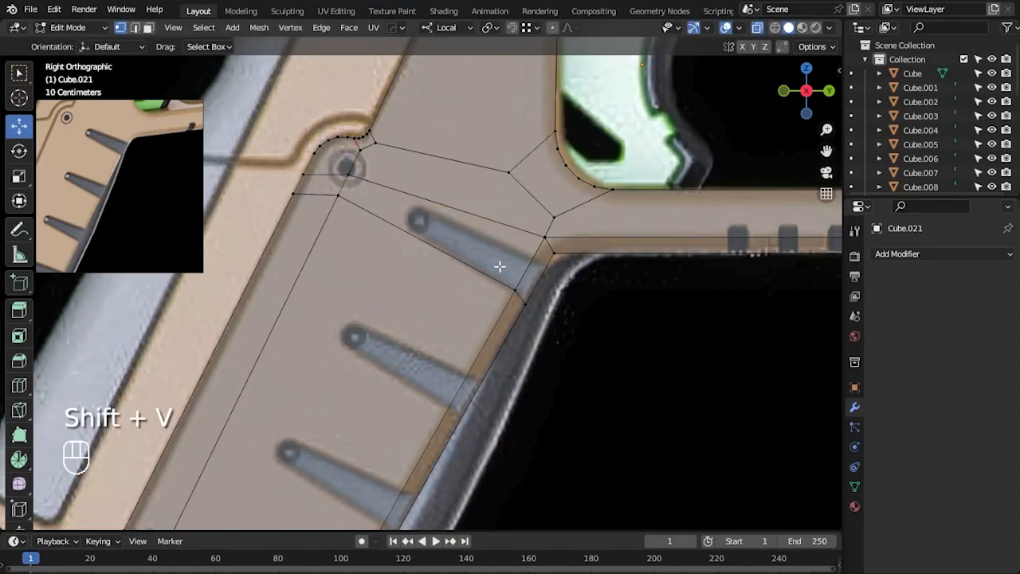
- Remove the upper cross loop's short rear segment and connect its inner vertex to the end of the rounded corner
scroll(500, 268, "up", 1)
middle_click_drag(523, 281, 514, 313, "shift")
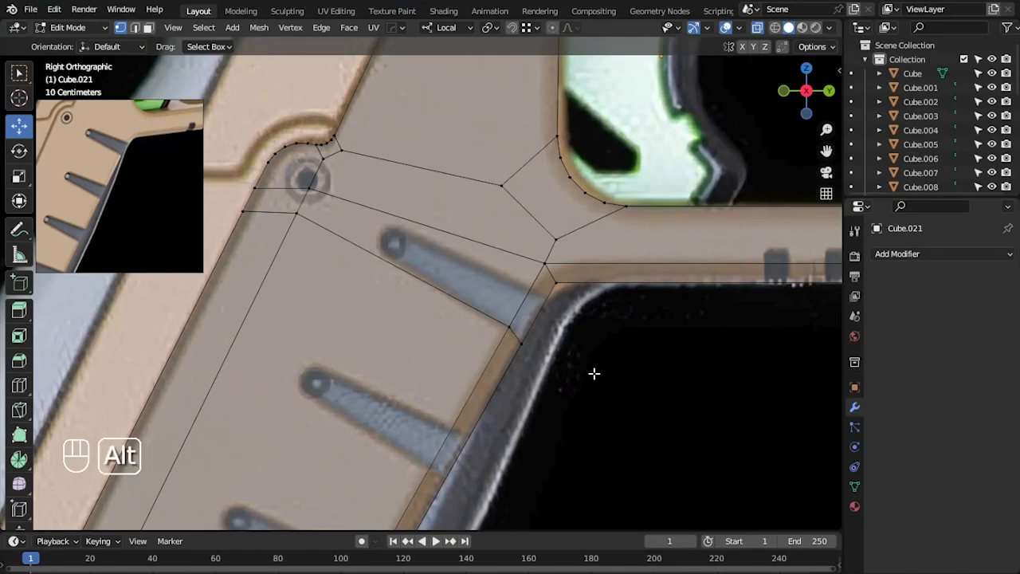
middle_click_drag(595, 372, 584, 361, "shift")
left_click(250, 174)
scroll(364, 237, "up", 1)
middle_click_drag(364, 236, 473, 264, "shift")
key("alt+z")
key("Delete")
left_click(424, 347)
key("1")
left_click(430, 230, "shift")
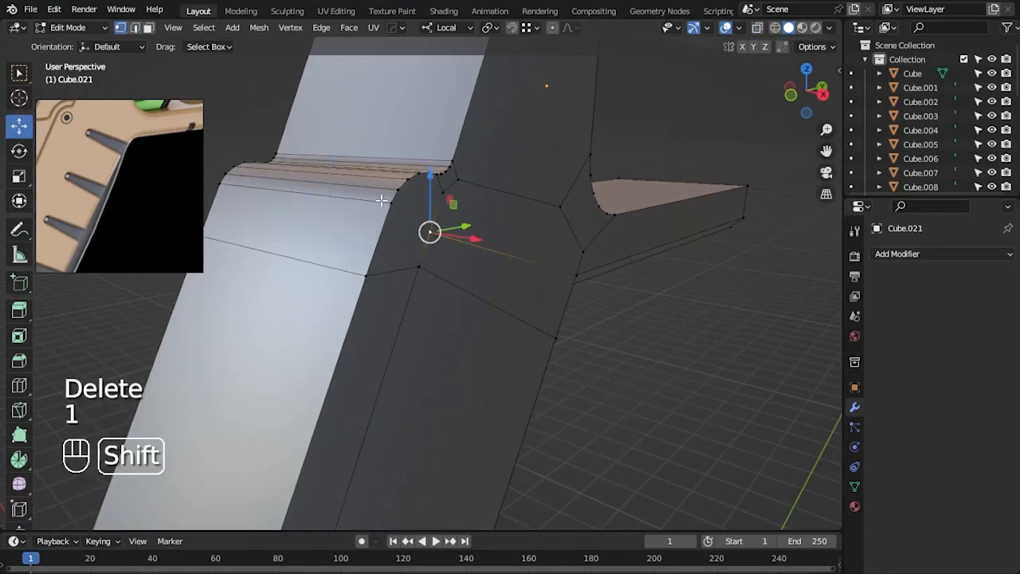
key("j")
left_click(646, 396)
- Slide the inner vertex of the reconnected upper loop up along the grip's lengthwise edge
left_click_drag(647, 396, 453, 280, "alt")
left_click(347, 297)
key("KP_3")
key("alt+z")
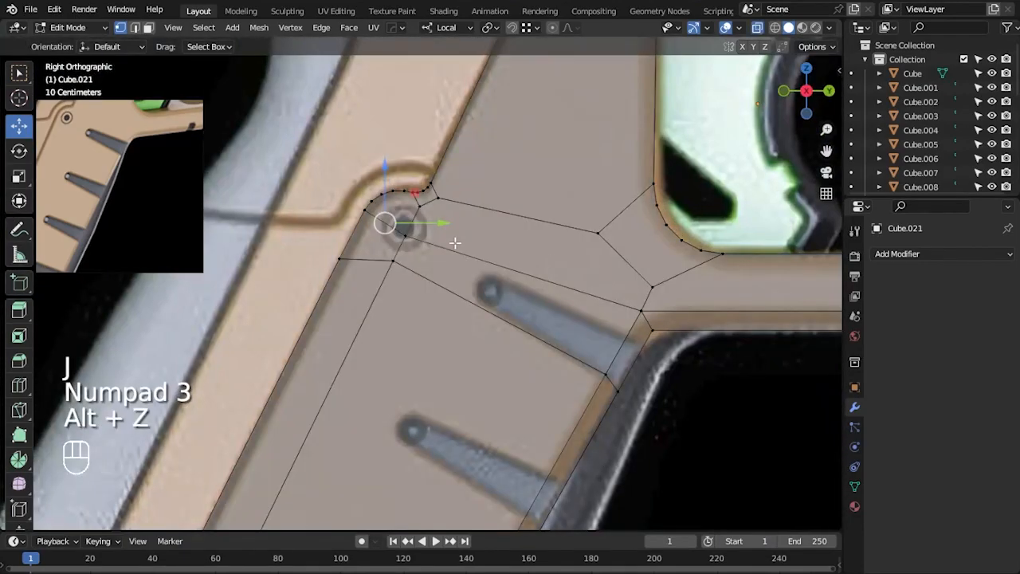
key("shift+v")
left_click(483, 244)
left_click(644, 373)
- Add a cross loop cut along the first slot's upper edge with a slide factor of 0.222
middle_click_drag(457, 321, 452, 317, "shift")
key("ctrl+r")
left_click(625, 336)
left_click(620, 331)
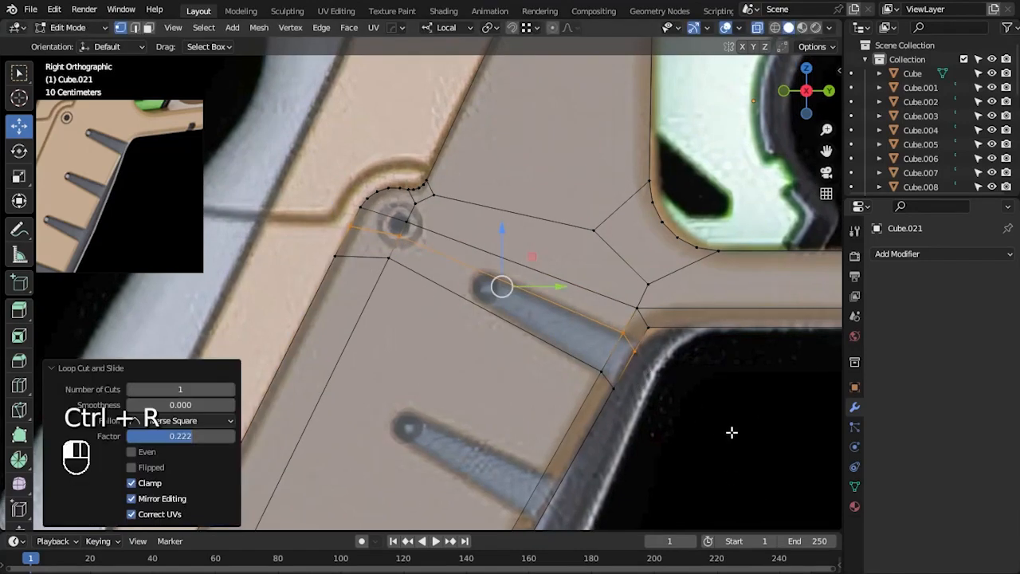
left_click(731, 431)
- Slide the rear vertices of the two first-slot loops along the grip to line them up with the slot's slant
left_click(319, 244)
key("shift+v")
left_click(298, 204)
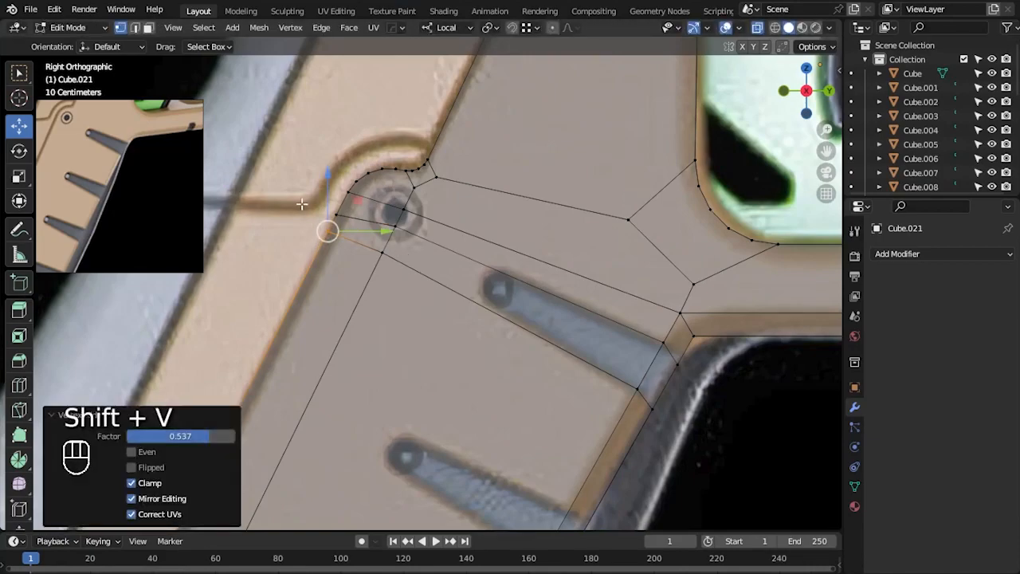
key("shift+v")
left_click(418, 253)
left_click(415, 241)
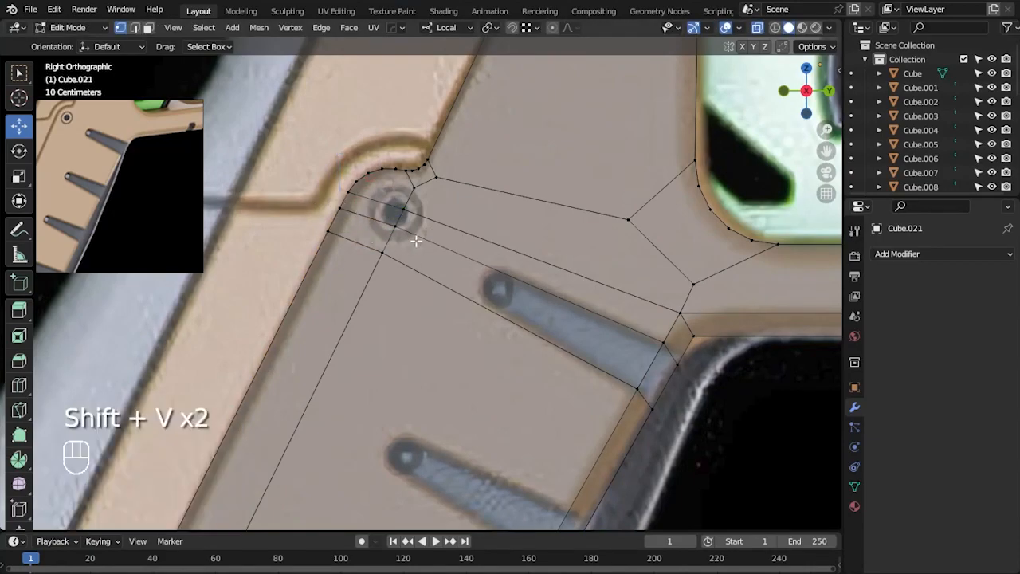
scroll(676, 386, "down", 1)
key("shift+v")
left_click(538, 282)
left_click(613, 438)
- Add a lengthwise loop cut through the slots' rounded ends with a slide factor of -0.275
scroll(613, 437, "down", 3)
middle_click(395, 389, "alt")
key("ctrl+r")
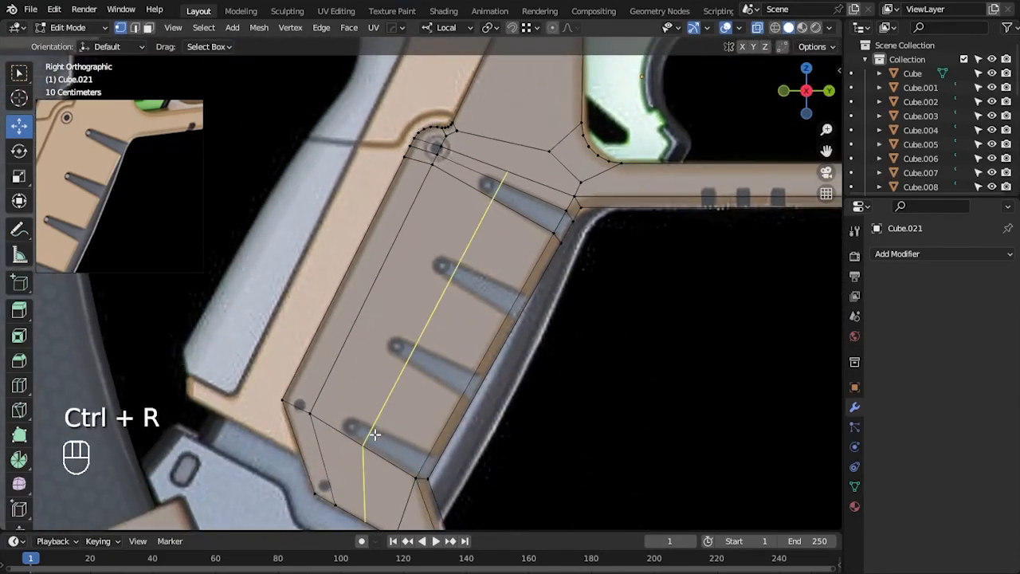
left_click(375, 429)
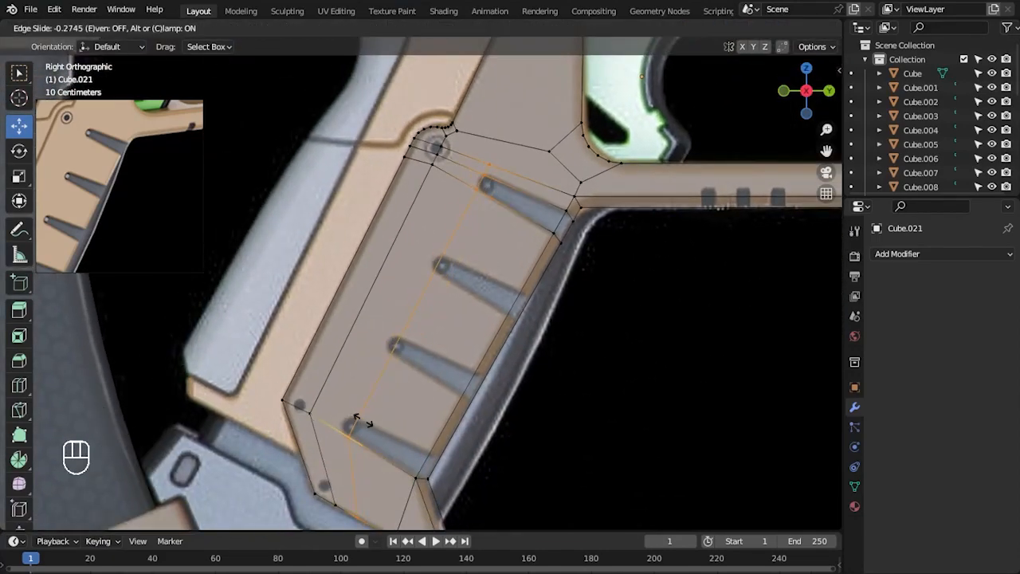
left_click(359, 421)
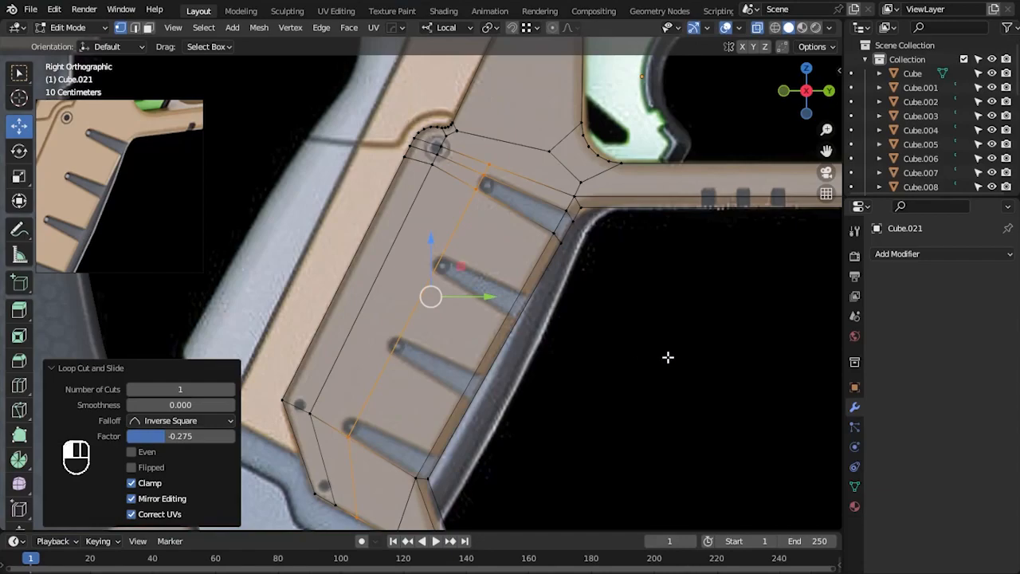
- Add a cross loop cut at the second slot's upper edge with a slide factor of 0.534
middle_click(518, 335, "alt")
key("ctrl+r")
left_click(518, 287)
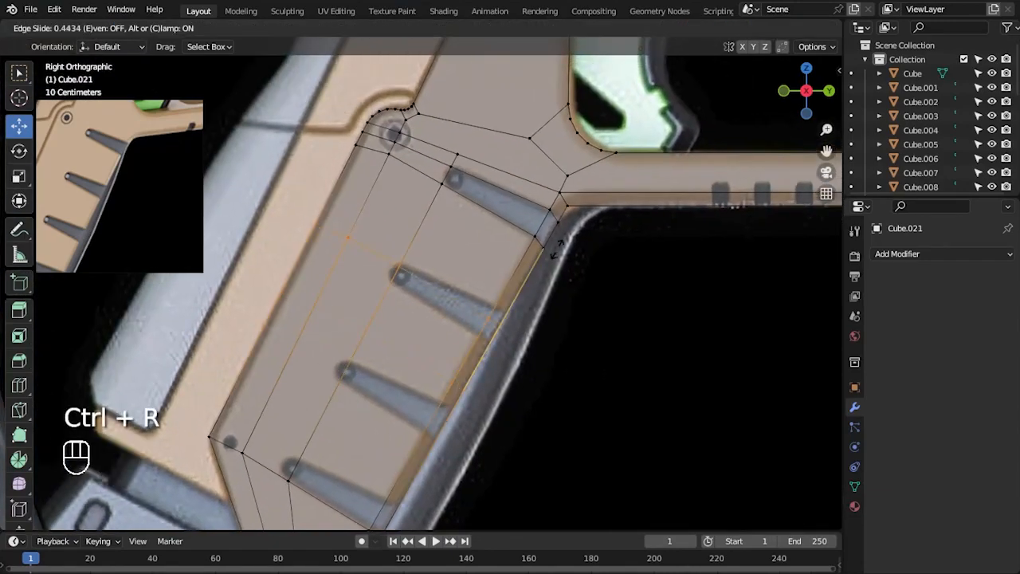
left_click(566, 240)
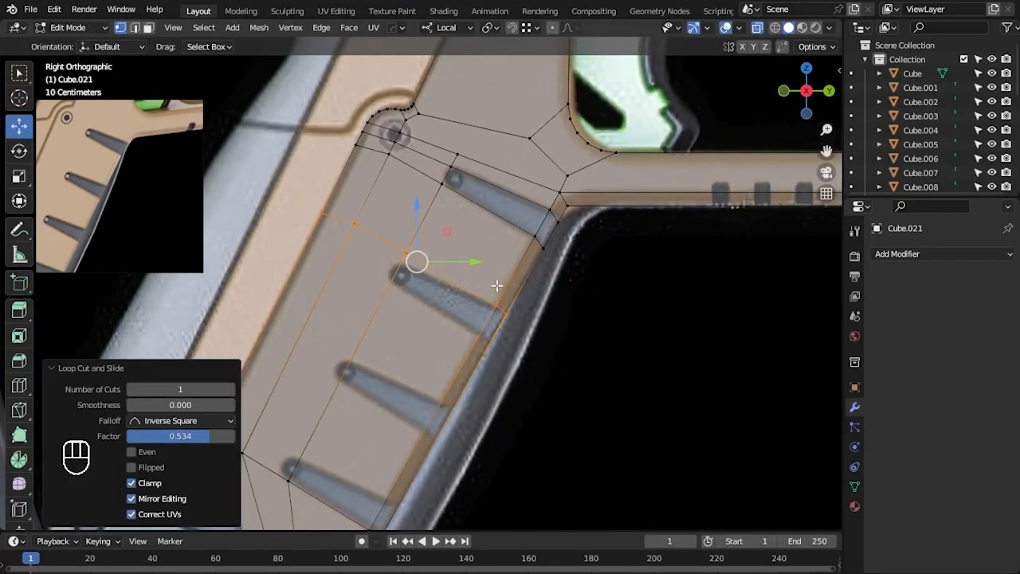
- Slide the rear vertices of the second slot's upper loop up along the grip to match the slot's slant
scroll(496, 285, "up", 2)
left_click(326, 199, "alt")
key("shift+v")
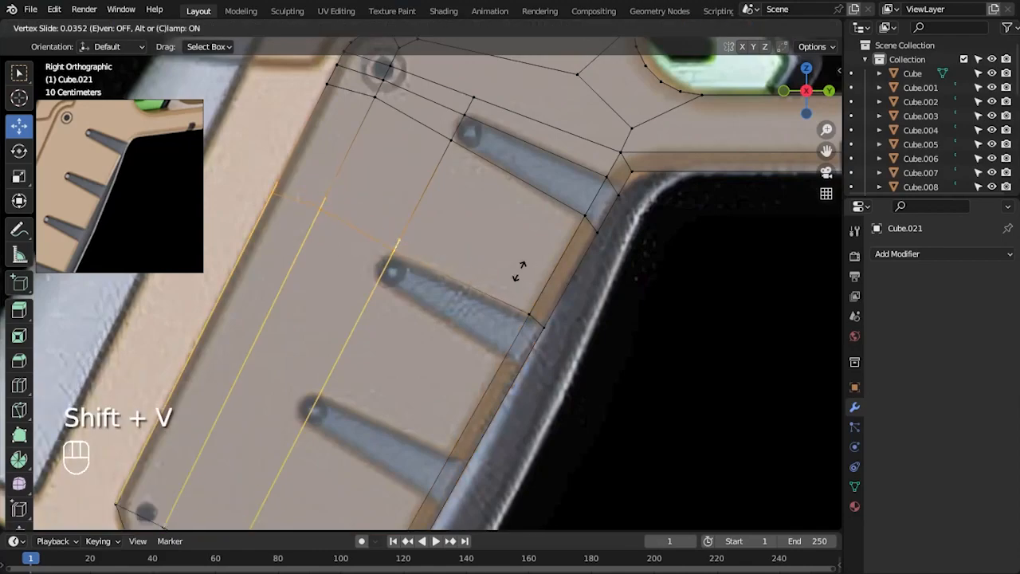
left_click(518, 271)
middle_click_drag(561, 336, 616, 314, "alt")
left_click(572, 354)
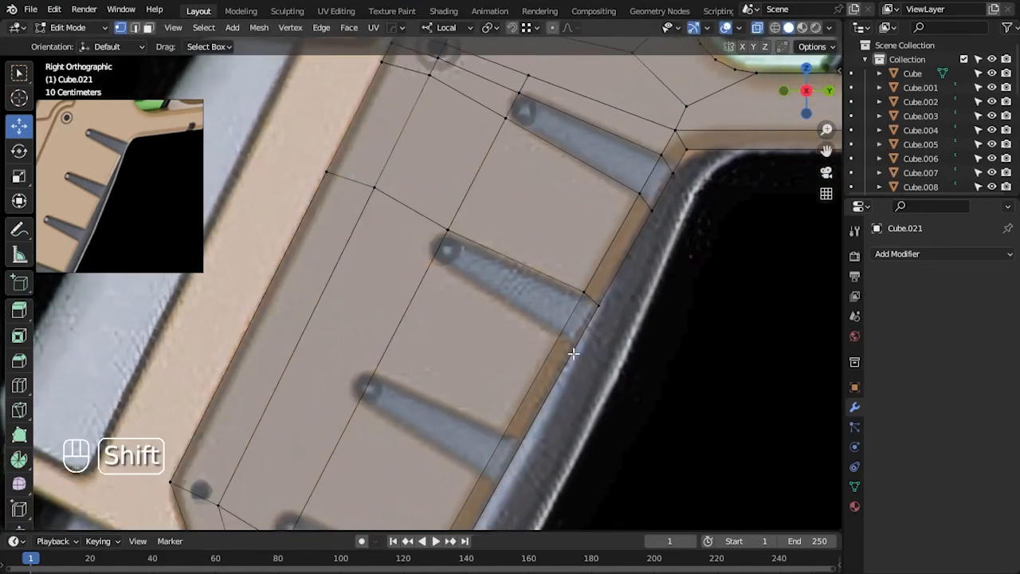
- Add a loop cut at the second slot's lower edge with factor 0.730, and slide its rear vertices by a factor of 0.296
key("ctrl+r")
left_click(566, 345)
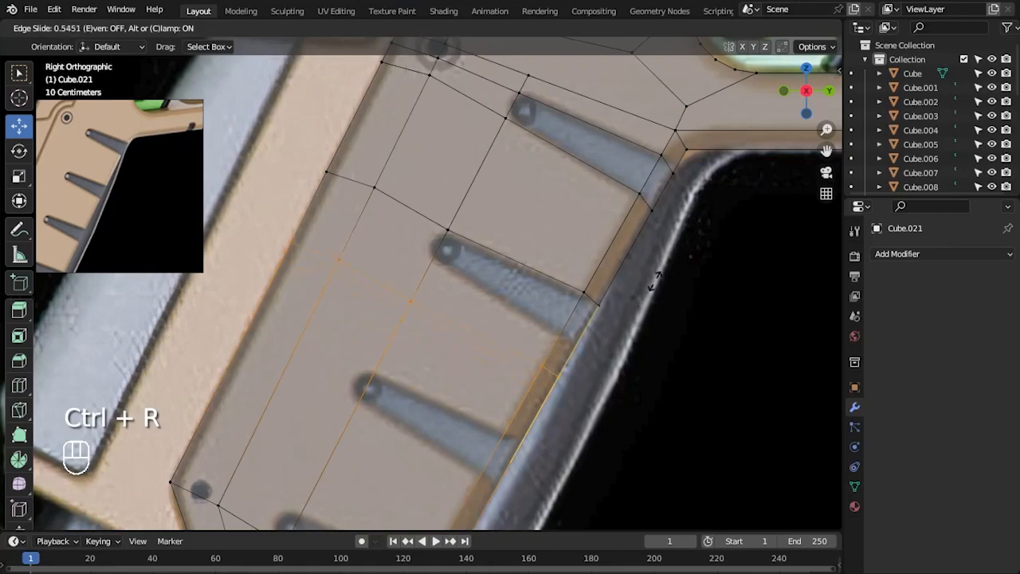
left_click(489, 292)
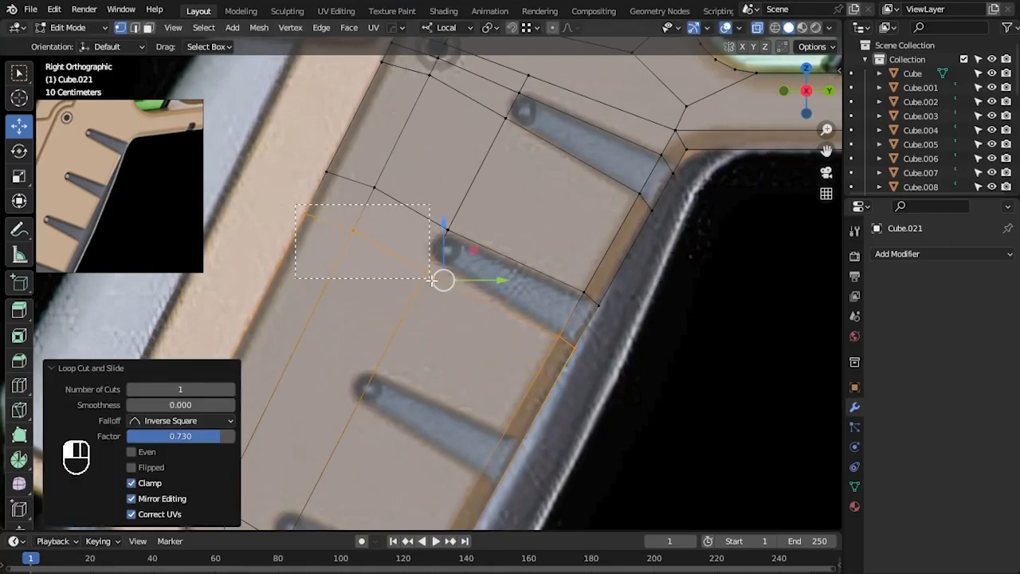
left_click_drag(429, 278, 431, 279)
key("shift+v")
left_click(572, 291)
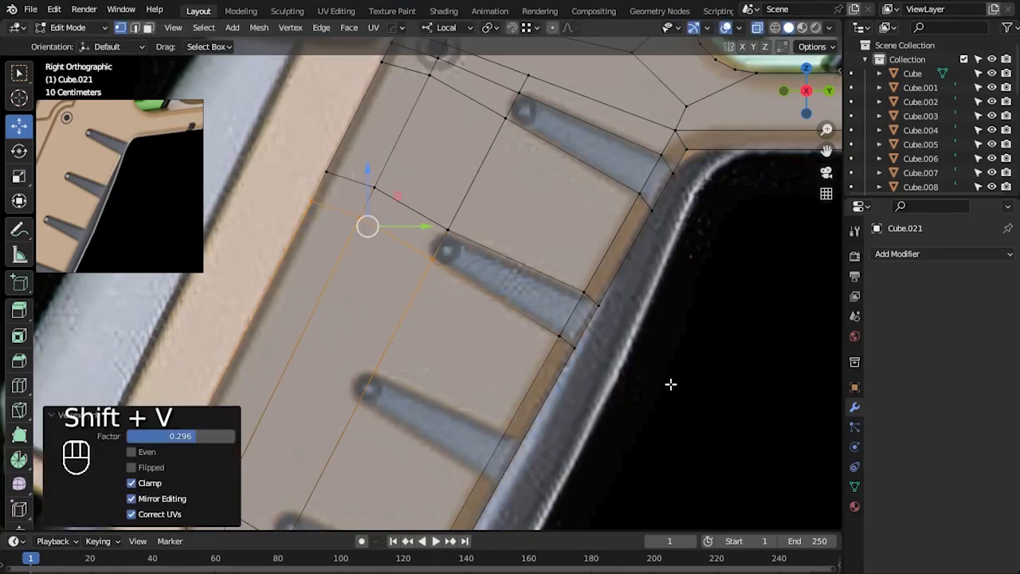
- Slide the middle vertices of the second and first slots' loops slightly rearward around the slots' rounded ends
left_click(441, 202)
key("shift+v")
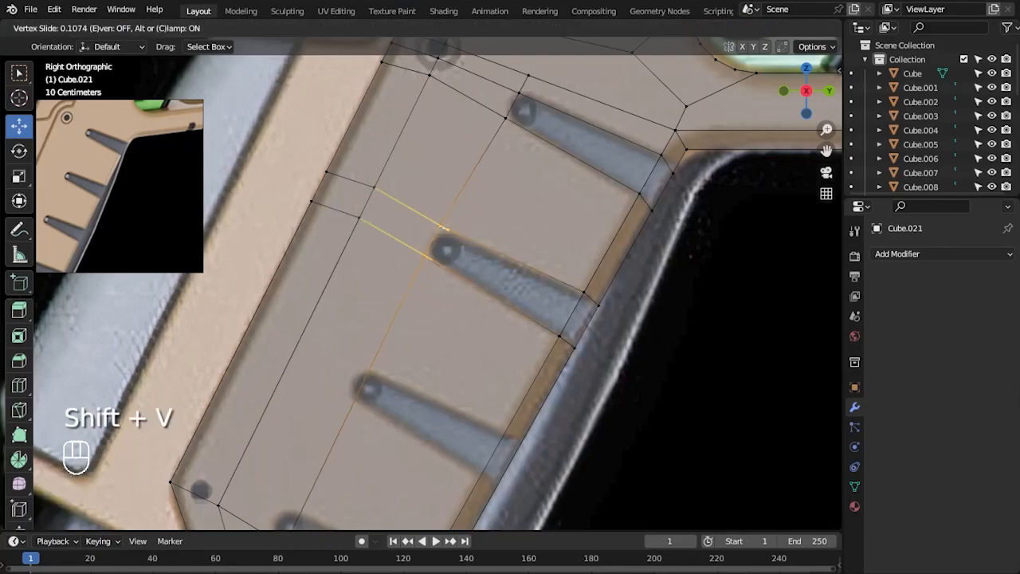
left_click(664, 346)
scroll(606, 263, "up", 2, "shift")
left_click(518, 175)
key("shift+v")
left_click(632, 269)
- Slide the outer front vertices of the first slot's two loops up the grip's bevelled front edge, the upper by 0.332
scroll(626, 364, "down", 2, "alt")
left_click(640, 247)
key("shift+v")
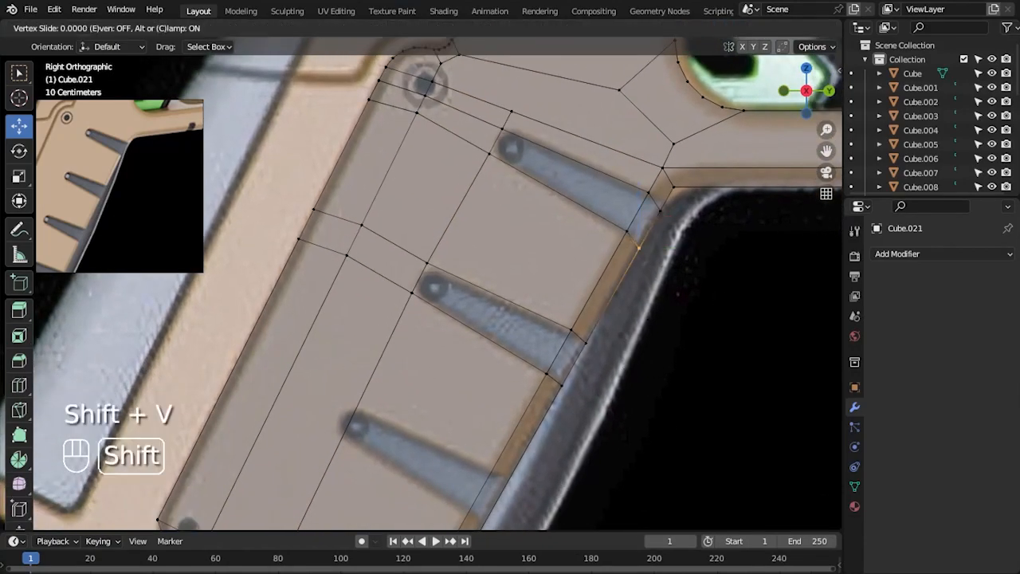
left_click(641, 243)
key("shift+v")
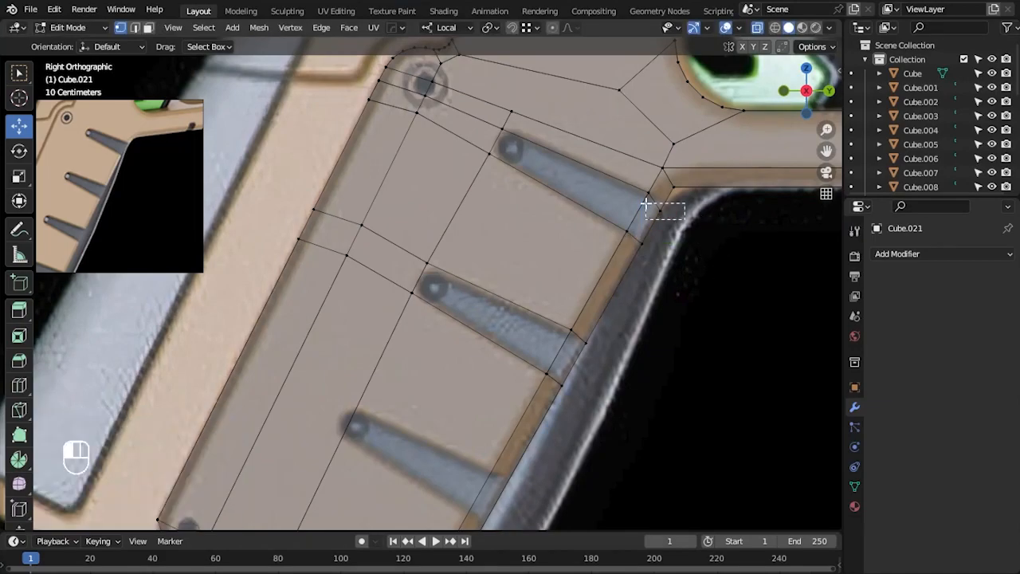
left_click(734, 272)
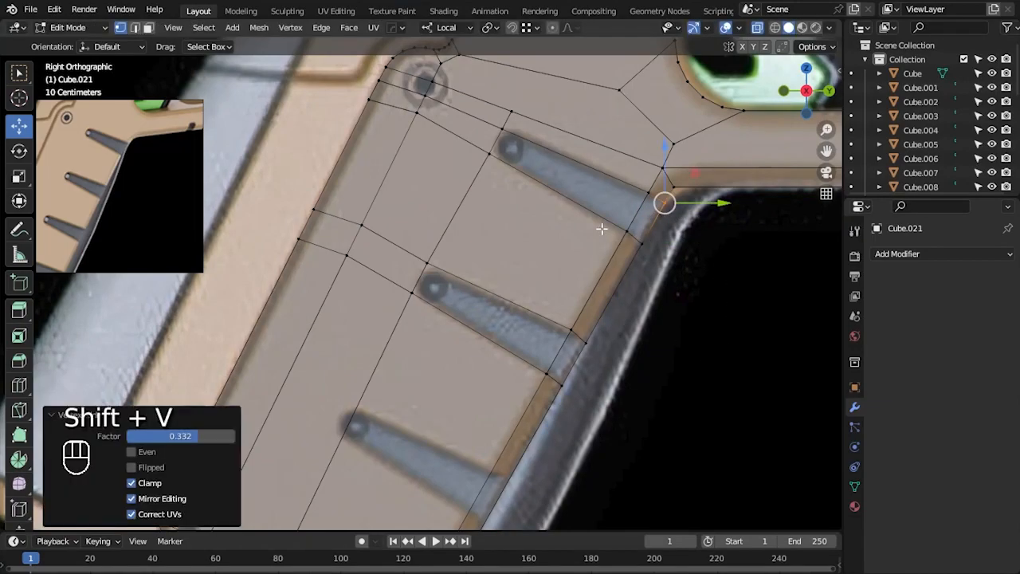
left_click(683, 350, "alt")
- Slide the inner front vertex of the second slot's upper loop along the bevelled edge to fit the slot outline
scroll(638, 393, "down", 2, "alt")
left_click(553, 203, "shift")
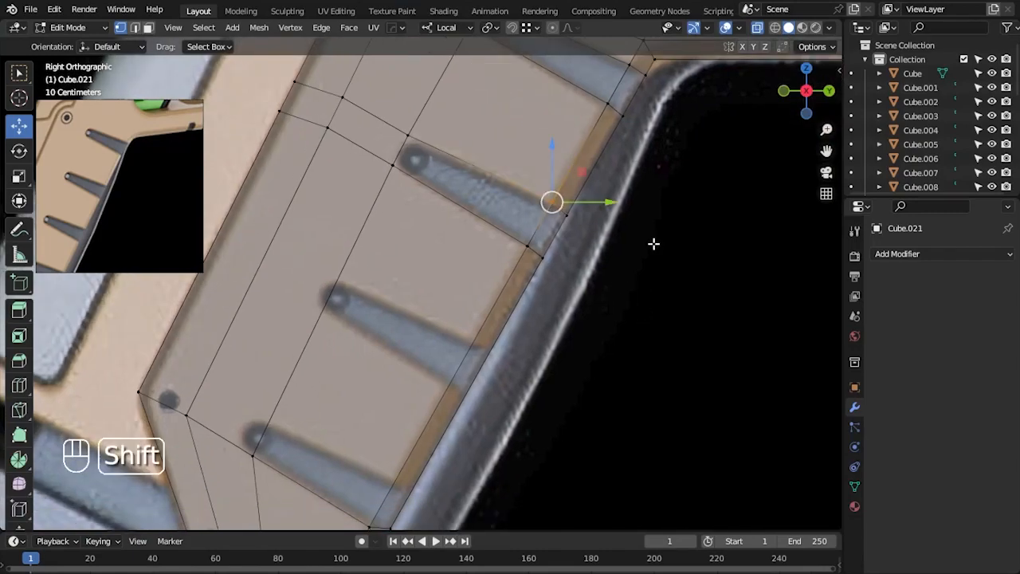
key("shift+v")
left_click(679, 295)
left_click(587, 341, "alt")
- Add a cross loop cut at the third slot's upper edge with a slide factor of 0.307
scroll(542, 322, "down", 2, "ctrl")
key("ctrl+r")
left_click(494, 294)
left_click(523, 261)
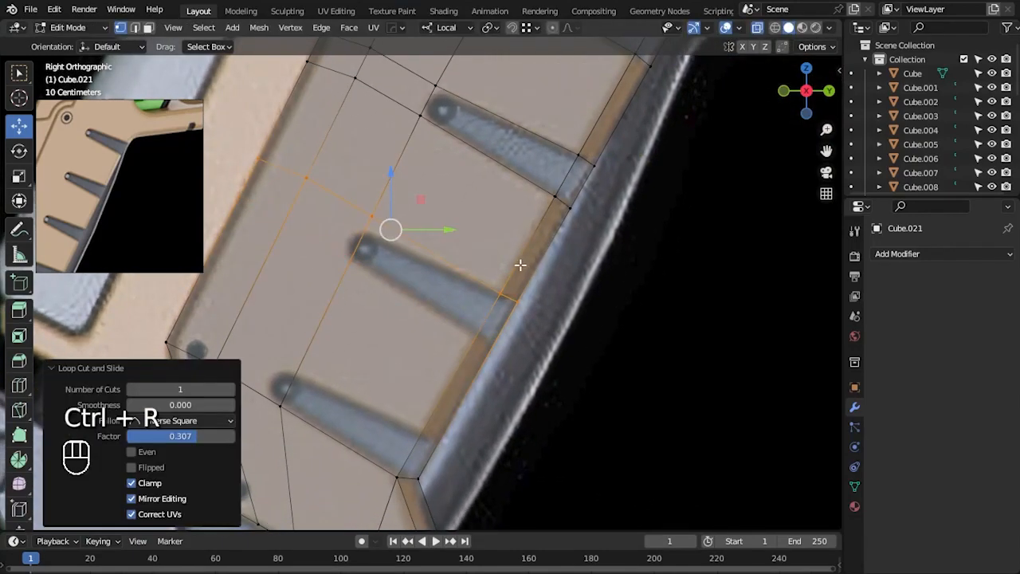
- Slide the middle vertex of the third slot's upper loop down its lengthwise edge to the slot's rounded end
left_click(356, 217)
key("shift+v")
left_click(585, 340)
left_click(500, 343)
- Add a cross loop cut at the third slot's lower edge with a slide factor of about 0.473
key("ctrl+r")
left_click(491, 343)
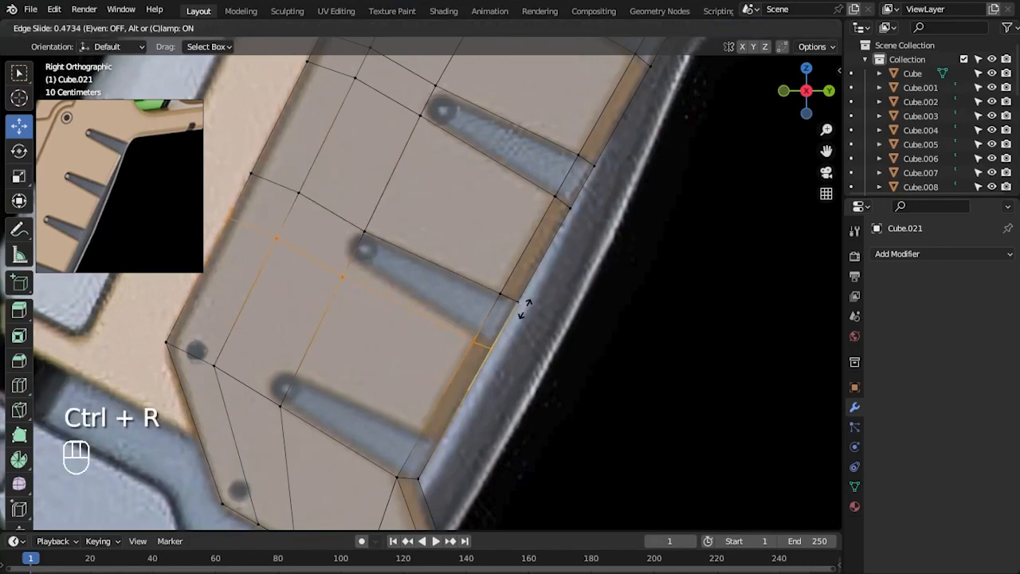
left_click(523, 309)
- Slide the third slot's lower-loop middle vertex up by about 0.356 and adjust that loop's inner front vertex along the slot edge
left_click(360, 236)
key("shift+v")
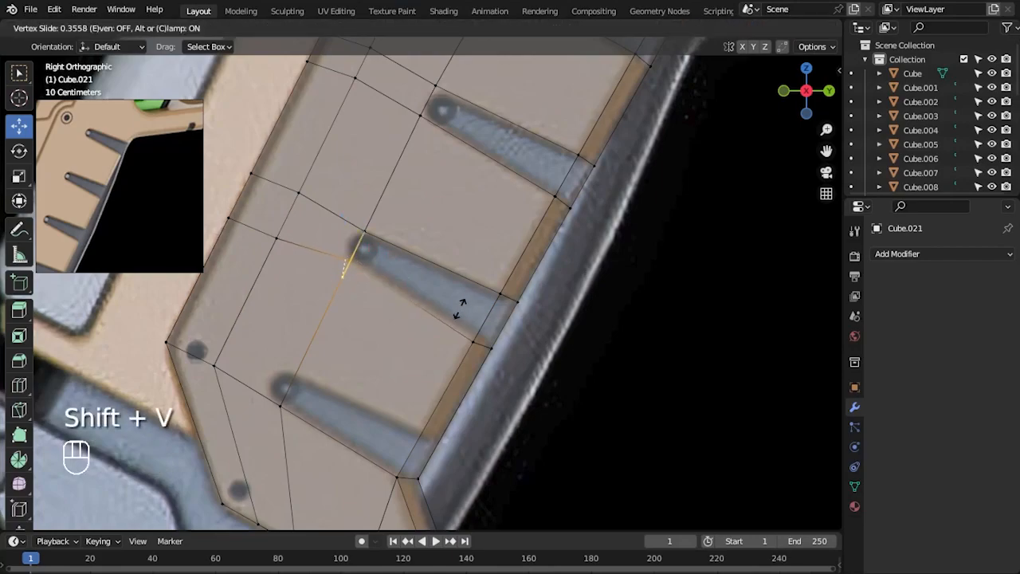
left_click(460, 308)
left_click(519, 359)
left_click(471, 343)
key("shift+v")
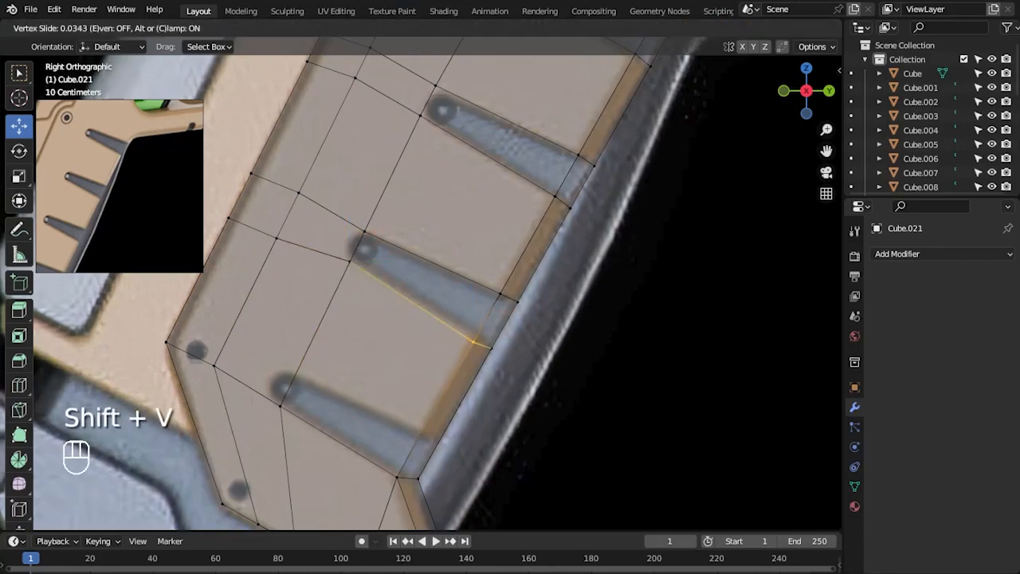
left_click(473, 339)
- Slide the middle vertices of the third slot's two loops slightly rearward around the slot's rounded end
scroll(389, 310, "down", 1)
left_click(368, 252)
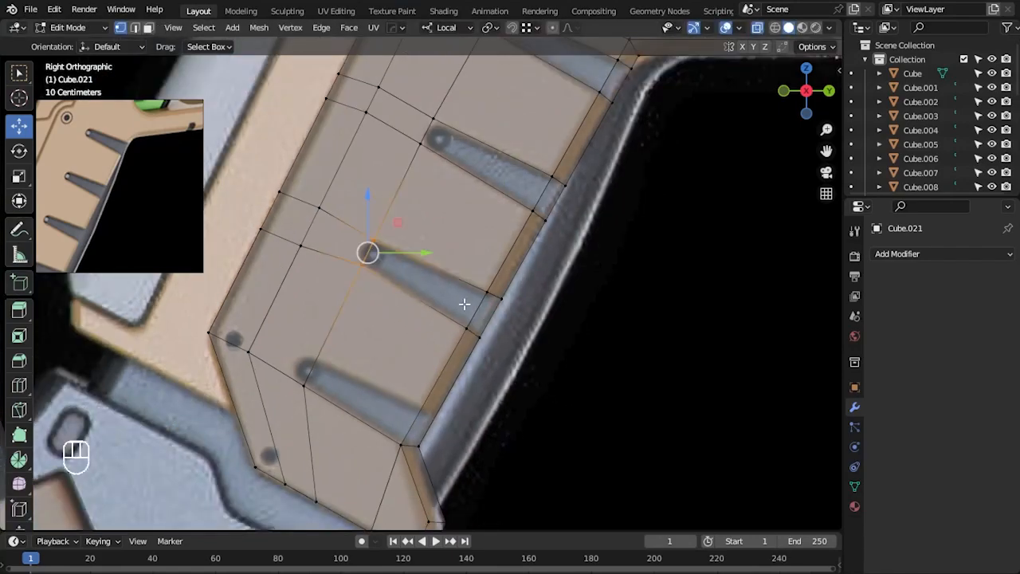
key("shift+v")
left_click(451, 296)
left_click(563, 378)
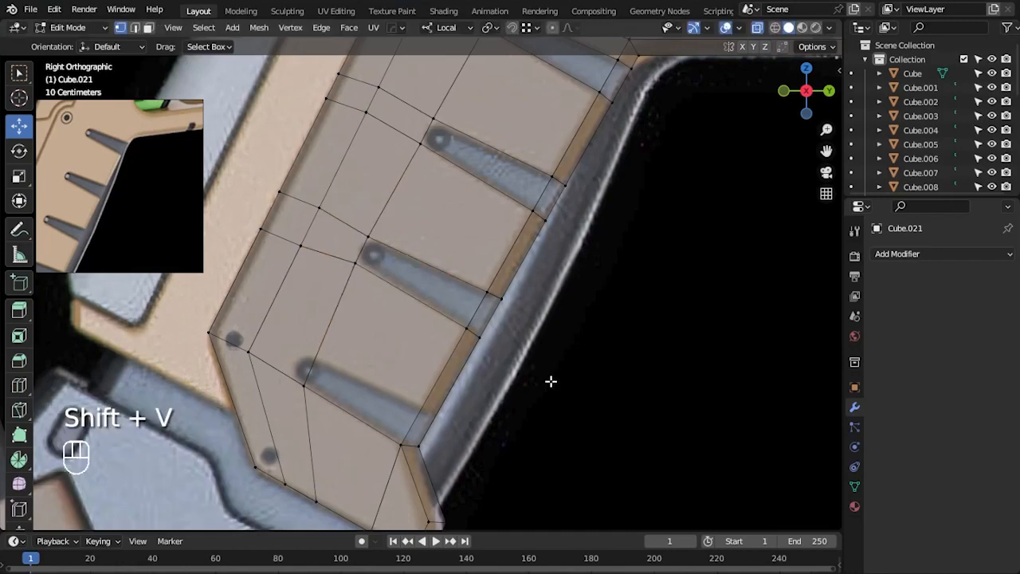
- Add a cross loop cut at the fourth slot's upper edge with a slide factor of about -0.504
middle_click_drag(366, 393, 462, 322, "shift")
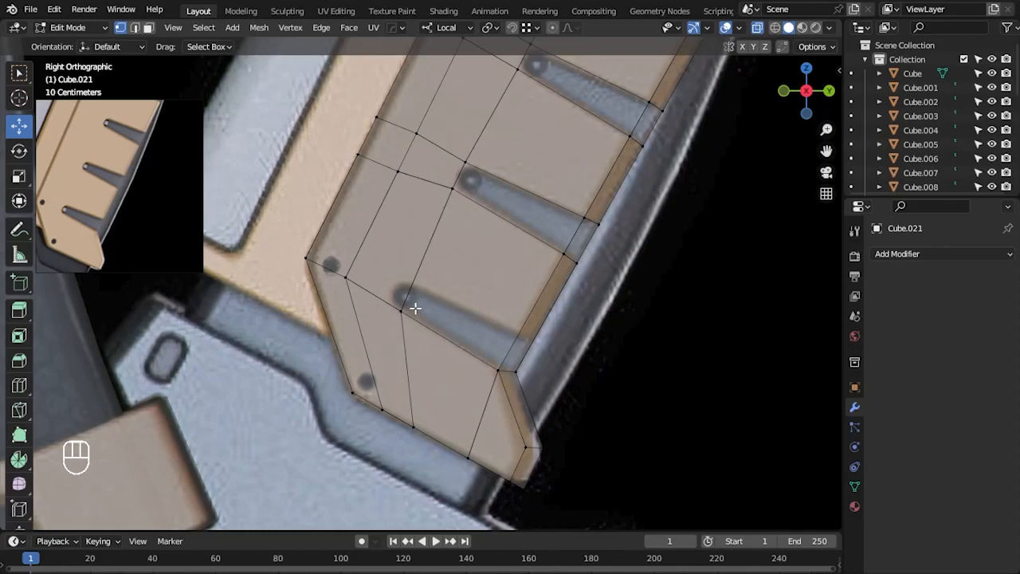
key("ctrl+r")
left_click(185, 256)
key("ctrl+r")
left_click(416, 273)
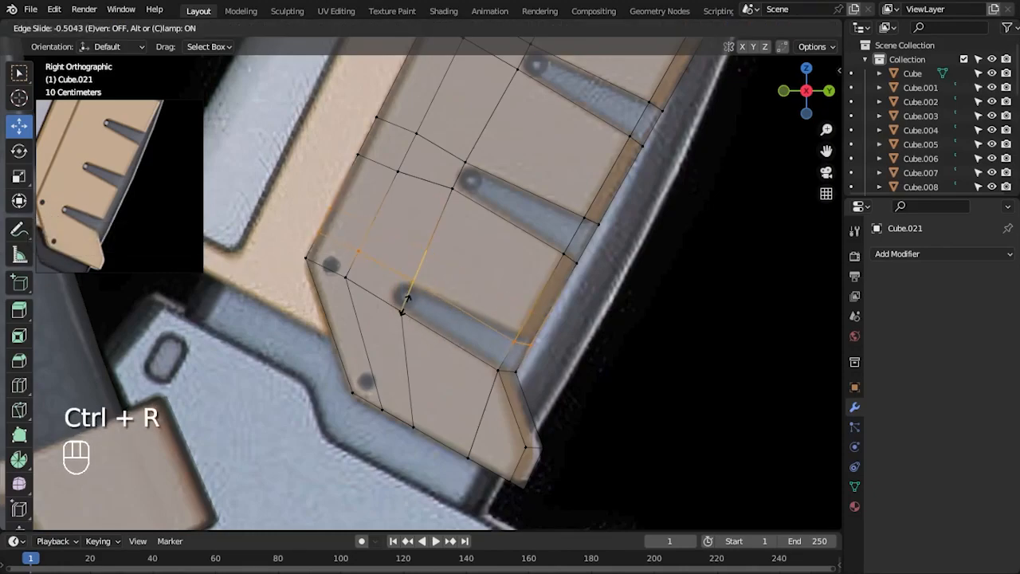
left_click(374, 267)
- Slide the front vertices of the fourth slot's upper loop to fit the slot outline, the outer one by 0.118
left_click(524, 340)
key("shift+v")
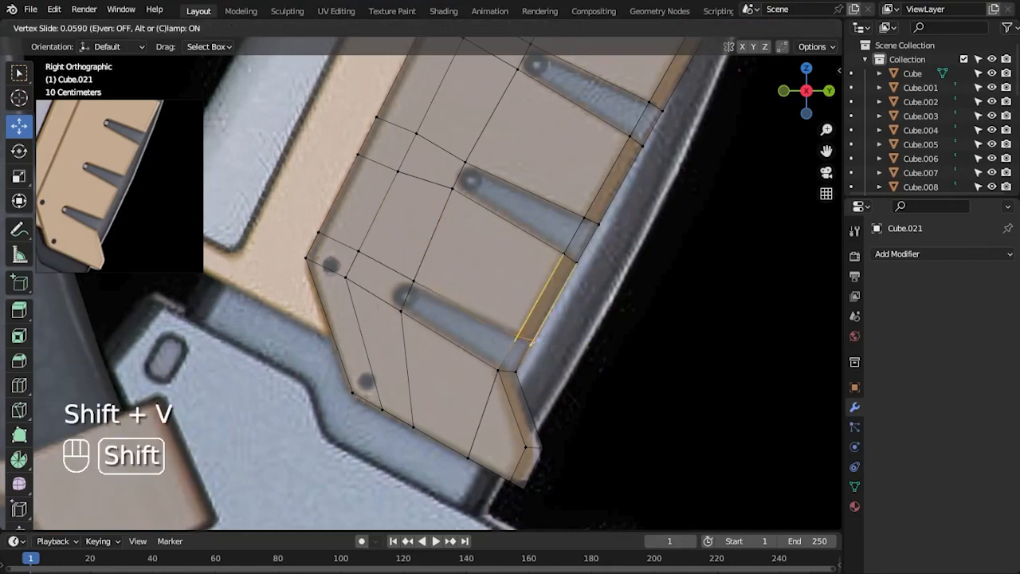
left_click(532, 341)
scroll(574, 358, "up", 2)
left_click_drag(580, 346, 643, 415)
key("shift+v")
left_click(643, 410)
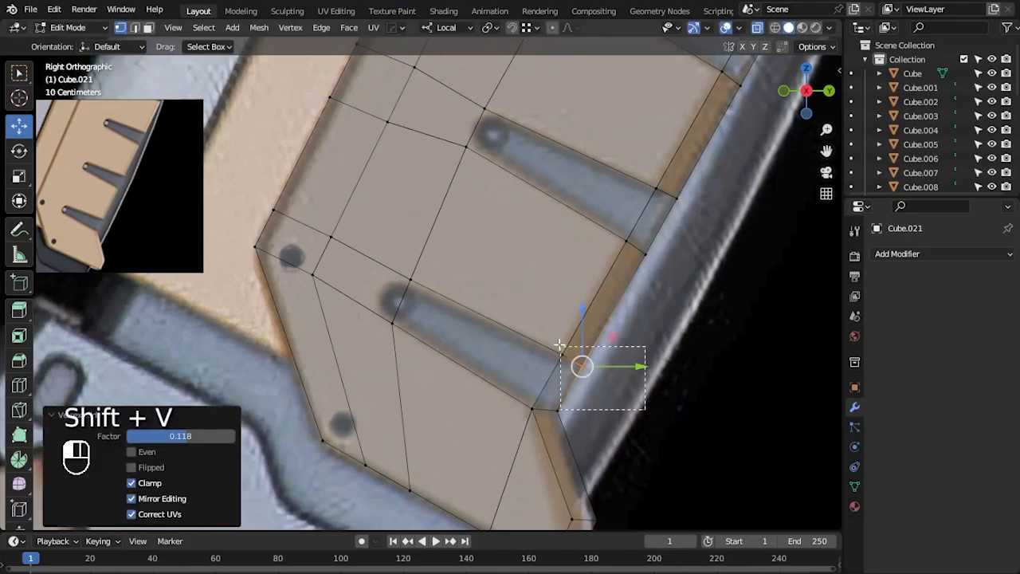
key("shift+v")
left_click(655, 407)
- Slide the middle vertices at the fourth slot's upper and lower edges rearward around its rounded end
left_click_drag(410, 323, 410, 324)
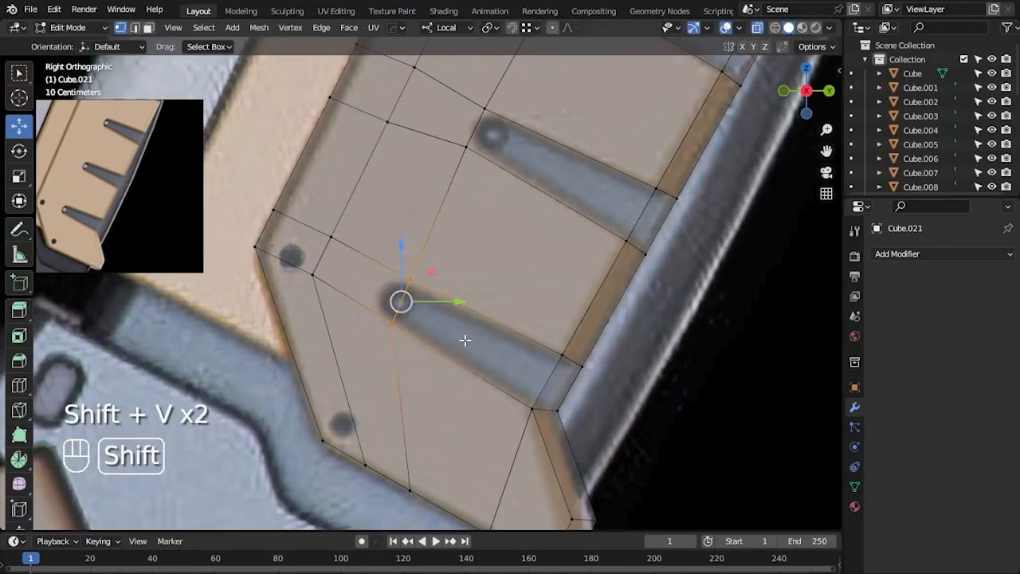
key("shift+v")
left_click(445, 331)
key("shift+v")
left_click(423, 351)
key("shift+v")
left_click(410, 337)
key("shift+v")
left_click(436, 317)
- Fine-tune the middle vertex of the fourth slot's upper loop with a vertex slide of 0.057
key("shift+v")
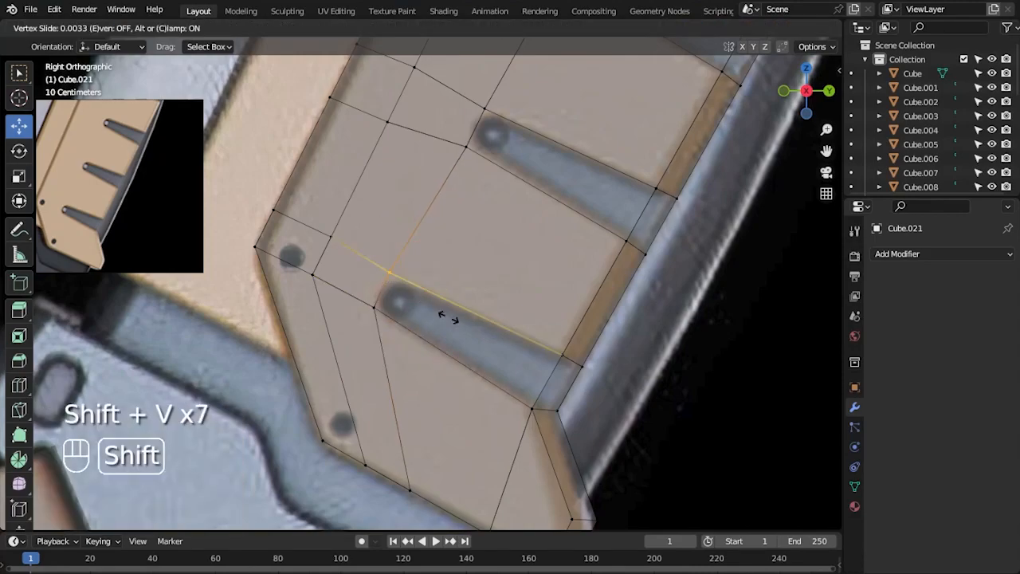
left_click(444, 319)
key("shift+v")
left_click(417, 285)
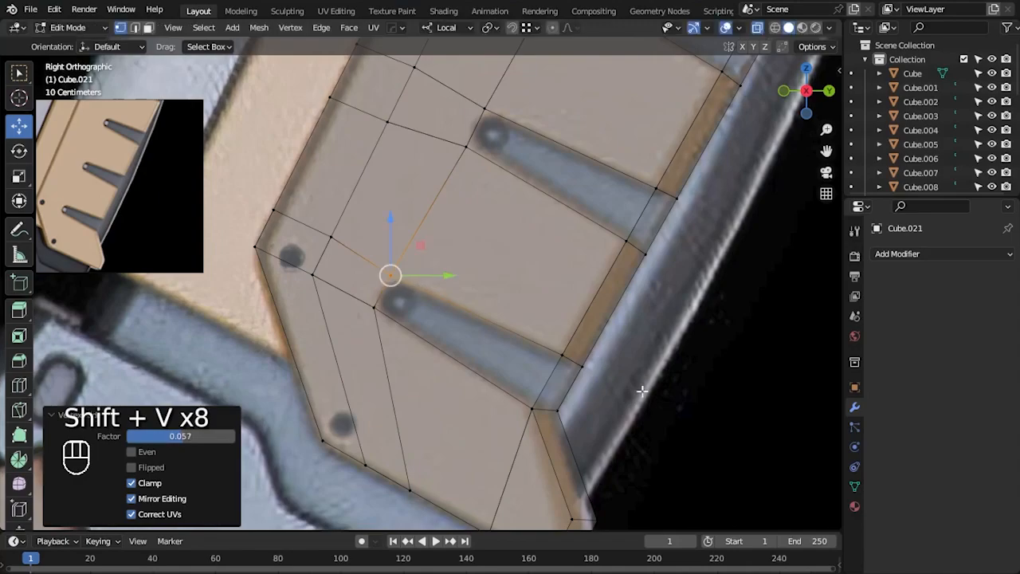
left_click(670, 404)
- Delete the faces inside all four grip slots, including the bevelled front faces, through both sides of the grip
scroll(671, 404, "down", 2)
scroll(635, 415, "down", 2)
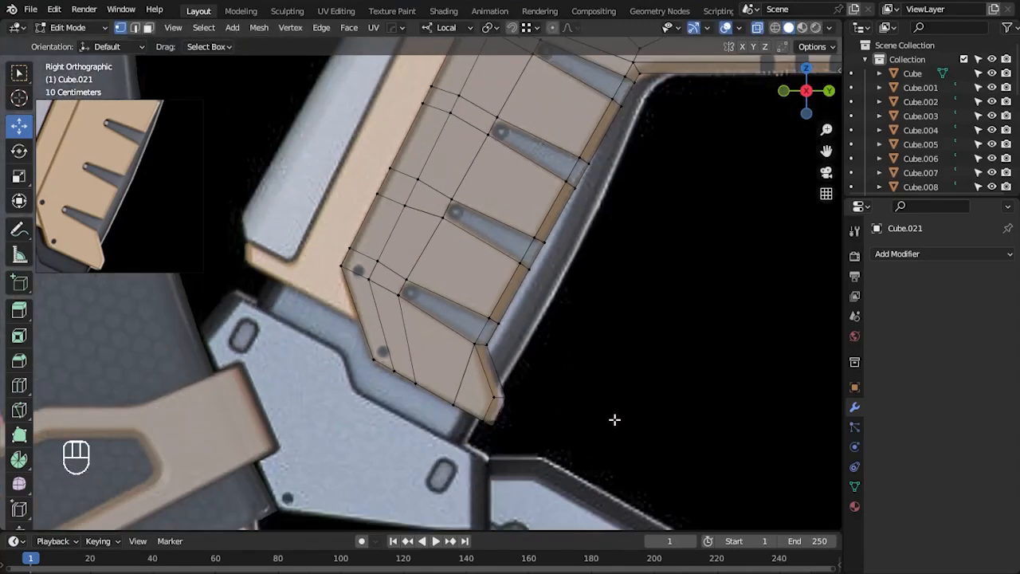
key("2")
scroll(617, 374, "down", 4)
key("3")
scroll(469, 319, "up", 4)
left_click(490, 338, "shift")
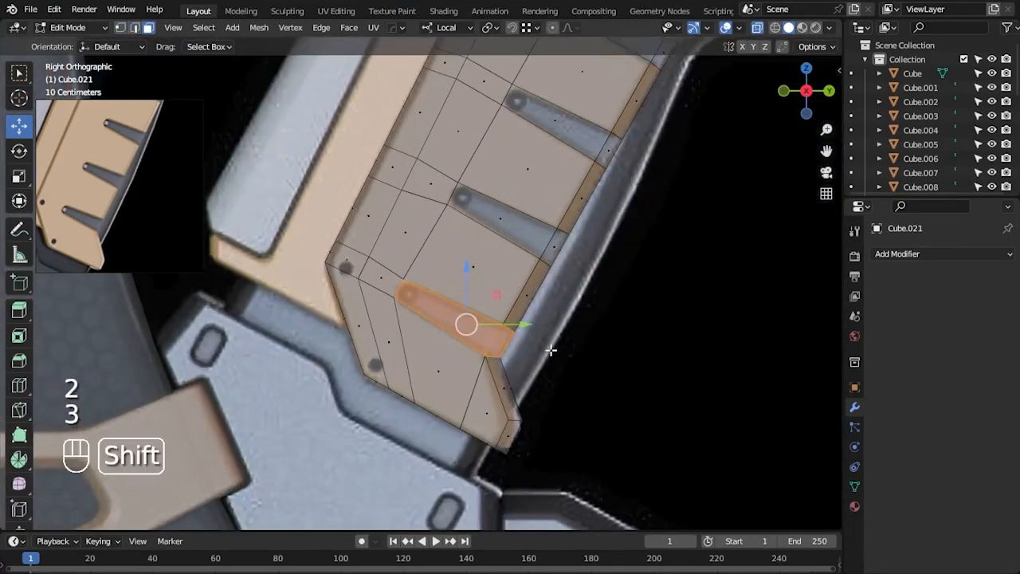
scroll(550, 279, "up", 1)
left_click(522, 201, "shift")
middle_click_drag(660, 225, 618, 287, "alt")
left_click(538, 148, "shift")
left_click(610, 186, "shift")
middle_click_drag(643, 216, 567, 353, "alt")
left_click(531, 168, "shift")
left_click_drag(587, 199, 610, 226, "shift")
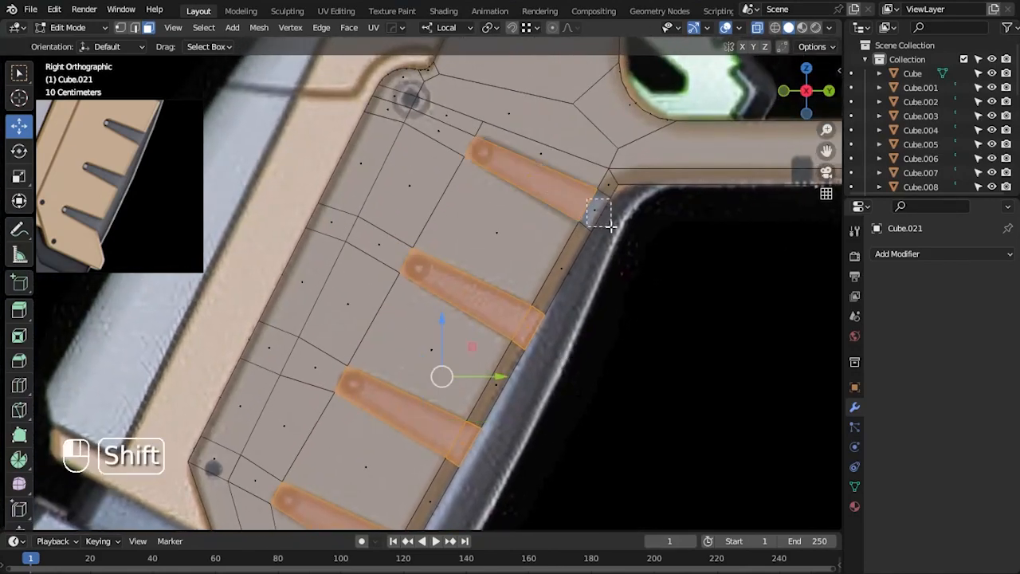
key("Delete")
key("alt+z")
scroll(588, 430, "down", 1)
key("Tab")
- Fill the upper and lower inner walls of the first three slots between the grip's two sides
key("2")
key("Tab")
key("2")
key("alt+z")
middle_click_drag(542, 443, 576, 354, "shift")
scroll(576, 354, "up", 1)
key("2")
left_click(490, 325)
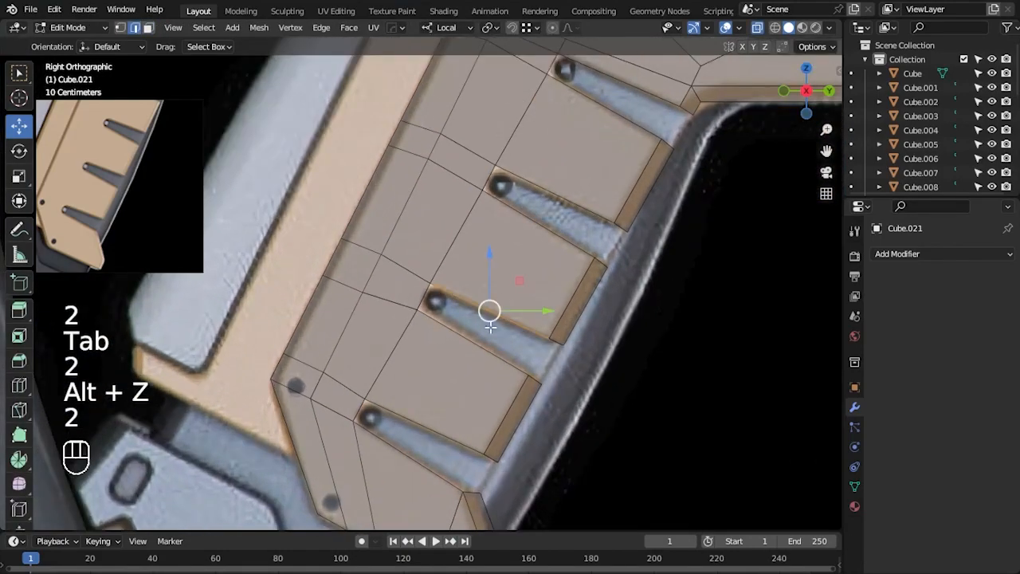
key("f")
key("f")
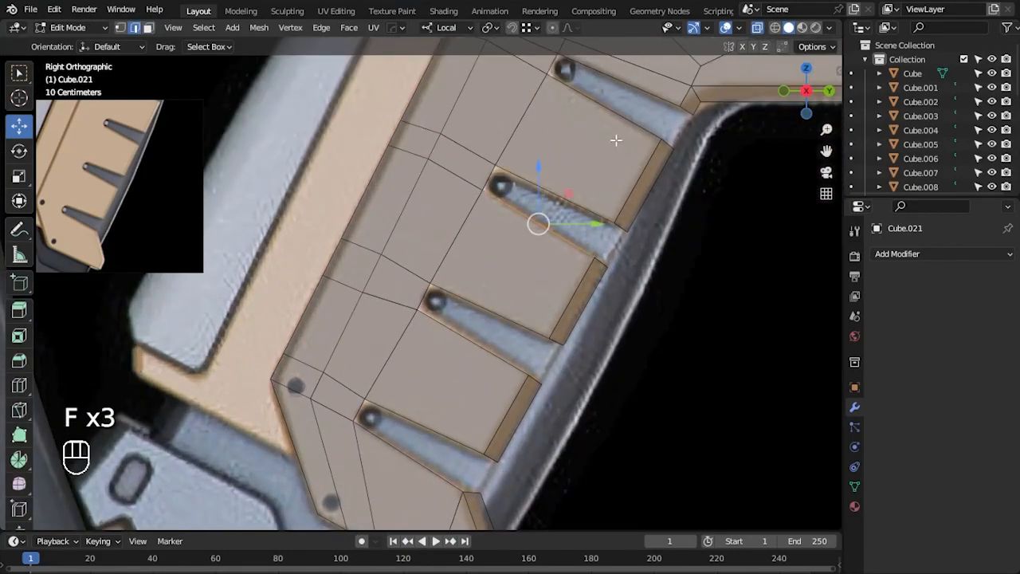
key("f")
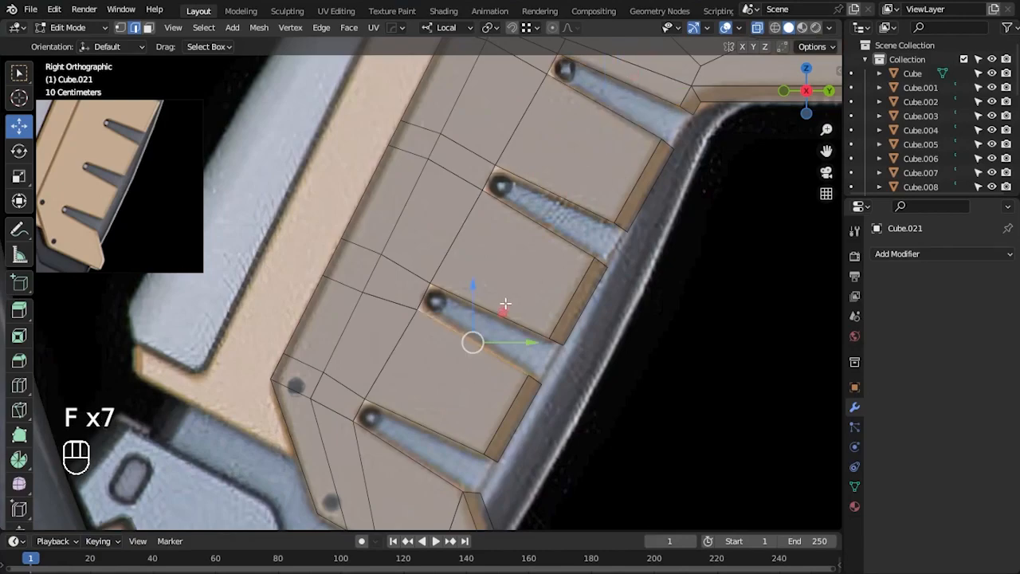
key("alt+z")
middle_click_drag(644, 385, 605, 335)
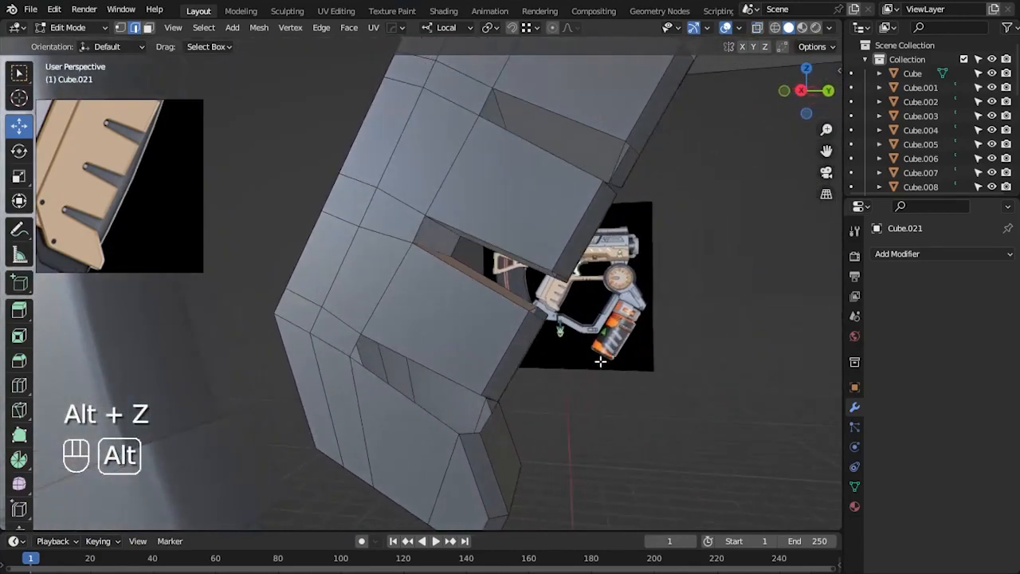
- Fill the upper and lower inner walls of the fourth slot
key("KP_3")
middle_click(409, 388, "alt")
key("alt+z")
key("f")
key("f")
- Fill the rear end walls of all four slots between the grip's two sides
scroll(568, 344, "up", 3)
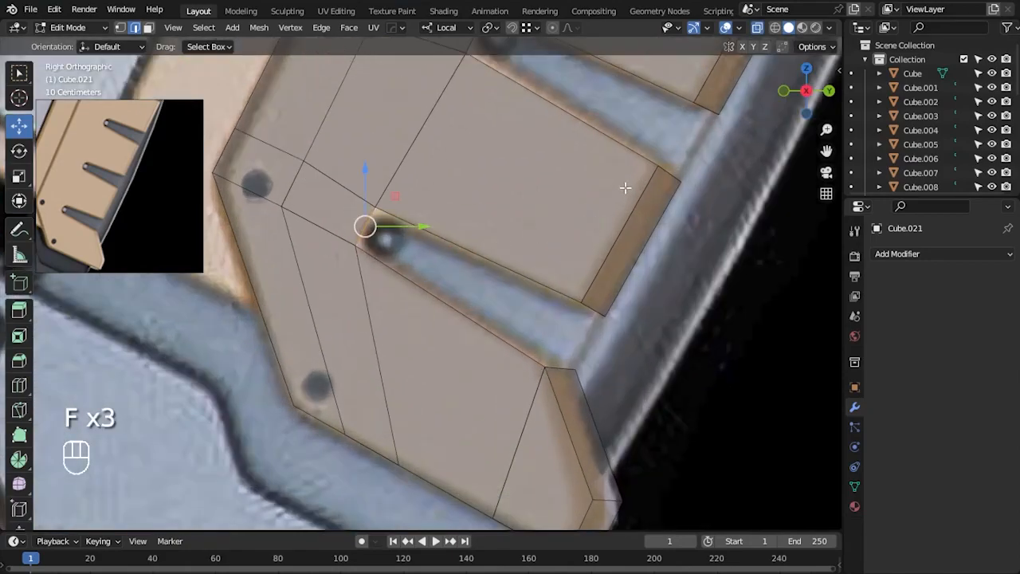
middle_click_drag(625, 189, 608, 327, "shift")
middle_click_drag(642, 181, 559, 373, "shift")
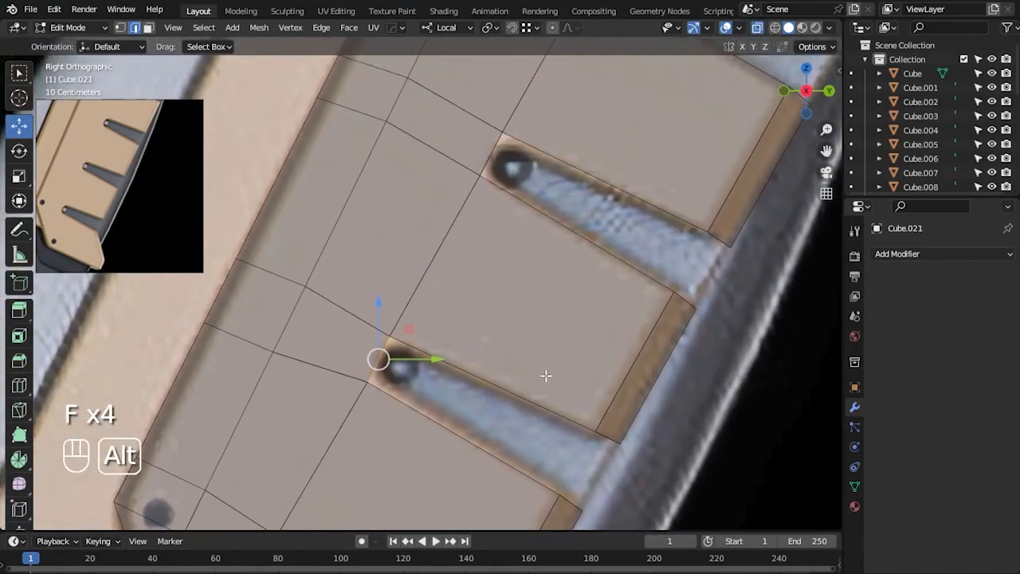
key("f")
middle_click_drag(669, 215, 595, 446, "alt")
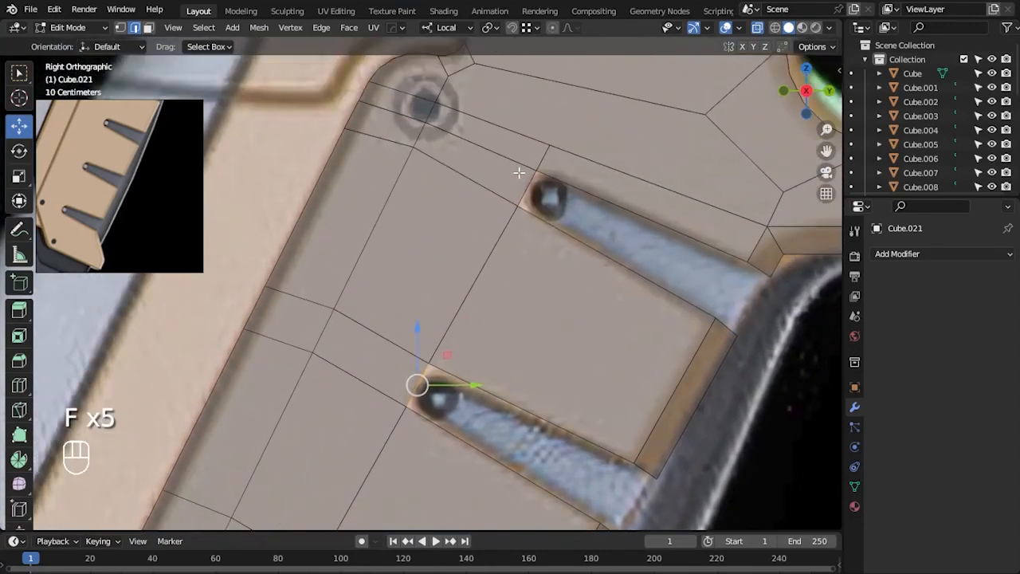
key("f")
- Fill the open front strip between the bevelled edges on the first slot's lower wall
scroll(678, 327, "down", 4)
key("alt+z")
middle_click_drag(706, 376, 641, 259)
left_click(640, 253)
left_click(595, 248, "alt+shift")
key("f")
middle_click_drag(735, 359, 680, 400, "alt")
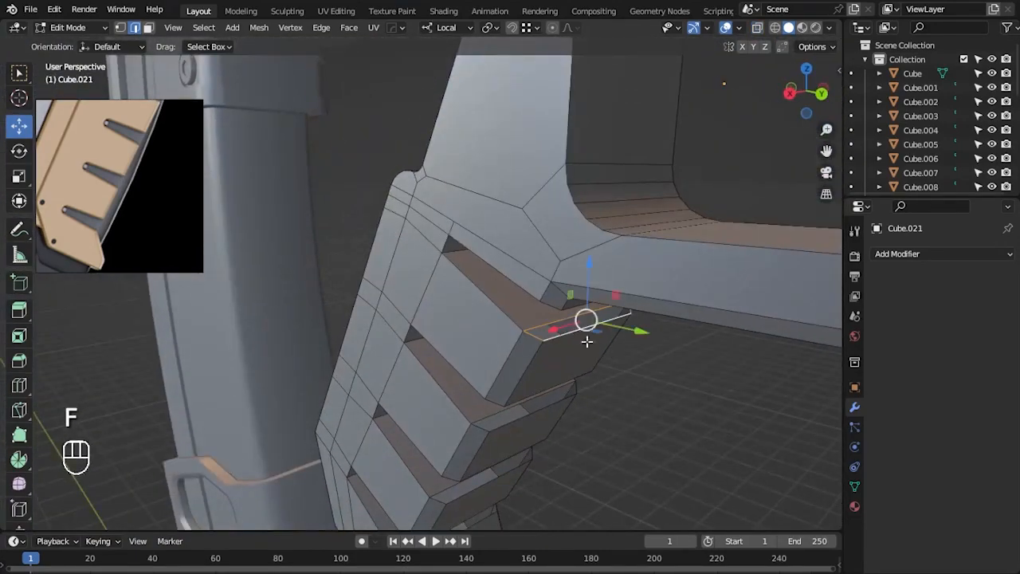
- Fill the remaining open front strips between the bevelled edges on the other slot walls
key("KP_3")
middle_click(544, 335, "alt")
scroll(597, 269, "up", 3)
key("alt+z")
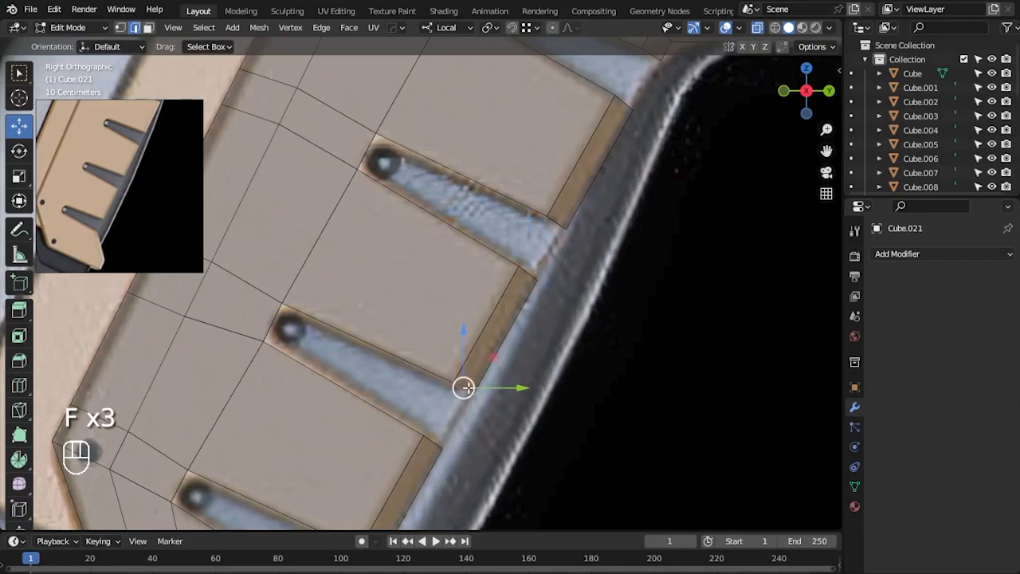
middle_click_drag(499, 467, 560, 292, "shift")
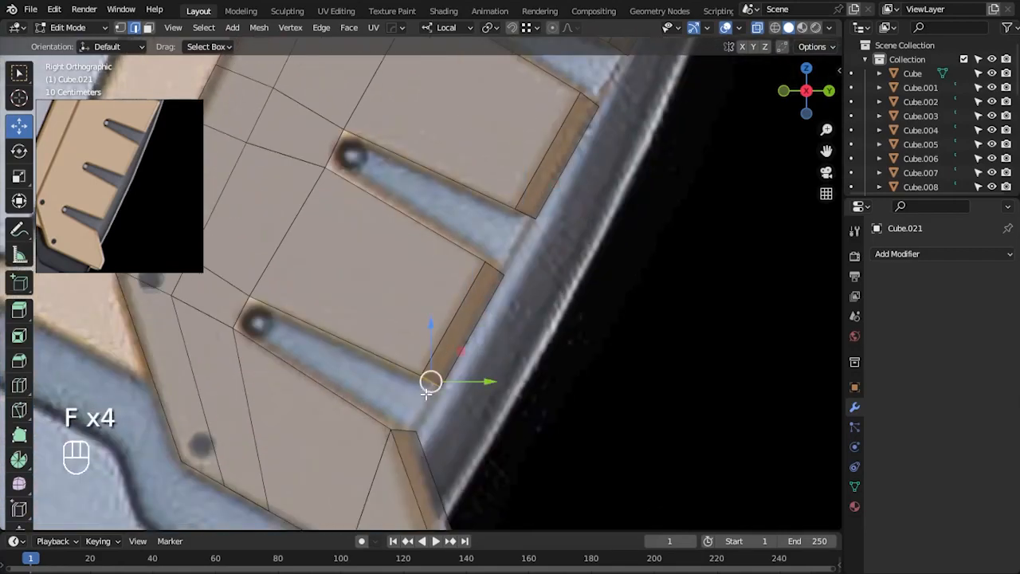
key("alt+z")
left_click_drag(434, 427, 535, 464, "alt")
left_click(418, 415, "alt+shift")
key("f")
key("Tab")
left_click(659, 410)
left_click_drag(659, 410, 621, 406, "alt")
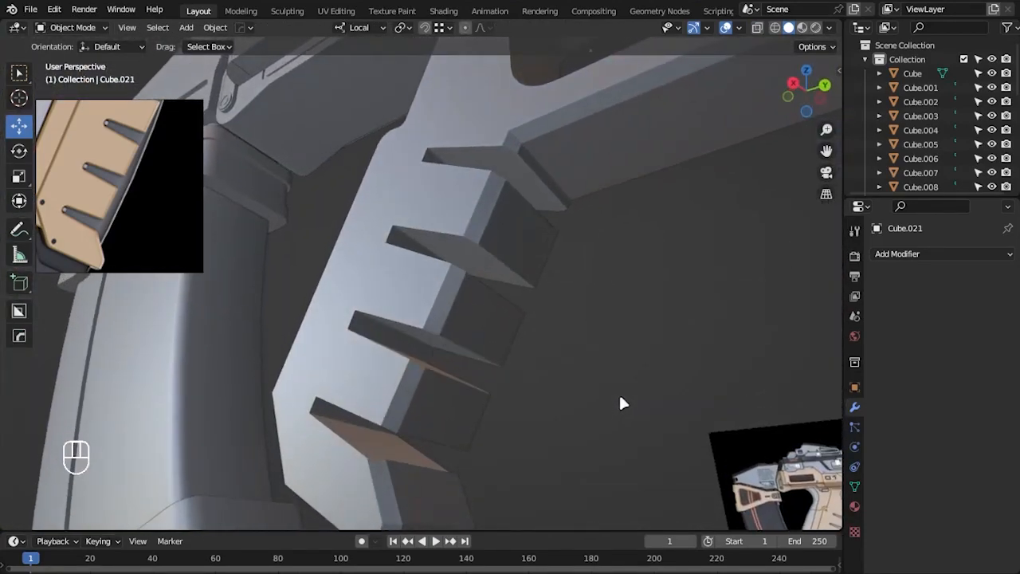
- Slide the outer front vertex at the fourth slot's lower edge down the grip's front edge to align with the slot
key("KP_3")
key("alt+z")
scroll(598, 310, "up", 2)
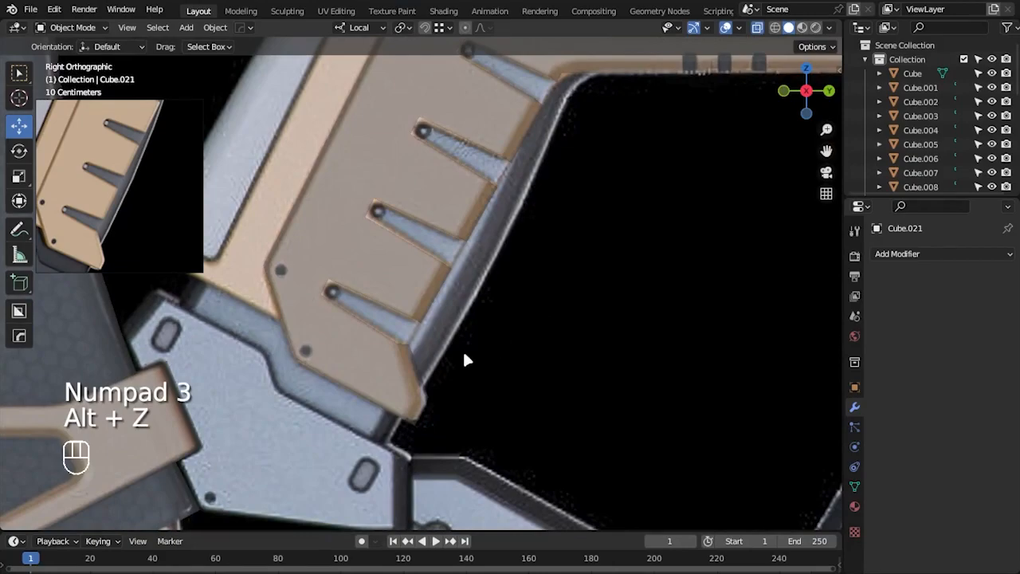
scroll(466, 360, "up", 1)
key("Tab")
key("1")
scroll(405, 320, "up", 2)
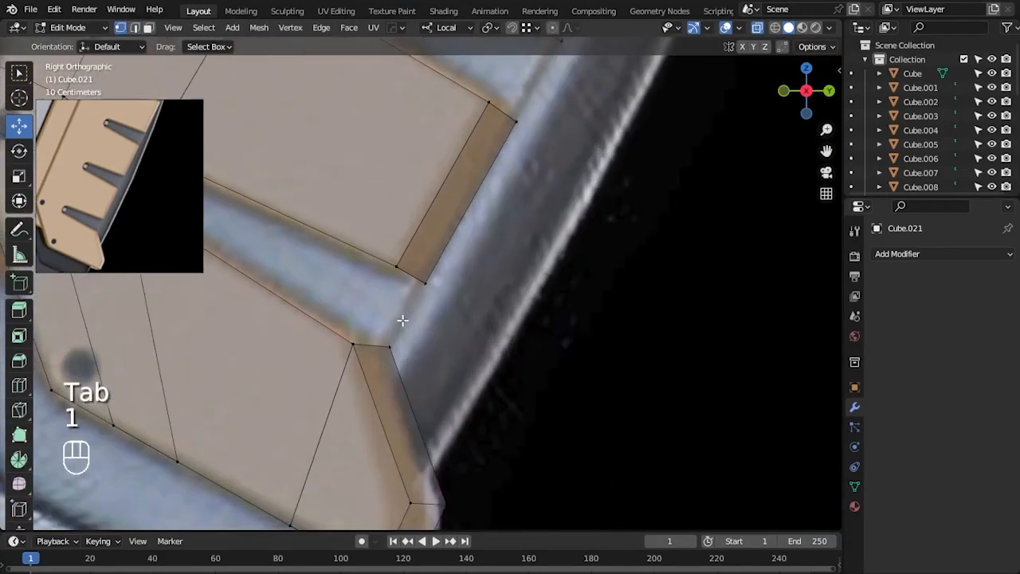
left_click(392, 345)
key("shift+v")
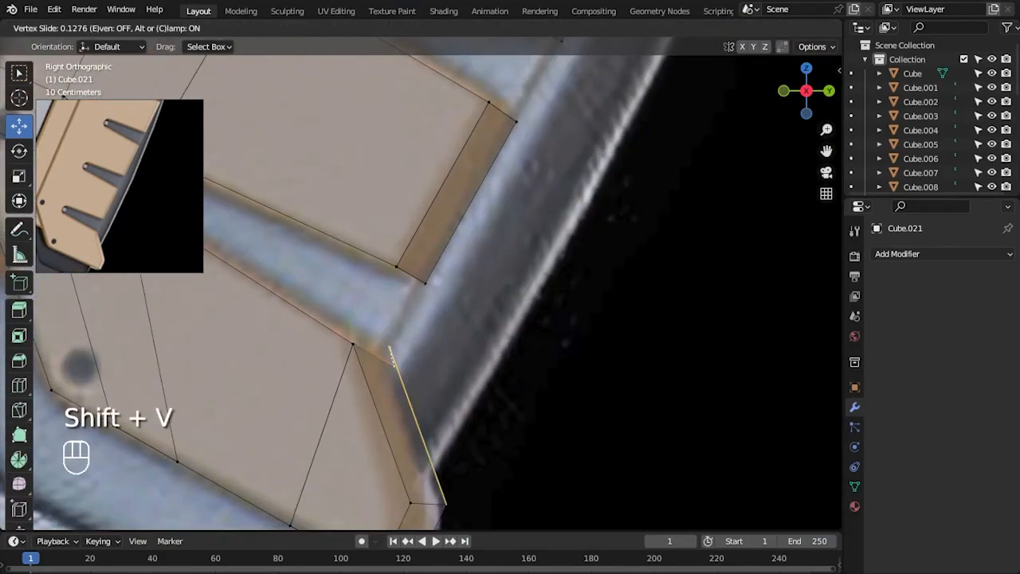
left_click(398, 366)
scroll(597, 407, "down", 2)
scroll(630, 416, "up", 1)
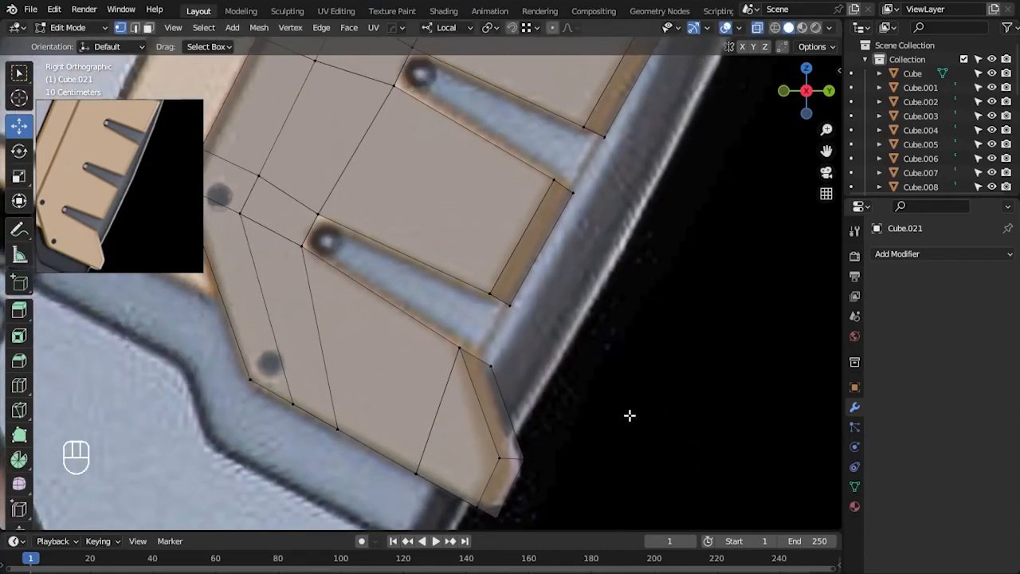
- Apply the grip object's transform and resume editing its mesh
key("Tab")
key("ctrl+a")
left_click(483, 266)
key("Tab")
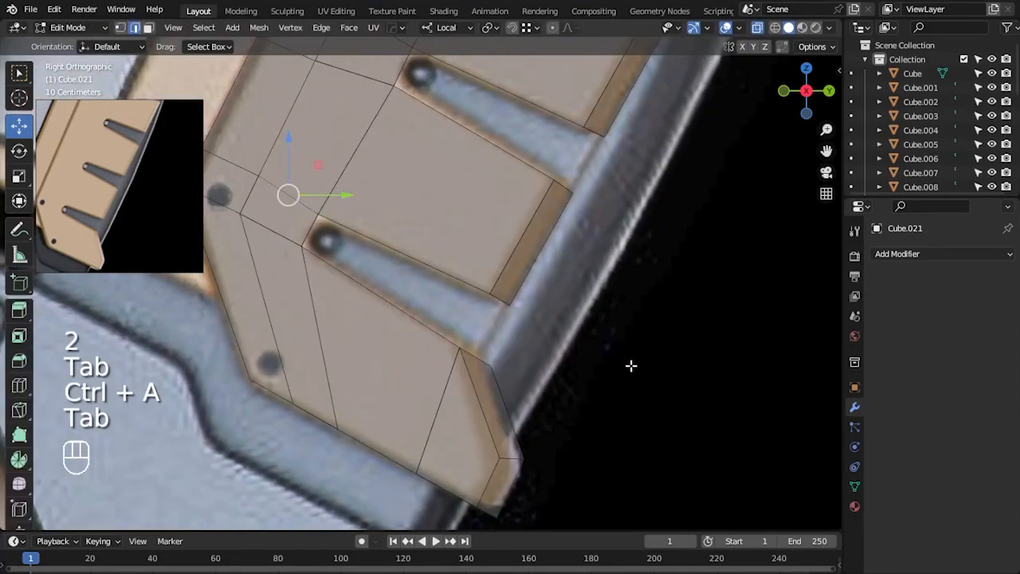
- Bevel the rear corner edges of all four slots with a 0.0548 m width and 3 segments
mouse_move(304, 200)
left_mouse_down()
mouse_move(328, 226)
mouse_move(293, 237)
left_mouse_up()
middle_click_drag(474, 227, 480, 385, "alt")
left_click_drag(415, 196, 429, 216, "shift")
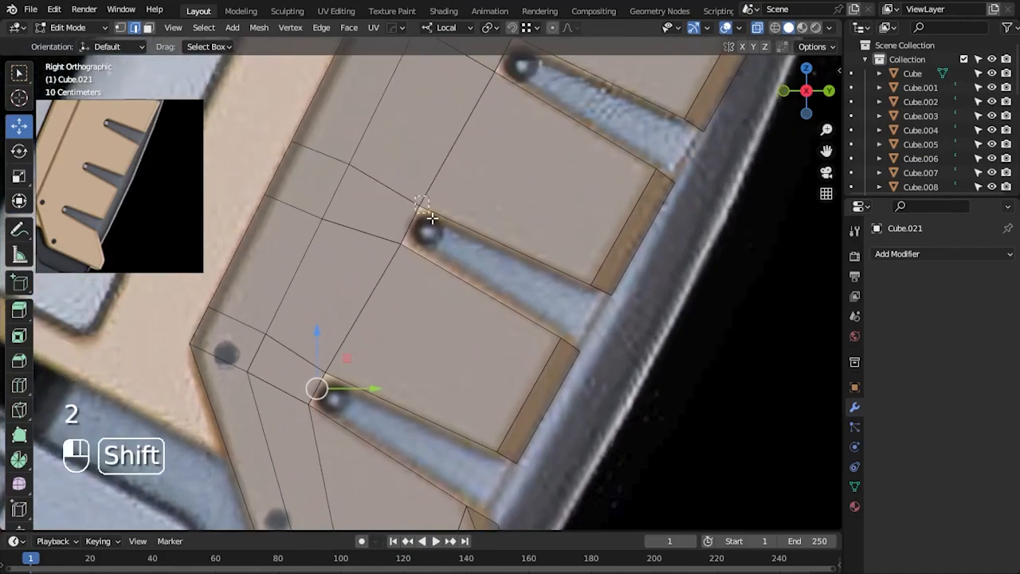
middle_click_drag(489, 262, 459, 413, "alt")
left_click_drag(470, 215, 478, 228, "shift")
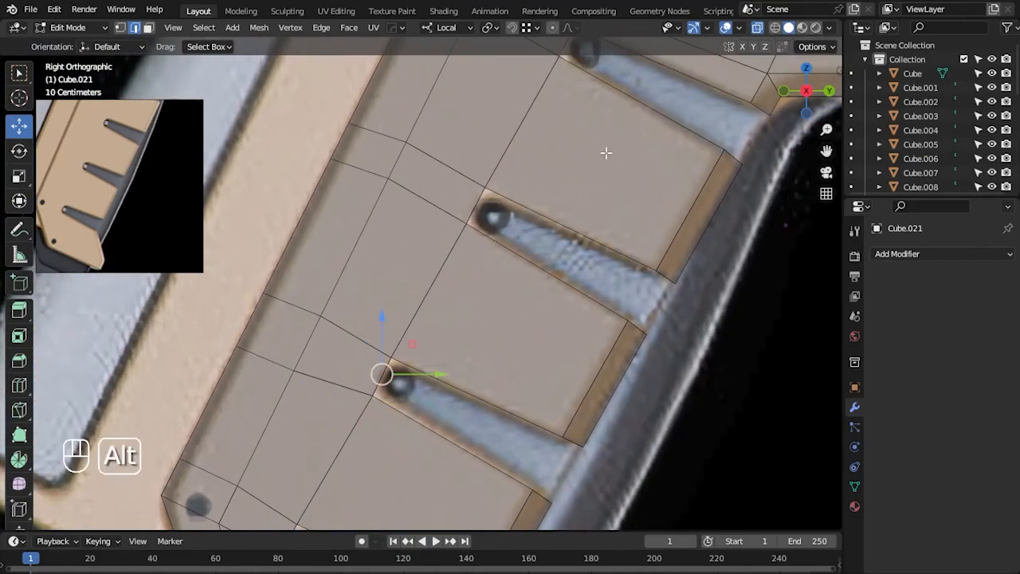
middle_click_drag(606, 153, 536, 332, "alt")
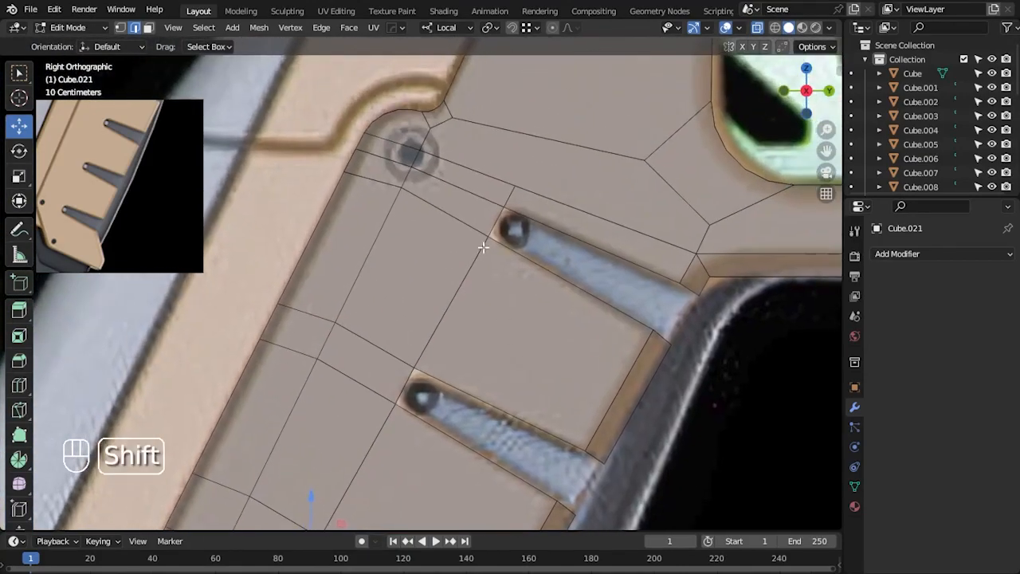
left_click(652, 330)
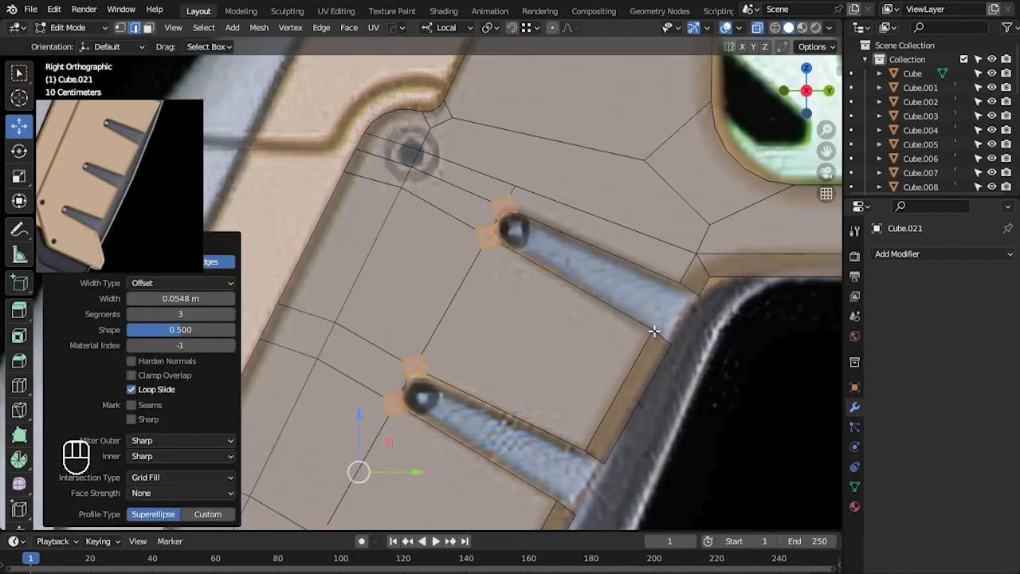
- Inspect the slotted grip from an angle and the trigger-guard bar against the reference image, resuming mesh editing at the bar
key("Tab")
key("alt+z")
middle_click_drag(708, 387, 649, 358, "alt")
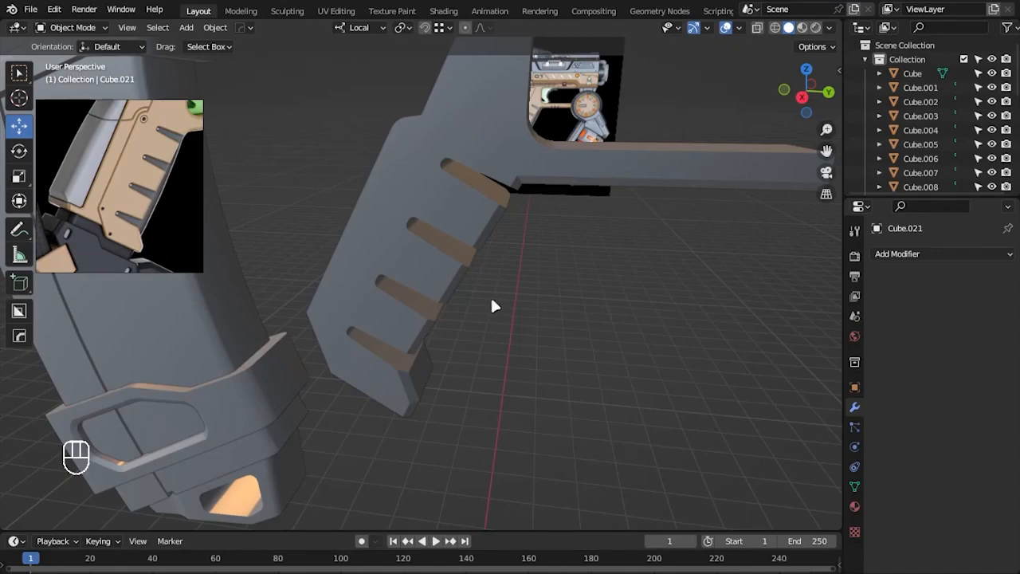
key("KP_3")
key("alt+z")
scroll(532, 357, "up", 2)
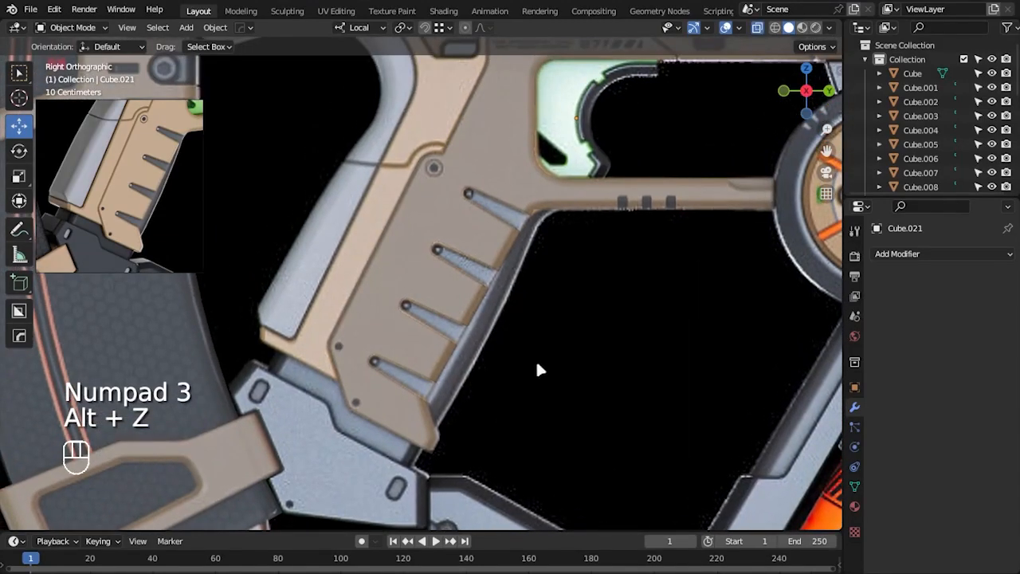
scroll(522, 262, "down", 2)
middle_click_drag(510, 276, 490, 335, "alt")
middle_click_drag(554, 213, 414, 255, "alt")
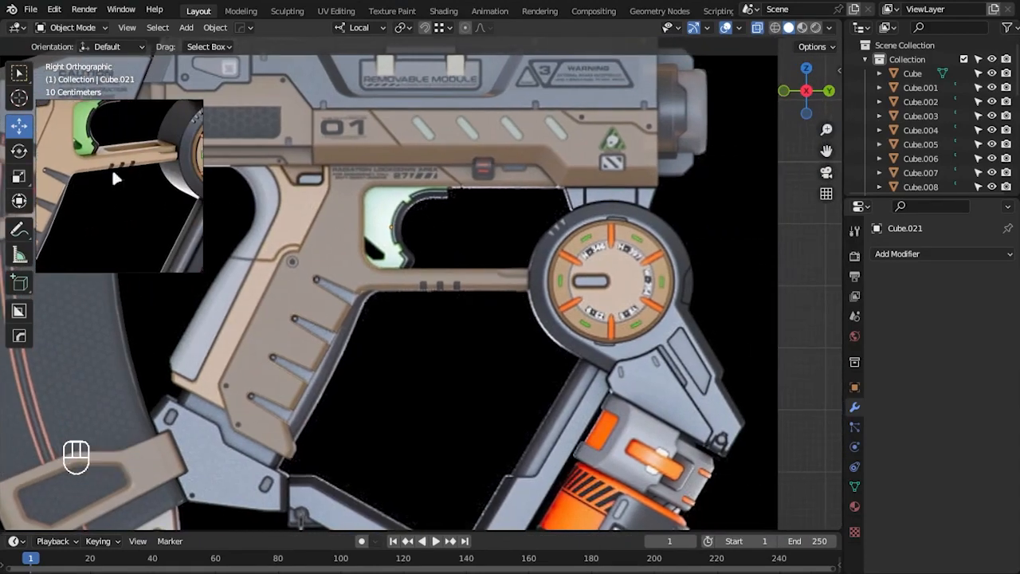
scroll(559, 248, "up", 3)
key("Tab")
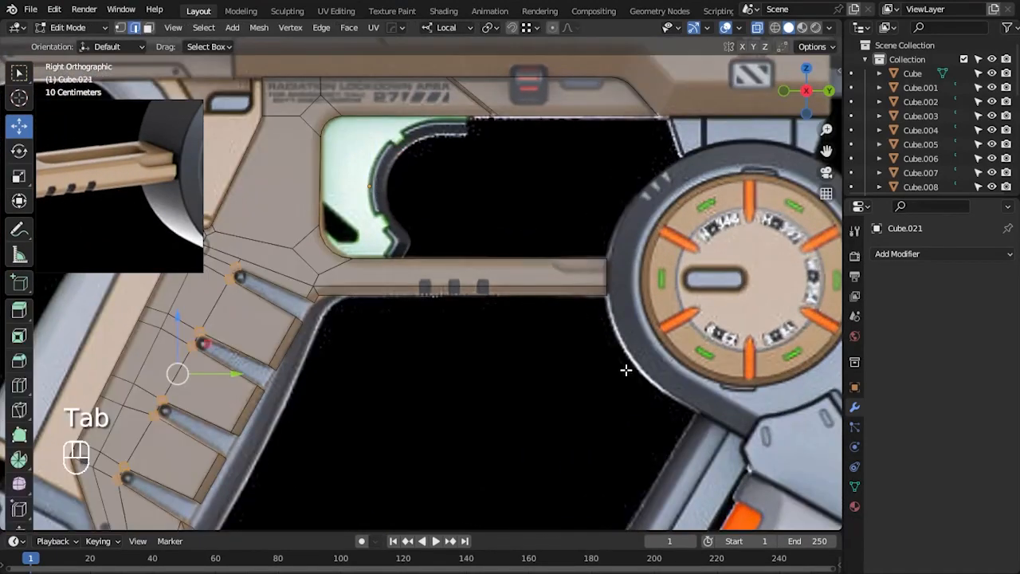
scroll(626, 369, "up", 3)
key("ctrl+r")
left_click(508, 275)
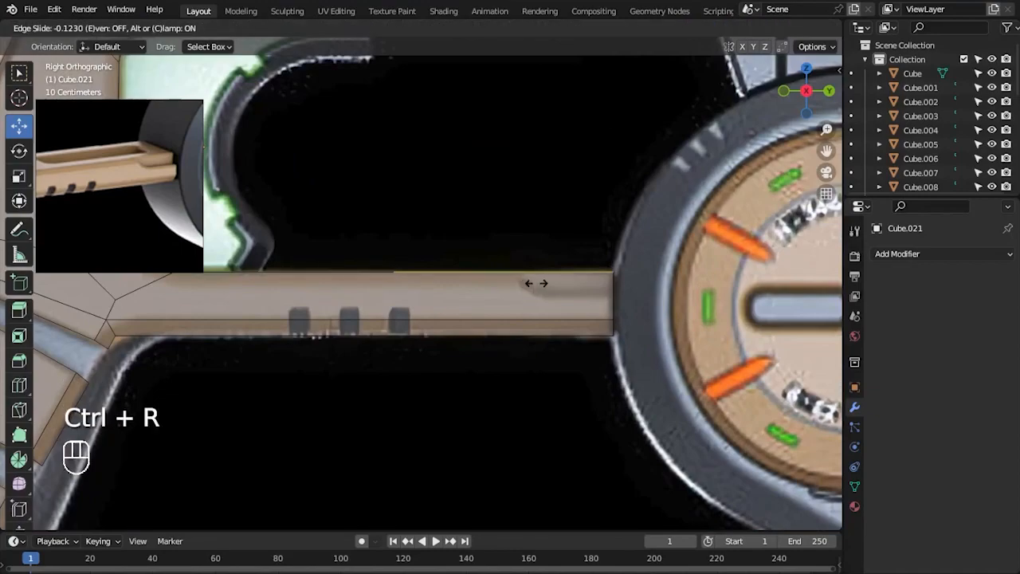
left_click(535, 283)
key("ctrl+z")
key("ctrl+z")
- Knife-cut a vertical line across the trigger-guard bar where the notch begins near its front end
key("k")
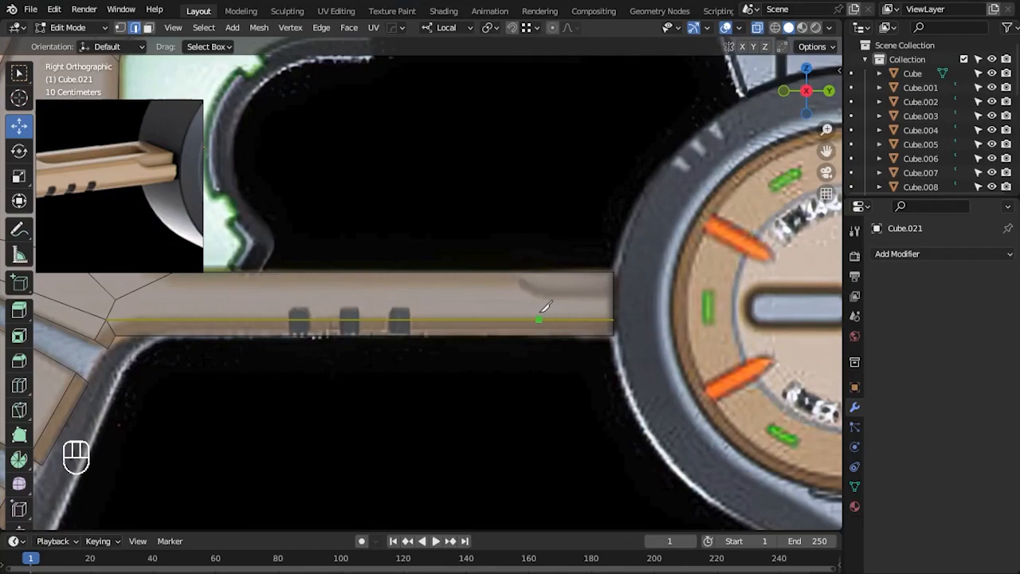
scroll(452, 258, "up", 2)
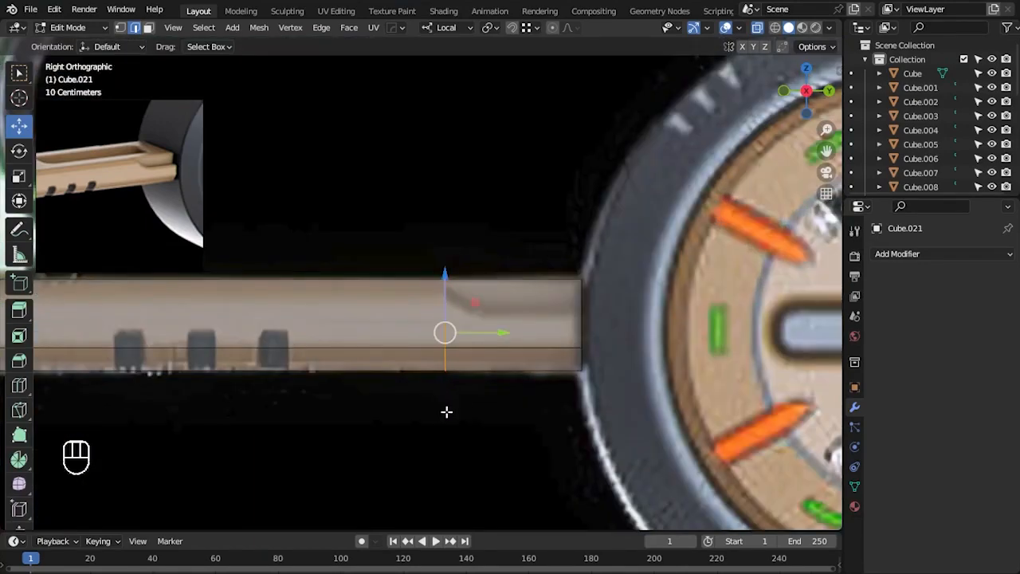
key("alt+z")
middle_click_drag(505, 412, 359, 446)
key("KP_3")
key("alt+z")
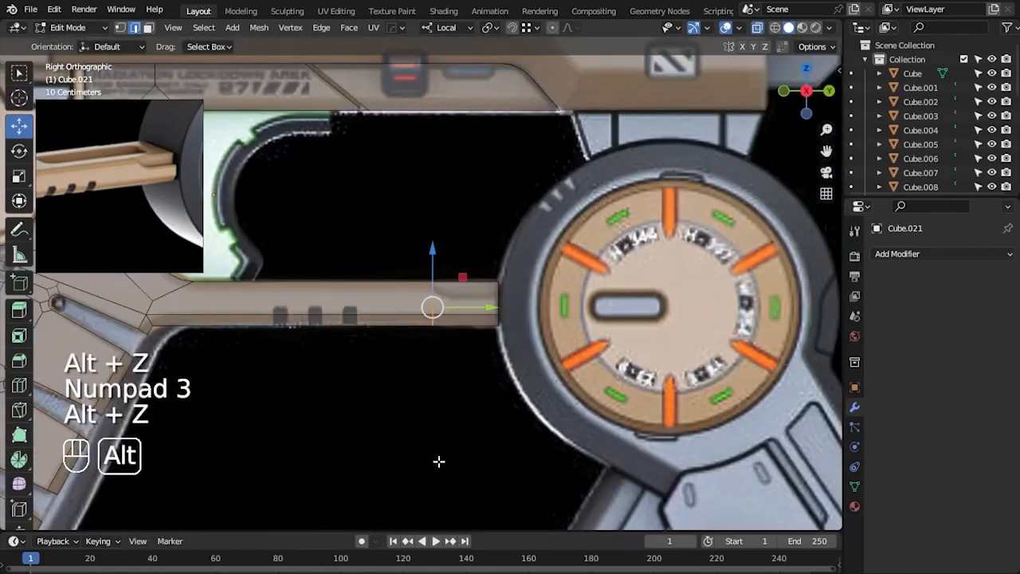
- Add a centred horizontal loop cut to the bar's front section and try to shift its inner vertex forward
scroll(439, 461, "up", 4)
key("ctrl+r")
left_click(582, 311)
right_click(557, 314)
key("1")
left_click(442, 315)
left_click_drag(483, 317, 508, 319)
key("ctrl+z")
- Add another centred horizontal loop cut on the bar's front section while viewing it from an angle
scroll(508, 318, "down", 3)
key("alt+z")
middle_click_drag(549, 306, 522, 298)
key("ctrl+r")
left_click(478, 306)
right_click(478, 305)
key("KP_3")
key("alt+z")
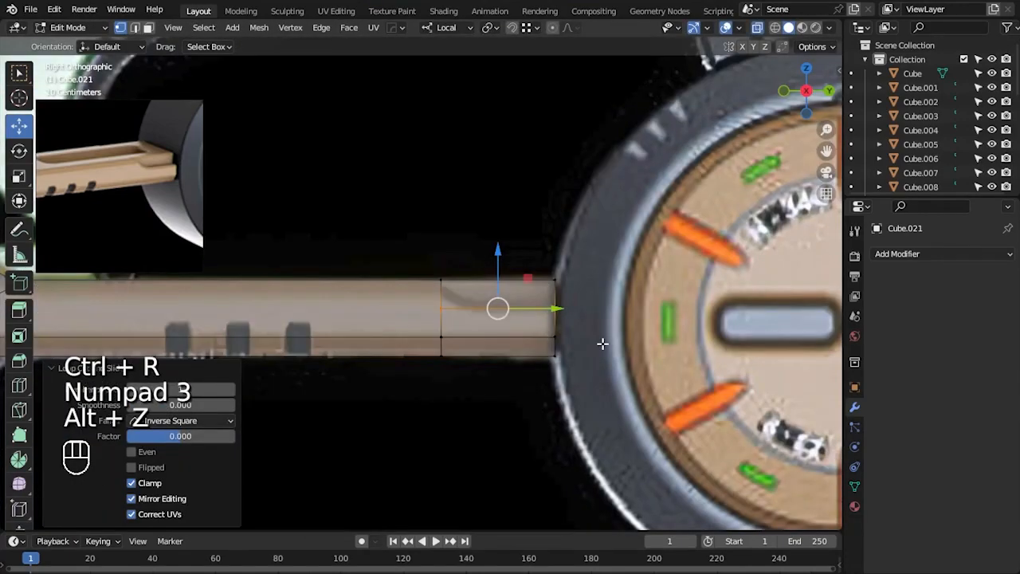
left_click_drag(436, 304, 456, 317)
left_click_drag(496, 308, 503, 310)
key("ctrl+z")
- Move the middle and lower vertices of the bar's vertical cut slightly forward so the notch edge slants
left_click_drag(473, 395, 412, 300)
left_click_drag(498, 335, 503, 334)
left_click(643, 415)
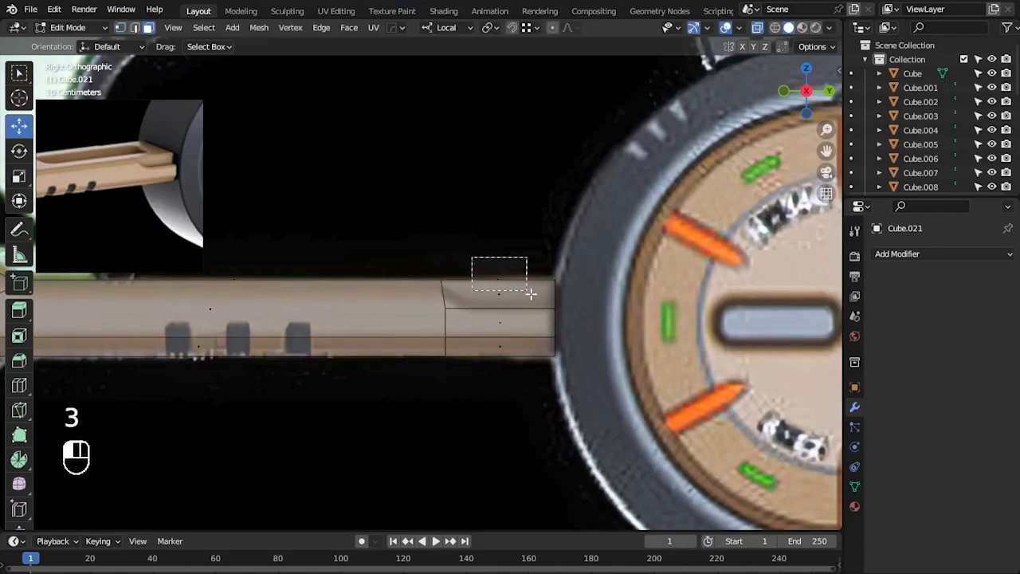
- Delete the faces above the horizontal cut on the bar's front section and fill the resulting notch's open surfaces
left_click_drag(525, 289, 575, 305)
key("Delete")
left_click(579, 303)
key("alt+z")
key("alt+z")
key("2")
key("f")
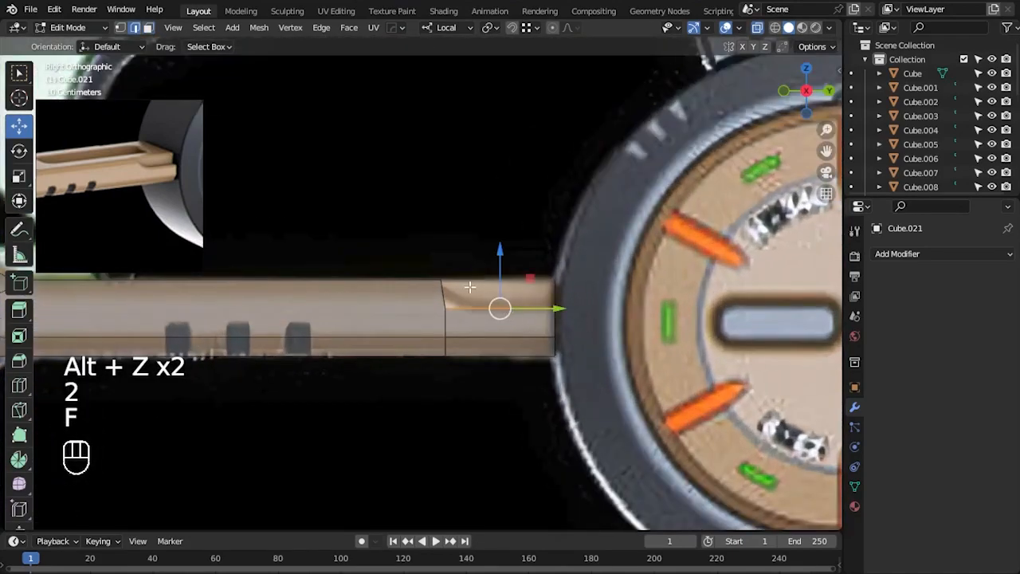
key("f")
scroll(466, 307, "down", 2)
key("alt+z")
left_click_drag(610, 356, 569, 367, "alt")
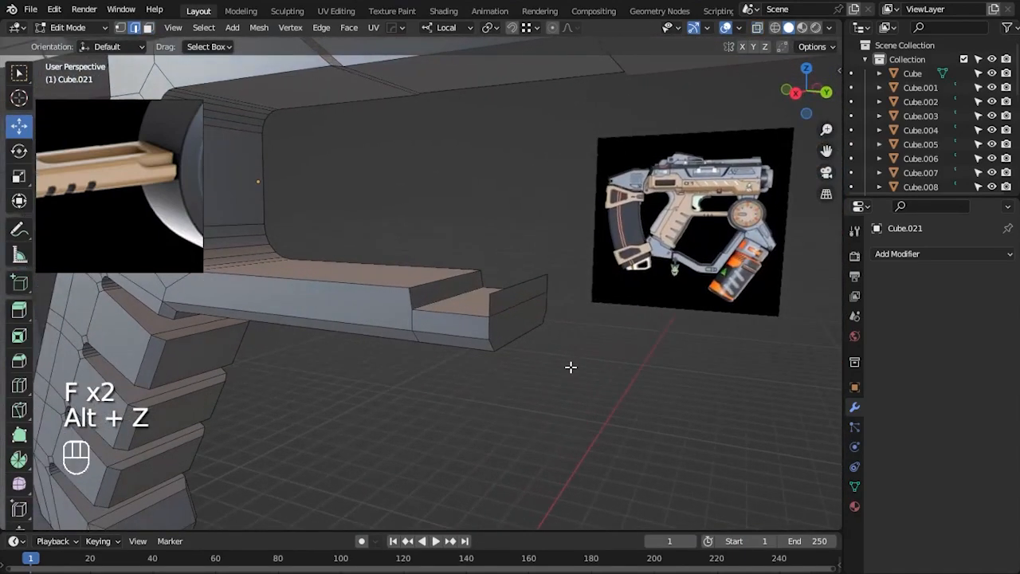
- Remove the end face standing above the notch, refill the bar's end up to the notch floor and connect its corner vertices
key("3")
left_click(497, 294)
key("KP_3")
key("alt+z")
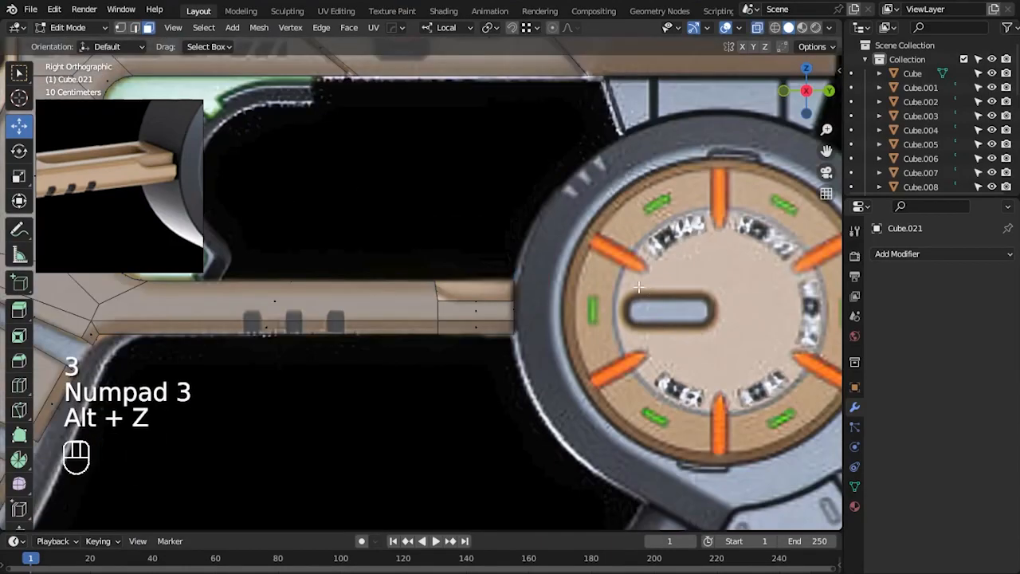
left_click_drag(602, 327, 521, 303, "alt")
key("Delete")
left_click(521, 305)
key("2")
left_click(542, 321, "alt+shift")
key("f")
left_click(706, 490)
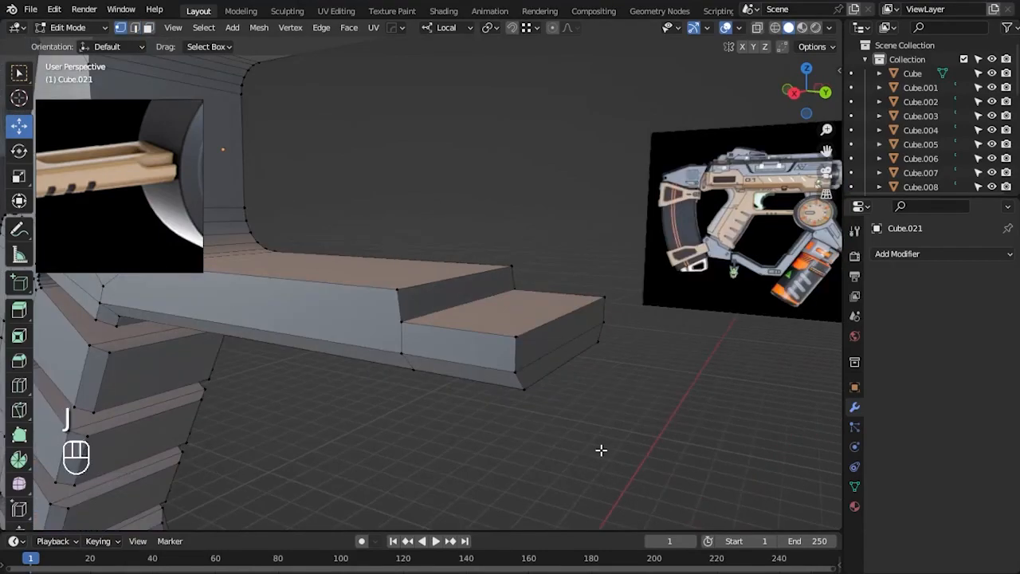
- Bevel the notch's inner corner edge into a rounded transition that follows the reference
left_click_drag(600, 449, 612, 454, "alt")
key("2")
left_click(458, 301)
key("KP_3")
key("alt+z")
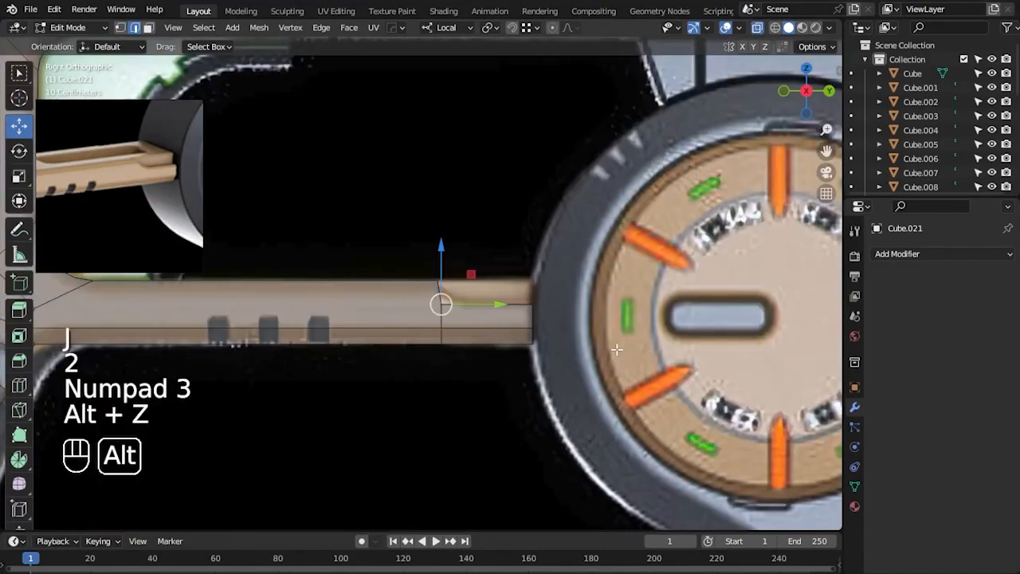
key("ctrl+b")
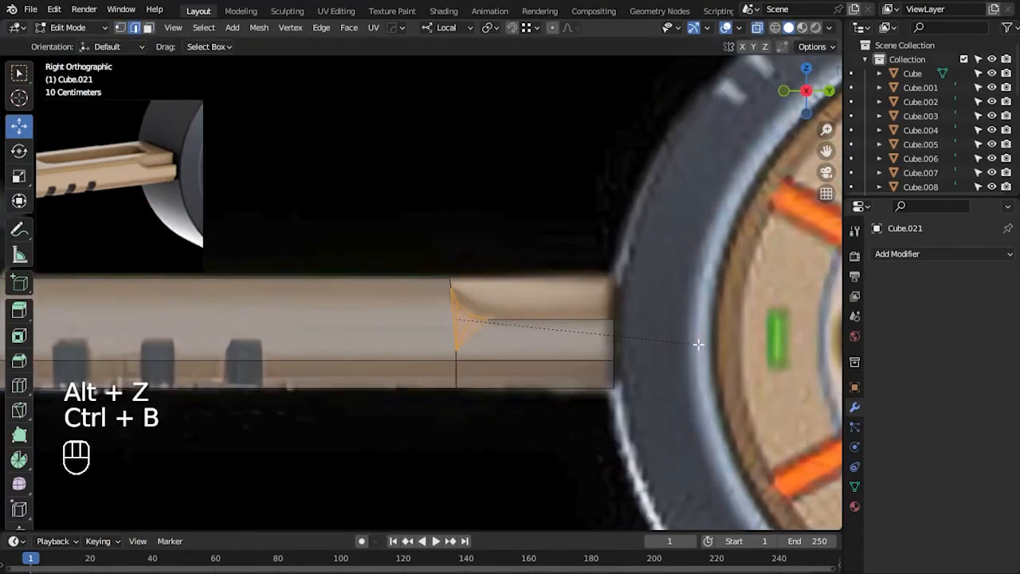
left_click(698, 344)
key("Tab")
key("alt+z")
left_click_drag(669, 388, 618, 408, "alt")
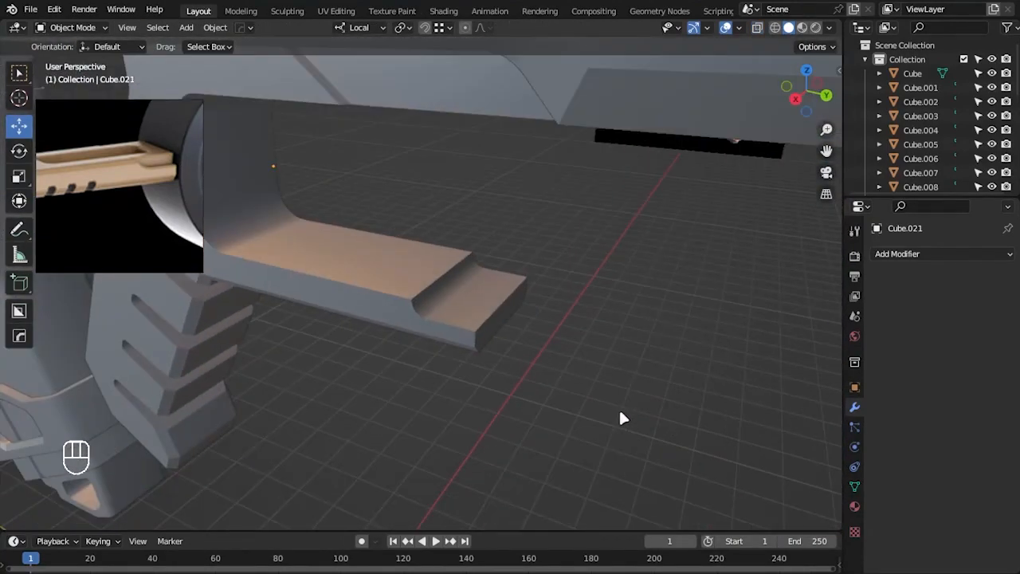
- Add a cube and move it to the front end of the trigger-guard bar
key("KP_3")
key("alt+z")
key("shift+a")
left_click(467, 278)
scroll(467, 278, "down", 5)
key("w")
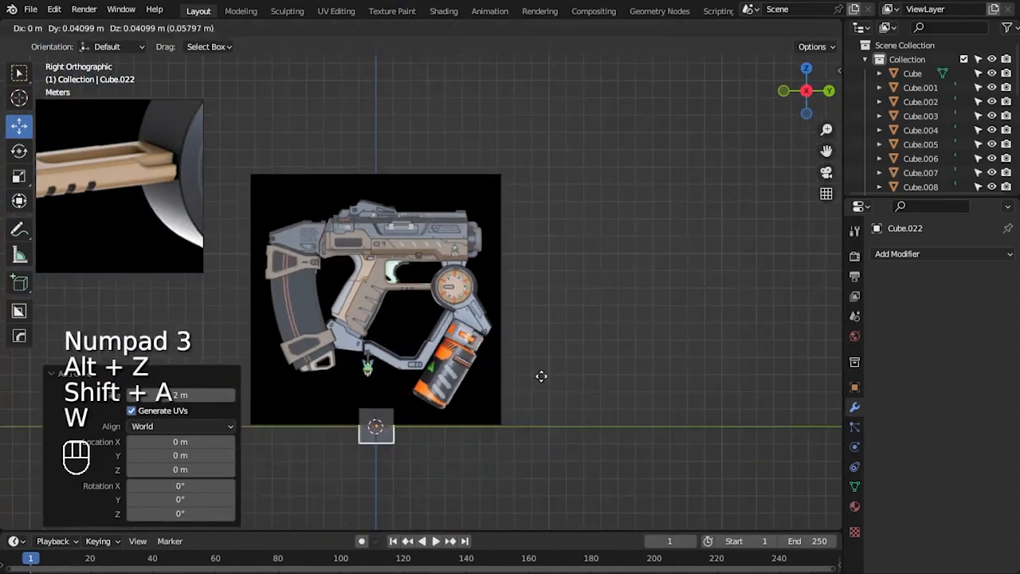
left_click(588, 249)
- Scale the new cube down to suit the bar and raise it slightly
scroll(624, 266, "up", 7)
key("s")
left_click(551, 320)
scroll(510, 336, "up", 4)
left_click_drag(453, 358, 451, 334)
scroll(478, 351, "up", 2)
- Move the cube's front face back to the bar's end and raise its bottom face to leave a thin strip
key("Tab")
left_click_drag(612, 477, 554, 256)
left_click_drag(620, 374, 575, 375)
left_click_drag(428, 446, 477, 491)
left_click_drag(460, 413, 459, 257)
- Slide the strip's rear face back along the bar towards the lower rear corner of the trigger opening
left_click_drag(368, 256, 244, 323)
middle_click_drag(353, 297, 519, 326, "alt")
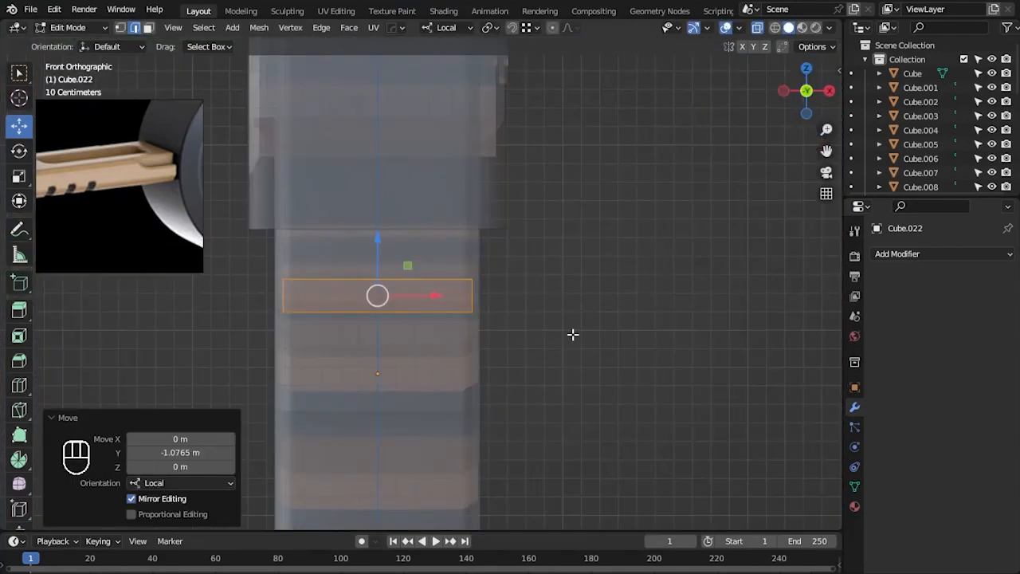
key("KP_3")
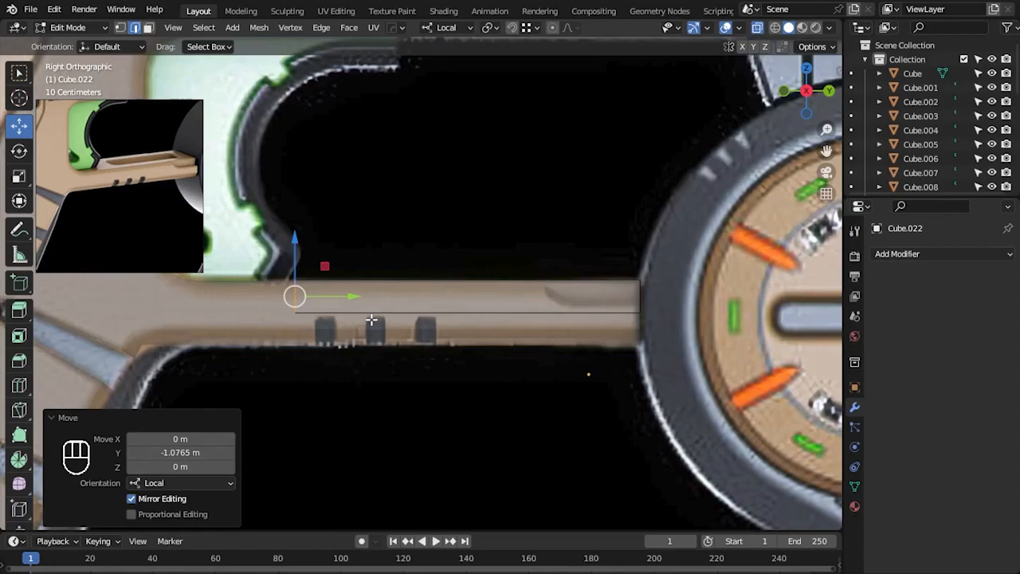
scroll(371, 319, "down", 2)
middle_click_drag(371, 320, 523, 350, "shift")
scroll(96, 192, "up", 2)
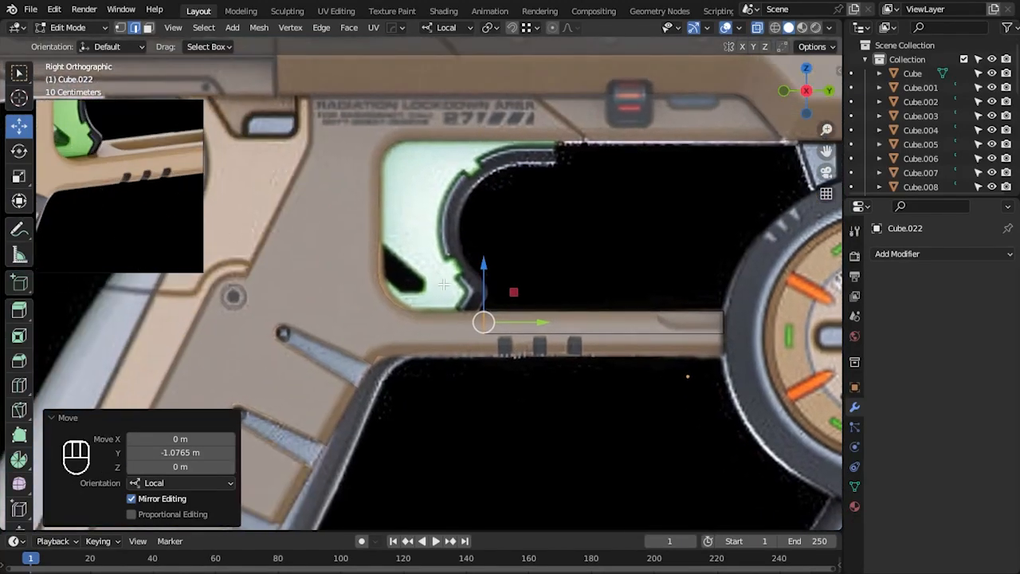
left_click_drag(533, 326, 447, 327)
- Lower the bar's upper vertices on the grip mesh slightly, including the trigger opening's lower corner and the notch
key("Tab")
left_click(371, 321)
key("Tab")
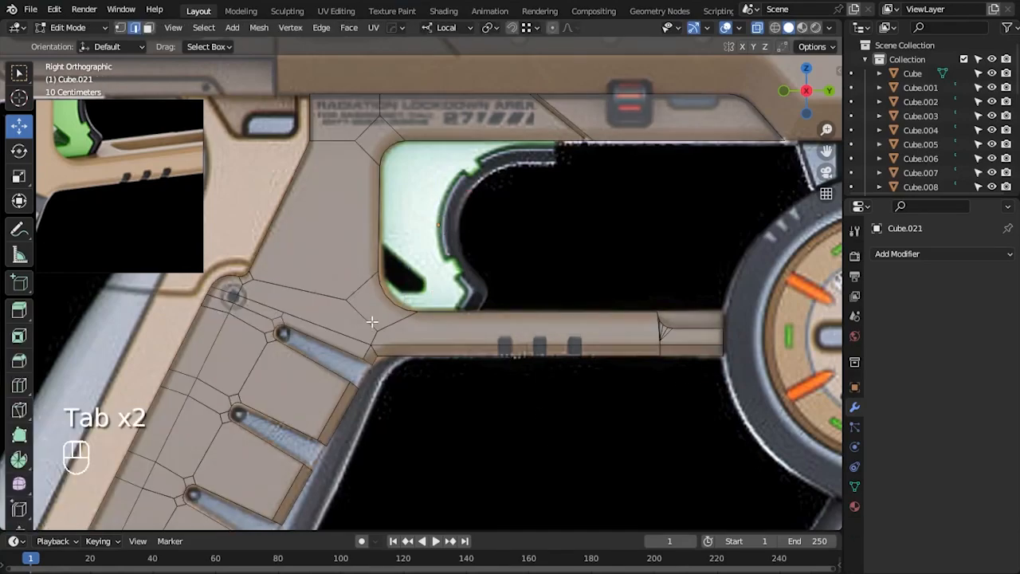
key("1")
left_click_drag(362, 253, 762, 341)
key("KP_Decimal")
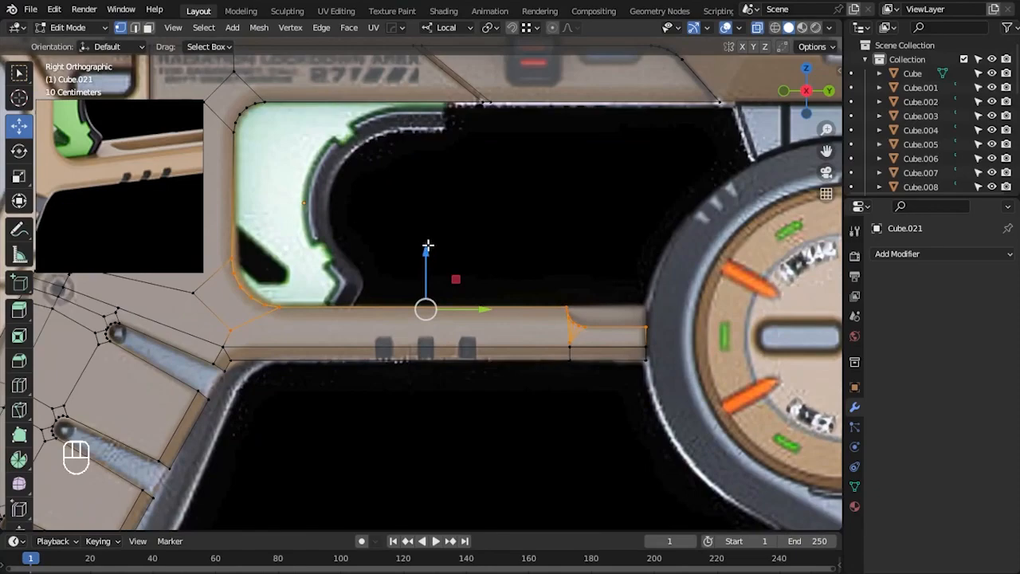
left_click_drag(431, 248, 431, 253)
- Extend the strip's rear face slightly further back into the grip
key("Tab")
key("Tab")
left_click_drag(306, 325, 296, 325)
key("Tab")
- Raise the vertices where the notch bevel's edges converge on the bar's side
middle_click_drag(712, 410, 479, 382, "shift")
scroll(398, 378, "up", 4)
left_click(359, 377)
key("Tab")
scroll(296, 364, "up", 4)
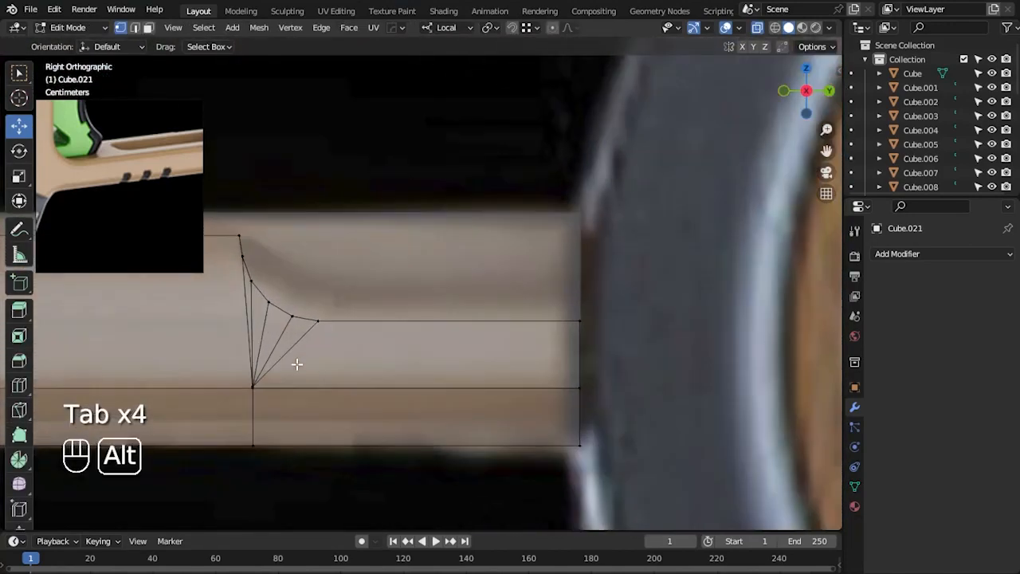
scroll(398, 358, "up", 5)
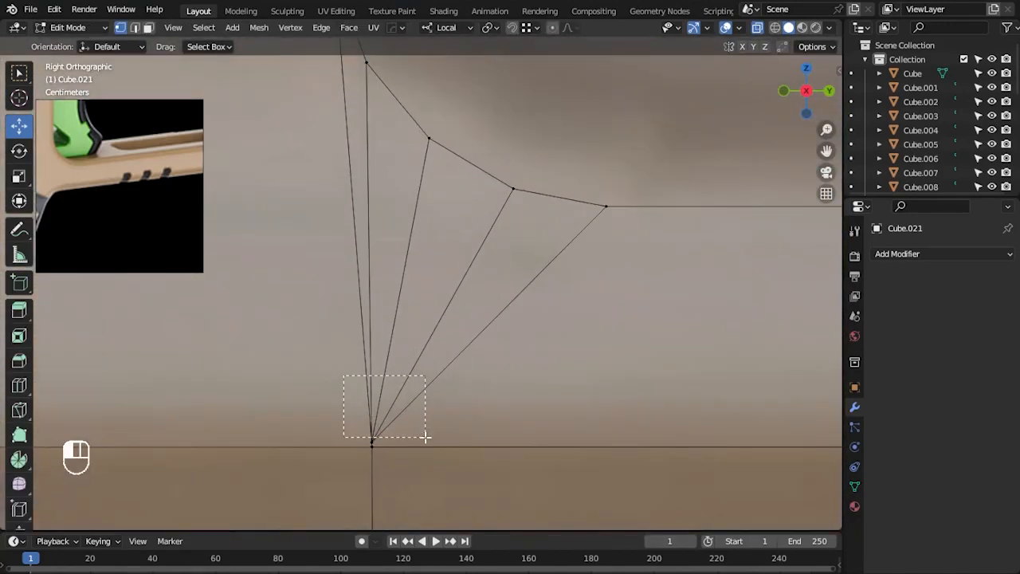
left_click_drag(433, 442, 433, 442)
left_click_drag(375, 388, 375, 232)
- Move the converging vertices and the vertices beneath them backward along the bar, away from the notch
left_click_drag(432, 286, 409, 295)
key("ctrl+z")
scroll(441, 452, "down", 4)
left_click_drag(364, 342, 424, 479, "shift")
left_click_drag(446, 373, 408, 384)
- Move the strip's front end face back 0.001769 m along its local Y axis
scroll(648, 380, "down", 5)
key("Tab")
key("alt+z")
middle_click_drag(648, 380, 650, 351)
key("Tab")
key("3")
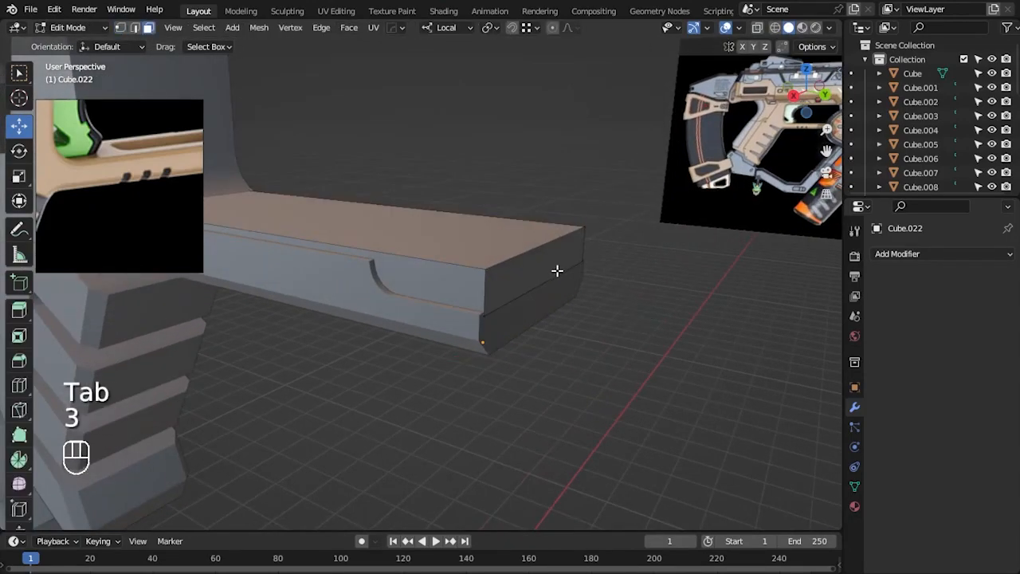
left_click(558, 271)
left_click_drag(618, 260, 501, 118)
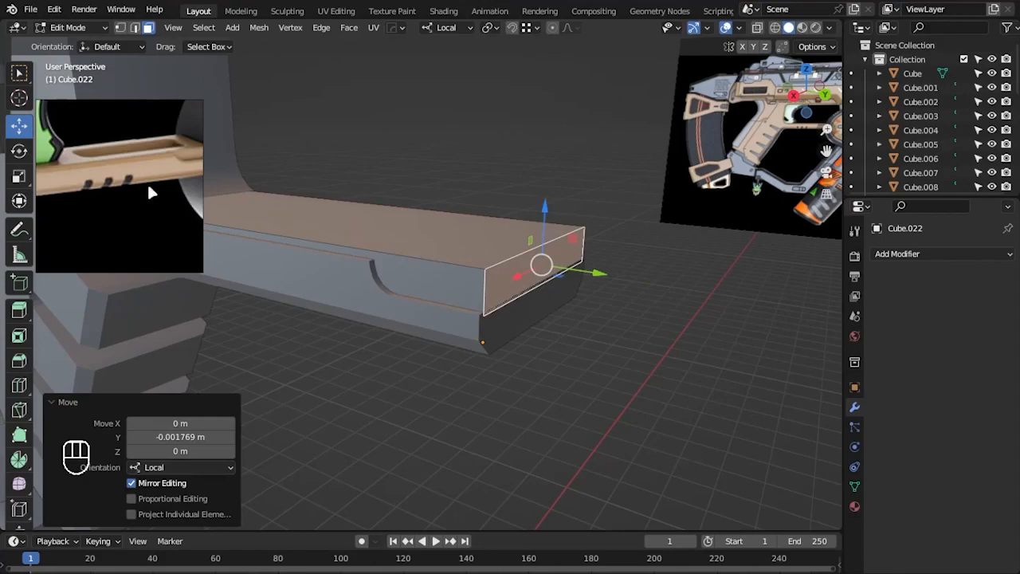
key("Tab")
- Scale the strip slightly narrower along the X axis so it sits inside the bar's sides
middle_click_drag(610, 353, 644, 319)
key("s")
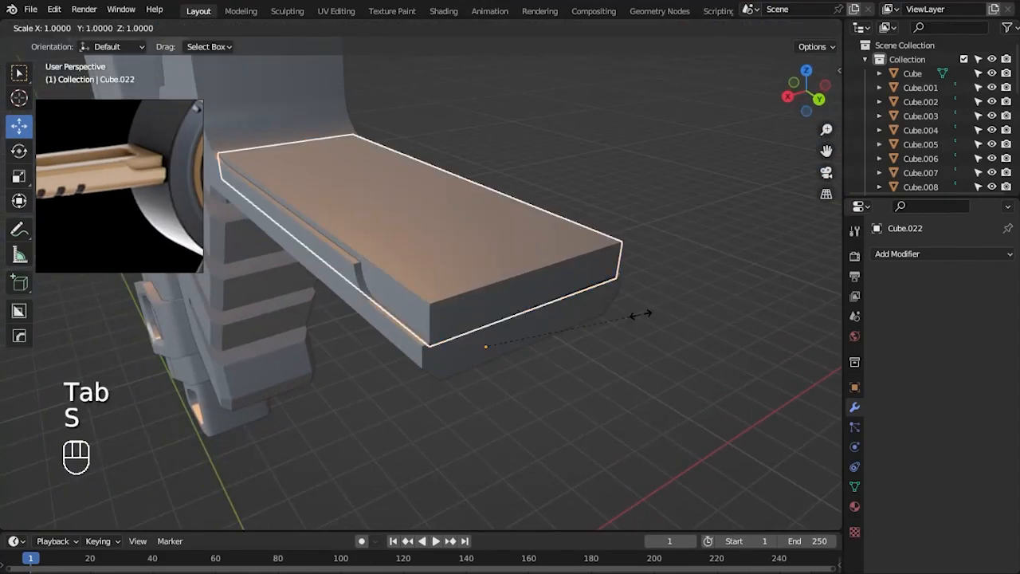
key("x")
left_click(651, 357)
- Add two lengthwise loop cuts to the strip and scale them apart along X towards its side edges
key("Tab")
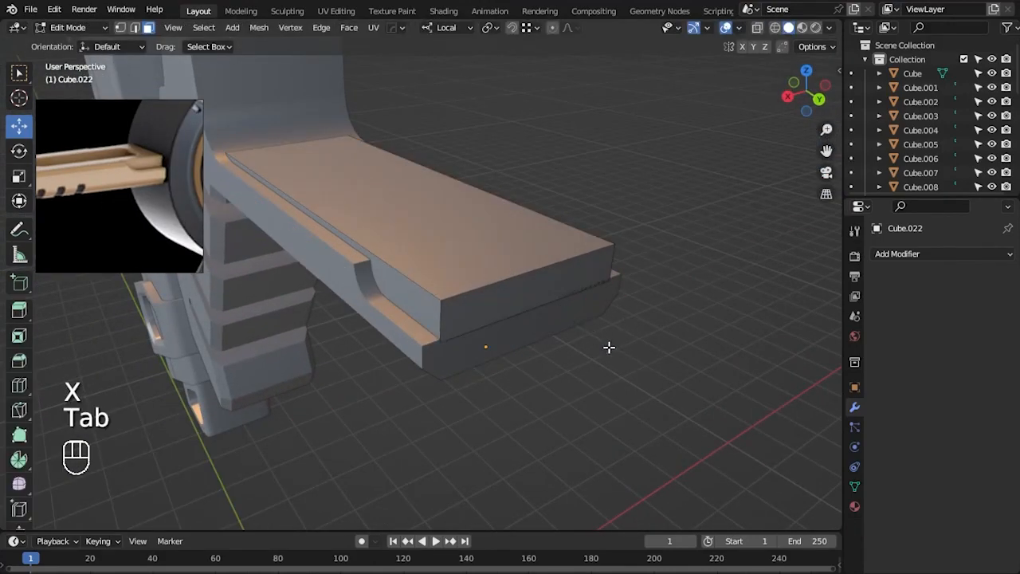
middle_click_drag(608, 345, 515, 314)
key("ctrl+r")
scroll(515, 314, "up", 1)
left_click(515, 314)
right_click(620, 335)
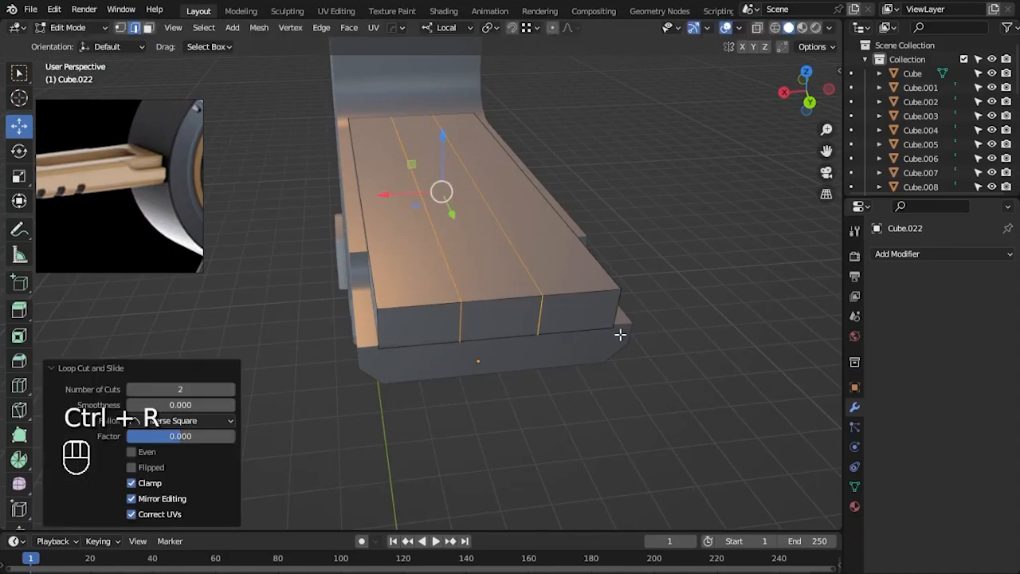
key("s")
key("x")
left_click(212, 287)
left_click(603, 393)
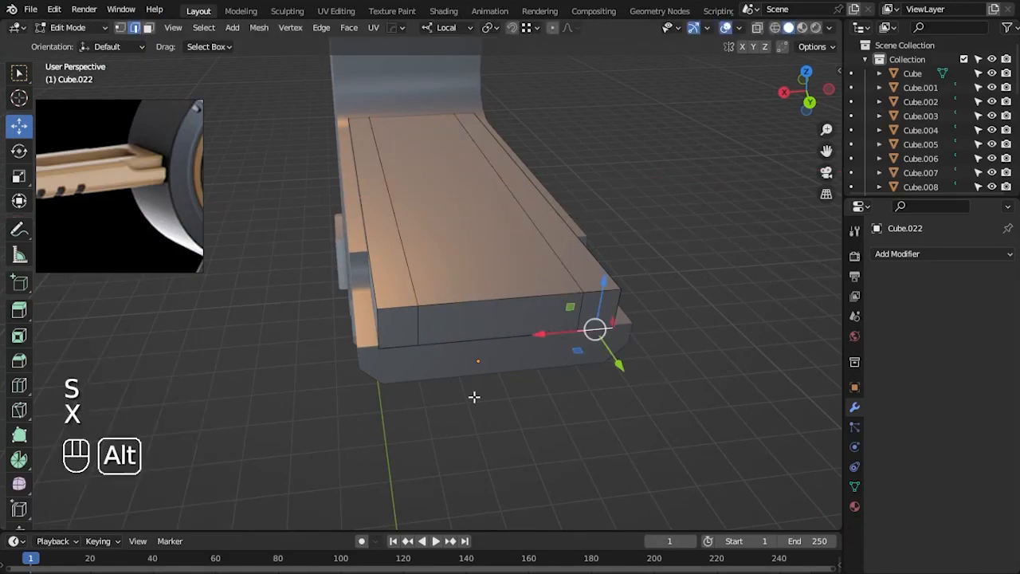
- Add a crosswise loop cut to the strip and slide it close to the front end
middle_click_drag(603, 393, 475, 327)
left_click(474, 303)
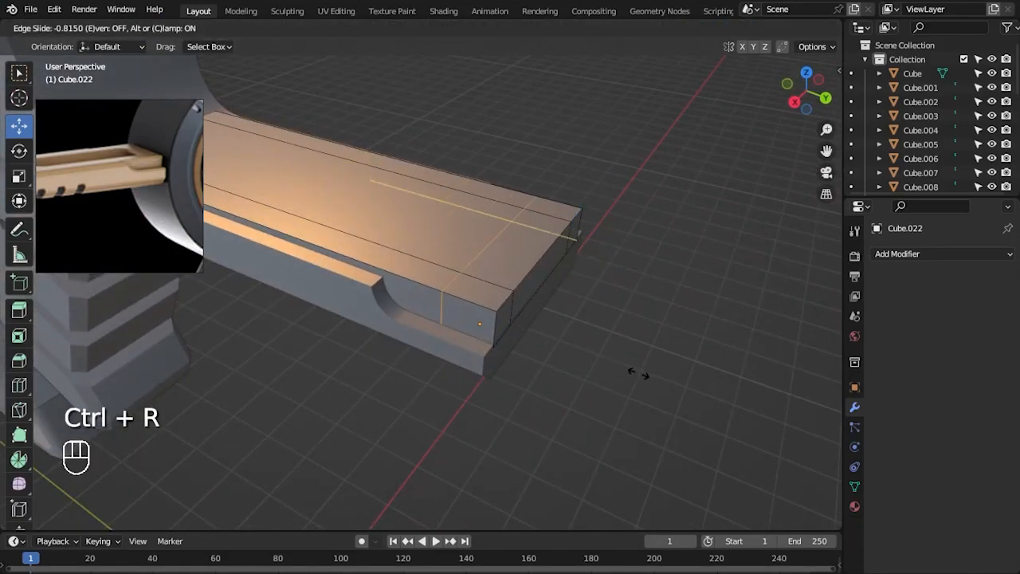
left_click(534, 367)
- Add another crosswise loop cut to the strip in the right view and slide it towards the rear end
middle_click_drag(535, 366, 585, 327)
key("KP_3")
key("alt+z")
scroll(569, 311, "up", 3)
key("ctrl+r")
left_click(415, 261)
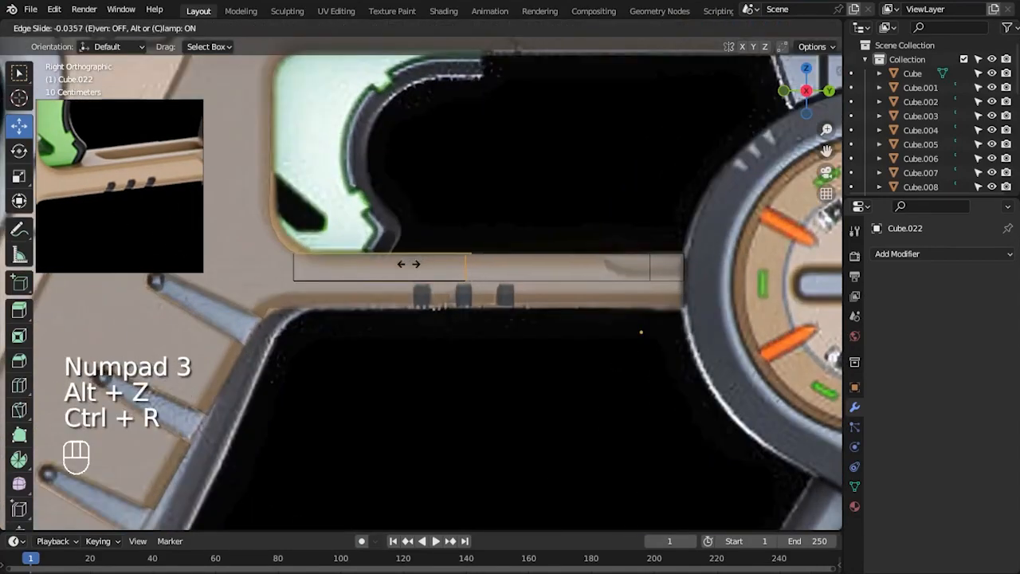
left_click(374, 271)
key("2")
left_click(554, 253)
- Extrude the strip's central top face downward along its normal to form a rectangular recess
key("alt+z")
scroll(589, 287, "down", 3)
middle_click_drag(632, 306, 558, 330)
scroll(526, 333, "up", 3)
key("3")
left_click(558, 330)
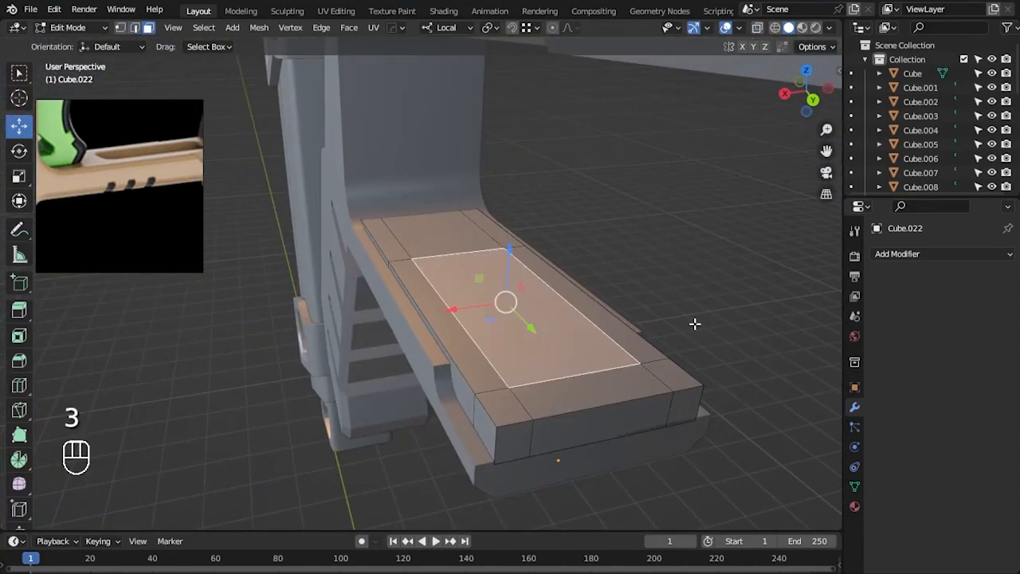
key("e")
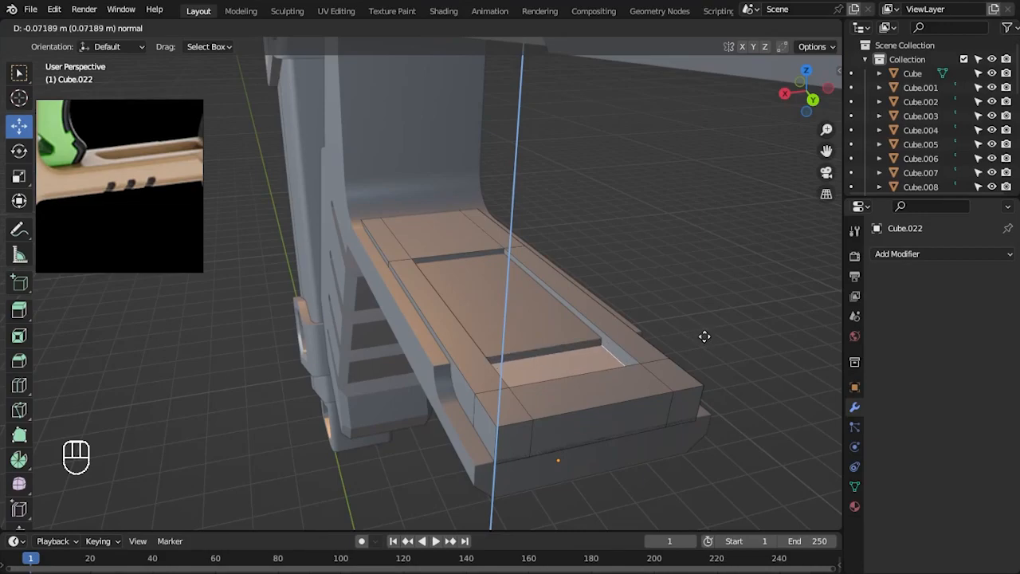
left_click(706, 342)
- Add two lengthwise loop cuts to the trigger-guard bar's body and scale them apart along local X towards its sides
key("Tab")
left_click(528, 332)
key("Tab")
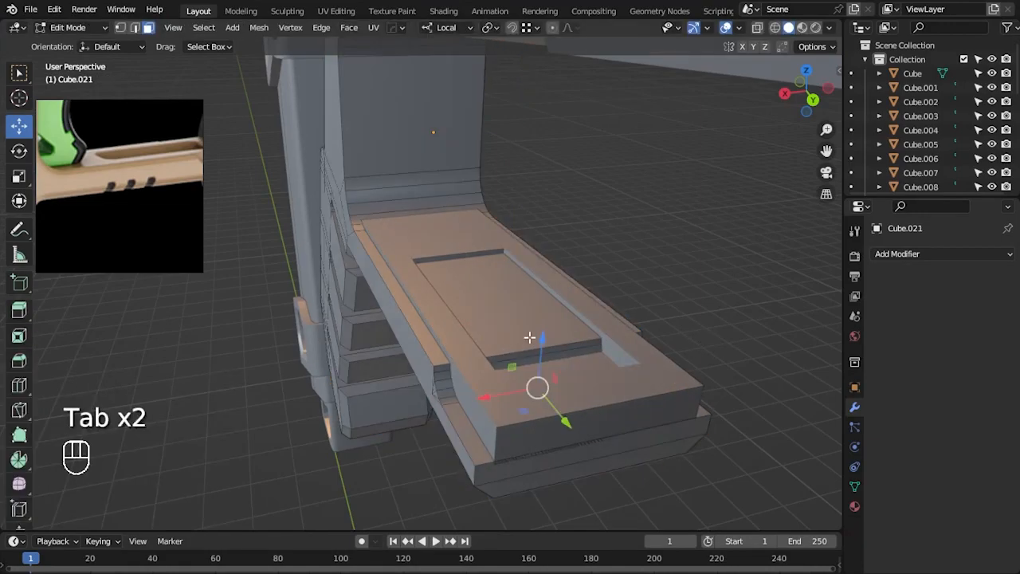
middle_click_drag(529, 337, 536, 287)
key("Tab")
key("Tab")
key("ctrl+r")
left_click(483, 322)
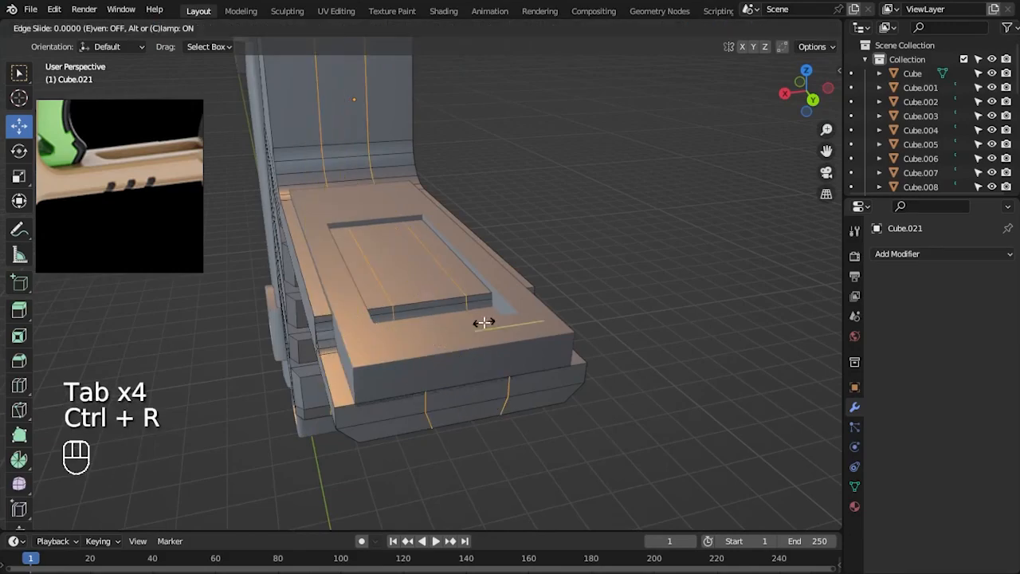
right_click(483, 322)
key("s")
key("x")
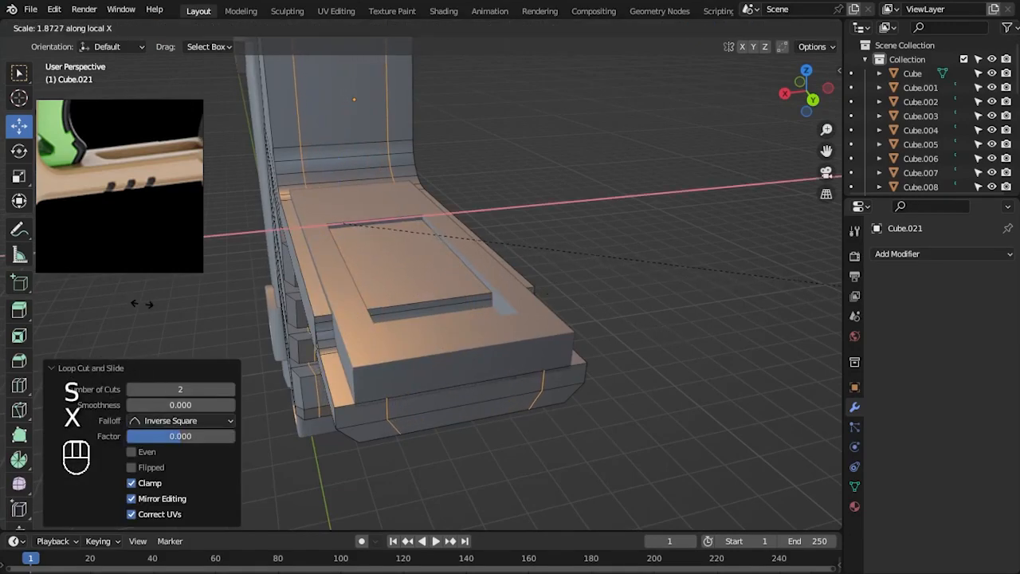
left_click(144, 304)
- Knife a vertical cut across the bar in the right view, aligned with the rearmost dark slot in the reference
left_click_drag(599, 447, 583, 367, "alt")
key("Tab")
left_click_drag(562, 403, 452, 404, "alt")
key("Tab")
scroll(478, 366, "up", 3)
key("3")
scroll(389, 258, "down", 1)
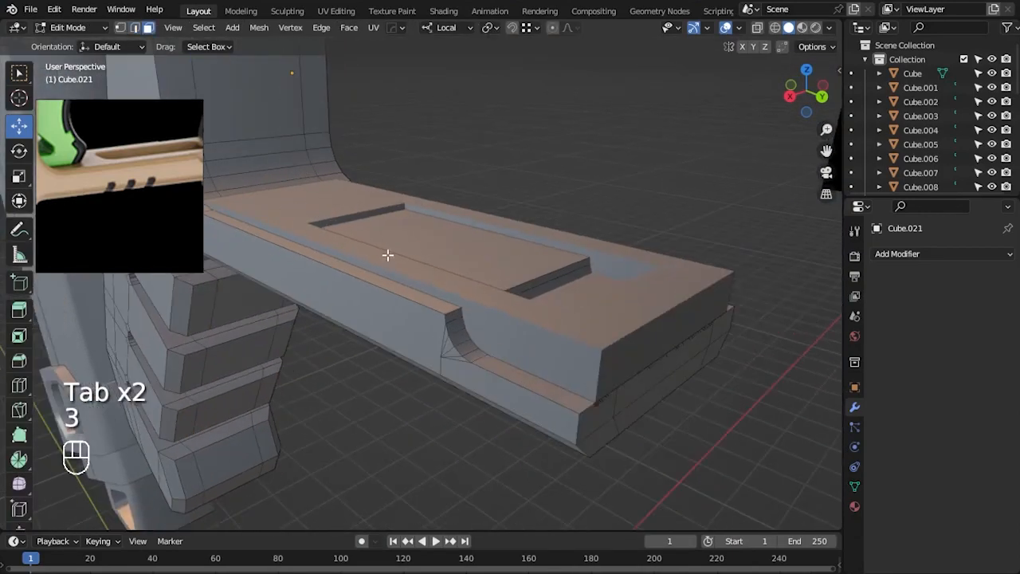
left_click(378, 237)
key("KP_3")
key("alt+z")
scroll(525, 432, "up", 4)
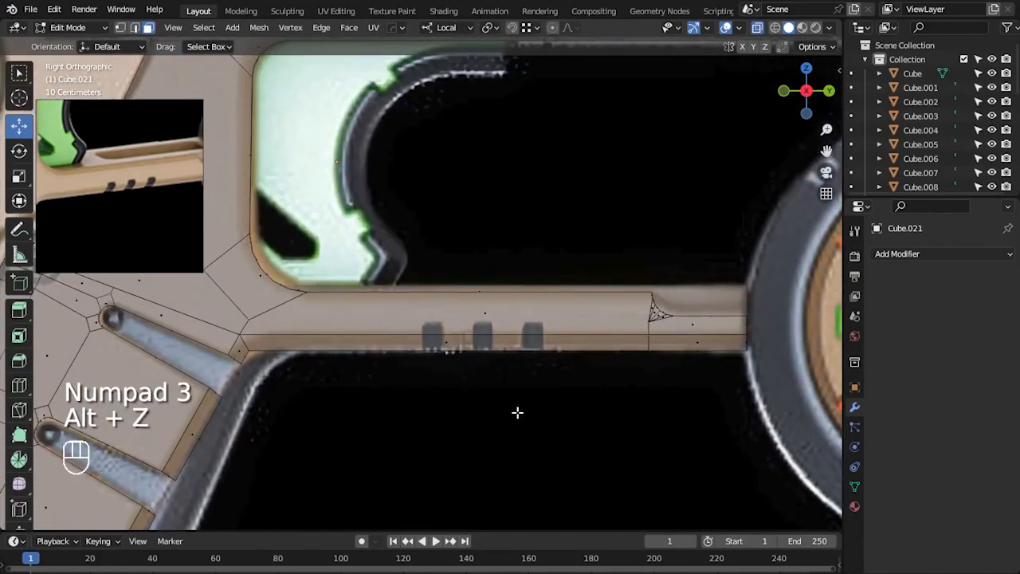
key("k")
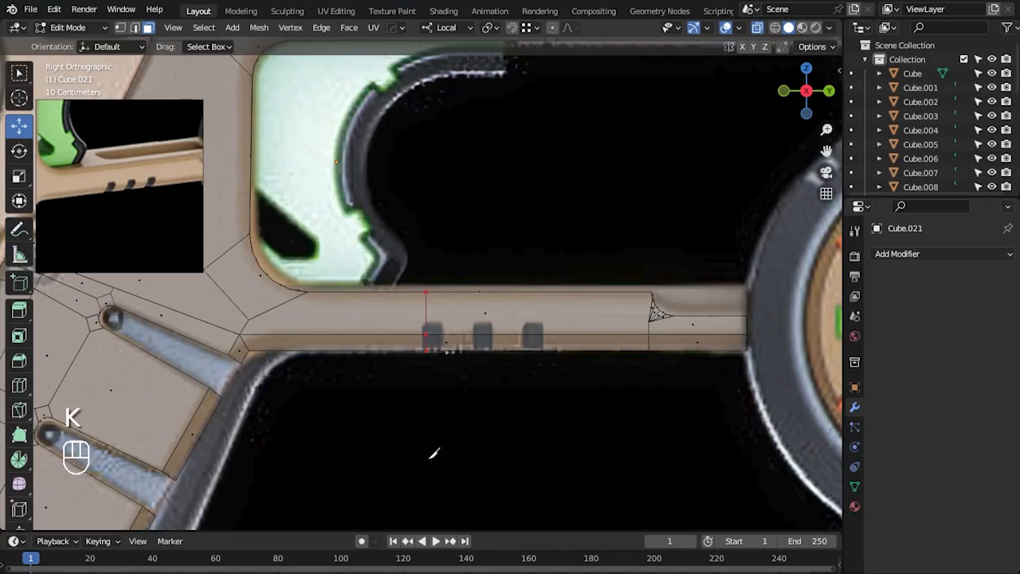
key("Return")
- Delete the bar's central top faces in front of the knife cut and hide all other objects
scroll(466, 399, "up", 2)
key("alt+z")
mouse_move(603, 355)
left_mouse_down("alt")
mouse_move(521, 417)
mouse_move(574, 422)
mouse_move(609, 409)
mouse_move(605, 330)
mouse_move(648, 358)
left_mouse_up("alt")
left_click(649, 358, "ctrl")
scroll(600, 330, "up", 2)
key("Delete")
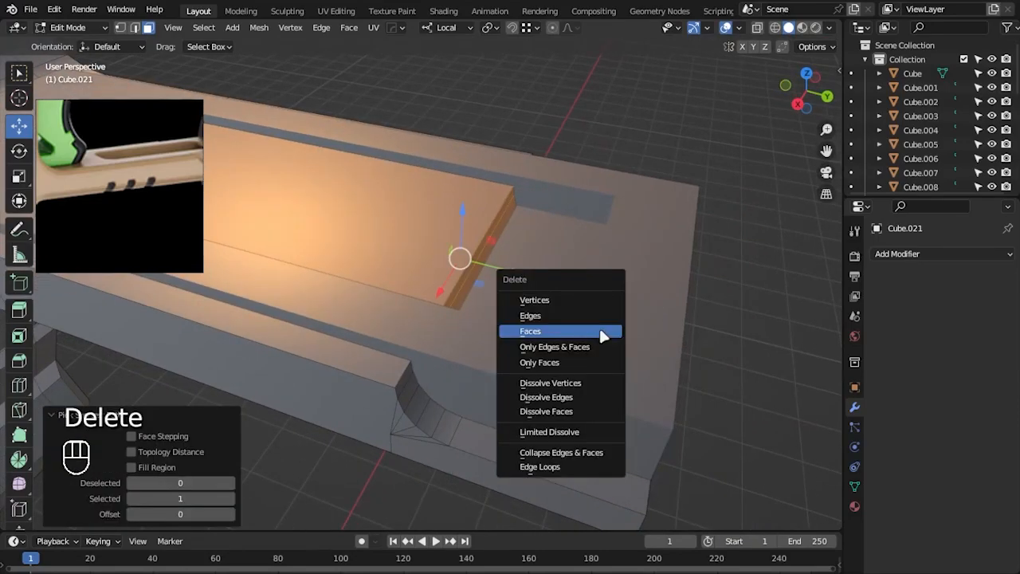
left_click(561, 333)
key("Tab")
key("shift+h")
key("Tab")
- Extrude the rear and side edges of the bar's top opening down 0.13025 m along local Z
left_click_drag(581, 444, 687, 415, "alt")
key("2")
middle_click_drag(687, 415, 378, 159)
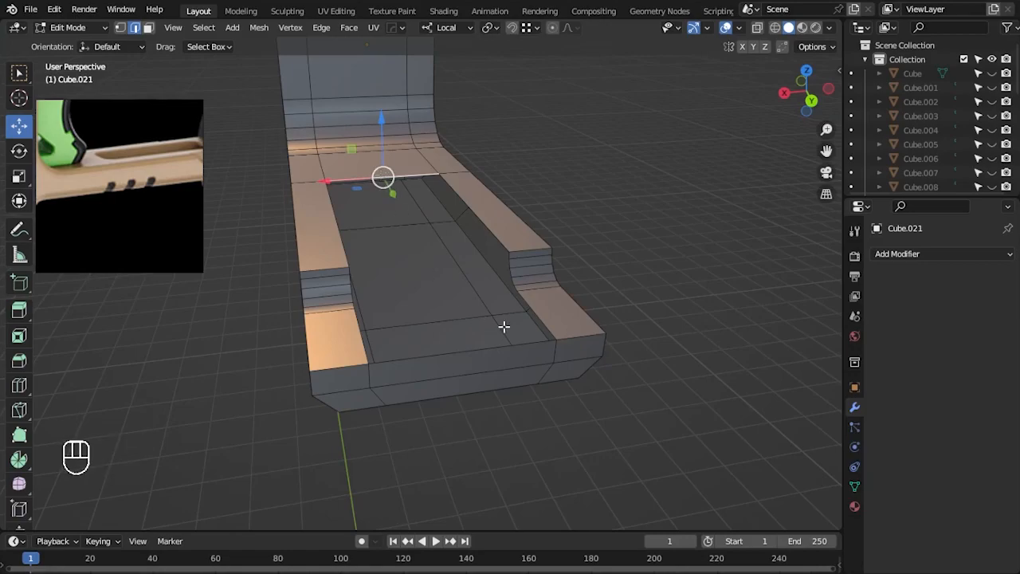
left_click(699, 327)
left_click_drag(546, 338, 568, 343, "alt")
left_click_drag(408, 292, 540, 318, "alt")
middle_click_drag(474, 229, 479, 251)
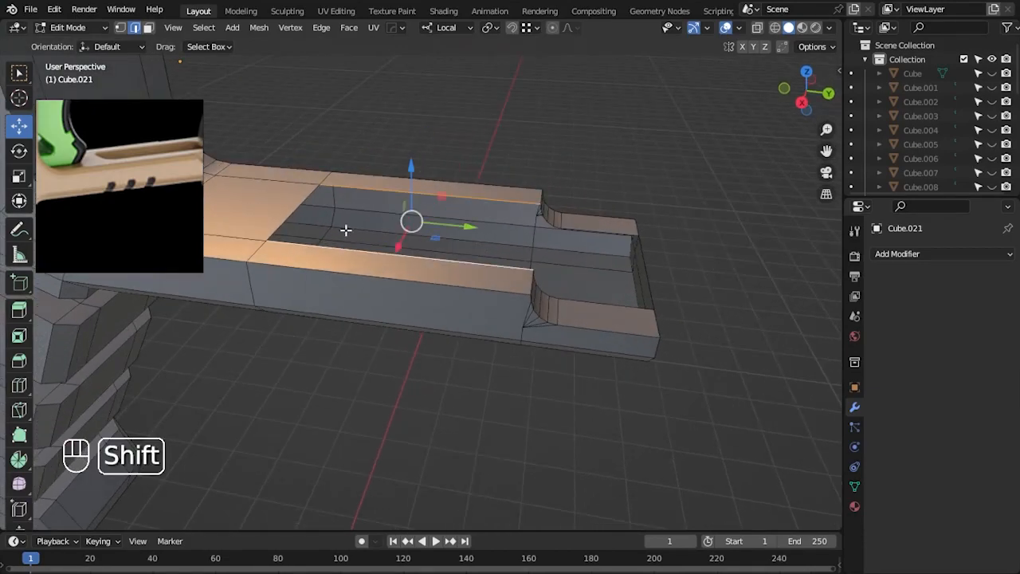
key("e")
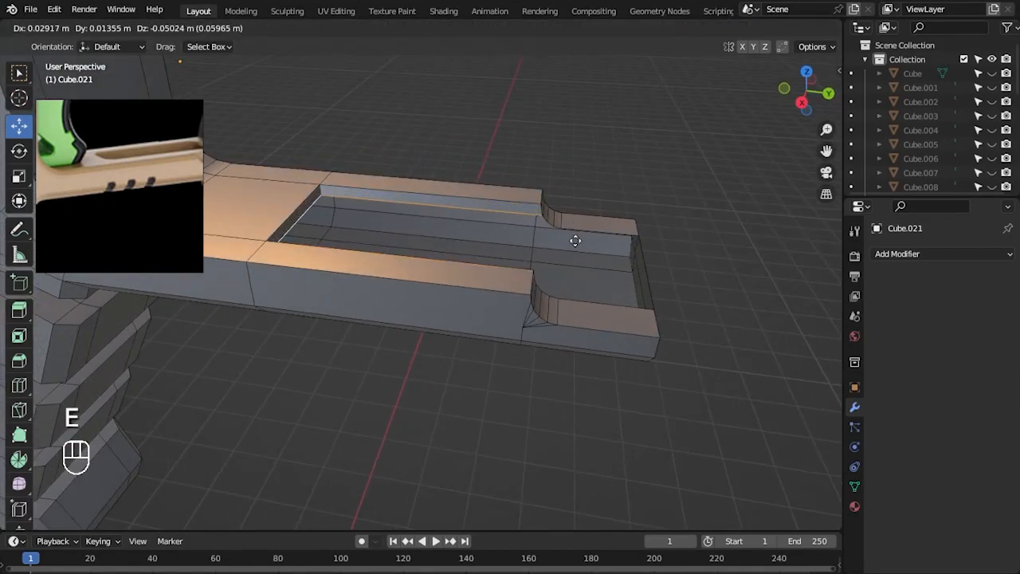
key("z")
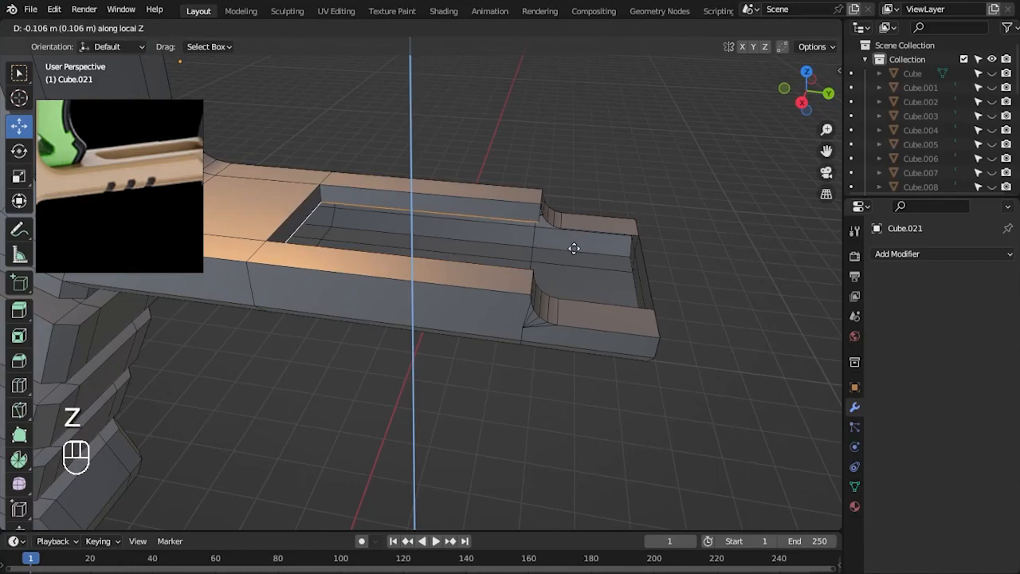
left_click(575, 252)
- Fill the lower edges of the extruded walls with a face to form the recess floor
left_click_drag(667, 332, 548, 154, "alt")
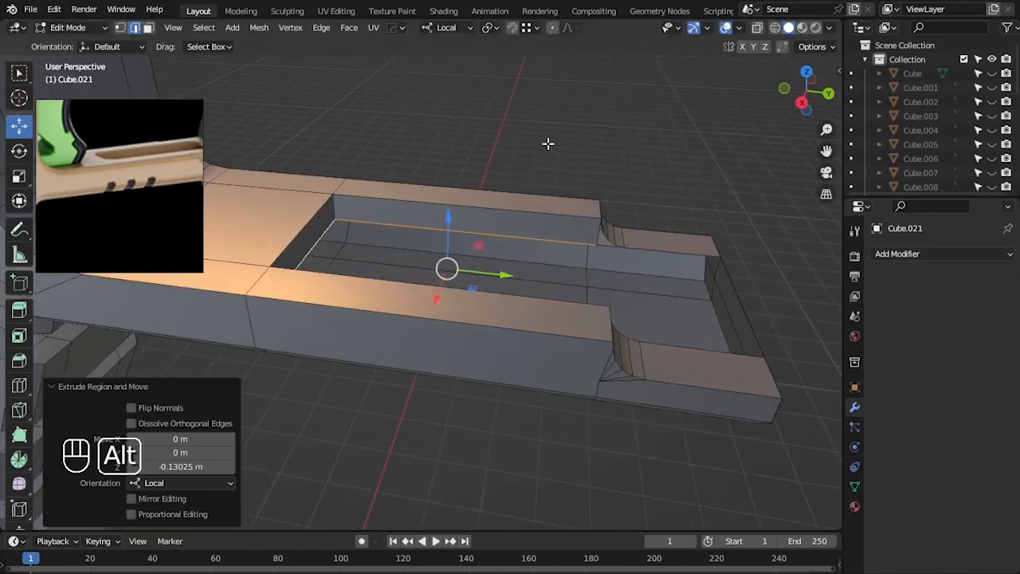
left_click_drag(563, 228, 355, 269, "alt")
left_click(316, 239, "alt")
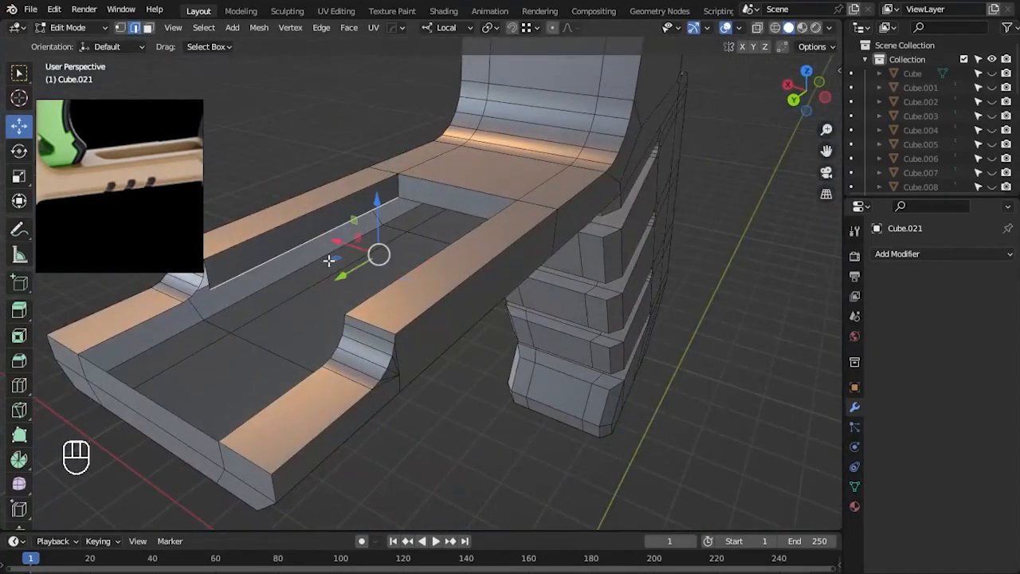
key("f")
- Fill the opening between the two low front ledges of the bar with a top face
key("Tab")
left_click_drag(437, 398, 590, 380, "alt")
key("Tab")
scroll(474, 358, "up", 4)
key("1")
scroll(451, 262, "down", 2)
left_click_drag(451, 312, 488, 314, "alt")
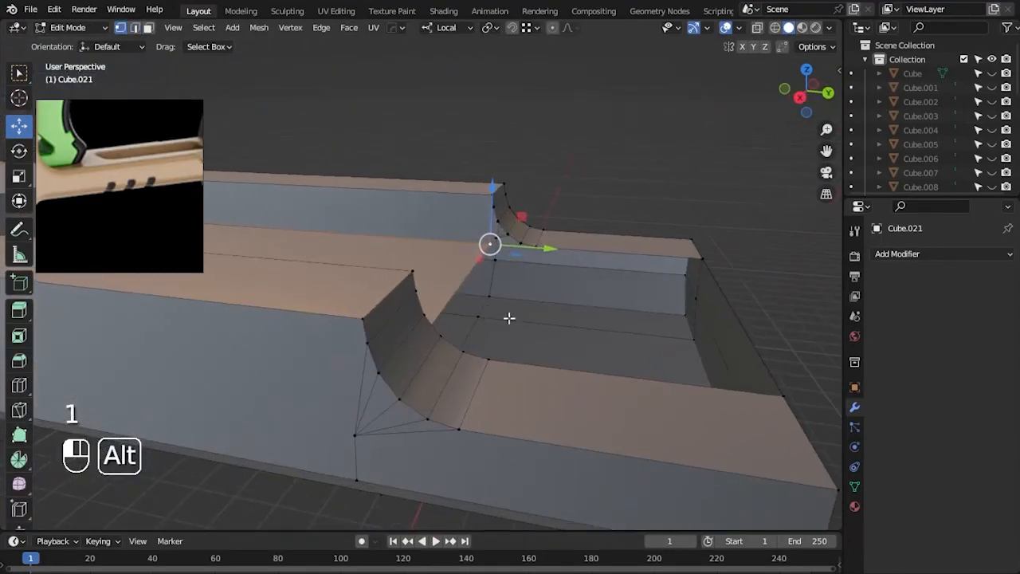
key("2")
left_click(615, 253, "shift")
key("f")
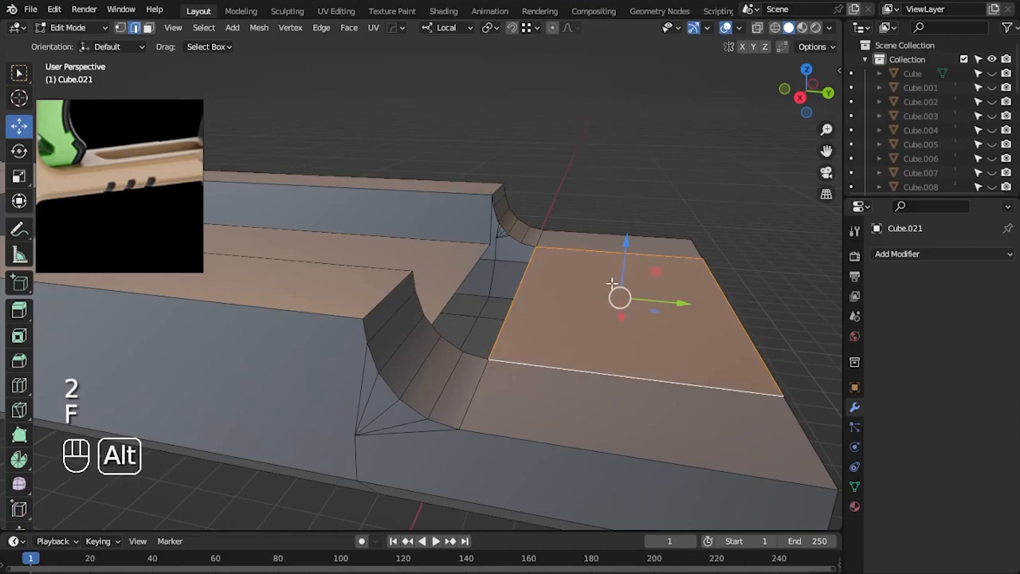
- Fill the gap between the recess floor and the front face, and close the inner sides of the curved notches
middle_click_drag(611, 262, 593, 140)
left_click(426, 299)
left_click_drag(474, 317, 519, 317)
key("ctrl+z")
left_click(461, 322, "shift")
key("f")
left_click_drag(651, 249, 638, 250, "alt")
left_click(618, 257)
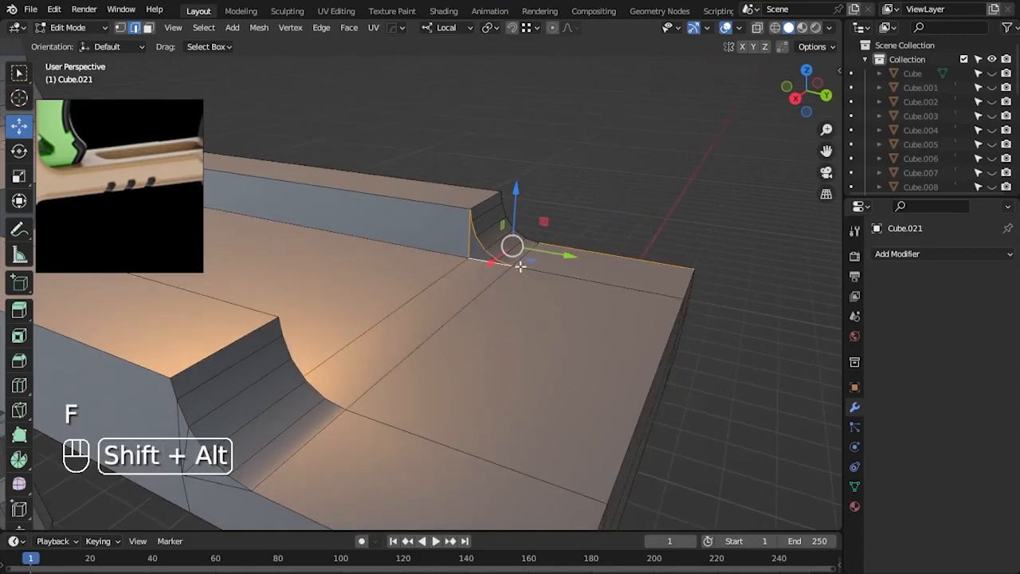
left_click_drag(655, 140, 324, 283, "alt")
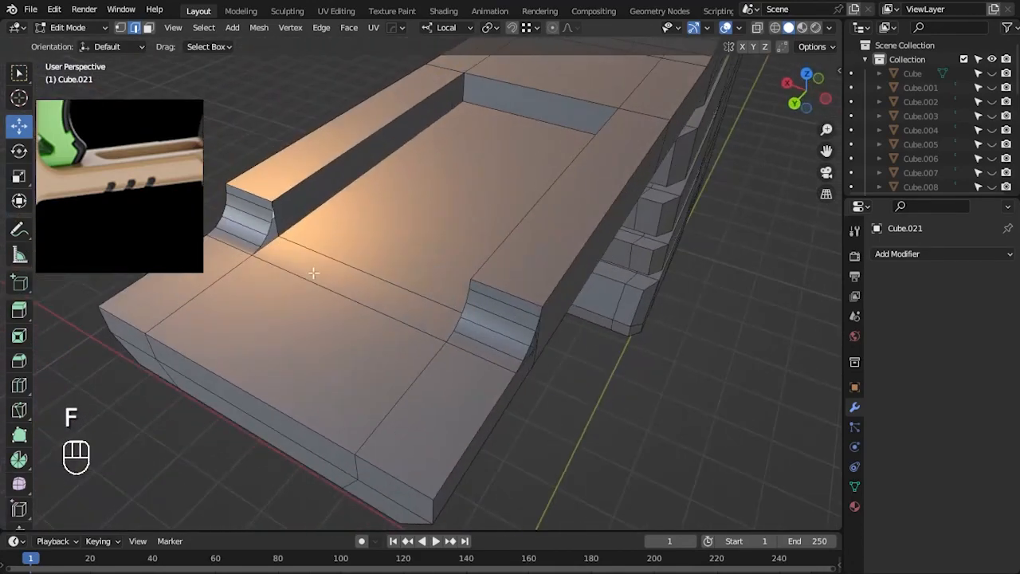
key("Tab")
left_click_drag(655, 438, 737, 430, "alt")
key("Tab")
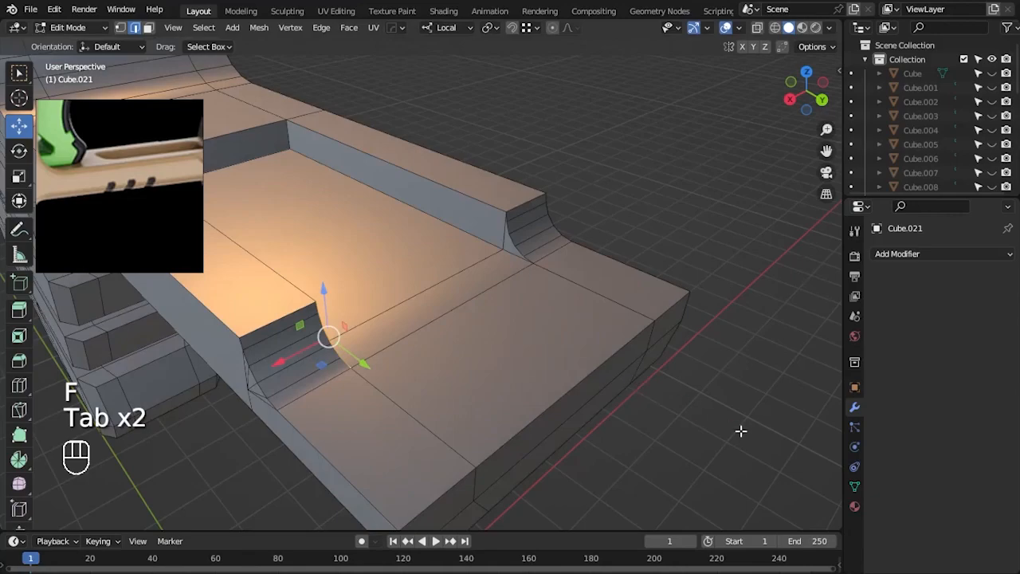
left_click_drag(575, 288, 635, 375)
key("ctrl+z")
left_click_drag(492, 287, 507, 325)
key("ctrl+z")
- Unhide all parts, reselect the inset strip and save the file
key("Tab")
left_click_drag(728, 418, 510, 399, "alt")
key("alt+h")
left_click(510, 398)
key("Tab")
key("2")
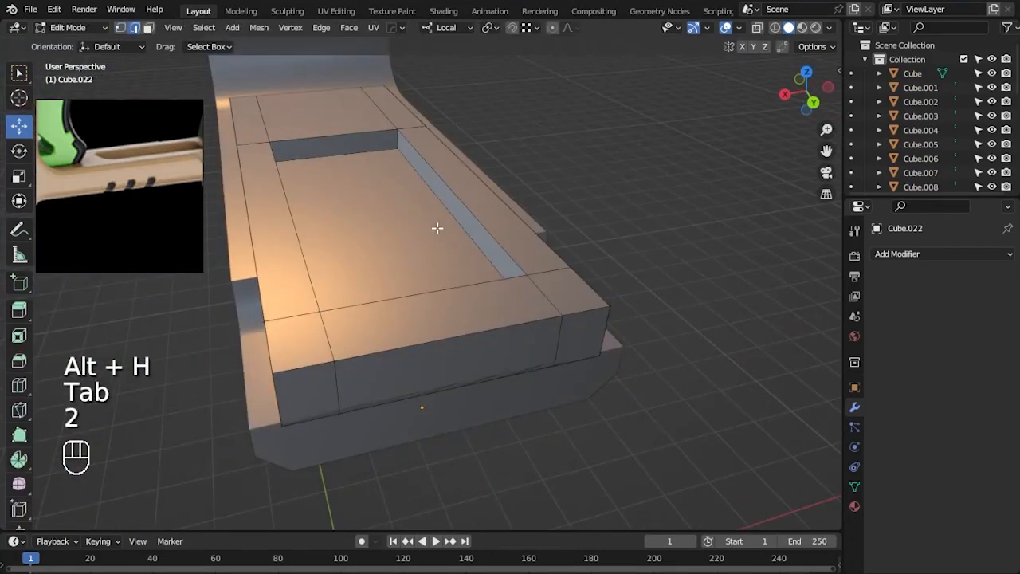
left_click_drag(416, 225, 396, 241, "alt")
key("Tab")
key("ctrl+s")
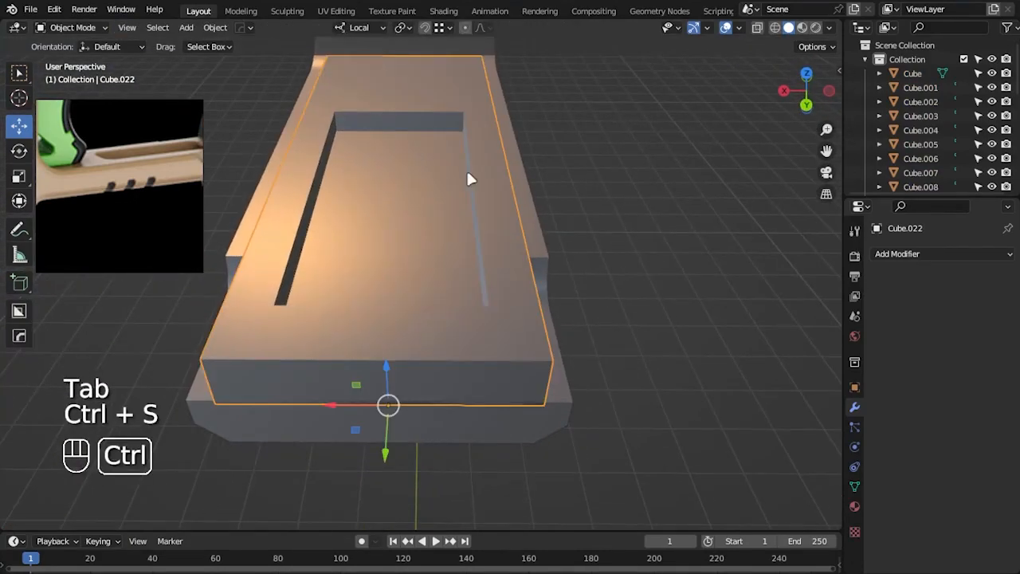
- Apply the strip's transform and select the four vertical corner edges of its recess
key("ctrl+a")
left_click(466, 169)
key("Tab")
key("2")
left_click_drag(635, 238, 456, 226, "alt")
left_click(456, 227, "alt+shift")
left_click(334, 149, "alt+shift")
left_click_drag(386, 182, 337, 134, "alt")
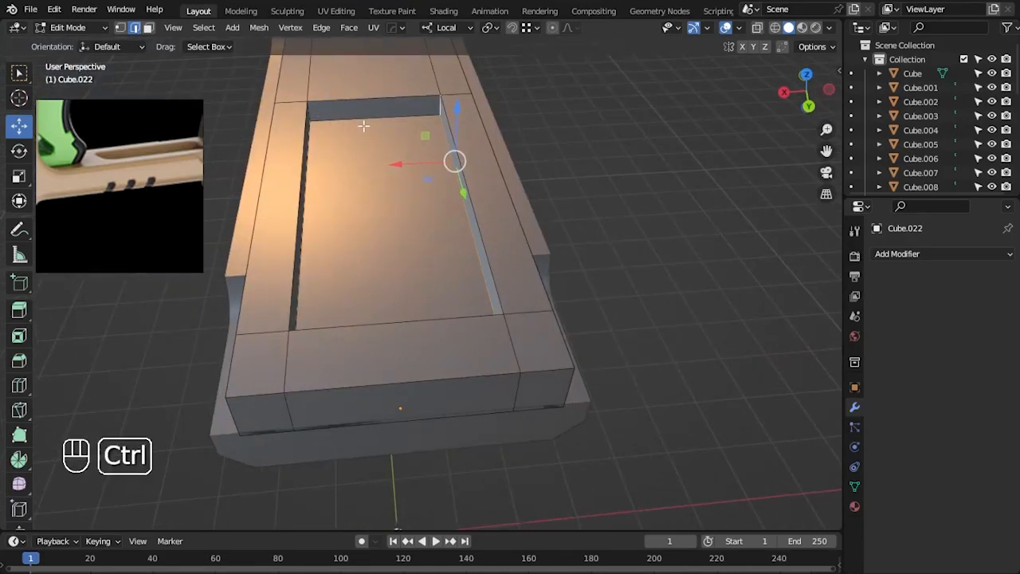
middle_click_drag(439, 106, 378, 111)
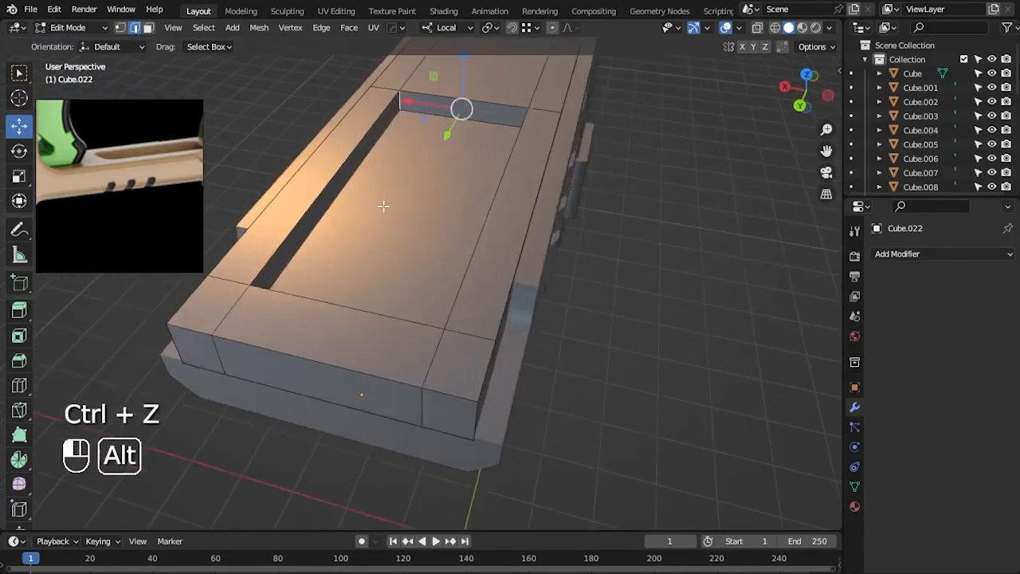
left_click_drag(398, 199, 319, 190, "alt")
middle_click_drag(342, 169, 366, 179)
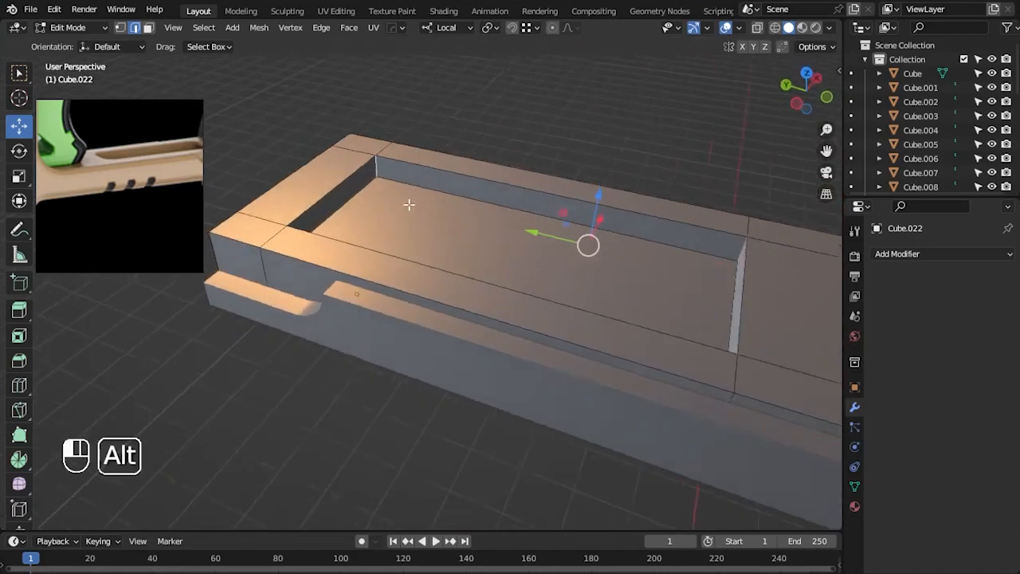
left_click_drag(431, 204, 347, 200, "alt")
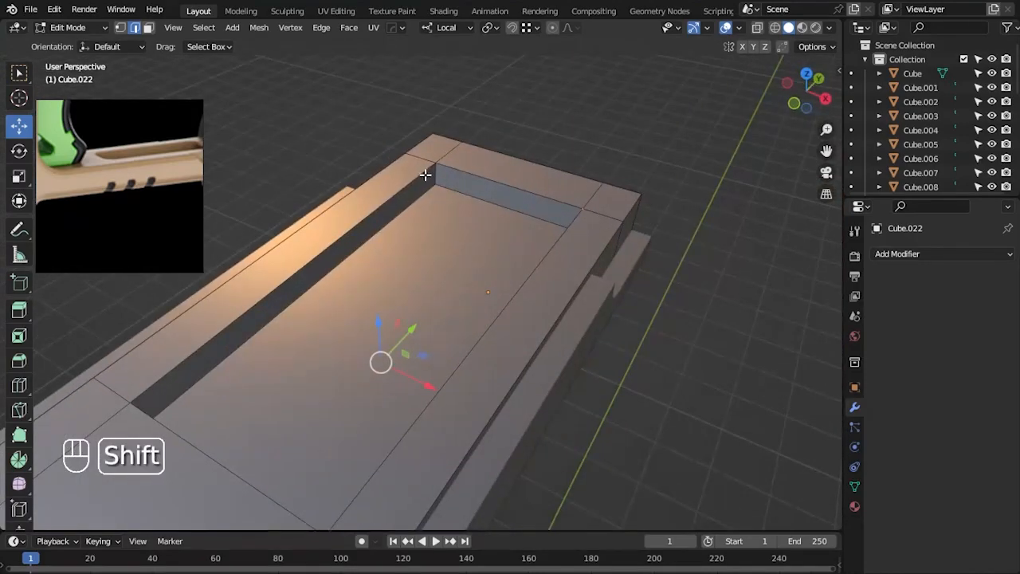
left_click(694, 306)
- Finish editing the strip, reveal any hidden parts and save the file
key("Tab")
left_click_drag(700, 320, 583, 272, "alt")
right_click(583, 273)
left_click(542, 253)
left_click_drag(704, 351, 652, 328, "alt")
key("alt+h")
key("ctrl+s")
- Add a new cube in the right orthographic view with X-ray turned on
left_click_drag(569, 410, 437, 266, "alt")
key("KP_3")
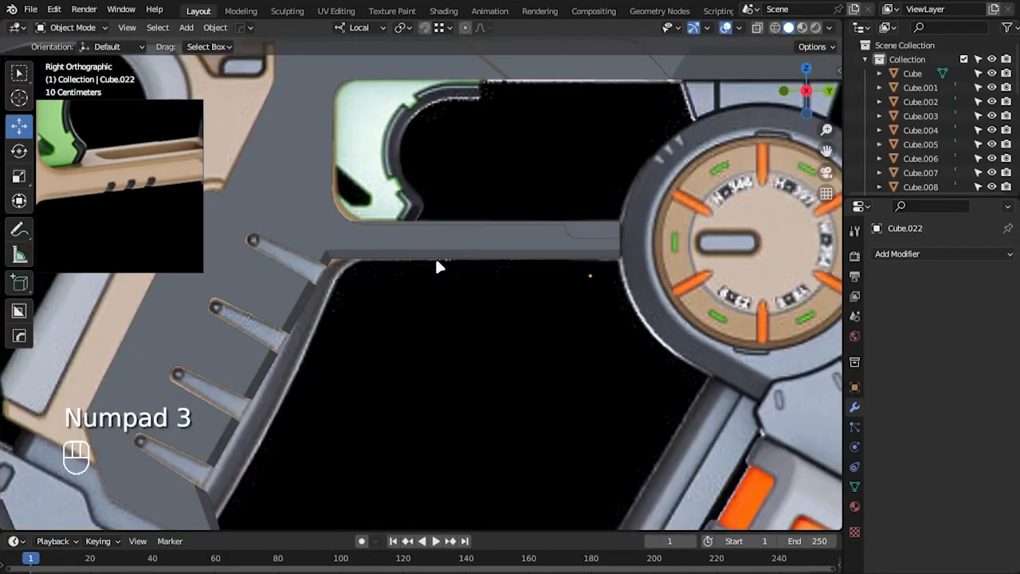
scroll(447, 260, "up", 3)
key("alt+z")
scroll(517, 313, "up", 4)
key("shift+a")
mouse_move(474, 194)
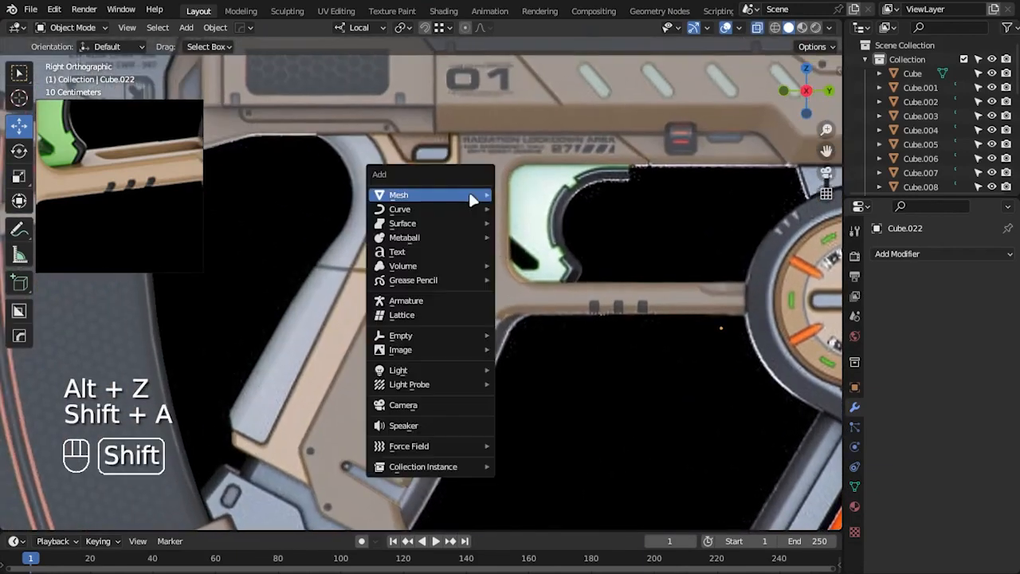
left_click(520, 208)
- Move the cube about 8.97 m up and position it over the top of the grip in the reference
scroll(520, 209, "down", 5)
key("w")
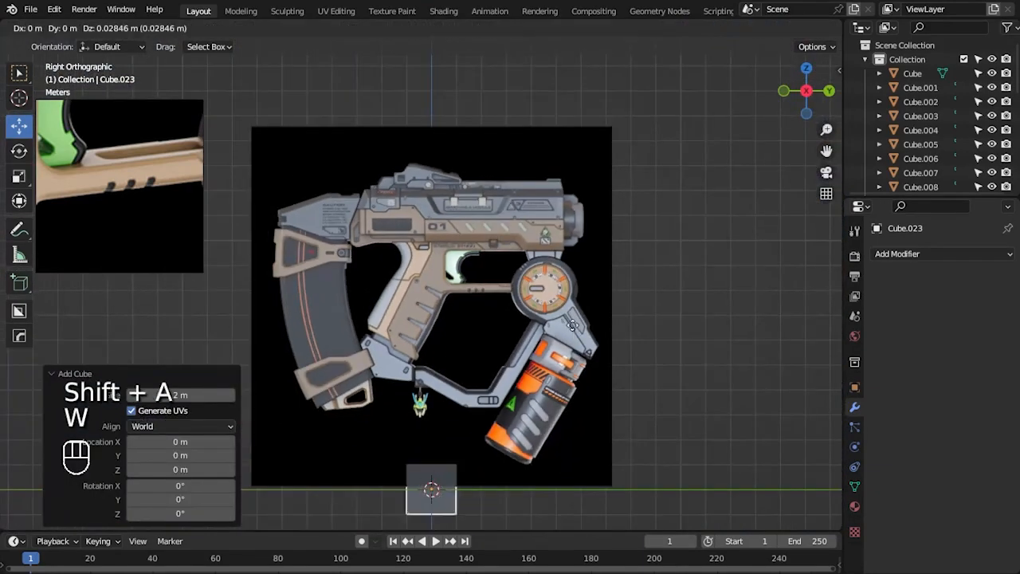
left_click(577, 105)
scroll(471, 227, "up", 7)
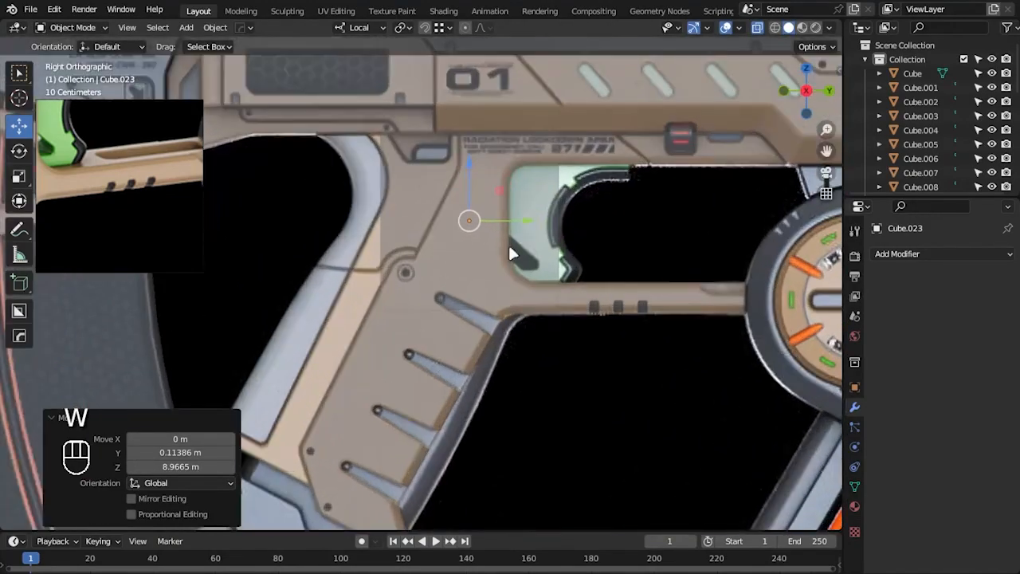
key("g")
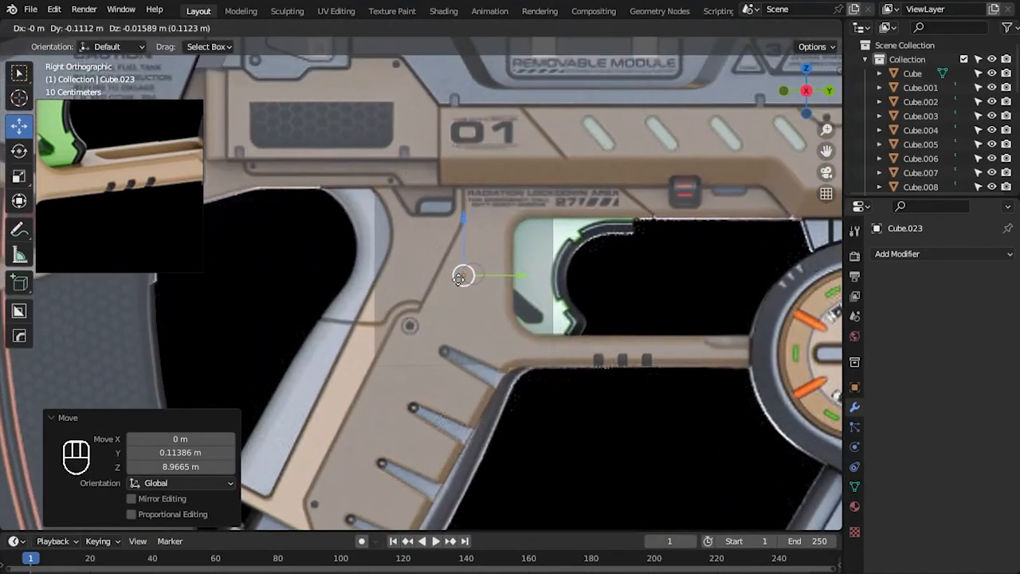
- Raise the cube's bottom edges 1.6365 m along local Z to leave a thin block under the receiver
key("Tab")
left_click_drag(445, 351, 473, 373)
left_click_drag(469, 314, 467, 166)
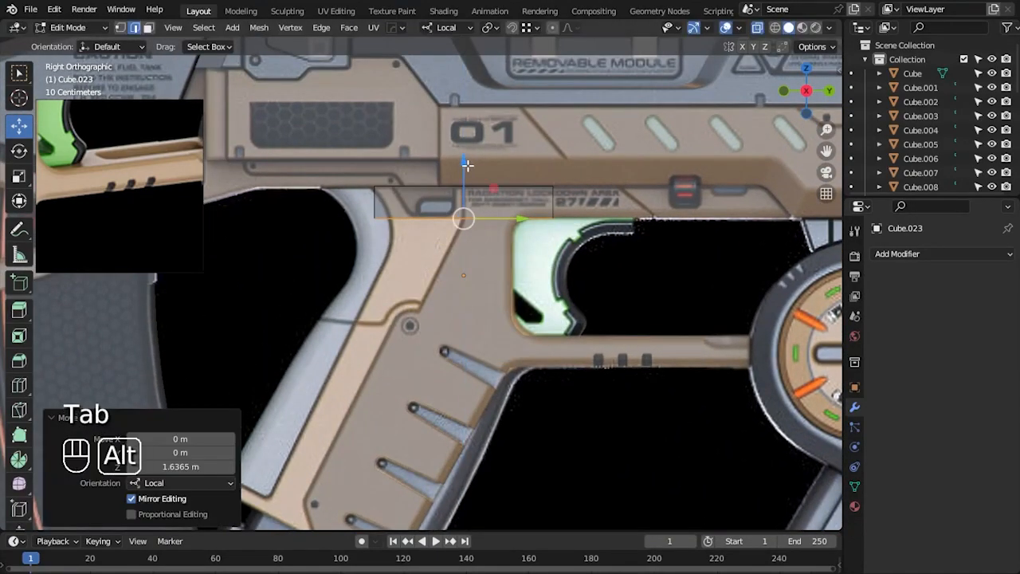
- Shift the block's rear vertices along Y so its rear side slants with the grip's outline in the reference
middle_click_drag(468, 166, 526, 262, "alt")
scroll(526, 261, "up", 2)
key("1")
left_click_drag(381, 270, 456, 289)
middle_click_drag(95, 145, 129, 219)
scroll(128, 218, "down", 1)
middle_click_drag(58, 174, 132, 201)
left_click_drag(393, 320, 426, 352)
left_click_drag(471, 333, 493, 332)
- Move the block's front vertices 0.93232 m back along local Y and nudge its bottom vertices slightly up to the reference line
left_click_drag(647, 242, 604, 314)
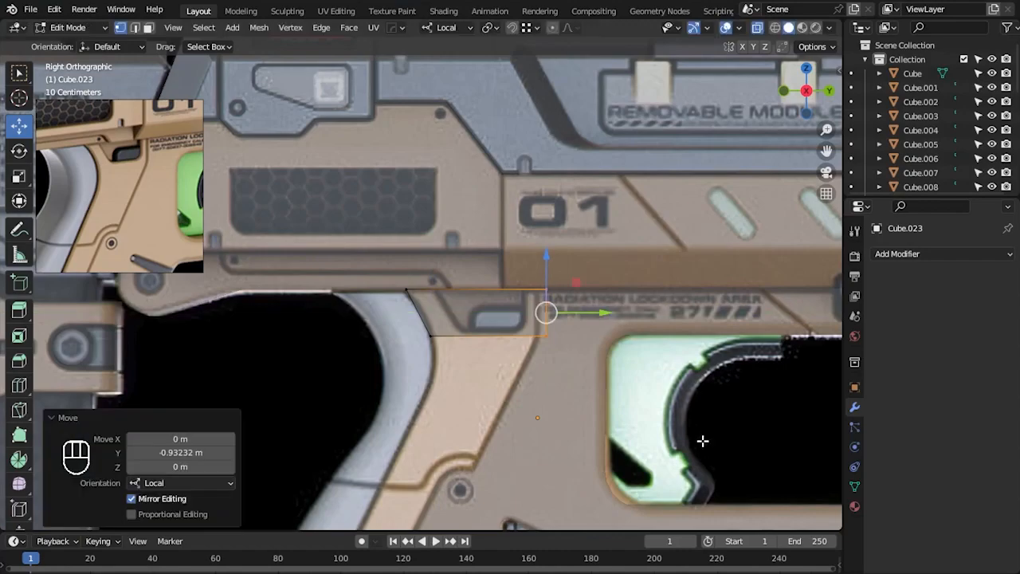
left_click(701, 439)
scroll(430, 328, "up", 1)
middle_click_drag(428, 328, 378, 288, "alt")
left_click_drag(393, 250, 538, 322)
left_click(526, 319)
left_click_drag(450, 254, 449, 252)
left_click(393, 277)
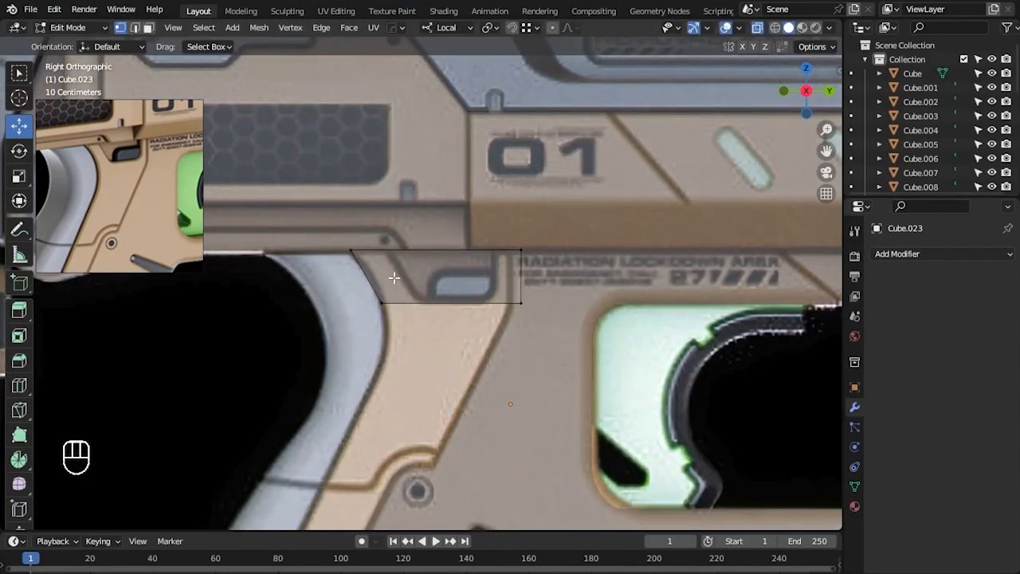
- Add a horizontal loop cut through the block's middle and shift its rear vertices along Y to follow the grip's outline
left_click(380, 273)
right_click(380, 273)
left_click_drag(359, 269, 453, 310)
left_click(435, 315)
scroll(435, 315, "up", 1)
scroll(435, 315, "up", 1)
- Add two vertical loop cuts along the reference recess's slanted rear edge and its front edge, flattening the front one with Y scale 0
key("ctrl+r")
left_click(403, 264)
left_click(340, 272)
key("ctrl+r")
left_click(531, 279)
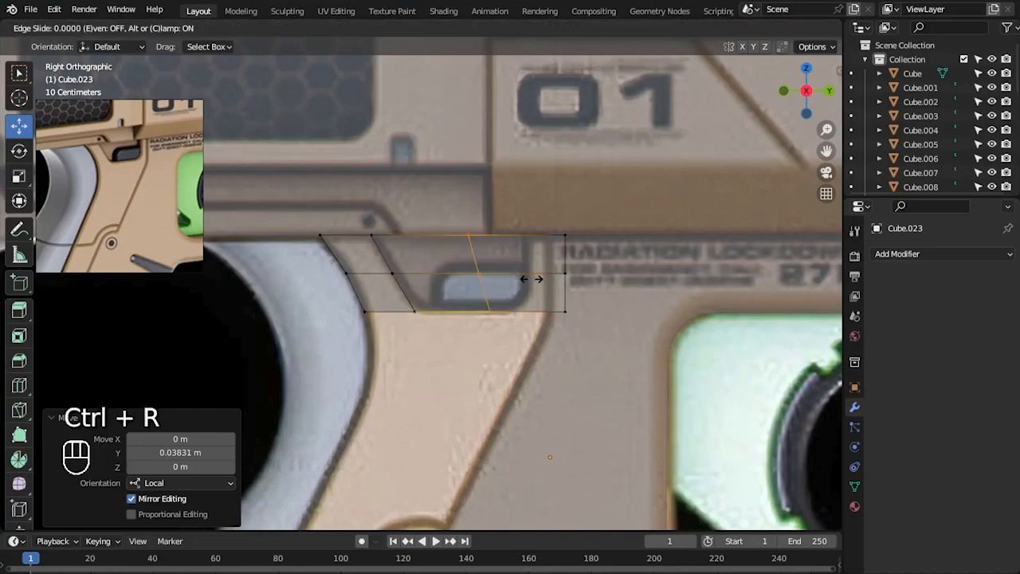
left_click(570, 287)
key("s")
key("y")
key("KP_0")
key("Return")
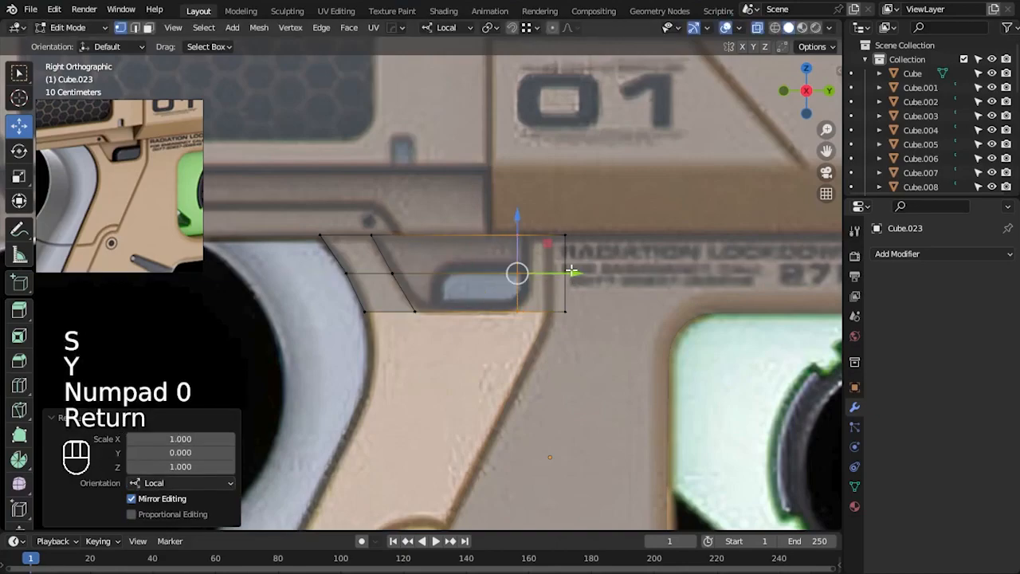
- Extrude the block's bottom faces downward to add a section below the recess outline
key("3")
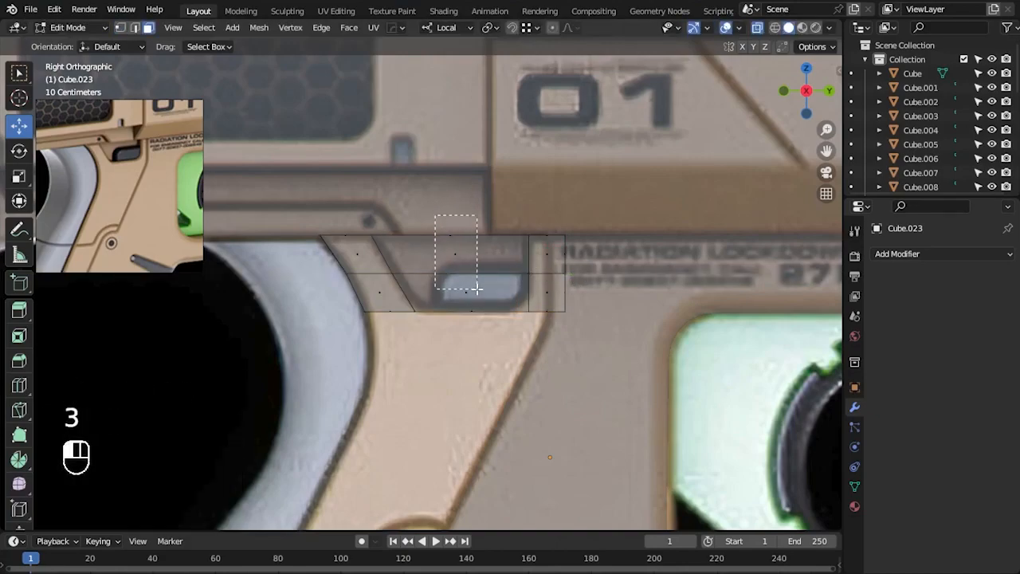
left_click_drag(434, 215, 476, 289)
key("3")
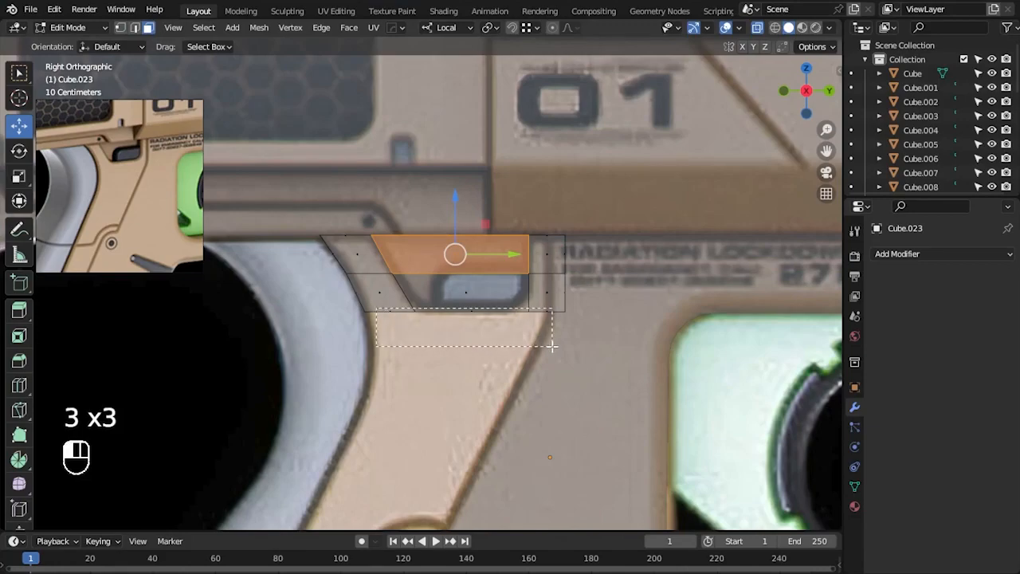
left_click_drag(553, 346, 553, 346)
key("e")
left_click(596, 403)
- Shift the block's front vertices and the extruded section's bottom vertices along Y to match the grip's front outline
key("1")
left_click_drag(443, 351, 449, 351)
left_click(538, 348)
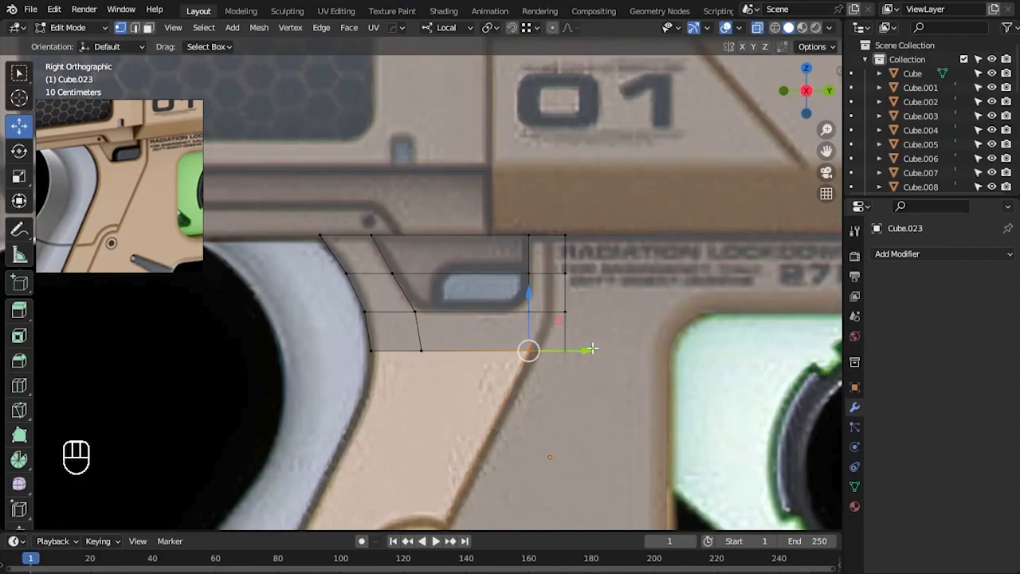
left_click_drag(617, 293, 603, 294)
left_click_drag(602, 396, 493, 324)
left_click_drag(593, 351, 519, 353)
- Extrude the recess panel's faces between the rear and front strips along their normals by -0.0307 m
key("3")
left_click_drag(488, 295, 489, 295)
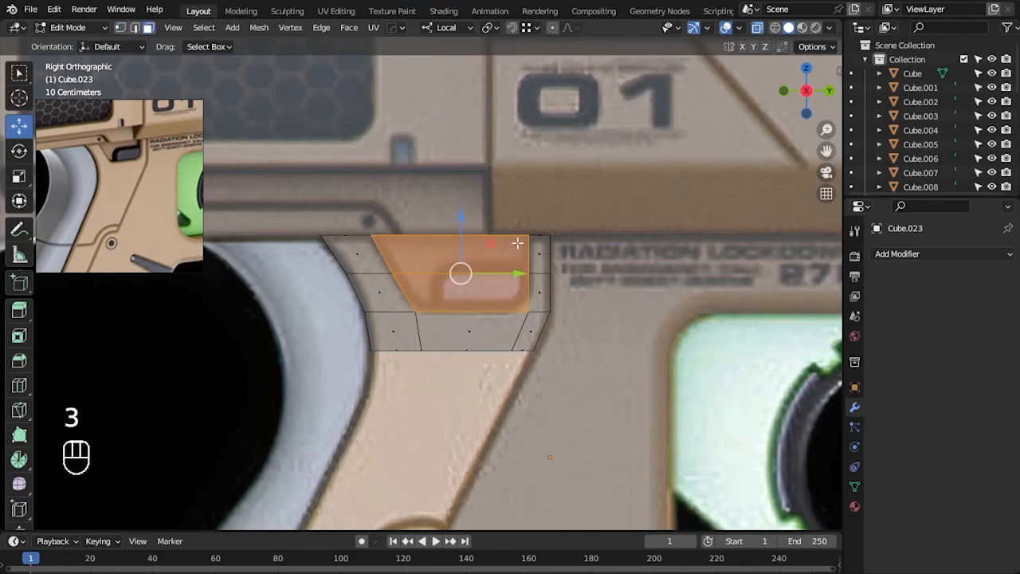
scroll(673, 335, "down", 2)
key("alt+z")
middle_click_drag(542, 307, 494, 314)
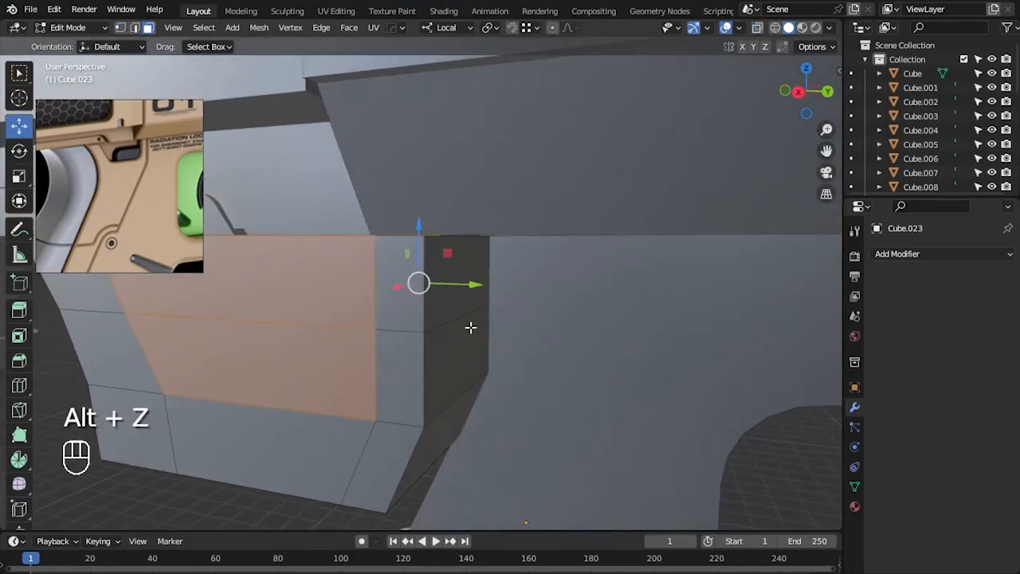
middle_click_drag(451, 352, 460, 330)
right_click(414, 346)
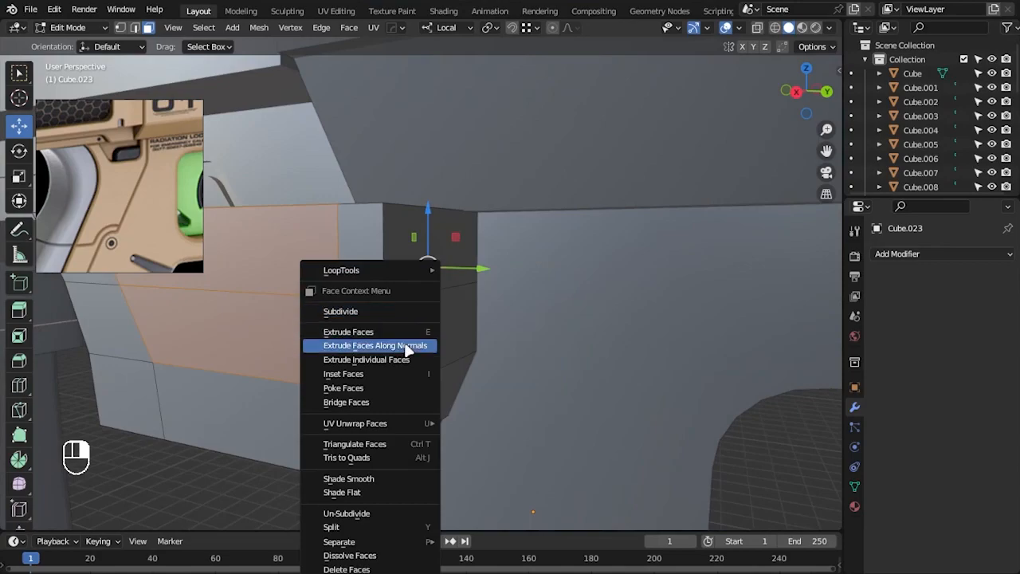
left_click(414, 345)
left_click(405, 349)
left_click_drag(405, 349, 710, 391, "alt")
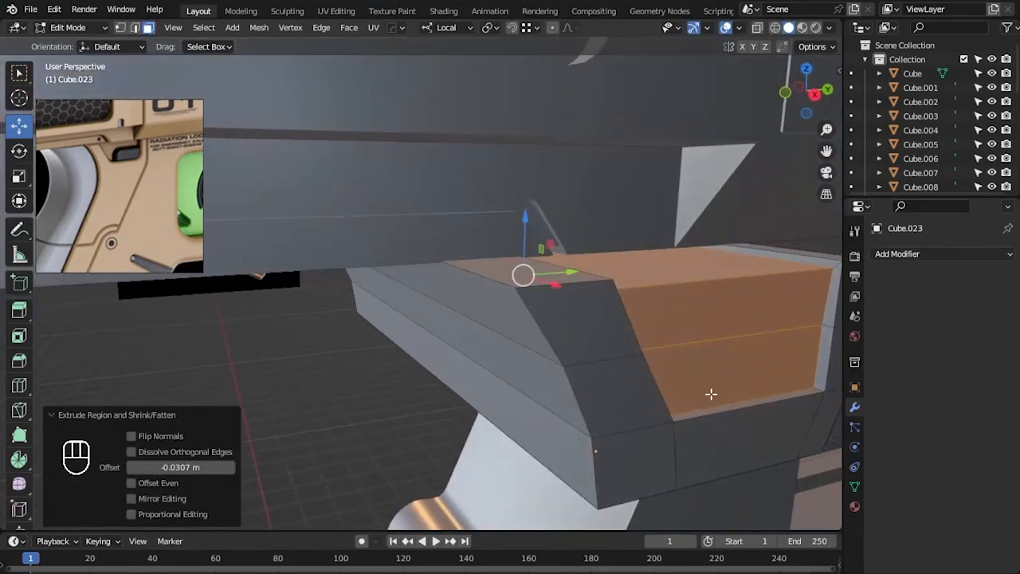
- Scale the recessed faces to 0.926 along local X and check them in the top view
key("s")
key("x")
left_click(689, 386)
key("KP_7")
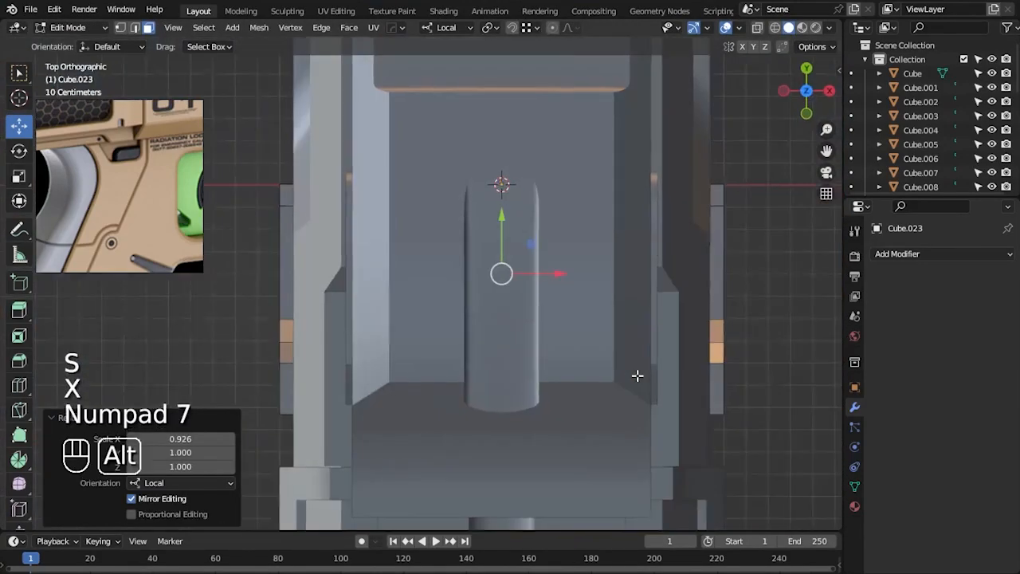
- Select the recess vertices on the block's -X side and flatten them with an X scale of 0
key("alt+z")
key("Tab")
key("1")
key("Tab")
key("1")
left_click_drag(342, 397, 296, 197)
key("s")
key("x")
key("KP_0")
key("shift+Return")
- Flatten the recess vertices on the opposite +X side with an X scale of 0
left_click_drag(707, 383, 707, 383)
key("s")
key("x")
key("KP_0")
key("Return")
key("alt+z")
middle_click_drag(736, 423, 610, 350)
- Select the block's whole top row of vertices in the see-through right side view
key("KP_3")
key("alt+z")
scroll(451, 260, "up", 3)
left_click_drag(385, 221, 394, 221)
scroll(391, 221, "down", 2)
left_click_drag(248, 179, 626, 249)
key("ctrl+z")
left_click_drag(462, 176, 464, 176)
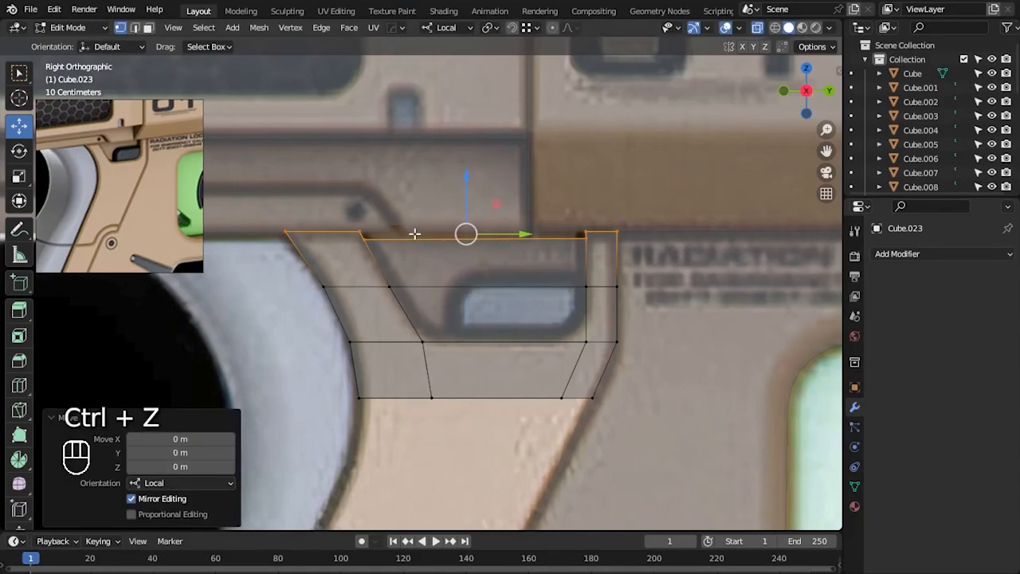
scroll(434, 210, "up", 2)
key("Tab")
left_click(422, 198)
key("Tab")
key("Tab")
left_click(371, 254)
key("Tab")
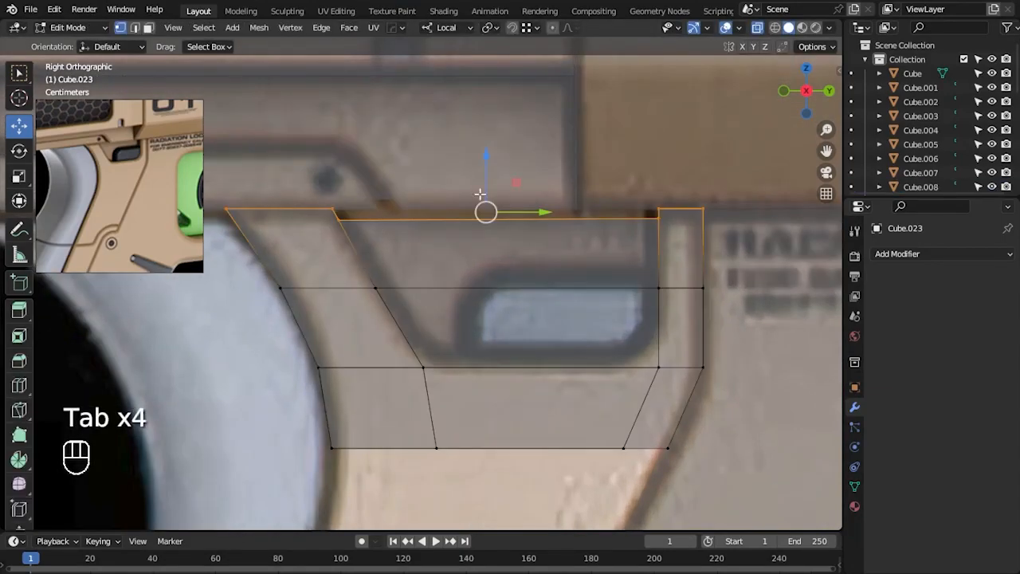
key("ctrl+z")
key("ctrl+z")
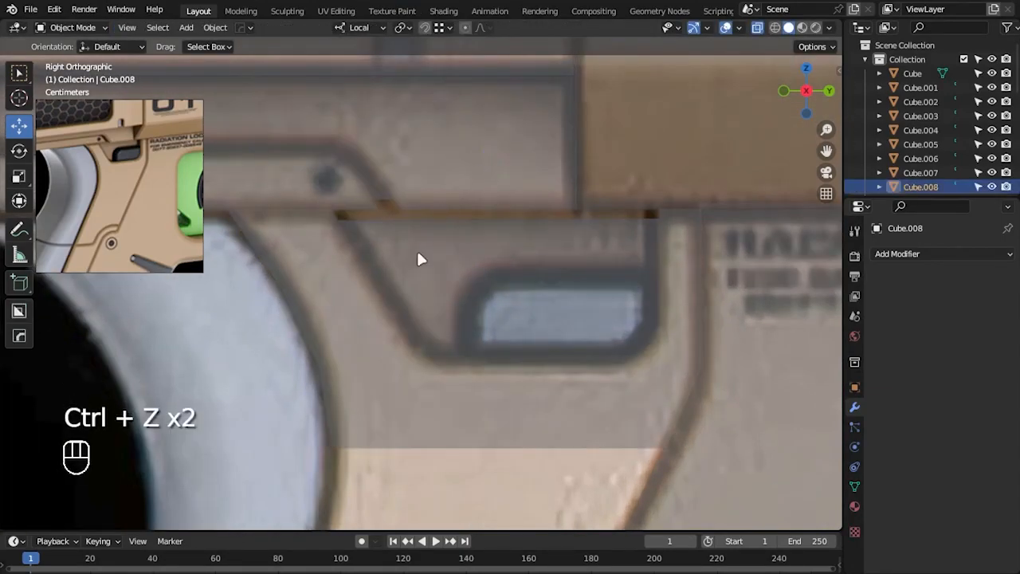
- Raise the block's top vertices slightly along Z and slide the middle loop's vertices up along their edges
key("Tab")
left_click_drag(484, 163, 484, 143)
middle_click_drag(491, 271, 537, 268, "shift")
left_click_drag(255, 152, 372, 187)
left_click_drag(306, 273, 792, 311)
key("shift+v")
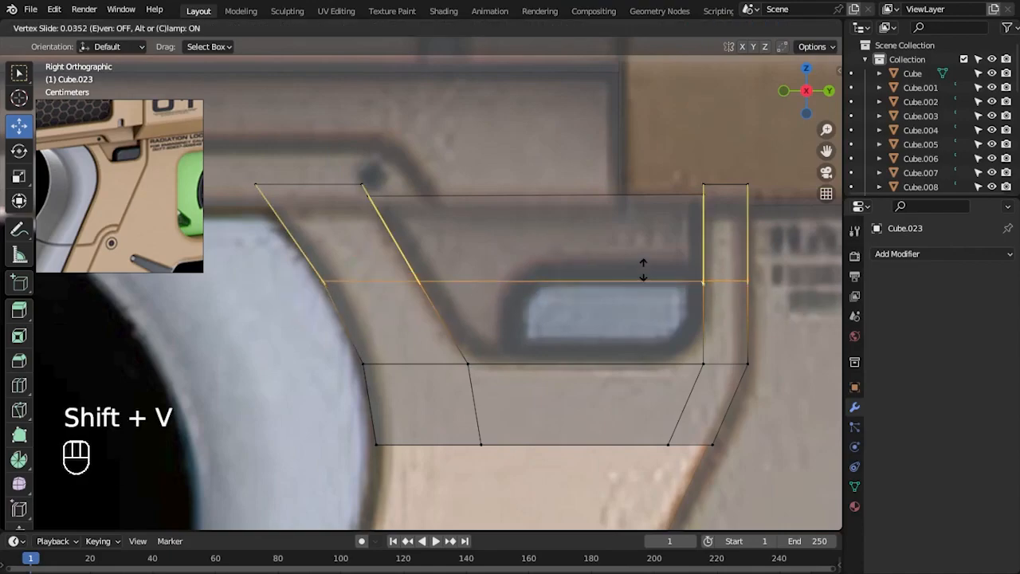
left_click(642, 264)
- Shift the block's rear top and middle vertices along Y to follow the grip's curved outline
key("2")
left_click_drag(554, 219, 550, 213)
key("1")
left_click_drag(307, 258, 428, 269)
left_click(255, 185)
left_click_drag(292, 189, 403, 188)
left_click(318, 273)
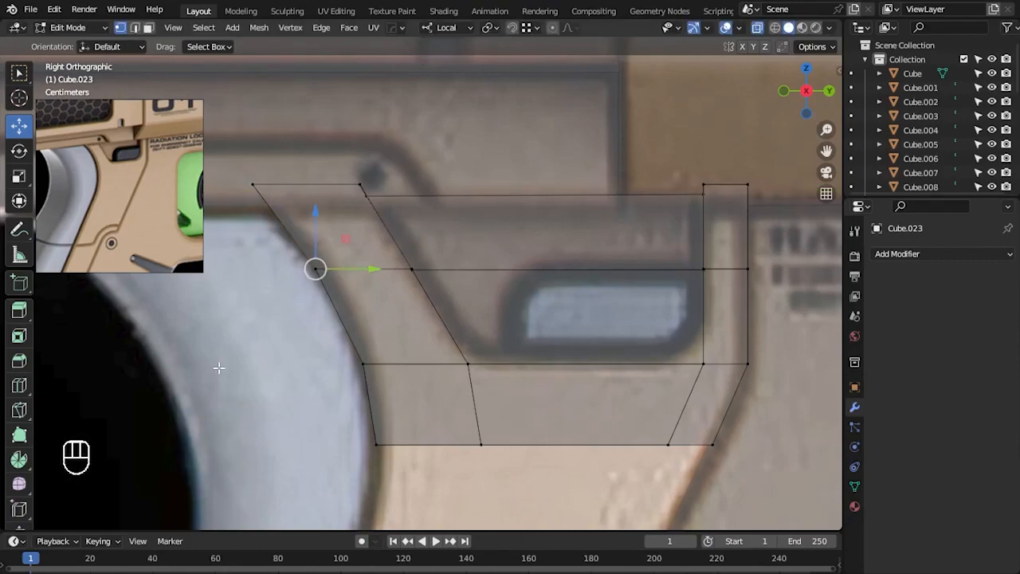
left_click_drag(480, 363, 487, 363)
scroll(569, 353, "down", 2)
key("2")
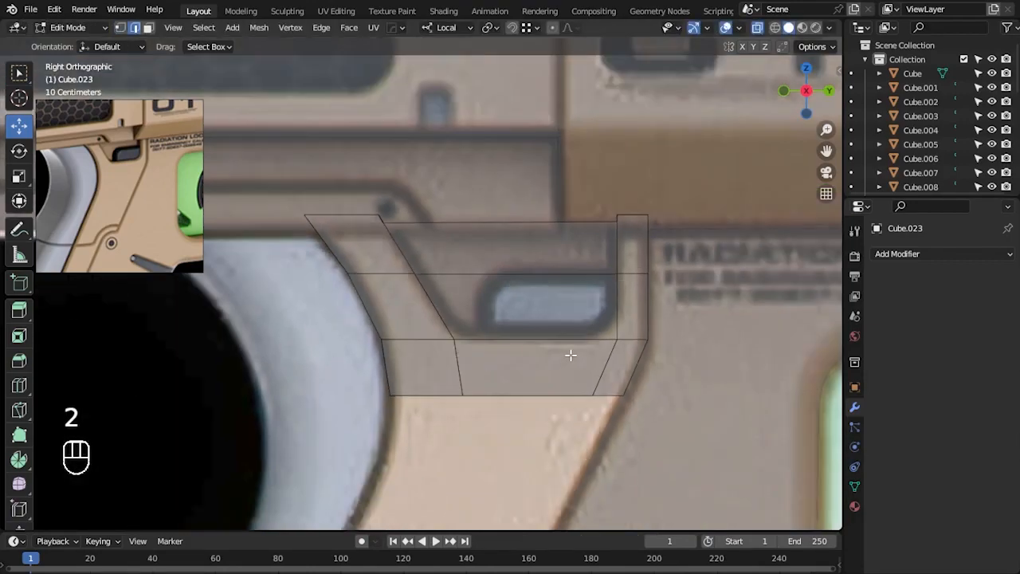
key("ctrl+r")
left_click(463, 292)
right_click(462, 291)
key("ctrl+z")
- Dissolve the block's middle horizontal edge loop and insert a new loop cut across the recess
left_click(525, 279, "alt")
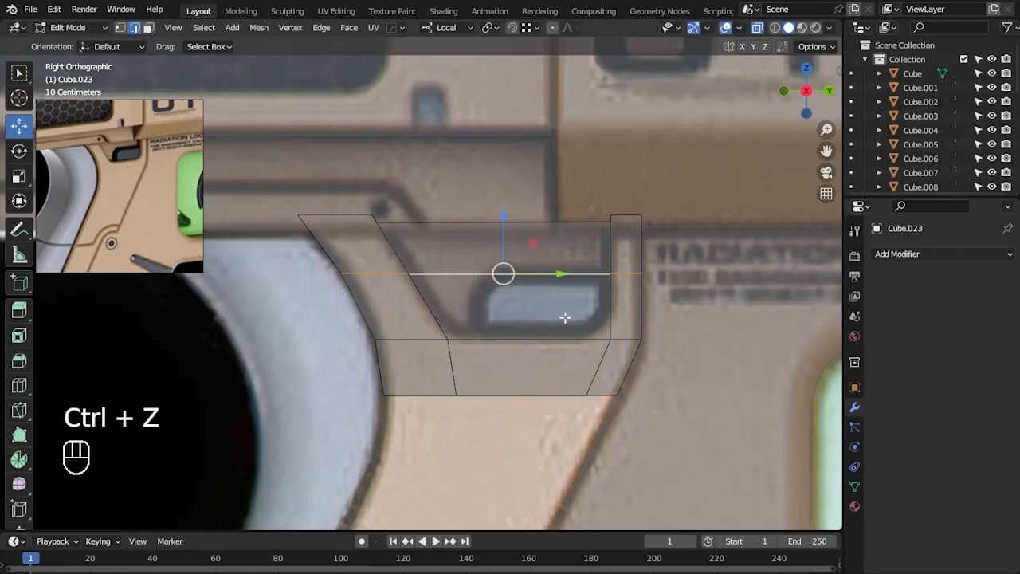
key("Delete")
left_click(596, 401)
key("ctrl+r")
left_click(343, 272)
right_click(343, 271)
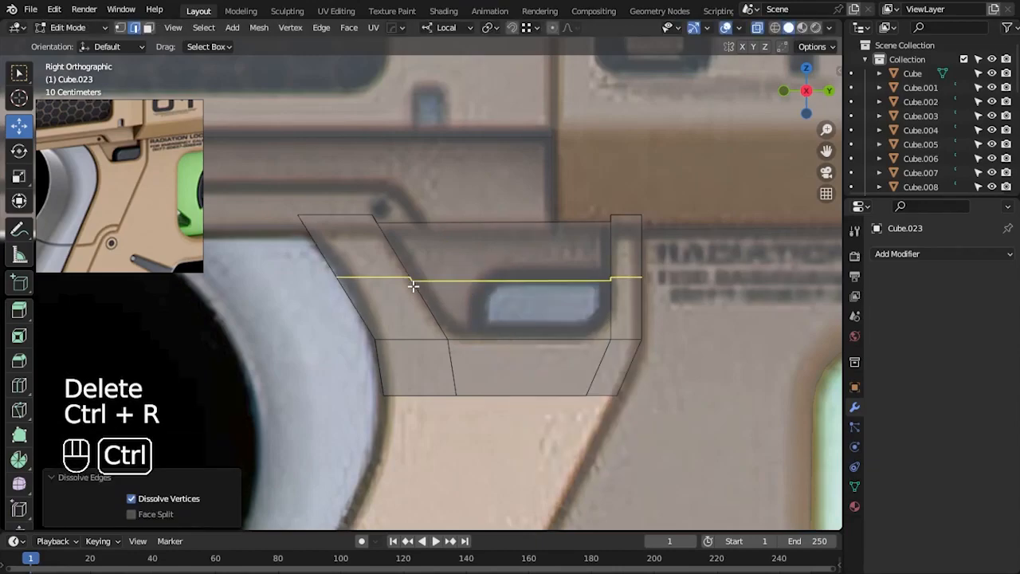
- Shift the new loop's rear vertex along Y onto the grip's curved outline
key("1")
left_click(333, 272)
left_click_drag(438, 278, 398, 278)
- Bevel the middle edge loop with a width of 0.113 m and 2 segments
key("2")
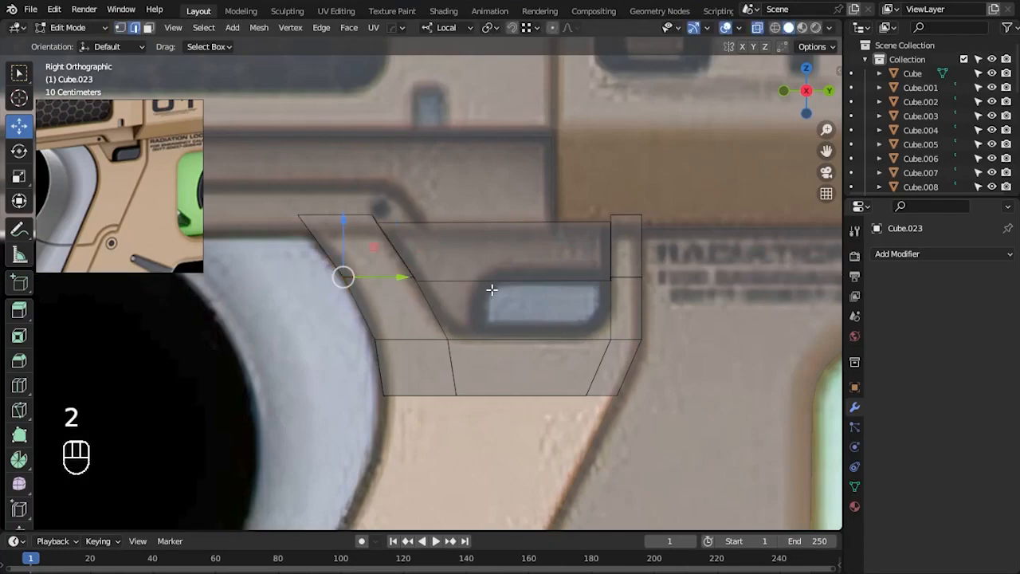
left_click(498, 282, "alt+shift")
key("ctrl+b")
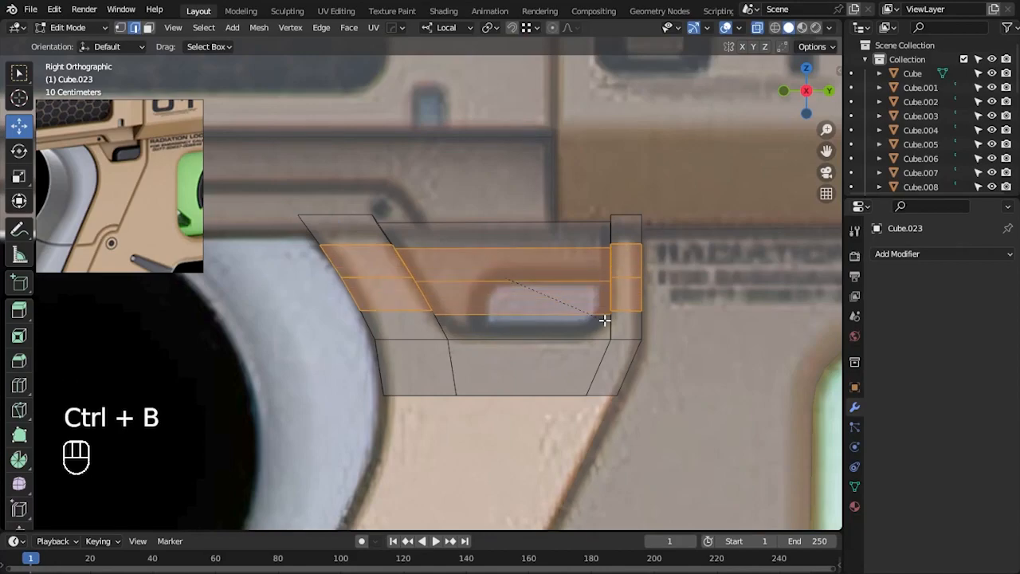
left_click(609, 322)
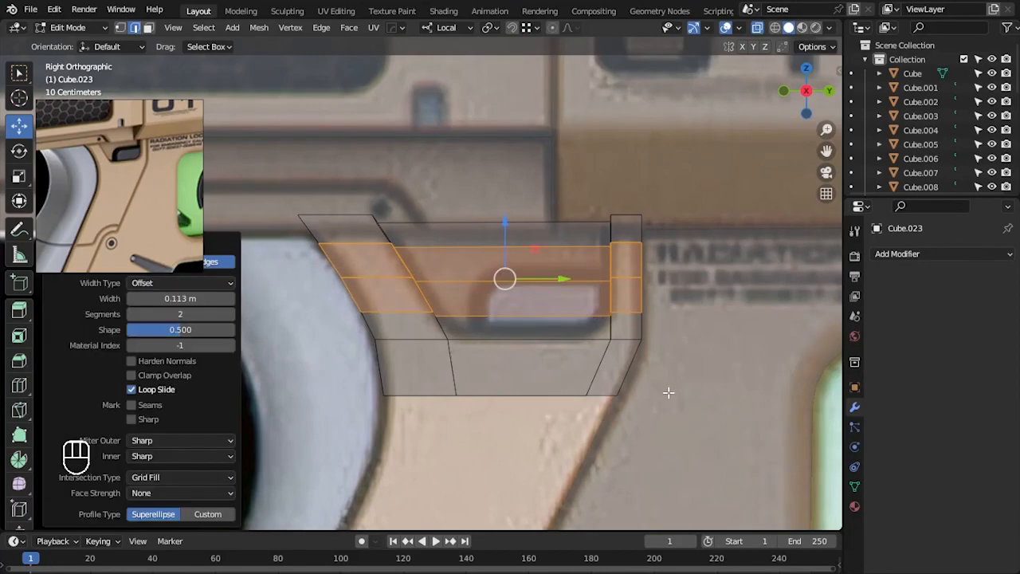
key("Tab")
key("Tab")
- Nudge the rear vertex at the recess's lower level along Y and slide the block's bottom vertices slightly up
key("1")
left_click(374, 339)
left_click_drag(420, 338, 423, 338)
left_click(490, 390, "alt")
key("shift+v")
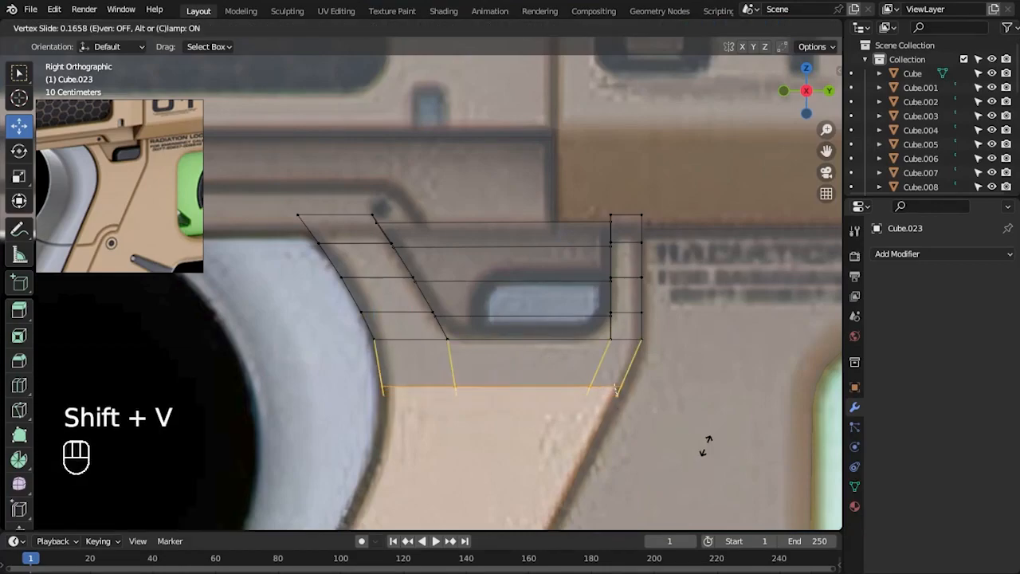
left_click(705, 436)
- Extrude the block's bottom faces down one more section and shift its lower corner vertices along Y onto the grip's outline
key("3")
scroll(752, 448, "down", 2)
key("e")
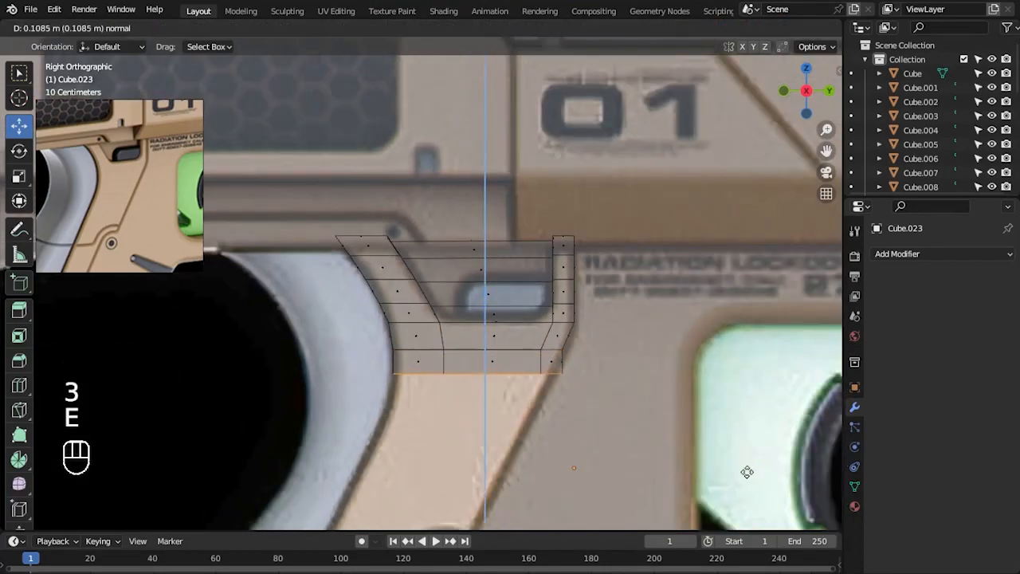
left_click(738, 422)
scroll(738, 423, "up", 2)
key("1")
left_click_drag(691, 369, 662, 369)
left_click(430, 385)
left_click_drag(683, 422, 683, 422)
- Extrude the bottom faces another 0.08203 m, lower them slightly and shift them -0.017736 m along local Y
scroll(362, 197, "down", 2, "ctrl")
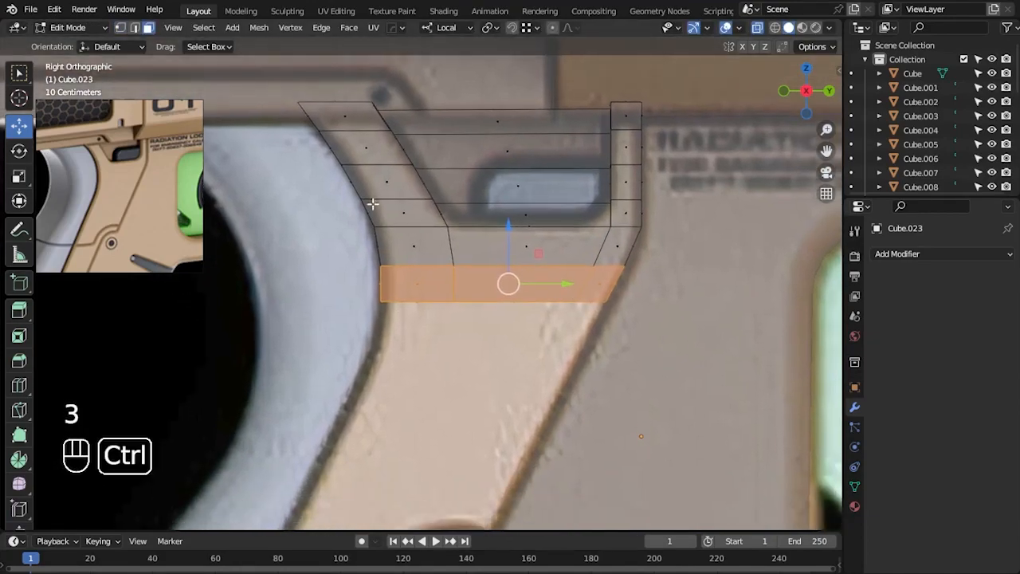
left_click_drag(683, 286, 683, 286, "ctrl")
key("e")
left_click(601, 344)
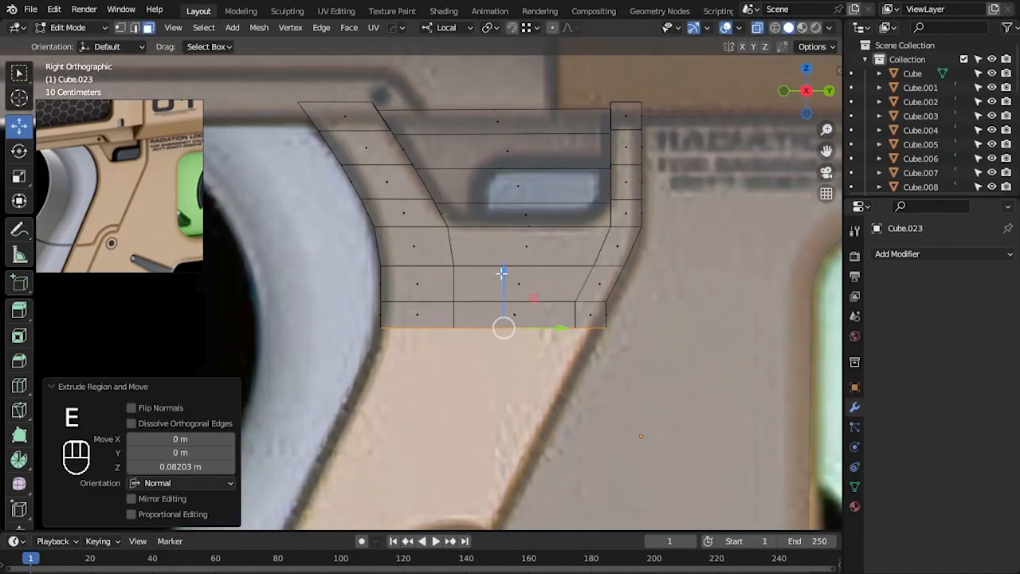
left_click_drag(501, 273, 501, 287)
left_click_drag(561, 342, 551, 346)
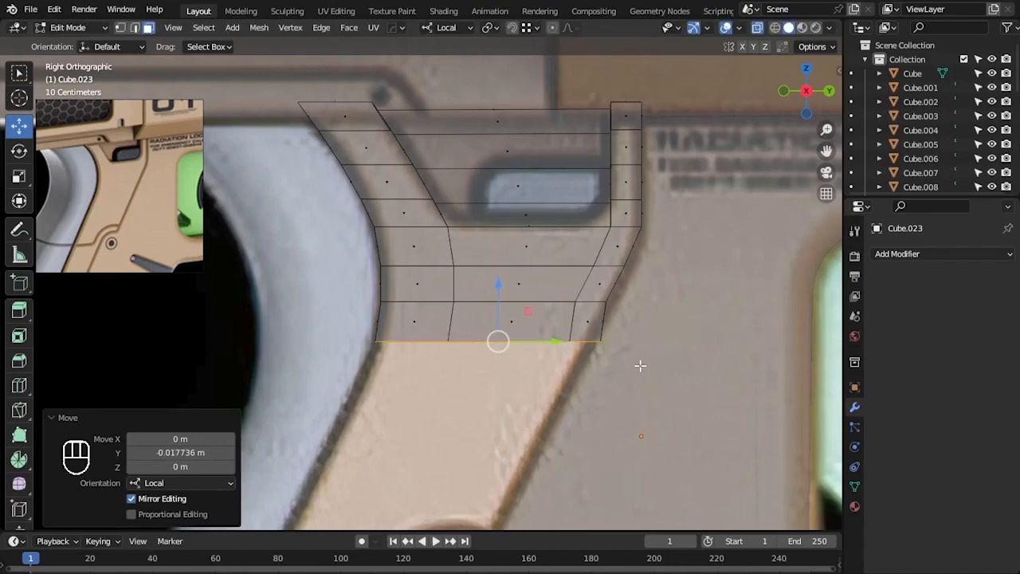
- Extrude the bottom faces again and move them diagonally down and back to the lower end of the grip in the reference
scroll(638, 365, "down", 1)
key("e")
left_click(632, 400)
left_click_drag(488, 366, 469, 384)
scroll(494, 378, "down", 4)
middle_click_drag(577, 362, 638, 276, "alt")
left_click_drag(503, 244, 373, 455)
middle_click_drag(524, 387, 631, 224, "alt")
left_click_drag(481, 293, 447, 419)
middle_click_drag(661, 251, 578, 482, "alt")
- Adjust the long extrusion's end vertices along Y to match the grip's slanted outline
scroll(569, 308, "up", 3)
key("1")
left_click_drag(555, 300, 622, 287)
left_click(608, 455)
middle_click_drag(608, 455, 621, 397, "alt")
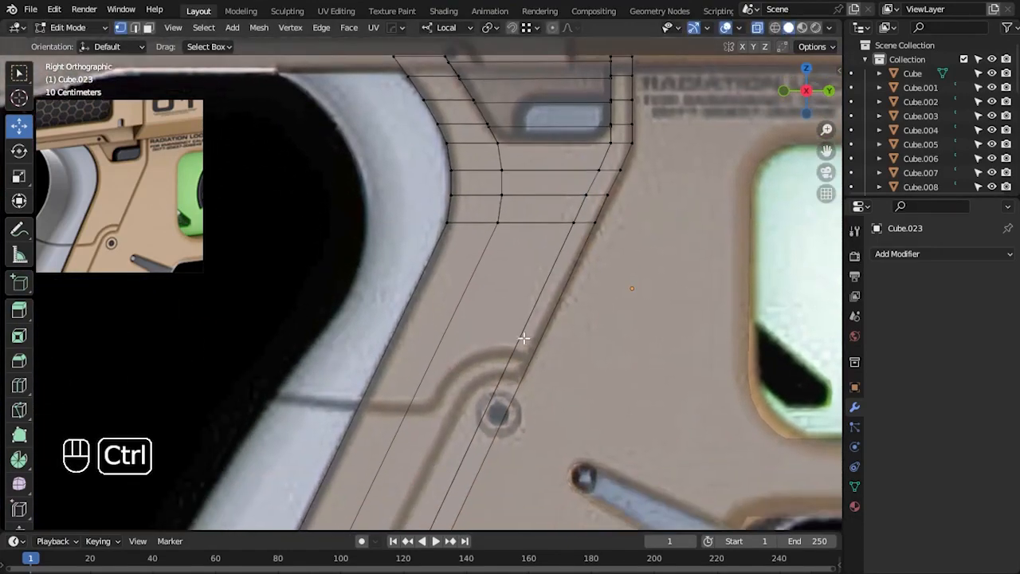
left_click(536, 348)
scroll(615, 433, "down", 3)
middle_click_drag(622, 408, 638, 323, "alt")
key("ctrl+z")
- Add two loop cuts across the long grip section, placed close together at the upper end of the reference's curved seam
key("ctrl+r")
left_click(509, 251)
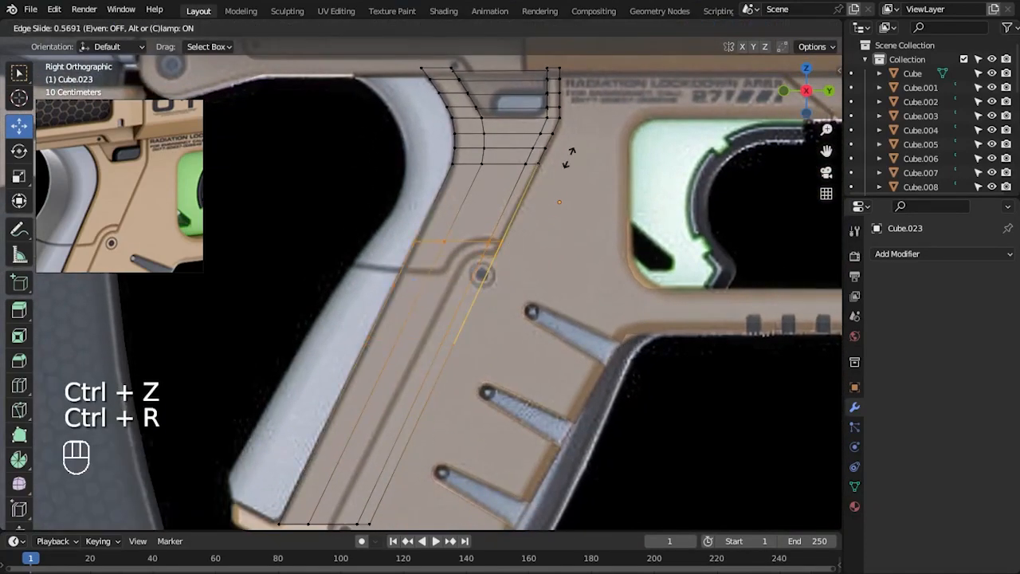
left_click(570, 153)
left_click(592, 314)
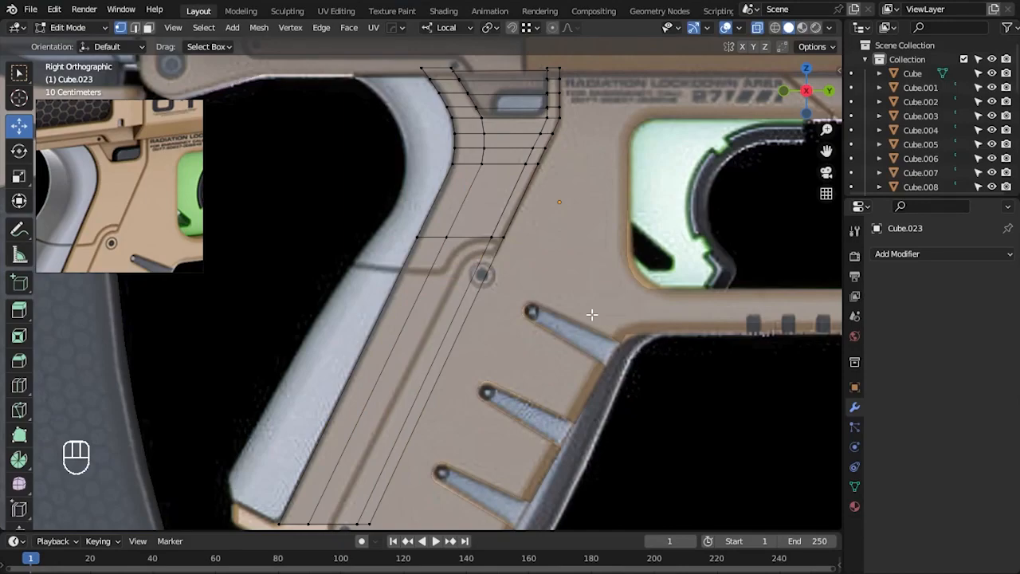
scroll(592, 314, "up", 2)
left_click(513, 249)
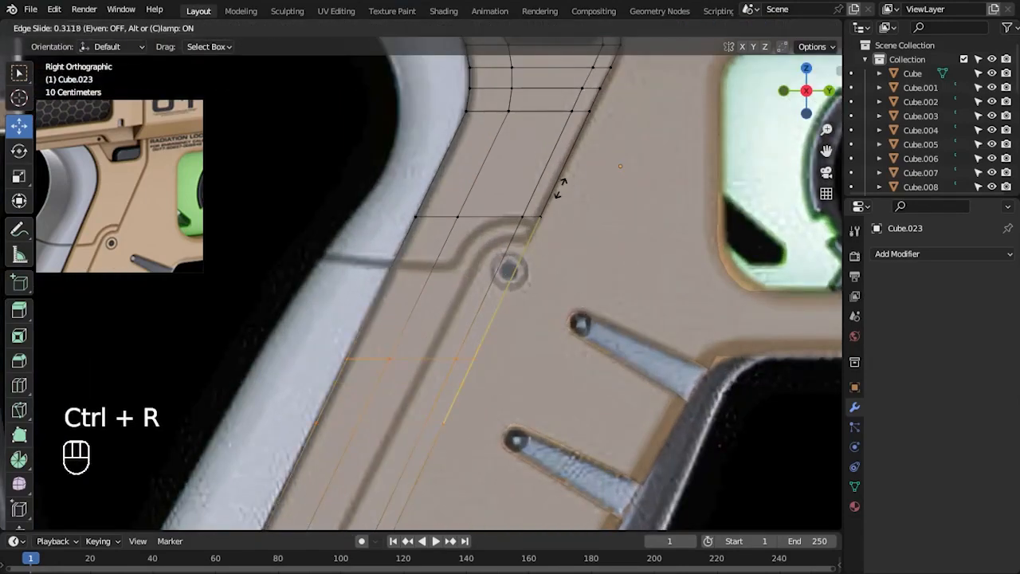
left_click(624, 76)
key("3")
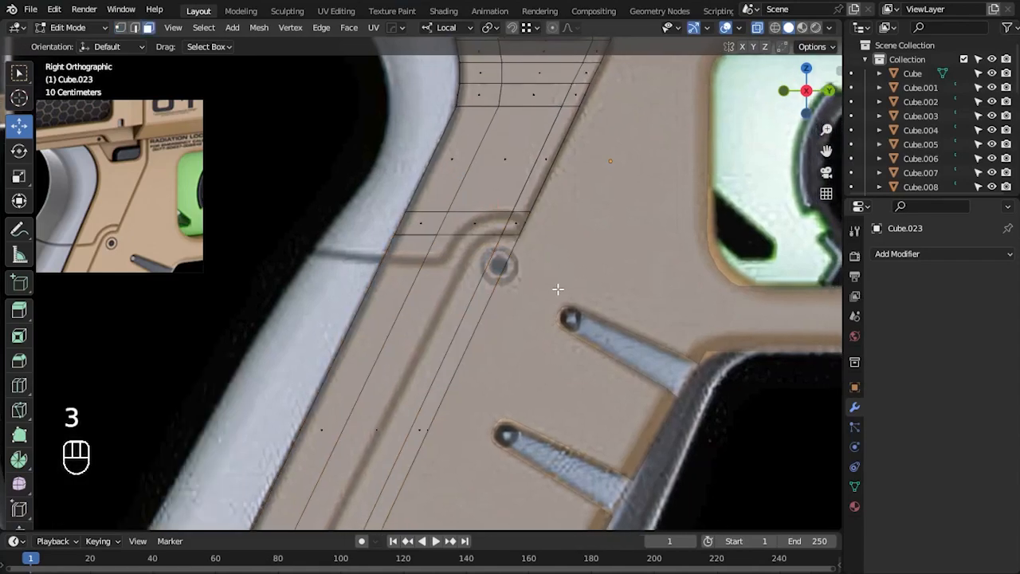
scroll(524, 305, "down", 3)
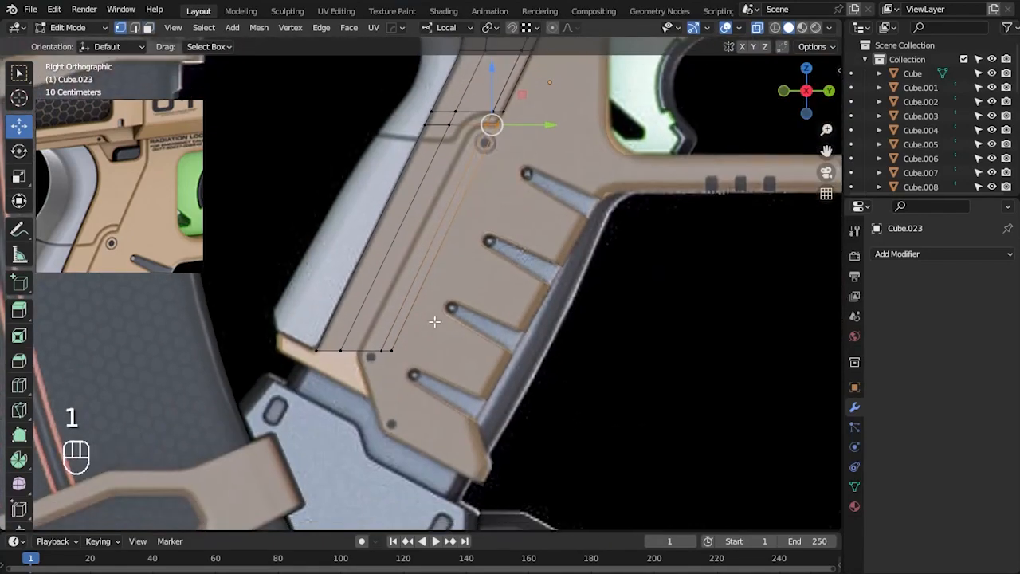
left_click_drag(489, 238, 482, 238)
left_click(510, 267)
middle_click_drag(516, 267, 517, 316, "alt")
scroll(550, 239, "up", 2)
middle_click_drag(567, 176, 506, 342, "alt")
key("ctrl+z")
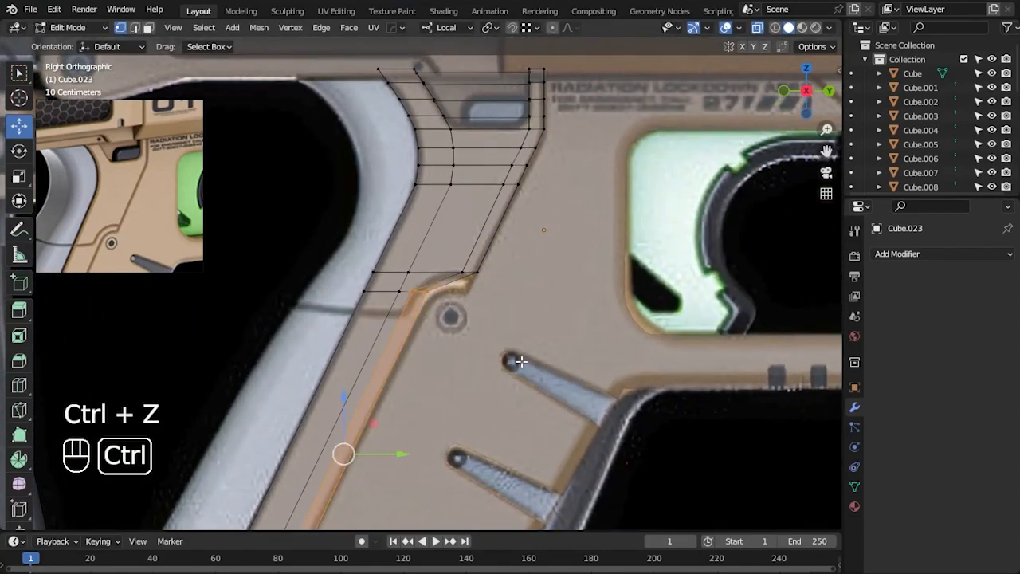
key("ctrl+z")
- Delete the front column of faces on the long lower grip section, below the two close loop cuts
key("3")
key("Delete")
left_click(460, 403)
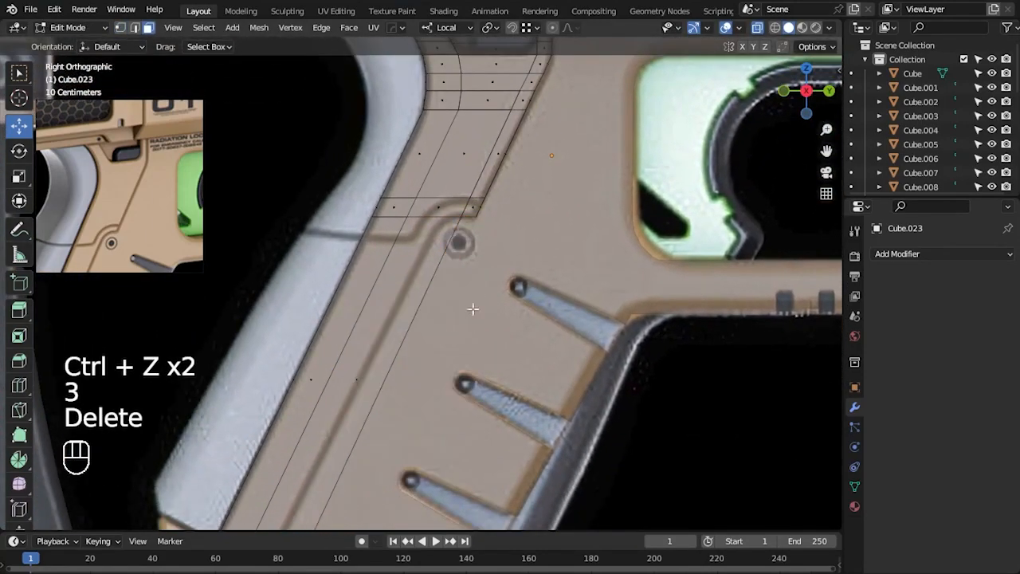
- Move the lower section's front border -0.19921 m along local Y and its upper corner 0.055426 m to follow the reference seam
scroll(473, 324, "up", 1)
key("1")
middle_click_drag(470, 426, 522, 232, "shift")
left_click(428, 203)
left_click_drag(475, 206, 442, 206)
middle_click_drag(492, 173, 455, 372, "alt")
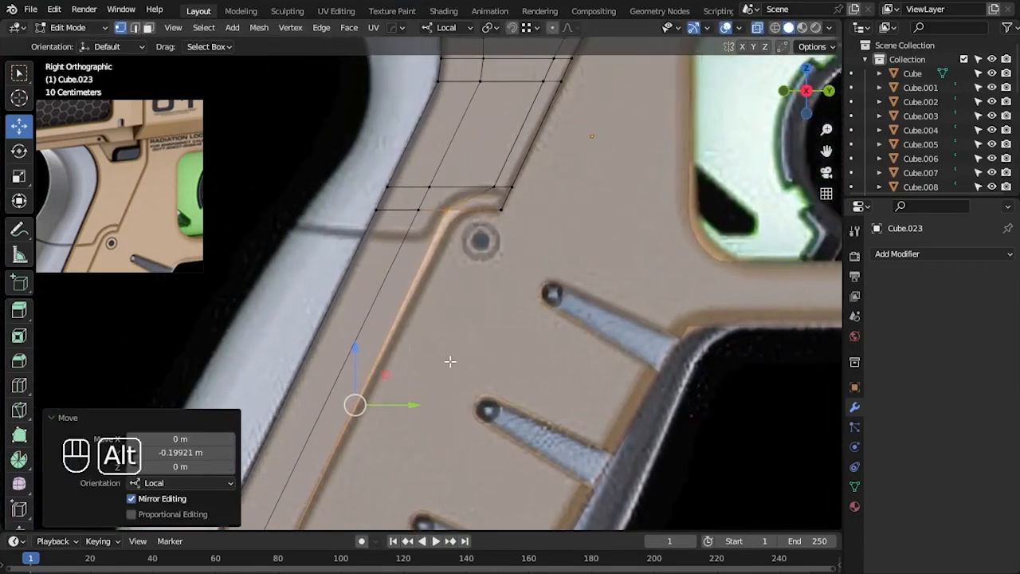
scroll(455, 372, "up", 3)
left_click(458, 149)
left_click_drag(523, 156, 537, 156)
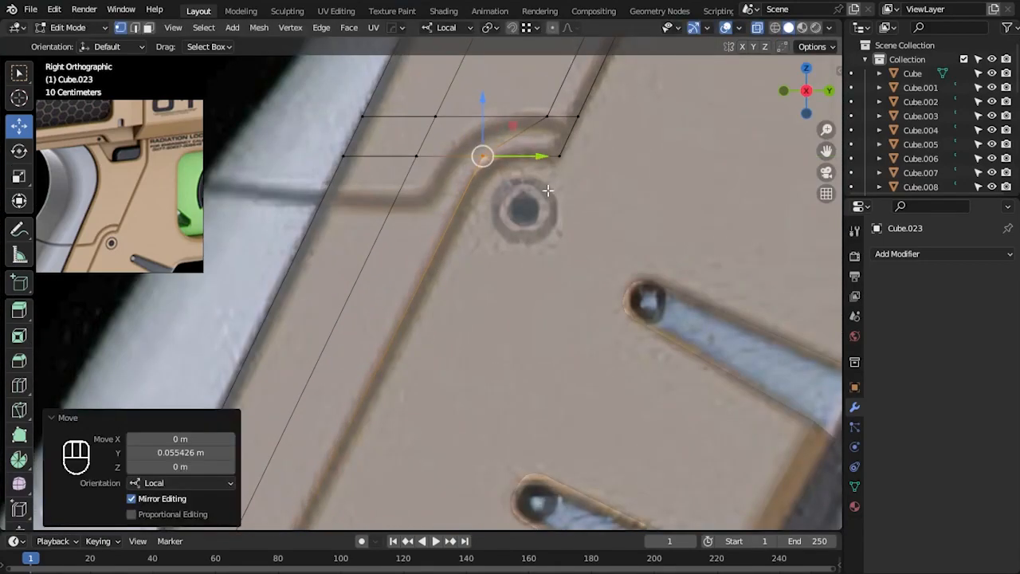
- Move the upper loop's vertex above that corner -0.064294 m along local Y to sit over the curved seam
left_click(583, 231)
middle_click_drag(582, 231, 529, 351, "alt")
left_click_drag(502, 244, 505, 246)
left_click_drag(550, 237, 531, 233)
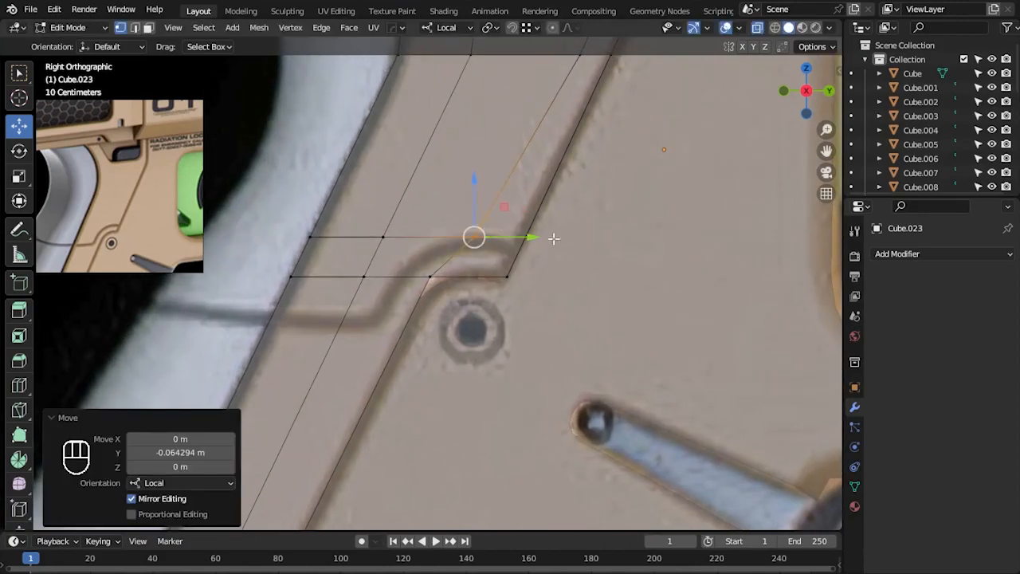
- Fill the openings left by the deleted faces with new faces along the front step and long side
scroll(559, 294, "down", 2)
key("2")
key("ctrl+z")
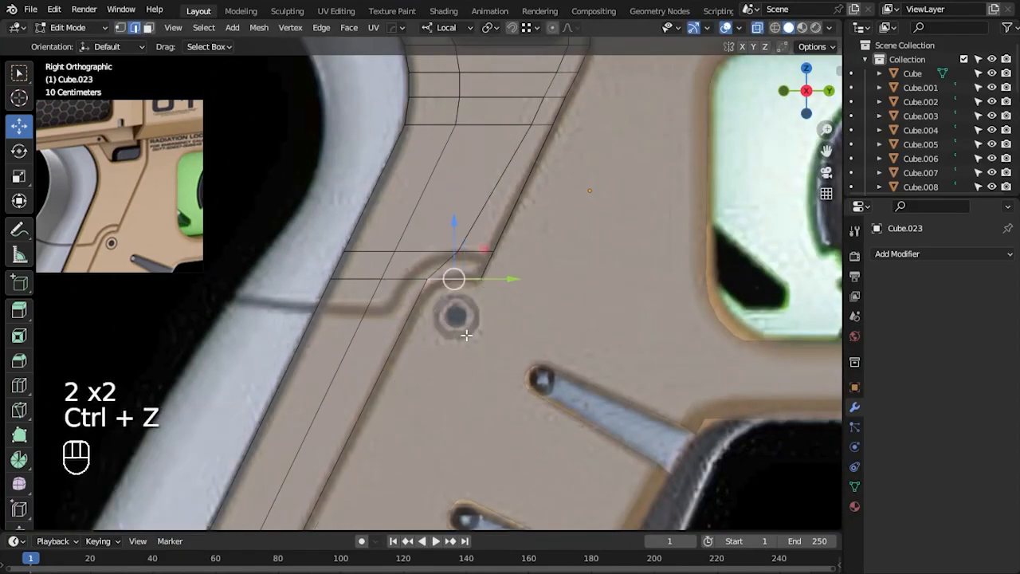
key("f")
key("f")
- Isolate the panel piece in object mode and shade it smooth with auto smooth at 30°
scroll(505, 387, "down", 1)
key("Tab")
scroll(518, 367, "down", 2)
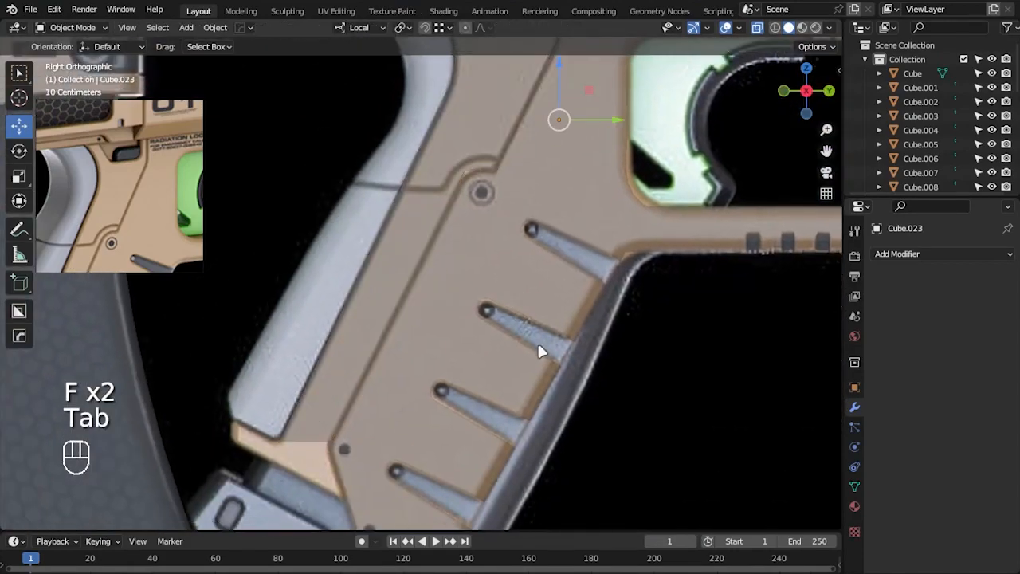
key("alt+h")
key("shift+h")
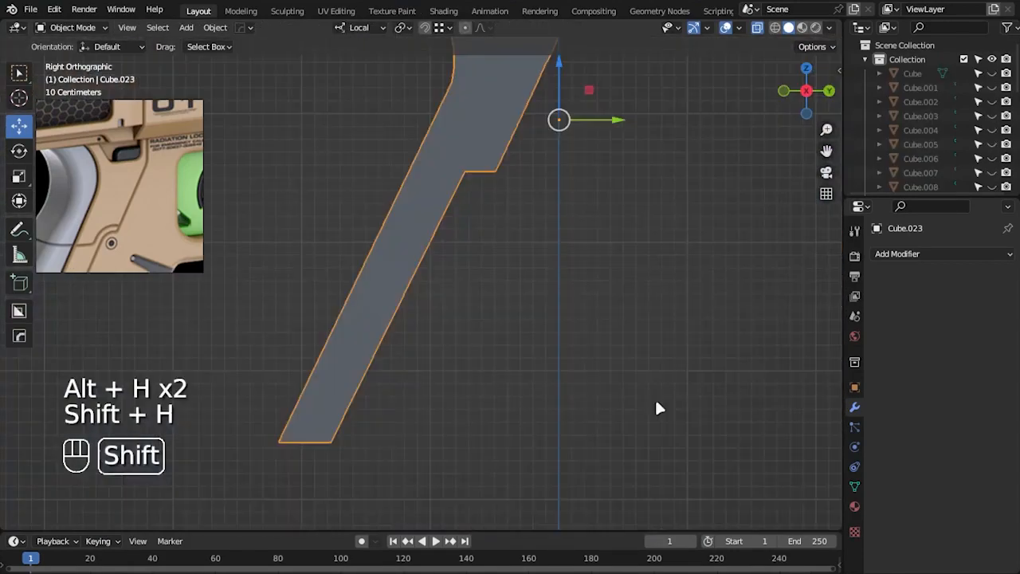
key("alt+z")
middle_click_drag(641, 349, 519, 220)
left_click(519, 214)
right_click(518, 213)
left_click(518, 214)
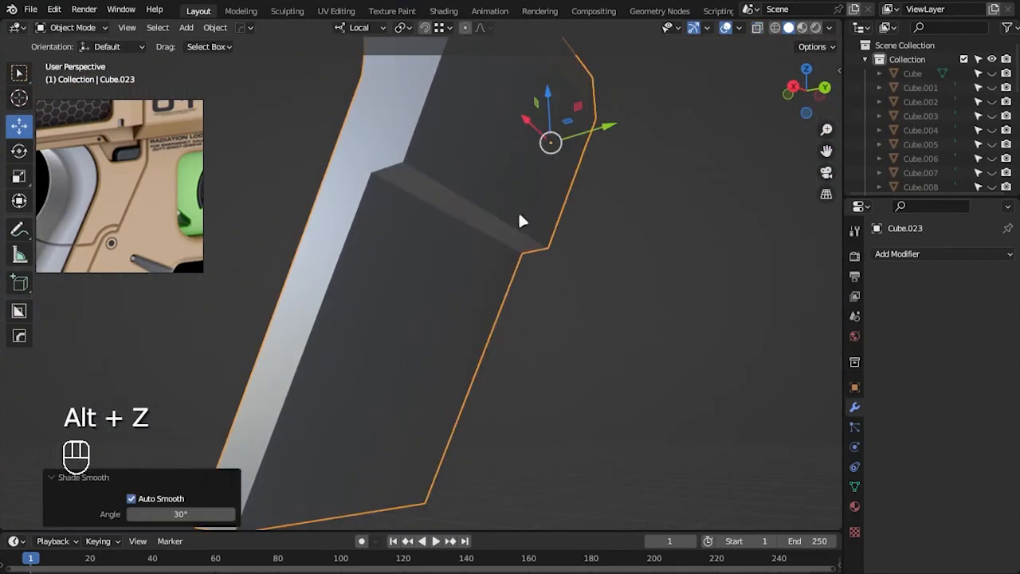
- Unhide the other parts and try to scale the panel piece along X to fit the grip's width
scroll(519, 215, "down", 3)
key("alt+h")
scroll(614, 382, "down", 4)
left_click(623, 405)
middle_click_drag(495, 370, 552, 409)
scroll(526, 348, "up", 3)
left_click(526, 349)
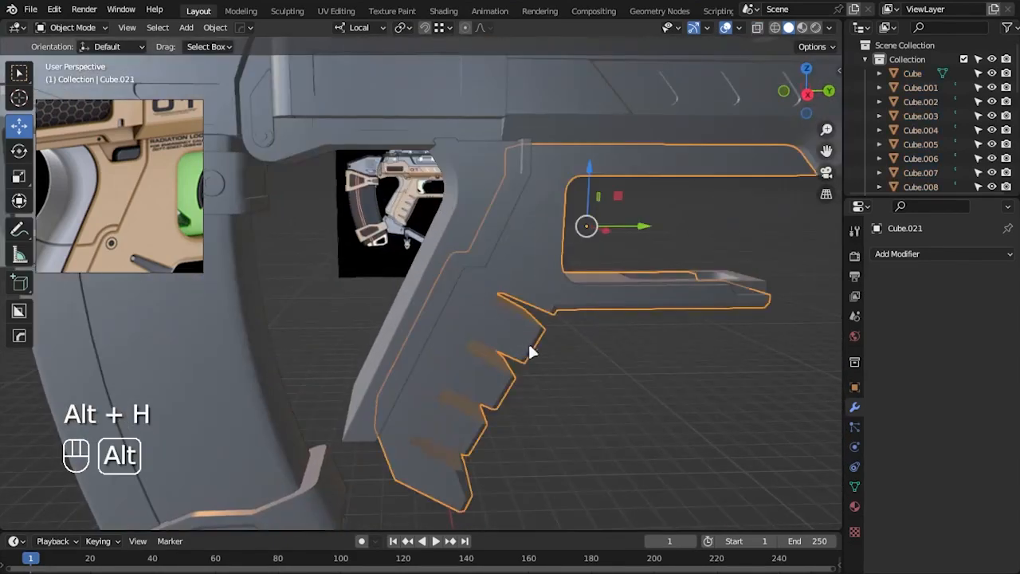
middle_click_drag(526, 348, 720, 398)
key("s")
key("x")
left_click(610, 380)
left_click(705, 429)
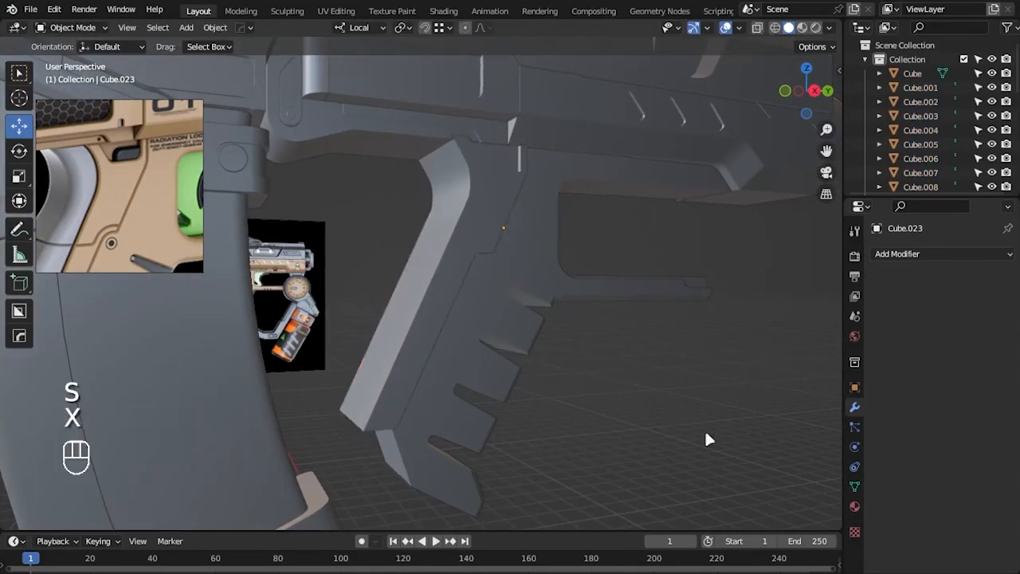
- Try to fine-tune the panel piece's width along local X against the grooved grip part
left_click_drag(704, 429, 548, 384, "alt")
left_click(410, 281)
scroll(435, 296, "up", 3)
left_click_drag(692, 411, 660, 410, "alt")
key("s")
key("x")
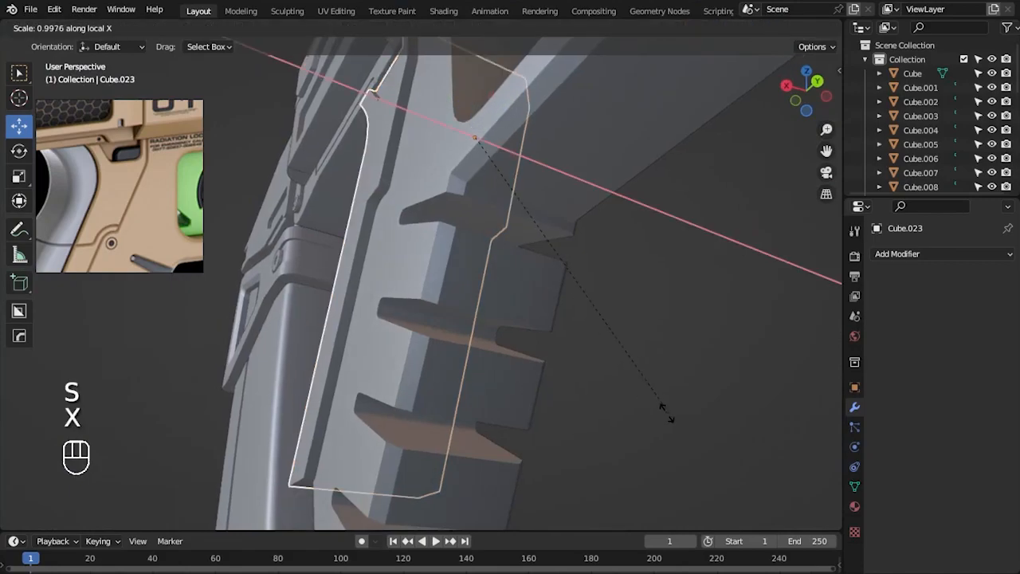
left_click(599, 410)
mouse_move(598, 410)
left_mouse_down("alt")
mouse_move(516, 353)
mouse_move(593, 401)
left_mouse_up("alt")
left_click(467, 222)
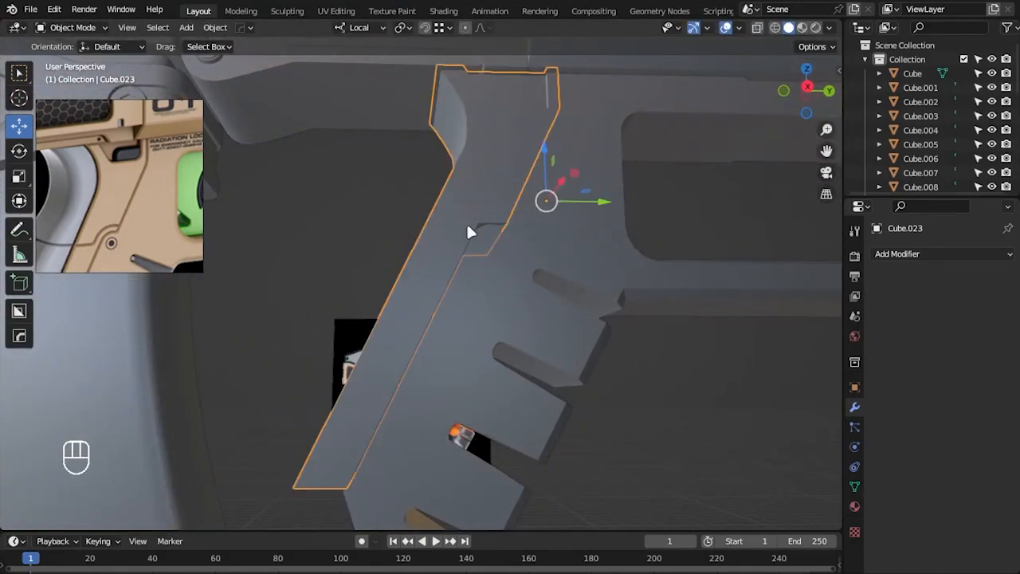
- Return to the right-side see-through view and undo the recent scaling and shading of the panel piece
key("KP_3")
key("alt+z")
key("Tab")
key("2")
scroll(467, 221, "up", 3)
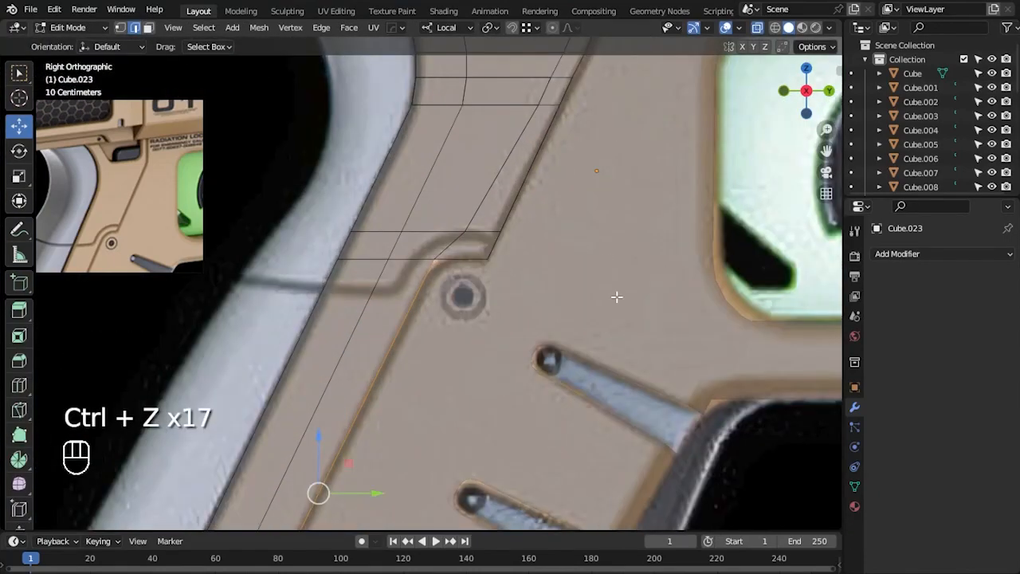
key("Tab")
scroll(616, 298, "down", 5)
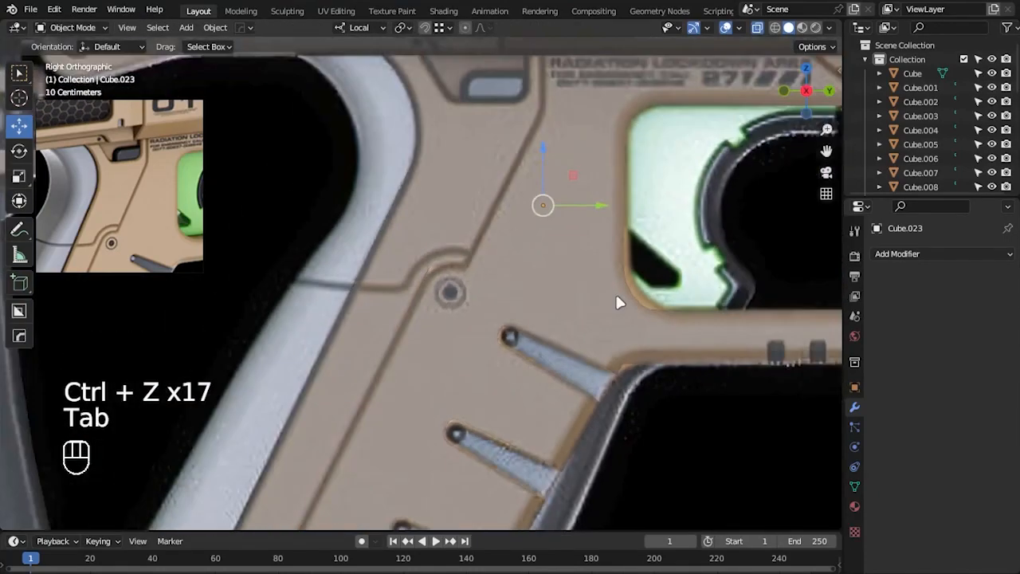
- Slide the upper loop's front-edge vertex down by a factor of 0.269 onto the reference seam
scroll(556, 350, "up", 4)
key("Tab")
scroll(458, 291, "up", 2)
key("1")
left_click(517, 220)
key("shift+v")
left_click(609, 261)
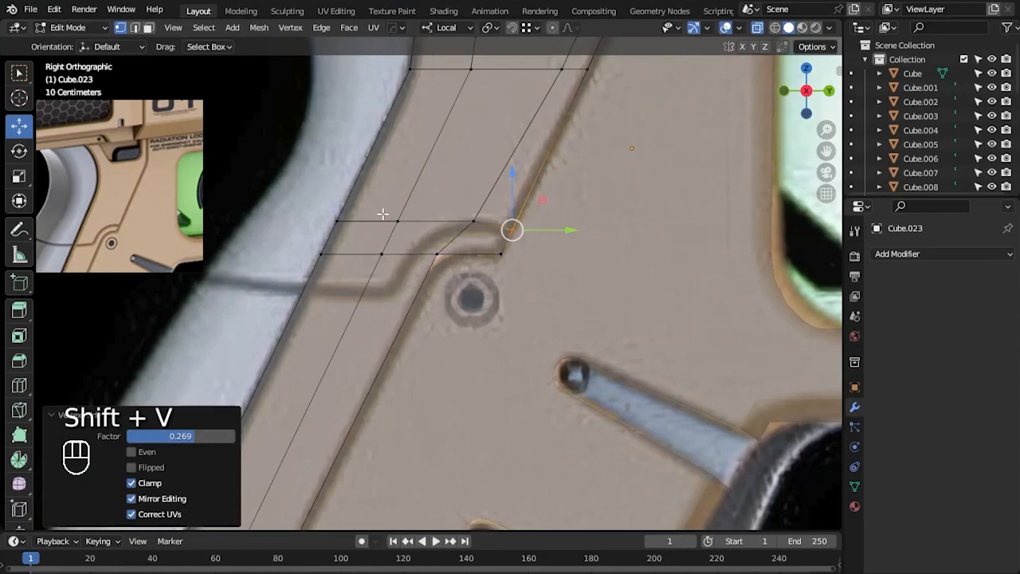
- Slide the lower loop's rear vertices down onto the seam line, shift both middle vertices forward and slide the lower one by 0.033
left_click_drag(316, 244, 412, 298)
key("shift+v")
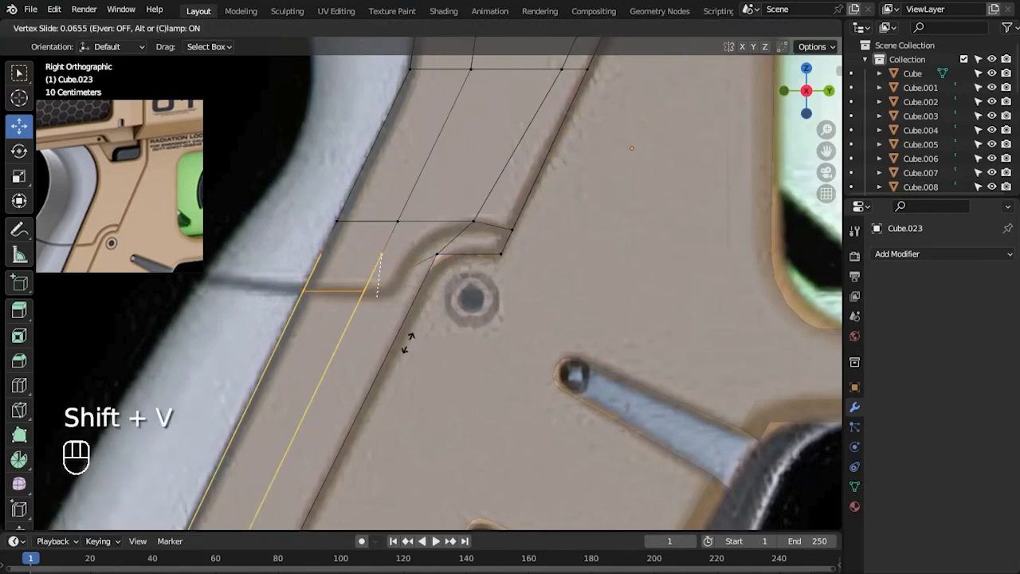
left_click(406, 328)
left_click(423, 303, "shift")
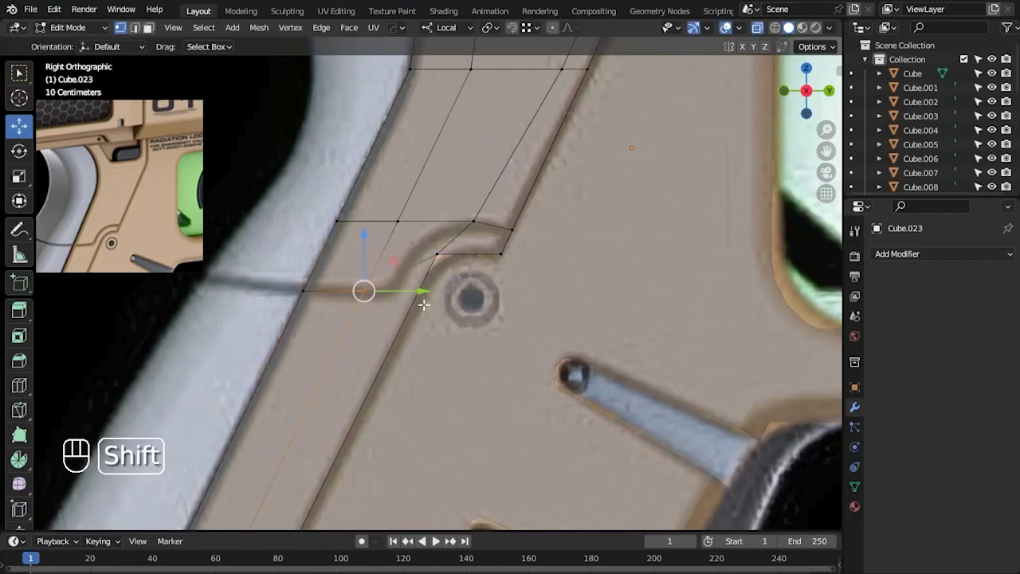
key("shift+v")
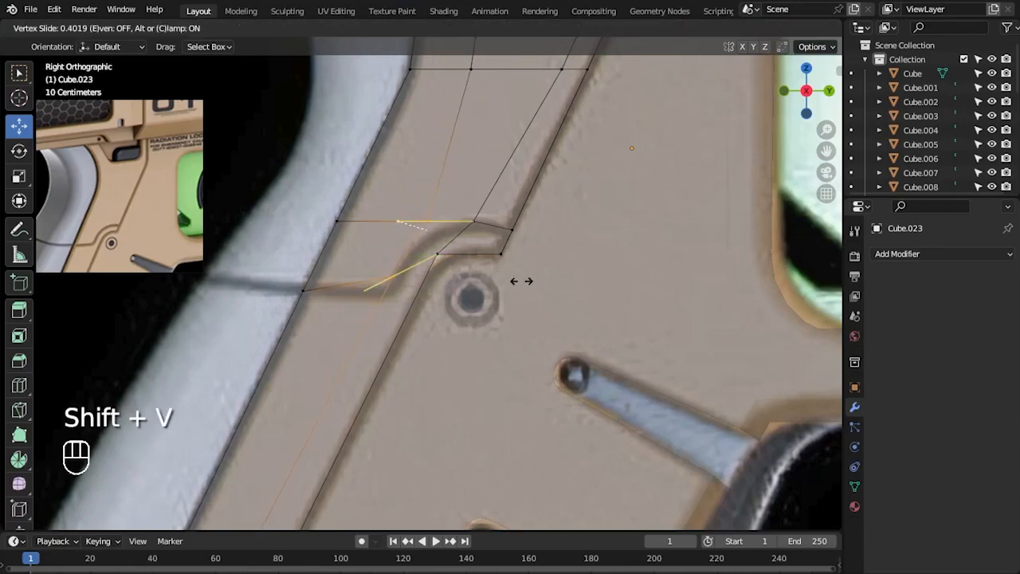
left_click(521, 281)
left_click(394, 277, "shift")
key("shift+v")
left_click(453, 343)
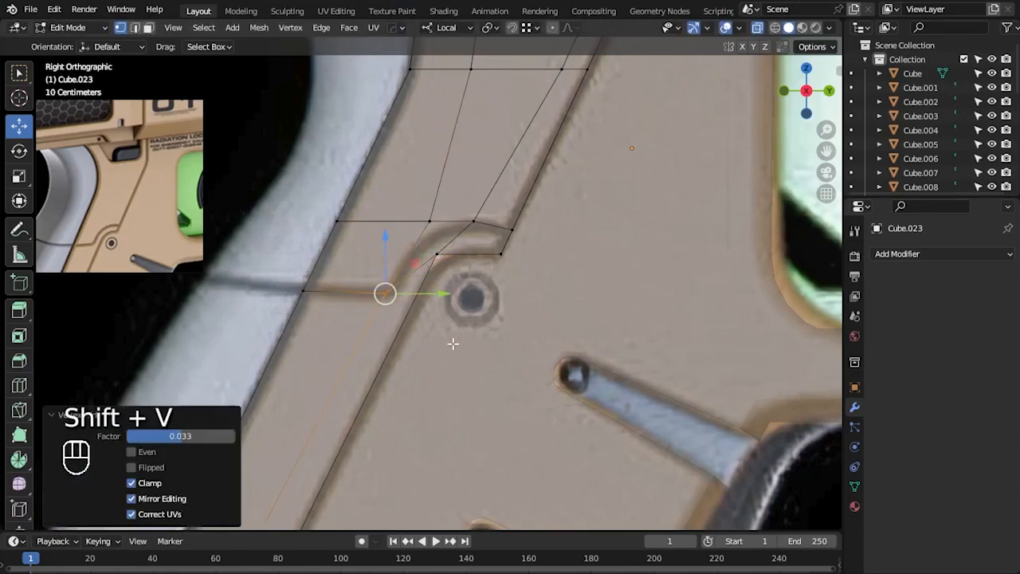
- Slide the upper loop's middle vertex by a factor of 0.148 to the seam bend and lower the loop's rear vertex slightly
left_click(431, 216)
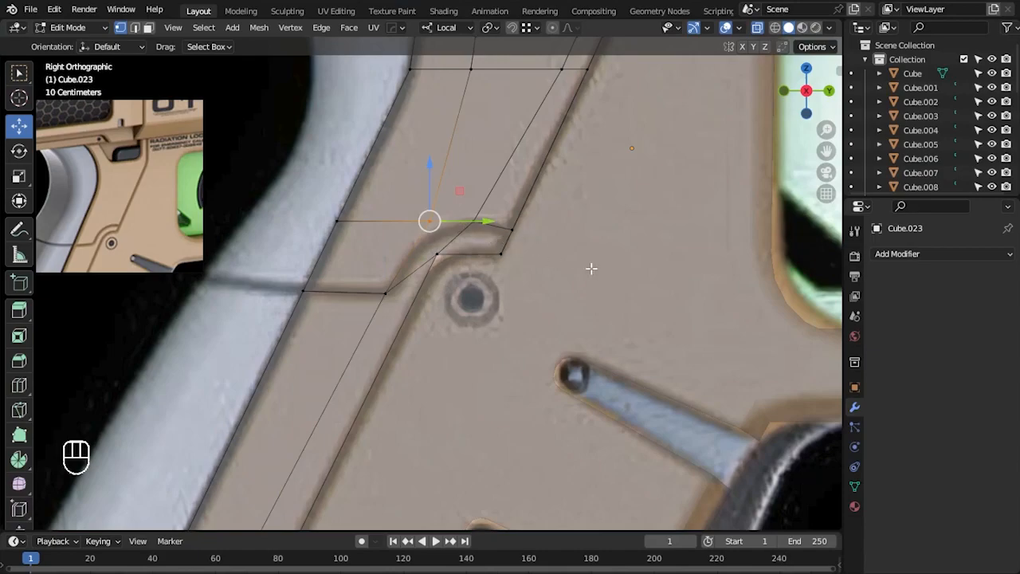
key("shift+v")
left_click(518, 251)
scroll(485, 275, "down", 3)
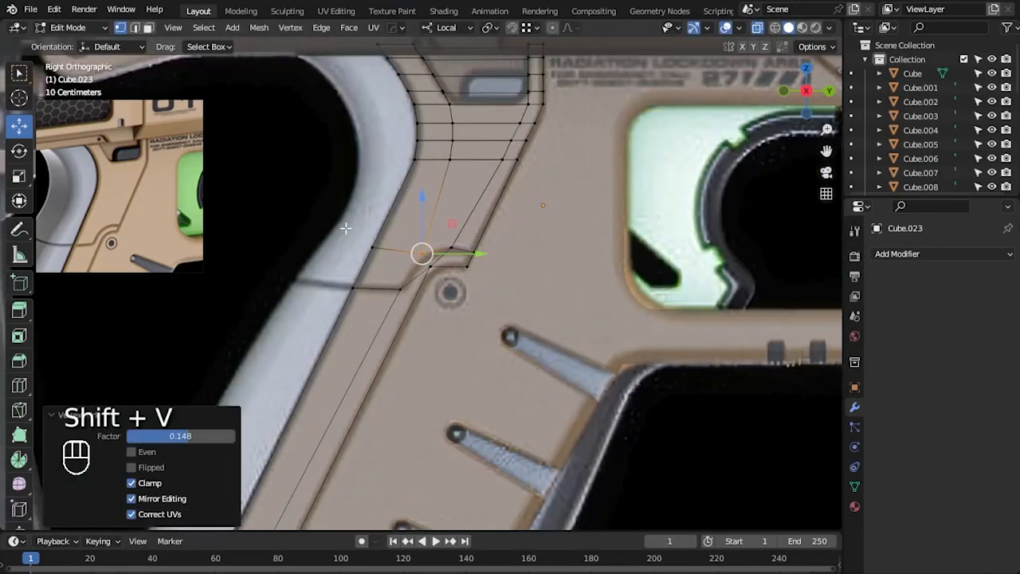
key("shift+v")
left_click(483, 282)
- Select the edge path tracing the curved seam and bevel it into a narrow single-segment strip
scroll(392, 295, "up", 2)
key("2")
left_click(393, 265, "alt+shift")
key("ctrl+z")
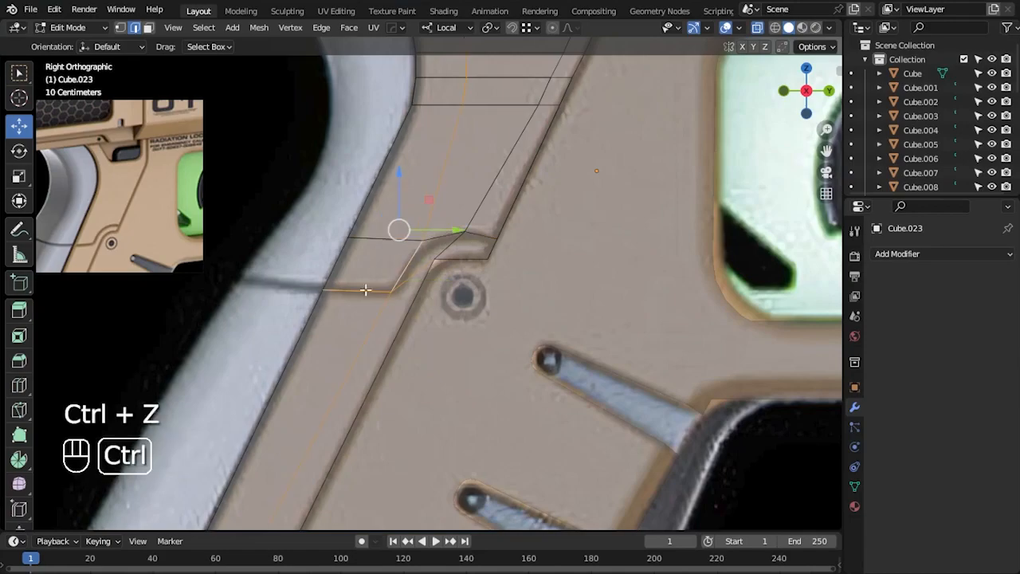
key("ctrl+z")
scroll(419, 337, "up", 4)
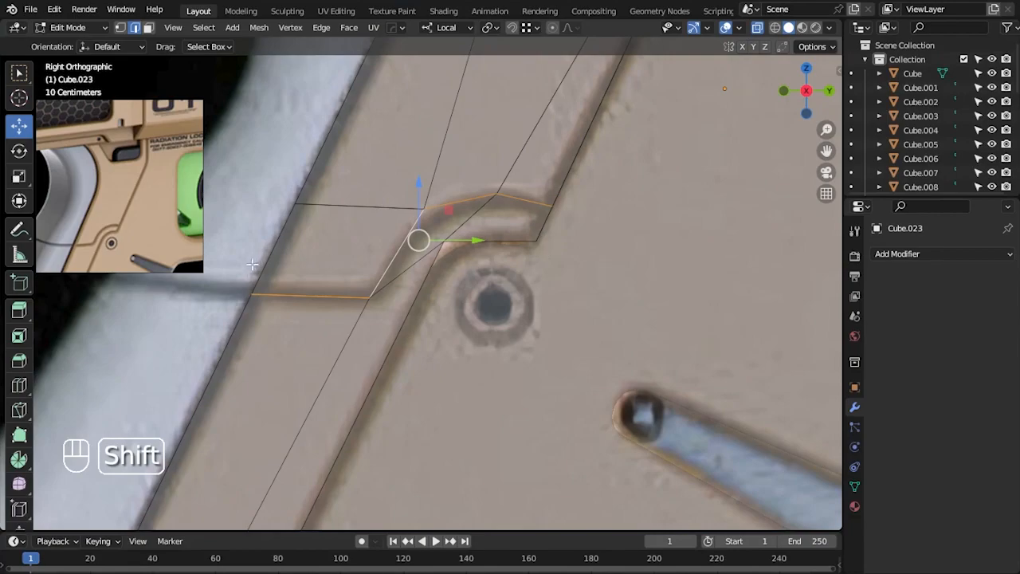
key("ctrl+z")
key("ctrl+b")
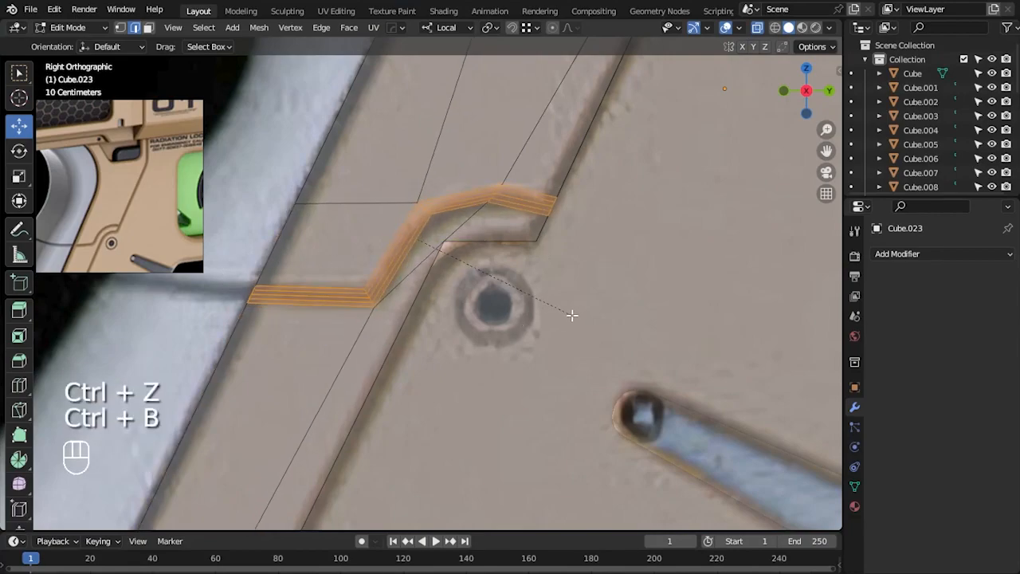
left_click(587, 264)
- Adjust the strip's vertices along its upper bend, moving the lower bend-side vertex 0.003695 m in Y and -0.012933 m in Z
key("1")
left_click(508, 224)
left_click_drag(492, 209, 496, 213)
left_click_drag(425, 220, 435, 209)
left_click_drag(438, 217, 439, 223)
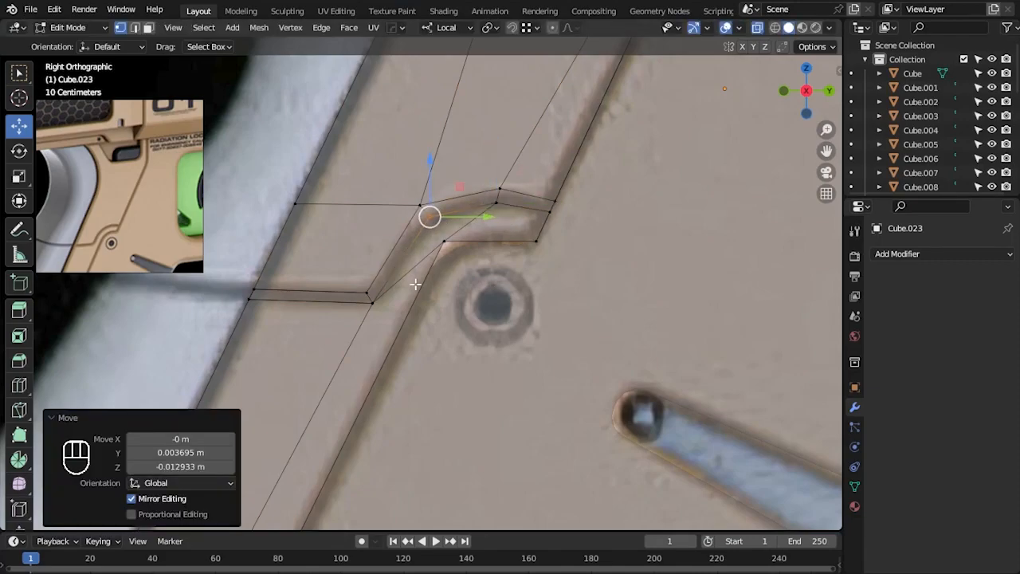
- Slide the strip's upper vertex at the front end, and slide its upper rear vertices by a factor of 0.037
left_click(562, 198)
left_click_drag(546, 195, 545, 194)
key("shift+v")
left_click(640, 216)
left_click(369, 294)
key("shift+v")
left_click(546, 329)
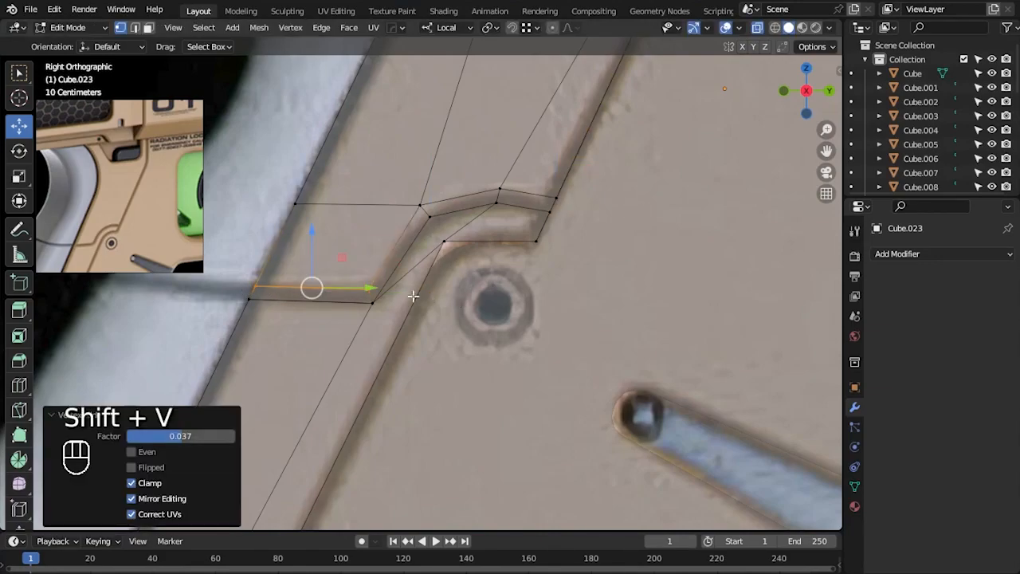
- Nudge the upper vertex at the strip's lower bend to even out the strip's width
left_click(492, 361)
left_click_drag(357, 282, 377, 296)
left_click_drag(405, 290, 401, 290)
- Select the strip's face loop and shrink it inward by about 0.018 m to form a recessed groove
key("3")
left_click(419, 235, "alt+shift")
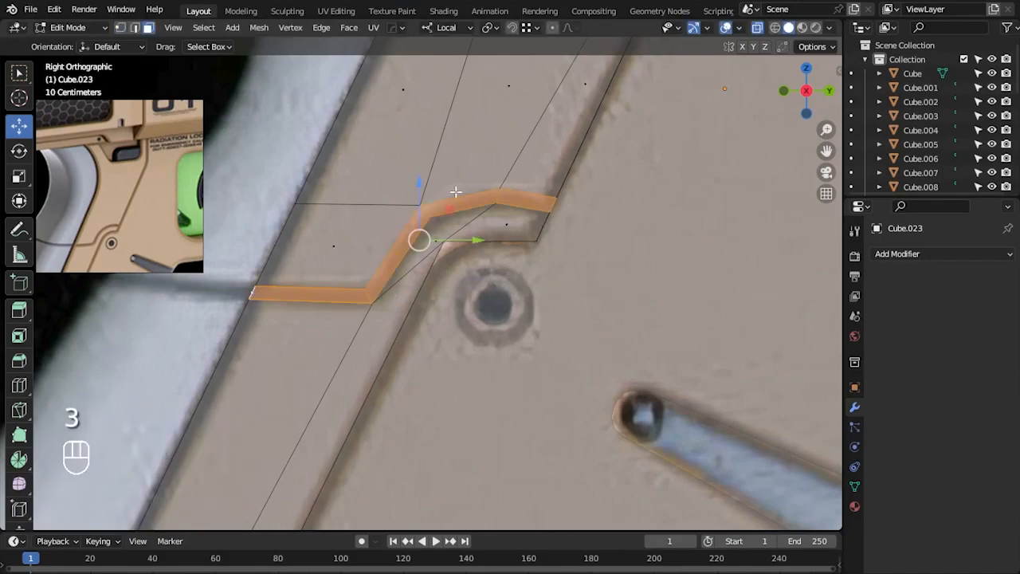
key("alt+s")
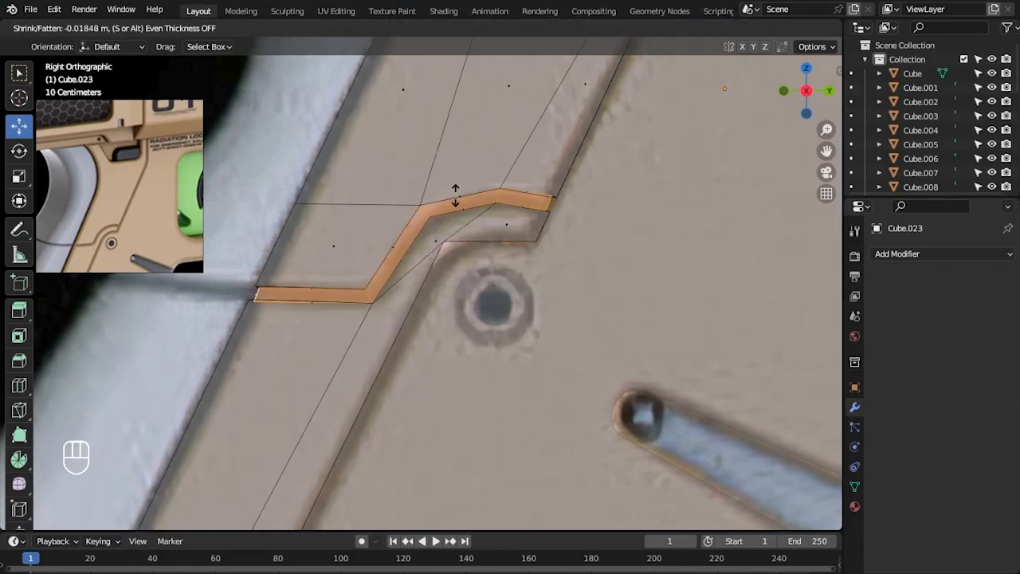
left_click(454, 194)
- Move the groove's inner vertices at the rear end about 0.004 m in Y and 0.005 m in Z
middle_click_drag(287, 310, 375, 323, "shift")
scroll(376, 324, "up", 3)
key("1")
left_click_drag(359, 348, 317, 278)
left_click_drag(341, 340, 310, 301, "shift")
left_click_drag(331, 299, 333, 295)
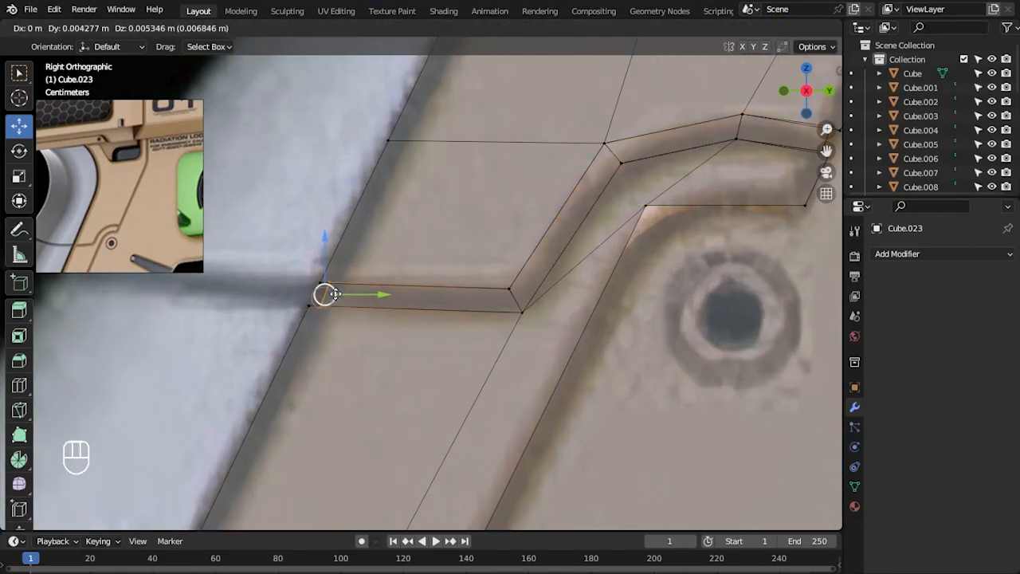
- Move the groove's inner vertices at the front end -0.001782 m in Y and -0.003564 m in Z
middle_click(683, 193, "alt")
scroll(635, 207, "up", 1)
left_click_drag(566, 167, 581, 223)
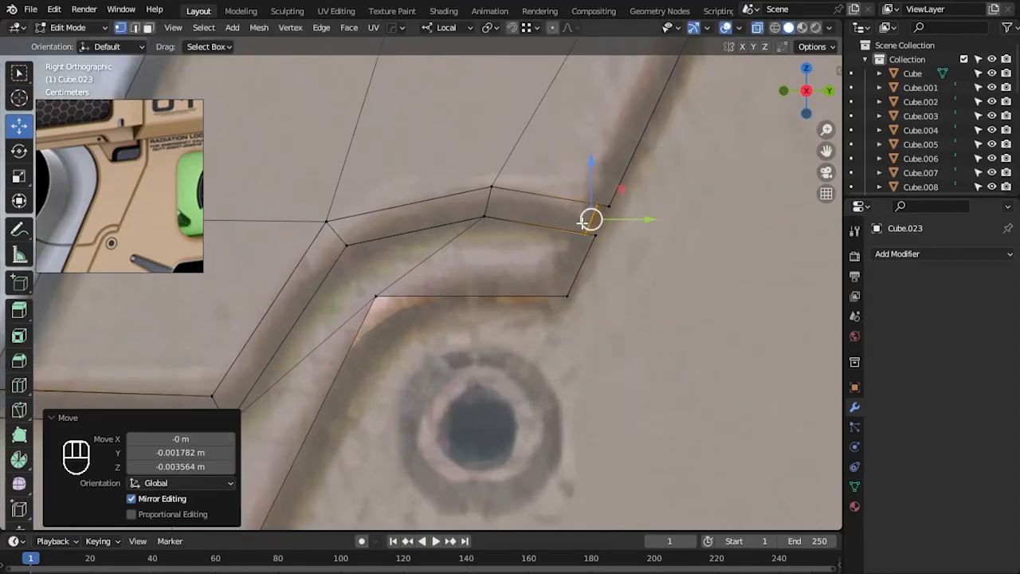
- Examine the recessed seam groove on the shaded panel piece in object mode
scroll(592, 316, "down", 3)
key("alt+z")
key("Tab")
scroll(616, 434, "down", 4)
left_click_drag(475, 300, 383, 236, "alt")
key("alt+z")
key("alt+z")
- Try to bevel the groove's upper bend edges over the reference, then undo the attempt
key("KP_3")
key("Tab")
key("alt+z")
key("2")
scroll(385, 241, "up", 4)
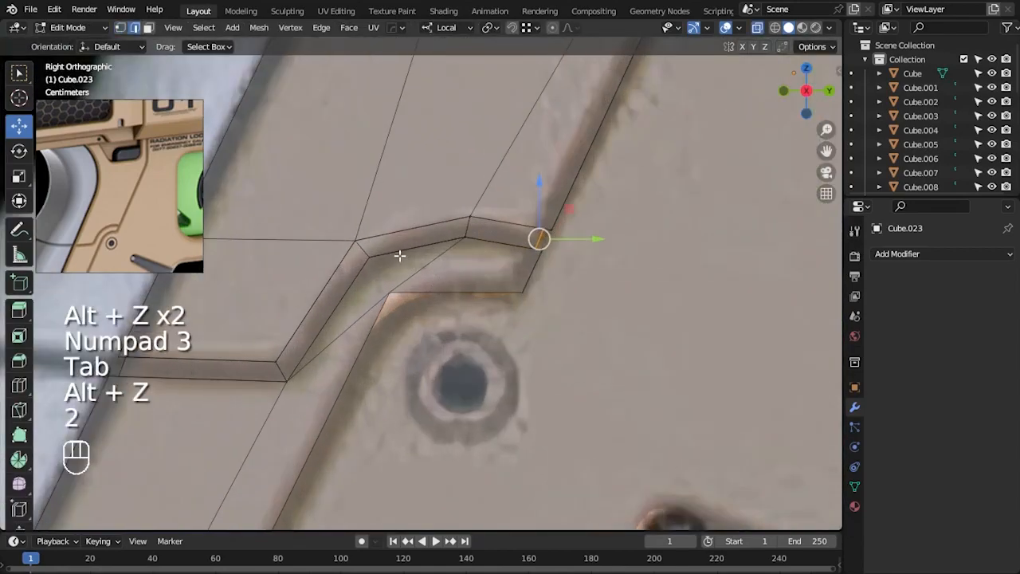
scroll(353, 246, "down", 4)
scroll(342, 269, "up", 4)
left_click(373, 247, "shift")
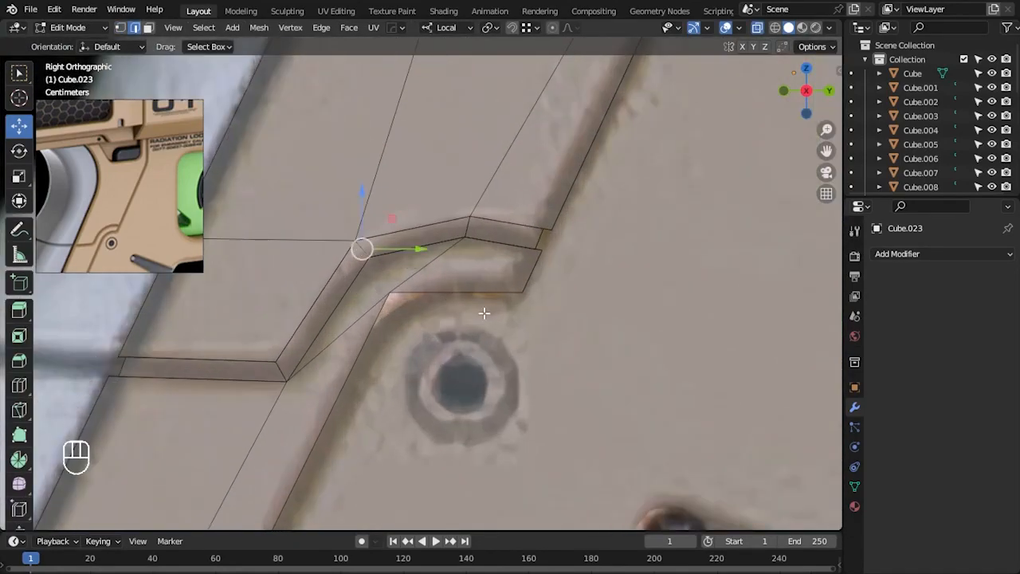
key("ctrl+b")
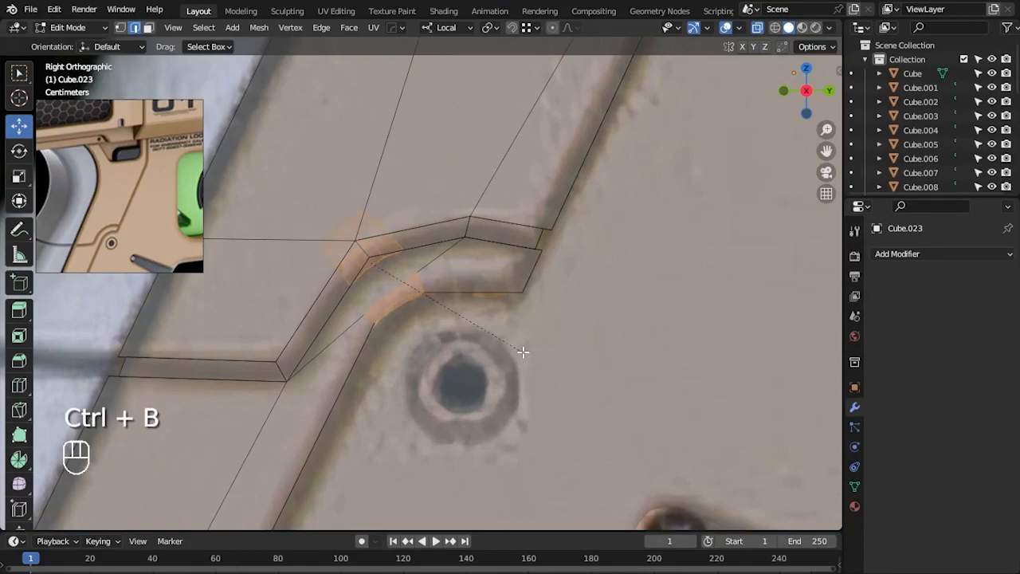
key("ctrl+z")
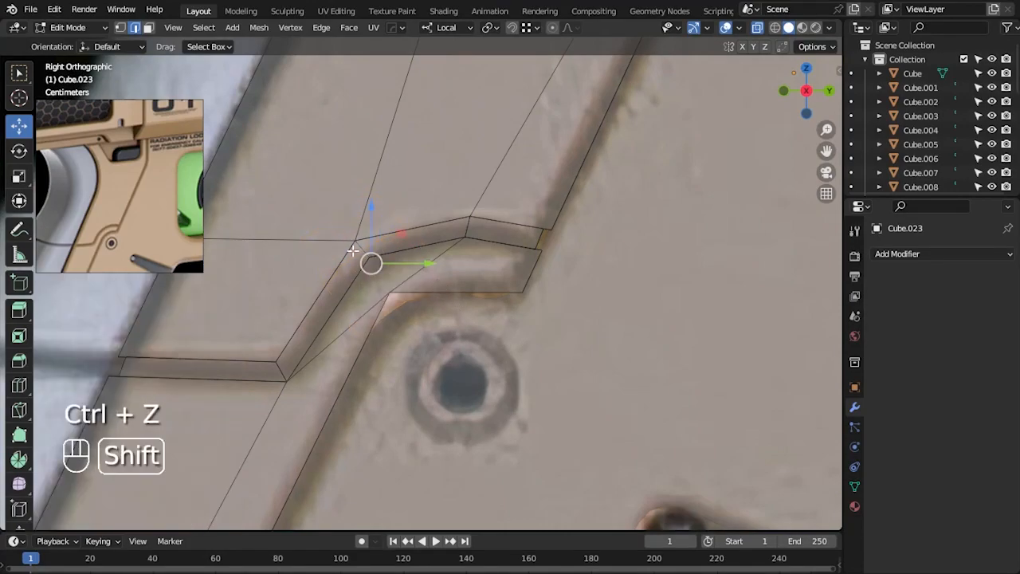
left_click(548, 328)
key("ctrl+z")
key("ctrl+z")
- Select the groove's upper bend edges and bevel them together with the adjoining panel corner, 0.0981 m wide with 5 segments
key("alt+z")
scroll(471, 300, "up", 5)
middle_click_drag(448, 297, 469, 300)
left_click(410, 198, "alt+shift")
scroll(478, 267, "down", 4)
left_click_drag(486, 271, 718, 278, "alt")
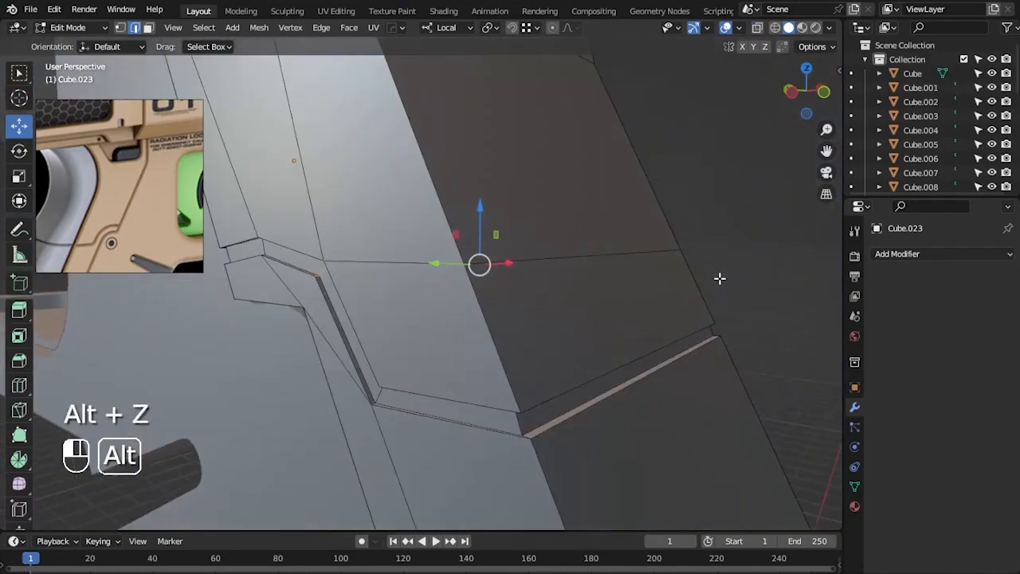
key("KP_3")
key("alt+z")
key("ctrl+b")
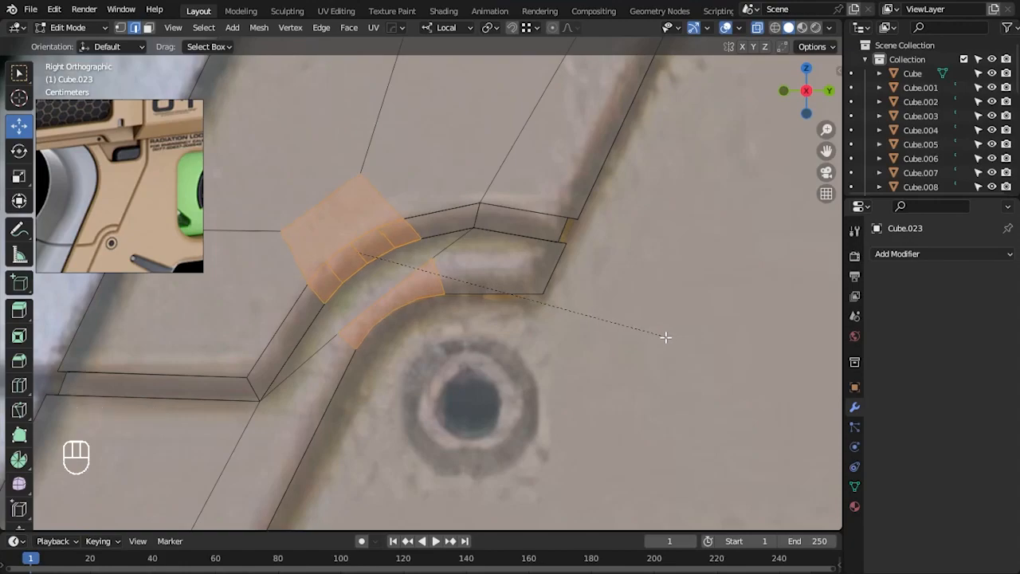
left_click(665, 337)
scroll(486, 326, "down", 5)
key("alt+z")
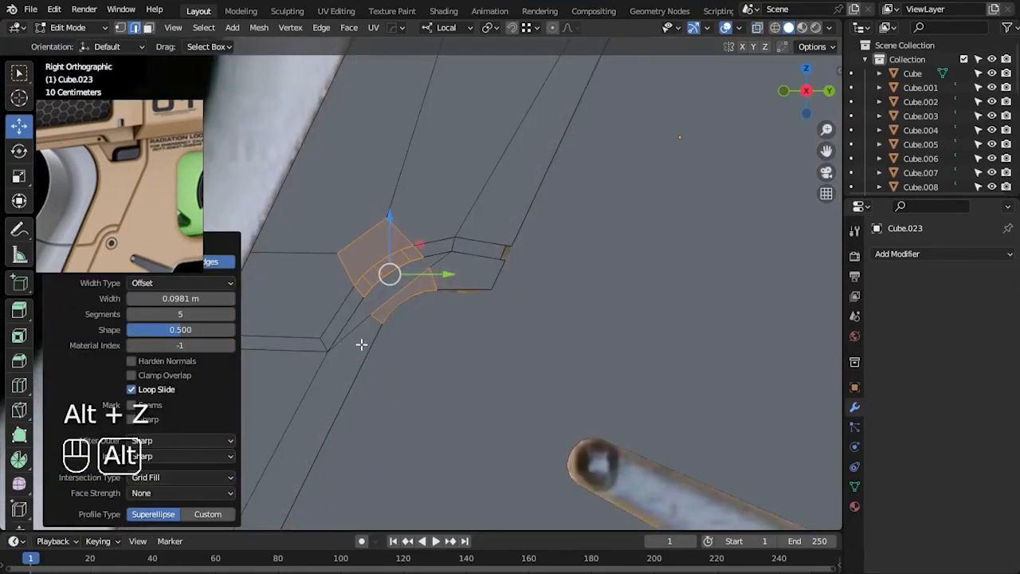
key("alt+z")
- Bevel the edges at the groove's lower bend into a small rounded corner following the reference
key("Tab")
scroll(351, 303, "up", 3)
key("Tab")
left_click_drag(630, 278, 668, 216, "alt+shift")
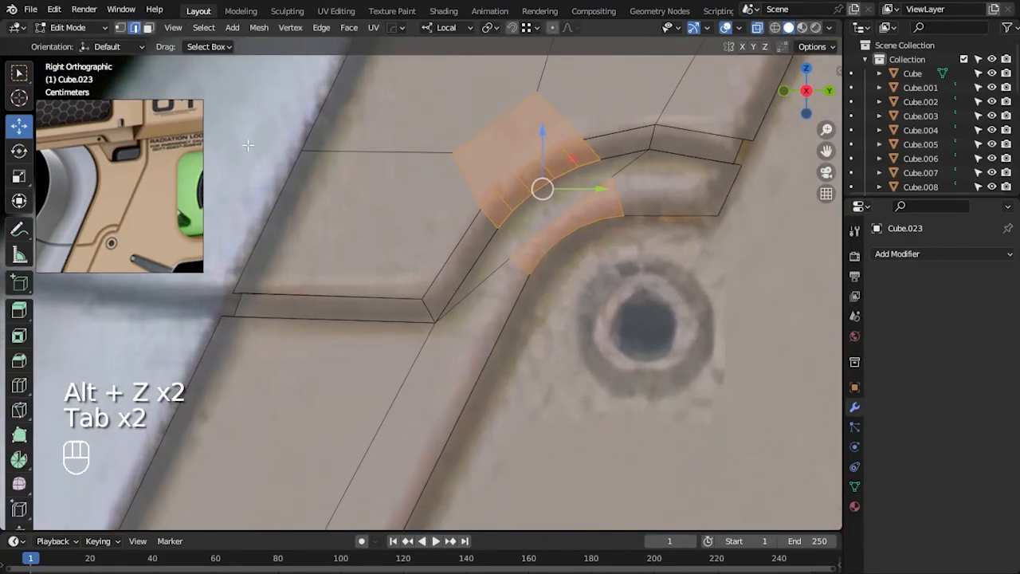
left_click(251, 149)
key("alt+z")
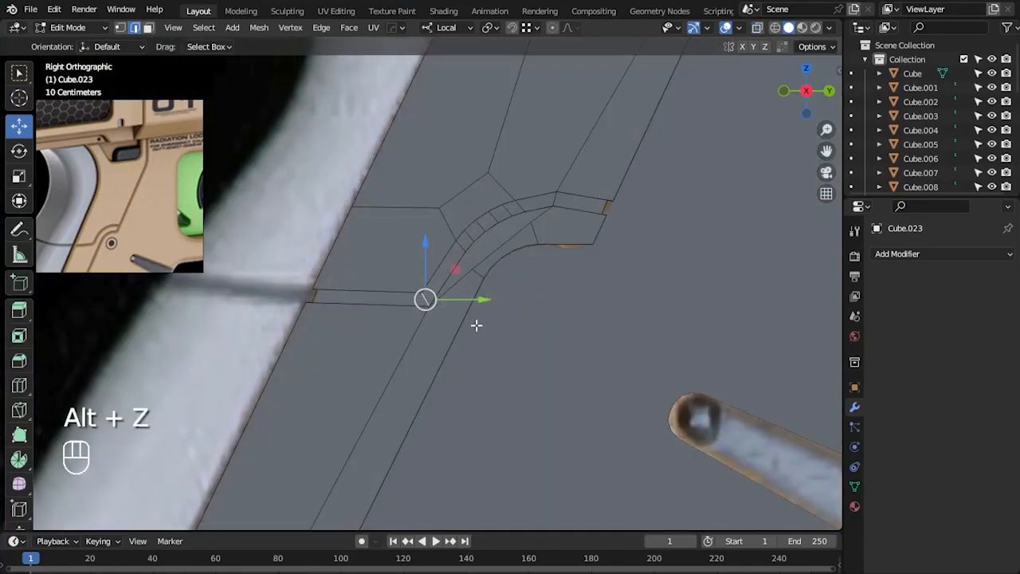
key("KP_3")
key("alt+z")
key("ctrl+b")
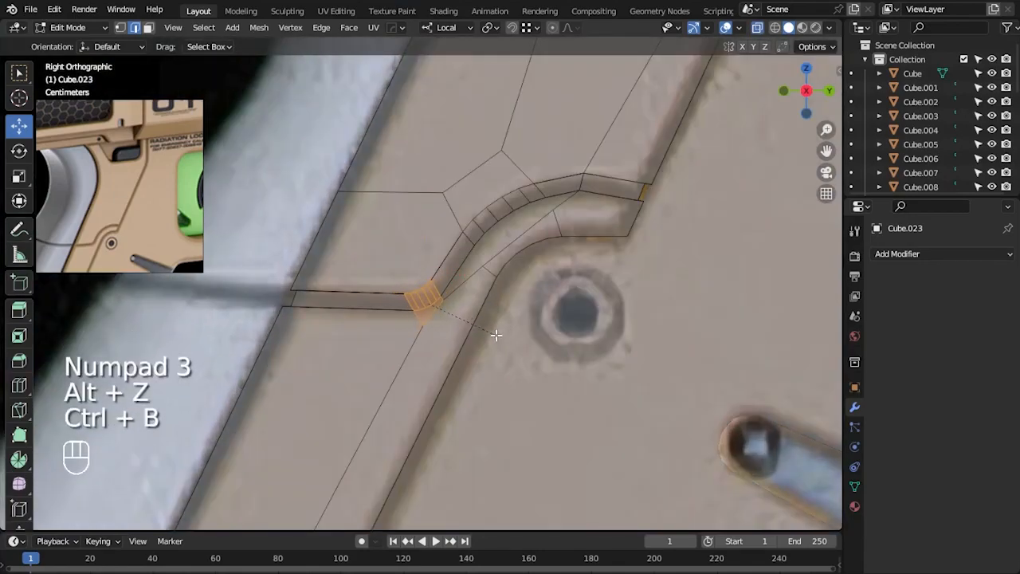
left_click(495, 336)
- Move the vertices just outside the rounded lower bend 0.008019 m in Y and -0.024947 m in Z
scroll(491, 341, "up", 3)
key("1")
left_click_drag(487, 342, 448, 301)
left_click_drag(457, 308, 465, 334)
scroll(457, 305, "down", 5)
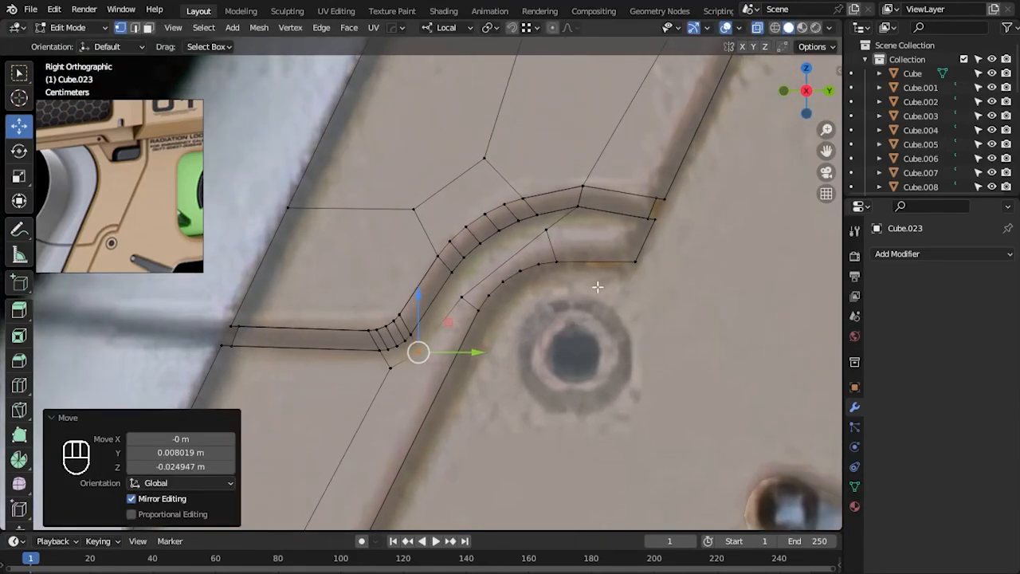
- Examine the rounded groove bends and surrounding topology on the shaded panel
key("alt+z")
key("Tab")
key("Tab")
middle_click_drag(311, 141, 346, 170)
scroll(478, 327, "up", 5)
left_click_drag(594, 279, 587, 279, "alt")
left_click(507, 314)
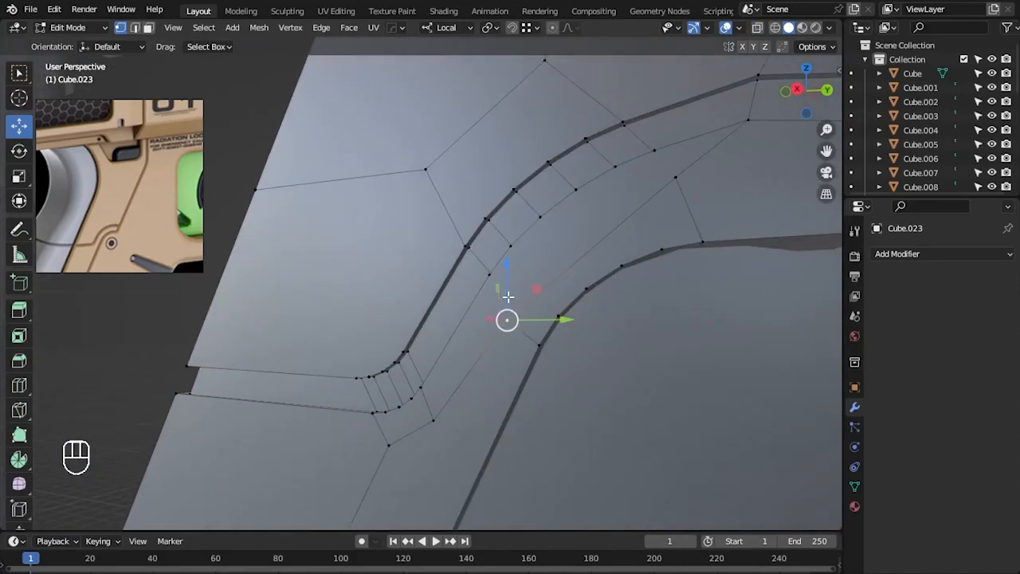
middle_click_drag(564, 320, 347, 184)
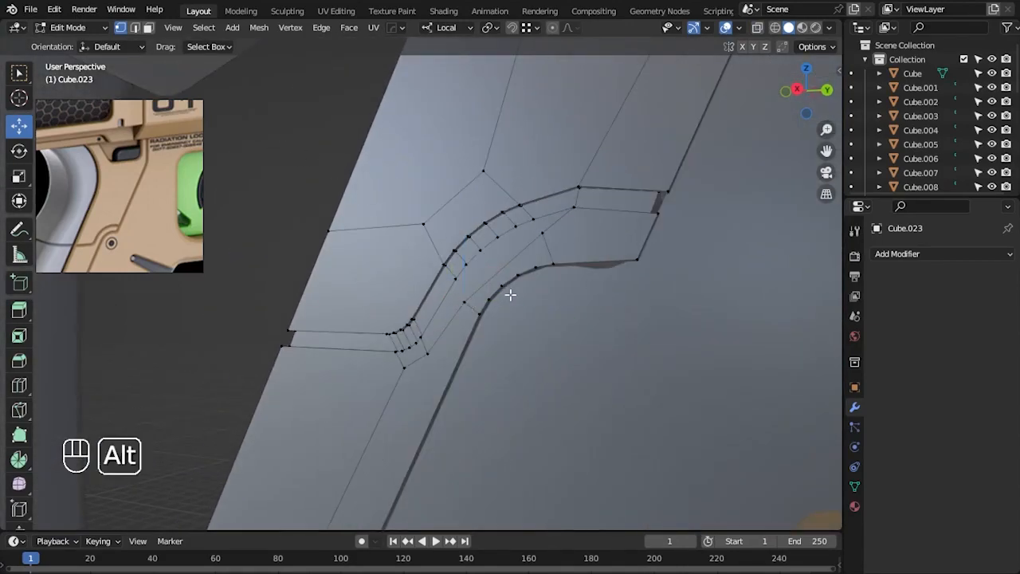
middle_click_drag(509, 294, 380, 301, "alt")
- Move the panel's front corner below the groove slightly downward and bevel it 0.0615 m with 5 segments
key("KP_3")
key("alt+z")
scroll(513, 315, "up", 2)
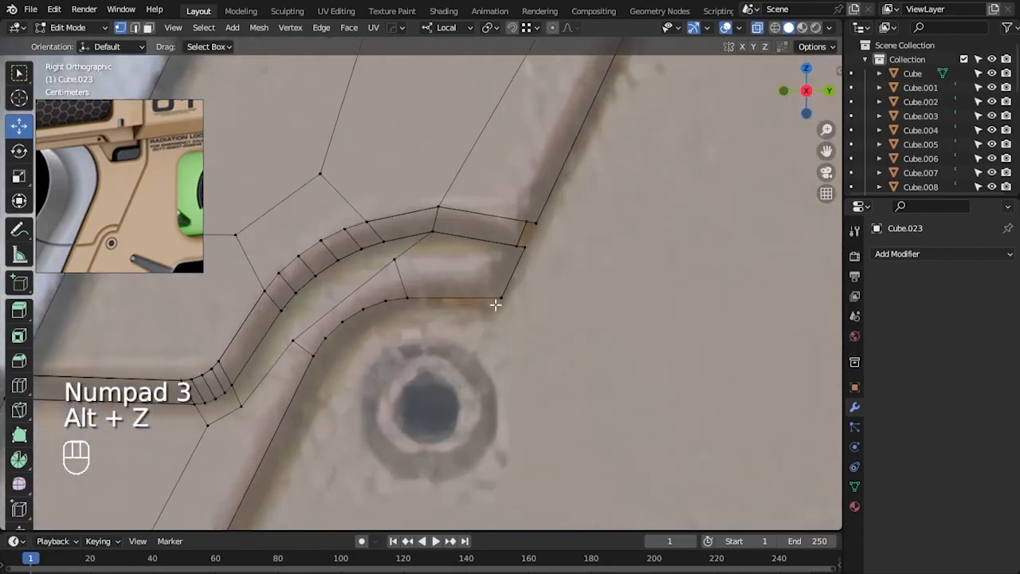
left_click_drag(501, 298, 492, 307)
key("2")
key("ctrl+b")
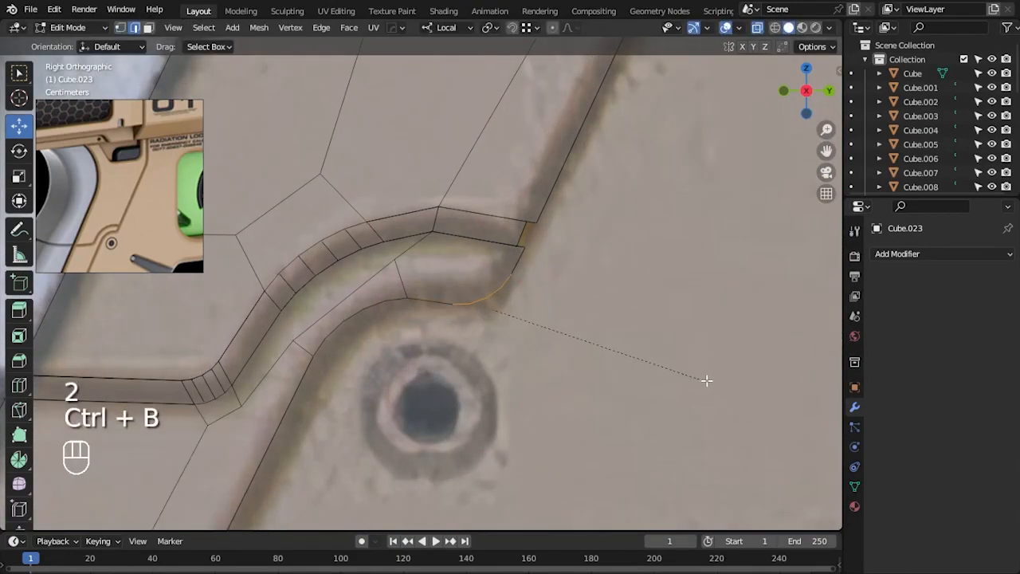
left_click(706, 380)
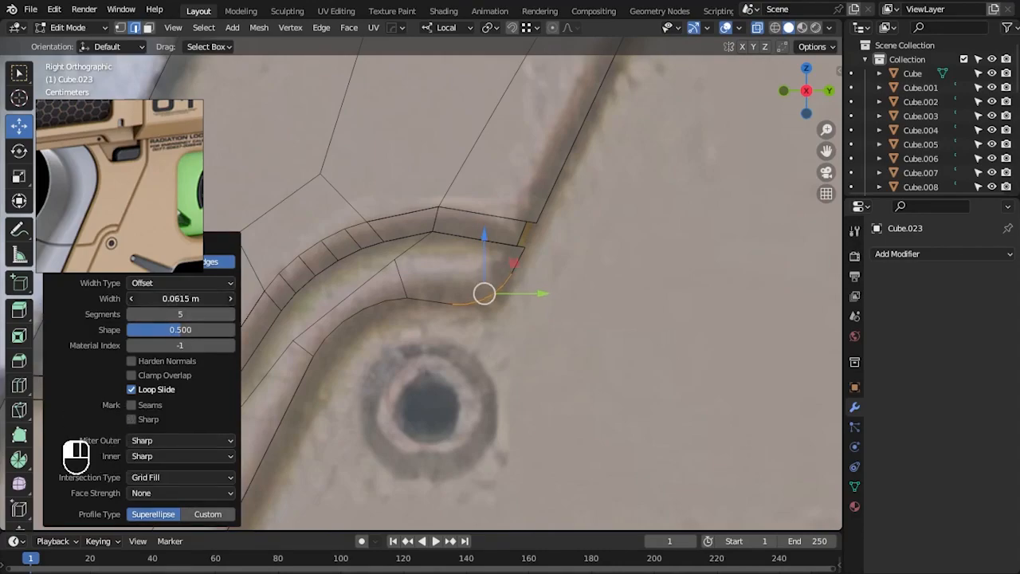
- Examine the rounded groove and front corner on the shaded grip in object mode
scroll(553, 310, "down", 7)
key("Tab")
key("alt+z")
left_click_drag(430, 246, 405, 251, "alt")
scroll(642, 461, "down", 4)
left_click_drag(643, 464, 606, 412, "alt")
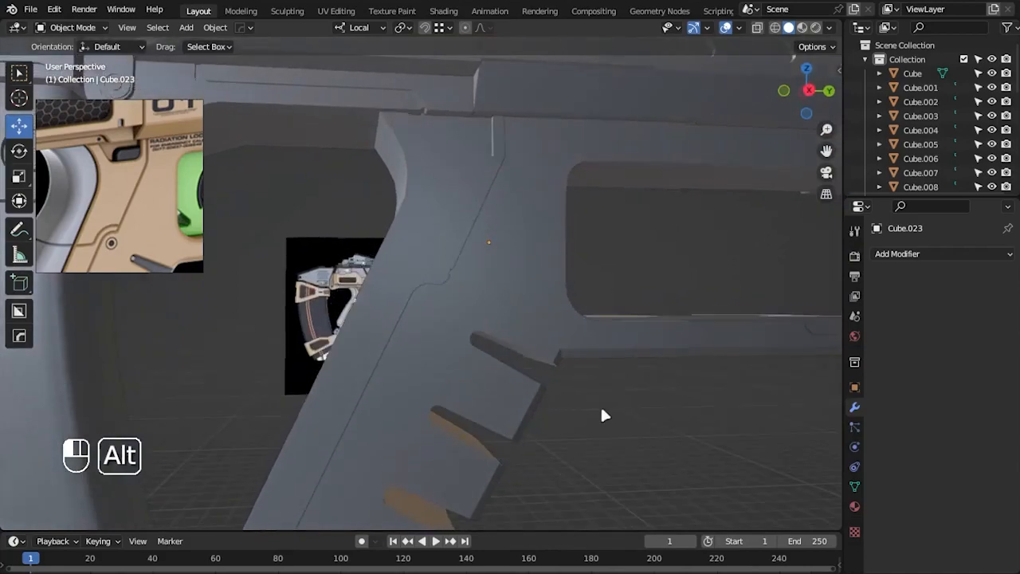
scroll(415, 260, "up", 4)
left_click(404, 257)
- Reposition the vertex on the groove's upper edge near its crest, ending with a -0.003564 m move in Y
key("KP_3")
key("alt+z")
key("Tab")
scroll(634, 322, "up", 2)
scroll(633, 322, "down", 2)
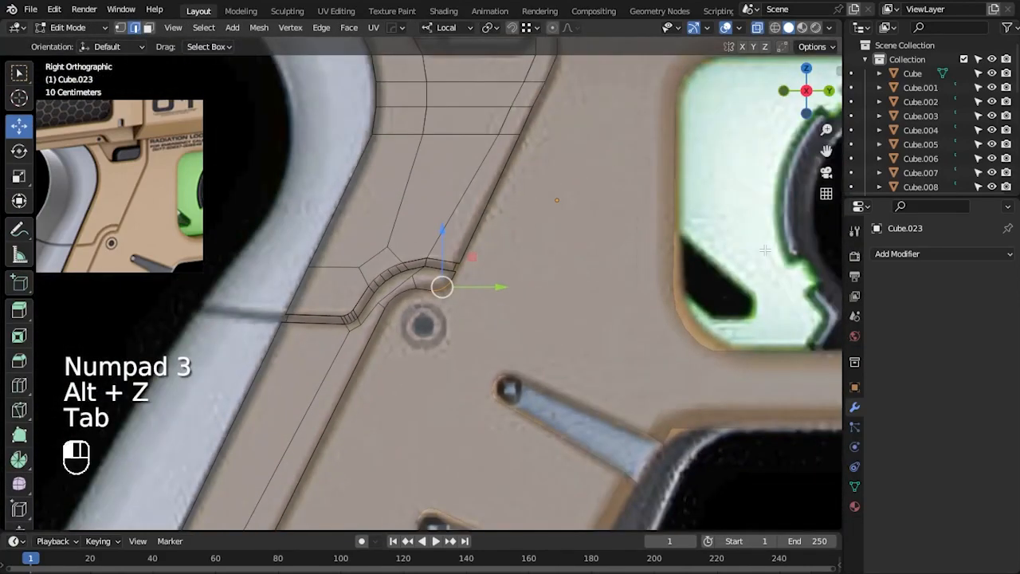
scroll(479, 235, "up", 4)
left_click_drag(362, 216, 363, 208)
left_click(442, 195)
left_click_drag(442, 195, 437, 203)
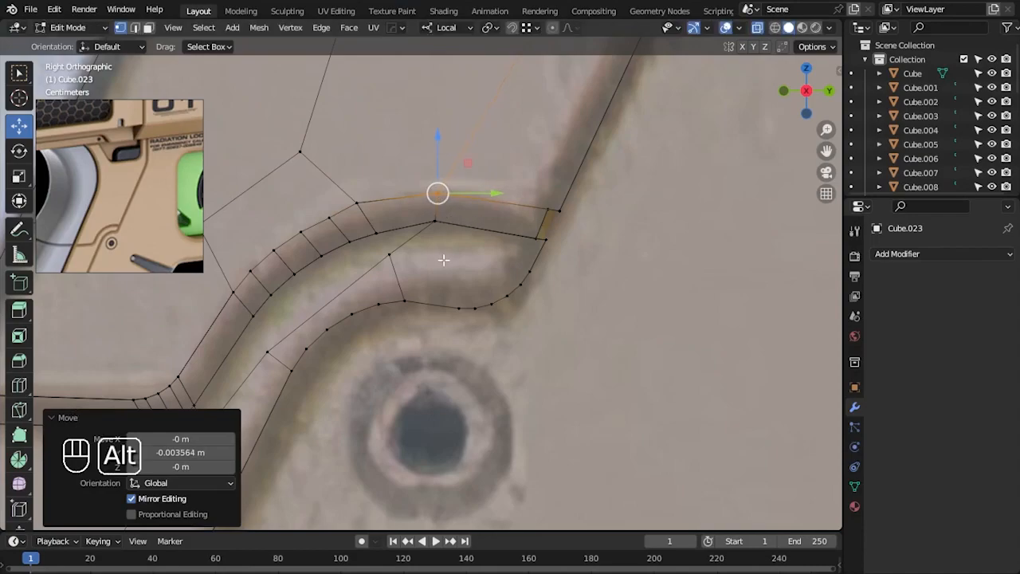
- Adjust the remaining vertices around the groove's crest so its edges follow the reference seam as a smooth curve
middle_click_drag(442, 260, 512, 272, "alt")
left_click(383, 221)
left_click_drag(399, 230, 398, 229)
scroll(518, 153, "up", 2)
left_click(474, 216)
mouse_move(474, 216)
left_mouse_down()
mouse_move(439, 230)
mouse_move(481, 217)
left_mouse_up()
left_click(435, 235)
left_click(479, 217)
left_click(592, 203)
left_click_drag(593, 209, 589, 204)
scroll(637, 251, "down", 2)
key("2")
- Check the smoothed groove on the shaded panel in object mode and save the file
key("alt+z")
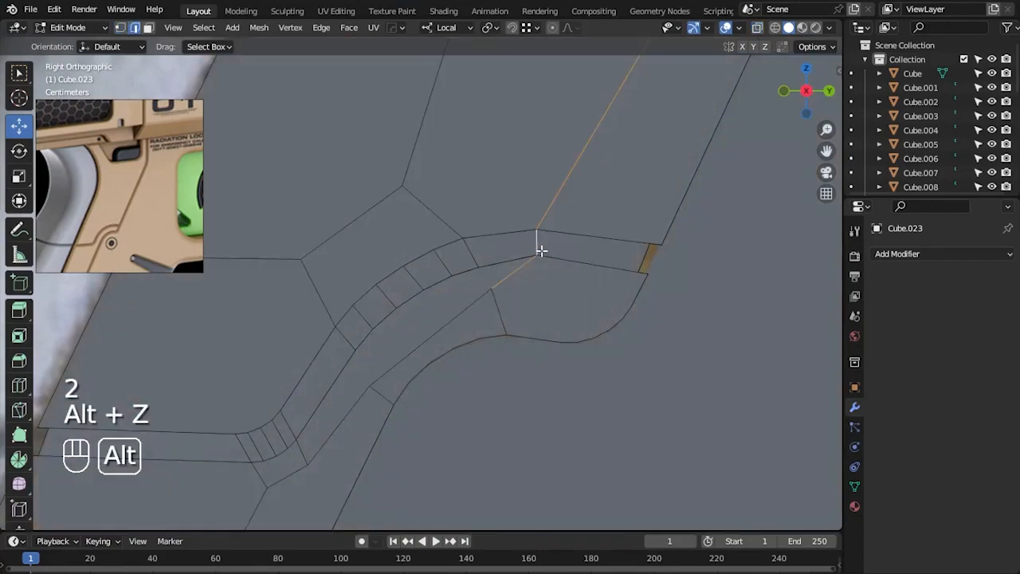
scroll(548, 253, "down", 2)
middle_click_drag(510, 273, 519, 353)
key("Tab")
key("ctrl+s")
- Flatten the panel's bottom end by scaling it to 0 in Z and rotate it toward the slanted reference edge
key("KP_3")
key("alt+z")
scroll(506, 341, "up", 2)
scroll(498, 355, "down", 4)
scroll(510, 357, "up", 5)
key("Tab")
key("1")
scroll(530, 365, "up", 2)
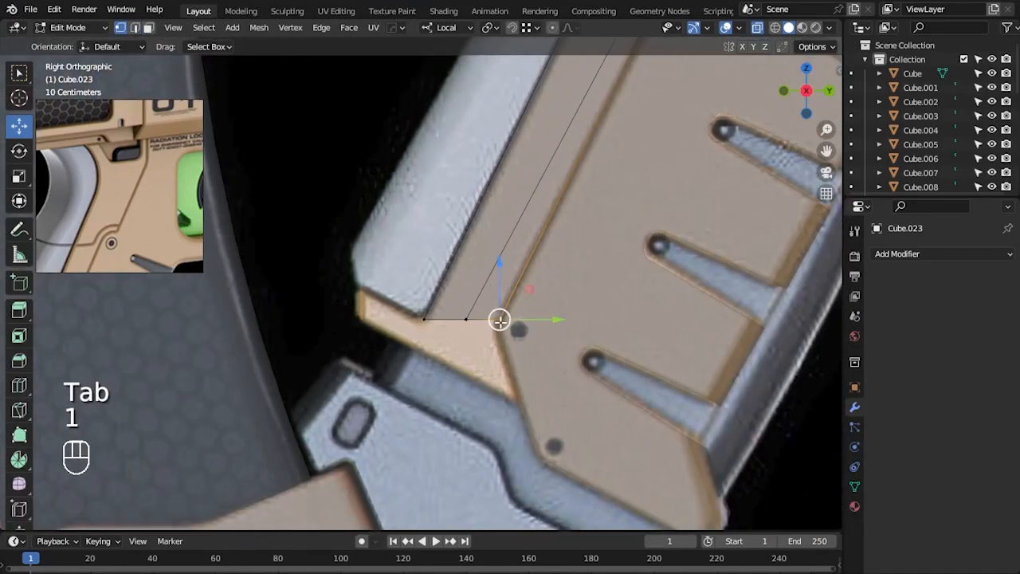
key("s")
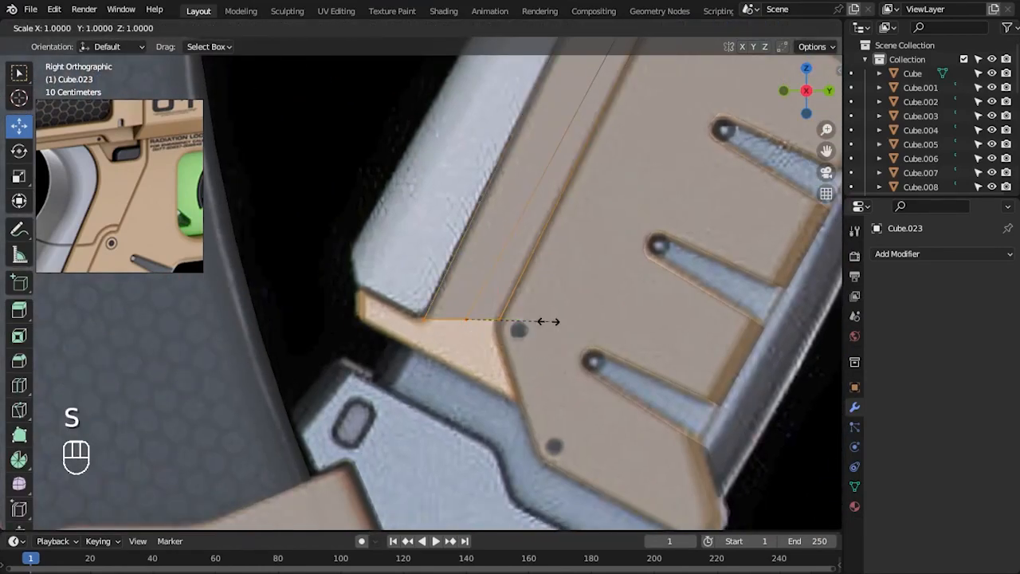
key("z")
key("KP_0")
key("Return")
key("r")
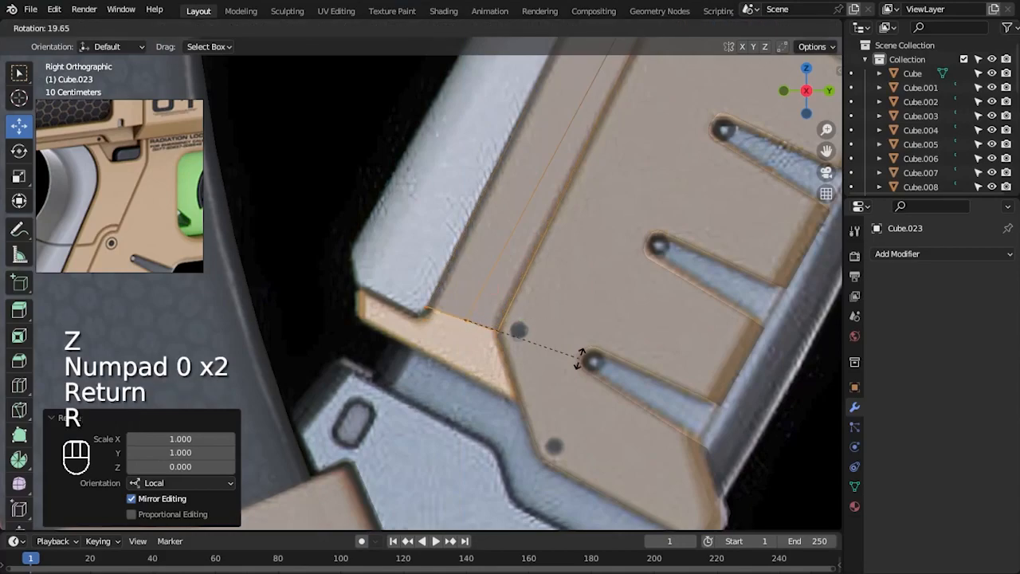
left_click(570, 359)
- Extrude the panel's bottom end faces down to the reference's lower edge and rotate them 3.6°
key("3")
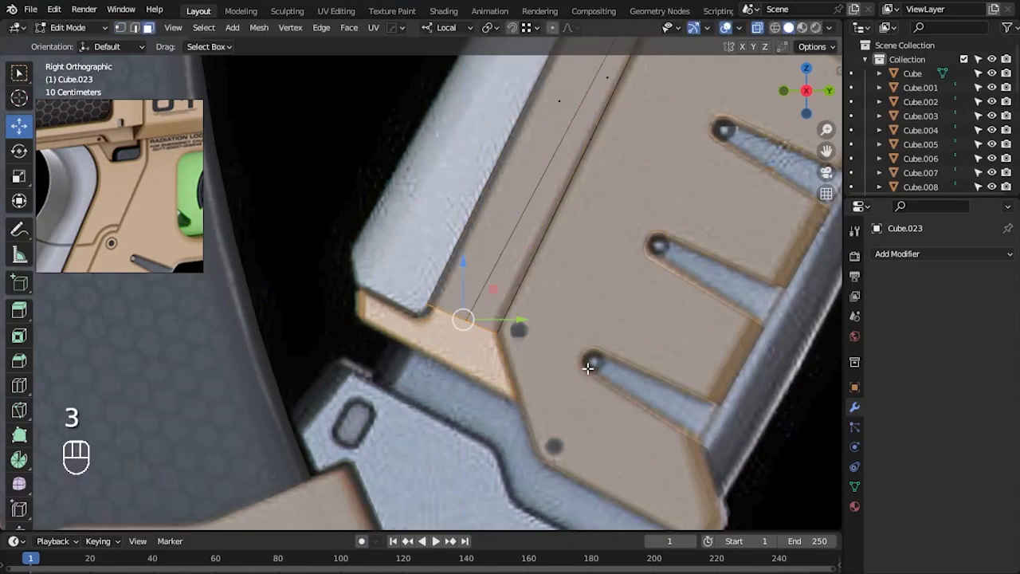
key("e")
right_click(565, 403)
key("r")
left_click(514, 404)
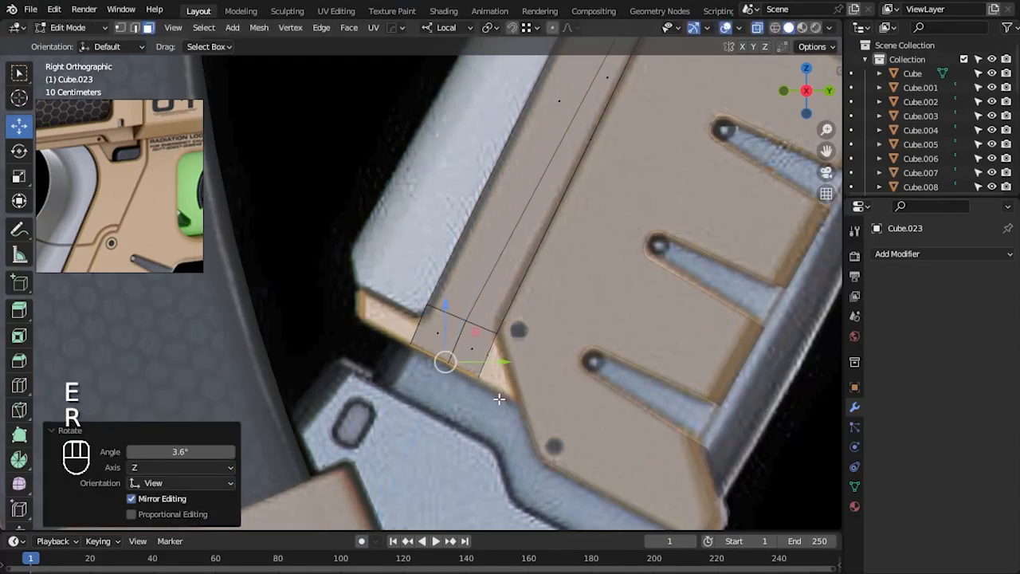
- Rotate and move the edge loop above the new bottom section to run parallel with its slanted lower edge
scroll(592, 372, "up", 2)
key("1")
left_click(540, 342, "alt")
key("r")
left_click(643, 365)
left_click_drag(487, 330, 478, 306)
key("1")
left_click(436, 314)
key("ctrl+z")
- Extrude the bottom section's front side face and shape its vertices into the pointed corner shown in the reference
key("3")
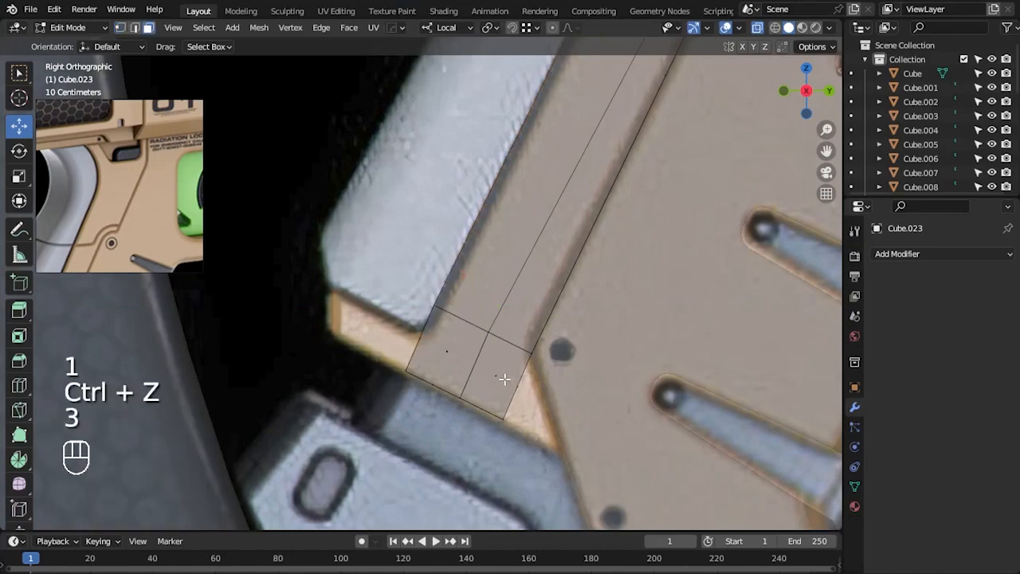
key("e")
left_click(599, 449)
left_click_drag(570, 409, 596, 429)
key("1")
left_click_drag(590, 394, 547, 410)
left_click(460, 396)
key("r")
left_click(693, 376)
- Extrude the bottom section's rear side face 0.33396 m along its normal to the reference's rear tip
key("3")
left_click_drag(392, 324, 439, 351)
key("e")
left_click(636, 364)
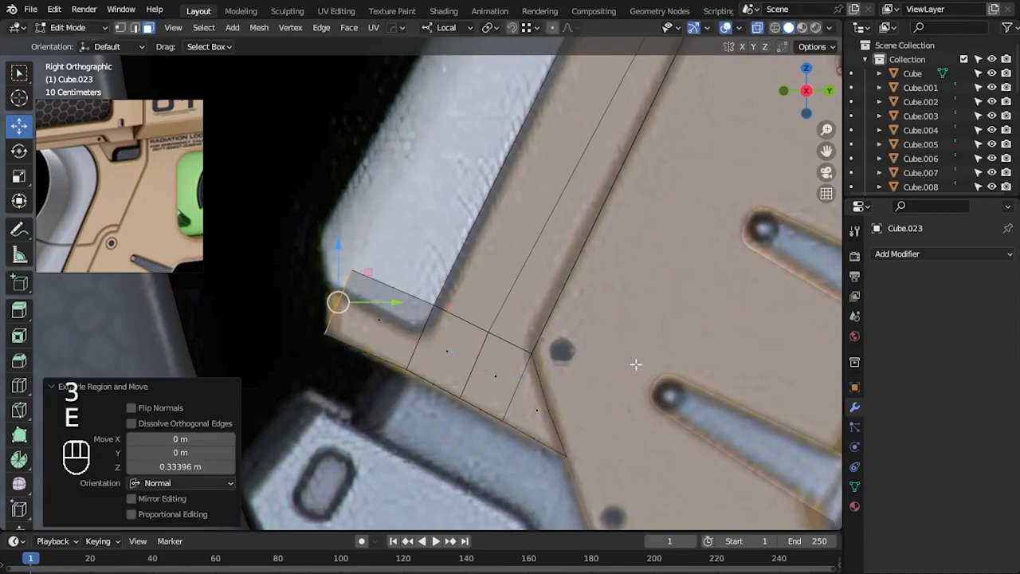
- Slide the rear extension's upper vertices down their edges to match the lip under the light grey grip part
left_click_drag(338, 244, 335, 245)
key("1")
key("ctrl+z")
key("shift+v")
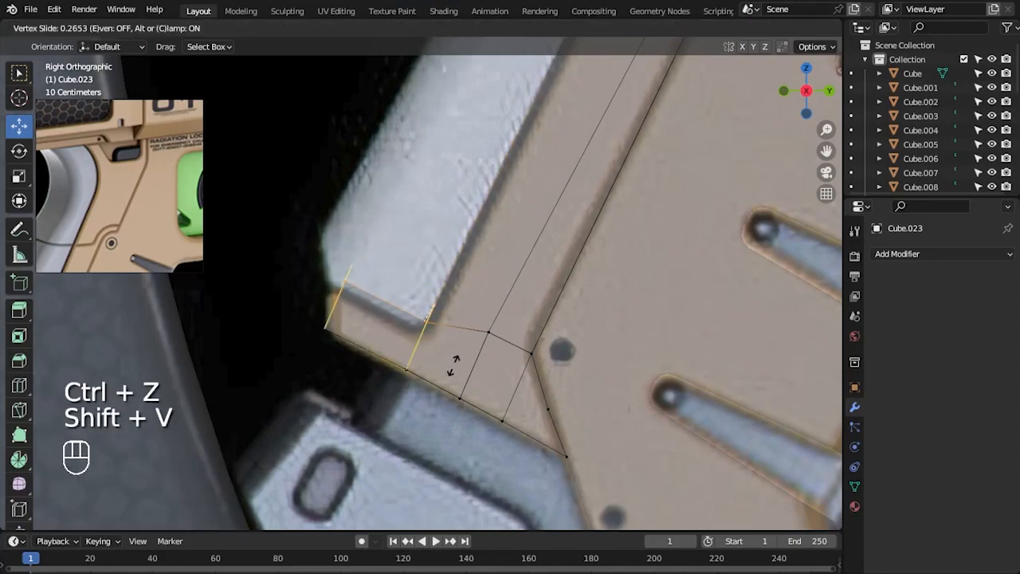
left_click(448, 373)
left_click(321, 178)
- Move the rear extension's tip vertices to fit the nearly vertical end of the reference outline
middle_click_drag(558, 380, 585, 365, "shift")
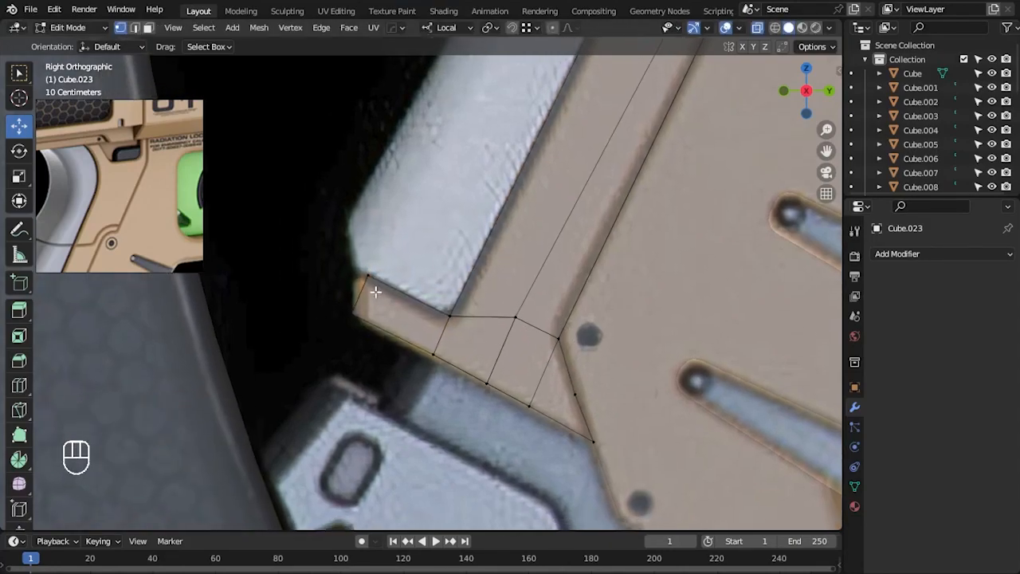
mouse_move(354, 311)
left_mouse_down()
mouse_move(365, 318)
mouse_move(359, 295)
left_mouse_up()
left_click(368, 276)
left_click(358, 316)
middle_click_drag(346, 381, 377, 355, "shift")
scroll(347, 288, "up", 3)
left_click_drag(303, 136, 406, 323)
left_click_drag(373, 257, 369, 254)
left_click(484, 428)
scroll(484, 428, "down", 4)
scroll(126, 262, "down", 2)
scroll(126, 255, "up", 3)
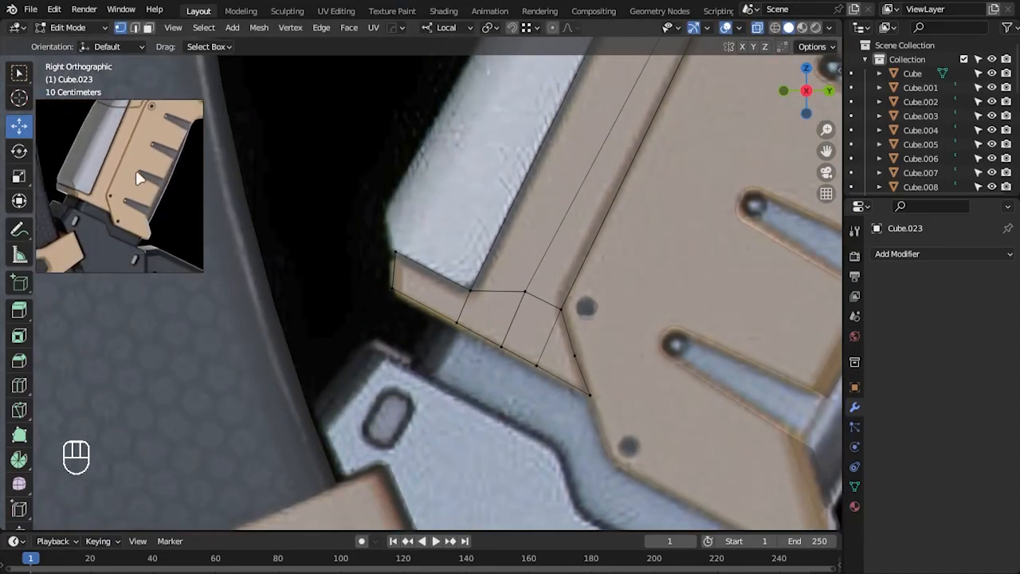
- Bevel the upright side edge at the lip extension's rear tip
scroll(384, 264, "up", 2)
key("2")
left_click(385, 263)
key("ctrl+b")
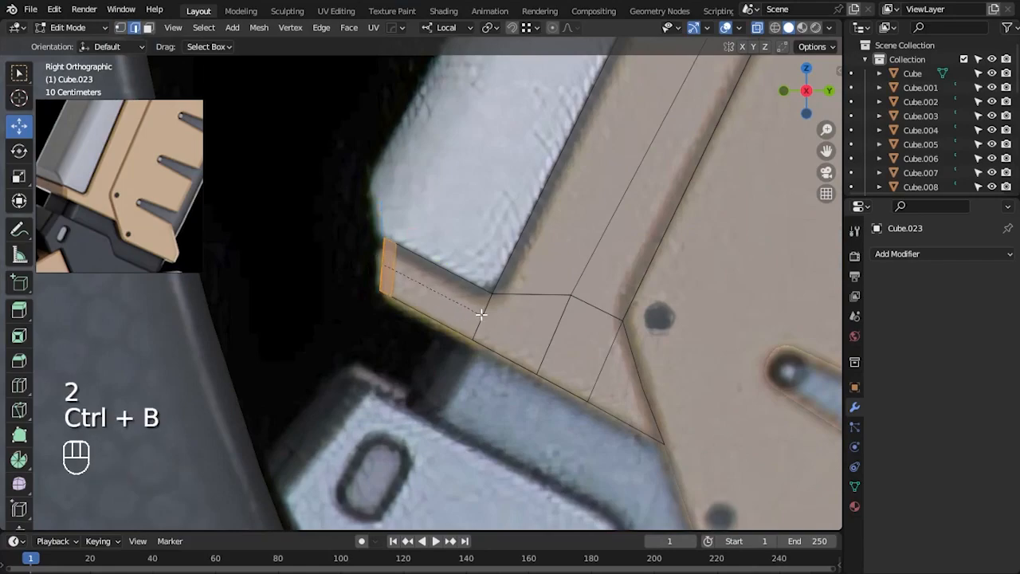
left_click(422, 364)
key("alt+z")
key("Tab")
middle_click_drag(394, 388, 487, 381)
- Bevel the lip's inner corner edge into a rounded notch around the lower corner of the light grey grip part
key("KP_3")
key("alt+z")
key("Tab")
scroll(488, 380, "up", 3)
key("2")
left_click(498, 281)
key("ctrl+b")
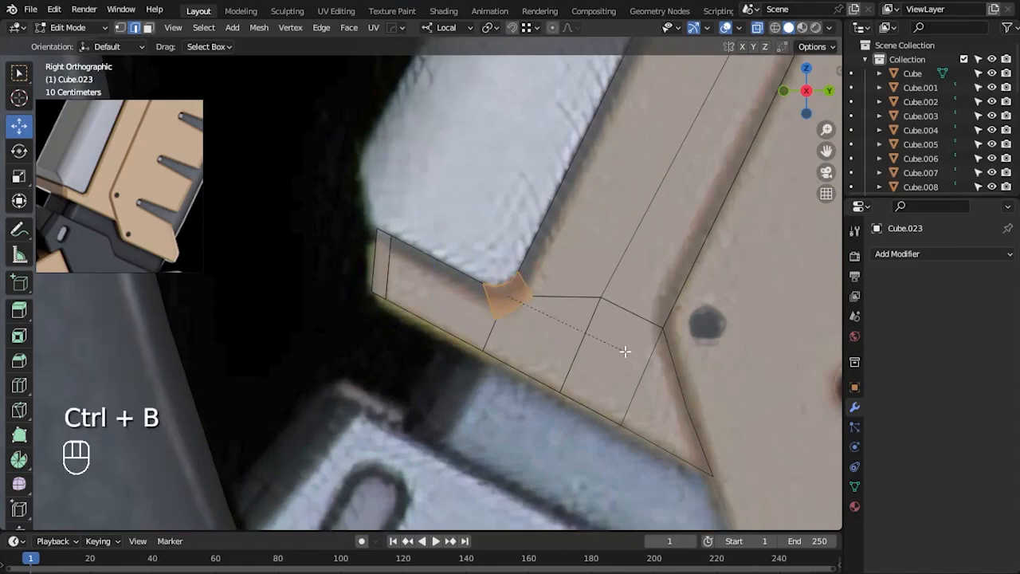
key("Tab")
key("Tab")
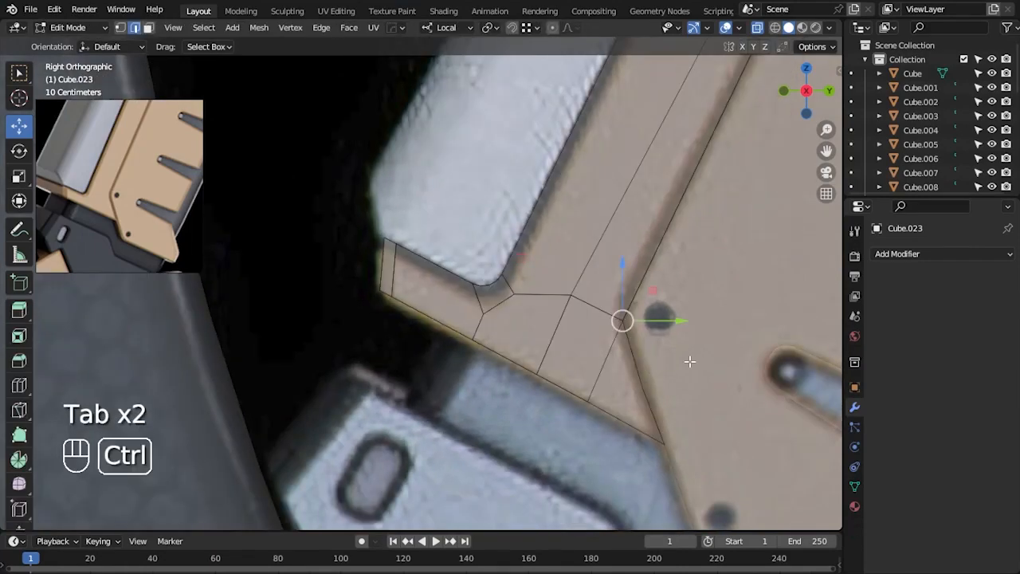
- Bevel the panel's front bend to match the reference groove and dissolve the unneeded edge beside it
left_click(715, 367)
middle_click_drag(673, 368, 603, 340, "alt")
left_click_drag(558, 353, 612, 389)
key("Delete")
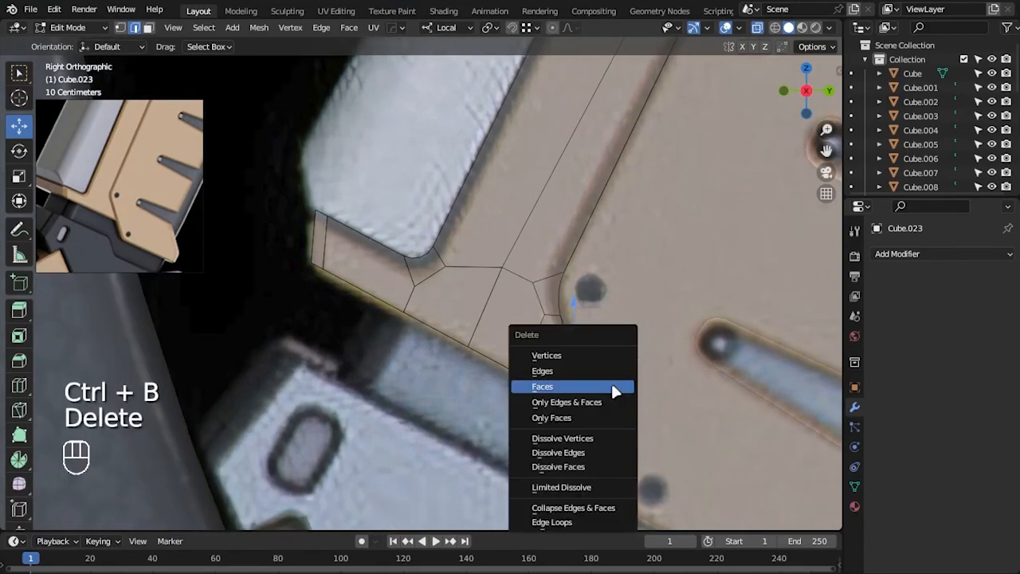
left_click(590, 453)
- Leave mesh editing, turn off X-ray and save the file
key("Tab")
key("alt+z")
middle_click_drag(515, 406, 610, 360, "alt")
key("ctrl+s")
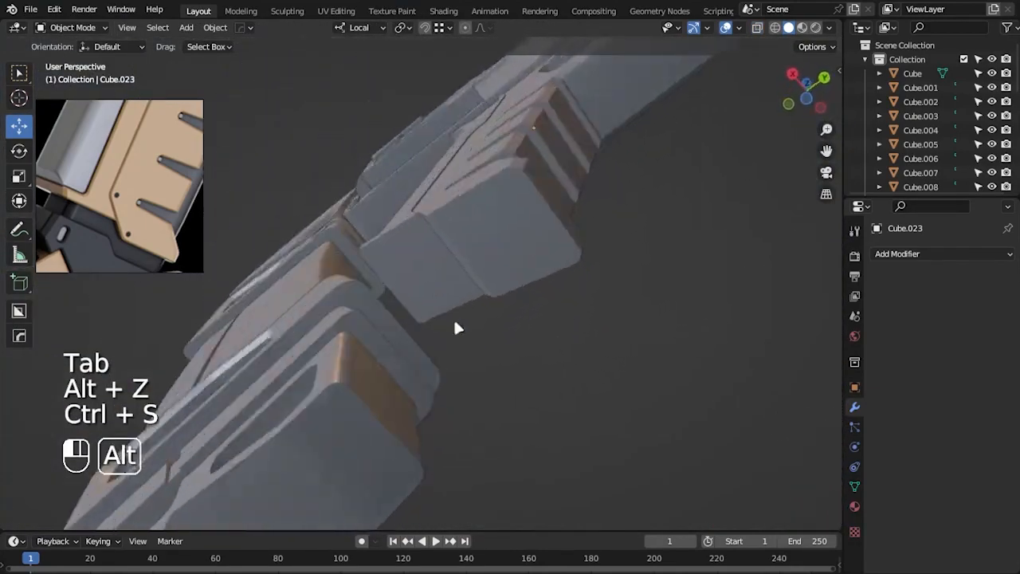
key("ctrl+s")
- Add a new cube in the X-ray right side view and move it up onto the upper grip
key("KP_3")
key("alt+z")
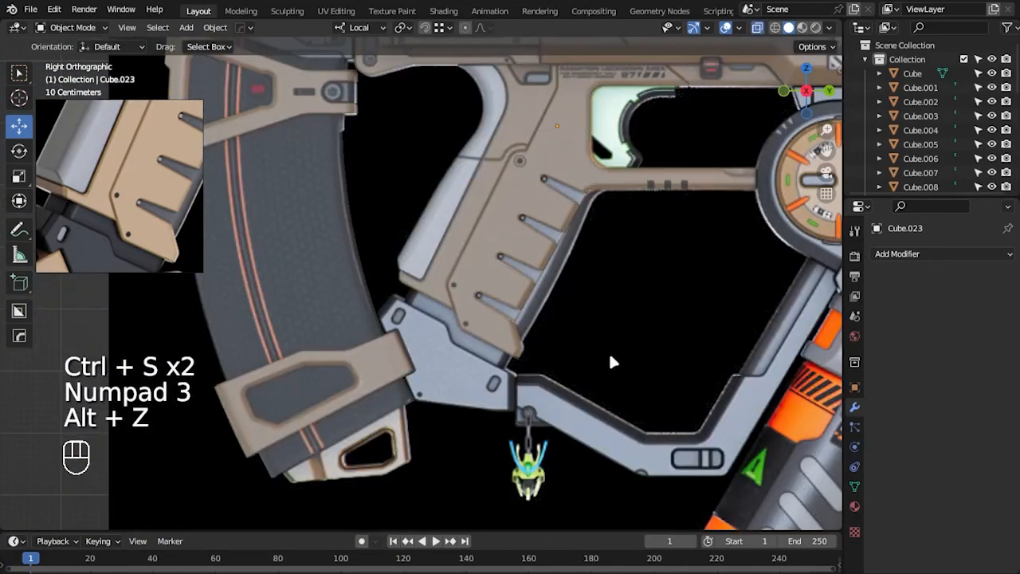
middle_click_drag(637, 317, 510, 279, "alt")
key("shift+a")
left_click(558, 292)
scroll(565, 343, "down", 5)
key("w")
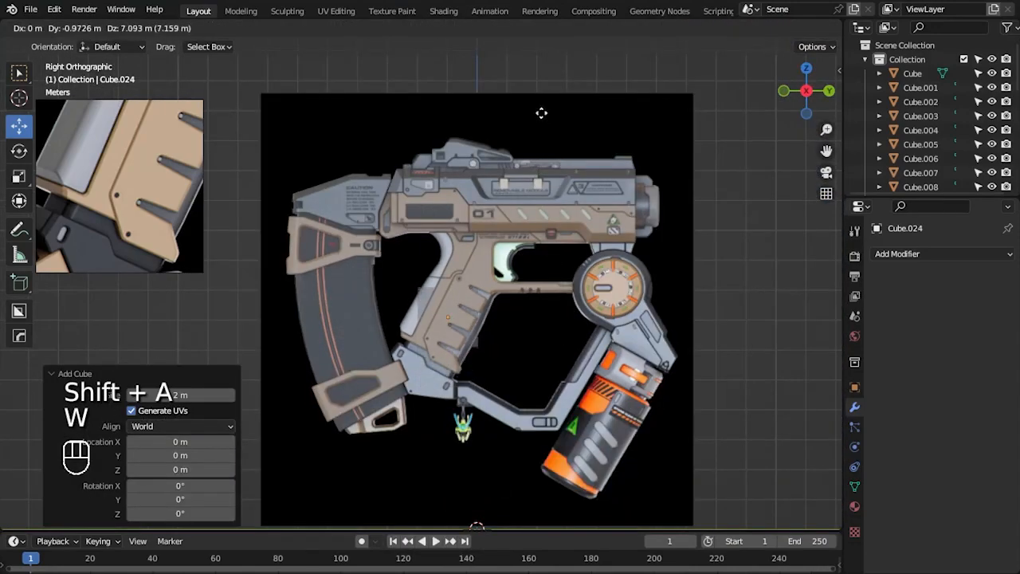
left_click(547, 80)
- Edit the new cube's mesh and align its top with the receiver's underside, where the light grey grip strip begins
scroll(509, 214, "up", 4)
scroll(510, 217, "up", 3)
middle_click_drag(498, 237, 508, 276, "alt")
key("Tab")
left_click_drag(378, 128, 544, 252)
left_click(483, 209)
scroll(483, 210, "up", 2)
middle_click_drag(483, 210, 510, 177, "alt")
left_click_drag(512, 130, 512, 136)
- Pull the cube's front side face inward and raise its bottom face to leave a shallow block
left_click(657, 360)
left_click_drag(678, 317, 531, 327)
middle_click_drag(159, 143, 149, 253)
scroll(124, 197, "down", 2)
left_click(431, 428)
left_click_drag(439, 389, 452, 196)
- Move the block's rear vertices onto the reference outline and raise its bottom vertices to thin the first strip segment
scroll(414, 271, "up", 2)
key("1")
left_click(334, 287)
left_click_drag(386, 286, 452, 283)
left_click_drag(275, 166, 351, 231)
left_click_drag(379, 211, 371, 210)
left_click_drag(372, 269, 596, 323)
left_click_drag(465, 238, 460, 192)
- Fine-tune the upper and lower rear vertices to the slanted start of the light grey strip
left_click_drag(371, 222, 418, 250)
left_click_drag(295, 174, 346, 227)
left_click_drag(365, 211, 362, 212)
left_click(382, 240)
left_click_drag(405, 243, 402, 244)
- Extrude the block's bottom face downward and shift it forward along the strip's upper curve
key("3")
left_click(444, 239)
left_click_drag(448, 206, 451, 212)
key("ctrl+z")
key("e")
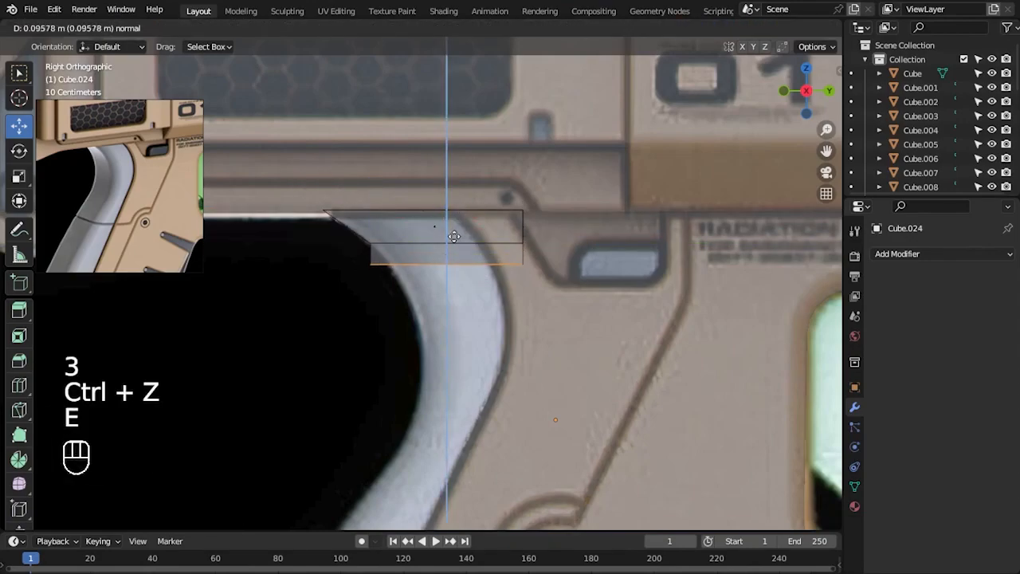
left_click(454, 251)
left_click_drag(495, 274, 546, 309)
- Extrude two more segments down the upper curve and shift the end face slightly forward
key("e")
left_click(521, 306)
middle_click_drag(566, 376, 556, 321, "shift")
key("e")
left_click(565, 353)
left_click_drag(532, 286, 543, 288)
- Extrude two segments through the strip's most forward bend, setting the end face back slightly between them
middle_click_drag(573, 349, 592, 255, "shift")
key("e")
left_click(592, 257)
left_click_drag(569, 225, 556, 257)
key("e")
left_click(590, 261)
- Extrude two segments below the bend, shifting the end face rearward where the curve turns back
key("e")
left_click(596, 336)
left_click_drag(563, 292, 490, 358)
key("e")
left_click(574, 359)
- Extrude two more segments down the rearward slope, adjusting each end face's height and depth to the reference outline
key("e")
left_click(565, 393)
left_click_drag(439, 301, 438, 304)
left_click_drag(487, 363, 483, 363)
key("e")
left_click(534, 414)
left_click_drag(495, 401, 469, 401)
left_click_drag(410, 347, 411, 341)
- Extrude the strip past the seam that crosses it and shift the end face rearward onto the outline
middle_click_drag(512, 399, 564, 323, "alt")
key("e")
left_click(564, 361)
left_click_drag(519, 360, 494, 364)
middle_click_drag(493, 364, 553, 330, "alt")
left_click_drag(544, 303, 530, 305)
- Extrude the end face 0.12132 m below the seam, then lower it and shift it rearward to follow the slope
key("e")
left_click(518, 338)
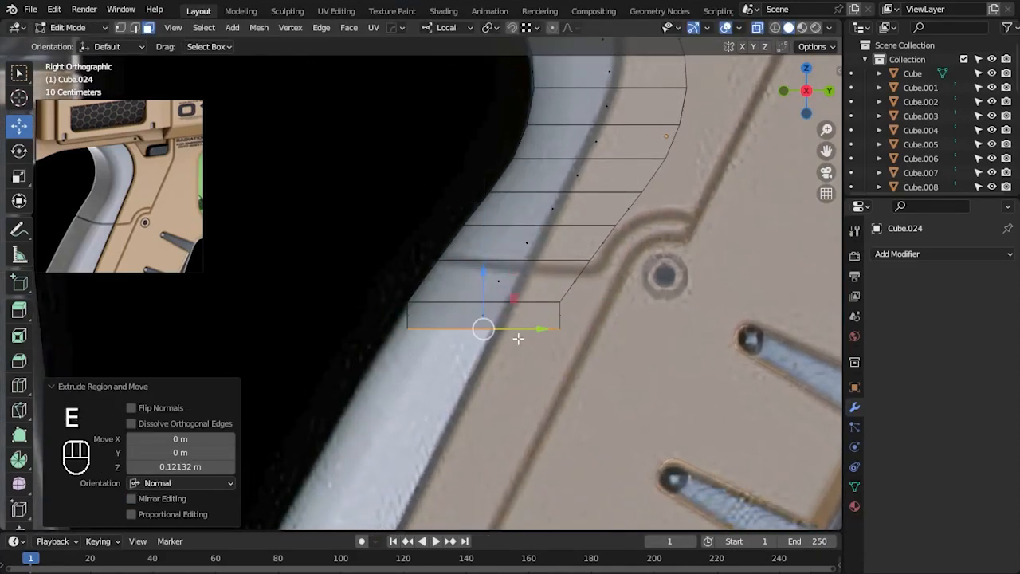
left_click_drag(476, 261, 479, 295)
left_click_drag(533, 346, 501, 350)
middle_click_drag(531, 375, 549, 349, "shift")
- Reselect the strip's bottom face and extrude another segment, shifting it rearward along the straight slope
key("alt+a")
key("1")
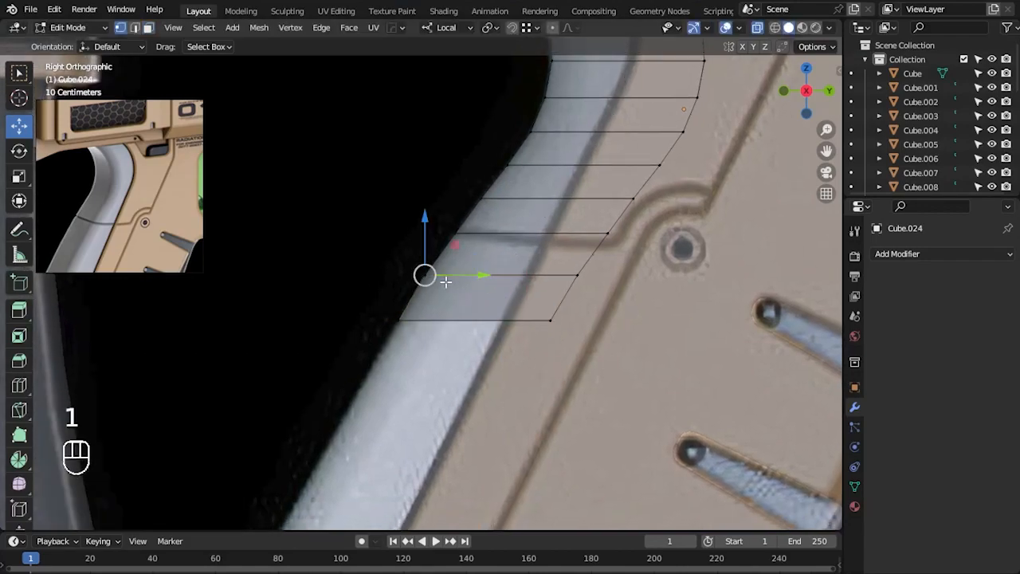
left_click_drag(450, 285, 478, 337)
key("3")
key("e")
left_click(608, 389)
left_click_drag(518, 360, 499, 369)
- Extrude two further segments down the straight slope, shifting each end face rearward onto the outline
middle_click_drag(509, 383, 526, 330, "shift")
key("e")
left_click(526, 355)
left_click_drag(526, 356, 495, 357)
middle_click_drag(529, 380, 566, 302, "alt")
key("e")
left_click(547, 356)
left_click_drag(524, 329, 501, 326)
- Extrude the end face 0.1692 m, lower it slightly and shift it 0.11174 m rearward
middle_click_drag(502, 326, 526, 327, "shift")
key("e")
left_click(508, 364)
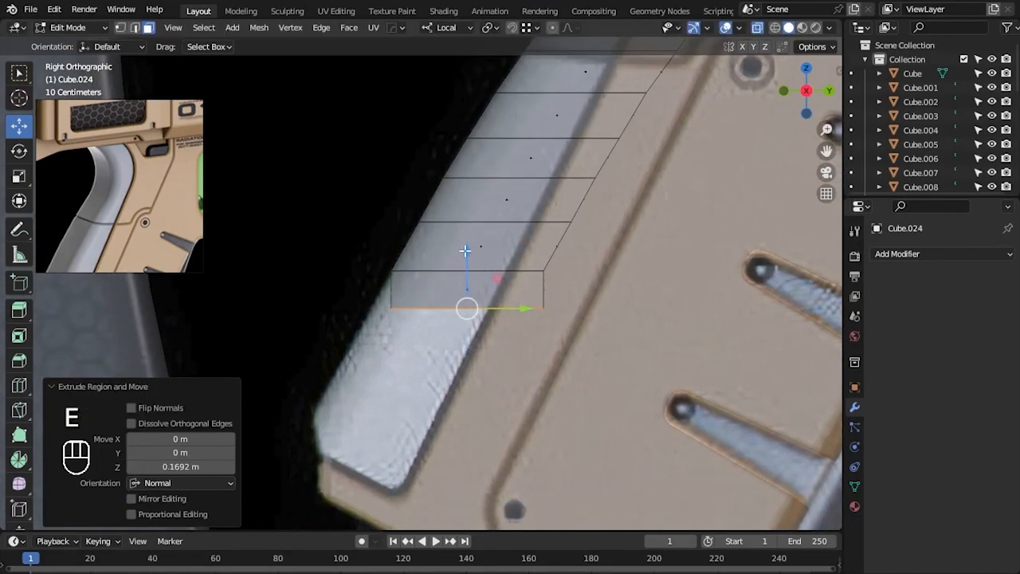
left_click_drag(466, 249, 466, 256)
left_click_drag(517, 317, 492, 319)
- Extrude the next segment toward the strip's lower end and align its end face with the rear outline
key("e")
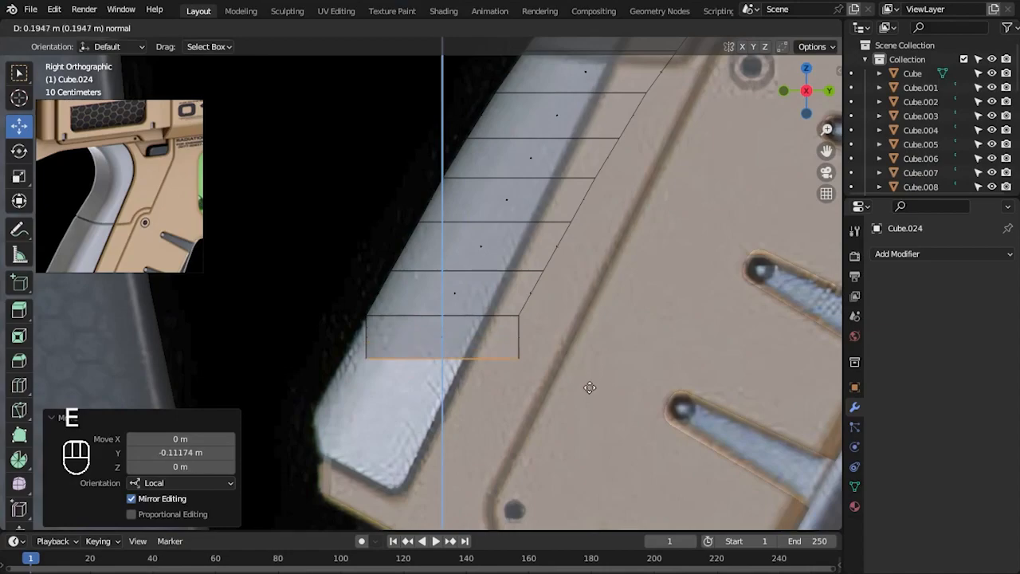
left_click(590, 387)
left_click_drag(499, 358, 473, 367)
middle_click_drag(502, 371, 518, 326, "alt")
left_click_drag(493, 317, 499, 321)
- Extrude the end face 0.16601 m, lower it by 0.041503 m and shift it about 0.11 m rearward to the strip's rear corner
key("e")
left_click(572, 385)
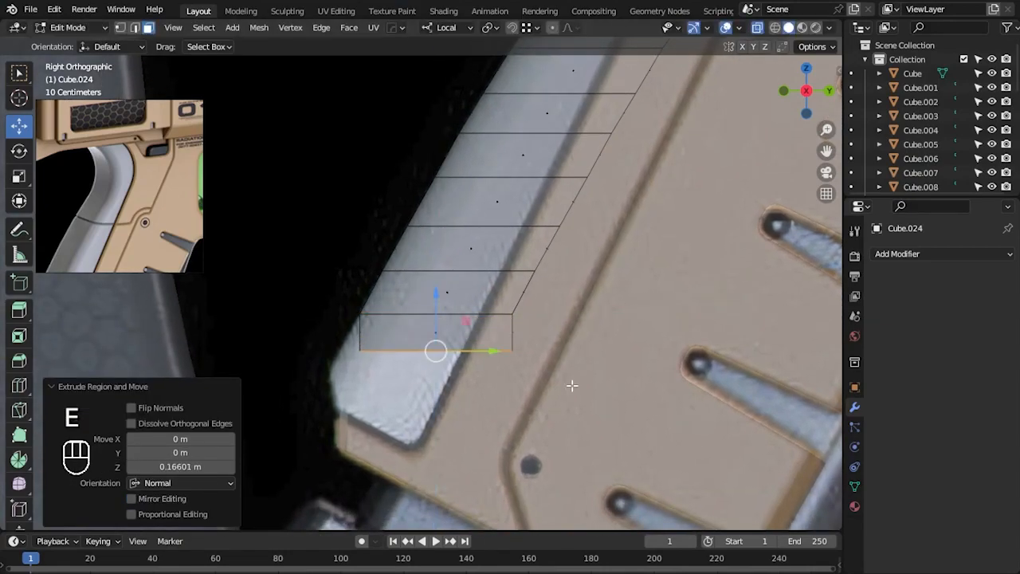
key("e")
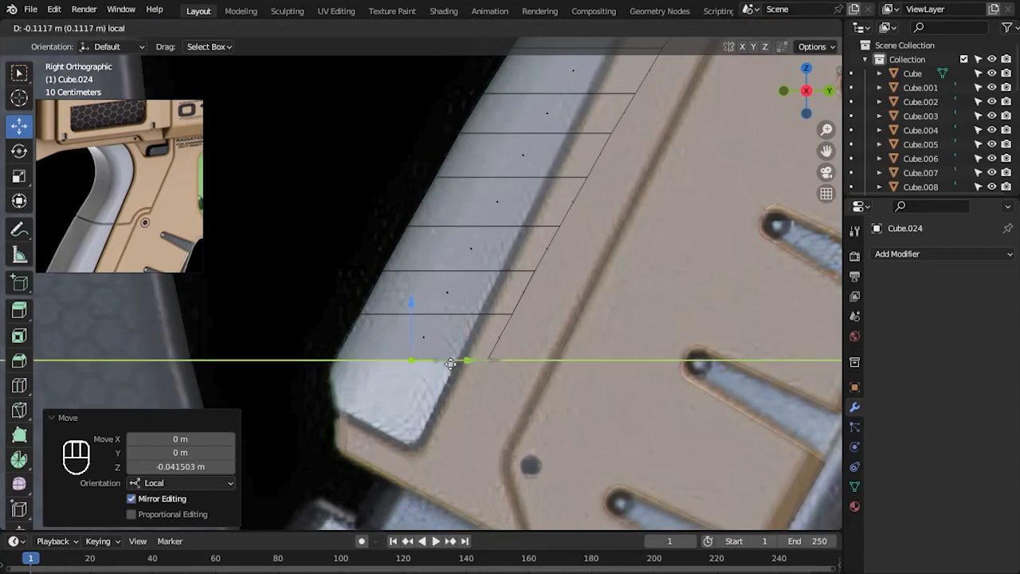
left_click(452, 364)
- Extrude the final end segment 0.22348 m down and raise its bottom face by 0.003192 m
key("e")
left_click(506, 396)
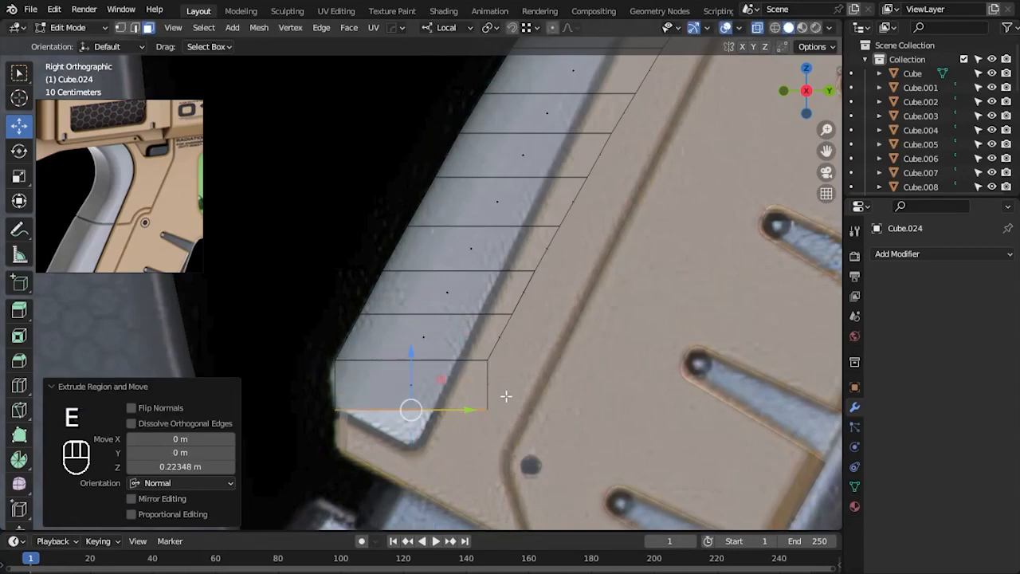
left_click_drag(411, 351, 411, 351)
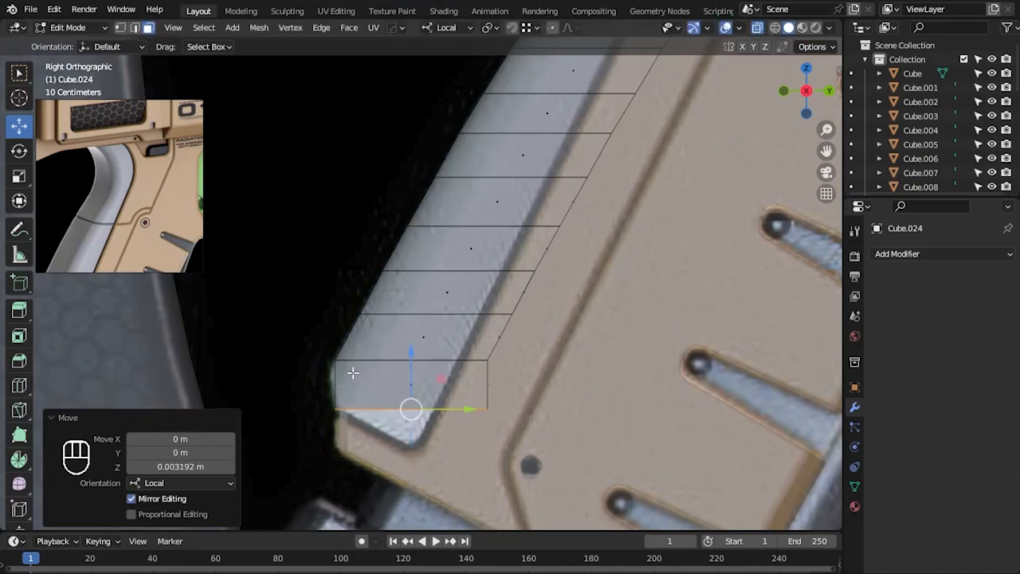
- Slide the vertices near the strip's lower end inward to match the reference outline at the rear corner and front edge
key("1")
left_click(336, 362)
key("shift+v")
left_click(396, 408)
middle_click_drag(387, 398, 417, 380, "shift")
key("shift+v")
left_click(458, 372)
left_click_drag(420, 361, 415, 361)
- Shape the strip's slanted bottom end and pull the front vertices just above it rearward onto the reference edge
middle_click_drag(479, 379, 470, 337, "shift")
scroll(472, 339, "up", 2)
left_click(560, 386)
left_click_drag(547, 382, 474, 420)
key("ctrl+z")
left_click_drag(559, 400, 435, 441)
left_click_drag(510, 278, 572, 336)
left_click_drag(586, 315, 552, 319)
left_click(441, 433)
left_click_drag(443, 435, 445, 434)
- Bring the next front vertices up the strip onto the reference edge, shifting the upper two rows 0.13524 m rearward
left_click(583, 242)
left_click_drag(625, 245, 581, 241)
left_click(505, 308)
key("shift+v")
left_click(574, 372)
middle_click_drag(644, 253, 587, 337, "shift")
left_click_drag(512, 167, 612, 272)
left_click_drag(625, 235, 588, 240)
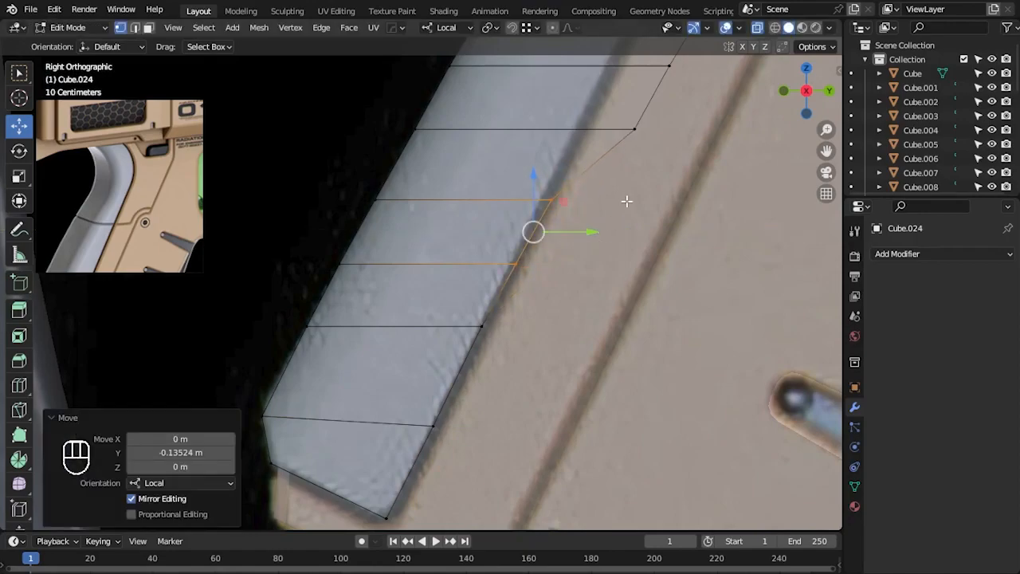
- Nudge three lower front vertices 0.006651 m forward and pull the front vertices of the rows above rearward to the reference edge
middle_click_drag(593, 191, 525, 336, "shift")
left_click_drag(528, 139, 640, 288)
left_click_drag(647, 220, 614, 214)
middle_click_drag(617, 254, 517, 420, "alt")
scroll(650, 197, "down", 2)
middle_click_drag(569, 159, 525, 234, "shift")
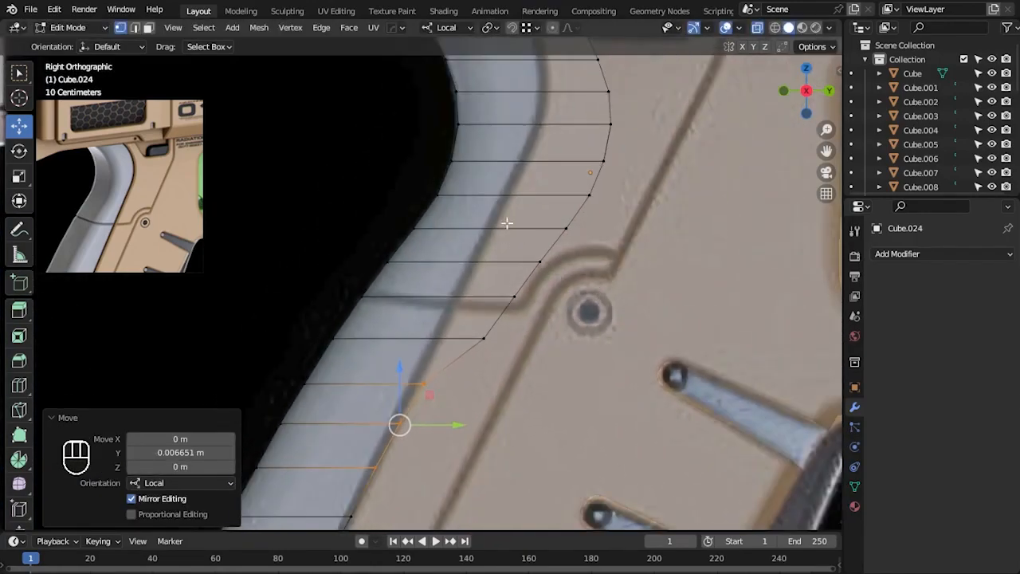
left_click_drag(558, 371, 558, 372)
left_click_drag(572, 299, 519, 304)
- Fine-tune the front vertices along the strip's straight lower section so they follow the reference edge
scroll(486, 351, "up", 2)
left_click_drag(439, 411, 412, 441)
left_click_drag(465, 428, 438, 447)
left_click_drag(463, 428, 467, 427)
middle_click_drag(458, 484, 502, 324, "alt")
left_click_drag(411, 307, 477, 322)
left_click_drag(384, 369, 447, 389)
middle_click_drag(417, 441, 504, 277, "alt")
left_click_drag(426, 278, 495, 312)
left_click_drag(506, 294, 501, 294)
left_click(497, 370)
scroll(501, 376, "down", 1)
middle_click_drag(508, 385, 584, 319, "alt")
left_click_drag(475, 254, 529, 296)
scroll(541, 290, "up", 3)
left_click_drag(597, 280, 595, 280)
left_click_drag(476, 341, 559, 366)
middle_click_drag(531, 448, 554, 315, "alt")
left_click_drag(426, 337, 480, 384)
left_click_drag(509, 373, 516, 374)
left_click_drag(350, 471, 443, 509)
left_click_drag(391, 448, 391, 455)
- Shift the front vertices beside the panel's seam line rearward to meet the strip's reference edge
scroll(514, 369, "down", 1)
mouse_move(548, 168)
middle_mouse_down("alt")
mouse_move(509, 280)
mouse_move(439, 387)
middle_mouse_up("alt")
middle_click_drag(586, 115, 443, 358, "alt")
middle_click_drag(469, 234, 393, 382, "alt")
left_click_drag(409, 309, 488, 341)
left_click_drag(497, 324, 478, 329)
left_click_drag(474, 244, 514, 272)
- Slide the next front vertex above the seam inward to the reference edge and pull the vertex above it rearward to match
middle_click_drag(580, 303, 528, 388, "alt")
left_click(670, 323)
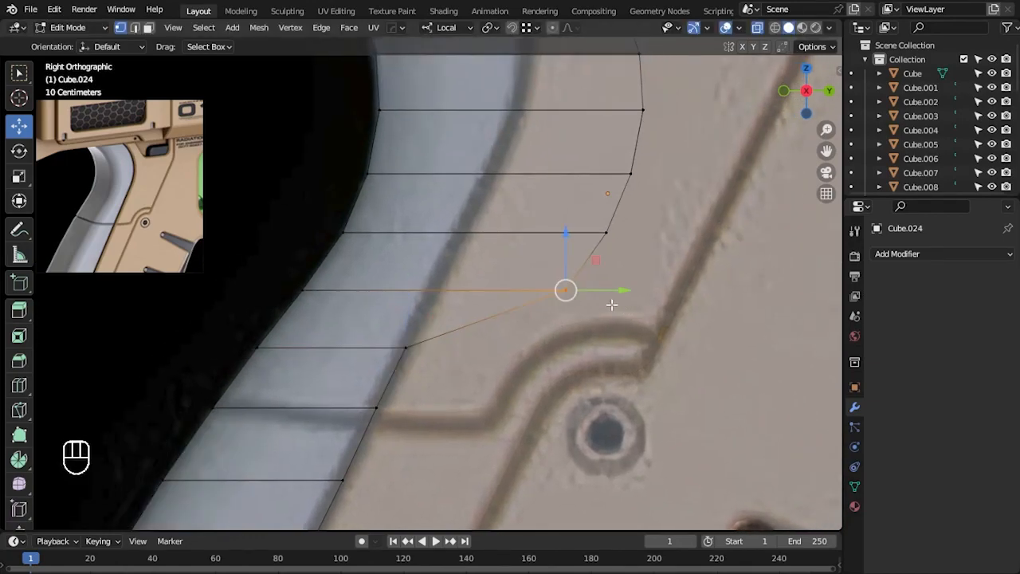
key("shift+v")
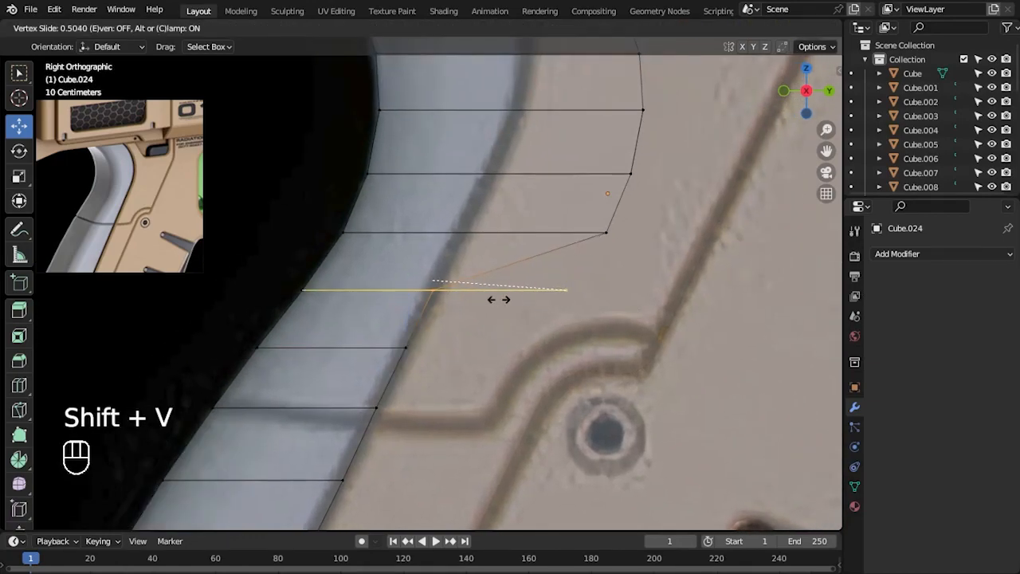
left_click(498, 299)
left_click(605, 232)
left_click_drag(646, 234, 499, 239)
- Pull the front vertices of the next two rows rearward along the curve's lower part and nudge them onto the reference edge
left_click(686, 283)
middle_click_drag(652, 292, 624, 404, "alt")
left_click(609, 271)
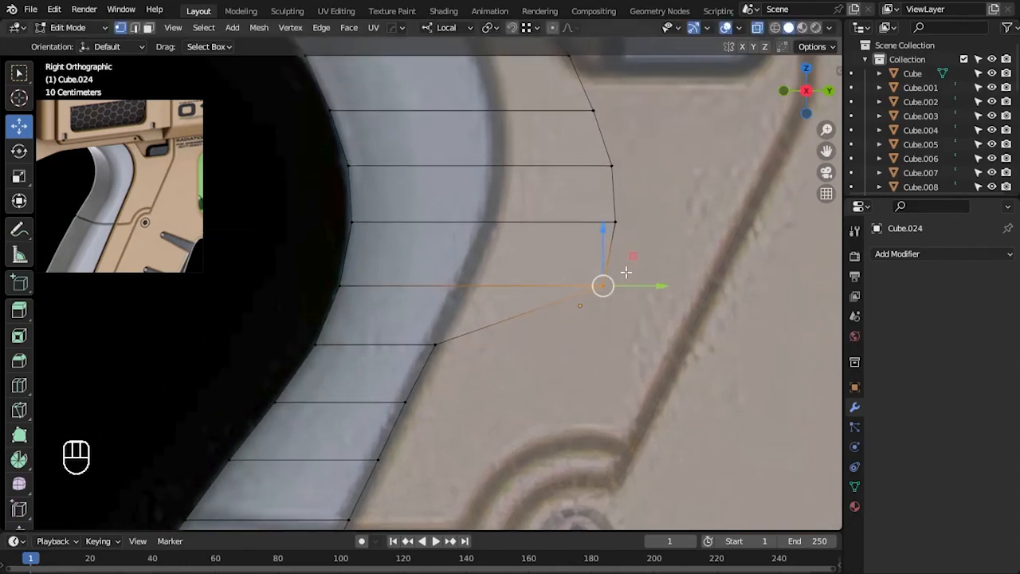
left_click_drag(656, 292, 524, 296)
middle_click_drag(607, 314, 565, 407, "alt")
left_click_drag(630, 288, 506, 297)
left_click_drag(408, 249, 480, 276)
left_click_drag(500, 261, 510, 263)
- Move the front vertices in the curve's upper part rearward to follow the reference strip's rounded edge
left_click(454, 316)
left_click(567, 285)
scroll(484, 311, "up", 3, "shift")
left_click(552, 329)
left_click_drag(585, 325, 522, 329)
left_click(558, 278)
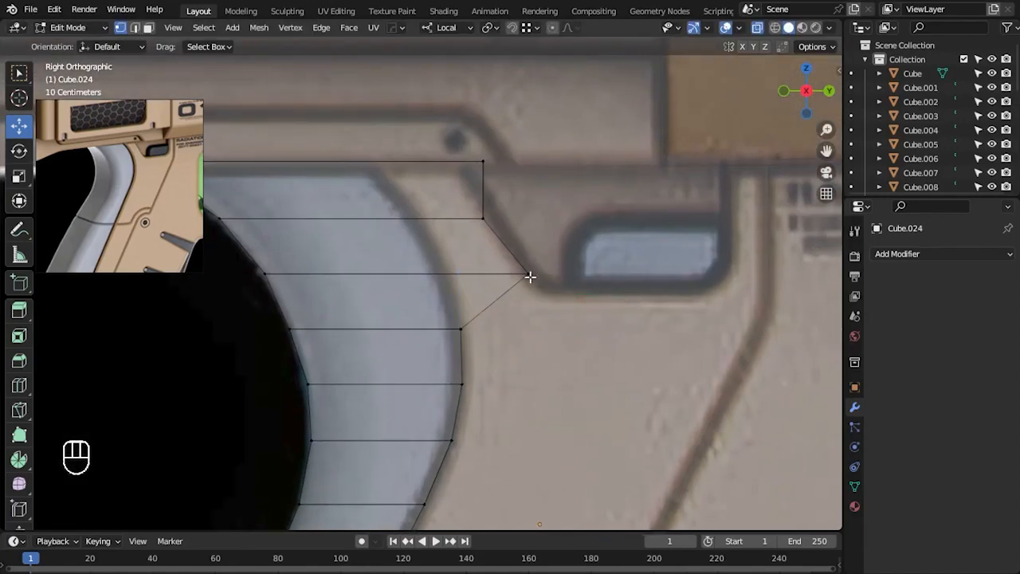
left_click_drag(584, 275, 497, 308)
- Pull the strip's topmost front vertices rearward to the reference edge, turn off X-ray and leave mesh editing
middle_click_drag(566, 346, 536, 323, "alt")
left_click_drag(579, 247, 507, 258)
left_click(470, 219)
left_click_drag(500, 216, 474, 216)
key("ctrl+z")
left_click_drag(447, 198, 470, 219)
scroll(295, 355, "down", 4)
key("alt+z")
key("Tab")
- Shade the rear strip smooth with Auto Smooth at 30° and narrow it along its local X axis
scroll(451, 395, "down", 3)
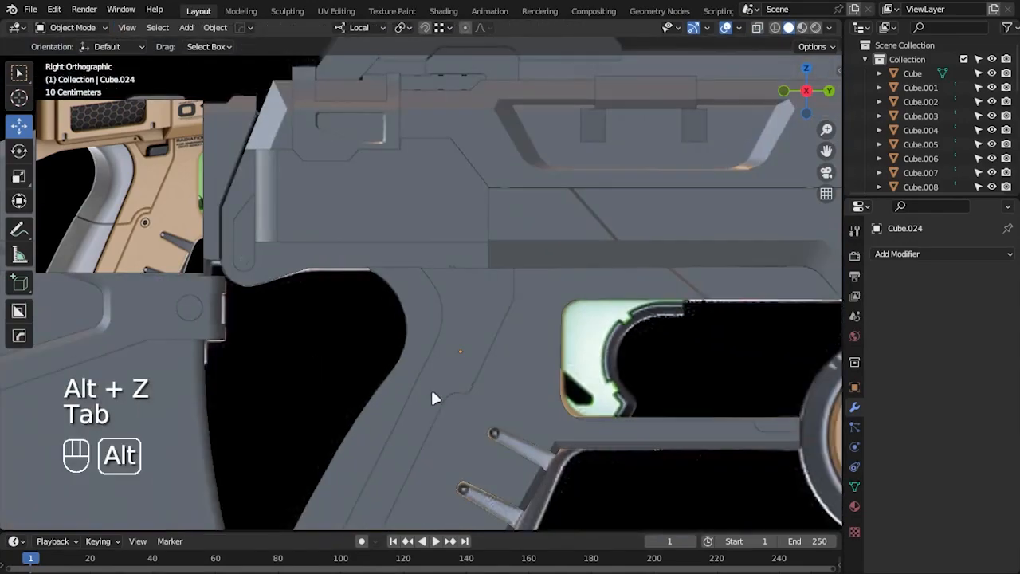
middle_click_drag(451, 395, 469, 317)
right_click(469, 315)
left_click(472, 318)
key("s")
key("x")
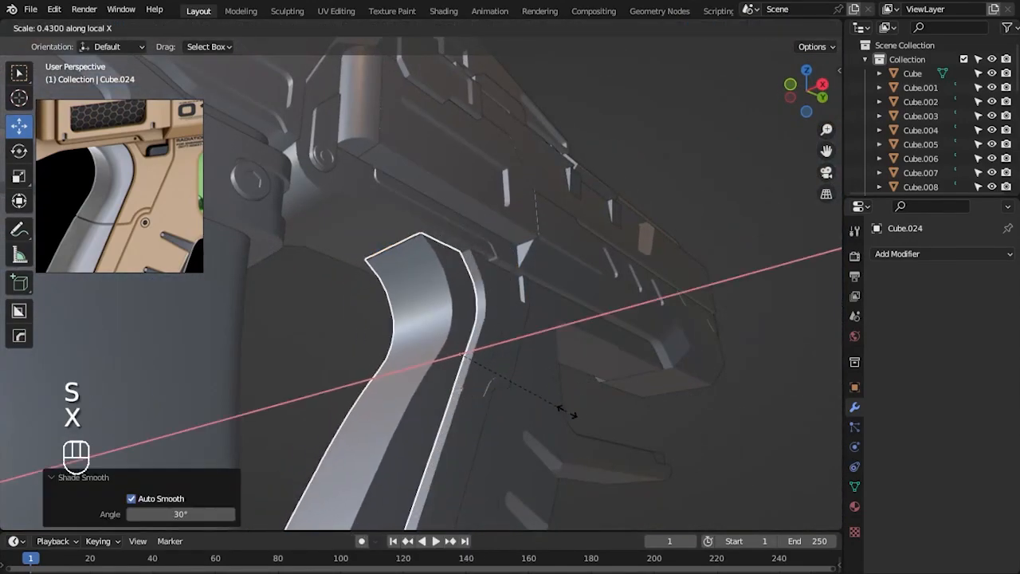
left_click(596, 403)
middle_click(547, 311, "alt")
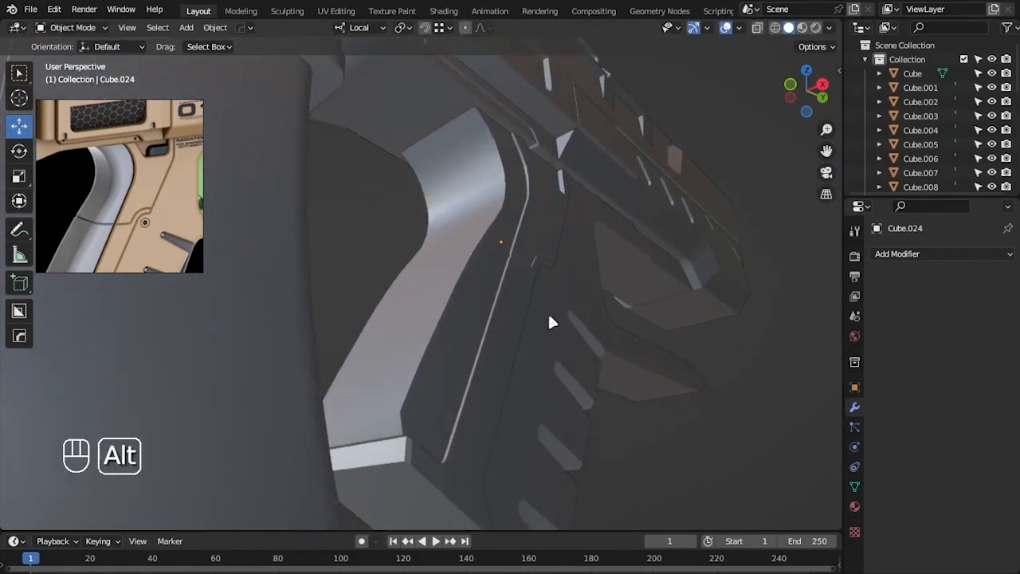
scroll(563, 296, "up", 3)
middle_click_drag(564, 303, 538, 295)
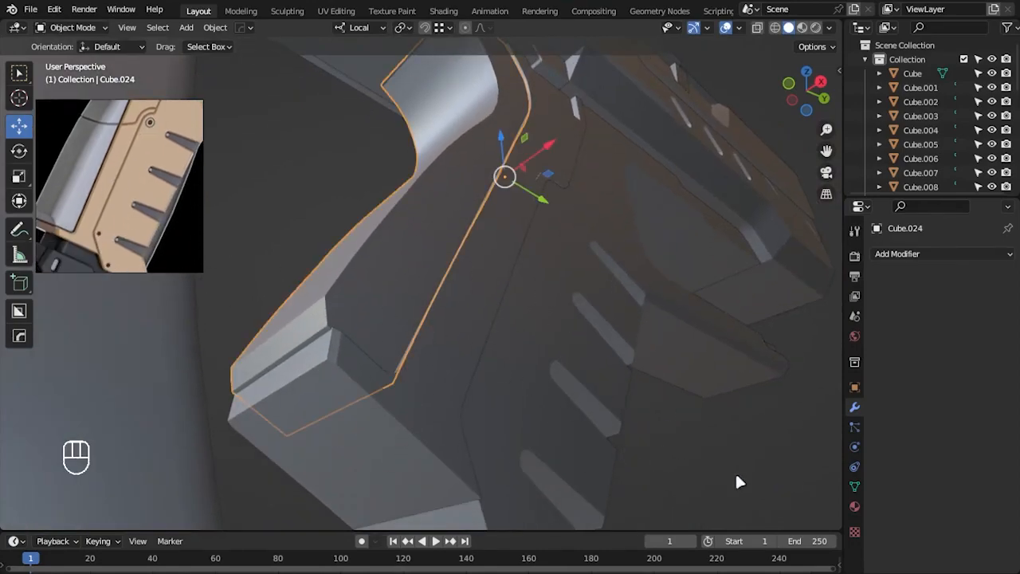
middle_click_drag(737, 481, 507, 416, "alt")
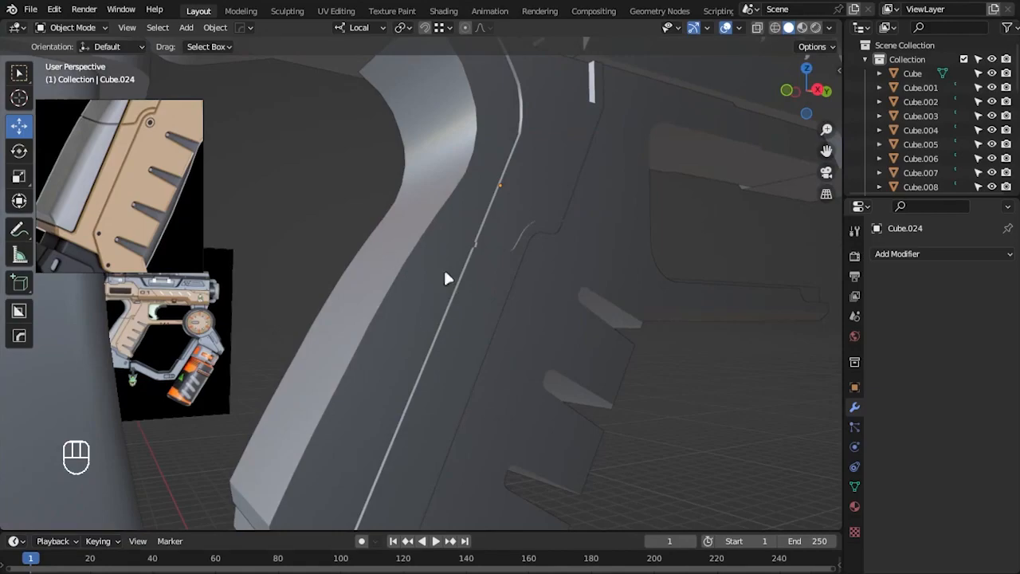
- Isolate the grip panel behind the strip by hiding all other parts, and open its mesh for edge editing
left_click(500, 266, "shift")
key("shift+h")
key("Tab")
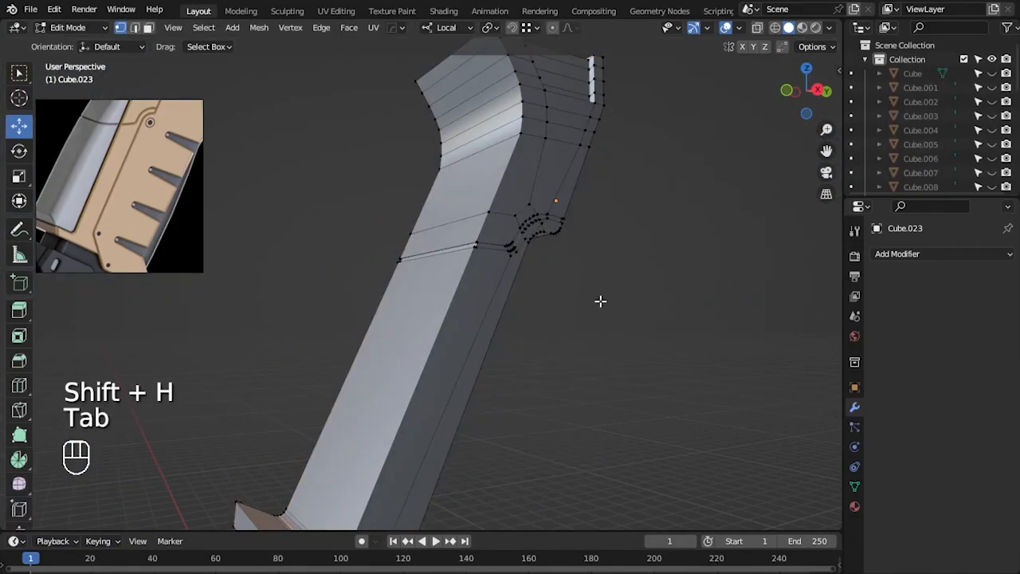
key("2")
- Bevel the two long rear edge loops of the grip panel and leave mesh editing
middle_click_drag(442, 223, 509, 352, "shift")
middle_click_drag(514, 277, 464, 327)
left_click(482, 483, "alt+shift")
middle_click_drag(483, 483, 532, 401)
scroll(533, 400, "up", 2)
left_click(577, 326, "alt+shift")
scroll(580, 323, "down", 2)
middle_click_drag(604, 312, 635, 483, "shift")
key("ctrl+b")
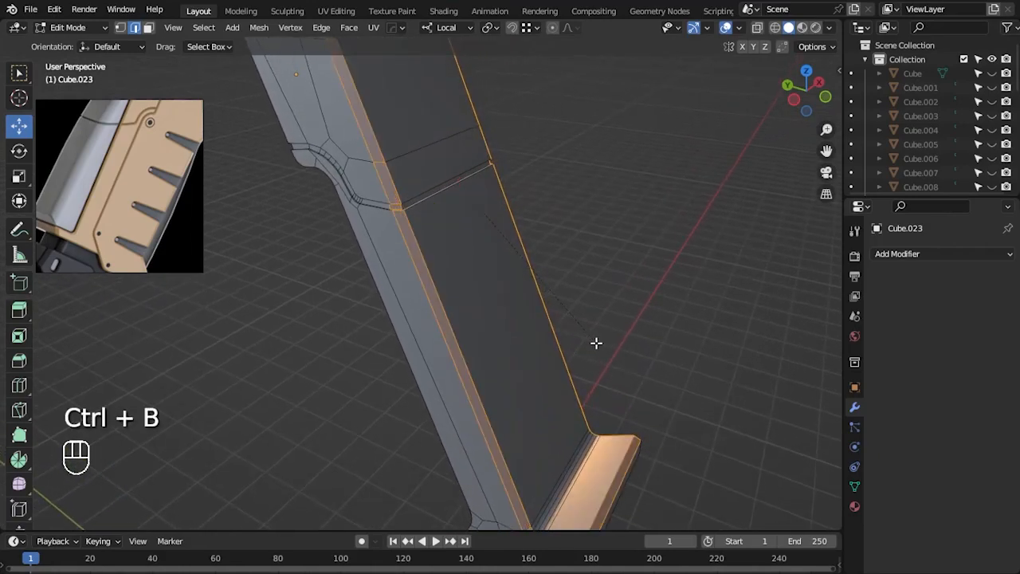
left_click(591, 345)
key("Tab")
- Reveal the hidden parts to compare the beveled panel with the strip, and undo the reveal
middle_click_drag(690, 349, 453, 329, "alt")
key("alt+h")
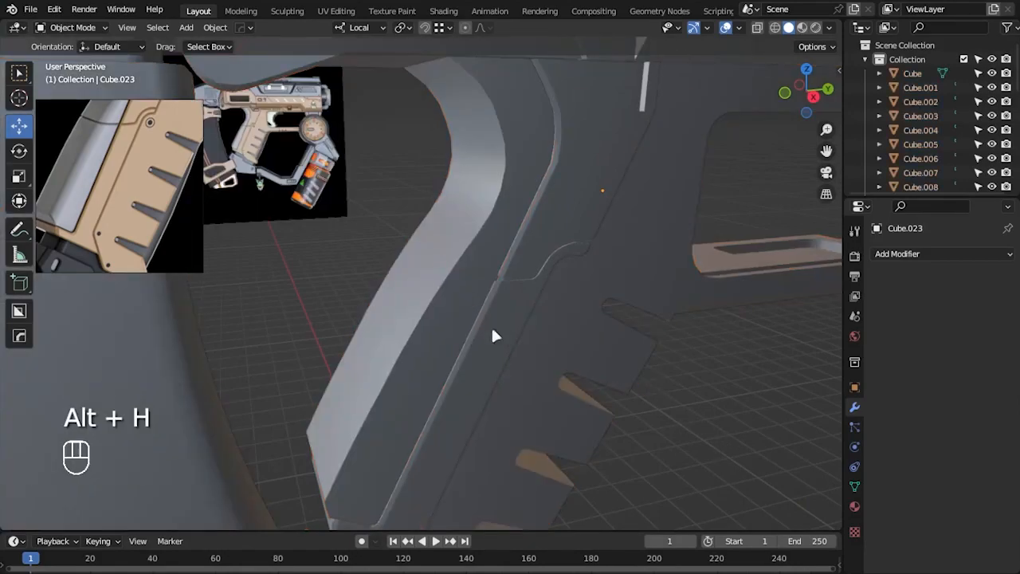
left_click_drag(467, 297, 639, 354, "alt")
left_click(639, 356)
scroll(753, 414, "down", 3)
key("ctrl+z")
key("ctrl+z")
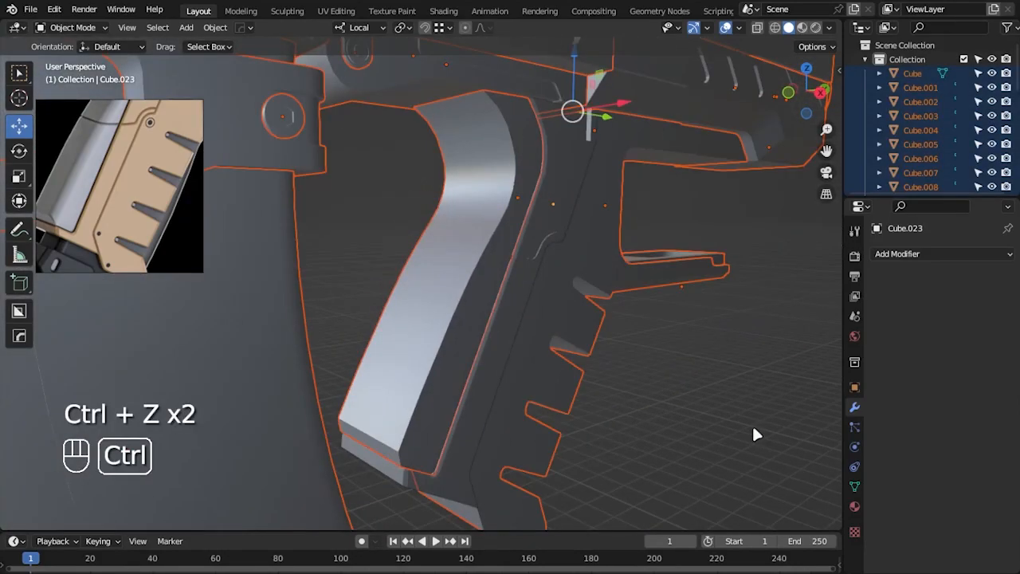
key("ctrl+z")
- Scale the grip panel's rear faces, down to the lower lip, along X and leave mesh editing
key("Tab")
key("3")
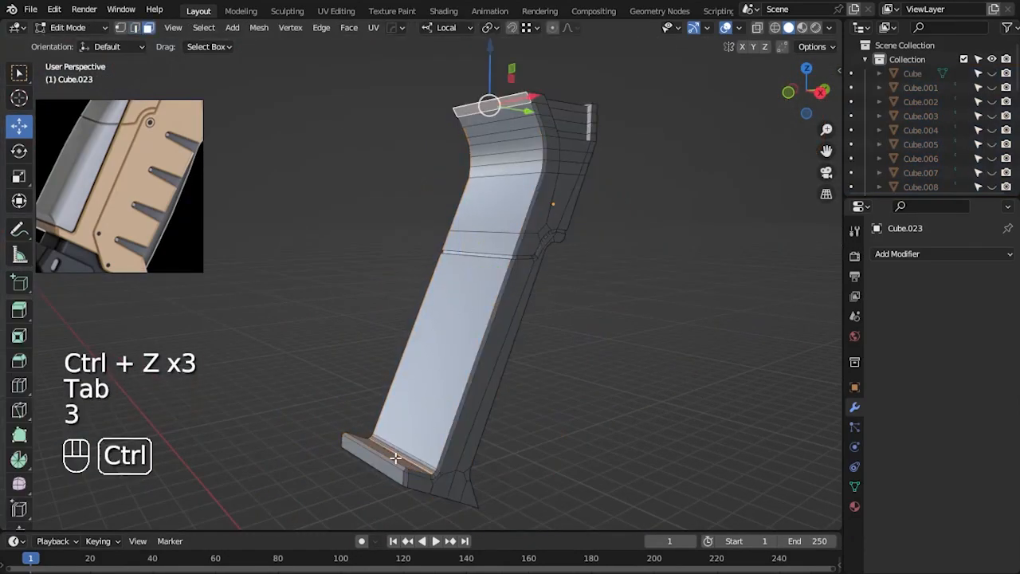
left_click(395, 457, "ctrl")
key("s")
key("x")
left_click(482, 296)
key("Tab")
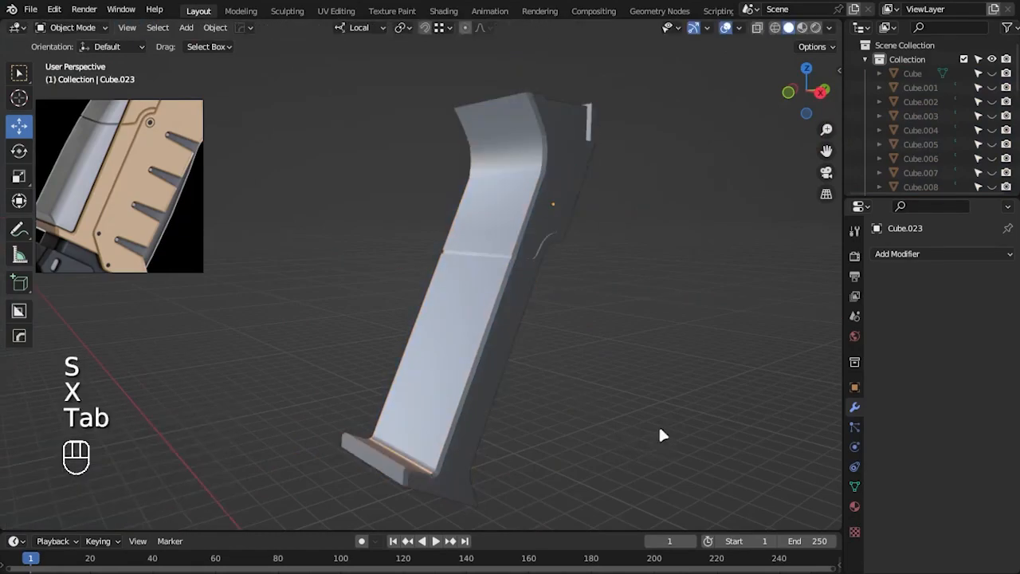
- Reveal all hidden parts and narrow the rear strip along its local X axis to fit the beveled panel
key("alt+h")
scroll(713, 439, "up", 5)
left_click(532, 305)
key("s")
key("x")
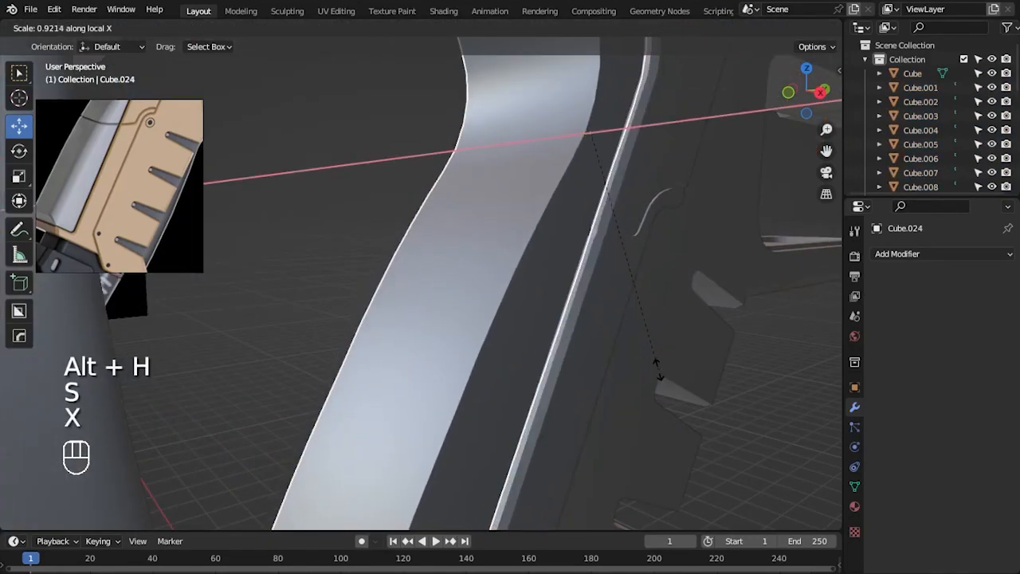
left_click(677, 372)
- Check the strip's lower end up close and scale the strip slightly narrower along local X
left_click(766, 462)
middle_click_drag(766, 461, 506, 352)
scroll(506, 353, "up", 4)
left_click(500, 352)
key("s")
key("x")
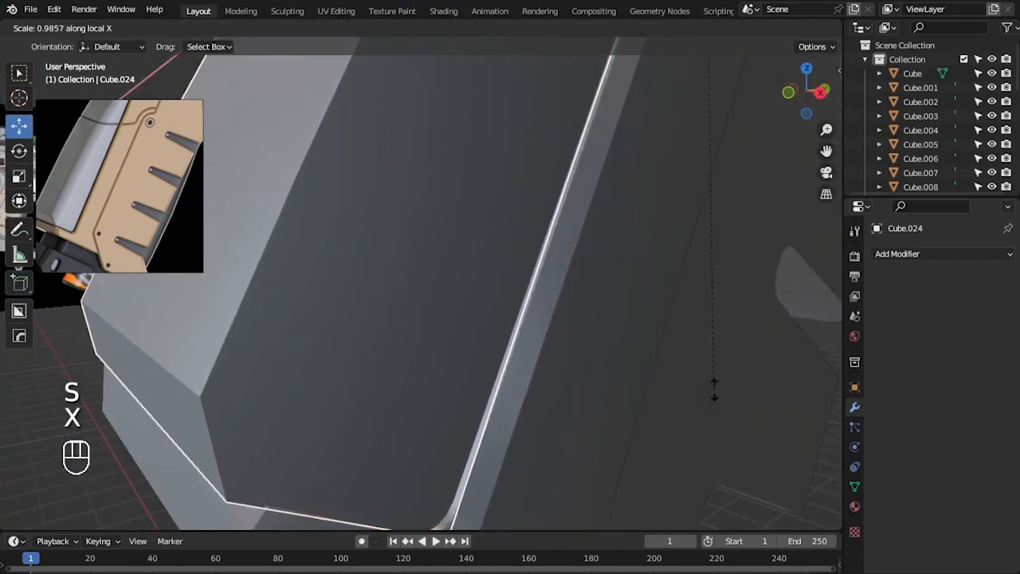
left_click(706, 420)
- Finish narrowing the rear strip slightly along local X and check it in the right side view
left_click(757, 457)
middle_click_drag(758, 457, 485, 260)
left_click(485, 259)
key("KP_3")
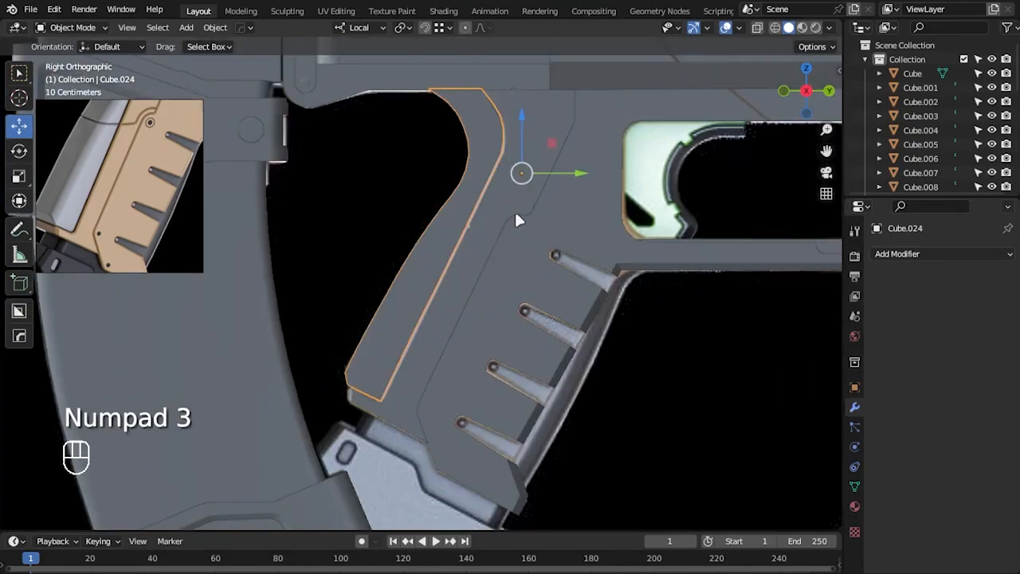
- Edit the strip in see-through display and nudge the upper vertices of its panel-side edge along local Y to the reference outline
scroll(484, 341, "up", 8)
key("alt+z")
key("Tab")
key("1")
left_click_drag(582, 220, 593, 218)
key("ctrl+z")
left_click_drag(476, 182, 564, 227)
left_click_drag(589, 219, 595, 211)
left_click_drag(529, 244, 619, 260)
middle_click_drag(468, 439, 451, 364, "alt")
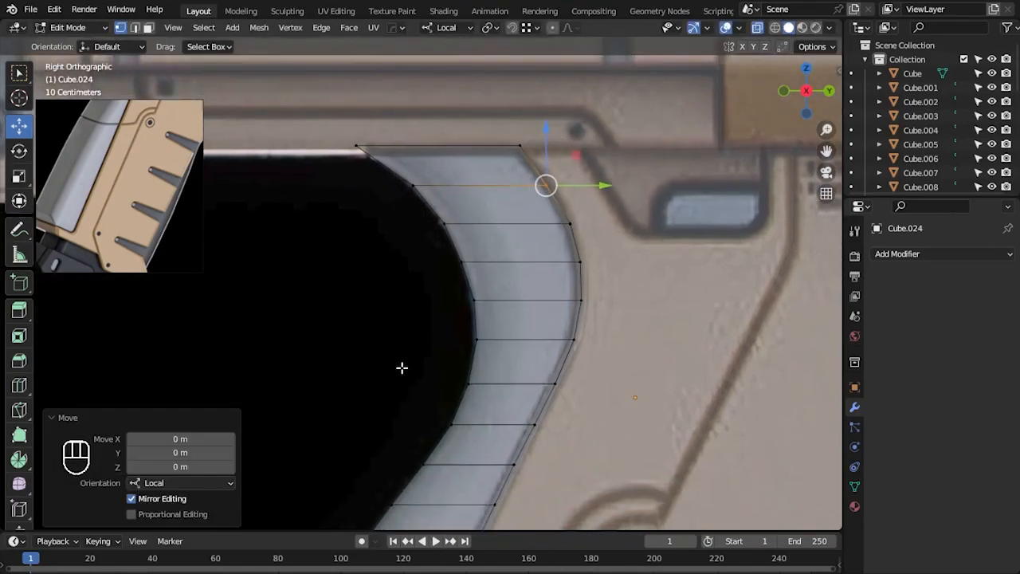
- Select a vertex row on the strip's straight lower section and nudge its panel-side end slightly back along local Y
left_click(582, 401)
scroll(583, 401, "down", 2)
middle_click_drag(564, 429, 606, 218, "alt")
scroll(483, 373, "up", 2)
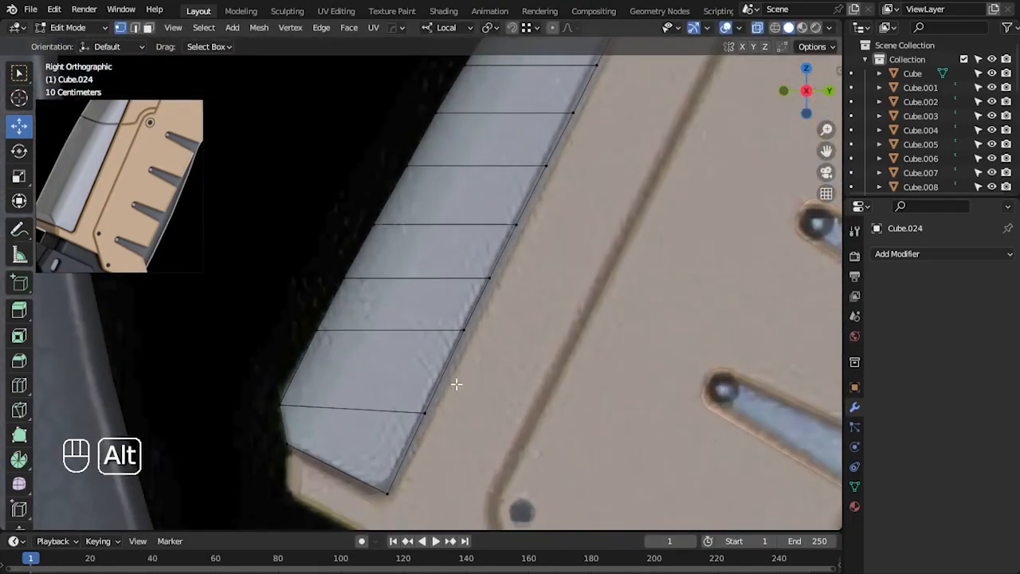
middle_click_drag(589, 243, 487, 441, "alt")
left_click_drag(448, 246, 522, 333)
scroll(530, 323, "up", 3)
left_click_drag(593, 292, 590, 292)
middle_click_drag(588, 311, 552, 430, "alt")
- Shift the panel-side vertices just below the strip's bend about -0.003 m along local Y to straighten the edge
left_click_drag(533, 245, 624, 275)
middle_click_drag(660, 212, 597, 380, "alt")
left_click_drag(512, 257, 602, 376)
left_click_drag(610, 319, 610, 318)
middle_click_drag(610, 318, 526, 510, "alt")
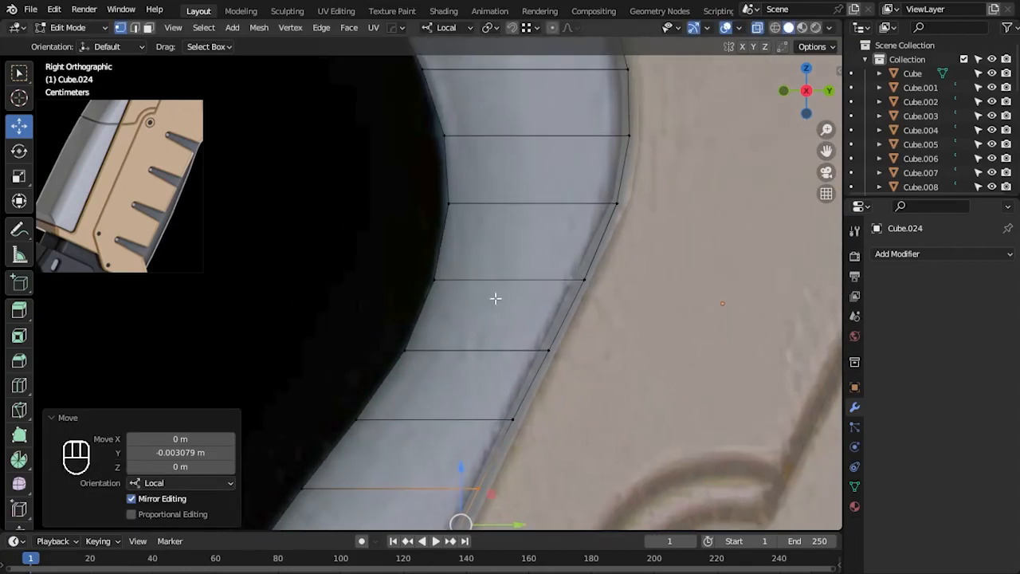
left_click_drag(514, 243, 617, 374)
left_click_drag(621, 316, 617, 315)
left_click(636, 313)
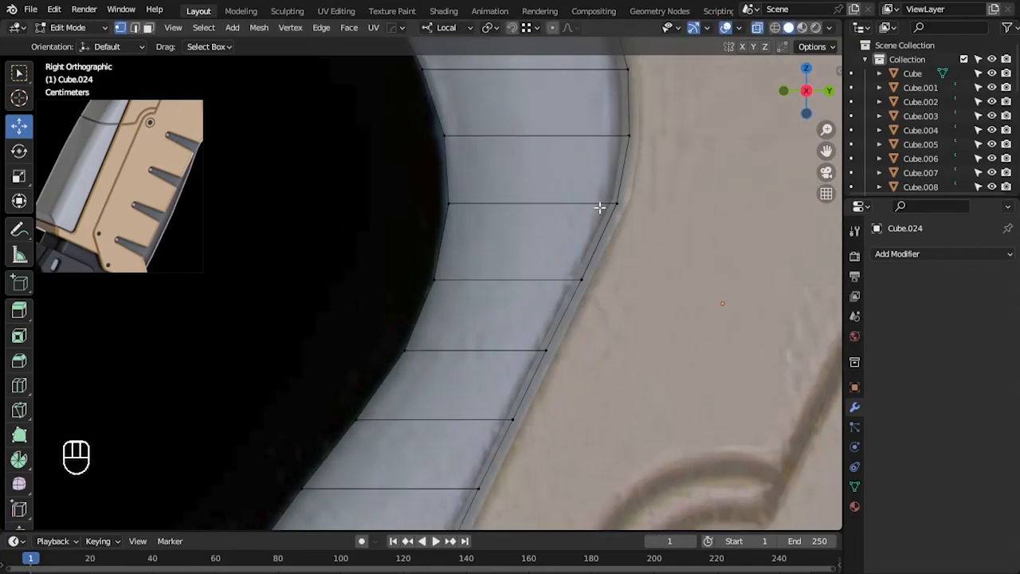
- Fine-tune the panel-side vertices around the strip's bend along local Y so the edge follows the reference curve
middle_click_drag(509, 396, 587, 349, "shift")
left_click_drag(595, 344, 597, 344)
middle_click_drag(593, 373, 583, 473, "alt")
left_click_drag(531, 335, 603, 408)
left_click_drag(589, 240, 591, 239)
left_click(569, 309)
left_click_drag(607, 306, 602, 305)
- Leave mesh editing, save the file, and compare the strip with the reference in solid and see-through display
scroll(562, 327, "down", 3)
key("Tab")
scroll(442, 338, "down", 2)
key("alt+z")
middle_click_drag(326, 348, 417, 380, "alt")
scroll(463, 370, "up", 2)
key("ctrl+s")
key("KP_3")
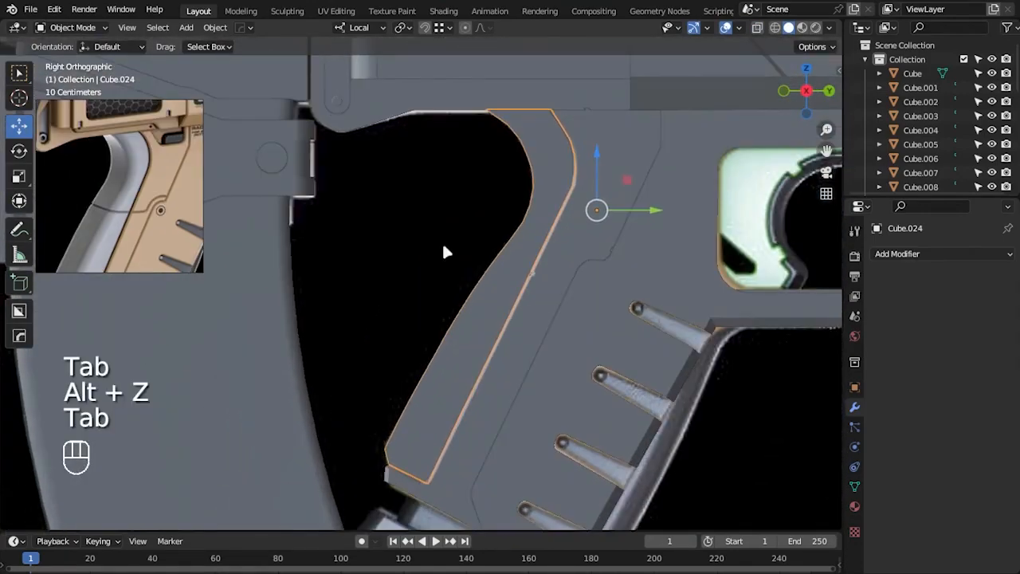
left_click_drag(443, 244, 573, 273, "alt")
key("alt+z")
key("alt+z")
scroll(510, 298, "down", 2)
- Bevel the strip's long outer edge loop with a 0.131 m width and 4 segments, and leave mesh editing
left_click_drag(430, 301, 502, 328, "alt")
key("Tab")
key("2")
scroll(509, 320, "up", 2)
left_click(486, 293, "alt")
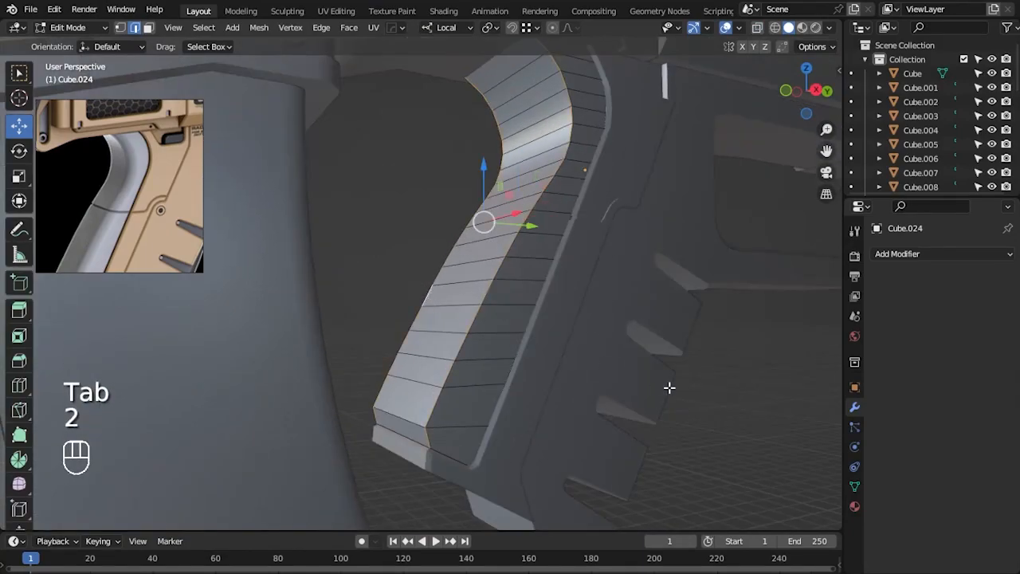
key("ctrl+b")
scroll(704, 391, "up", 3)
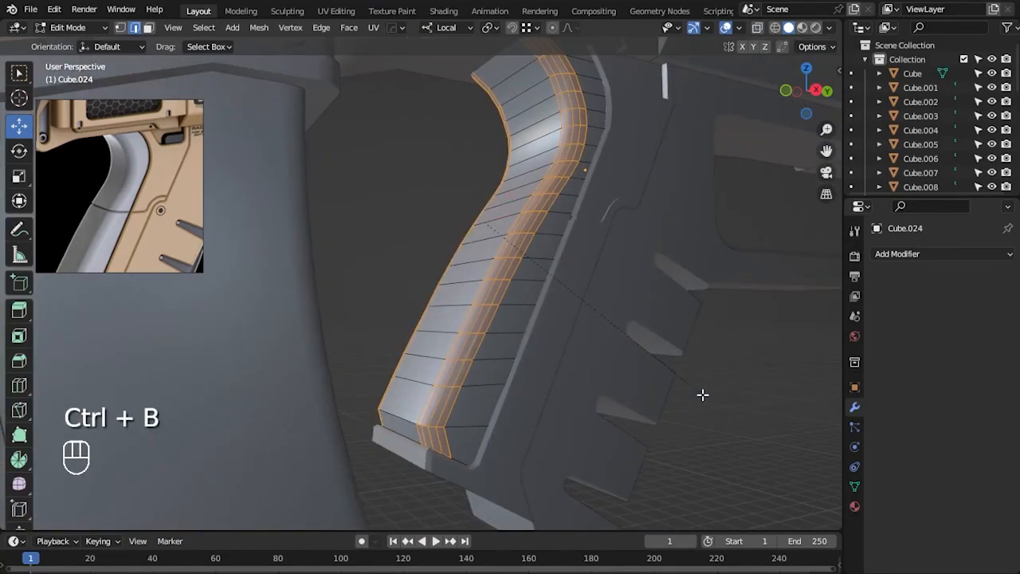
left_click(701, 395)
key("KP_3")
key("alt+z")
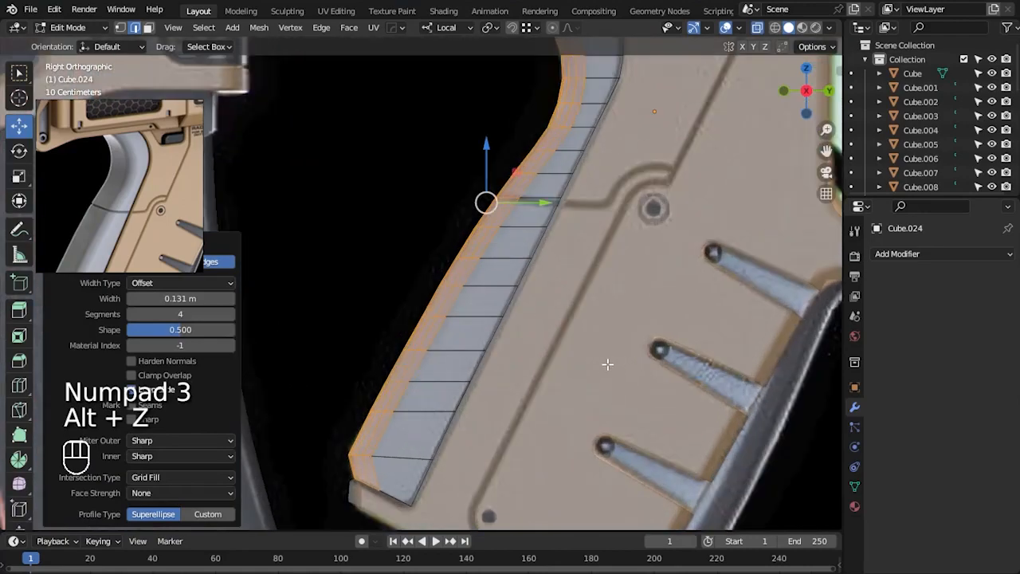
scroll(753, 429, "down", 4)
key("Tab")
key("alt+z")
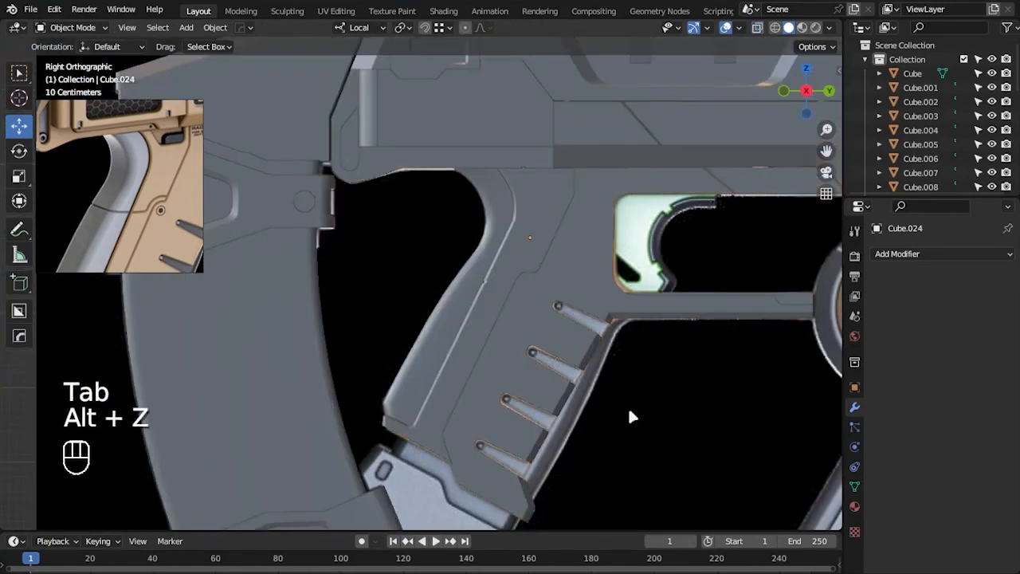
- Edit the strip in see-through display and box-select the vertex row along the reference seam at mid-grip
scroll(487, 294, "up", 5)
scroll(485, 288, "up", 4)
key("Tab")
key("2")
key("alt+z")
middle_click_drag(590, 310, 543, 322, "shift")
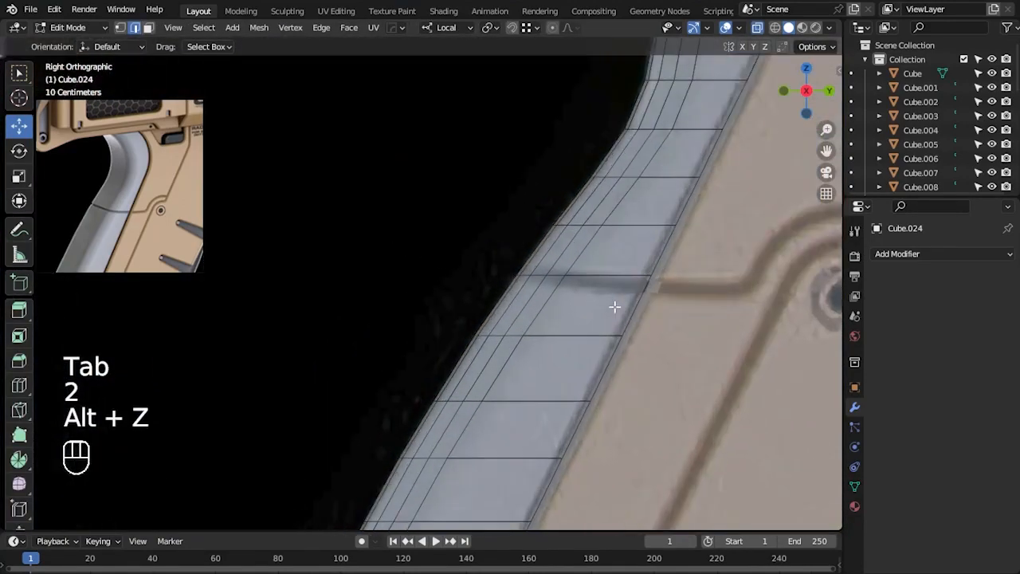
scroll(677, 296, "up", 2)
key("1")
left_click_drag(485, 246, 716, 293)
- Undo the vertex row selection and the preceding changes to the strip
key("ctrl+z")
key("ctrl+z")
key("ctrl+z")
key("ctrl+z")
key("ctrl+z")
key("ctrl+z")
key("ctrl+z")
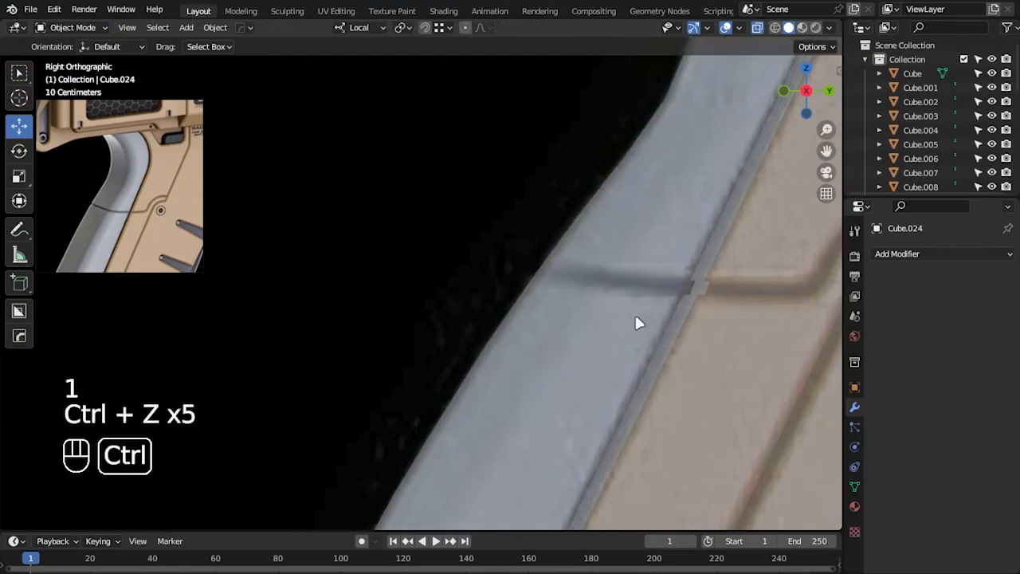
- Slide the end vertices of the grip strip's crossing edge so it follows the groove line in the reference image
key("ctrl+z")
key("ctrl+z")
key("1")
left_click(694, 273)
key("shift+v")
left_click(758, 296)
left_click(594, 302)
scroll(683, 311, "down", 2)
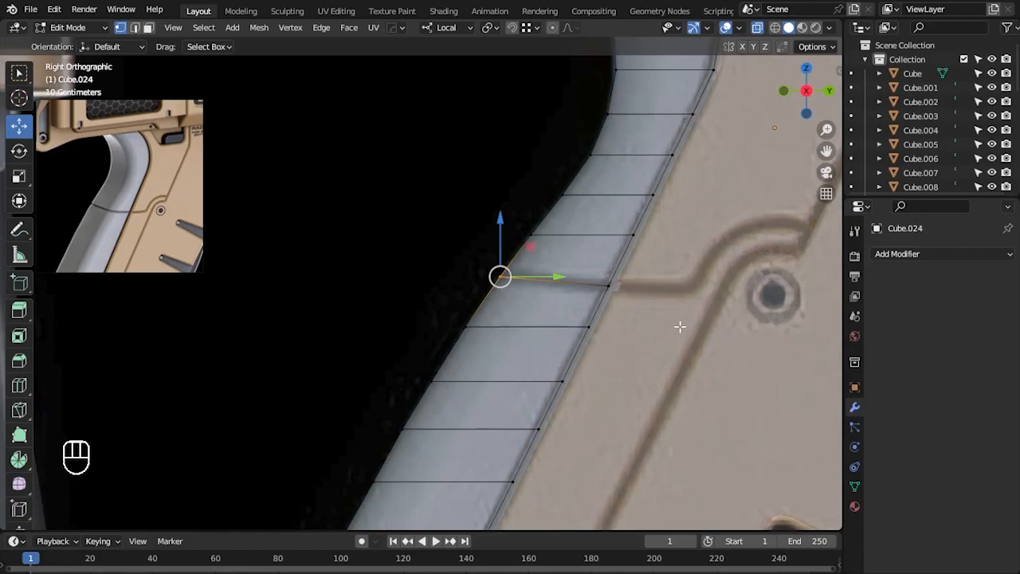
- Apply the scale of the grip strip
key("alt+z")
middle_click_drag(553, 298, 546, 344)
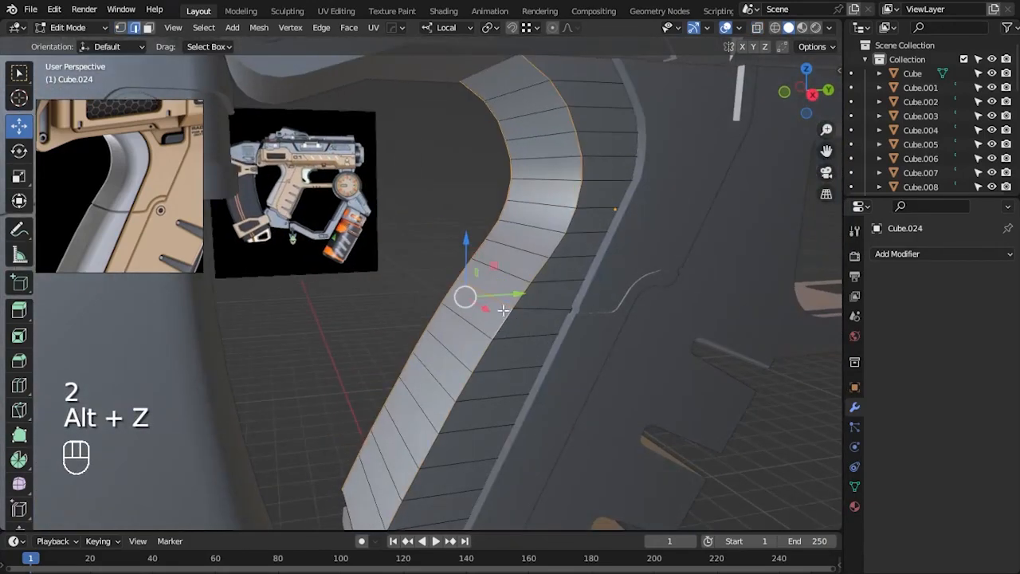
left_click(660, 357)
key("ctrl+z")
key("Tab")
key("ctrl+a")
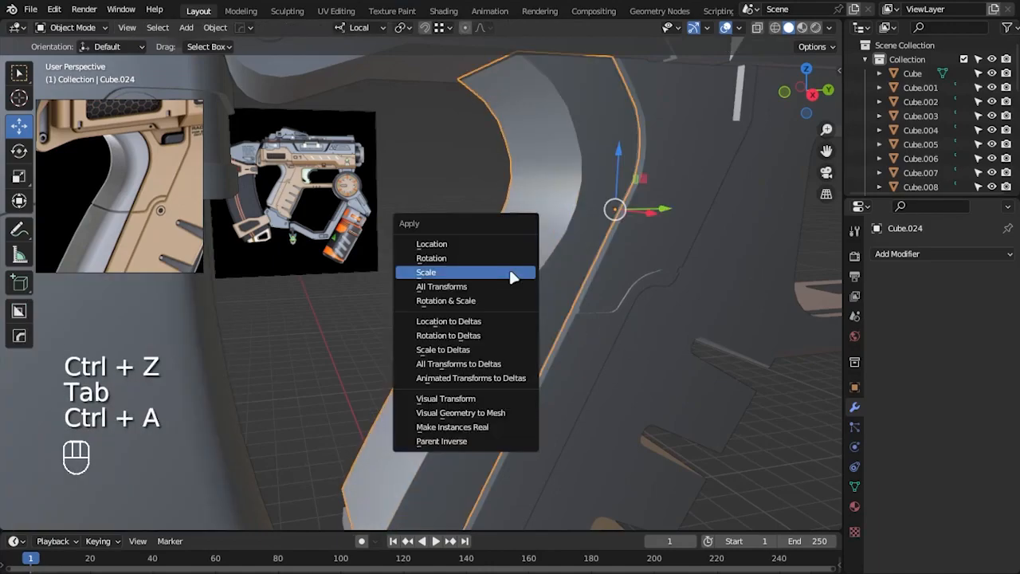
left_click(513, 273)
- Bevel the grip strip's long outer edge loops with multiple segments to round its back
key("KP_3")
key("Tab")
key("alt+z")
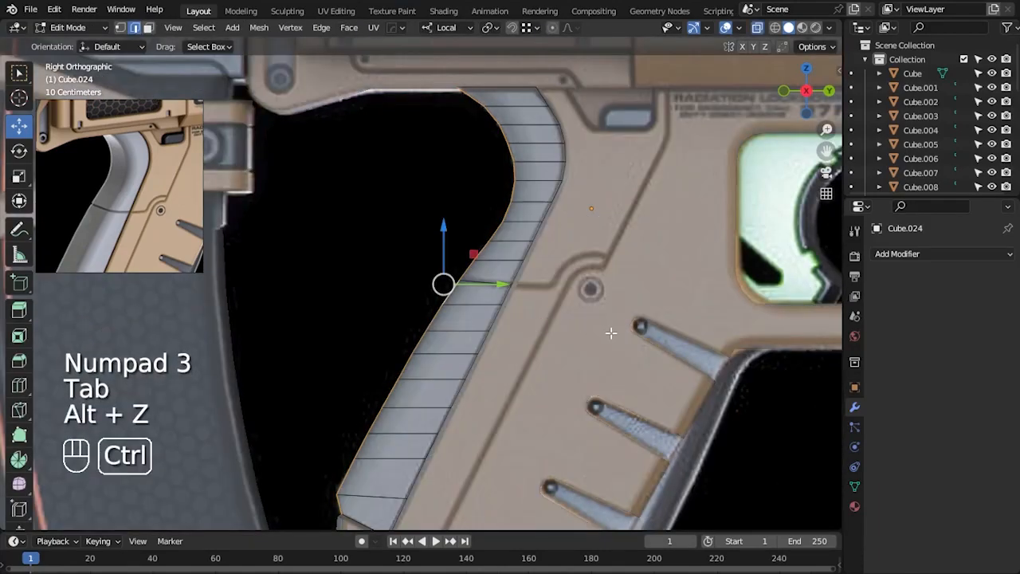
key("ctrl+b")
left_click(635, 335)
key("Tab")
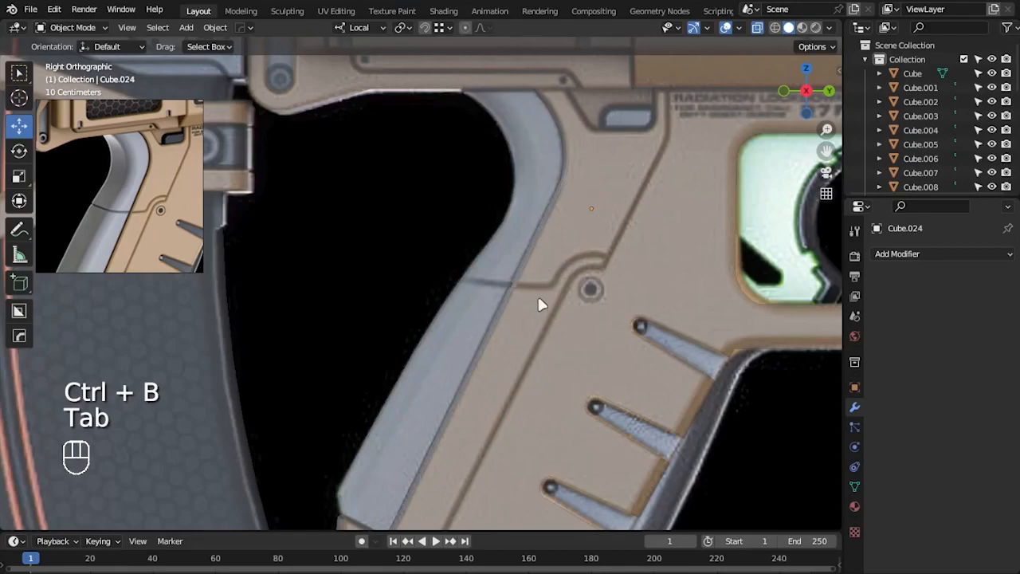
- Bevel the crossing edge at the reference groove into a band with width about 0.0207 m and one segment
key("Tab")
scroll(398, 226, "up", 6)
left_click(614, 281, "alt+shift")
scroll(663, 337, "down", 3, "ctrl")
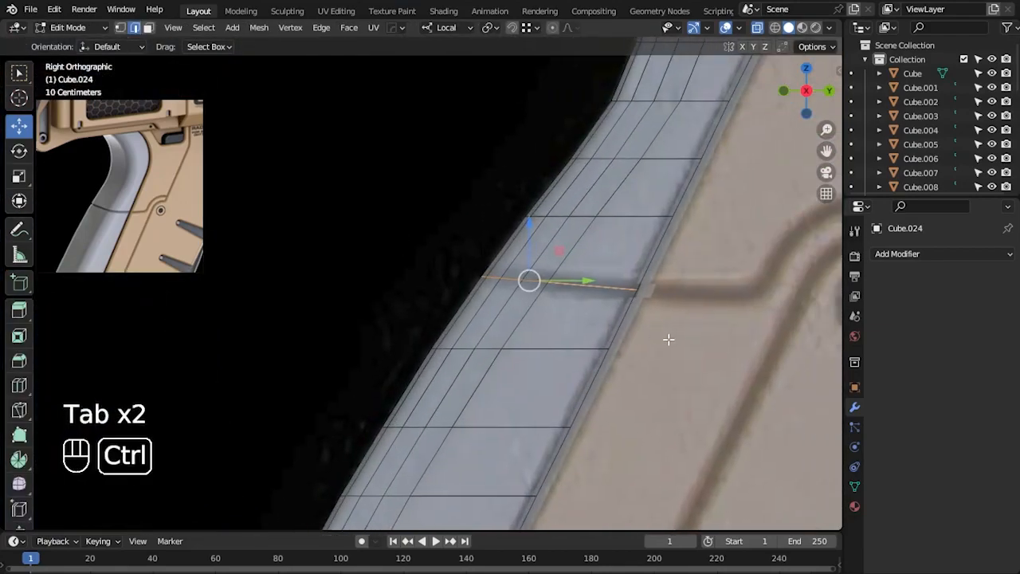
key("ctrl+b")
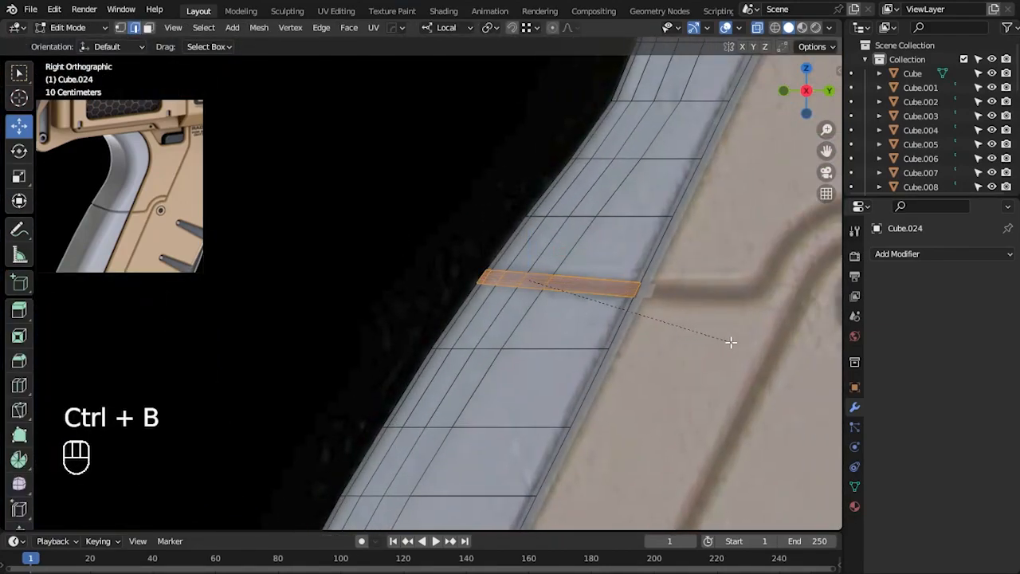
left_click(729, 341)
scroll(678, 329, "up", 2)
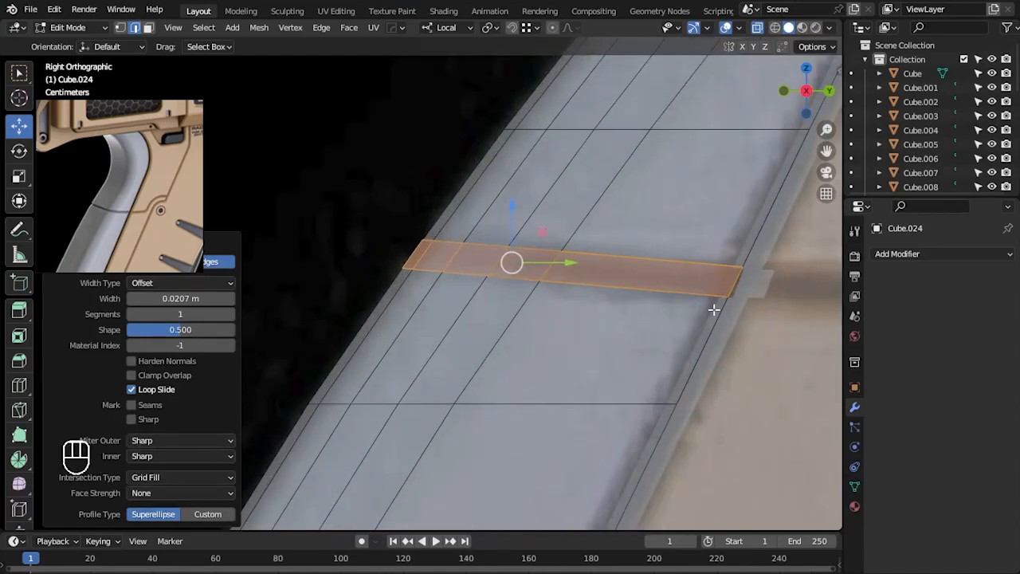
- Extrude the groove band faces inward along their normals by about 0.0125 m
key("3")
key("alt+z")
middle_click_drag(661, 337, 563, 265, "alt")
right_click(563, 321)
left_click(562, 321)
left_click(564, 321)
key("KP_3")
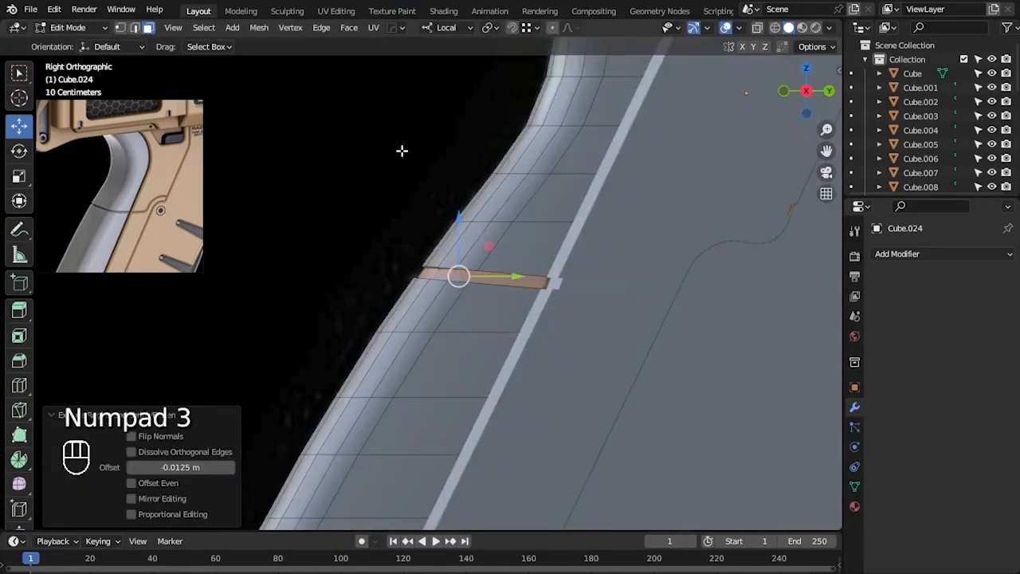
- Rotate and shift the recessed groove faces slightly so they line up with the band's rim
key("alt+z")
scroll(540, 290, "up", 2)
key("r")
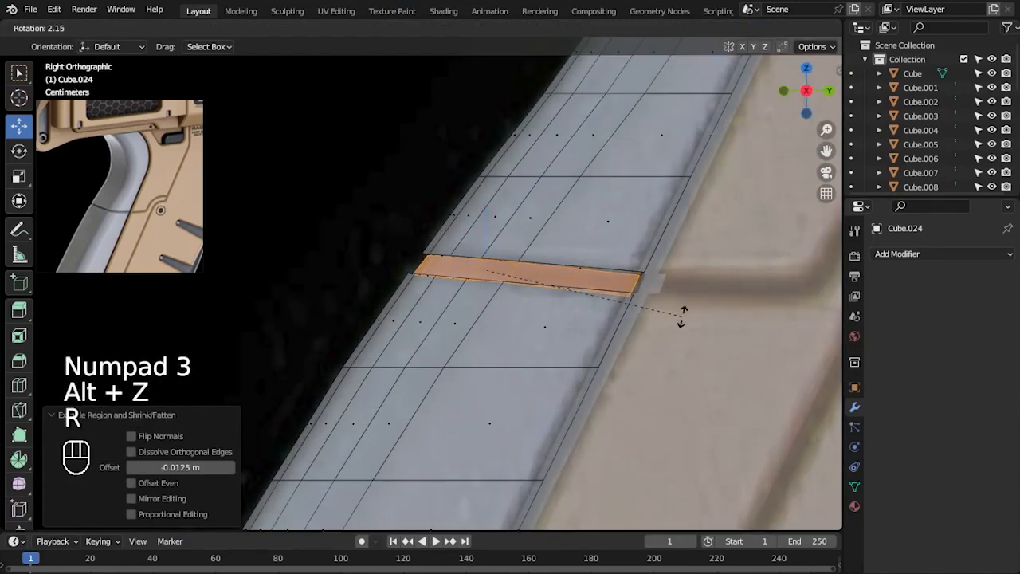
left_click(683, 316)
scroll(723, 317, "up", 3)
key("r")
left_click(740, 303)
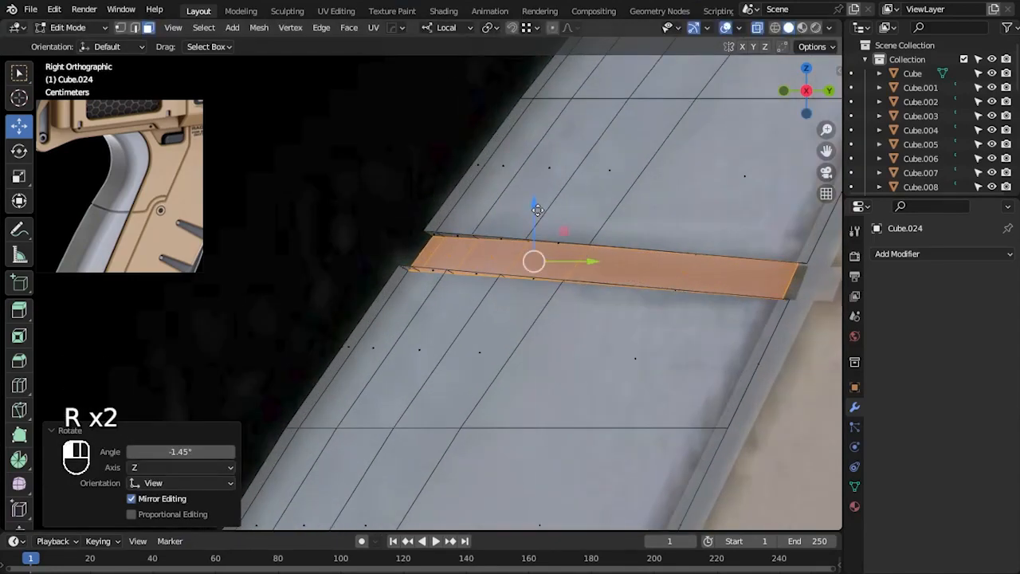
left_click_drag(536, 210, 538, 214)
key("r")
left_click(813, 299)
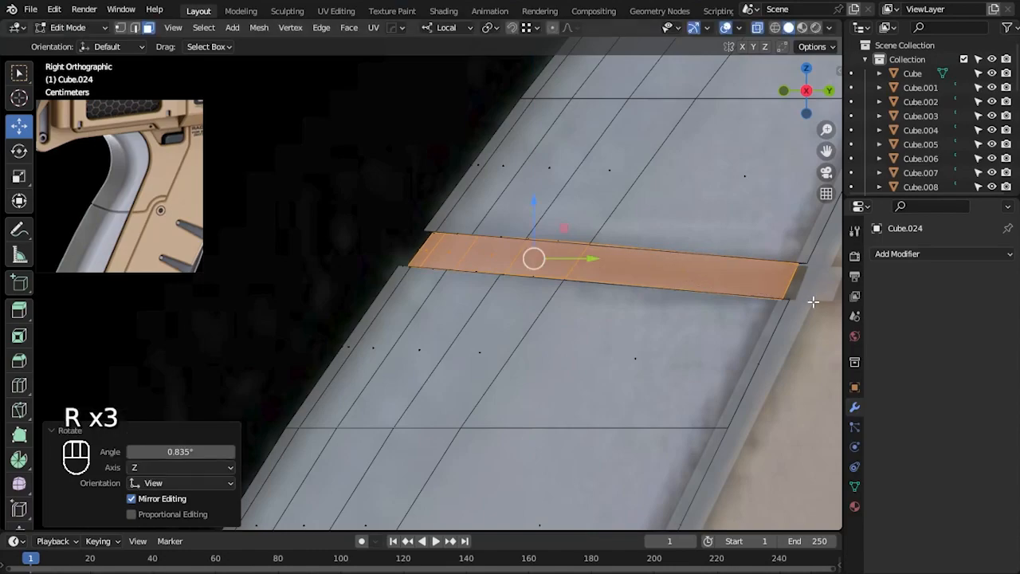
- Align the recessed vertices at the groove's inner end beside the grip panel with the rim lines
middle_click_drag(813, 303, 646, 303, "shift")
scroll(515, 298, "up", 4)
left_click_drag(510, 244, 557, 292)
left_click_drag(505, 341, 523, 363, "shift")
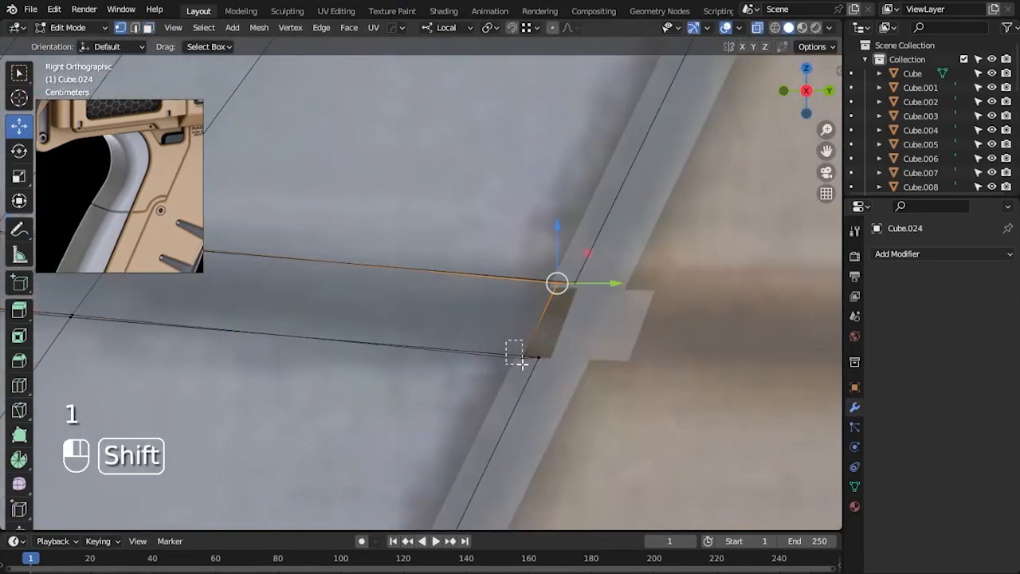
left_click_drag(540, 272, 540, 267)
scroll(592, 331, "down", 1)
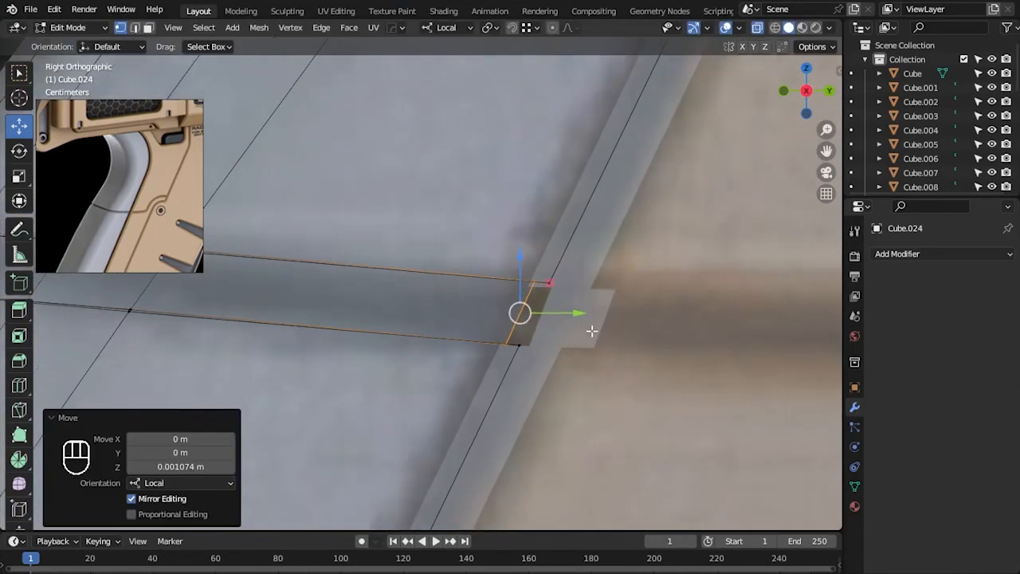
left_click(546, 288)
key("shift+v")
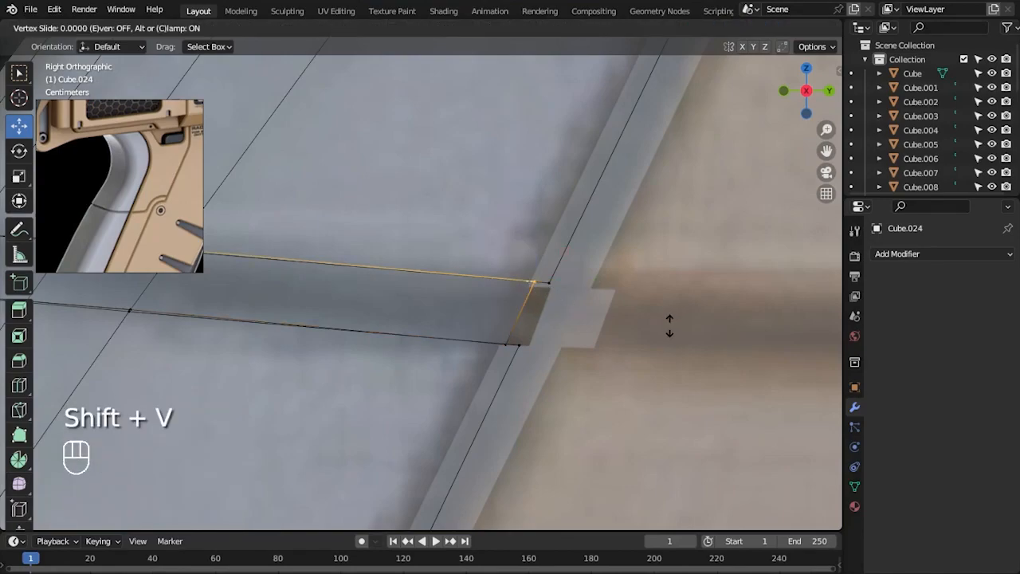
left_click(669, 326)
left_click_drag(577, 282, 584, 282)
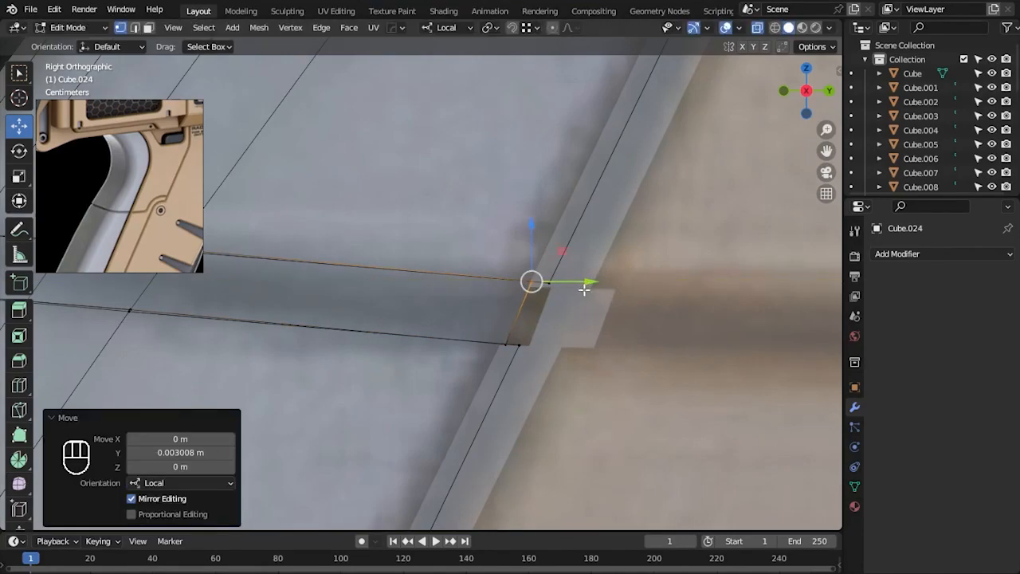
- Move the recessed upper and lower vertices on the groove's first lengthwise edge line onto the matching rim vertices
middle_click_drag(276, 335, 435, 337, "alt")
middle_click_drag(226, 282, 461, 317, "alt")
scroll(476, 310, "up", 2)
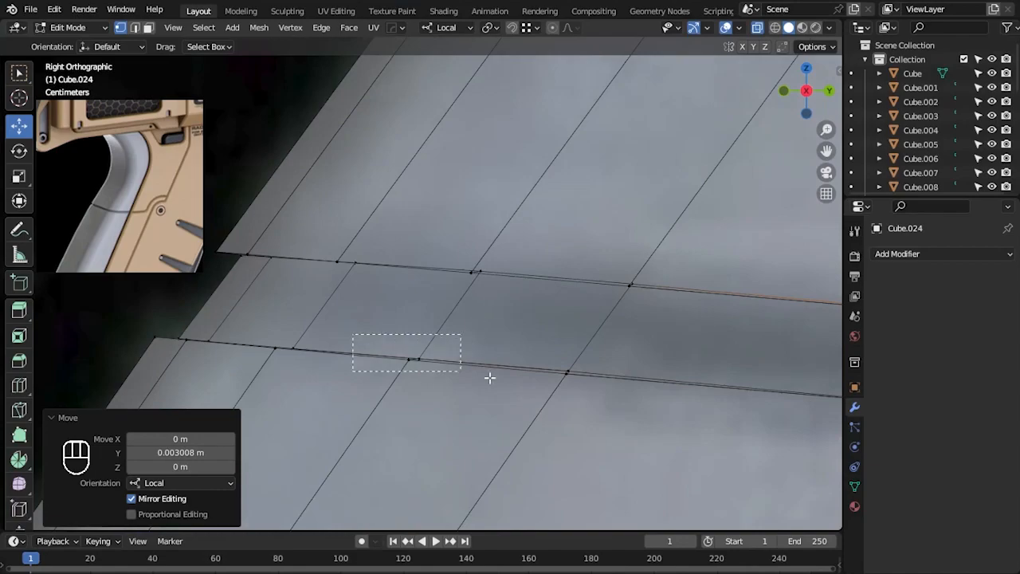
left_click_drag(460, 372, 634, 389)
middle_click_drag(647, 388, 640, 357, "shift")
key("alt+a")
middle_click_drag(539, 317, 367, 262, "shift")
scroll(361, 262, "up", 3)
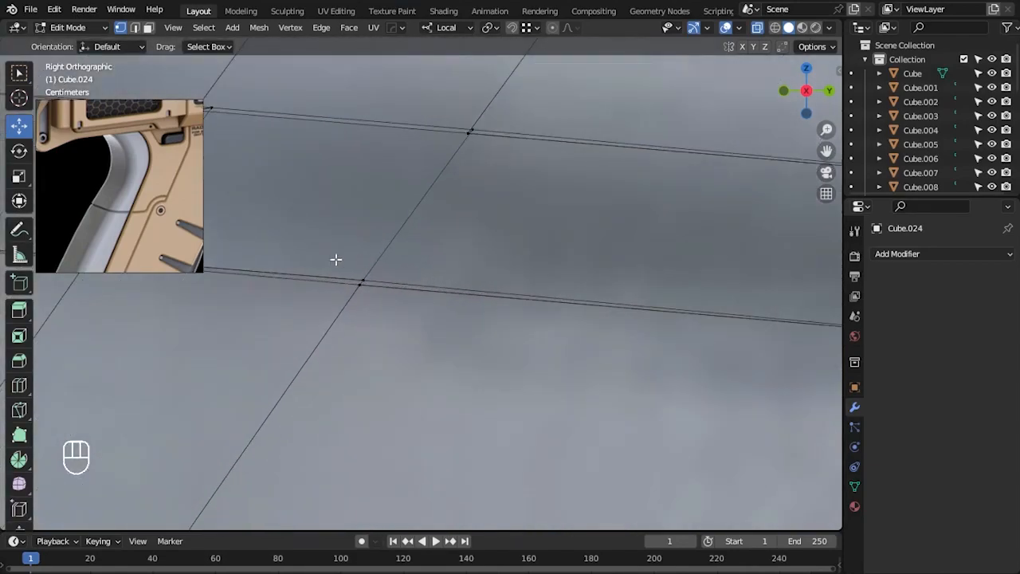
key("shift+v")
left_click(493, 301)
left_click_drag(505, 183, 472, 135)
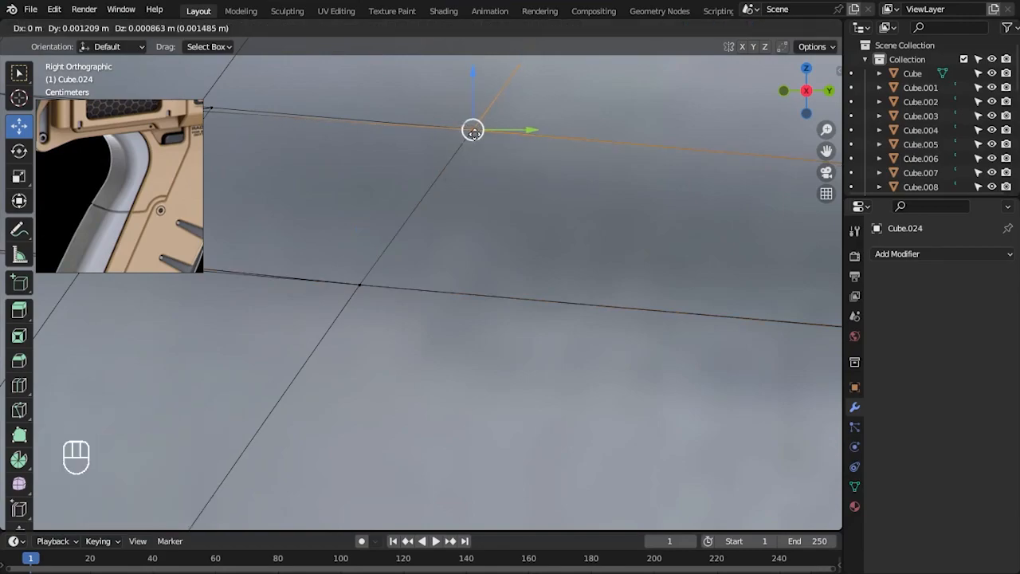
- Move the recessed upper and lower vertices on the second lengthwise edge line onto the groove rim
middle_click_drag(355, 183, 561, 267, "shift")
key("g")
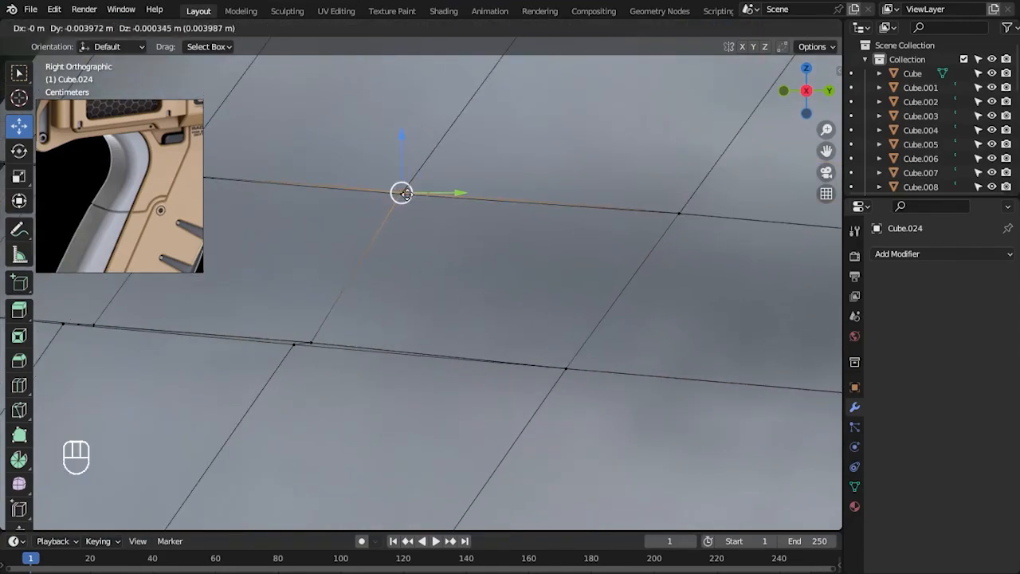
left_click(403, 193)
middle_click_drag(385, 266, 542, 248, "shift")
left_click(462, 328)
key("g")
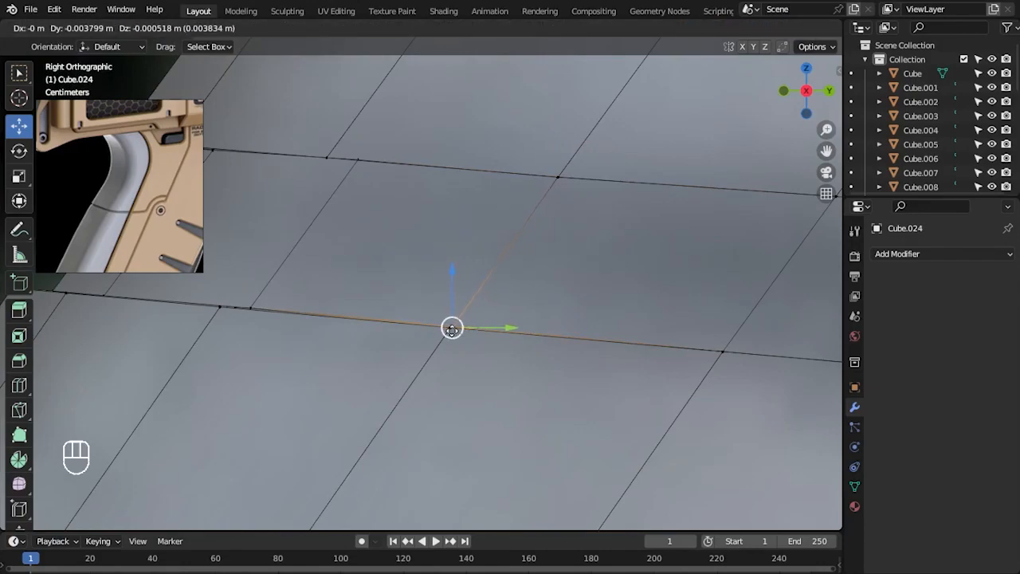
left_click(452, 328)
- Nudge the recessed vertices on the third lengthwise edge line onto the rim, lowering the bottom one about 0.000345 m
middle_click_drag(377, 200, 544, 237, "shift")
left_click(523, 200)
key("g")
left_click(526, 201)
left_click_drag(419, 316, 432, 366)
left_click(444, 318)
key("ctrl+z")
left_click_drag(413, 284, 413, 288)
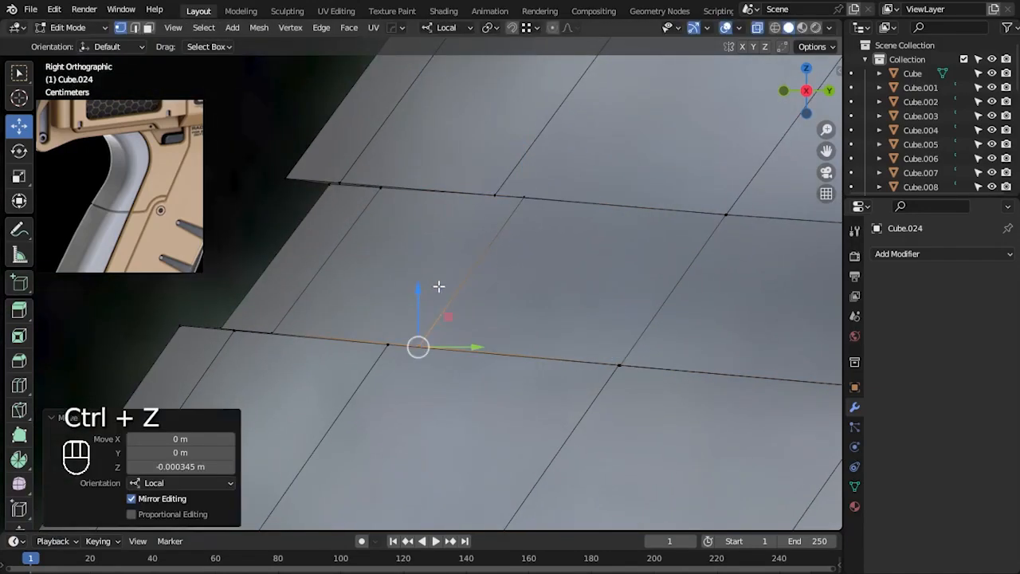
- Nudge the groove's remaining upper recessed vertices near the strip's outer edge vertically onto the rim line
middle_click_drag(364, 202, 485, 268, "alt")
scroll(485, 268, "up", 3)
left_click_drag(458, 199, 478, 245)
left_click_drag(479, 173, 479, 167)
left_click_drag(548, 210, 572, 241)
left_click_drag(563, 183, 563, 177)
left_click_drag(452, 206, 479, 240)
left_click_drag(473, 165, 473, 168)
left_click_drag(547, 209, 572, 241)
left_click_drag(566, 170, 566, 173)
- Adjust the groove's remaining lower recessed vertices near the outer edge and finish editing the strip's mesh
middle_click_drag(496, 372, 667, 267, "alt")
scroll(668, 267, "up", 2)
left_click_drag(349, 398, 372, 433)
left_click_drag(371, 369, 371, 369)
left_click(507, 385)
left_click_drag(495, 382, 496, 383)
scroll(578, 383, "down", 3)
middle_click_drag(579, 382, 236, 357, "alt")
scroll(237, 358, "down", 3)
middle_click_drag(613, 351, 357, 348, "alt")
scroll(357, 348, "down", 3)
middle_click_drag(620, 312, 580, 323, "alt")
scroll(392, 316, "down", 3)
scroll(580, 324, "down", 2)
key("Tab")
scroll(577, 319, "down", 1)
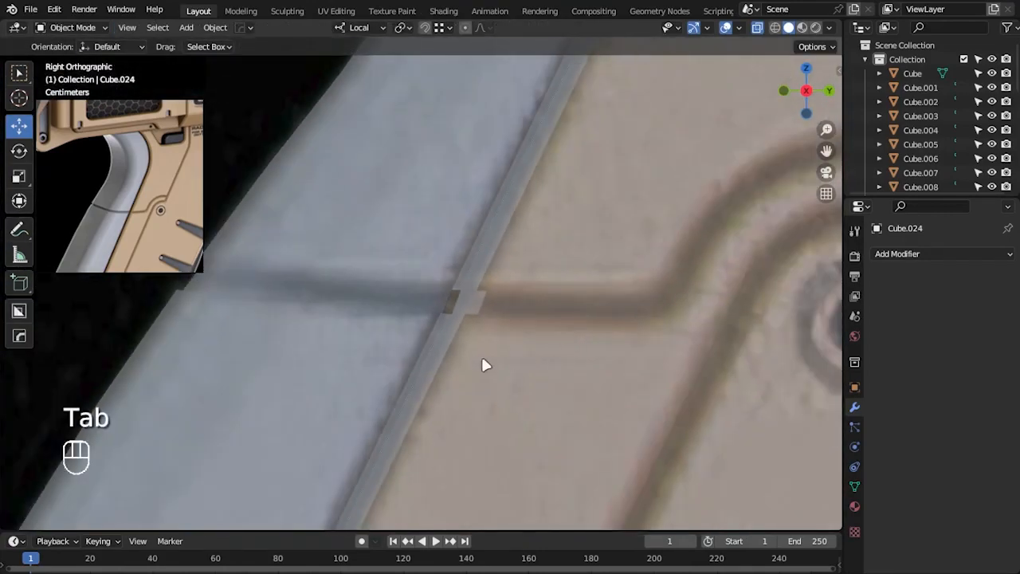
- Isolate the grip strip and bevel its open border edge loops with width about 0.0211 m and one segment
middle_click_drag(483, 360, 401, 231)
key("shift+h")
key("Tab")
key("2")
left_click(467, 232, "alt+shift")
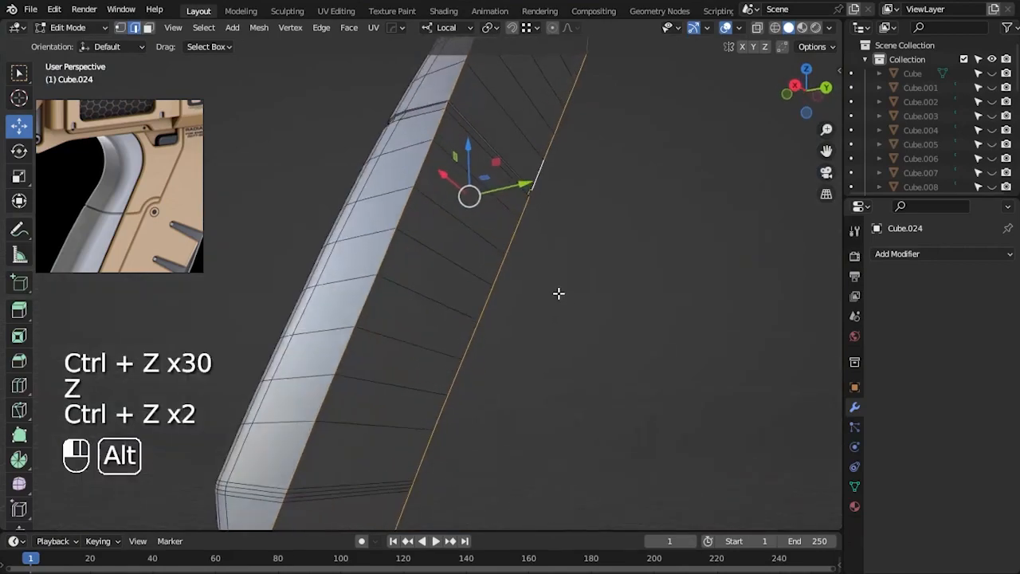
middle_click_drag(557, 291, 574, 229)
middle_click_drag(502, 357, 427, 215)
left_click(426, 215, "alt+shift")
left_click_drag(595, 409, 578, 426, "alt")
left_click(409, 292, "shift")
left_click_drag(613, 370, 470, 342, "alt")
key("KP_3")
left_click(616, 374)
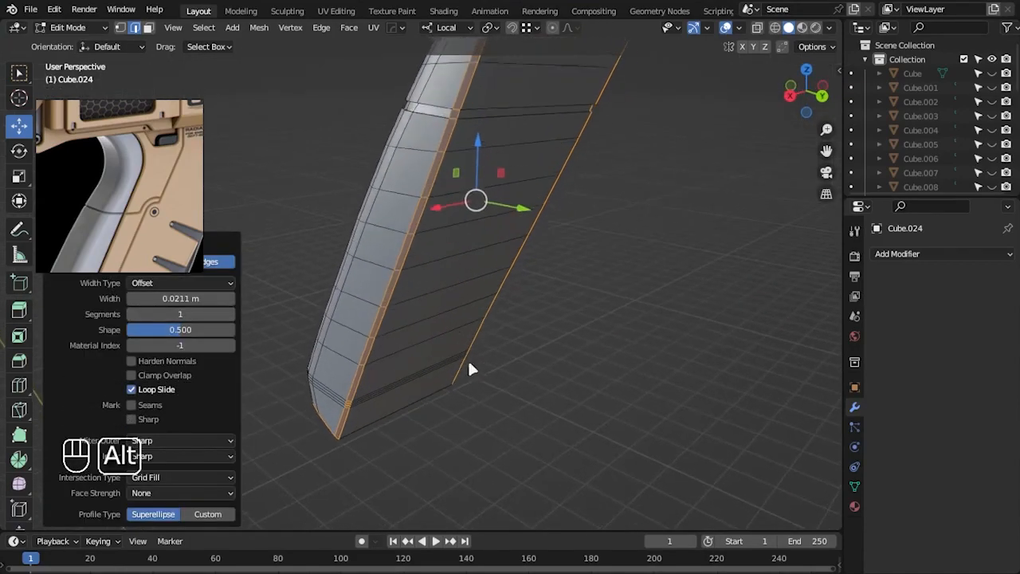
- Unhide the other parts and scale the grip strip along its local X axis by about 1.076
key("Tab")
key("alt+h")
left_click_drag(392, 234, 544, 382, "alt")
key("s")
key("x")
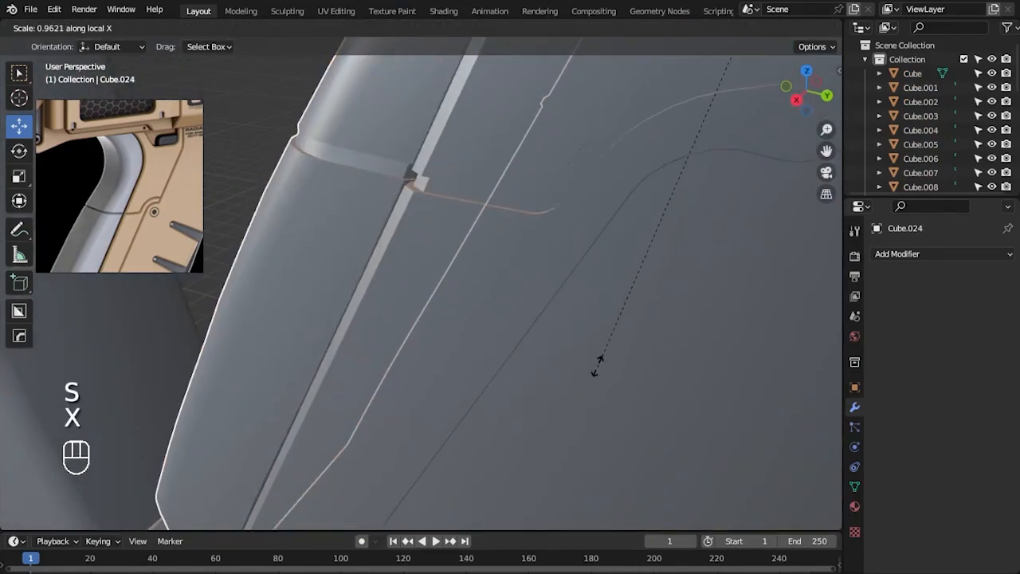
left_click(542, 413)
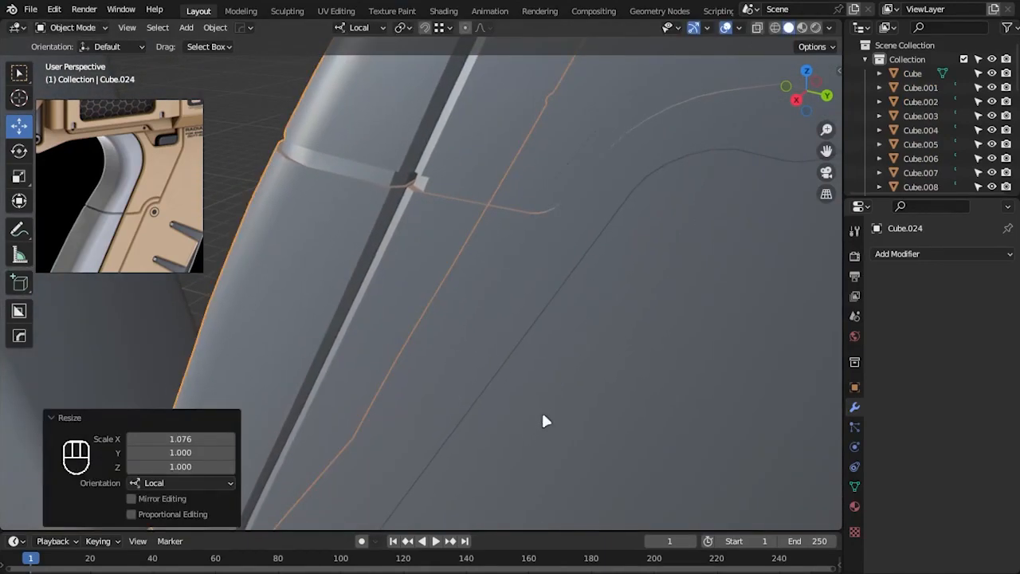
- Bevel the grip strip's lower pointed corner edge with multiple segments
left_click_drag(290, 164, 406, 232, "alt")
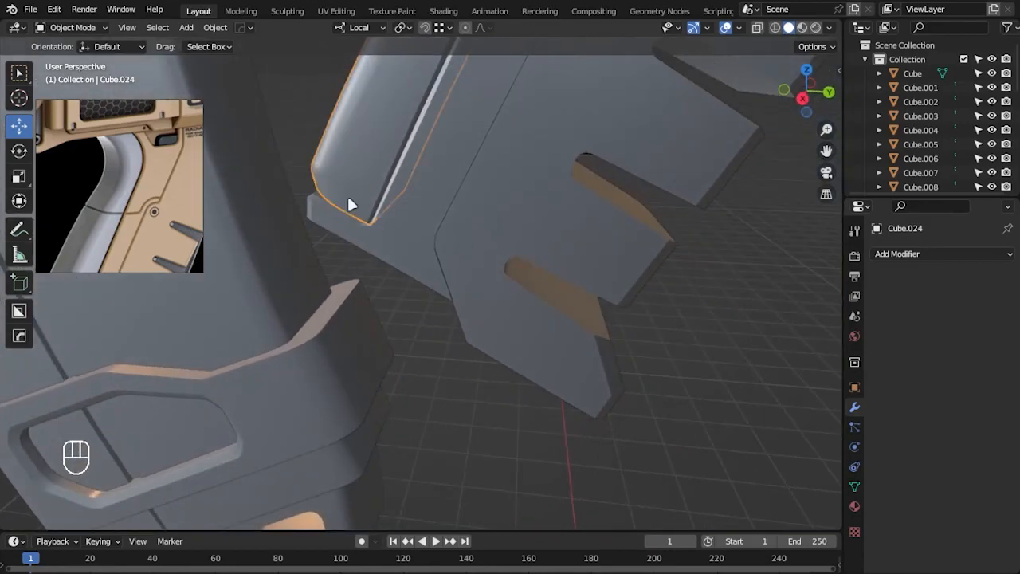
key("KP_3")
key("alt+z")
key("Tab")
scroll(487, 318, "up", 4)
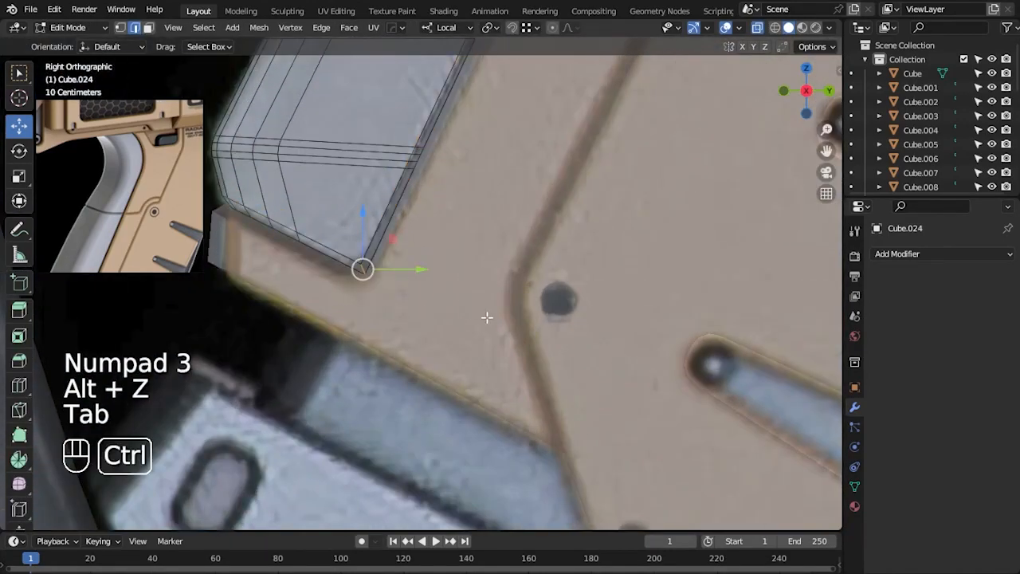
key("ctrl+b")
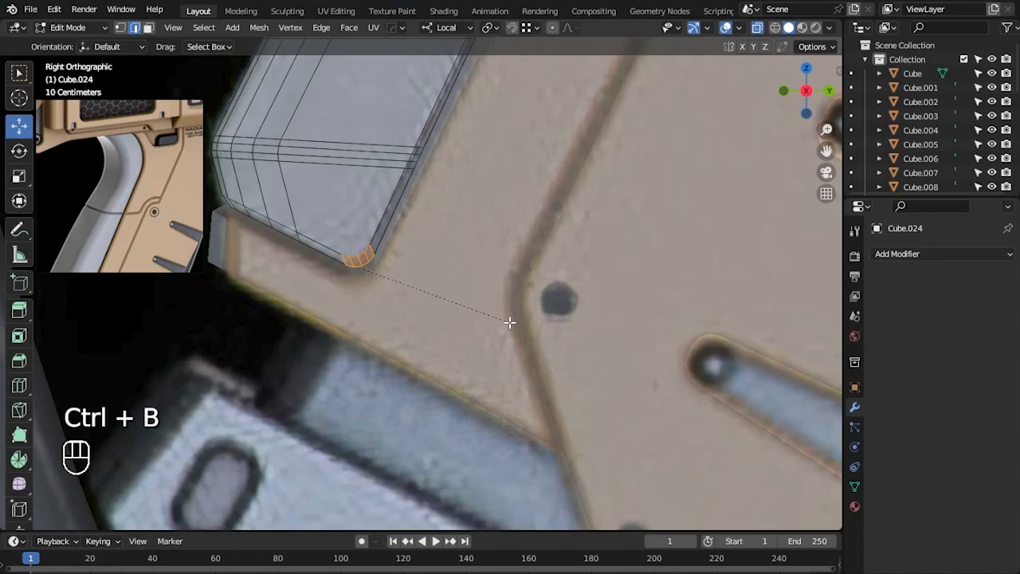
left_click(510, 323)
middle_click_drag(509, 323, 548, 353, "shift")
- Switch to wireframe shading and compare the strip's rounded corner with the adjoining grip panel's corner
key("Tab")
left_click(502, 355)
key("Tab")
left_click(775, 28)
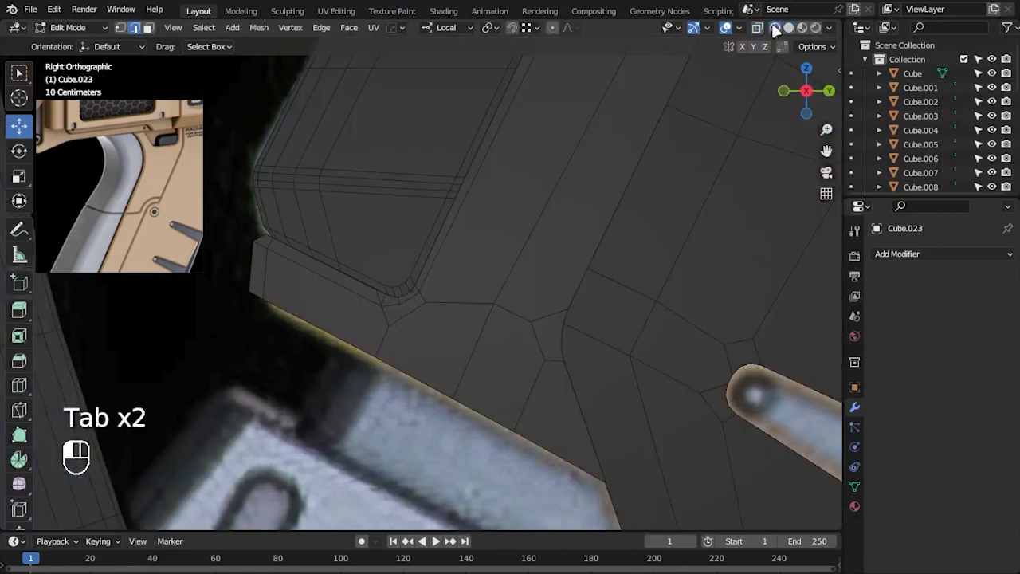
scroll(389, 278, "up", 2)
key("Tab")
left_click(433, 285, "alt")
key("Tab")
scroll(450, 259, "up", 2)
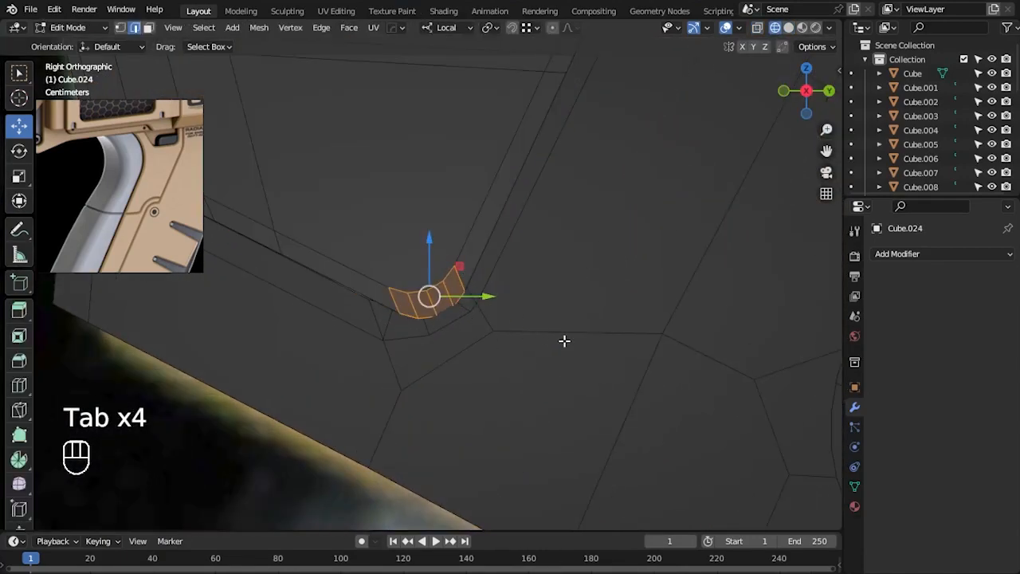
- Undo back to the grip strip's unbevelled lower corner
key("ctrl+z")
key("ctrl+z")
key("ctrl+z")
key("ctrl+z")
key("ctrl+z")
key("ctrl+z")
key("ctrl+z")
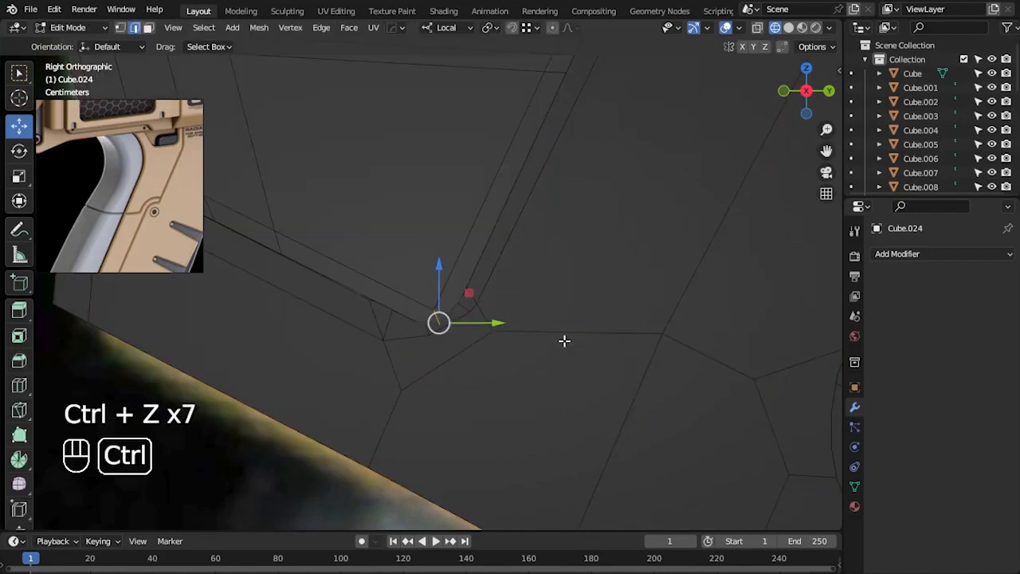
- Bevel the strip's lower corner edge with a wider multi-segment rounding that follows the adjoining panel's curved corner
key("ctrl+b")
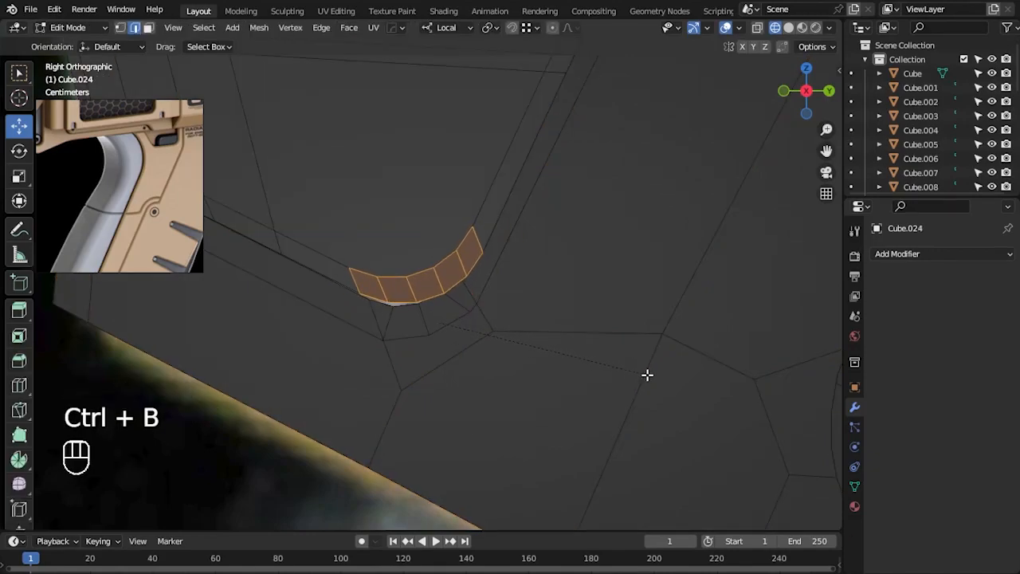
left_click(639, 377)
key("Tab")
scroll(615, 393, "down", 4)
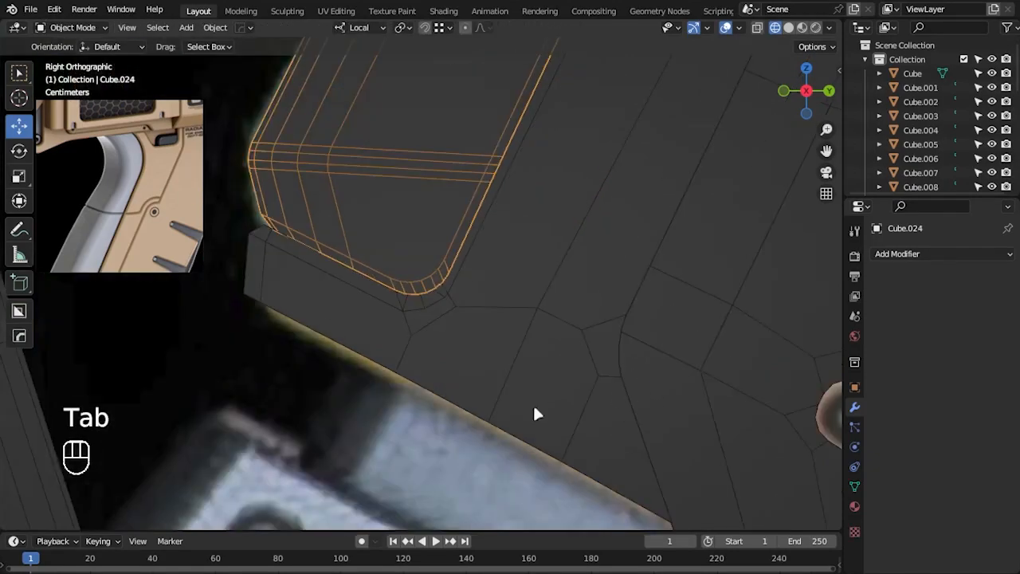
- Deselect the finished grip strip, return to solid see-through display of the reference, and save the file
left_click(420, 447)
key("alt+z")
scroll(419, 448, "down", 2)
left_click(788, 28)
scroll(542, 307, "down", 4)
scroll(474, 414, "down", 2)
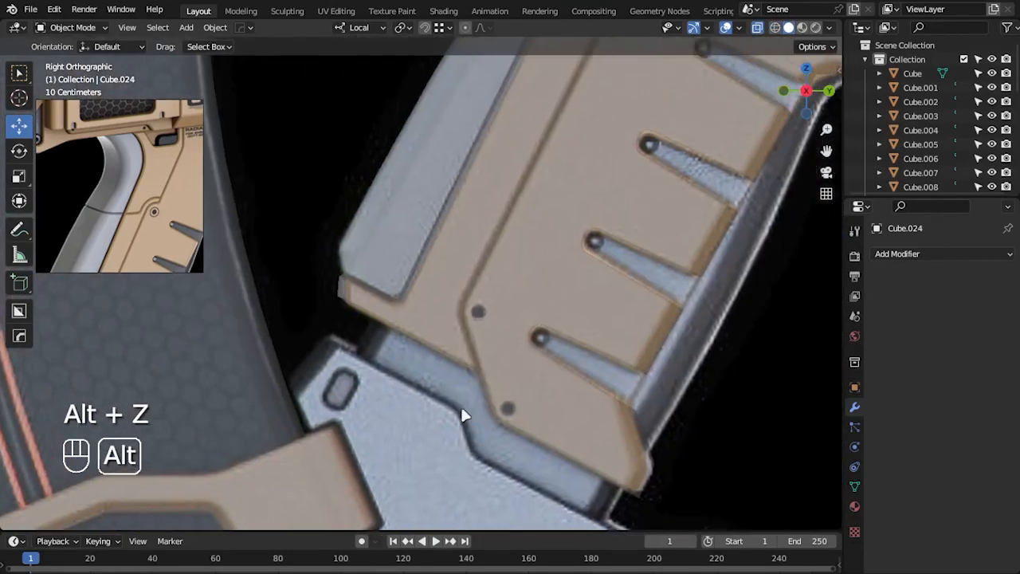
scroll(649, 387, "down", 3)
key("ctrl+s")
- Add a cube for the grey plate below the grip, move it over the reference plate and rotate it roughly into place
key("shift+a")
left_click(621, 246)
scroll(542, 330, "down", 4)
left_click_drag(470, 467, 454, 362)
scroll(454, 362, "up", 6)
key("r")
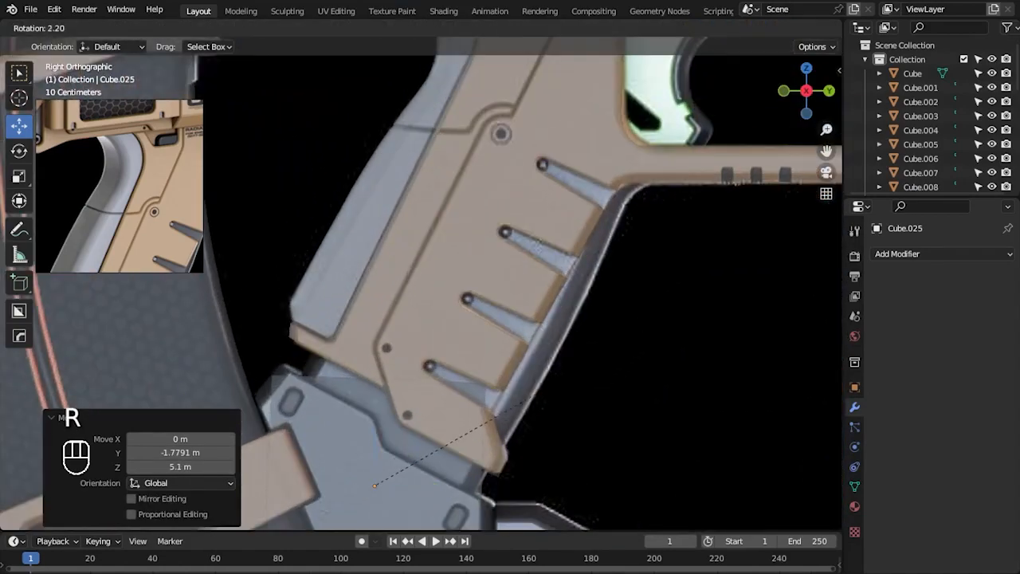
left_click(614, 443)
- Refine the cube's position and rotation to match the slant of the reference plate's upper edge
scroll(574, 383, "down", 1)
middle_click_drag(530, 330, 590, 197, "alt")
left_click_drag(442, 319, 415, 320)
key("r")
left_click(630, 285)
left_click_drag(440, 273, 430, 301)
key("r")
left_click(487, 292)
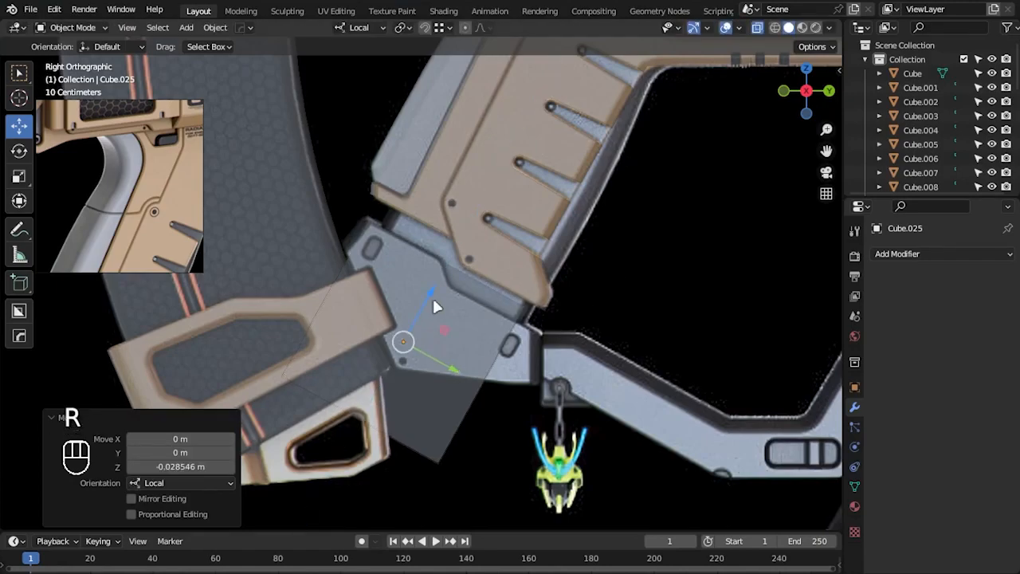
- Reshape the cube in Edit Mode, fitting its sides to the plate's upper section and its lower vertices to the bottom corner
key("Tab")
left_click_drag(451, 369, 381, 293)
left_click(336, 364)
key("1")
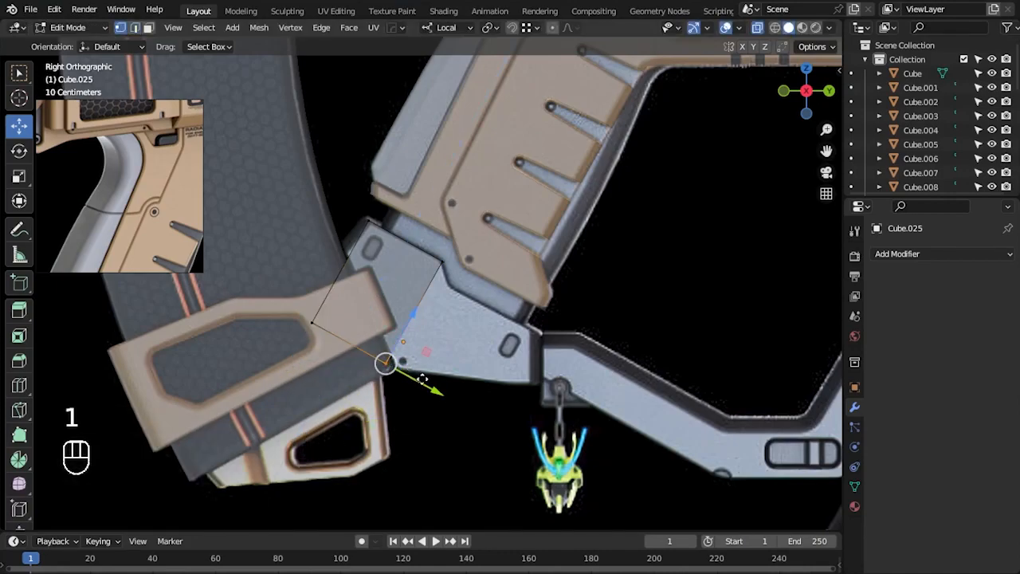
left_click_drag(420, 377, 429, 381)
- Raise the block's left corner vertices toward the plate's chamfer and nudge its top corner onto the reference outline
left_click(311, 322)
left_click_drag(337, 274, 372, 212)
middle_click_drag(431, 315, 440, 331, "alt")
scroll(441, 331, "up", 3)
left_click(359, 207)
left_click_drag(402, 229, 404, 230)
left_click_drag(404, 230, 405, 232)
- Fit the block's left corner vertices closely to the reference plate's chamfered left edge
left_click_drag(308, 252, 334, 295)
left_click_drag(357, 304, 345, 296)
left_click_drag(336, 226, 343, 213)
left_click_drag(384, 247, 384, 247)
left_click_drag(390, 239, 348, 247)
left_click_drag(353, 185, 337, 261)
key("ctrl+z")
left_click_drag(330, 209, 308, 252)
- Extrude the block's right side face and place its upper vertices on the lower corner of the plate's step
key("3")
left_click(444, 371, "alt")
middle_click_drag(443, 372, 406, 303, "shift")
key("e")
left_click(529, 384)
key("1")
left_click(470, 224)
left_click_drag(480, 183, 467, 212)
left_click_drag(505, 276, 501, 280)
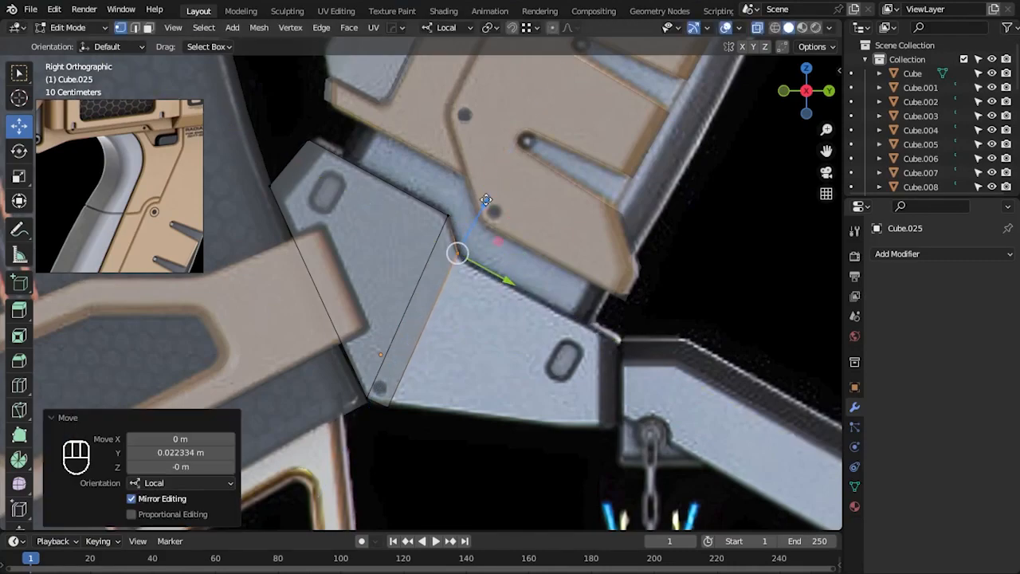
- Align the extruded section's lower vertices and the plate's left corner vertices with the reference outline
left_click(380, 393)
left_click_drag(408, 364, 430, 377)
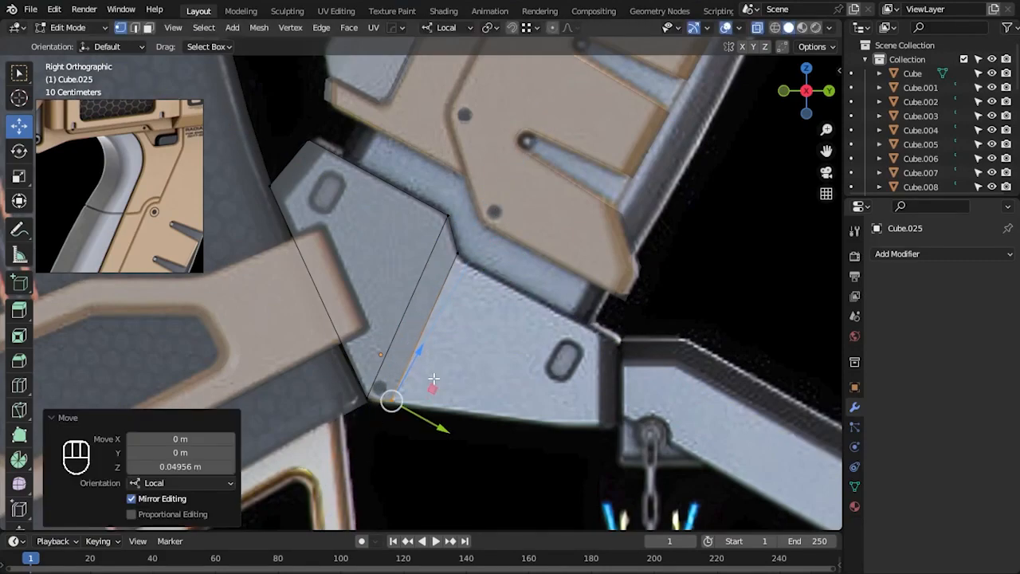
scroll(372, 421, "up", 3)
left_click_drag(364, 244, 367, 196)
middle_click_drag(436, 259, 558, 518, "alt")
left_click(261, 148)
left_click_drag(284, 107, 286, 101)
left_click_drag(316, 183, 320, 184)
scroll(605, 373, "down", 2)
- Extrude the plate's right side face again toward the far end of the reference plate
left_click(646, 446)
middle_click_drag(646, 446, 582, 388, "alt")
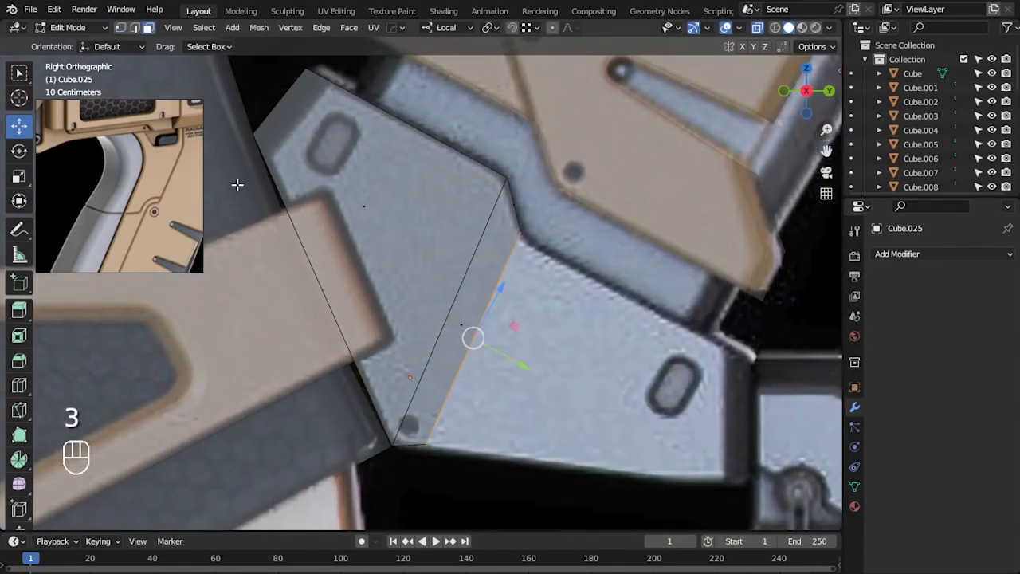
scroll(238, 184, "down", 3)
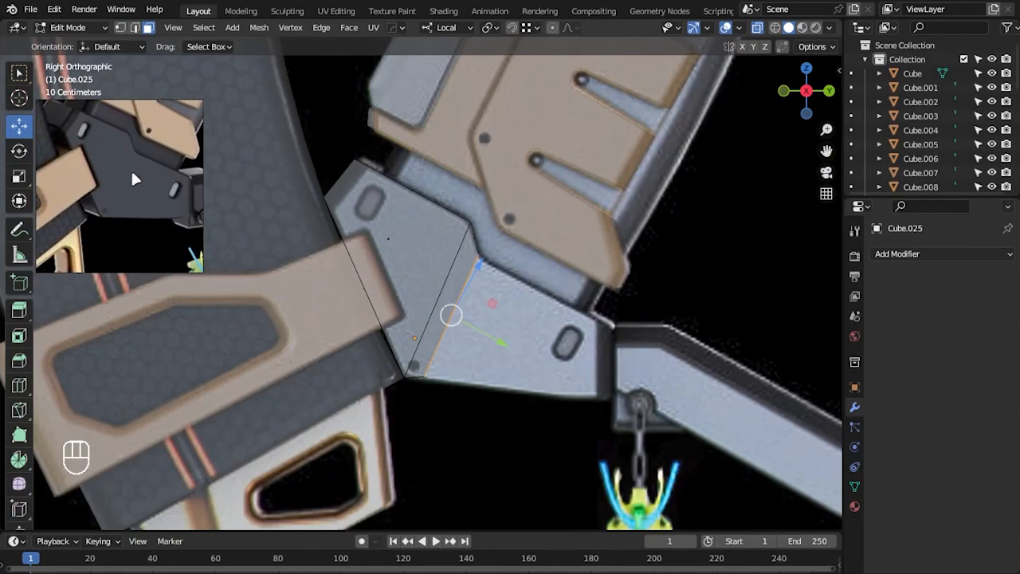
scroll(538, 388, "up", 1)
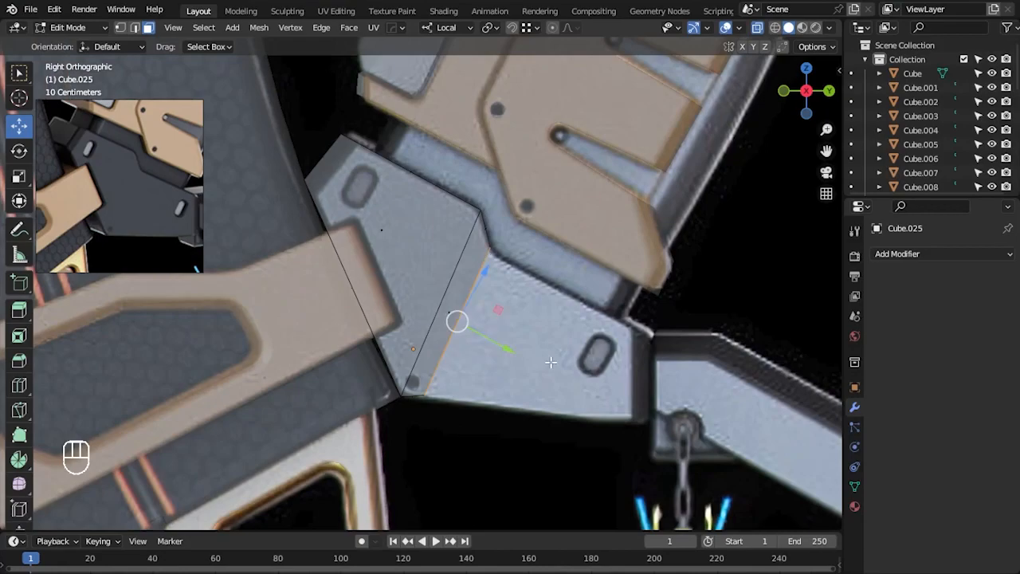
key("e")
left_click(701, 432)
- Move the extruded end's upper and lower vertices to the reference plate's end, making the end edge vertical
key("1")
left_click_drag(632, 272, 661, 342)
left_click_drag(663, 275, 656, 288)
left_click_drag(557, 458, 633, 421)
middle_click_drag(547, 439, 589, 360, "alt")
scroll(588, 361, "up", 2)
left_click_drag(526, 387, 510, 283)
- Slide the lower vertices of the plate's middle edge along the bottom outline
left_click(491, 332)
key("shift+v")
left_click(627, 412)
left_click(661, 456)
- Try to extrude the plate's vertical end face outward over the dark end strip
scroll(653, 430, "down", 1)
middle_click_drag(646, 403, 430, 405, "alt")
scroll(564, 422, "up", 1)
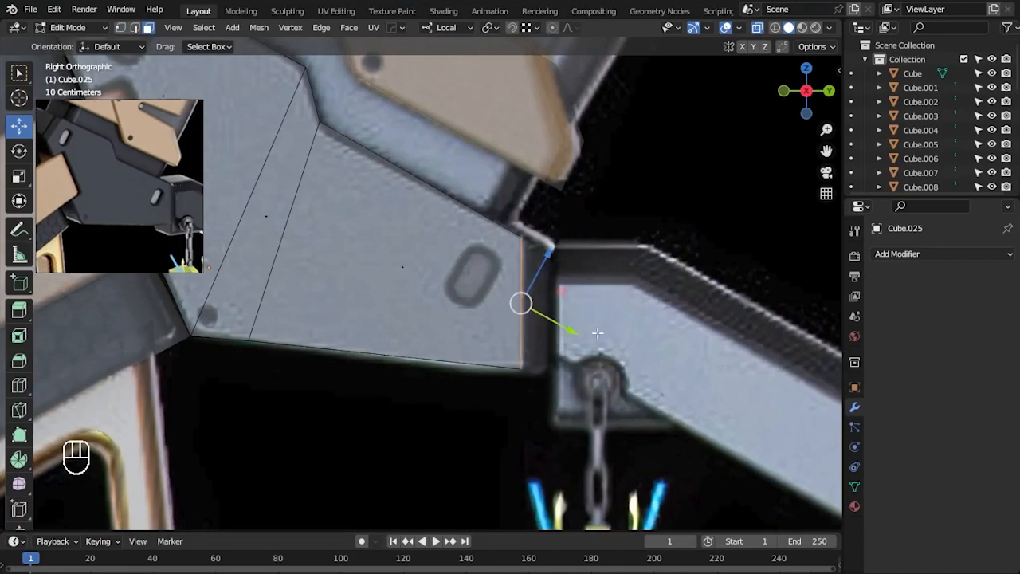
key("e")
left_click(631, 338)
key("ctrl+z")
key("ctrl+z")
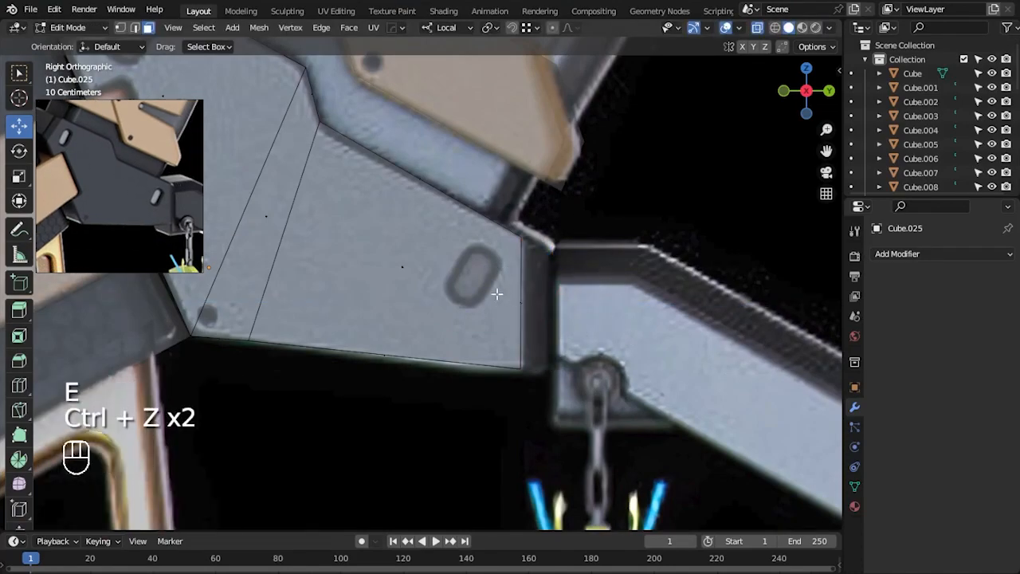
- Move the plate's end face to the dark strip's outer edge and fit its corner and bottom vertices to the outline
left_click_drag(522, 302, 555, 309)
key("1")
mouse_move(556, 226)
left_mouse_down()
mouse_move(570, 255)
mouse_move(559, 243)
left_mouse_up()
left_click_drag(524, 395, 563, 351)
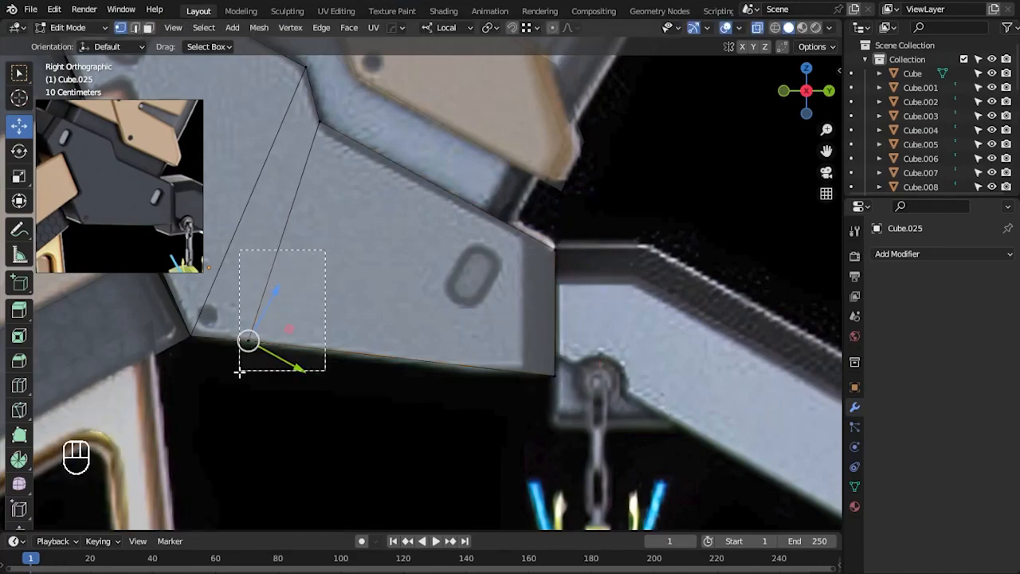
left_click_drag(276, 287, 277, 288)
left_click(563, 473)
middle_click_drag(414, 370, 670, 500, "alt")
scroll(516, 251, "down", 1)
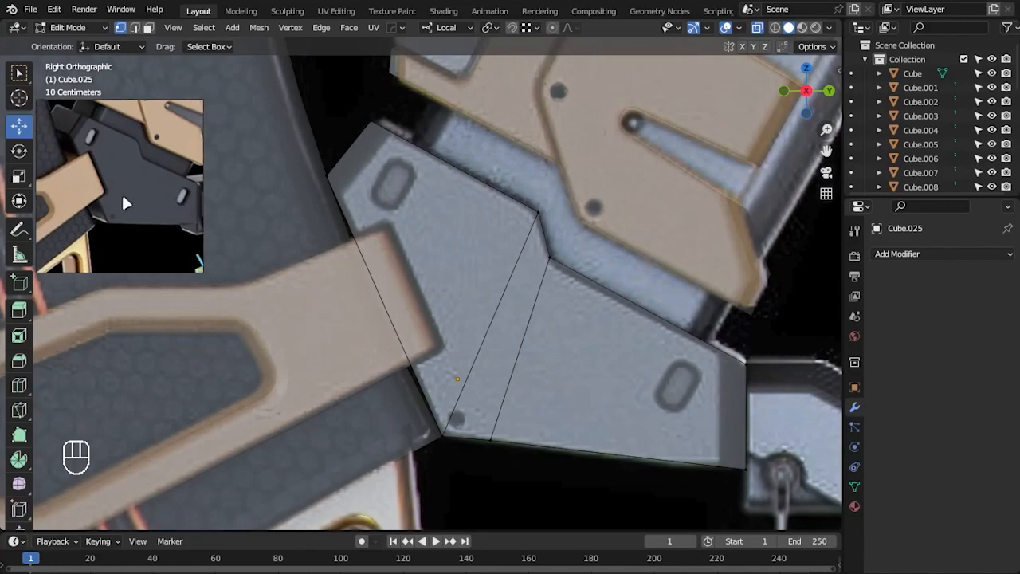
- Scale the plate along its local X axis to roughly two thirds of its thickness
scroll(596, 457, "down", 2)
key("Tab")
scroll(574, 398, "down", 2)
key("alt+z")
middle_click_drag(584, 448, 625, 408, "alt")
key("alt+z")
key("s")
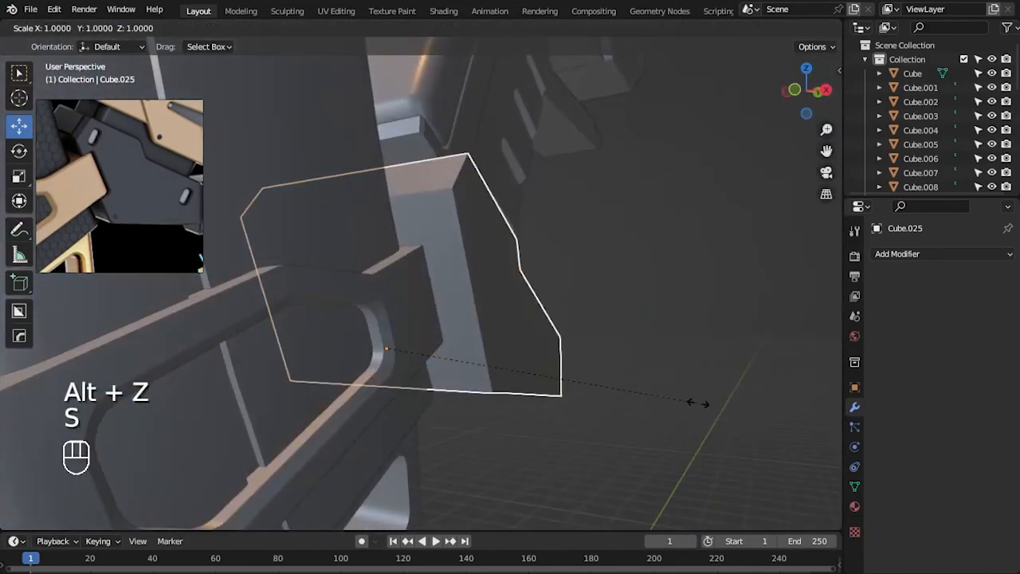
key("x")
key("x")
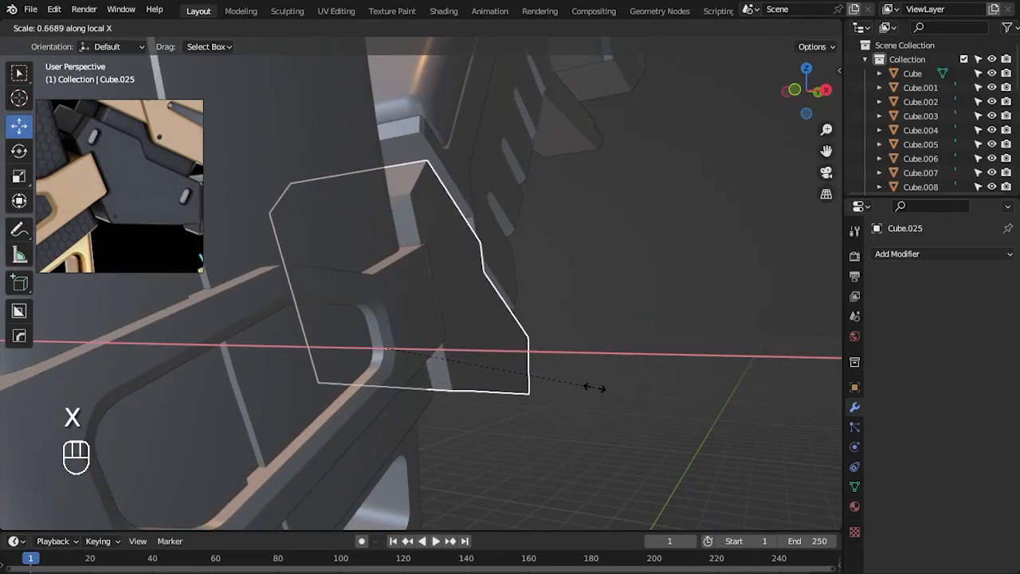
left_click(585, 388)
- Return to the right side view and add a lengthwise loop cut through the plate
middle_click_drag(712, 417, 537, 353, "alt")
key("KP_3")
key("alt+z")
key("Tab")
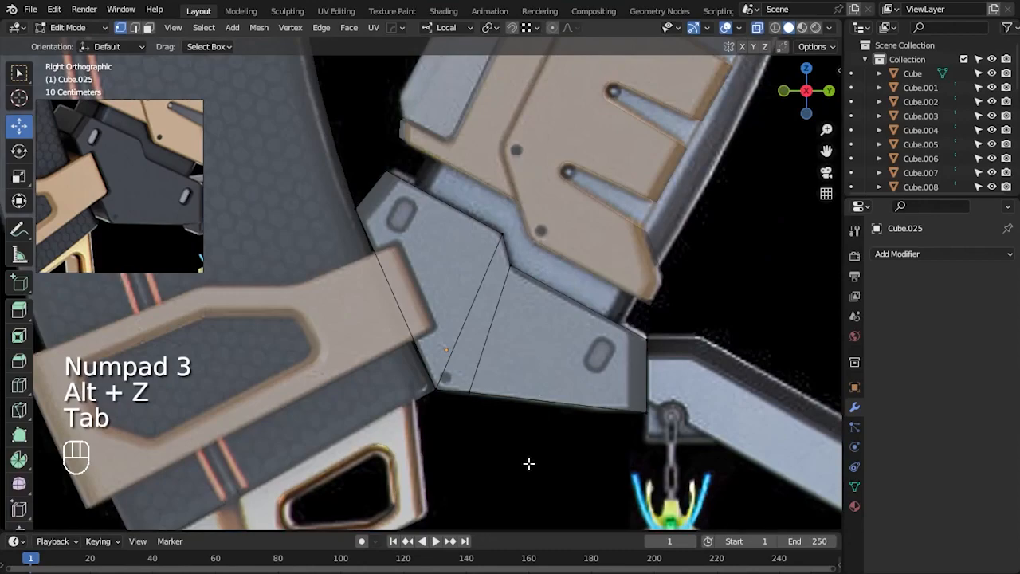
key("ctrl+r")
left_click(471, 298)
left_click(454, 311)
- Add two crosswise loop cuts to the plate near the upper and lower corners of the overlapping tan strap
key("ctrl+r")
left_click(424, 328)
left_click(410, 303)
key("ctrl+r")
left_click(439, 341)
left_click(443, 333)
key("ctrl+z")
key("ctrl+r")
left_click(448, 331)
left_click(467, 346)
- Slide the loop intersection vertices along their edges onto the tan strap's inner corners
scroll(470, 352, "up", 1)
left_click_drag(455, 301, 462, 343)
key("ctrl+z")
scroll(553, 484, "up", 2)
left_click_drag(420, 310, 453, 344)
key("shift+v")
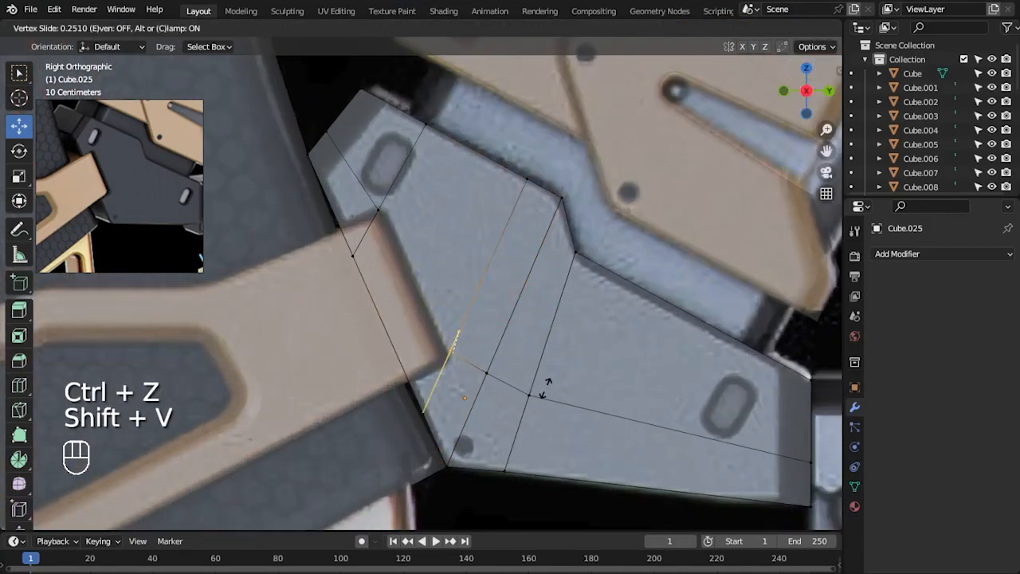
left_click(420, 185)
key("shift+v")
left_click(511, 396)
- Slide the crosswise loop's outer and inner vertices to follow the tan strap's lower edge
left_click_drag(394, 398, 435, 440)
key("shift+v")
left_click(465, 410)
scroll(514, 434, "up", 2)
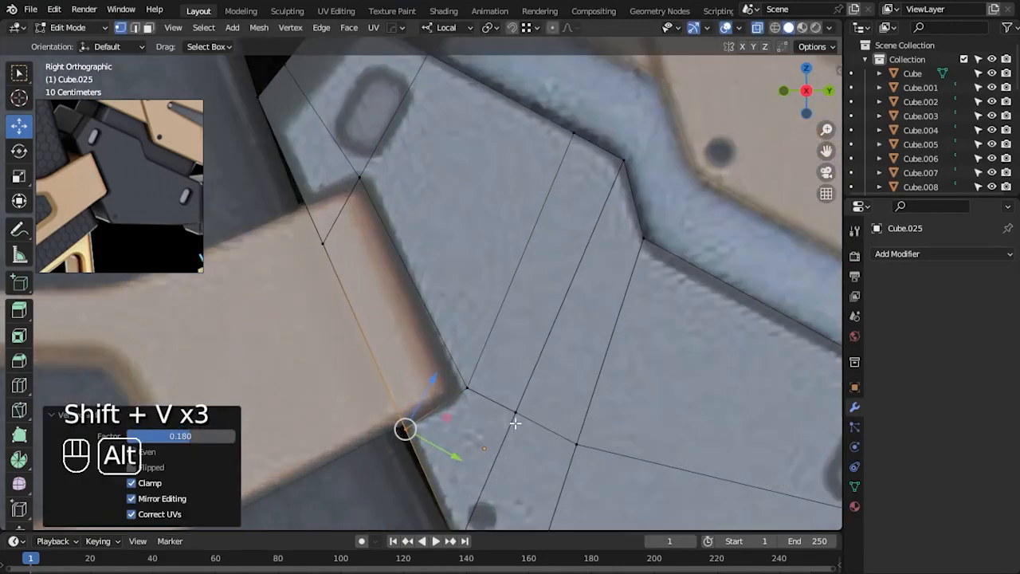
middle_click_drag(516, 435, 510, 318, "shift")
key("shift+v")
left_click(484, 282)
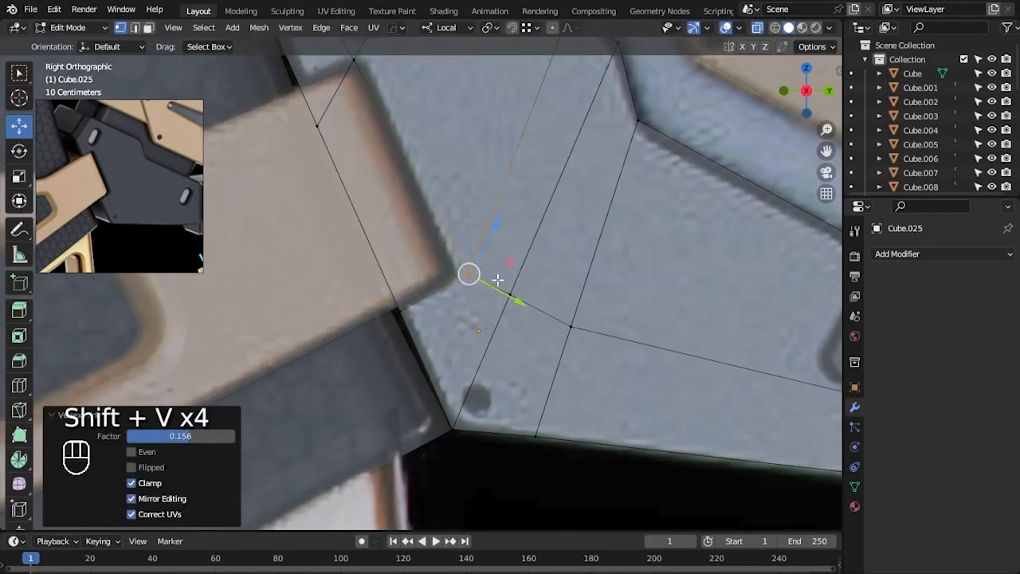
- Slide the notch's two inner corner vertices and its upper outer vertex to match the tan strap's outline
middle_click_drag(485, 282, 539, 440, "shift")
left_click(408, 217)
key("shift+v")
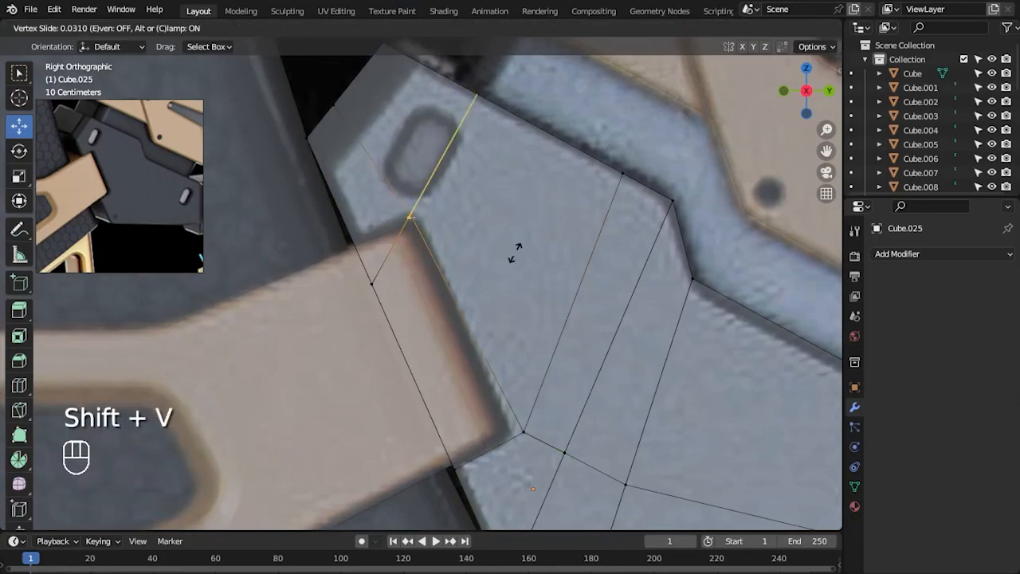
left_click(527, 243)
left_click_drag(508, 375, 548, 449)
key("shift+v")
left_click(545, 456)
left_click_drag(336, 273, 388, 314)
key("shift+v")
left_click(381, 264)
- Slide the neighbouring lengthwise-loop vertex beside the notch's lower inner corner to even out the loop
scroll(547, 331, "down", 1)
middle_click_drag(542, 394, 468, 250, "alt")
left_click_drag(446, 257, 491, 291)
key("shift+v")
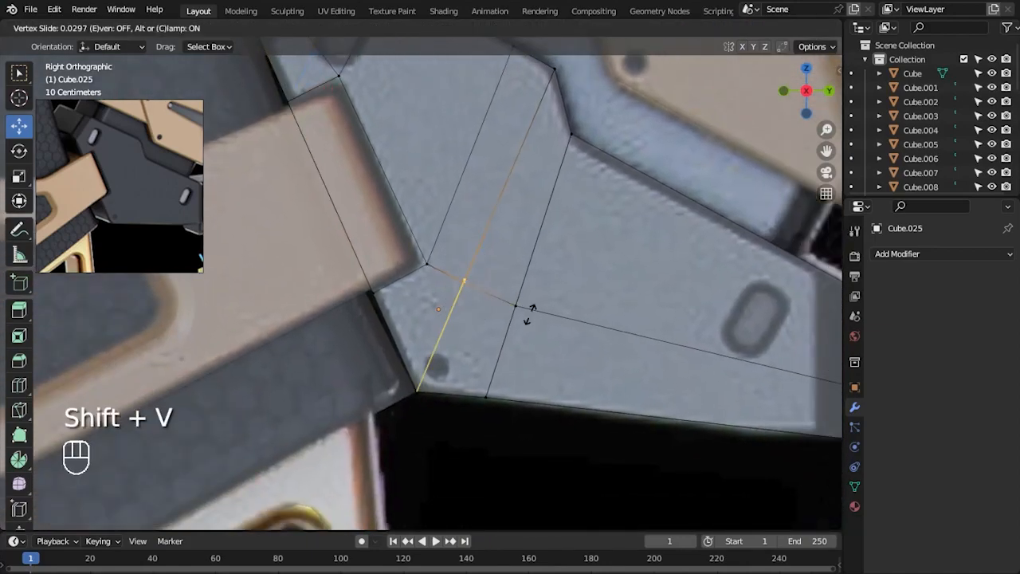
left_click(526, 312)
- Delete the plate's faces beneath the tan strap to open the notch, and switch to edge selection
scroll(438, 336, "down", 2)
left_click(388, 262)
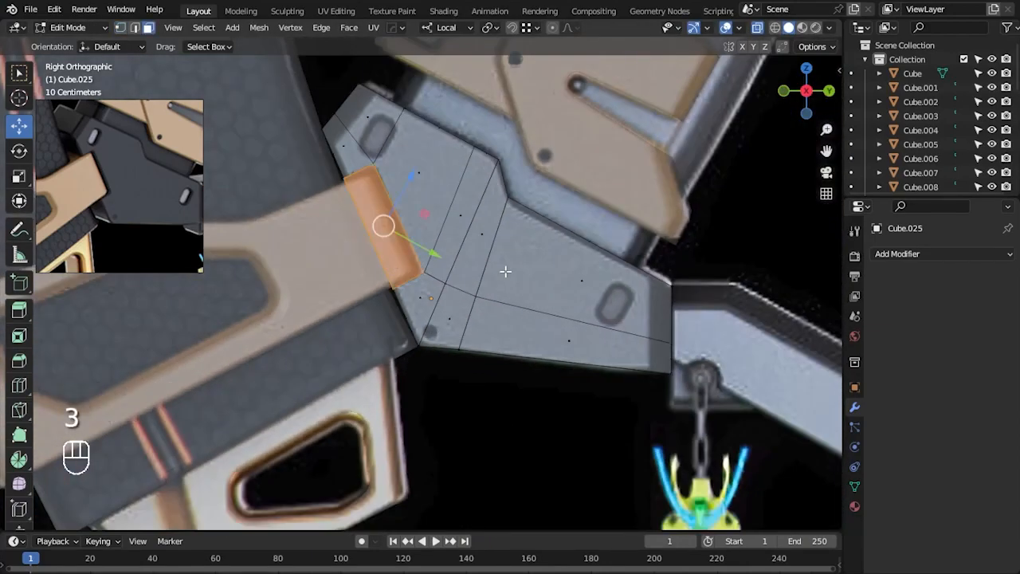
key("alt+z")
key("Delete")
left_click(451, 297)
scroll(462, 247, "up", 2)
key("2")
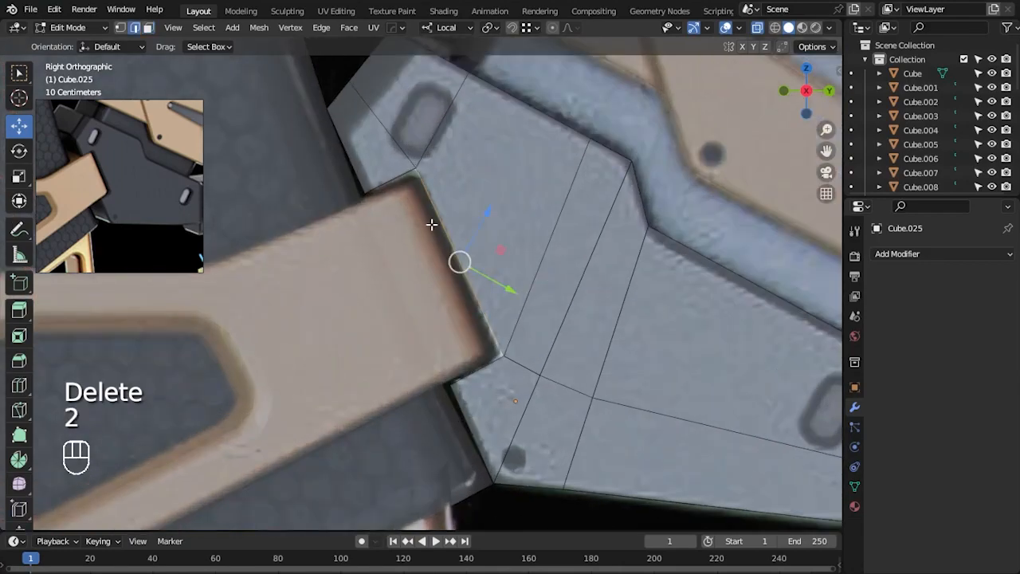
- Fill the open walls of the plate's strap notch with faces
key("f")
key("f")
key("Tab")
scroll(592, 467, "down", 3)
key("alt+z")
middle_click_drag(567, 471, 539, 349)
key("Tab")
key("3")
key("KP_3")
key("alt+z")
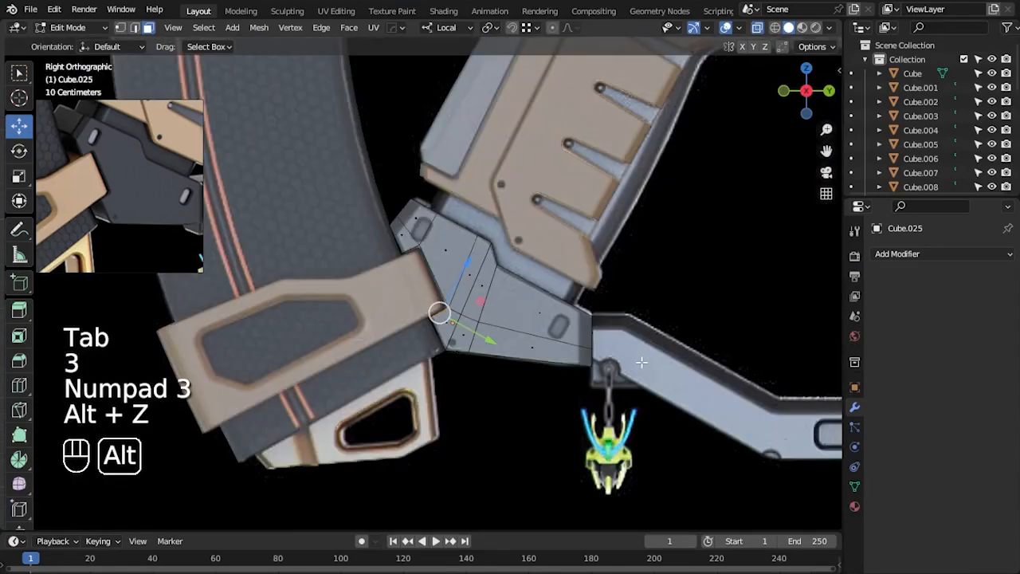
- Apply the plate's scale and chamfer its end edges beside the lower grey arm
key("Tab")
key("ctrl+a")
left_click(522, 319)
key("Tab")
key("2")
scroll(637, 366, "up", 5)
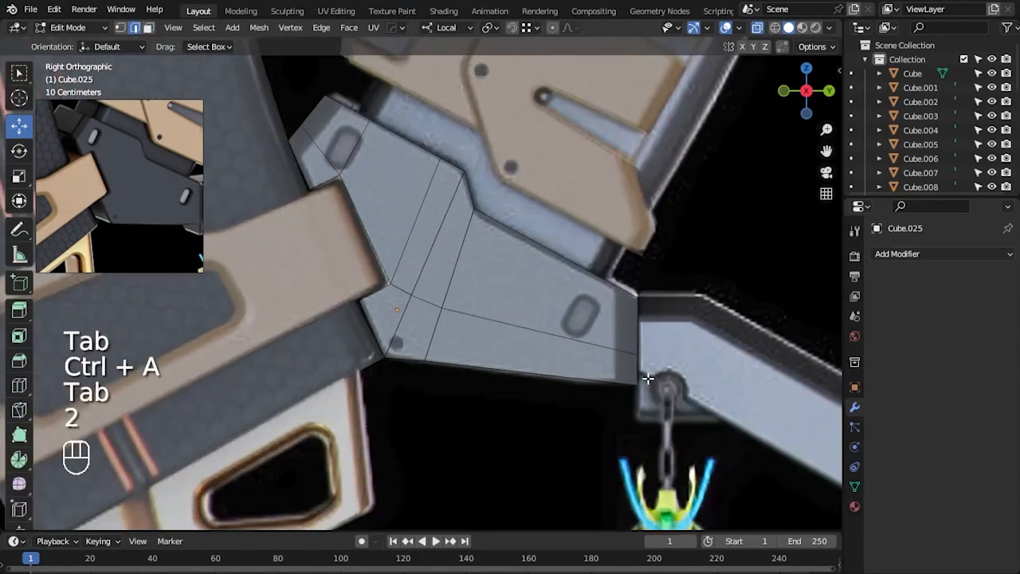
key("ctrl+b")
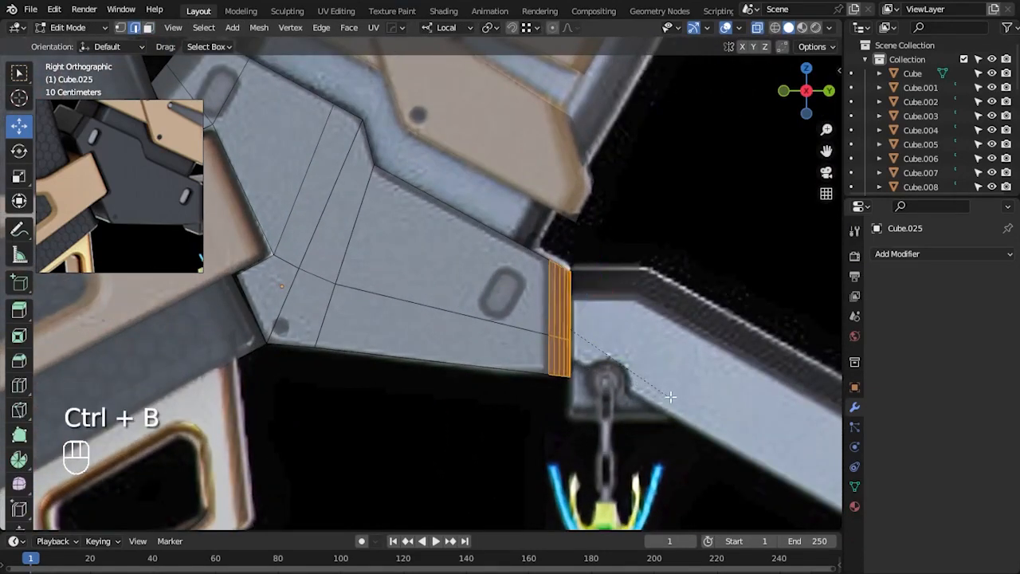
left_click(664, 395)
- Chamfer the plate's opposite end edges beside the magazine with a single-segment bevel
scroll(622, 362, "down", 4)
middle_click_drag(406, 207, 497, 298, "shift")
scroll(496, 298, "up", 5)
left_click_drag(505, 282, 550, 324)
middle_click_drag(495, 320, 394, 272, "shift")
scroll(394, 272, "up", 1)
scroll(434, 287, "up", 3)
left_click_drag(388, 269, 411, 319, "shift")
key("ctrl+b")
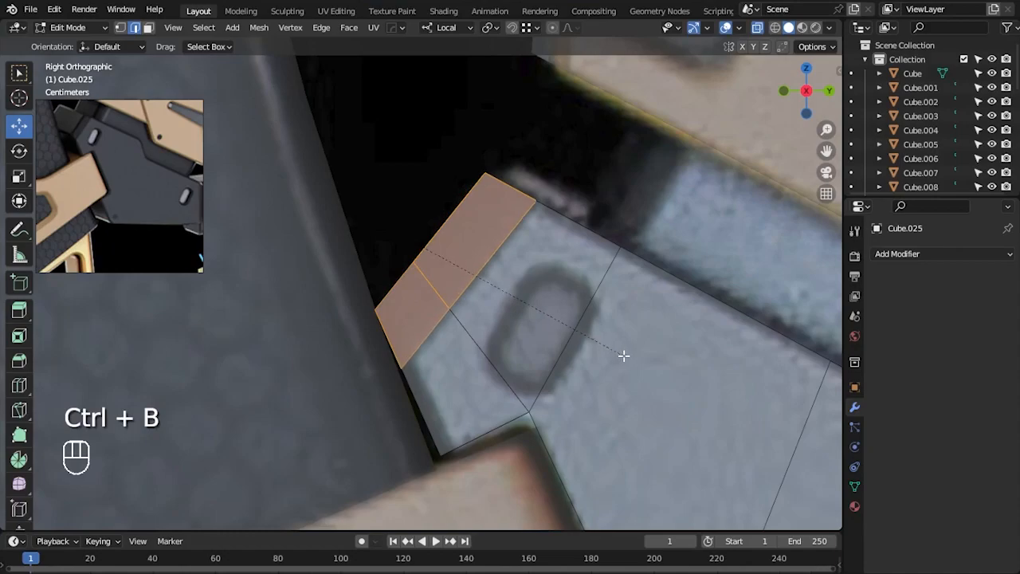
left_click(623, 355)
- Inspect the plate's two chamfered ends in solid shading from an angle
scroll(590, 314, "down", 3)
scroll(576, 295, "down", 4)
key("Tab")
scroll(691, 341, "down", 4)
key("alt+z")
left_click_drag(692, 318, 644, 328, "alt")
scroll(524, 358, "up", 3)
key("KP_3")
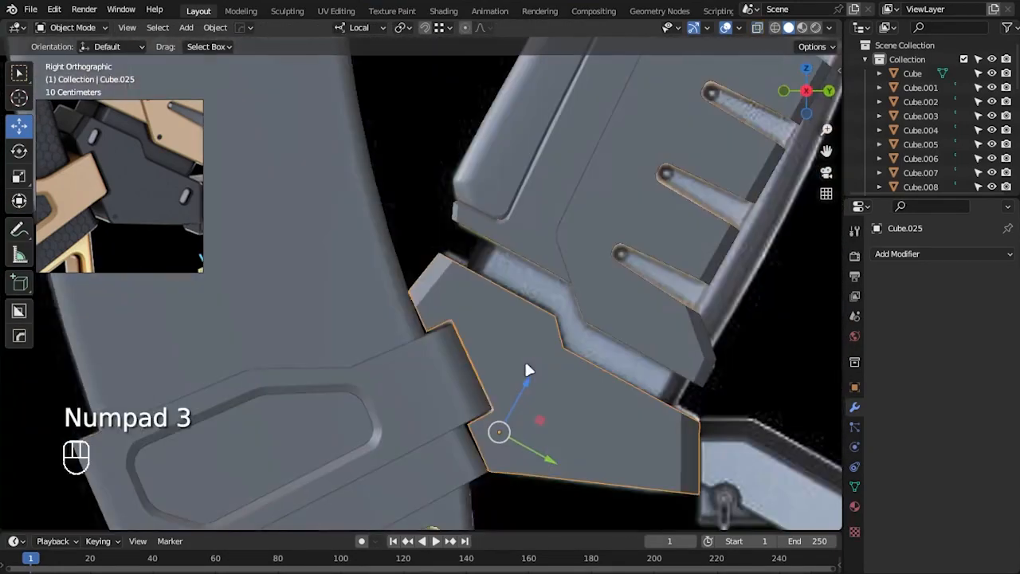
- Round the strap notch's two inner corner edges with a bevel
key("alt+z")
key("Tab")
key("2")
scroll(430, 250, "up", 3)
left_click(475, 379, "shift")
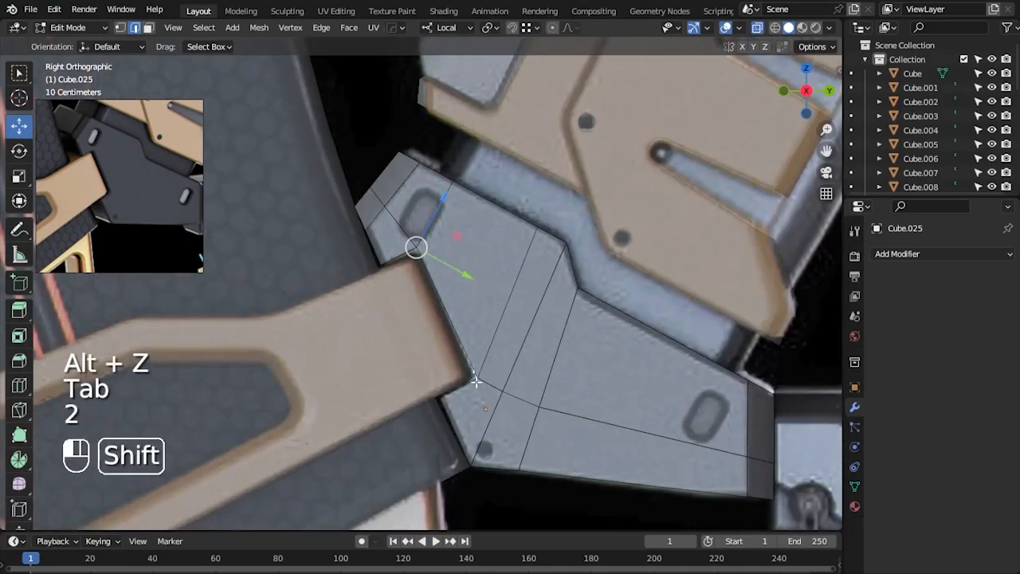
left_click(570, 404)
- Shade the plate smooth and scale its thickness along the X axis
scroll(592, 417, "down", 3)
key("Tab")
scroll(551, 446, "down", 3)
key("alt+z")
left_click_drag(551, 401, 534, 333, "alt")
right_click(471, 278)
left_click(471, 278)
left_click_drag(471, 278, 371, 310, "alt")
key("s")
key("x")
left_click(694, 396)
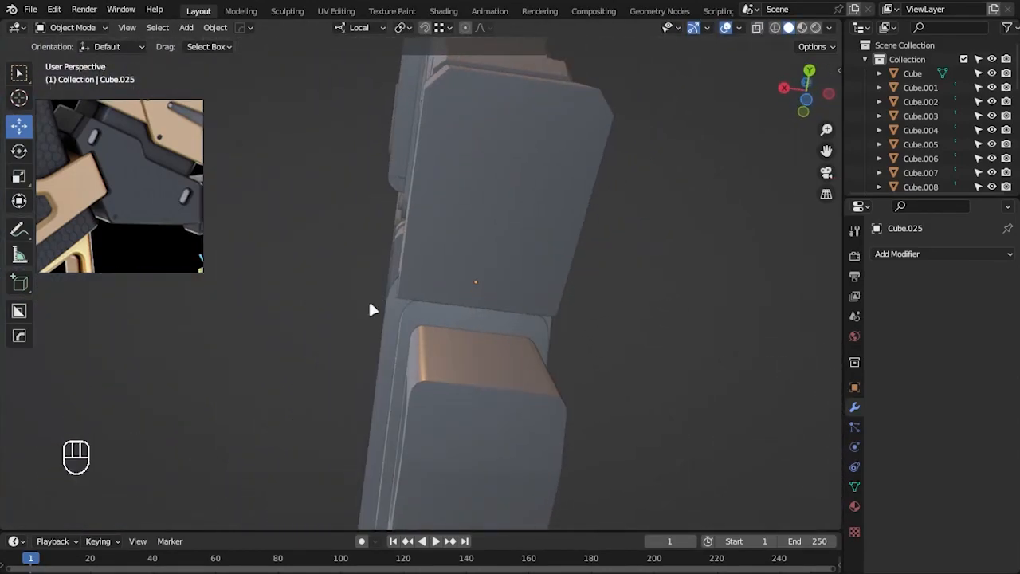
- Round the outer edge of the step in the plate's upper outline with a four-segment bevel, 0.0353 m wide
left_click_drag(512, 304, 519, 296, "alt")
key("KP_3")
key("alt+z")
key("Tab")
key("2")
left_click(474, 189, "alt+shift")
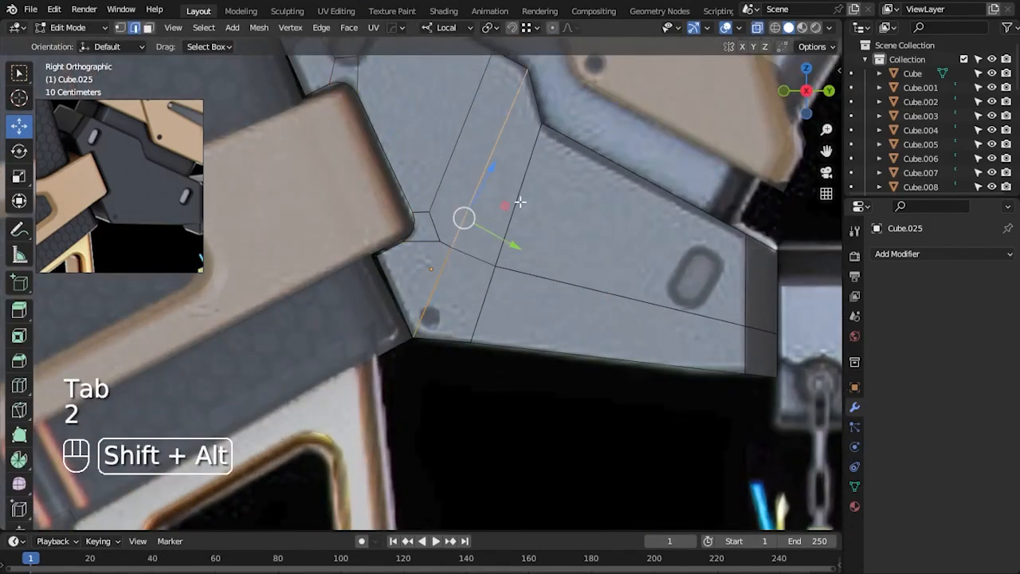
key("ctrl+b")
left_click(638, 348)
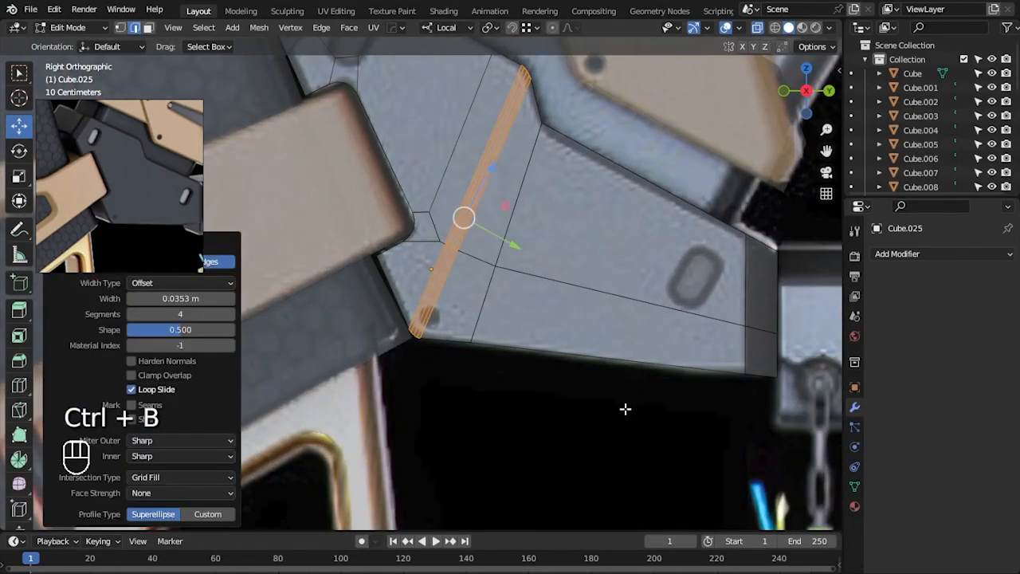
- Round the inner edge of the step in the plate's upper outline with a four-segment bevel
left_click(536, 179)
left_click(496, 307, "alt+shift")
key("ctrl+b")
left_click(596, 379)
key("Tab")
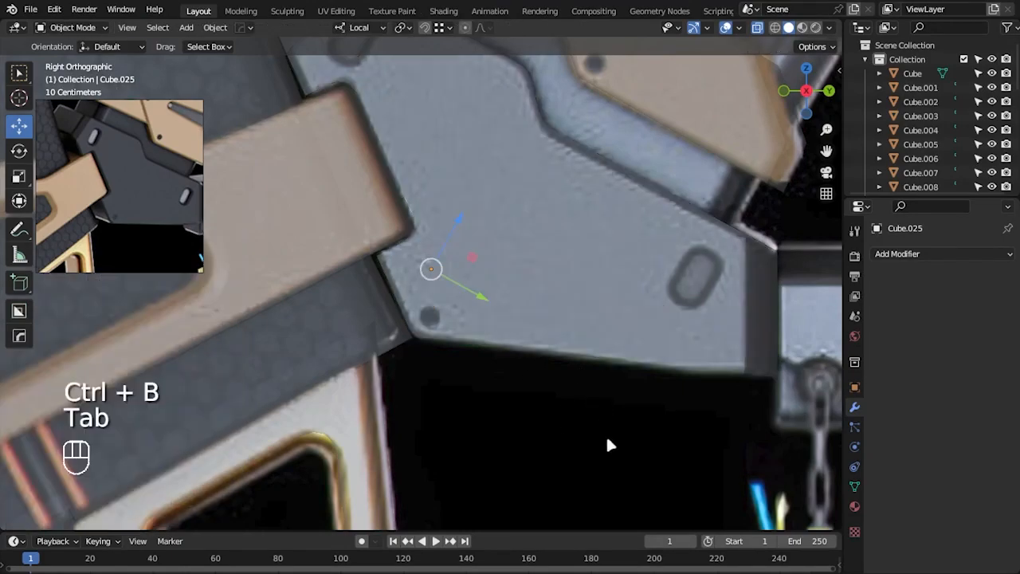
- Save the file and inspect the plate's rounded step from an angle
left_click(607, 439)
scroll(609, 438, "down", 2)
key("alt+z")
key("ctrl+s")
left_click_drag(646, 435, 451, 348, "alt")
left_click(530, 315)
key("KP_3")
key("alt+z")
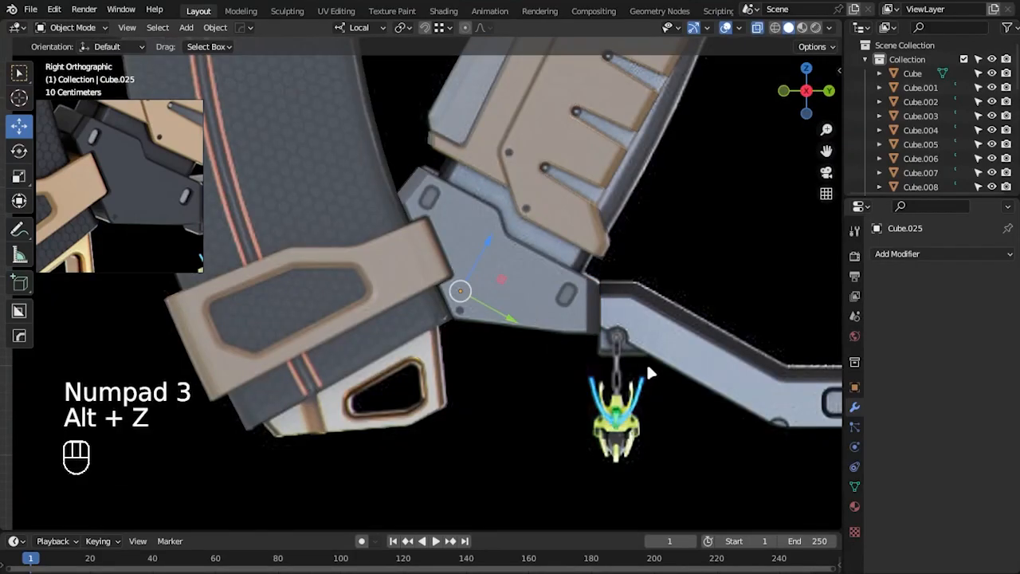
- Add a lengthwise loop cut above the slot near the plate's chamfered arm end and crosswise loop cuts on both sides of it
key("Tab")
scroll(576, 352, "up", 5)
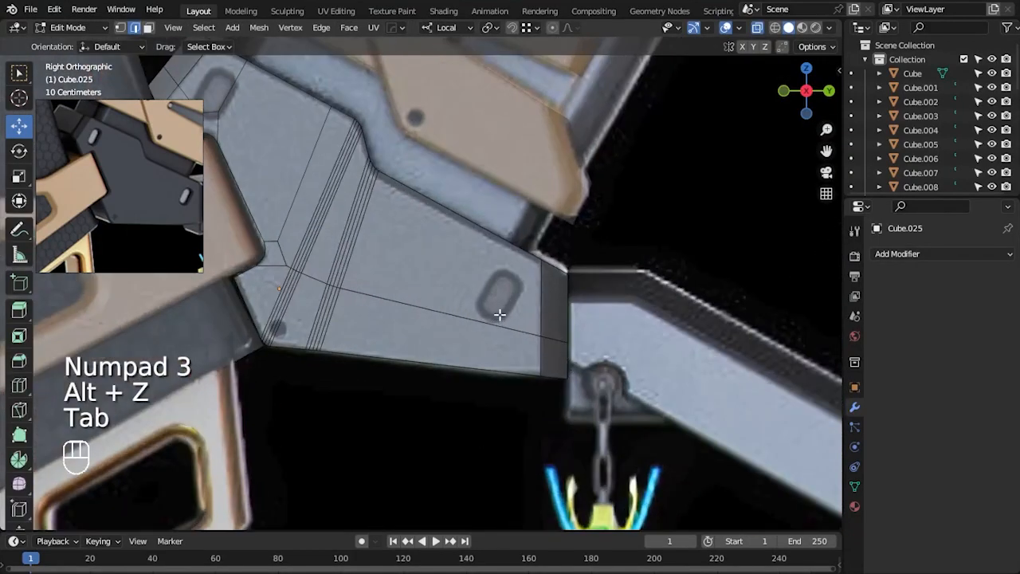
left_click(532, 273)
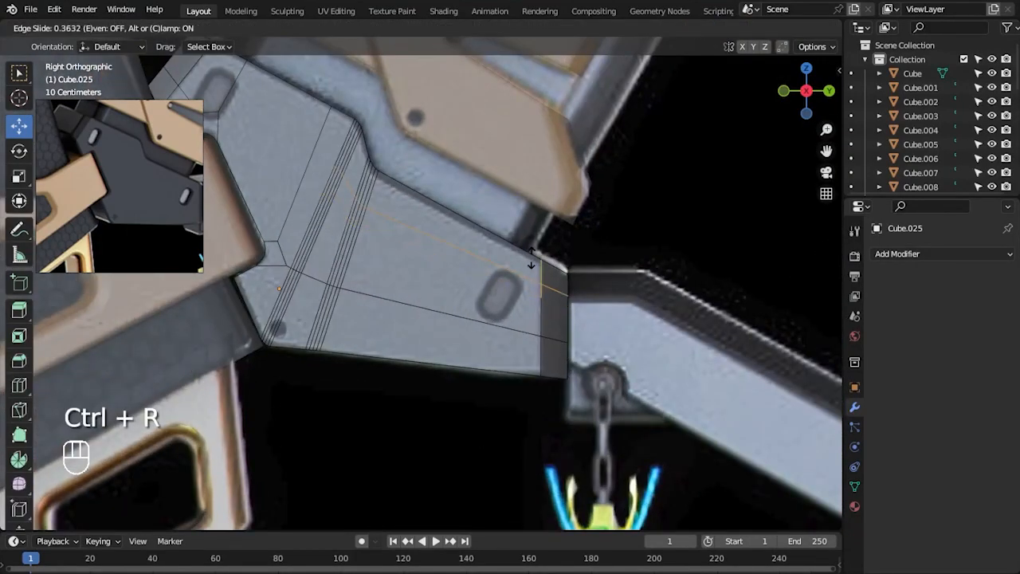
left_click(531, 263)
key("ctrl+r")
left_click(519, 292)
left_click(536, 315)
key("ctrl+r")
left_click(521, 284)
left_click(534, 287)
- Slide the loop vertices at the slot's upper-left and two lower corners towards the slot's outline in the reference
scroll(576, 349, "up", 1)
scroll(576, 349, "up", 1)
key("1")
left_click_drag(491, 229, 526, 264)
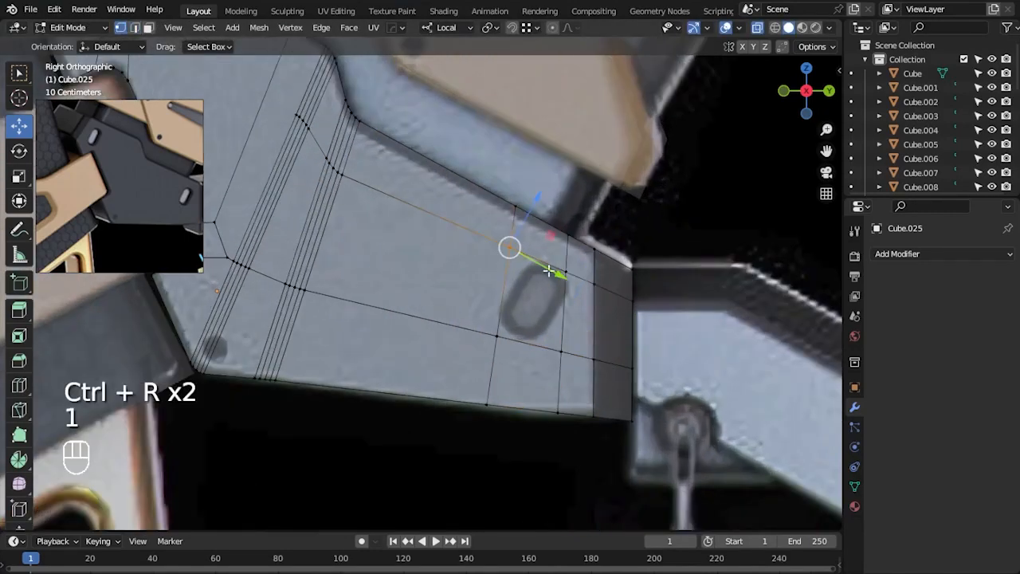
key("shift+v")
left_click(606, 306)
left_click_drag(486, 319, 517, 361)
key("shift+v")
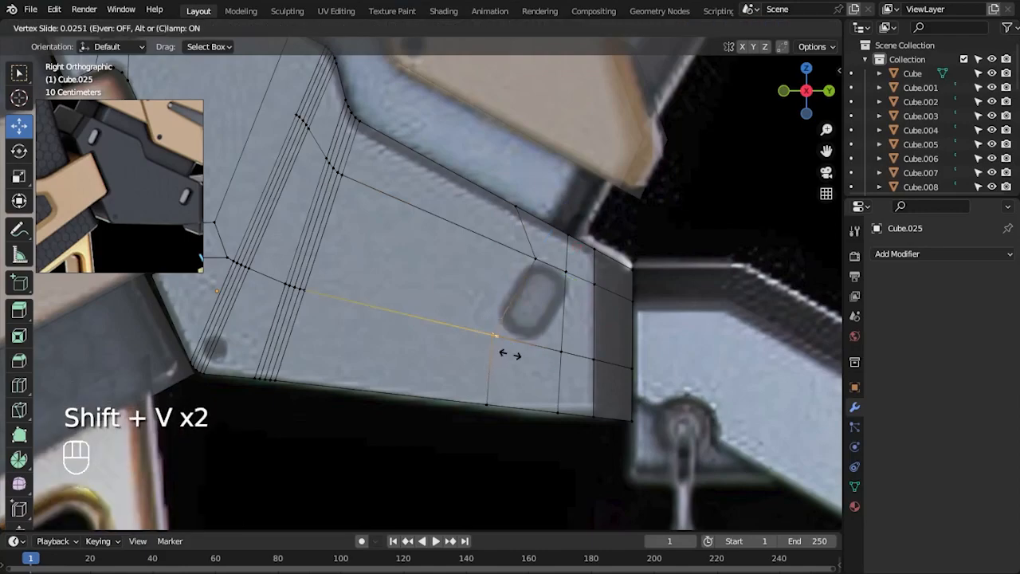
left_click(502, 348)
left_click(561, 354)
key("shift+v")
left_click(532, 359)
- Slide the upper-right loop vertex towards the slot and the lower-left one up to the slot's corner
left_click_drag(555, 260, 578, 282)
key("shift+v")
left_click(578, 276)
left_click(483, 333)
key("shift+v")
left_click(495, 320)
key("ctrl+z")
key("shift+v")
left_click(532, 345)
middle_click_drag(559, 389, 533, 378, "alt")
scroll(550, 351, "up", 3)
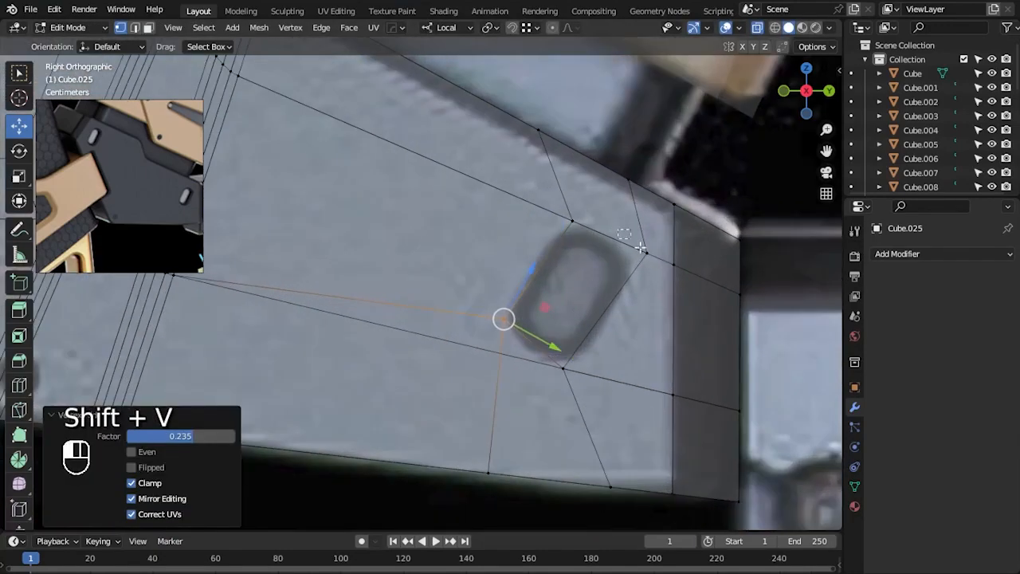
- Fine-tune the slot's upper-right and lower-right corner vertices so the face encloses the slot in the reference
left_click_drag(631, 237, 657, 275)
key("shift+v")
left_click(637, 266)
left_click(612, 383)
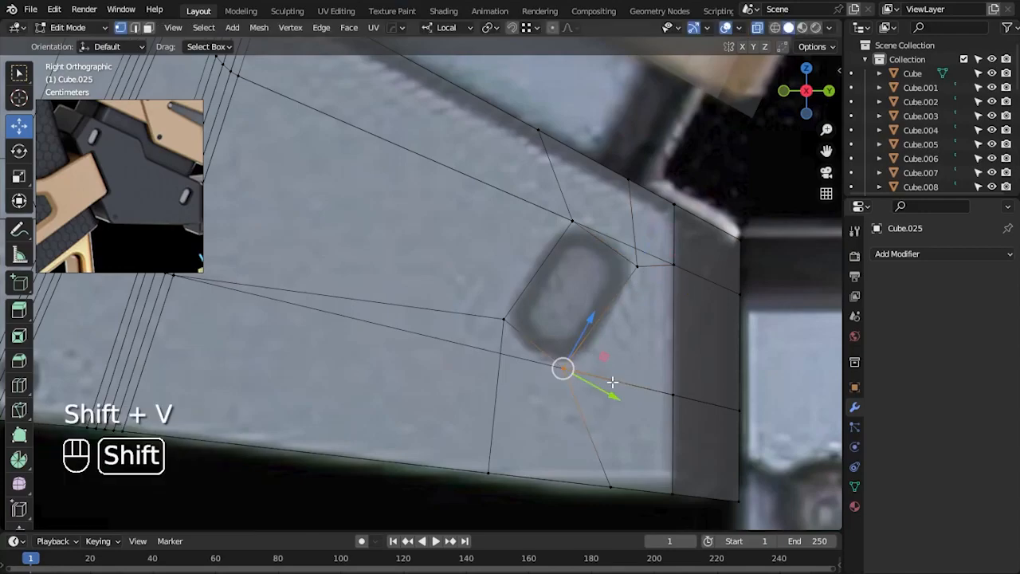
key("shift+v")
left_click(630, 381)
- Extrude the slot face inward along its normal by -0.0663 m to form a recess
key("3")
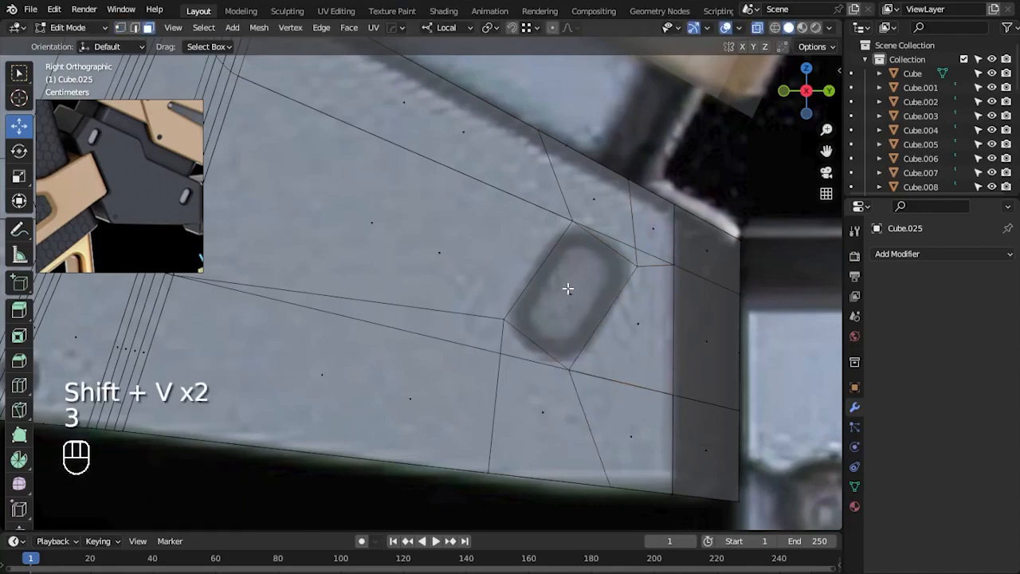
left_click(570, 291)
key("alt+z")
middle_click_drag(713, 360, 599, 380, "alt")
right_click(518, 357)
left_click(505, 355)
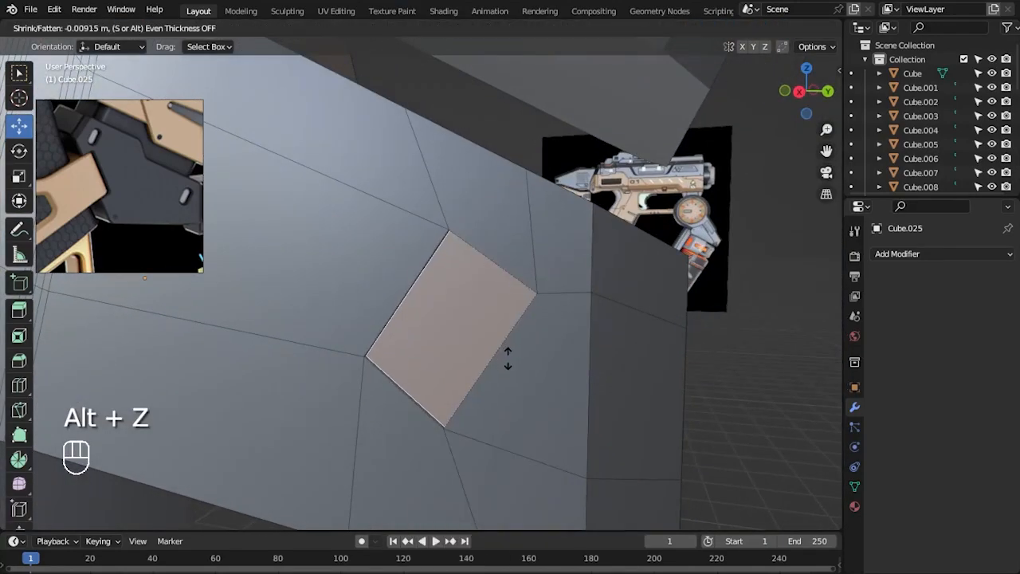
left_click(513, 375)
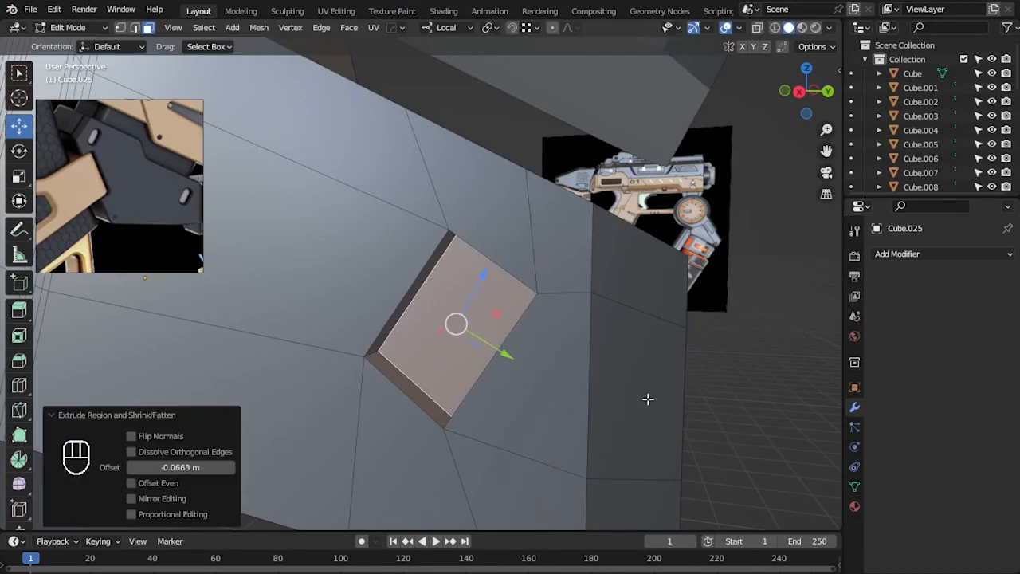
- Round the slot recess's four corner edges with a bevel and check the plate in solid shading
key("KP_3")
key("alt+z")
key("2")
key("alt+z")
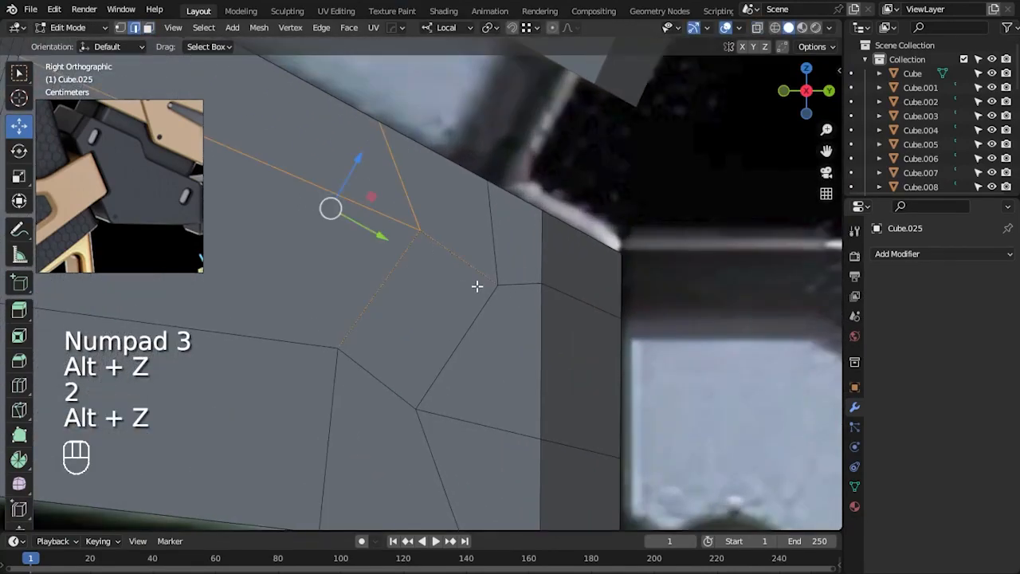
key("alt+z")
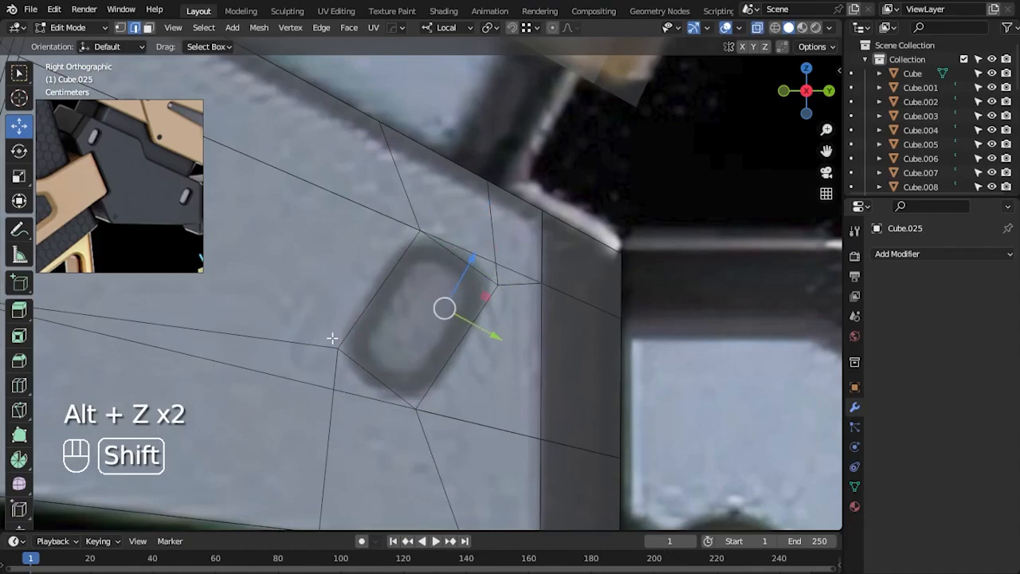
left_click(599, 389)
key("Tab")
key("alt+z")
middle_click_drag(684, 434, 546, 384)
left_click_drag(544, 377, 560, 318, "alt")
left_click(559, 319)
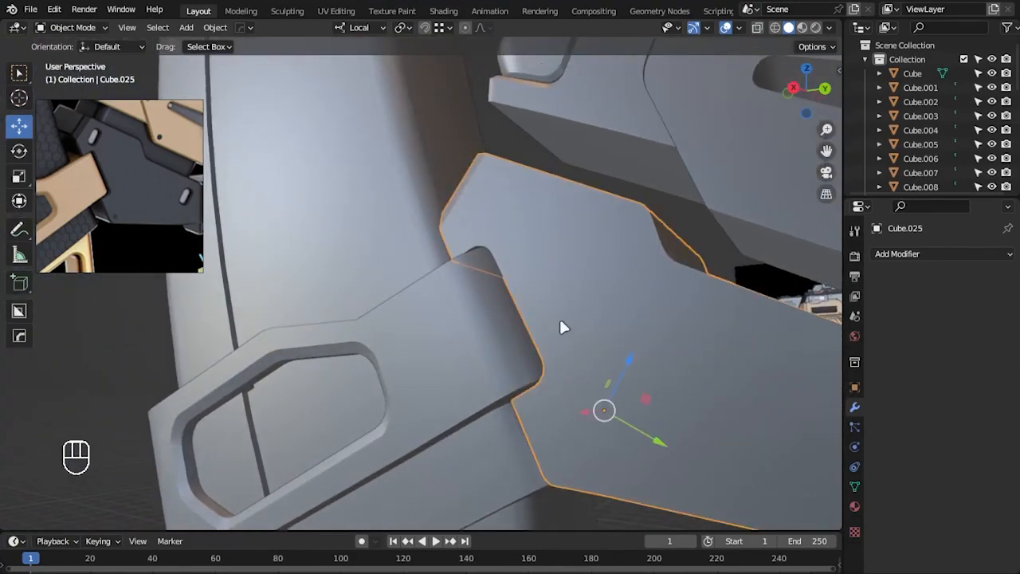
- Try to add a loop cut around the slot at the plate's magazine end
key("KP_3")
key("alt+z")
middle_click_drag(558, 317, 568, 375, "shift")
scroll(478, 199, "up", 3)
key("Tab")
scroll(458, 147, "down", 1)
scroll(452, 139, "down", 1)
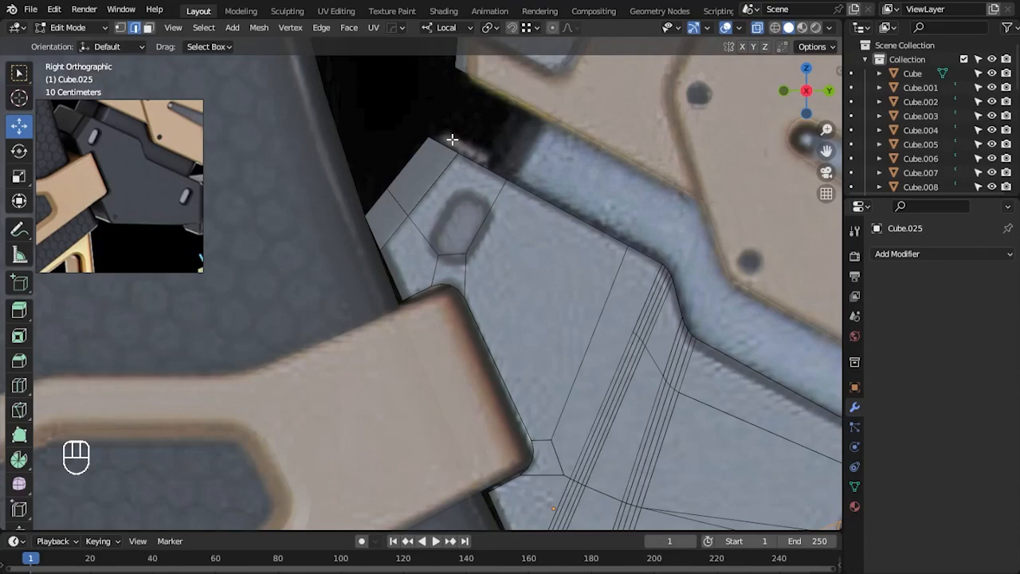
scroll(523, 193, "up", 2)
key("ctrl+r")
left_click(538, 174)
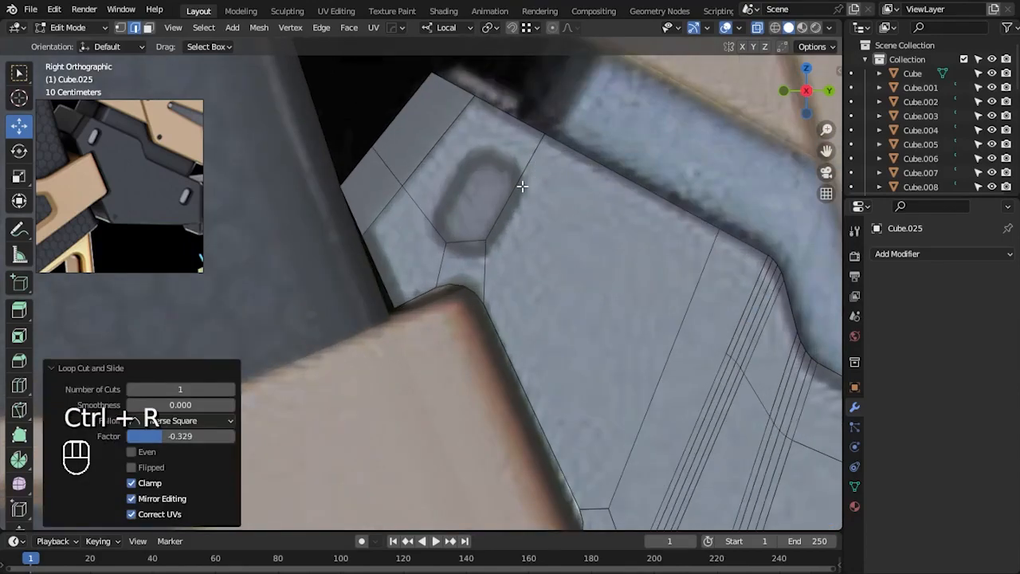
key("ctrl+z")
- Move the mesh vertices to the upper slot's lower corners and run edges along both of its long sides
key("1")
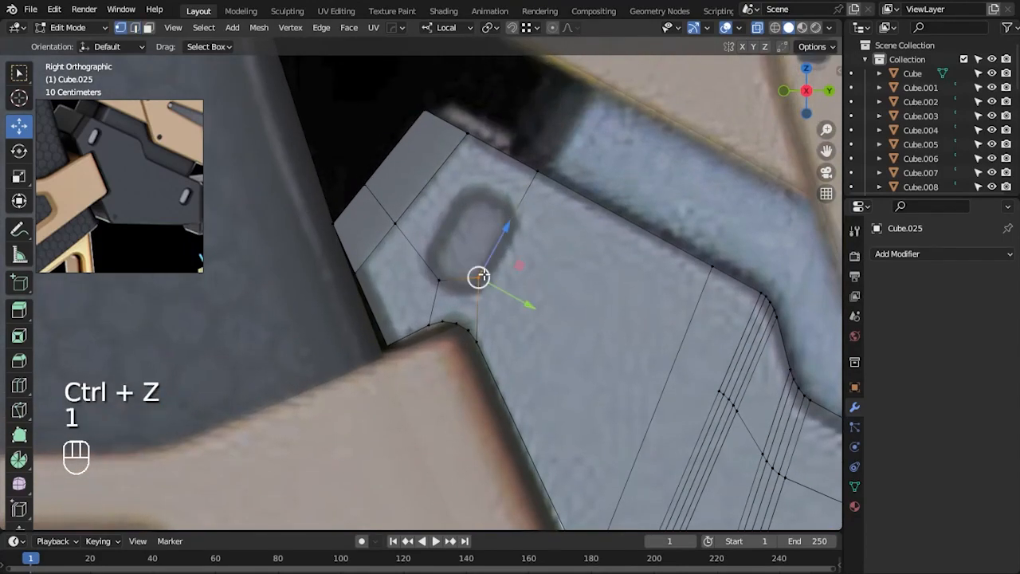
key("ctrl+z")
left_click(439, 283)
mouse_move(439, 282)
left_mouse_down()
mouse_move(429, 269)
mouse_move(473, 297)
mouse_move(436, 276)
left_mouse_up()
left_click(472, 286)
left_click(442, 322)
left_click(550, 192)
left_click_drag(594, 201, 622, 209)
left_click(555, 200)
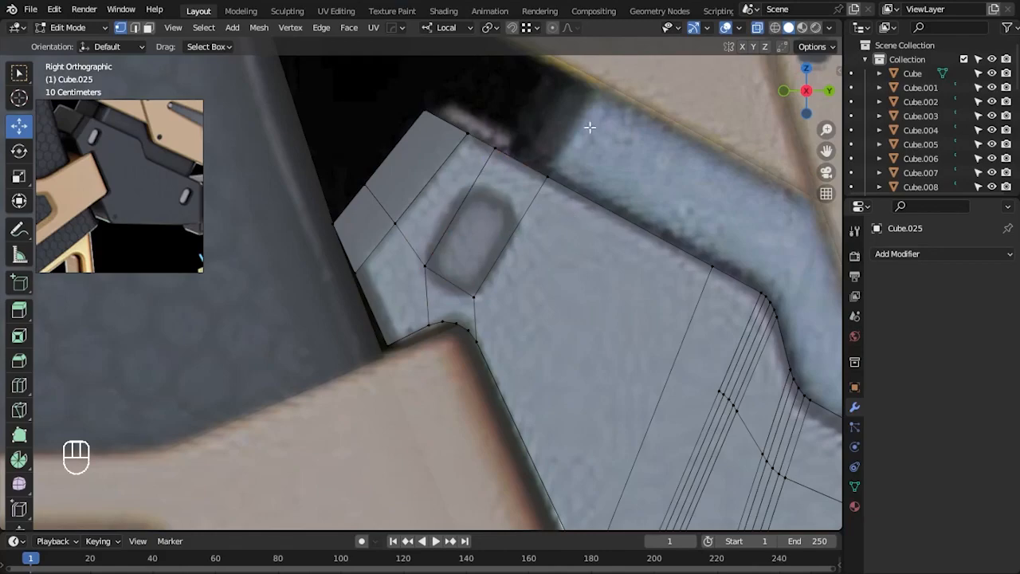
- Join the upper slot's corner vertex near the grip to the loops at the plate's rounded step with new edges
left_click(526, 214)
left_click(539, 191)
left_click(676, 351, "shift")
key("alt+z")
left_click(708, 383, "shift")
key("j")
key("alt+z")
scroll(534, 195, "up", 1)
- Slide the upper slot's magazine-side corner vertices and shift them along local Y to match the reference outline
left_click(483, 160)
key("shift+v")
left_click(425, 262)
key("g")
key("y")
left_click(497, 321)
left_click_drag(448, 218, 444, 225)
left_click(547, 194)
left_click(571, 158)
left_click(484, 158)
key("g")
key("y")
left_click(570, 241)
- Move the upper slot's two opposite corner vertices along local Y until the face fits the reference slot
left_click(547, 196)
key("g")
key("y")
left_click(587, 212)
left_click(486, 297)
key("g")
key("y")
left_click(496, 264)
- Extrude the upper slot face inward along its normal to form a recess
key("3")
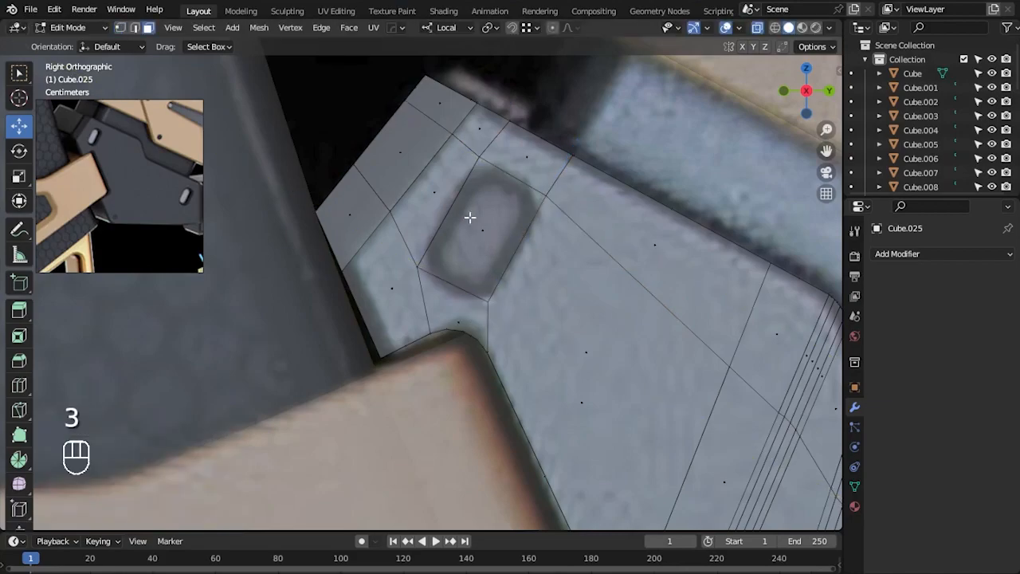
left_click(476, 223)
key("alt+z")
middle_click_drag(632, 263, 558, 293)
key("KP_Decimal")
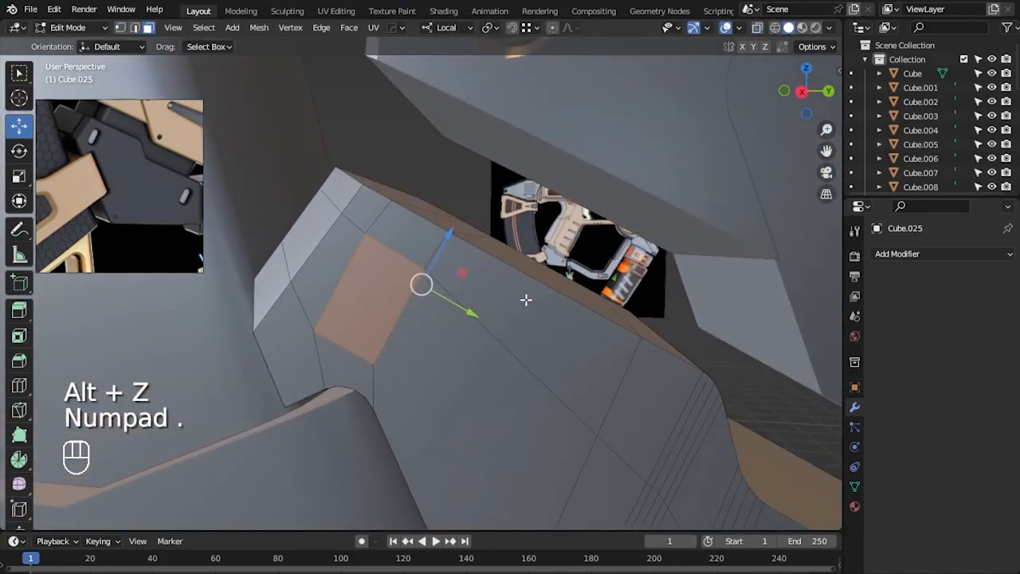
right_click(513, 276)
left_click(510, 270)
left_click(507, 280)
left_click_drag(507, 280, 566, 358, "alt")
- Adjust the recess depth by moving its floor face along local X, finishing with a -0.0234 m move
left_click_drag(529, 252, 542, 246)
key("ctrl+z")
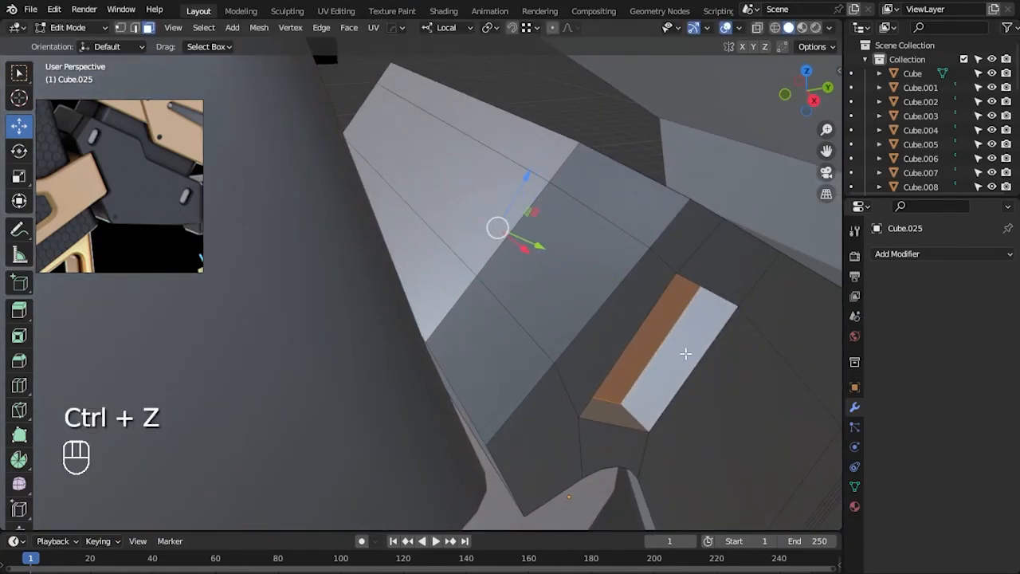
left_click_drag(566, 295, 565, 330, "alt")
left_click_drag(502, 263, 678, 348)
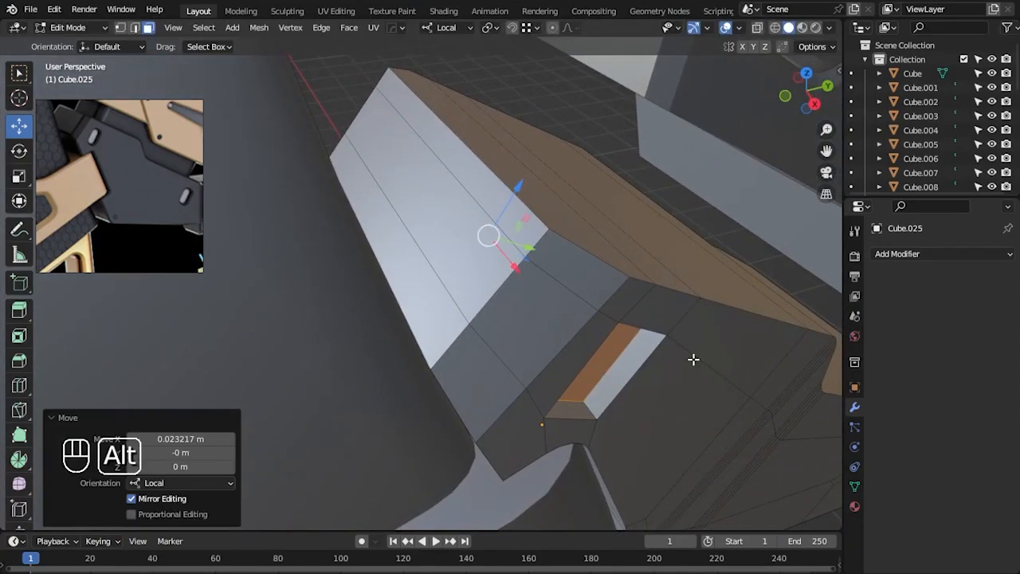
middle_click_drag(678, 348, 516, 273)
left_click_drag(516, 273, 518, 275)
- Bevel the upper recess's four corner edges with a 0.0472 m width and 5 segments
key("KP_3")
key("alt+z")
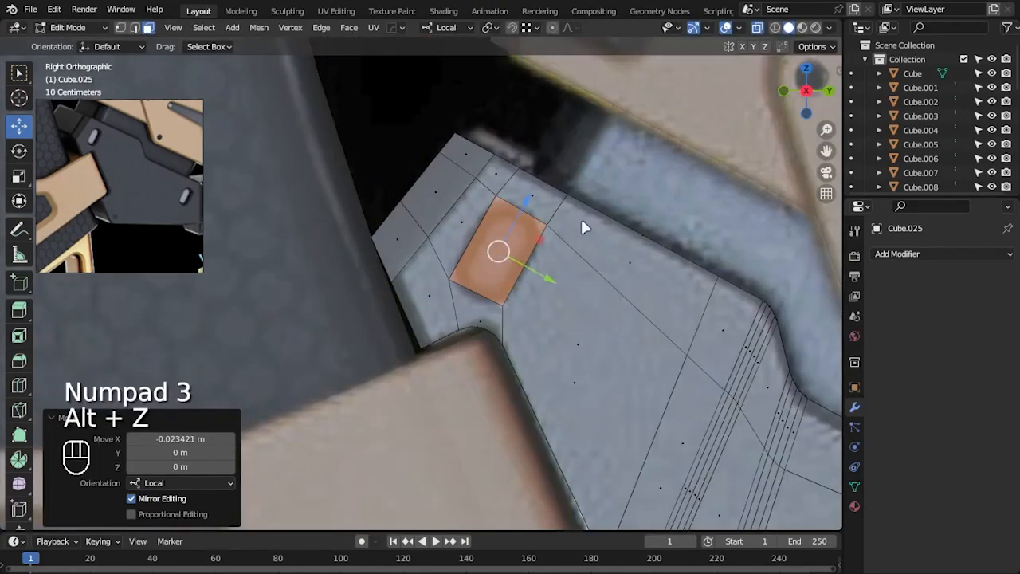
scroll(580, 217, "up", 2)
key("Tab")
key("Tab")
key("2")
left_click(556, 173)
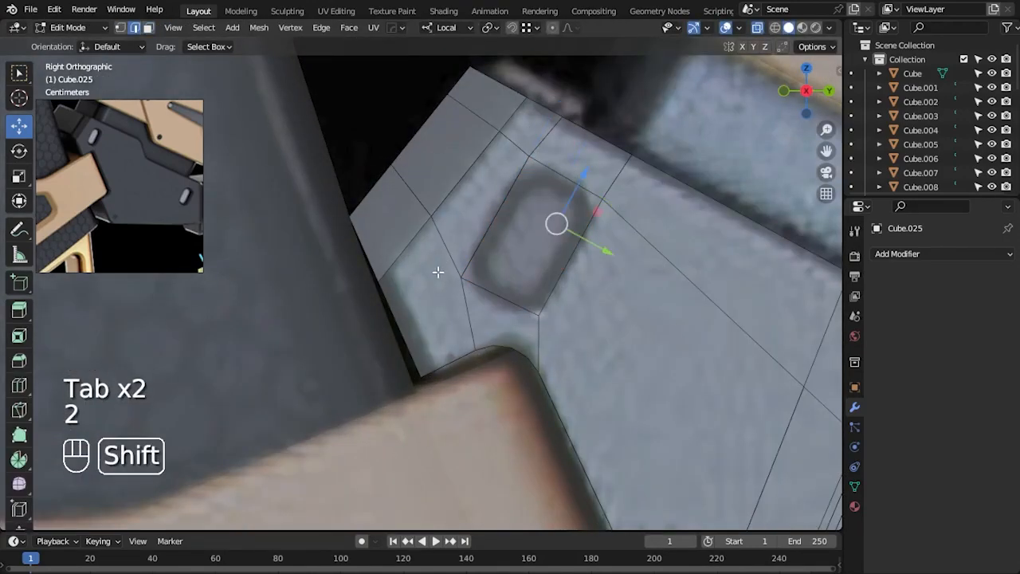
key("ctrl+b")
left_click(564, 329)
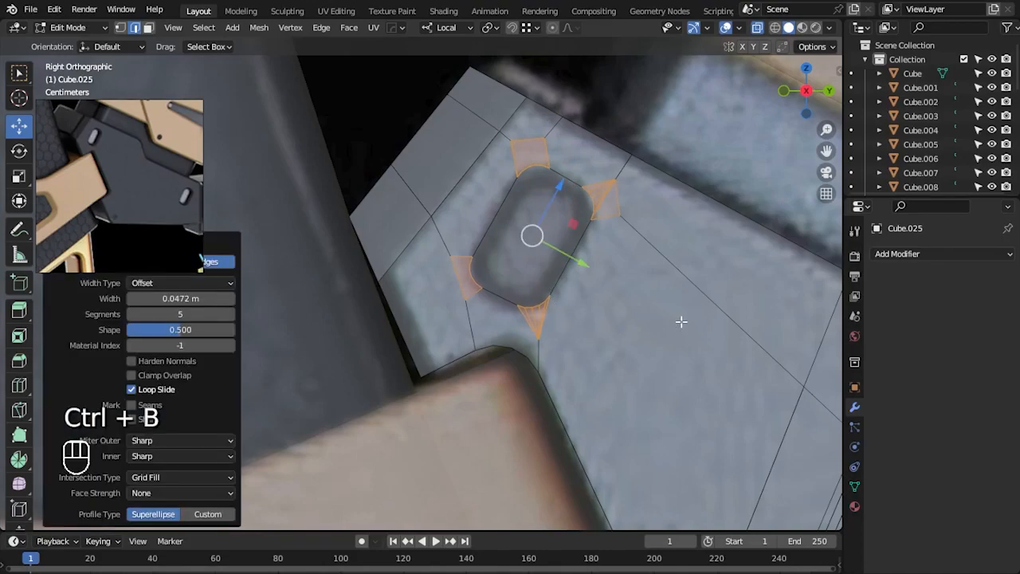
- Examine the plate's slot recesses in solid shading from several angles
key("Tab")
scroll(712, 303, "up", 2)
key("alt+z")
middle_click_drag(712, 302, 620, 313)
key("Tab")
scroll(620, 313, "down", 4)
left_click_drag(620, 314, 505, 300, "alt")
scroll(496, 351, "up", 2)
scroll(505, 300, "down", 1)
key("Tab")
left_click_drag(415, 99, 622, 426, "alt")
- Mirror the plate with its slot recesses to the opposite side and apply the modifier
key("alt+x")
left_click(535, 380)
left_click(972, 276)
left_click(936, 292)
left_click(683, 446)
left_click_drag(684, 450, 610, 396, "alt")
left_click(610, 396)
- Select all vertices of the lower slot, align it with the reference and rotate it by -3.62°
key("KP_3")
key("Tab")
key("alt+z")
key("alt+a")
scroll(467, 344, "up", 3)
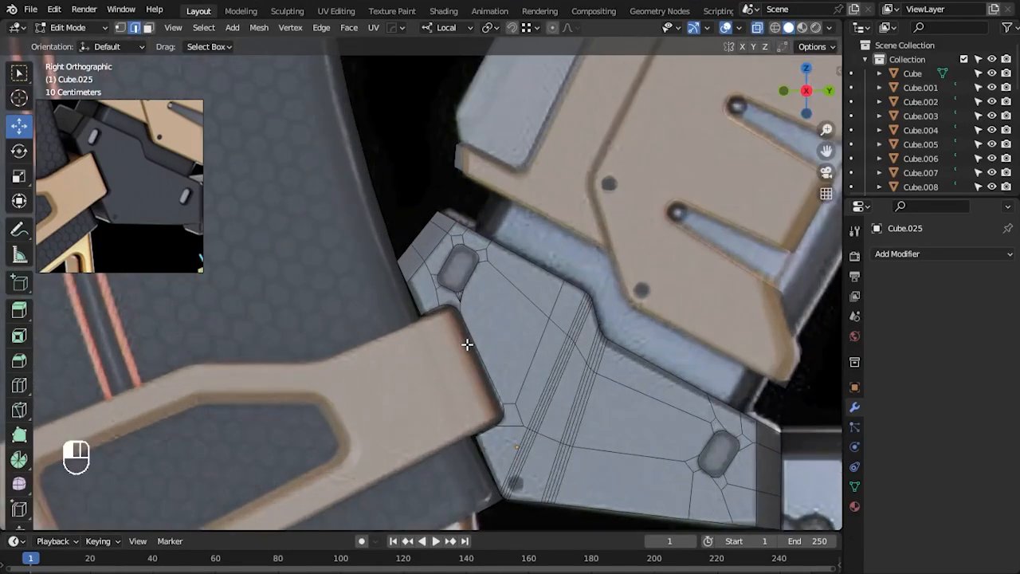
left_click_drag(830, 463, 526, 264, "alt+shift")
scroll(494, 239, "up", 4)
key("1")
left_click_drag(452, 175, 609, 404)
left_click_drag(602, 229, 619, 285)
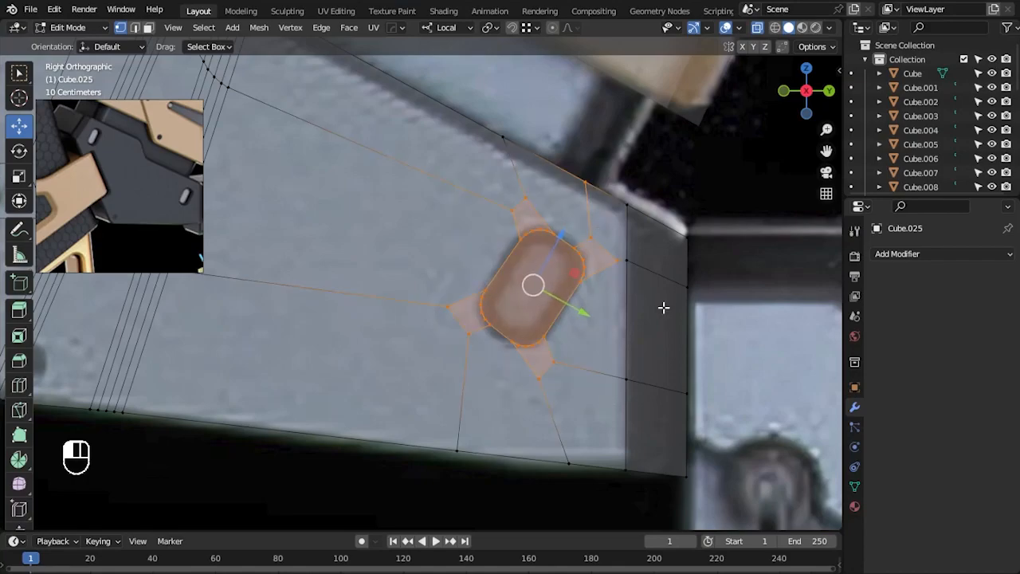
key("r")
left_click(721, 263)
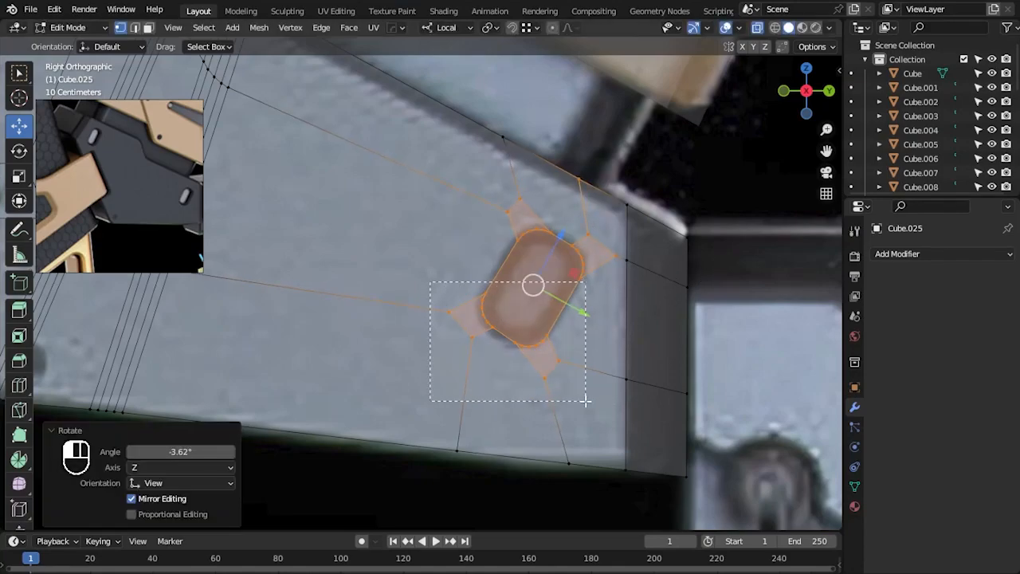
- Shift the lower slot's end and side vertices to match the reference slot's length and width
left_click_drag(588, 401, 589, 401)
left_click_drag(528, 284, 526, 289)
left_click_drag(493, 187, 619, 292)
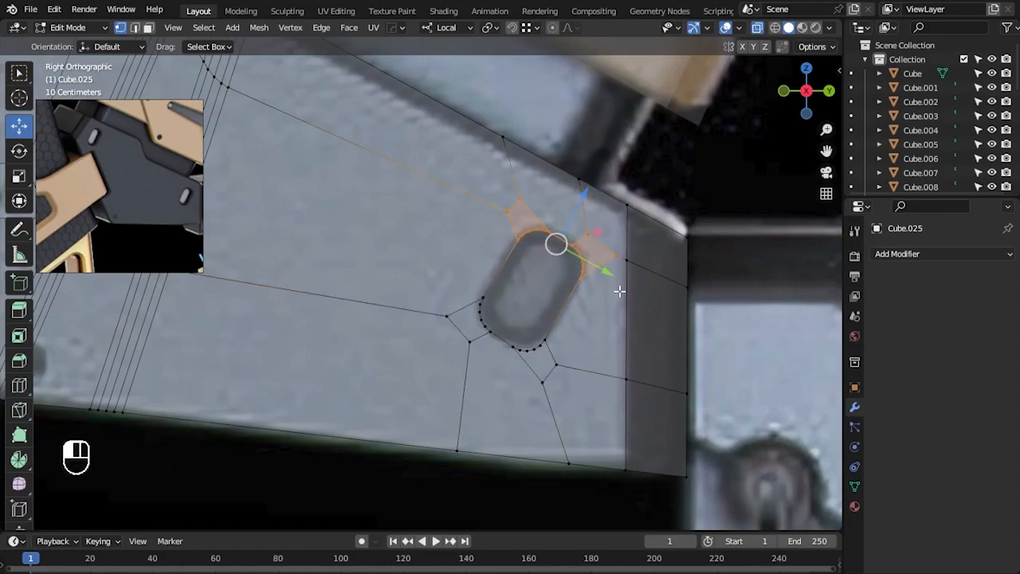
left_click_drag(581, 187, 583, 192)
left_click_drag(426, 176, 558, 343)
left_click_drag(570, 419, 507, 341)
left_click_drag(438, 275, 560, 383)
left_click_drag(535, 285, 529, 290)
- Select all vertices of the upper slot and rotate it by 1.97° to match the reference
key("Tab")
scroll(667, 295, "down", 3)
scroll(637, 395, "down", 4)
scroll(466, 215, "up", 4)
key("Tab")
scroll(402, 207, "up", 3)
left_click_drag(338, 133, 486, 306)
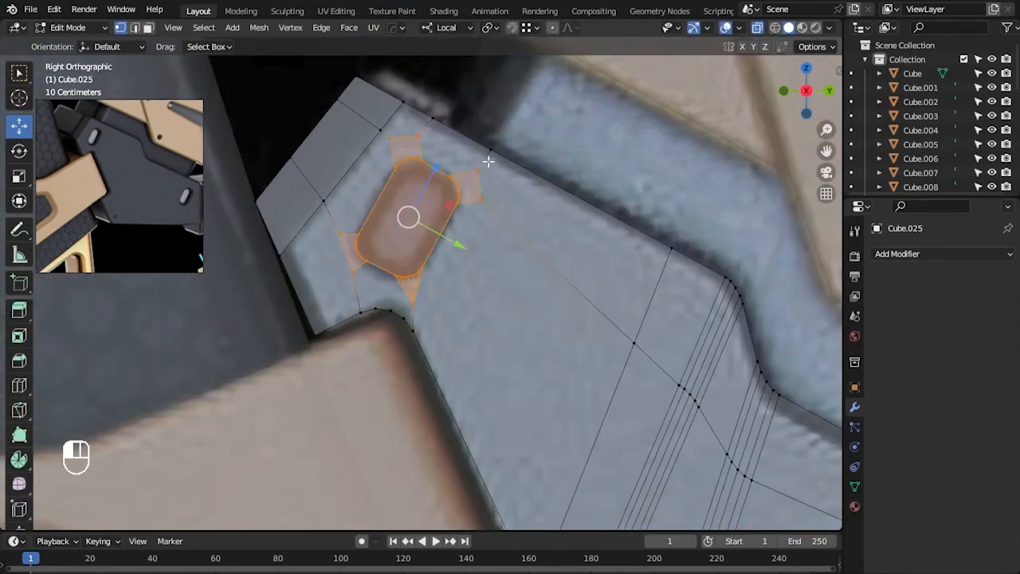
key("r")
left_click(594, 223)
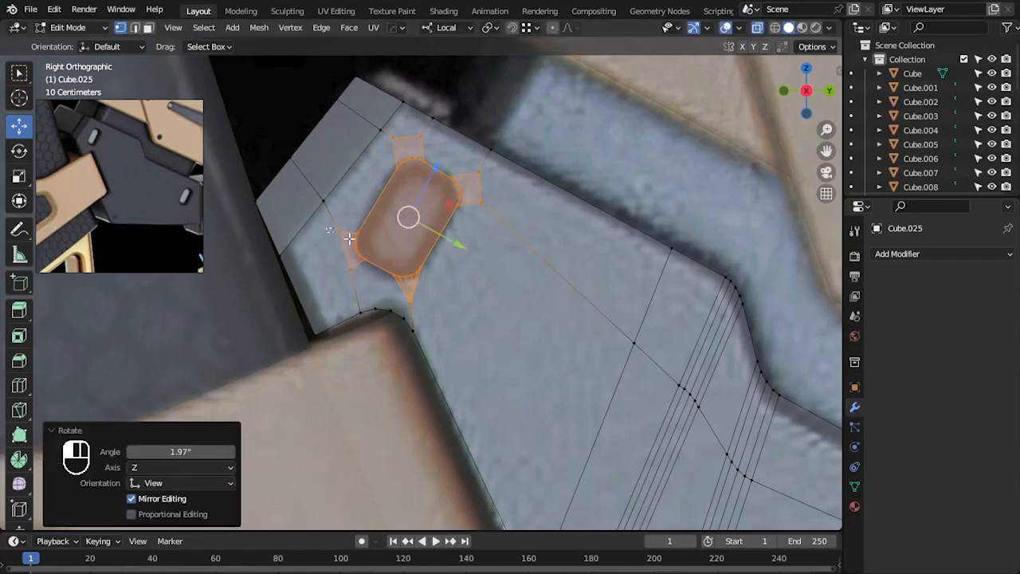
- Move the upper slot's lower end vertices outward along local Z to lengthen the slot
left_click_drag(454, 304, 455, 305)
key("g")
key("z")
key("z")
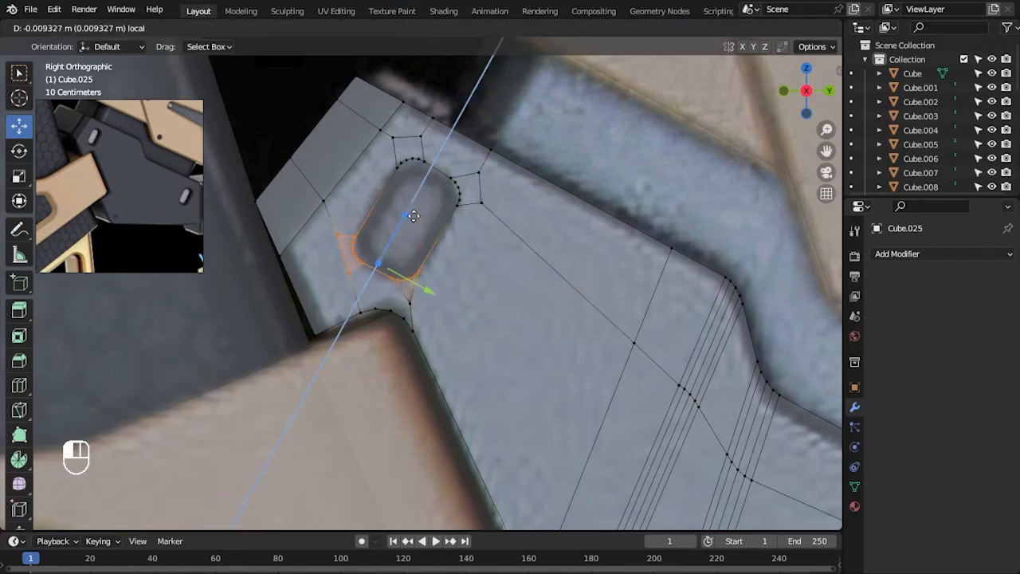
left_click(474, 223)
- Shift the upper slot's magazine-side vertices to fine-tune its width and outline against the reference
left_click_drag(389, 147, 429, 180)
left_click_drag(336, 226, 371, 275, "shift")
left_click_drag(428, 237, 421, 235)
key("Tab")
middle_click_drag(401, 246, 459, 251, "shift")
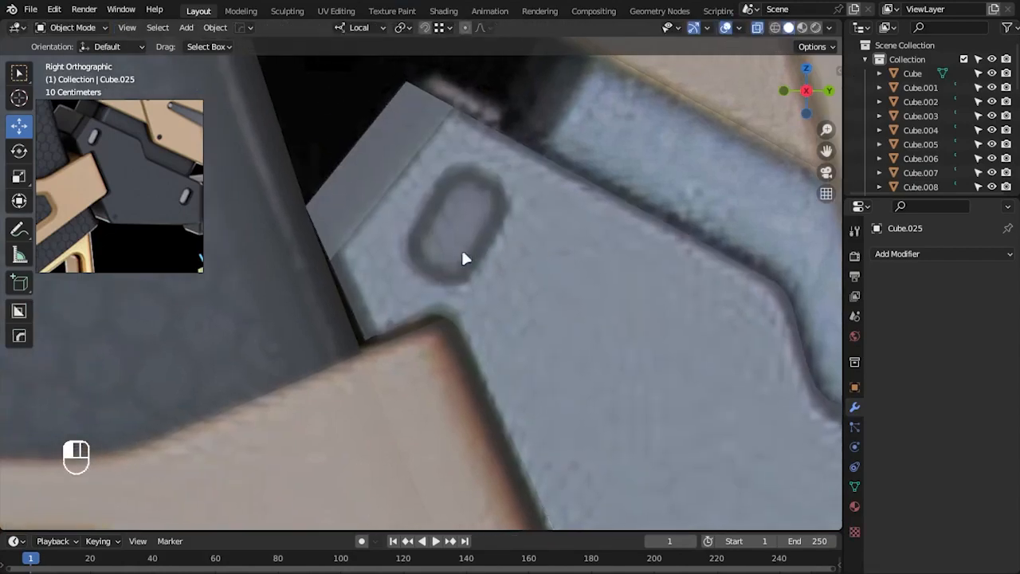
key("Tab")
scroll(446, 243, "up", 3)
left_click_drag(353, 199, 451, 260)
left_click_drag(428, 184, 433, 185)
- Examine the finished plate with both slots in solid shading and compare it with the neighbouring gun parts
scroll(538, 207, "down", 2)
left_click_drag(494, 174, 495, 174)
left_click_drag(509, 169, 526, 166)
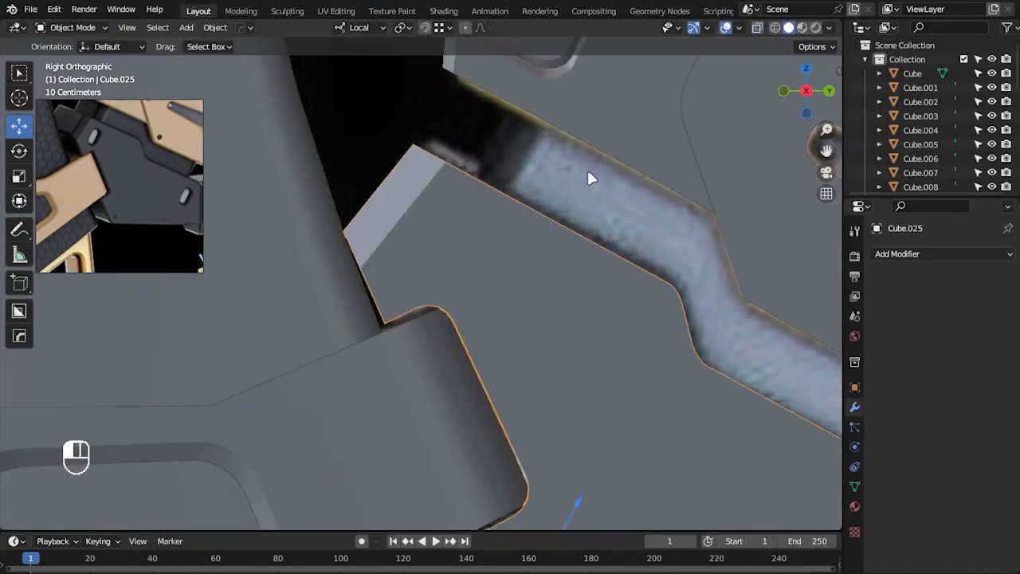
middle_click_drag(586, 168, 636, 428, "shift")
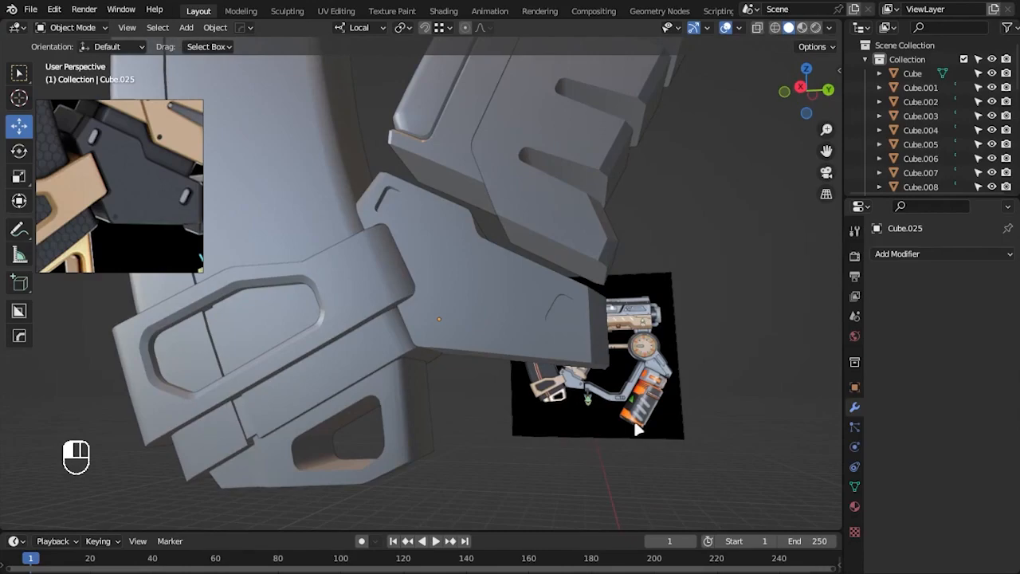
scroll(545, 389, "down", 3)
middle_click_drag(512, 387, 521, 288)
scroll(576, 413, "down", 3)
scroll(566, 385, "up", 7)
scroll(521, 288, "down", 1)
- Add a cube and place it over the lower part of the grip in the reference image
key("shift+a")
mouse_move(522, 269)
key("alt+z")
scroll(563, 268, "down", 3)
middle_click_drag(562, 241, 536, 253, "shift")
key("shift+a")
left_click(590, 271)
scroll(557, 398, "down", 4)
key("w")
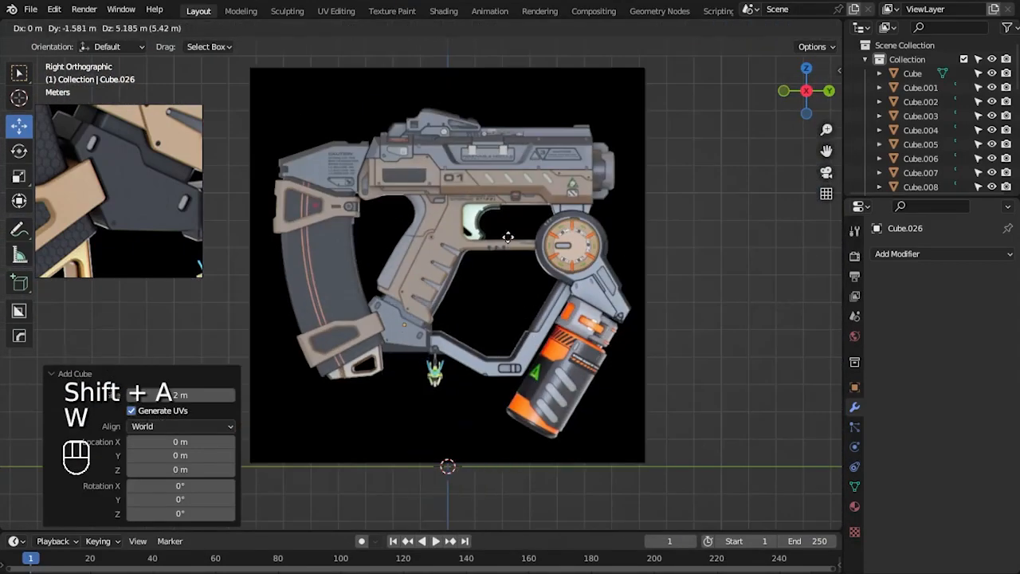
left_click(510, 238)
- Rotate the new cube by about 29° to follow the grip's slant and align it with the grip
scroll(492, 354, "up", 3)
key("r")
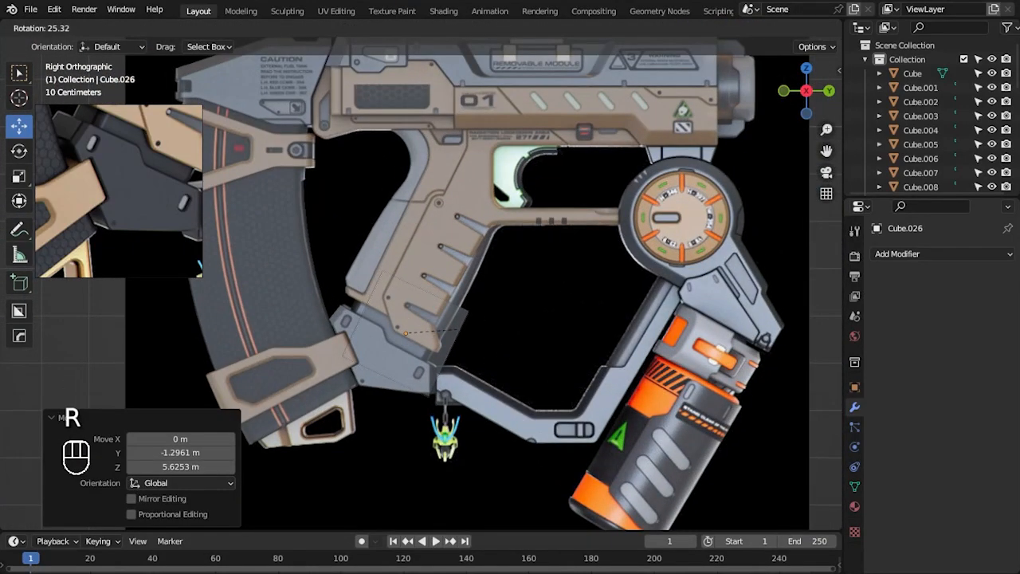
left_click(458, 328)
scroll(505, 405, "up", 2)
key("g")
left_click(587, 296)
key("r")
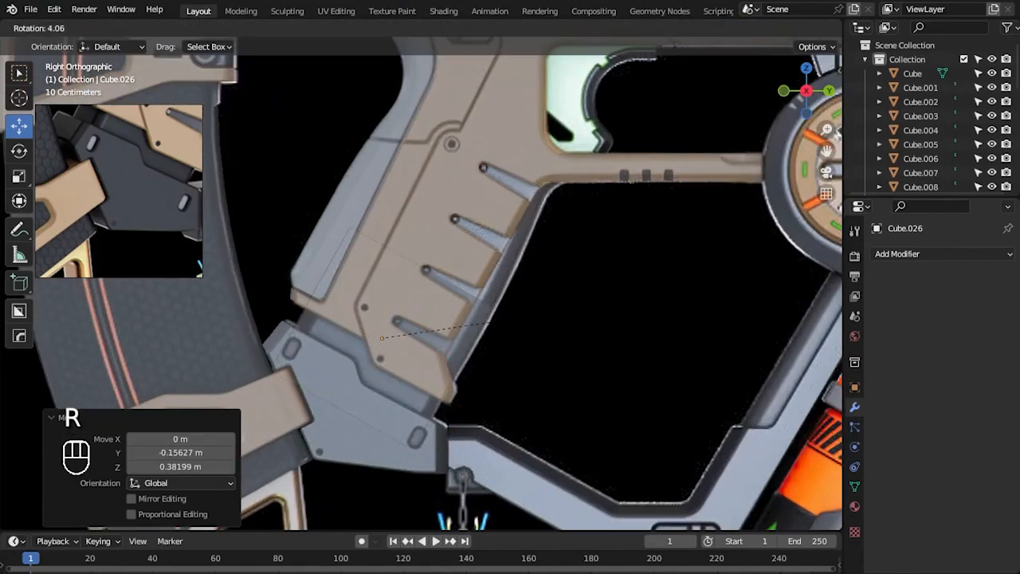
left_click(492, 322)
left_click_drag(390, 335, 395, 338)
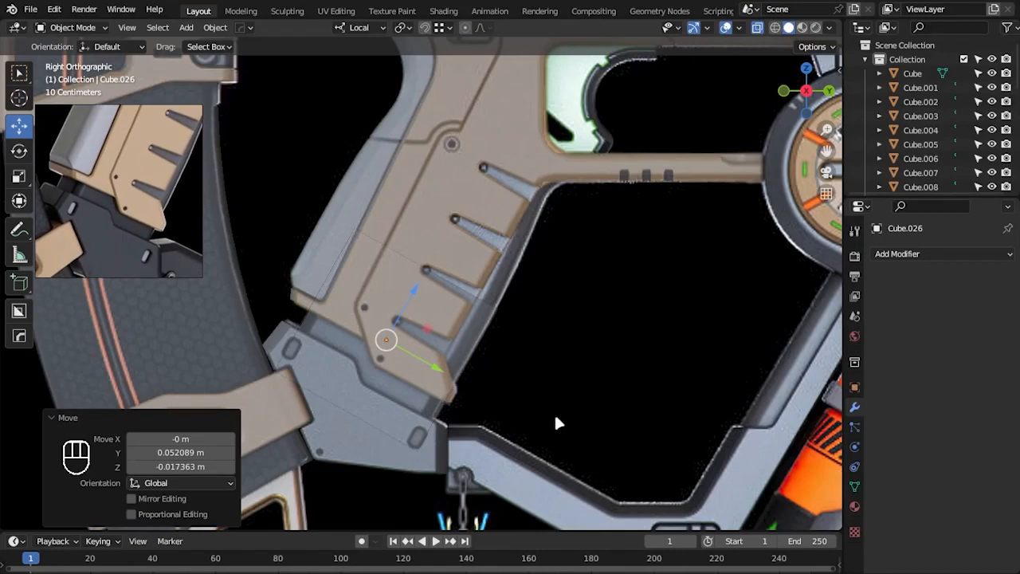
- Move the cube's upper face 1.7157 m along local Z to extend the block up the grip
scroll(556, 418, "up", 1)
middle_click_drag(556, 421, 558, 379, "alt")
key("KP_3")
middle_click_drag(580, 324, 573, 381, "alt")
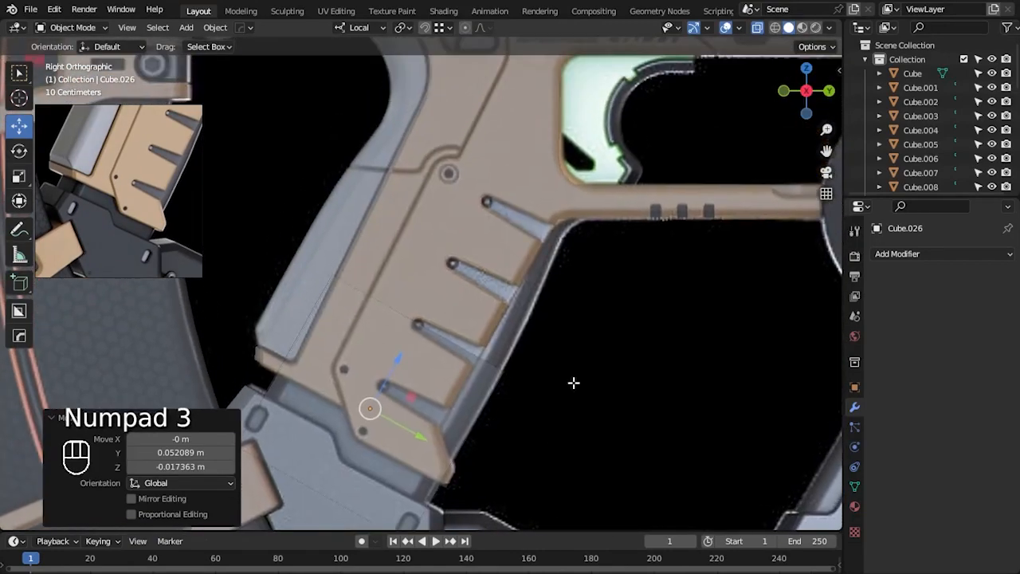
key("Tab")
scroll(571, 382, "down", 1)
middle_click_drag(403, 379, 412, 340, "shift")
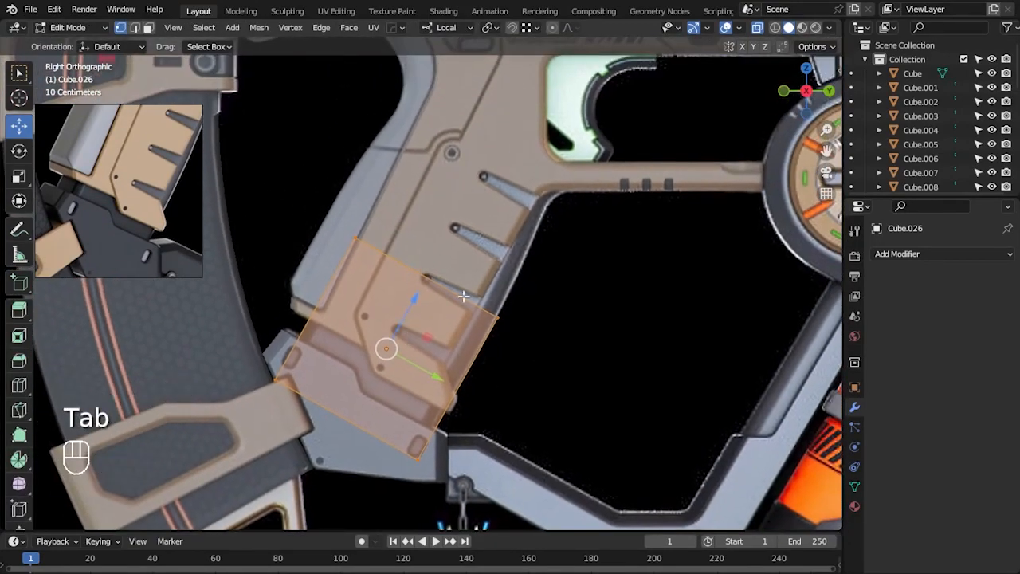
key("3")
left_click(431, 278)
left_click_drag(463, 224, 537, 105)
middle_click_drag(553, 263, 533, 295, "alt")
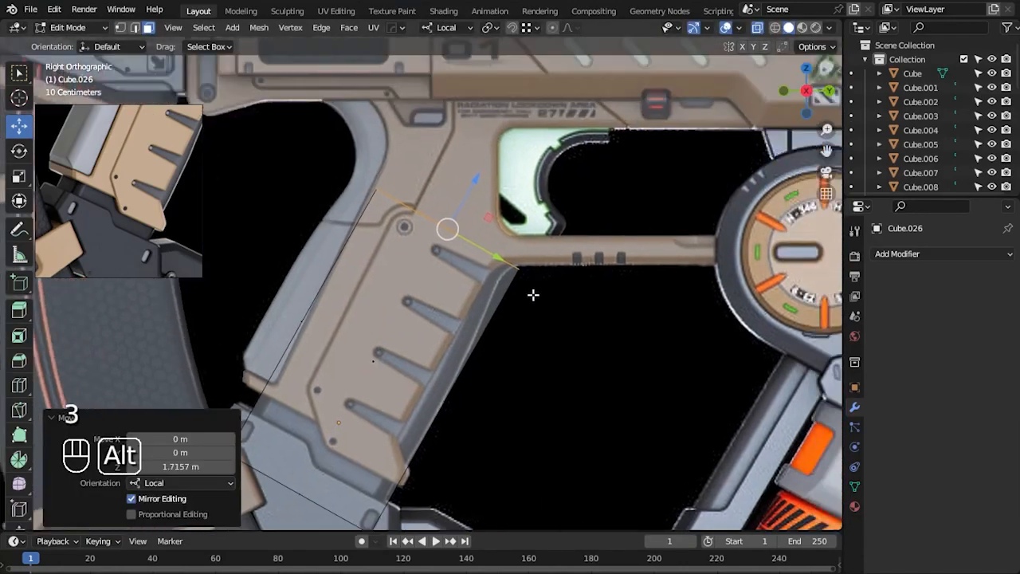
- Raise the block's upper face slightly along the grip and add a loop cut just below it
mouse_move(462, 194)
left_mouse_down()
mouse_move(418, 269)
mouse_move(476, 186)
left_mouse_up()
scroll(496, 395, "up", 1)
middle_click_drag(475, 186, 533, 259, "alt")
key("ctrl+r")
left_click(528, 249)
left_click(553, 228)
- Align the block's upper front corner with the point where the grip meets the horizontal guard bar
key("1")
left_click_drag(579, 201, 542, 272)
key("ctrl+z")
left_click(586, 294)
middle_click_drag(631, 253, 534, 312, "alt")
scroll(535, 311, "up", 4)
left_click(482, 289)
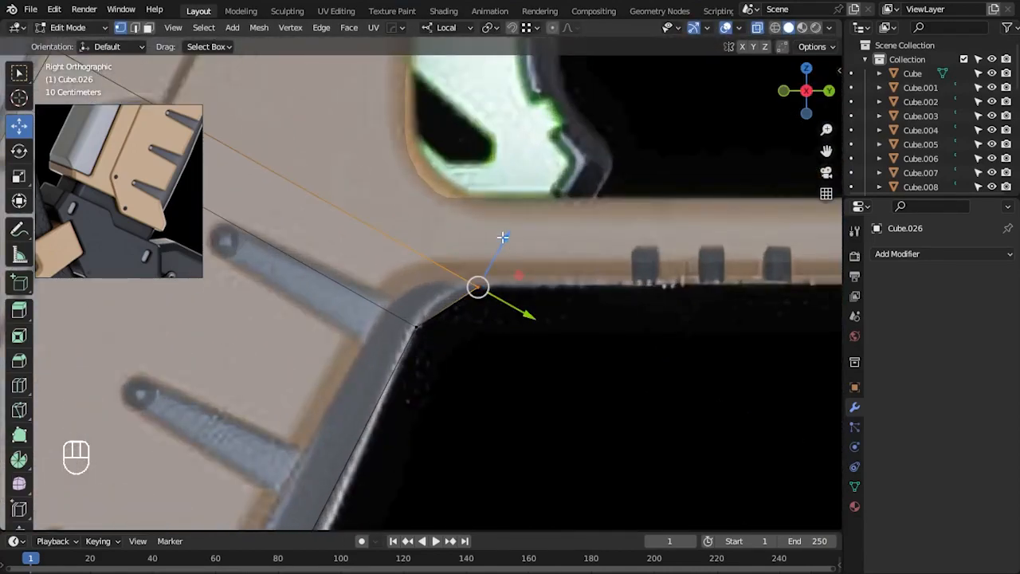
- Adjust the block's upper edge along local Z so its front corner follows the reference curve
middle_click_drag(415, 260, 599, 325, "alt")
scroll(598, 325, "down", 3)
left_click_drag(287, 159, 349, 214, "shift")
left_click_drag(472, 207, 485, 196)
left_click(597, 398)
scroll(625, 399, "up", 2)
middle_click_drag(629, 398, 592, 303, "alt")
scroll(557, 358, "down", 2)
middle_click_drag(542, 384, 622, 265, "alt")
- Add a loop cut across the middle of the block and move its front vertices 0.11687 m along local Y
key("ctrl+r")
left_click(467, 350)
left_click(488, 315)
left_click_drag(470, 327, 534, 372)
scroll(558, 362, "down", 4)
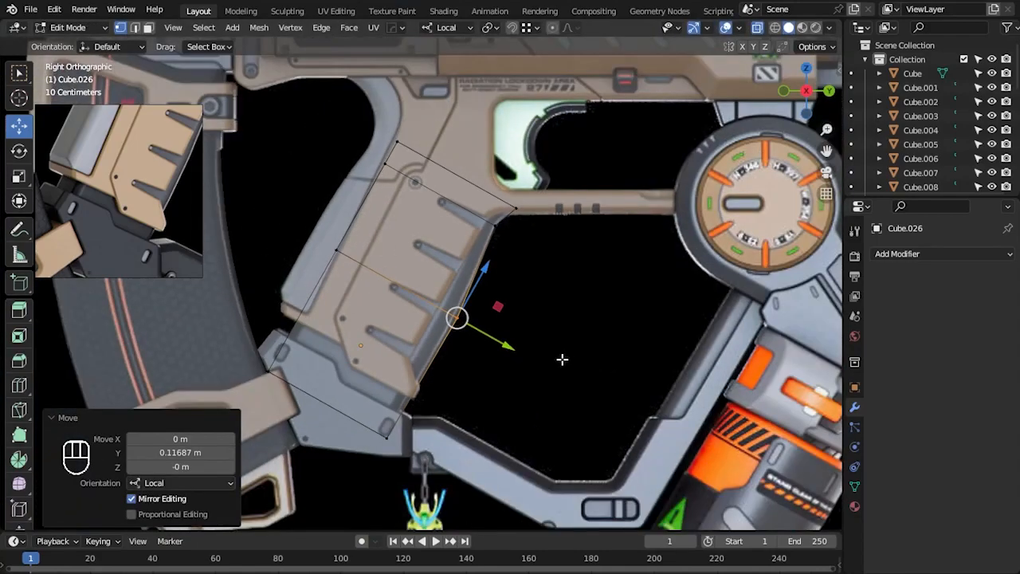
- Apply the block's scale and bevel the middle edge loop into several segments to curve the front profile
key("Tab")
key("ctrl+a")
left_click(489, 346)
scroll(509, 352, "up", 3)
key("Tab")
key("2")
left_click(441, 313, "alt")
key("ctrl+b")
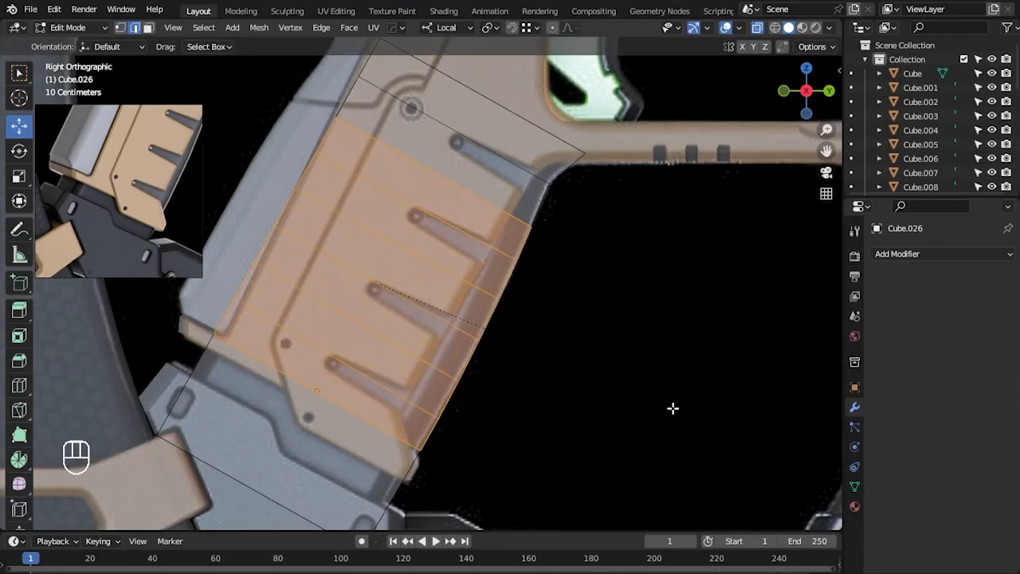
left_click(683, 411)
key("Tab")
key("Tab")
- Nudge the block's lower front vertices along local Y to follow the grip's front outline
middle_click_drag(584, 472, 644, 298, "shift")
scroll(573, 319, "up", 2)
key("1")
left_click_drag(386, 377, 455, 442)
left_click_drag(459, 446, 448, 441)
key("ctrl+z")
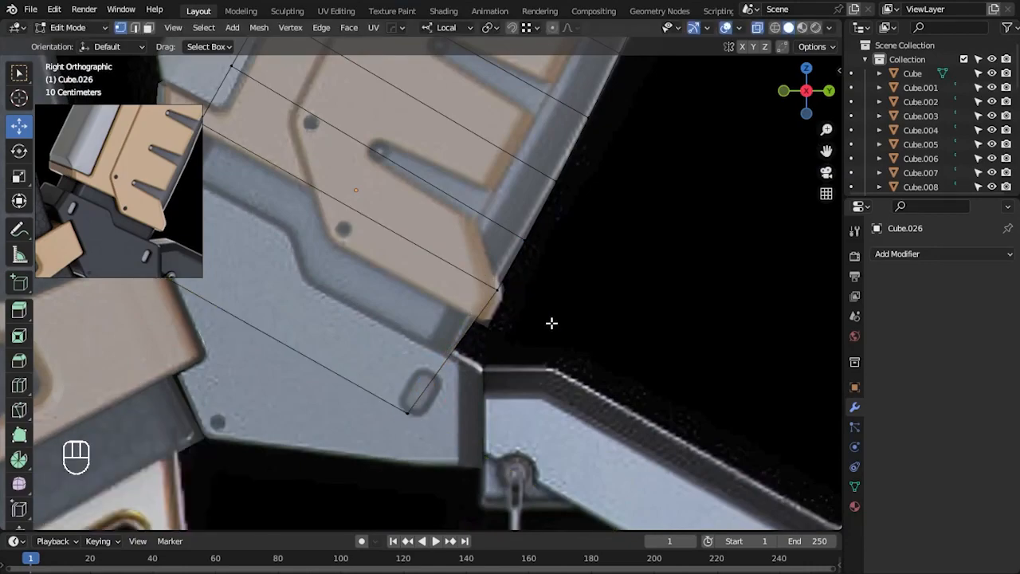
left_click_drag(544, 317, 532, 314)
left_click_drag(362, 385, 435, 434)
left_click_drag(437, 427, 444, 431)
left_click_drag(507, 227, 570, 264)
key("alt+a")
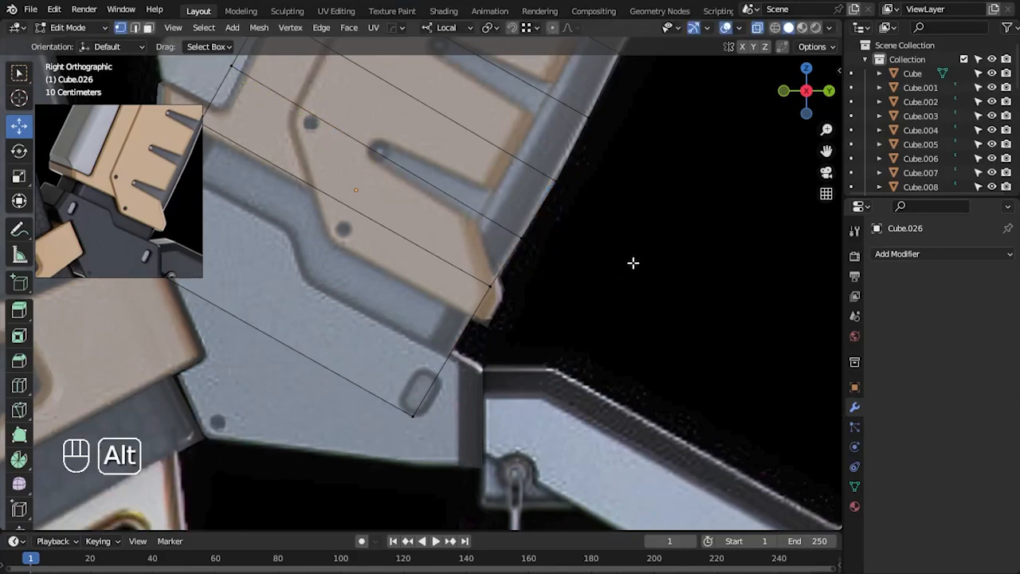
- Fine-tune the front profile, moving the lower loop's front vertices 0.009351 m along local Y and adjusting the loop above
middle_click_drag(542, 271, 490, 340, "shift")
left_click_drag(428, 386, 478, 343)
left_click_drag(479, 374, 481, 372)
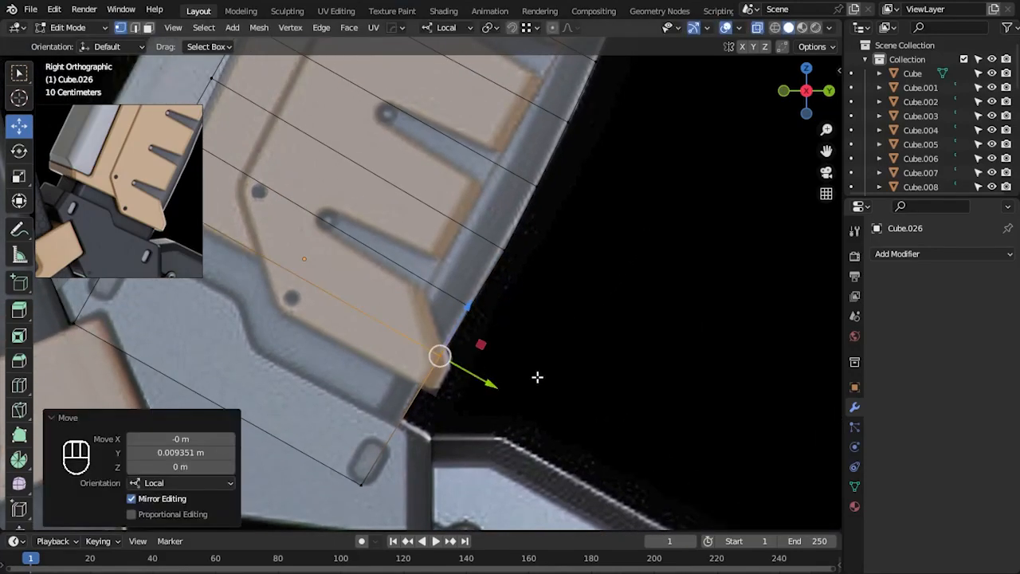
key("alt+a")
middle_click_drag(552, 319, 534, 346, "shift")
scroll(487, 256, "up", 2)
left_click_drag(454, 225, 521, 307)
left_click_drag(535, 323, 534, 319)
key("alt+a")
- Raise both lower corners of the block along local Z, moving the front corner 0.18254 m
scroll(610, 290, "down", 1)
middle_click_drag(613, 282, 567, 358, "shift")
scroll(517, 358, "down", 4)
middle_click_drag(227, 328, 384, 272, "shift")
scroll(374, 331, "up", 3)
scroll(391, 370, "down", 1)
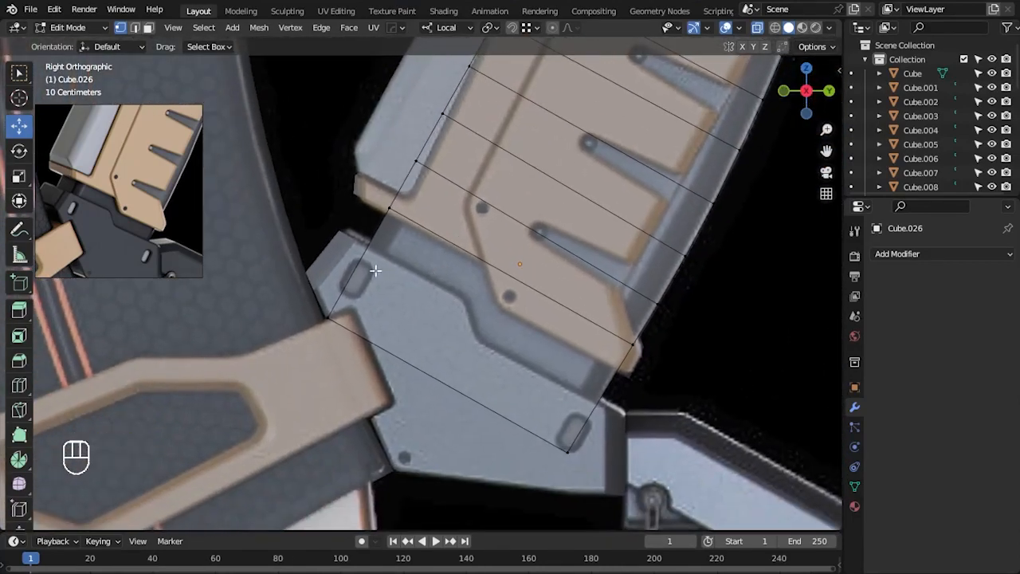
left_click_drag(355, 271, 380, 246)
left_click(567, 451)
left_click_drag(585, 419, 605, 392)
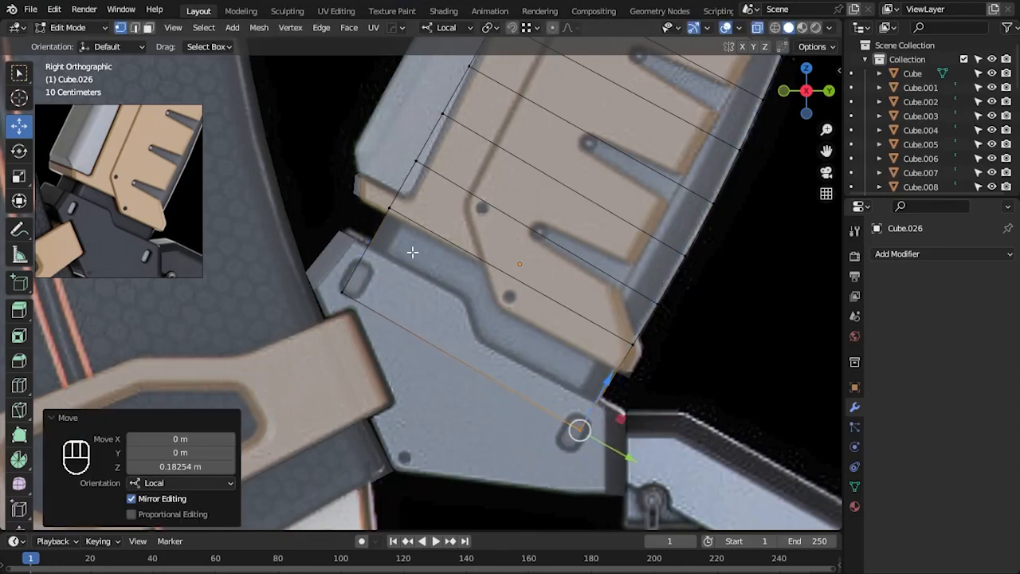
scroll(440, 231, "down", 1)
middle_click_drag(479, 231, 484, 302, "shift")
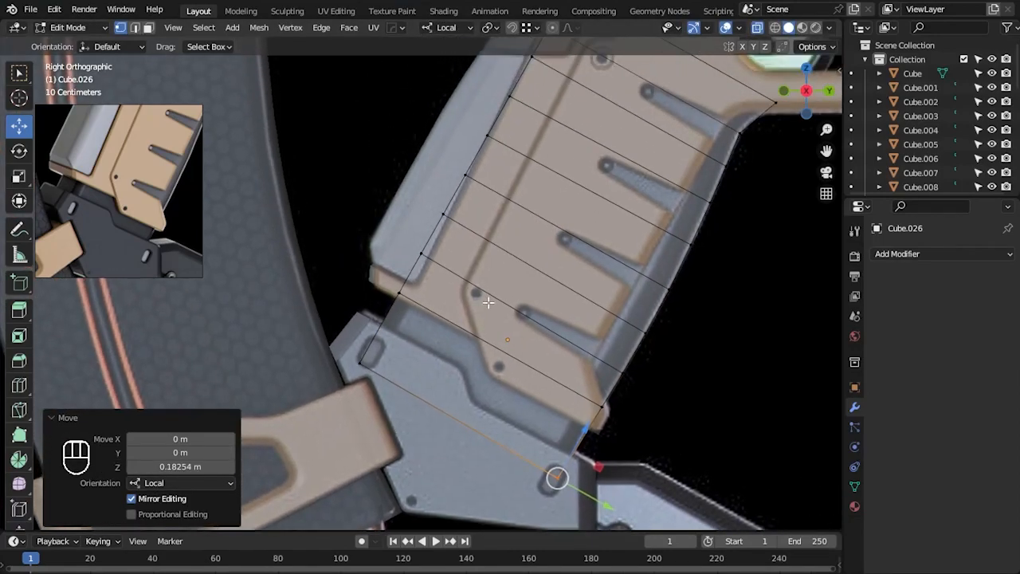
- Scale the block to about 0.45 along local X so it fits between the grip's side panels
key("Tab")
scroll(642, 331, "down", 3)
key("alt+z")
middle_click_drag(642, 330, 716, 358)
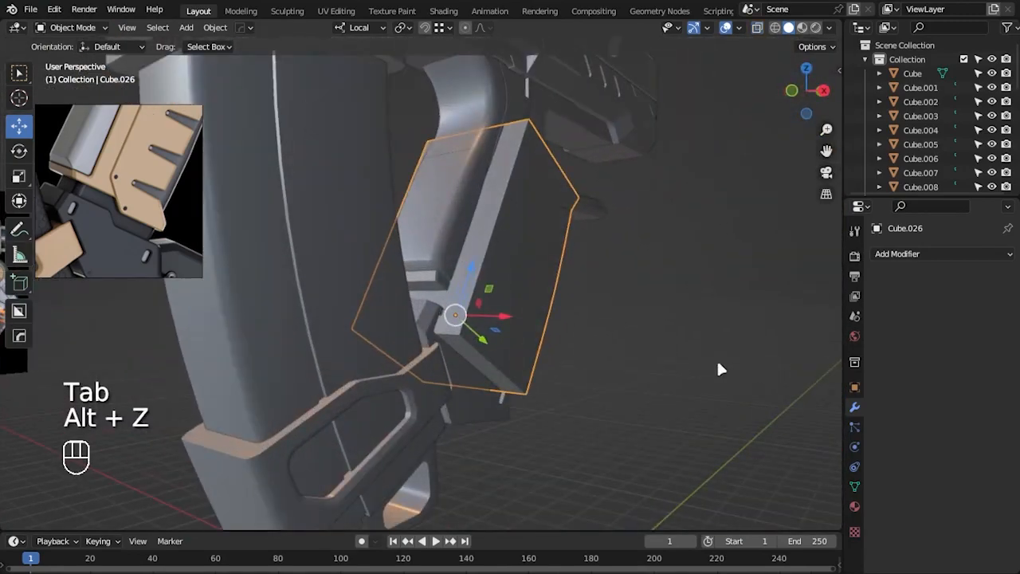
key("s")
key("x")
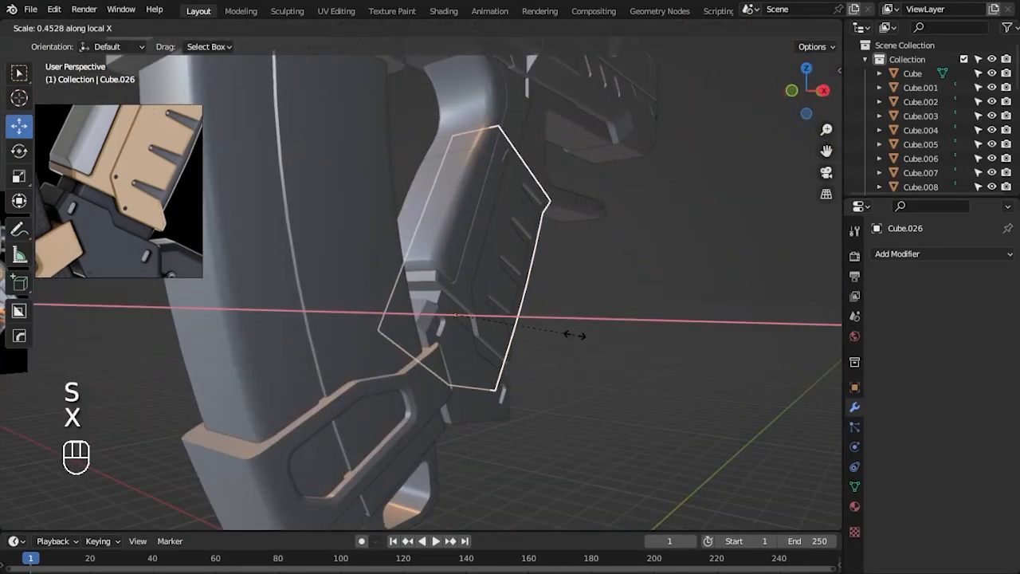
left_click(574, 335)
key("alt+z")
middle_click_drag(573, 334, 457, 370)
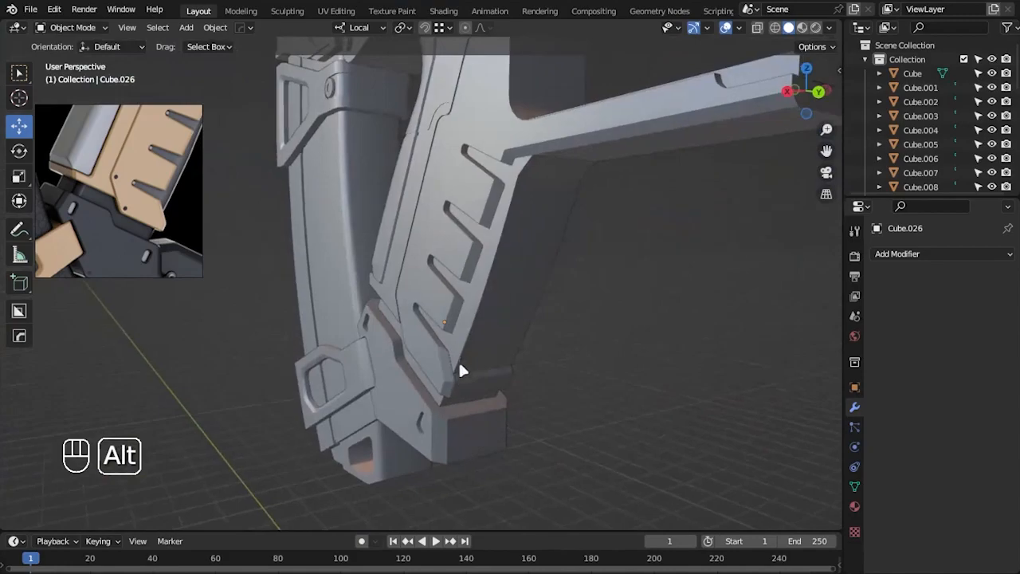
- Bevel the upper edge loop into several segments to round the transition towards the guard bar
key("Tab")
key("KP_3")
key("alt+z")
scroll(613, 321, "up", 4)
key("2")
left_click(631, 246, "alt+shift")
middle_click_drag(698, 276, 635, 357, "shift")
key("ctrl+b")
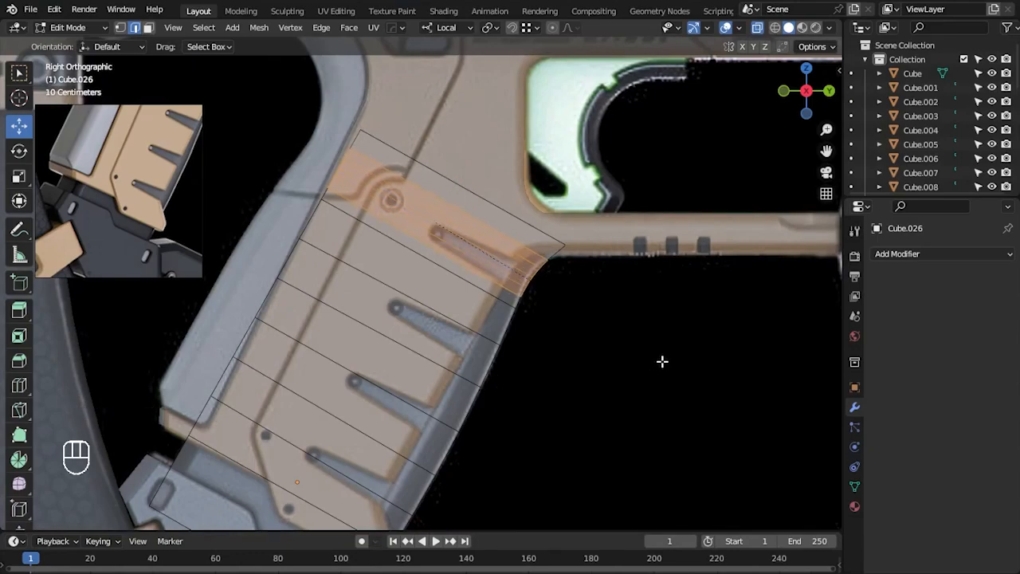
- Apply smooth shading to the grip block
key("Tab")
key("alt+z")
middle_click_drag(694, 393, 453, 330)
left_click(454, 330)
right_click(454, 330)
left_click(458, 336)
- Select the long front side edges of the grip block and apply the object's scale
key("2")
key("Tab")
key("2")
left_click(469, 329, "alt+shift")
key("KP_3")
key("alt+z")
middle_click_drag(539, 367, 636, 289, "shift")
key("Tab")
key("ctrl+a")
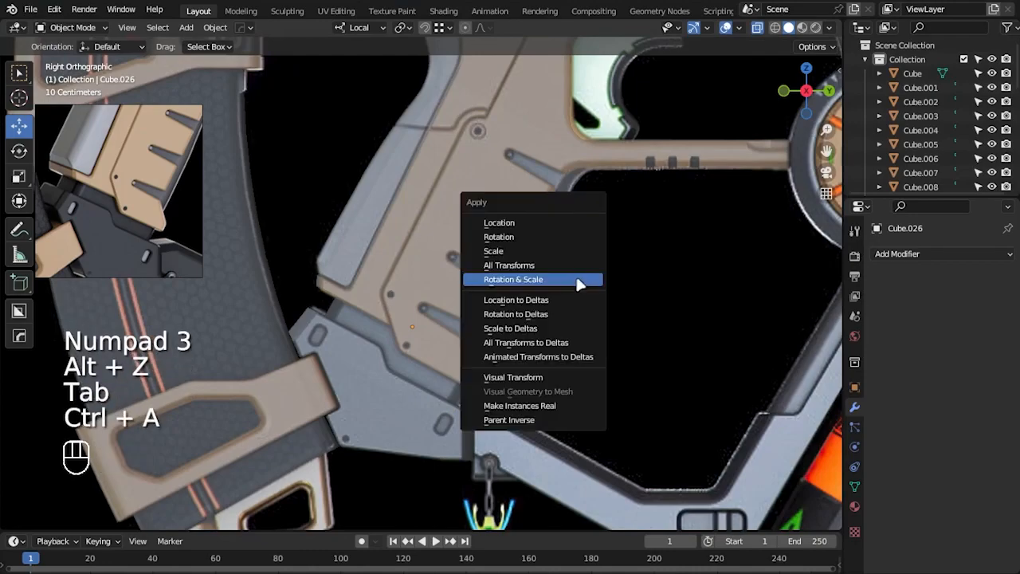
left_click(505, 252)
key("ctrl+a")
left_click(535, 271)
- Bevel the selected front side edges with several segments to round the front of the grip
key("Tab")
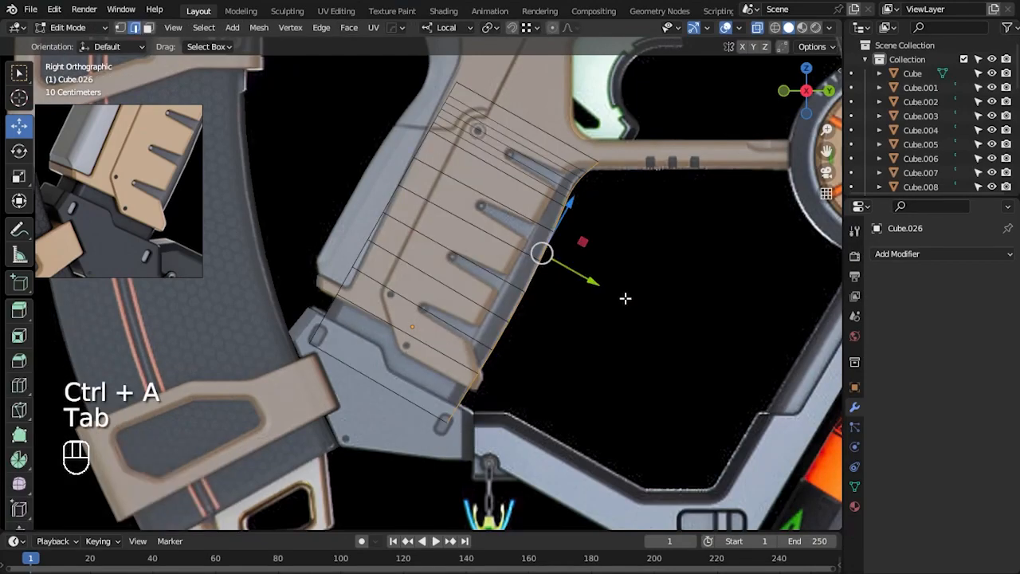
key("ctrl+b")
left_click(661, 330)
middle_click_drag(662, 330, 608, 362)
key("alt+z")
left_click(674, 400)
- Bevel the long rear side edges of the grip block narrowly
middle_click_drag(674, 400, 302, 359)
left_click(321, 332, "alt+shift")
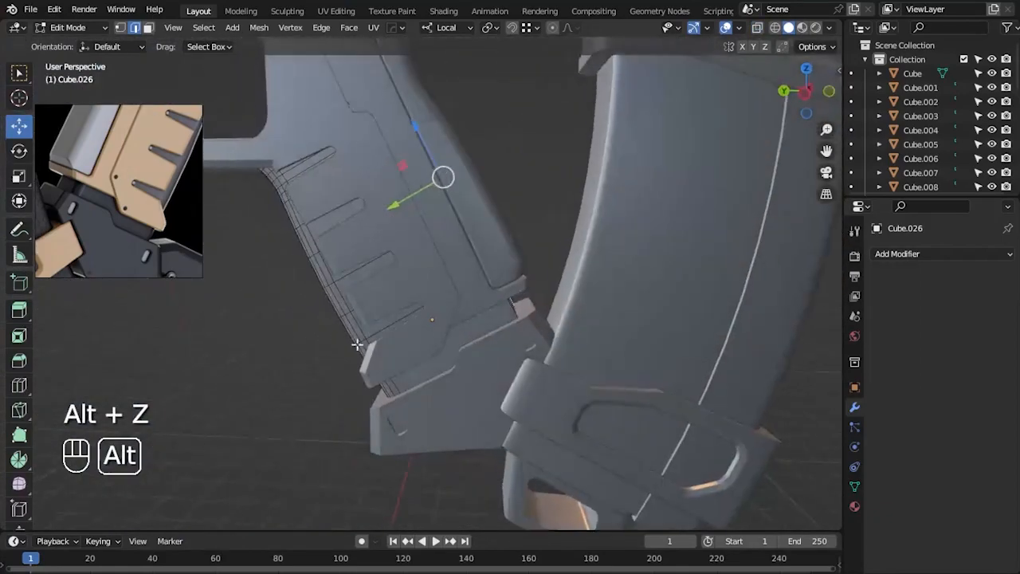
key("KP_3")
key("alt+z")
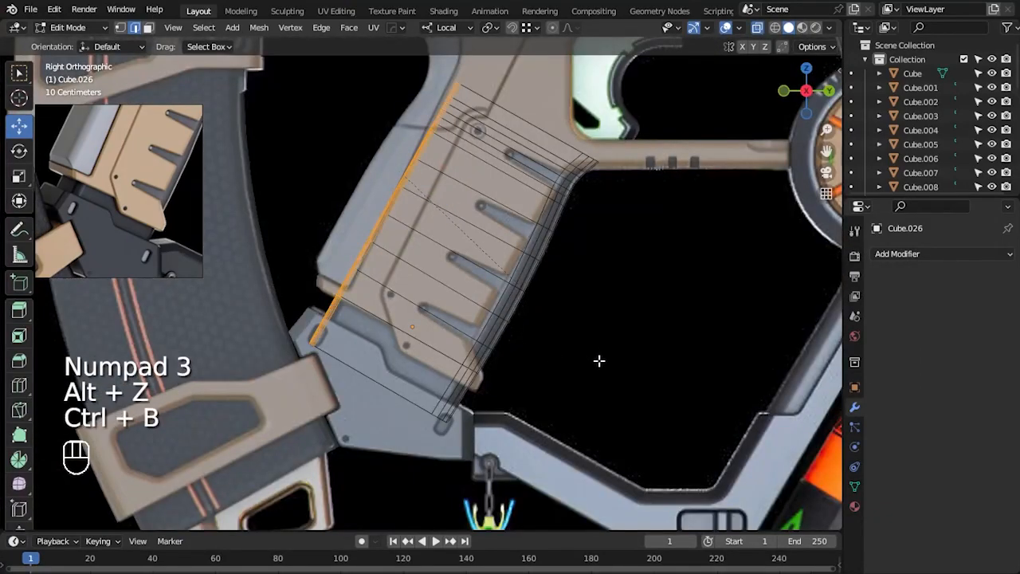
left_click(607, 368)
key("Tab")
key("alt+z")
key("Tab")
middle_click_drag(662, 391, 671, 433)
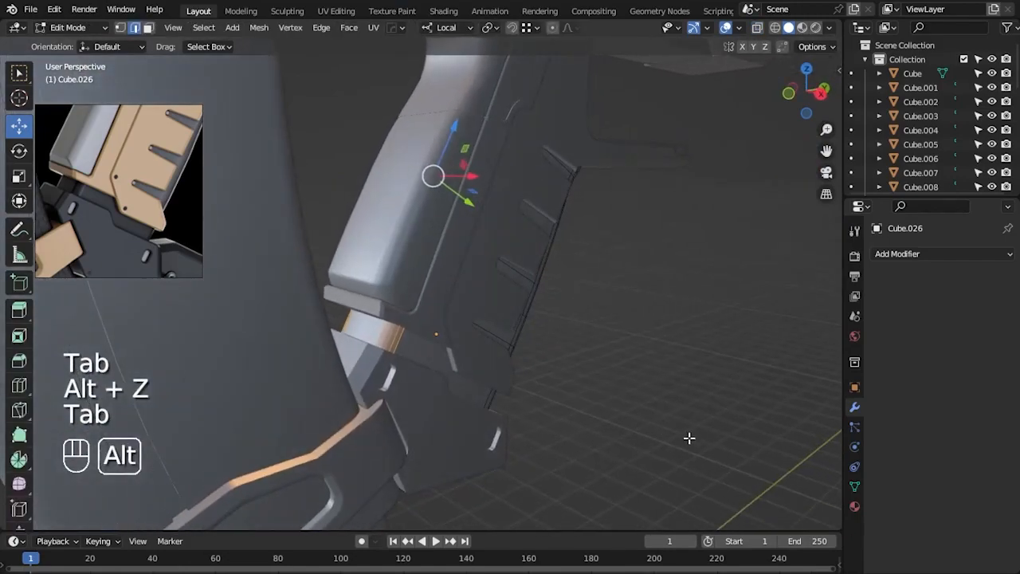
- Inspect the rounded grip block from several angles in solid shading and save the file
key("Tab")
scroll(741, 442, "down", 2)
left_click(733, 441)
middle_click_drag(742, 443, 544, 365)
scroll(526, 343, "up", 4)
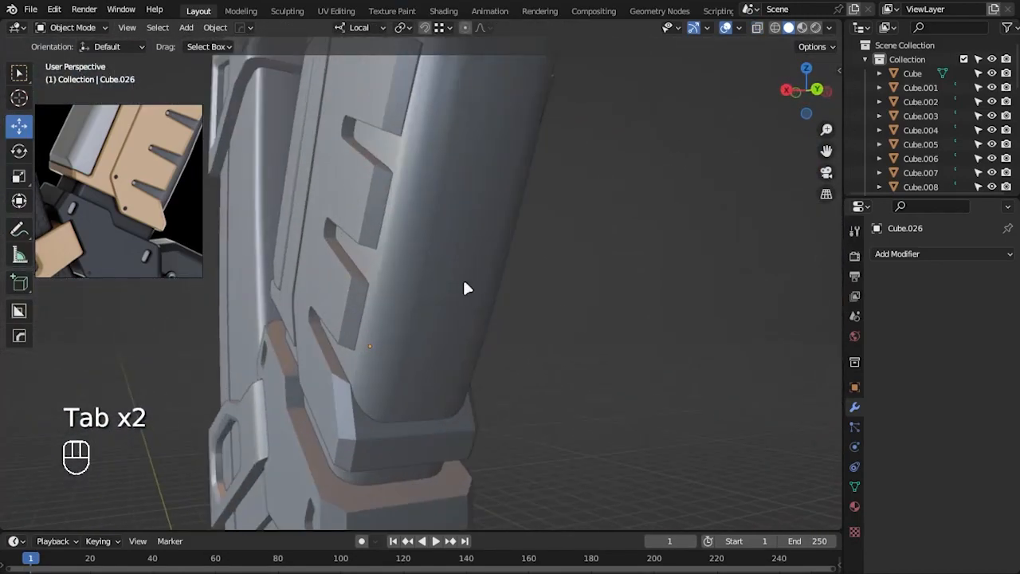
middle_click_drag(464, 279, 480, 353, "shift")
left_click(502, 335)
key("Tab")
middle_click_drag(659, 316, 635, 385, "alt")
key("Tab")
scroll(634, 384, "down", 3)
middle_click_drag(468, 421, 551, 409, "alt")
key("ctrl+s")
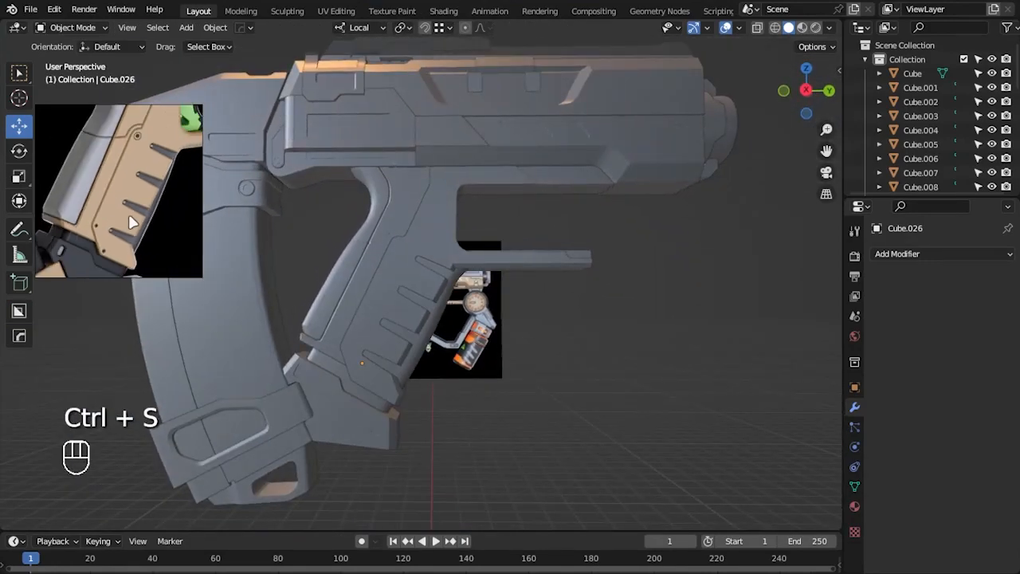
- Add a cube and place it over the start of the angled arm, beside the grip's base plate
key("KP_3")
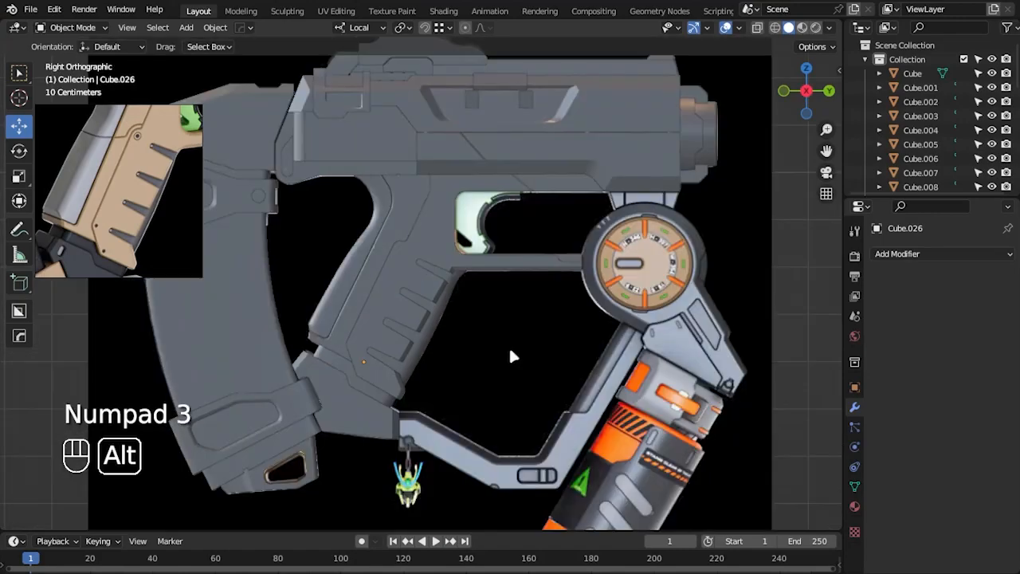
key("alt+z")
scroll(518, 359, "up", 5)
middle_click_drag(518, 359, 466, 375, "shift")
scroll(410, 272, "down", 1)
key("shift+a")
left_click(426, 269)
scroll(460, 381, "down", 2)
scroll(459, 381, "down", 1)
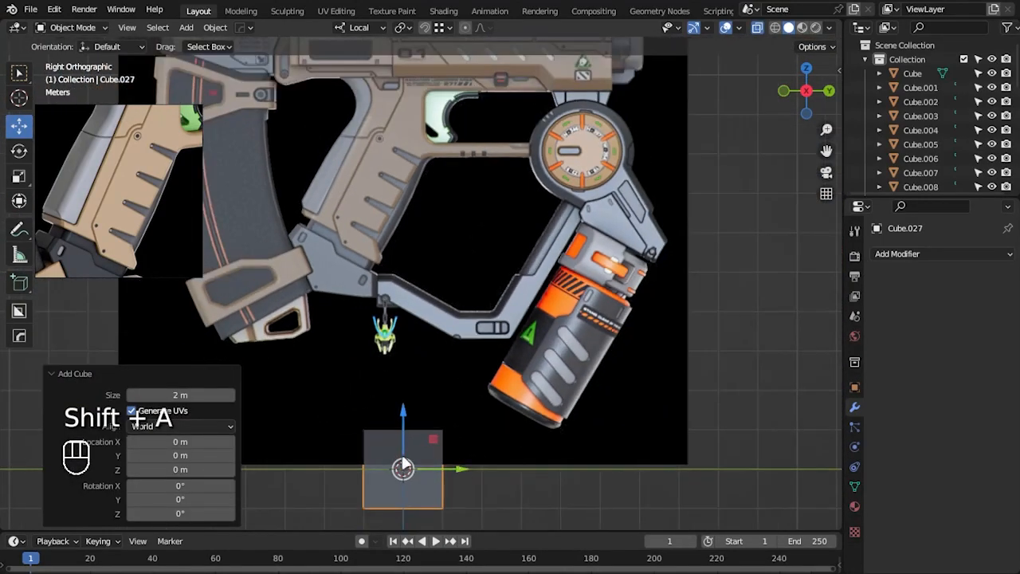
key("g")
left_click(459, 290)
- Move the new cube's upper vertices -0.24308 m along local Z to meet the arm's upper edge
scroll(490, 302, "up", 2)
scroll(491, 307, "up", 2)
key("Tab")
key("1")
left_click_drag(315, 227, 506, 263)
key("g")
key("z")
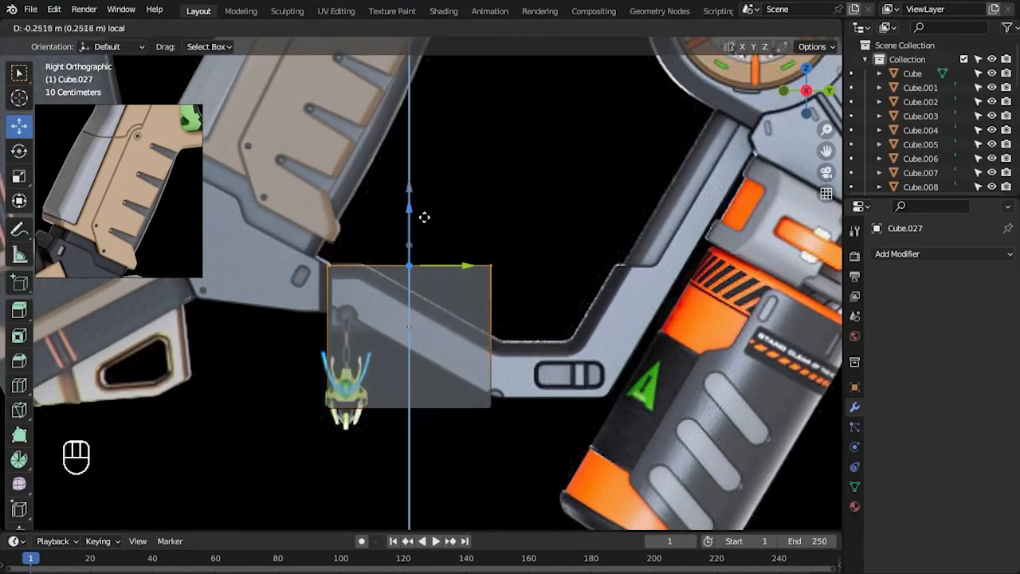
left_click(424, 217)
scroll(454, 210, "up", 3)
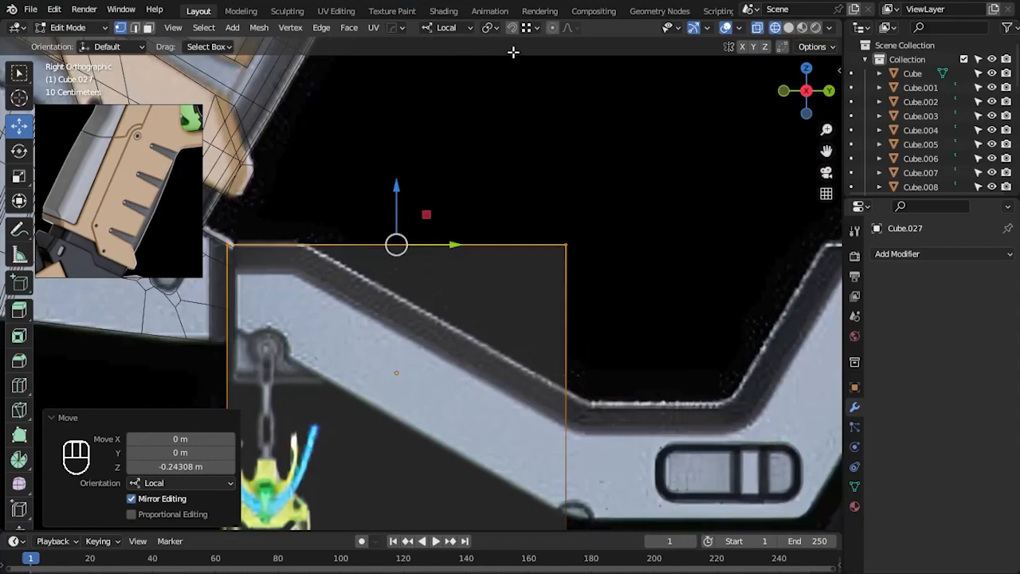
- Try to snap the cube's upper vertices along local Z to the neighbouring geometry
key("g")
key("z")
left_click(325, 257)
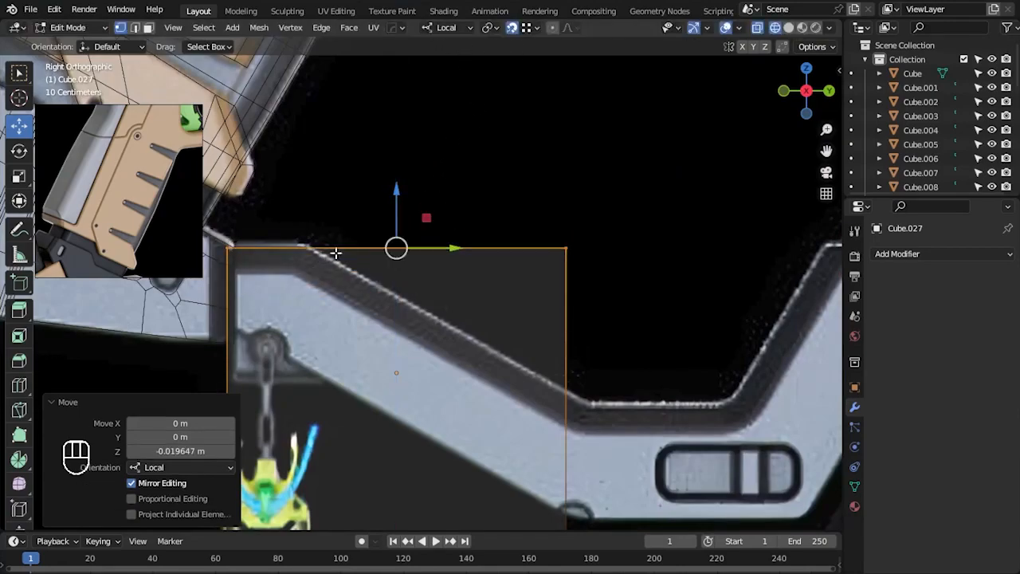
key("ctrl+z")
middle_click_drag(587, 237, 542, 241, "shift")
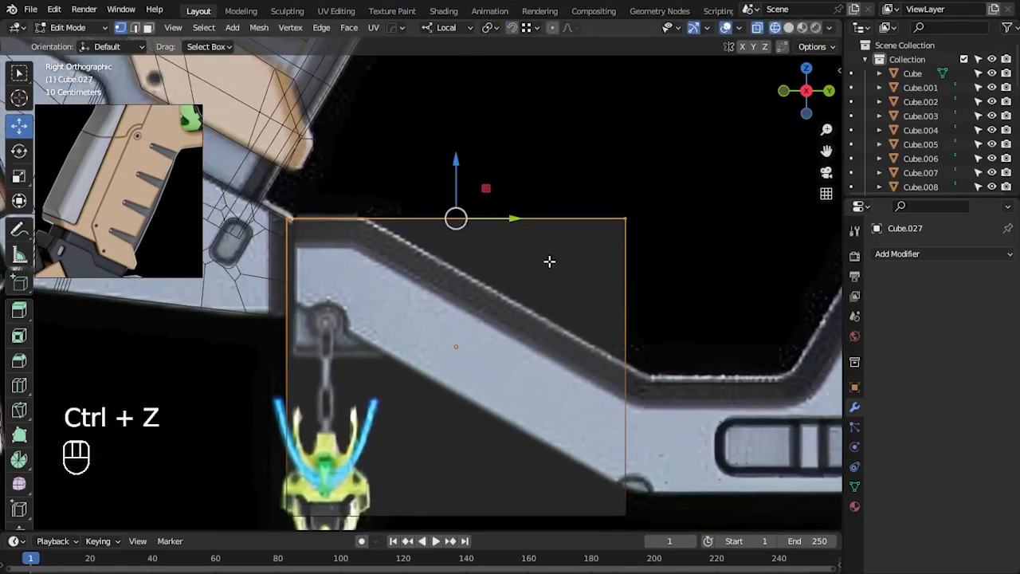
- Move the cube's lower vertices 1.2805 m up along local Z to flatten it into a short block
scroll(542, 242, "down", 2)
key("ctrl+z")
left_click_drag(444, 361, 466, 233)
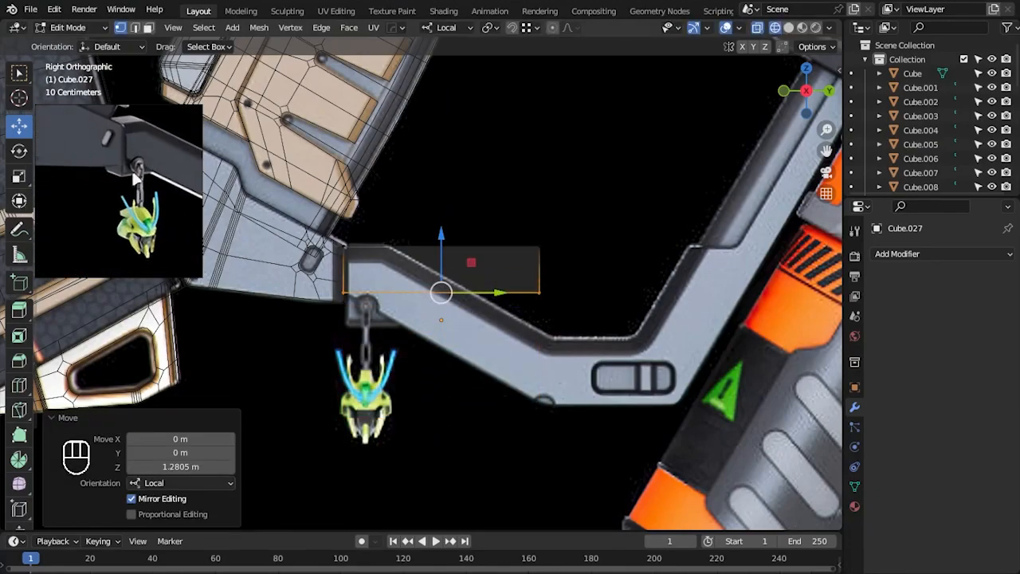
- Pull the block's far end in along local Y to the arm's first bend, and move its lower corner -0.23613 m along local Z
scroll(480, 373, "up", 1)
key("g")
key("y")
key("y")
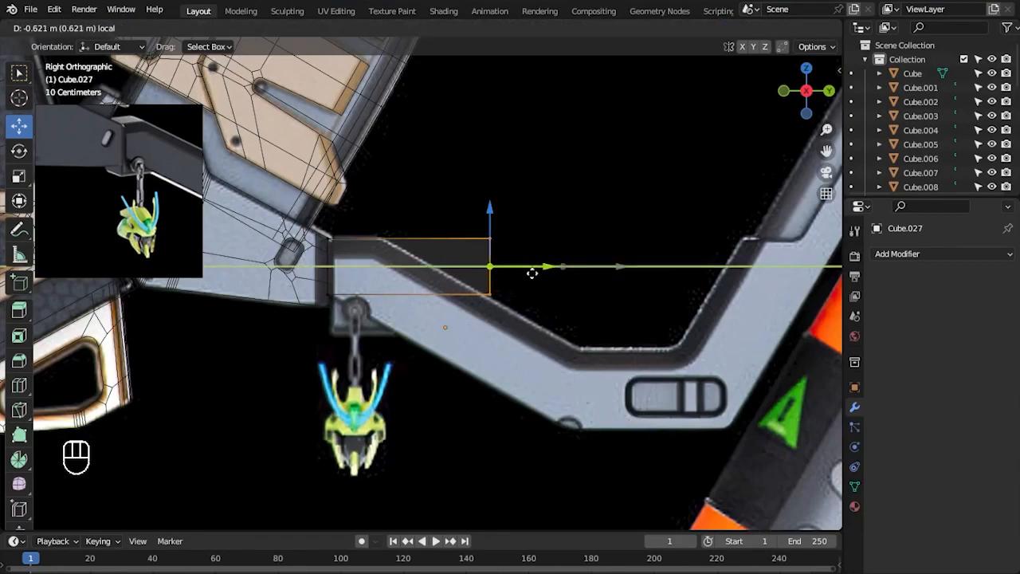
left_click(436, 318)
left_click_drag(405, 353, 374, 304)
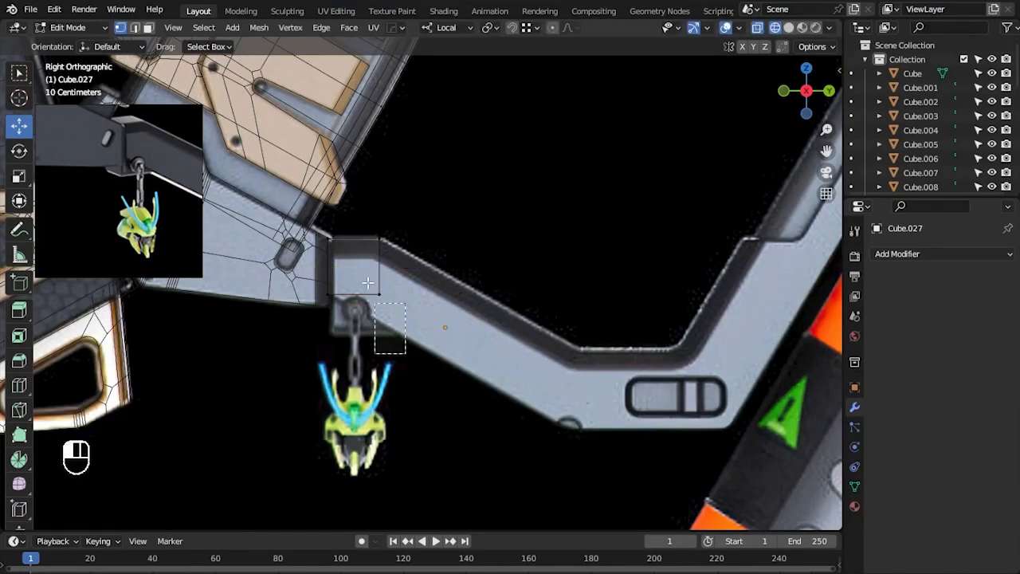
scroll(366, 291, "up", 1)
key("g")
key("z")
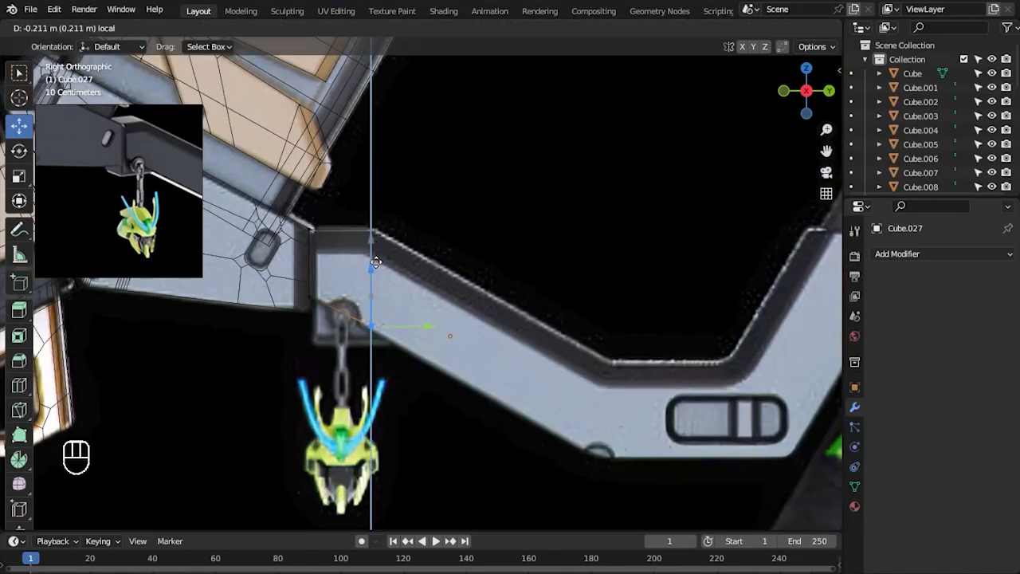
left_click(378, 300)
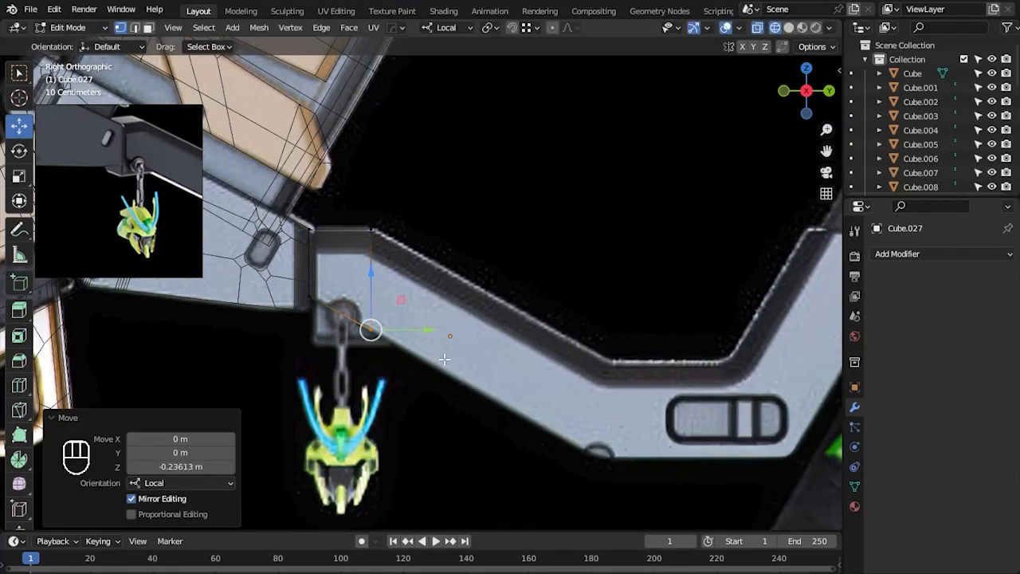
- Extrude the block's end face along the arm and lower it along local Z to the arm's lower bend on the reference
scroll(444, 359, "down", 1)
key("3")
key("e")
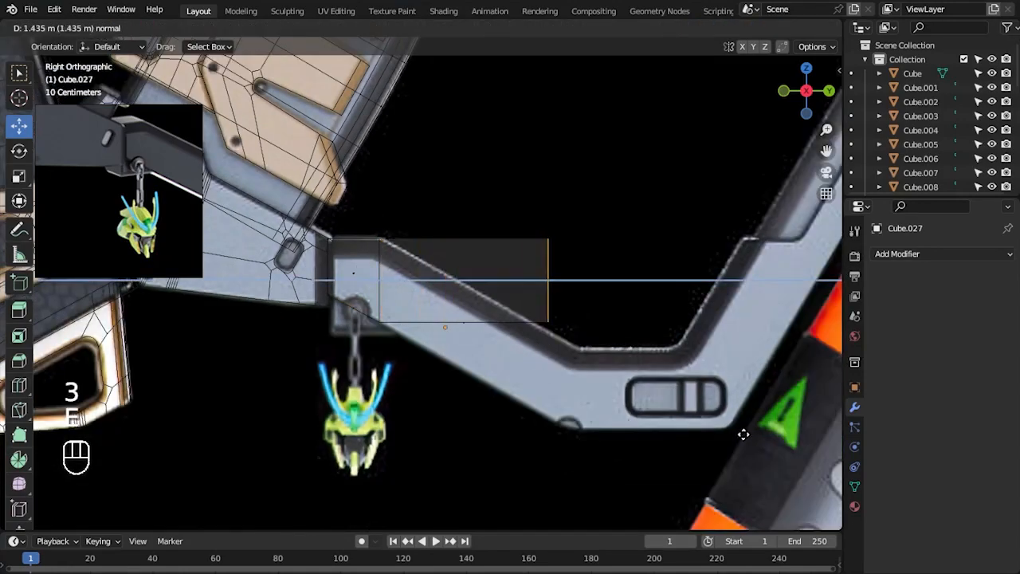
left_click(742, 433)
left_click_drag(547, 227, 557, 314)
middle_click_drag(620, 382, 553, 346, "shift")
scroll(554, 357, "up", 1)
left_click_drag(497, 304, 496, 307)
left_click_drag(550, 353, 581, 353)
left_click_drag(526, 294, 533, 303)
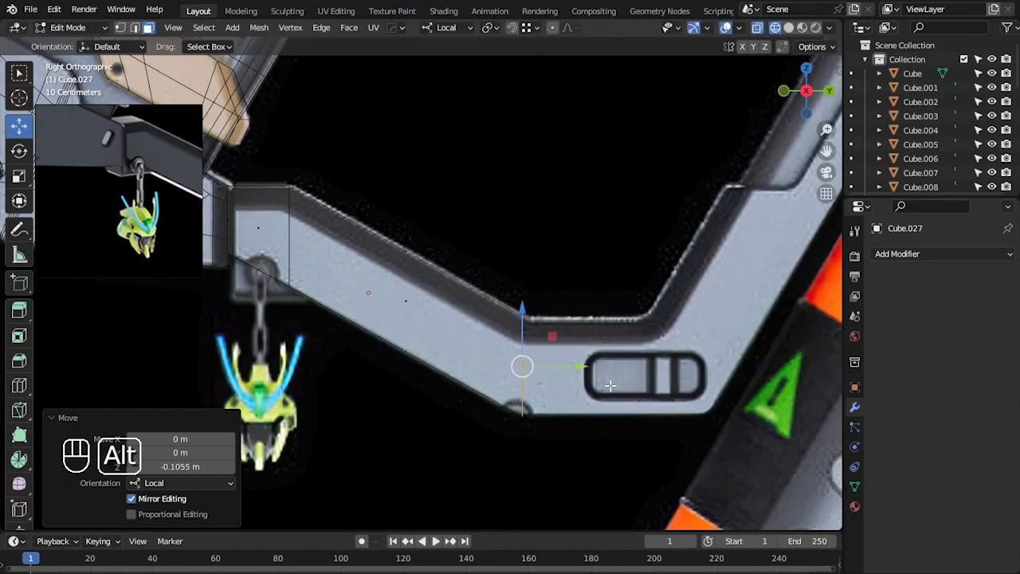
- Fine-tune the extruded end face at the lower bend along local Y, and move it 0.01256 m along local Z
middle_click_drag(526, 350, 510, 319, "shift")
scroll(518, 319, "up", 1)
left_click_drag(540, 320, 538, 320)
left_click_drag(496, 271, 494, 272)
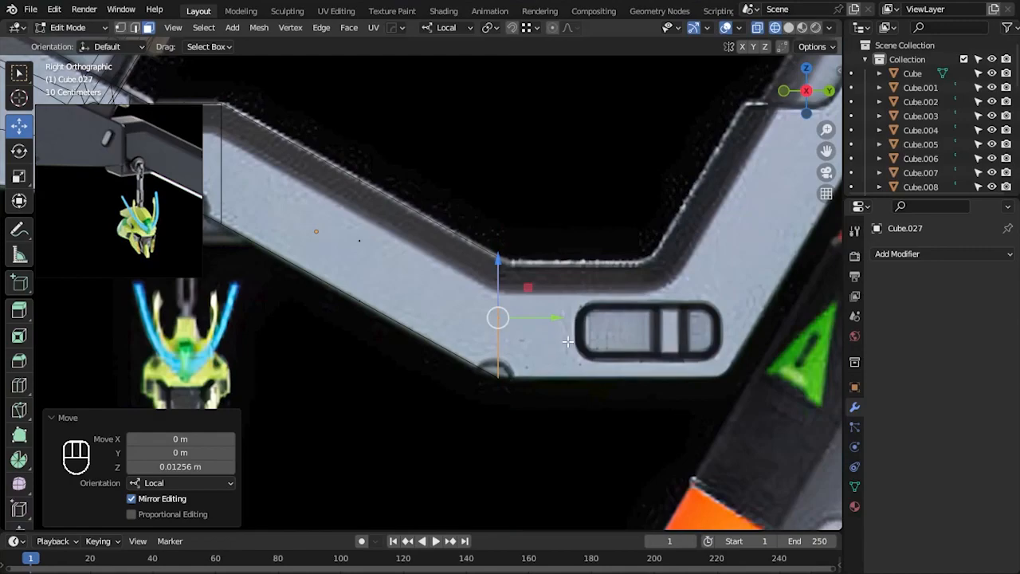
- Extrude the end face along the arm's flat bottom section and align its upper vertices with the inner bend
key("e")
left_click(725, 351)
key("1")
left_click_drag(475, 236, 702, 292)
left_click_drag(558, 257, 565, 257)
left_click_drag(678, 278, 626, 234, "shift")
left_click_drag(580, 194, 579, 198)
- Move the bottom section's lower end vertices out along local Y to the arm's outer corner
left_click(708, 430)
middle_click_drag(709, 431, 647, 437, "alt")
left_click_drag(574, 366, 621, 402)
left_click_drag(665, 387, 719, 390)
middle_click_drag(719, 392, 579, 409, "alt")
- Extrude the slanted end face up the rising arm to the notch and align its vertices with the reference edges
key("3")
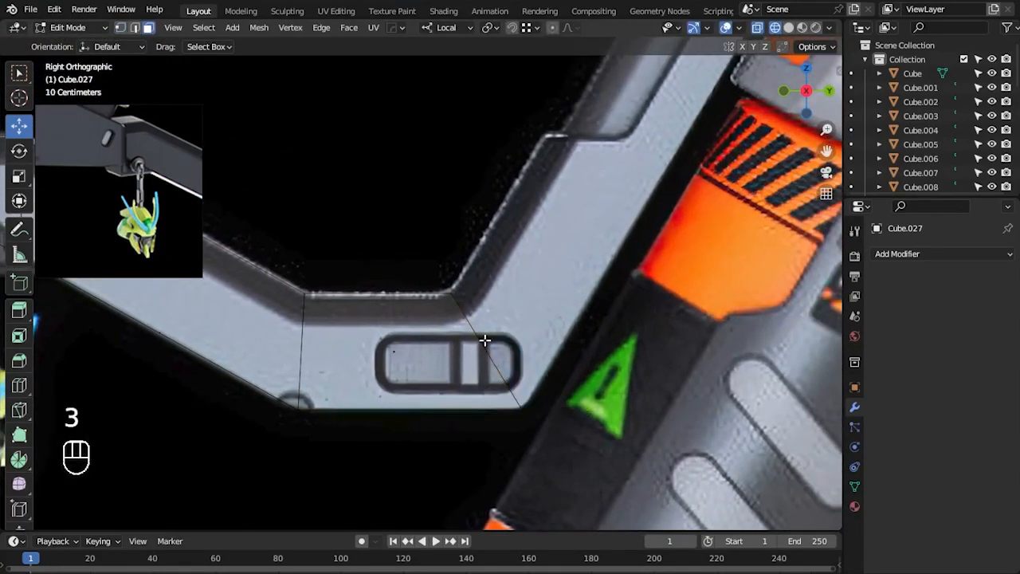
left_click_drag(462, 332, 529, 360)
scroll(535, 359, "down", 2)
key("e")
left_click(569, 266)
left_click_drag(569, 267, 537, 226)
middle_click_drag(545, 235, 522, 276, "alt")
scroll(526, 277, "up", 2)
key("1")
left_click_drag(556, 291, 644, 216)
left_click(690, 308)
scroll(631, 324, "down", 2)
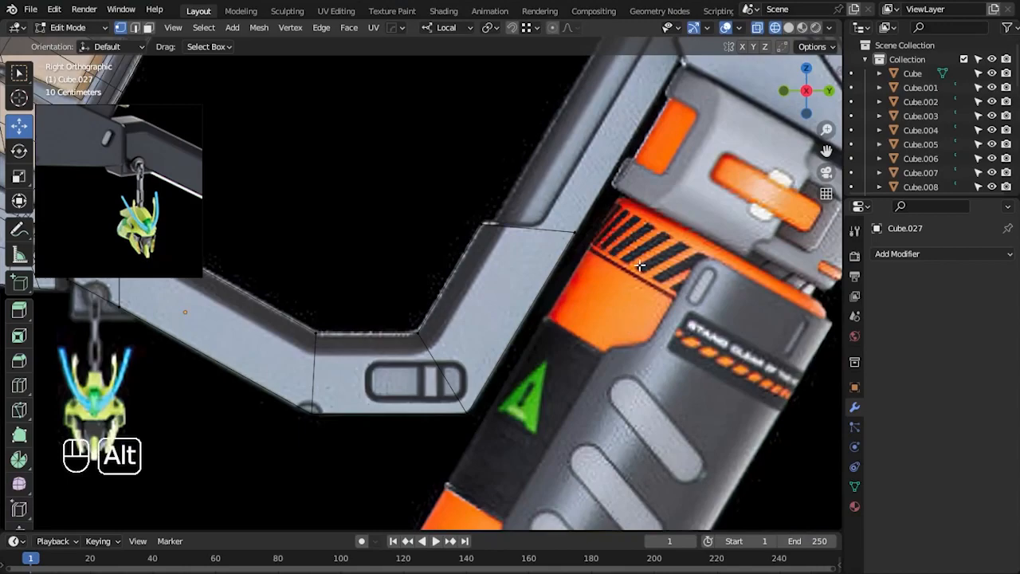
- Add a lengthwise loop cut along the arm with a slide factor of 0.118, meeting the notch's inner corner
middle_click(502, 240, "alt")
scroll(502, 241, "up", 2)
key("ctrl+r")
left_click(489, 270)
left_click(497, 271)
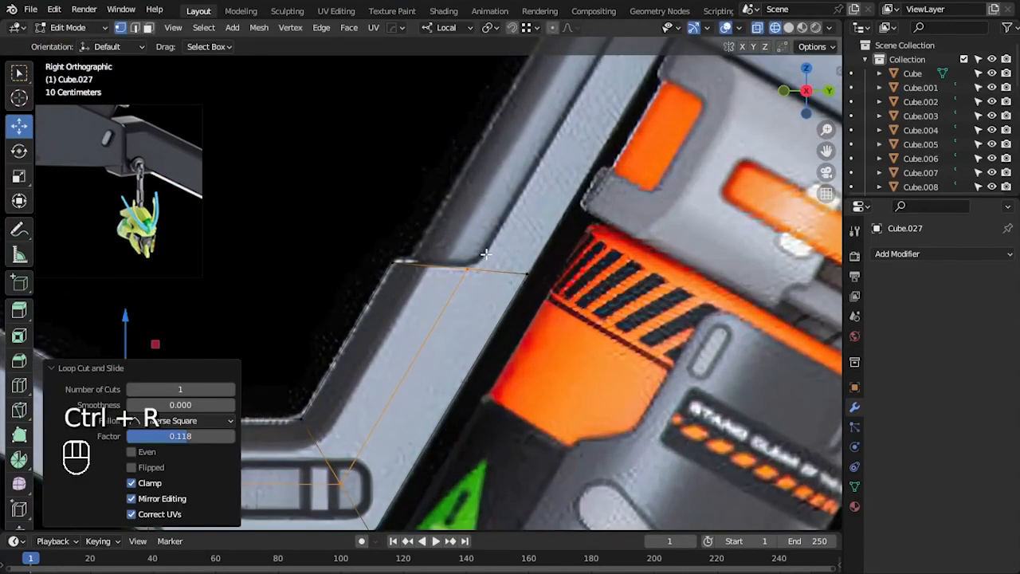
- Extrude the outer half of the arm's end face from the notch and move it up to the round gauge housing
key("3")
key("e")
left_click(619, 226)
middle_click_drag(528, 195, 469, 265, "shift")
scroll(468, 265, "down", 3)
left_click_drag(435, 244, 534, 150)
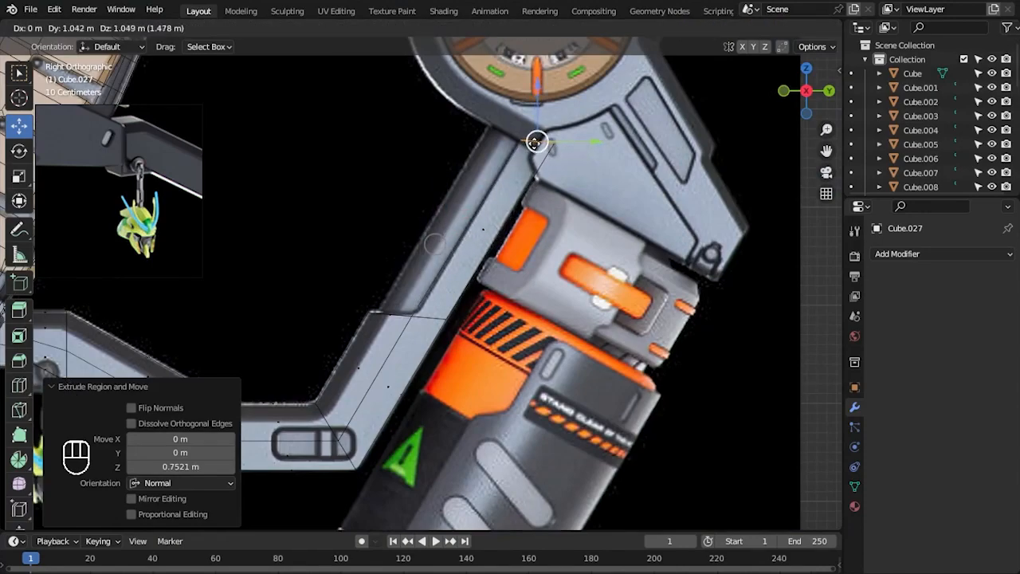
left_click(536, 142)
- Align the narrow upper section's vertices at the notch and at its upper end with the reference outline
scroll(448, 342, "up", 3)
middle_click_drag(427, 363, 461, 317, "shift")
left_click_drag(484, 296, 491, 295)
left_click(536, 268)
middle_click_drag(689, 233, 605, 346, "shift")
scroll(604, 345, "up", 2)
middle_click_drag(682, 102, 613, 236, "shift")
left_click_drag(615, 104, 613, 125)
left_click_drag(661, 181, 645, 181)
left_click_drag(596, 125, 591, 132)
left_click_drag(658, 188, 655, 188)
- Scale the whole arm object to 0.401 along local X to reduce its thickness
key("Tab")
scroll(303, 221, "down", 5)
middle_click_drag(390, 372, 552, 210, "shift")
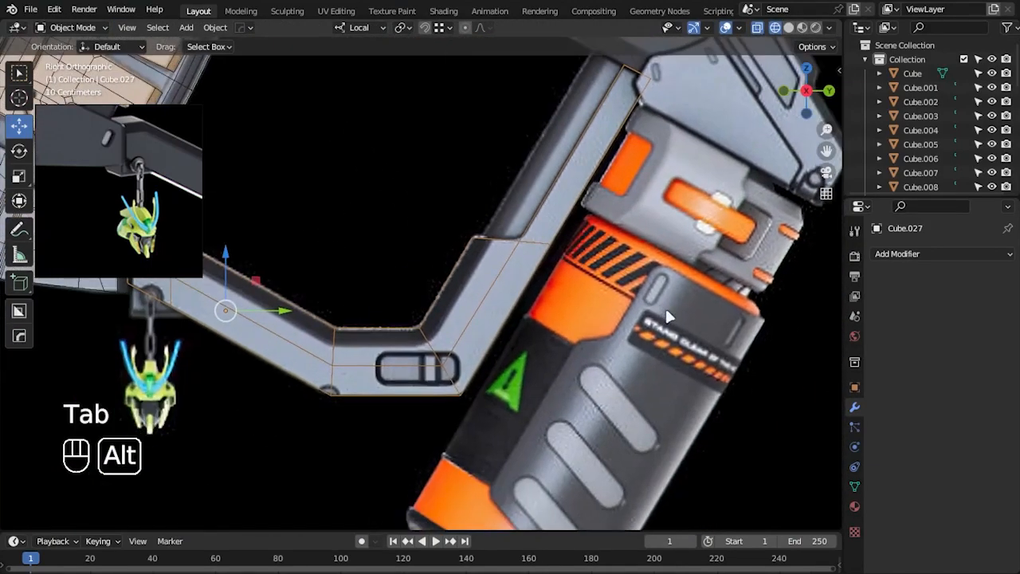
middle_click_drag(665, 315, 680, 337)
key("alt+z")
key("alt+z")
middle_click_drag(584, 370, 470, 292)
left_click(520, 301)
left_click_drag(676, 373, 606, 330, "alt")
key("s")
key("x")
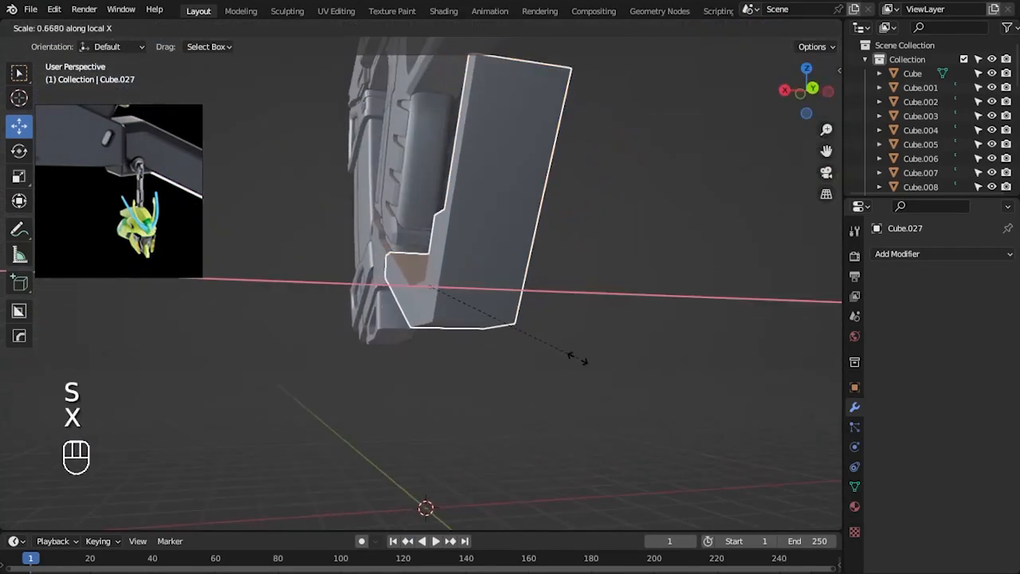
left_click(583, 390)
- Readjust the arm's thickness along local X to suit the grip's base plate, and save the file
left_click_drag(583, 389, 590, 328, "alt")
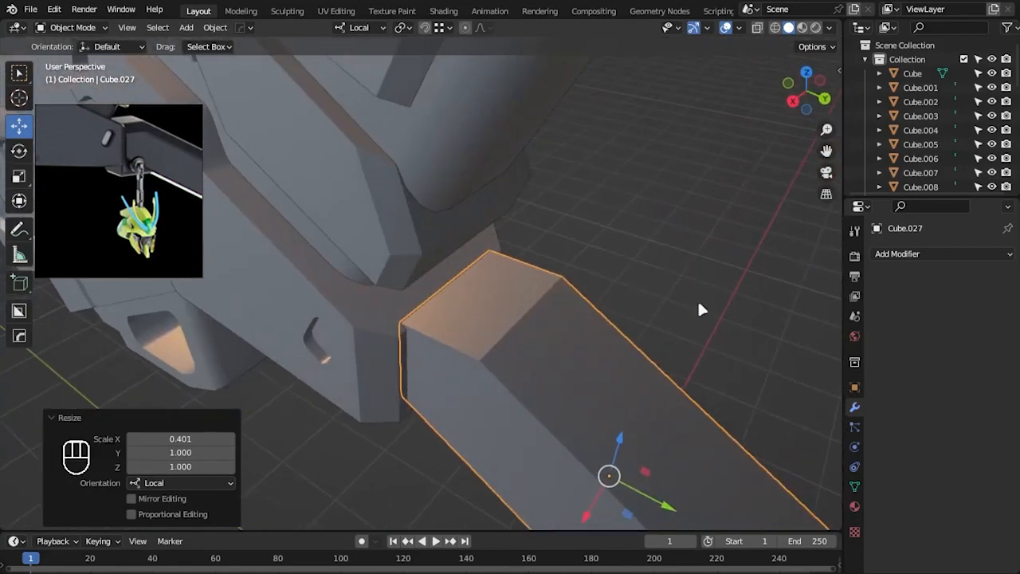
key("s")
key("x")
left_click(729, 287)
left_click(730, 285)
left_click_drag(729, 286, 579, 389, "alt")
key("ctrl+s")
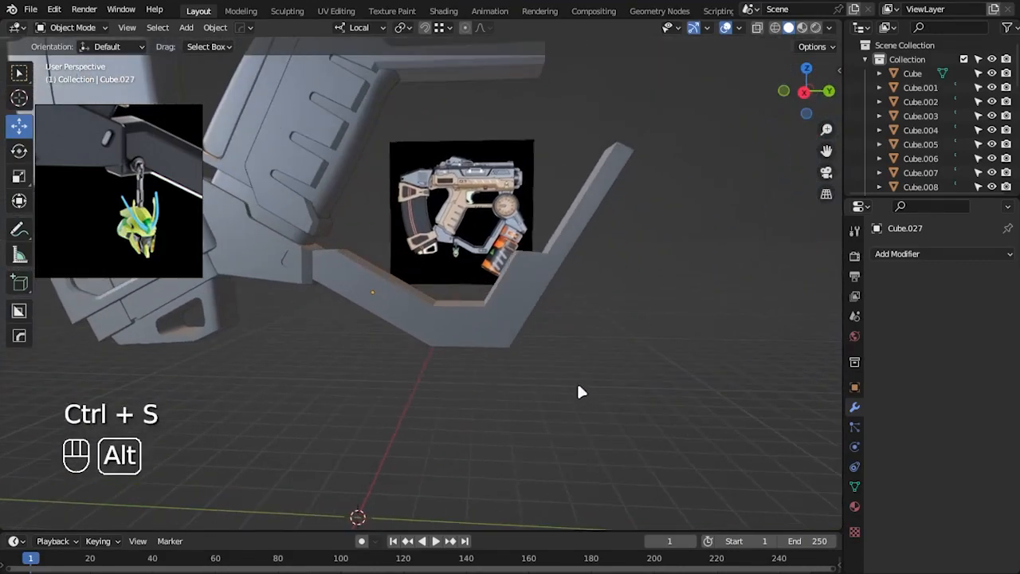
- Round the inner corner edge at the arm's notch with a multi-segment bevel
key("KP_3")
key("alt+z")
key("Tab")
scroll(728, 349, "up", 3)
key("2")
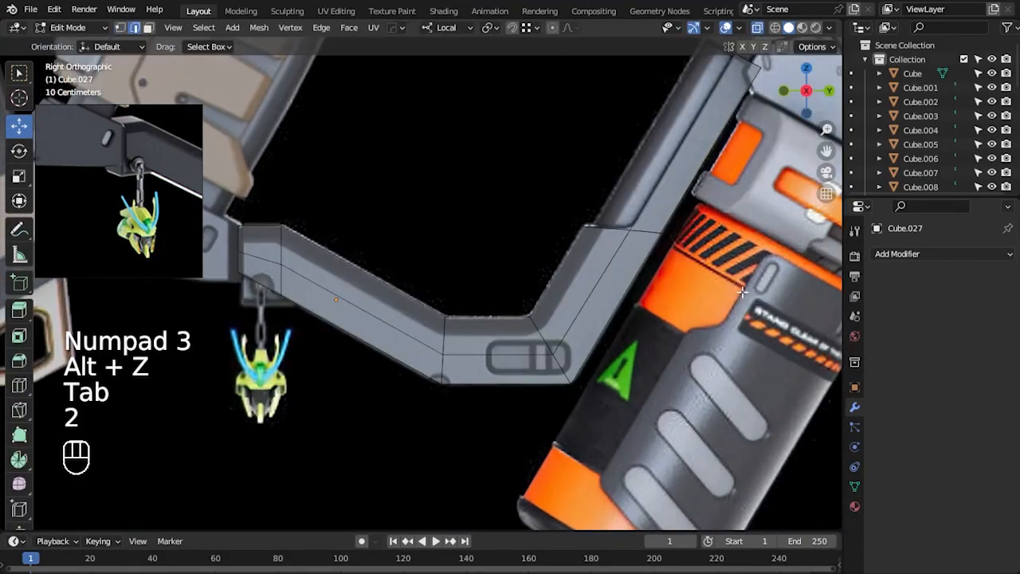
left_click_drag(728, 349, 573, 411, "alt+shift")
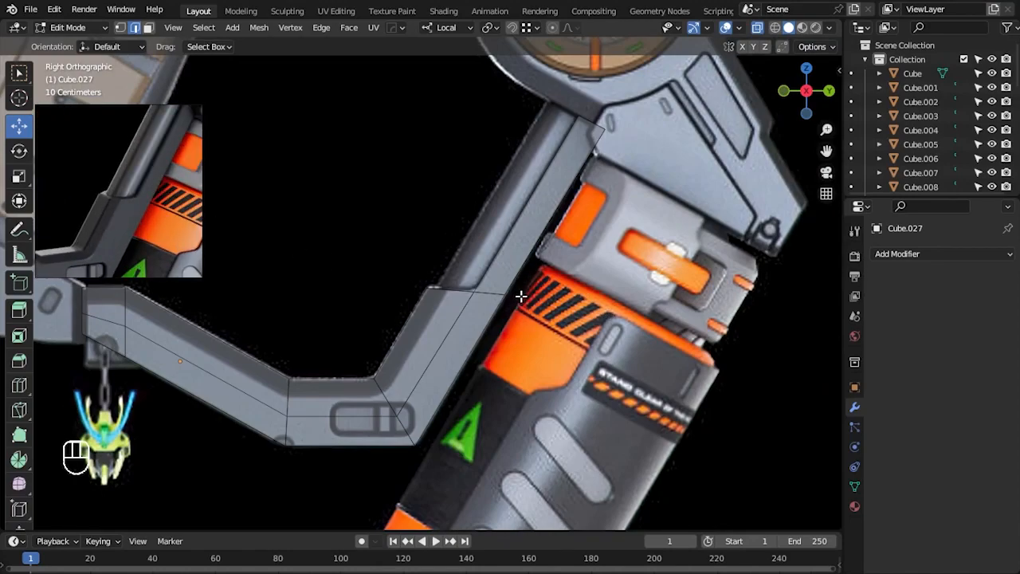
left_click(477, 293)
scroll(668, 362, "up", 2)
left_click(723, 411)
- Apply Shade Auto Smooth to the arm object
key("Tab")
scroll(677, 399, "down", 5)
key("alt+z")
left_click_drag(629, 389, 534, 405, "alt")
scroll(518, 382, "up", 3)
right_click(473, 320)
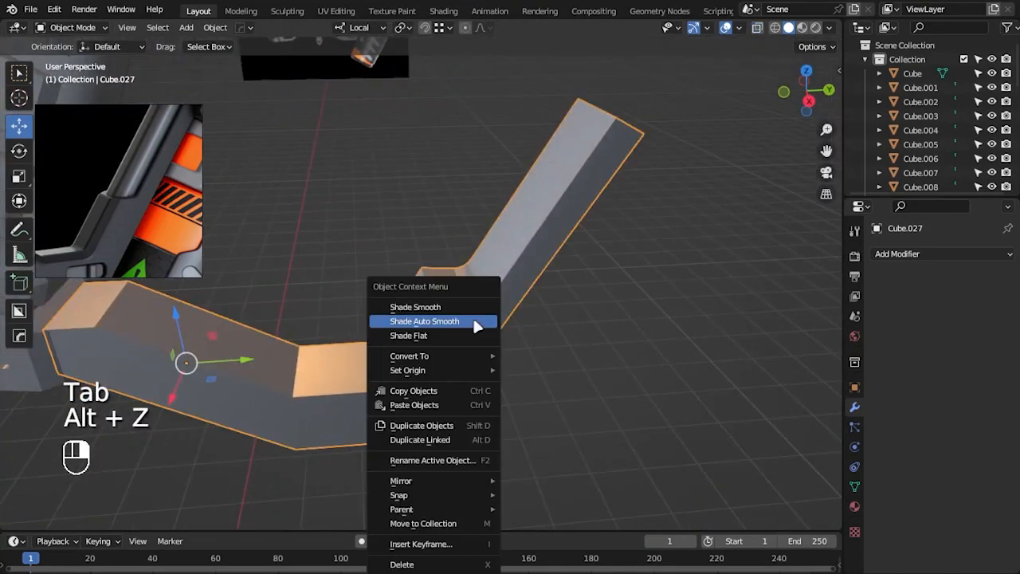
left_click(477, 321)
- Bevel the side edges along the arm's inner contour up to the notch, matching the width of the reference's dark chamfer
key("Tab")
key("2")
left_click(403, 316, "alt+shift")
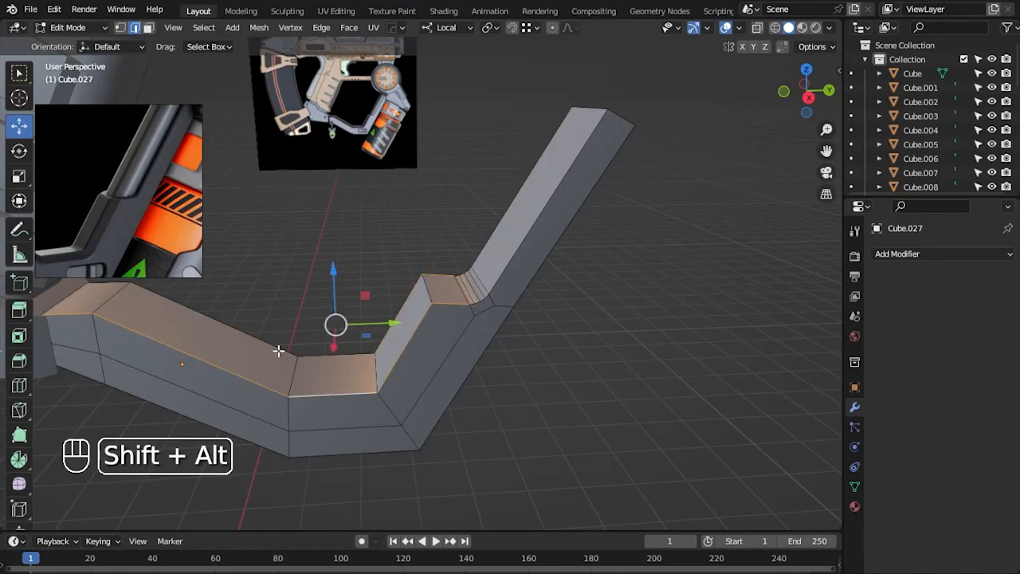
key("KP_3")
key("alt+z")
scroll(585, 392, "up", 3)
left_click_drag(495, 382, 448, 233, "ctrl")
key("alt+z")
scroll(583, 413, "down", 2)
left_click_drag(585, 415, 576, 371, "alt+shift")
key("KP_3")
key("alt+z")
key("ctrl+b")
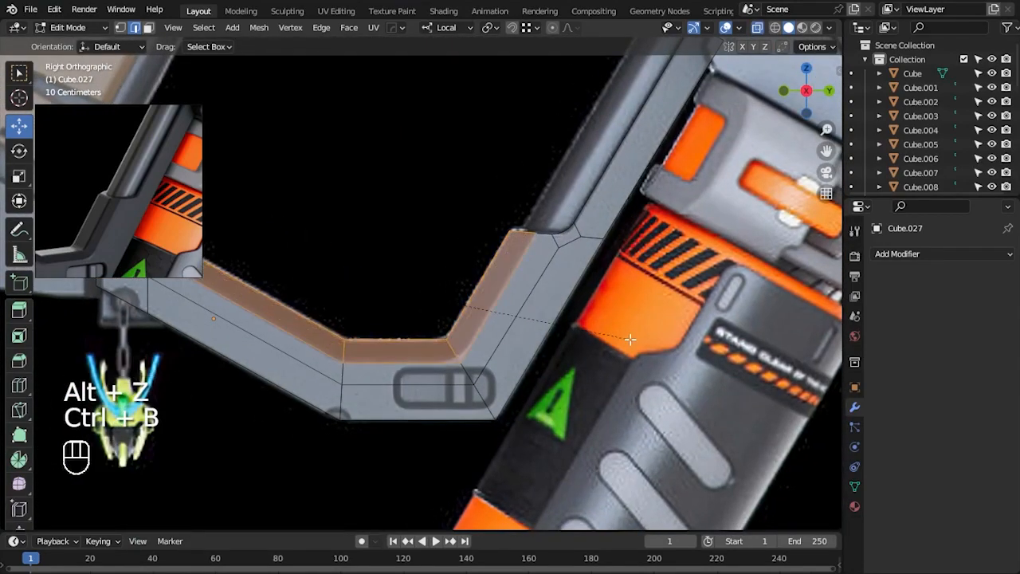
left_click(627, 340)
- Inspect the chamfered arm in object mode from an angled view and against the side reference
key("Tab")
key("alt+z")
scroll(583, 354, "down", 2)
left_click_drag(582, 354, 516, 336, "alt")
scroll(514, 318, "up", 2)
left_click(512, 300)
key("KP_3")
key("alt+z")
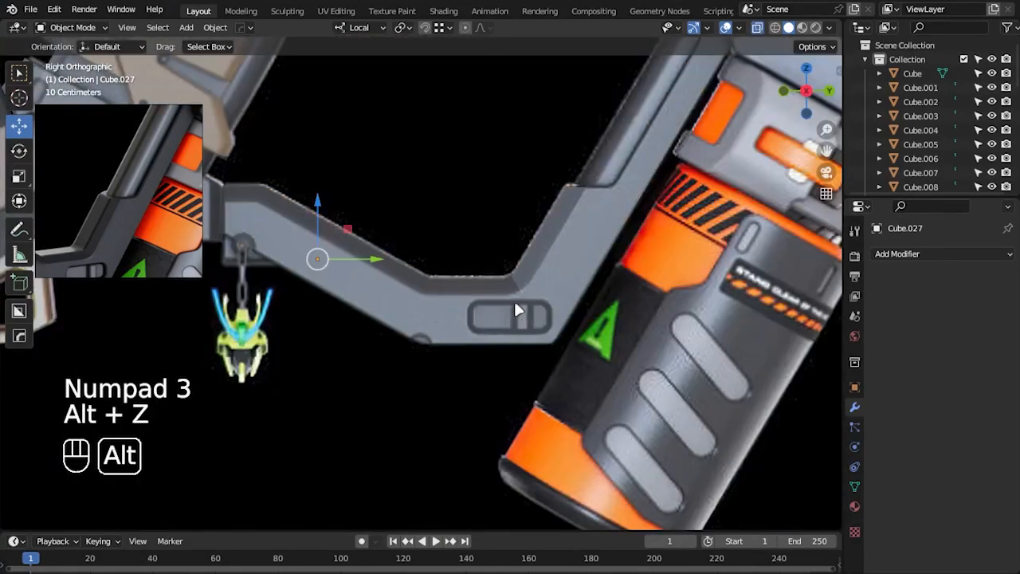
key("Tab")
key("ctrl+z")
key("ctrl+z")
key("ctrl+z")
key("ctrl+z")
key("ctrl+z")
key("ctrl+z")
key("ctrl+z")
key("ctrl+z")
key("ctrl+z")
key("ctrl+z")
key("ctrl+z")
key("ctrl+z")
key("ctrl+z")
key("ctrl+z")
key("ctrl+z")
key("ctrl+z")
key("ctrl+z")
key("ctrl+z")
key("ctrl+z")
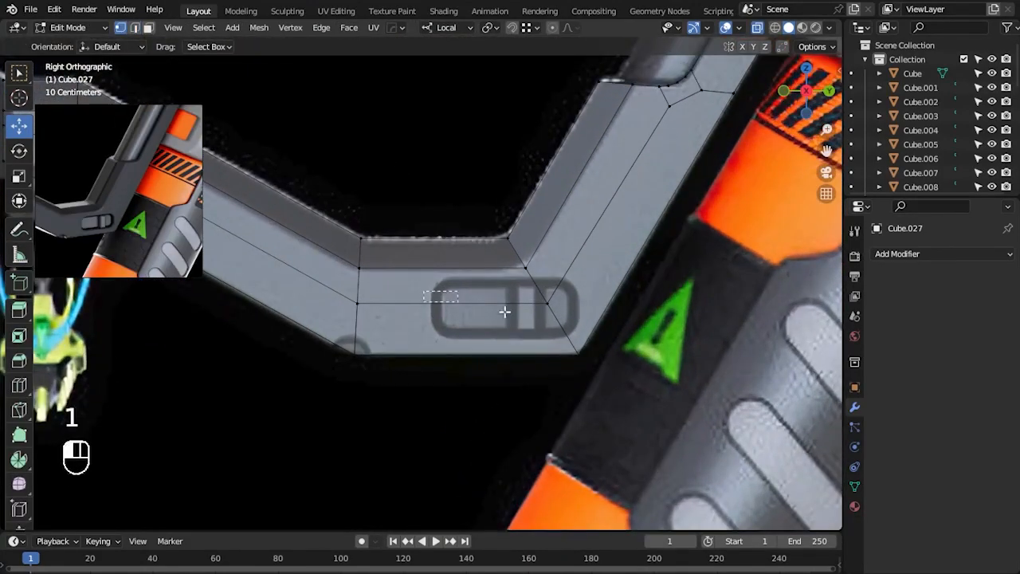
- Slide the middle-row vertices up to the slot outline's upper edge and shift the one at the outer bend outward along local Y
key("shift+v")
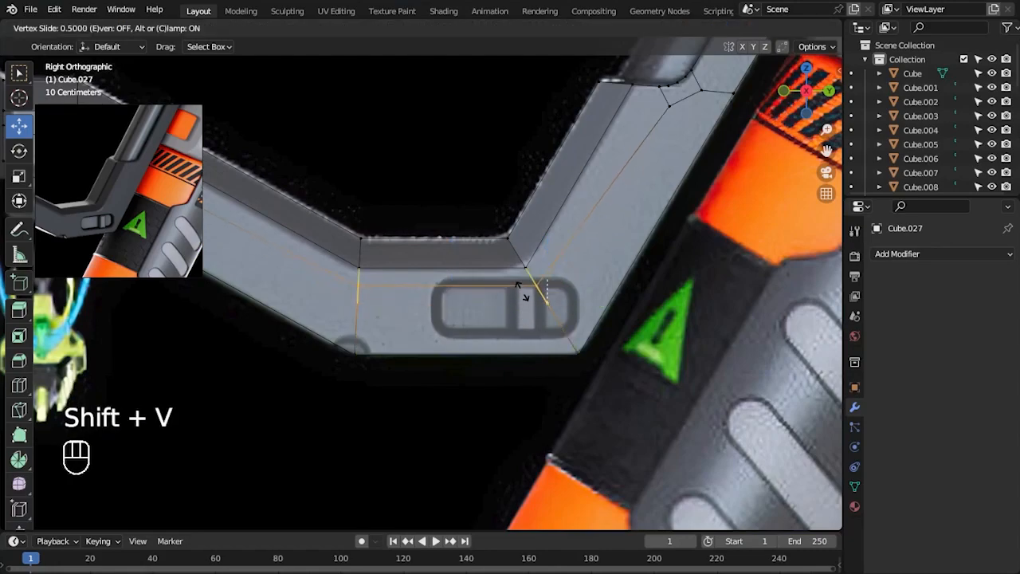
left_click(558, 298)
key("g")
key("y")
key("y")
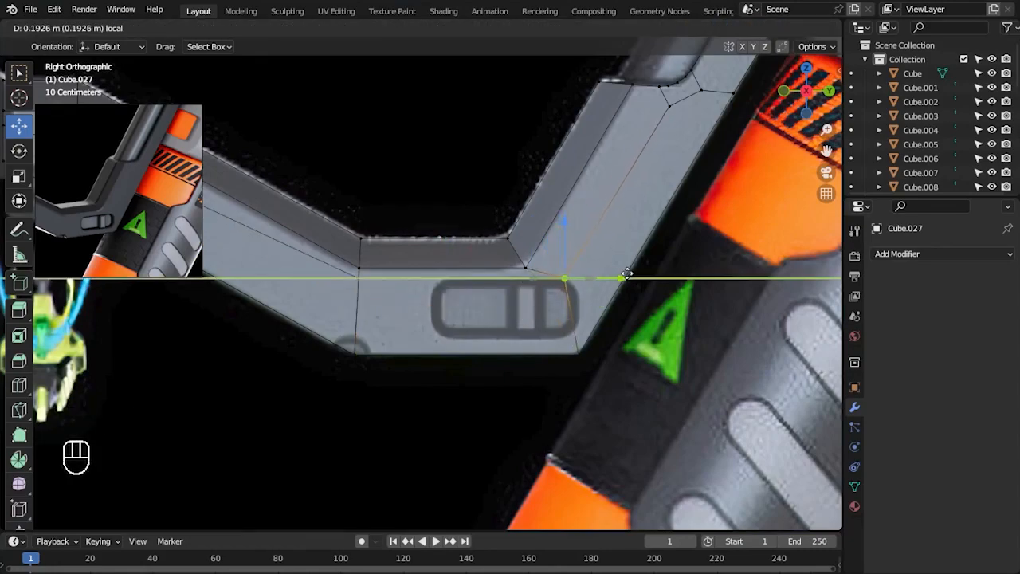
left_click(637, 277)
- Add a lengthwise loop cut along the arm at the slot outline's lower edge
scroll(586, 349, "up", 1)
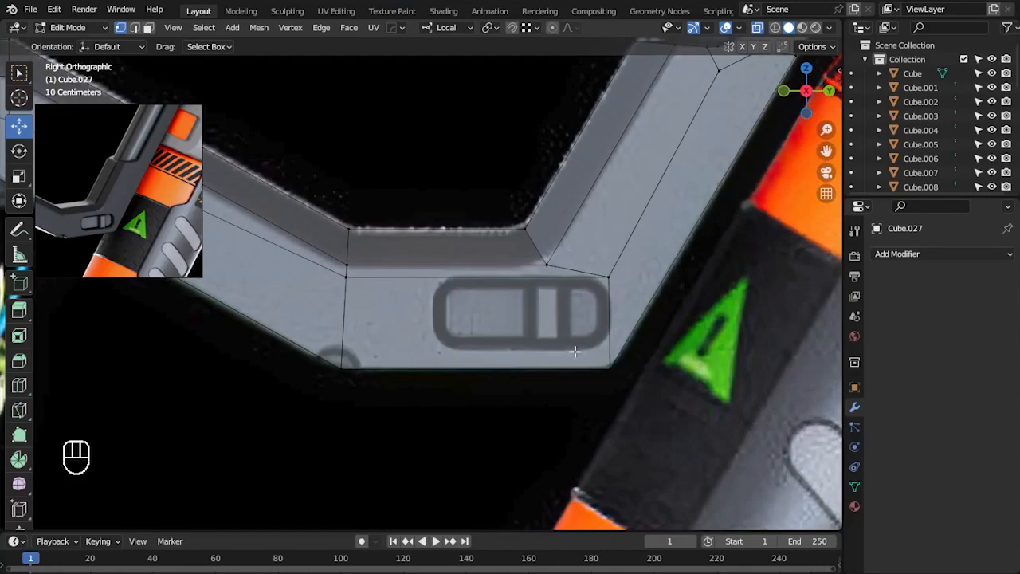
key("ctrl+r")
left_click(611, 346)
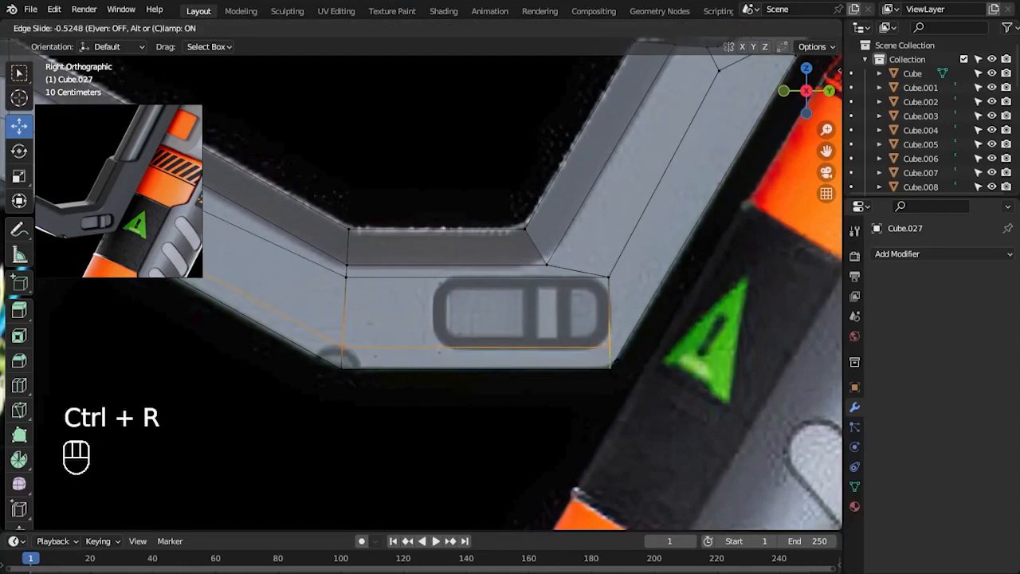
left_click(711, 422)
- Add a crosswise loop cut near the slot outline's inner end, flatten it along local Y with scale 0 and shift it about 0.014 m along Y
key("ctrl+r")
left_click(416, 275)
left_click(516, 331)
key("s")
key("y")
key("KP_0")
key("Return")
left_click_drag(490, 298, 487, 298)
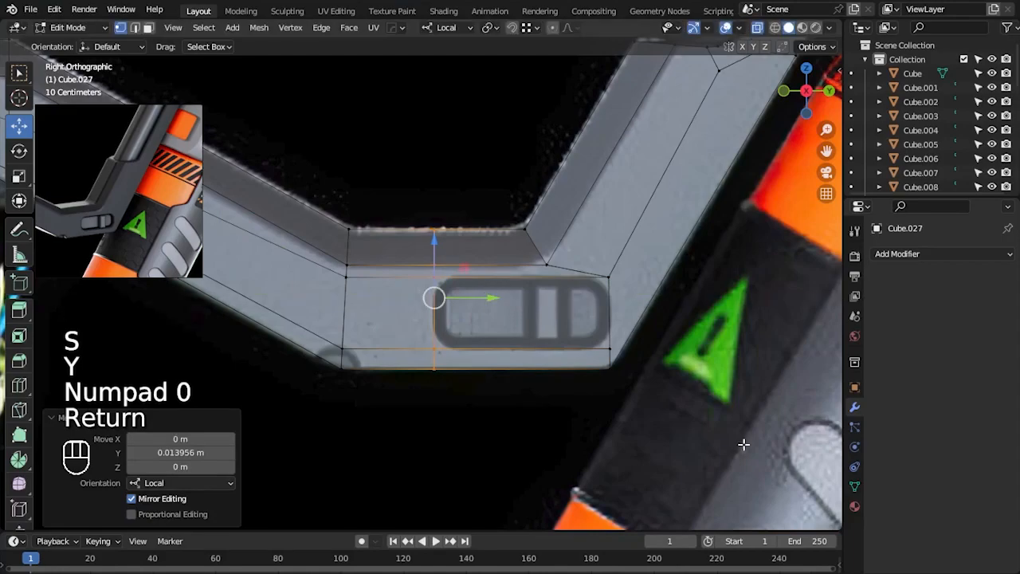
key("ctrl+shift+z")
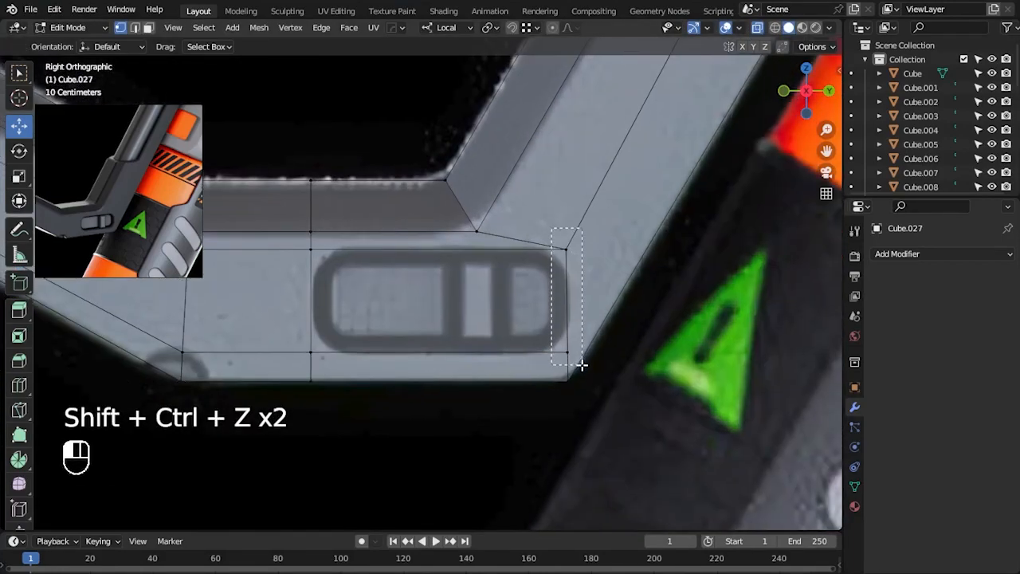
- Slide the two bend vertices inward, then knife a path from the inner chamfer around the slot's rounded outer end to the arm's outer edge
left_click_drag(582, 365, 581, 365)
key("shift+v")
left_click(607, 326)
left_click(638, 341)
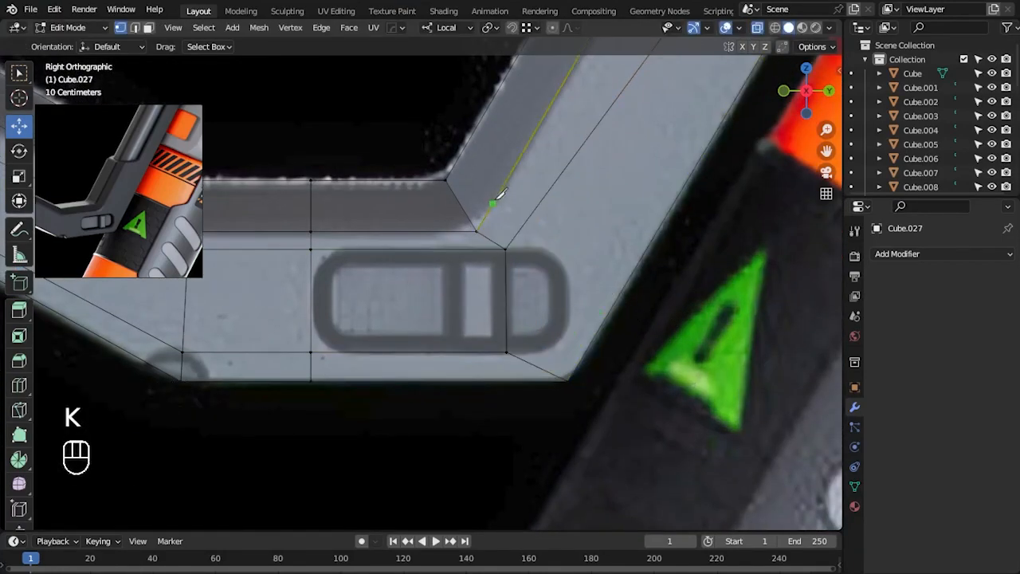
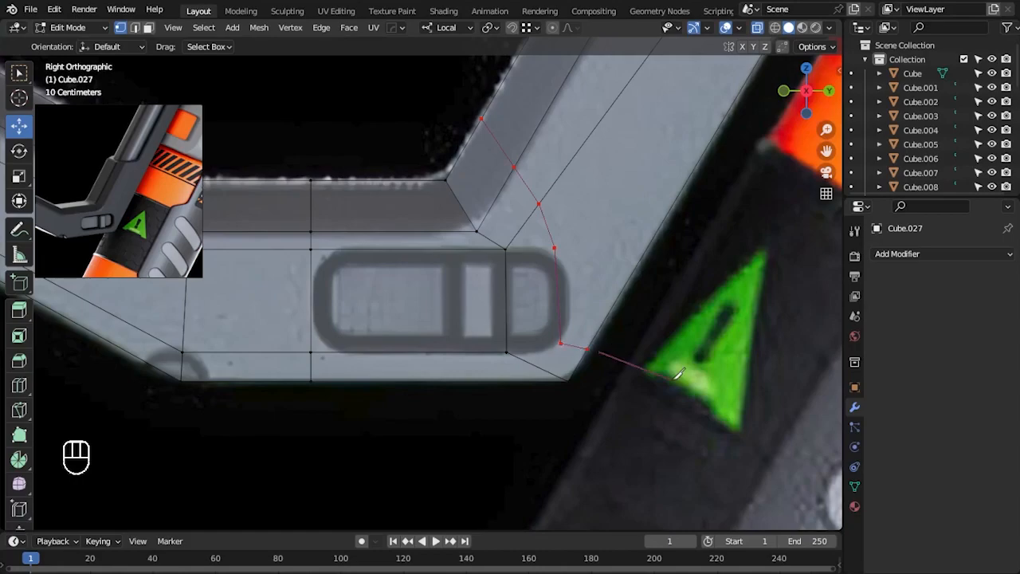
scroll(708, 399, "up", 1)
key("1")
left_click(572, 250)
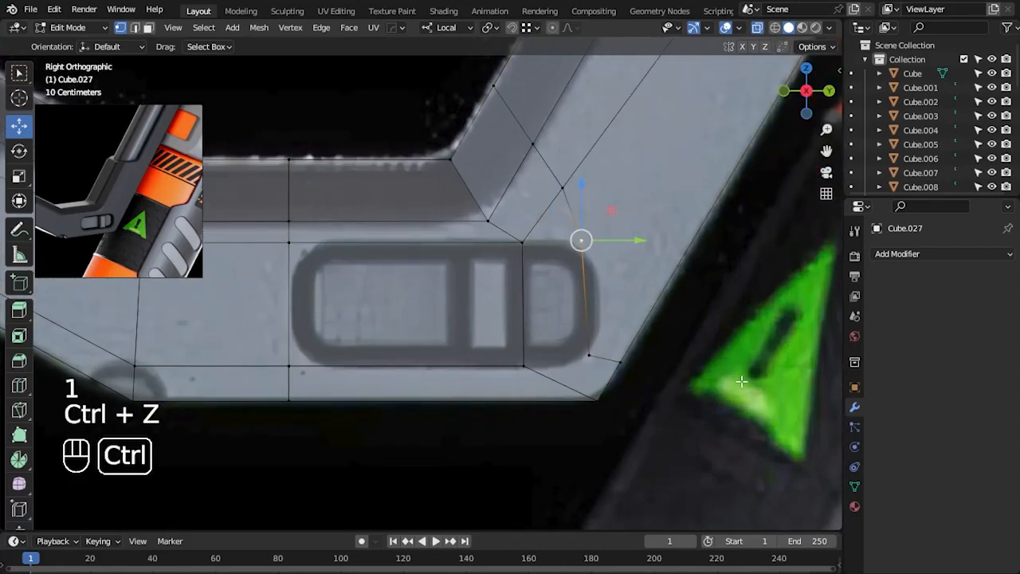
left_click(741, 380)
- Connect the knife cut's upper and lower vertices to the matching slot corner vertices with new edges
key("alt+z")
left_click(582, 243)
left_click(523, 242, "shift")
key("j")
left_click(590, 356)
left_click(524, 366, "shift")
key("j")
left_click(783, 448)
- Add a loop cut across the arm's outer edge, slide it down toward the bend and connect it to the slot's upper outer corner
scroll(710, 367, "down", 1)
middle_click_drag(710, 366, 678, 393, "shift")
key("ctrl+r")
left_click(634, 256)
right_click(634, 256)
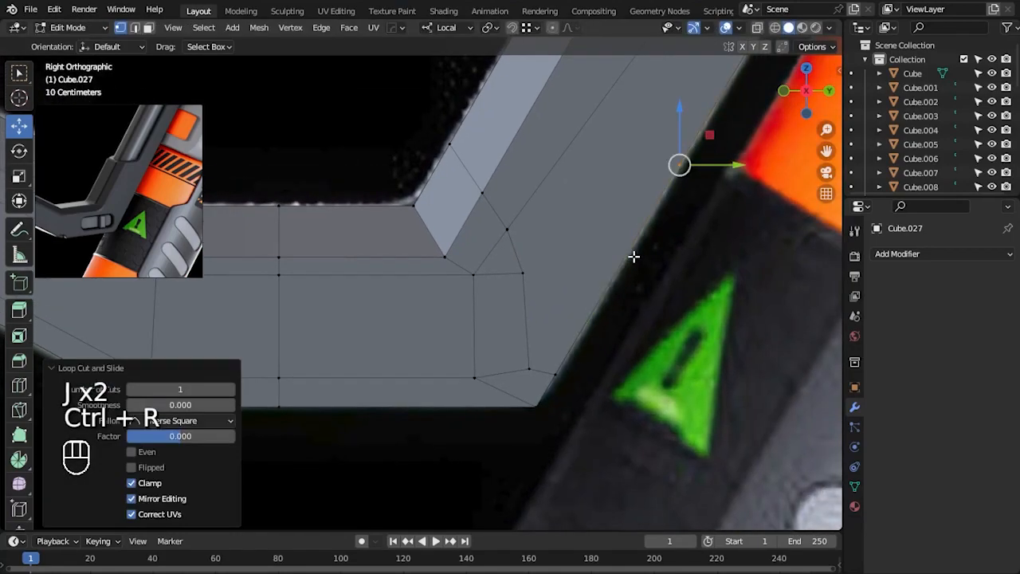
key("shift+v")
left_click(550, 262)
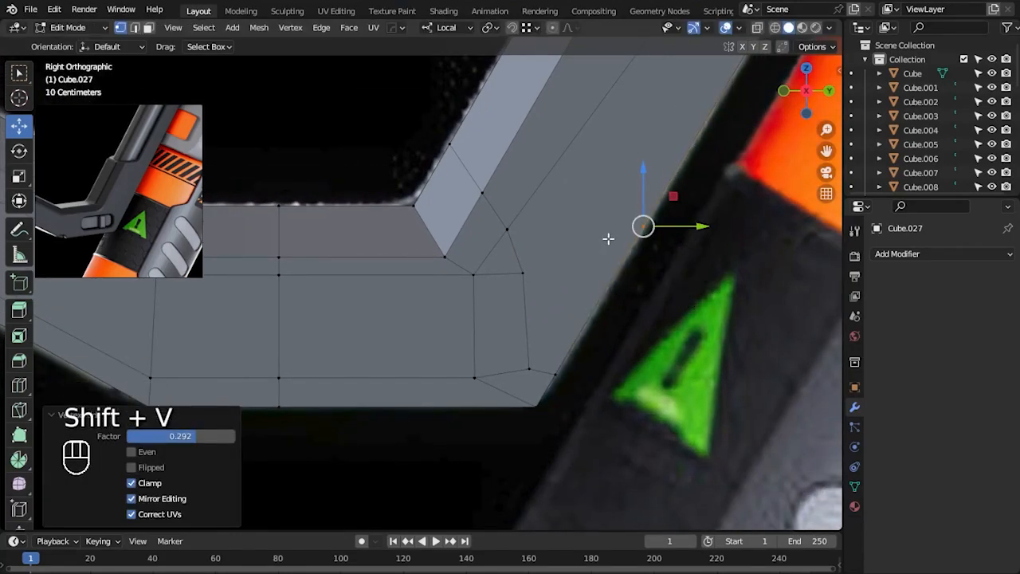
left_click(524, 272, "shift")
key("j")
left_click(710, 364)
- Slide the outer-edge vertex beside the slot's upper outer corner further down the edge
scroll(686, 364, "down", 2)
key("alt+z")
left_click_drag(565, 217, 599, 263)
key("shift+v")
left_click(654, 312)
- Flatten the slot's upper row of vertices along local Z with scale 0
left_click_drag(303, 268, 508, 299)
key("s")
key("z")
key("KP_0")
key("Return")
left_click(271, 316)
- Shift the slot's lower row of vertices by about -0.003 m along local Z to match the outline
left_click_drag(496, 350, 496, 349)
key("s")
key("z")
key("KP_0")
key("Return")
key("ctrl+z")
scroll(415, 310, "up", 1)
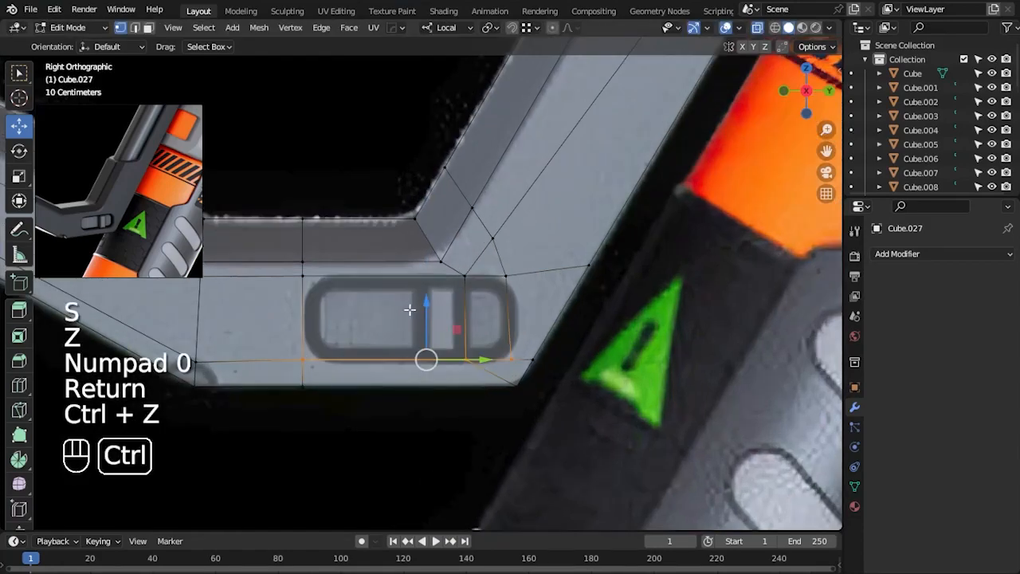
left_click_drag(427, 298, 426, 300)
scroll(408, 325, "down", 2)
middle_click_drag(409, 325, 458, 325, "alt")
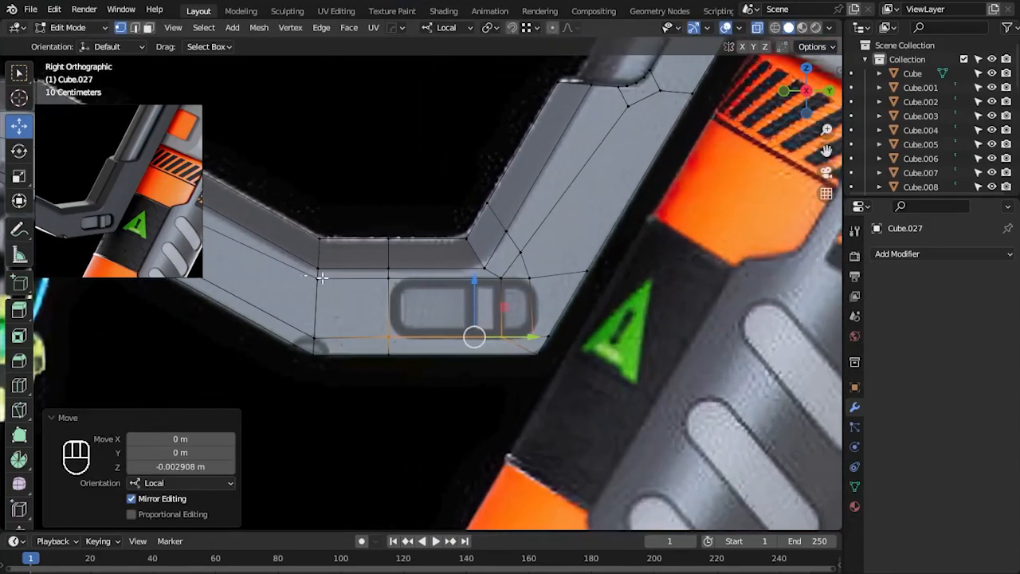
- Flatten the vertices at the slot's outer end along local Y with scale 0 and shift them toward the outline's end
left_click_drag(540, 307, 542, 309)
left_click_drag(433, 219, 438, 223)
left_click(638, 382)
scroll(657, 391, "up", 1)
middle_click_drag(658, 391, 682, 409, "alt")
scroll(682, 409, "up", 2)
key("s")
key("t")
key("y")
key("KP_0")
key("Return")
left_click_drag(590, 295, 598, 296)
left_click(698, 422)
- Extrude the faces inside the slot inward along their normal to form a recess about 0.12 m deep
left_click_drag(493, 312, 493, 312)
key("alt+z")
middle_click_drag(581, 358, 510, 319)
right_click(520, 301)
left_click(520, 298)
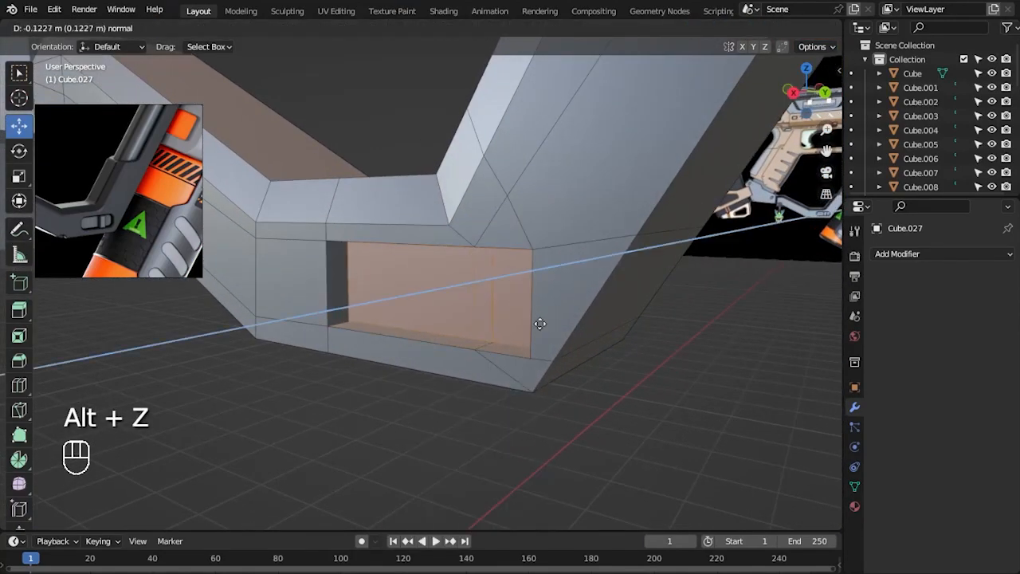
left_click(533, 322)
key("Tab")
- Mirror the arm across its X axis with a bisecting mirror modifier
middle_click_drag(730, 425, 351, 371)
scroll(542, 358, "down", 3)
key("alt+x")
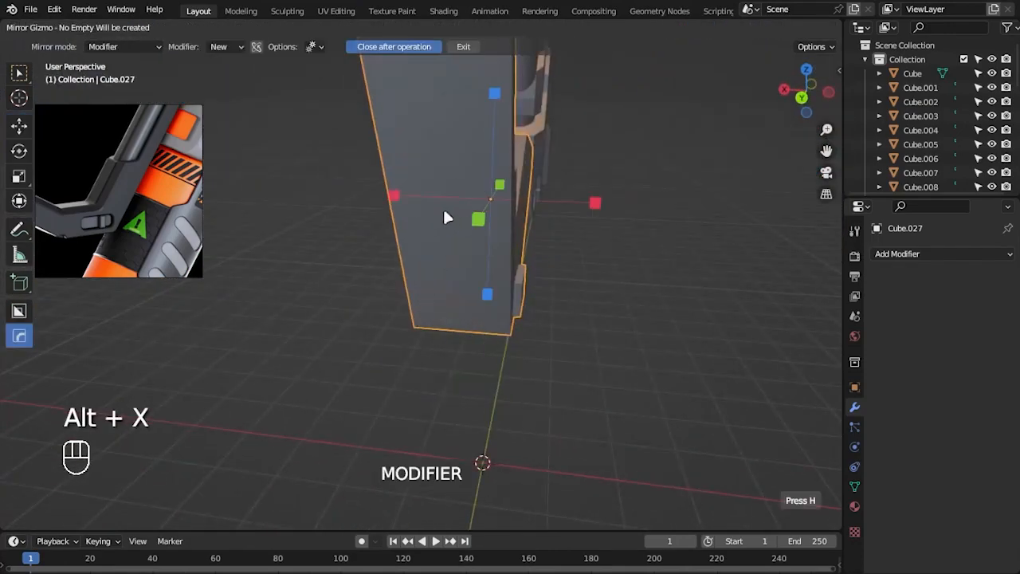
left_click(594, 203)
middle_click_drag(652, 347, 275, 398)
- Shift the recess's outer end along local Y until it meets the reference slot's outer edge
key("KP_3")
key("alt+z")
key("Tab")
scroll(485, 315, "up", 6)
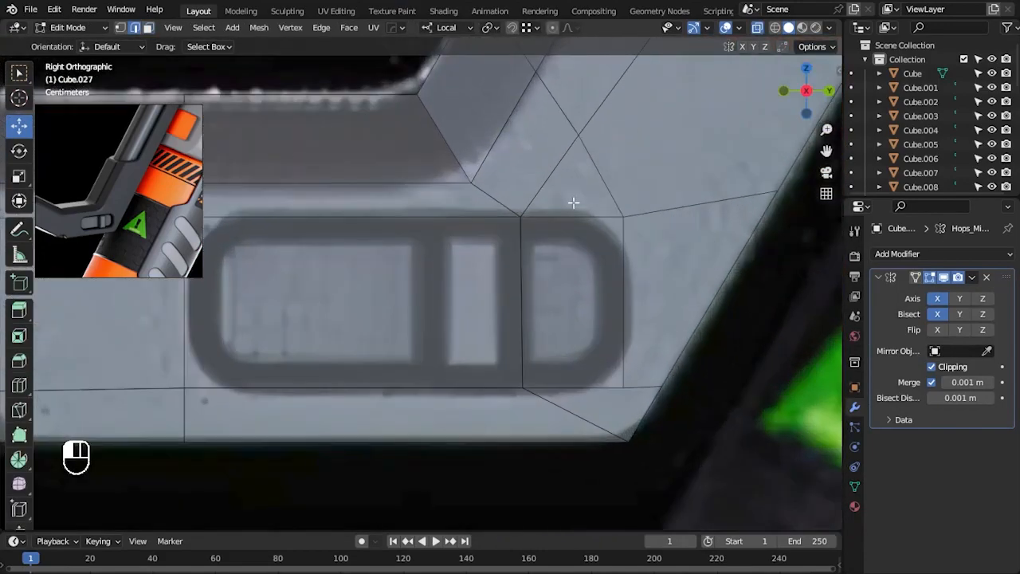
middle_click_drag(458, 237, 522, 221, "shift")
left_click(680, 351)
scroll(334, 311, "down", 2)
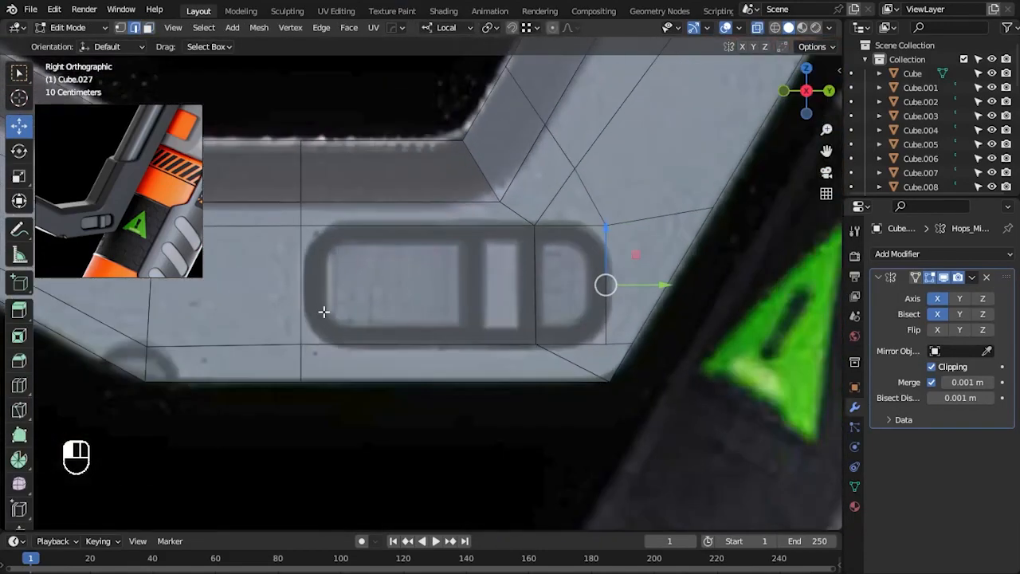
left_click(632, 338)
- Move the crosswise edge loop at the recess's inner end along local Y to the slot outline's inner edge
scroll(713, 381, "down", 1)
key("1")
left_click_drag(329, 125, 353, 414)
key("g")
key("y")
left_click(435, 349)
- Slide the outer-edge vertex beside the recess's lower outer corner down along the arm's edge
key("2")
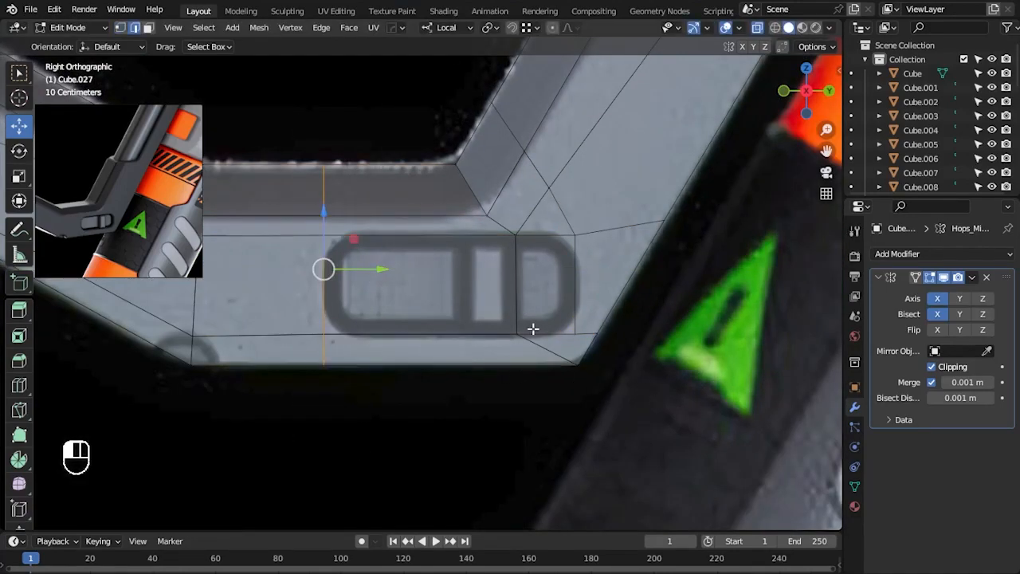
key("shift+v")
left_click(654, 382)
key("2")
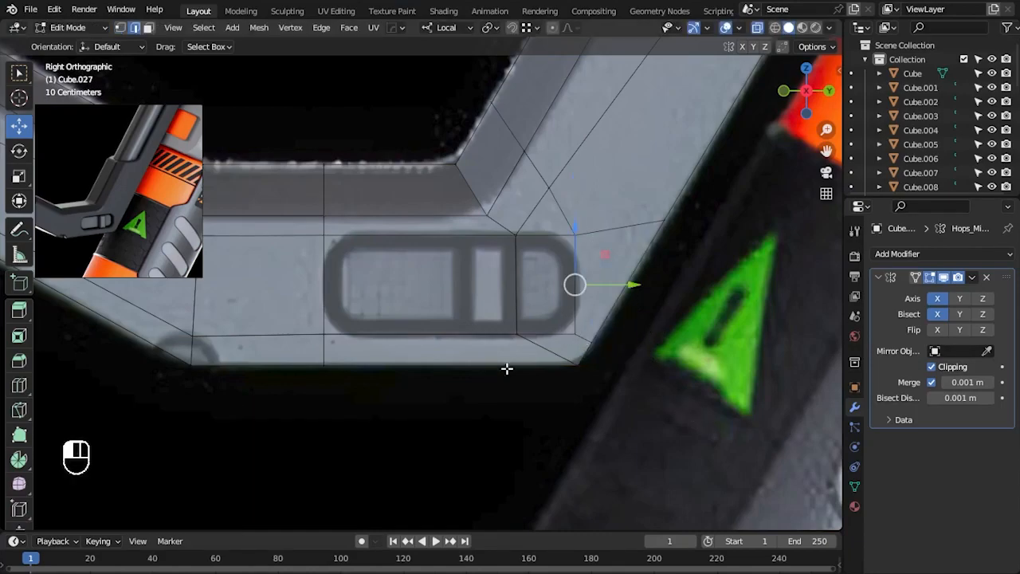
left_click(568, 353)
- Bevel the four corner edges of the slot recess to match the outline's rounded corners
key("Tab")
key("alt+z")
scroll(726, 398, "down", 3)
middle_click_drag(728, 401, 516, 389)
key("KP_Decimal")
key("Tab")
middle_click_drag(428, 396, 632, 367)
scroll(637, 383, "up", 2)
middle_click_drag(696, 415, 674, 396)
left_click(625, 323)
- Bevel the edges at the arm's bends beside the slot to round the corners like the reference
double_click(476, 122)
key("KP_3")
key("alt+z")
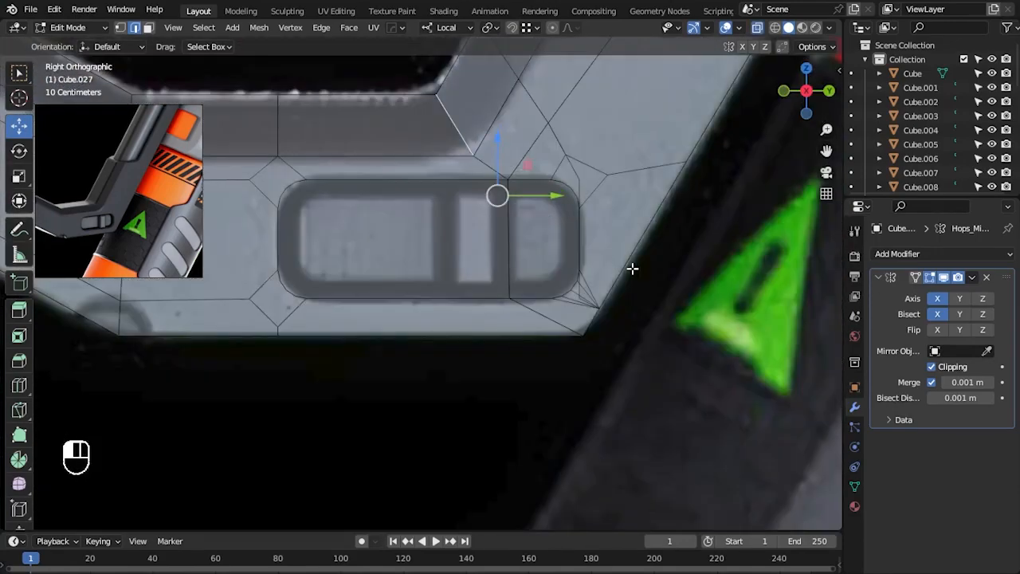
left_click(741, 316)
scroll(665, 381, "down", 3)
key("alt+a")
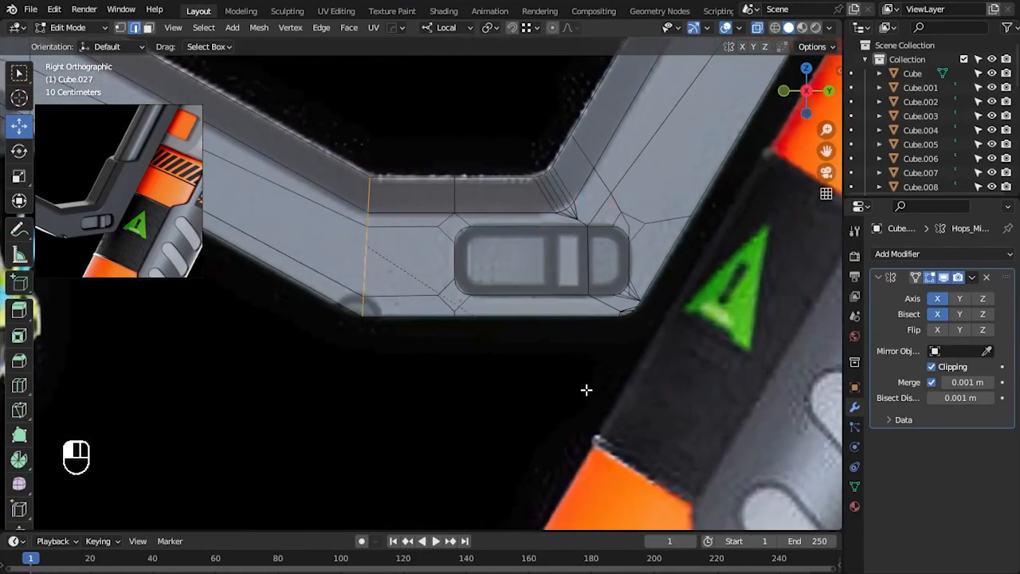
- Apply the arm's mirror modifier and return to mesh editing
key("Tab")
left_click(971, 276)
left_click(954, 294)
key("Tab")
- Pull the fan vertex of the arm's rounded lower outer bend inward, away from the beveled edge
scroll(772, 385, "up", 3)
middle_click_drag(771, 385, 480, 322, "shift")
scroll(713, 385, "up", 5)
key("1")
left_click_drag(456, 310, 446, 301)
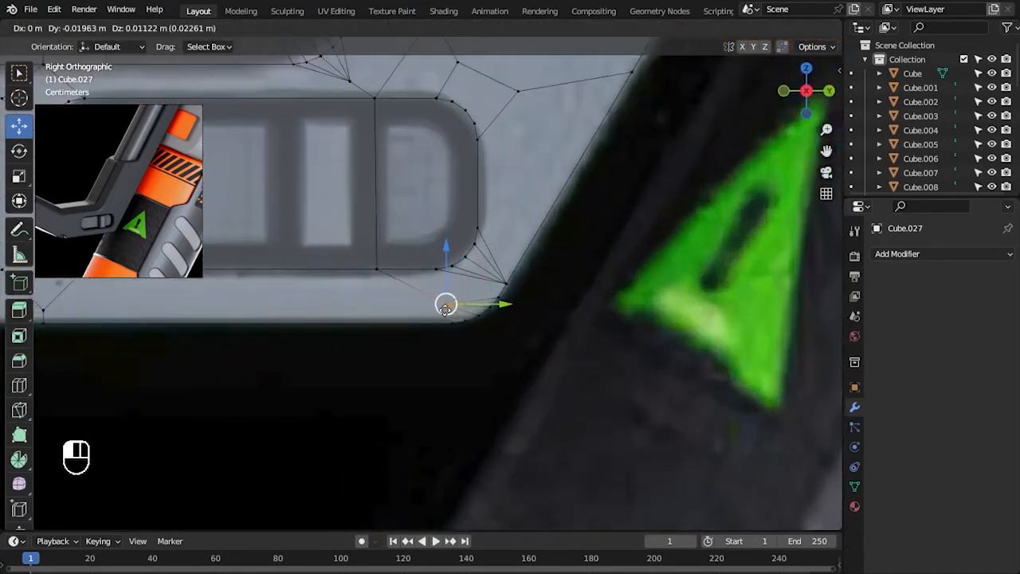
- Pull the recess corner's fan vertex inward from the outer edge and slide the adjoining edge vertex along the arm's edge
scroll(610, 348, "up", 6)
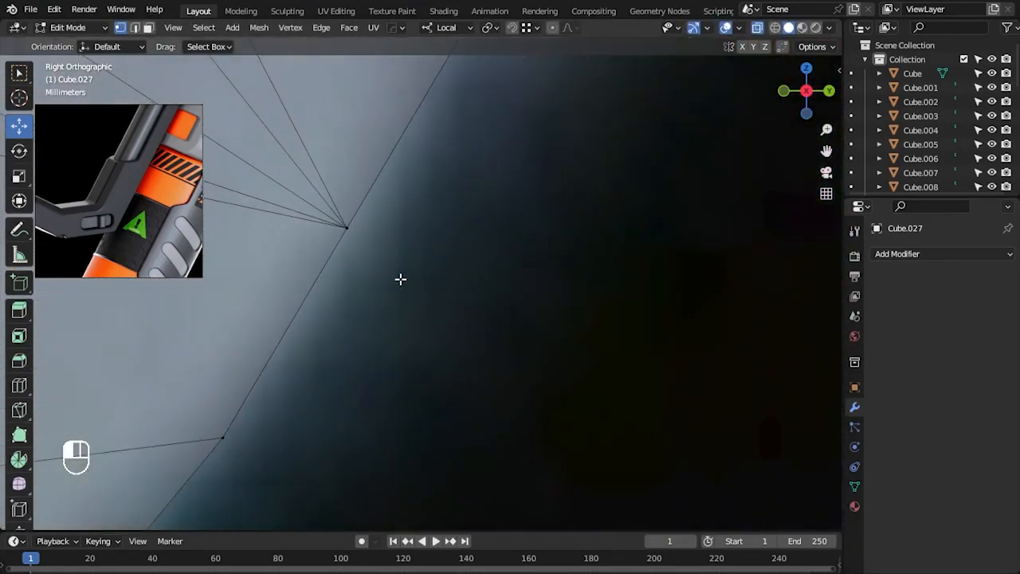
mouse_move(400, 279)
middle_mouse_down("shift")
mouse_move(571, 326)
mouse_move(626, 169)
middle_mouse_up("shift")
left_click_drag(644, 132, 644, 132)
scroll(658, 212, "down", 6)
left_click_drag(428, 291, 367, 244)
scroll(367, 245, "down", 1)
middle_click_drag(366, 244, 513, 254, "shift")
left_click_drag(521, 243, 526, 278)
left_click(580, 295)
key("g")
key("g")
left_click(633, 339)
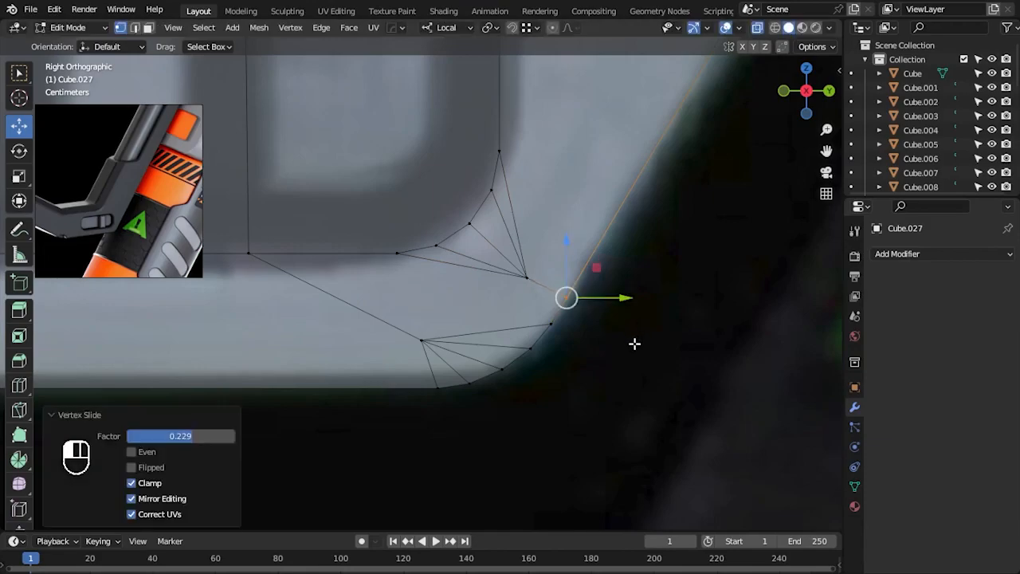
- Merge the overlapping vertices on the chamfer edge above the recess's inner end by distance
left_click(629, 337)
scroll(626, 334, "down", 6)
middle_click_drag(626, 335, 489, 228, "shift")
scroll(489, 228, "up", 4)
left_click_drag(434, 90, 494, 130)
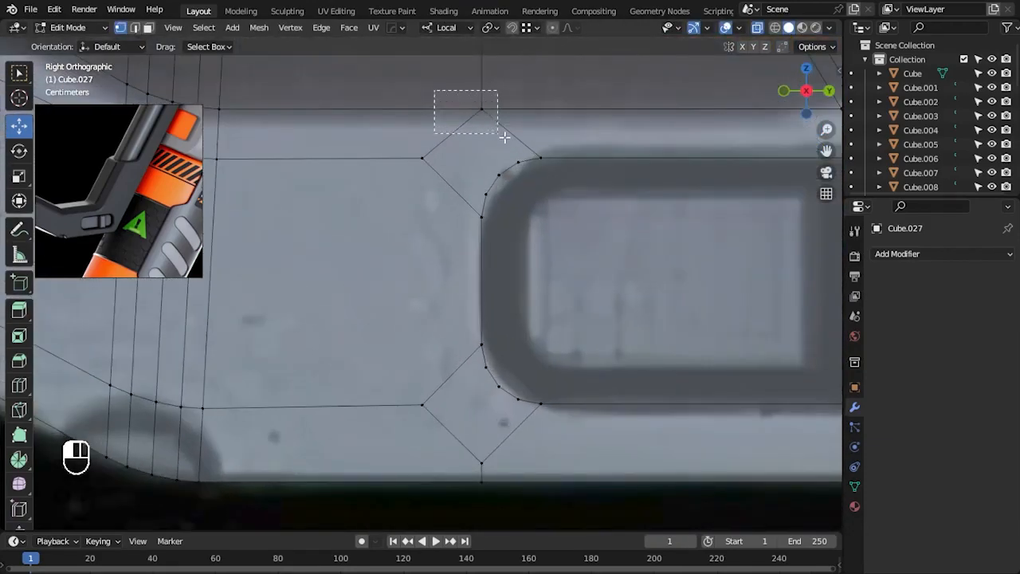
key("m")
left_click(476, 193)
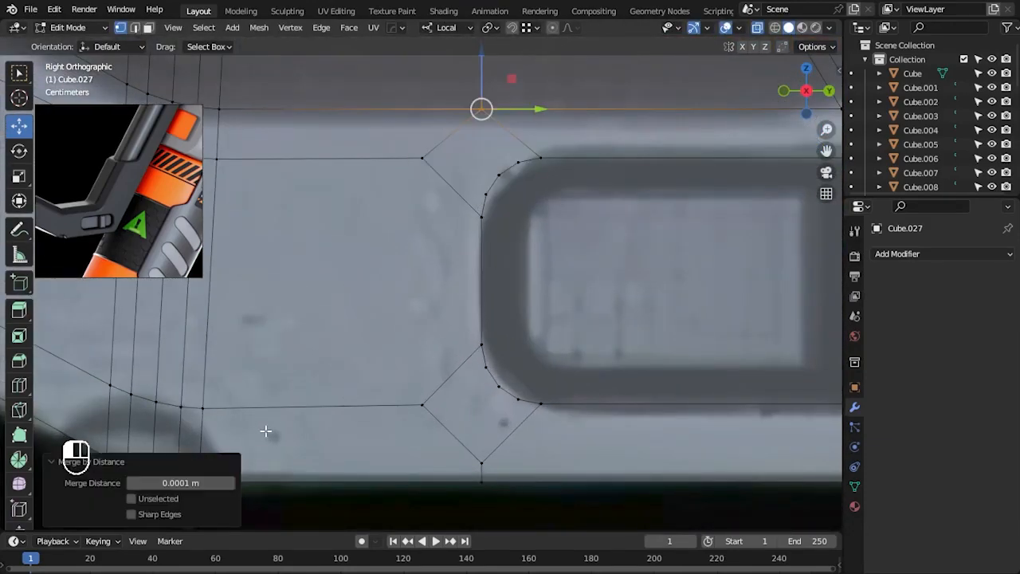
- Extend the arm's end near the hanging charm along local Y into the neighbouring grip bracket
scroll(528, 410, "down", 5)
key("Tab")
middle_click_drag(529, 409, 575, 272)
key("KP_3")
key("Tab")
scroll(359, 250, "up", 5)
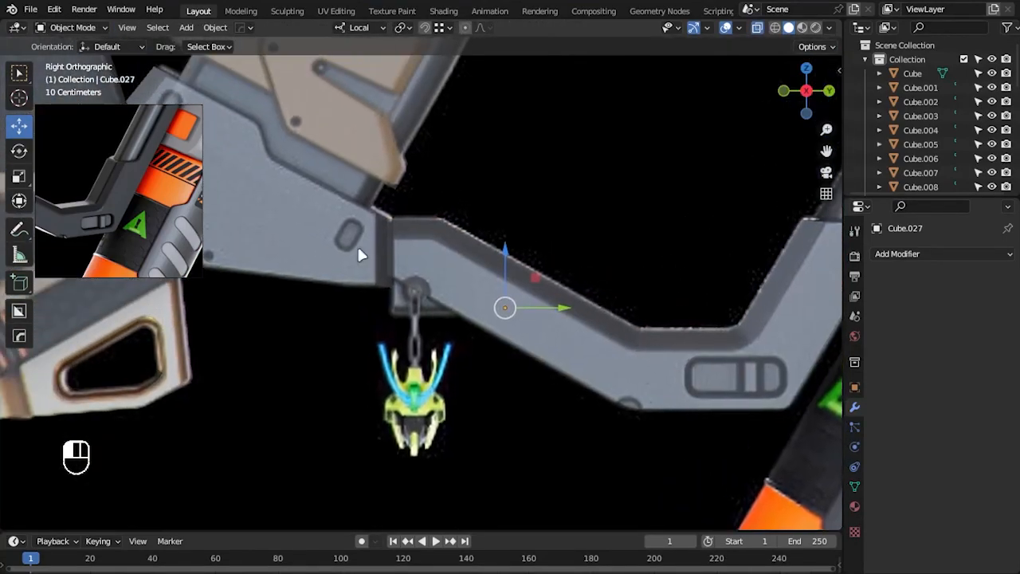
key("g")
key("y")
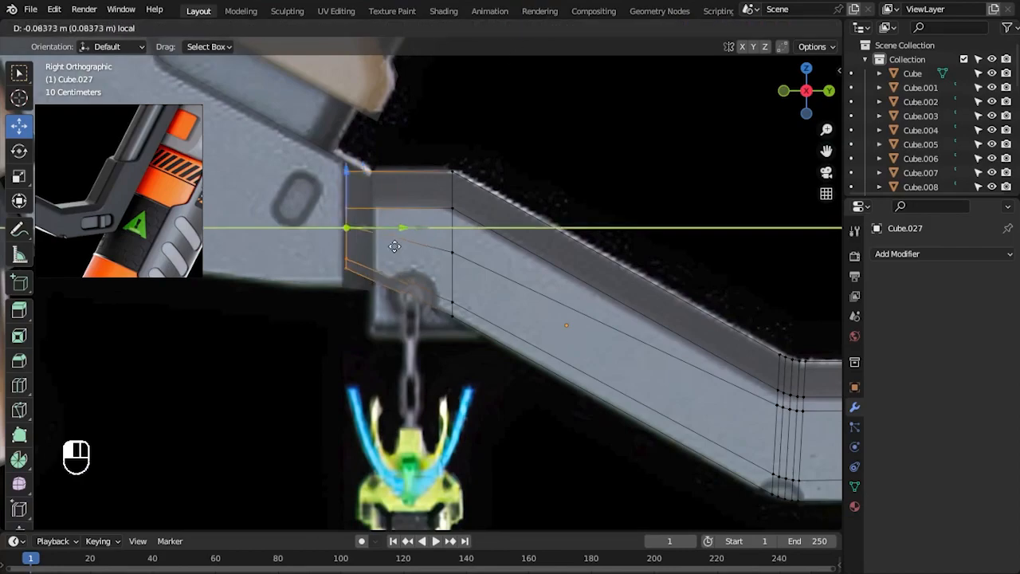
left_click(464, 220)
scroll(651, 216, "down", 6)
key("Tab")
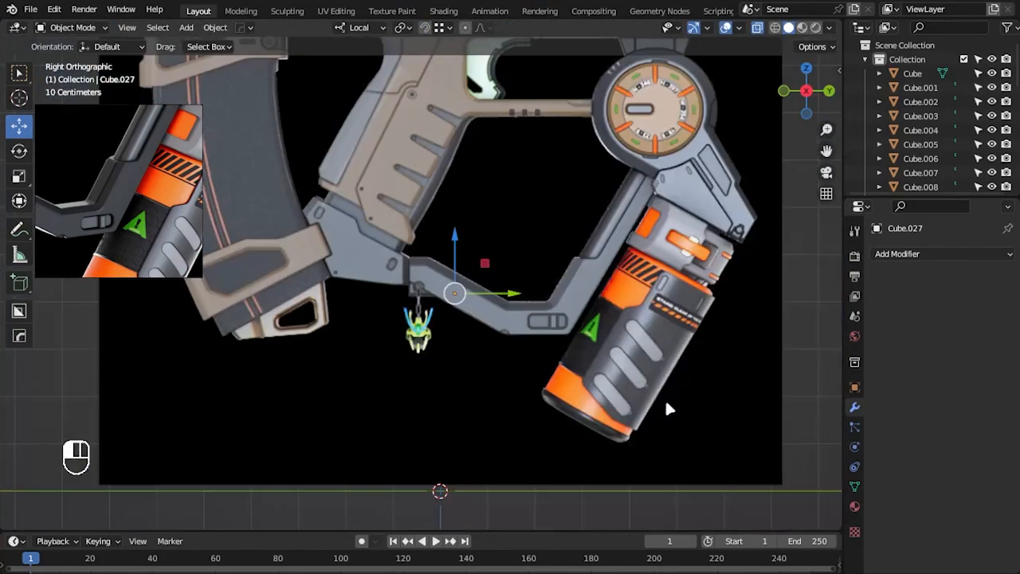
- Add a cube, rotate it to the slant of the arm's upper section, and place it beside the raised inner strip
scroll(512, 377, "up", 3)
key("shift+a")
mouse_move(446, 296)
left_click(569, 311)
scroll(517, 371, "down", 7)
key("g")
left_click(579, 311)
scroll(579, 311, "up", 5)
key("r")
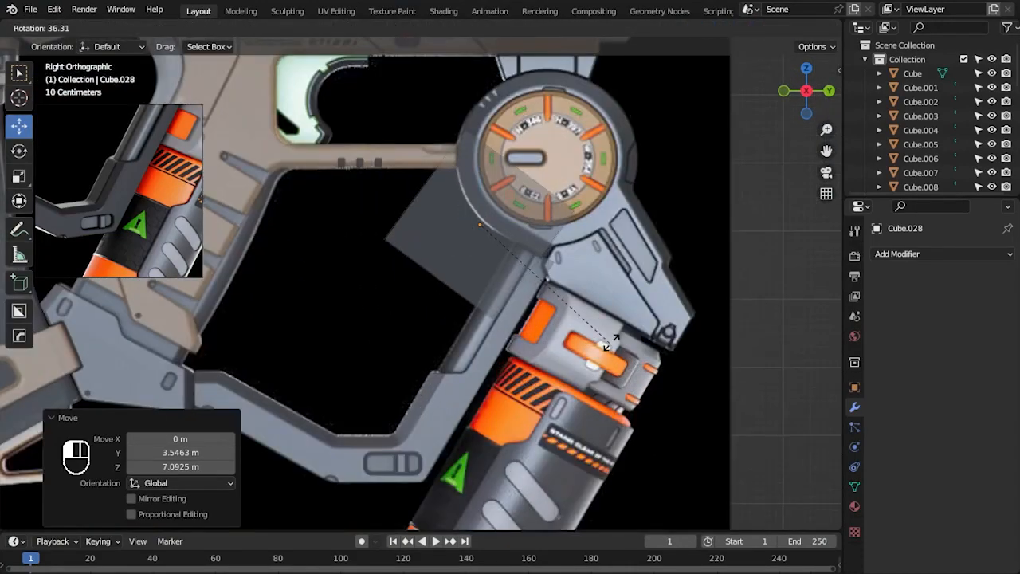
left_click(616, 334)
key("g")
left_click(461, 320)
- Scale the cube to 0.297 along local Y and shift it along local Y onto the arm's inner strip
key("s")
key("y")
key("y")
left_click(511, 328)
key("g")
key("y")
key("y")
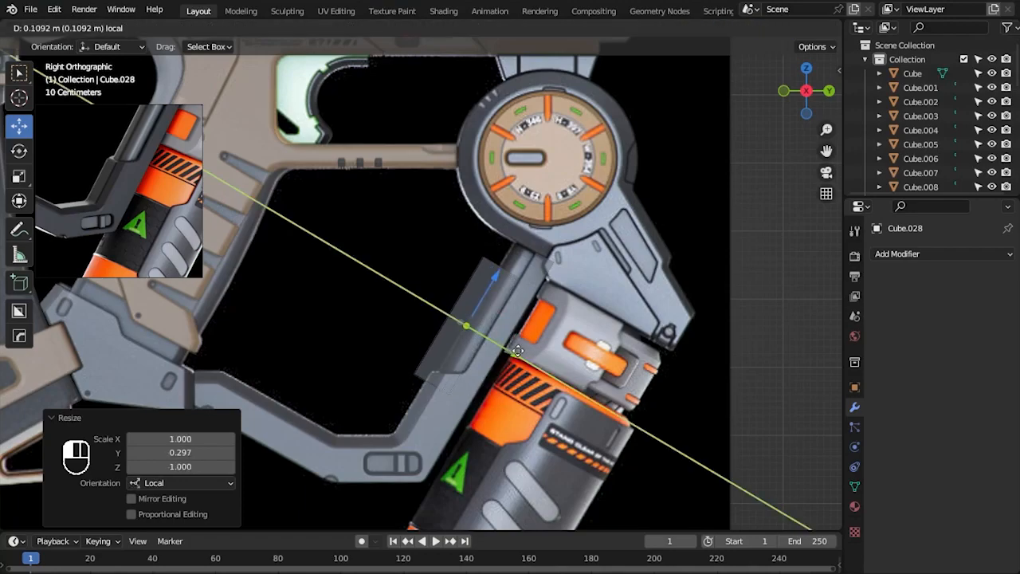
left_click(520, 351)
- Narrow the box further to 0.561 along local Y and align it sideways with the strip
middle_click_drag(520, 342, 513, 335, "shift")
scroll(516, 337, "up", 3)
key("s")
key("y")
key("y")
left_click(467, 320)
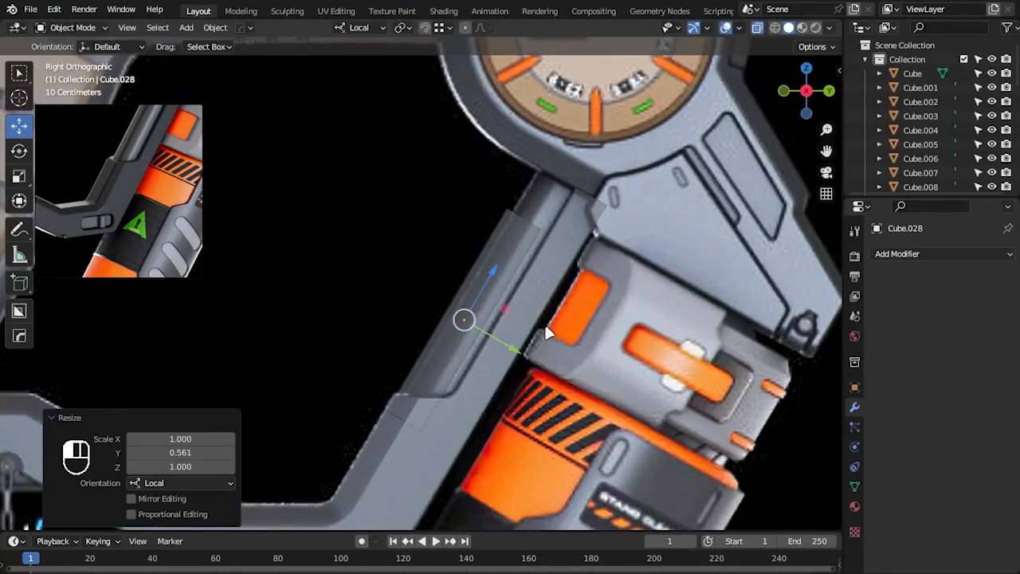
key("g")
key("y")
key("y")
left_click(471, 322)
- Move the box up along local Z, stretch it by 1.118 along local Z, and adjust its position to span the recess
key("g")
key("z")
key("z")
left_click(621, 281)
key("s")
key("z")
key("z")
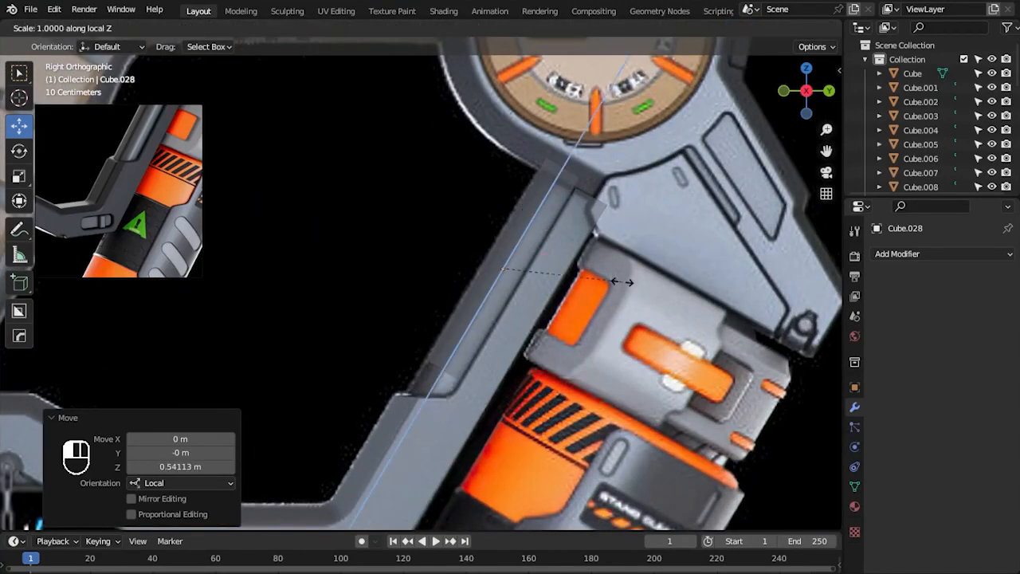
left_click(636, 281)
key("g")
key("y")
key("y")
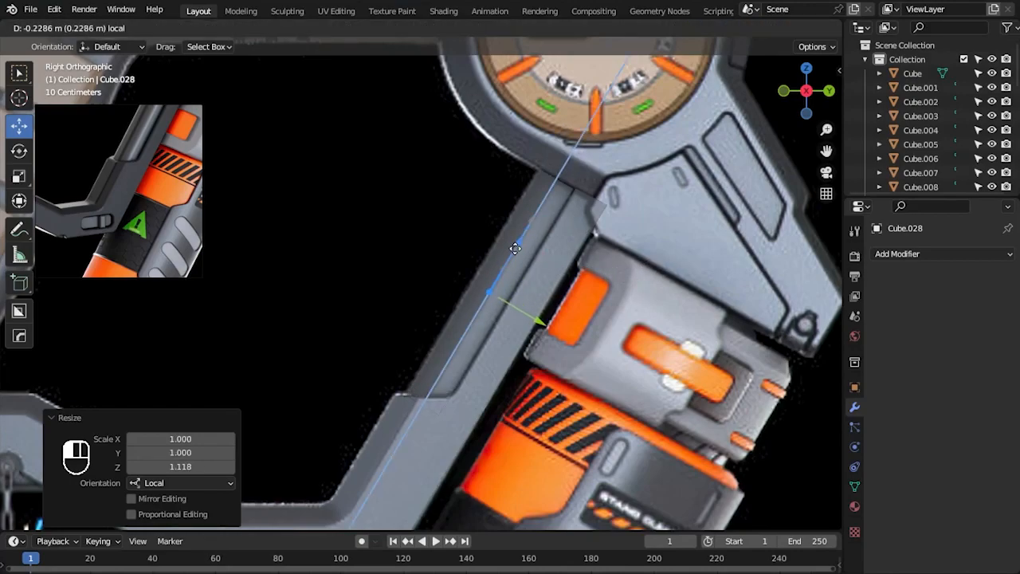
left_click(521, 251)
- Fine-tune the box's local Y width, overall size and local Z position to match the reference strip
scroll(683, 387, "up", 2)
key("s")
key("y")
key("y")
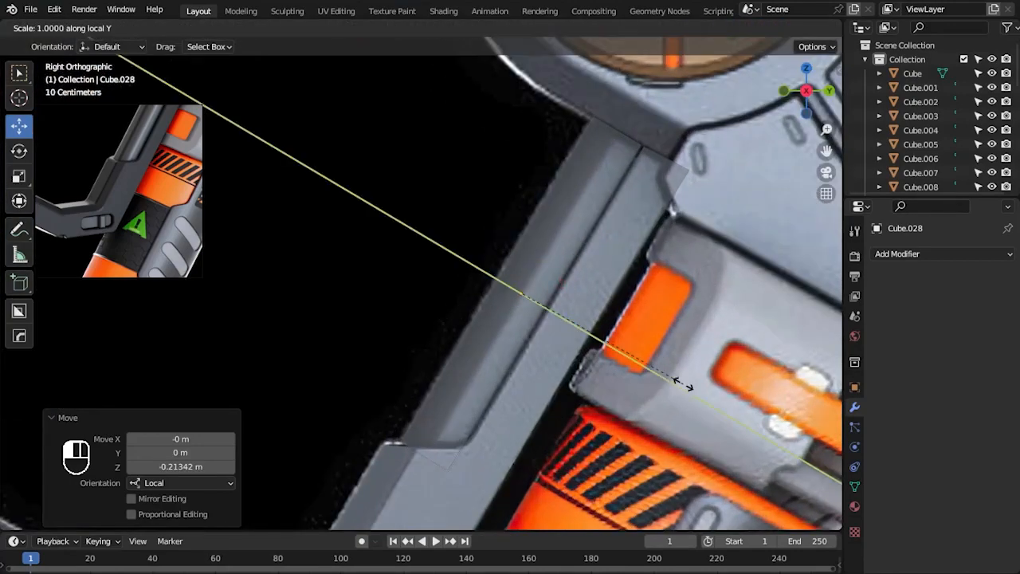
left_click(691, 388)
key("g")
key("y")
key("y")
left_click(603, 364)
scroll(646, 387, "down", 3)
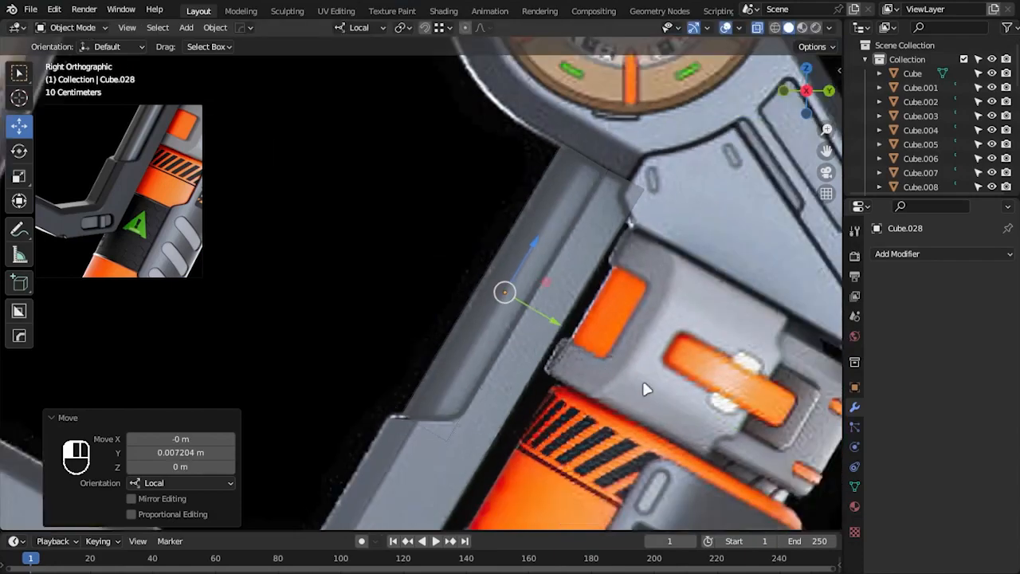
key("s")
left_click(667, 373)
left_click_drag(521, 243, 517, 249)
- Reduce the box's thickness along local X to fit the arm and apply its rotation and scale
middle_click_drag(597, 302, 694, 388)
key("s")
key("x")
key("x")
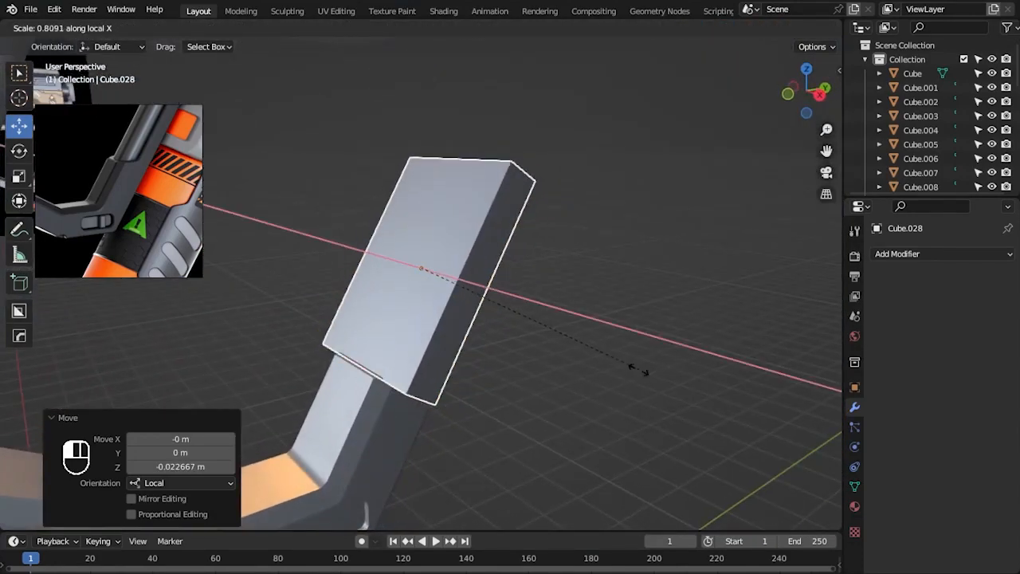
left_click(503, 316)
middle_click_drag(503, 314, 457, 259)
key("ctrl+a")
left_click(540, 343)
middle_click_drag(706, 405, 609, 394)
middle_click_drag(631, 261, 617, 257)
left_click(617, 256)
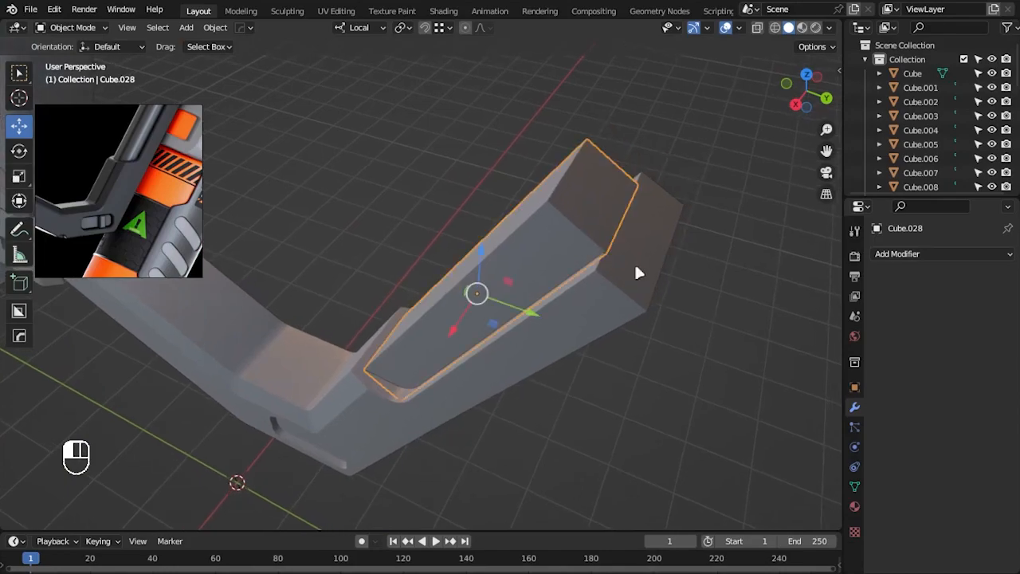
- Enable snapping and nudge the box's upper inside corner along Z onto the arm's end edge
key("KP_3")
key("alt+z")
key("Tab")
middle_click_drag(611, 168, 533, 252, "shift")
left_click_drag(442, 189, 559, 296)
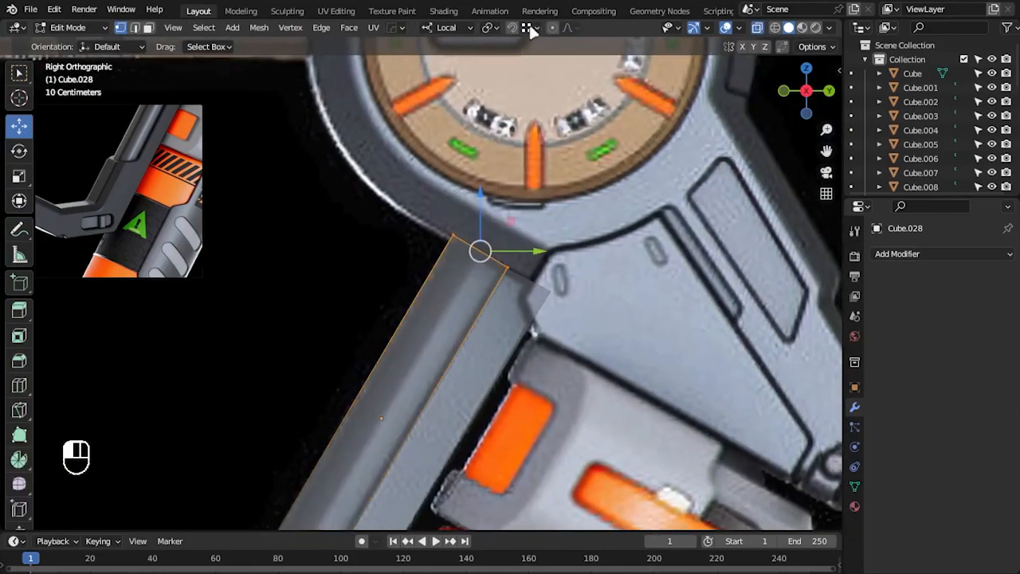
scroll(546, 232, "up", 2)
middle_click_drag(592, 248, 549, 275, "shift")
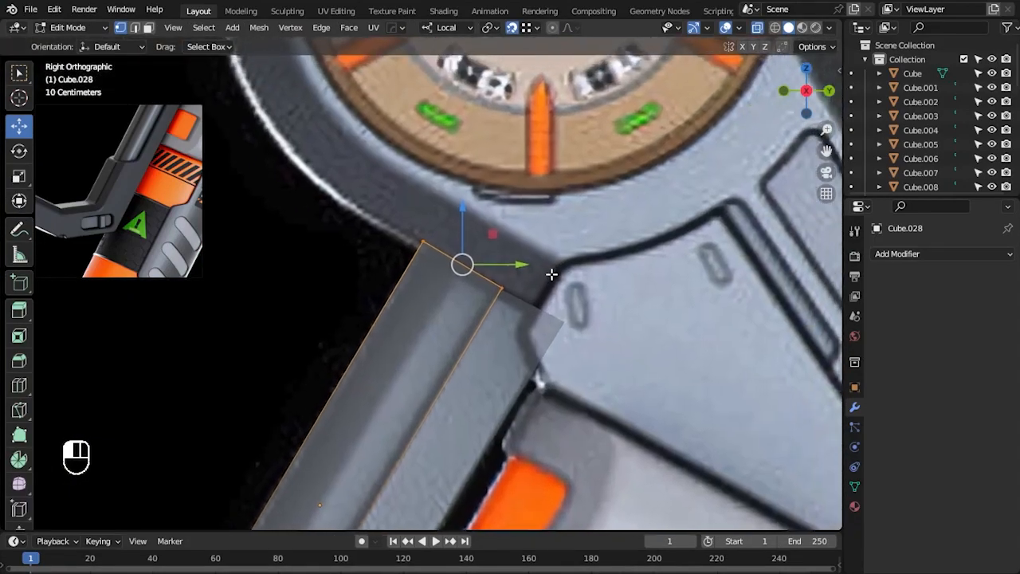
scroll(543, 258, "up", 4)
left_click(543, 258)
left_click_drag(593, 238, 592, 240)
scroll(661, 308, "up", 2)
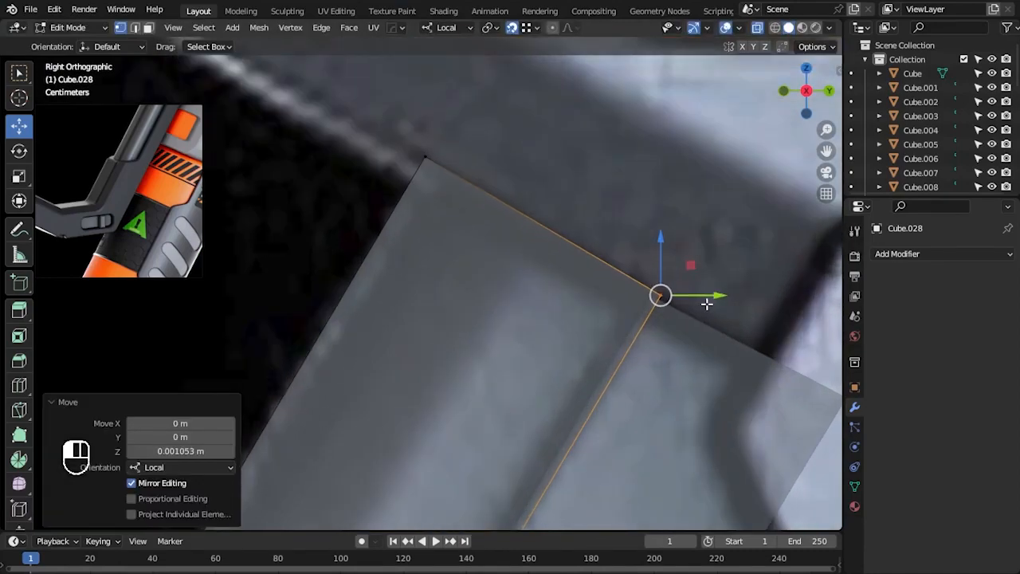
- Align both corners of the box's upper end with the arm's end edge and turn snapping off
left_click(608, 66)
left_click_drag(390, 116, 671, 312)
left_click_drag(541, 228, 541, 240)
left_click(696, 233)
scroll(656, 359, "down", 10)
key("Tab")
- Bevel the box's two long outer edges to match the chamfer in the reference
middle_click_drag(601, 426, 460, 332)
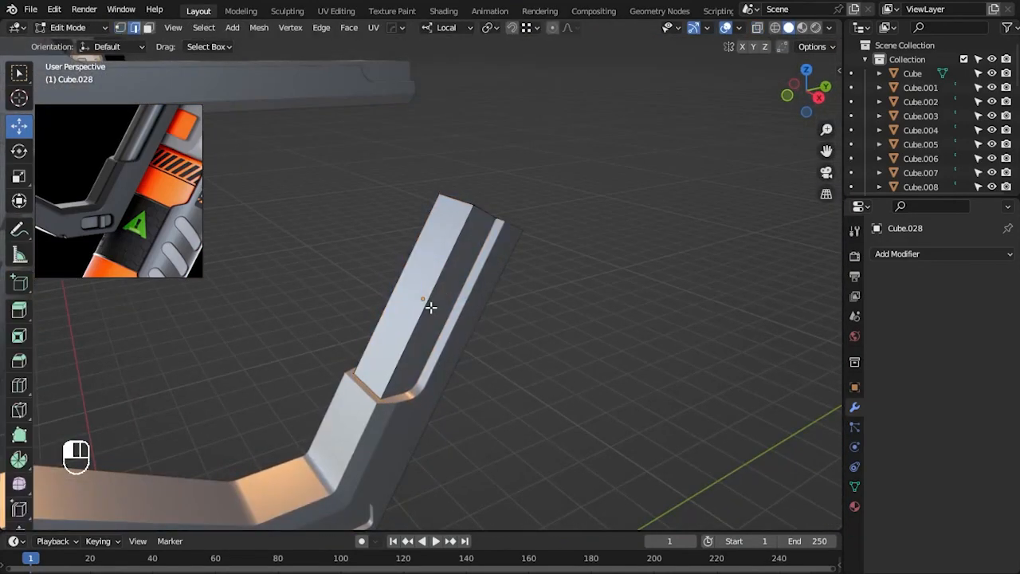
left_click(384, 304, "shift")
middle_click_drag(529, 365, 533, 343)
key("KP_3")
key("alt+z")
scroll(557, 343, "up", 2)
key("ctrl+b")
left_click(444, 326)
key("Tab")
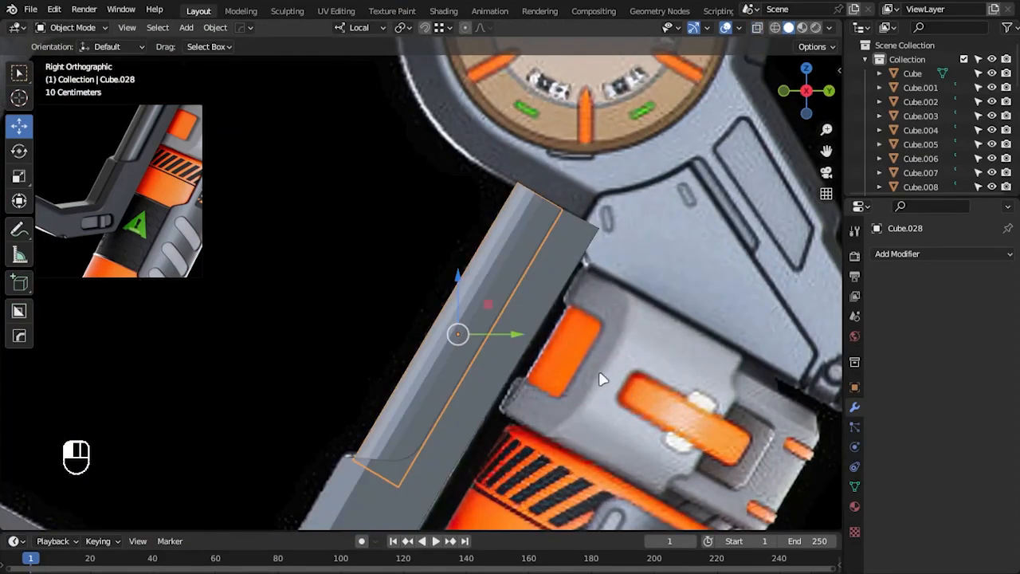
middle_click_drag(455, 334, 504, 259)
right_click(504, 259)
left_click(510, 257)
- Add a 32-vertex cylinder with 1 m radius and 2 m depth and move it into the trigger opening
middle_click_drag(678, 353, 592, 333)
scroll(631, 410, "down", 2)
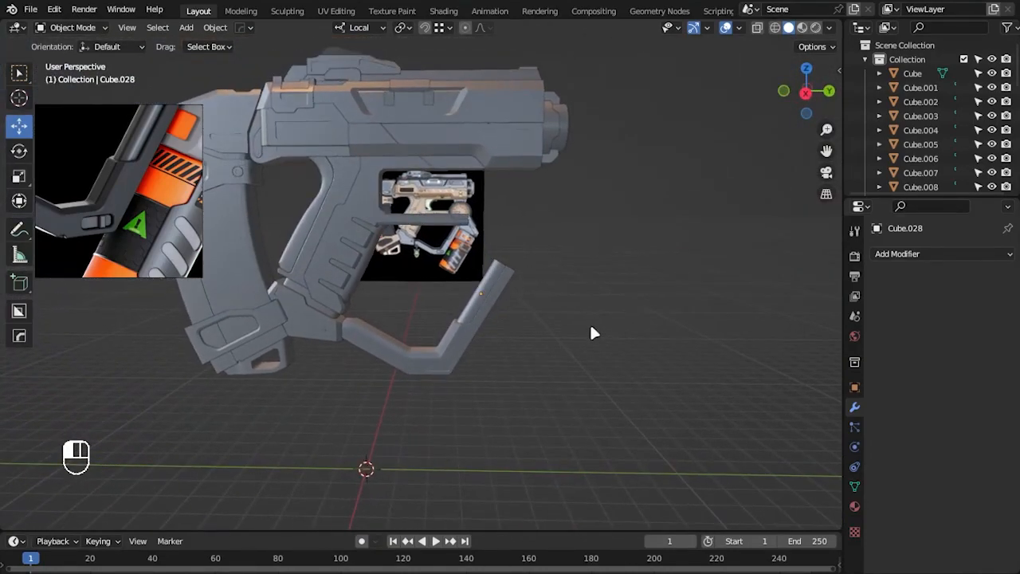
key("KP_3")
scroll(589, 322, "up", 6)
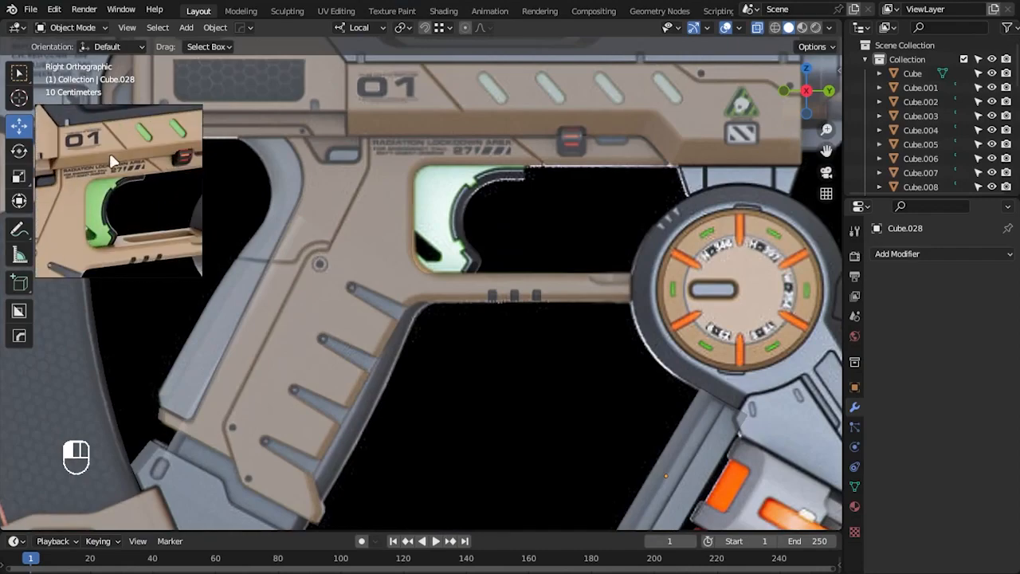
left_click_drag(118, 196, 106, 193)
key("shift+a")
left_click(536, 278)
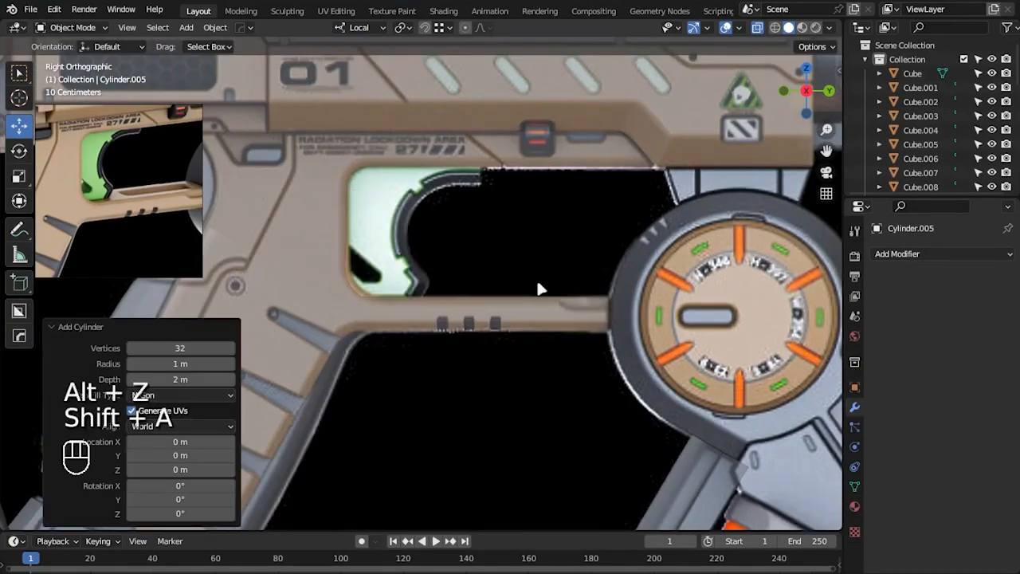
scroll(538, 281, "down", 5)
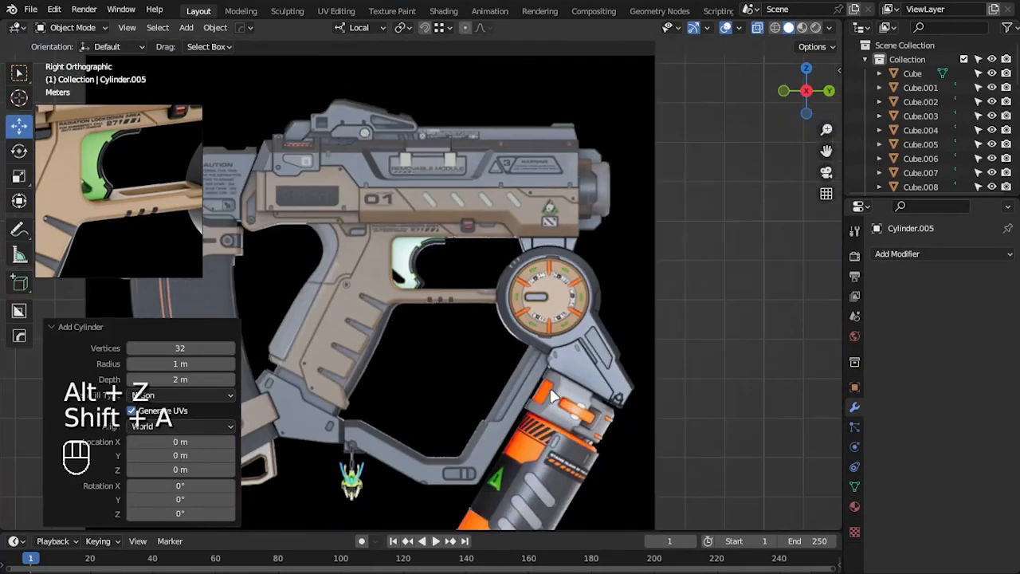
key("w")
left_click(579, 286)
- Rotate the cylinder 90° about the Y axis so its round face points sideways
scroll(579, 286, "up", 4)
key("r")
key("y")
key("KP_9")
key("KP_0")
key("Return")
scroll(619, 258, "up", 3)
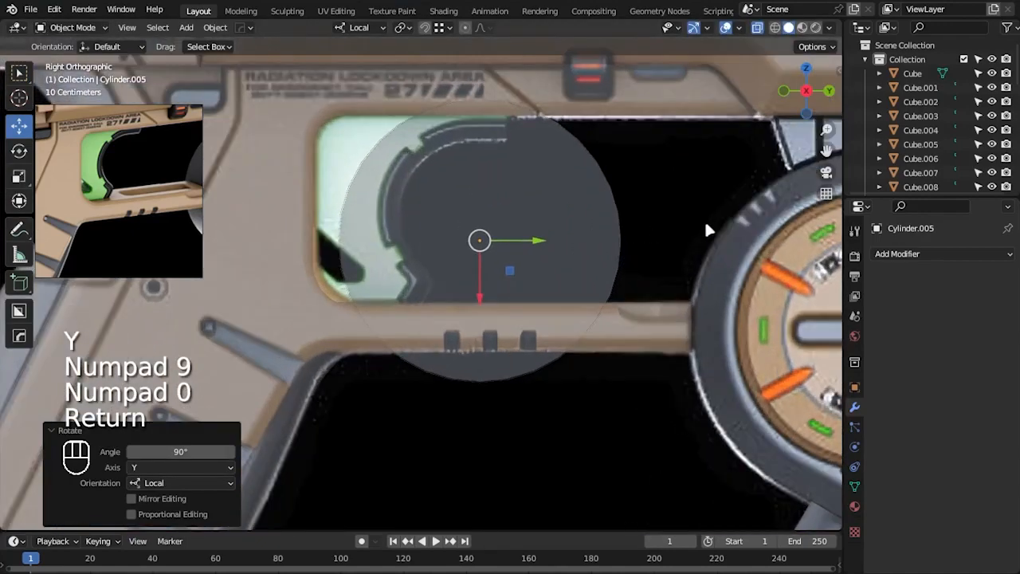
- Scale and position the cylinder so its rim follows the outer curve of the trigger's dark edge strip
key("s")
left_click(547, 258)
left_click_drag(547, 258, 527, 226)
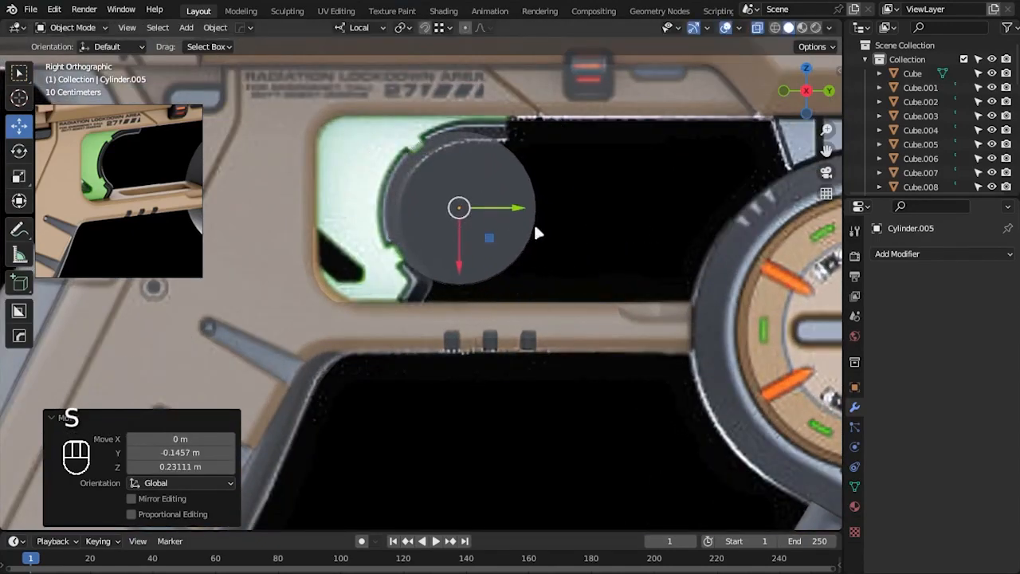
key("s")
left_click(548, 234)
scroll(526, 219, "up", 1)
left_click_drag(467, 189, 475, 194)
key("Tab")
middle_click_drag(646, 246, 639, 280, "shift")
key("s")
left_click(583, 282)
- Delete the cylinder's rim half facing away from the trigger and its round cap faces
left_click_drag(665, 451, 472, 76)
key("Delete")
left_click(541, 157)
key("Delete")
left_click(445, 229)
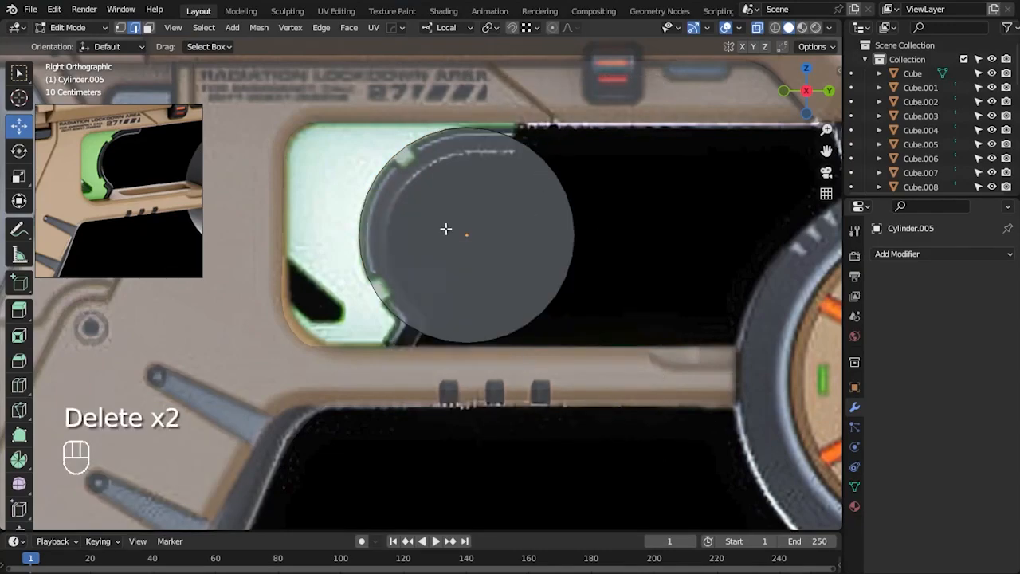
left_click(486, 231)
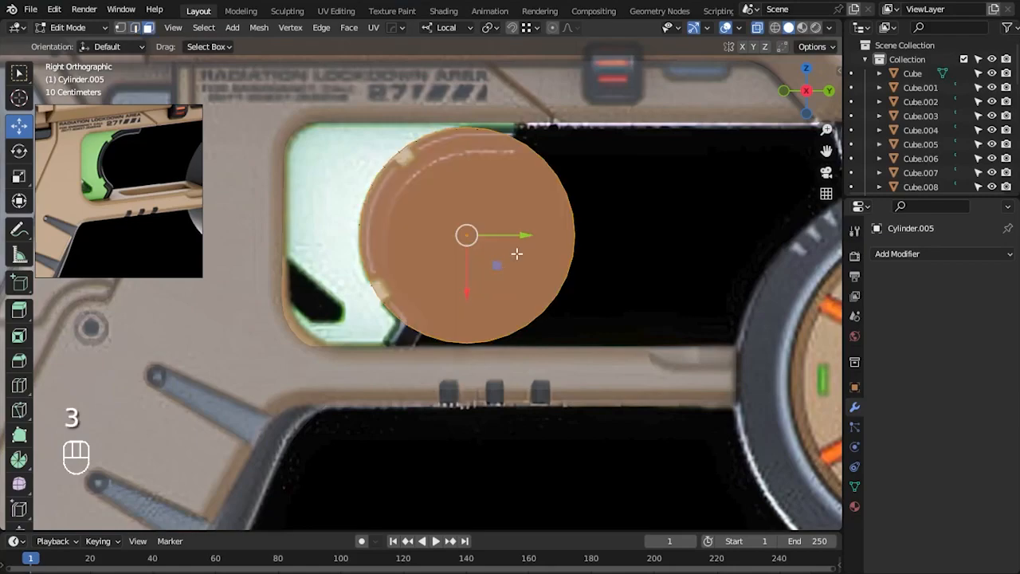
key("Delete")
left_click(519, 253)
- Delete a rim face near the arc's lower end and adjust the vertex at its upper end
left_click(424, 334)
key("Delete")
left_click(463, 343)
left_click(403, 319)
scroll(557, 233, "up", 2)
scroll(570, 209, "down", 1)
middle_click_drag(562, 208, 566, 276, "alt")
scroll(569, 263, "up", 2)
left_click_drag(579, 210, 532, 97)
key("1")
left_click(545, 116)
left_click_drag(544, 169, 543, 168)
- Delete the leftover rim faces below the trigger's curve and select the remaining arc's edges
scroll(524, 335, "down", 2)
key("2")
left_click_drag(337, 125, 595, 337)
key("3")
left_click_drag(421, 398, 523, 454)
key("Delete")
left_click(540, 431)
key("2")
left_click_drag(305, 122, 567, 364)
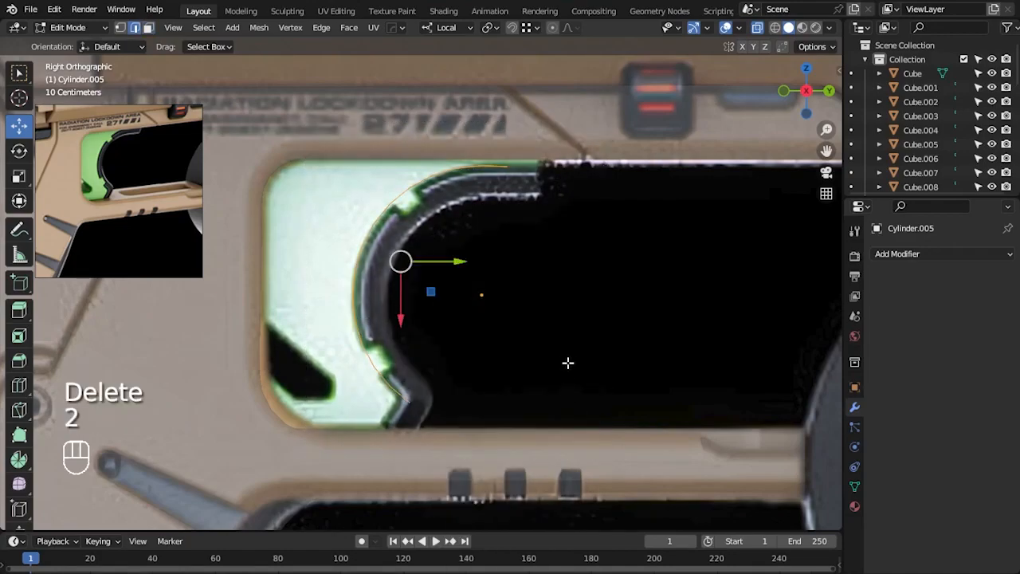
- Apply the cylinder's transform and extrude the arc's edges about 0.495 m in the negative local Y direction across the green panel
key("a")
key("e")
key("ctrl+z")
key("Tab")
key("ctrl+a")
left_click(537, 281)
key("Tab")
key("e")
key("y")
left_click(298, 262)
- Flatten the extruded edges to 0 along local Y and move them just outside the green panel's outer side
key("s")
key("y")
key("KP_9")
key("BackSpace")
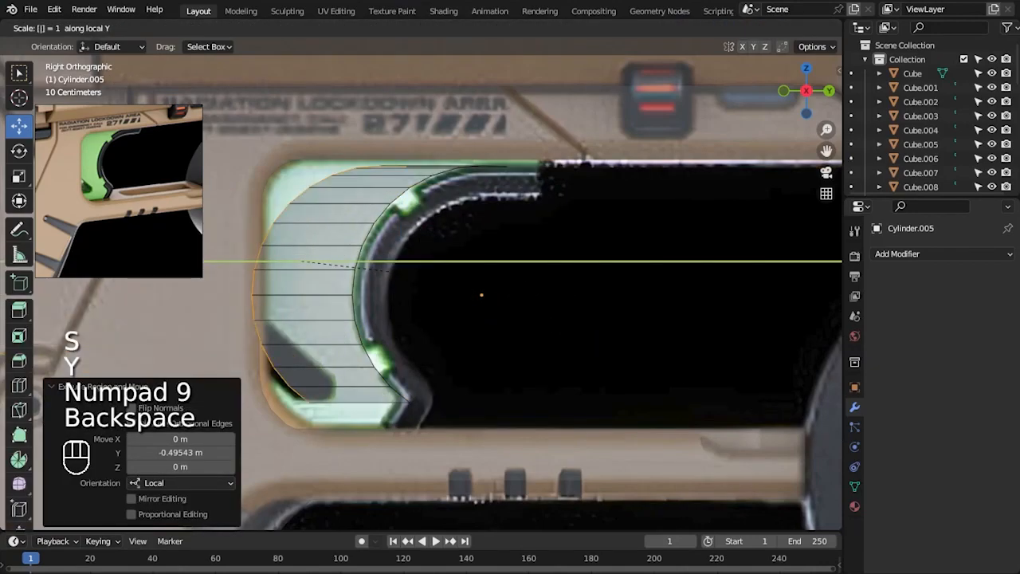
key("KP_0")
key("Return")
scroll(478, 278, "down", 1)
left_click_drag(455, 269, 332, 271)
key("alt+a")
- Try to raise the mesh's uppermost vertices along local Z past the green panel's upper edge
middle_click_drag(418, 240, 428, 284, "shift")
scroll(434, 280, "up", 3)
key("1")
middle_click_drag(544, 202, 594, 243, "shift")
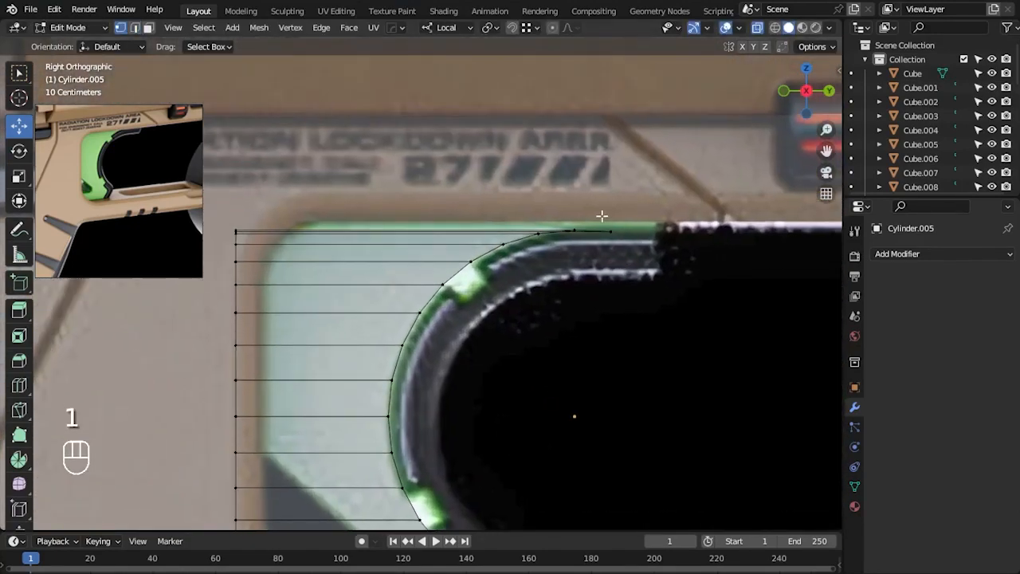
left_click_drag(218, 211, 254, 229, "shift")
scroll(471, 298, "up", 3)
left_click_drag(505, 290, 562, 330, "shift")
key("KP_Decimal")
key("g")
key("z")
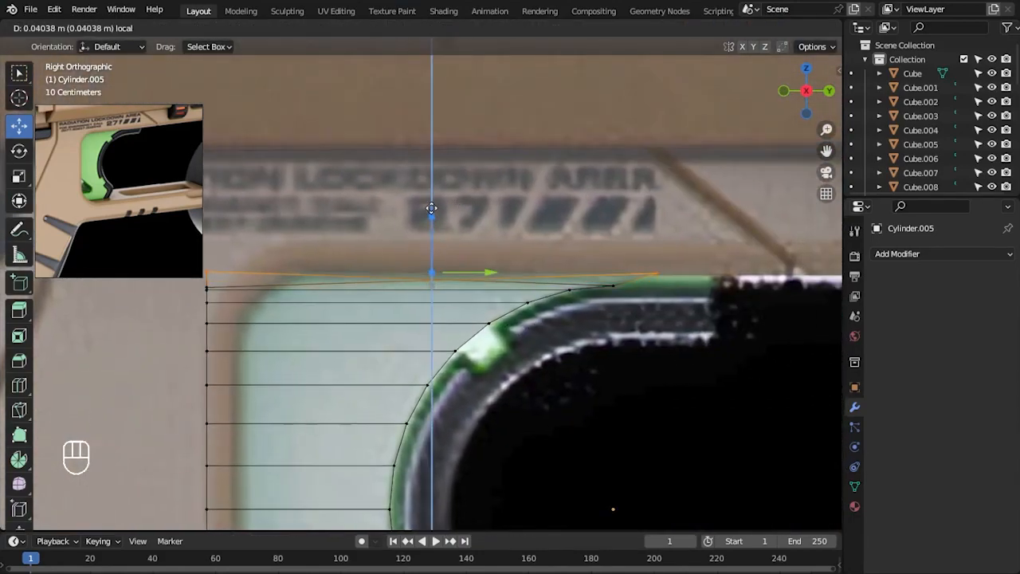
left_click(431, 209)
key("ctrl+z")
scroll(644, 321, "up", 2)
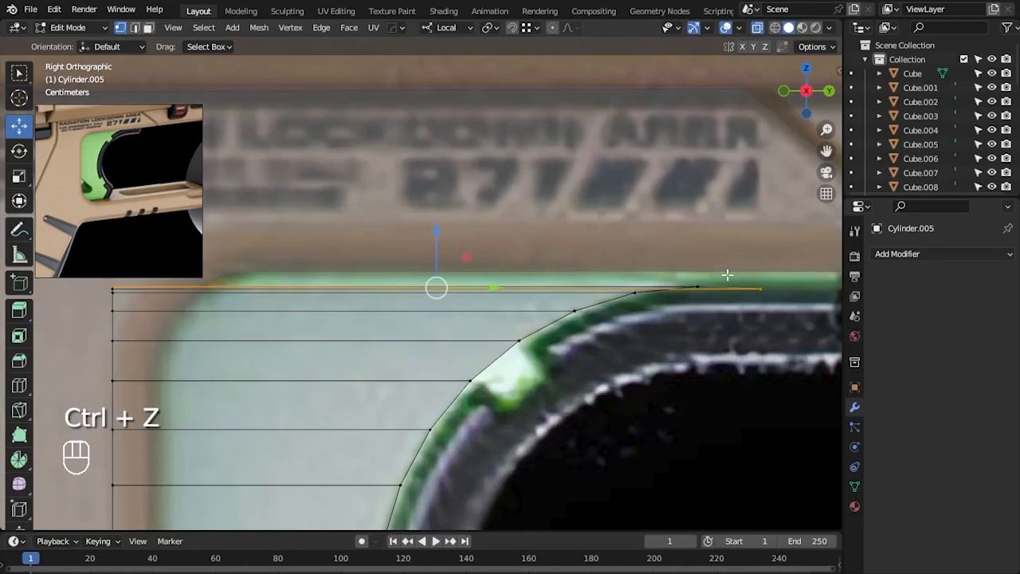
- Raise the topmost horizontal edge slightly above the green panel and remove the horizontal edge just below it
left_click_drag(121, 292, 123, 293, "ctrl")
middle_click_drag(199, 324, 588, 358, "alt")
scroll(708, 415, "up", 6)
left_click(661, 406, "shift")
scroll(688, 412, "down", 6)
middle_click_drag(588, 408, 325, 368, "alt")
scroll(469, 375, "down", 3)
left_click_drag(473, 221, 478, 201)
left_click(708, 363)
left_click(412, 281)
key("Delete")
left_click(637, 374)
scroll(671, 304, "up", 1)
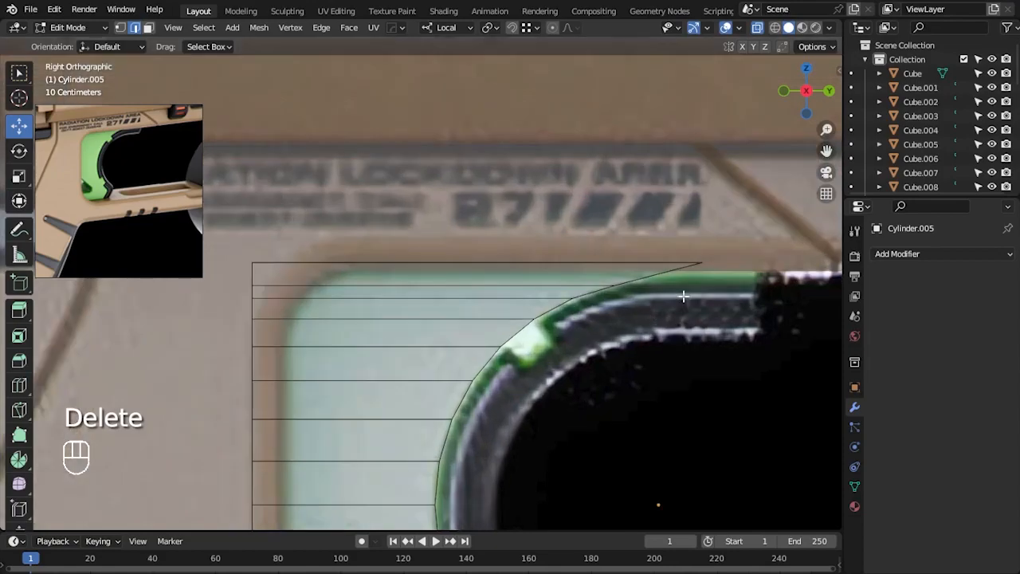
- Align the top corner vertex directly above the arc's upper end and extrude that end face about 0.4 m along the strip
key("1")
left_click(701, 263)
left_click_drag(728, 264, 640, 260)
key("ctrl+z")
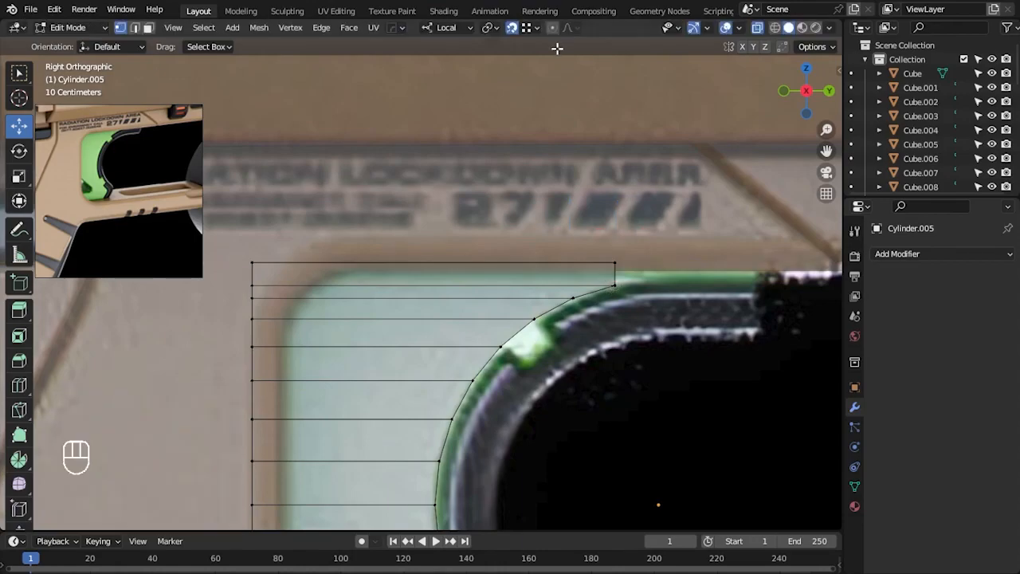
key("e")
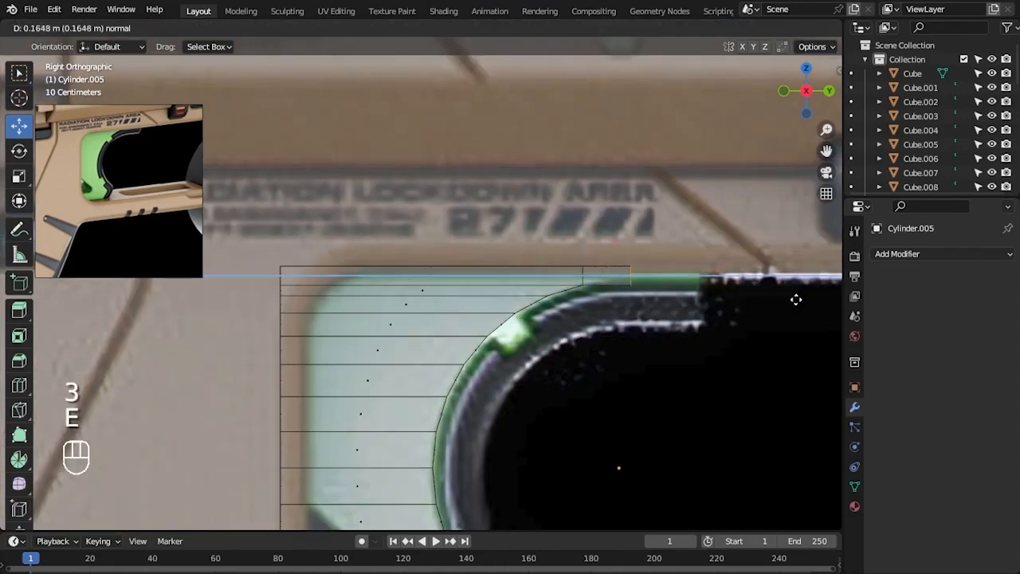
left_click(838, 296)
scroll(735, 380, "down", 1)
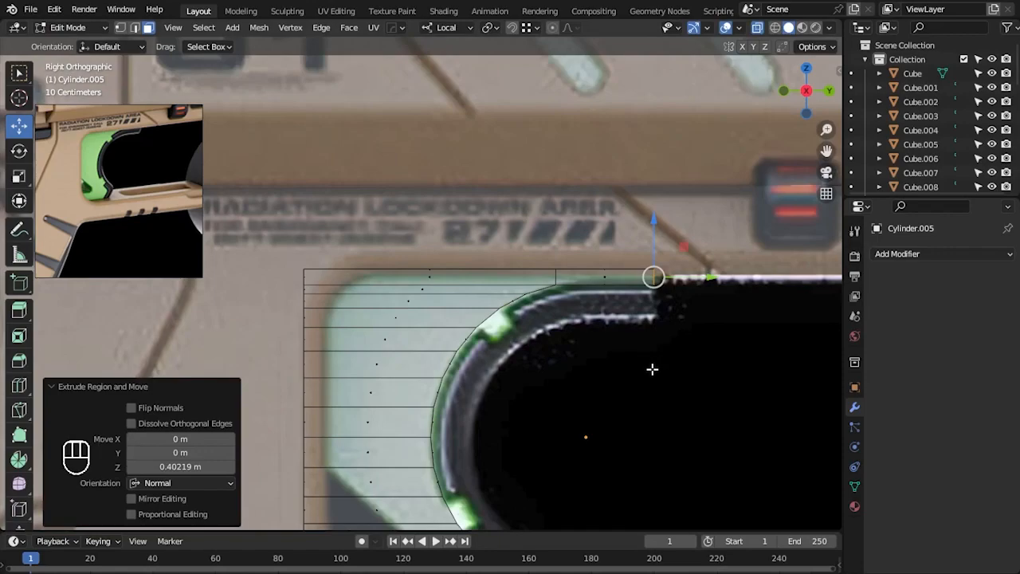
- Lower the row of vertices beneath the top edge slightly to match the dark strip's upper outline
scroll(651, 369, "up", 1)
left_click(630, 349)
key("1")
left_click_drag(259, 282, 726, 299)
left_click_drag(478, 232, 480, 235)
left_click(651, 381)
scroll(651, 381, "up", 2)
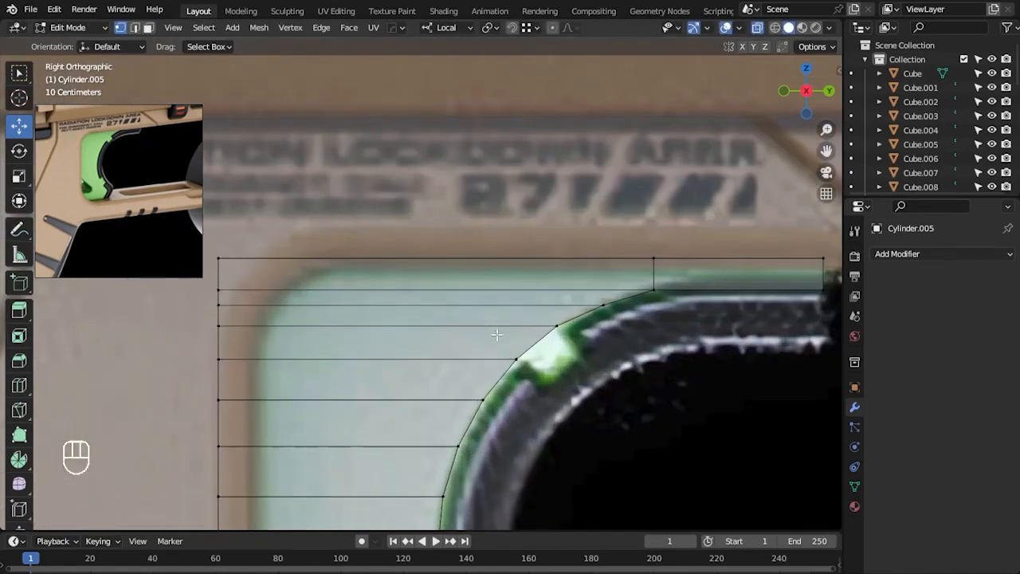
- Vertex-slide the two points near the arc's upper end so they follow the dark strip's outer curve
scroll(337, 335, "down", 1)
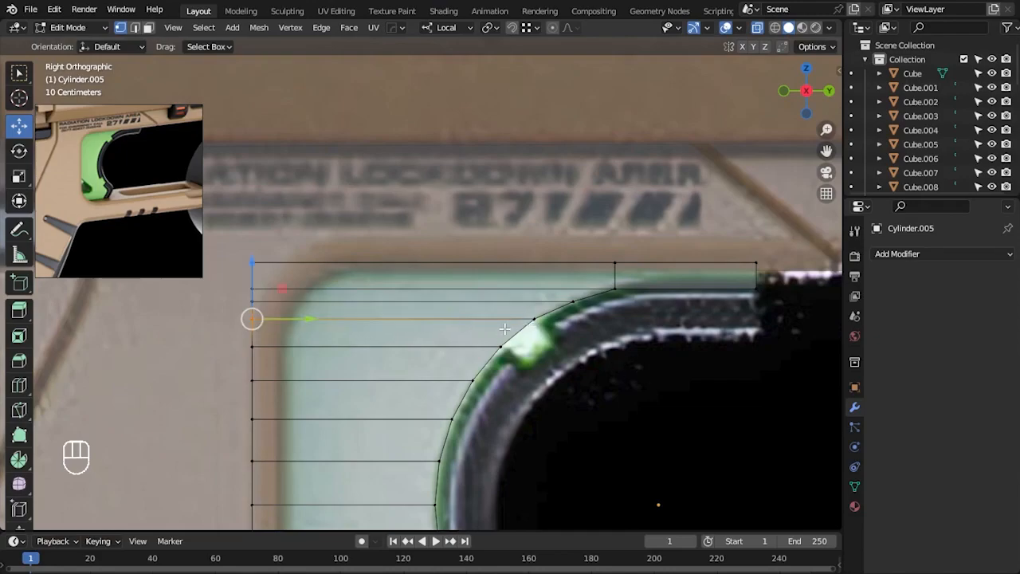
key("shift+v")
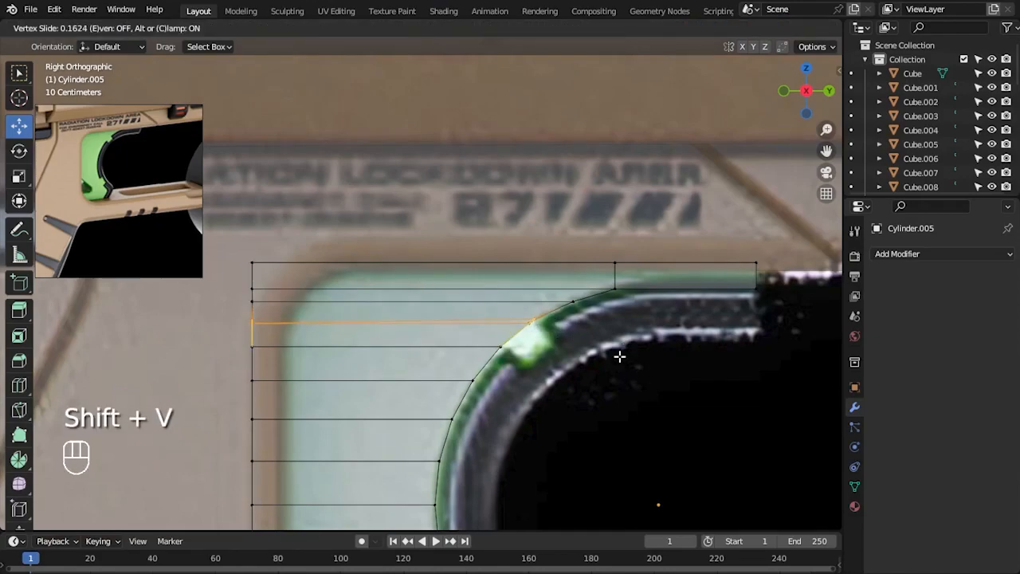
left_click(391, 319)
key("ctrl+z")
key("shift+v")
left_click(606, 319)
left_click_drag(648, 343, 563, 297)
key("shift+v")
left_click(655, 341)
left_click(604, 352)
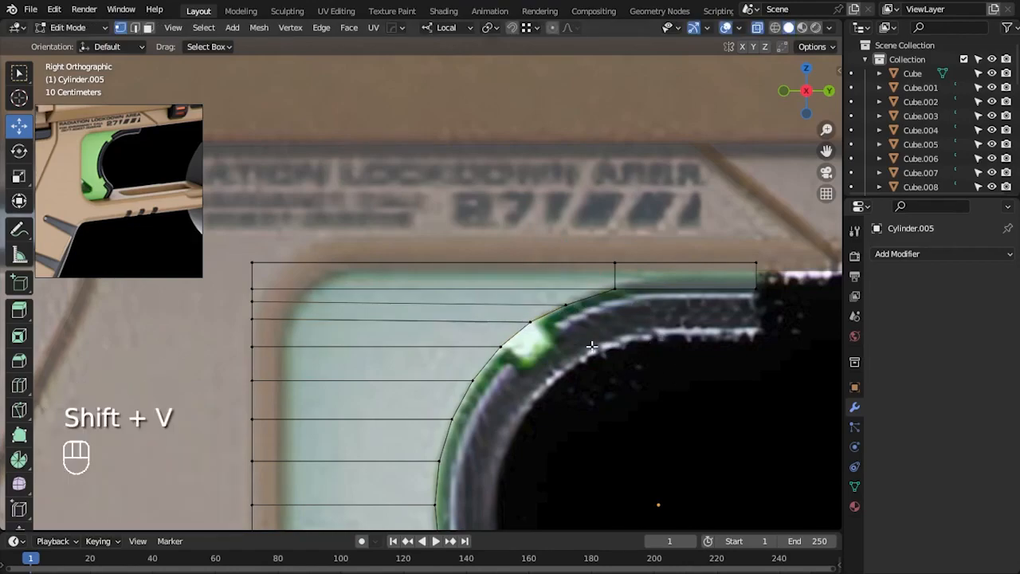
left_click_drag(252, 259, 261, 257)
left_click(620, 393)
- Extrude the bottom face down past the green panel and shift its inner corner vertex to follow the strip's slanted foot
key("Tab")
scroll(617, 399, "down", 4)
middle_click_drag(597, 409, 597, 324, "shift")
key("Tab")
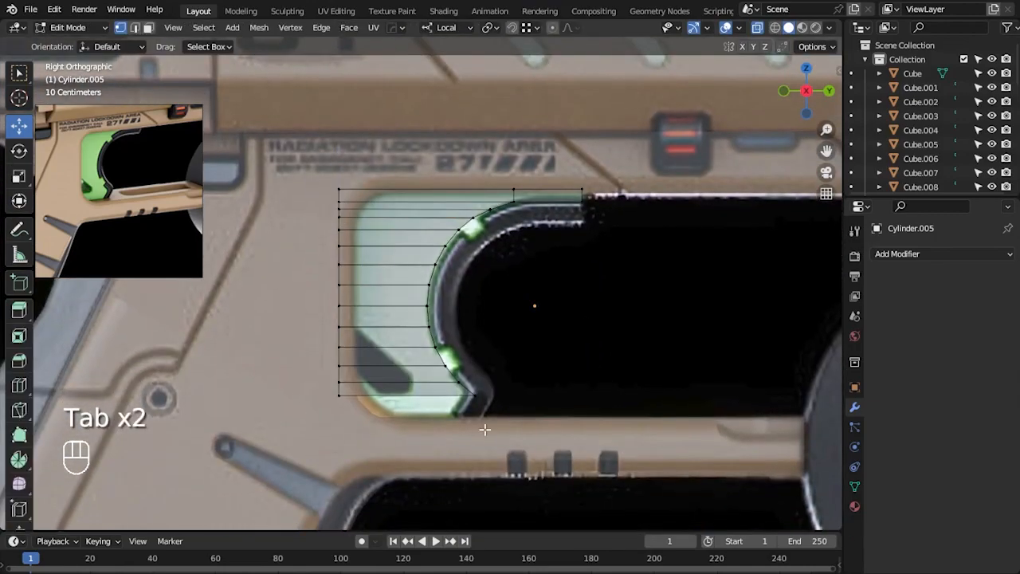
key("3")
scroll(447, 369, "up", 3)
key("e")
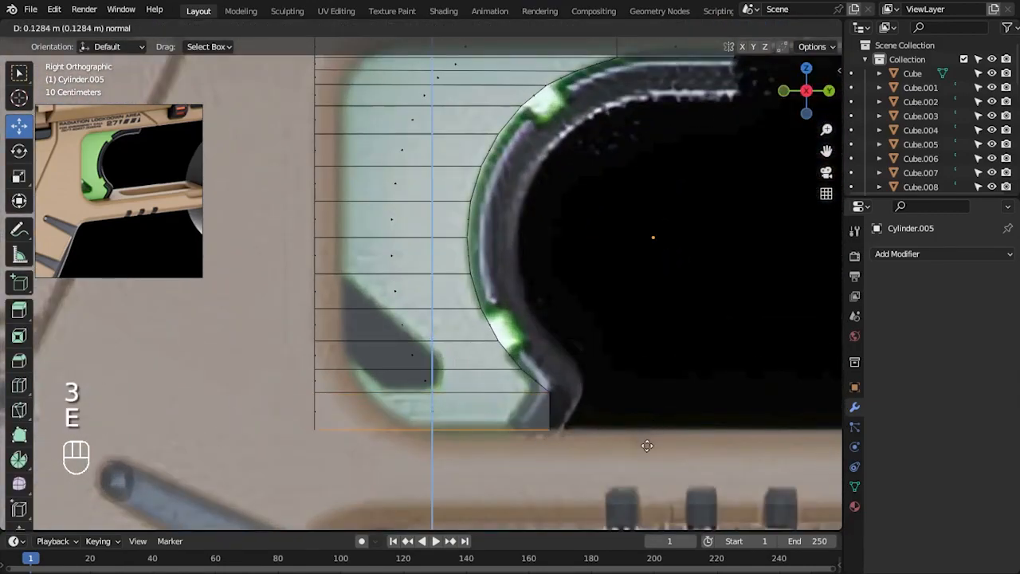
left_click(651, 457)
key("1")
left_click_drag(609, 444, 566, 444)
left_click(694, 410)
scroll(454, 365, "up", 1)
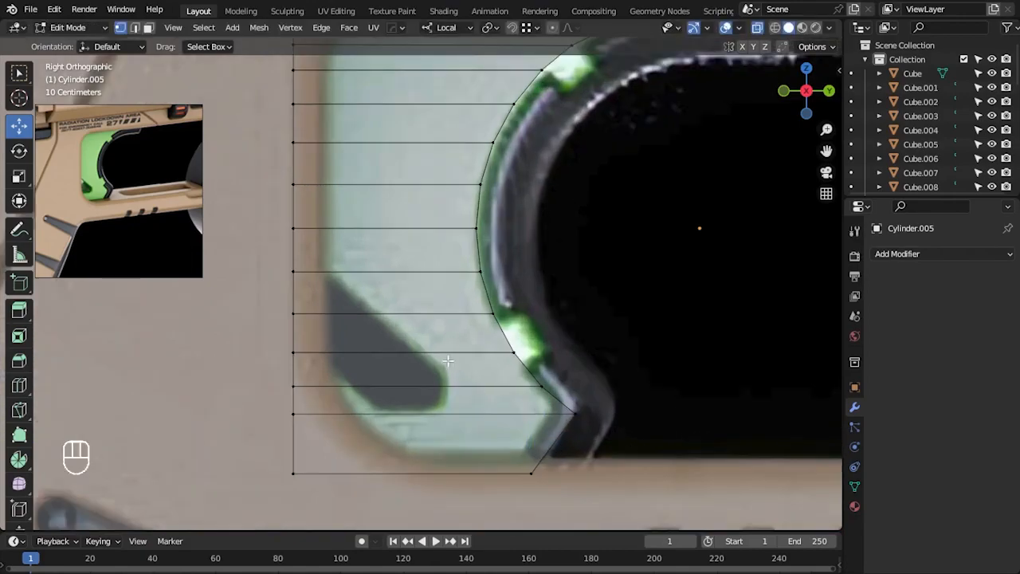
- Add a loop cut through the horizontal faces and align its lower vertices by scaling to 0 along local Y
key("ctrl+r")
left_click(403, 315)
left_click(428, 314)
key("1")
left_click(474, 413)
left_click_drag(518, 416, 491, 404)
left_click(452, 387, "shift")
key("s")
key("y")
key("KP_0")
key("Return")
- Straighten the loop's bottom four vertices to 0 along local Y and place them on the dark notch's inner edge
left_click(458, 351)
left_click_drag(471, 447, 471, 447)
key("s")
key("y")
key("KP_0")
key("Return")
left_click_drag(494, 388, 497, 388)
left_click(553, 357)
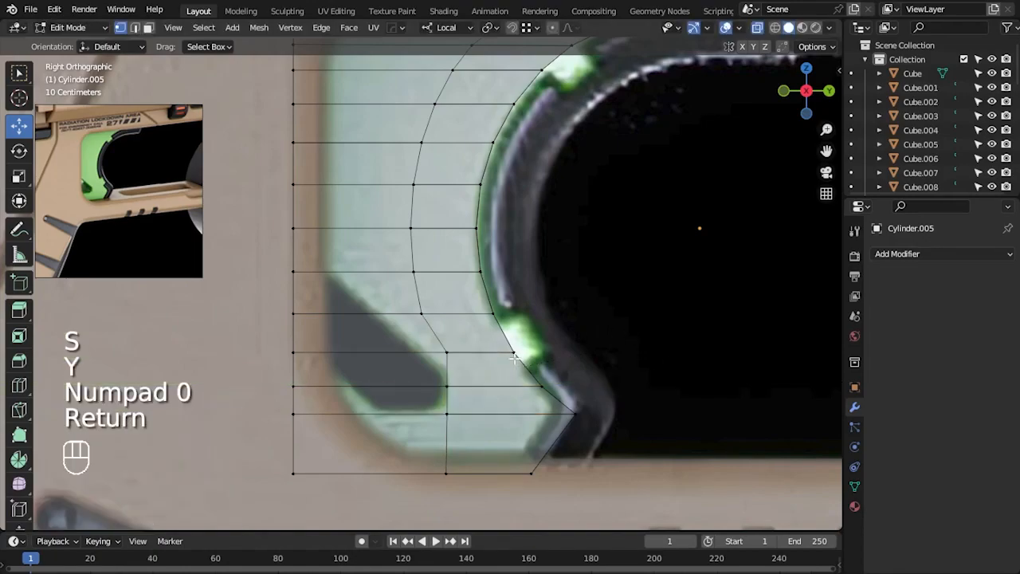
- Move the loop's lower vertices one by one onto the dark notch's upper diagonal edge
left_click_drag(493, 353, 472, 353)
left_click_drag(432, 397, 465, 424)
left_click_drag(451, 350, 451, 341)
key("ctrl+z")
left_click_drag(400, 383, 476, 399)
left_click_drag(450, 335, 450, 323)
left_click_drag(400, 302, 446, 328)
left_click_drag(463, 318, 423, 318)
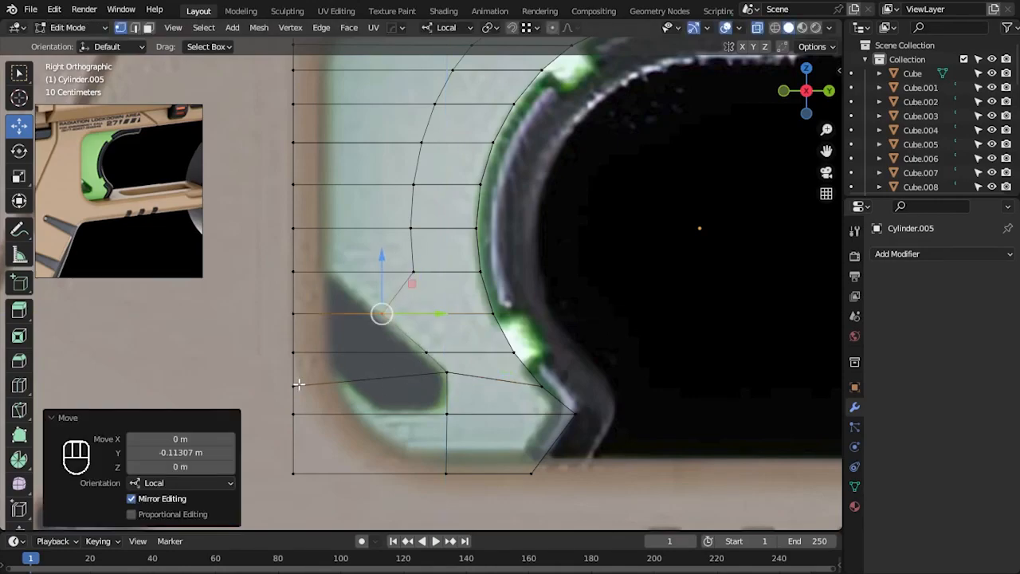
- Move the next two loop vertices above the notch's diagonal out to the green panel's outer side
left_click_drag(296, 388, 297, 388)
left_click_drag(293, 330, 287, 315)
left_click(353, 273)
left_click_drag(450, 271, 429, 314)
left_click(409, 229)
left_click_drag(462, 228, 384, 231)
middle_click_drag(466, 244, 520, 328, "alt")
left_click_drag(414, 347, 381, 287)
left_click_drag(451, 320, 446, 321)
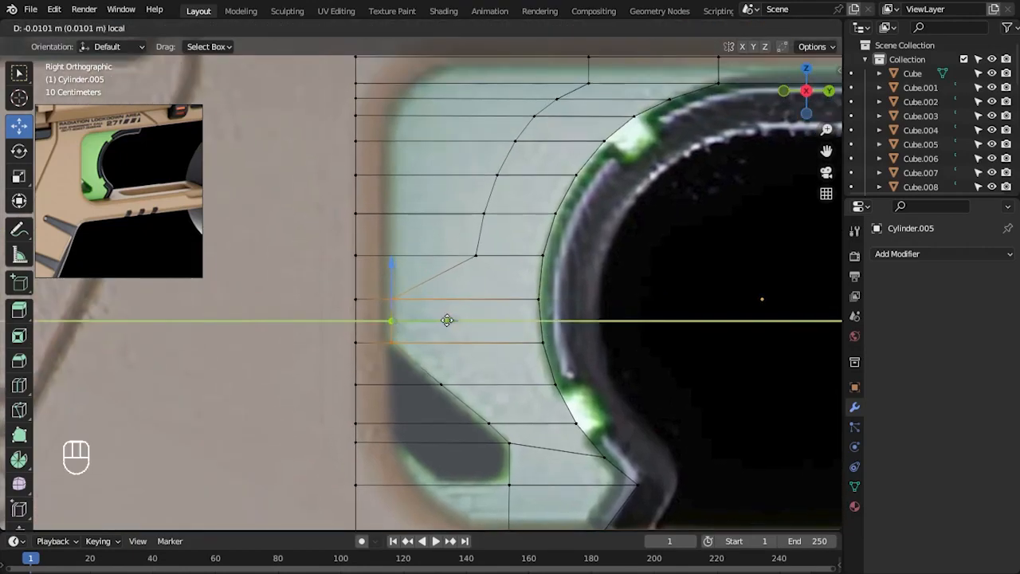
- Move the upper of those two vertices to the mesh's outer edge, flatten both points to 0 along local Y and merge them
scroll(592, 321, "down", 4)
scroll(561, 318, "up", 3)
left_click(561, 318)
scroll(422, 285, "up", 2)
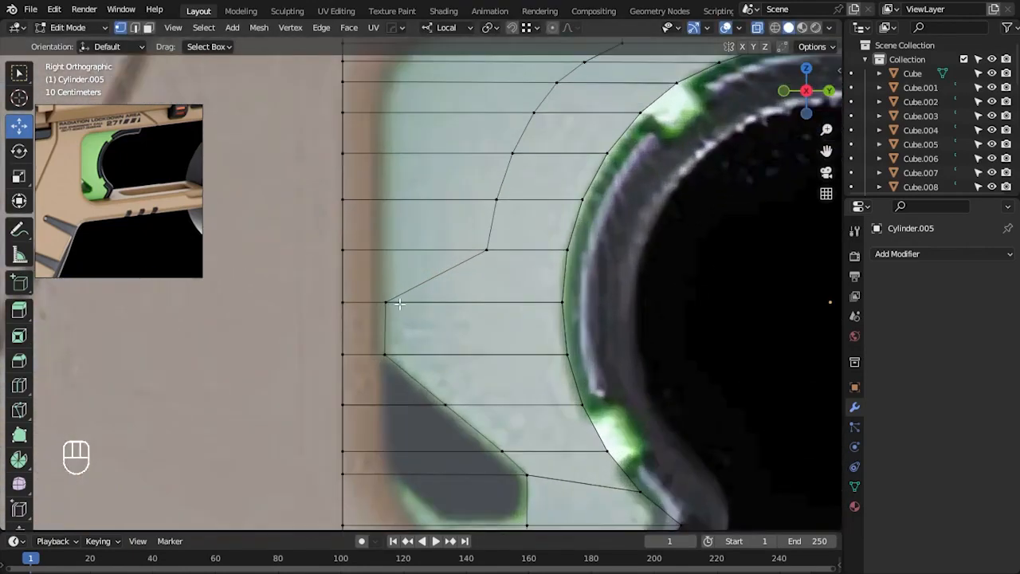
left_click_drag(424, 309, 383, 309)
left_click(373, 327)
key("s")
key("y")
key("KP_0")
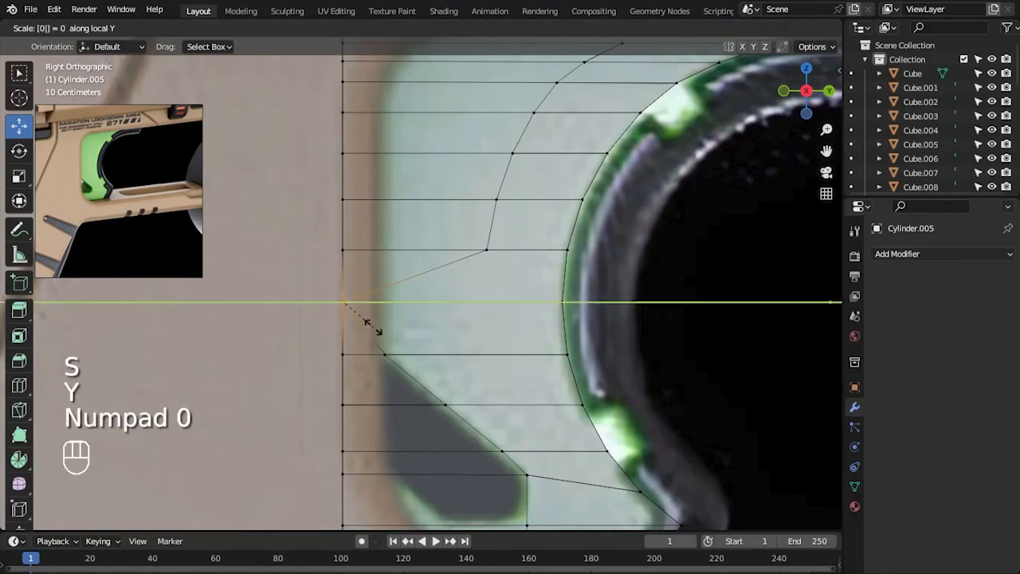
key("Return")
key("m")
left_click(358, 376)
left_click_drag(180, 482, 215, 482)
- Dissolve the loop's remaining edges above the merged vertex
key("alt+z")
middle_click_drag(476, 353, 507, 348)
left_click_drag(398, 303, 542, 320)
key("ctrl+z")
key("Tab")
key("KP_3")
key("Tab")
key("2")
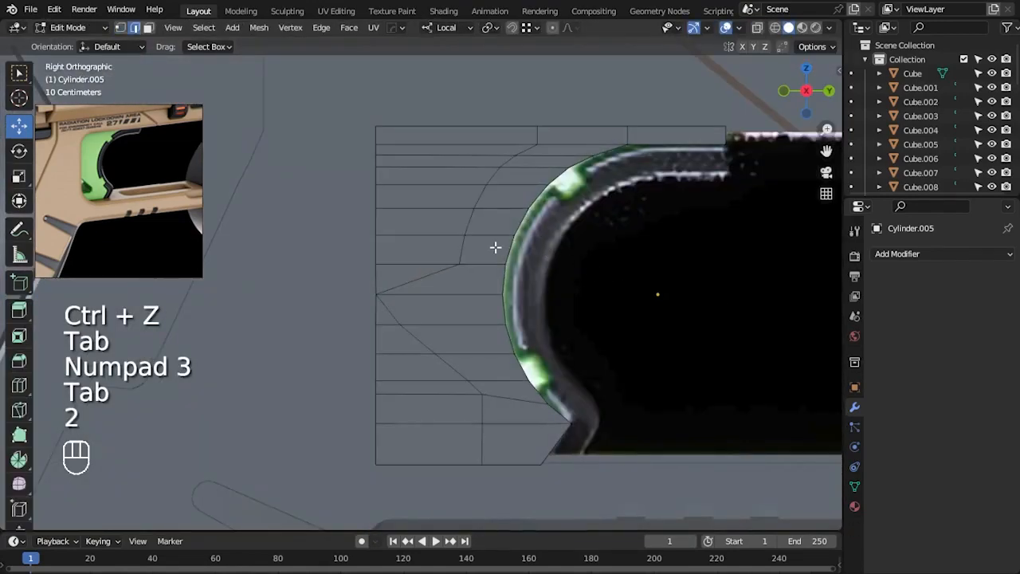
key("Delete")
left_click(632, 293)
key("alt+z")
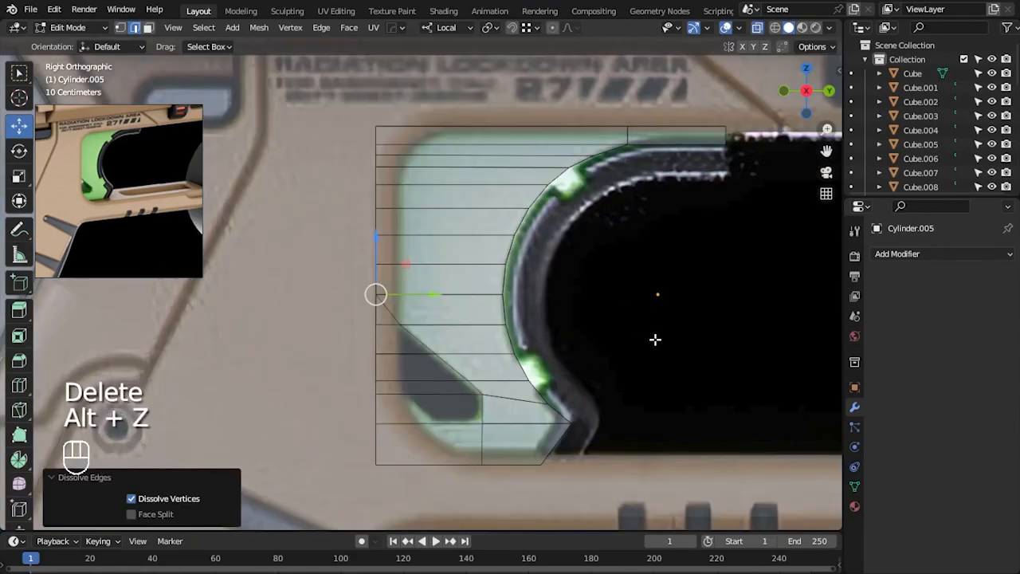
- Try to move the vertex at the dark notch's upper corner along local Y
key("Tab")
key("Tab")
scroll(383, 335, "up", 3)
key("1")
left_click(394, 341)
left_click_drag(395, 343, 448, 343)
key("ctrl+z")
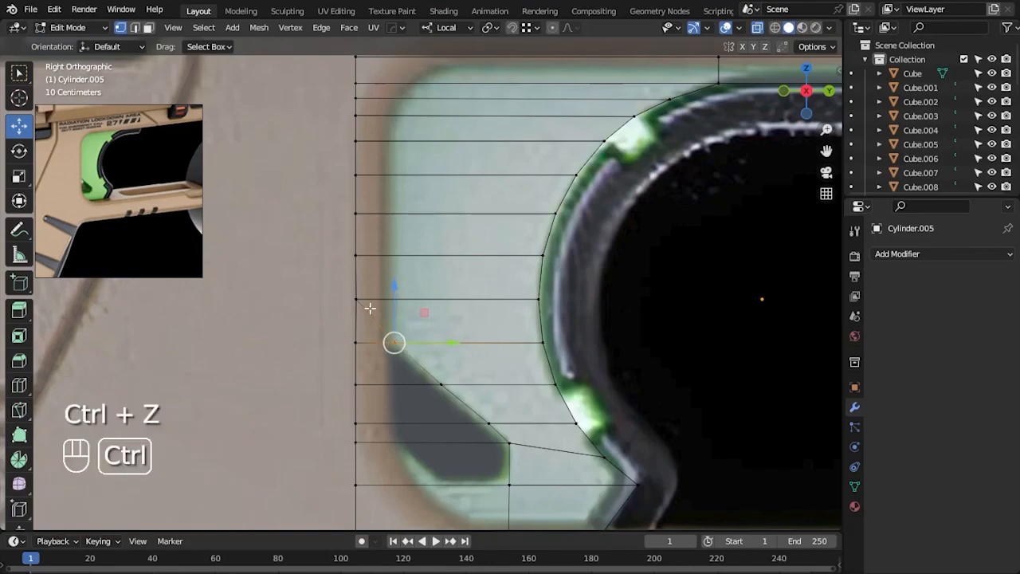
- Move the mesh's outer vertical column of vertices slightly farther out from the green panel
scroll(357, 131, "down", 3)
left_click_drag(358, 132, 399, 412)
left_click_drag(437, 276, 423, 276)
- Knife-cut along the dark notch's lower diagonal side and straight down from its end to the mesh's bottom edge
scroll(541, 412, "up", 4)
scroll(541, 412, "down", 2)
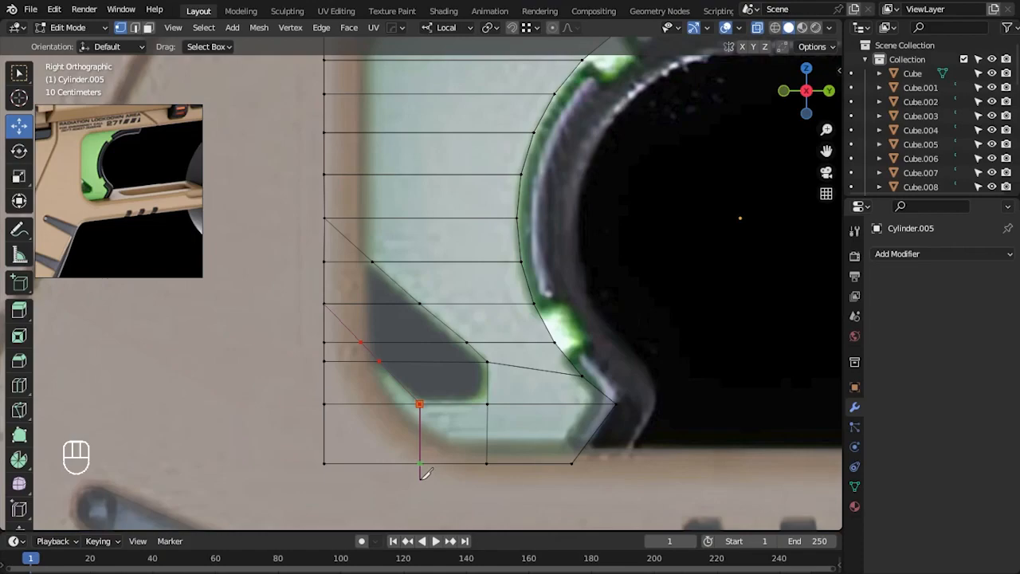
key("Return")
left_click(501, 467)
middle_click_drag(501, 467, 440, 438, "shift")
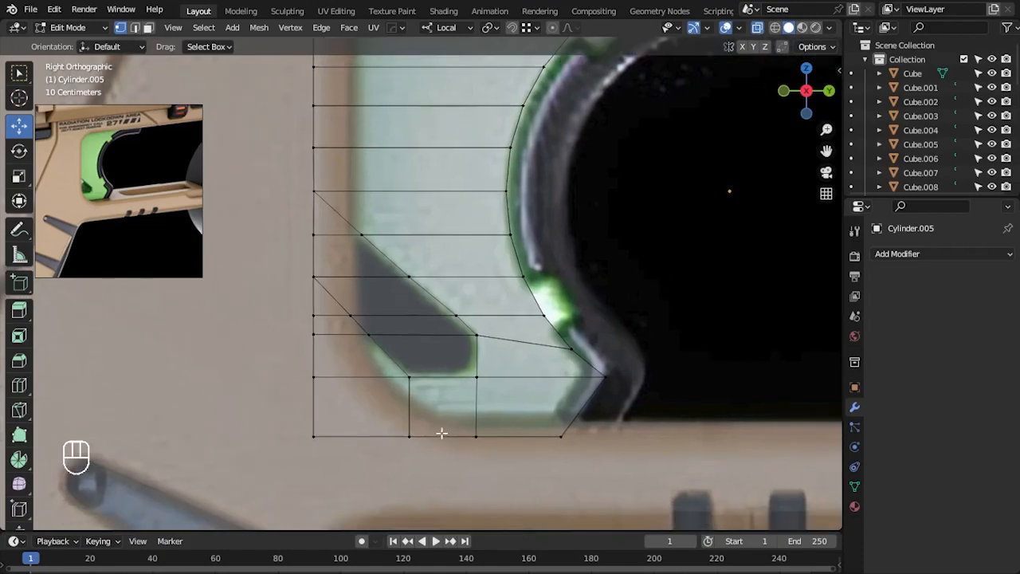
scroll(496, 342, "up", 1)
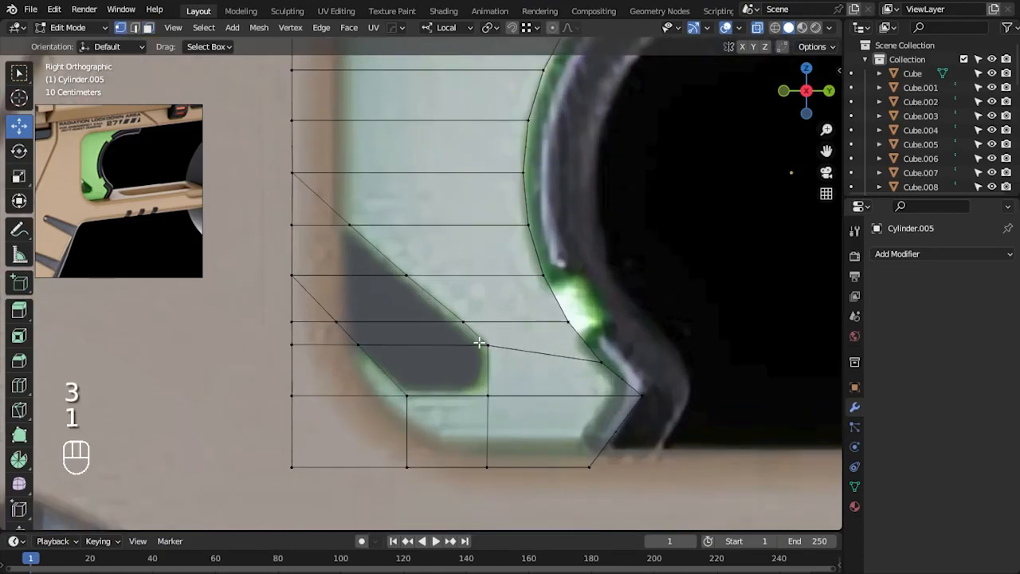
- Shift the vertices of the vertical cut at the notch's inner end slightly along local Y until they line up
key("alt+z")
key("alt+z")
left_click_drag(468, 331, 507, 408)
left_click_drag(539, 370, 545, 371)
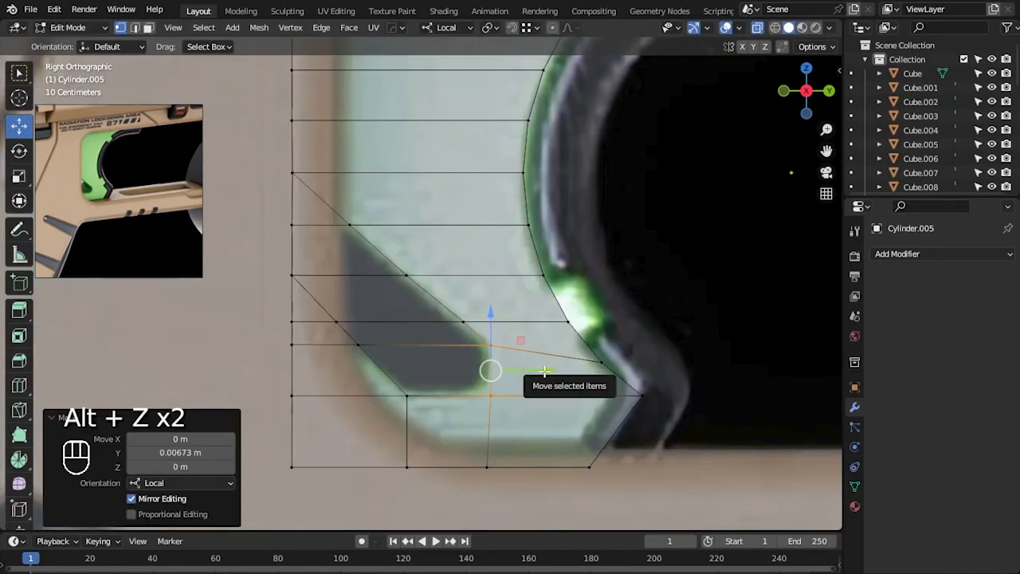
key("ctrl+z")
key("ctrl+z")
left_click_drag(528, 488, 546, 405)
key("alt+z")
left_click(712, 336)
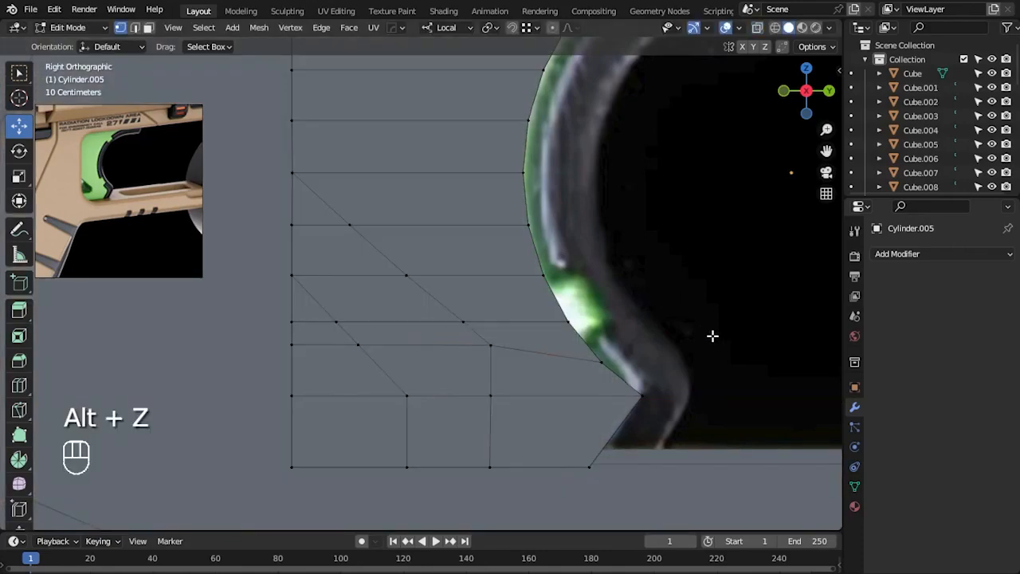
key("alt+z")
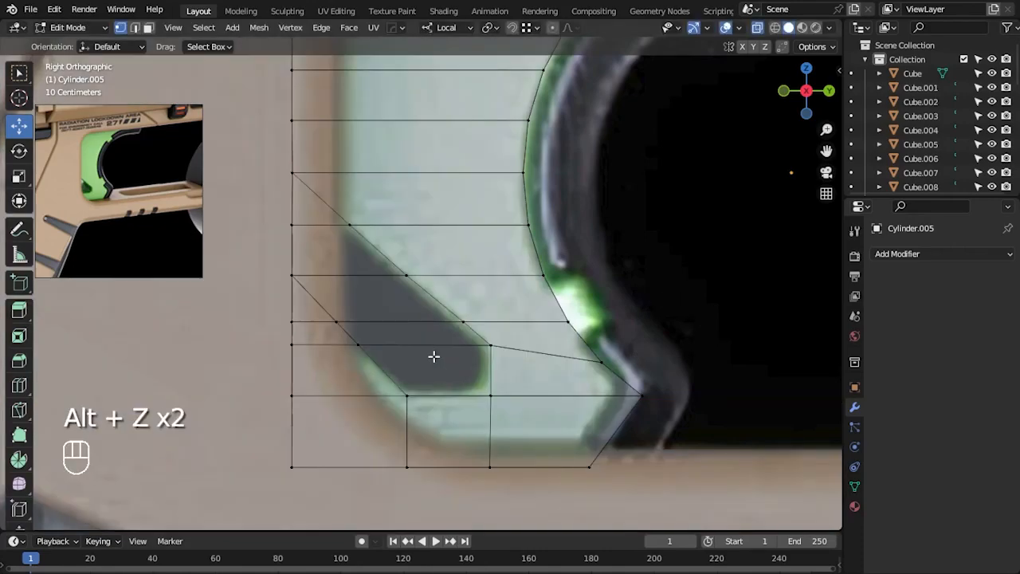
- Select the notch faces on both sides of the panel and bridge them to open the notch through it
key("3")
left_click_drag(399, 311, 447, 376)
left_click(374, 300, "shift")
left_click(341, 259, "shift")
left_click(312, 214, "shift")
scroll(443, 296, "down", 3)
key("alt+z")
right_click(443, 295)
left_click(409, 389)
- Delete the outer side faces that close off the notch opening
scroll(383, 310, "up", 2)
middle_click_drag(383, 310, 588, 308)
left_click(608, 257)
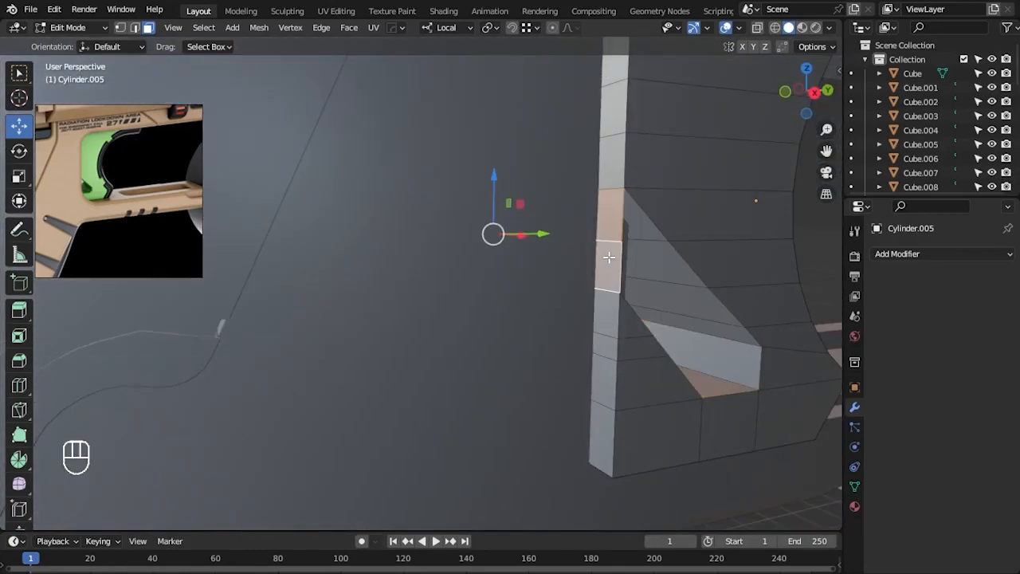
key("Delete")
left_click(583, 193)
left_click_drag(613, 257, 579, 267, "alt")
key("Tab")
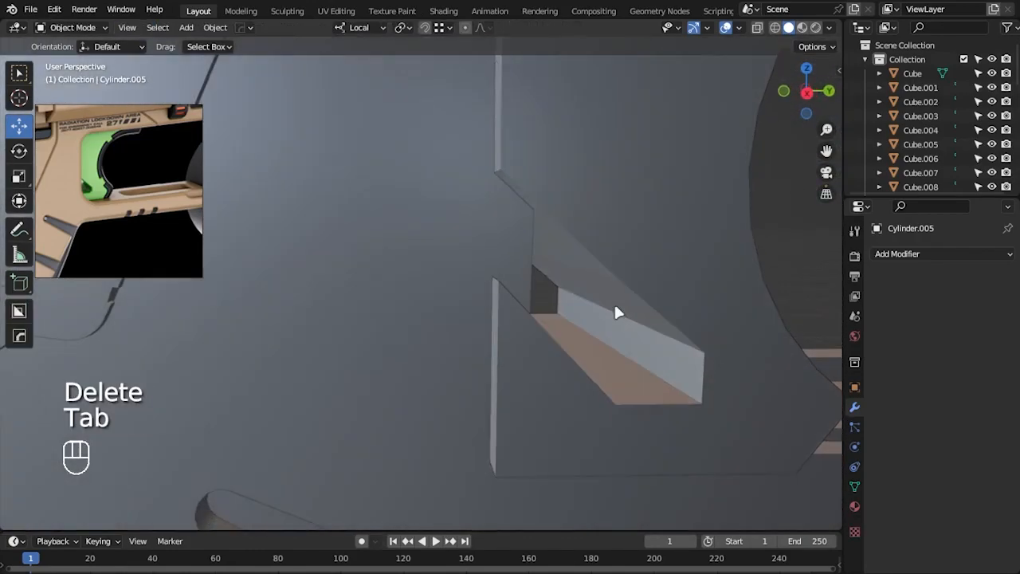
- Move the outer tip vertex of the notch's lower diagonal slightly down along local Z
key("KP_3")
key("alt+z")
key("Tab")
key("1")
left_click_drag(475, 255, 529, 337)
left_click_drag(477, 220, 470, 228)
middle_click(506, 306, "alt")
scroll(470, 336, "up", 2)
- Slide the second-row vertex down the notch's lower diagonal and move the row's outer vertex down beside it
left_click_drag(369, 300, 498, 329)
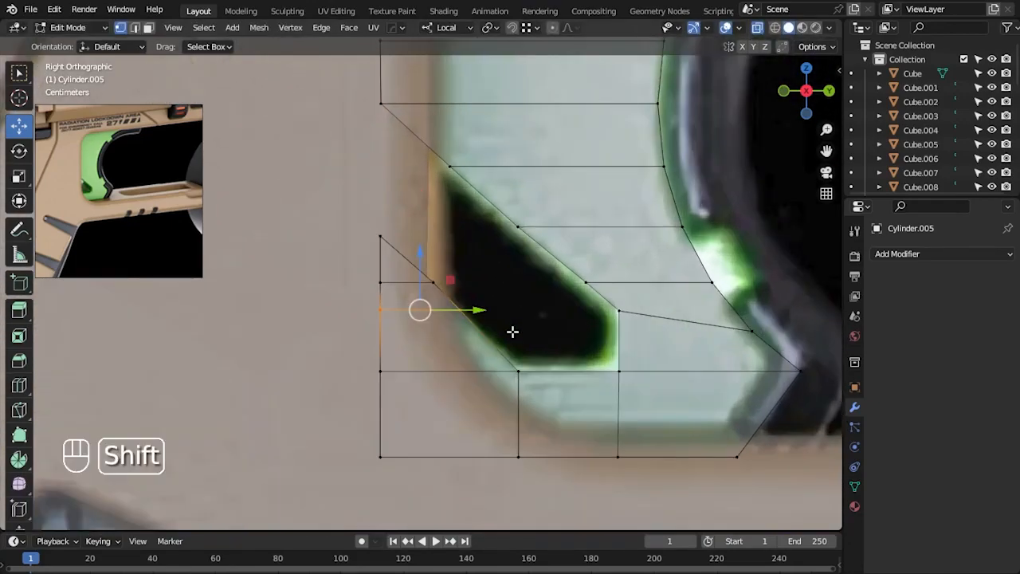
key("shift+v")
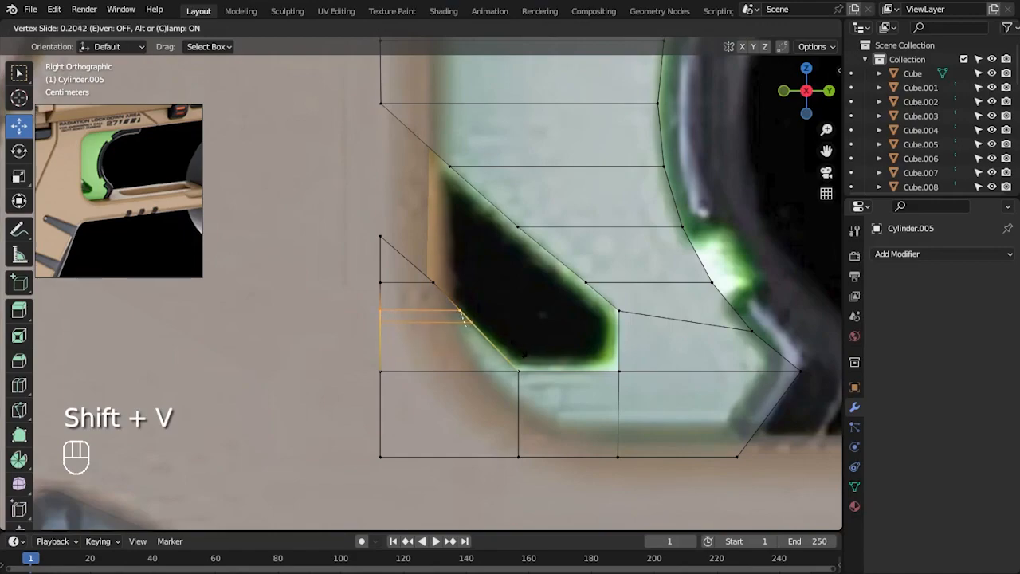
left_click(508, 353)
key("ctrl+z")
key("shift+v")
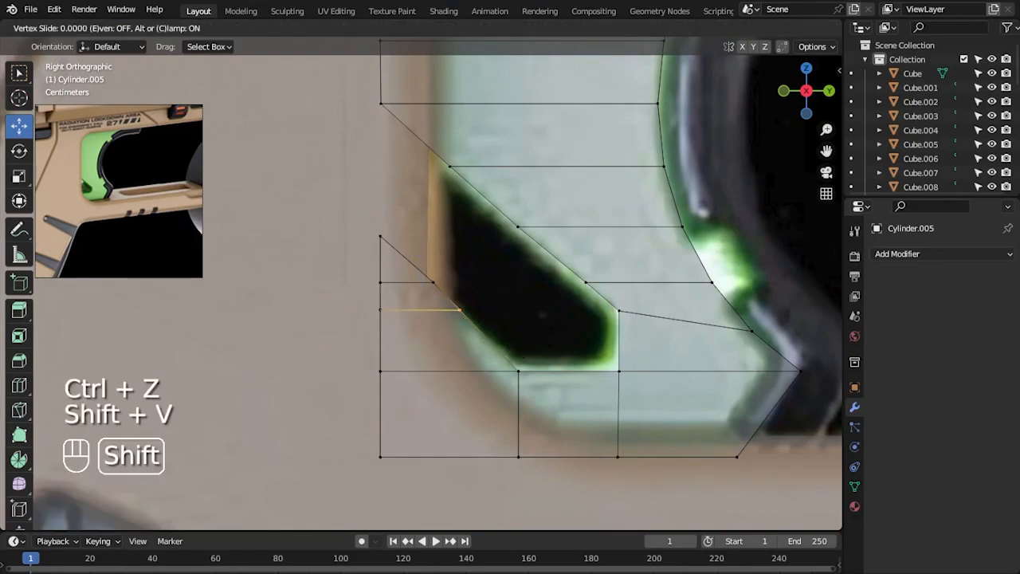
left_click(428, 338)
left_click(430, 342)
left_click_drag(357, 319, 387, 298)
left_click_drag(386, 253, 388, 262)
- Dissolve the short horizontal edge loop nearest the tip of the notch's lower diagonal
key("2")
left_click(492, 287, "alt+shift")
key("Delete")
left_click(473, 355)
scroll(690, 266, "down", 3)
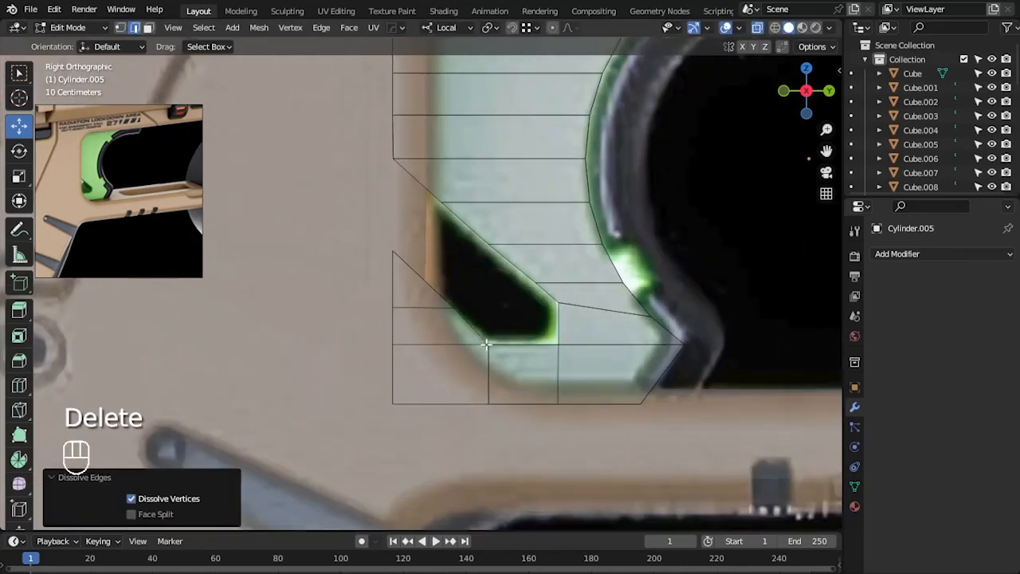
- Move the vertical edge below the end of the notch's lower diagonal slightly inward along local Y
key("1")
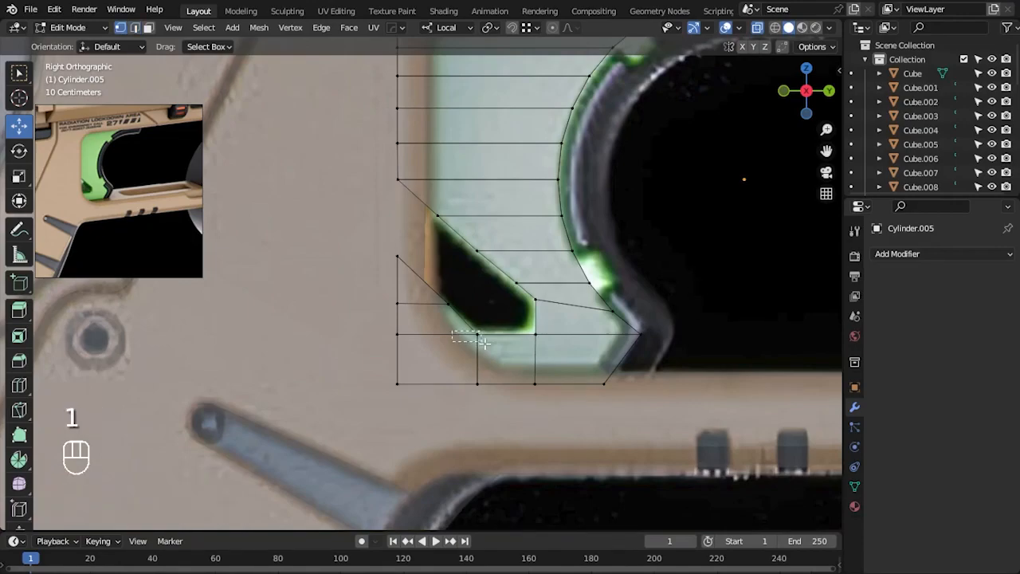
left_click_drag(484, 343, 487, 345)
left_click_drag(537, 332, 542, 324)
key("ctrl+z")
left_click_drag(505, 393, 468, 330)
left_click_drag(527, 360, 532, 359)
left_click(649, 300)
- Apply the panel's scale and resume editing its mesh
scroll(557, 328, "up", 2)
key("2")
scroll(539, 271, "down", 2)
key("Tab")
key("ctrl+a")
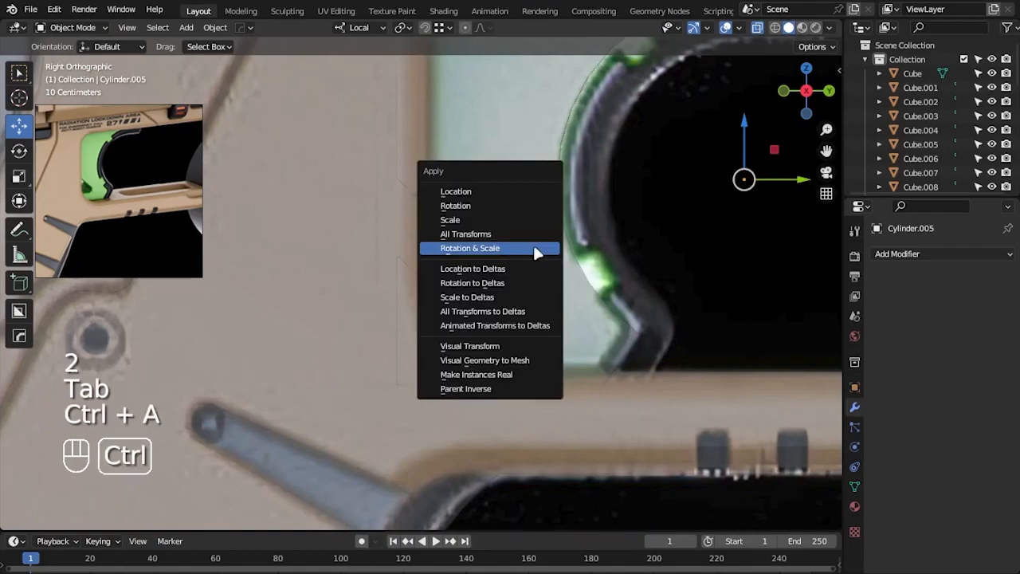
left_click(510, 220)
key("Tab")
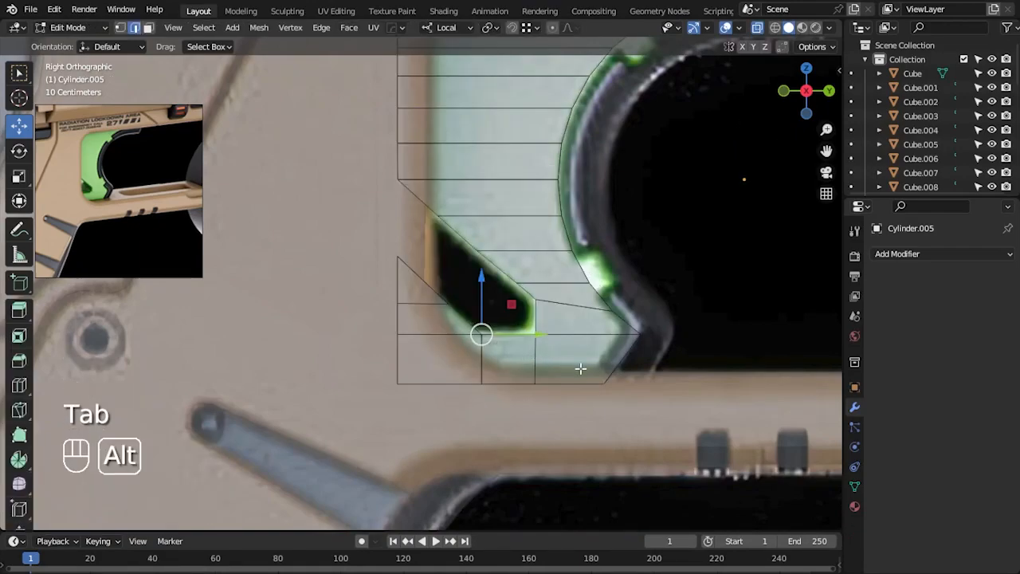
- Bevel the corner edge where the notch's lower diagonal meets its flat bottom
scroll(580, 368, "up", 2)
left_click(401, 350, "ctrl+alt")
key("ctrl+b")
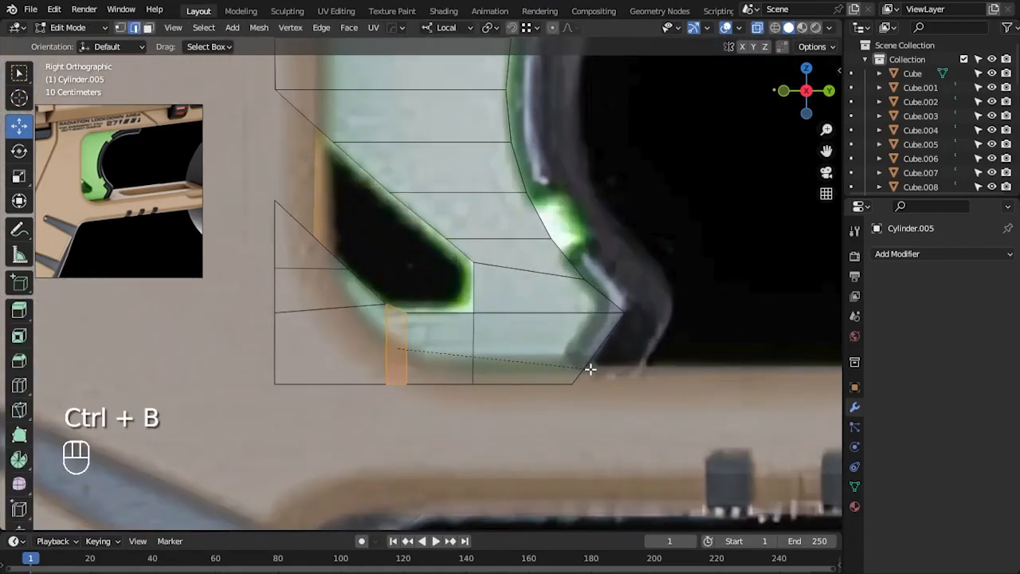
left_click(590, 368)
left_click(647, 263)
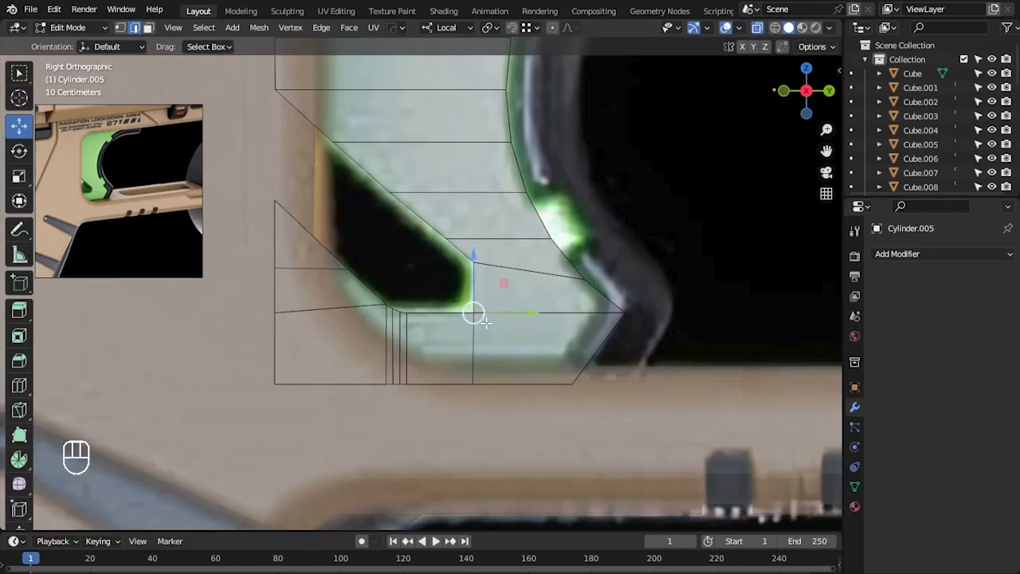
- Bevel the notch's two inner-end corners and the pointed edge at the panel's lower tip
key("ctrl+z")
key("ctrl+z")
scroll(485, 322, "up", 1)
key("ctrl+b")
left_click(507, 321)
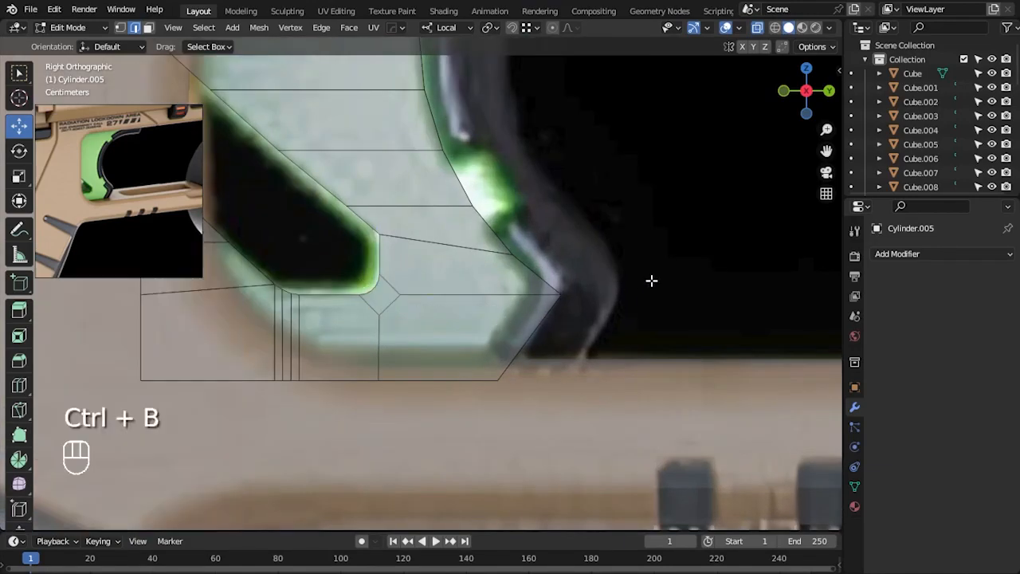
left_click(527, 285)
left_click(554, 285)
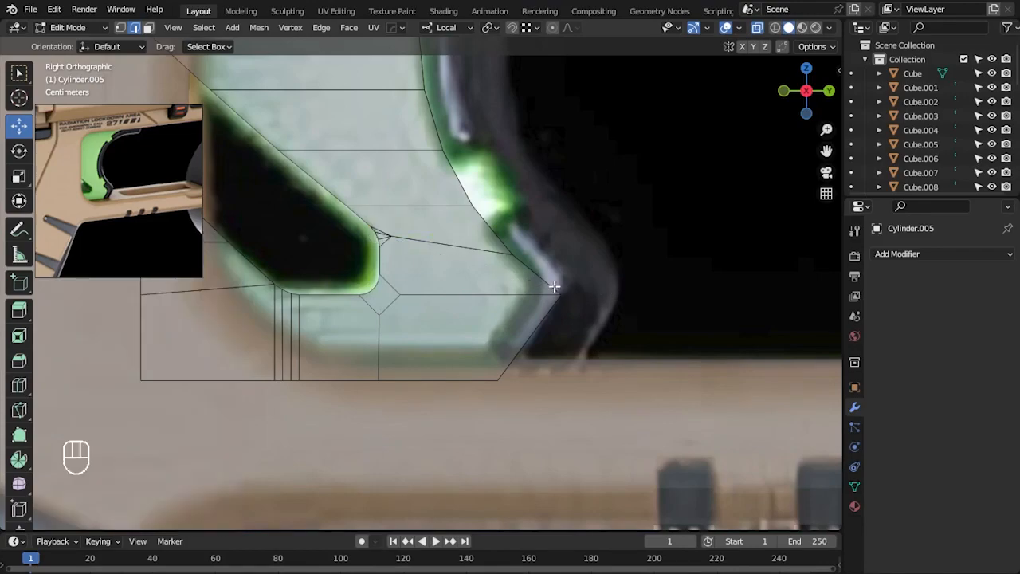
left_click(653, 311)
- Leave mesh editing and shade the panel smooth
key("Tab")
scroll(665, 295, "down", 3)
key("alt+z")
middle_click_drag(665, 289, 476, 196)
right_click(476, 195)
left_click(446, 169)
- Scale the panel narrower along X so it sits within the gun body
middle_click_drag(616, 228, 455, 210)
key("s")
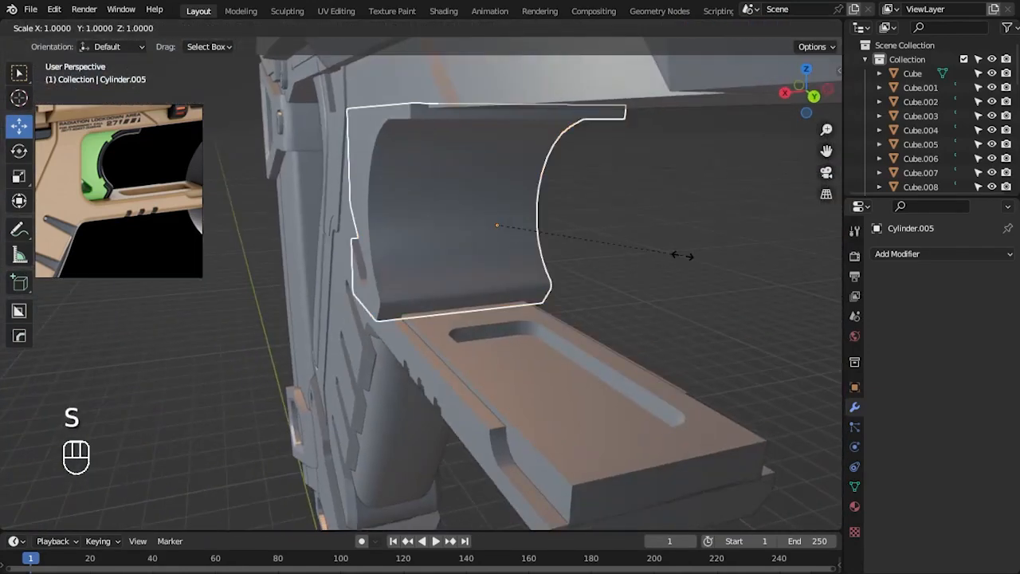
key("x")
left_click(615, 257)
left_click(693, 258)
left_click_drag(530, 271, 489, 204, "alt")
- Extrude the two inner-curve faces at the bright green tabs along their normals to match the reference
key("KP_3")
key("alt+z")
scroll(514, 228, "up", 2)
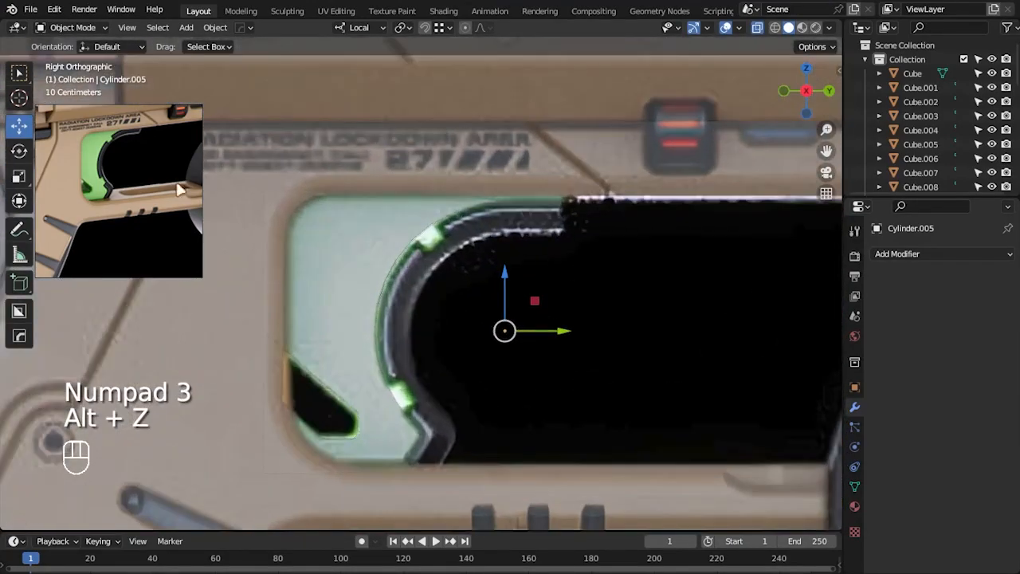
scroll(494, 293, "up", 2)
key("Tab")
scroll(496, 219, "up", 1)
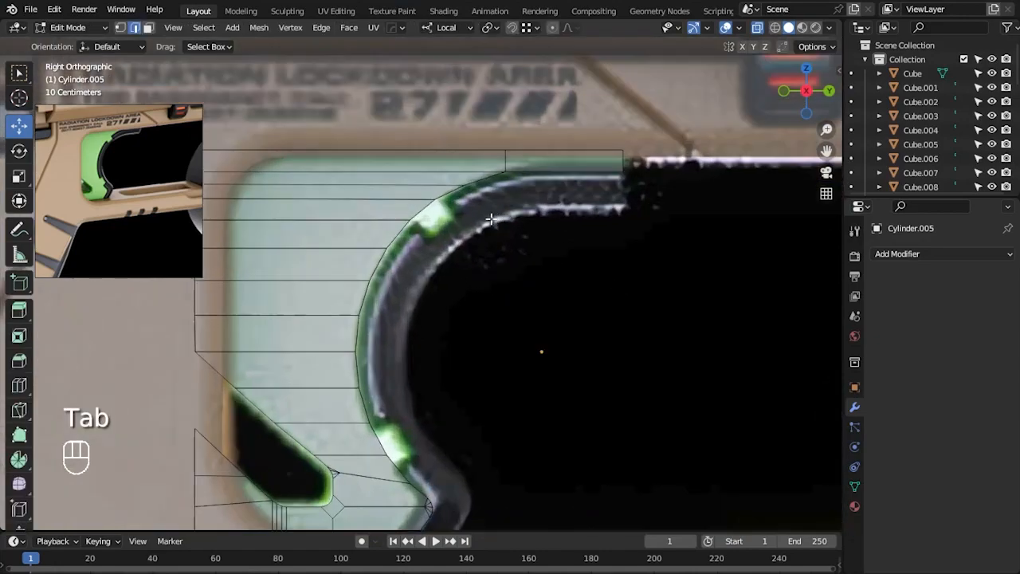
left_click(419, 207)
middle_click_drag(472, 355, 474, 310, "shift")
left_click(374, 390, "shift")
middle_click_drag(506, 348, 503, 330, "shift")
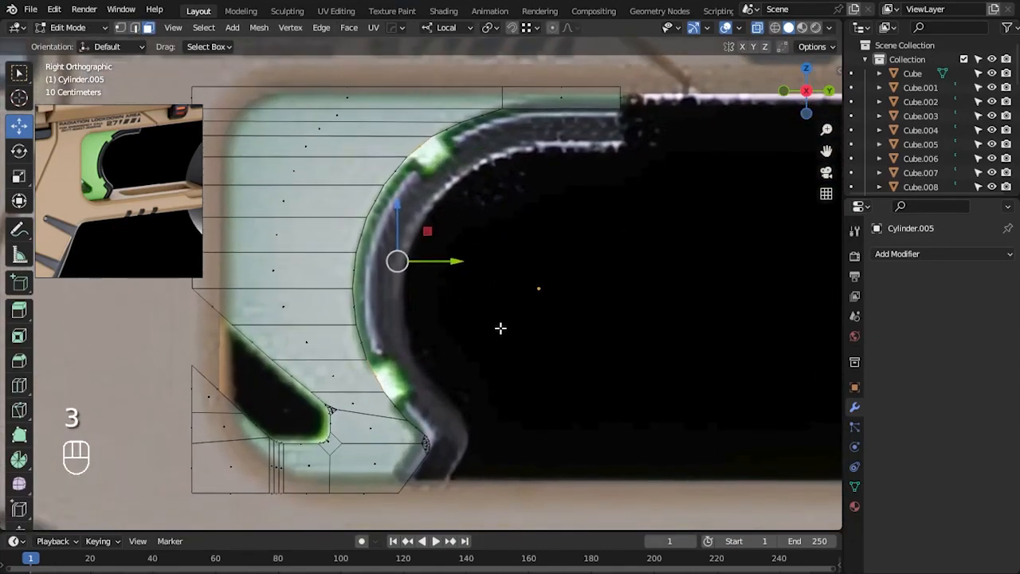
key("ctrl+f")
left_click(406, 157)
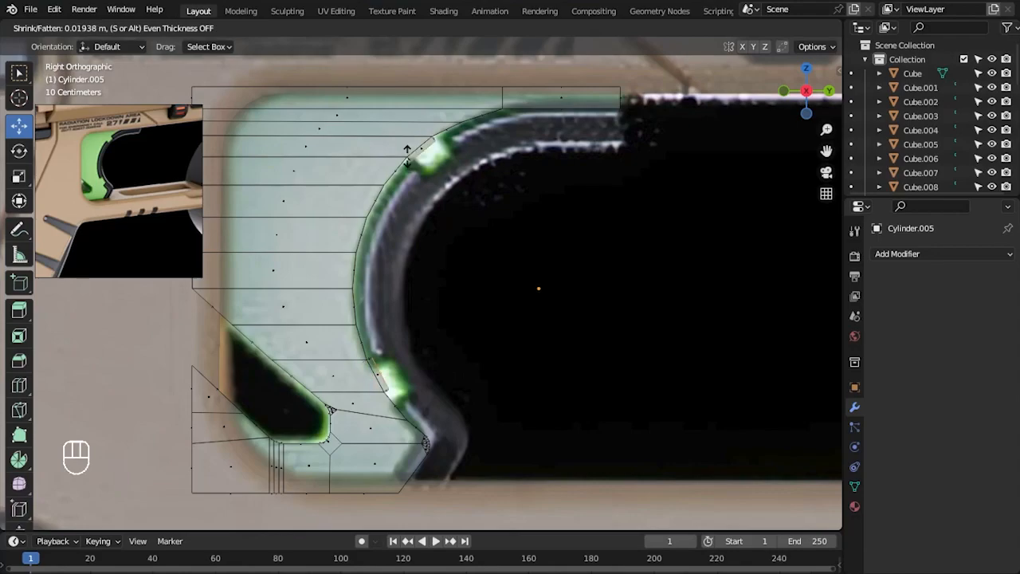
left_click(397, 145)
- Scale the end faces of the two extruded tabs narrower along X
key("alt+z")
mouse_move(608, 327)
middle_mouse_down()
mouse_move(519, 337)
mouse_move(596, 337)
middle_mouse_up()
key("s")
key("x")
left_click(577, 322)
- Bevel the side edges of both tabs' end faces with several segments
key("2")
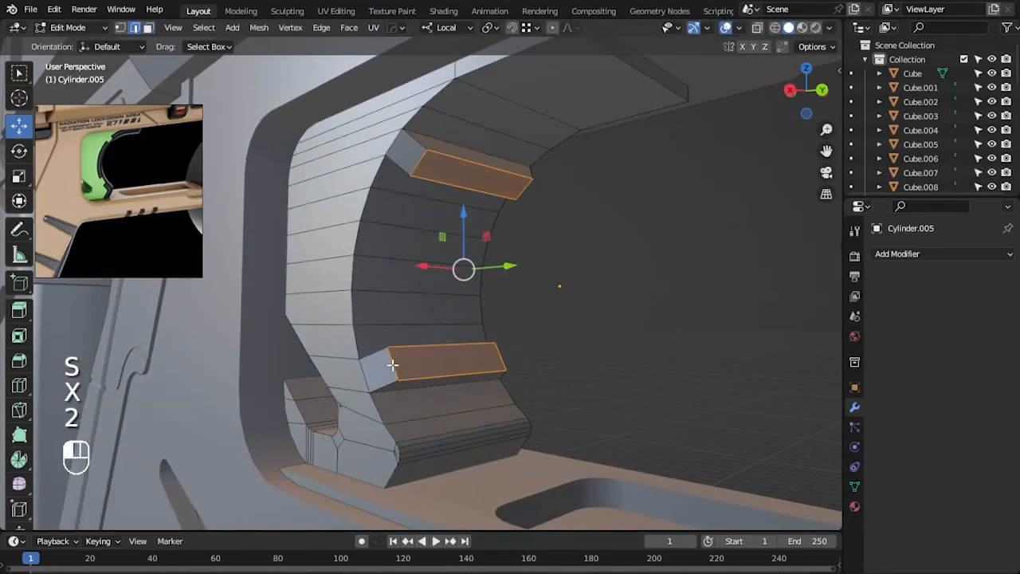
left_click(392, 365)
left_click(514, 360, "shift")
left_click(517, 196, "shift")
key("ctrl+b")
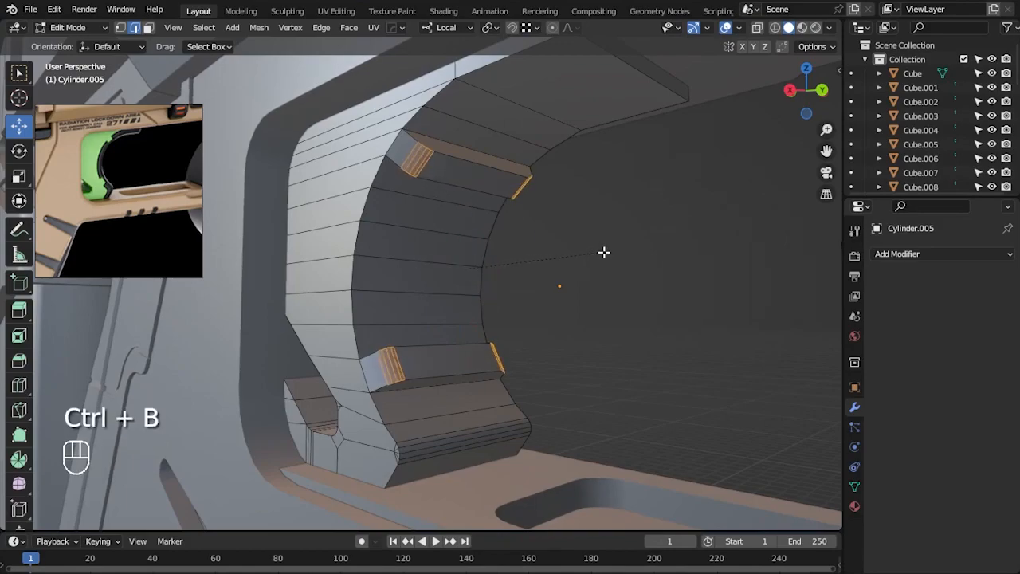
left_click(609, 256)
- Leave mesh editing and save the file
key("Tab")
left_click(684, 324)
left_click_drag(684, 323, 359, 284, "alt")
key("ctrl+s")
scroll(510, 293, "up", 4)
key("KP_3")
key("alt+z")
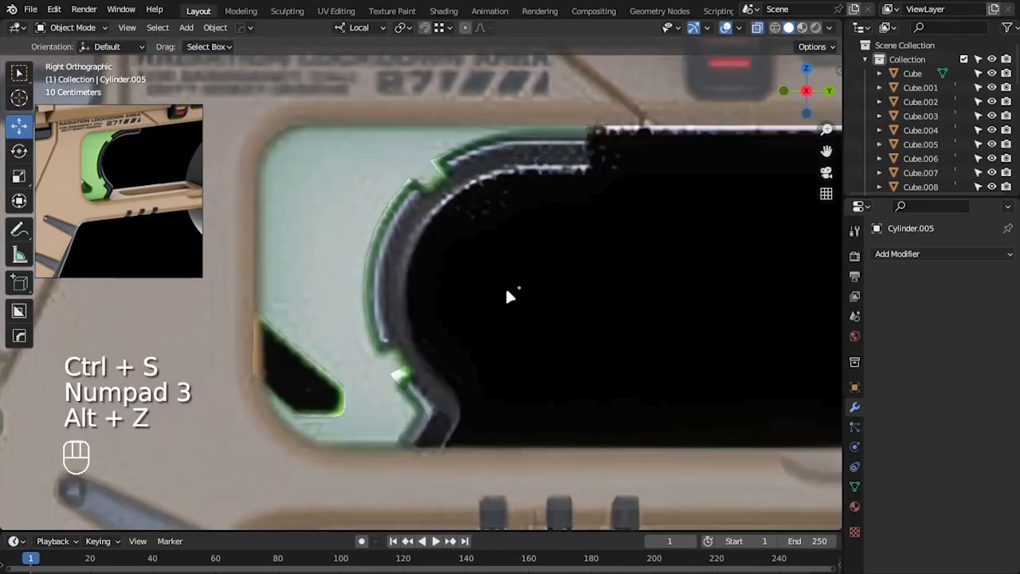
key("Delete")
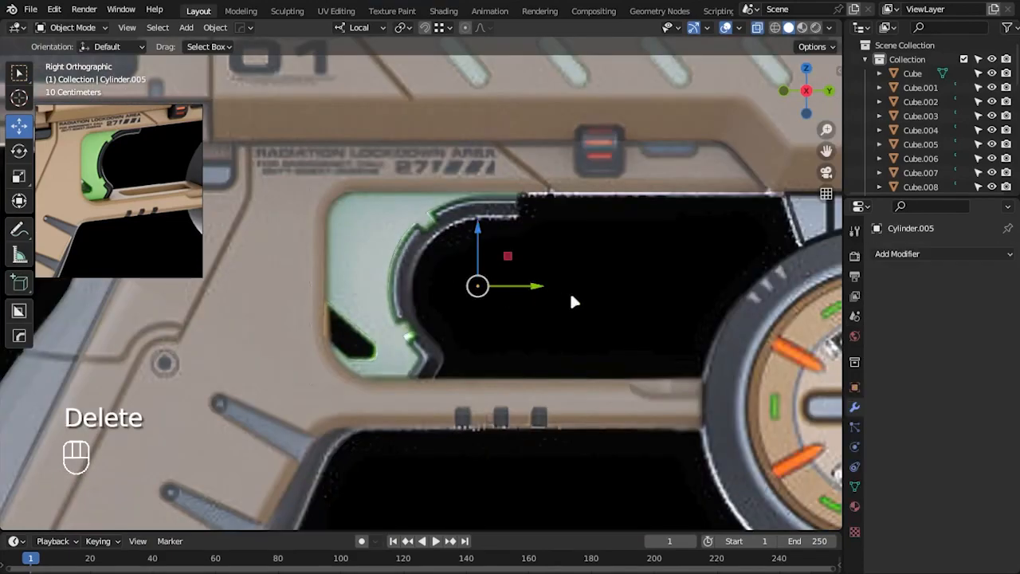
- Duplicate the full strip of inner-curve faces from the upper end to the bottom and separate it into its own object
key("Tab")
left_click_drag(667, 294, 535, 163, "alt")
key("alt+z")
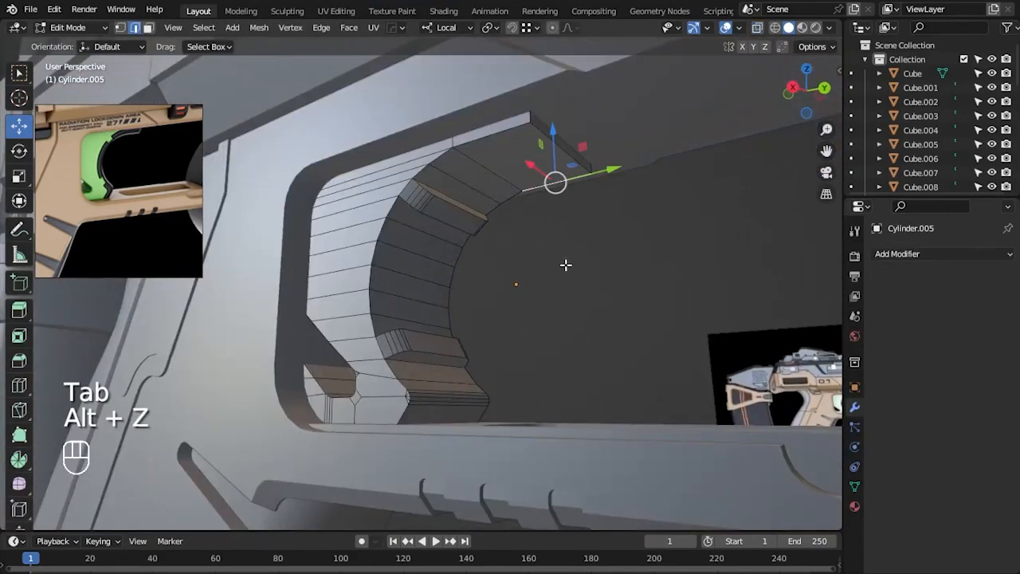
key("3")
left_click(538, 169)
left_click(437, 411, "ctrl")
key("KP_3")
key("alt+z")
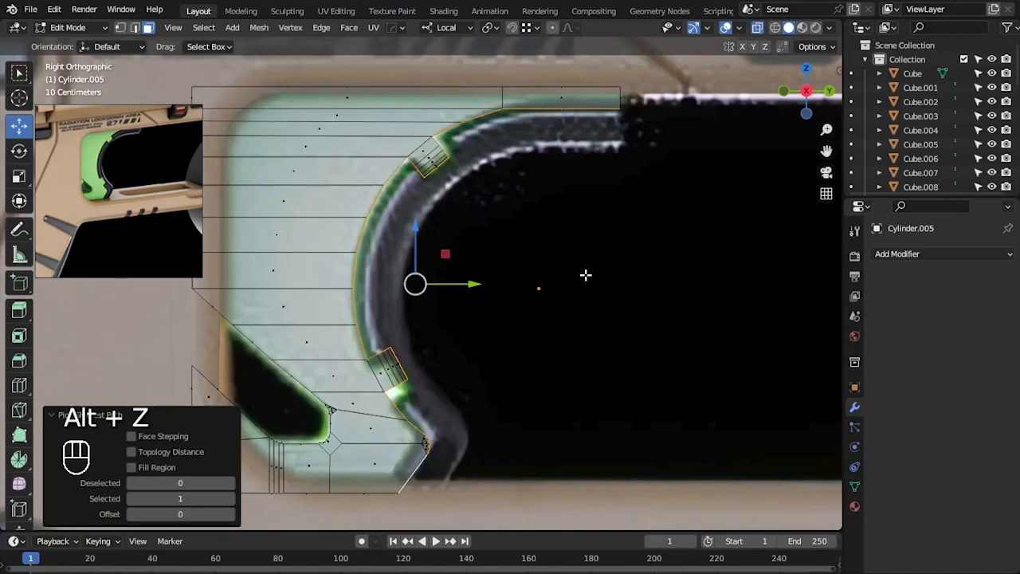
scroll(549, 312, "up", 1)
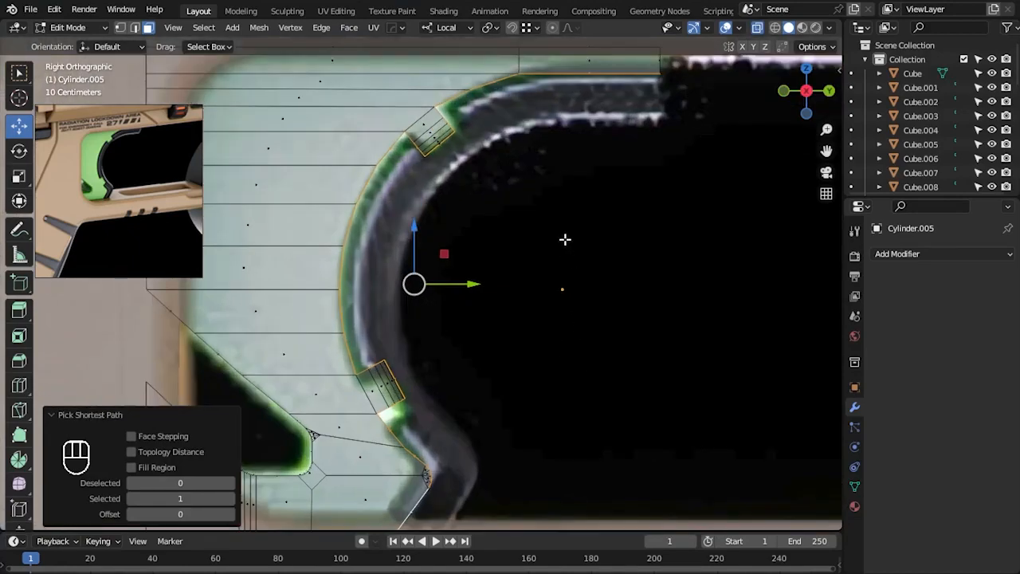
key("shift+d")
key("p")
key("Tab")
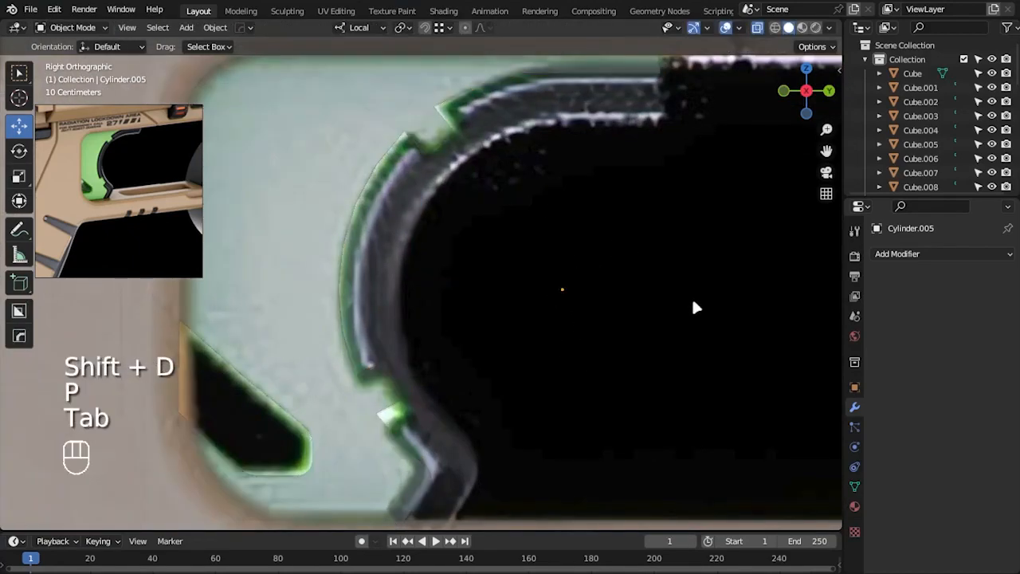
- Isolate the separated face strip by hiding all other objects
key("alt+z")
middle_click_drag(687, 300, 460, 262)
left_click(493, 243)
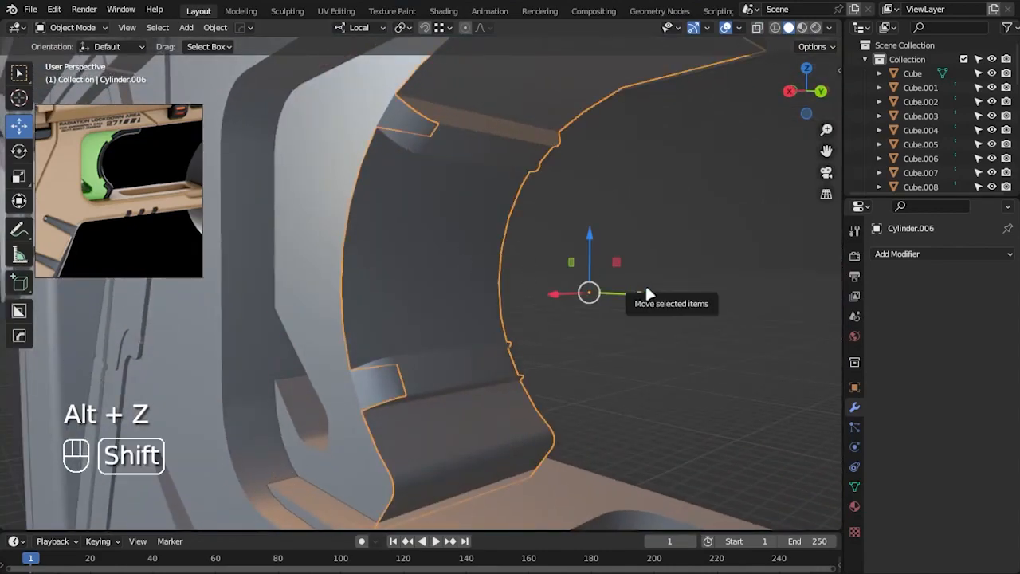
key("shift+h")
- Delete the two tab end faces and their adjoining side faces from the isolated strip
key("Tab")
left_click(481, 148)
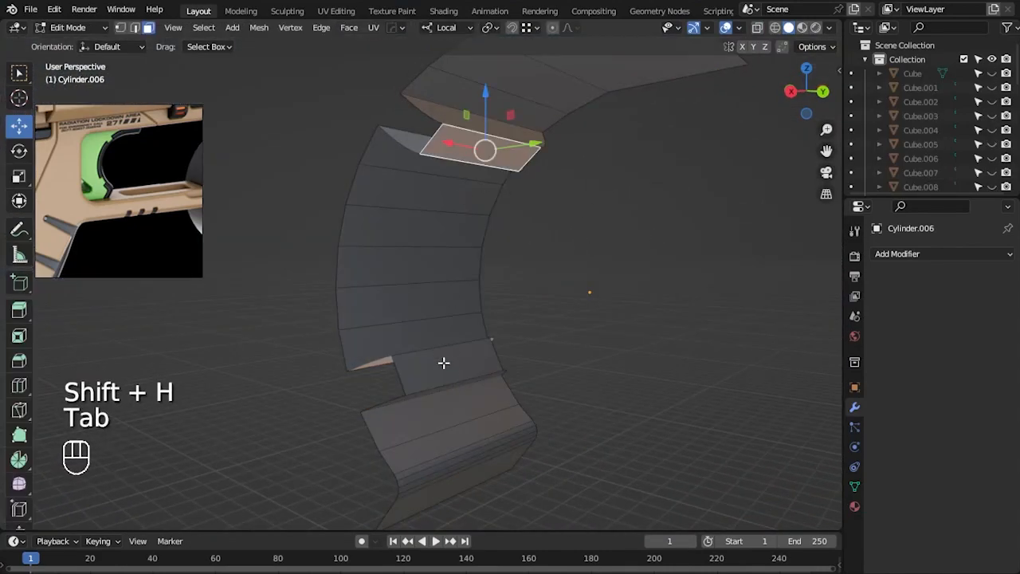
left_click(444, 362, "shift")
key("ctrl+KP_Add")
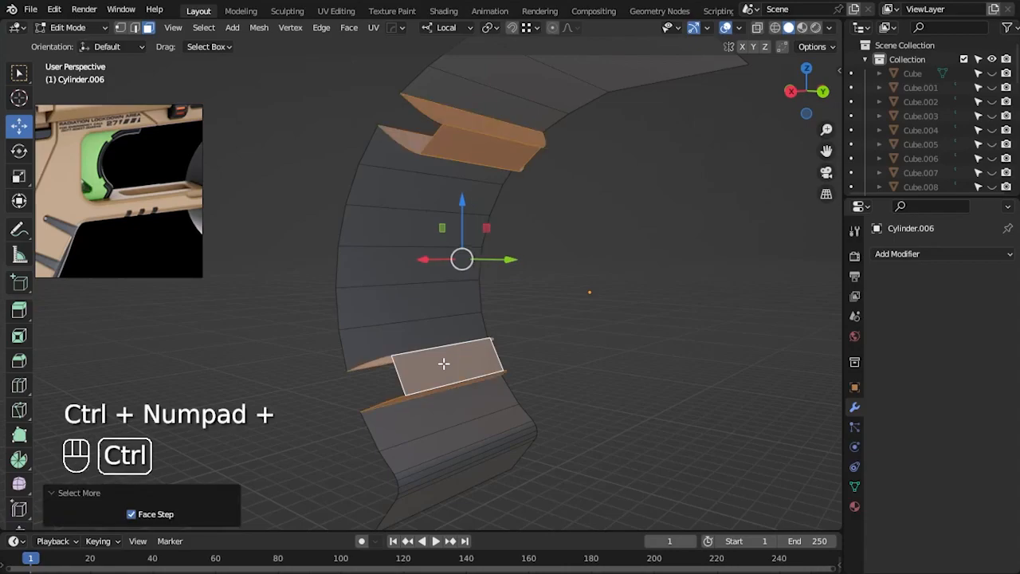
key("Delete")
left_click(425, 299)
- Fill the upper and lower gaps in the strip with new faces between the open edges
key("2")
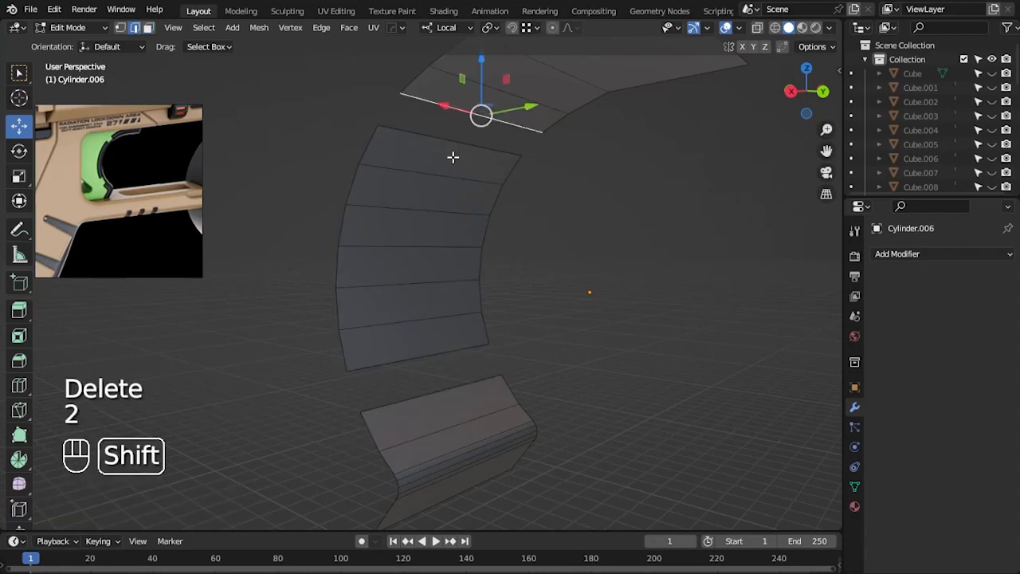
key("f")
left_click(417, 360)
key("f")
- Leave mesh editing, unhide all objects and show the curved strip against the reference from the right
key("Tab")
key("alt+h")
left_click(393, 273)
key("KP_3")
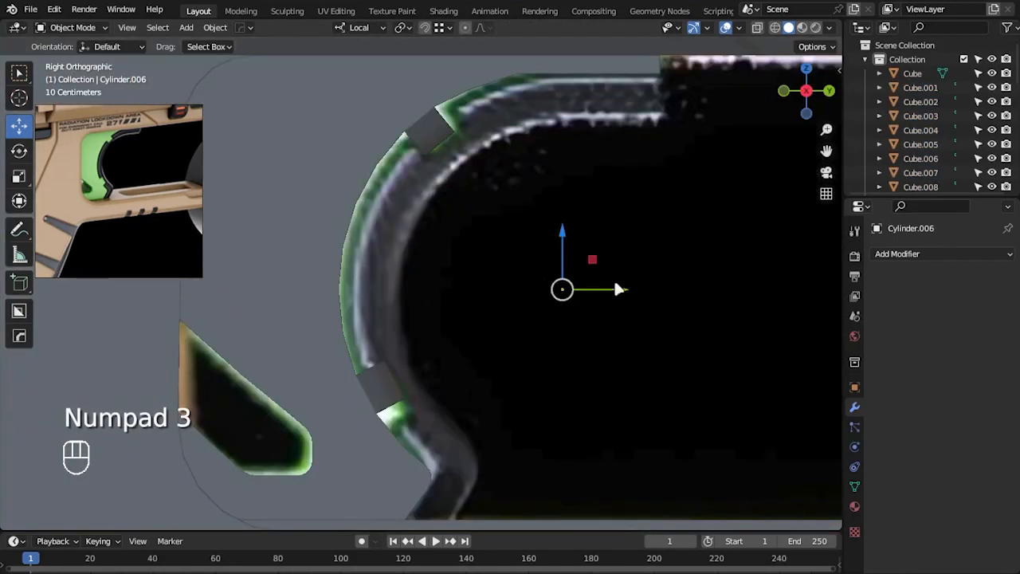
scroll(653, 299, "down", 4)
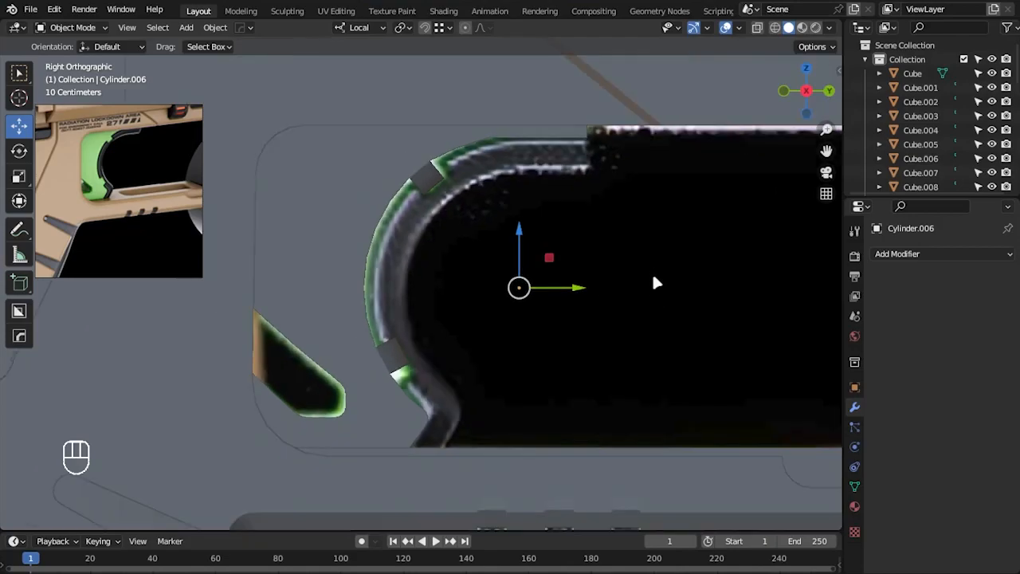
- Extrude all faces of the curved strip inward along their normals by about 0.13 m to match the reference's thickness
middle_click_drag(652, 277, 572, 301)
key("alt+z")
key("alt+z")
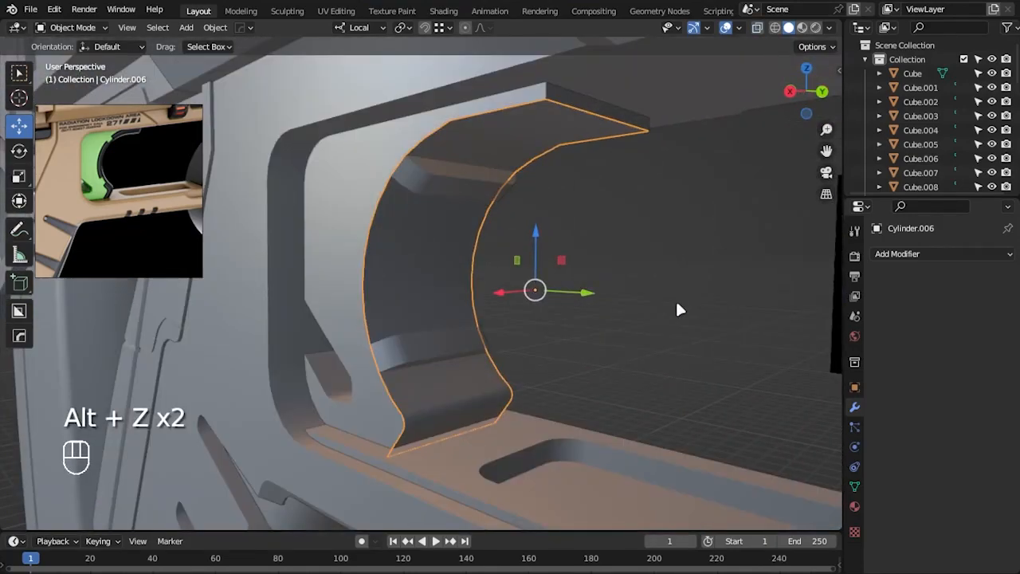
key("Tab")
key("a")
right_click(535, 192)
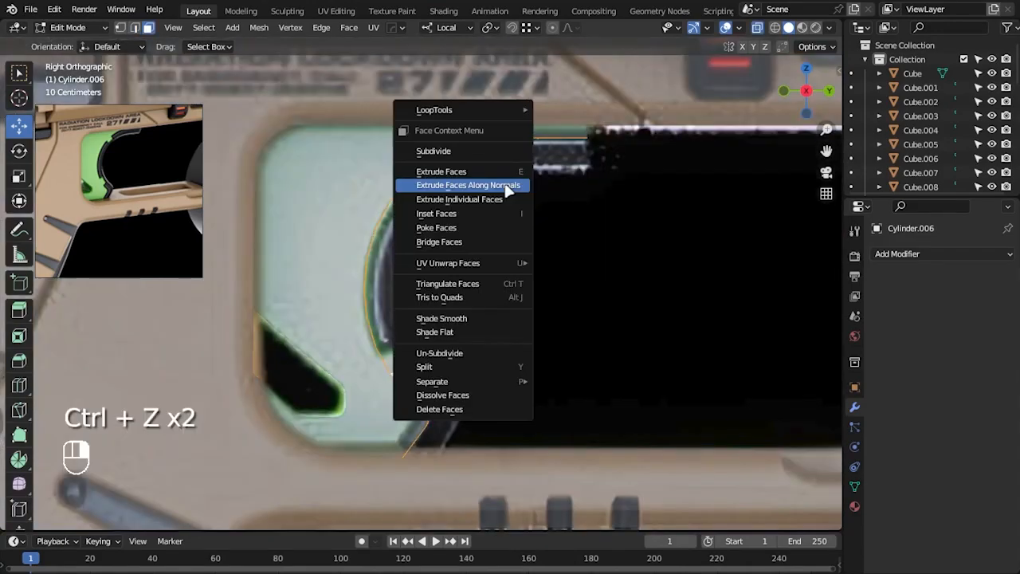
left_click(510, 186)
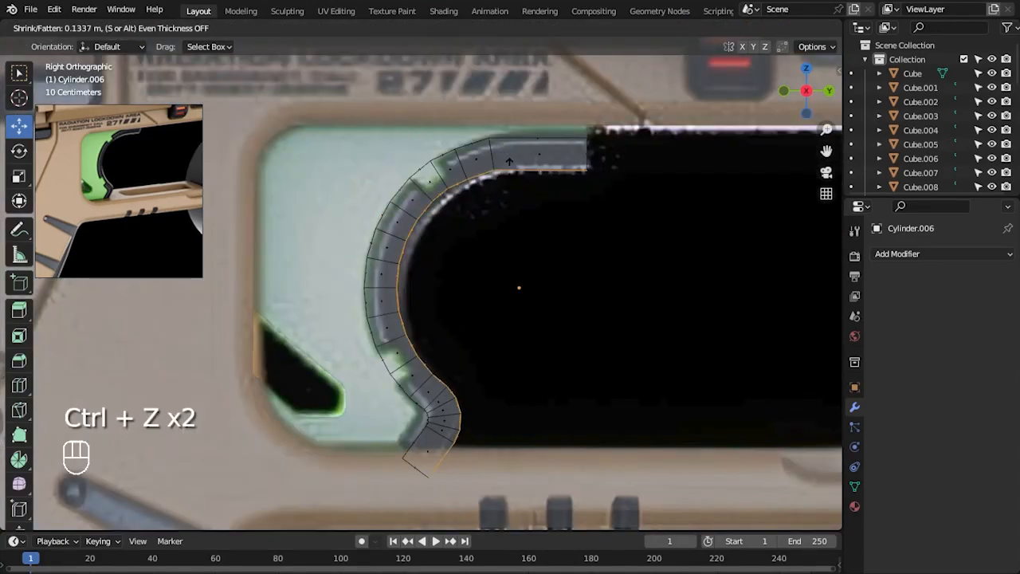
left_click(510, 159)
- Align the strip's inner vertices along its upper straight section and upper bend with the reference outline
key("1")
scroll(505, 211, "up", 2)
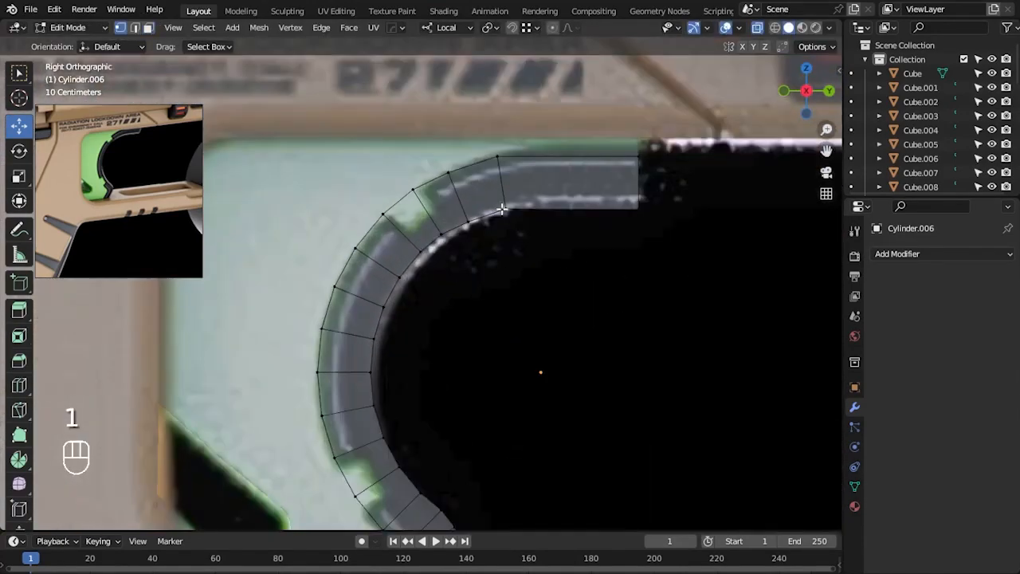
left_click_drag(575, 160, 574, 154)
left_click(498, 212)
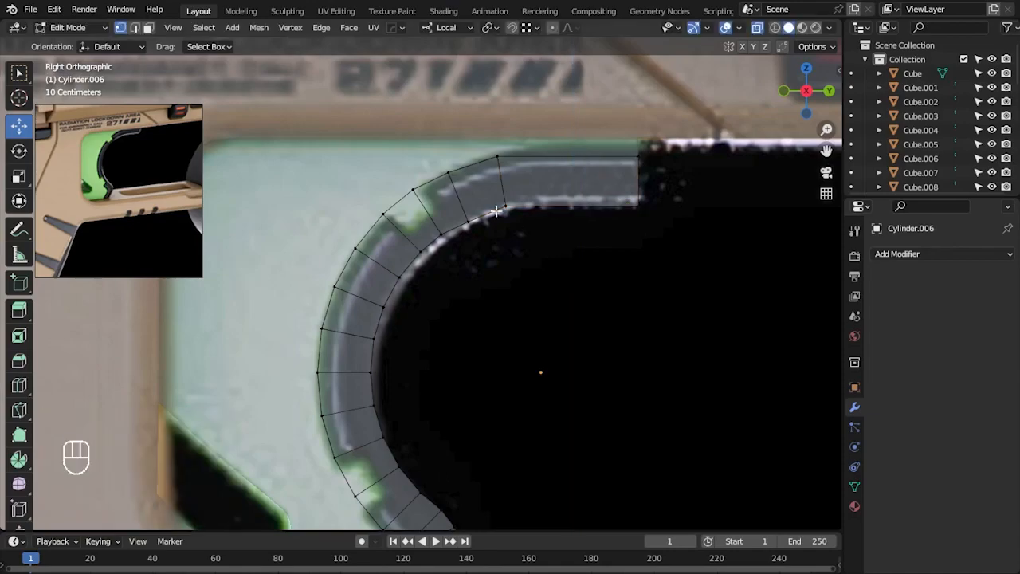
left_click_drag(560, 207, 570, 207)
left_click_drag(455, 204, 530, 224)
left_click_drag(476, 172, 475, 169)
left_click(508, 365)
scroll(446, 338, "down", 1)
middle_click_drag(426, 330, 438, 306, "alt")
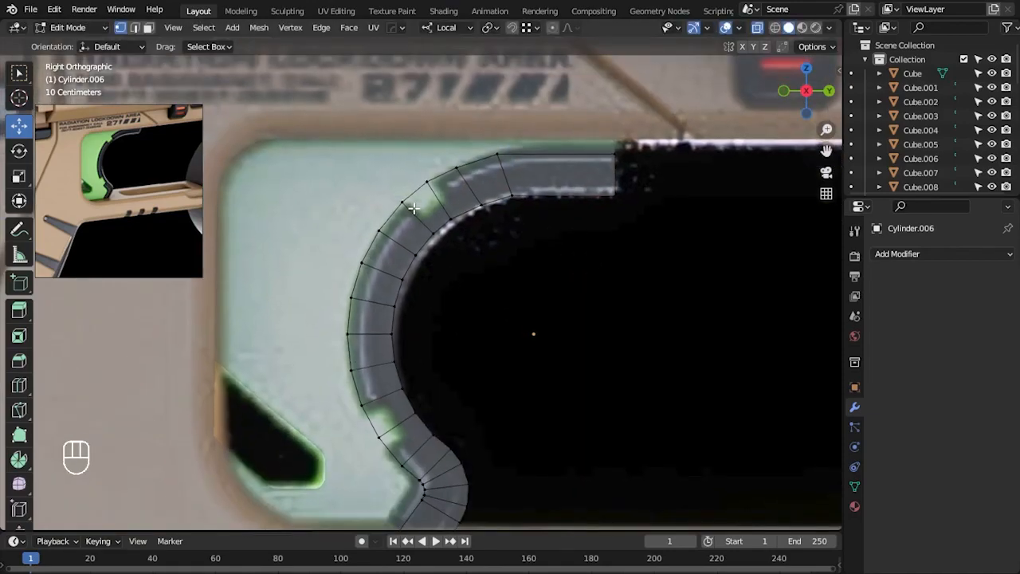
- Shift the inner vertices along the strip's main curve slightly so they follow the reference edge
left_click_drag(407, 207, 478, 286)
scroll(482, 276, "up", 1)
left_click_drag(491, 226, 499, 226)
left_click_drag(376, 265, 421, 330)
left_click_drag(445, 296, 449, 297)
left_click(535, 409)
left_click_drag(447, 360, 450, 358)
left_click(644, 421)
- Pull the inner vertices at the strip's lower end back and upward to narrow that end to the reference
middle_click_drag(666, 353, 622, 382, "alt")
middle_click_drag(568, 435, 590, 226, "alt")
middle_click_drag(515, 392, 538, 301, "alt")
scroll(492, 412, "up", 2)
left_click_drag(526, 452, 420, 264)
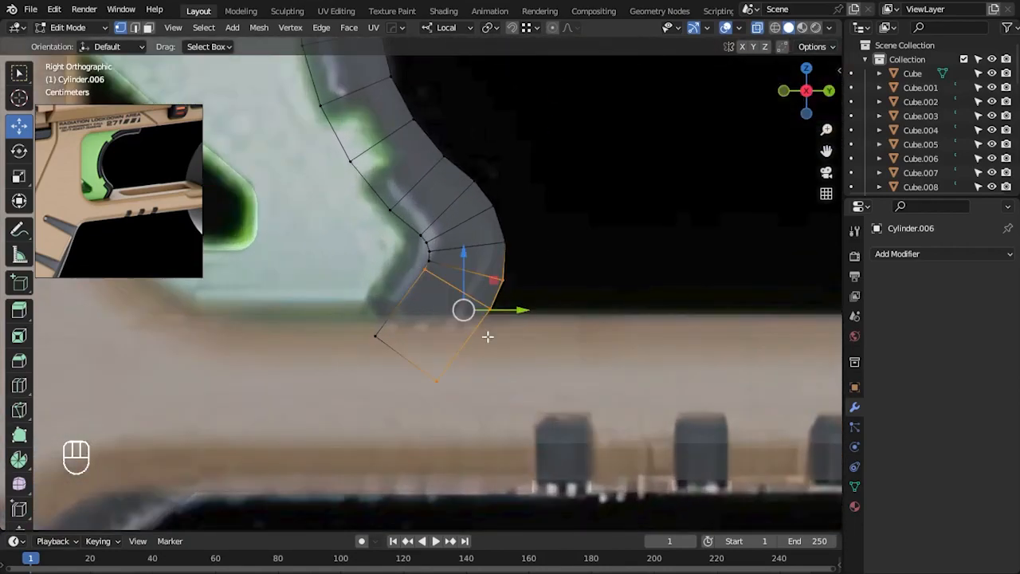
left_click_drag(526, 322, 513, 322)
left_click_drag(470, 283, 465, 274)
left_click_drag(511, 321, 507, 322)
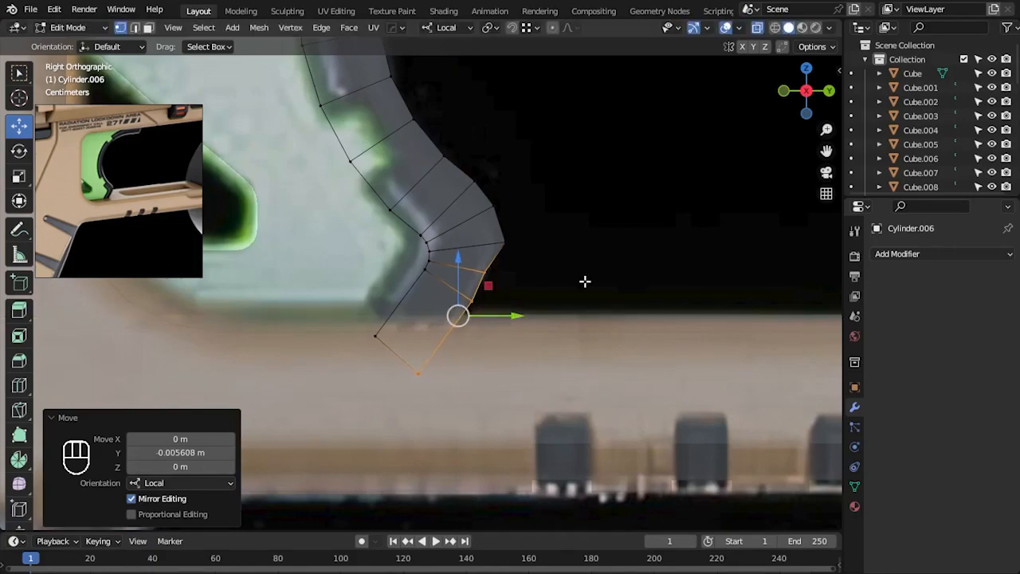
- Reposition the outermost vertices of the strip's lower bend to round it along the reference outline
left_click(538, 298)
left_click_drag(490, 223, 526, 257)
left_click_drag(550, 243, 537, 243)
left_click(564, 290)
middle_click_drag(577, 293, 593, 372, "alt")
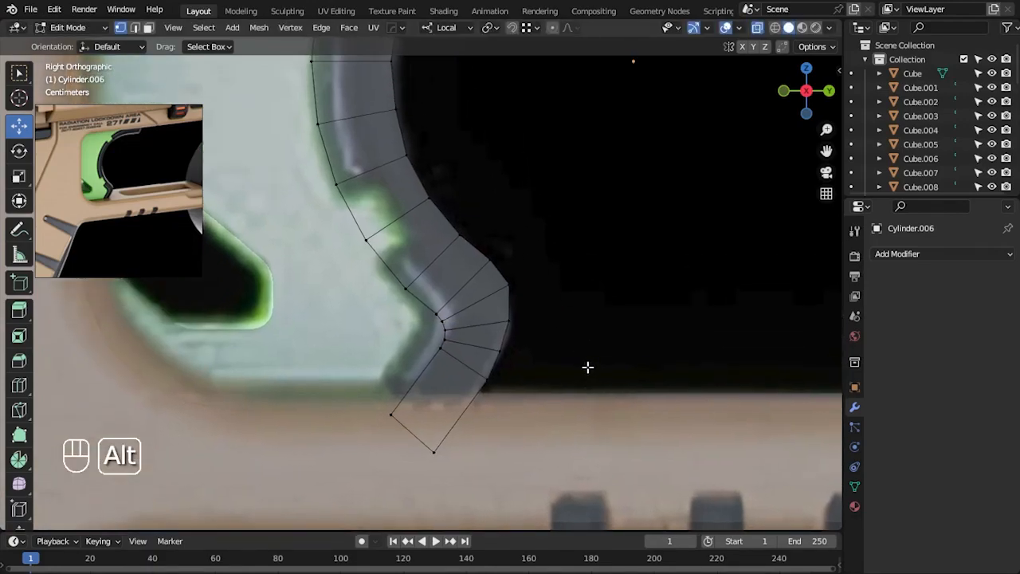
left_click_drag(552, 274, 545, 274)
left_click_drag(496, 272, 494, 275)
left_click(531, 284)
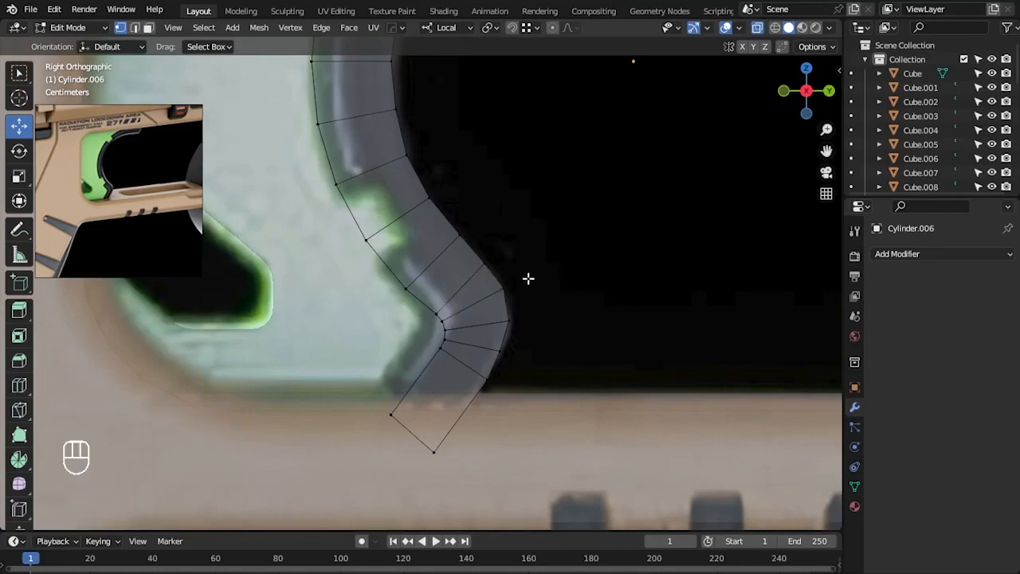
- Slide one vertex of the strip's lower bend along its edge by a factor of 0.165
middle_click_drag(530, 284, 543, 323, "alt")
left_click_drag(520, 255, 510, 262)
key("ctrl+z")
left_click(595, 308)
scroll(549, 317, "down", 3)
scroll(536, 319, "up", 3)
left_click_drag(513, 315, 517, 327)
key("shift+v")
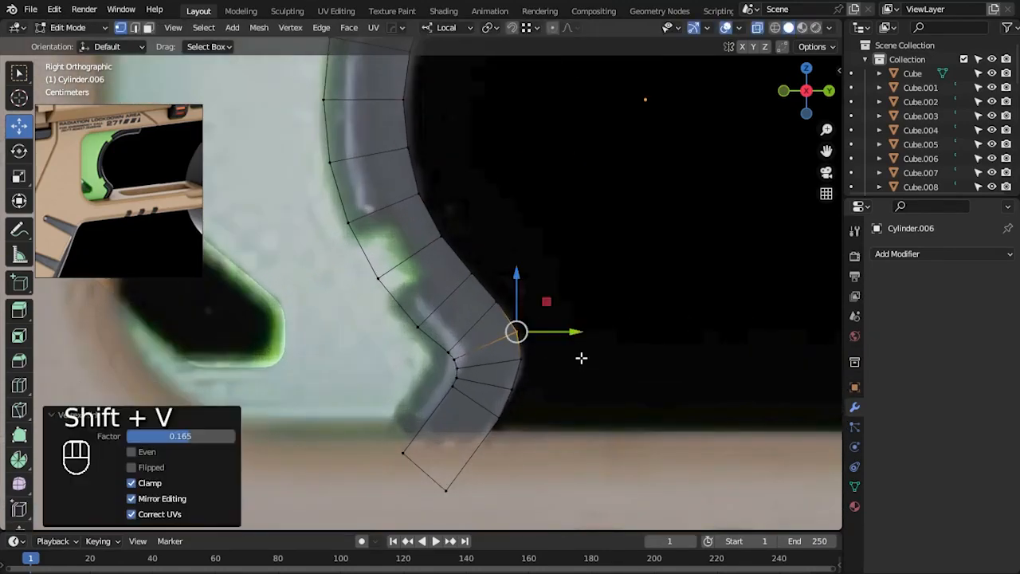
left_click(585, 366)
middle_click_drag(608, 413, 537, 362, "alt")
scroll(538, 362, "up", 3)
left_click_drag(456, 309, 465, 374)
key("ctrl+z")
left_click(515, 350)
- Leave mesh editing and narrow the curved strip along its local X axis to about 0.79 of its width
scroll(515, 350, "down", 2)
key("Tab")
scroll(554, 307, "down", 4)
key("alt+z")
scroll(560, 301, "down", 2)
middle_click_drag(563, 307, 443, 303)
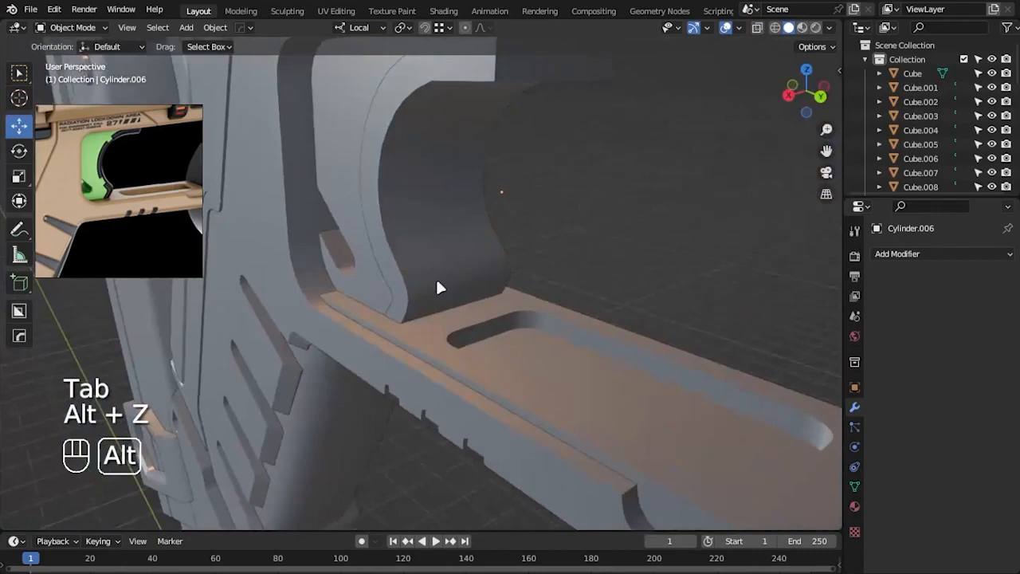
key("s")
key("x")
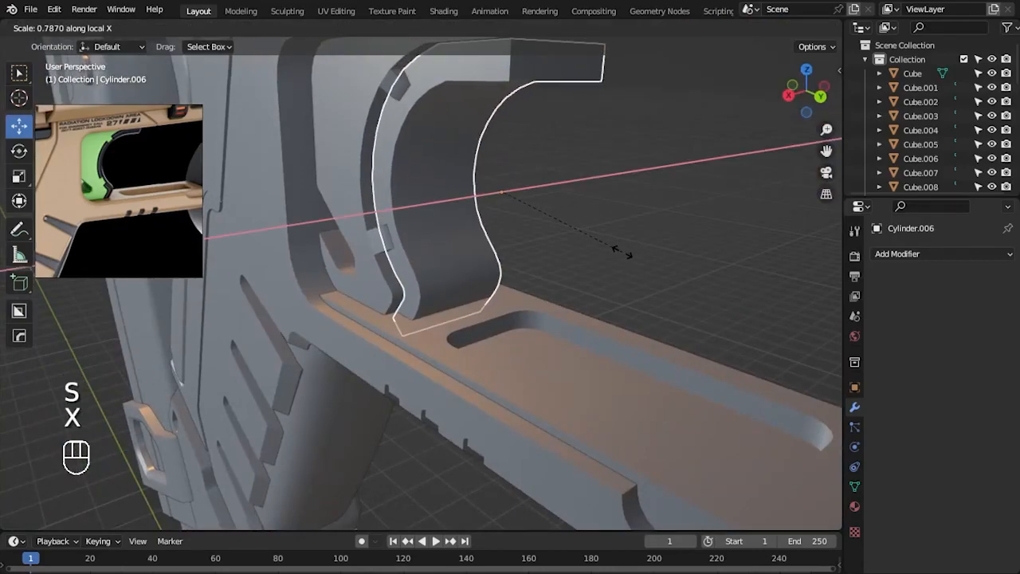
left_click(629, 255)
- Select the long edge loops on both sides of the strip's inner face and apply the object's scale
key("Tab")
key("2")
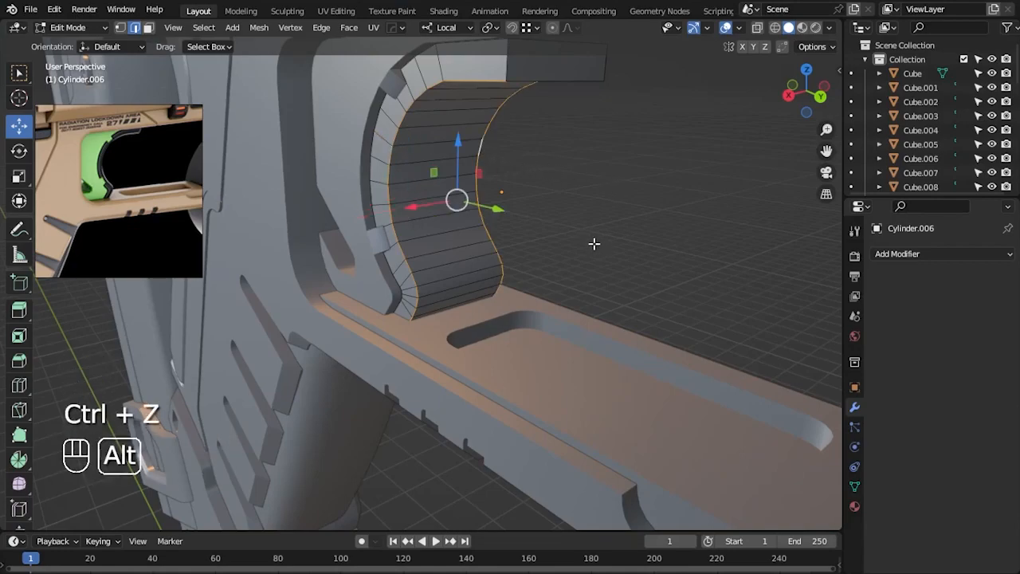
left_click_drag(597, 246, 510, 221, "alt")
key("Tab")
key("ctrl+a")
left_click(612, 222)
key("Tab")
left_click_drag(556, 285, 622, 294, "alt")
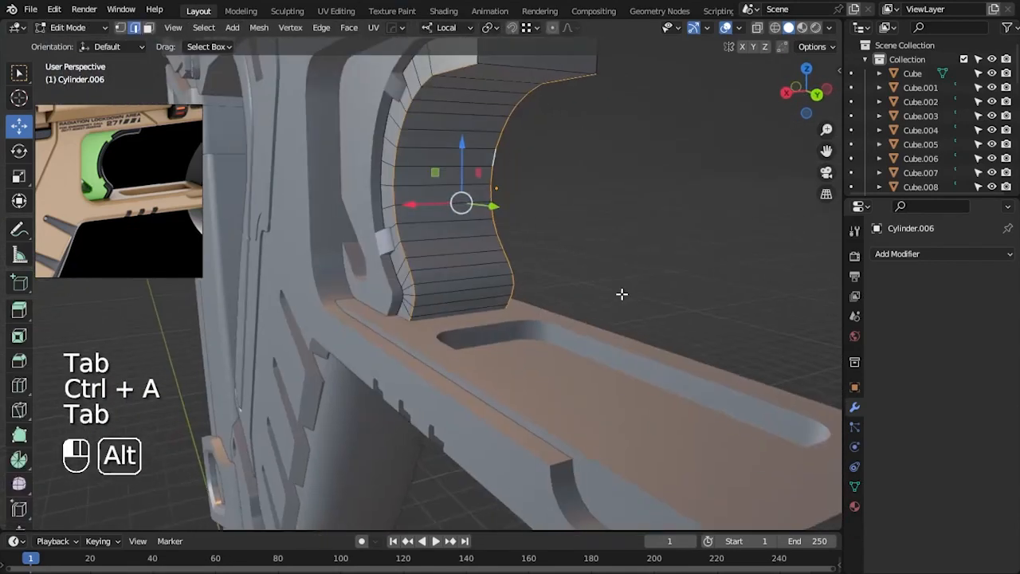
- Try a rounded bevel on the strip's two long inner edges, inspect it, and undo it
key("KP_3")
key("alt+z")
key("ctrl+b")
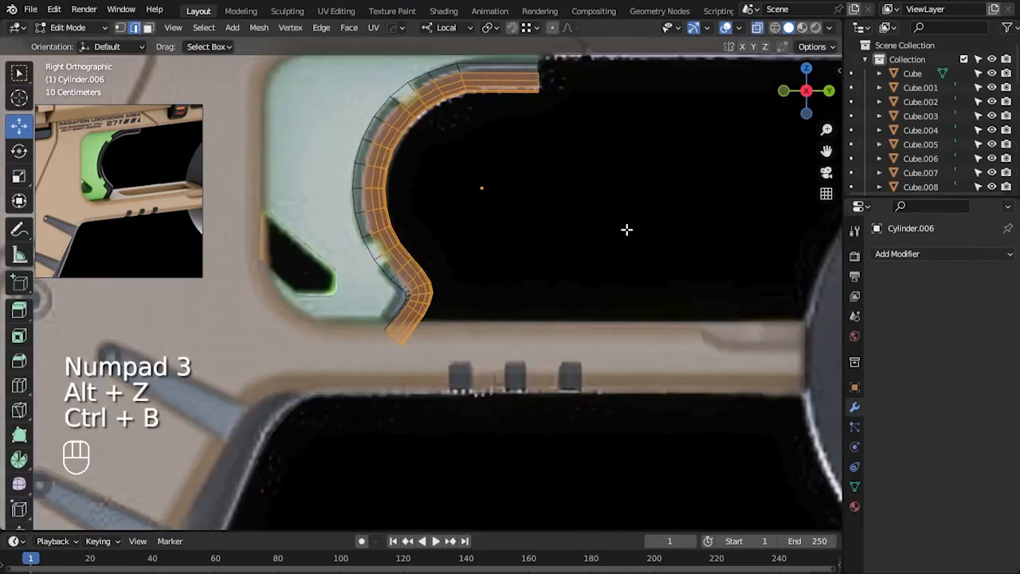
left_click(627, 230)
key("alt+z")
key("Tab")
left_click(631, 248)
left_click_drag(648, 250, 438, 239, "alt")
key("ctrl+z")
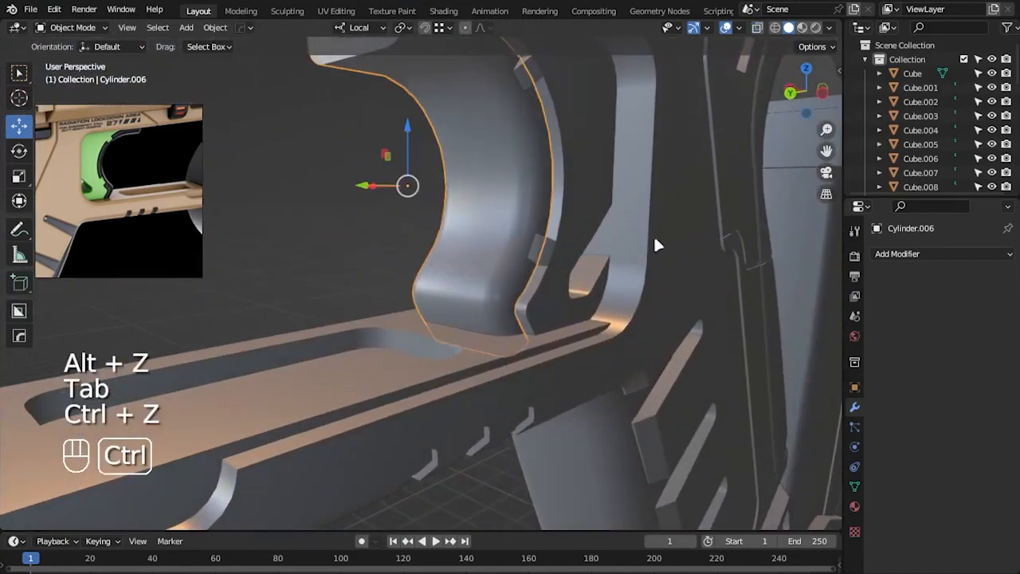
middle_click_drag(653, 243, 585, 287, "ctrl")
key("ctrl+z")
key("ctrl+z")
- Bevel the strip's two long inner edges with a multi-segment rounding and leave mesh editing
key("ctrl+b")
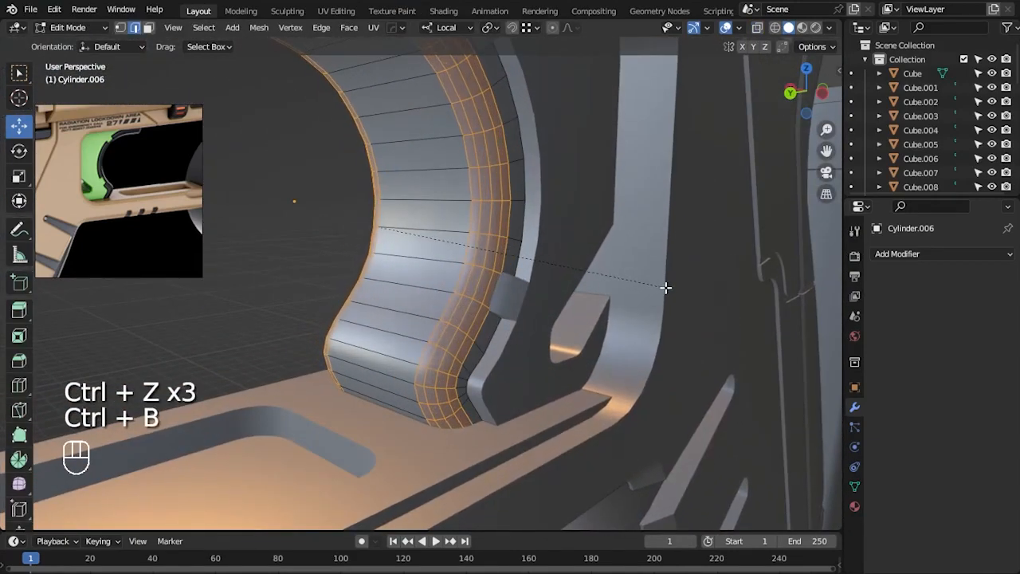
left_click(666, 287)
key("Tab")
scroll(517, 290, "down", 3)
left_click(317, 265)
- Try widening the rounded strip along its local X axis by a factor of about 1.07
left_click_drag(316, 264, 407, 363, "alt")
key("s")
key("x")
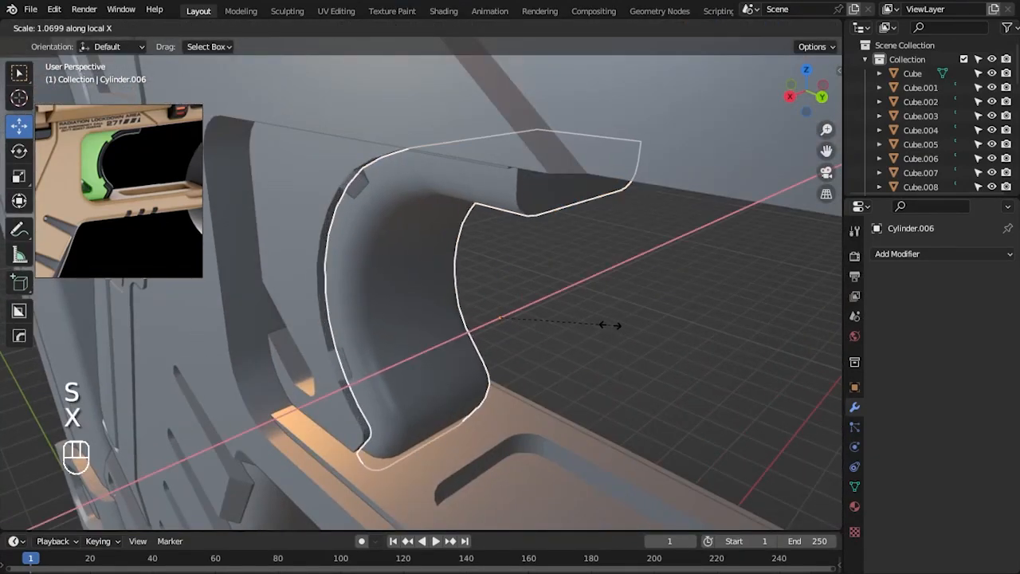
left_click(607, 323)
left_click_drag(608, 322, 633, 326, "alt")
key("ctrl+z")
key("ctrl+z")
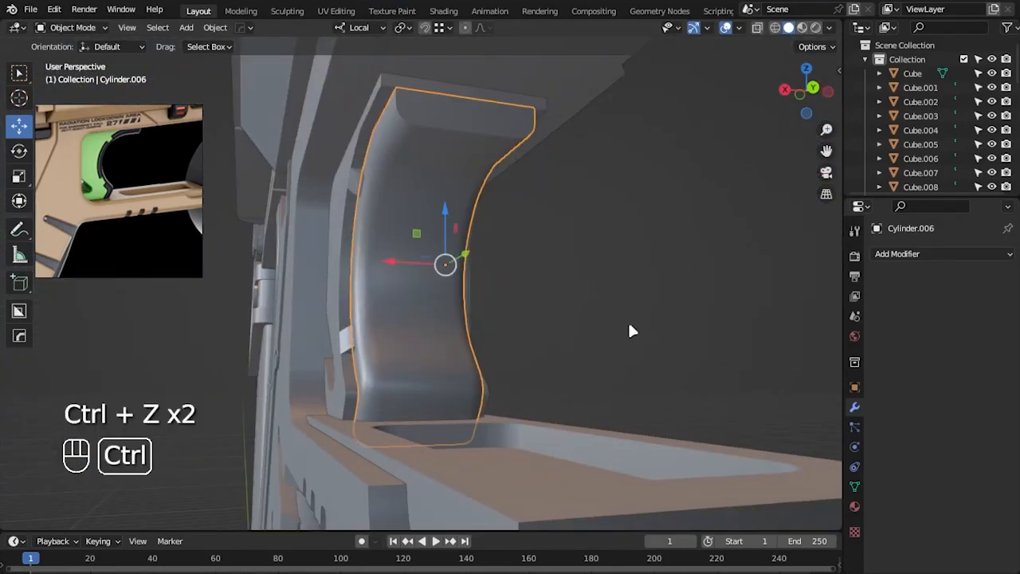
- Widen the rounded strip along its local X axis by a factor of about 1.03 and save the file
scroll(423, 351, "up", 2)
left_click(421, 353)
key("s")
key("x")
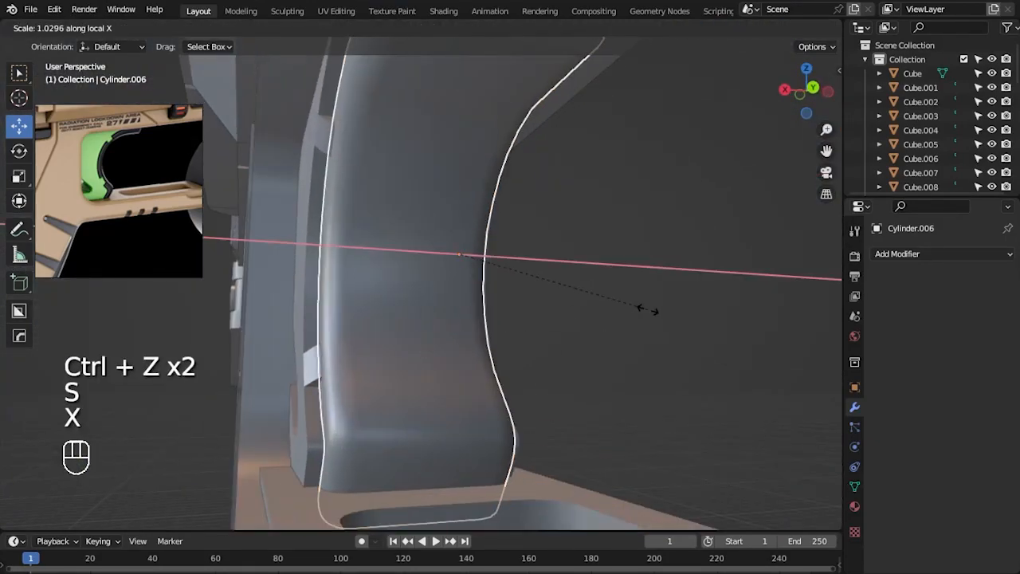
left_click(648, 311)
scroll(677, 333, "down", 2)
key("ctrl+s")
left_click(671, 336)
- Open the trigger panel's mesh for editing and select the front edges around its lower notch
left_click_drag(483, 307, 607, 331, "alt")
left_click_drag(435, 347, 470, 321, "alt+shift")
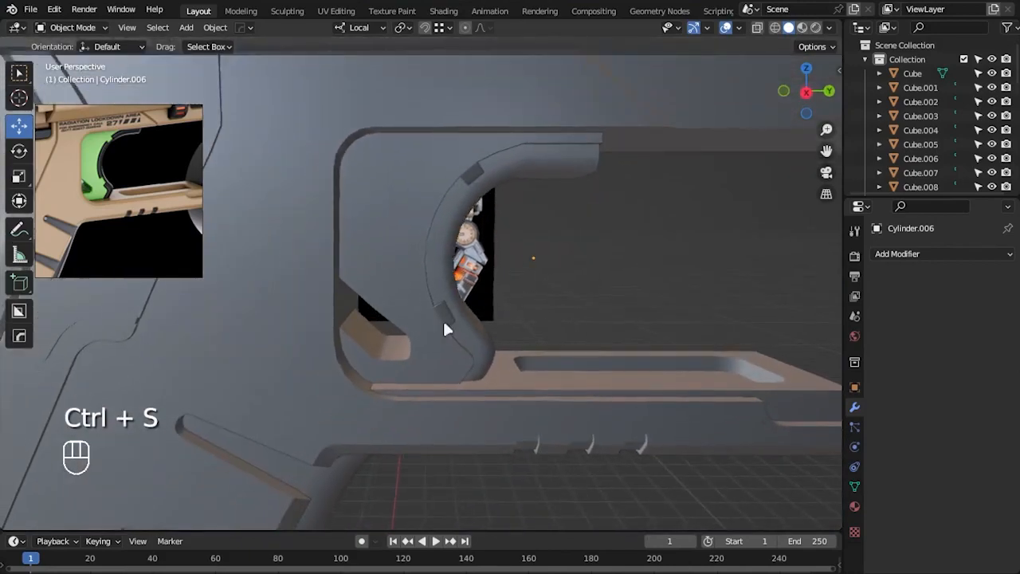
scroll(471, 319, "up", 4)
left_click(471, 317)
key("Tab")
key("2")
left_click_drag(367, 414, 390, 416, "alt")
left_click_drag(390, 416, 419, 419, "alt+shift")
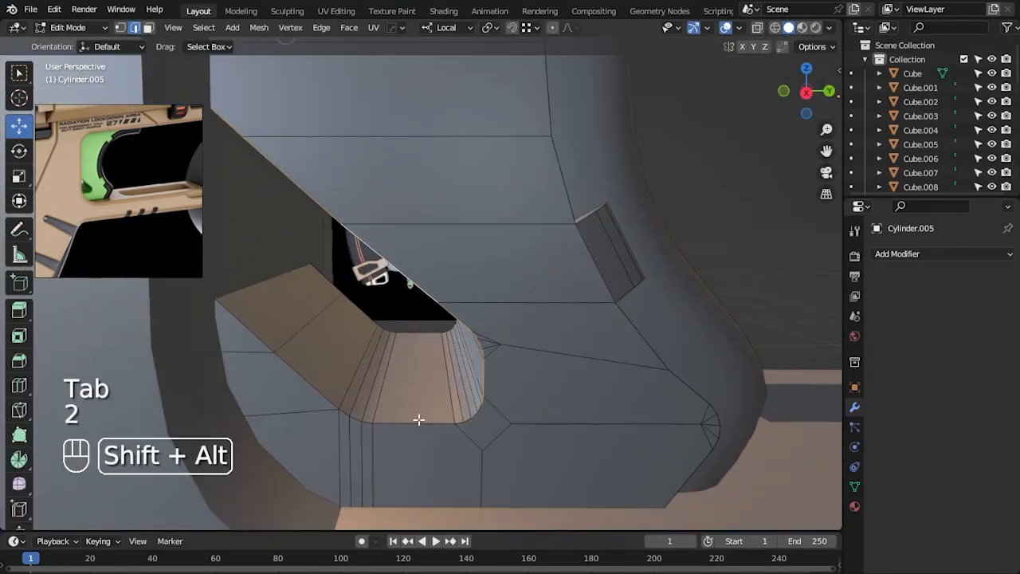
left_click_drag(349, 314, 430, 297, "alt")
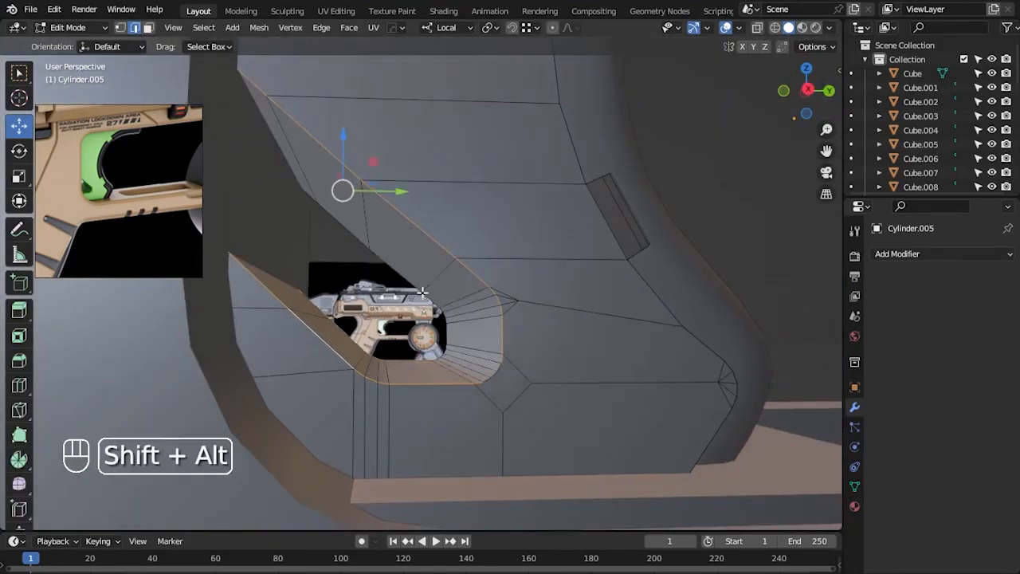
left_click_drag(698, 375, 405, 398, "alt")
- Try a single-segment bevel about 0.01 m wide on the notch's rim edges, and undo it
key("KP_3")
key("alt+z")
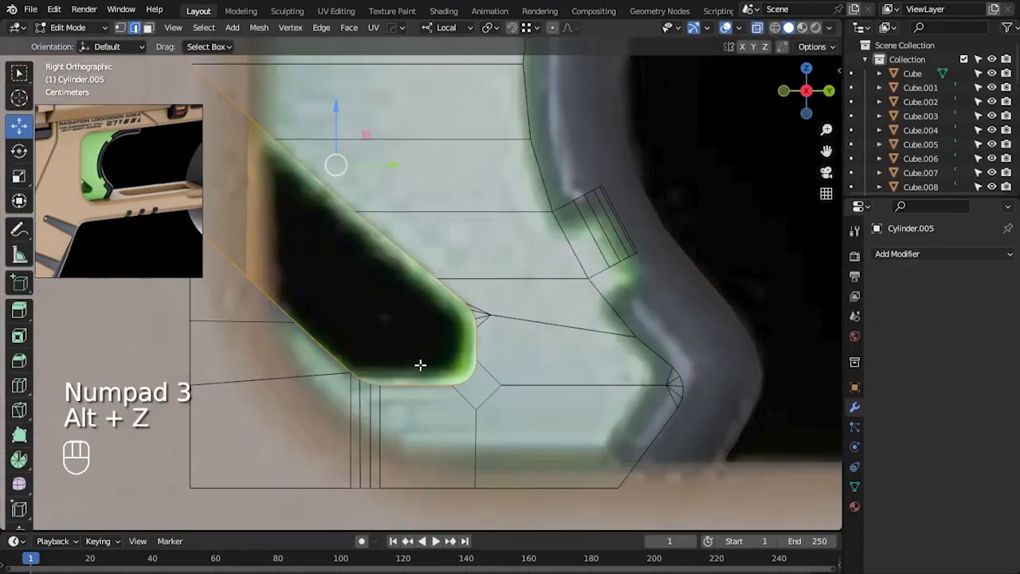
left_click(462, 343, "alt")
key("ctrl+b")
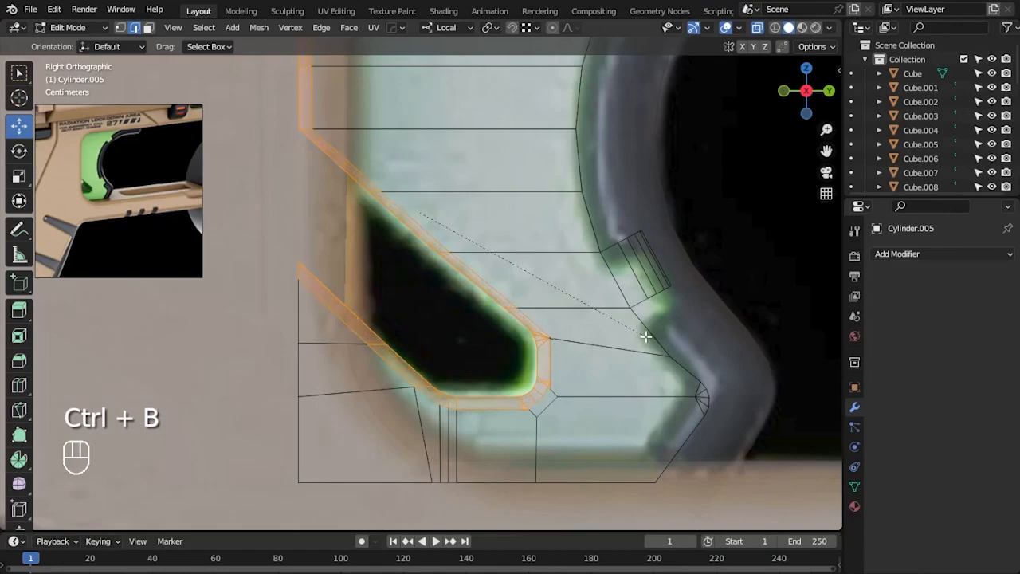
left_click(637, 338)
scroll(646, 342, "down", 2)
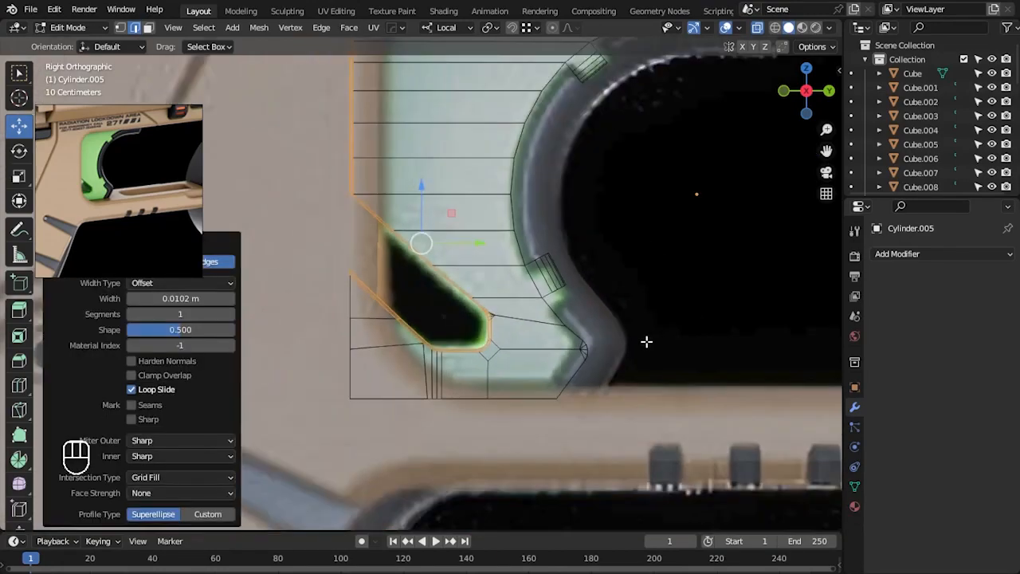
key("alt+z")
left_click_drag(629, 292, 537, 328, "alt")
key("ctrl+z")
key("ctrl+z")
- Move the three support vertices beside the notch's rounded corners away from its rim, making room for a bevel
key("1")
key("KP_3")
key("alt+z")
scroll(508, 389, "up", 4)
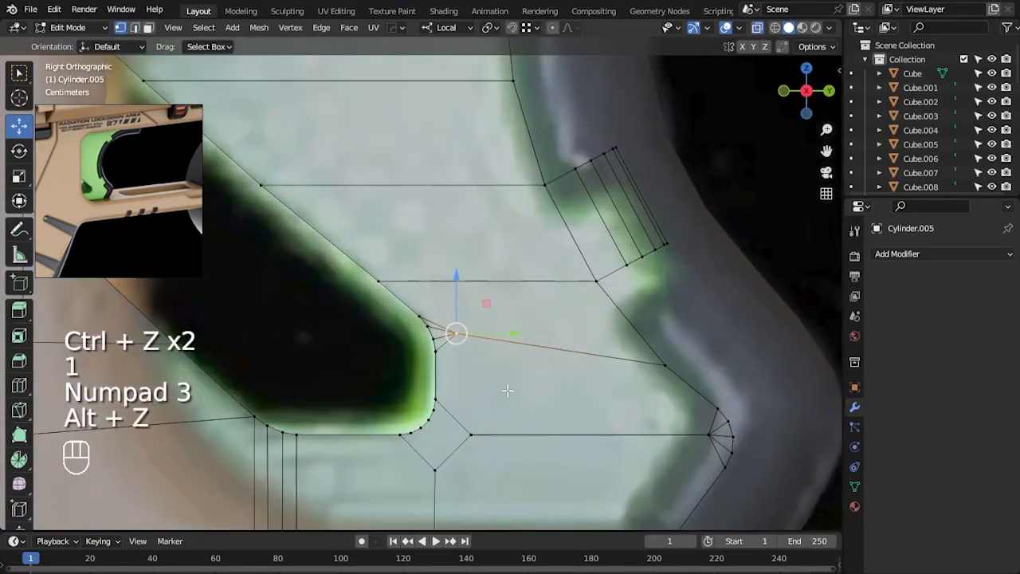
left_click_drag(499, 333, 527, 330)
left_click_drag(508, 425, 477, 297, "alt+shift")
scroll(542, 318, "down", 1)
left_click_drag(476, 365, 451, 338, "shift")
left_click_drag(478, 287, 479, 291)
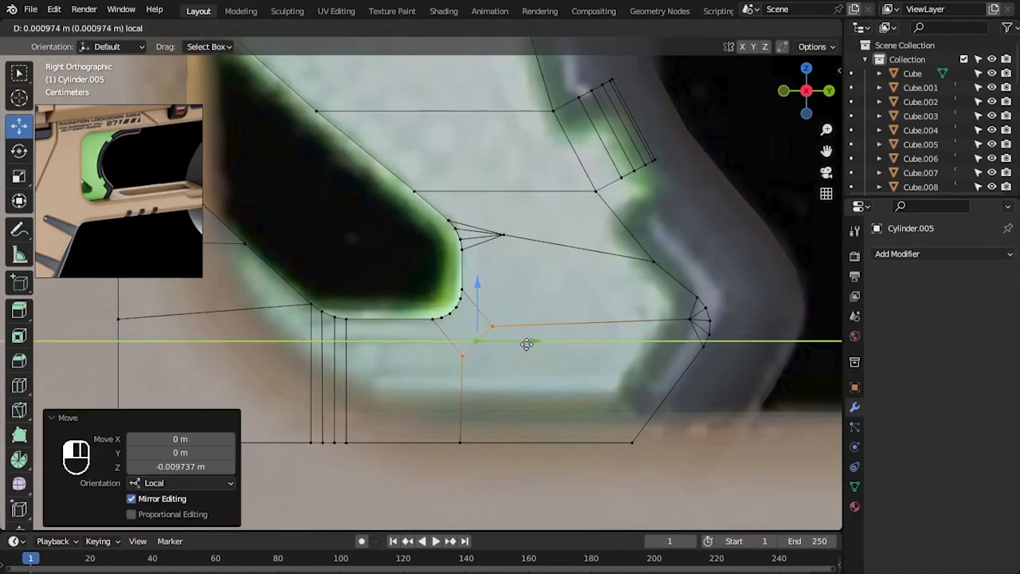
- Select the notch's rim edges on the trigger panel and bevel them 0.0199 m with one segment
scroll(438, 248, "down", 2)
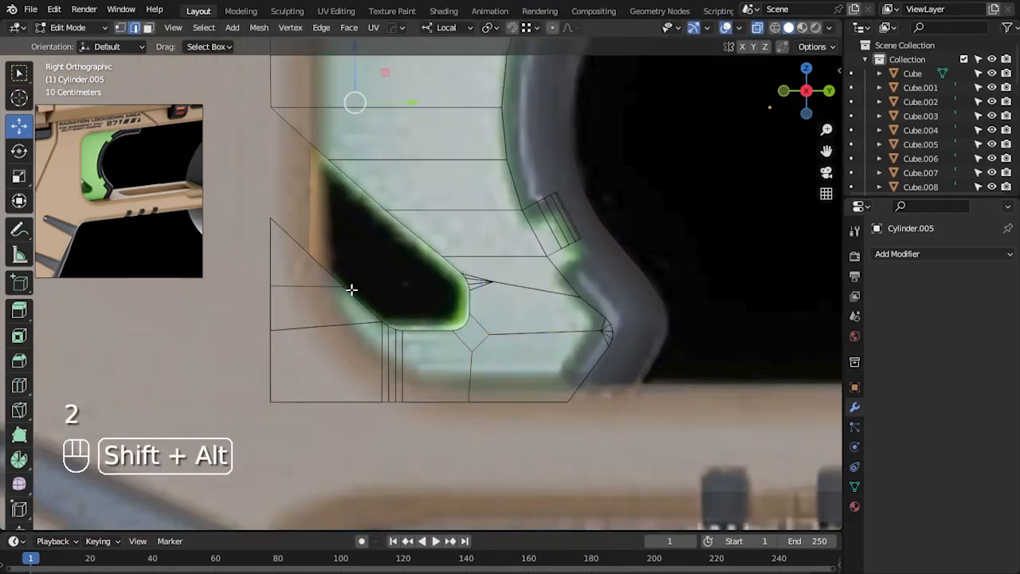
key("alt+z")
middle_click_drag(441, 346, 594, 391)
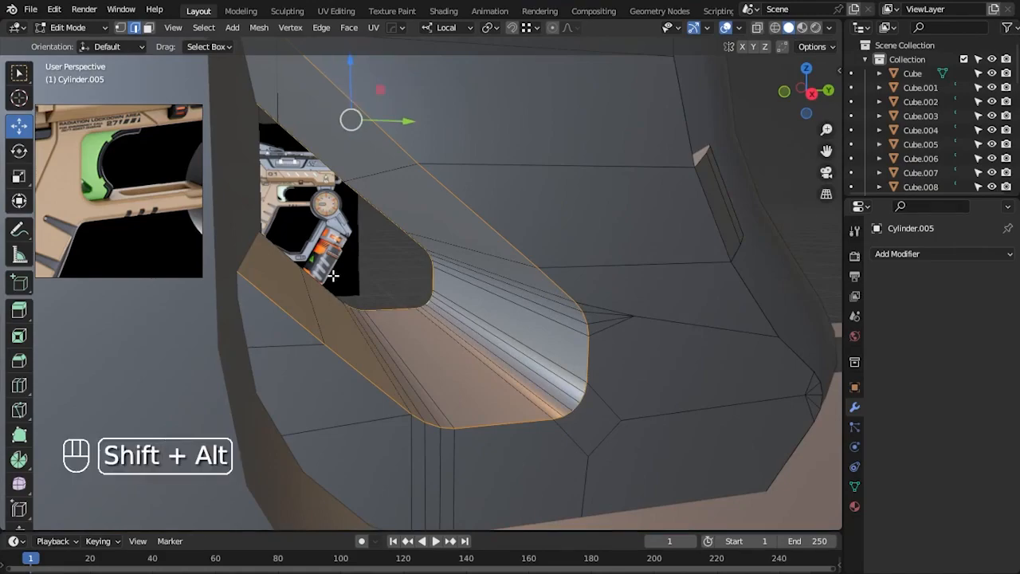
left_click_drag(654, 371, 617, 362, "alt")
key("ctrl+b")
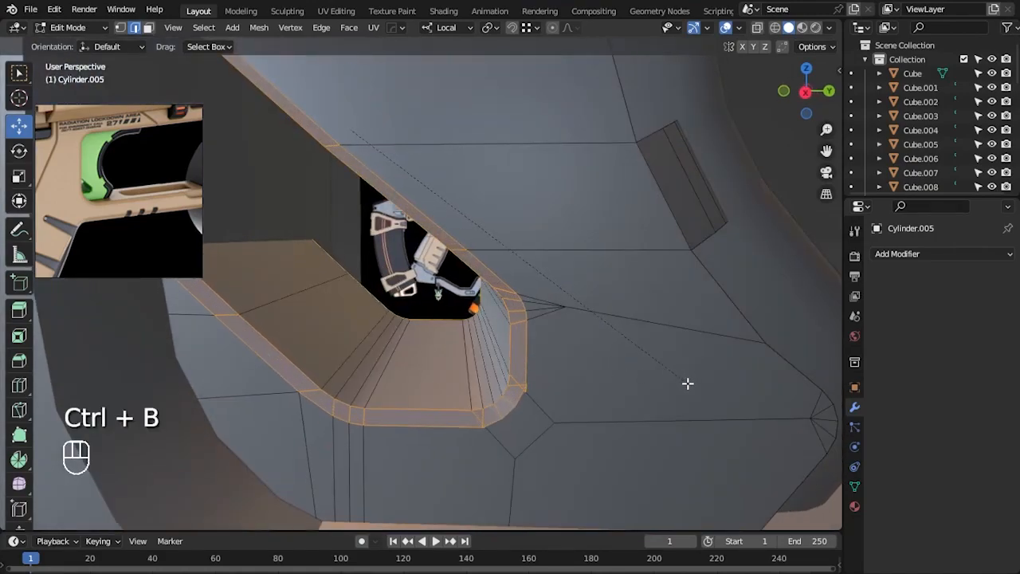
left_click(690, 384)
middle_click_drag(687, 382, 652, 409)
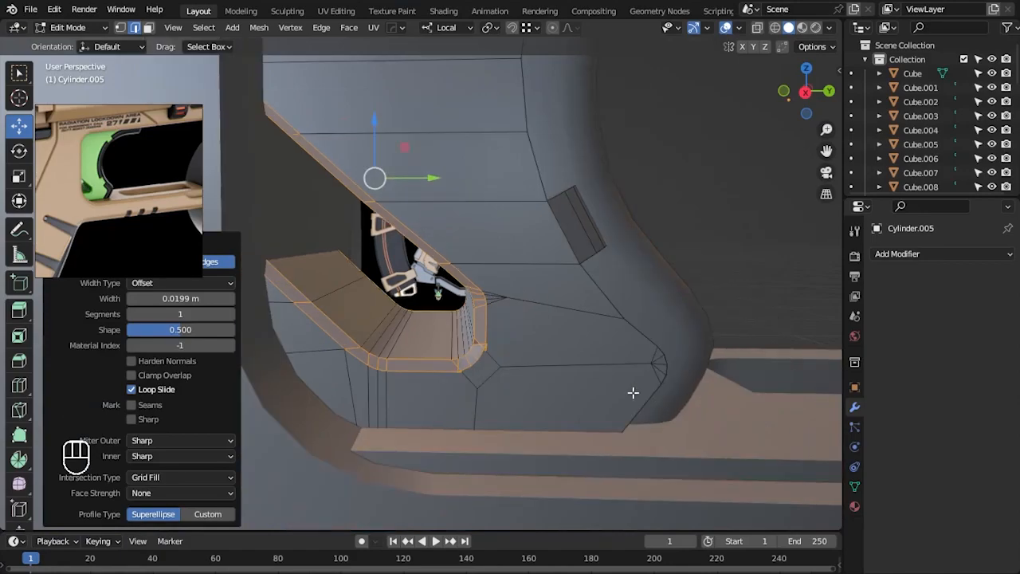
- Slide the misplaced outer bevel vertex at the notch's lower rounded corner along its edge by a factor of 0.107
key("KP_3")
key("1")
key("alt+z")
scroll(542, 302, "up", 5)
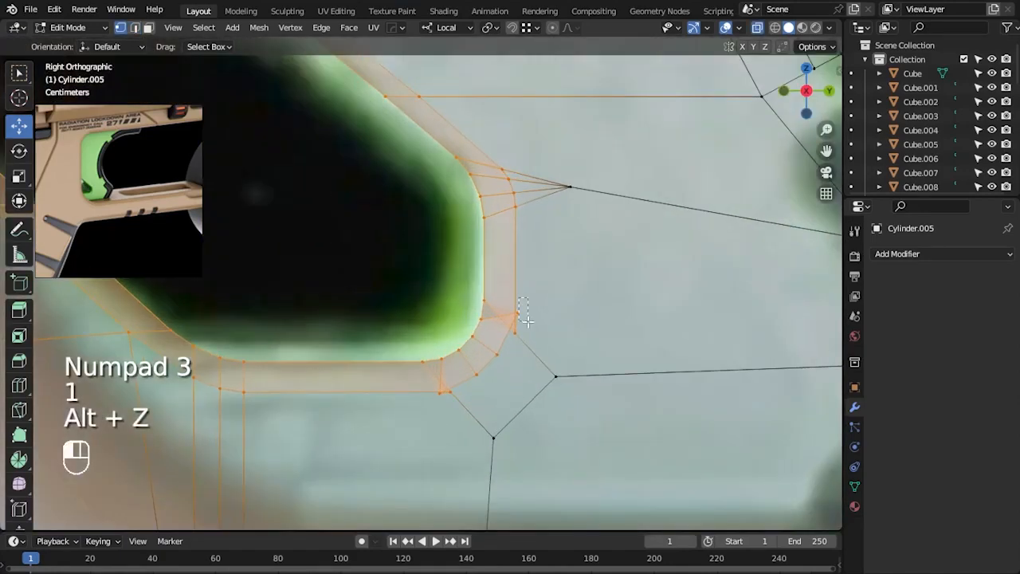
key("shift+v")
left_click(541, 344)
key("ctrl+z")
left_click_drag(540, 370, 517, 328)
key("ctrl+z")
key("shift+v")
left_click(580, 345)
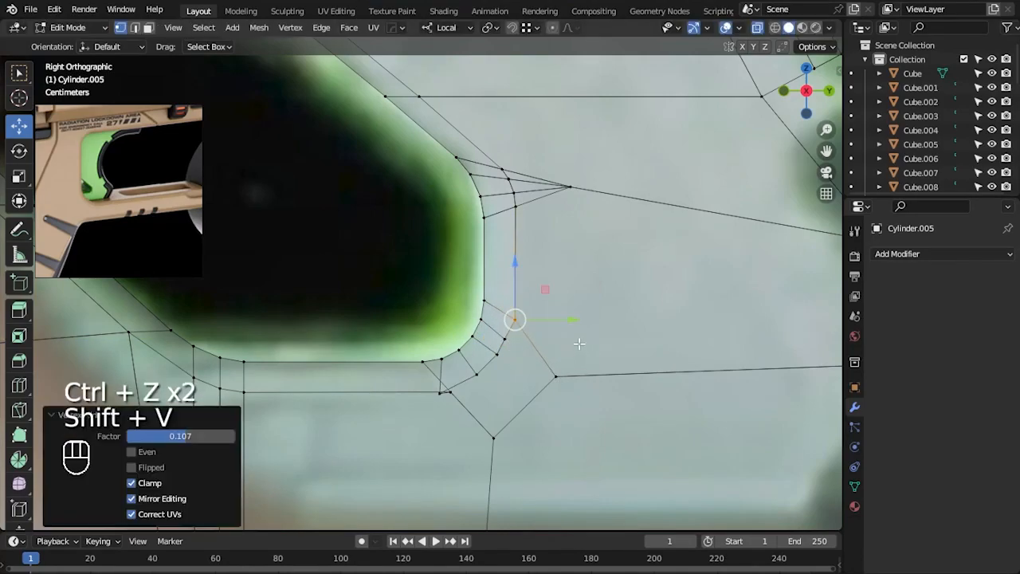
- Slide the bevel vertex below the notch's lower rounded corner along its edge to even out the bevel
scroll(475, 404, "up", 1)
left_click_drag(433, 407, 477, 417)
key("shift+v")
left_click(545, 416)
- Nudge the individual bevel vertices around the notch's lower rounded corner so they follow the rim evenly
scroll(523, 411, "up", 3)
middle_click_drag(524, 411, 506, 349, "shift")
left_click_drag(440, 293, 463, 323)
left_click(486, 278)
left_click_drag(487, 279, 486, 285)
left_click(456, 323)
left_click_drag(455, 322, 463, 318)
key("ctrl+z")
left_click(485, 279)
left_click_drag(486, 280, 487, 281)
left_click(502, 244)
left_click_drag(501, 247, 506, 248)
- Move one vertex at the notch's upper rounded corner slightly upward to even the bevel there
scroll(506, 249, "down", 6)
middle_click_drag(506, 248, 559, 362, "alt")
scroll(560, 363, "up", 2)
left_click(601, 274)
left_click_drag(600, 220, 600, 214)
scroll(605, 213, "down", 6)
- Slide the outer bevel vertex at the notch's opposite lower corner along its edge by a factor of 0.546, and fine-tune it
left_click(702, 193)
scroll(464, 341, "up", 3)
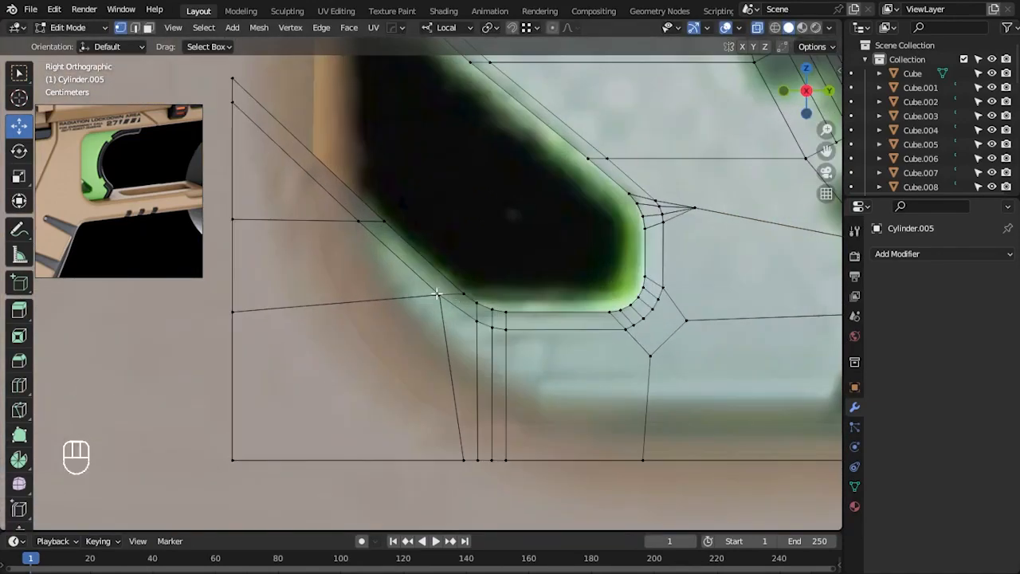
key("shift+v")
left_click(583, 358)
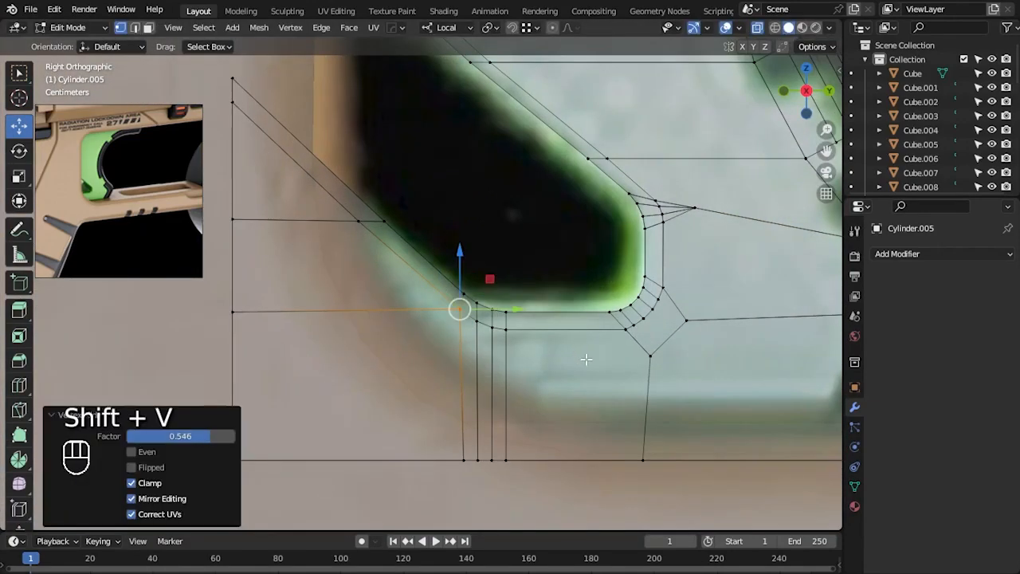
scroll(597, 361, "up", 1)
key("shift+v")
left_click(617, 366)
scroll(617, 366, "down", 4)
- Bevel the trim strip's cross edges where its curve meets the straight upper section, 0.0421 m wide with two segments
key("alt+z")
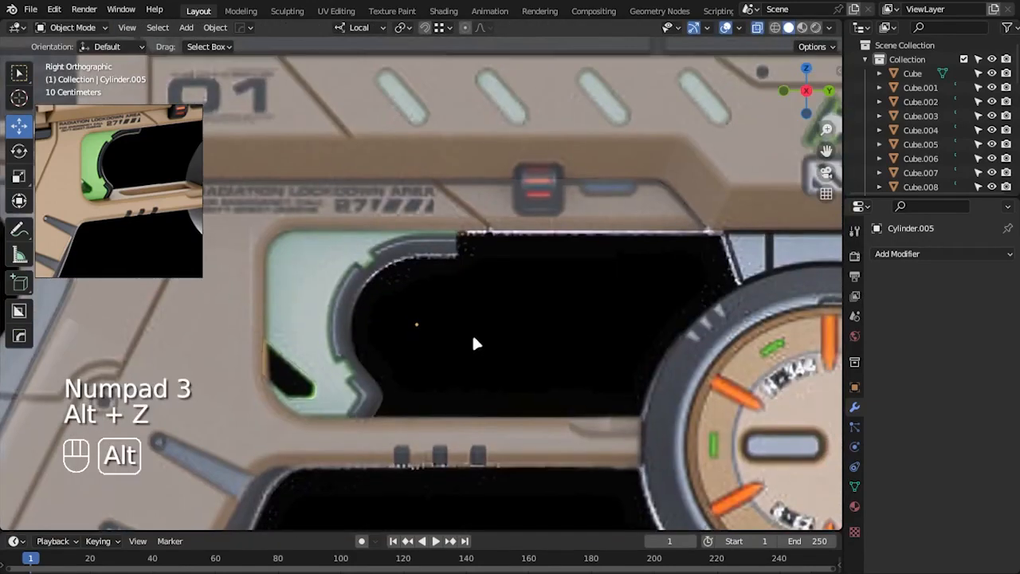
scroll(473, 343, "up", 4)
key("Tab")
left_click(494, 306)
middle_click_drag(476, 275, 518, 331, "shift")
scroll(517, 331, "up", 4)
left_click(431, 242, "alt+shift")
left_click(429, 238, "alt+shift")
key("2")
left_click(409, 219, "alt+shift")
left_click(775, 27)
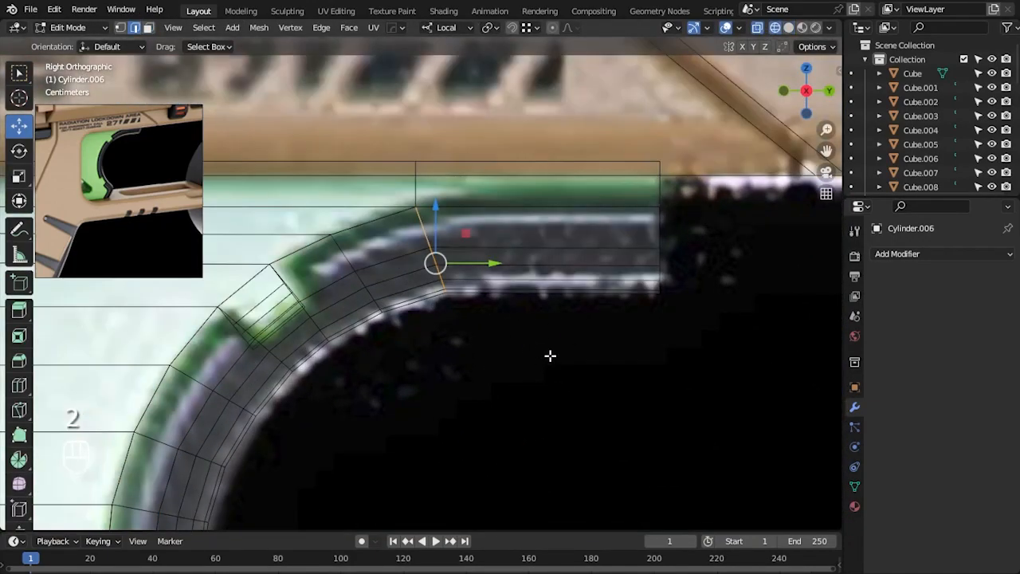
key("ctrl+b")
left_click(672, 391)
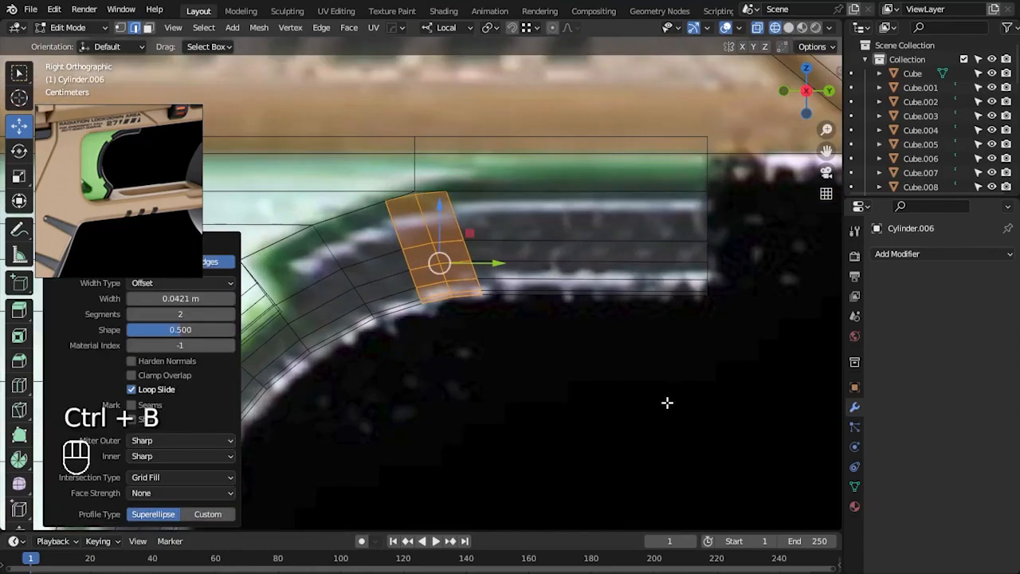
- Try a two-segment 0.0448 m bevel on the trigger panel's vertical edge above the strip's bend, and undo it
key("Tab")
key("Tab")
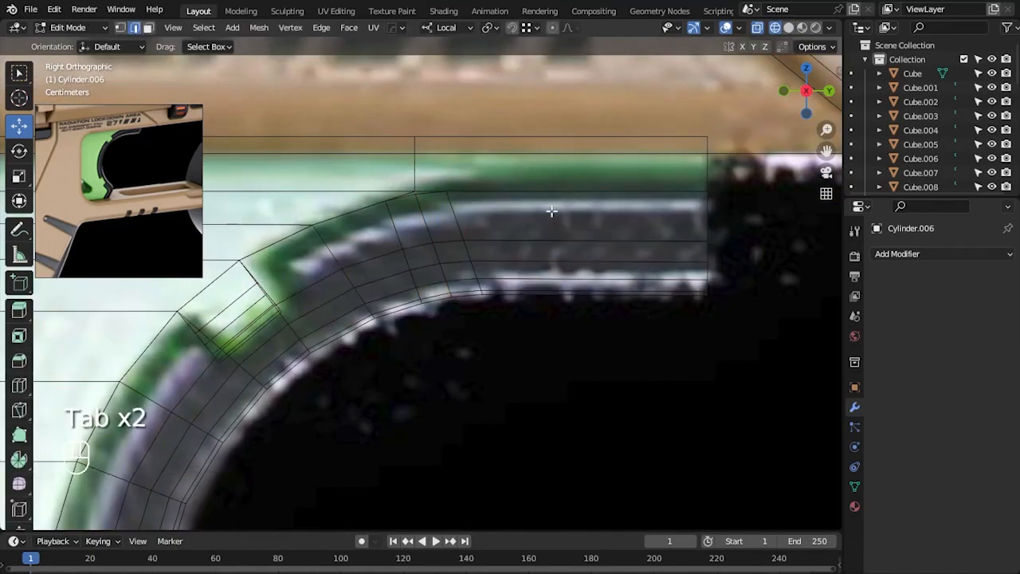
key("Tab")
left_click(414, 172)
key("Tab")
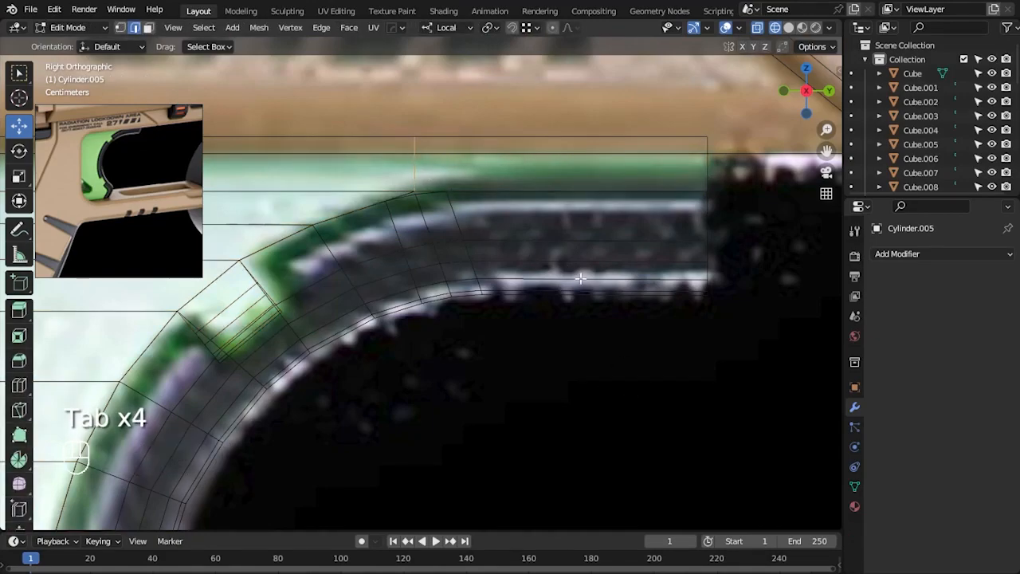
left_click(646, 299)
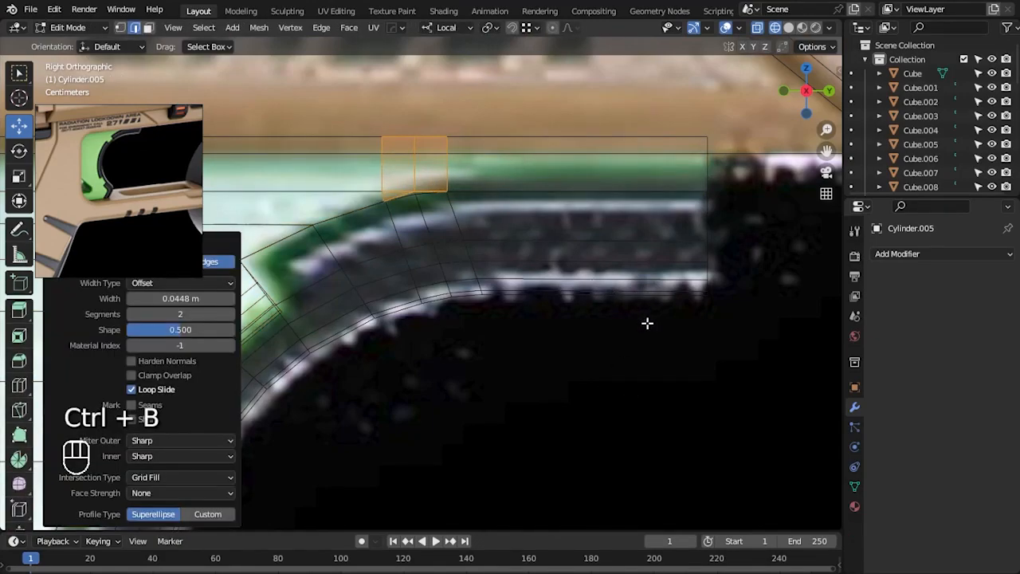
key("Tab")
key("alt+z")
scroll(527, 364, "up", 3)
key("ctrl+z")
key("ctrl+z")
key("ctrl+z")
- Move the lower end of the panel's vertical edge down slightly and bevel that edge with two segments
key("1")
left_click_drag(400, 257, 485, 315)
key("alt+z")
left_click_drag(452, 233, 454, 240)
scroll(579, 335, "down", 2)
key("2")
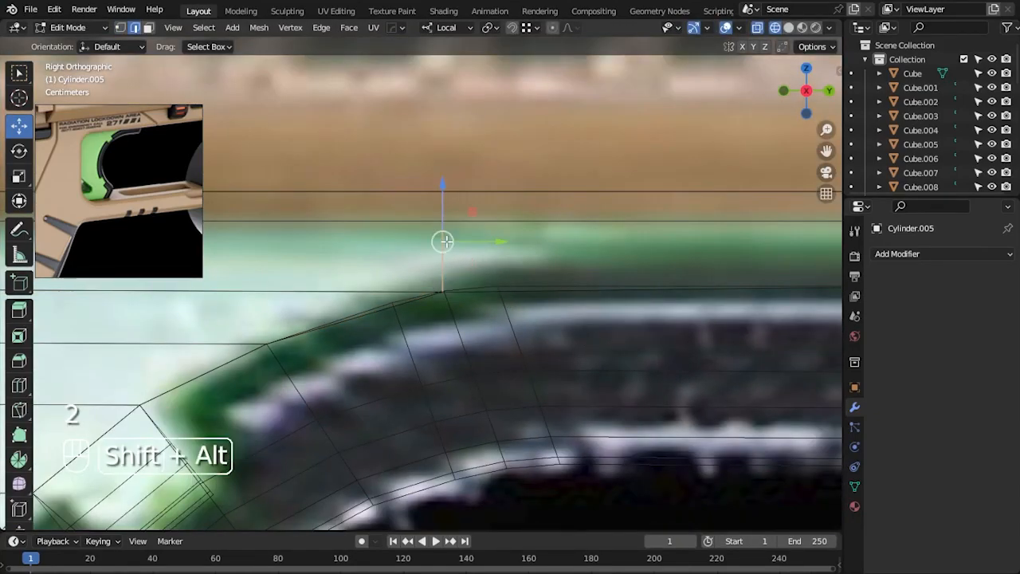
left_click(611, 335)
- Raise the lower vertices of the panel's new bevel 0.003381 m in Z to follow the strip's outline
key("1")
left_click_drag(353, 269, 546, 337)
left_click_drag(444, 241, 442, 234)
scroll(590, 369, "up", 1)
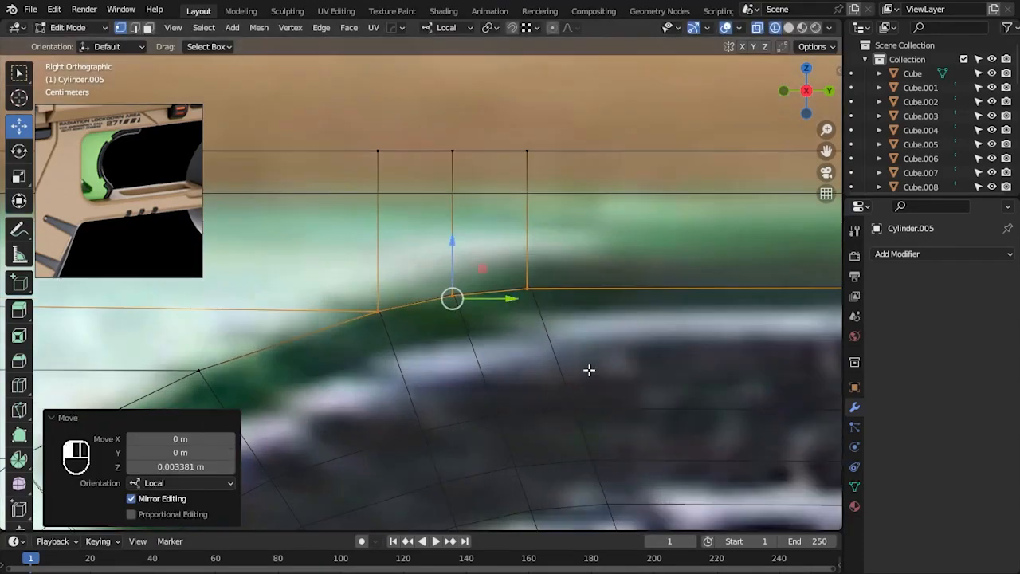
scroll(619, 486, "down", 1)
- Restore solid shading, save the file, and return to the see-through right view over the reference
key("Tab")
key("alt+z")
mouse_move(621, 478)
middle_mouse_down()
mouse_move(608, 436)
mouse_move(551, 391)
mouse_move(481, 404)
mouse_move(582, 403)
mouse_move(451, 339)
middle_mouse_up()
left_click(789, 27)
key("alt+z")
key("ctrl+s")
middle_click_drag(683, 379, 659, 364, "alt")
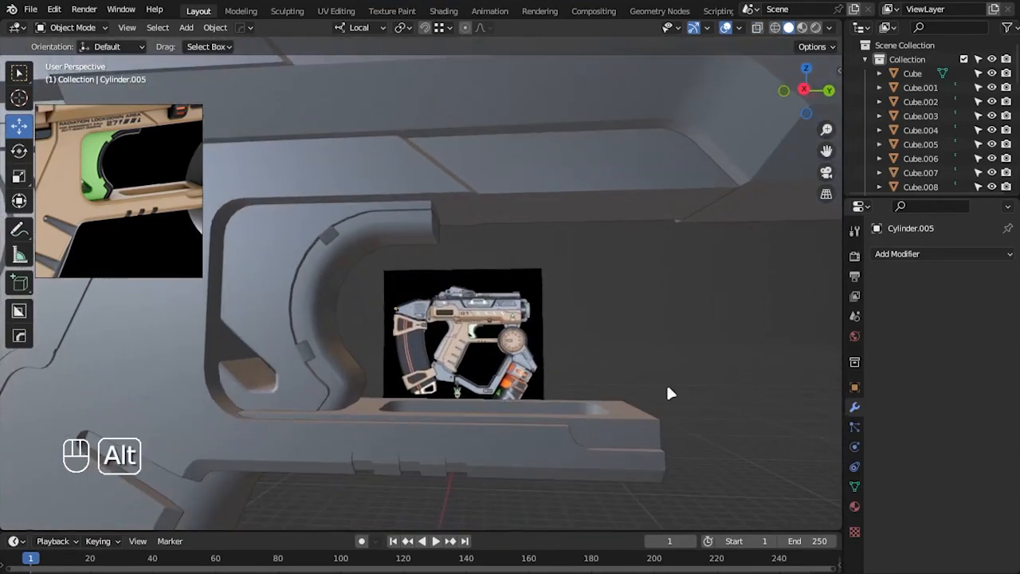
key("ctrl+s")
key("KP_3")
key("alt+z")
scroll(504, 303, "down", 3)
scroll(507, 313, "up", 4)
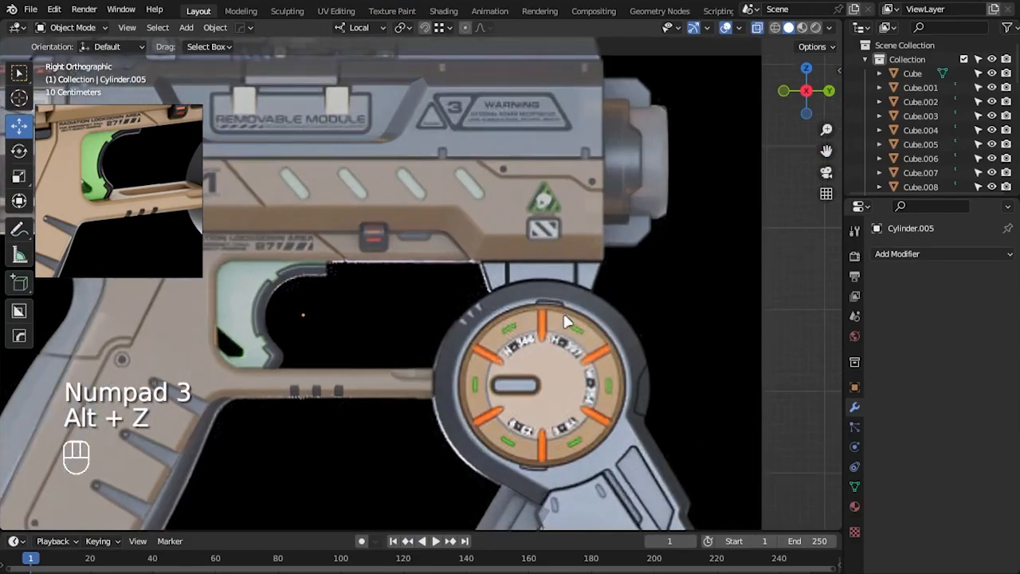
key("shift+a")
mouse_move(486, 249)
left_click(547, 256)
scroll(534, 362, "down", 5)
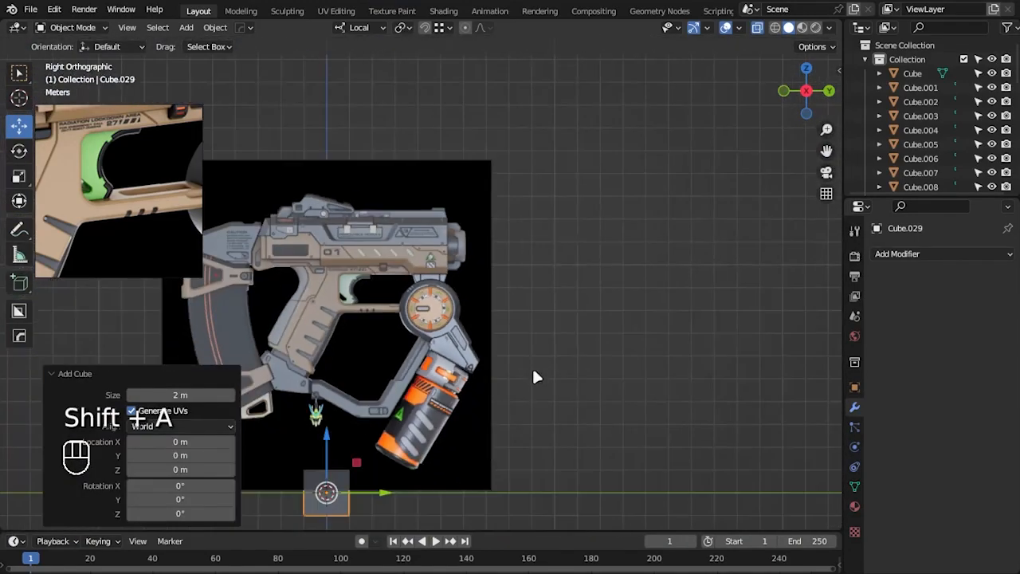
key("w")
left_click(638, 177)
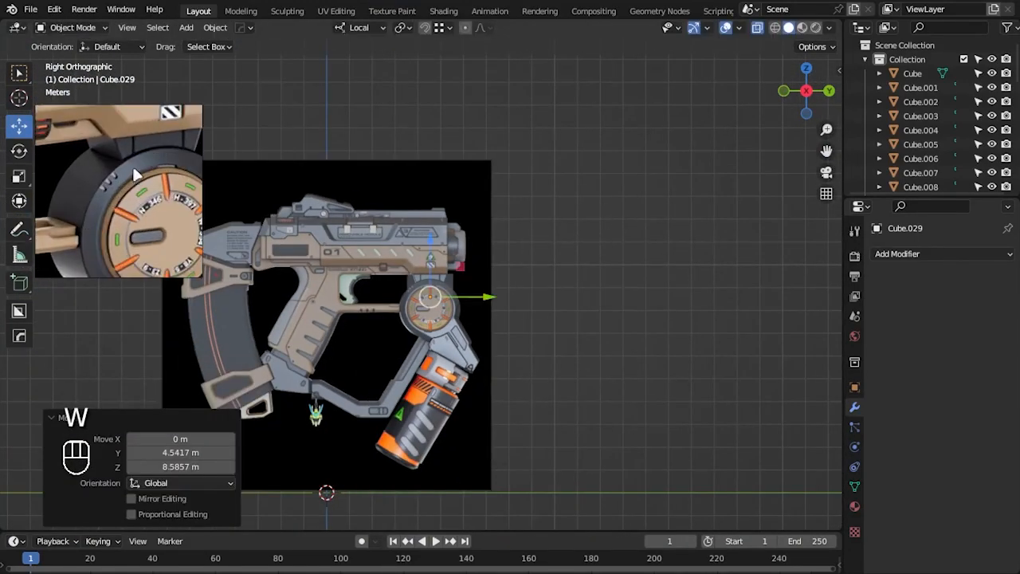
scroll(627, 319, "up", 2)
left_click(485, 288)
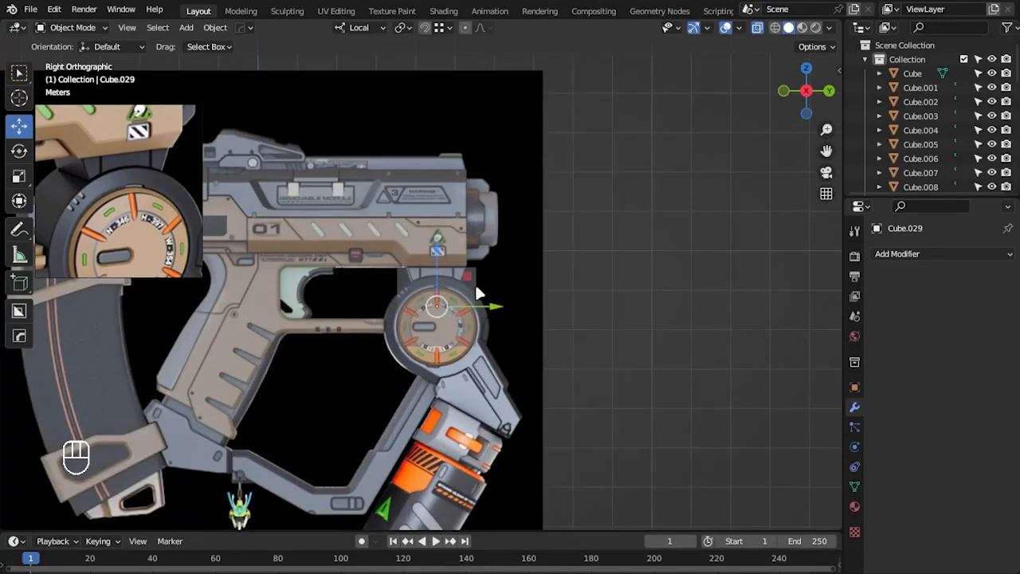
key("Delete")
- Add a cylinder and move it 4.3899 m in Y and 8.0631 m in Z onto the reference's round dial
scroll(577, 430, "down", 1)
middle_click_drag(577, 456, 565, 398, "alt")
key("shift+a")
mouse_move(498, 312)
mouse_move(467, 298)
left_click(618, 364)
scroll(497, 400, "down", 3)
key("w")
left_click(581, 269)
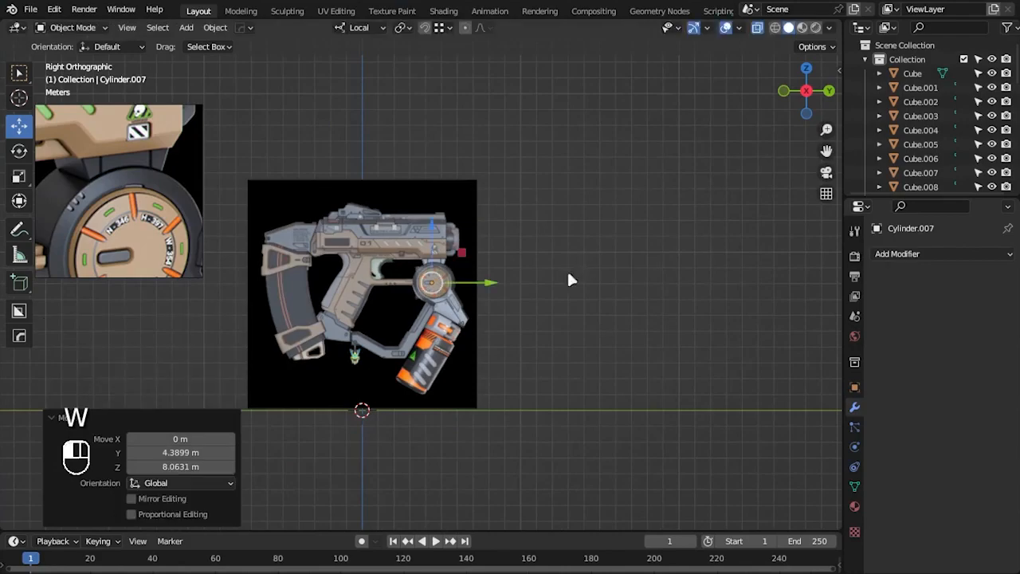
- Rotate the cylinder 90° about its local Y axis so its round face points sideways
scroll(569, 278, "up", 2)
key("r")
key("y")
key("KP_9")
key("KP_0")
key("Return")
- Move the cylinder 0.1389 m in Y and -0.017363 m in Z to centre it on the dial
scroll(615, 302, "up", 3)
scroll(614, 301, "up", 2)
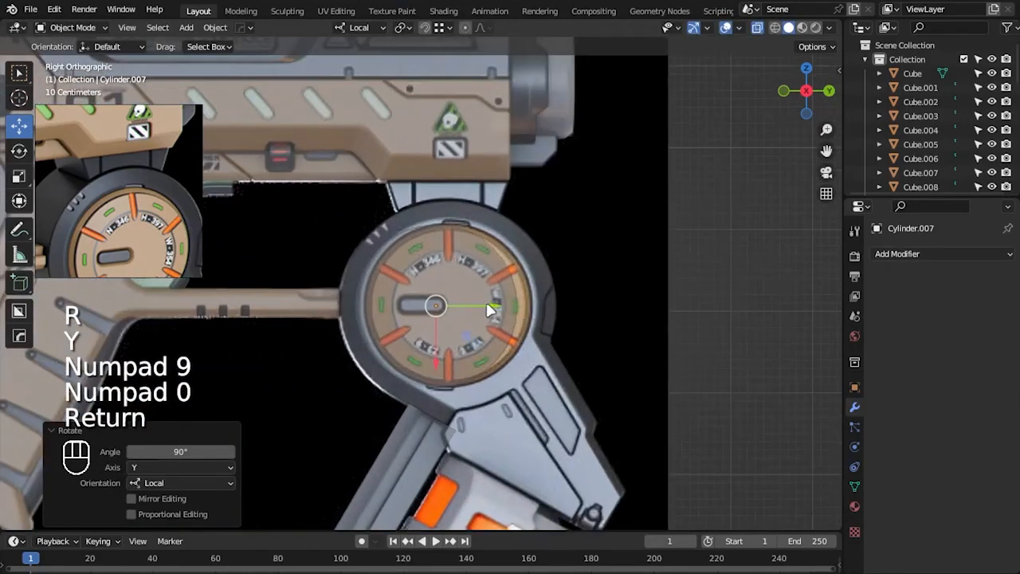
key("g")
left_click(451, 311)
scroll(625, 279, "up", 2)
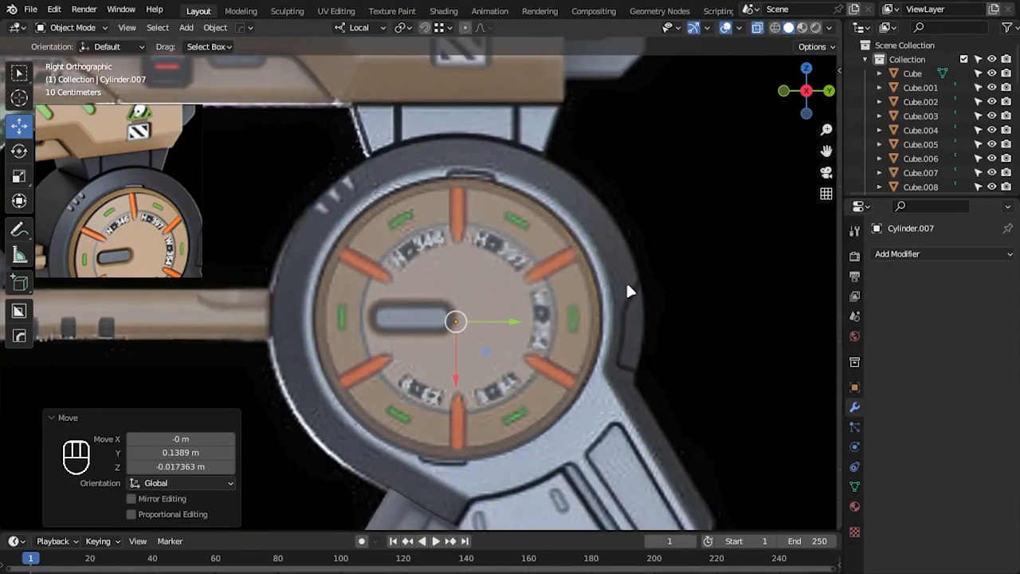
- Shift and scale the cylinder's mesh to match the outline of the tan dial, starting with a scale of 0.979
key("Tab")
left_click_drag(453, 322, 457, 316)
key("s")
left_click(529, 330)
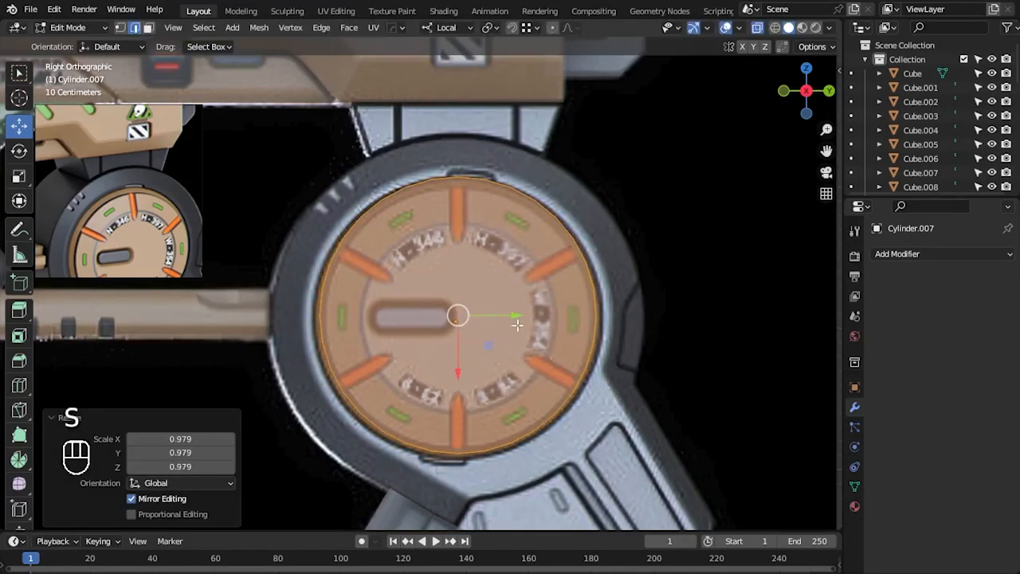
left_click_drag(461, 362, 466, 366)
key("s")
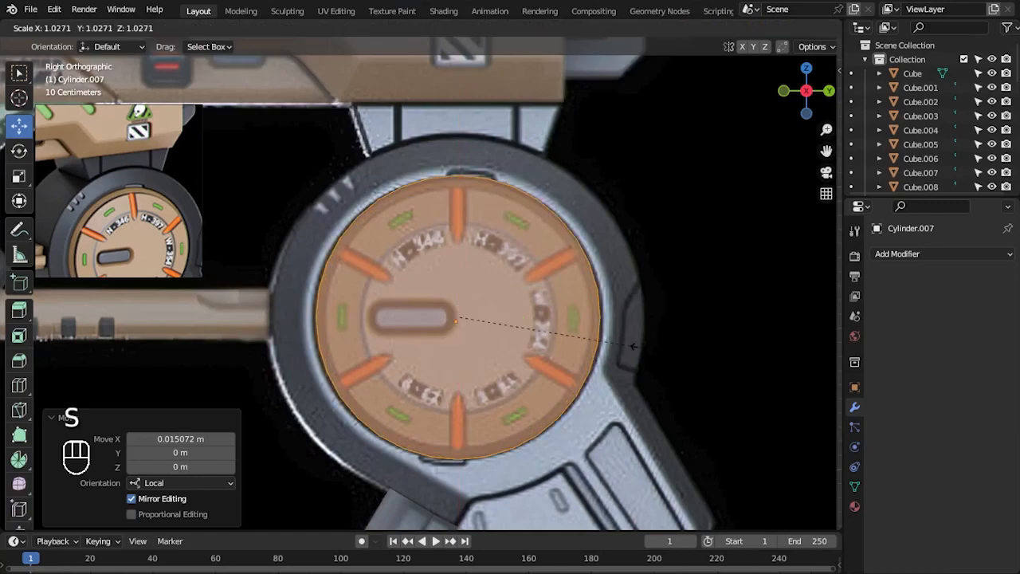
left_click(594, 335)
- Apply all transforms to the cylinder and set its origin to the centre of mass (surface)
key("Tab")
key("ctrl+a")
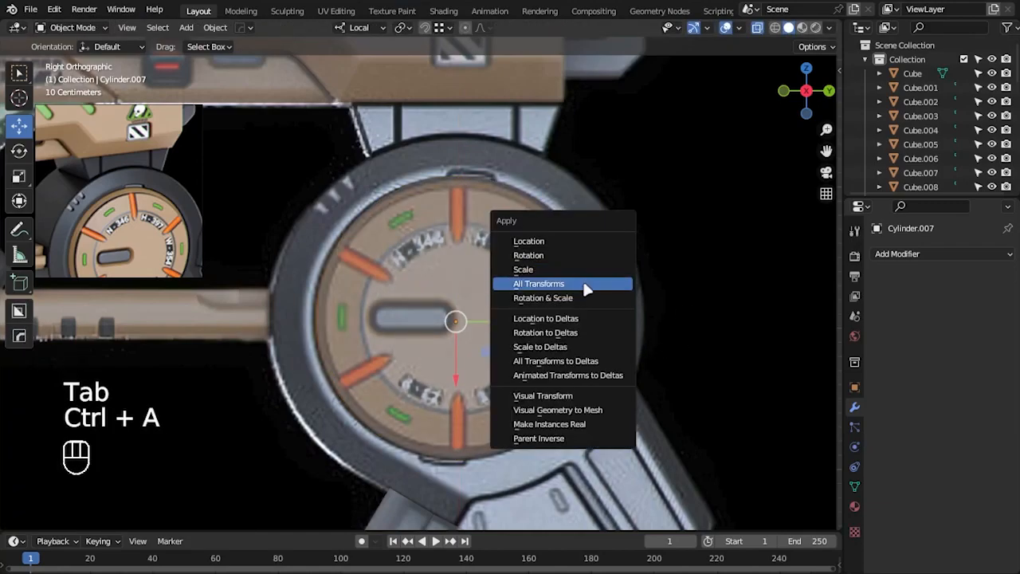
left_click(585, 284)
right_click(509, 277)
mouse_move(486, 325)
left_click(622, 370)
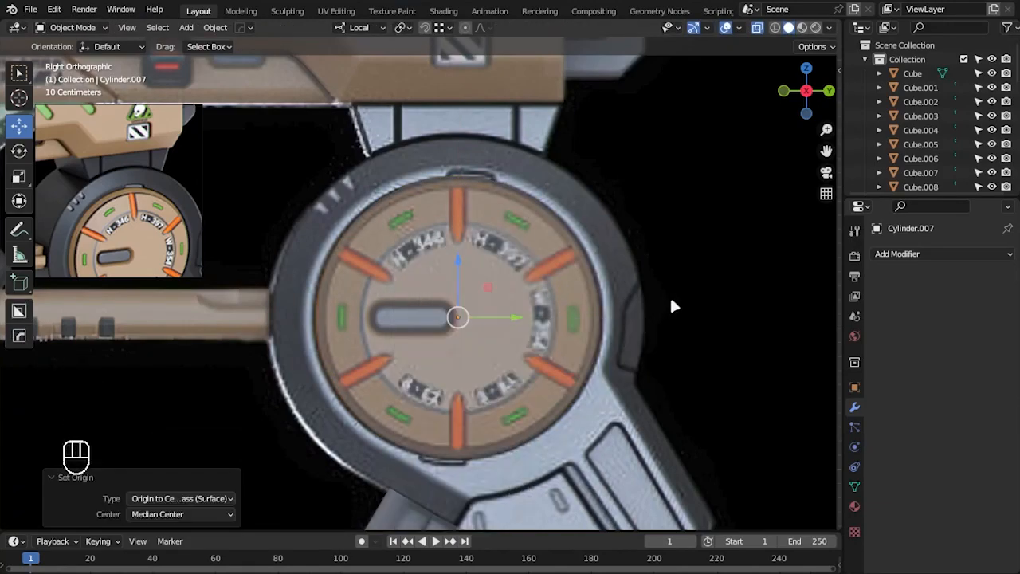
- Deselect the cylinder's cap faces and extrude its side faces along their normals by about 0.09 m
key("Tab")
key("3")
key("3")
left_click_drag(420, 288, 494, 350, "ctrl")
right_click(571, 264)
middle_click_drag(683, 427, 615, 355, "shift")
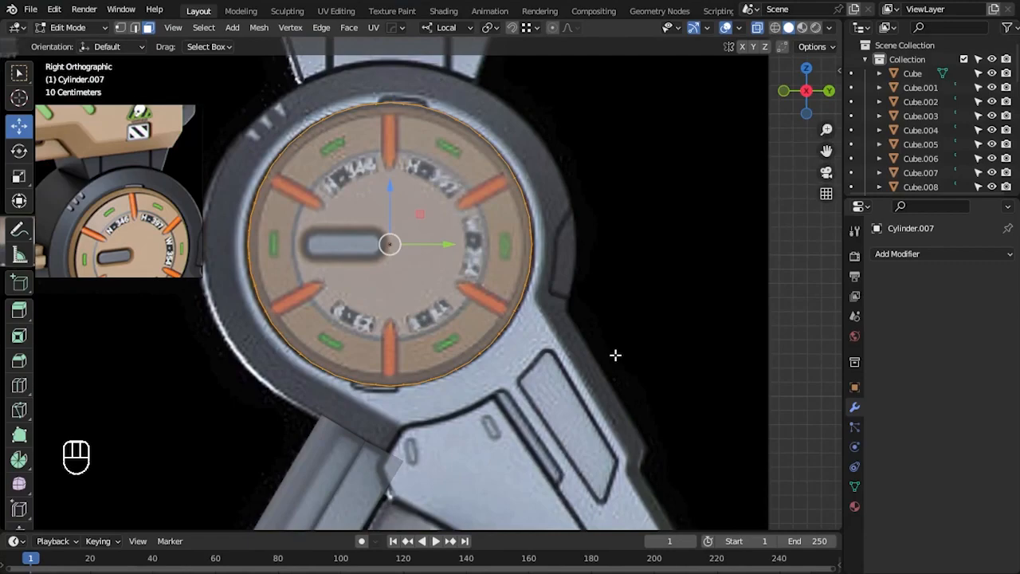
right_click(502, 291)
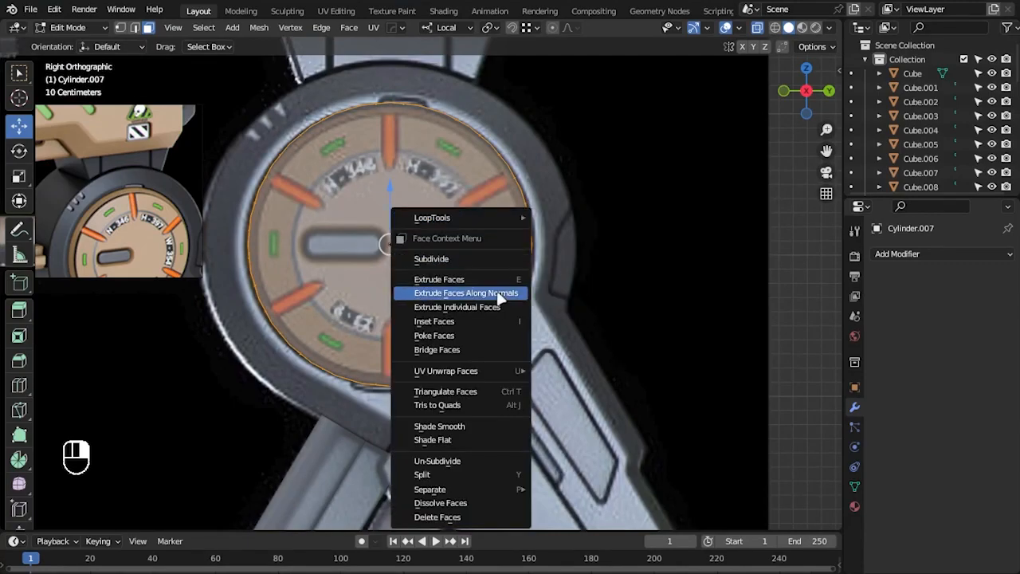
left_click(500, 291)
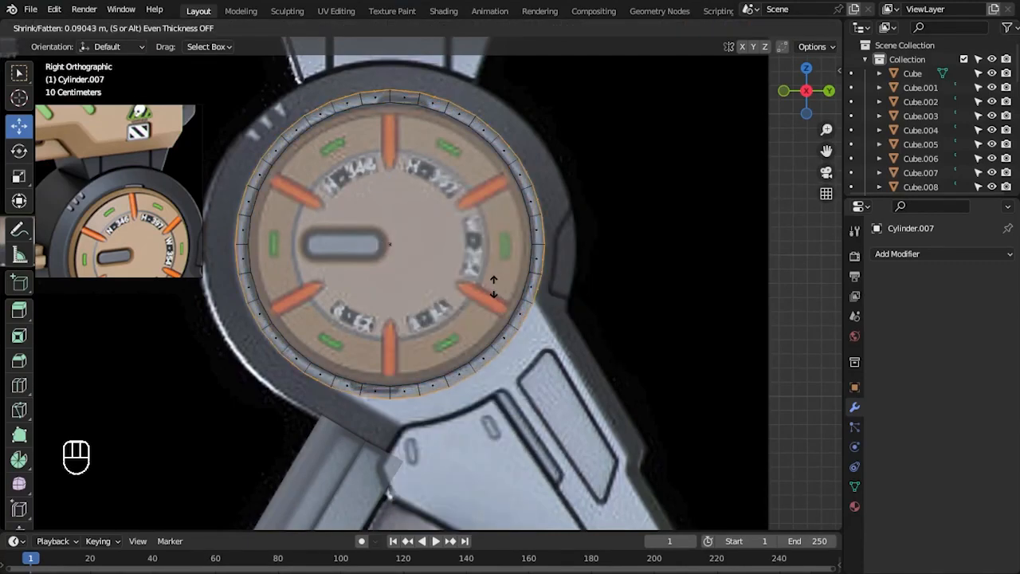
left_click(489, 285)
left_click(668, 302)
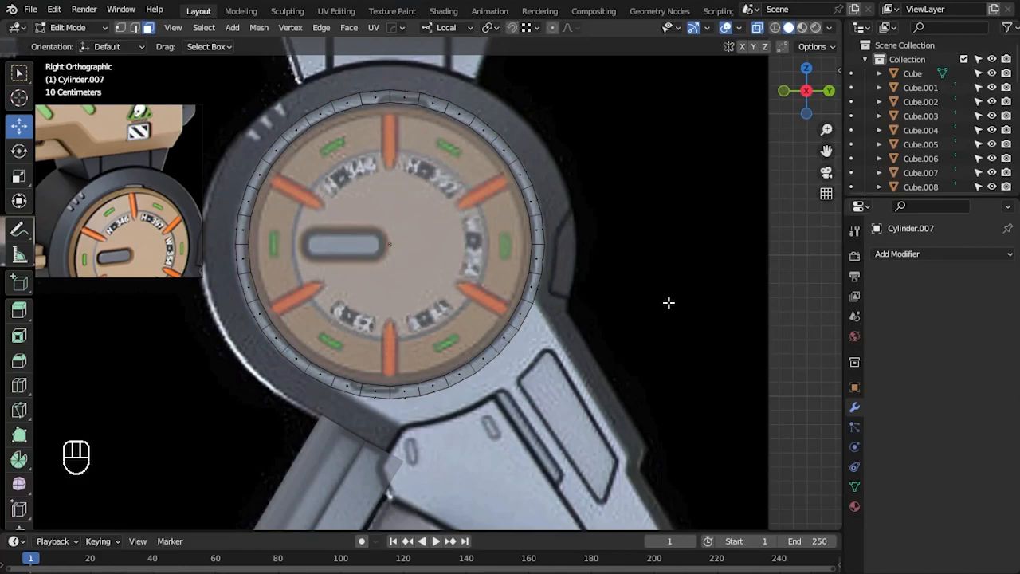
- Undo the latest edits back to the plain extruded ring around the dial
scroll(506, 424, "up", 3)
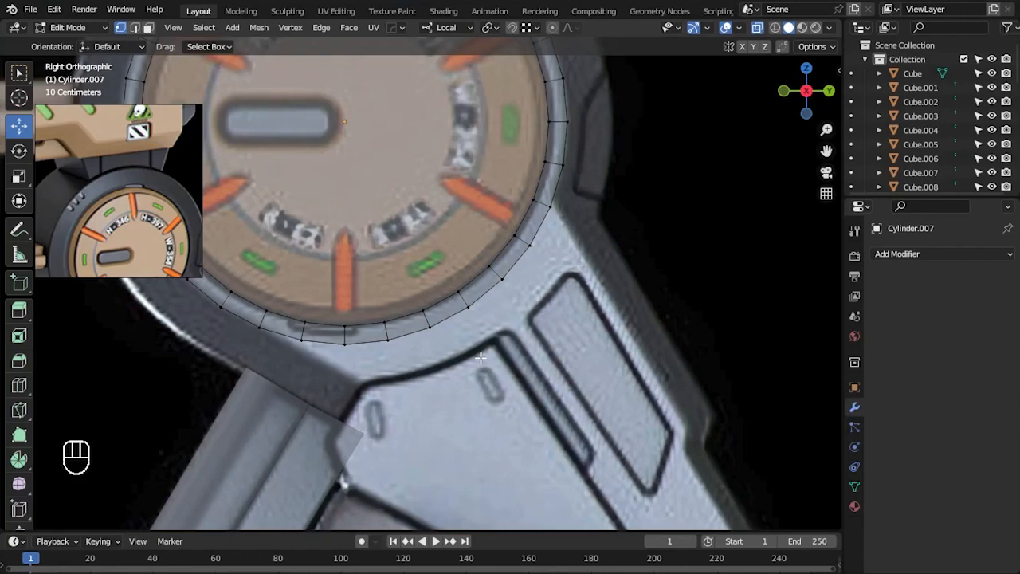
key("ctrl+z")
key("ctrl+z")
key("ctrl+z")
key("ctrl+z")
key("ctrl+z")
key("ctrl+z")
key("ctrl+z")
key("ctrl+z")
key("ctrl+z")
key("ctrl+z")
key("ctrl+z")
key("ctrl+z")
key("ctrl+z")
key("ctrl+z")
key("ctrl+z")
key("ctrl+z")
key("ctrl+z")
key("ctrl+z")
key("ctrl+z")
key("ctrl+z")
- Extrude the run of lower outer side faces of the dial ring outward toward the top of the grey arm
key("3")
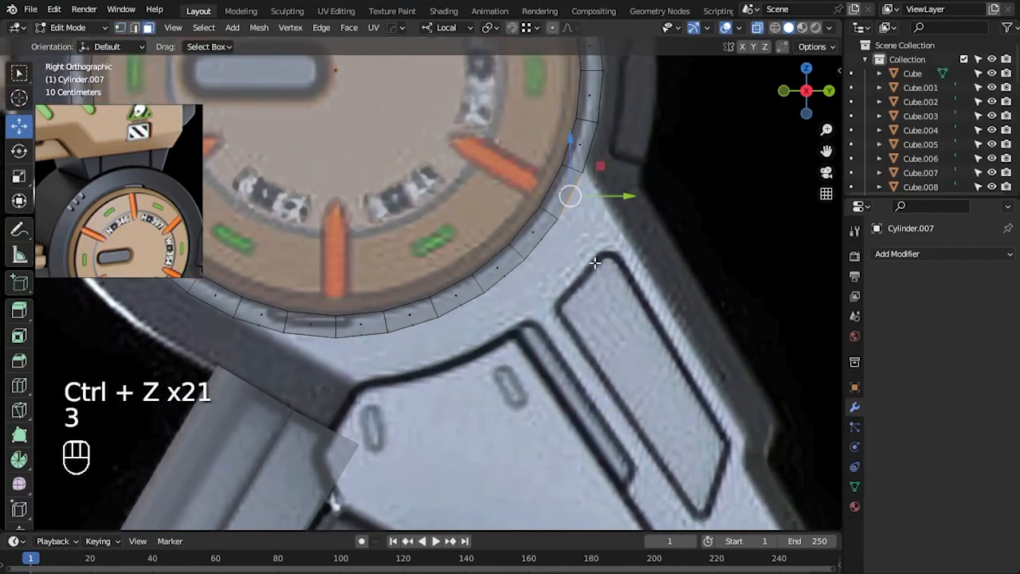
left_click_drag(265, 339, 271, 343, "shift")
key("alt+z")
left_click_drag(594, 398, 496, 289, "alt")
left_click(508, 278, "shift")
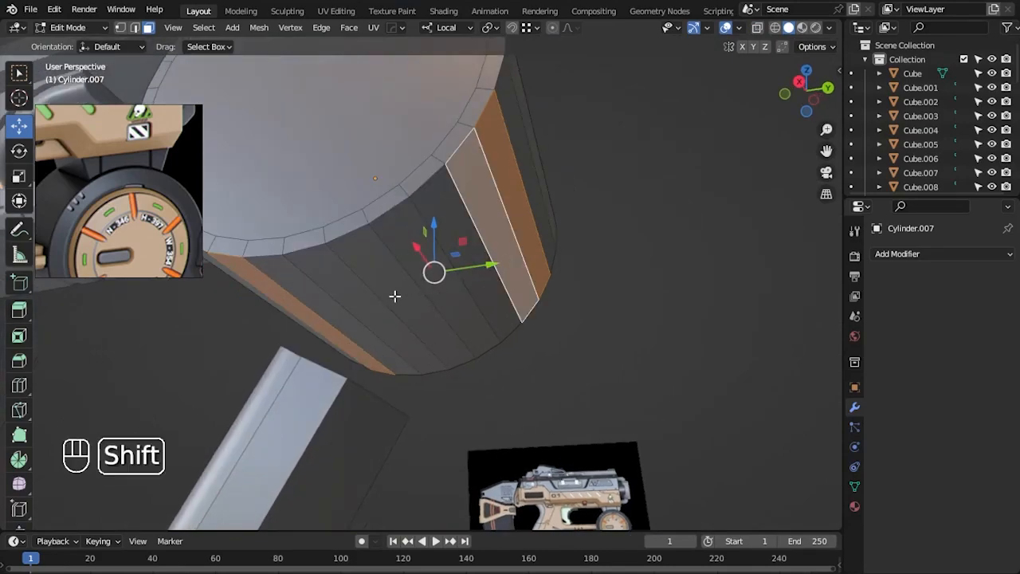
left_click(339, 317, "ctrl")
key("KP_3")
key("alt+z")
scroll(574, 332, "up", 2)
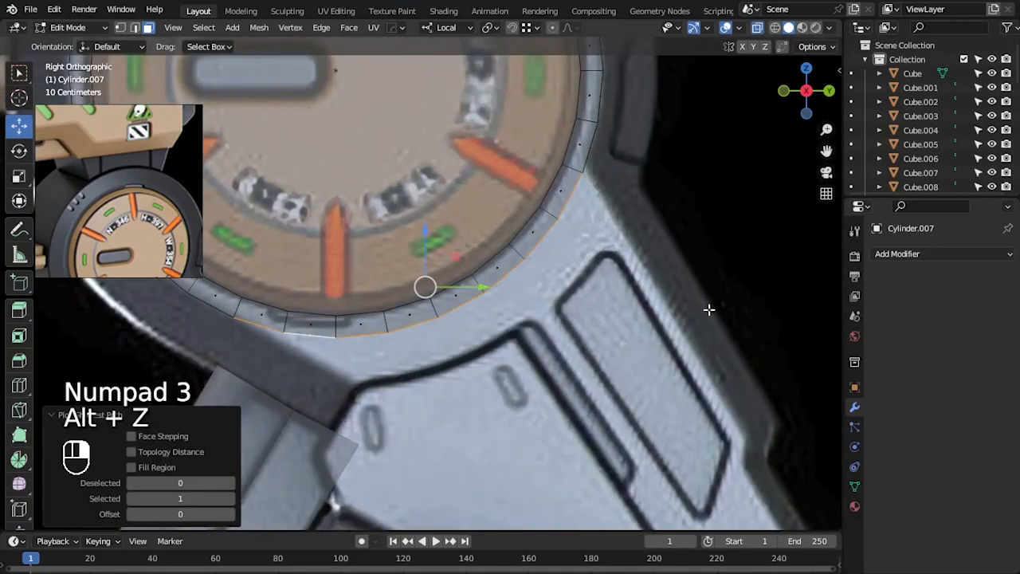
key("e")
left_click(467, 341)
left_click_drag(450, 343, 464, 346)
- Reposition the extruded vertices at the lower-left end toward the corner where the arm's dark panel line begins
key("1")
left_click_drag(251, 368, 320, 411)
left_click_drag(298, 386, 371, 393)
left_click(435, 484)
scroll(435, 485, "up", 2)
left_click_drag(368, 467, 349, 435)
left_click_drag(353, 444, 393, 415)
left_click_drag(408, 471, 374, 444)
left_click_drag(385, 448, 366, 420)
left_click_drag(305, 416, 343, 442)
left_click_drag(328, 429, 340, 429)
- Move the right-hand extruded vertices onto the arm's outer edge and the upper border of the inset panel
left_click_drag(637, 259, 681, 290)
left_click_drag(668, 282, 674, 251)
left_click_drag(618, 304, 660, 353)
left_click_drag(571, 285, 641, 350)
left_click_drag(629, 337, 618, 323)
mouse_move(554, 367)
left_mouse_down()
mouse_move(575, 346)
mouse_move(556, 357)
left_mouse_up()
left_click_drag(469, 396, 519, 435)
left_click_drag(500, 418, 502, 386)
scroll(563, 414, "down", 5)
left_click(645, 346)
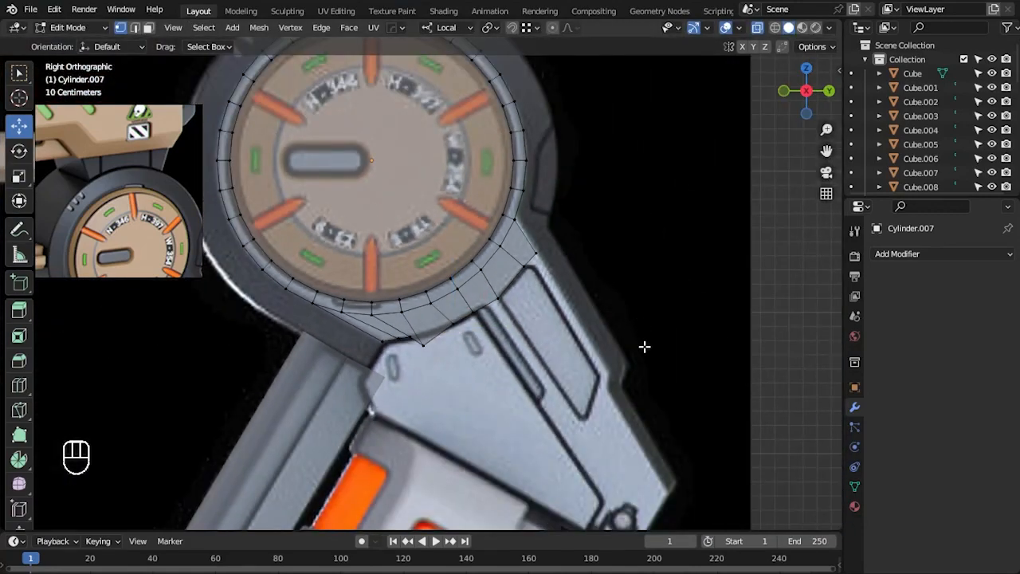
- Pull the middle extruded vertices onto the curved black panel line beneath the dial
middle_click_drag(639, 392, 587, 363, "shift")
scroll(678, 403, "up", 3)
scroll(587, 363, "up", 2)
left_click_drag(443, 268, 477, 300)
left_click_drag(457, 278, 460, 279)
left_click_drag(316, 320, 352, 375)
left_click_drag(344, 383, 346, 323)
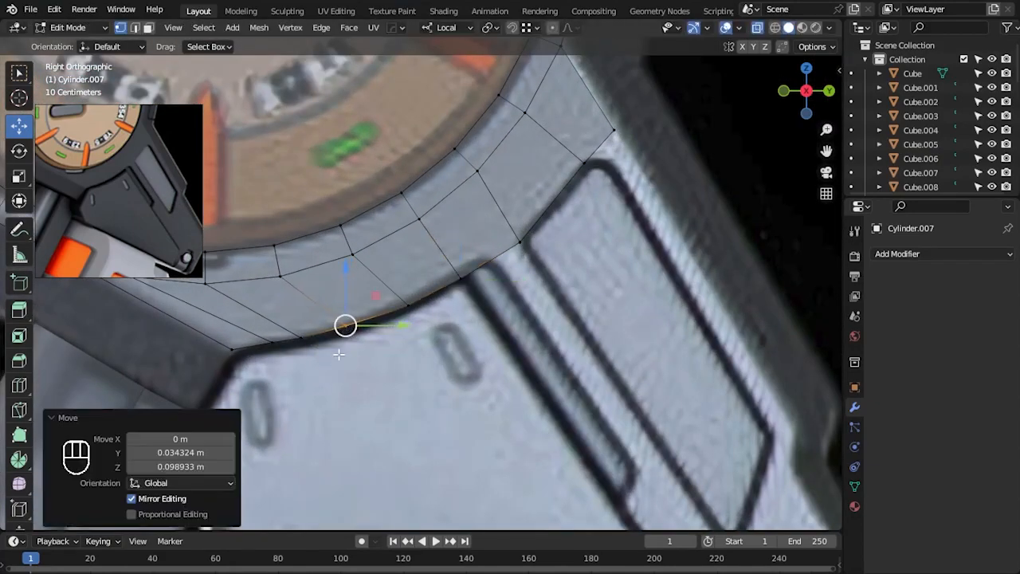
- Slide the ring vertex just right of the lower orange marker along its edge by a factor of 0.115
scroll(364, 330, "up", 2)
left_click_drag(315, 284, 315, 285)
key("shift+v")
left_click(404, 309)
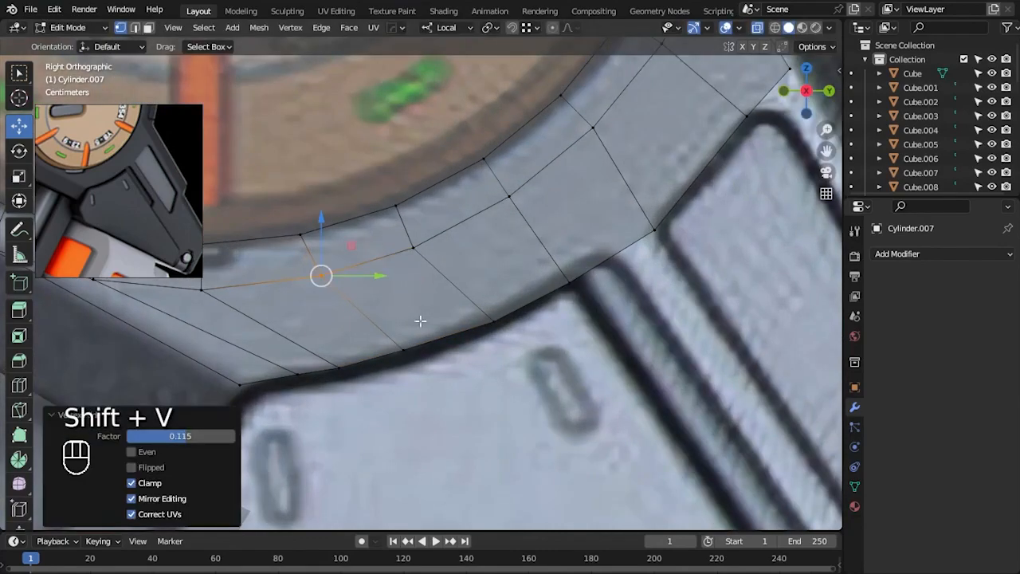
- Shift the right and middle vertices of the lower edge rightward along the curved panel line to space them evenly
left_click_drag(502, 339, 503, 340)
left_click_drag(491, 322, 490, 320)
left_click_drag(588, 303, 558, 270)
left_click_drag(571, 284, 575, 276)
left_click(599, 265)
left_click_drag(456, 300, 511, 327)
key("g")
left_click(534, 303)
left_click_drag(398, 330, 436, 354)
key("g")
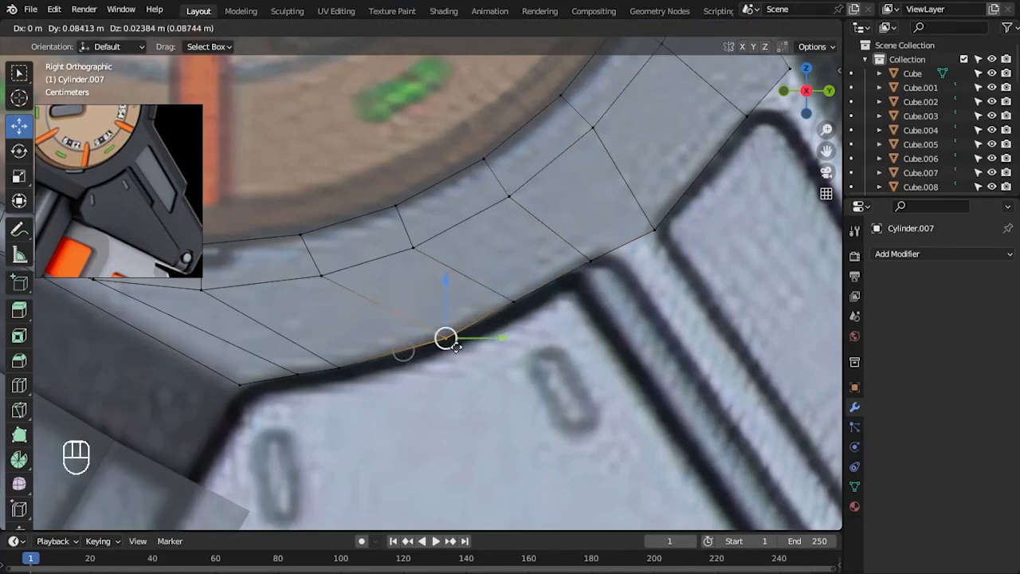
left_click(456, 347)
- Align the remaining left-hand vertices of the lower edge with the black panel line and its corner
left_click(341, 370)
left_click(348, 376)
left_click_drag(342, 371, 377, 362)
left_click(302, 378)
left_click_drag(302, 378, 307, 378)
left_click(247, 388)
left_click_drag(246, 388, 248, 392)
left_click(436, 338)
scroll(478, 374, "up", 3)
left_click_drag(476, 384, 470, 380)
left_click(611, 439)
scroll(618, 366, "down", 5)
scroll(619, 362, "down", 3)
scroll(645, 347, "up", 2)
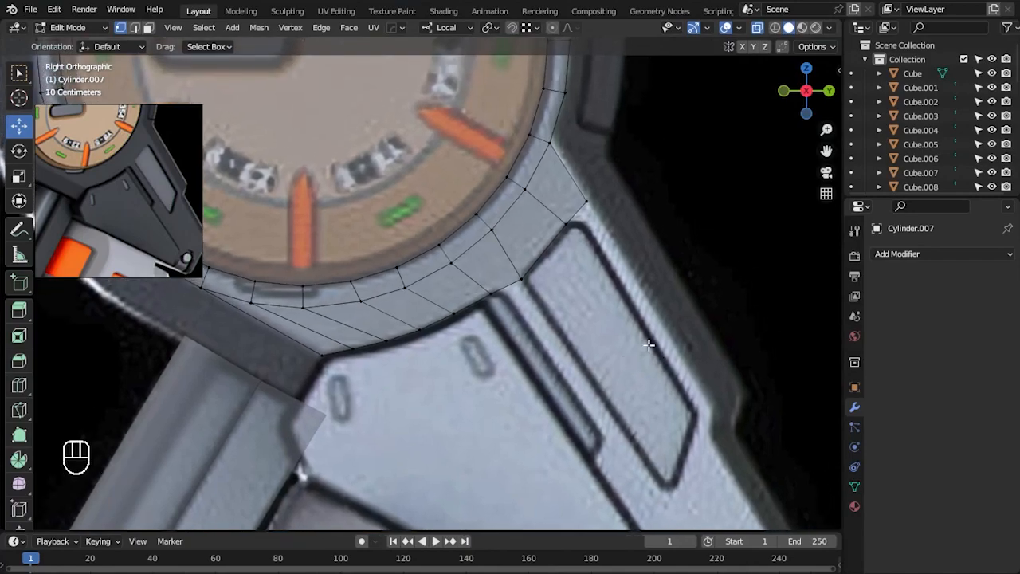
scroll(409, 353, "down", 3)
scroll(430, 372, "up", 1)
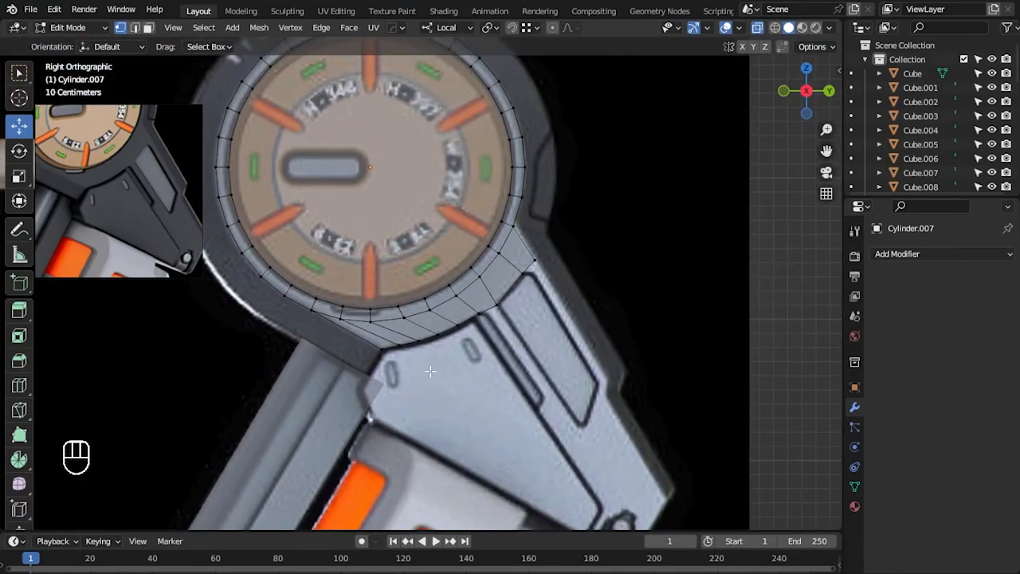
- Extrude only the right-hand lower side faces beside the inset panel down along the grey arm
scroll(550, 378, "up", 1)
key("alt+z")
middle_click_drag(624, 337, 587, 321)
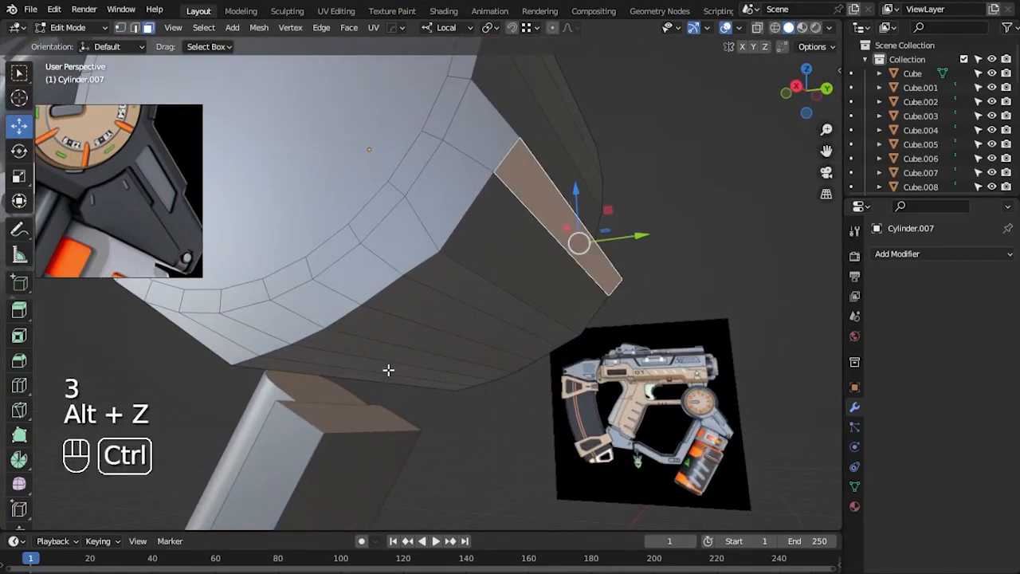
middle_click_drag(396, 364, 355, 328, "ctrl")
left_click(355, 327, "ctrl")
left_click(354, 327, "shift")
key("KP_3")
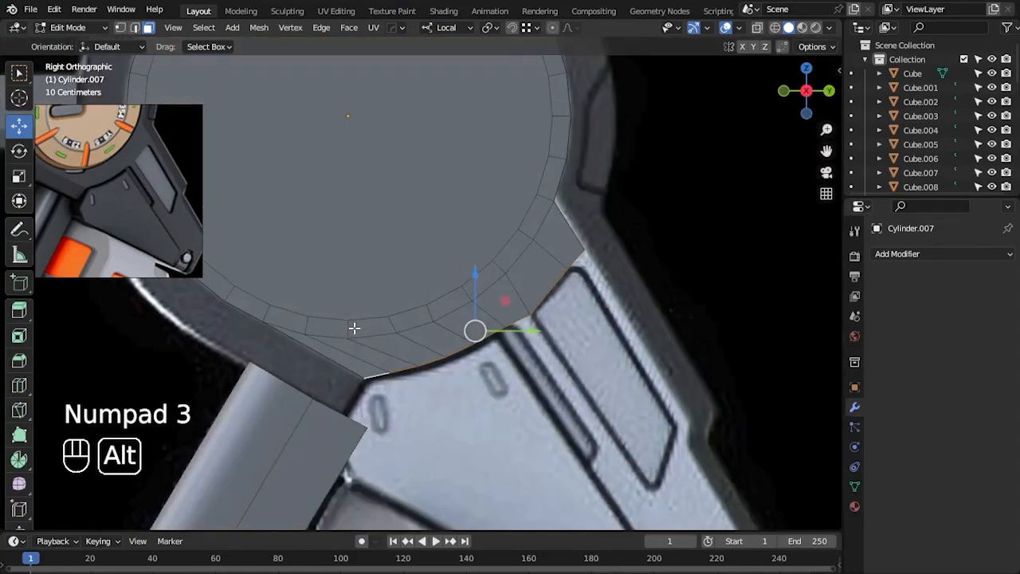
key("alt+z")
scroll(455, 436, "up", 2)
left_click_drag(300, 302, 530, 486, "ctrl")
middle_click_drag(624, 415, 522, 341, "shift")
scroll(491, 358, "down", 2)
scroll(524, 339, "down", 3)
key("e")
left_click(509, 359)
left_click_drag(505, 353, 523, 421)
left_click(614, 337)
- Move the extruded end vertices near the inset panel's lower end and flatten them with a Z scale of 0
scroll(654, 399, "up", 3)
middle_click_drag(653, 398, 560, 246, "alt")
key("1")
middle_click_drag(523, 310, 562, 381, "alt")
left_click_drag(428, 337, 587, 495)
left_click_drag(532, 438, 464, 330)
key("s")
key("z")
key("KP_0")
key("Return")
- Rotate the flattened end edge square to the arm and widen it with a local Y scale of 1.414
key("r")
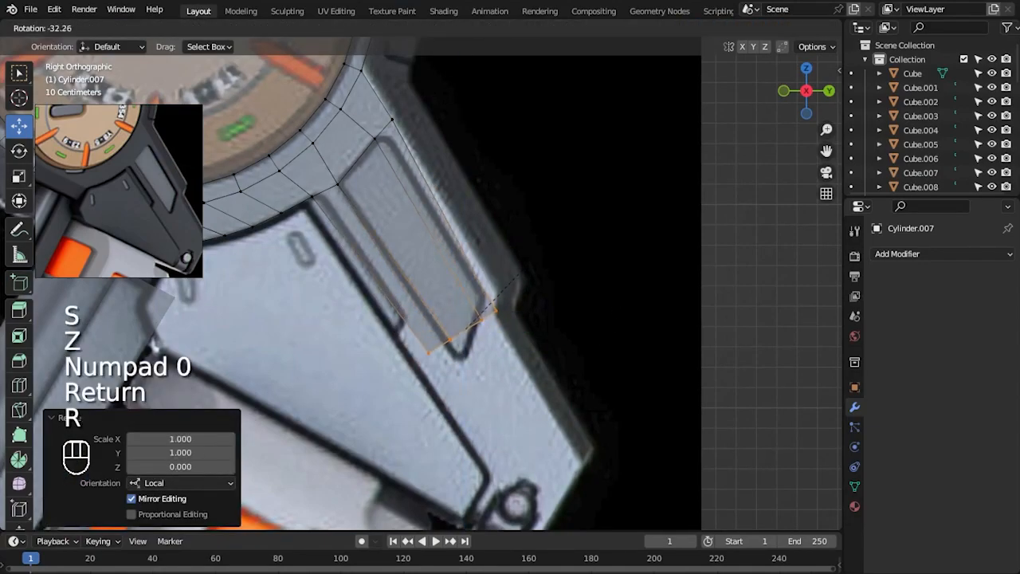
left_click(590, 192)
key("s")
key("y")
left_click(604, 360)
key("r")
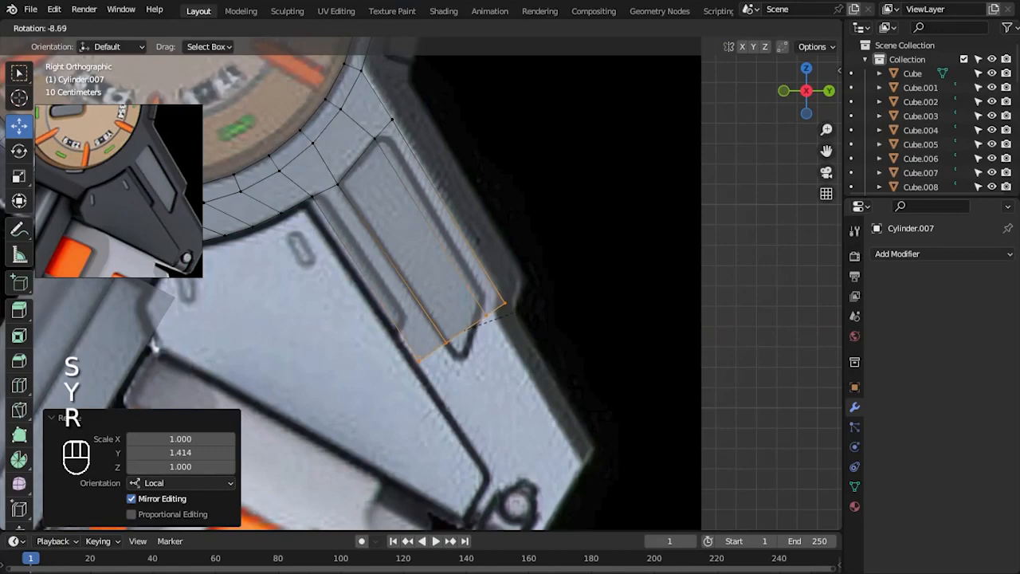
- Rotate the arm's lower end edges to follow the reference and move them slightly back up along the arm
left_click(504, 313)
left_click_drag(462, 332, 450, 315)
key("alt+a")
middle_click_drag(358, 286, 360, 368, "shift")
scroll(359, 359, "up", 3)
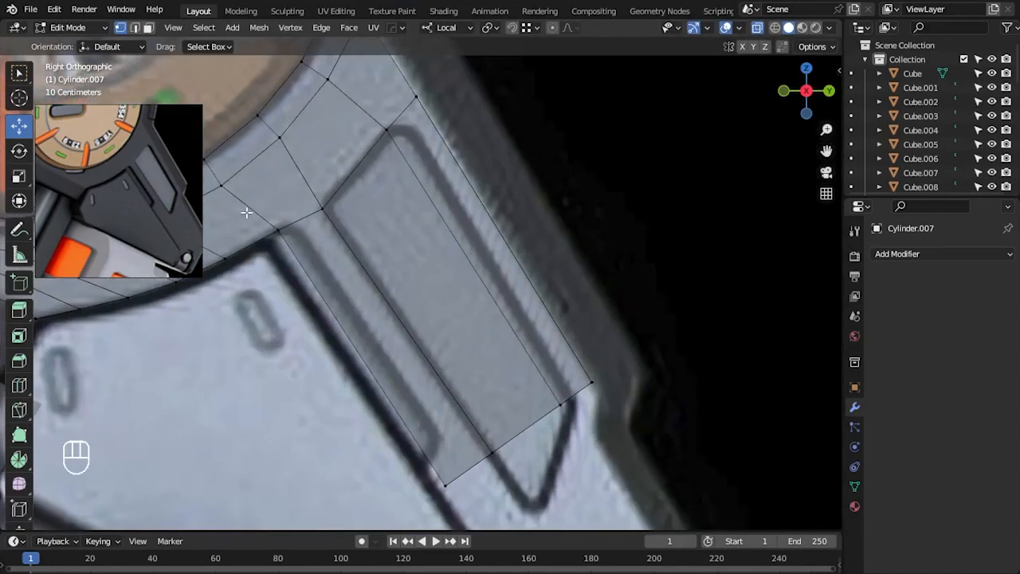
- Move the arm's upper inner corner and lower inner corner vertices outward so the inner edge follows the recessed strip
left_click_drag(278, 230, 287, 226)
left_click_drag(444, 484, 459, 472)
middle_click_drag(596, 481, 572, 389, "alt")
left_click_drag(442, 384, 450, 385)
middle_click_drag(307, 154, 382, 268, "shift")
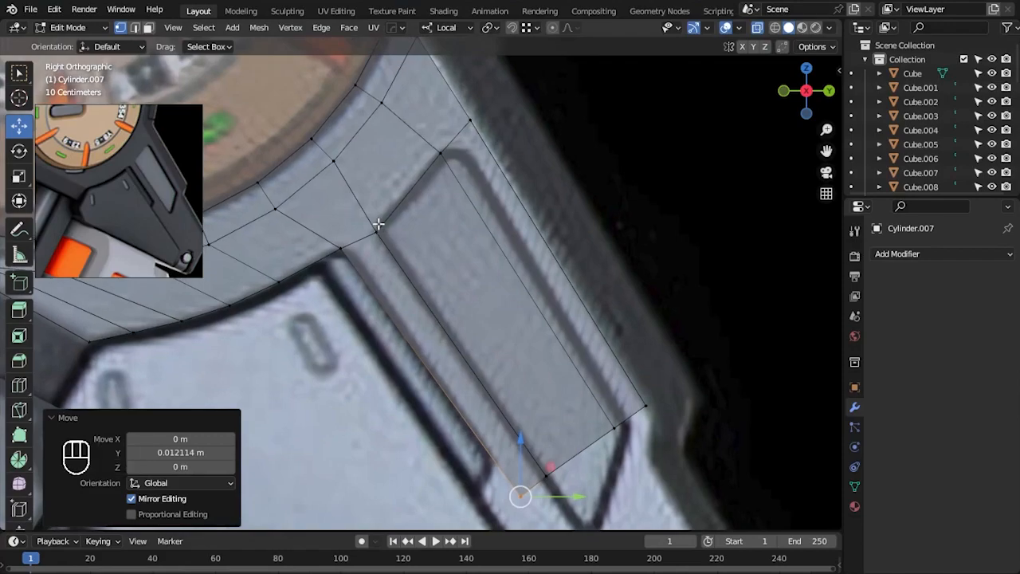
left_click(387, 238)
left_click_drag(371, 231, 345, 249)
left_click(341, 250)
key("ctrl+z")
- Vertex-slide the ring band's middle-row and outer-row vertices near the arm's inner corner to even out the faces
middle_click_drag(242, 259, 344, 287, "shift")
left_click(307, 270)
key("shift+v")
left_click(405, 303)
key("ctrl+z")
key("shift+v")
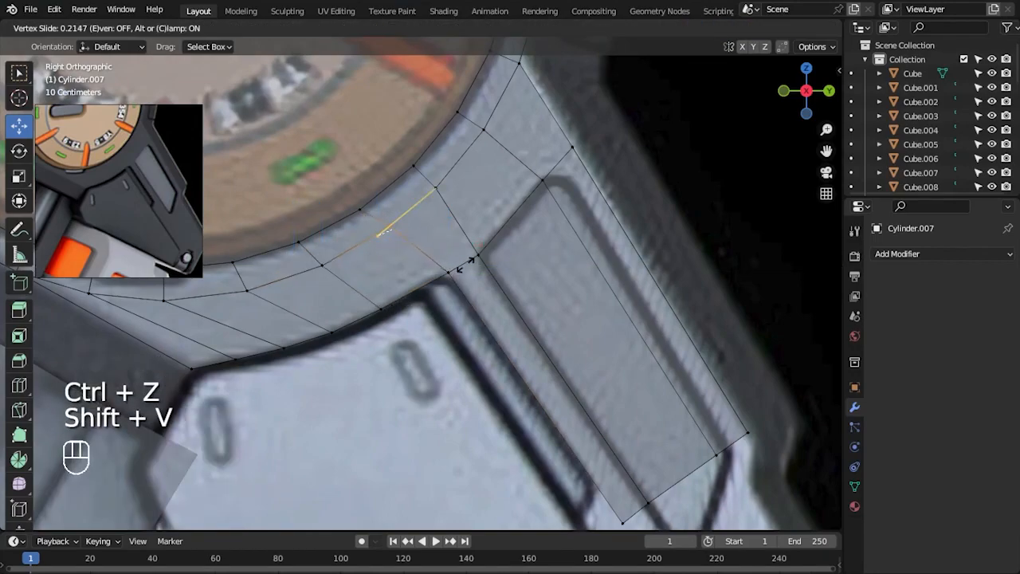
left_click(405, 326)
key("shift+v")
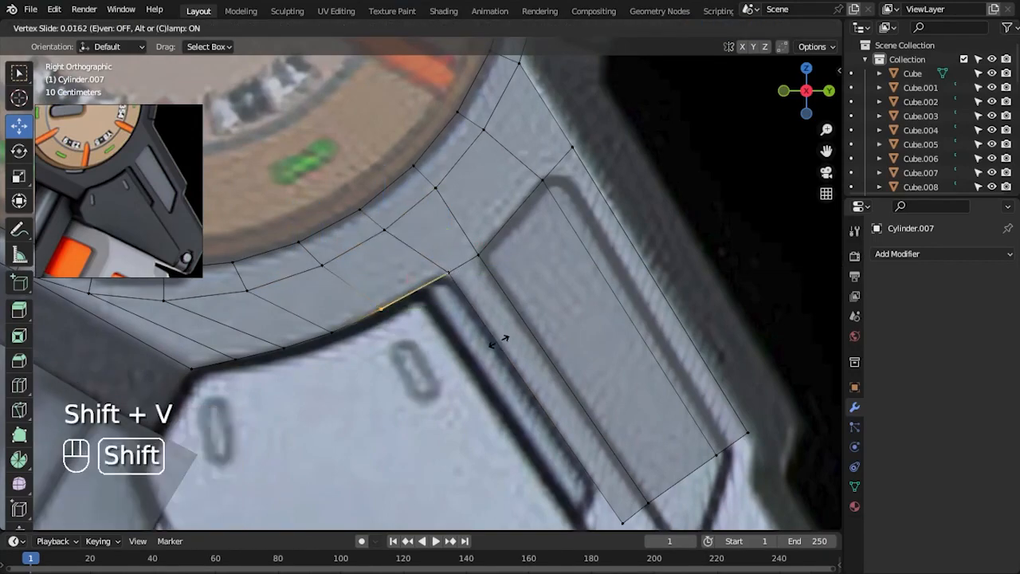
left_click(374, 297)
- Vertex-slide the neighbouring vertices farther along the lower ring band, ending with a slide factor of 0.216
middle_click_drag(359, 319, 451, 319, "shift")
key("shift+v")
left_click(344, 303)
key("shift+v")
left_click(433, 332)
scroll(434, 331, "down", 2)
middle_click_drag(398, 310, 485, 308, "shift")
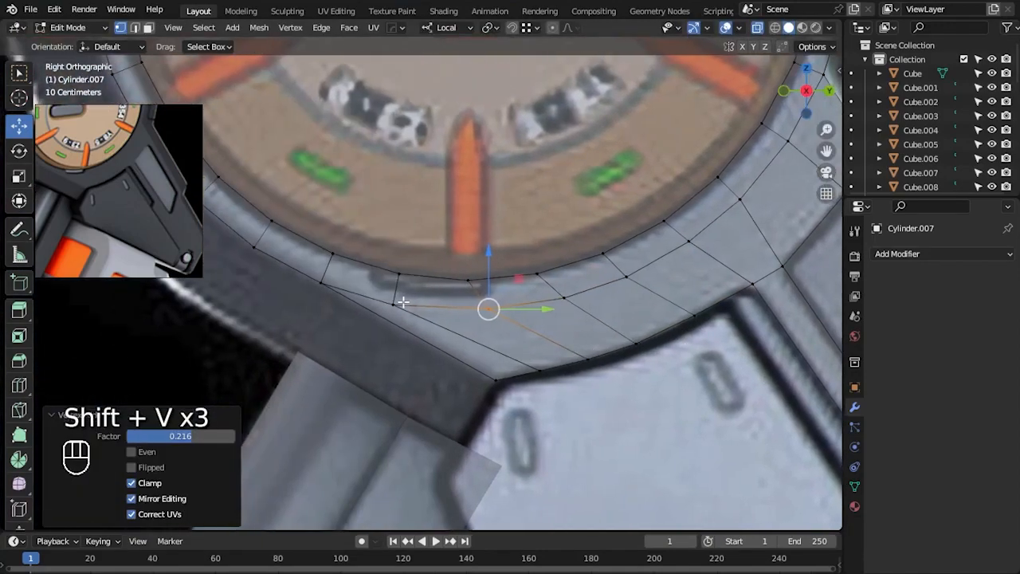
- Slide the remaining middle-row vertices beneath the dial to even their spacing, and undo the last slide
key("shift+v")
left_click(634, 414)
left_click(634, 414)
scroll(664, 425, "up", 2)
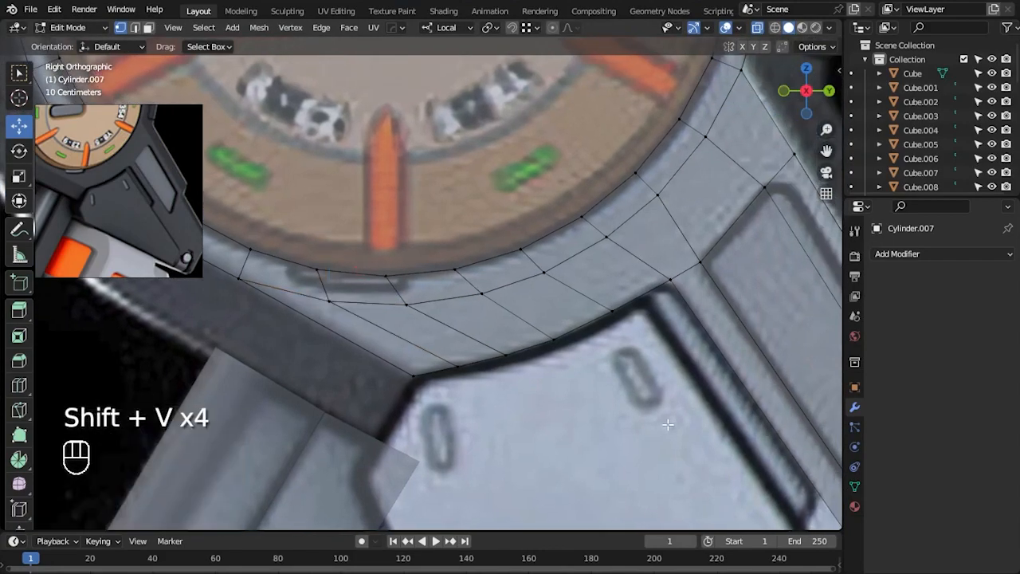
key("shift+v")
left_click(698, 426)
key("shift+v")
left_click(599, 403)
key("ctrl+z")
scroll(547, 385, "down", 5)
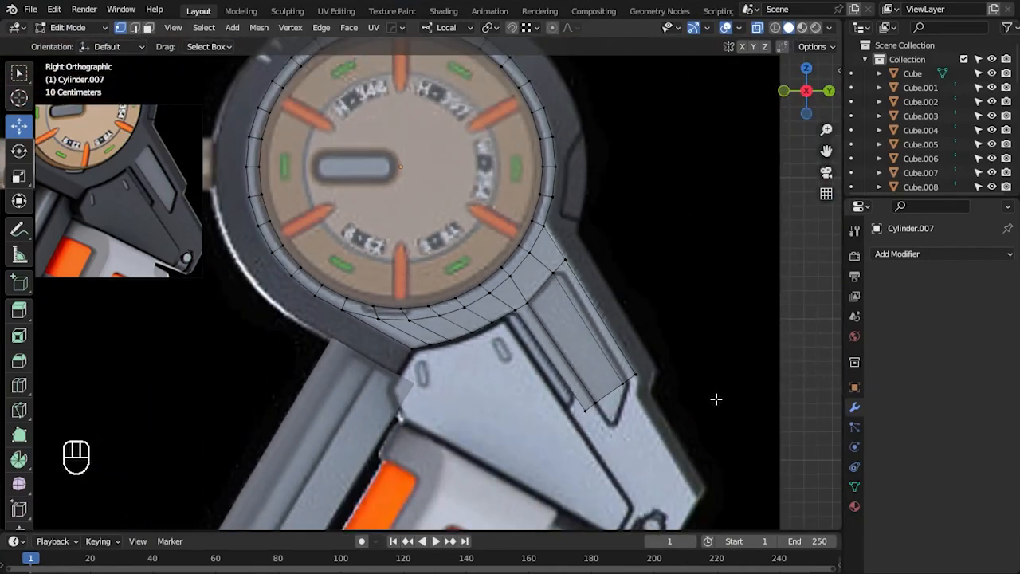
- Move the arm's lower end edges onto the reference panel, raising the two inner end vertices back along the arm
middle_click_drag(675, 374, 568, 364, "alt")
scroll(559, 349, "up", 3)
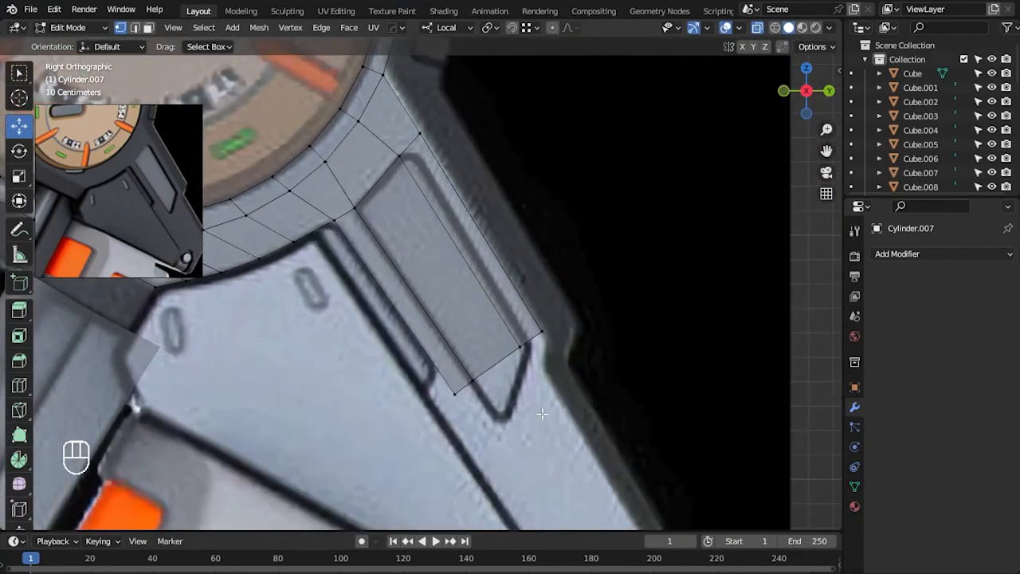
middle_click_drag(532, 402, 510, 365, "alt")
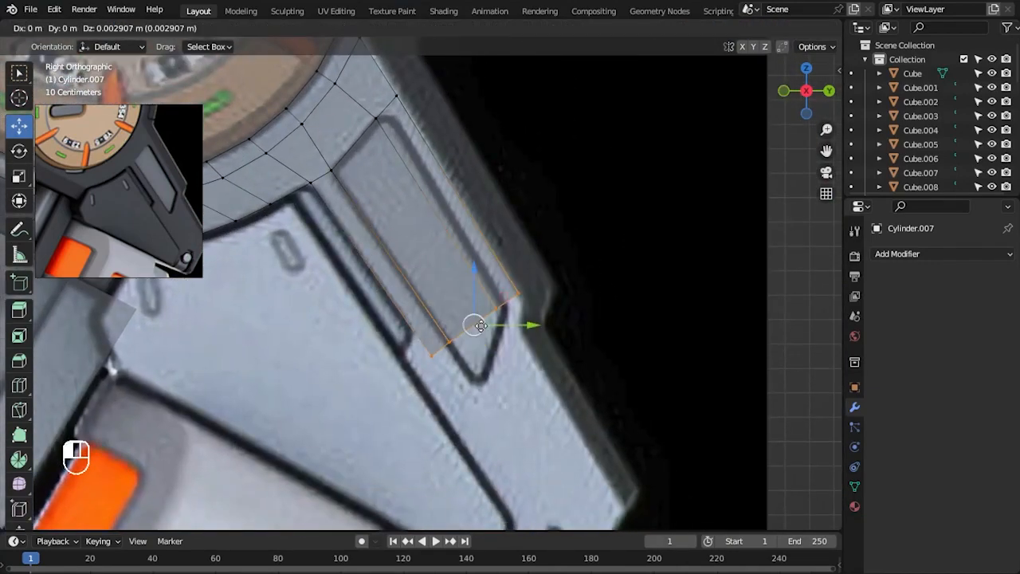
left_click_drag(478, 325, 487, 334)
scroll(605, 407, "up", 2)
left_click_drag(451, 378, 437, 351)
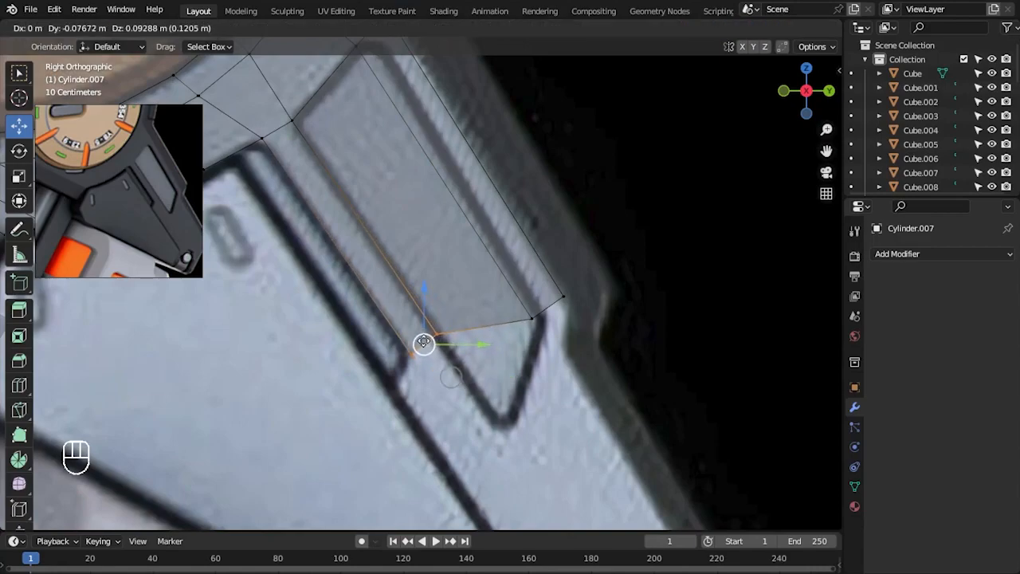
left_click(450, 376)
key("3")
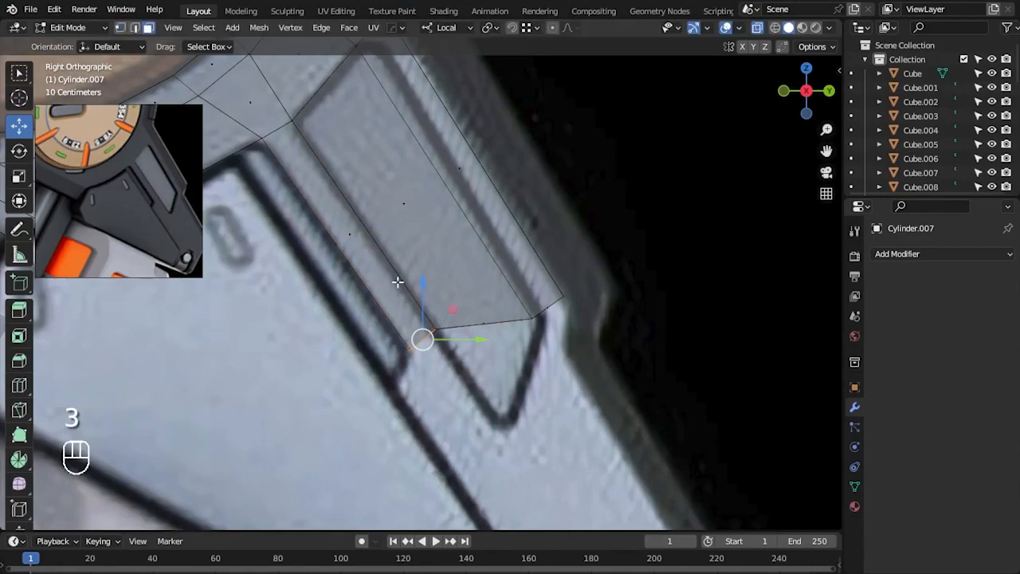
scroll(599, 394, "down", 3)
middle_click_drag(588, 392, 551, 314, "shift")
key("e")
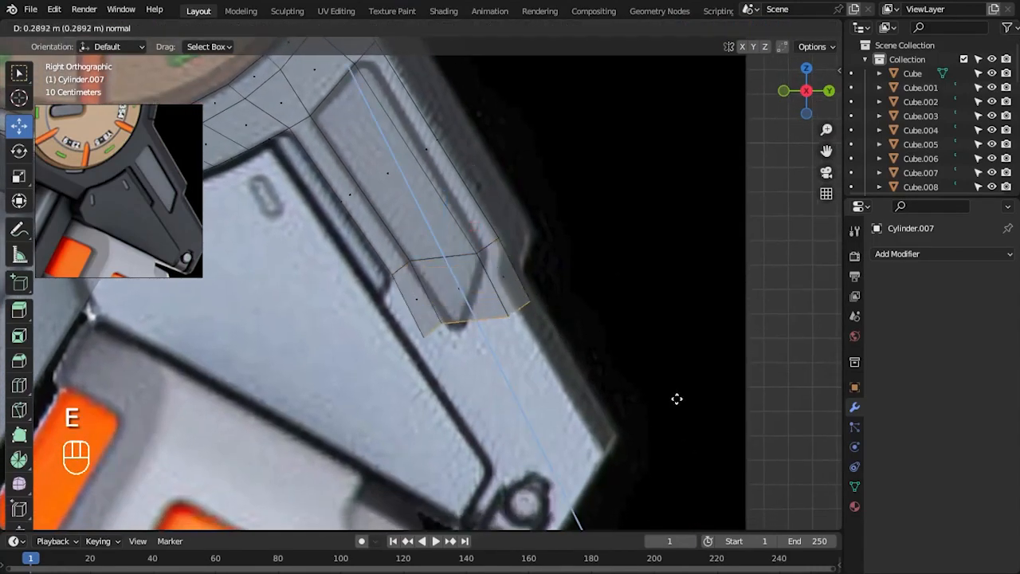
left_click(496, 359)
key("g")
left_click(603, 417)
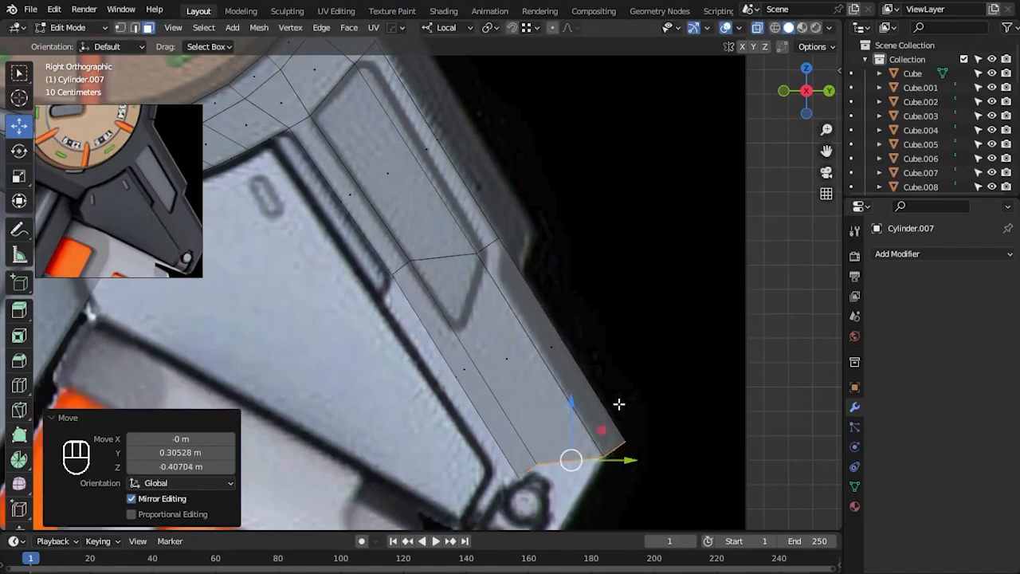
key("ctrl+z")
key("ctrl+z")
- Extrude the arm's end without its narrow outer face, and move the new end to the lower outer corner, about 0.26 m in Y and -0.17 m in Z
left_click_drag(559, 309, 477, 217, "ctrl")
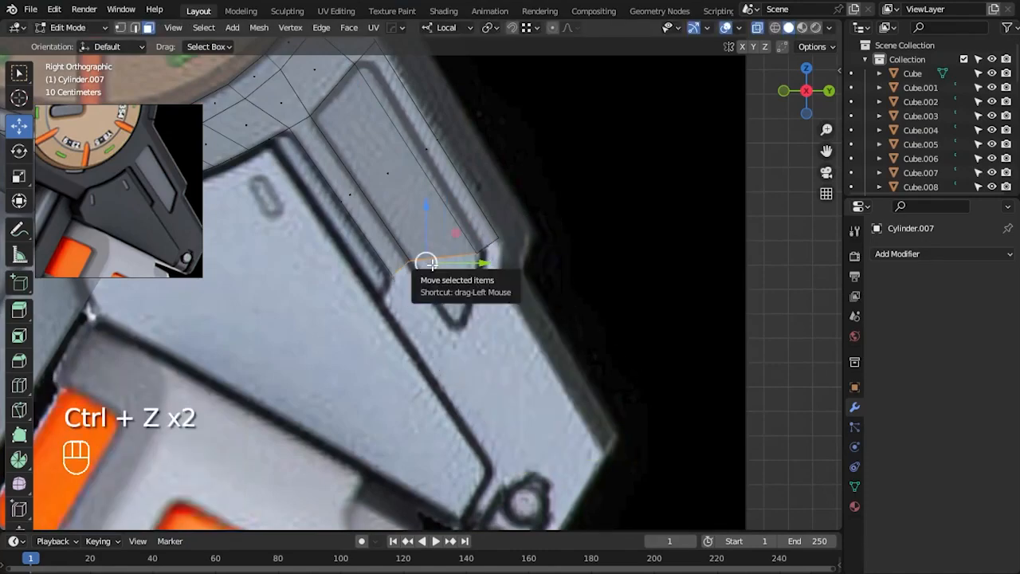
key("e")
left_click(489, 425)
key("g")
left_click_drag(562, 461, 565, 473)
scroll(519, 276, "up", 2)
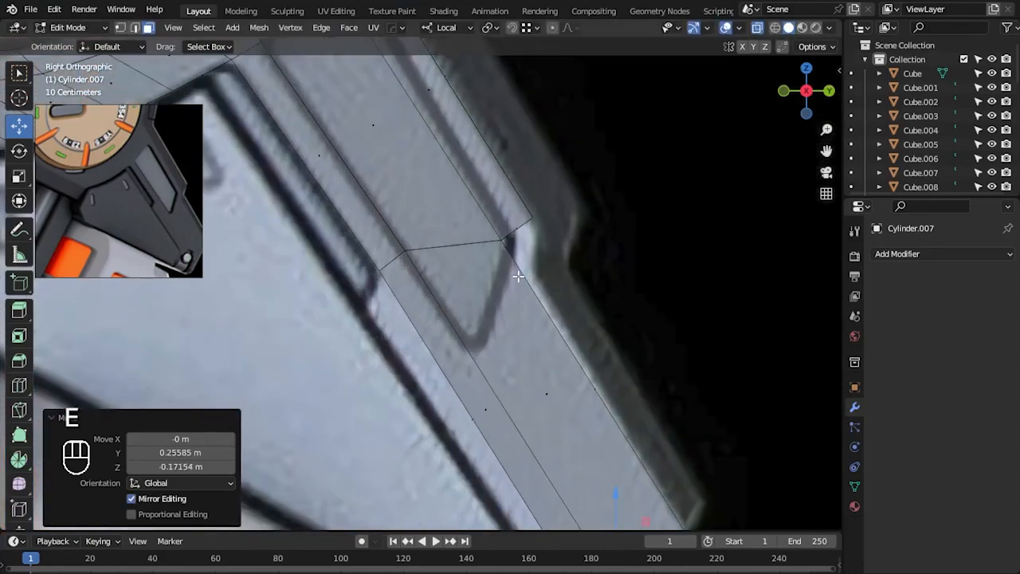
- Move the vertices where the two arm sections meet downward so the outer bend and inner seam follow the reference
key("1")
left_click(503, 240)
left_click_drag(503, 239, 527, 274)
left_click_drag(384, 223, 424, 268)
left_click_drag(408, 256, 428, 285)
left_click(614, 306)
scroll(594, 350, "down", 2)
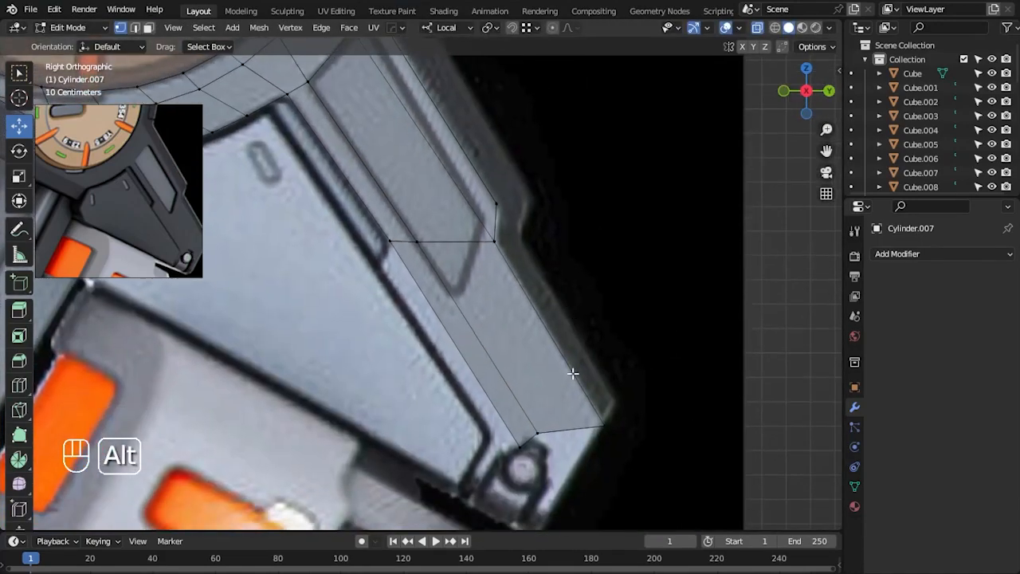
- Position the lower end vertices along the arm tip's slanted outer edge and just above the round pin
scroll(589, 401, "up", 3)
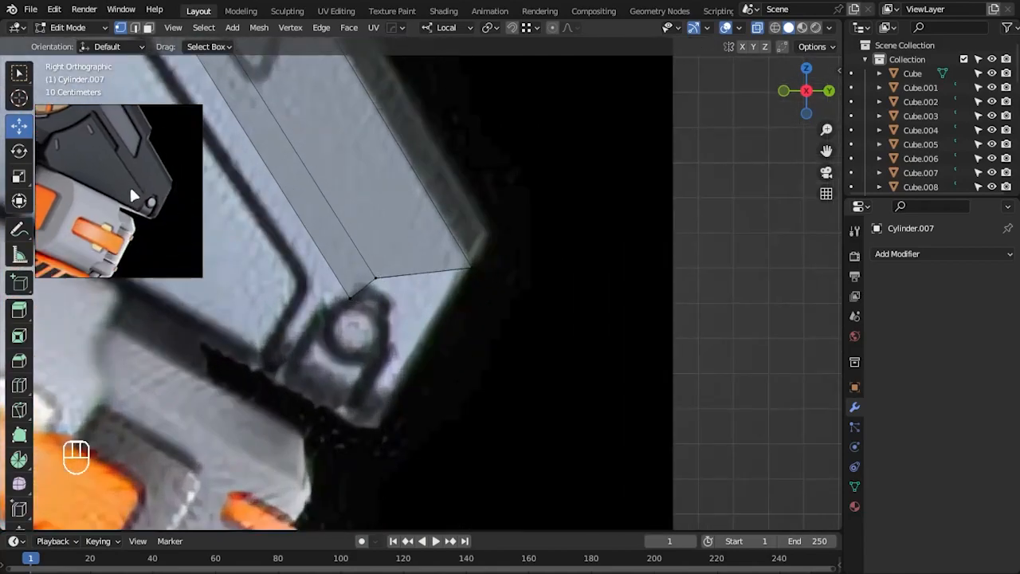
left_click(469, 264)
left_click_drag(470, 263, 471, 264)
left_click(388, 280)
left_click_drag(373, 276, 430, 324)
left_click(346, 302)
left_click_drag(351, 298, 367, 285)
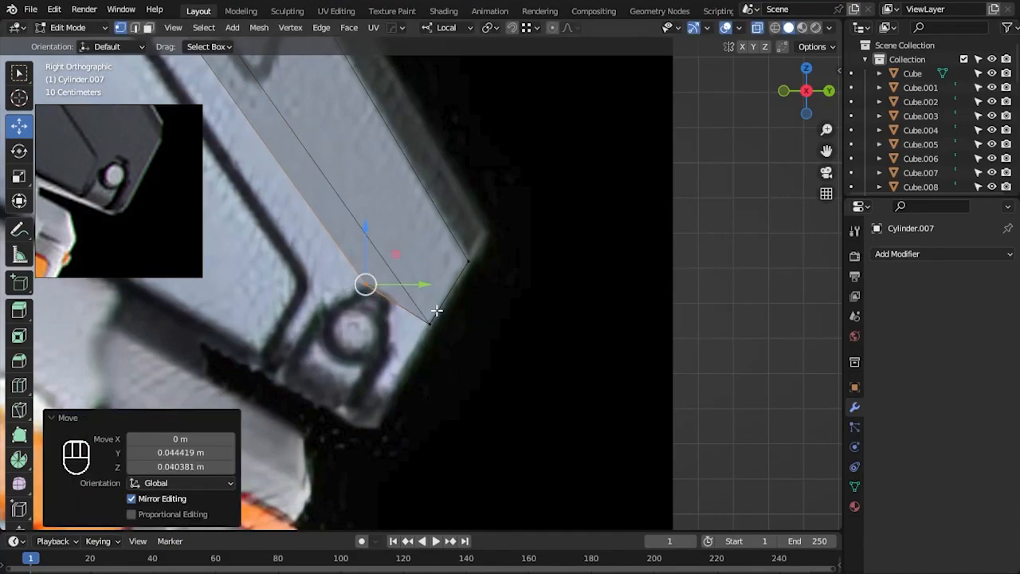
scroll(406, 305, "down", 3)
middle_click_drag(400, 302, 458, 364, "shift")
left_click_drag(445, 355, 438, 352)
left_click(456, 335)
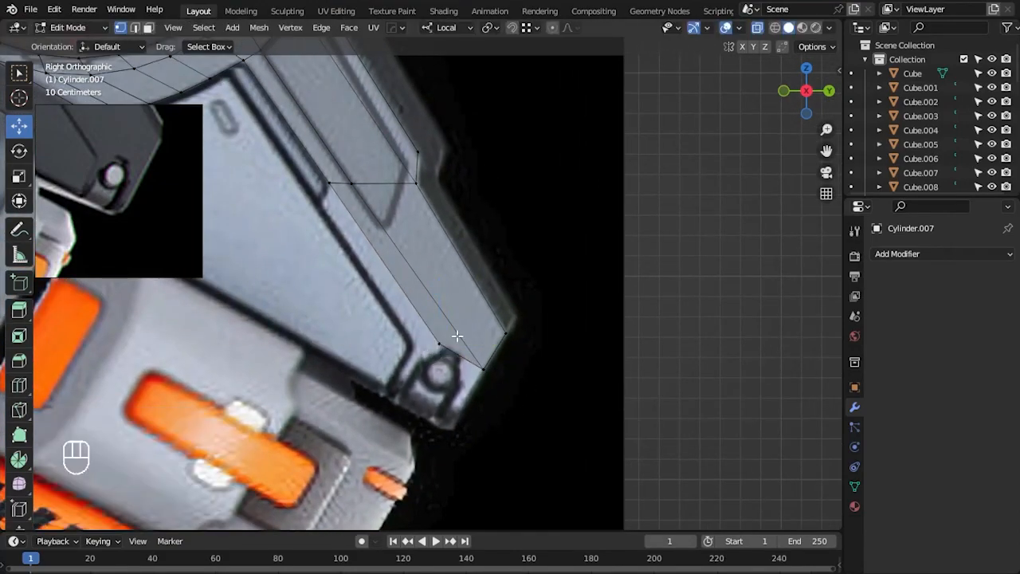
- Extrude the lower arm section's inner side face out to the dark panel line
key("e")
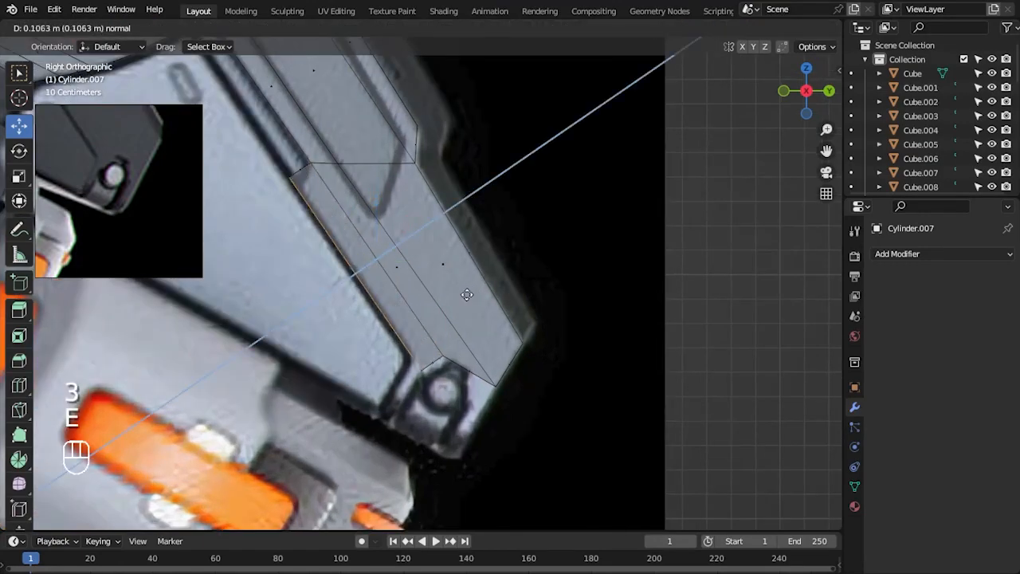
left_click(355, 275)
left_click_drag(356, 275, 359, 276)
key("1")
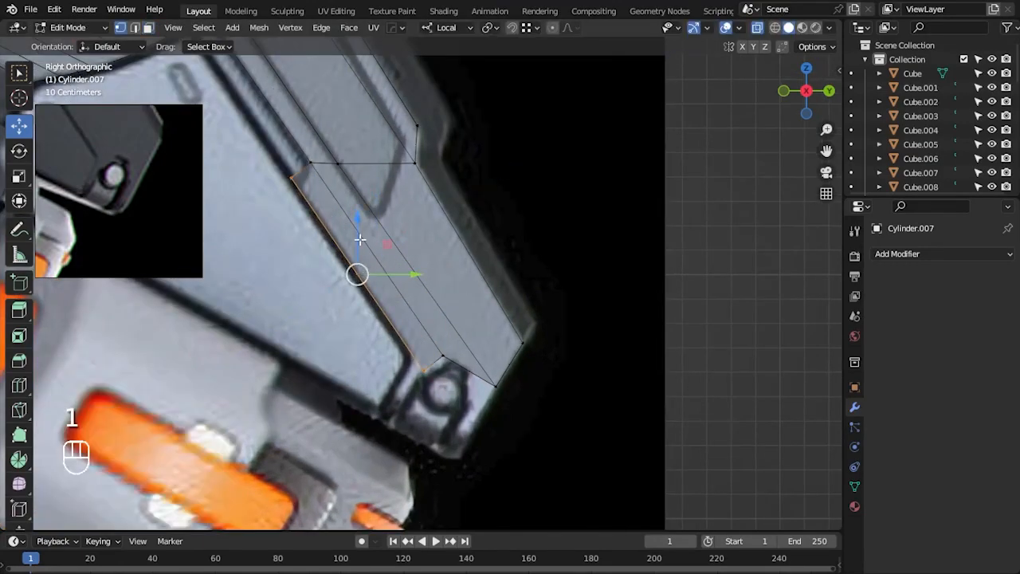
- Fit the extruded strip's upper and lower corner vertices to the panel line, moving the upper one about 0.035 m in Y and -0.040 m in Z
scroll(254, 126, "up", 3)
left_click_drag(314, 222, 331, 237)
left_click_drag(325, 230, 341, 247)
scroll(661, 295, "down", 1)
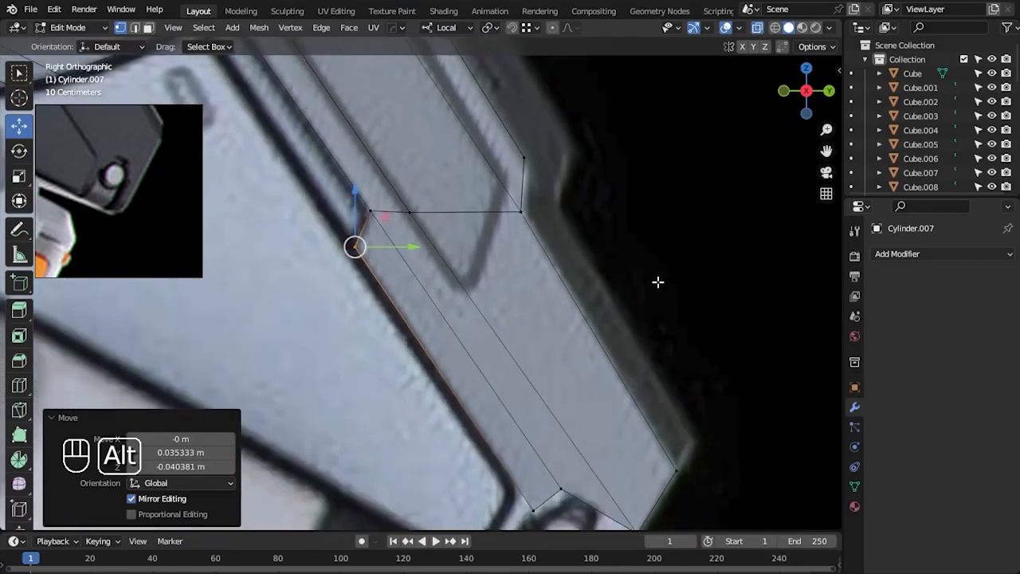
middle_click_drag(661, 296, 646, 213, "alt")
left_click_drag(496, 406, 528, 438)
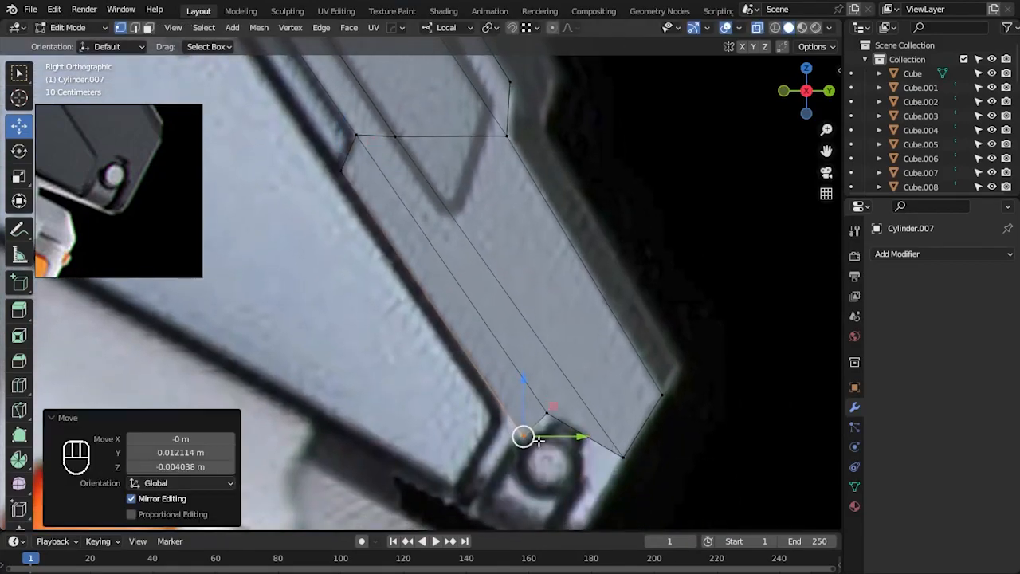
- Reshape the arm's lower end by arching the inner vertices over the round pin and pulling the two outer vertices inward
middle_click_drag(594, 418, 437, 234, "shift")
scroll(438, 234, "up", 1)
left_click_drag(405, 191, 394, 241)
left_click(477, 287)
left_click_drag(477, 287, 442, 231)
key("ctrl+z")
left_click(499, 302)
left_click_drag(472, 283, 433, 250)
left_click(519, 206)
left_click_drag(519, 207, 503, 187)
- Extrude the slanted outer end face to the arm's silhouette and align its lower vertex with the reference edge
key("3")
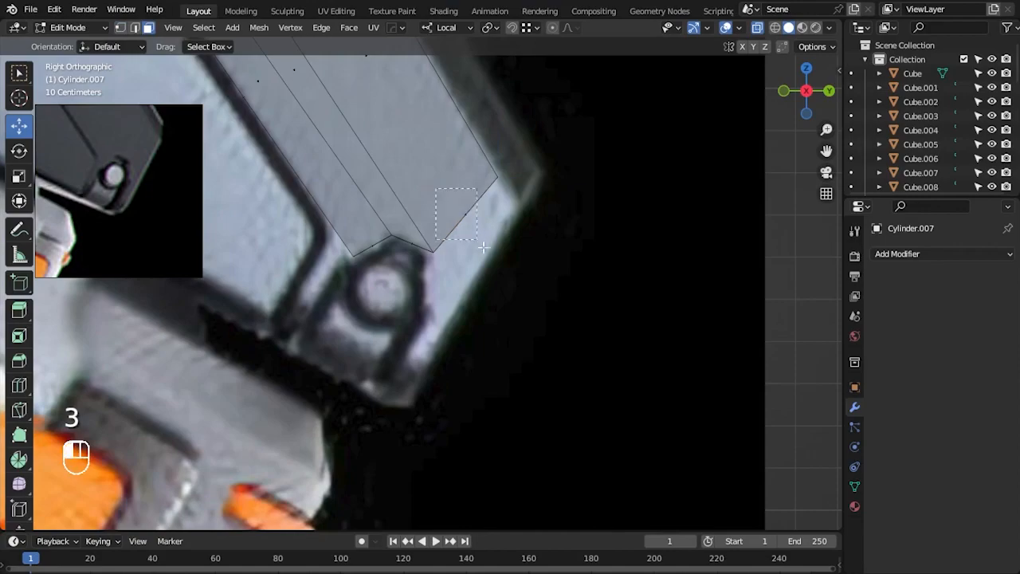
left_click(482, 243)
key("e")
left_click(511, 276)
left_click_drag(493, 239, 485, 251)
key("1")
left_click(455, 284)
left_click_drag(454, 284, 462, 291)
- Add a loop cut across the lower arm strips and slide it close to the end above the pin
key("3")
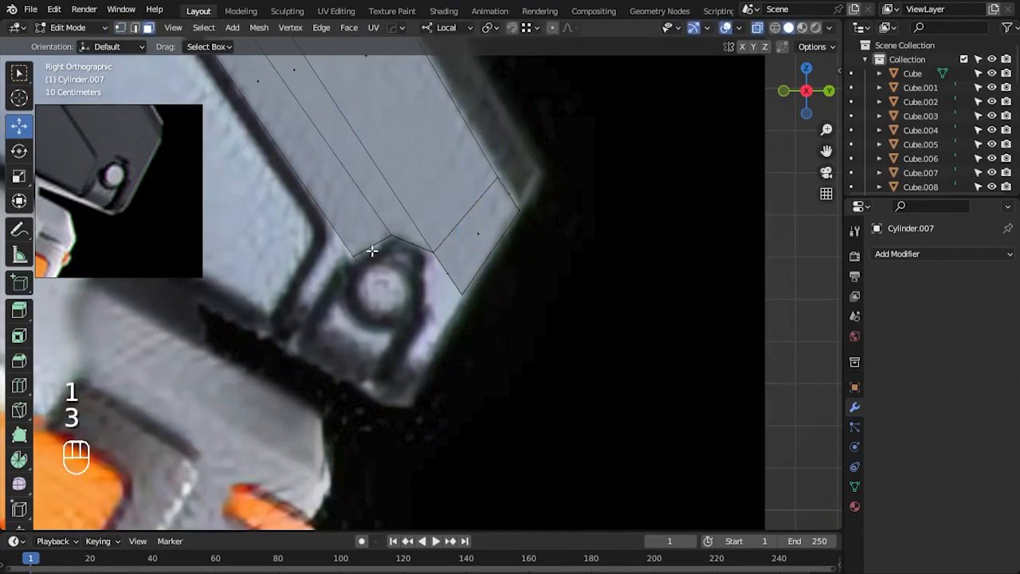
key("ctrl+e")
key("ctrl+r")
left_click(372, 259)
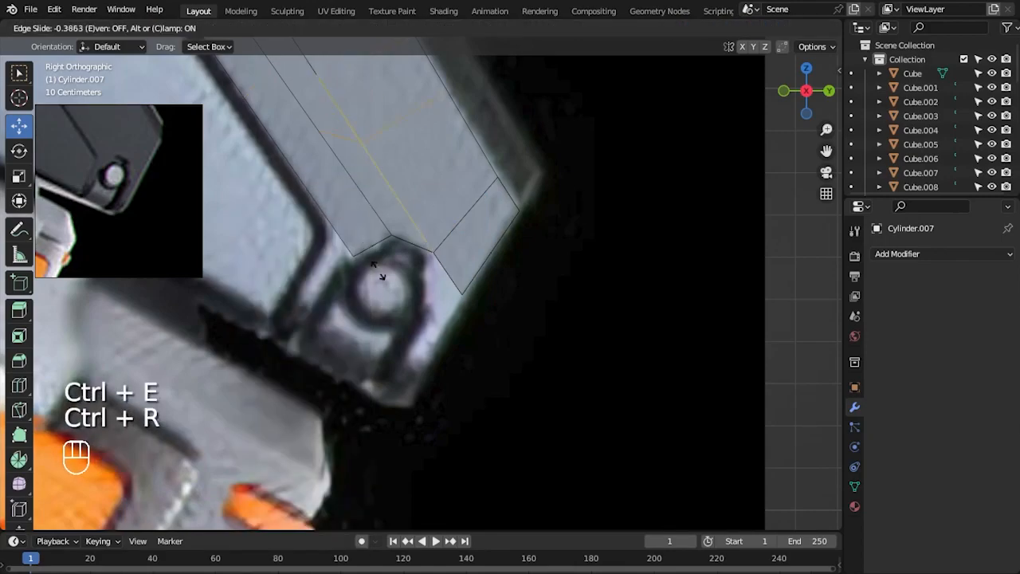
left_click(417, 328)
scroll(611, 326, "up", 3)
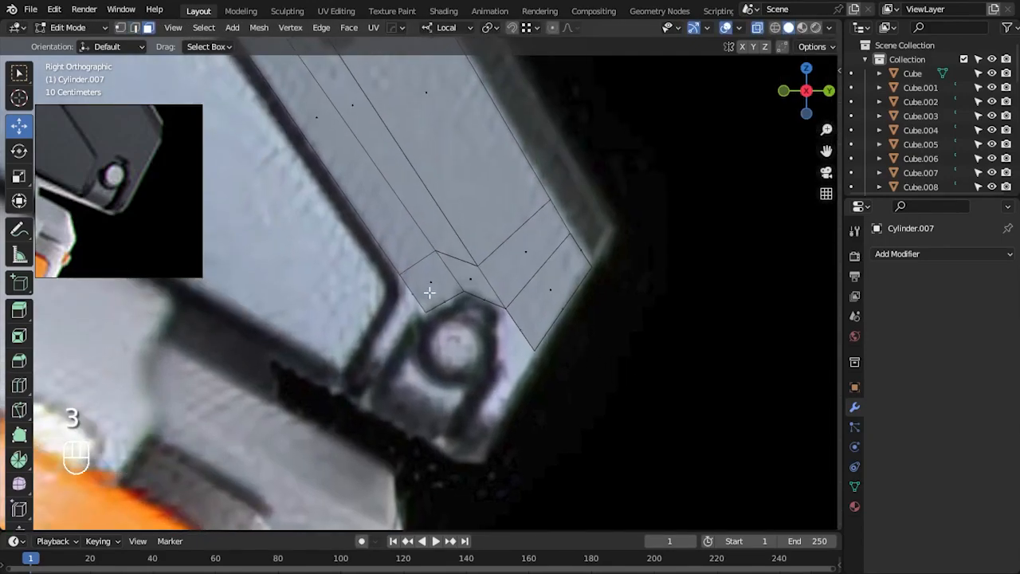
- Extrude the inner side face beside the pin down to the lower edge as an inner prong and rotate its end by -27.4°
key("e")
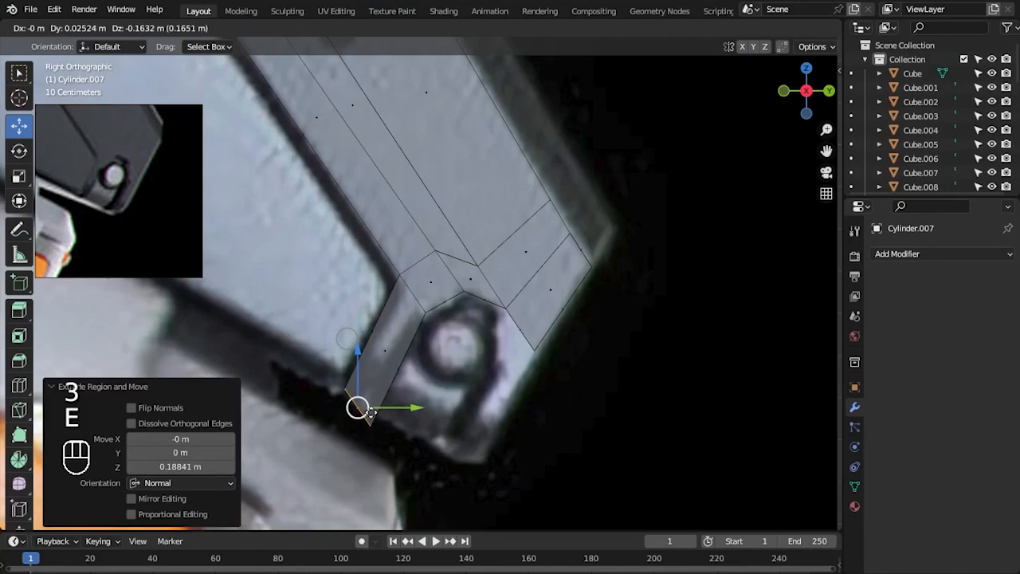
left_click(358, 408)
key("r")
left_click(466, 296)
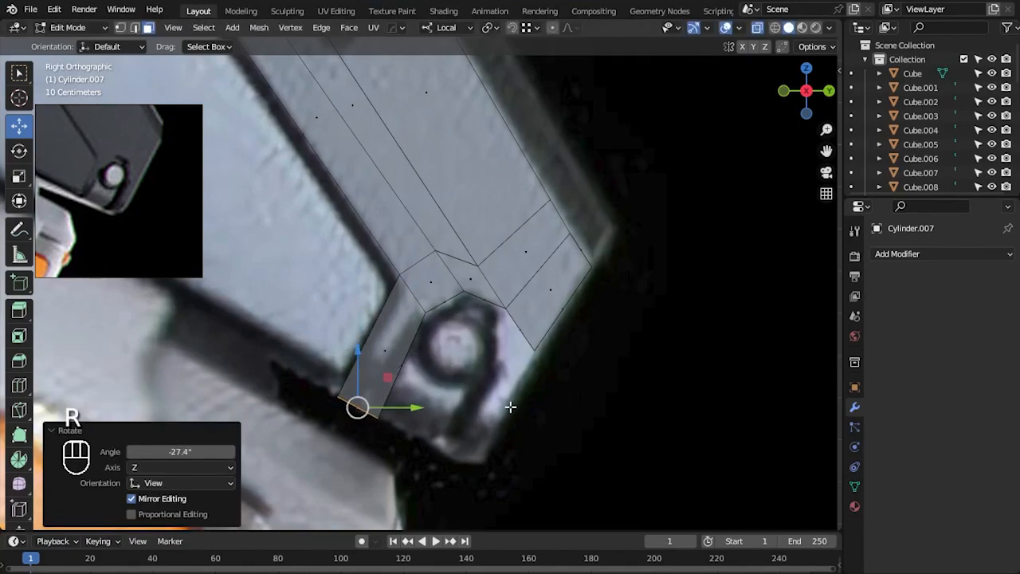
middle_click_drag(468, 409, 492, 375, "shift")
- Fine-tune the inner prong's lower pin-side vertex and its upper inner corner vertex to match the reference outline
left_click_drag(415, 388, 397, 381)
left_click(478, 303)
scroll(478, 298, "down", 2)
middle_click_drag(470, 261, 455, 290, "shift")
scroll(408, 282, "up", 3)
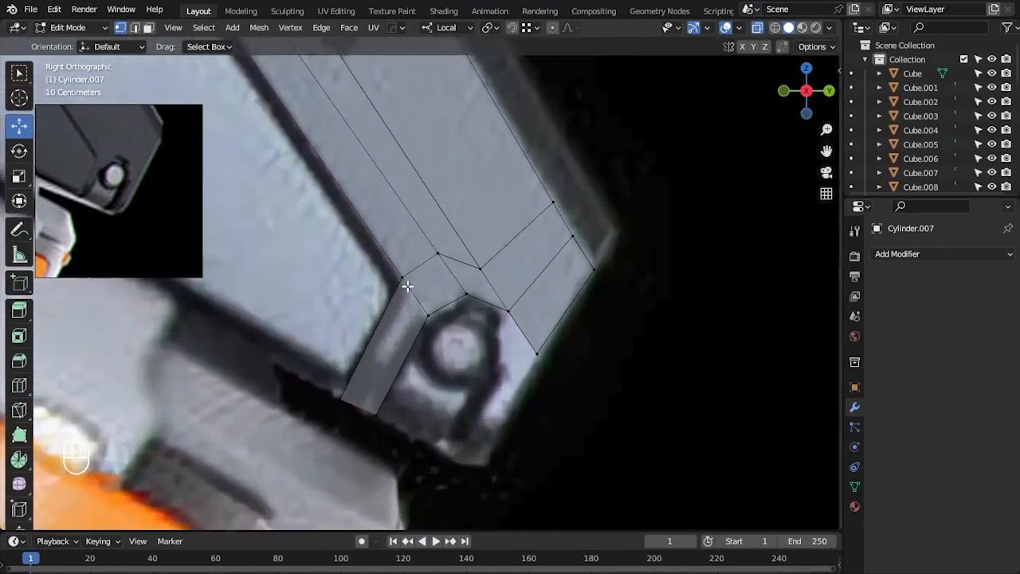
left_click(404, 275)
left_click_drag(398, 276, 399, 282)
left_click(561, 368)
scroll(539, 342, "down", 2)
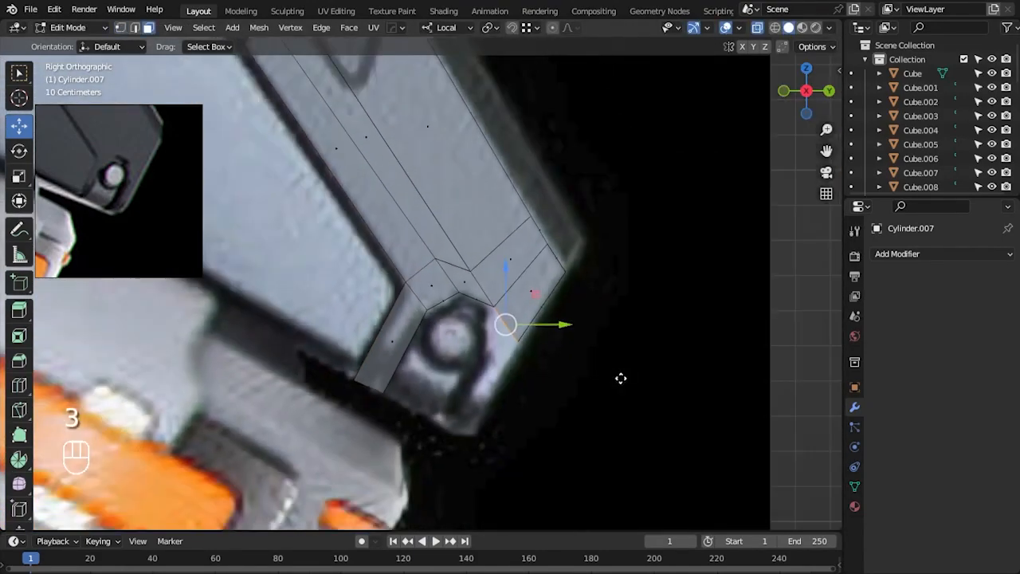
- Extrude the outer tip's lower face down past the pin as an outer prong and rotate its end to match the reference
key("e")
key("r")
left_click(548, 398)
middle_click_drag(550, 405, 514, 336, "alt")
- Adjust the outer prong's end and upper corner vertices to fit the arm's silhouette and the pin recess
scroll(514, 336, "up", 2)
key("1")
left_click_drag(418, 413, 419, 407)
left_click(473, 218)
left_click_drag(475, 442, 475, 441)
mouse_move(454, 415)
left_mouse_down()
mouse_move(431, 403)
mouse_move(440, 406)
left_mouse_up()
left_click_drag(498, 258, 512, 275)
left_click_drag(428, 390, 452, 415)
left_click_drag(439, 407, 442, 407)
- Nudge the inner prong's end vertex, and move and rotate the outer prong's end edge to line up with the lower boundary
left_click_drag(480, 456, 428, 393)
left_click_drag(265, 316, 287, 335)
left_click_drag(274, 325, 275, 321)
scroll(595, 374, "down", 1)
left_click_drag(375, 344, 462, 412)
left_click_drag(423, 379, 422, 375)
key("r")
left_click(437, 381)
left_click(578, 387)
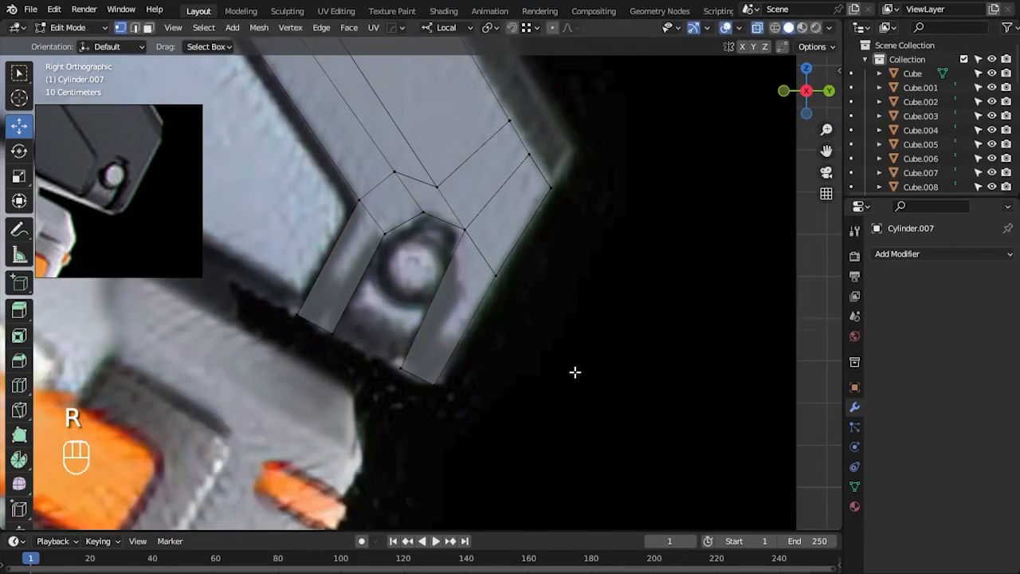
- Add a loop cut across the outer prong near the pin and adjust the position of its pin-side vertex
scroll(562, 345, "down", 1)
key("ctrl+r")
left_click(448, 284)
left_click(452, 288)
scroll(571, 429, "up", 1)
left_click_drag(455, 262, 463, 292)
key("ctrl+z")
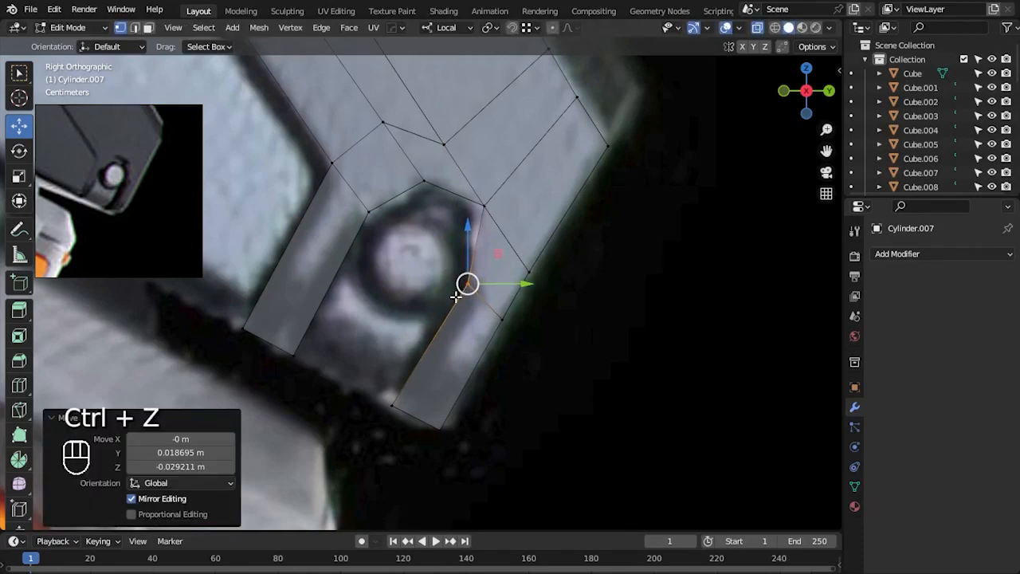
- Move the outer prong's end corner and pin-side vertex to follow the edge of the pin recess
middle_click_drag(422, 369, 423, 328, "shift")
left_click(396, 364, "shift")
left_click(372, 353)
left_click_drag(393, 365, 400, 368)
left_click(468, 240)
left_click_drag(468, 240, 467, 257)
key("ctrl+z")
left_click(537, 400)
middle_click_drag(500, 291, 537, 350, "alt")
left_click_drag(330, 371, 394, 231)
left_click(412, 283)
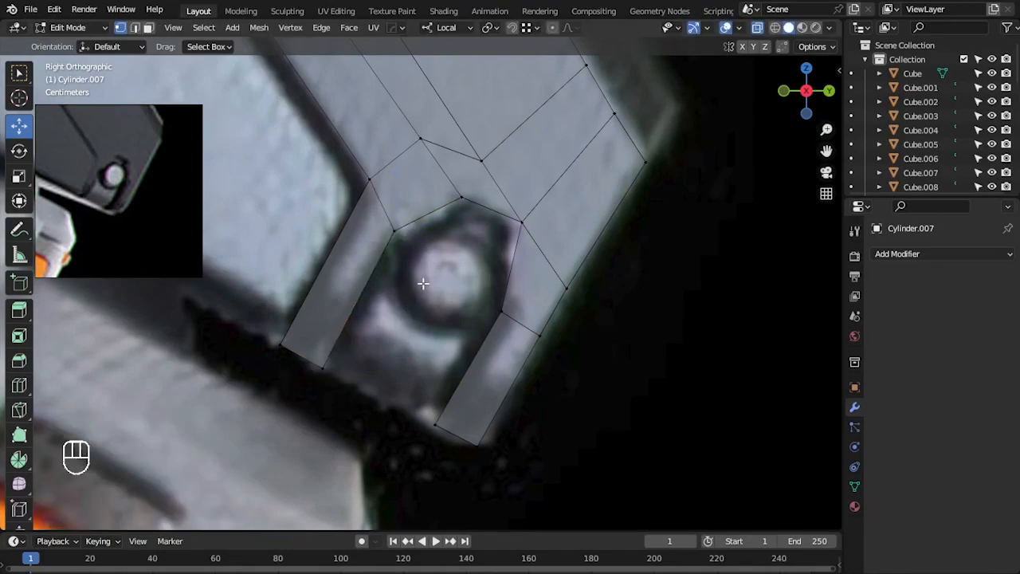
scroll(417, 269, "down", 2)
scroll(548, 430, "up", 1)
left_click_drag(454, 365, 455, 365)
left_click_drag(442, 348, 444, 348)
left_click(517, 335)
middle_click_drag(537, 324, 524, 348, "alt")
middle_click_drag(545, 295, 536, 344, "alt")
scroll(492, 206, "up", 1)
key("2")
key("ctrl+z")
key("ctrl+z")
key("ctrl+z")
key("ctrl+z")
key("ctrl+z")
key("1")
- Move the vertex at the pin recess's outer upper corner closer to the pin, and undo the trial rotation
left_click(454, 218)
mouse_move(459, 227)
left_mouse_down()
mouse_move(470, 249)
mouse_move(420, 219)
mouse_move(486, 266)
mouse_move(468, 242)
left_mouse_up()
left_click(411, 212, "shift")
key("r")
left_click(474, 257)
key("ctrl+z")
- Slide the inner vertex of the cross edge above the pin recess up along the arm's lengthwise edge
scroll(569, 310, "down", 4)
scroll(523, 335, "up", 5)
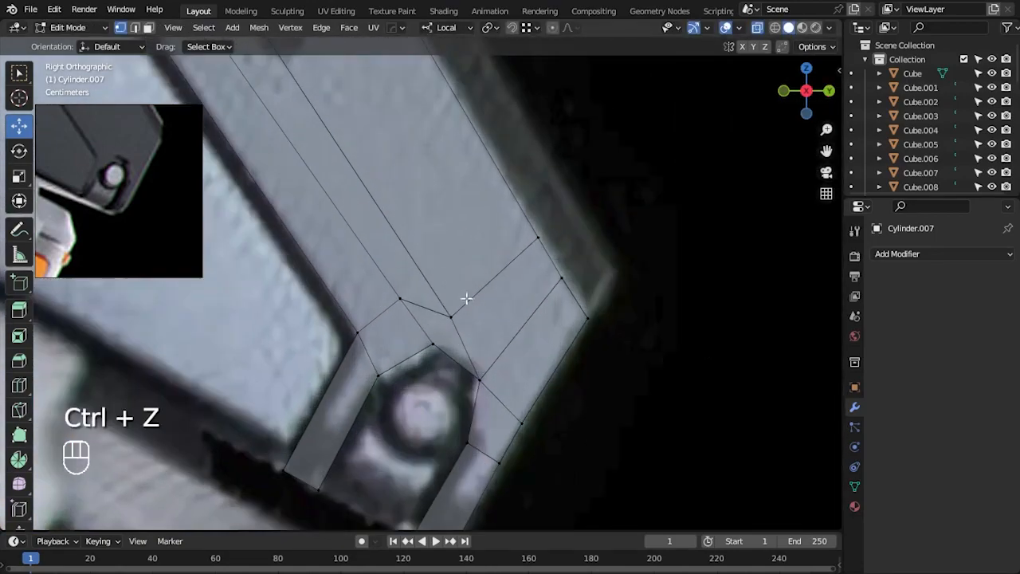
key("shift+v")
left_click(532, 306)
left_click(633, 431)
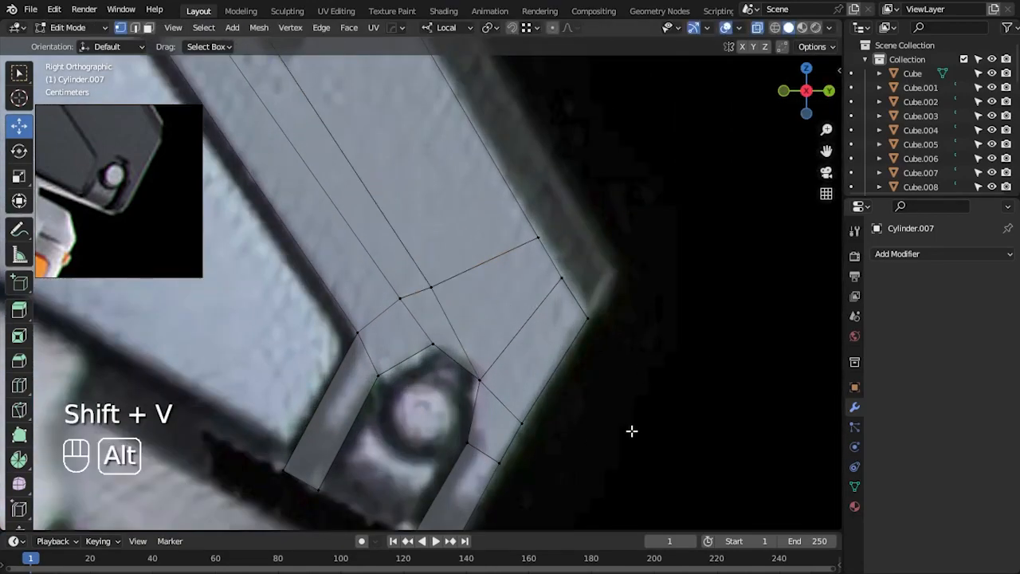
- Try to shift the pin recess's upper outer corner vertex slightly outward
middle_click_drag(415, 344, 413, 276, "shift")
scroll(414, 276, "up", 1)
left_click_drag(444, 281, 443, 280)
left_click(489, 317)
left_click_drag(490, 320, 500, 328)
key("ctrl+z")
- Compare the arm's mesh with the reference image from the prongs up to the dial
scroll(693, 342, "down", 2)
middle_click_drag(648, 297, 681, 380, "shift")
key("alt+z")
key("alt+z")
middle_click_drag(640, 286, 717, 376, "shift")
scroll(557, 214, "down", 3)
left_click(556, 214)
middle_click_drag(522, 161, 585, 330, "shift")
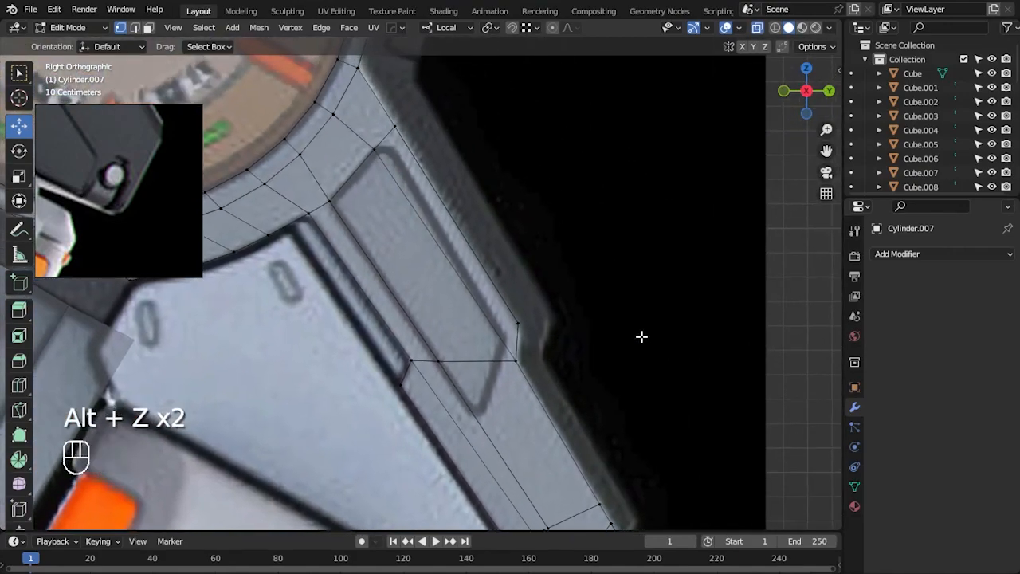
- Leave mesh editing and shade the dial housing smooth with Auto Smooth at 30°
scroll(642, 337, "down", 2)
key("Tab")
key("alt+z")
middle_click_drag(462, 233, 416, 253)
right_click(417, 254)
left_click(414, 206)
scroll(486, 271, "down", 5)
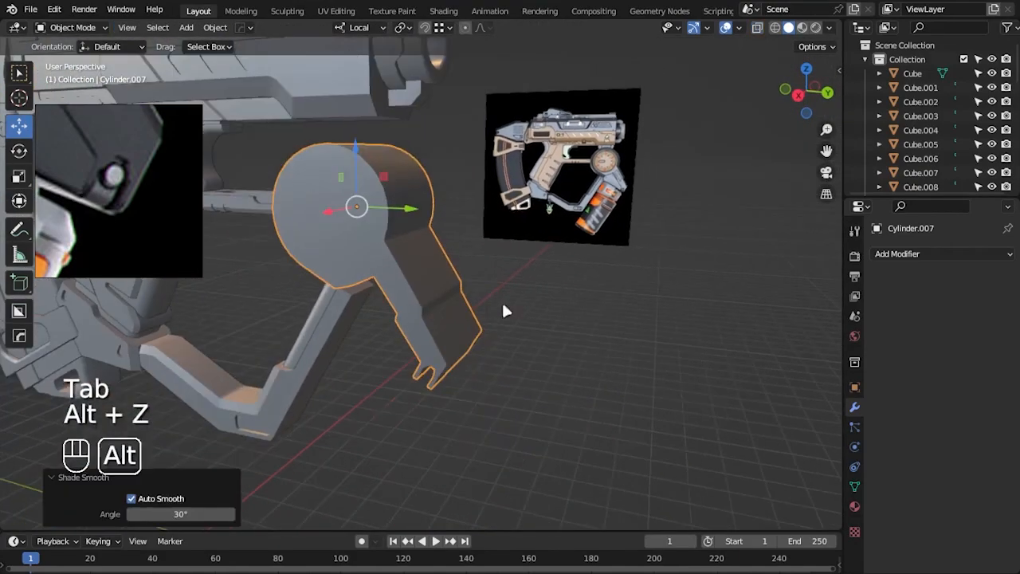
- Scale the dial housing along its local X axis by 0.688
middle_click_drag(523, 299, 697, 312)
key("s")
key("x")
left_click(588, 297)
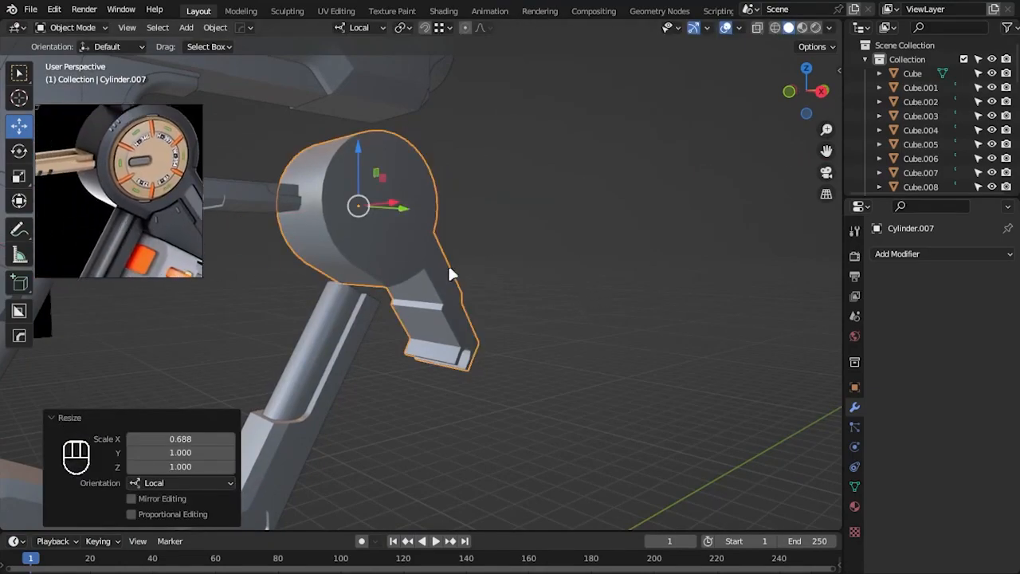
scroll(541, 267, "up", 2)
middle_click_drag(552, 266, 617, 381)
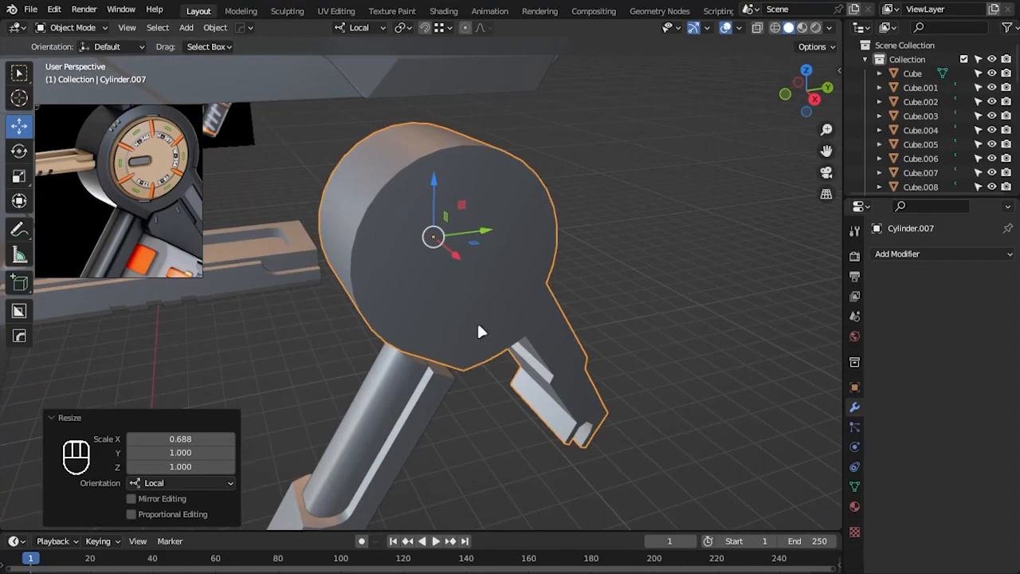
- Open the dial housing's mesh for face editing in the see-through right view
key("KP_3")
key("alt+z")
scroll(494, 367, "up", 4)
key("Tab")
key("3")
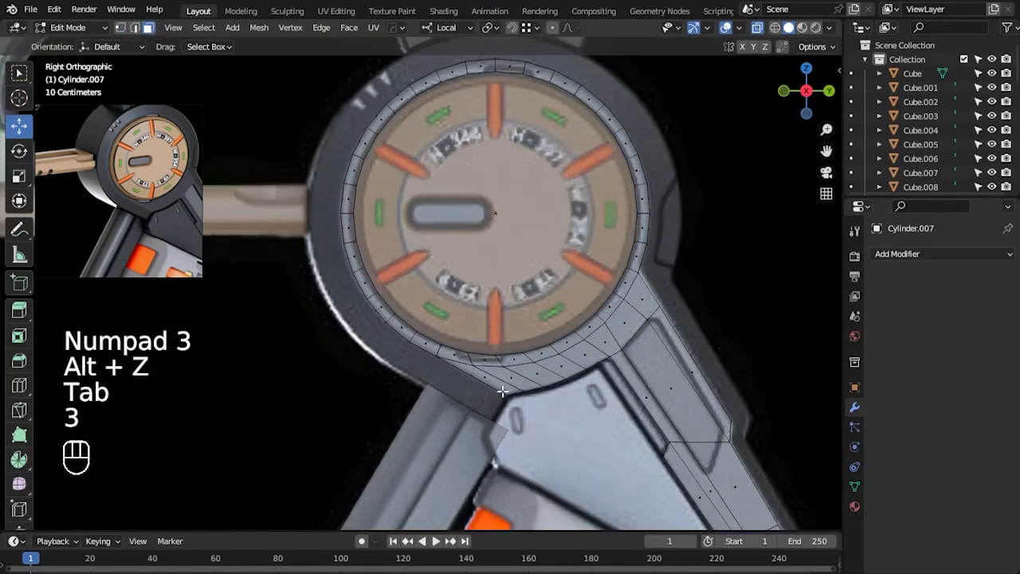
scroll(538, 406, "down", 2)
key("alt+z")
middle_click_drag(563, 423, 479, 298)
left_click(482, 323)
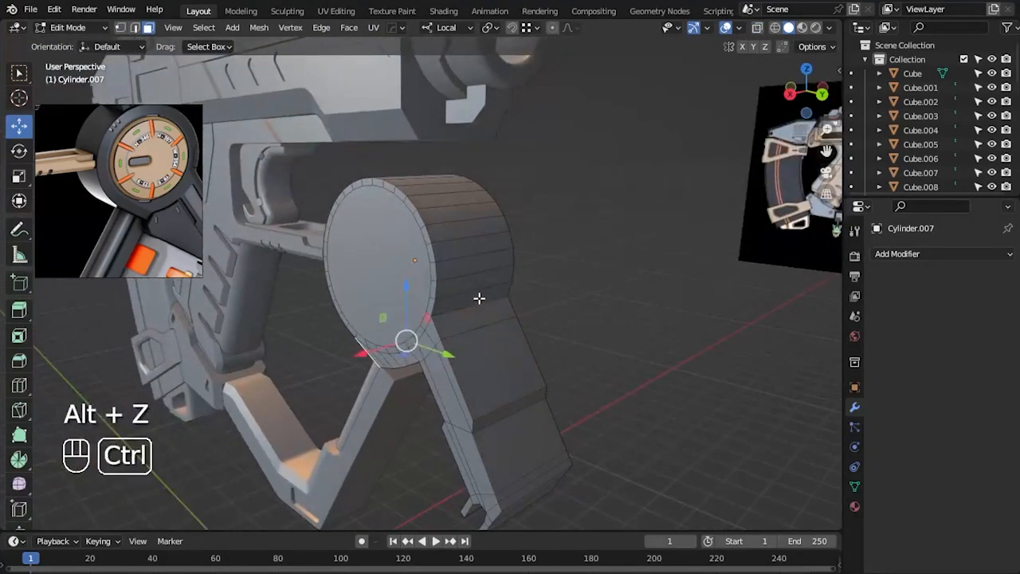
left_click(478, 298, "ctrl")
key("KP_3")
key("alt+z")
scroll(642, 281, "up", 2)
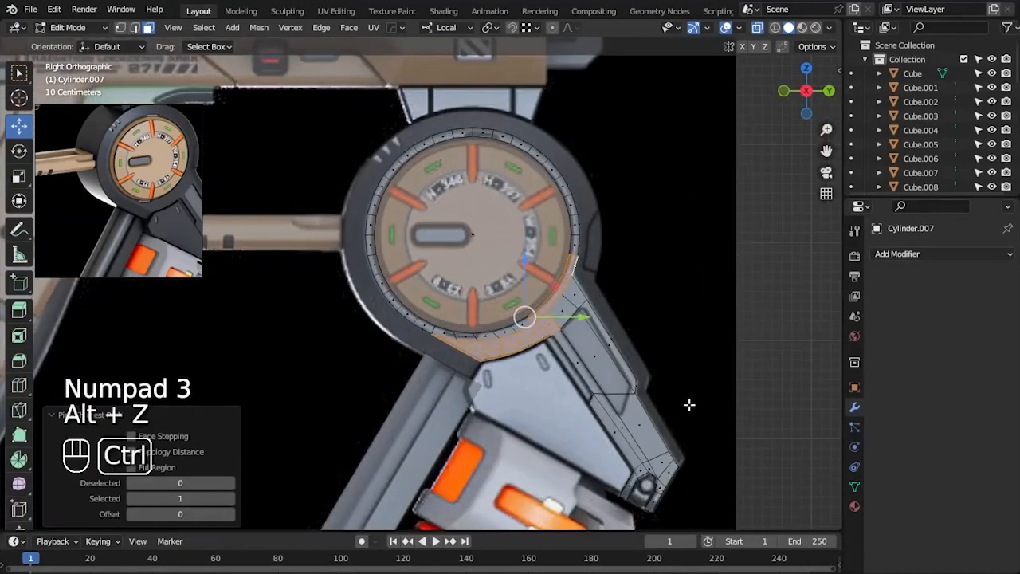
scroll(719, 319, "up", 2)
left_click(719, 319)
- Select the loop of side faces running around the dial housing and its arm
scroll(637, 339, "down", 3)
key("alt+z")
middle_click_drag(491, 371, 495, 324)
left_click(494, 323)
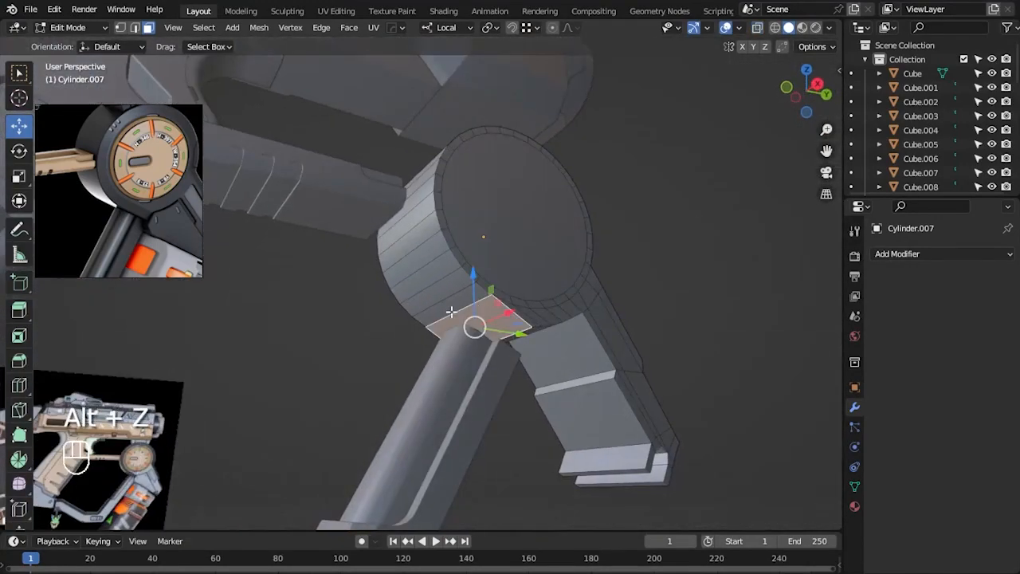
left_click(626, 342, "alt+shift")
key("KP_3")
key("alt+z")
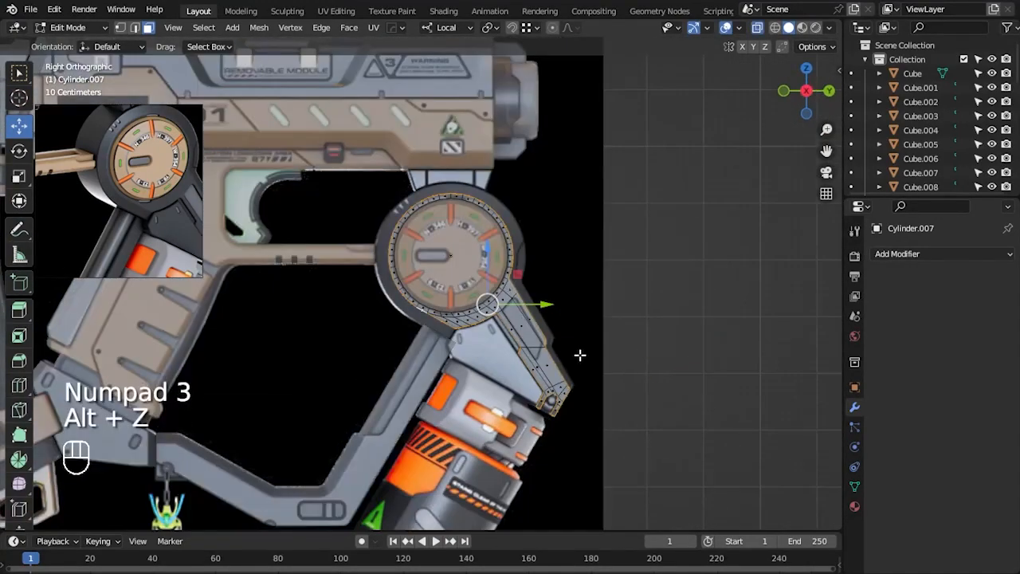
- Deselect the side faces along the arm's inner edge and around the prongs, keeping the outer rim selected
scroll(470, 315, "up", 5)
left_click_drag(362, 317, 444, 367, "ctrl")
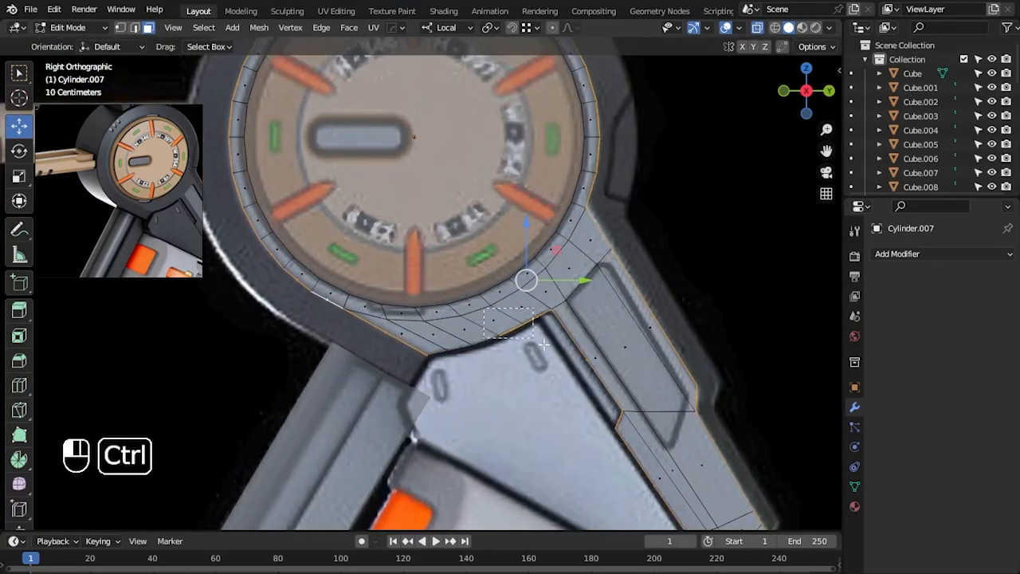
left_click_drag(608, 393, 610, 397, "ctrl")
middle_click_drag(620, 435, 494, 272, "alt")
left_click_drag(494, 281, 522, 326, "ctrl")
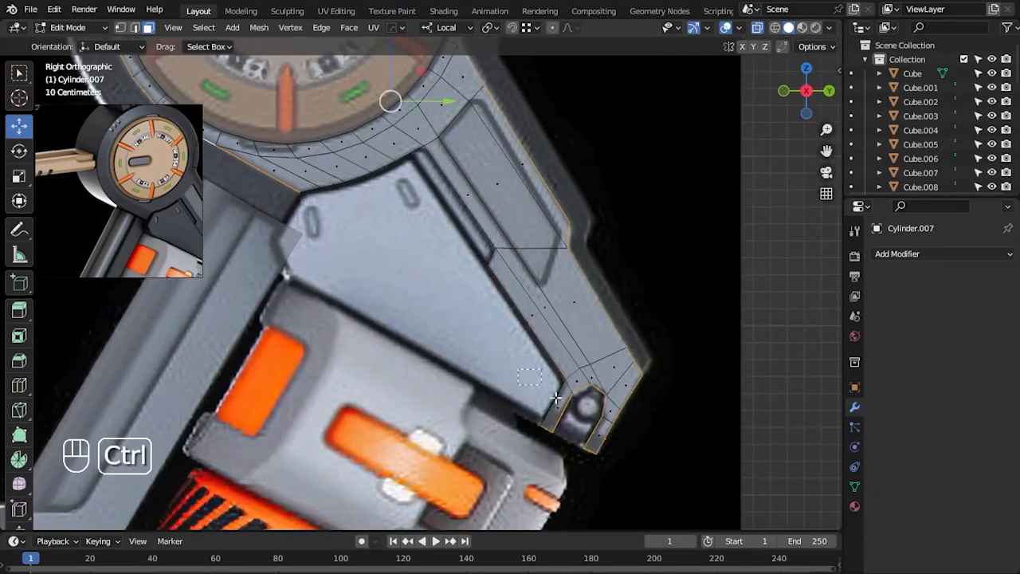
left_click_drag(613, 427, 627, 469, "ctrl")
middle_click_drag(627, 469, 497, 433, "alt")
scroll(510, 435, "up", 4)
left_click_drag(639, 459, 555, 406, "ctrl")
- Extrude the selected outer rim faces along their normals with an offset of 0.26 m
scroll(610, 450, "down", 4)
middle_click_drag(478, 237, 631, 346, "alt")
scroll(637, 343, "down", 3)
key("ctrl+z")
key("ctrl+z")
key("ctrl+z")
key("ctrl+z")
key("ctrl+z")
key("ctrl+z")
key("ctrl+z")
middle_click_drag(687, 307, 639, 309, "alt")
right_click(601, 267)
left_click(601, 267)
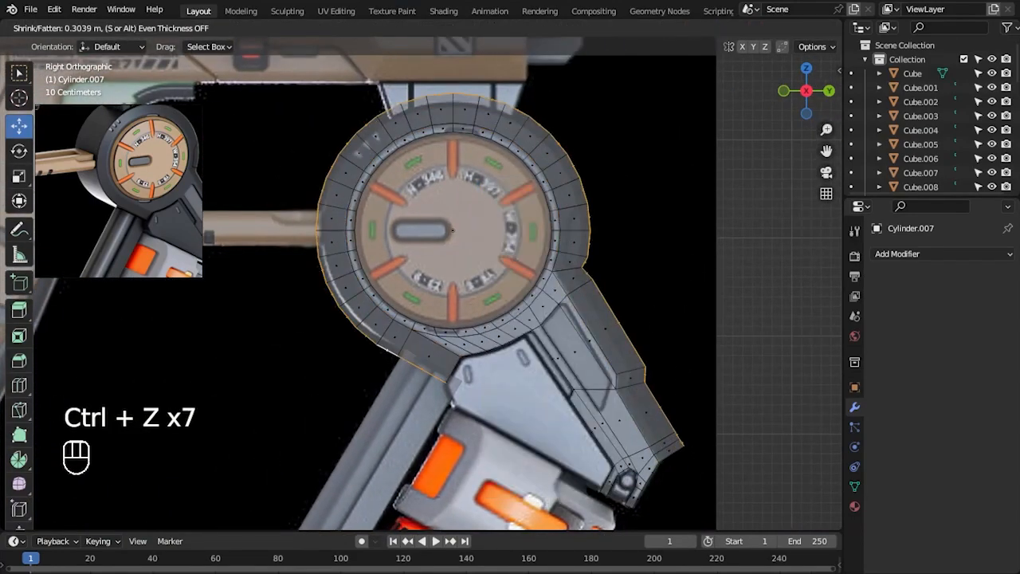
left_click(602, 252)
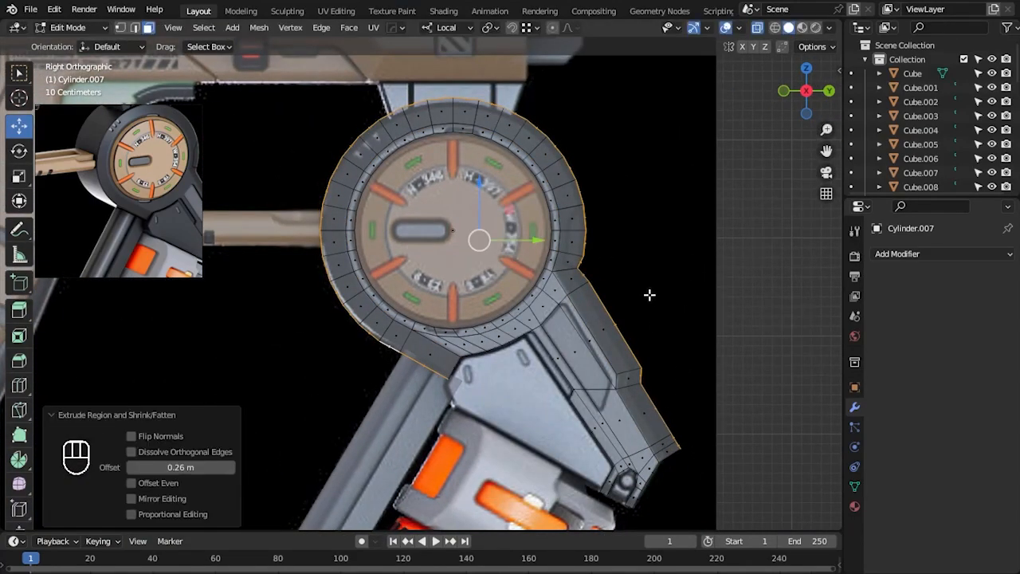
- Scale the extruded rim faces along the local X axis by 0.815 to taper the rim
key("alt+z")
middle_click_drag(655, 342, 499, 319, "alt")
key("s")
key("x")
left_click(569, 348)
- Compare the extruded rim's outline with the reference around the dial and its lower edge
key("KP_3")
key("alt+z")
scroll(500, 317, "up", 3)
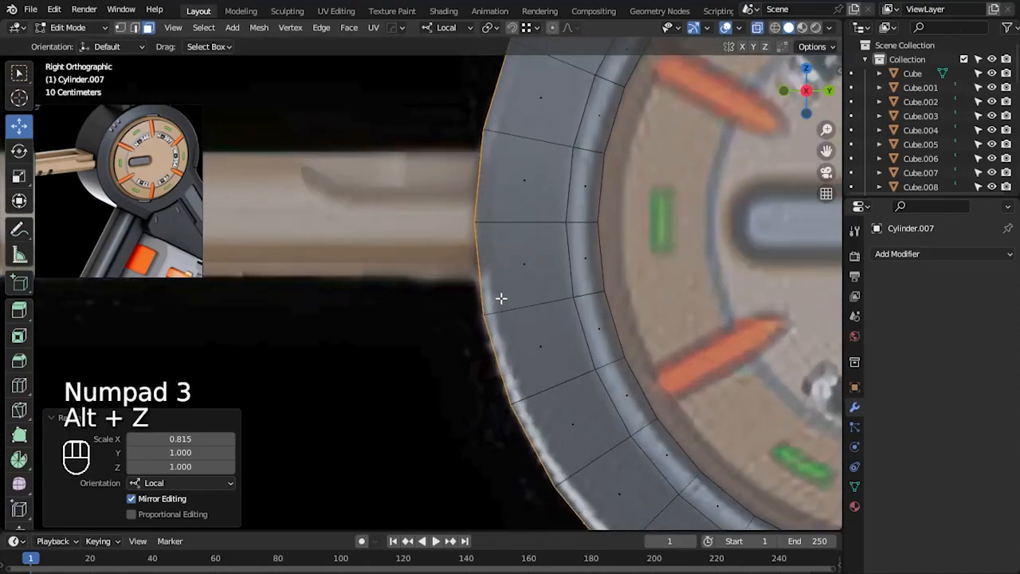
scroll(500, 299, "down", 1)
left_click(486, 358)
scroll(477, 356, "down", 3)
key("Tab")
middle_click_drag(569, 446, 436, 321, "shift")
key("Tab")
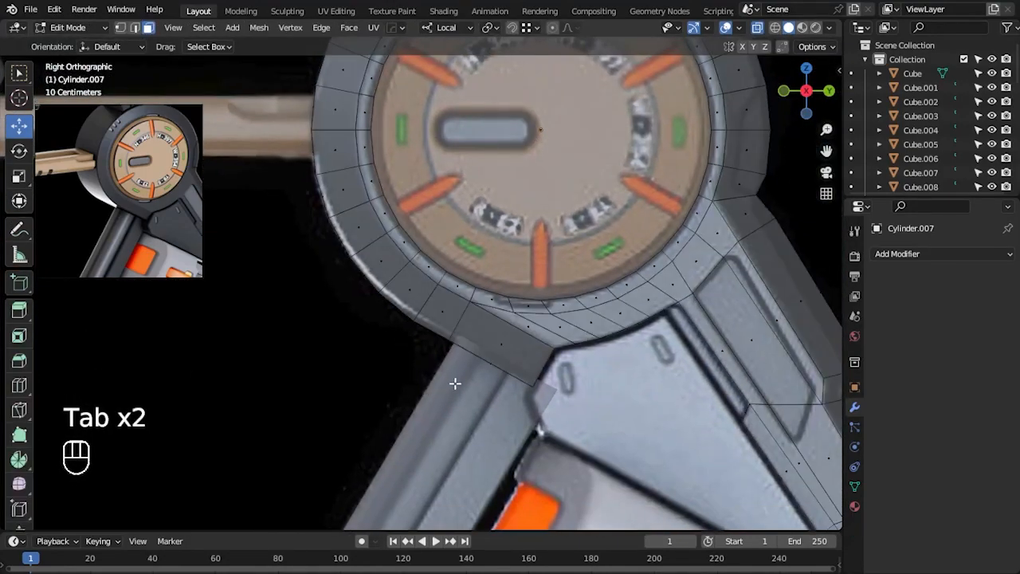
- Try to slide the extruded rim's lower corner vertex along its adjoining edge
key("1")
scroll(494, 367, "up", 4)
left_click(565, 400)
key("shift+v")
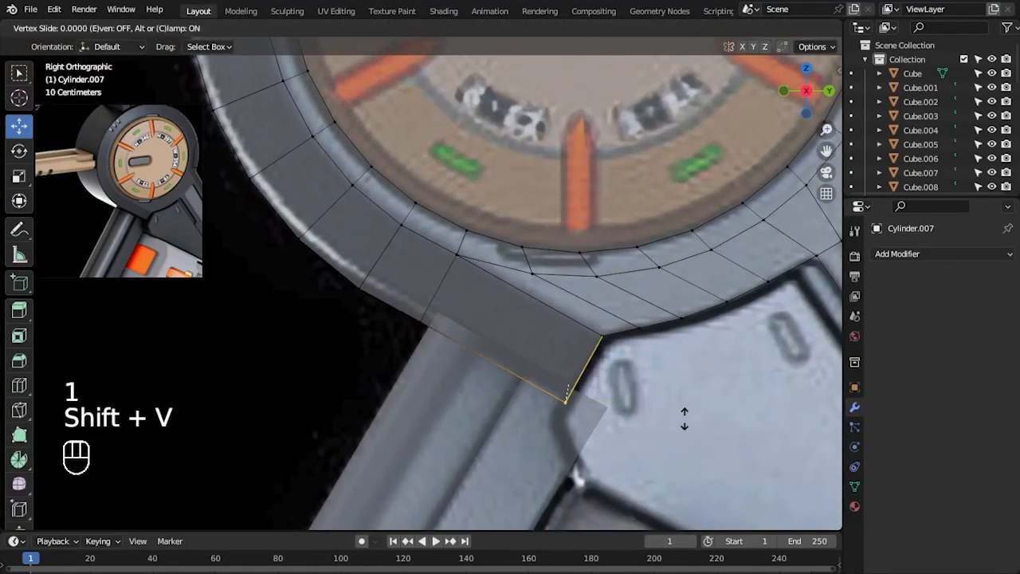
left_click(683, 416)
key("shift+v")
left_click(401, 314)
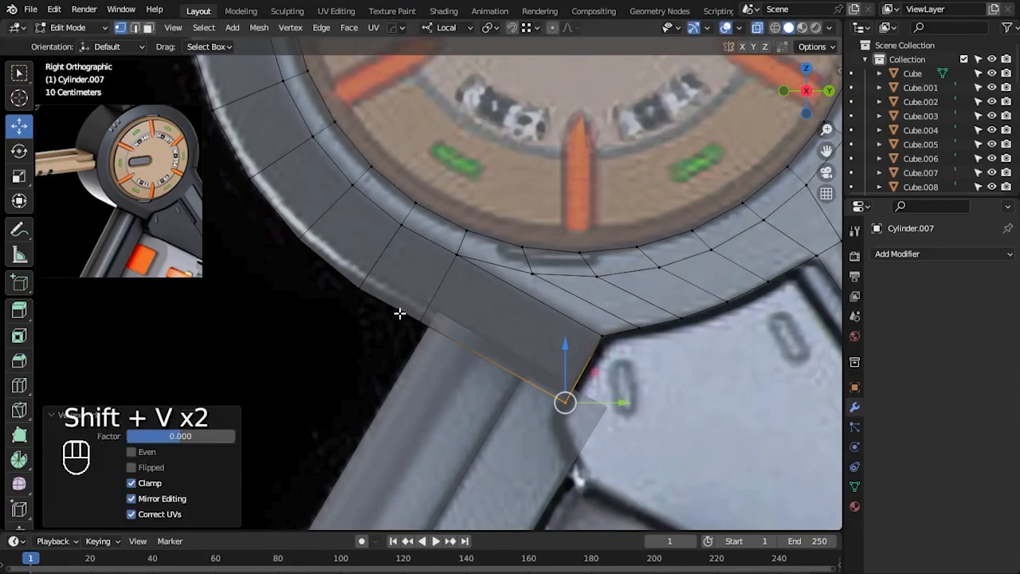
- Leave mesh editing and scale the whole dial housing along its local X axis by 0.798
key("Tab")
scroll(473, 394, "down", 3)
key("alt+z")
middle_click_drag(474, 394, 761, 365)
key("s")
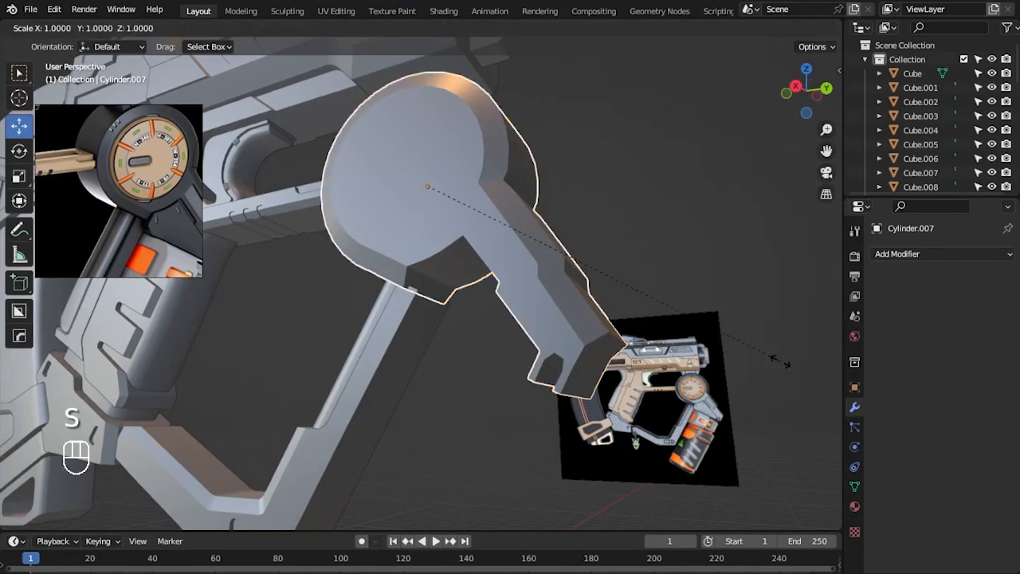
left_click(777, 360)
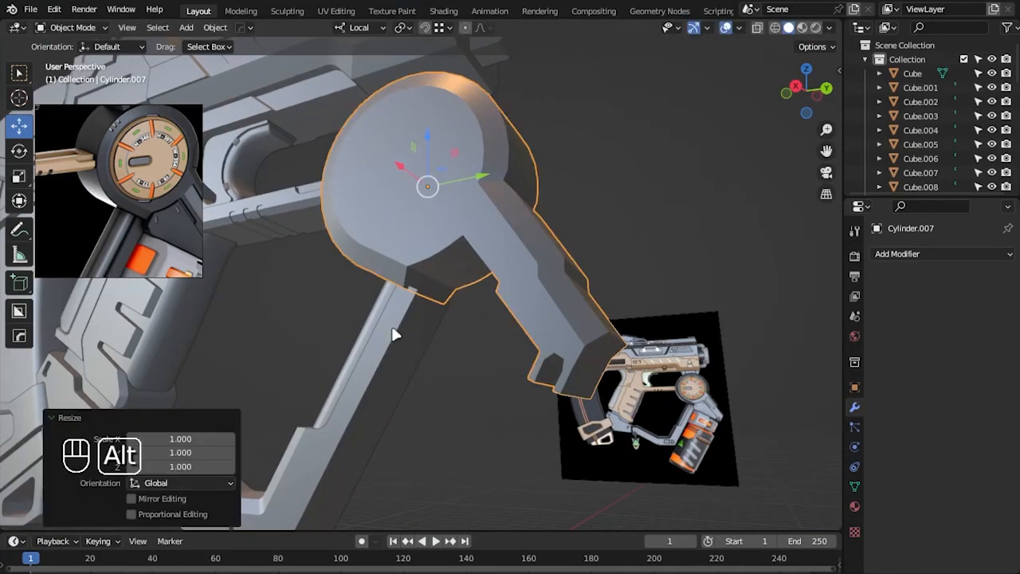
key("s")
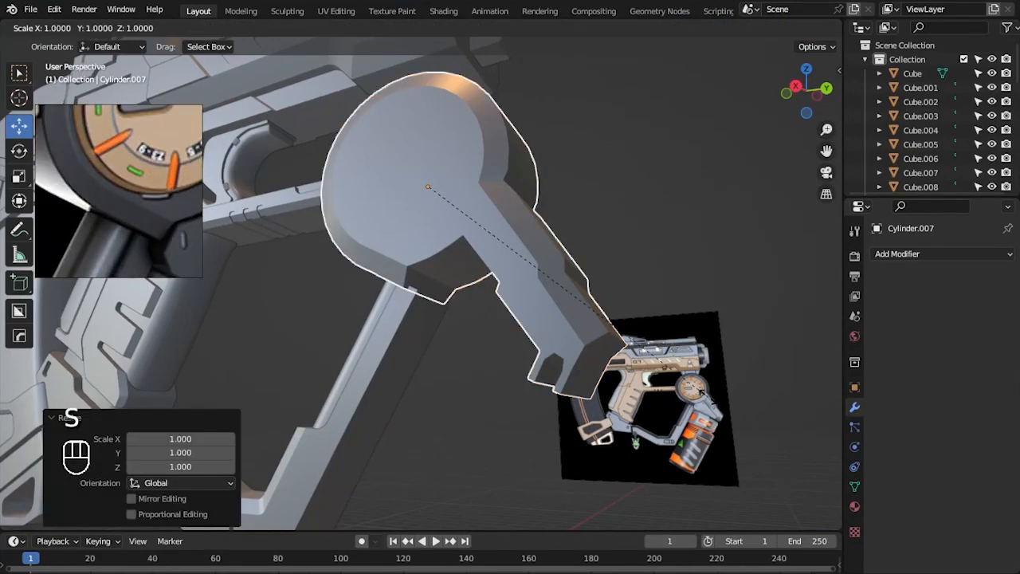
key("x")
key("x")
left_click(628, 388)
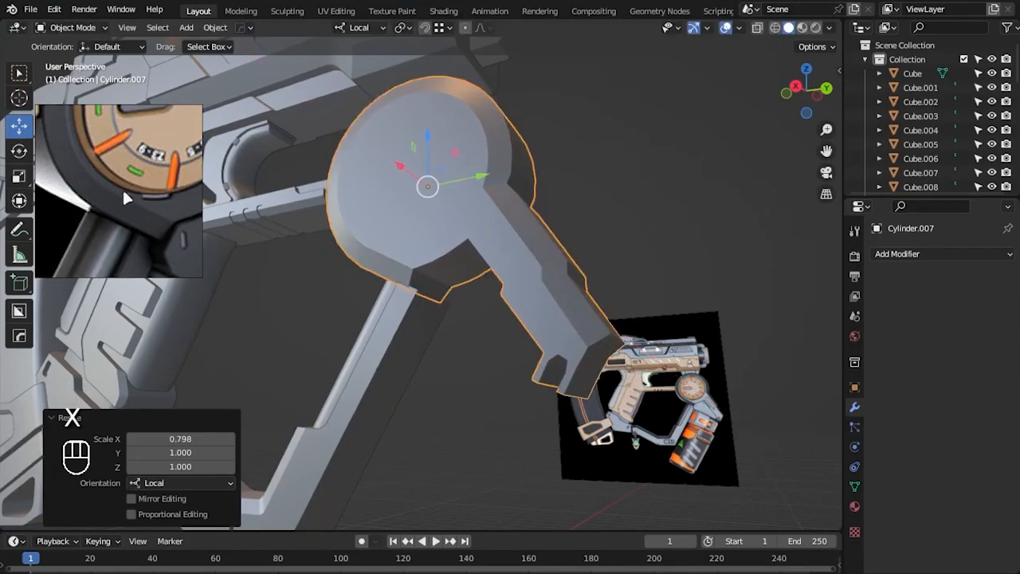
- Compare the housing's thickness with the reference photo and widen the housing slightly along its local X axis
left_click_drag(96, 172, 146, 219, "alt")
left_click_drag(476, 411, 593, 407, "alt")
key("s")
key("x")
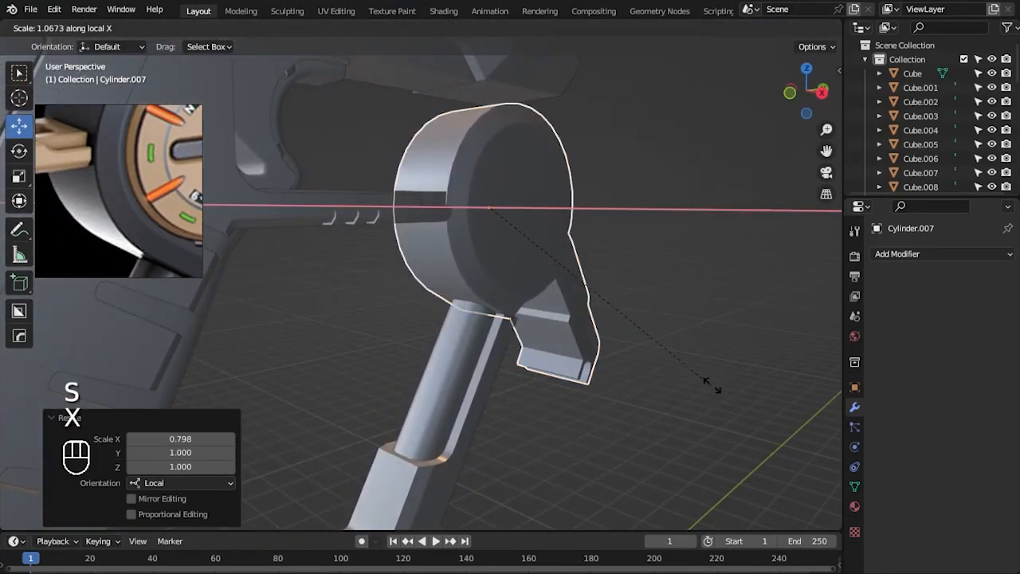
left_click(770, 373)
- Compare the housing with the reference from the right side and nudge its lower corner vertex into line with the reference edge
left_click_drag(769, 370, 425, 229, "alt")
key("KP_3")
key("alt+z")
scroll(425, 225, "up", 3)
key("Tab")
key("1")
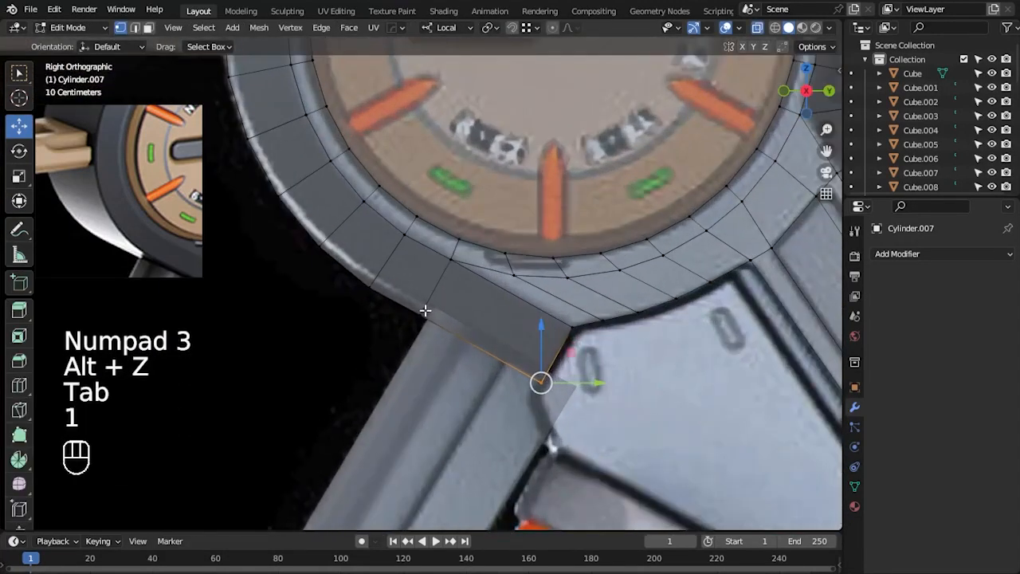
key("Tab")
key("Tab")
left_click_drag(471, 330, 620, 423)
middle_click_drag(619, 423, 608, 380, "alt")
mouse_move(531, 334)
left_mouse_down()
mouse_move(511, 383)
mouse_move(525, 345)
left_mouse_up()
- Switch to the diagonal strut below the dial and rotate and shift its upper end vertices toward the housing's lower edge
key("Tab")
left_click(414, 357)
key("Tab")
left_click_drag(457, 287, 479, 310)
scroll(540, 359, "up", 5)
key("r")
left_click(576, 327)
key("Tab")
left_click(614, 378, "alt")
key("Tab")
scroll(614, 371, "up", 3)
left_click_drag(690, 428, 674, 382)
middle_click(674, 382, "alt")
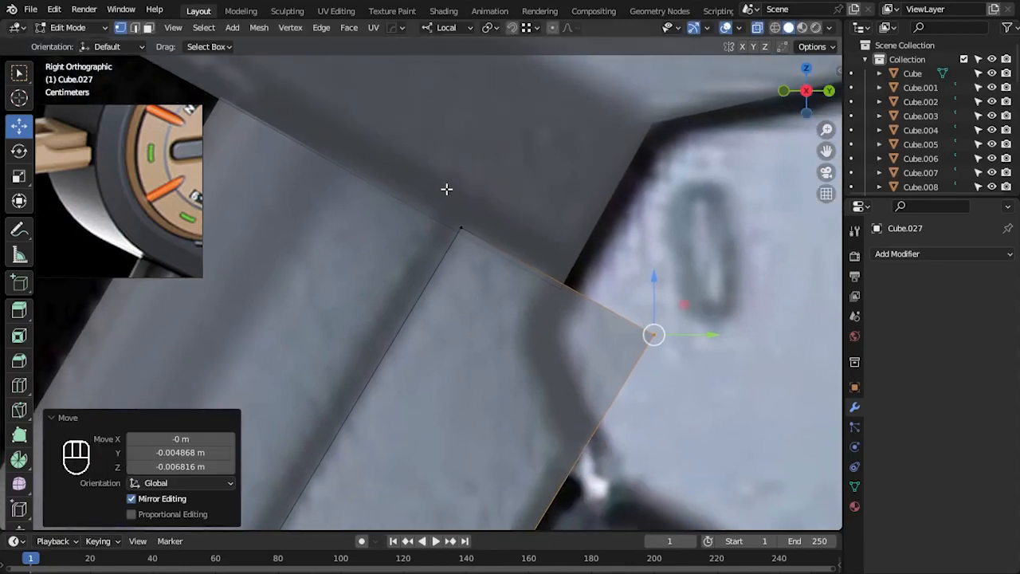
left_click(460, 230, "shift")
key("r")
left_click(706, 343)
left_click_drag(556, 300, 554, 306)
key("Tab")
key("Tab")
middle_click(600, 242, "alt")
key("ctrl+z")
key("ctrl+z")
key("ctrl+z")
middle_click(558, 359, "alt")
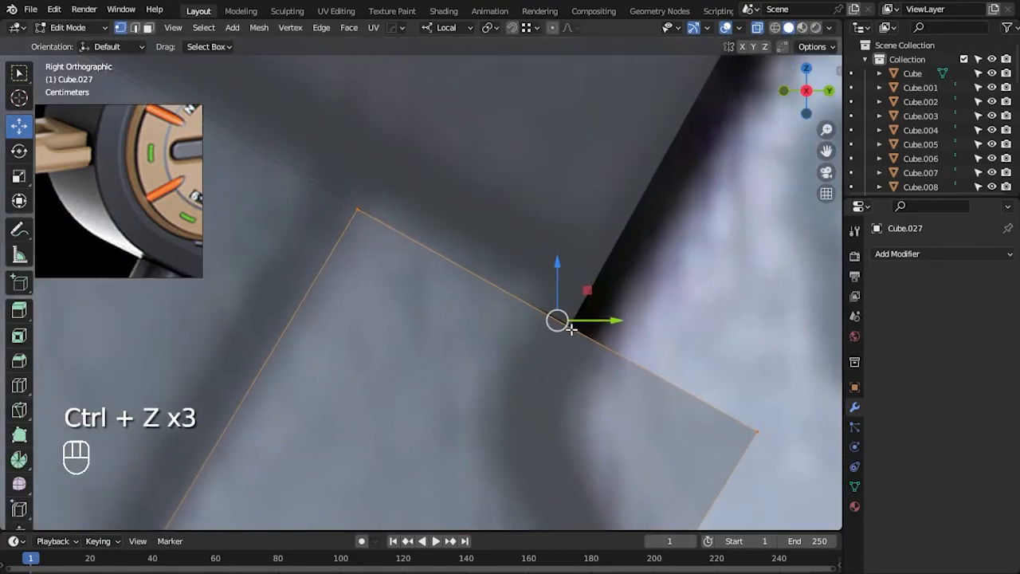
- Rotate and shift the strut's top edge slightly to line up with the housing's lower edge, and leave mesh editing
key("r")
left_click(573, 325)
left_click_drag(572, 323, 573, 326)
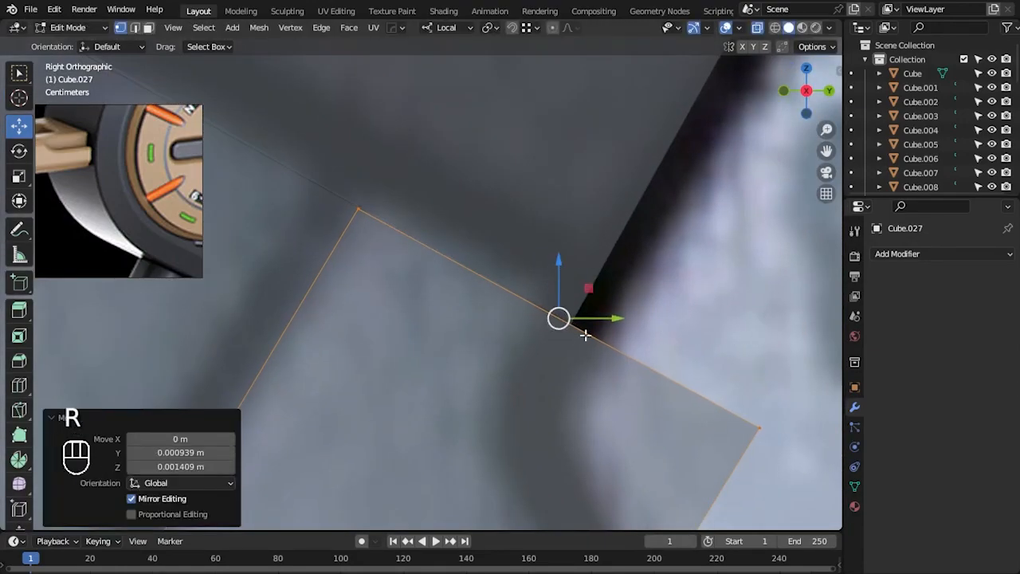
scroll(630, 366, "down", 2)
scroll(630, 363, "down", 3)
key("Tab")
- Edit the dial housing's mesh and move the arm's outer-edge vertices inward about 0.15 m in Y to follow the reference
left_click(587, 307)
key("Tab")
scroll(591, 339, "down", 4)
left_click(618, 357)
scroll(637, 327, "down", 2)
middle_click_drag(749, 227, 519, 392, "alt")
scroll(558, 327, "up", 2)
left_click(588, 272)
middle_click_drag(588, 274, 406, 40, "alt")
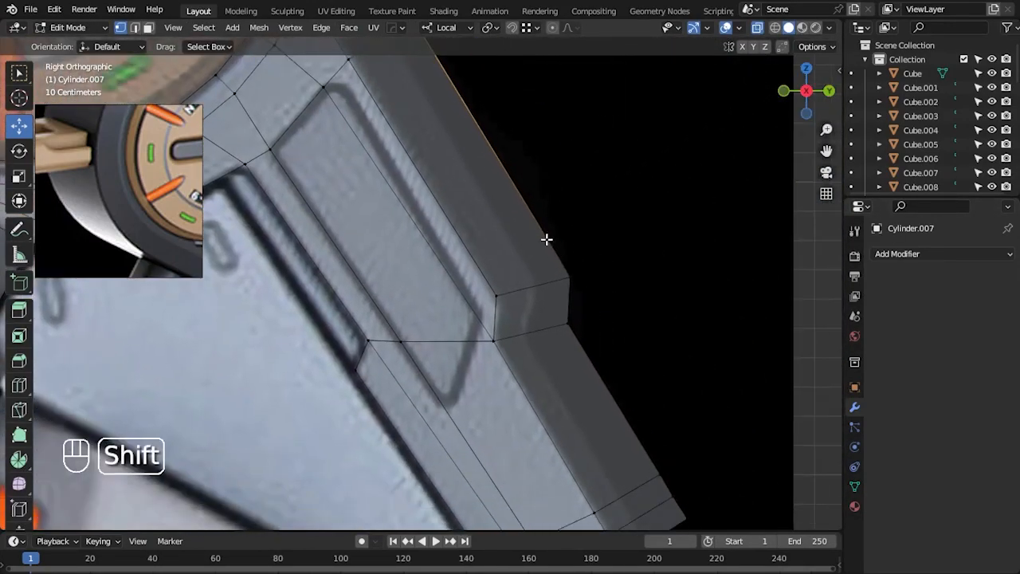
middle_click_drag(673, 398, 563, 298, "alt")
left_click_drag(562, 298, 642, 372, "shift")
middle_click_drag(642, 371, 587, 348, "alt")
left_click_drag(557, 312, 515, 321)
middle_click_drag(515, 320, 495, 257, "alt")
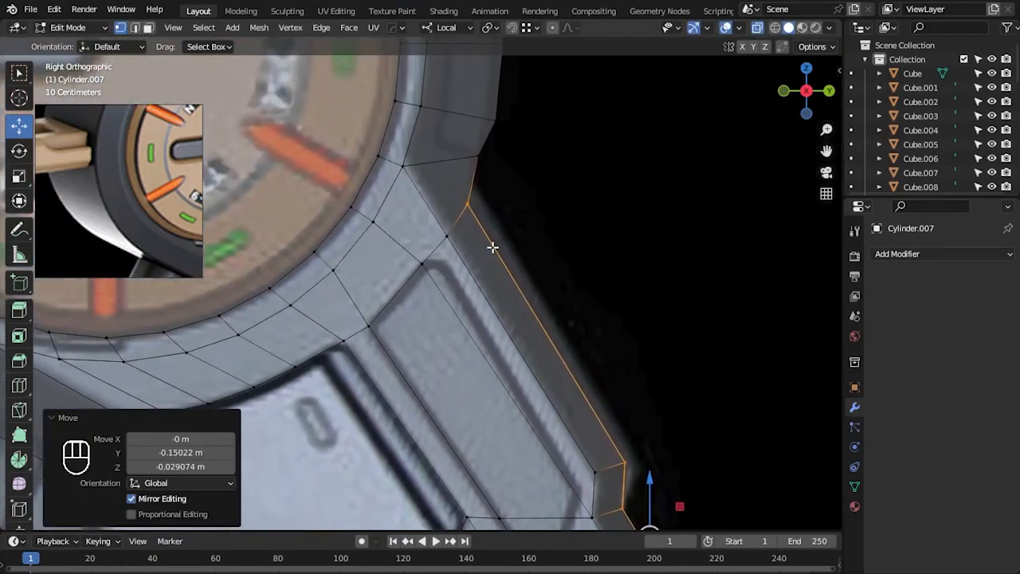
- Nudge individual outer vertices near the arm's junction with the dial rim to match the reference outline
middle_click_drag(496, 182, 591, 344, "alt")
left_click(461, 236)
left_click_drag(456, 229, 456, 221)
middle_click_drag(599, 381, 474, 294, "alt")
left_click_drag(466, 305, 475, 300)
middle_click_drag(475, 300, 551, 457, "alt")
left_click(391, 198)
left_click_drag(391, 198, 397, 205)
left_click(549, 324)
- Fine-tune the outer vertices at the arm's lower end and at its stepped notch against the reference outline
scroll(549, 323, "down", 2)
middle_click_drag(603, 492, 507, 323, "alt")
scroll(512, 298, "up", 4)
scroll(513, 337, "up", 3)
scroll(527, 340, "down", 1)
left_click(405, 201, "alt")
left_click_drag(434, 259, 427, 263)
left_click(489, 285)
scroll(489, 284, "down", 2)
middle_click_drag(426, 167, 496, 316, "alt")
left_click(496, 315, "alt")
left_click_drag(500, 320, 501, 322)
left_click(590, 365)
scroll(590, 365, "down", 2)
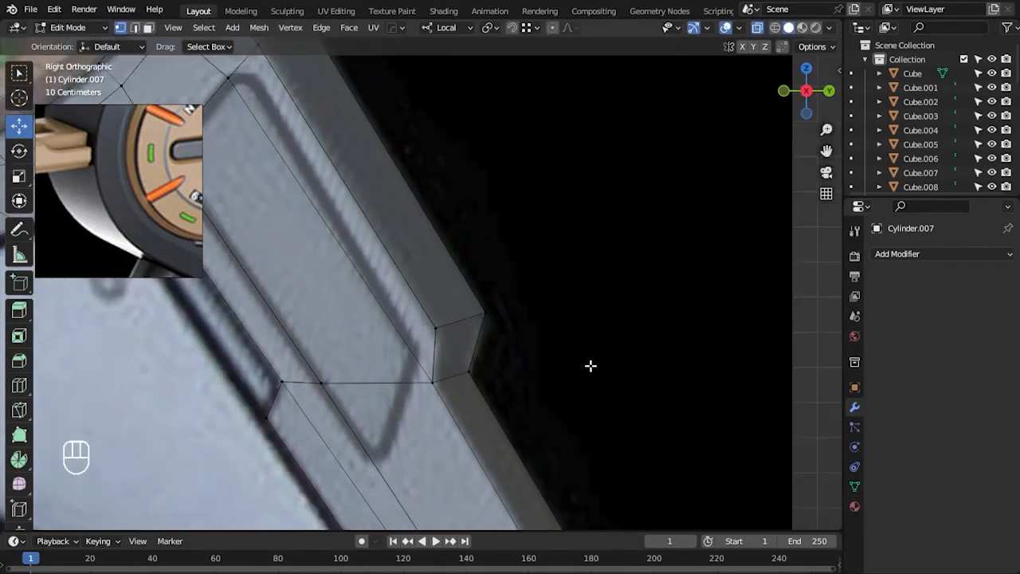
- Shift the outer rim vertices just above the arm junction inward and slide the junction vertex along its edge
middle_click_drag(478, 204, 572, 428, "alt")
scroll(529, 355, "up", 2)
left_click_drag(469, 212, 517, 259)
left_click_drag(479, 101, 518, 153, "shift")
left_click_drag(551, 187, 538, 184)
middle_click_drag(493, 172, 494, 215, "shift")
key("shift+v")
left_click(610, 314)
left_click_drag(440, 314, 505, 344)
left_click(508, 328)
scroll(508, 328, "down", 2)
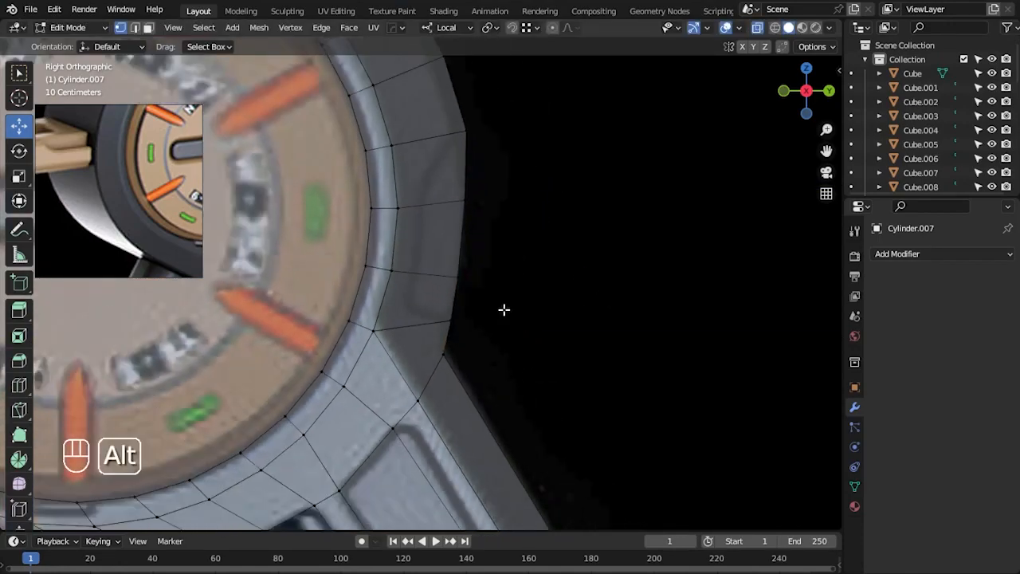
- Move the outer rim vertices on the dial's upper-right side to match the reference silhouette
middle_click_drag(507, 328, 499, 372, "alt")
left_click_drag(460, 186, 528, 314)
left_click_drag(535, 249, 525, 273)
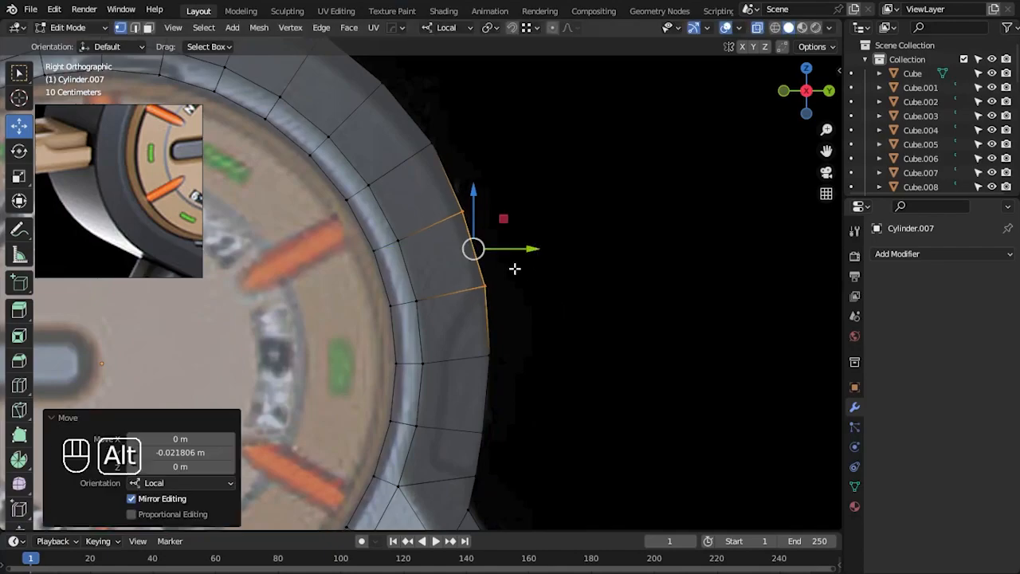
middle_click_drag(524, 272, 597, 410, "shift")
left_click(598, 407)
- Select the outer rim vertices across the dial's top and lower them about 0.034 m along local Z
left_click_drag(460, 226, 470, 235, "shift")
middle_click_drag(389, 120, 434, 192, "shift")
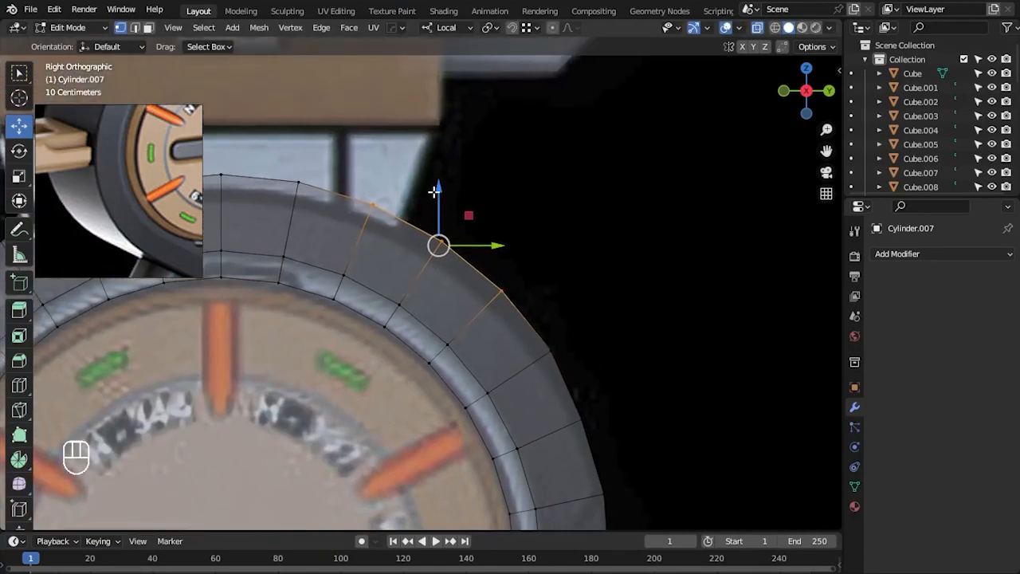
middle_click_drag(315, 204, 503, 224, "shift")
left_click_drag(322, 166, 426, 231, "shift")
left_click_drag(521, 176, 524, 192)
middle_click_drag(749, 311, 665, 266, "shift")
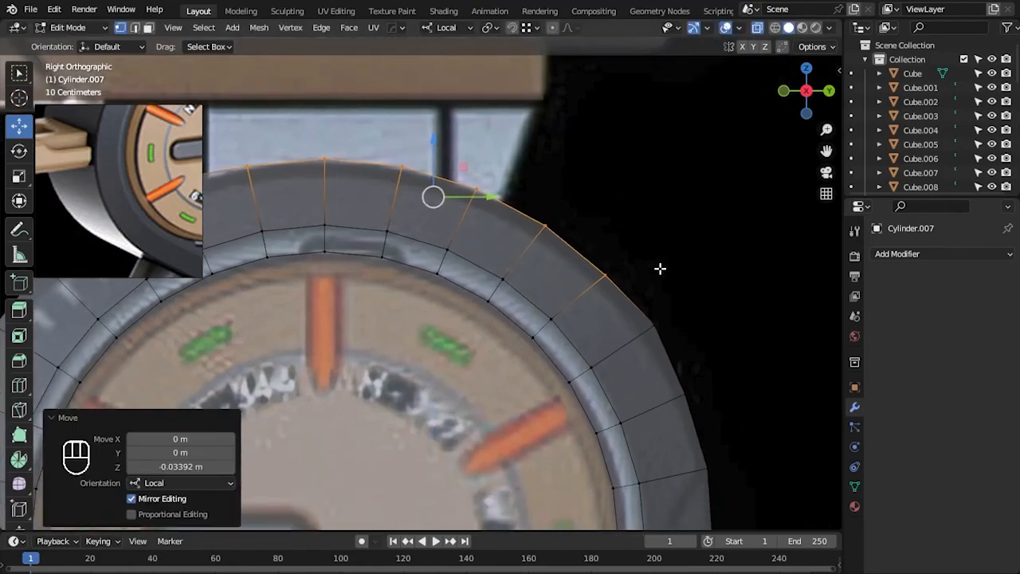
- Nudge the upper-right outer rim vertices inward toward the reference outline, and undo the last adjustment
left_click_drag(625, 290, 528, 212)
left_click_drag(628, 250, 624, 248)
middle_click_drag(668, 282, 583, 205, "shift")
left_click(568, 248)
left_click_drag(613, 251, 615, 297)
key("ctrl+z")
- Adjust the remaining outer rim vertices on the dial's right shoulder to follow the reference curve
scroll(694, 391, "up", 2)
left_click_drag(568, 377, 625, 451)
left_click_drag(542, 381, 626, 453)
left_click_drag(659, 428, 652, 428)
left_click(538, 271)
left_click_drag(564, 308, 565, 312)
scroll(619, 286, "down", 2)
middle_click_drag(622, 284, 747, 369, "shift")
left_click(678, 251)
- Adjust the outer rim vertices along the dial's upper-left arc to the reference, and clear the selection
middle_click_drag(313, 270, 527, 324, "shift")
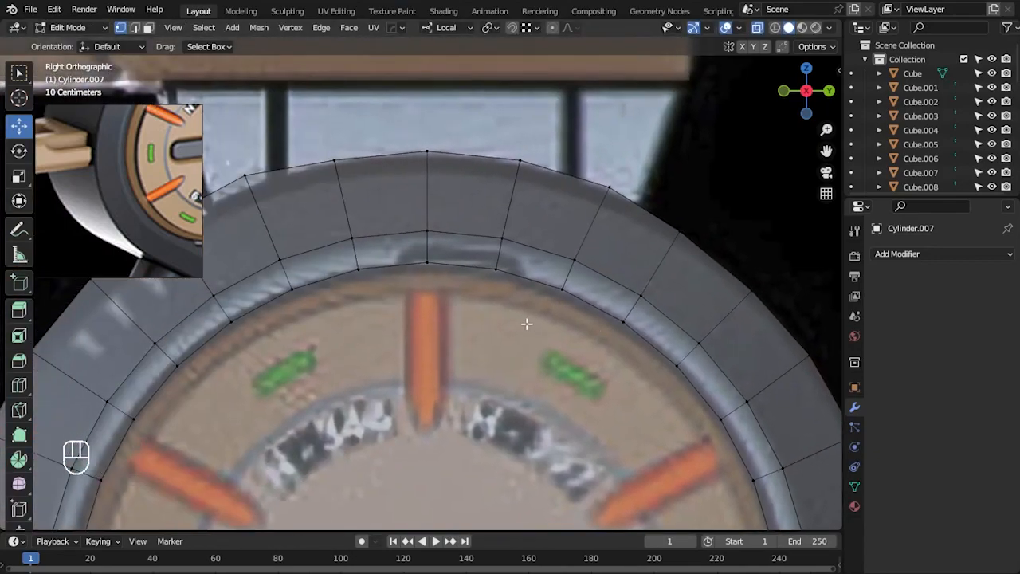
scroll(521, 322, "down", 2)
middle_click_drag(294, 300, 509, 310, "shift")
scroll(478, 296, "up", 2)
left_click_drag(373, 123, 567, 244)
left_click_drag(512, 208, 403, 294)
left_click_drag(330, 348, 369, 389)
left_click_drag(341, 361, 343, 362)
key("alt+a")
- Fine-tune the outer rim vertices across the dial's top and right shoulder, and leave mesh editing
middle_click_drag(656, 237, 503, 275, "shift")
left_click_drag(463, 151, 698, 254)
left_click_drag(582, 142, 582, 143)
middle_click(674, 284, "alt")
left_click_drag(482, 203, 513, 237)
left_click(660, 328)
left_click_drag(661, 340, 660, 338)
left_click_drag(694, 385, 715, 404)
scroll(679, 346, "down", 4)
left_click(678, 345)
scroll(679, 345, "down", 3)
key("Tab")
- Examine the reshaped housing in opaque perspective view, and return to the see-through right side view
left_click(664, 367)
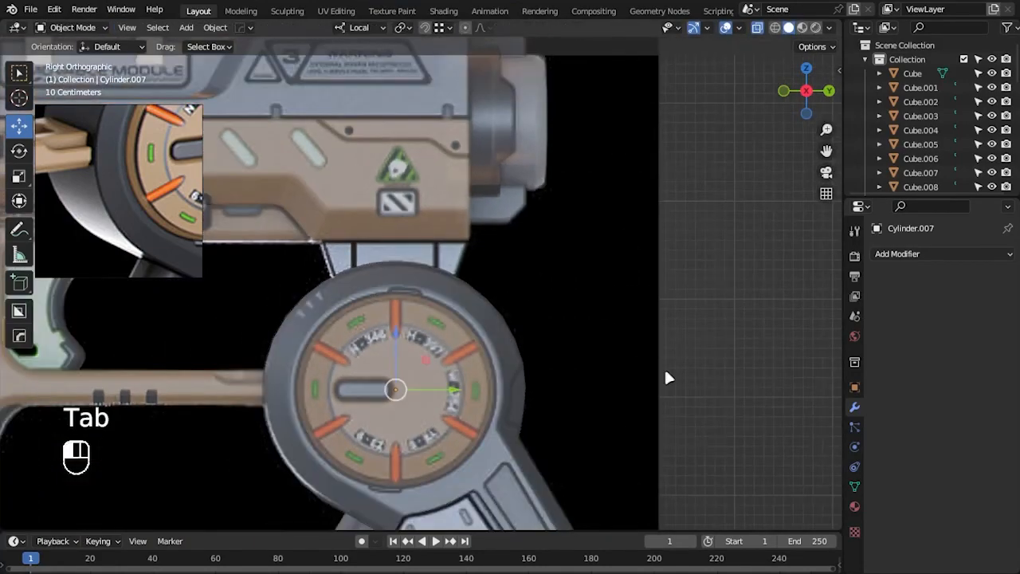
key("alt+z")
scroll(666, 377, "down", 3)
left_click_drag(666, 378, 487, 296, "alt")
scroll(460, 361, "up", 3)
key("KP_3")
key("alt+z")
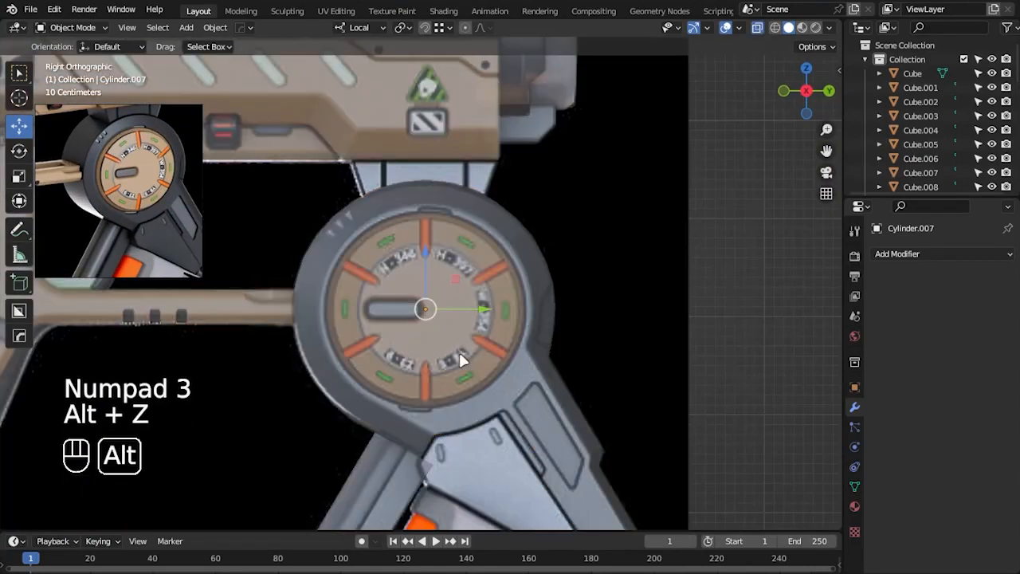
- Reopen the housing's mesh for editing and select the dial's round inner face in face selection mode
key("Tab")
left_click_drag(609, 344, 627, 308, "alt+shift")
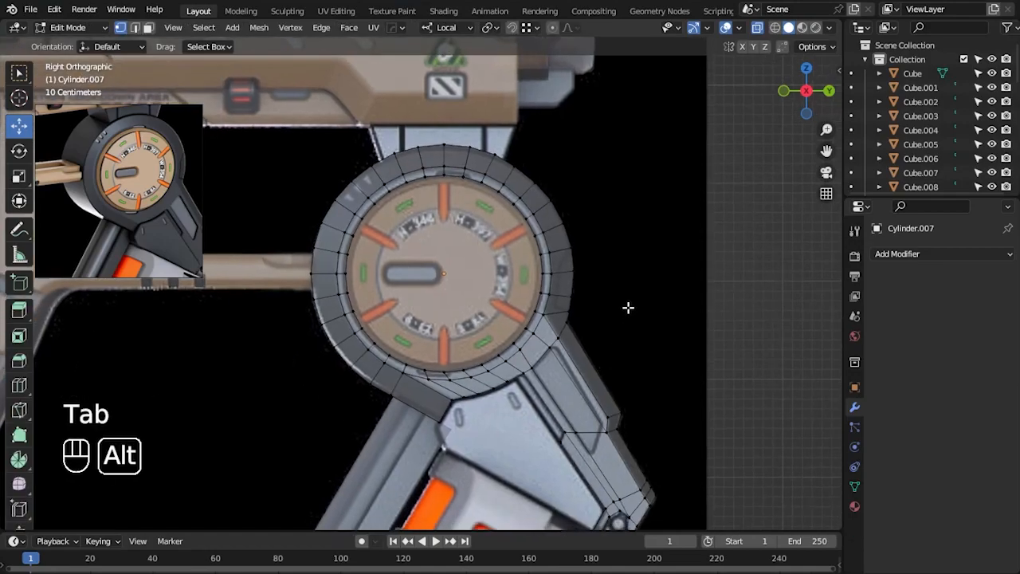
left_click_drag(648, 256, 703, 308, "alt+shift")
scroll(621, 284, "up", 3)
key("2")
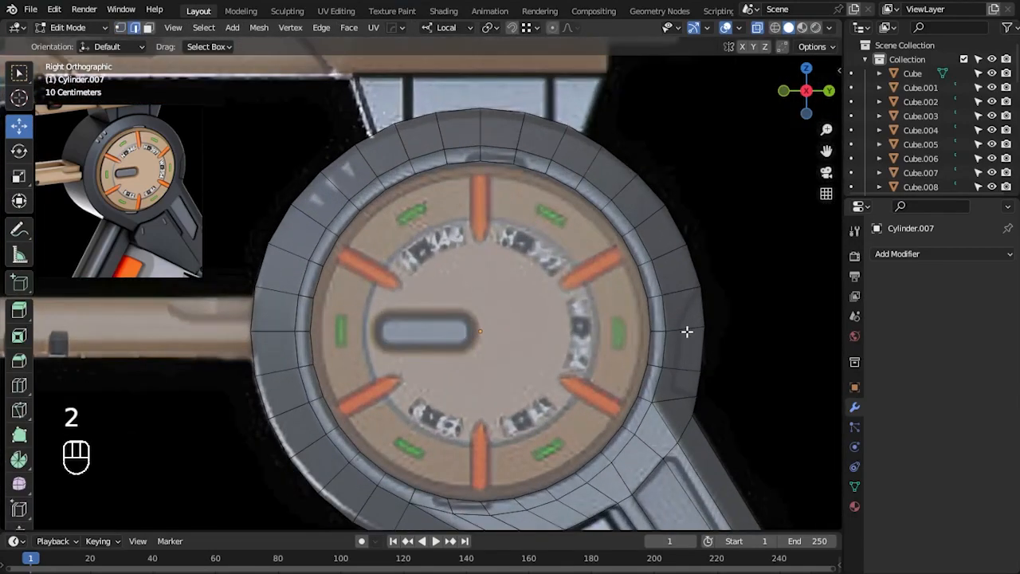
scroll(685, 333, "up", 1)
left_click(627, 272, "alt+shift")
left_click(751, 324)
scroll(608, 331, "up", 1)
key("3")
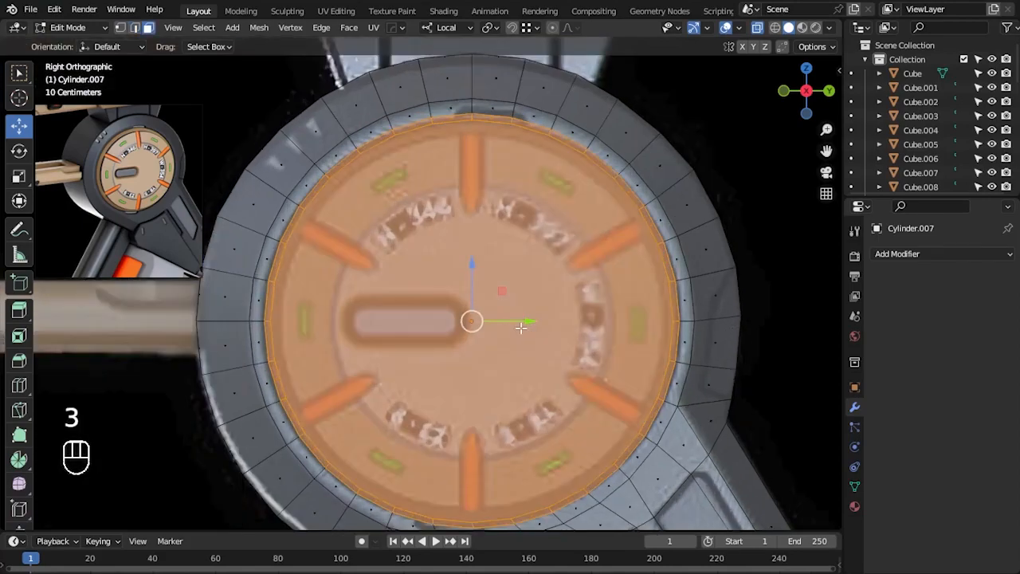
- Undo the last change to the dial face, clear the selection and examine the dial close up in the reference photo
left_click_drag(470, 321, 523, 378)
key("ctrl+z")
left_click(391, 259)
scroll(159, 194, "up", 3)
middle_click_drag(96, 158, 117, 170)
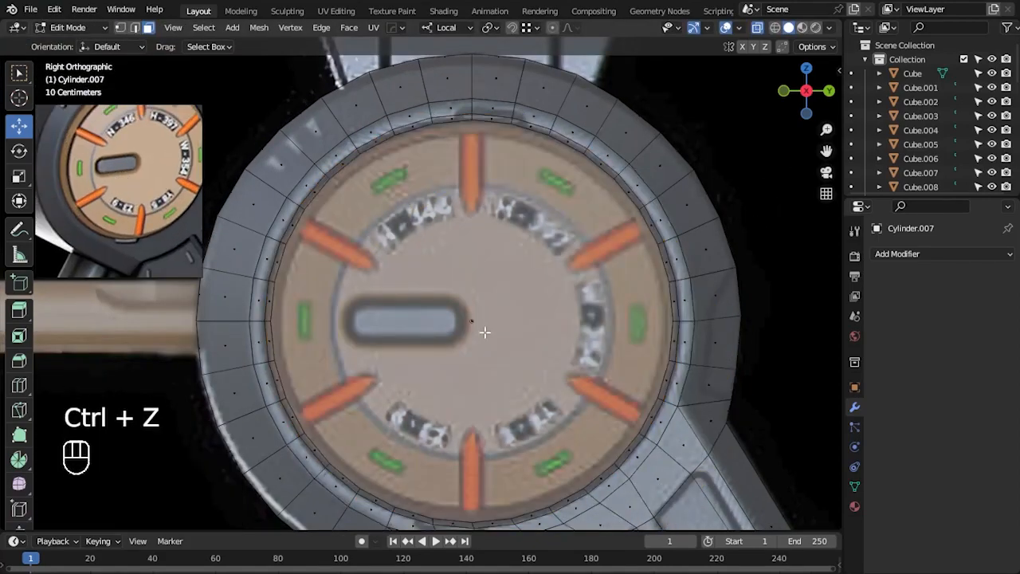
- Undo the recent changes to the dial and reselect its round inner face in face selection mode
scroll(504, 327, "down", 2)
left_click(669, 344)
key("ctrl+z")
key("ctrl+z")
key("ctrl+z")
key("ctrl+z")
left_click(751, 372)
key("3")
left_click(572, 345)
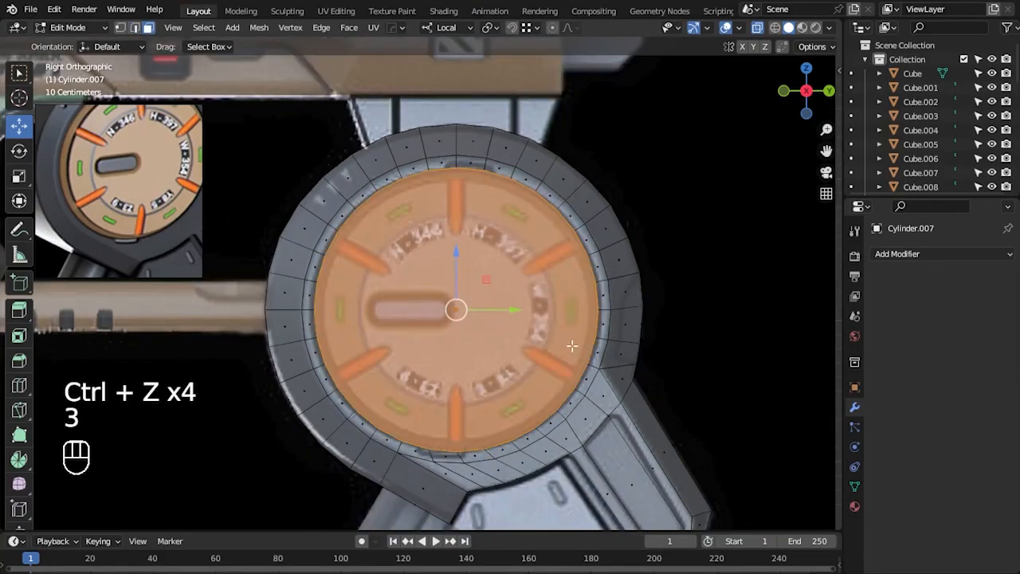
- Inset the dial's round inner face, scale it to 1.09 along local X, and leave mesh editing
key("i")
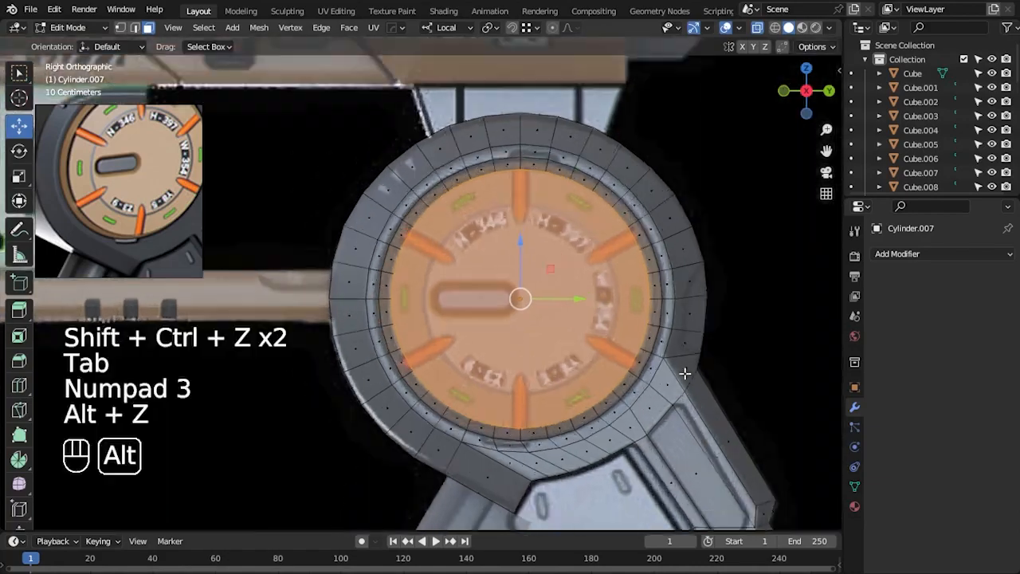
key("alt+z")
middle_click_drag(683, 369, 687, 396)
key("s")
key("x")
left_click(705, 391)
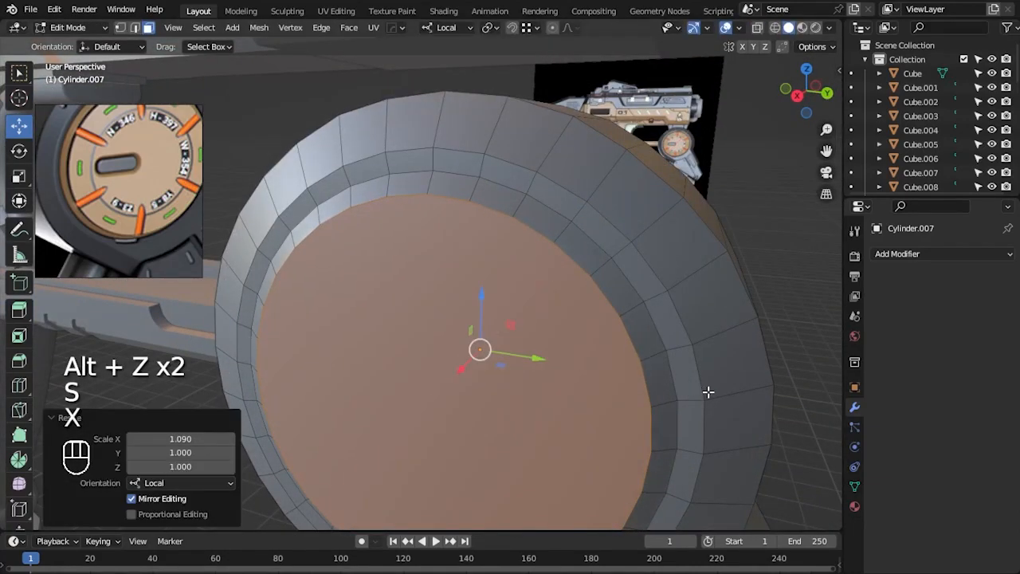
key("Tab")
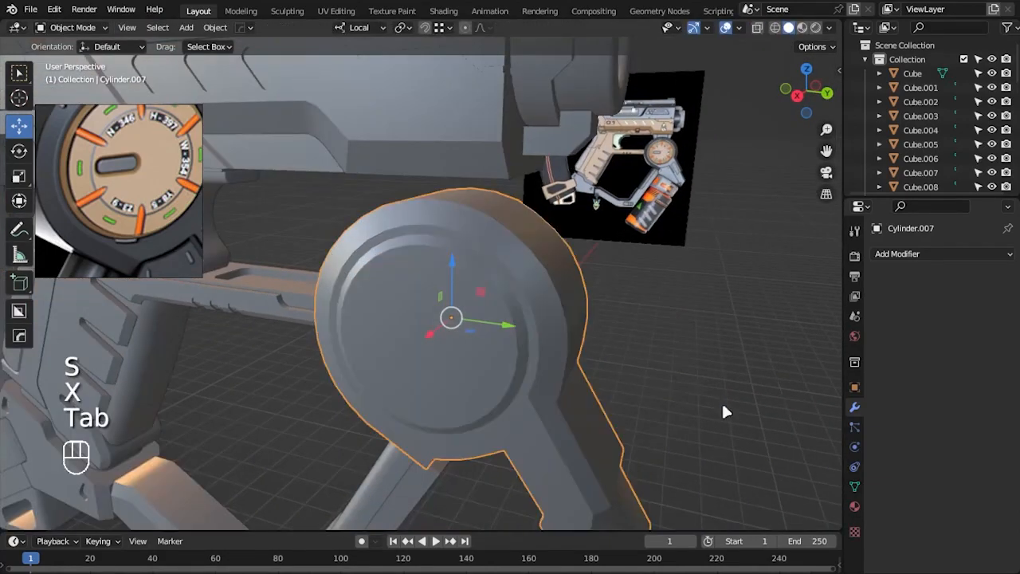
- Save the file and examine the smoothed dial housing from several angles
left_click(721, 404)
left_click_drag(653, 390, 626, 330, "alt")
key("ctrl+s")
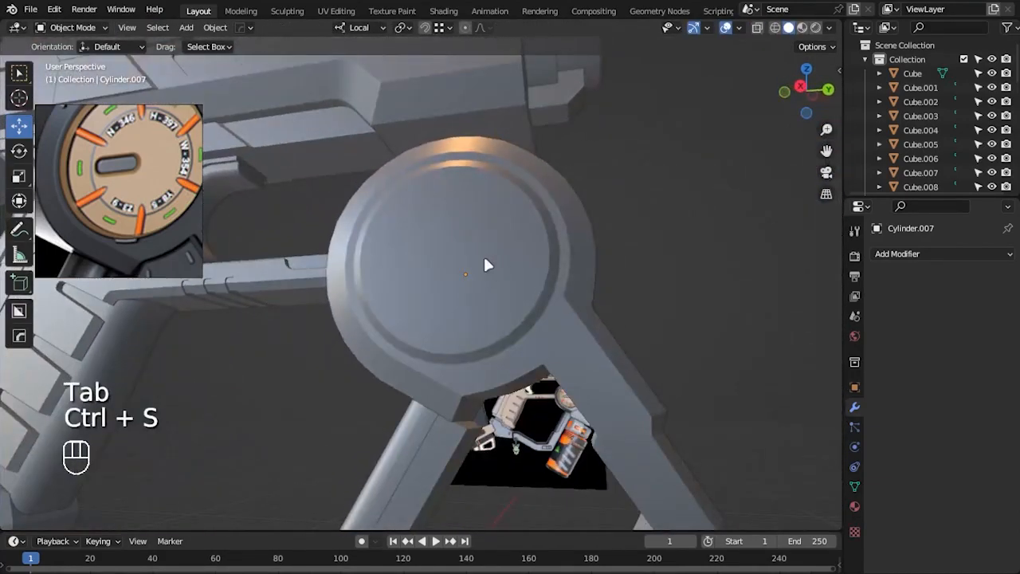
scroll(462, 267, "down", 2)
left_click_drag(462, 267, 486, 312, "alt")
left_click(496, 312)
- Reopen the housing's mesh in see-through side view and slide the arm vertex onto the panel outline's upper corner with factor 0.462
key("KP_3")
key("alt+z")
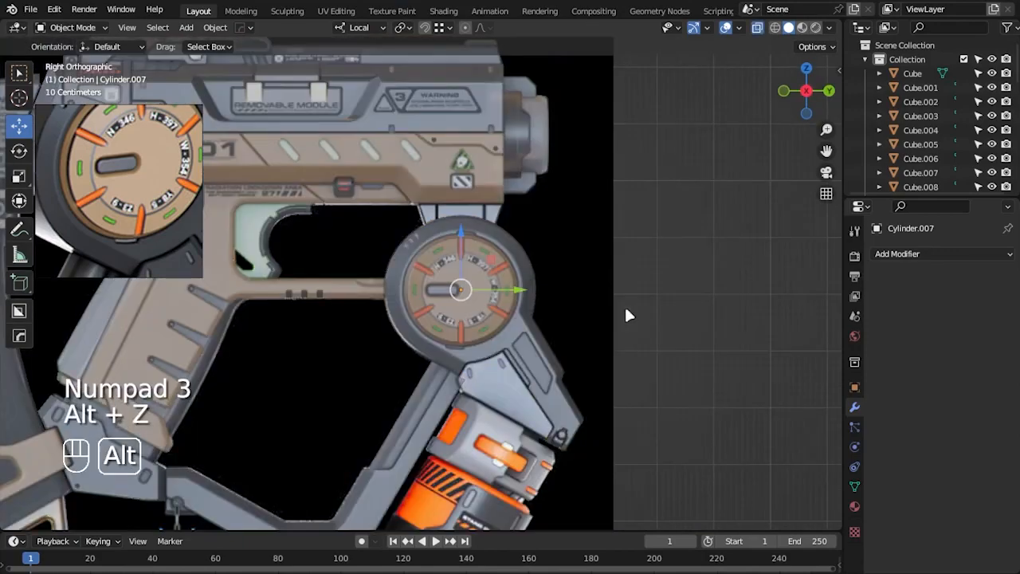
left_click(668, 312)
scroll(668, 313, "up", 1)
scroll(668, 317, "up", 3)
key("Tab")
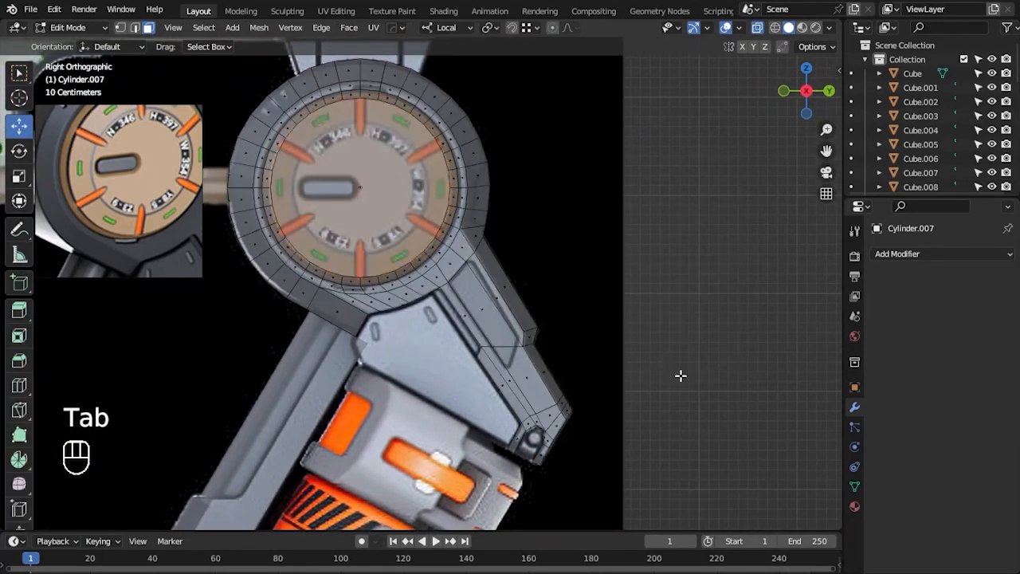
scroll(566, 359, "up", 3)
scroll(566, 359, "up", 1)
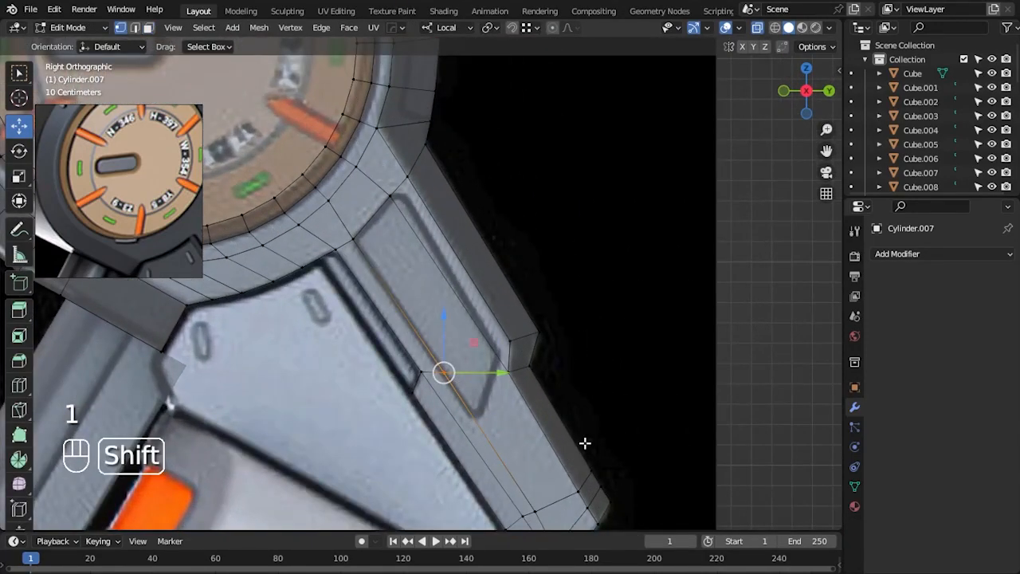
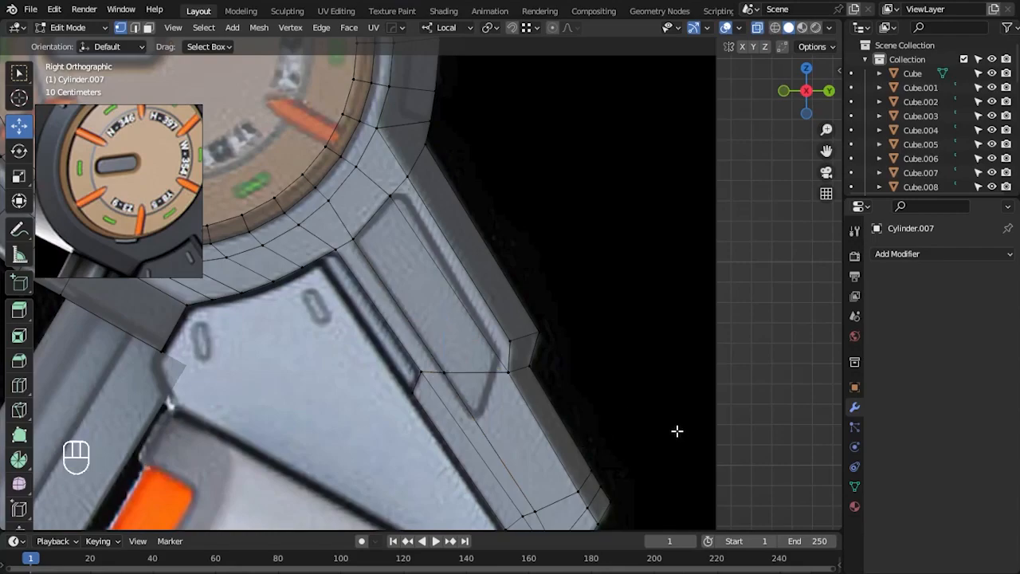
scroll(440, 274, "up", 1)
key("shift+v")
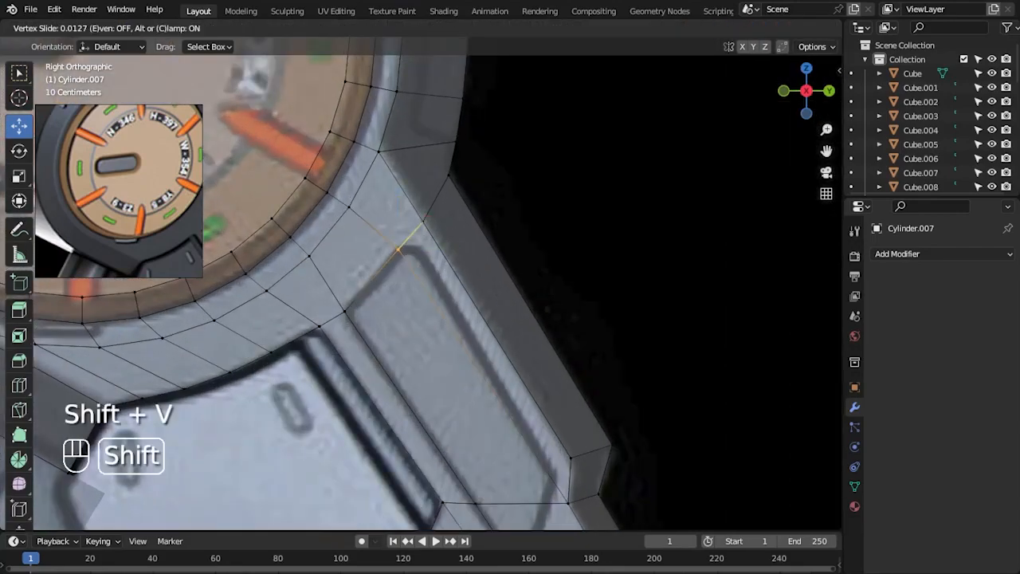
left_click(406, 237)
middle_click_drag(592, 335, 515, 191, "shift")
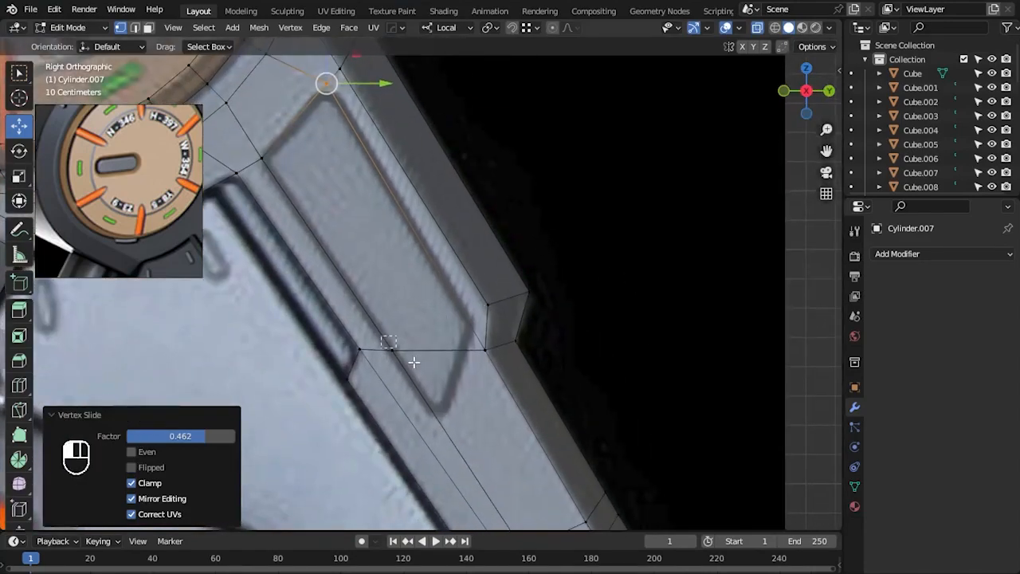
left_click(392, 351)
key("shift+v")
left_click(671, 407)
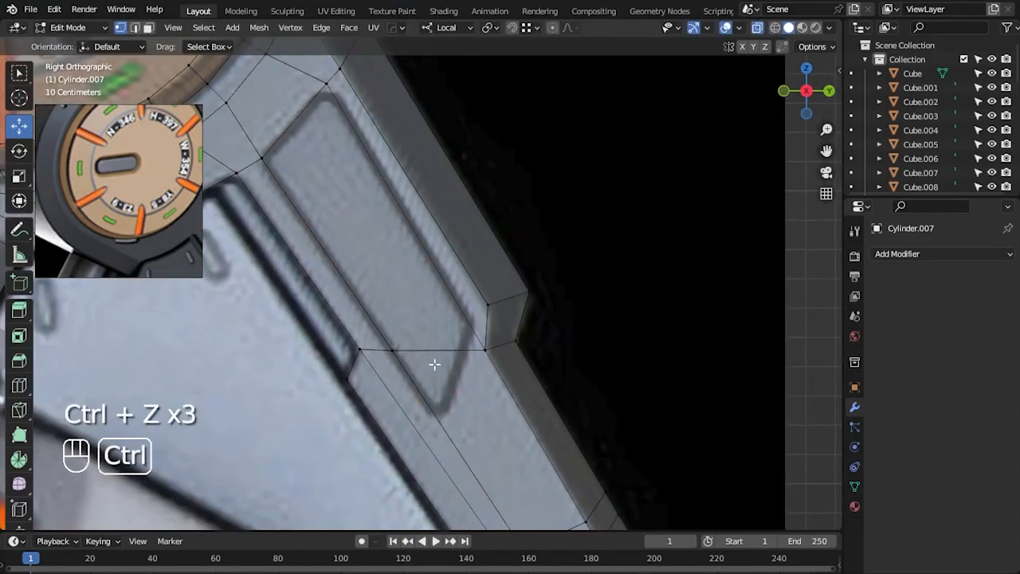
- Add a loop cut across the arm's upper section and slide the vertex near the panel's lower end down past the panel outline
key("ctrl+r")
left_click(463, 283)
left_click(498, 346)
left_click(394, 352)
key("shift+v")
left_click(533, 464)
key("alt+a")
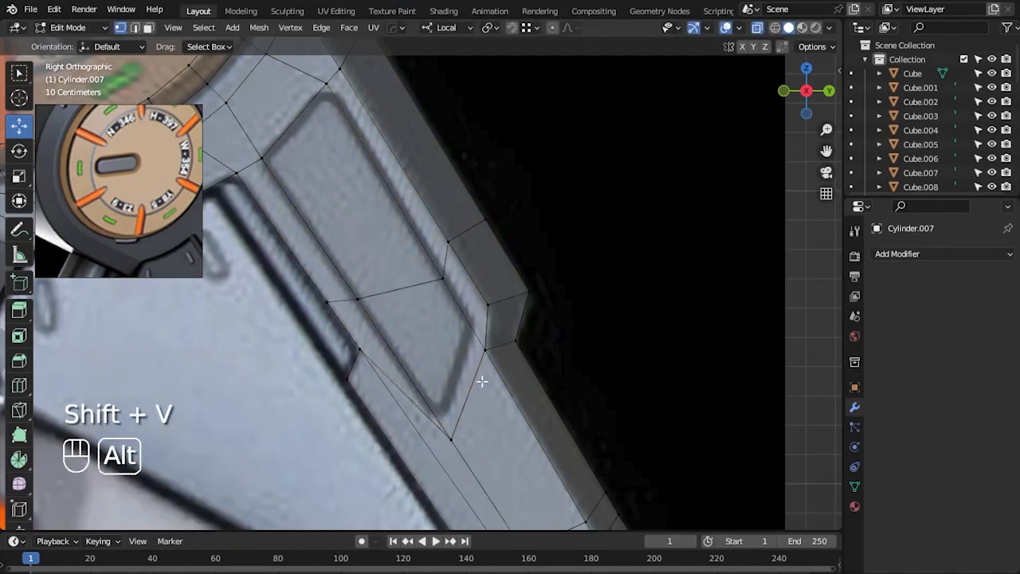
- Slide the two vertices on the arm's inner edge down the arm, to just below the panel outline's lower corner
middle_click_drag(487, 391, 470, 354, "shift")
right_click_drag(327, 314, 351, 339, "ctrl")
key("shift+v")
left_click(469, 452)
key("shift+v")
left_click(492, 435)
left_click(631, 279)
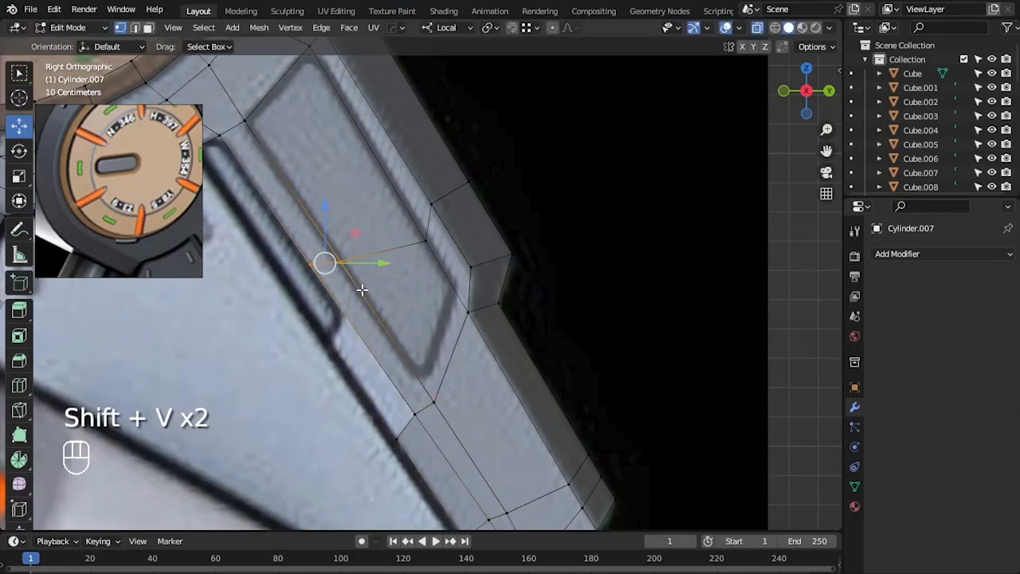
- Slide the new loop's vertices down the arm so they fit the lower corners of the panel outline and the adjoining edges
key("shift+v")
left_click(430, 239)
key("shift+v")
left_click(438, 182)
key("shift+v")
left_click(467, 289)
left_click(371, 306)
key("shift+v")
left_click(494, 372)
left_click(608, 287)
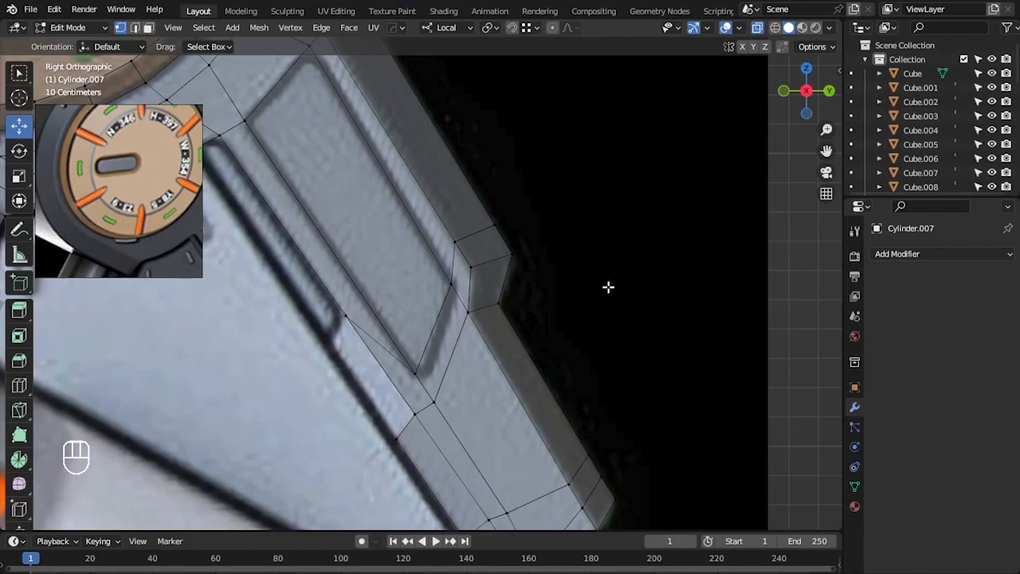
- Select the arm's inner side face just above the small step and extrude it slightly outward
middle_click(417, 331, "alt")
scroll(417, 287, "up", 1)
key("alt+z")
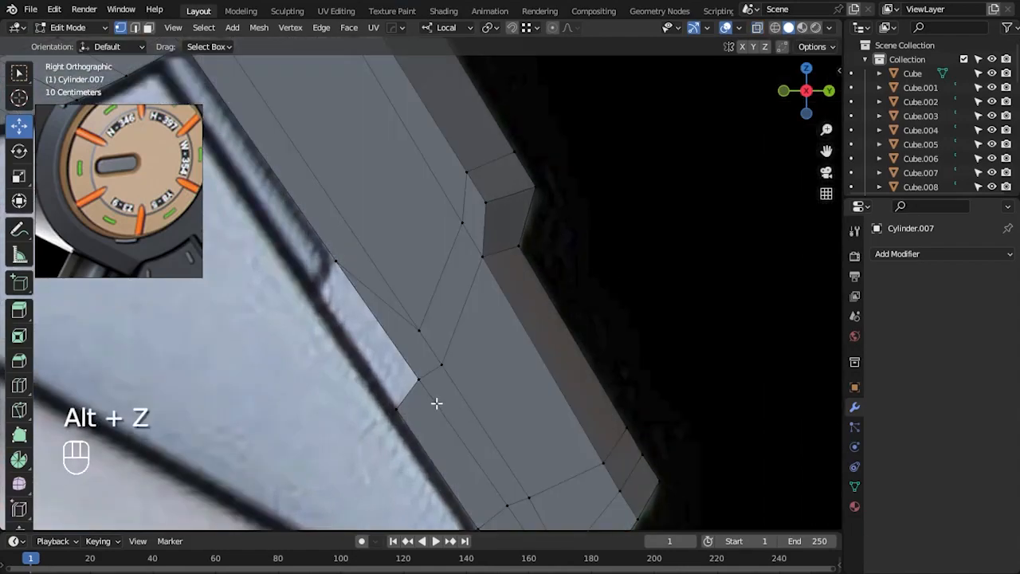
middle_click_drag(449, 412, 527, 377)
scroll(526, 377, "down", 5)
key("3")
left_click(512, 344)
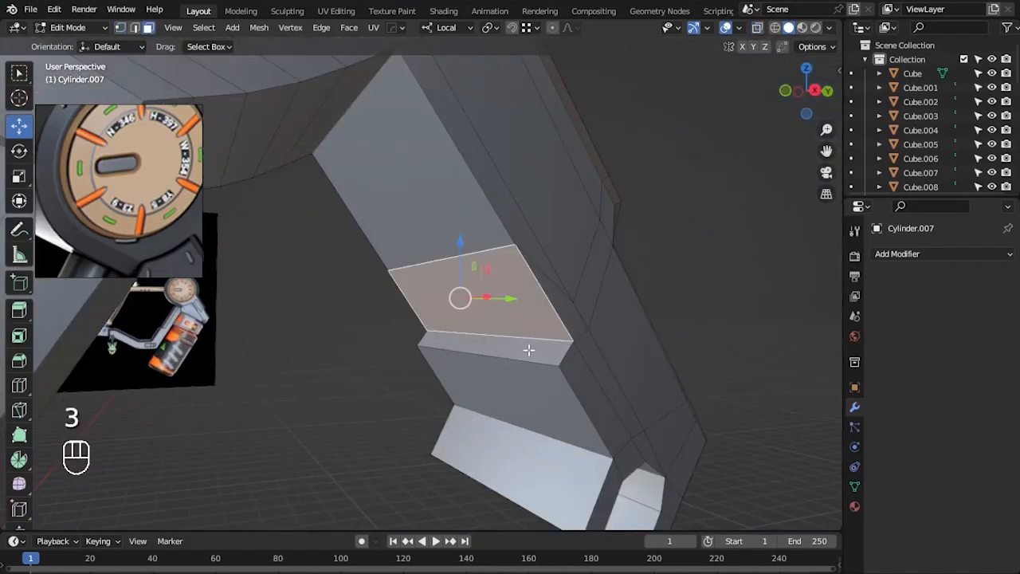
key("Delete")
left_click(531, 353)
key("ctrl+z")
key("e")
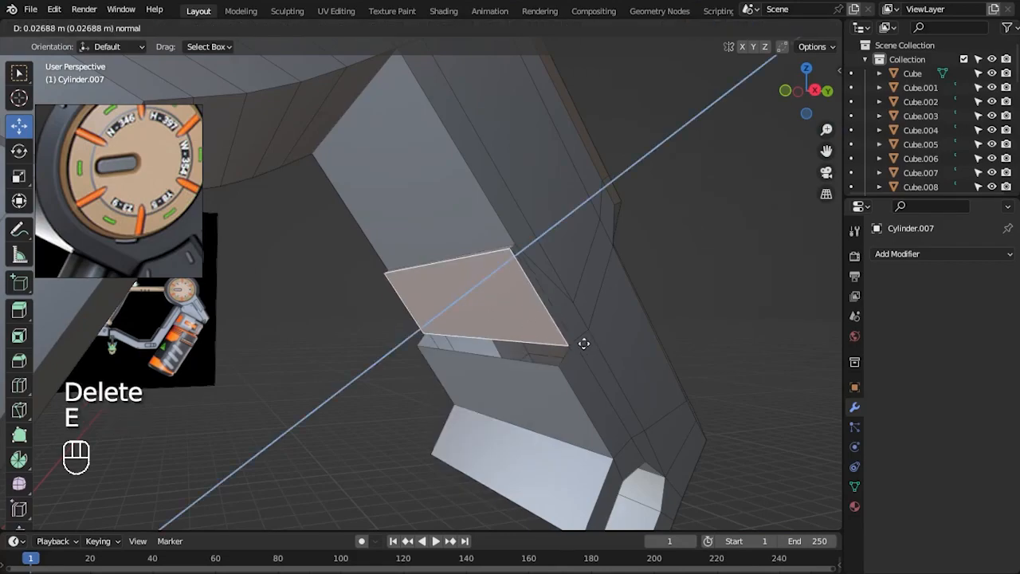
left_click(580, 353)
- Move the extruded face's vertices about 0.034 m along Y and -0.015 m along Z, and fine-tune them onto the reference's dark seam
key("1")
key("KP_3")
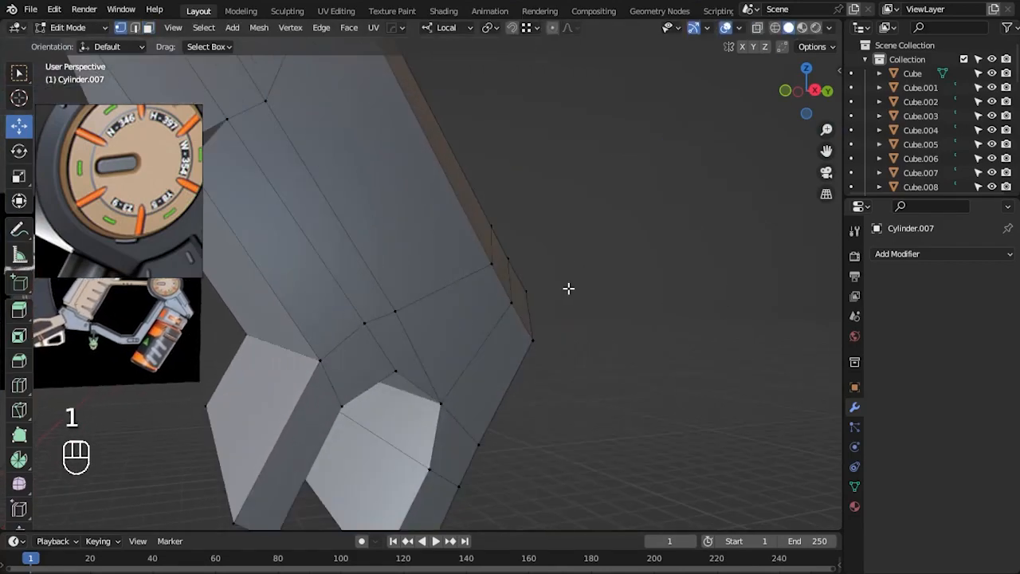
key("alt+z")
scroll(506, 271, "up", 2)
left_click(357, 198)
left_click(479, 368, "shift")
left_click_drag(428, 287, 438, 292)
scroll(382, 203, "up", 3)
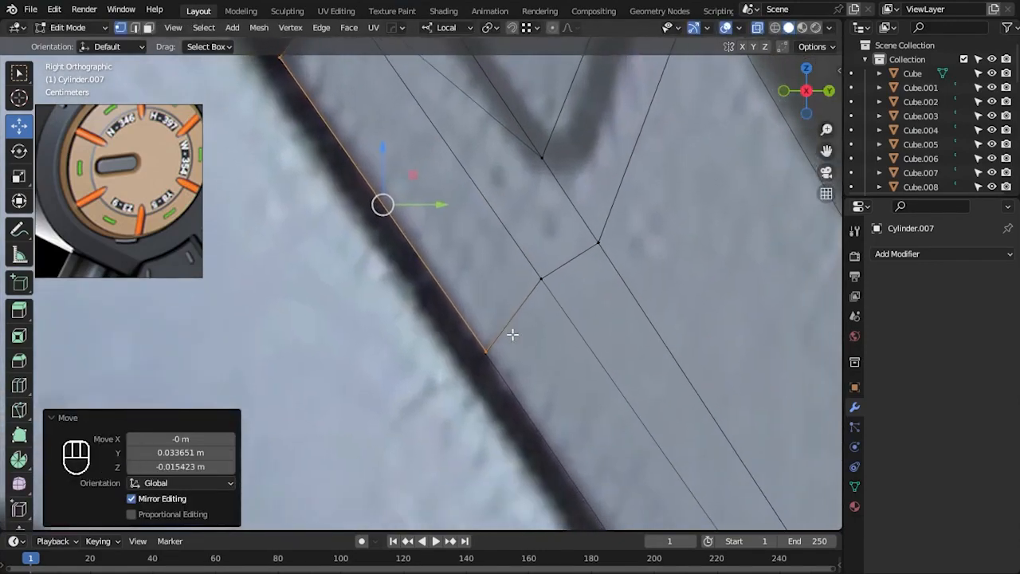
left_click_drag(363, 176, 361, 183)
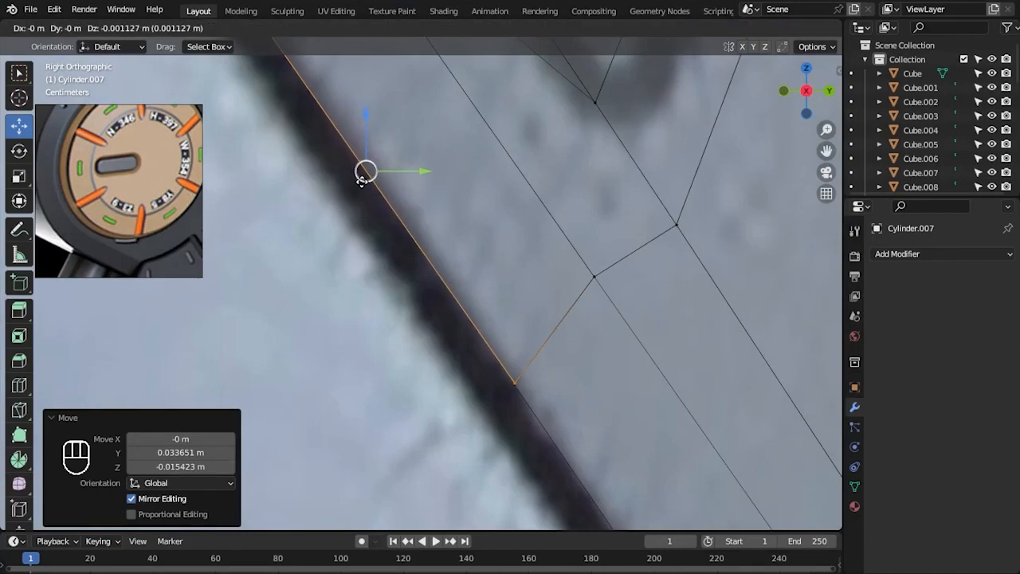
left_click_drag(362, 178, 361, 178)
- Merge the vertices at the extrusion's lower corner by distance, using a merge distance of 0.38 m
left_click_drag(439, 332, 526, 403)
scroll(550, 418, "down", 2)
key("m")
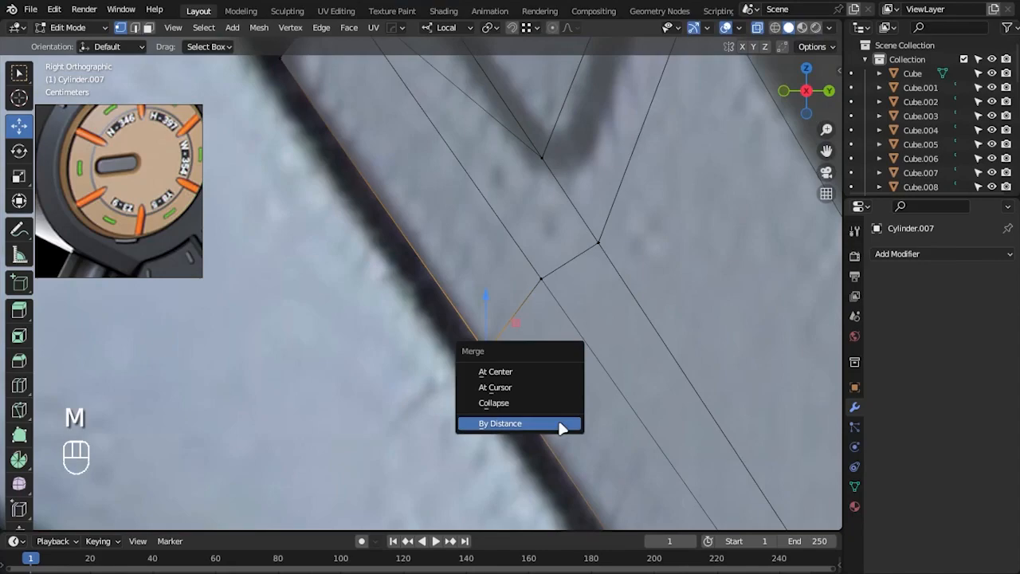
left_click(523, 421)
left_click_drag(181, 483, 194, 483)
left_click_drag(510, 415, 717, 374, "alt")
key("alt+z")
scroll(662, 357, "up", 5)
left_click_drag(444, 384, 453, 314, "alt")
scroll(578, 361, "up", 2)
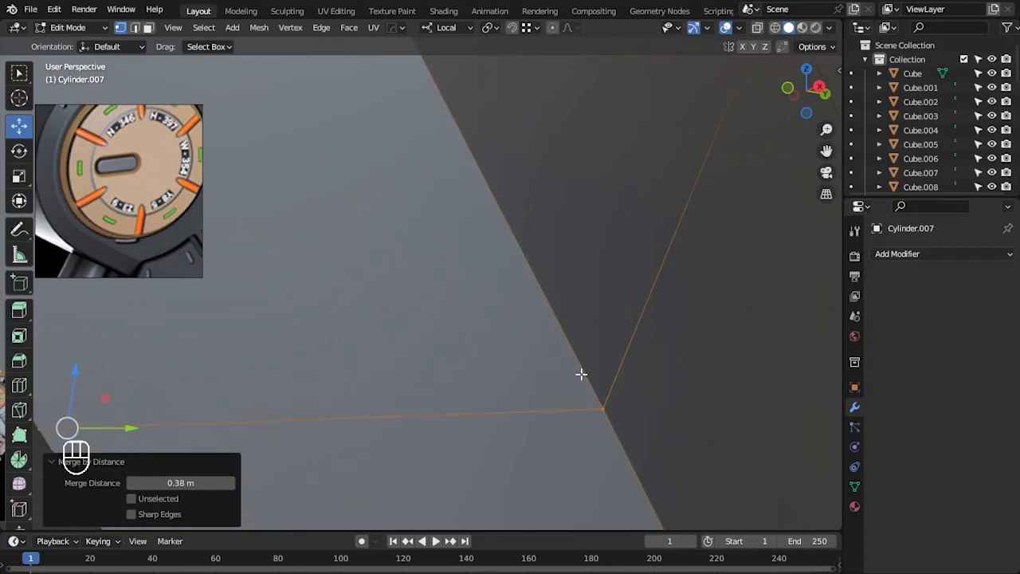
- Align the selected lower corner vertices by scaling them to 0 along local Y and local Z
key("KP_3")
key("alt+z")
key("s")
key("y")
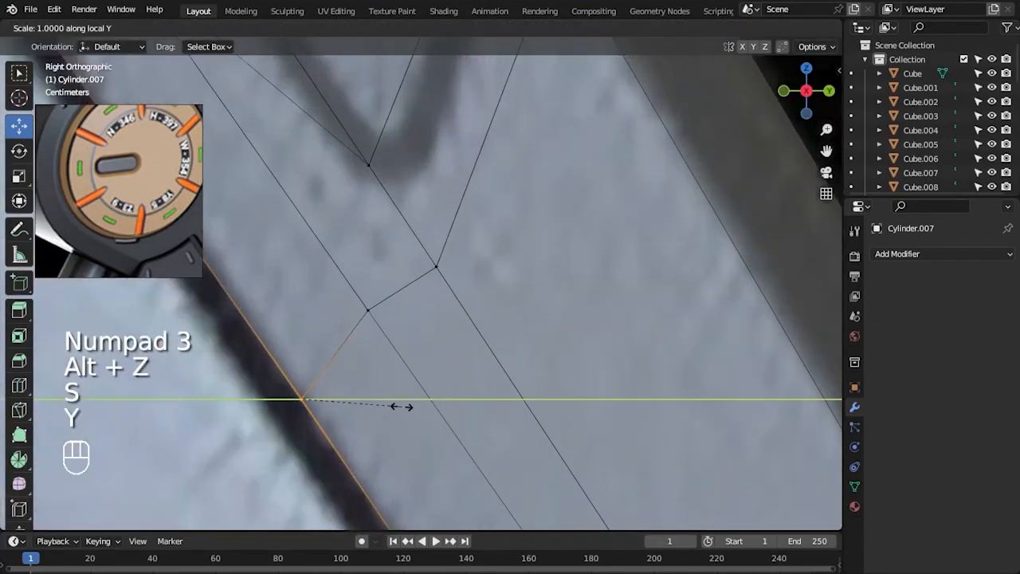
key("KP_0")
key("Return")
key("s")
key("z")
key("KP_0")
key("Return")
- Slide the upper vertex of the arm's inner-edge step along its edge with factor 0.033
scroll(391, 406, "down", 3)
left_click_drag(425, 245, 482, 319, "alt+shift")
left_click_drag(338, 209, 384, 239)
key("shift+v")
left_click(457, 254)
scroll(549, 311, "down", 2)
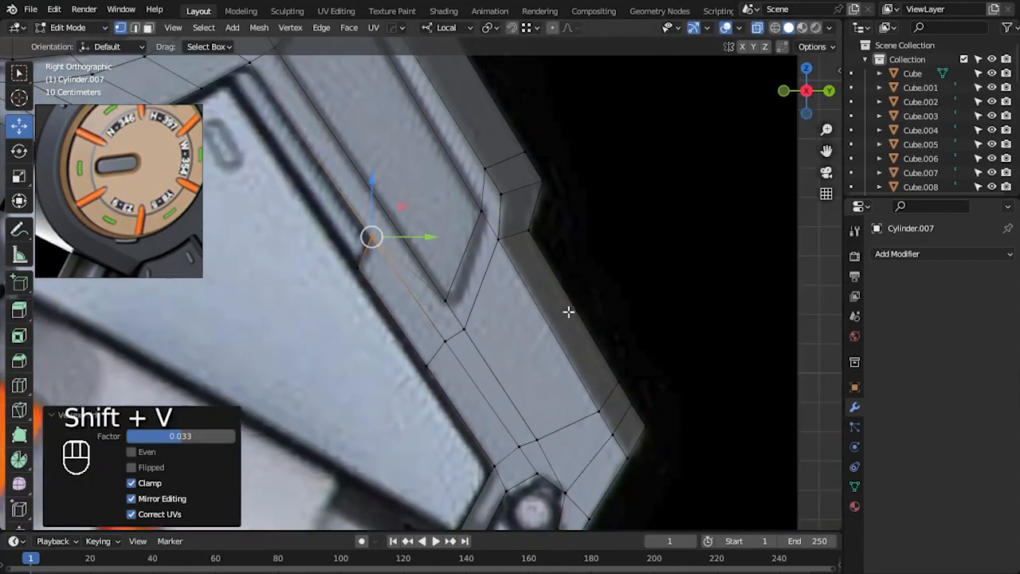
- Select the arm's long panel face and inset it by about 0.024 m
left_click(549, 311)
left_click_drag(417, 305, 450, 373, "alt+shift")
left_click_drag(434, 229, 435, 229)
key("i")
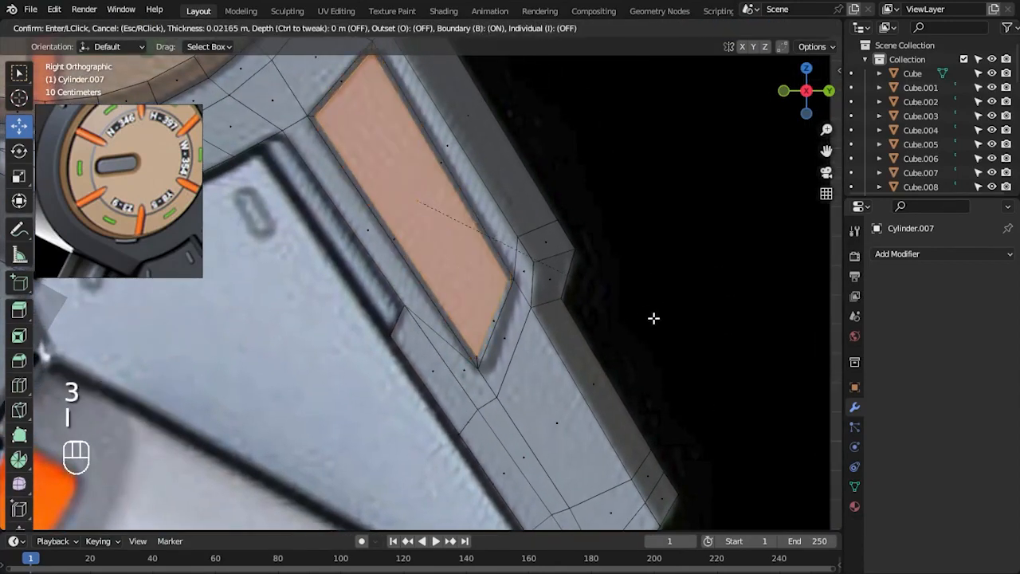
left_click(653, 316)
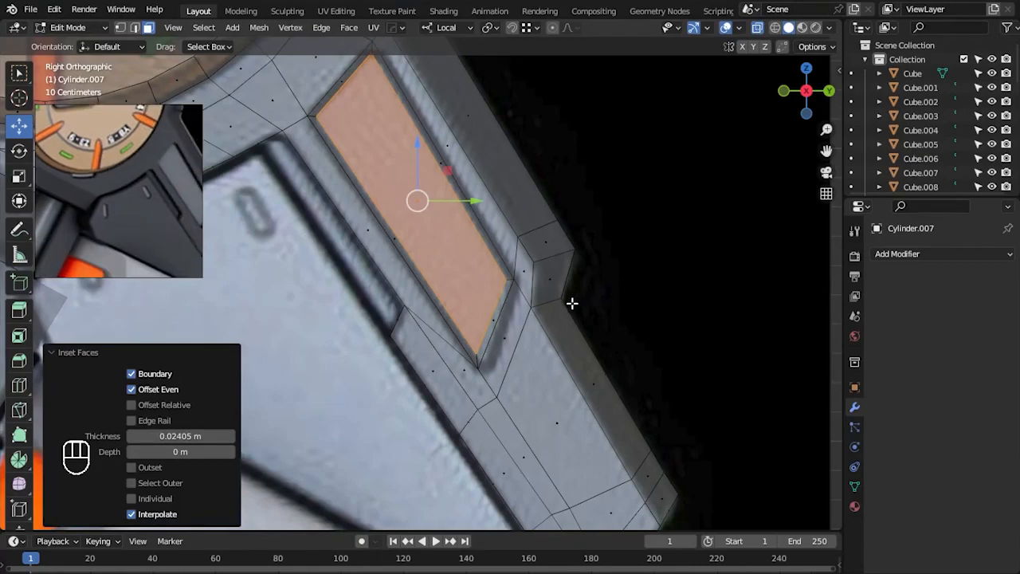
- Try to recess the inset panel by scaling it along local X, and undo both the scaling and the inset
key("alt+z")
middle_click_drag(611, 322, 658, 361)
key("s")
key("x")
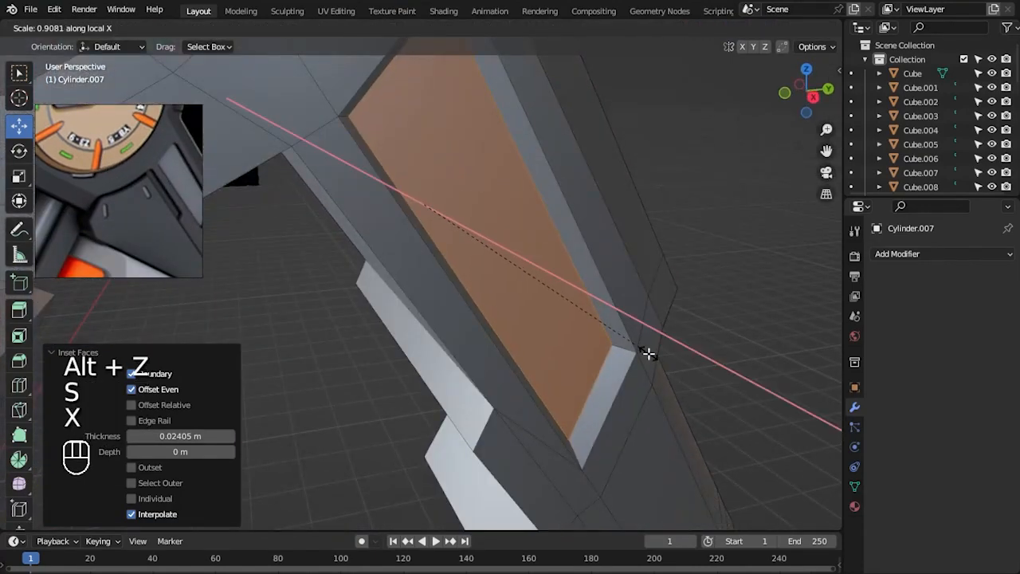
key("ctrl+z")
key("ctrl+z")
key("KP_3")
key("alt+z")
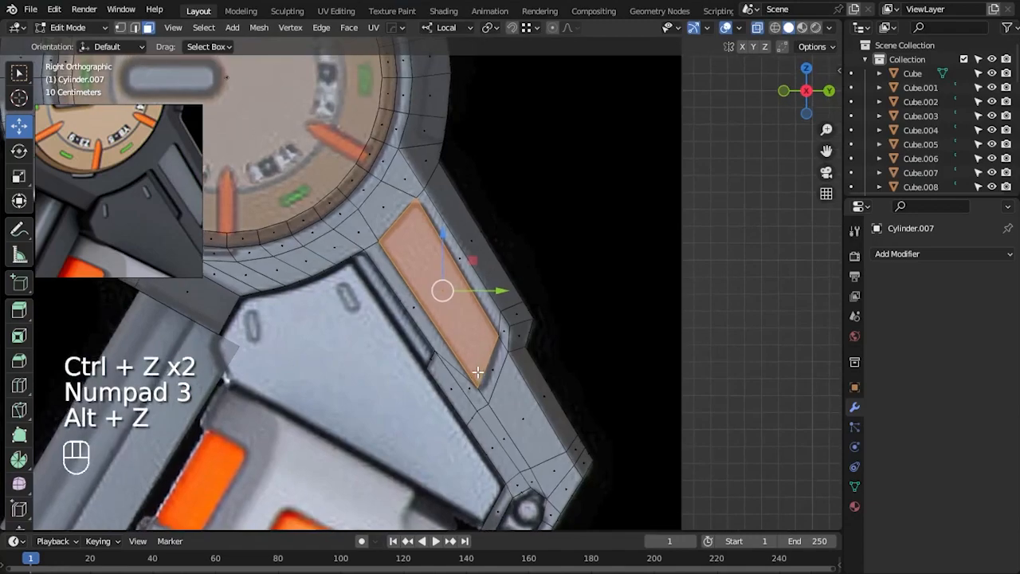
- Sink the arm's panel face about 0.075 m inward with Shrink/Fatten and check the recess in perspective view
scroll(603, 371, "up", 3)
middle_click_drag(603, 371, 431, 346)
key("alt+z")
key("alt+s")
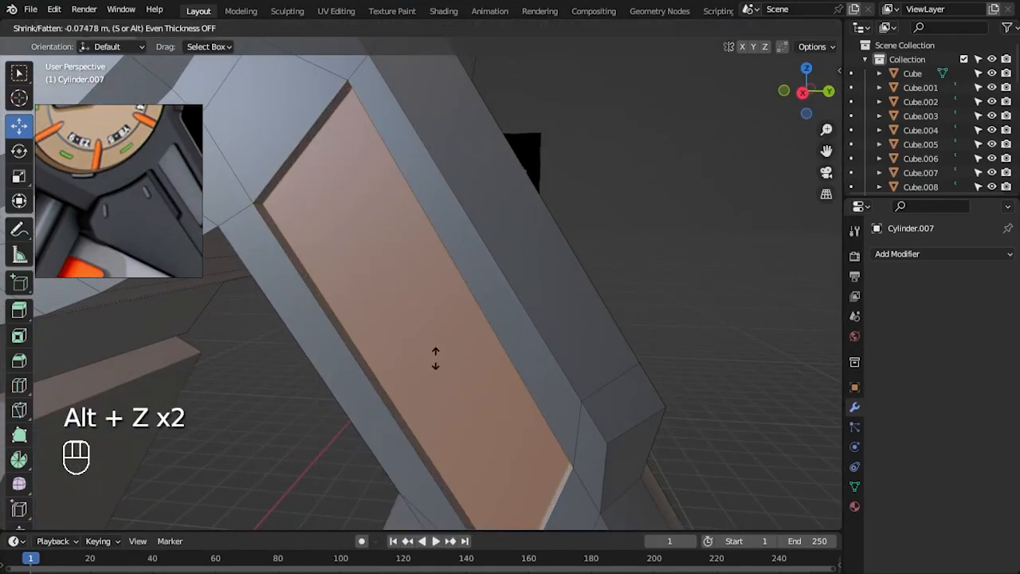
left_click(436, 357)
scroll(515, 364, "down", 3)
middle_click_drag(515, 364, 751, 410)
left_click(752, 404)
- Bevel the corner edges at the upper end of the arm's recessed panel to match the rounded reference
key("KP_3")
key("alt+z")
key("1")
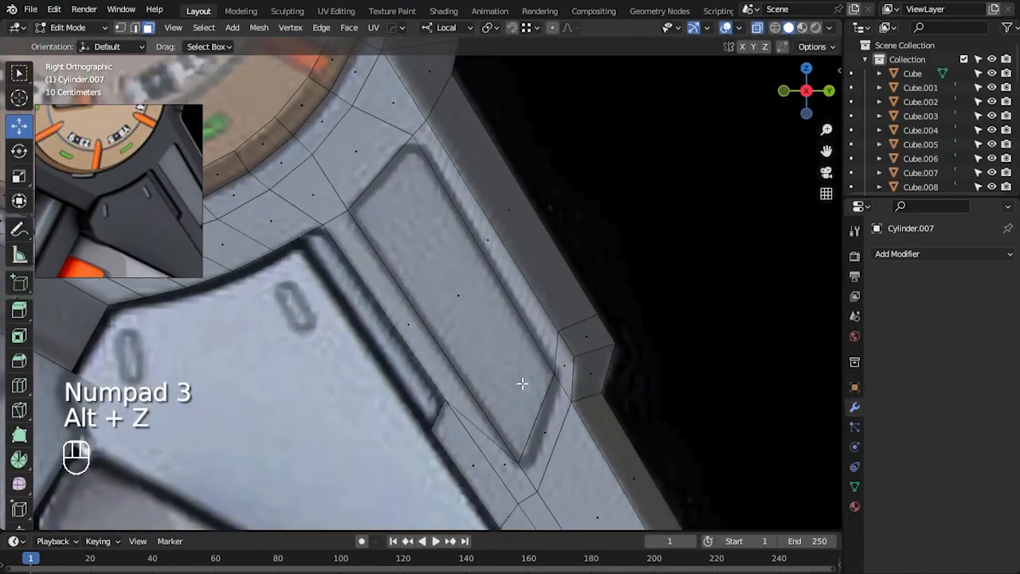
left_click(347, 209)
key("2")
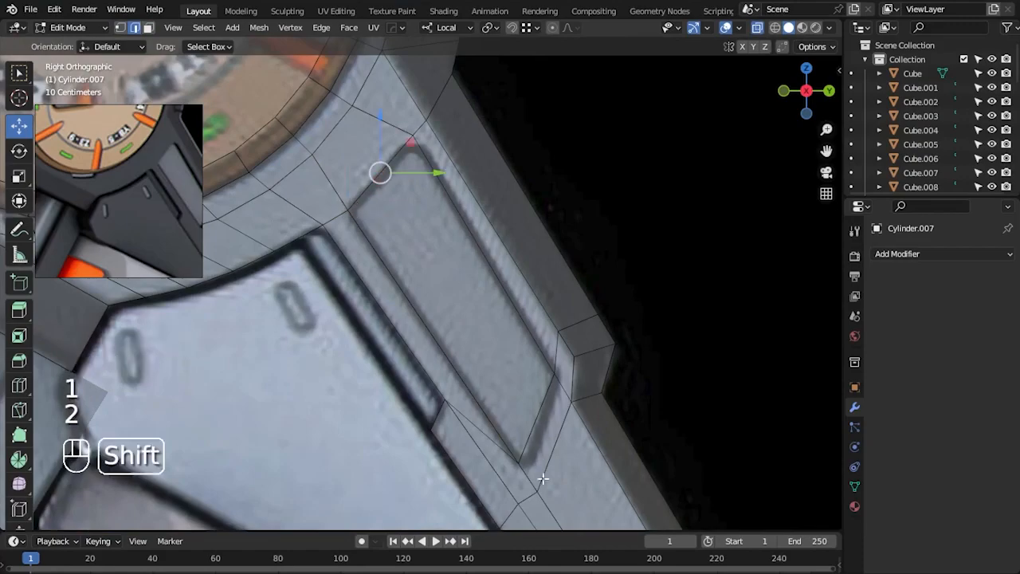
left_click(703, 386)
key("ctrl+z")
key("ctrl+z")
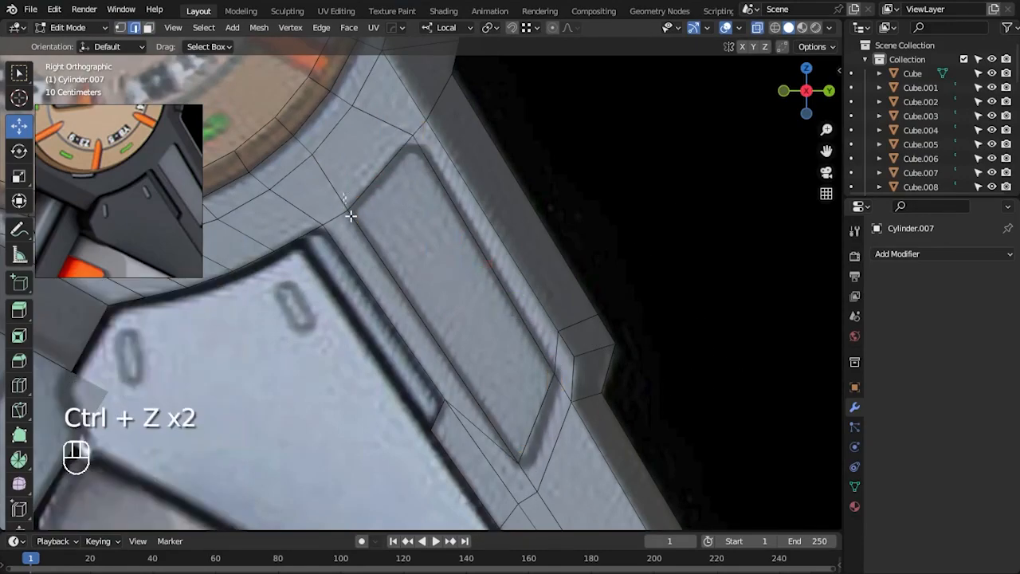
left_click(348, 212)
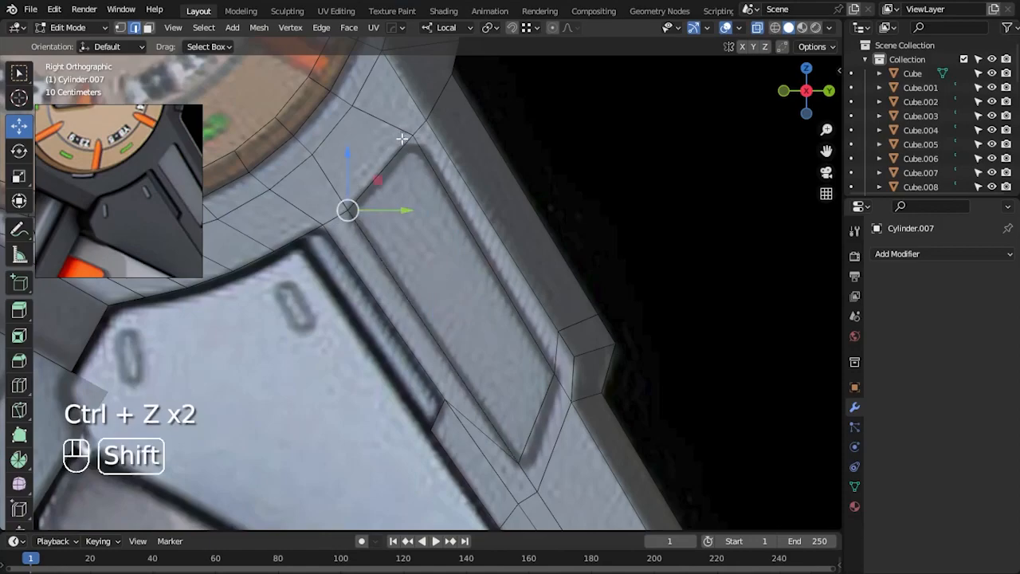
left_click(589, 177)
- Move the recessed panel's lowest corner vertex onto the reference panel's corner
middle_click_drag(686, 361, 639, 261, "alt")
scroll(540, 258, "up", 3)
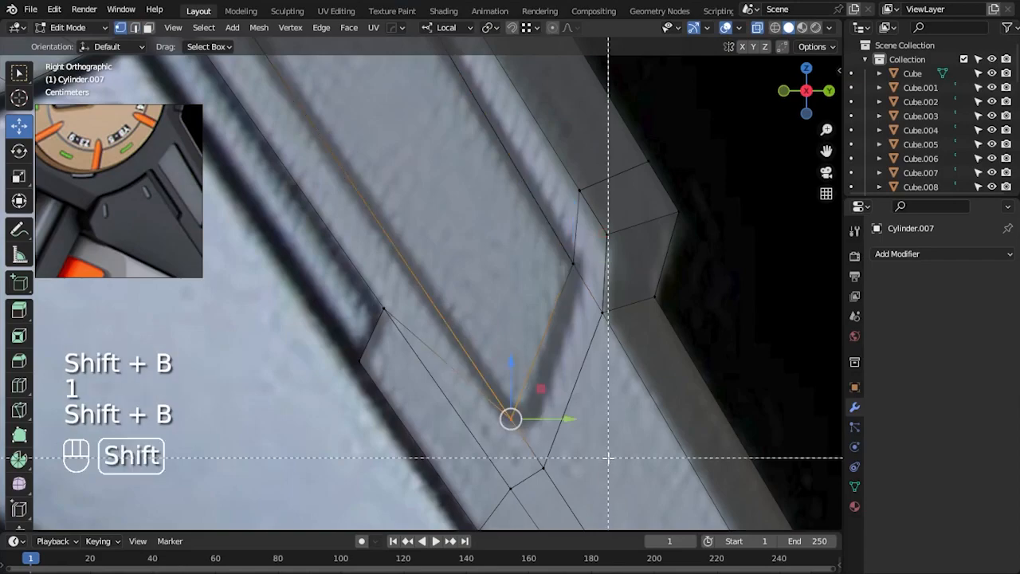
key("shift+v")
left_click(512, 422, "ctrl")
key("ctrl+z")
left_click_drag(511, 423, 516, 431)
- Bevel the two corner edges at the recessed panel's lower end into rounded corners
key("2")
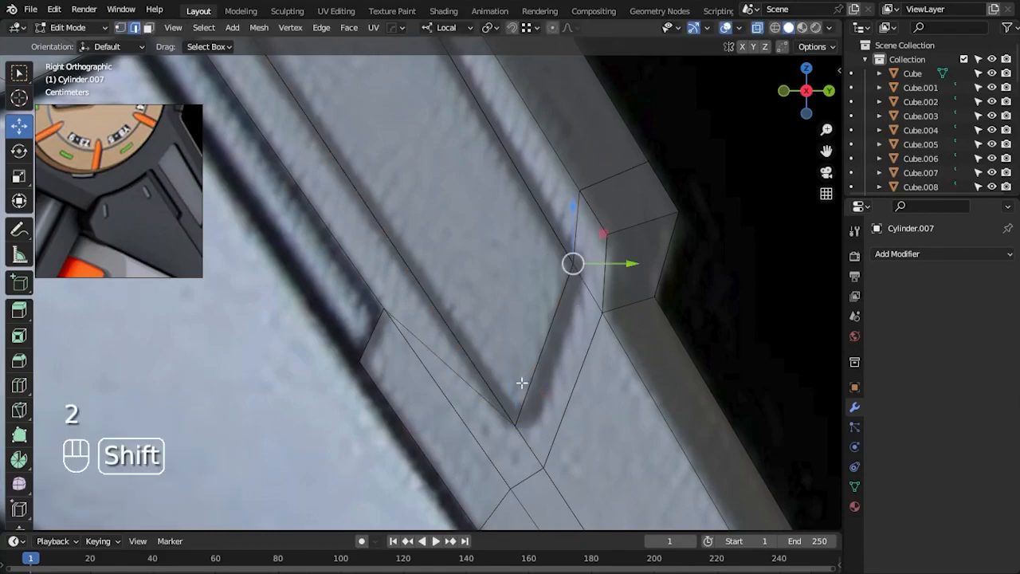
left_click(505, 404)
key("ctrl+z")
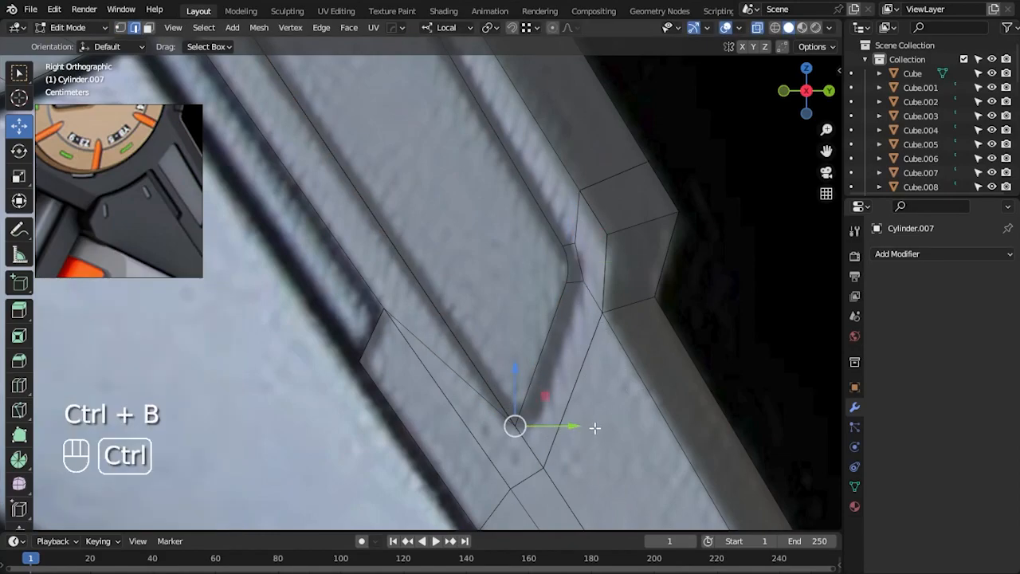
left_click(749, 361)
key("1")
middle_click(528, 394, "alt")
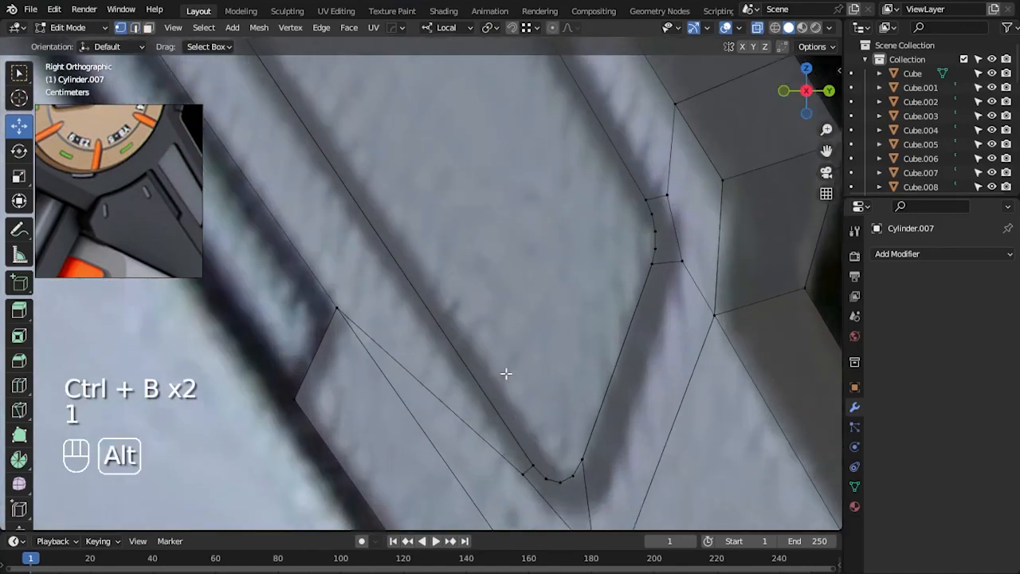
- Lower the vertex beside the panel's rounded lowest corner by about 0.034 m
left_click(466, 444)
left_click_drag(466, 443, 466, 446)
scroll(730, 298, "down", 3)
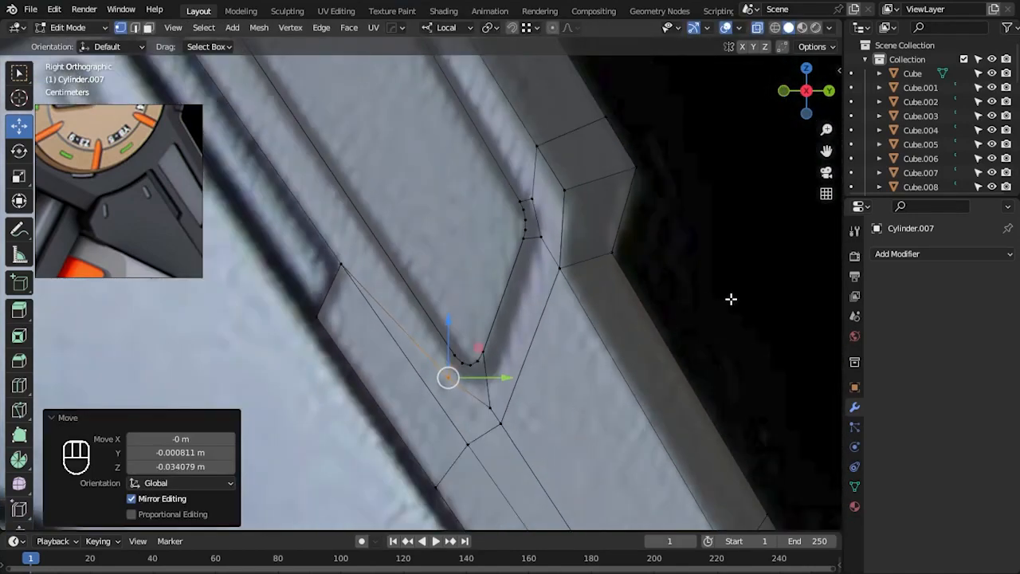
- Inspect the recess in perspective, undo the latest edits, and bevel the panel's lowest corner edge again
key("Tab")
key("alt+z")
middle_click_drag(729, 294, 521, 344)
left_click(521, 343)
right_click(557, 338)
left_click(496, 312)
key("ctrl+z")
key("ctrl+z")
key("ctrl+z")
key("ctrl+z")
key("ctrl+z")
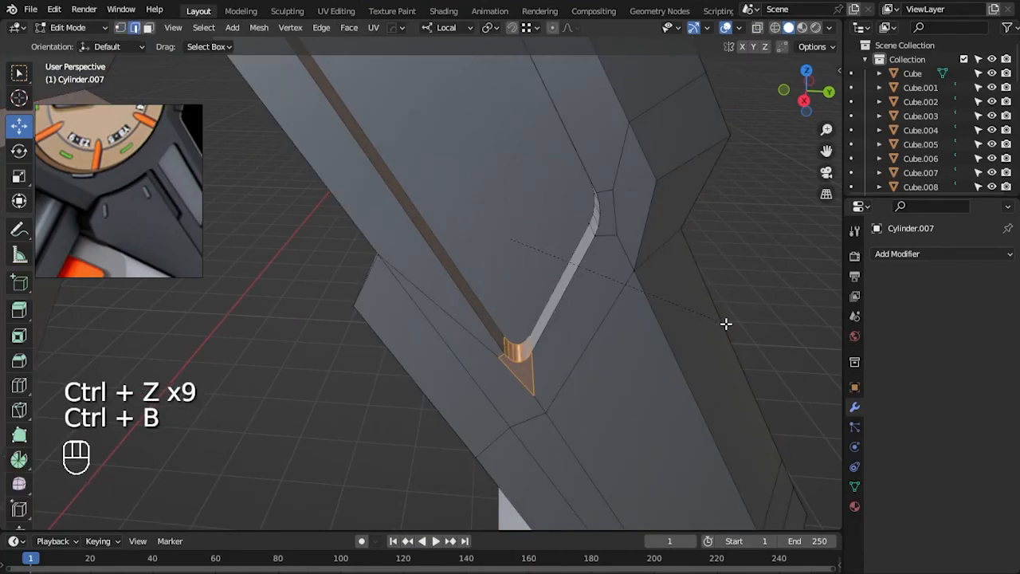
- Move the vertex beside the panel's rounded lowest corner down about 0.025 m and save the file
key("Tab")
key("Tab")
key("1")
key("KP_3")
key("alt+z")
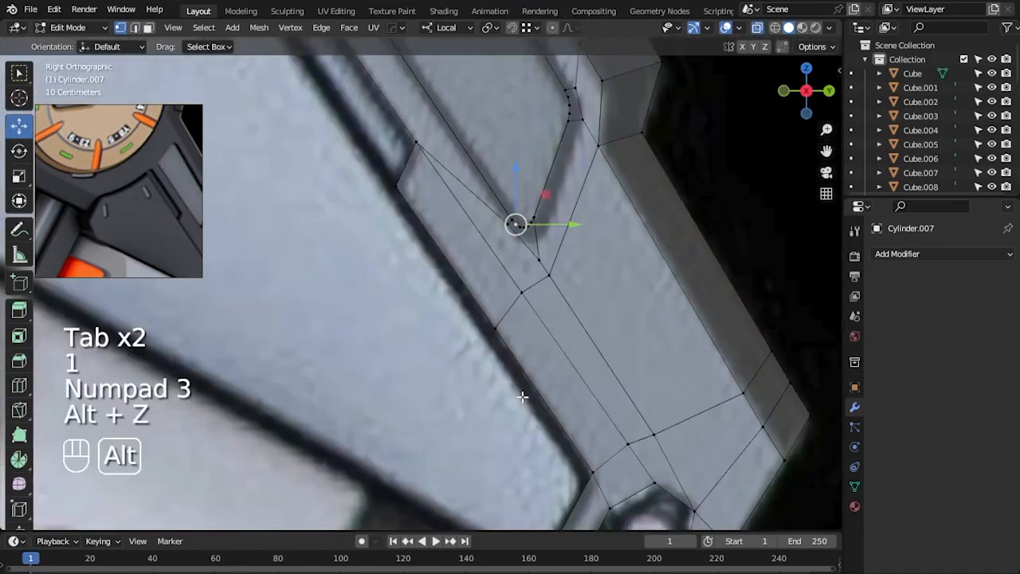
scroll(481, 379, "up", 1, "alt")
scroll(476, 241, "up", 1)
left_click_drag(492, 231, 494, 264)
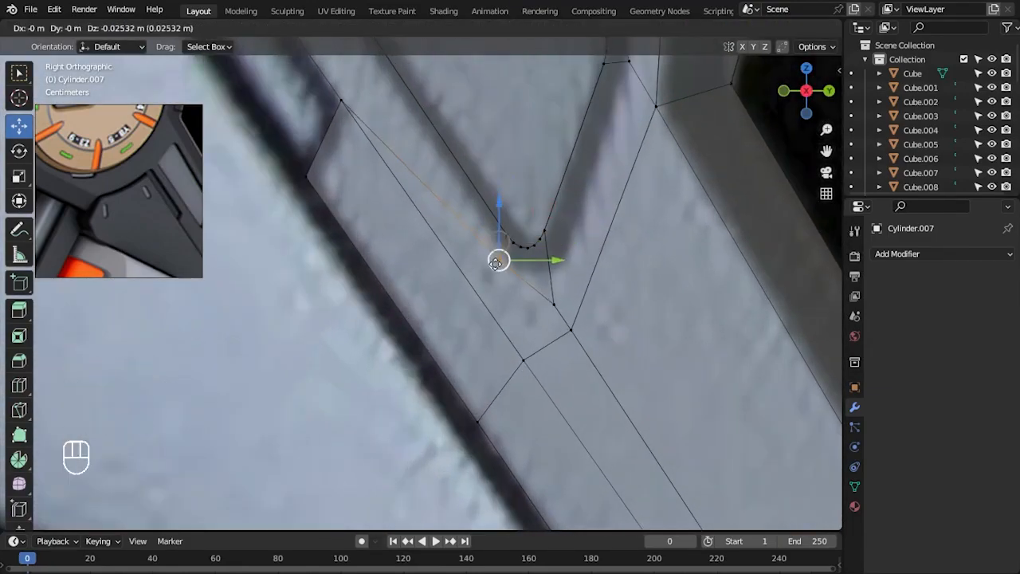
scroll(729, 260, "down", 4)
key("Tab")
scroll(724, 339, "down", 5)
key("ctrl+s")
- Mark the arm's outer contour edges as sharp and save the file
key("alt+z")
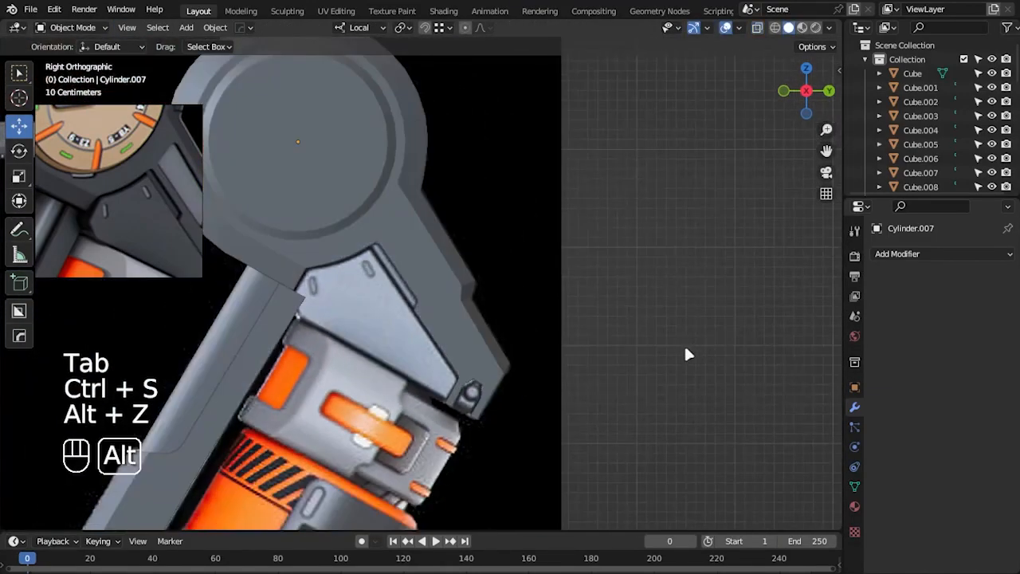
left_click_drag(693, 343, 564, 389, "alt")
scroll(483, 374, "up", 4)
key("Tab")
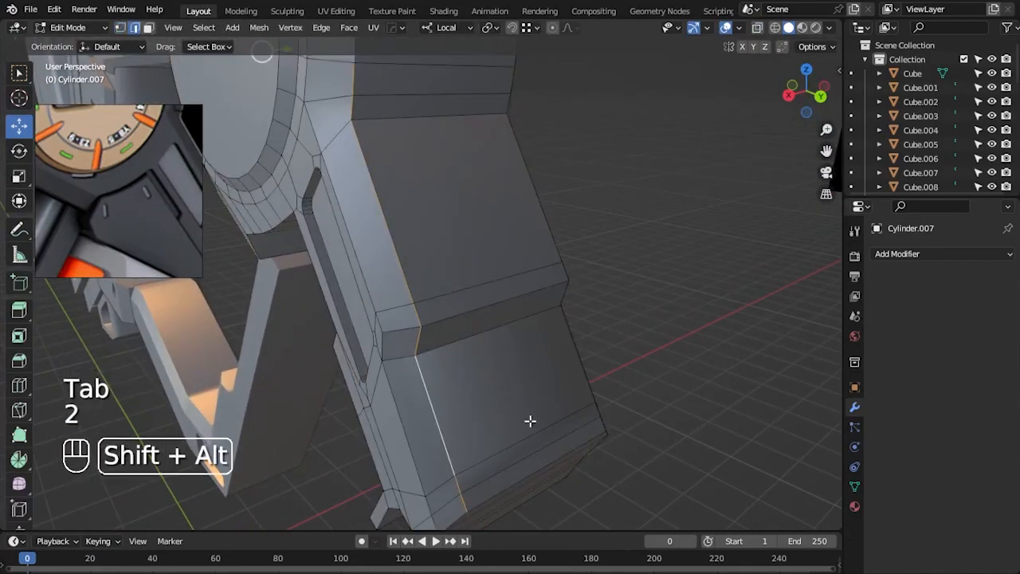
left_click_drag(467, 419, 533, 394, "alt")
right_click(511, 358)
left_click(463, 425)
key("Tab")
left_click_drag(618, 432, 555, 312, "alt")
key("ctrl+s")
- Bevel the protruding corner edge of the step on the arm's outer side into a rounded corner
key("KP_3")
key("alt+z")
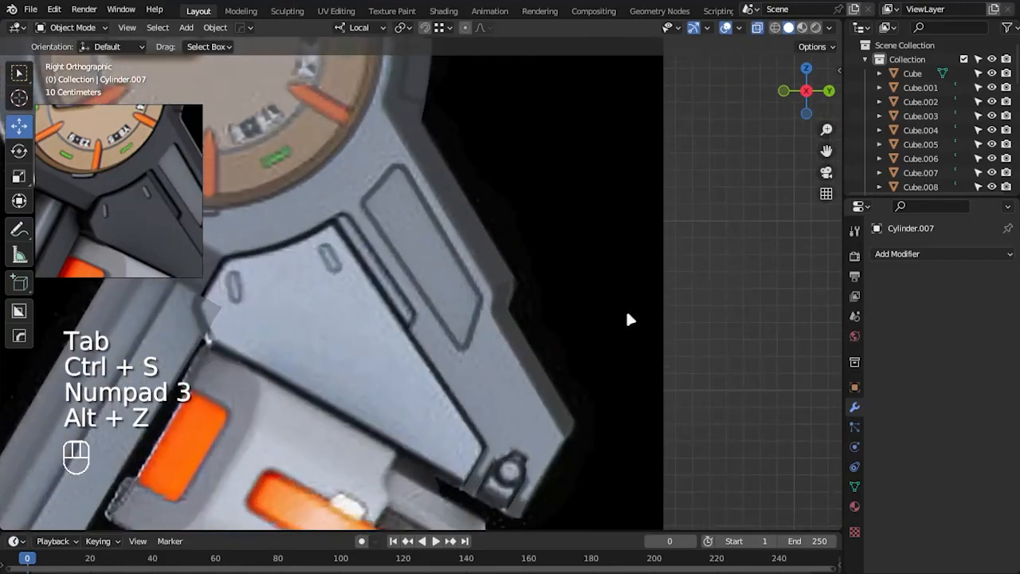
key("Tab")
scroll(632, 305, "up", 3)
key("2")
left_click(585, 286, "alt+shift")
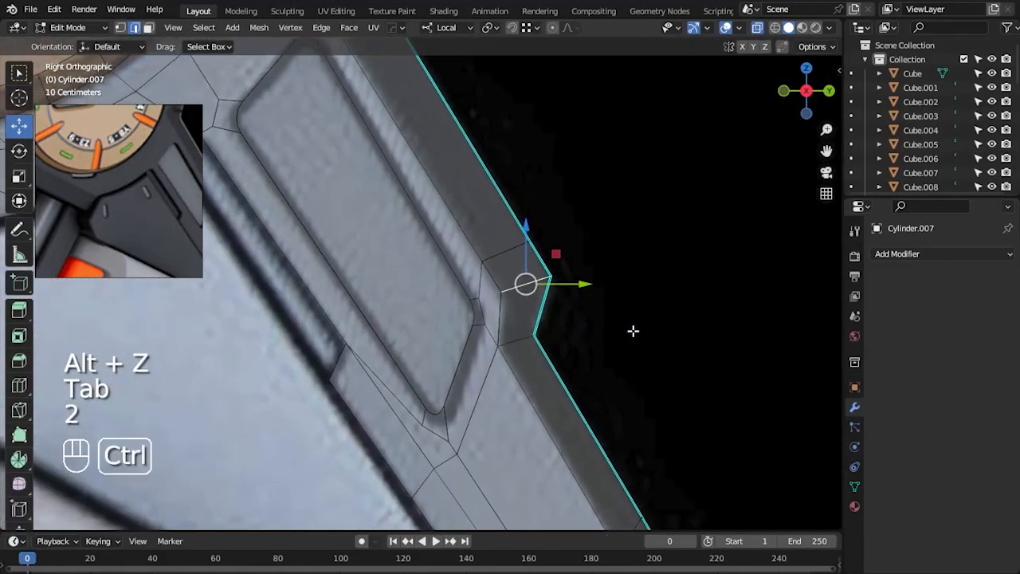
left_click(703, 321)
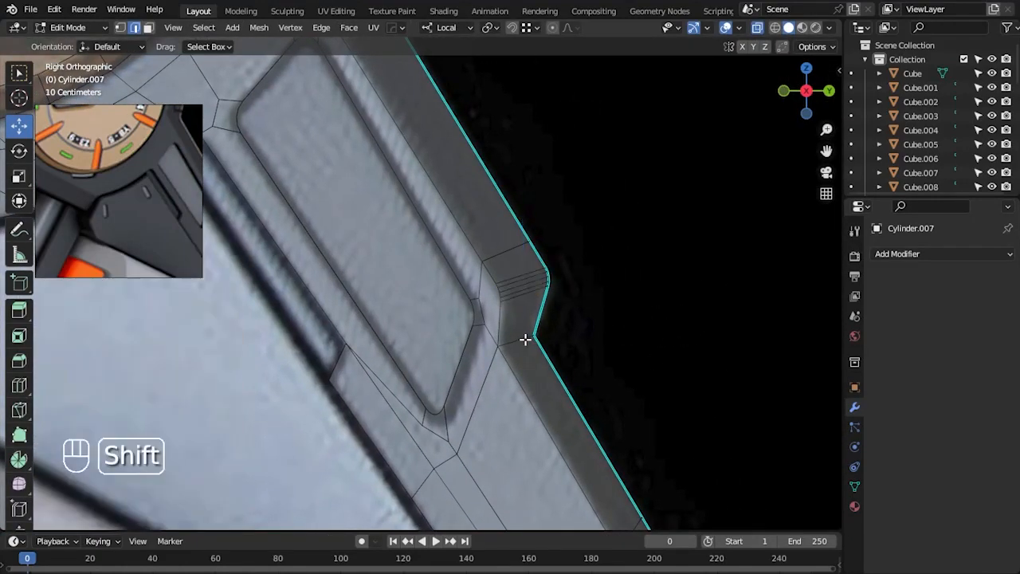
- Check the beveled arm in perspective and against the side reference, and save the file
key("Tab")
key("alt+z")
left_click_drag(763, 400, 434, 410, "alt")
key("KP_3")
key("alt+z")
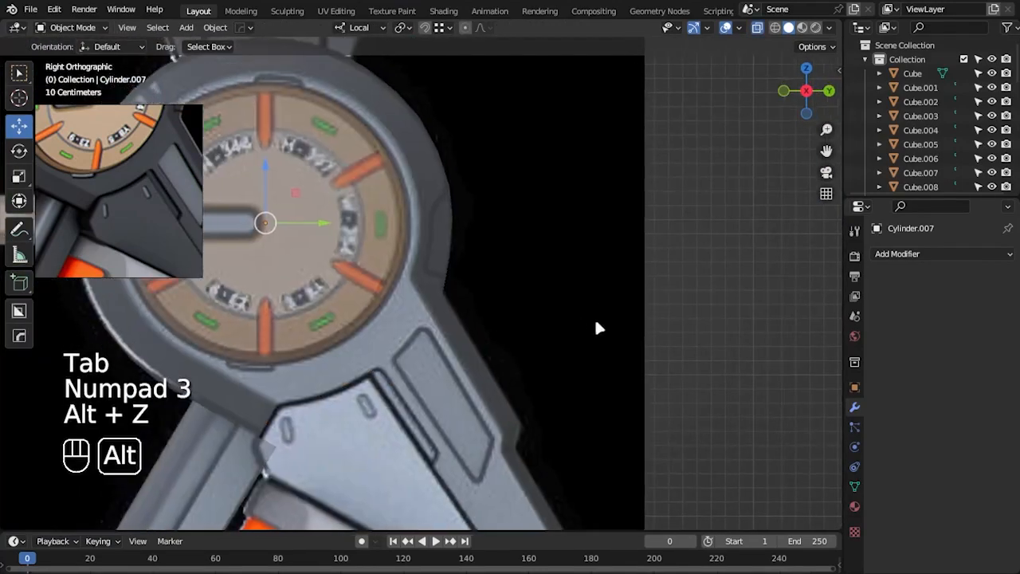
left_click_drag(589, 321, 494, 289, "alt+shift")
scroll(493, 283, "down", 4)
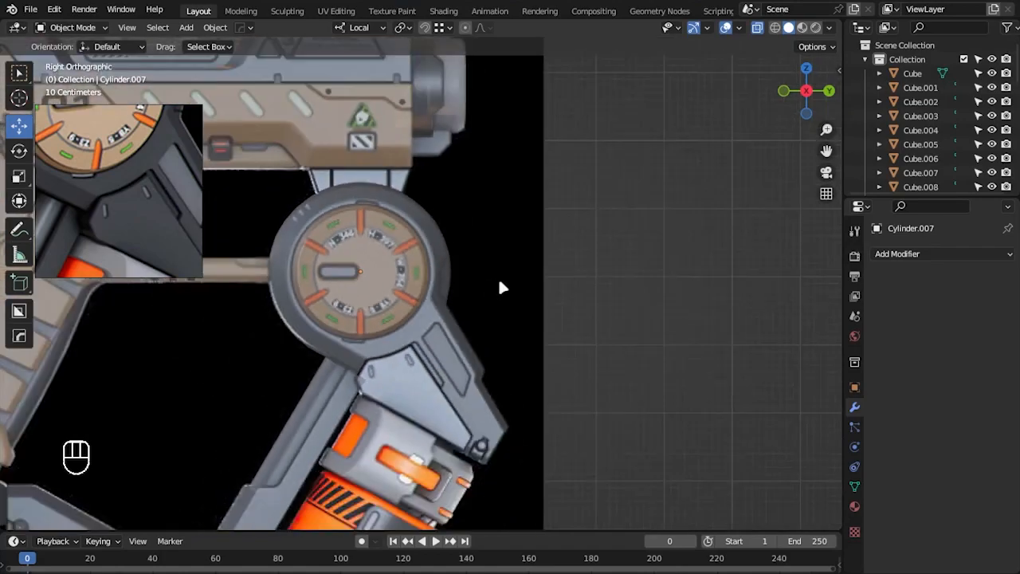
left_click_drag(480, 348, 542, 272, "alt+shift")
scroll(542, 272, "up", 2)
key("ctrl+s")
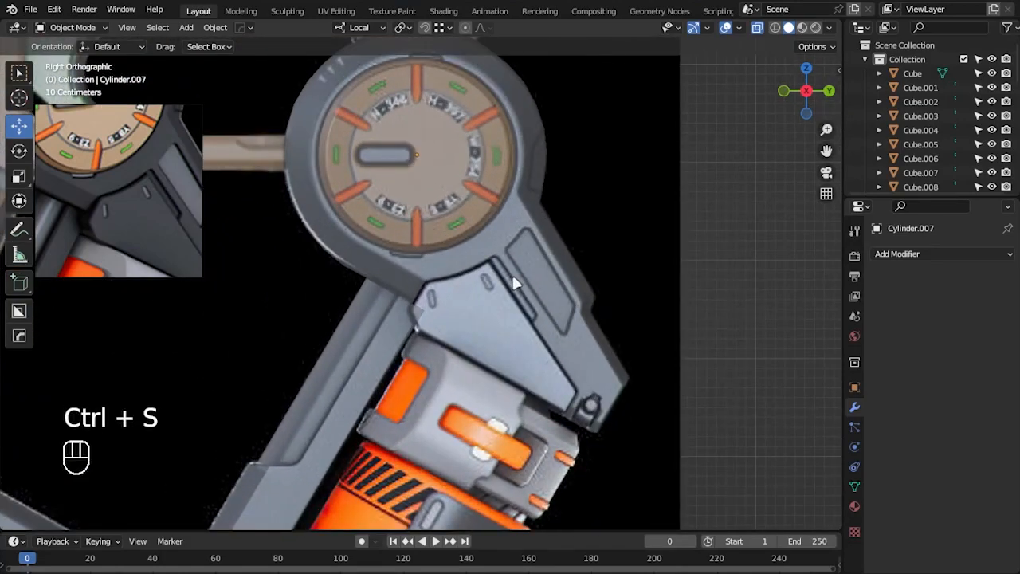
- Add a cube and move it about 5.01 m in Y and 5.85 m in Z, below the dial
key("shift+a")
left_click(568, 291)
scroll(598, 353, "down", 4)
key("w")
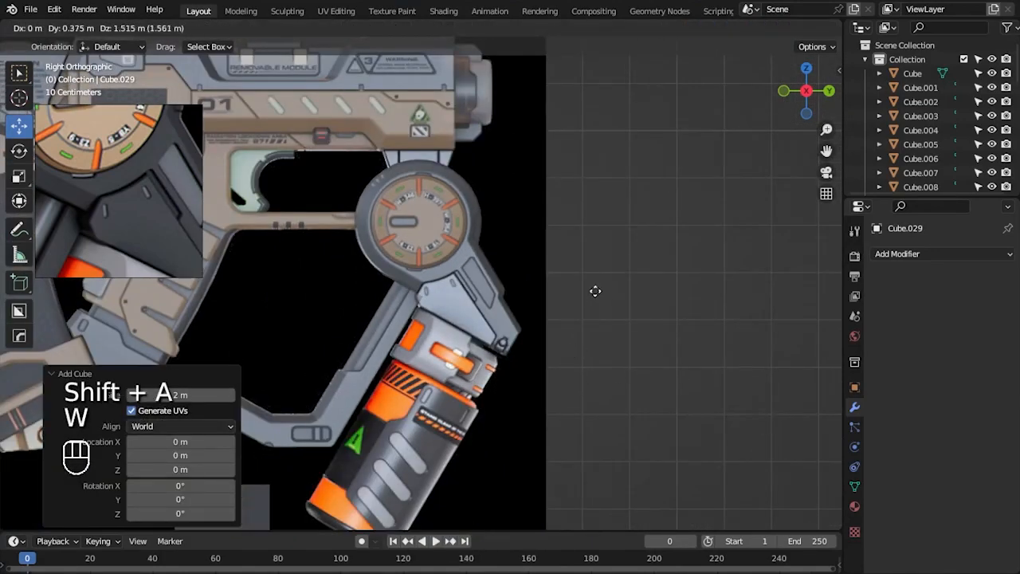
left_click(804, 80)
scroll(589, 279, "up", 5)
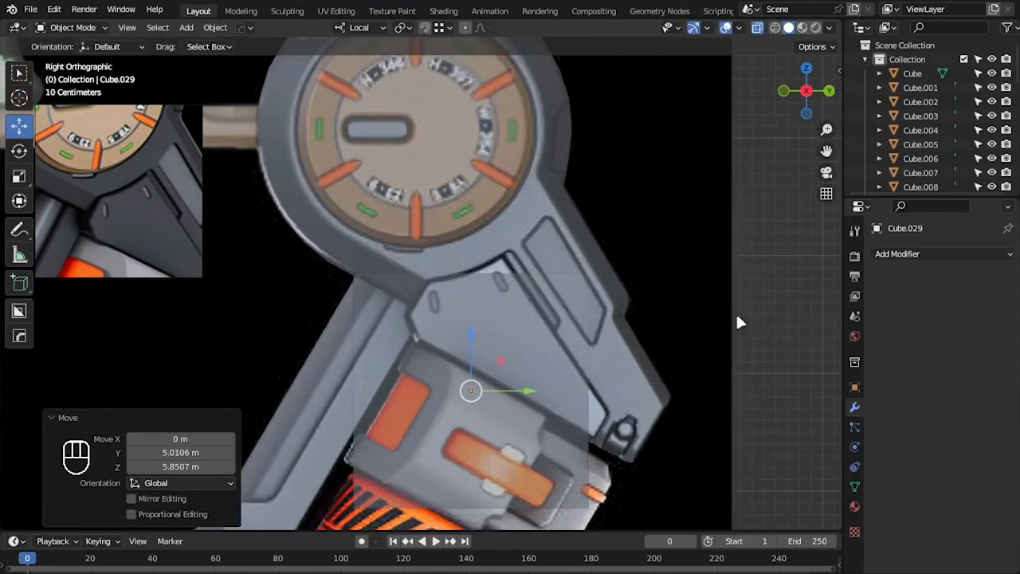
- Rotate the cube about -35.6° and shift it along local Y to line up with the triangular plate's long edge
key("r")
left_click(587, 280)
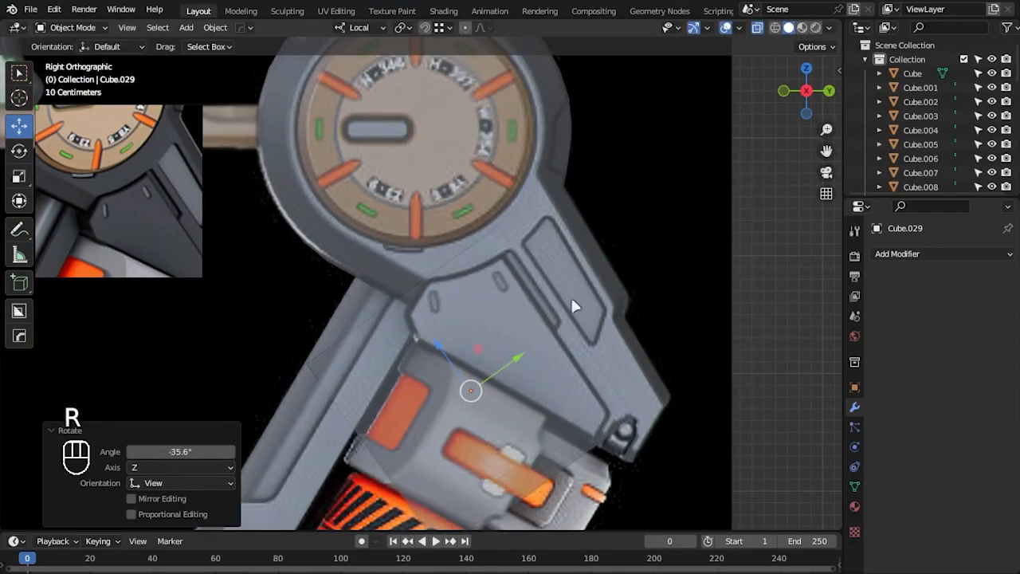
key("g")
key("y")
key("y")
left_click(503, 373)
key("Tab")
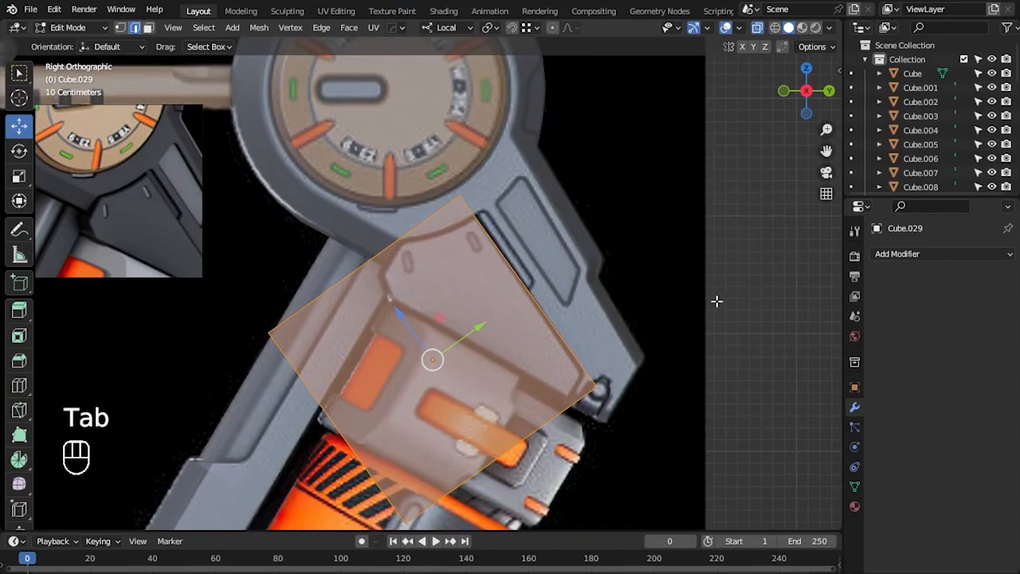
- Rotate the cube about 1.7° more so its side follows the plate's long edge
key("Tab")
scroll(718, 290, "up", 3)
key("r")
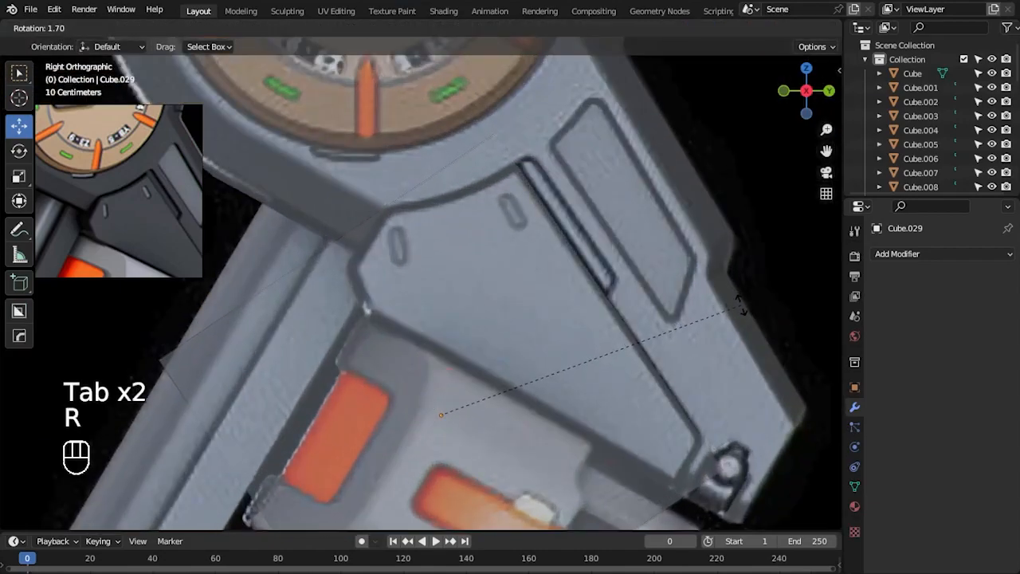
left_click(743, 306)
scroll(693, 369, "down", 4)
- Narrow the cube by moving the side farthest from the arm about 0.98 m inward along local Y
key("Tab")
left_click(360, 407)
left_click_drag(385, 383, 469, 330)
scroll(510, 438, "up", 1)
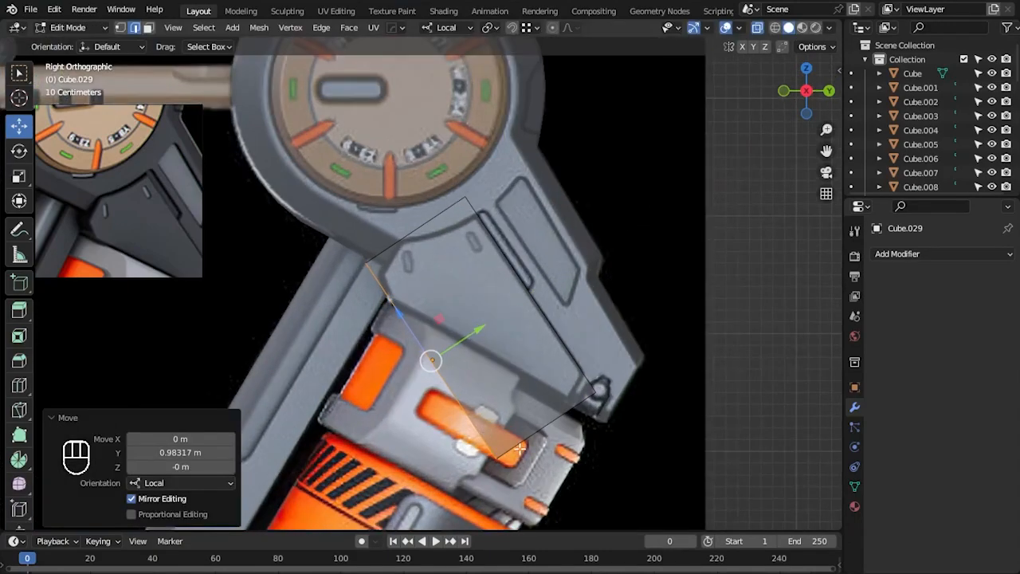
- Move the block's lower and upper ends along local Z to fit the length of the reference plate
left_click(564, 420)
left_click_drag(528, 382, 501, 370)
left_click(417, 196)
scroll(414, 194, "up", 3)
left_click_drag(381, 145, 402, 175)
- Move the block's lower corner vertices onto the narrow end of the reference plate
key("1")
middle_click_drag(608, 442, 505, 297, "alt")
left_click_drag(468, 377, 612, 311)
left_click_drag(551, 321, 570, 336)
scroll(556, 339, "up", 3)
left_click(506, 210)
left_click_drag(510, 219, 506, 206)
left_click(408, 372)
left_click_drag(409, 374, 412, 377)
- Move the block's upper inner corner about 0.13 m in Y and -0.15 m in Z onto the plate's inner corner
scroll(563, 316, "down", 2)
middle_click_drag(452, 244, 579, 387, "alt")
middle_click_drag(303, 223, 542, 364, "alt")
scroll(542, 364, "down", 2)
left_click_drag(276, 211, 354, 272)
left_click_drag(320, 242, 368, 296)
scroll(653, 335, "down", 3)
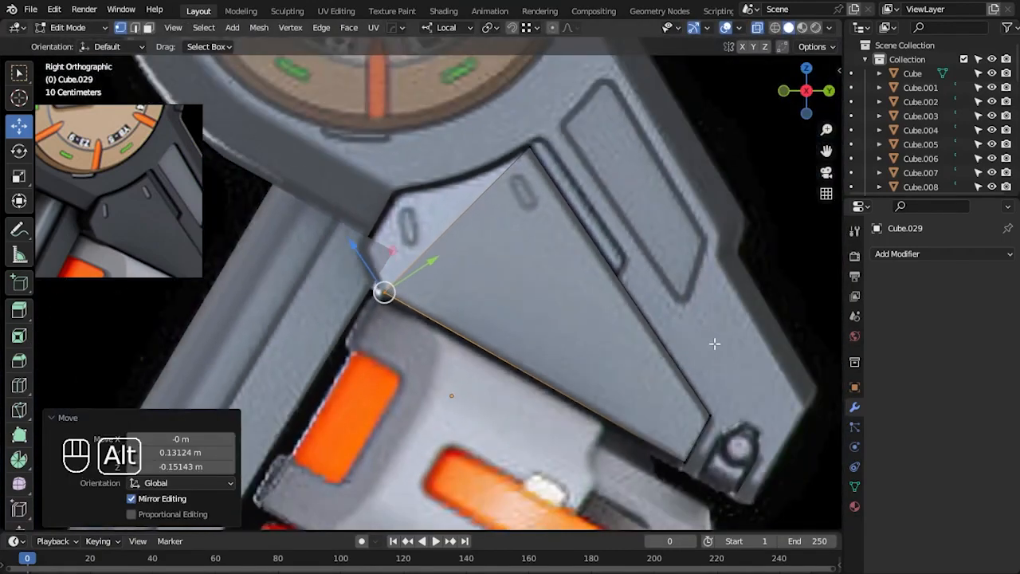
- Extrude the block's slanted upper face about 0.27 m toward the dial
middle_click_drag(715, 344, 640, 307, "alt")
left_click(770, 269)
middle_click_drag(469, 251, 544, 324, "alt")
scroll(559, 308, "up", 1)
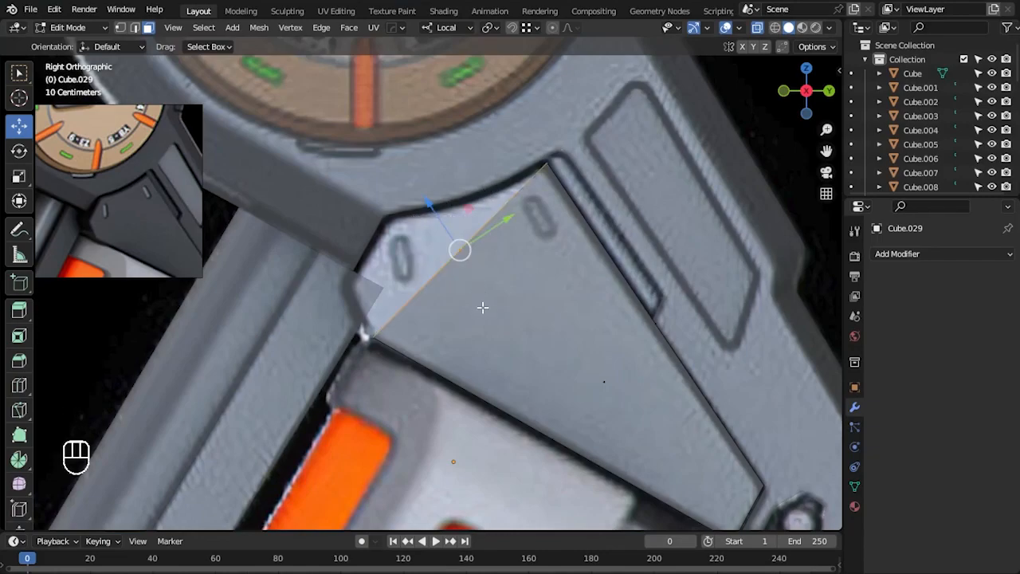
key("e")
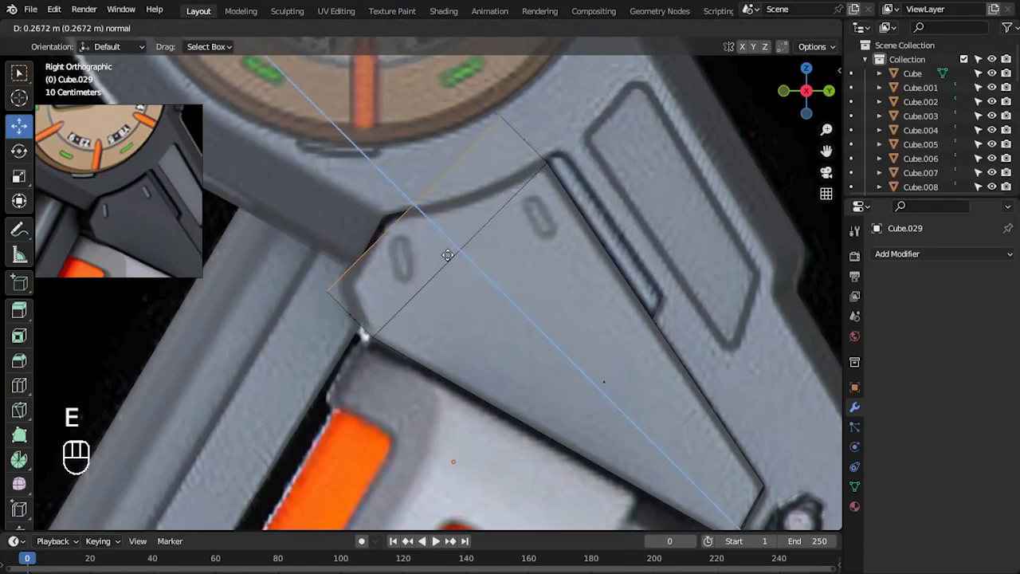
left_click(444, 253)
- Move the extruded face's two corners to the bends in the plate's outline beside the dial housing
key("1")
scroll(334, 301, "up", 1)
left_click_drag(275, 294, 324, 291)
middle_click_drag(483, 88, 494, 206, "shift")
left_click(546, 158)
left_click_drag(549, 159, 394, 313)
- Fine-tune the positions of the two extruded corners on the reference plate's outline
left_click(336, 408)
left_click_drag(335, 409, 332, 406)
left_click(392, 311)
left_click_drag(390, 311, 387, 307)
left_click(332, 407)
left_click_drag(332, 406, 330, 404)
left_click(388, 306)
left_click_drag(387, 307, 384, 310)
- Add a loop cut across the extruded section and lower its upper vertices onto the plate's curved edge
left_click(595, 117)
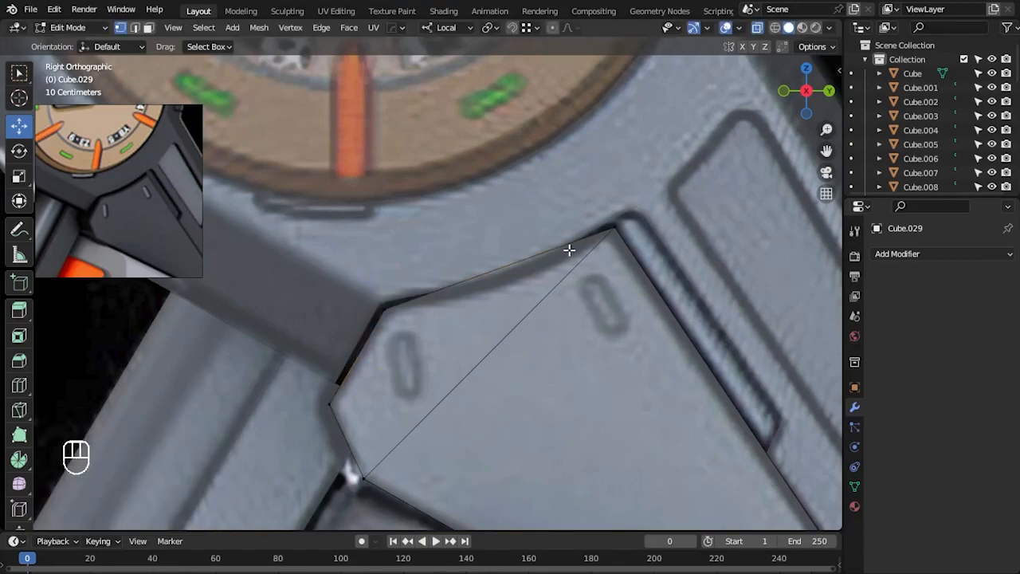
left_click(489, 258)
left_click(487, 259)
key("1")
left_click(500, 272)
left_click_drag(499, 272, 500, 288)
- Dissolve the loop cut's diagonal edge across the plate face and check the outline against the reference
key("2")
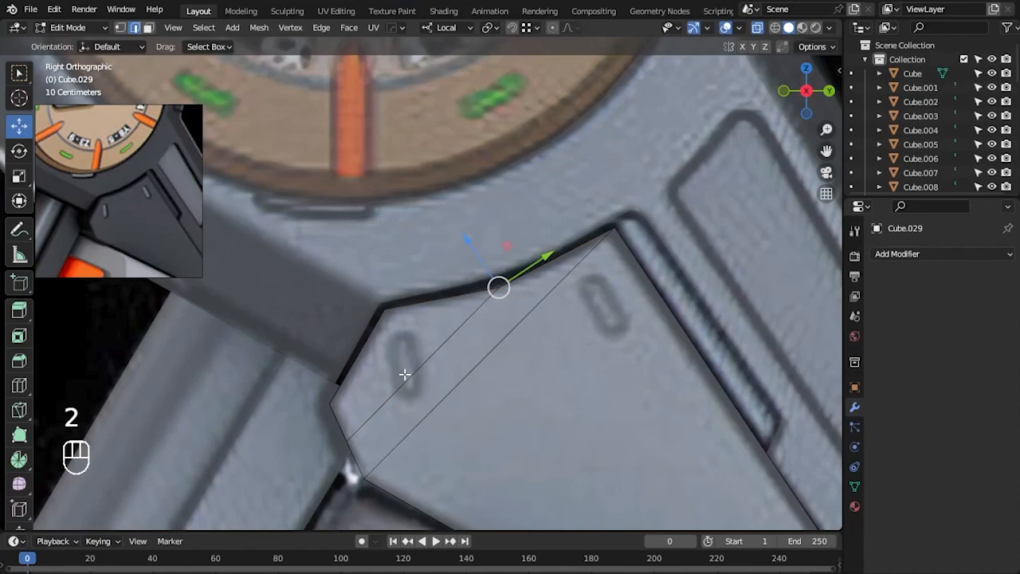
key("Delete")
left_click(488, 353)
key("alt+z")
middle_click_drag(610, 353, 571, 345)
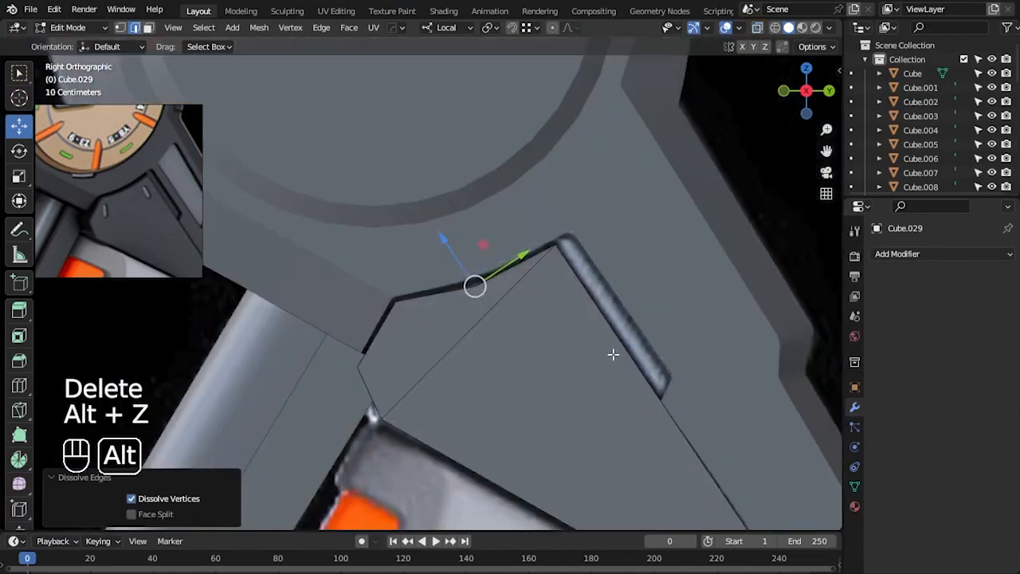
key("KP_3")
key("alt+z")
scroll(571, 345, "up", 3)
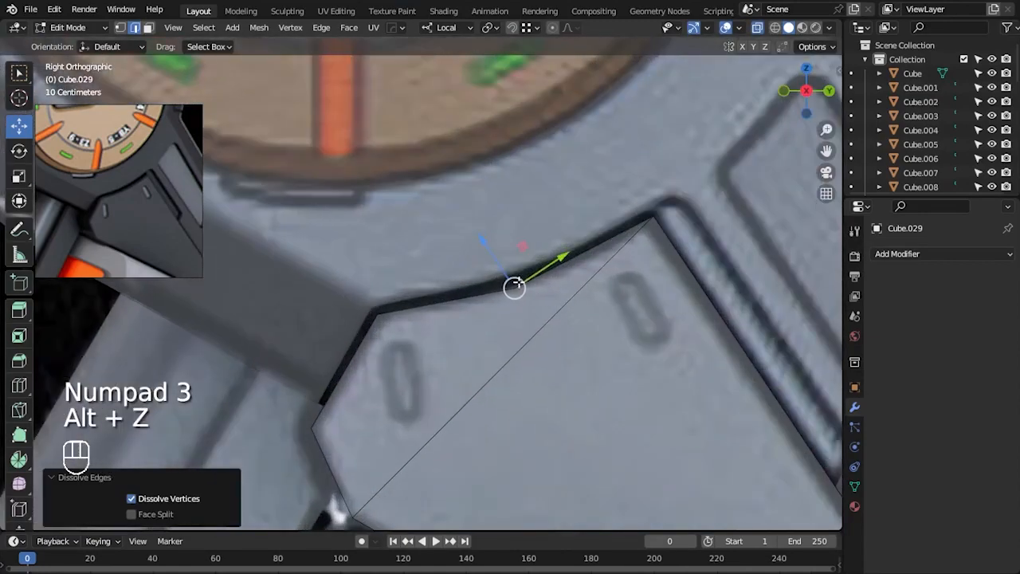
- Move the middle vertex of the plate's upper edge onto the reference line and bevel that edge into a smooth curve
key("1")
left_click(512, 288)
left_click_drag(513, 288, 512, 291)
key("2")
key("ctrl+b")
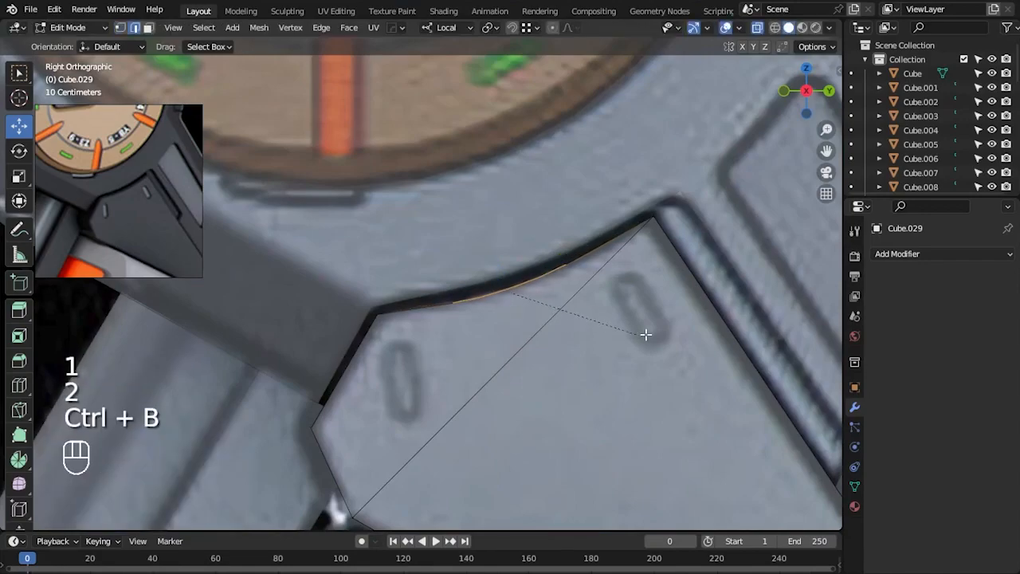
left_click(645, 335)
key("Tab")
scroll(667, 321, "down", 3)
key("alt+z")
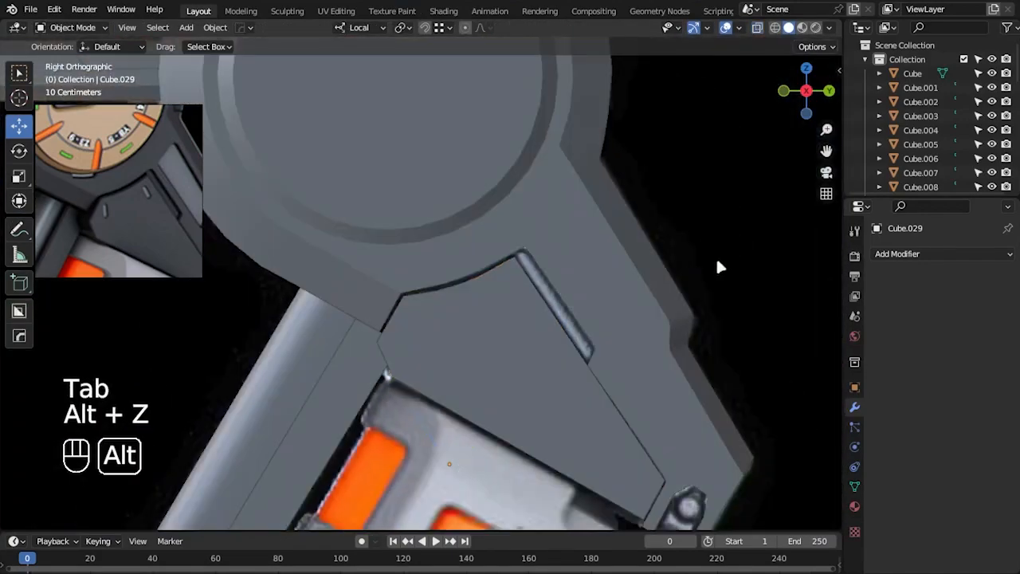
- Shade the plate smooth with 30° Auto Smooth and scale it along local X to about 0.65
middle_click_drag(720, 264, 697, 320)
left_click(500, 310)
right_click(500, 310)
left_click(500, 310)
middle_click_drag(653, 369, 701, 373)
key("s")
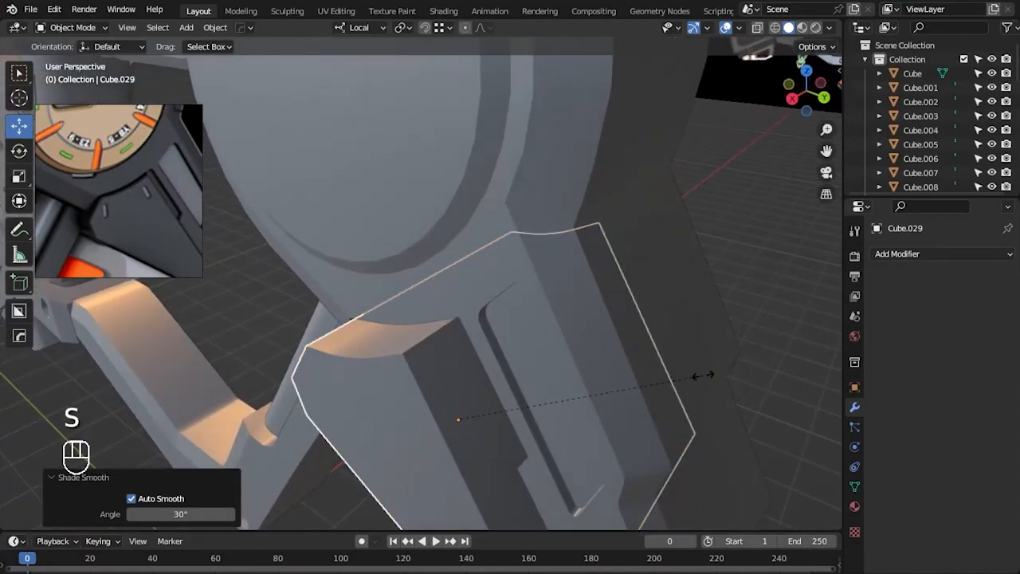
key("x")
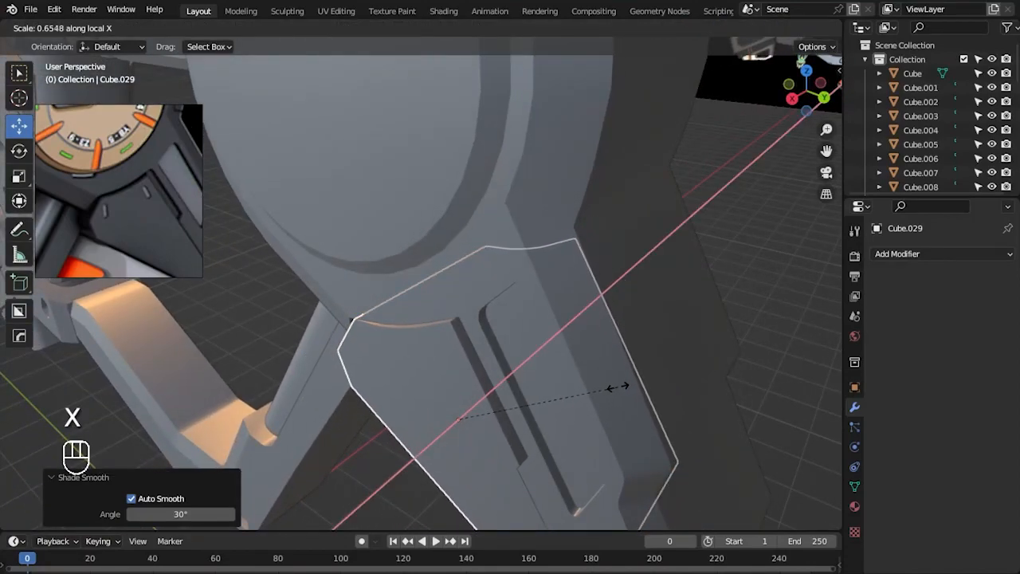
left_click(623, 388)
- Fine-tune the plate's thickness along local X against the dial housing's arm, checking it from underneath
left_click_drag(628, 388, 668, 263, "alt")
left_click(745, 319)
left_click_drag(761, 339, 619, 279, "alt")
left_click(560, 317)
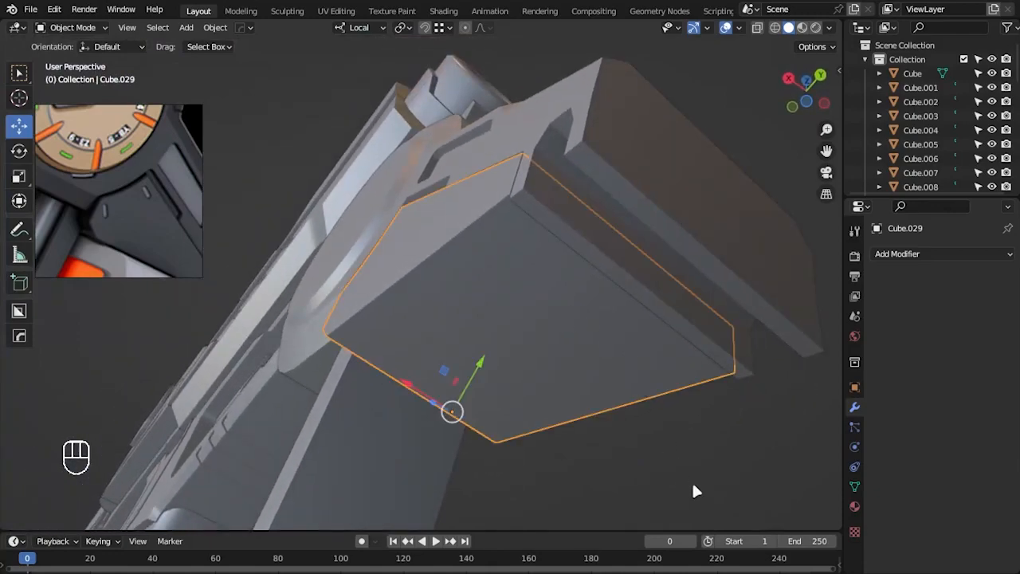
key("s")
key("x")
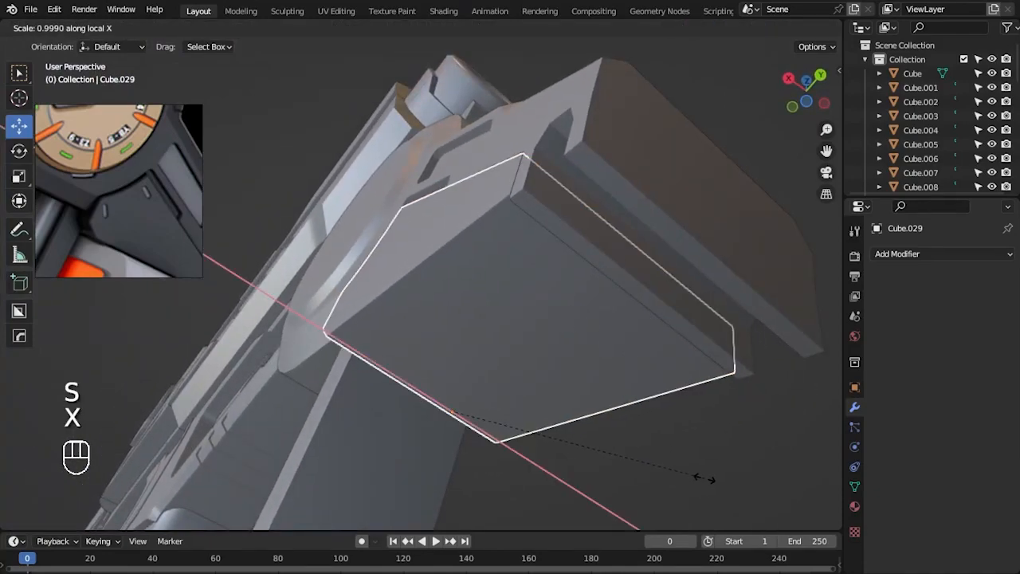
left_click(704, 478)
left_click(644, 404)
left_click_drag(642, 399, 498, 333, "alt")
left_click(497, 333)
- Try beveling only the plate's upper corner edge beside the narrow slot
key("KP_3")
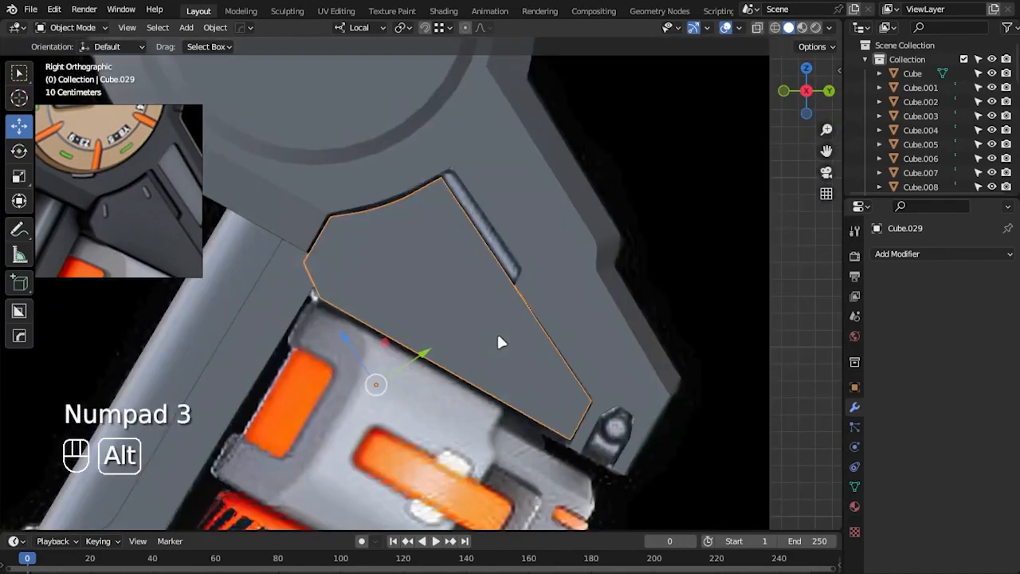
key("alt+z")
scroll(509, 320, "up", 4)
key("Tab")
key("1")
scroll(471, 324, "down", 1)
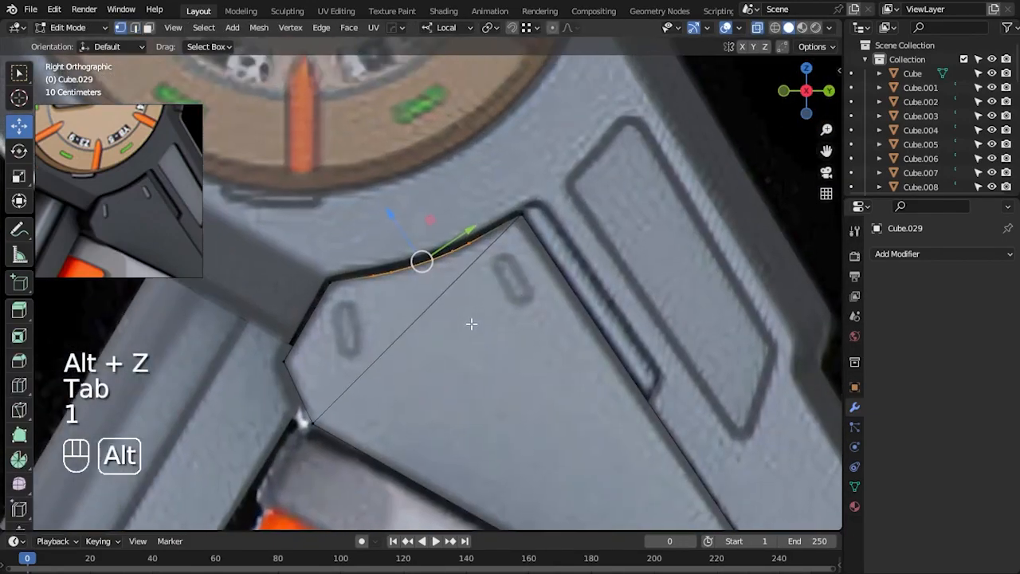
key("Tab")
key("Tab")
key("2")
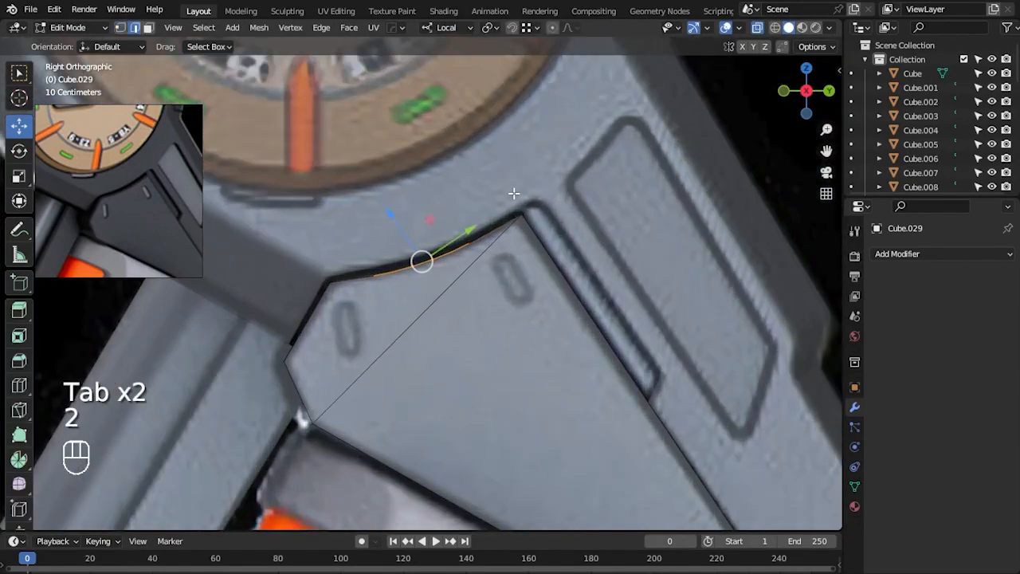
left_click(627, 271, "alt")
scroll(627, 279, "up", 2)
key("ctrl+b")
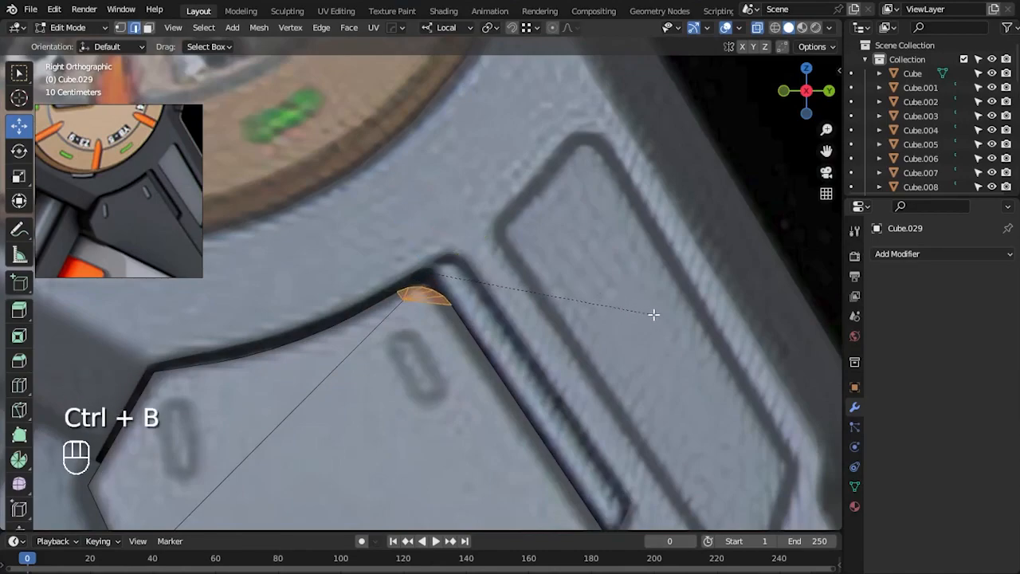
left_click(635, 310)
scroll(642, 313, "down", 3)
key("Tab")
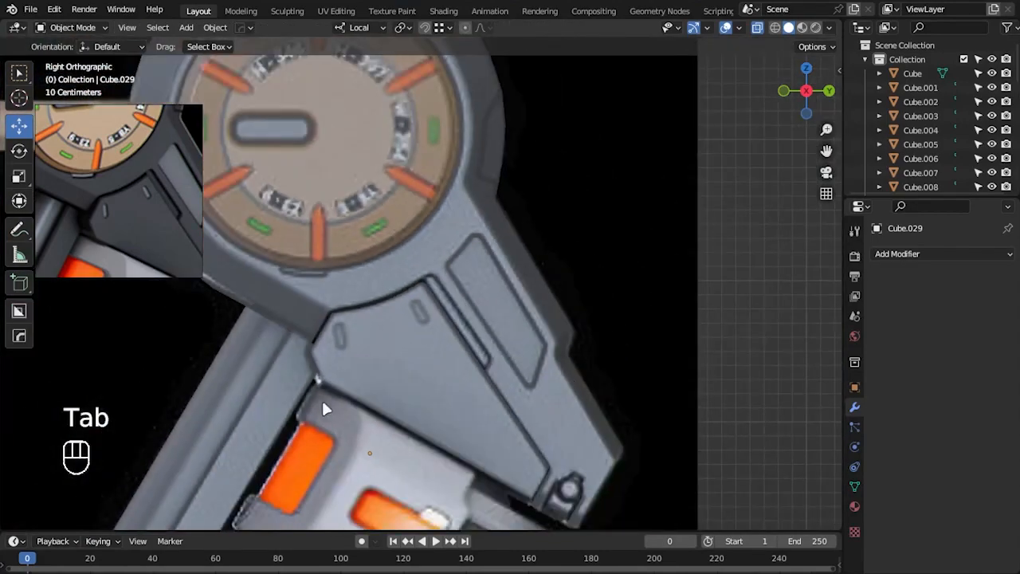
- Undo the single corner bevel and bevel the edges at both ends of the plate's diagonal together
scroll(630, 326, "up", 2)
key("ctrl+z")
key("ctrl+z")
key("ctrl+z")
key("ctrl+z")
left_click(483, 296, "alt+shift")
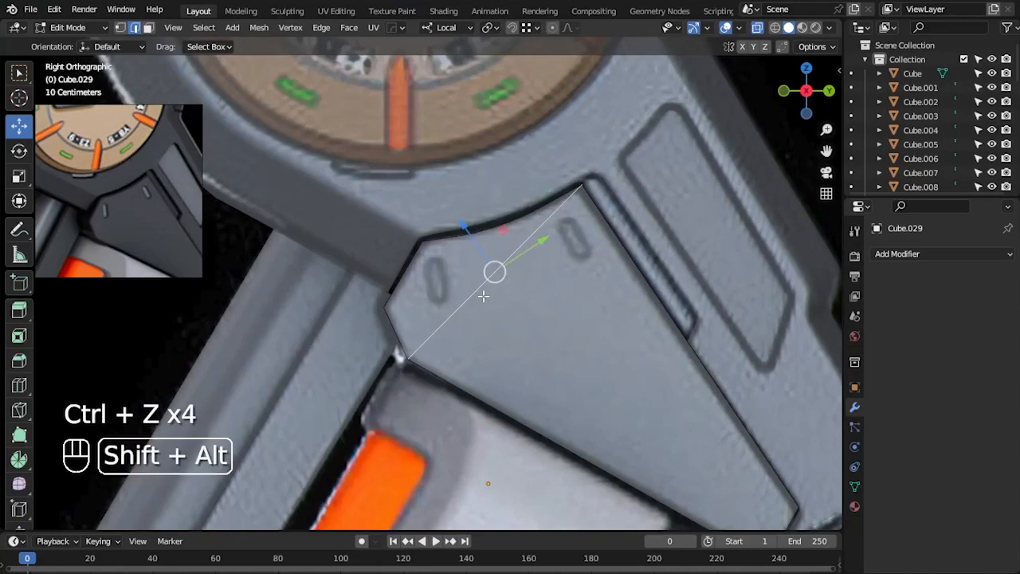
left_click(652, 318)
scroll(673, 317, "down", 3)
key("Tab")
key("alt+z")
middle_click_drag(550, 313, 572, 304)
key("KP_3")
- Bevel the plate's two remaining corner edges next to the long grip bar and save the file
key("alt+z")
scroll(526, 309, "up", 3)
key("Tab")
scroll(494, 297, "up", 3)
left_click_drag(435, 256, 493, 295)
left_click_drag(500, 129, 562, 196, "shift")
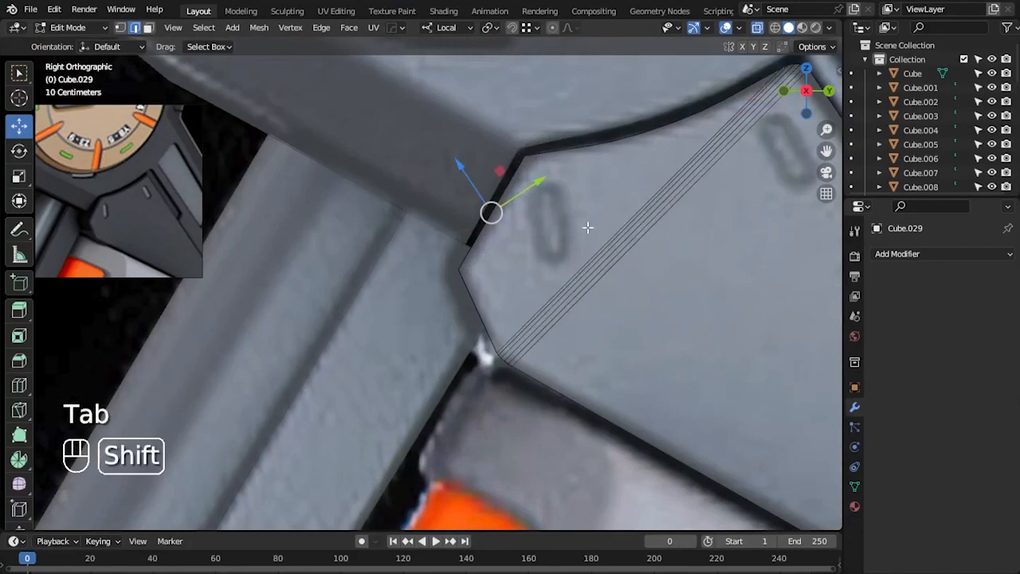
key("ctrl+b")
left_click(611, 243)
key("Tab")
scroll(619, 255, "down", 6)
key("ctrl+s")
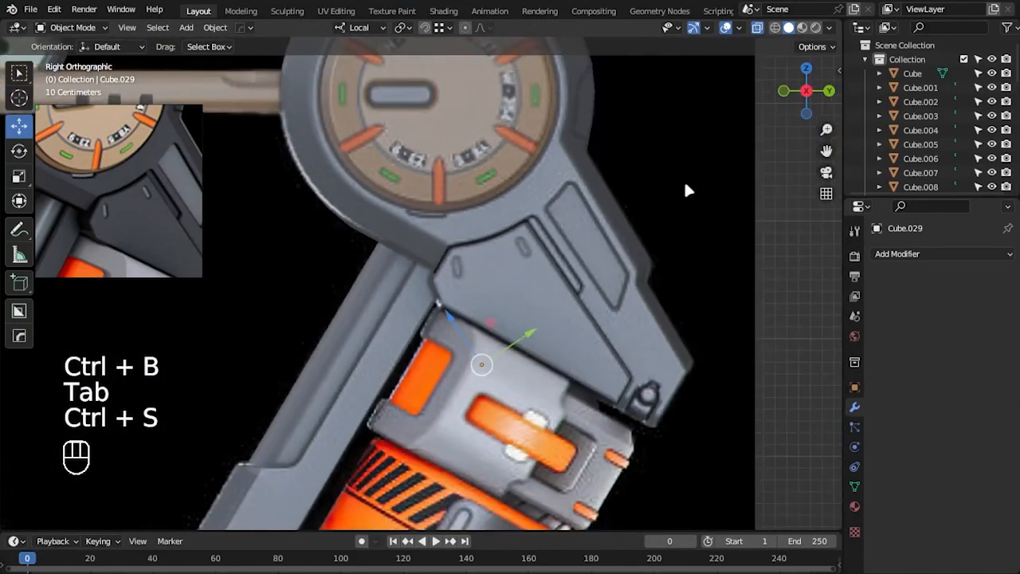
- Bevel the dial housing's inner corner edge where its lower rim meets the plate's curved side
scroll(480, 274, "down", 1)
left_click(480, 279)
key("Tab")
scroll(480, 271, "up", 4)
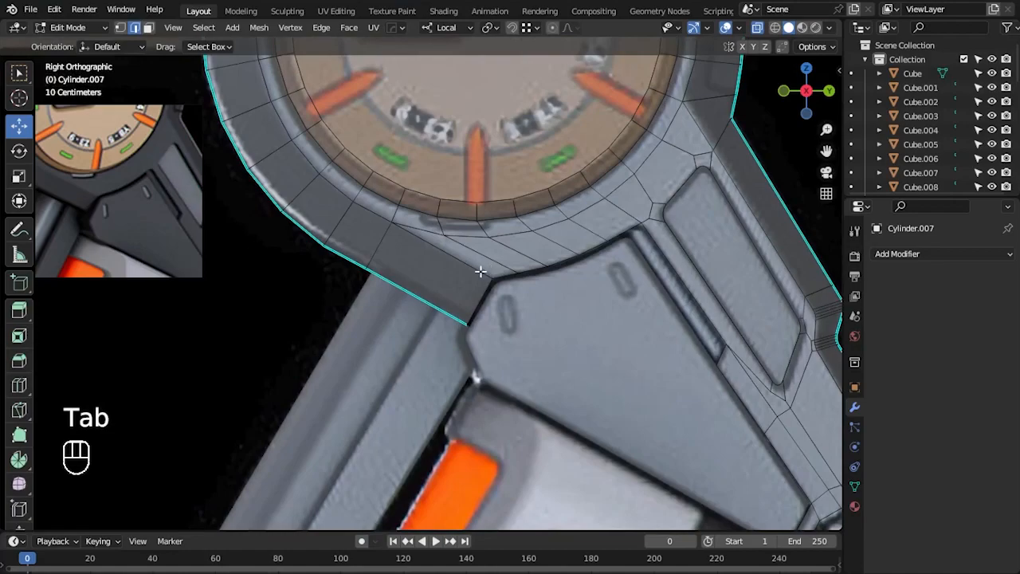
scroll(482, 305, "up", 1)
left_click_drag(400, 278, 429, 316)
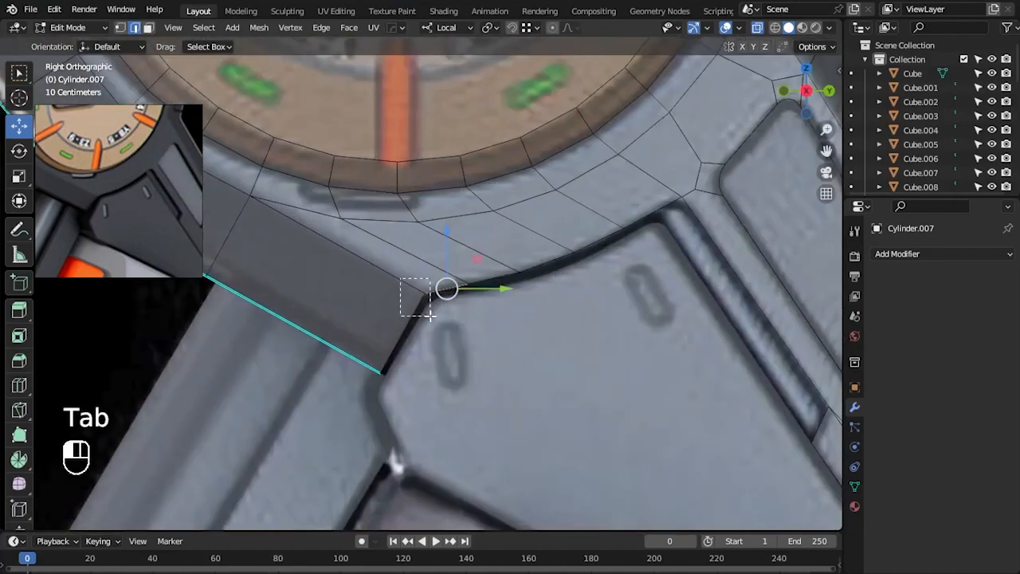
left_click(564, 340)
key("Tab")
scroll(611, 337, "down", 5)
- Bevel the housing's inner corner edge at the upper end of the narrow slot, redoing it to match the reference rounding
key("Tab")
scroll(723, 200, "up", 5)
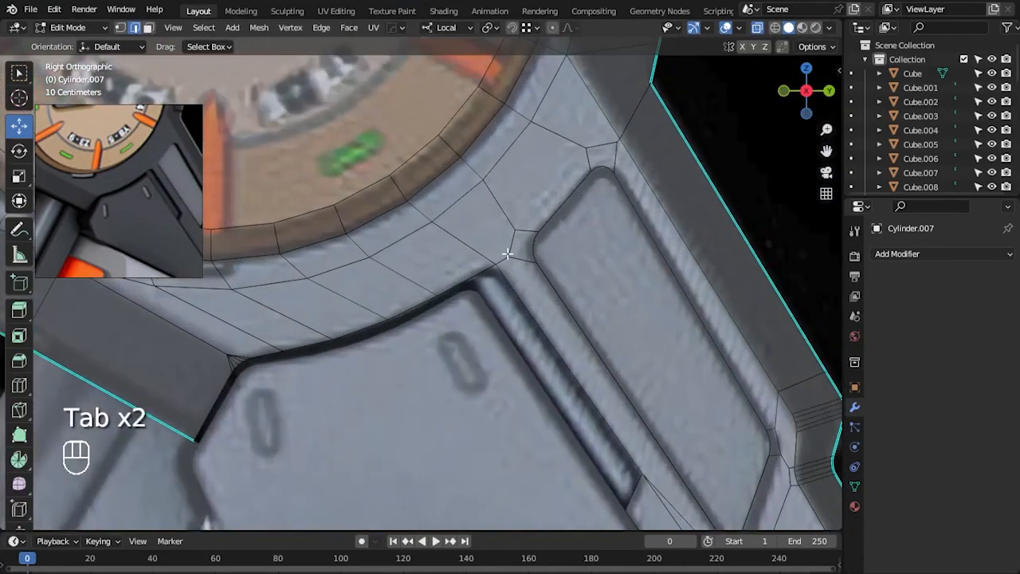
left_click(642, 314)
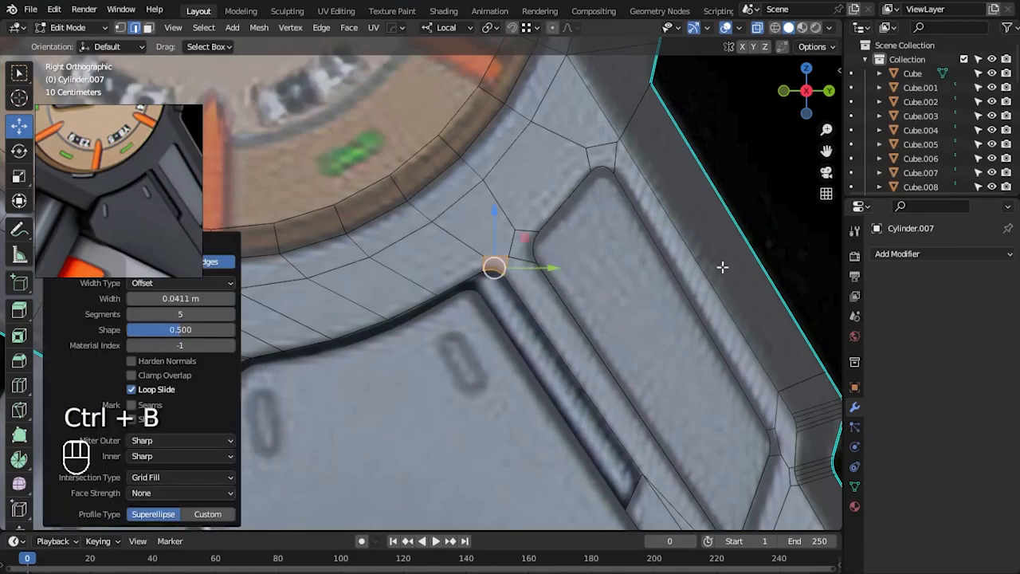
middle_click_drag(663, 307, 619, 326, "alt")
scroll(623, 335, "up", 7)
key("ctrl+z")
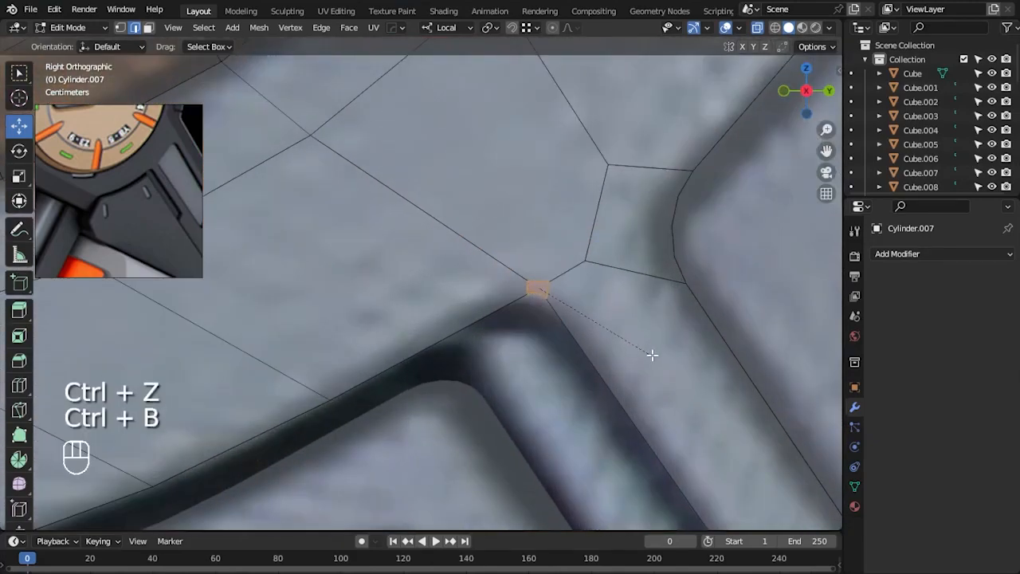
left_click(683, 364)
- Merge the new bevel corner vertex with the neighbouring vertex by distance, using 0.38 m
scroll(670, 343, "up", 1)
key("1")
left_click_drag(594, 232, 650, 284)
key("m")
left_click(656, 292)
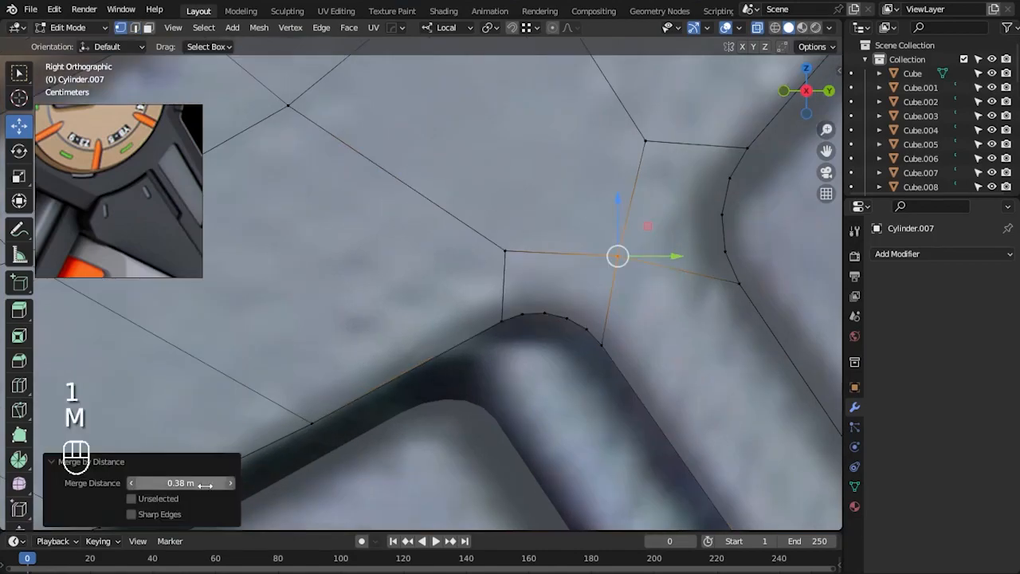
left_click(623, 334, "alt")
- Inspect the rounded housing and the whole gun in solid view, and save the file
scroll(624, 335, "down", 8)
key("Tab")
key("alt+z")
scroll(735, 267, "down", 3)
left_click(735, 270)
left_click_drag(643, 346, 454, 364, "alt")
key("ctrl+s")
- Try to box-select the dial housing's rim faces beneath the gun body's connecting bracket
key("KP_3")
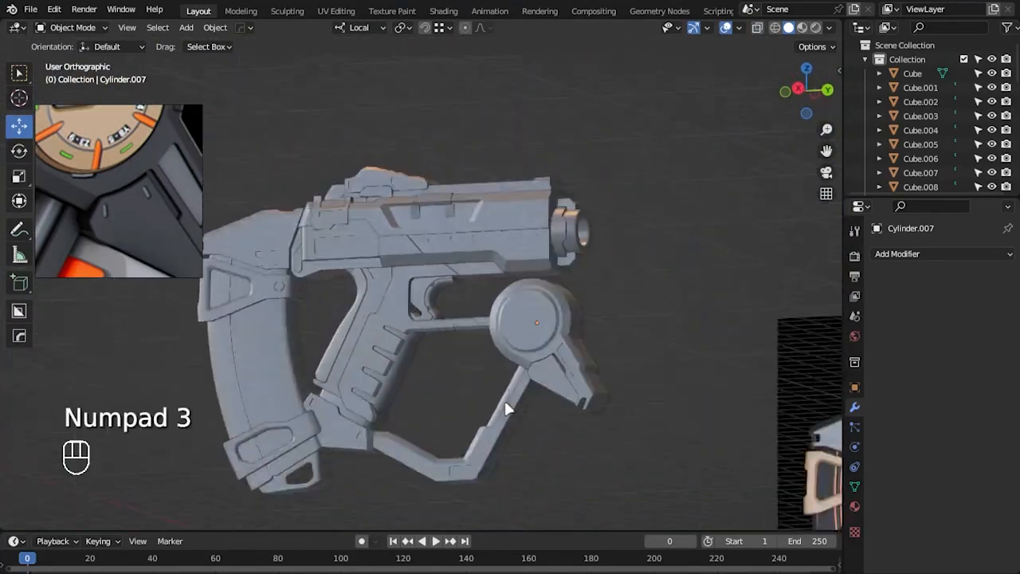
key("alt+z")
scroll(551, 360, "up", 8)
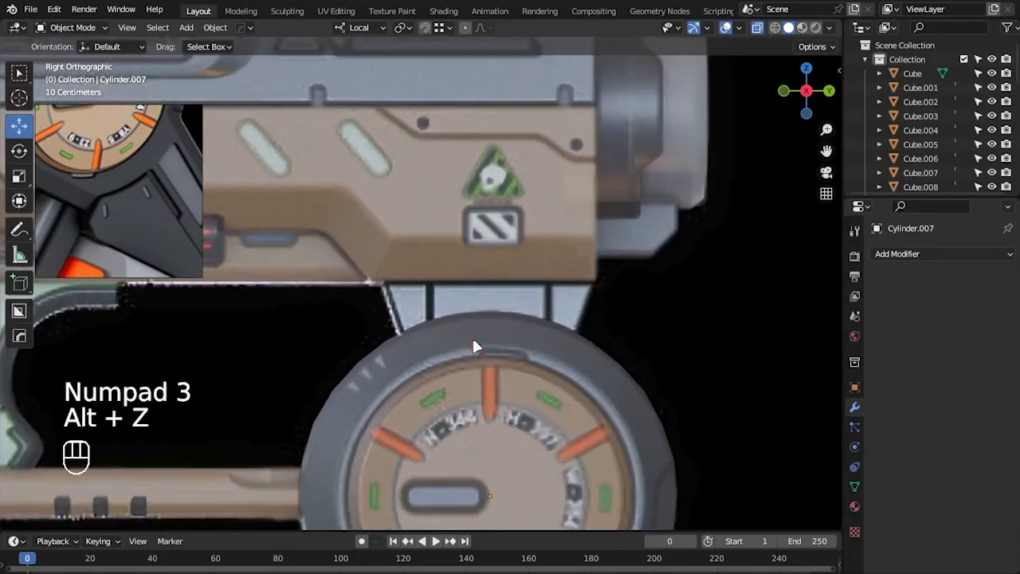
key("shift+a")
mouse_move(476, 293)
key("Tab")
key("3")
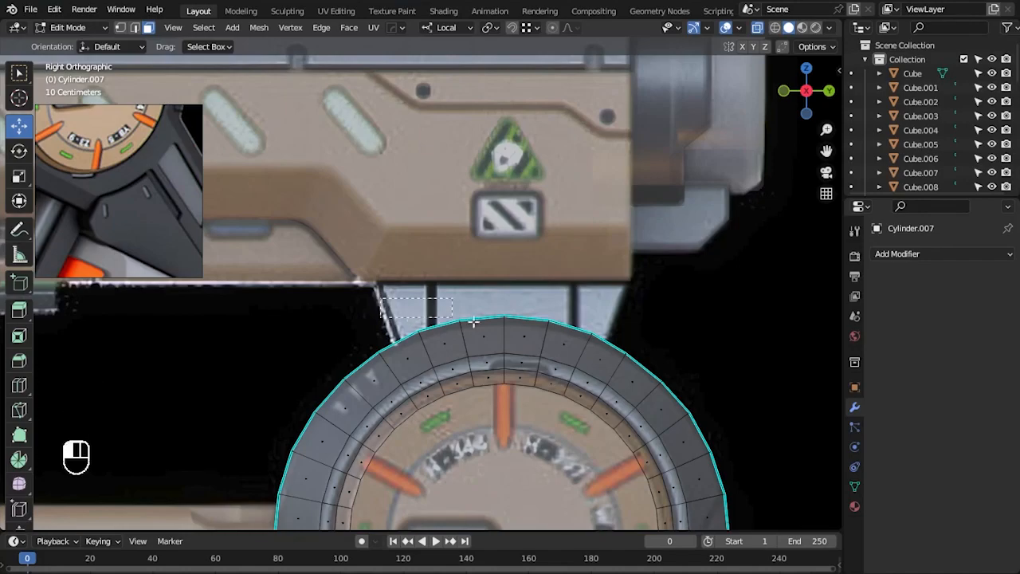
left_click_drag(583, 339, 583, 339)
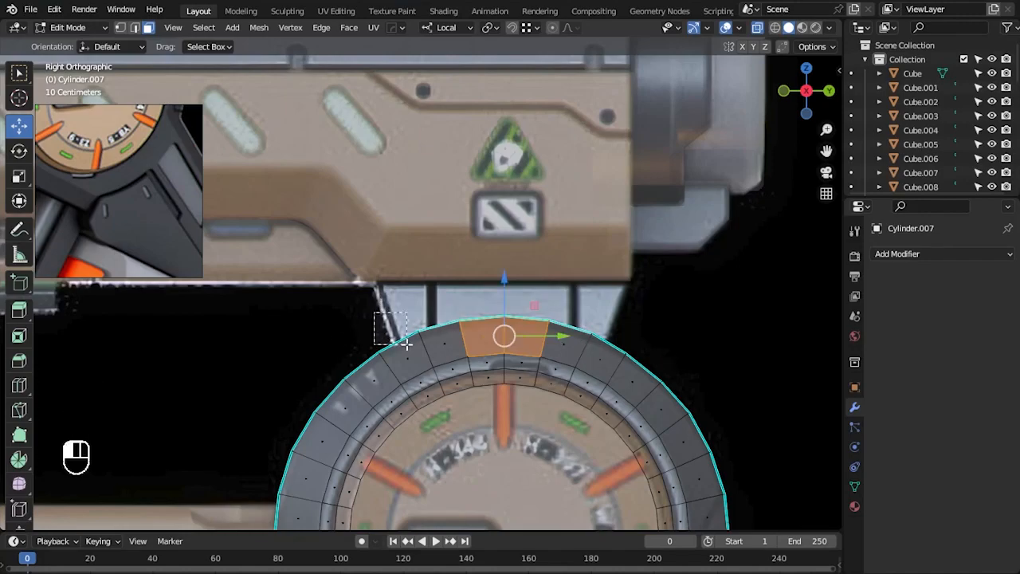
left_click_drag(405, 343, 405, 343)
scroll(628, 344, "up", 2)
scroll(713, 386, "down", 1)
- Select the continuous strip of outer rim faces across the top of the dial housing, beneath the bracket
key("alt+z")
middle_click_drag(713, 388, 564, 370)
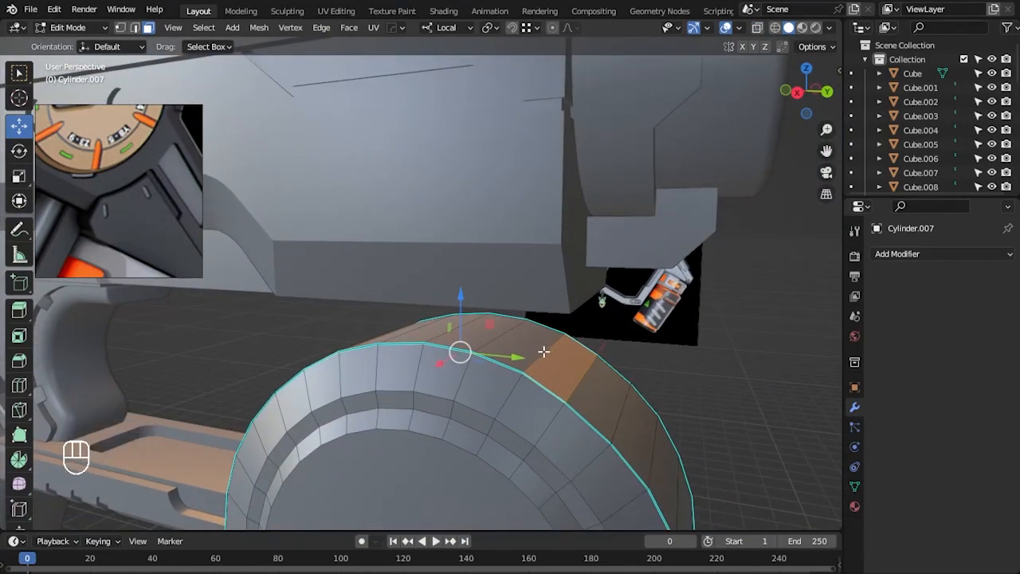
left_click(535, 344, "ctrl")
middle_click_drag(452, 372, 416, 368, "shift")
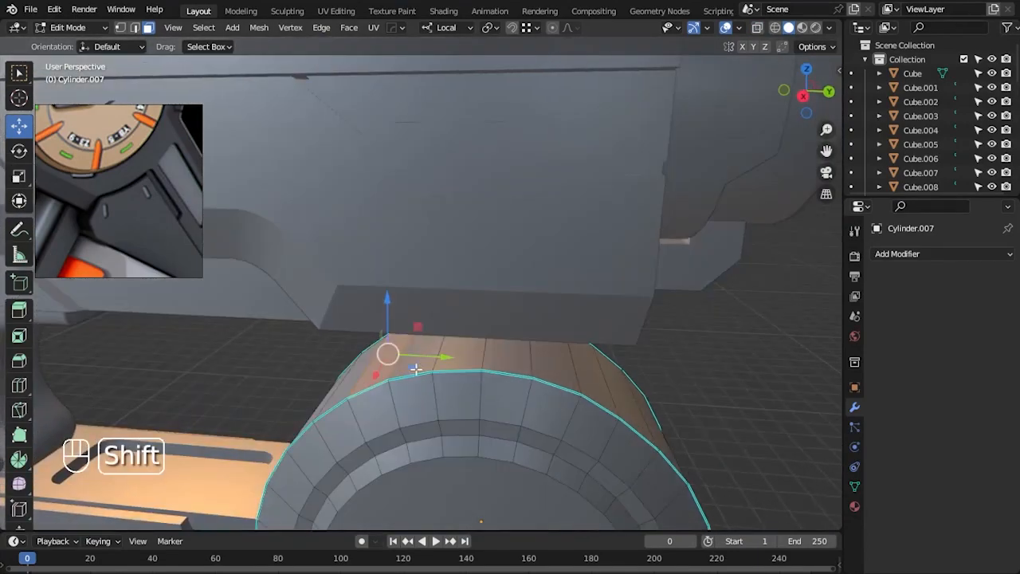
left_click(596, 396, "ctrl")
key("KP_3")
key("alt+z")
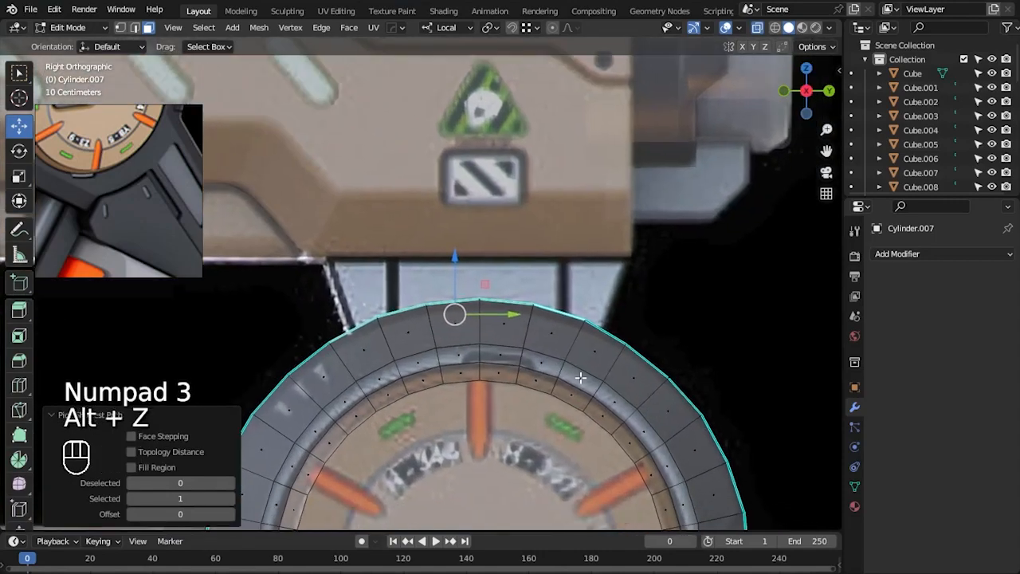
- Duplicate the rim strip in place, separate it into its own object, and select that object
key("shift+d")
right_click(594, 326)
scroll(599, 329, "down", 2)
key("p")
left_click(678, 336)
key("Tab")
left_click(496, 283)
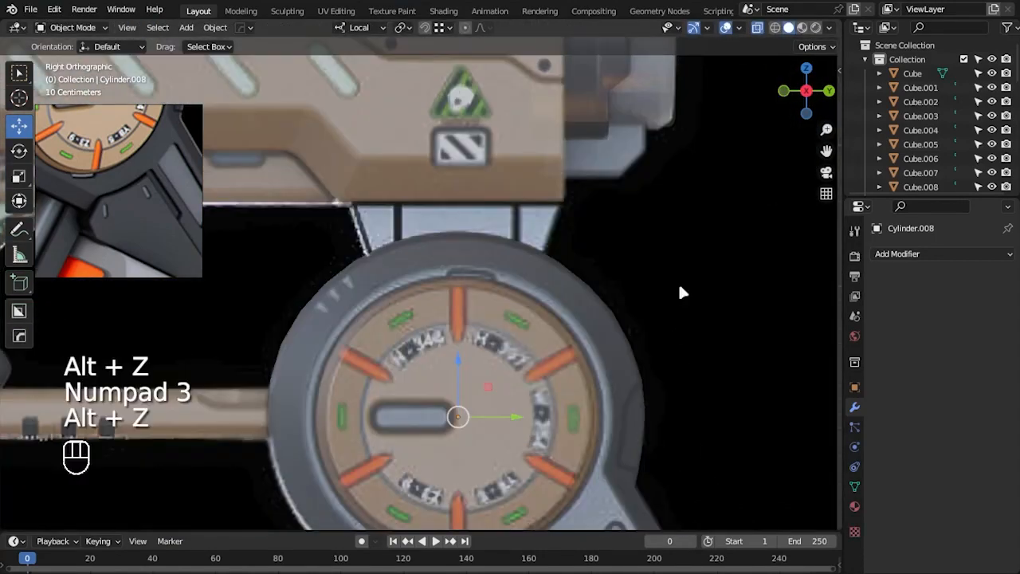
- Rotate the separated rim strip by 4.1° in the side view to line it up with the reference bracket, using wireframe shading
key("Tab")
middle_click_drag(674, 293, 670, 321, "shift")
key("a")
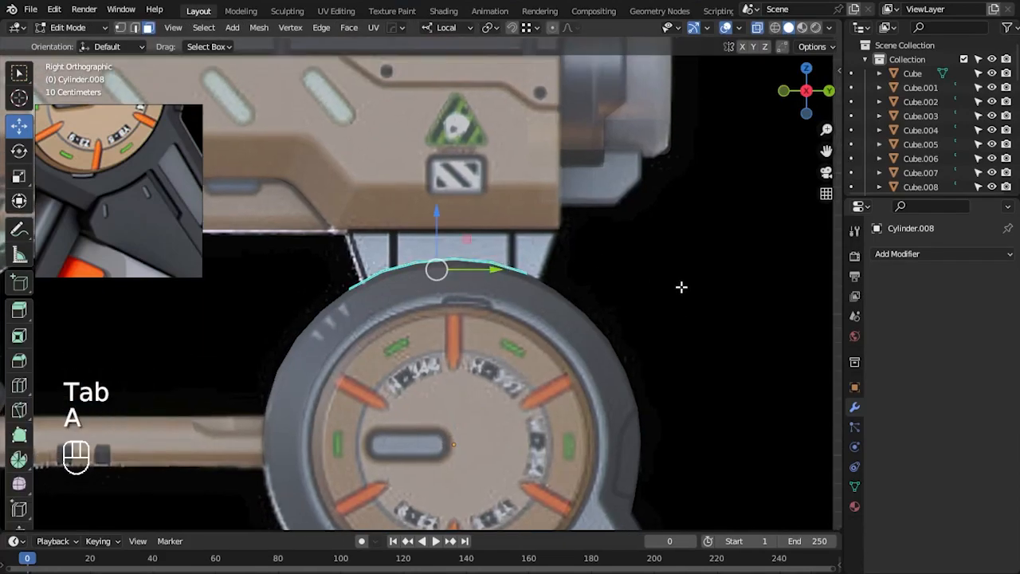
key("Tab")
left_click(775, 29)
scroll(701, 254, "up", 2)
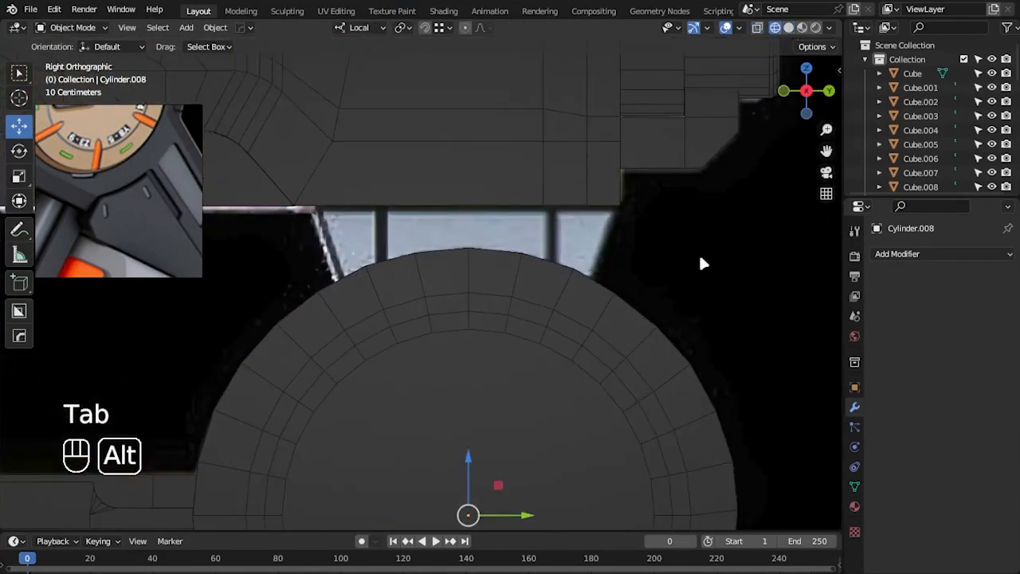
key("alt+z")
middle_click_drag(646, 308, 667, 353)
key("KP_3")
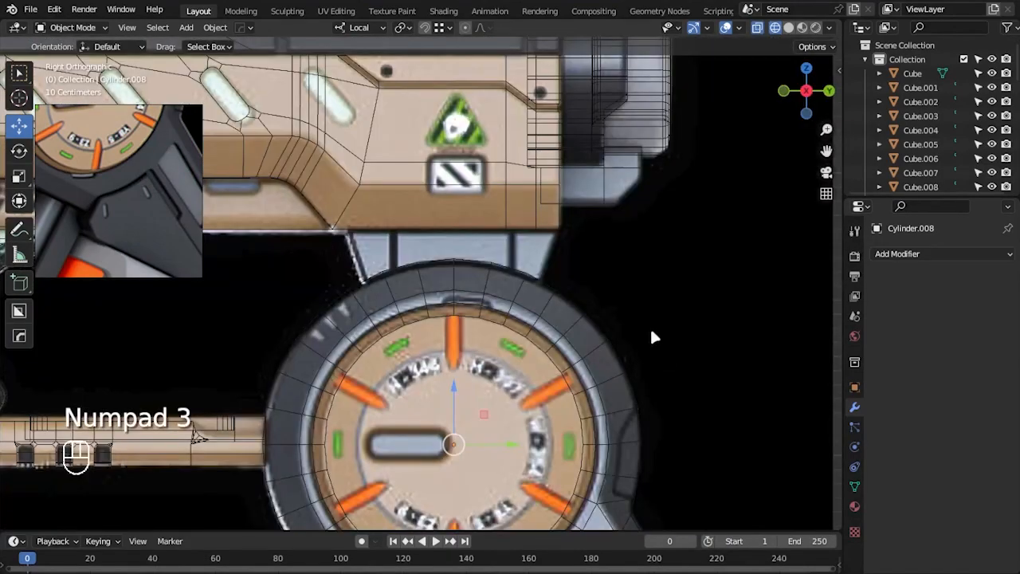
scroll(701, 287, "up", 1)
key("r")
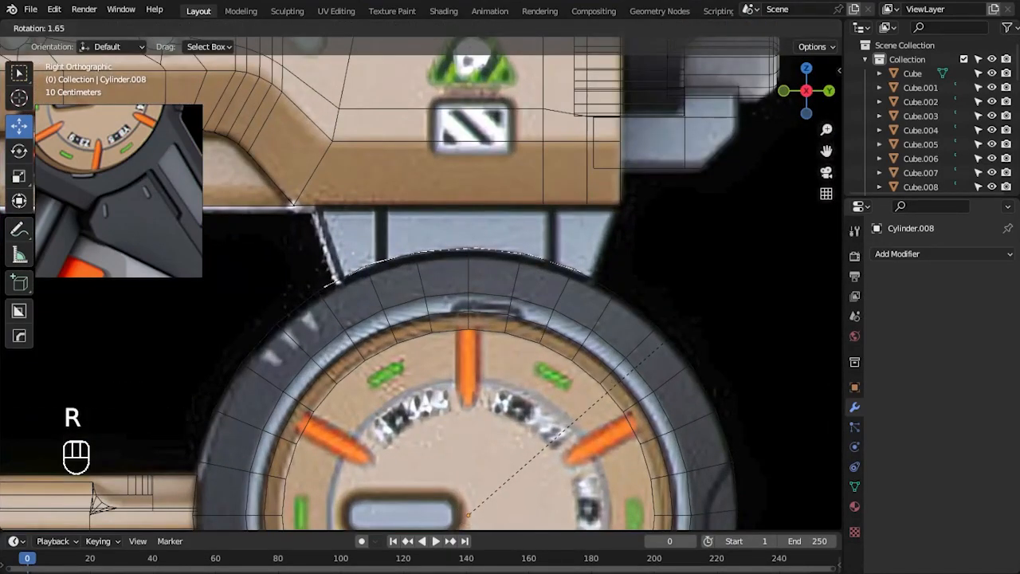
left_click(679, 213)
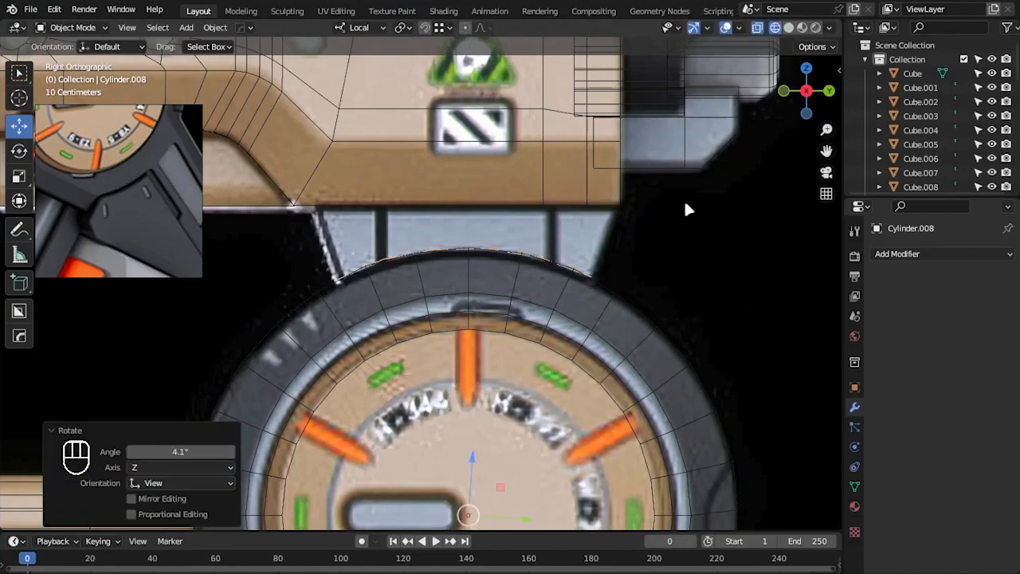
- Extrude all faces of the separated rim strip upward past the gun body's lower edge to form the connecting bracket
key("alt+z")
key("Tab")
key("a")
middle_click_drag(678, 296, 680, 305)
key("KP_3")
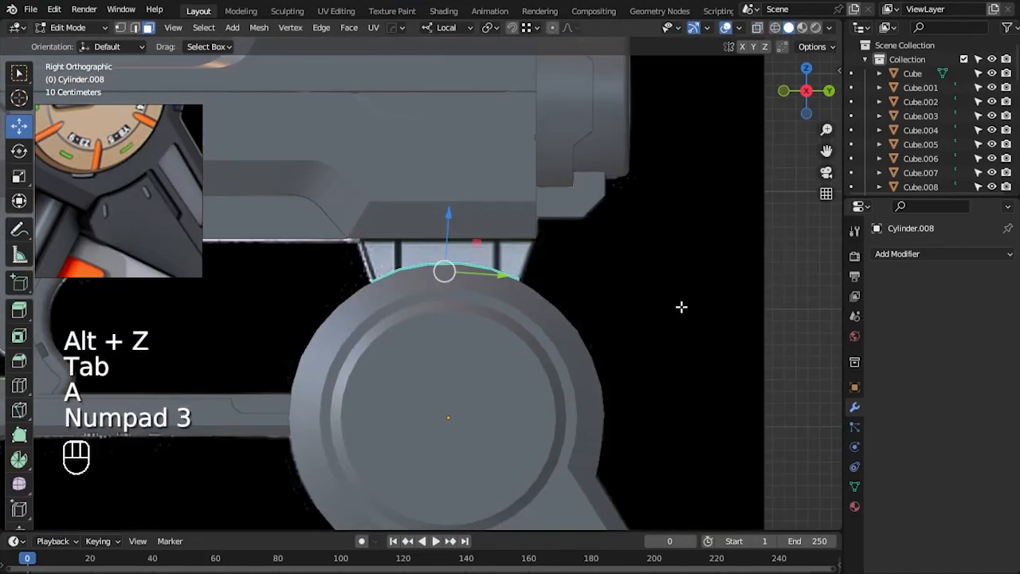
key("alt+z")
key("e")
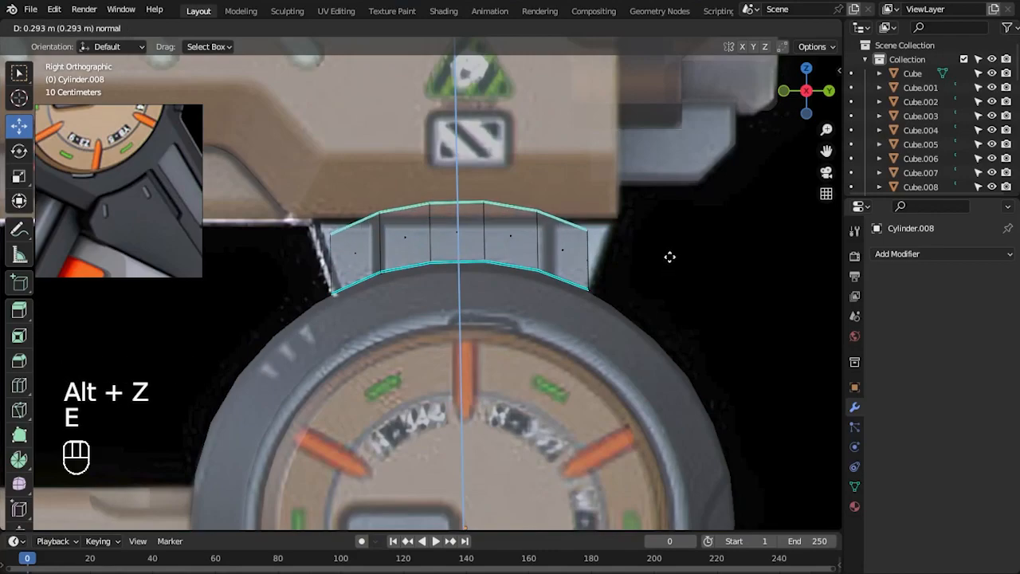
left_click(669, 248)
- Try to flatten the bracket's extruded top by scaling it to 0 along local Z
key("s")
key("z")
key("KP_0")
key("Return")
key("ctrl+z")
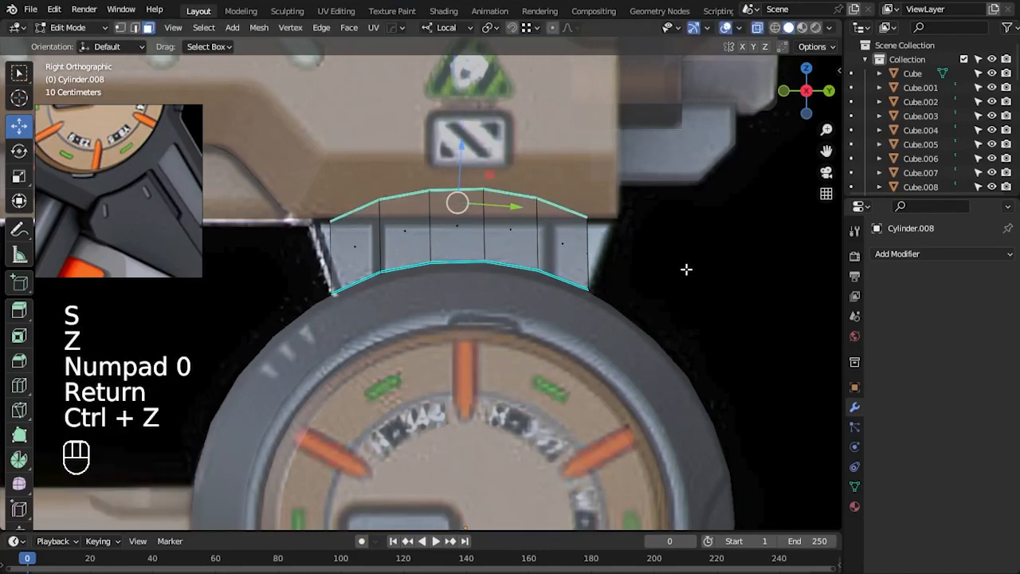
- Apply the bracket object's transform and centre its origin on its geometry
key("Tab")
key("ctrl+a")
left_click(598, 257)
key("Tab")
key("Tab")
right_click(555, 251)
left_click(390, 233)
right_click(389, 233)
mouse_move(375, 113)
left_click(516, 158)
- Select the bracket's top and flatten it by scaling to 0 along local Z
key("Tab")
left_click_drag(276, 153, 635, 222)
key("s")
key("z")
key("KP_0")
key("Return")
- Widen the bracket's flattened top along local Y and lower it slightly toward the gun body's lower edge
key("s")
key("y")
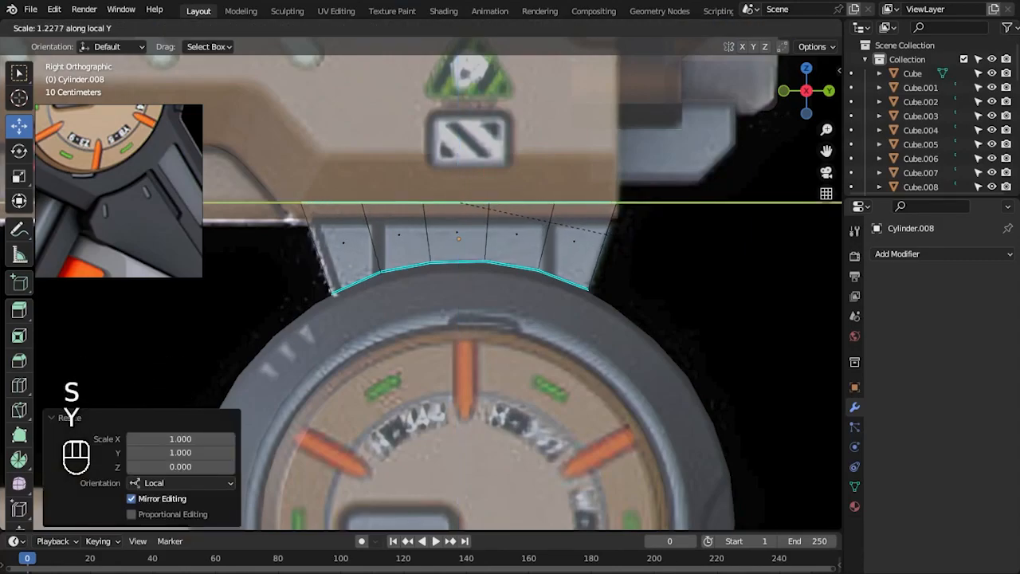
left_click(653, 243)
left_click_drag(457, 146, 459, 160)
- Scale the bracket's top along local Y again so its sloped sides follow the reference
key("Tab")
key("alt+z")
mouse_move(717, 292)
left_mouse_down("alt")
mouse_move(619, 292)
mouse_move(467, 262)
mouse_move(706, 279)
left_mouse_up("alt")
key("KP_3")
key("Tab")
scroll(706, 275, "up", 3)
key("s")
key("y")
left_click(762, 262)
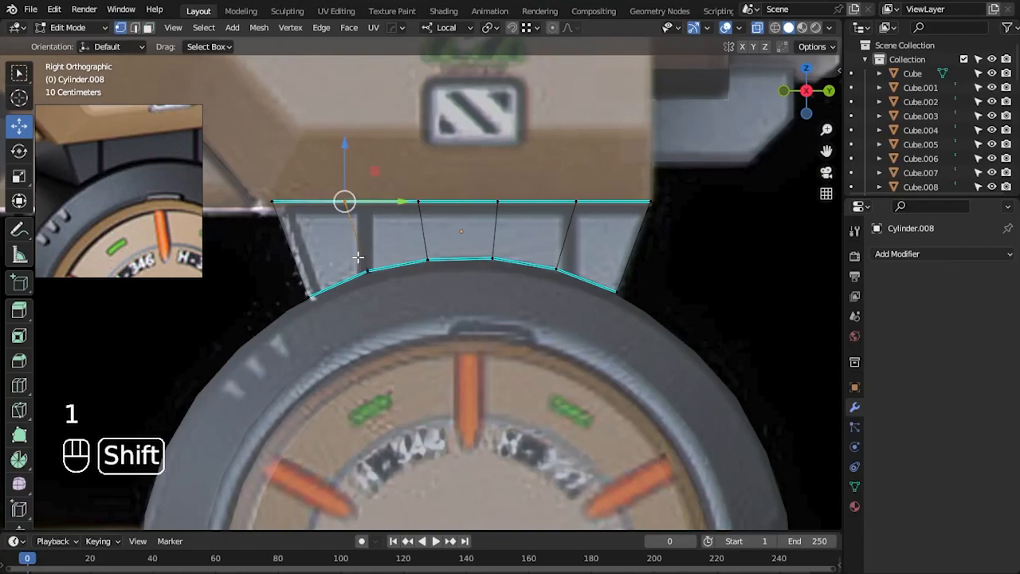
- Slide the lower vertices of the bracket's first dividing edge outward along the curved rim
left_click_drag(394, 290, 394, 290)
key("shift+v")
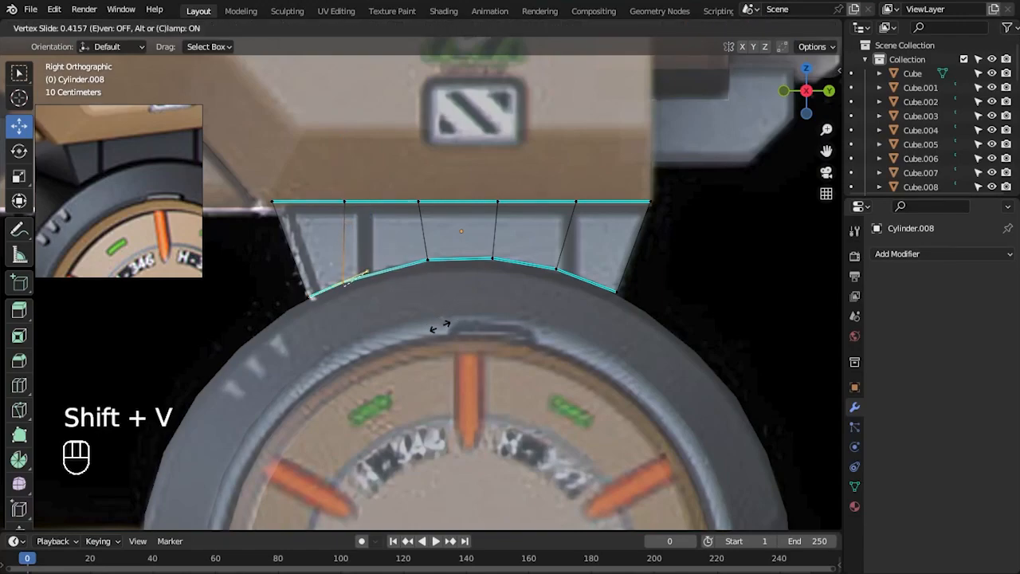
left_click(438, 327)
left_click(344, 201)
key("shift+v")
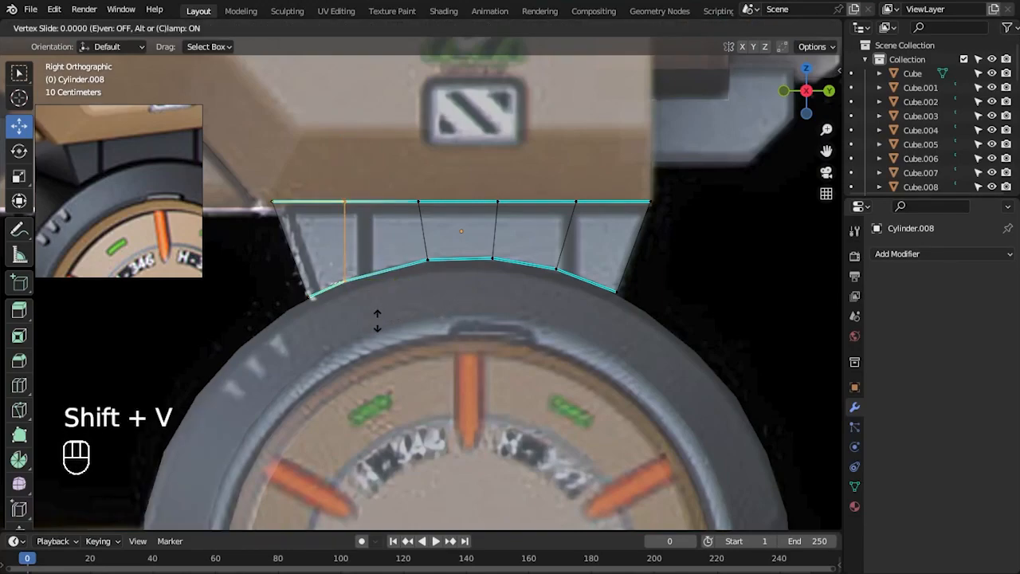
key("ctrl+z")
- Add a loop cut beside the reference's first dark strip and straighten it by scaling to 0 along local Y
key("ctrl+r")
left_click(366, 215)
left_click(420, 241)
key("s")
key("y")
key("KP_0")
key("Return")
- Slide the upper and lower vertices of the outer dividing edge toward the bracket's sloped side
left_click_drag(340, 233, 345, 234)
key("shift+v")
left_click(430, 254)
key("shift+v")
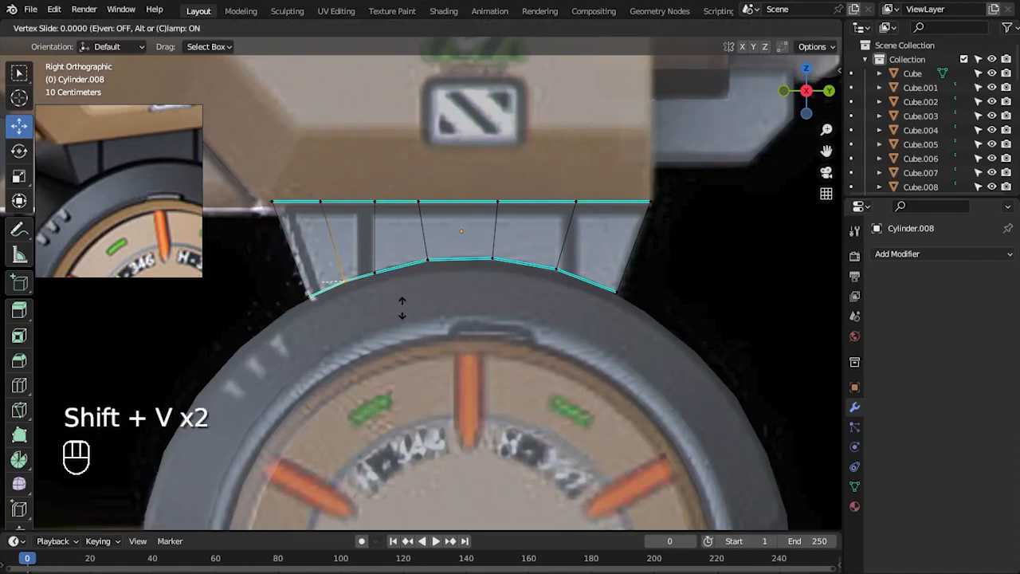
left_click(421, 311)
- Fine-tune the straight cut's position so it lines up with the inner edge of the reference's dark strip
scroll(343, 283, "up", 3)
left_click_drag(330, 280, 309, 290)
left_click(388, 264)
left_click_drag(387, 264, 388, 263)
key("ctrl+z")
left_click_drag(391, 211, 389, 206)
- Add a second loop cut, flatten it to 0 along local Y, and move it to the dark strip's outer edge
key("ctrl+r")
left_click(351, 127)
key("s")
key("y")
key("KP_0")
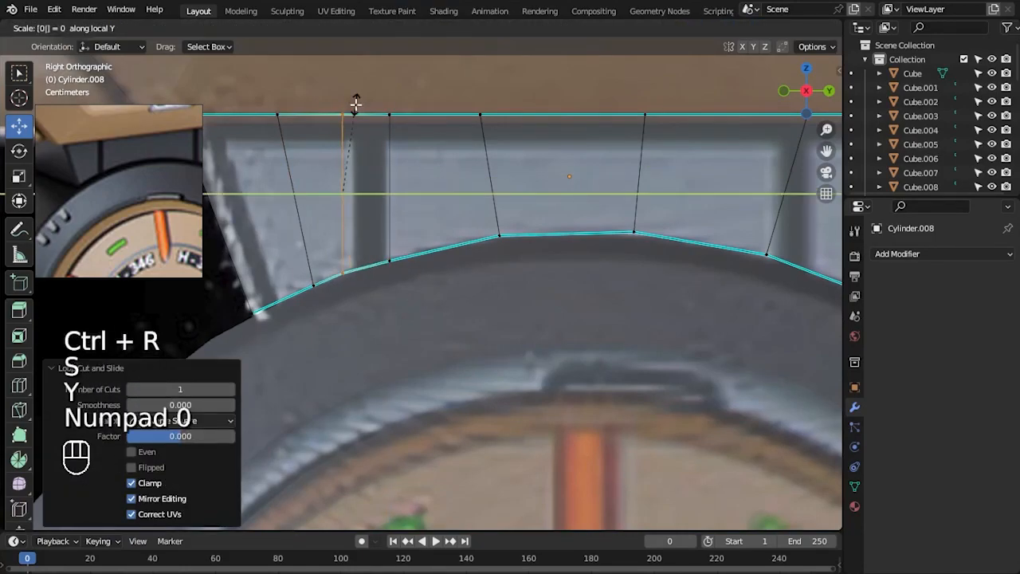
key("Return")
mouse_move(408, 195)
left_mouse_down()
mouse_move(406, 204)
mouse_move(351, 211)
left_mouse_up()
left_click(353, 274)
scroll(440, 235, "down", 2)
middle_click_drag(688, 232, 494, 232, "alt")
scroll(582, 234, "down", 2)
middle_click_drag(635, 268, 706, 257, "alt")
left_click(706, 258)
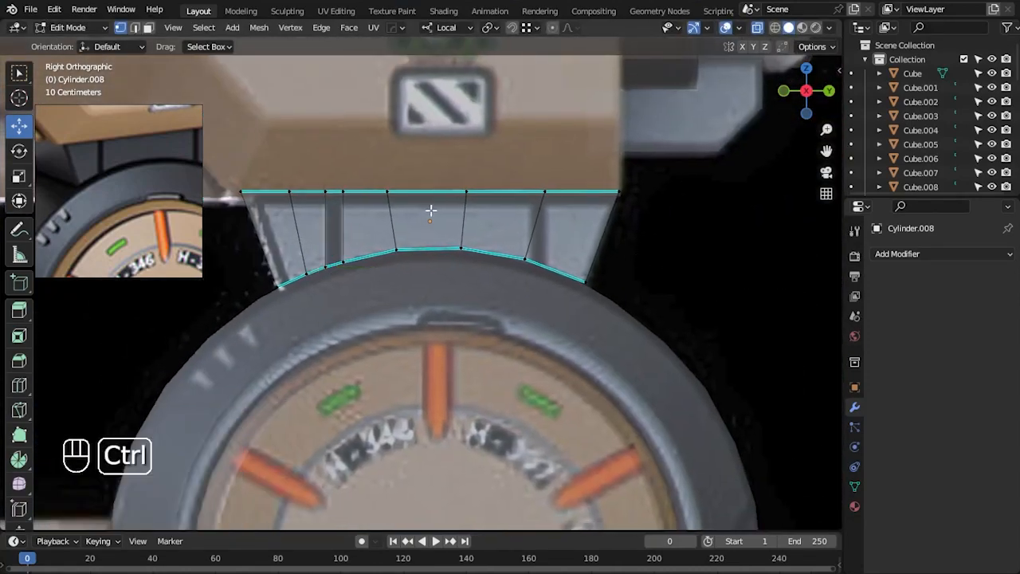
- Add a loop cut at the bracket's centre and straighten it by scaling to 0 along local Y
key("ctrl+r")
left_click(431, 214)
right_click(431, 214)
key("s")
key("y")
key("KP_0")
key("Return")
- Delete the bracket's faces on the muzzle side of the centre cut
key("3")
left_click_drag(694, 369, 447, 166)
key("Delete")
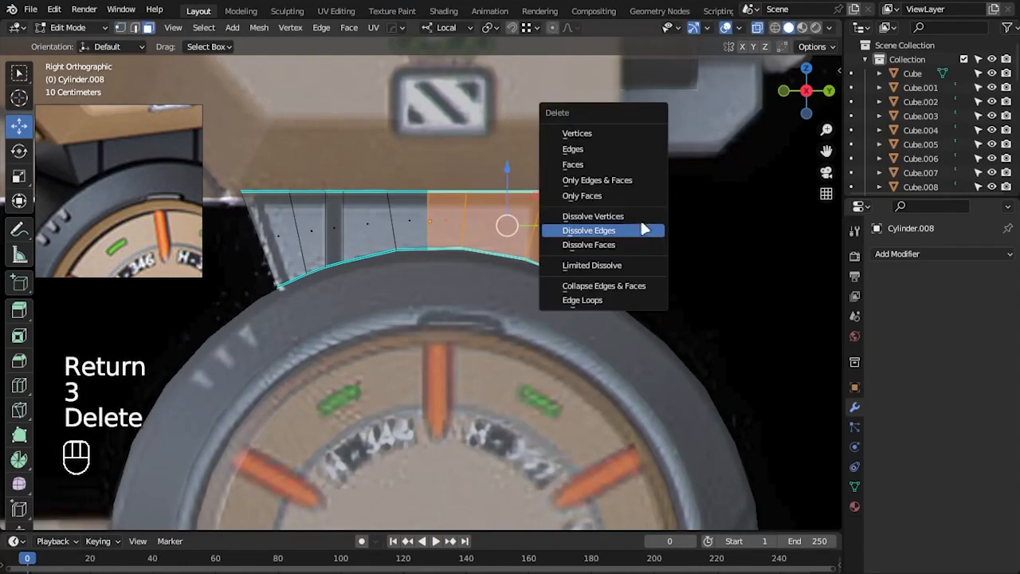
left_click(615, 171)
- Add a centred loop cut between the dark strip and the next dividing edge of the bracket
scroll(490, 271, "down", 2)
key("Tab")
key("Tab")
key("1")
scroll(388, 245, "up", 3)
key("ctrl+r")
left_click(387, 201)
right_click(387, 201)
scroll(383, 221, "up", 3)
- Select the narrow strip section between the two close cuts and scale it along local X to recess it
left_click_drag(394, 319, 368, 222)
left_click_drag(449, 290, 419, 248)
scroll(437, 248, "down", 2)
scroll(418, 243, "down", 1)
key("3")
key("alt+z")
middle_click_drag(621, 311, 597, 323)
key("s")
key("x")
left_click(620, 325)
left_click_drag(553, 342, 627, 355, "alt")
- Scale the whole bracket object along local X to adjust its depth under the gun body
key("Tab")
key("s")
left_click_drag(536, 354, 492, 267, "alt")
key("x")
left_click(701, 327)
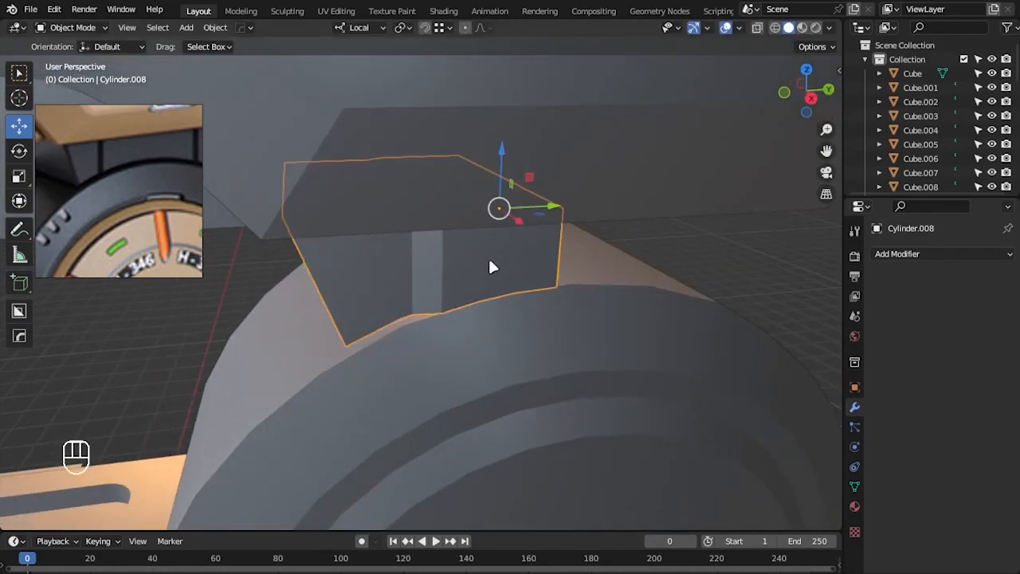
- Try widening the bracket object along local X by a factor of 1.097
key("s")
key("x")
left_click(619, 325)
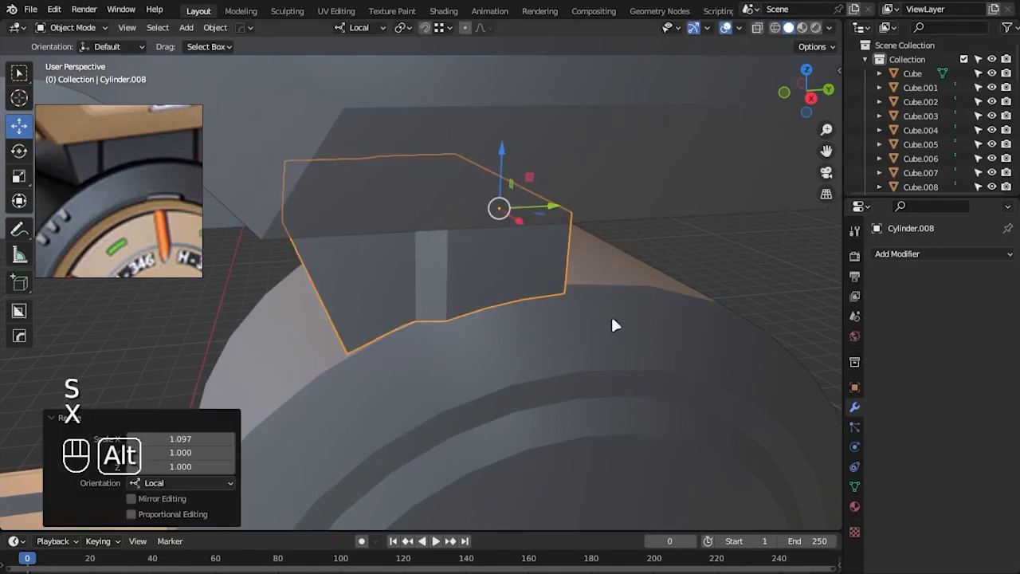
left_click_drag(619, 325, 624, 356, "alt")
key("ctrl+z")
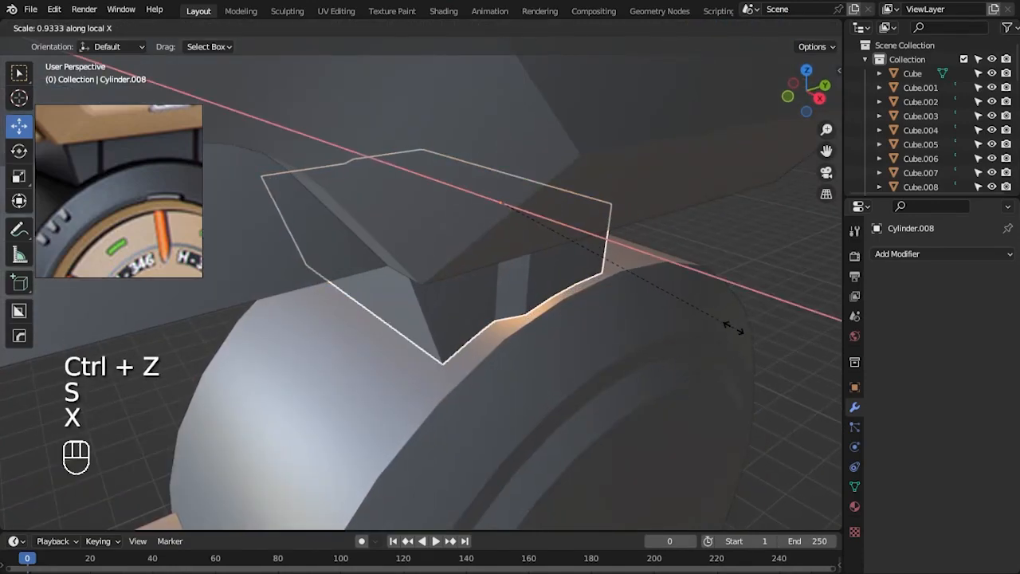
- Narrow the bracket object along local X by a factor of about 0.93
left_click(735, 329)
middle_click_drag(748, 260, 494, 251)
key("KP_3")
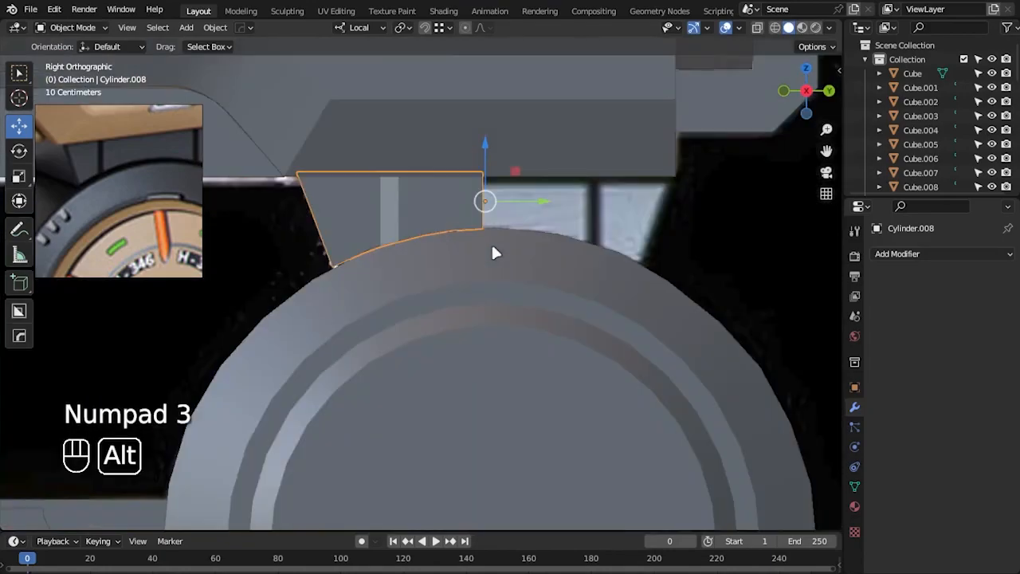
- Mirror the half bracket across its local Y axis with a bisecting Mirror modifier
key("alt+z")
key("alt+x")
left_click(384, 201)
scroll(579, 287, "up", 3)
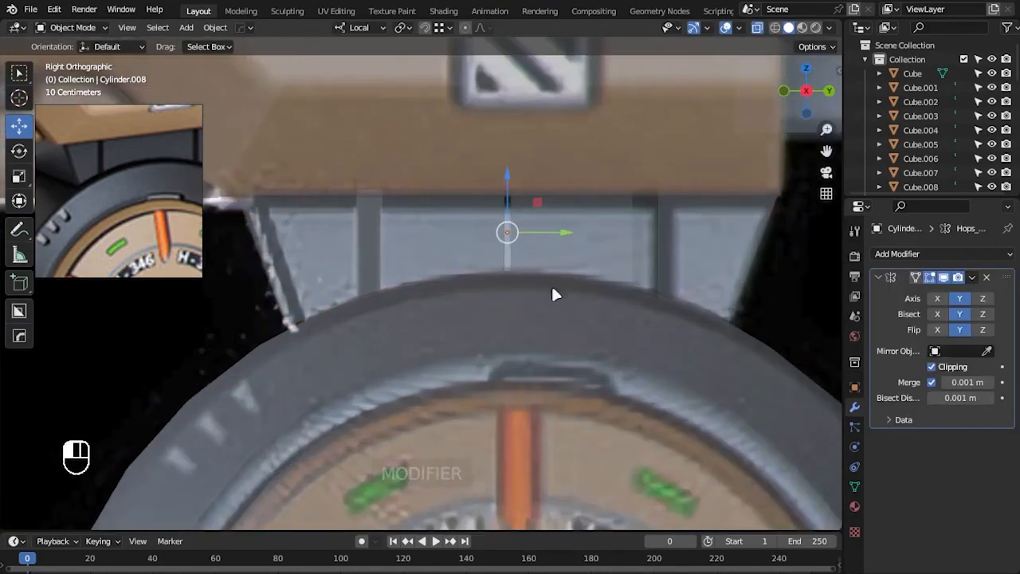
- Select the bracket's centre seam vertices and move them along Y to the mirror plane
key("Tab")
left_click(506, 221)
key("1")
left_click_drag(496, 159, 537, 296)
left_click_drag(549, 234, 559, 233)
- Apply the bracket's Mirror modifier
key("Tab")
left_click(971, 278)
left_click(916, 293)
- Examine the mirrored bracket's fit between the dial housing and gun body against the side reference
key("Tab")
scroll(741, 295, "down", 4)
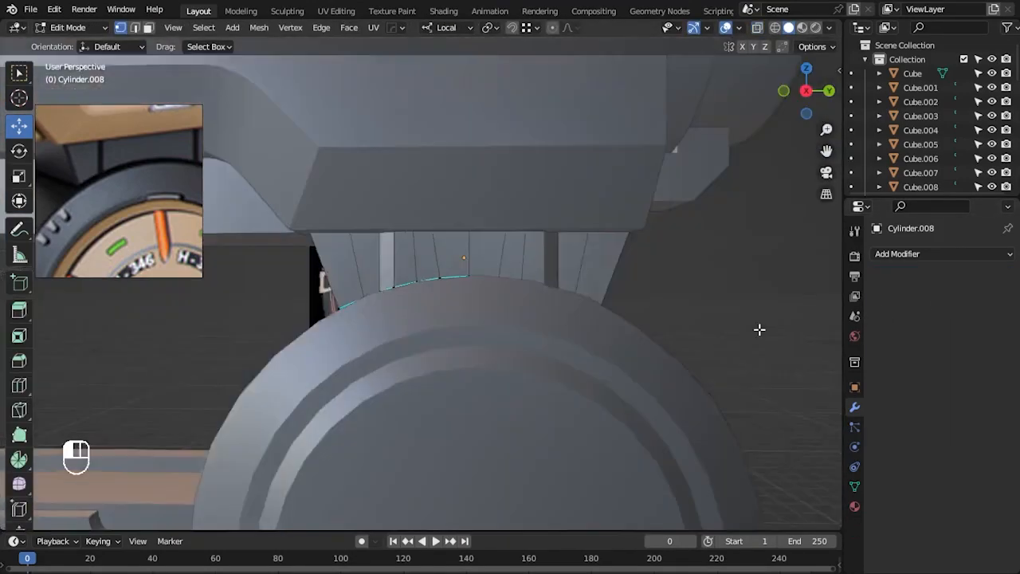
key("KP_Decimal")
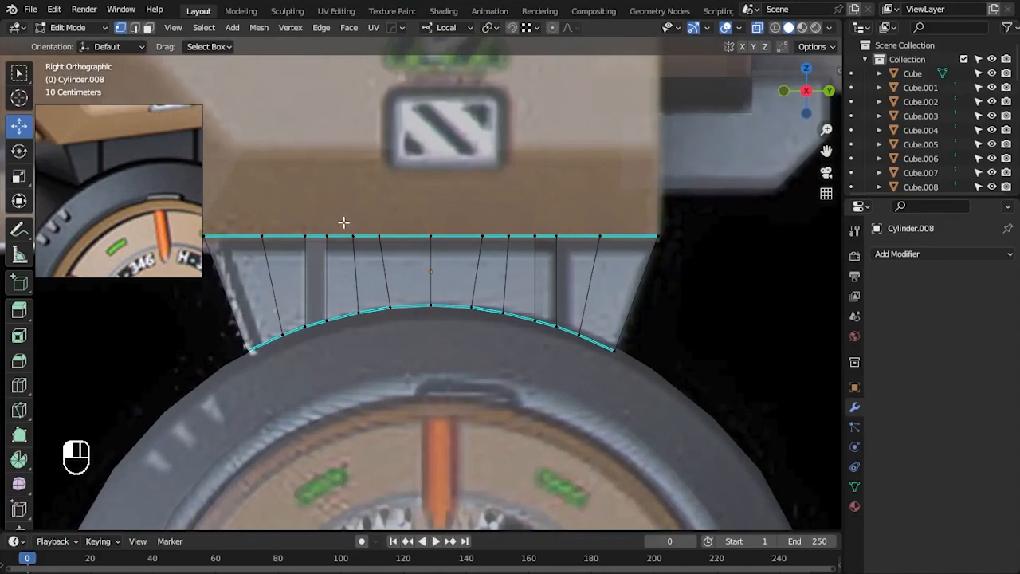
left_click_drag(398, 236, 558, 233)
key("Tab")
scroll(714, 343, "down", 5)
mouse_move(733, 387)
middle_mouse_down()
mouse_move(428, 372)
mouse_move(690, 364)
mouse_move(728, 387)
middle_mouse_up()
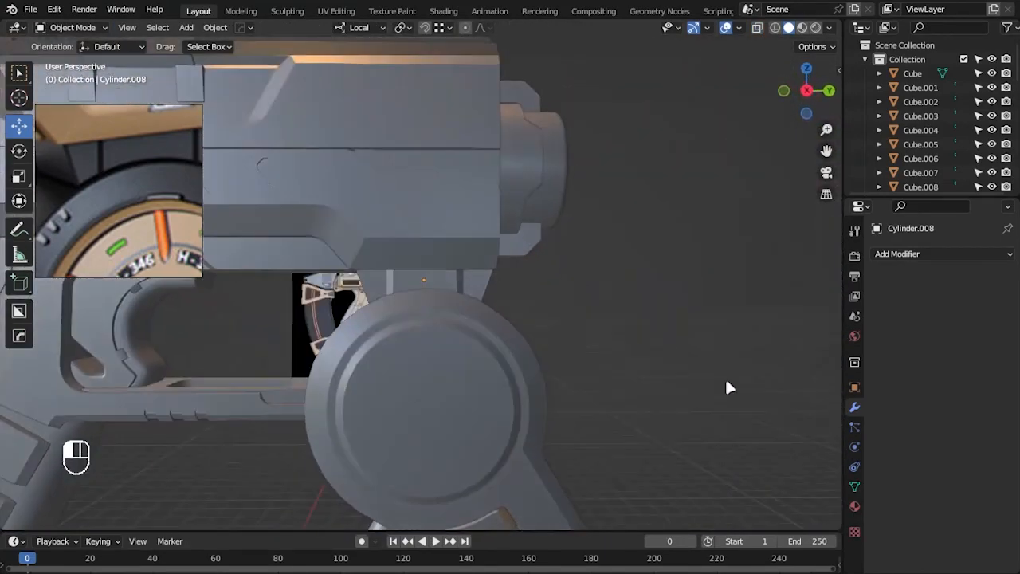
scroll(711, 382, "down", 3)
key("KP_3")
scroll(566, 342, "up", 4)
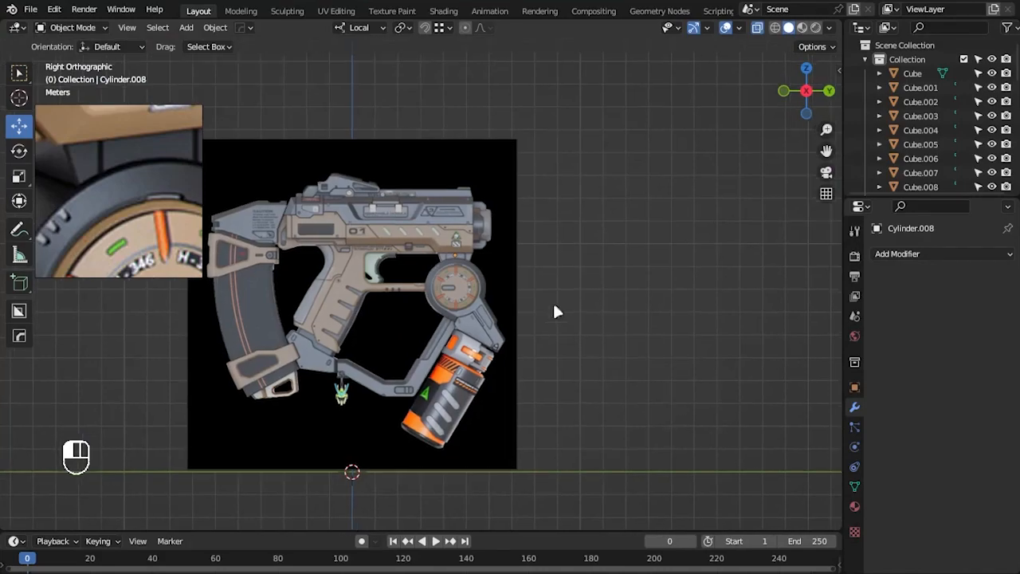
- Add a cylinder in the side view and move it over the orange and grey canister in the reference
middle_click_drag(541, 301, 557, 302, "shift")
scroll(130, 227, "down", 4)
middle_click_drag(130, 226, 140, 190)
middle_click_drag(139, 273, 141, 202)
key("KP_7")
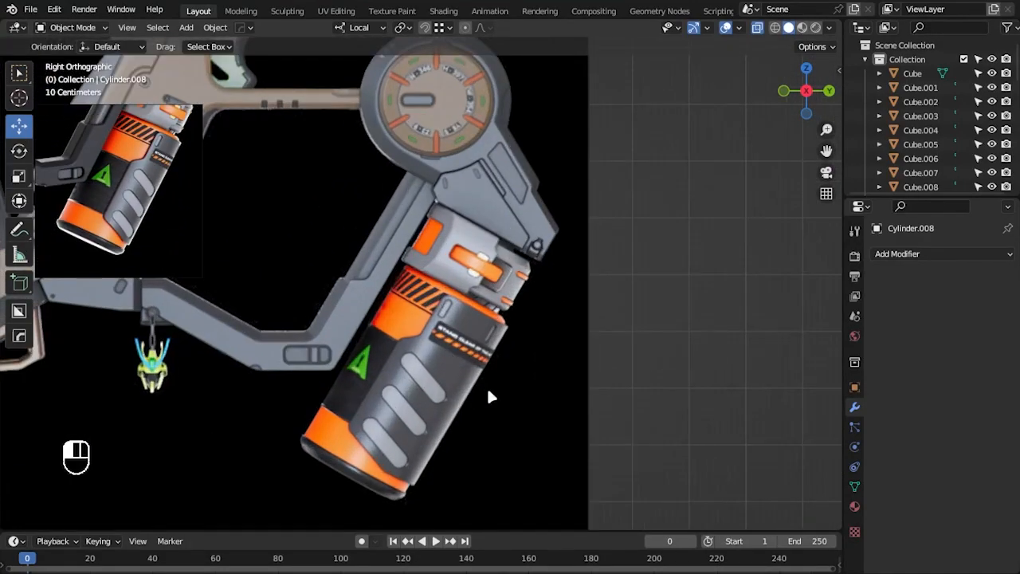
key("KP_3")
middle_click_drag(497, 353, 531, 269, "shift")
key("shift+a")
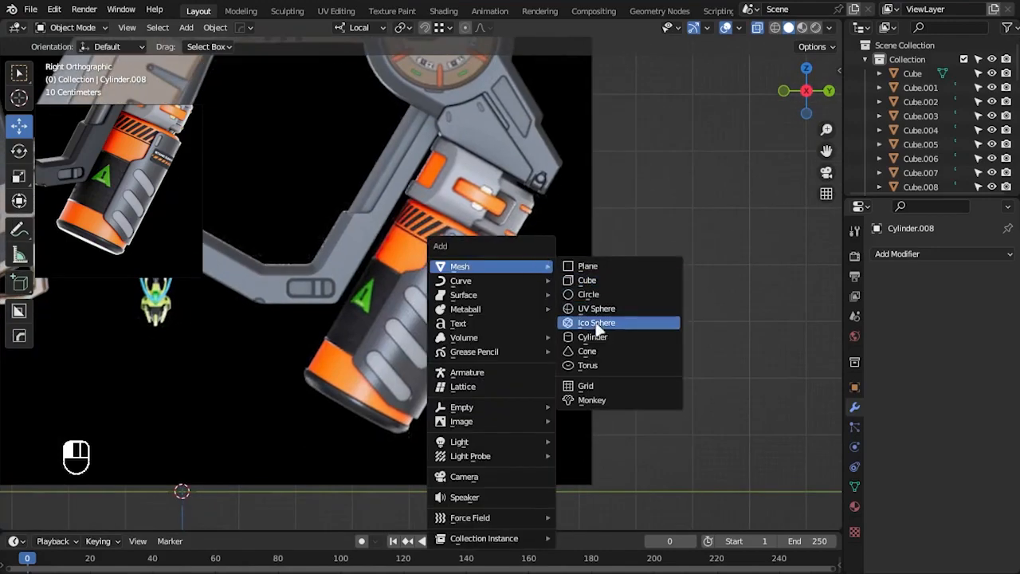
left_click(590, 340)
scroll(513, 380, "down", 5)
key("g")
left_click(603, 298)
- Rotate the cylinder by 28.3° to match the canister's tilt
scroll(603, 298, "up", 5)
key("r")
left_click(475, 345)
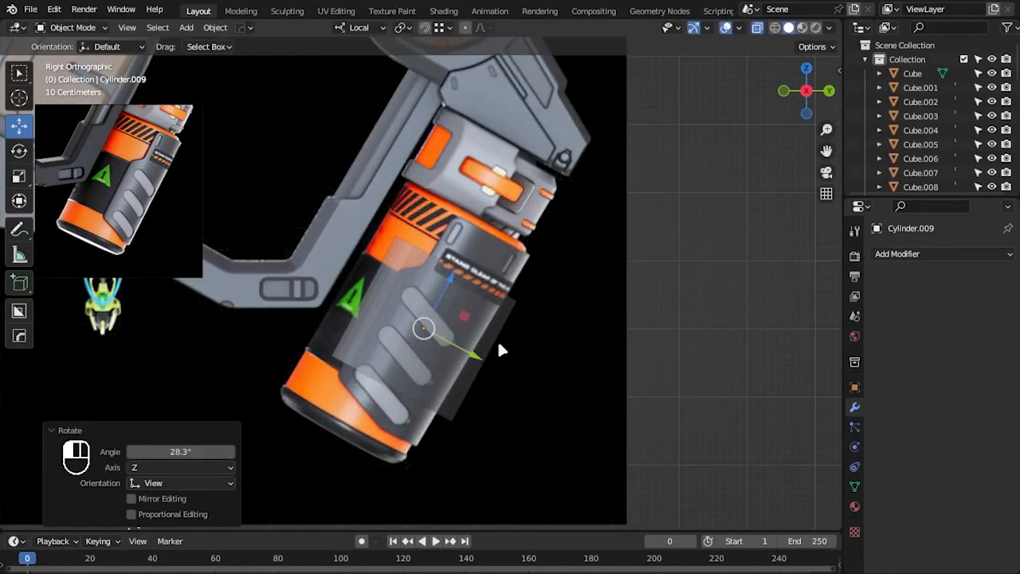
- Move, rotate and scale the cylinder so it sits over the canister and matches its width in the side reference
key("g")
left_click(415, 319)
scroll(416, 319, "up", 1)
key("r")
left_click(604, 307)
key("g")
left_click(458, 338)
key("s")
left_click(423, 320)
key("g")
left_click(460, 344)
- Stretch the cylinder along its local Z axis to the canister's length and move it -0.1356 m along that axis
key("s")
key("z")
key("z")
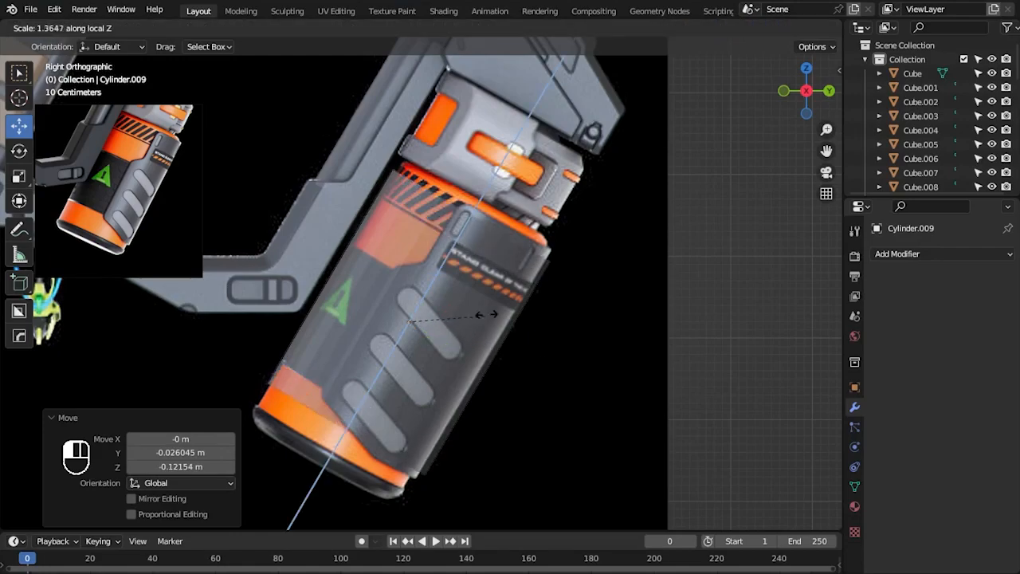
left_click(461, 249)
key("g")
key("z")
key("z")
left_click(422, 294)
- Fine-tune the cylinder's tilt by -0.636° and -0.358°, shifting it slightly along its local Z axis in between
key("r")
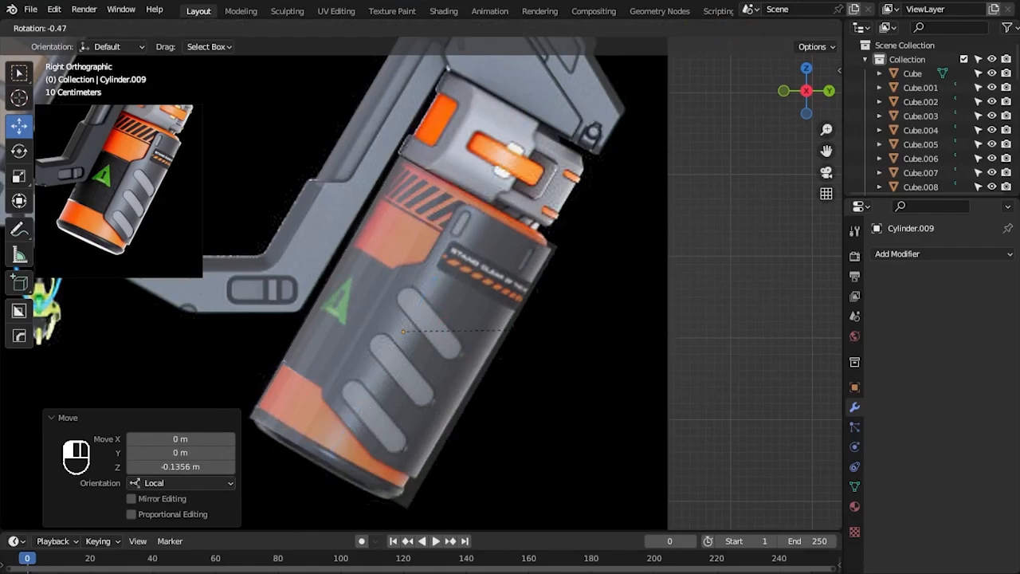
left_click(659, 333)
key("g")
key("z")
key("z")
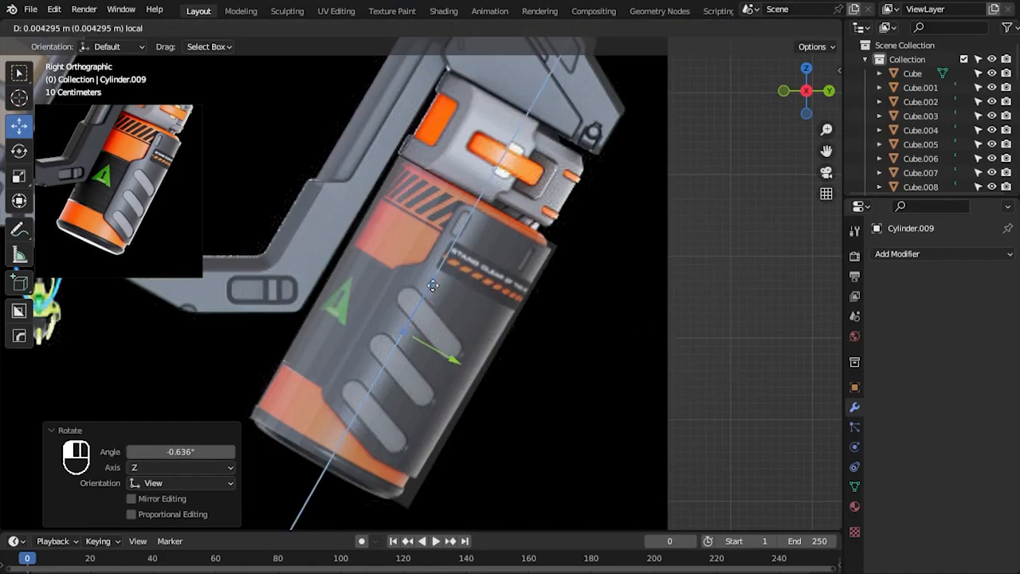
left_click(435, 285)
key("r")
left_click(433, 284)
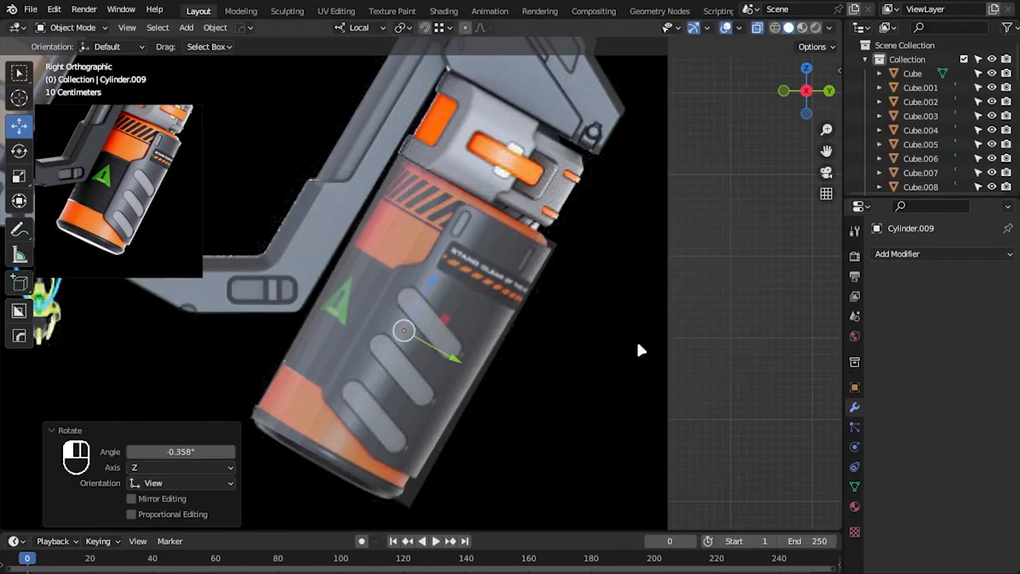
- Slide the cylinder along its local Z axis to fit between the canister's orange rim and dark base
key("g")
key("z")
key("z")
left_click(485, 318)
key("r")
left_click(639, 374)
key("ctrl+z")
key("g")
key("z")
key("z")
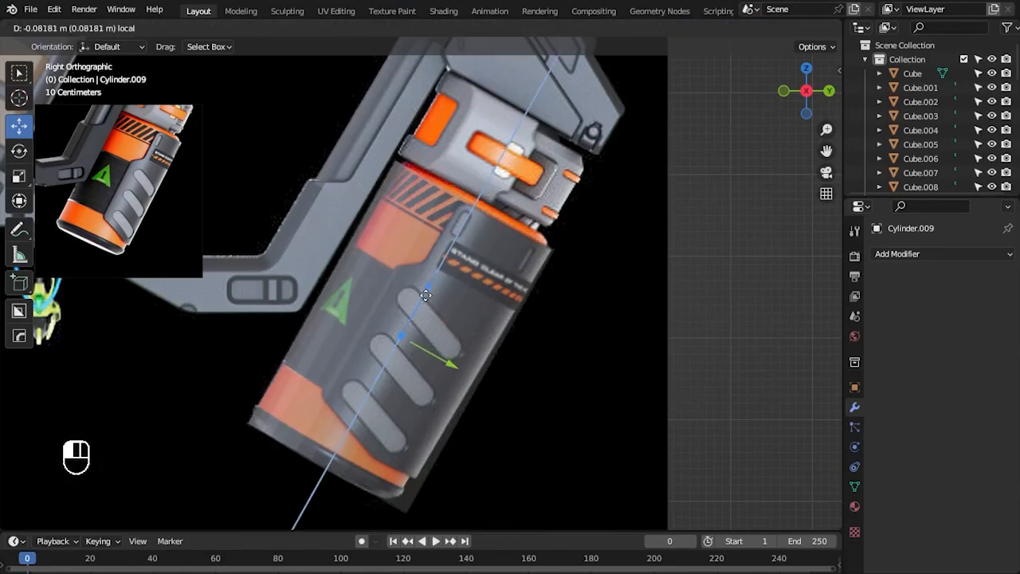
left_click_drag(439, 280, 439, 281)
- Move the cylinder's upper end ring -0.17174 m along its local Z axis
key("Tab")
left_click_drag(405, 123, 604, 259)
left_click_drag(510, 153, 503, 166)
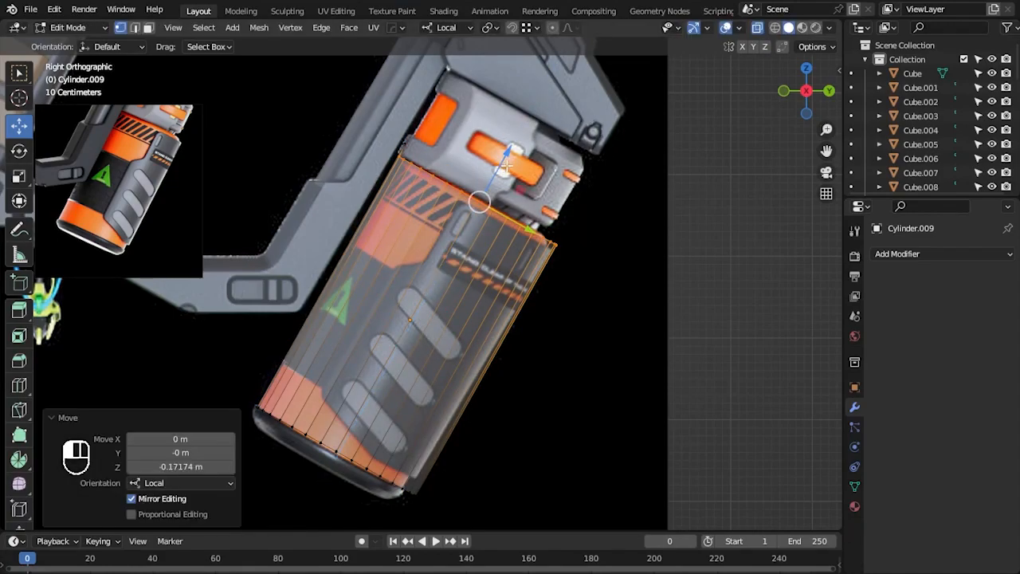
scroll(672, 255, "up", 1)
key("Tab")
- Apply Shade Auto Smooth to the cylinder
right_click(565, 283)
right_click(410, 301)
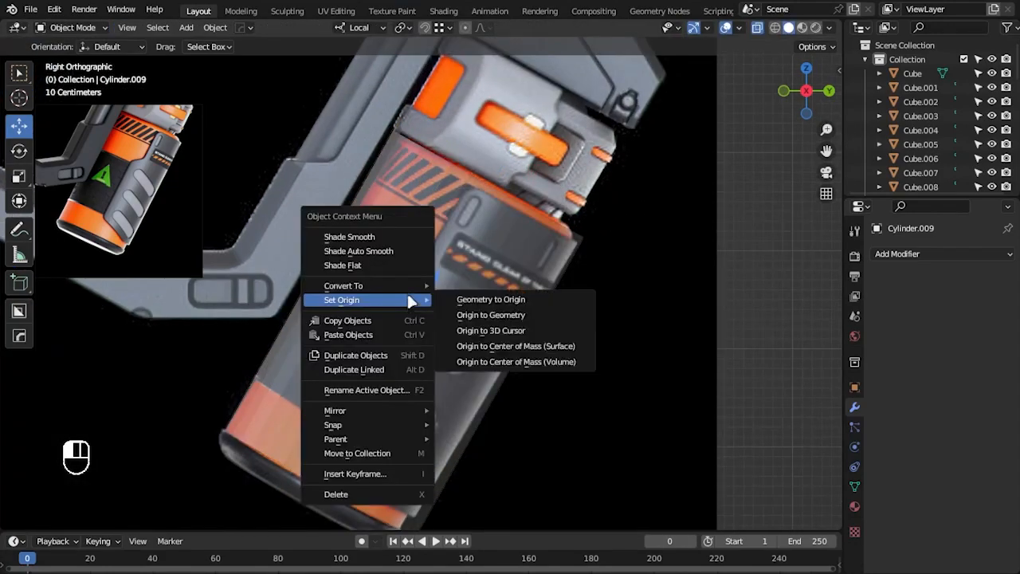
left_click(410, 251)
scroll(446, 279, "down", 3)
key("alt+z")
middle_click_drag(655, 352, 521, 342)
- Move the cylinder's upper end ring -0.17221 m along its local Z axis to meet the canister's orange rim
key("Tab")
key("KP_3")
key("alt+z")
left_click_drag(372, 156, 590, 314)
scroll(588, 235, "up", 2)
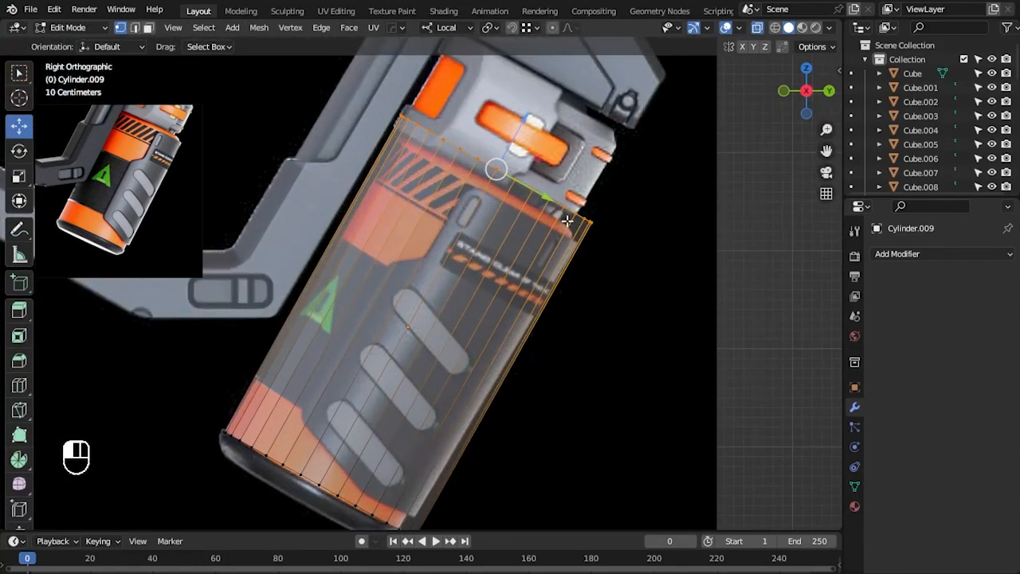
left_click_drag(517, 116, 505, 133)
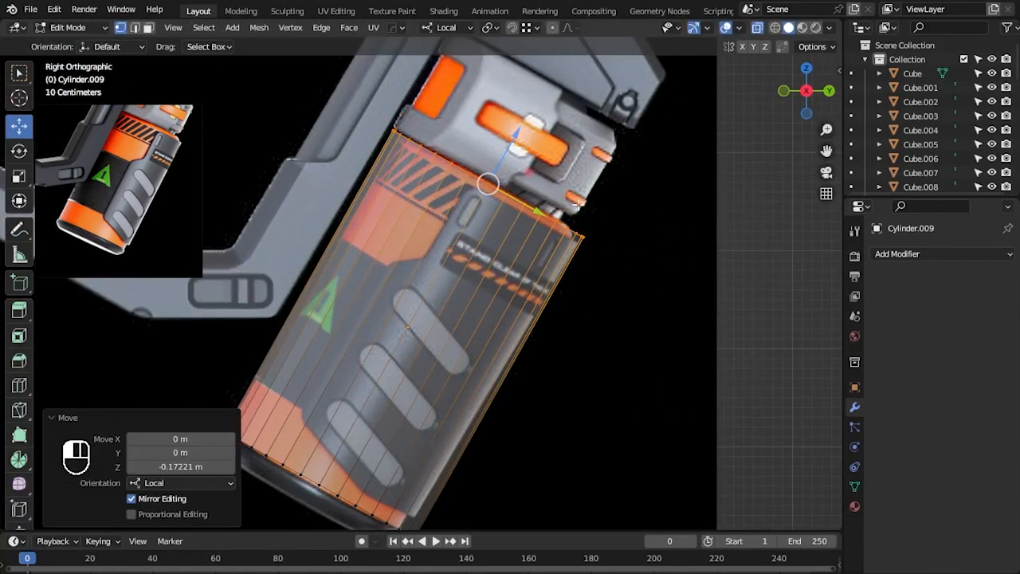
key("Tab")
- Shade the cylinder auto smooth and check its surface from an angle
scroll(561, 283, "down", 3)
right_click(510, 267)
left_click(510, 267)
key("alt+z")
middle_click_drag(701, 320, 633, 399)
middle_click_drag(603, 351, 510, 326)
key("KP_3")
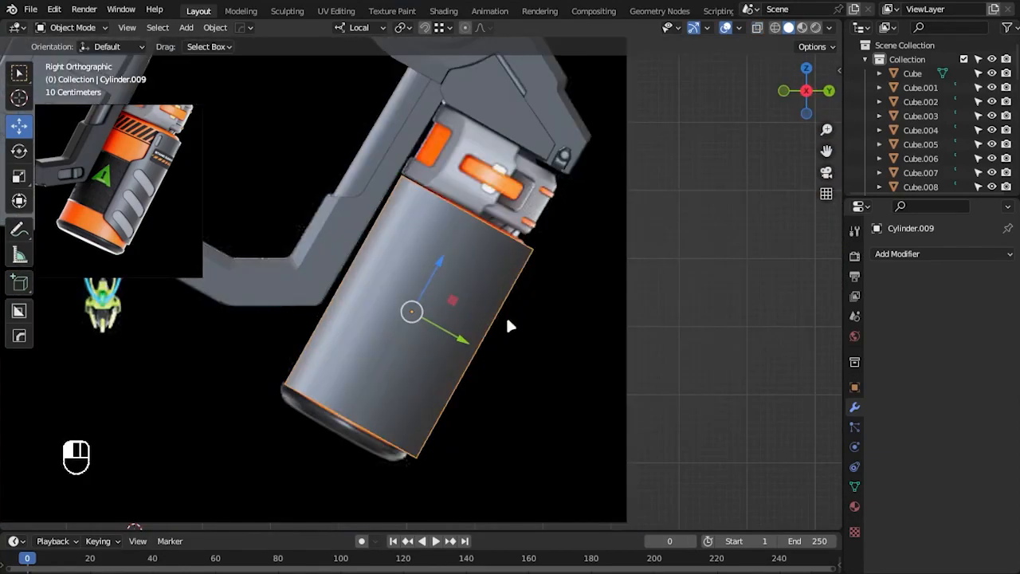
- Move the cylinder -0.019391 m along its local Y axis to line up with the canister reference
scroll(576, 298, "up", 3)
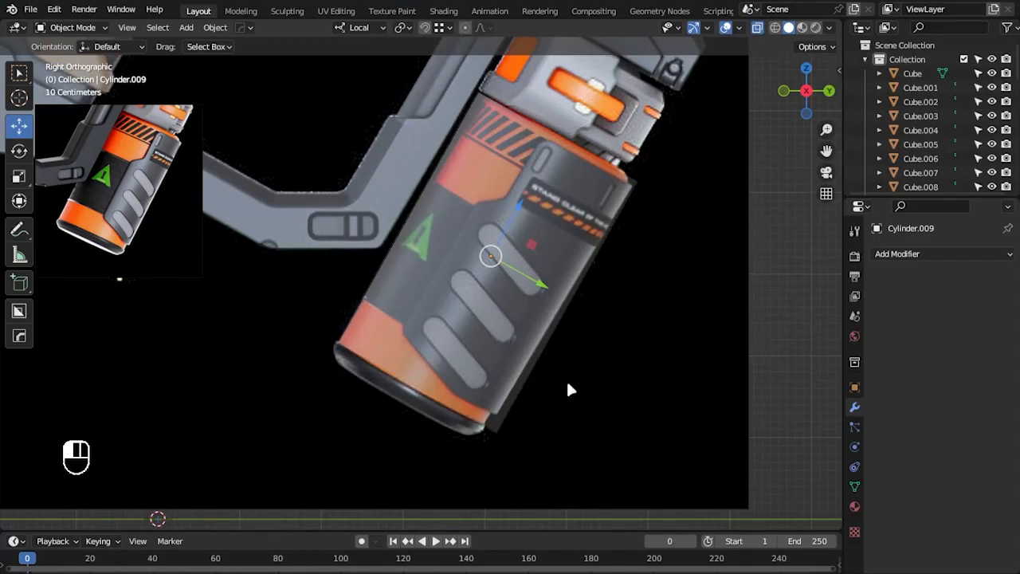
key("g")
key("y")
left_click(721, 295)
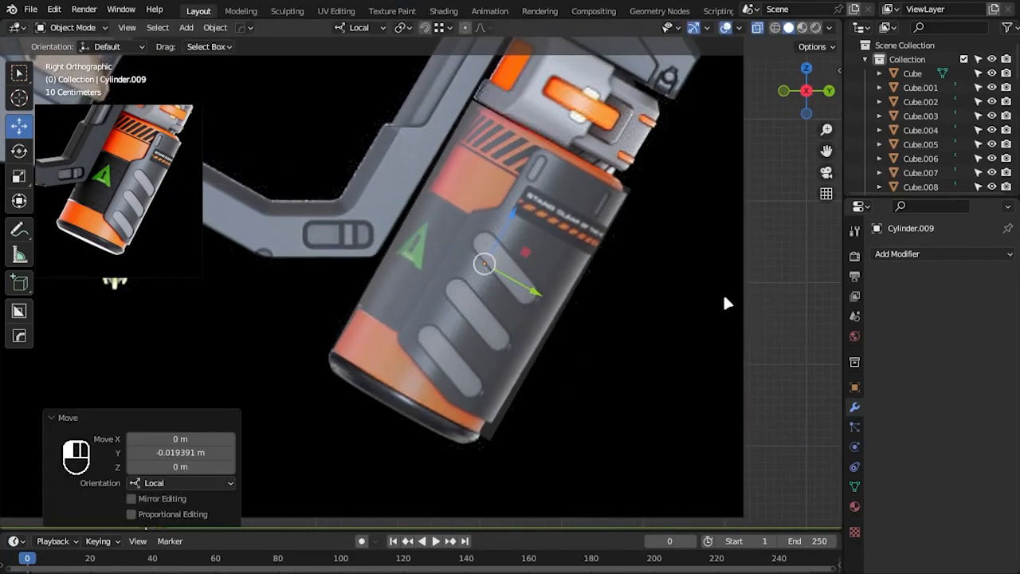
- Scale the whole cylinder down and shift it sideways until its long sides match the canister's edges
key("Tab")
left_click_drag(290, 318, 534, 462)
scroll(483, 430, "up", 2)
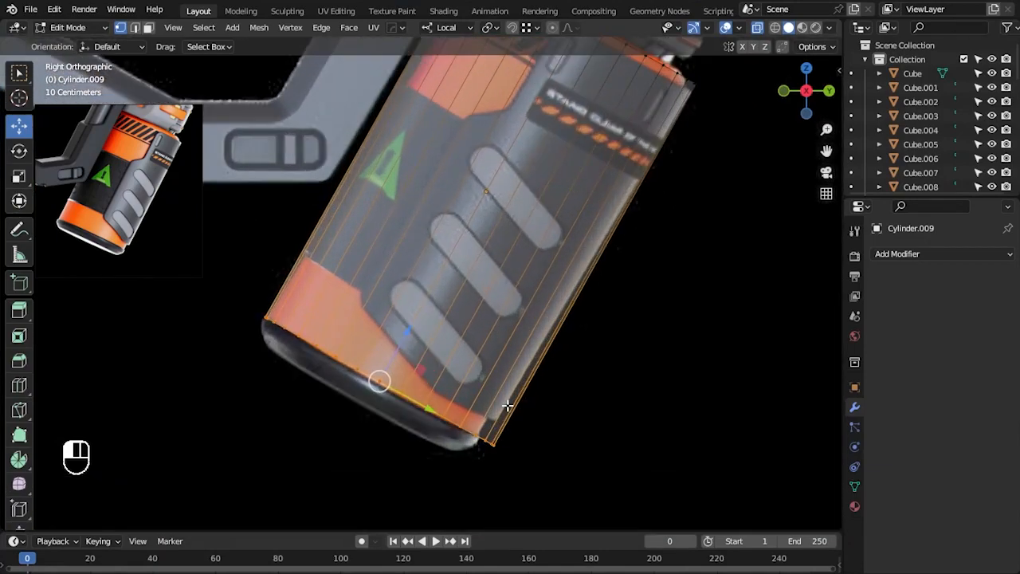
key("Tab")
scroll(685, 383, "down", 2)
key("s")
left_click(586, 300)
left_click_drag(510, 247, 650, 275)
key("s")
left_click(638, 266)
left_click_drag(511, 245, 518, 246)
- Adjust the cylinder's lower and upper end rings along its length to meet the canister's dark base and orange rim
key("Tab")
left_click_drag(436, 372, 427, 369)
left_click_drag(412, 293, 396, 298)
middle_click_drag(601, 319, 577, 414, "shift")
left_click_drag(423, 142, 619, 269)
left_click_drag(542, 151, 545, 146)
scroll(632, 337, "up", 2)
key("Tab")
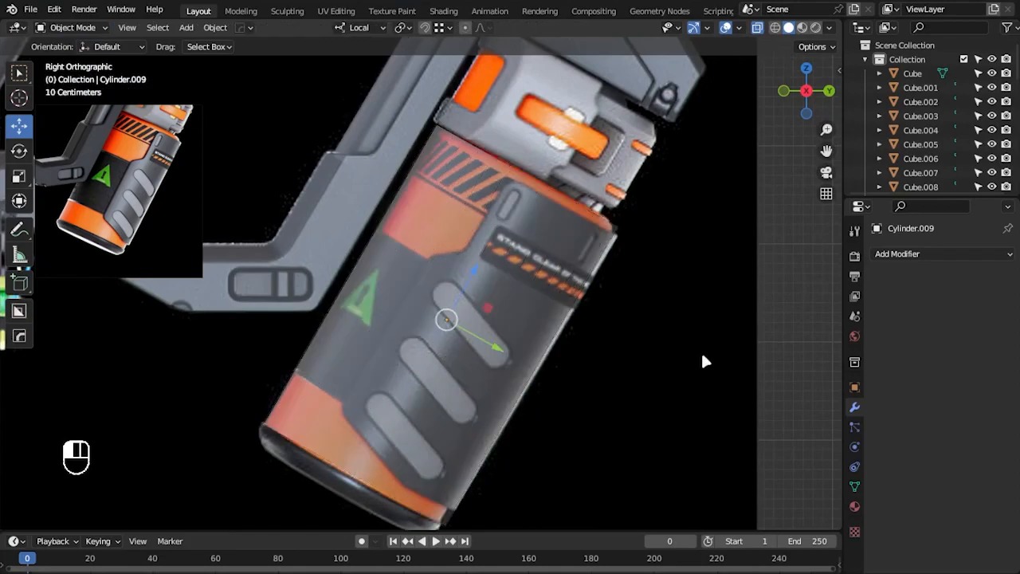
- Scale the cylinder down slightly and nudge it sideways to tighten the fit to the canister's outline
middle_click_drag(551, 413, 595, 357, "shift")
key("Tab")
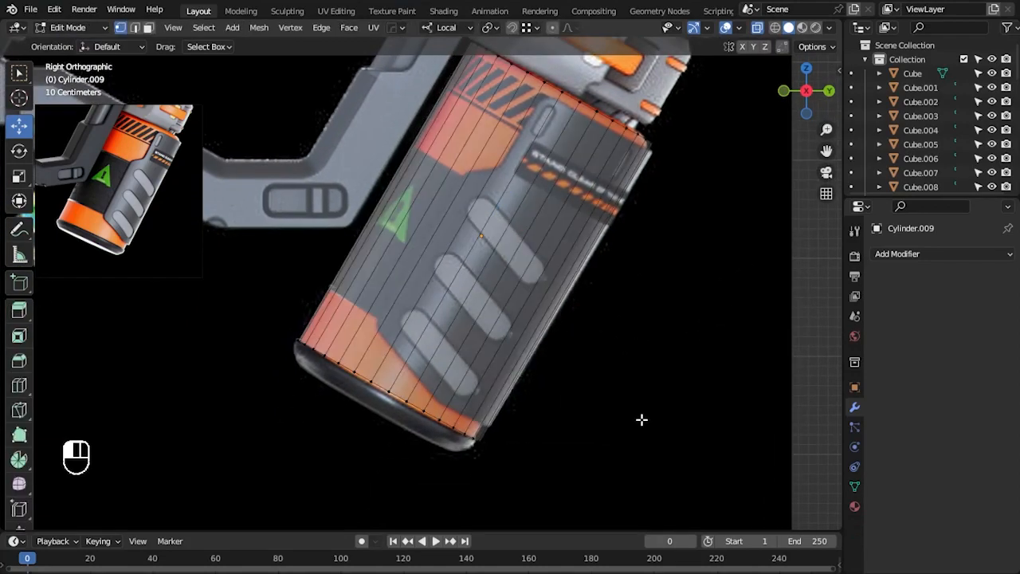
key("Tab")
key("s")
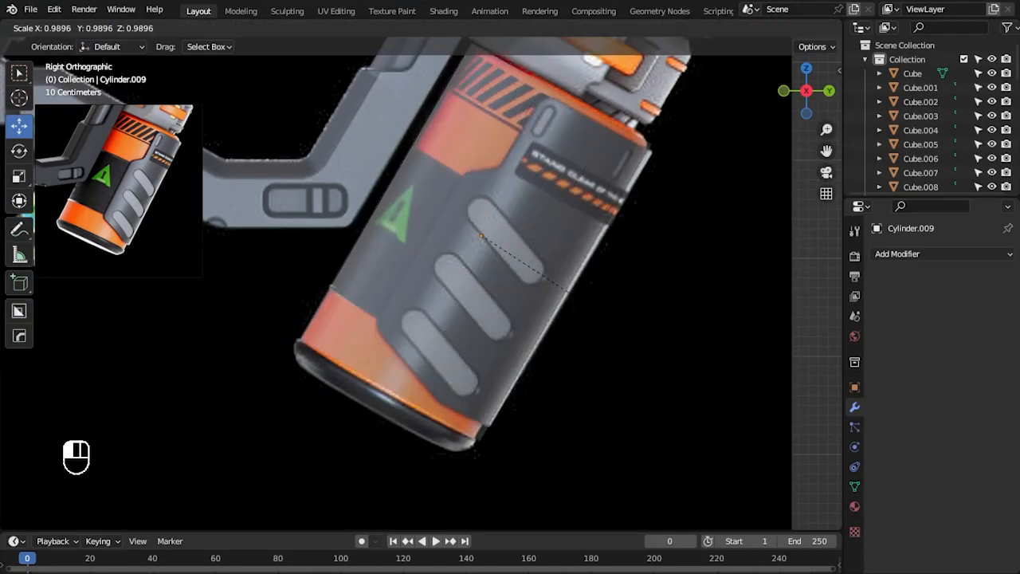
left_click(697, 384)
left_click_drag(534, 263, 532, 262)
- Realign both end rings of the resized cylinder with the ends of the canister body in the reference
key("Tab")
left_click_drag(286, 297, 613, 494)
left_click_drag(416, 341, 413, 346)
middle_click_drag(413, 345, 395, 429, "shift")
left_click_drag(392, 96, 698, 276)
left_click_drag(567, 126, 577, 123)
key("Tab")
- Add an edge loop around the cylinder and slide it close to the upper end with a factor of -0.924
key("Tab")
key("alt+a")
key("ctrl+r")
double_click(703, 180)
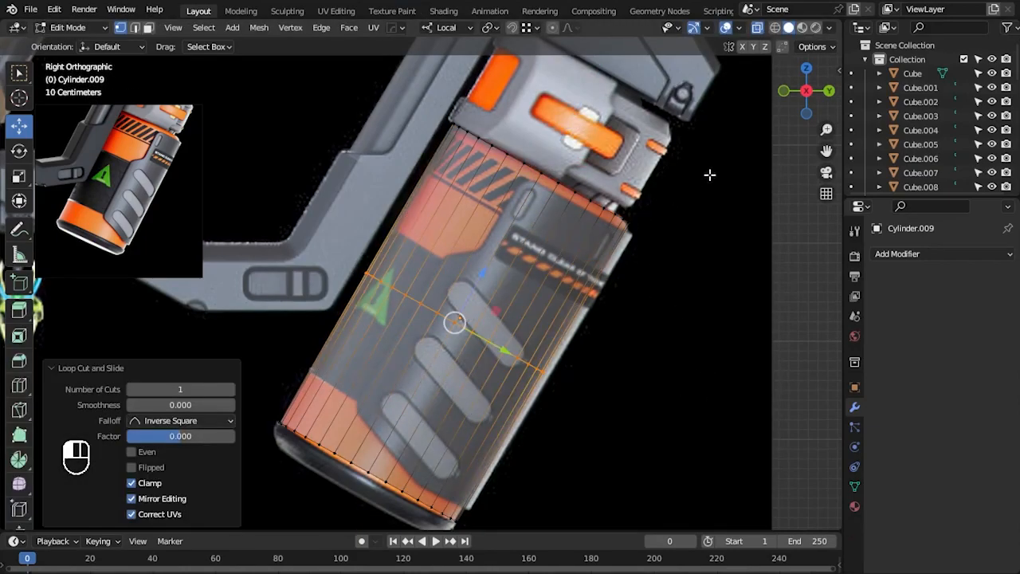
left_click(614, 333)
left_click_drag(591, 305, 630, 215)
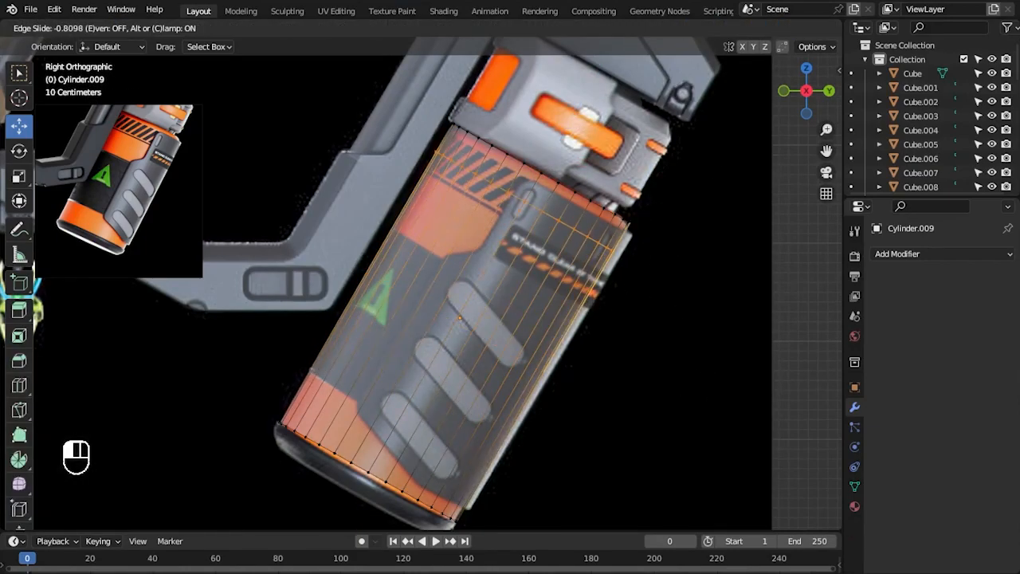
left_click(631, 213)
- Add a second edge loop around the cylinder and slide it close to the lower end
scroll(451, 428, "up", 1)
middle_click_drag(451, 428, 452, 384, "shift")
left_click_drag(506, 345, 458, 434)
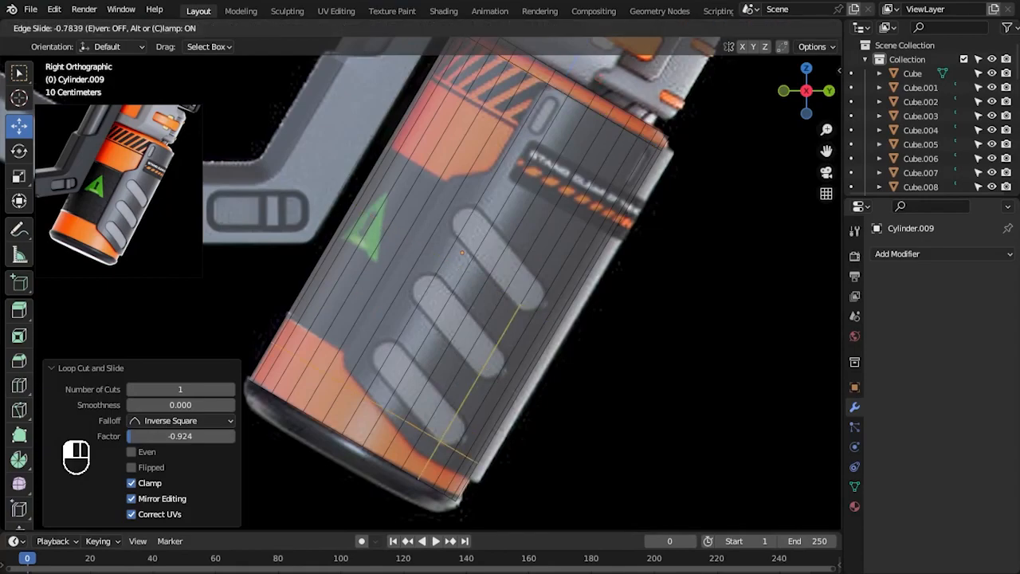
left_click(460, 526)
- Duplicate the cylinder's side faces under the grey slotted panel and separate them into their own object
left_click(568, 460)
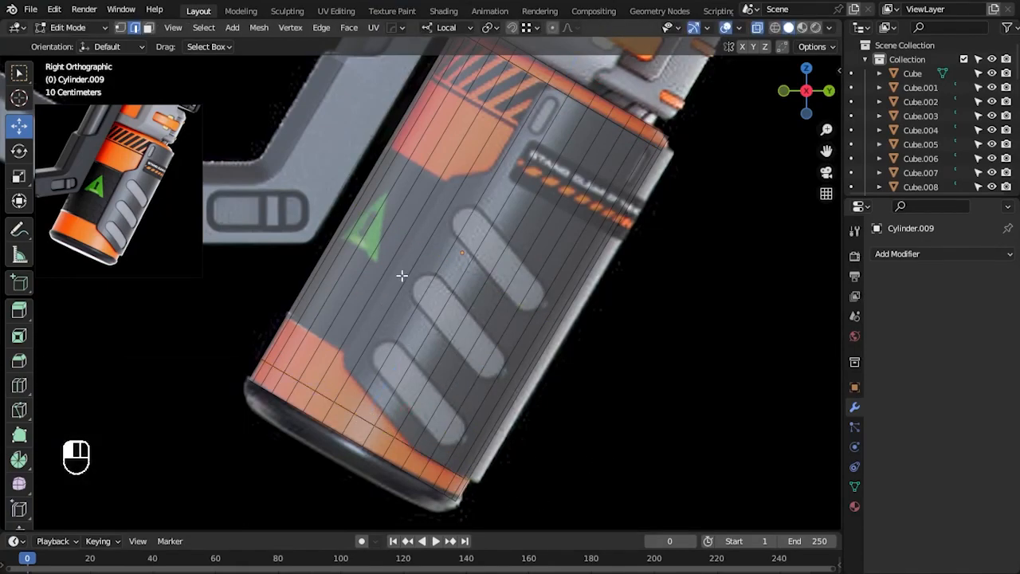
left_click_drag(456, 261, 627, 391)
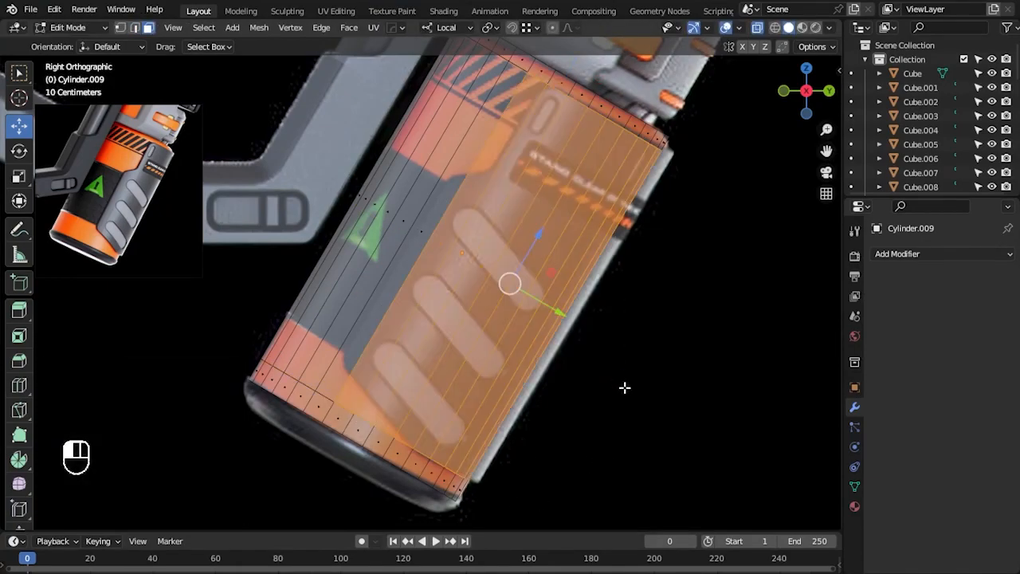
key("shift+d")
right_click(616, 287)
key("p")
left_click(617, 290)
key("Tab")
- Add an edge loop across the separated panel and slide it to the notch below the orange striped section
left_click(585, 247)
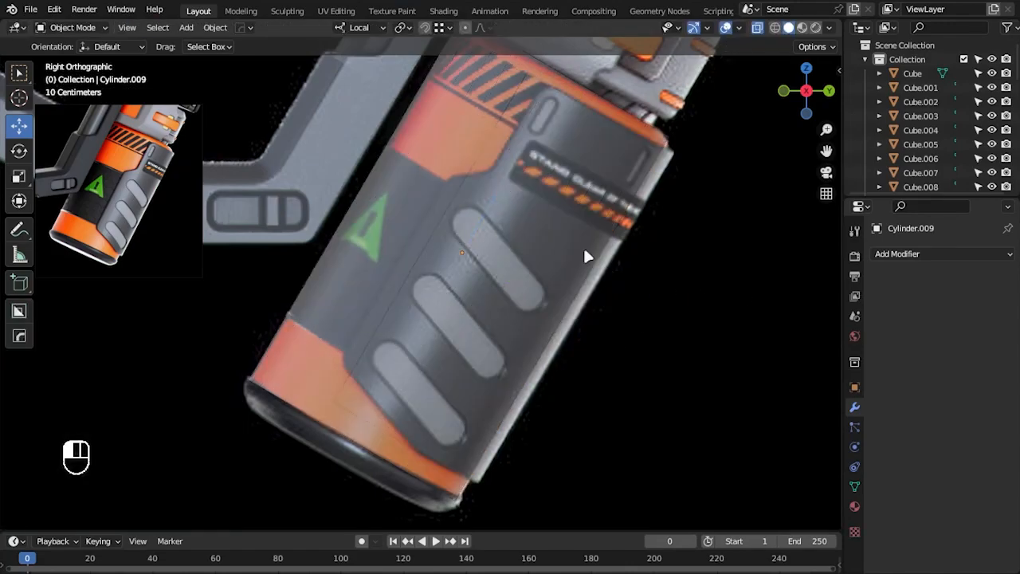
key("Tab")
middle_click_drag(696, 289, 701, 356, "shift")
key("Tab")
left_click(573, 331)
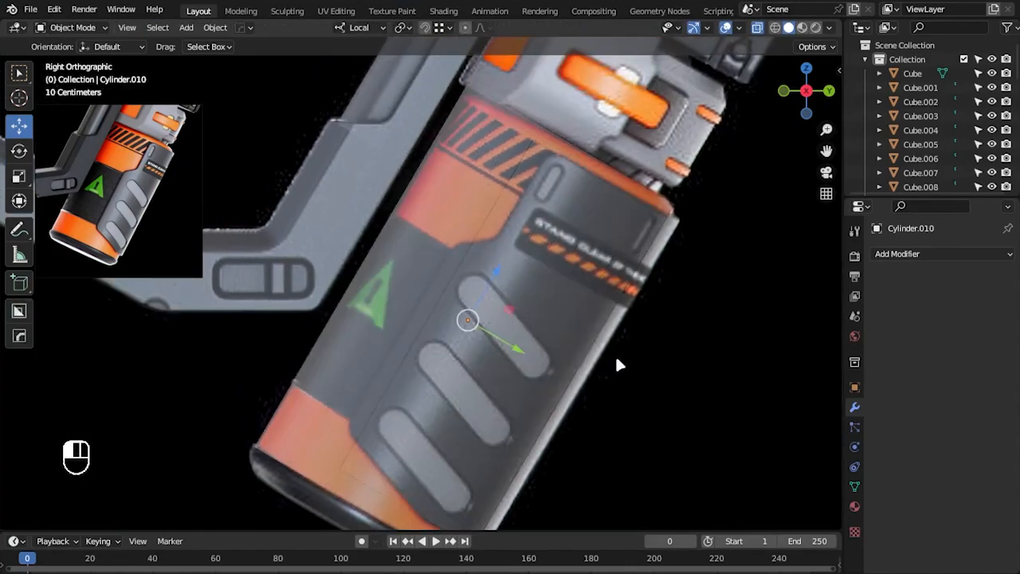
key("alt+z")
key("alt+z")
key("Tab")
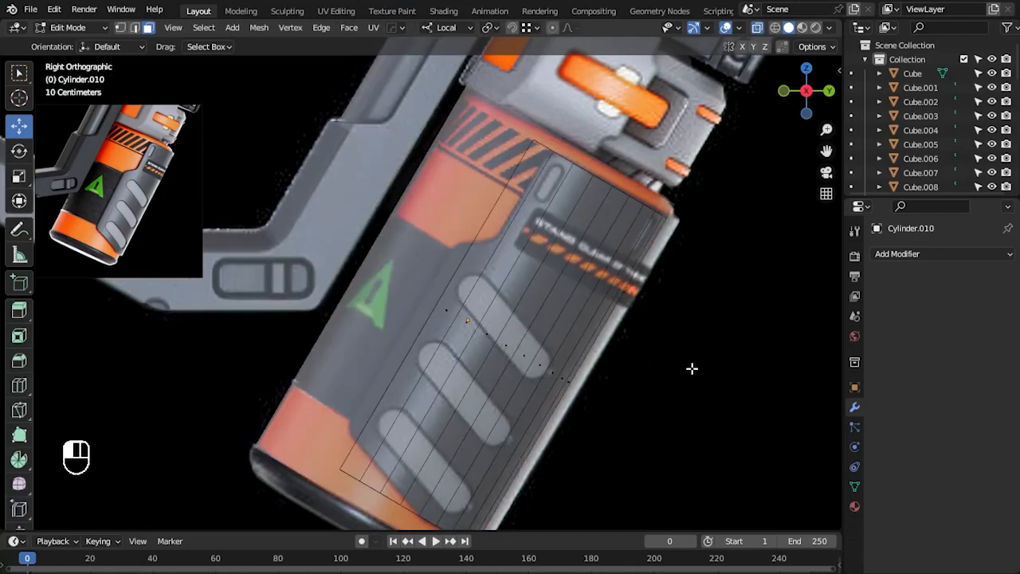
scroll(643, 348, "up", 2)
key("ctrl+r")
left_click(519, 185)
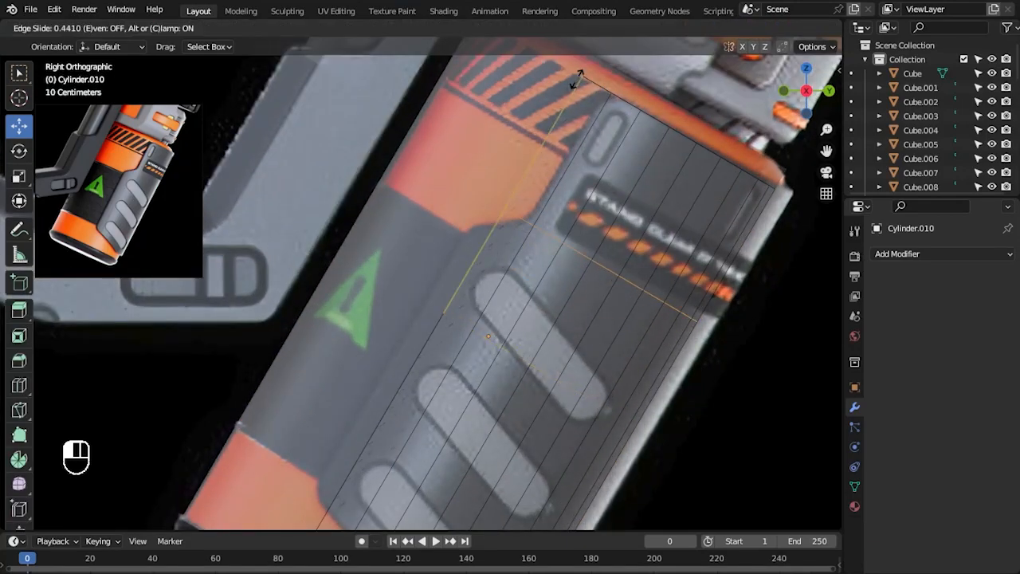
left_click(578, 77)
- Delete the panel's upper corner face that overlaps the orange striped section
key("1")
scroll(565, 276, "down", 1)
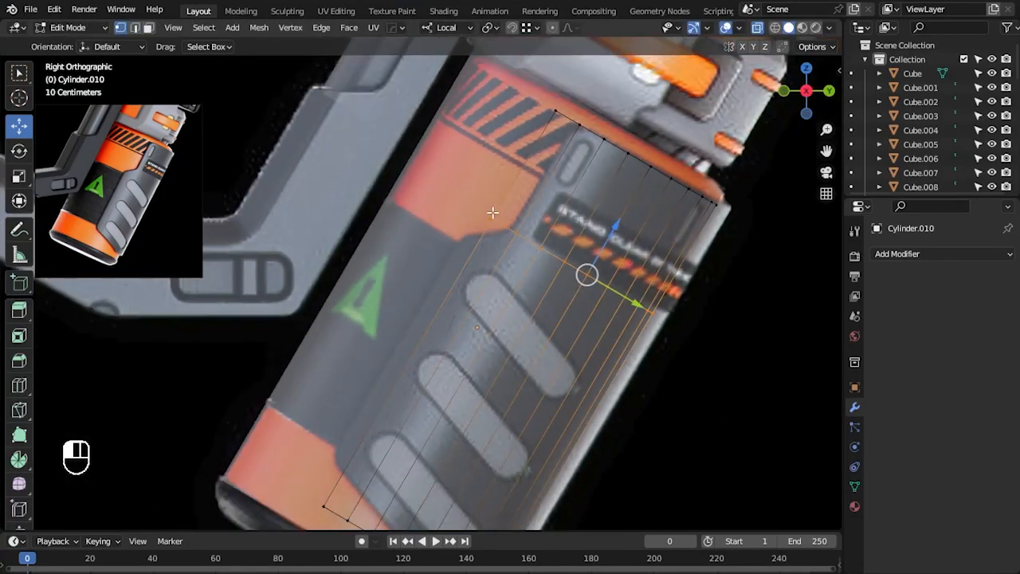
key("3")
key("1")
middle_click_drag(573, 251, 556, 298, "shift")
key("3")
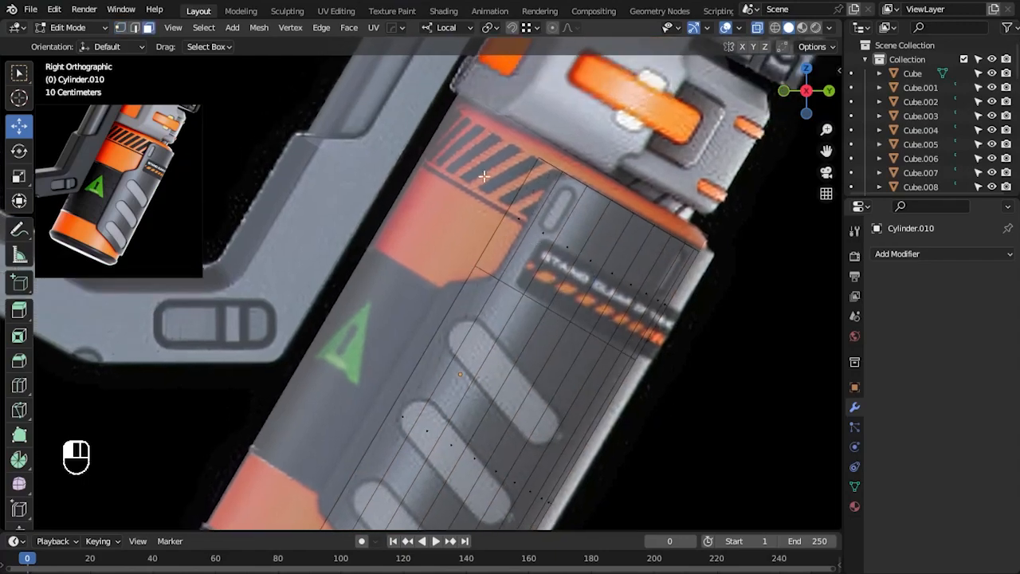
key("x")
left_click(581, 206)
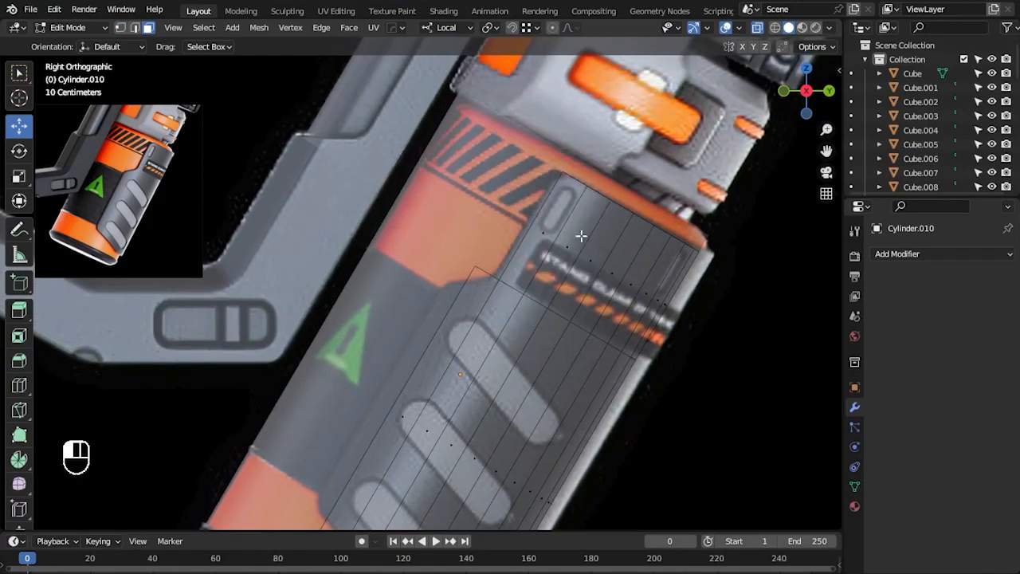
- Move the panel's upper notch corner vertex -0.16351 m along its local Z axis to follow the reference outline
key("g")
key("z")
key("z")
left_click_drag(482, 236, 480, 239)
middle_click_drag(488, 384, 530, 272, "shift")
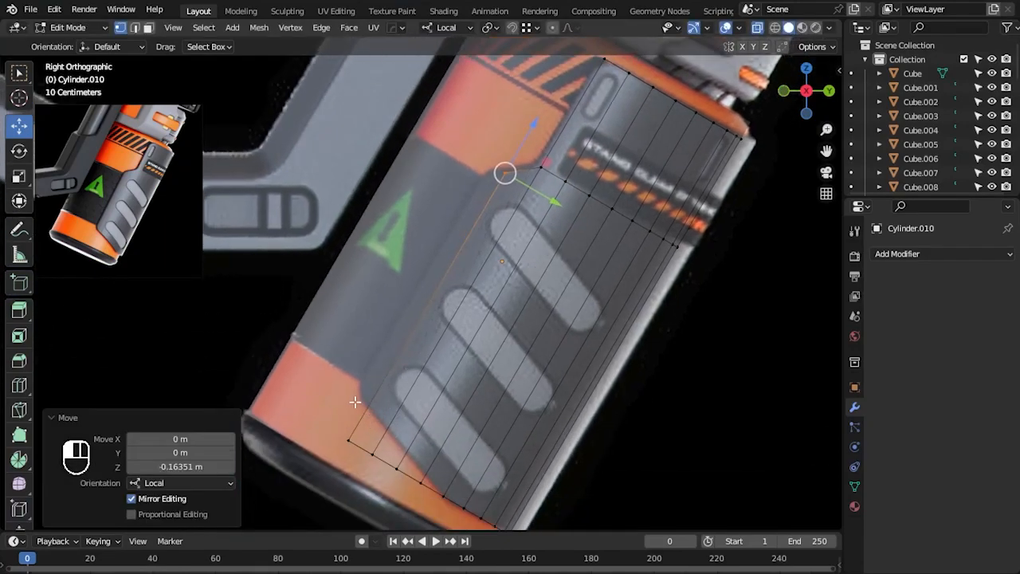
- Move the vertices at the panel's lower corner along local Z to follow the slanted border with the orange band
left_click_drag(366, 432, 366, 434)
key("g")
key("z")
key("z")
left_click_drag(413, 360, 413, 360)
middle_click_drag(413, 360, 439, 291, "shift")
scroll(434, 297, "up", 2)
left_click_drag(370, 413, 405, 447)
left_click_drag(420, 381, 466, 356)
left_click_drag(413, 467, 438, 440)
left_click_drag(456, 403, 485, 384)
left_click_drag(364, 352, 396, 376)
scroll(510, 319, "down", 2)
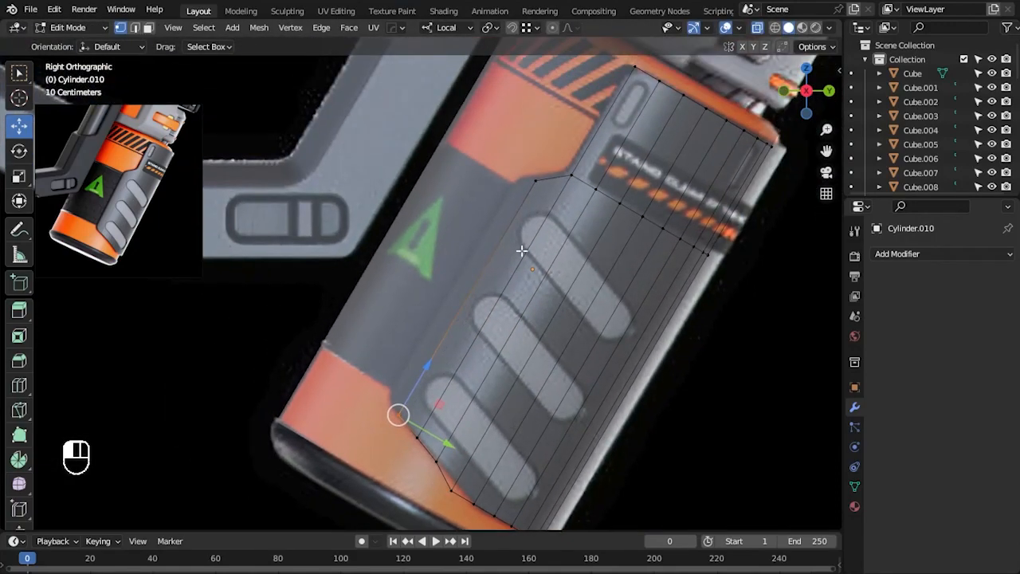
- Move the panel's selected edge -0.12567 m along its local Y axis and check it against the cylinder in perspective
key("alt+z")
left_click_drag(478, 307, 505, 316)
middle_click_drag(631, 355, 728, 262)
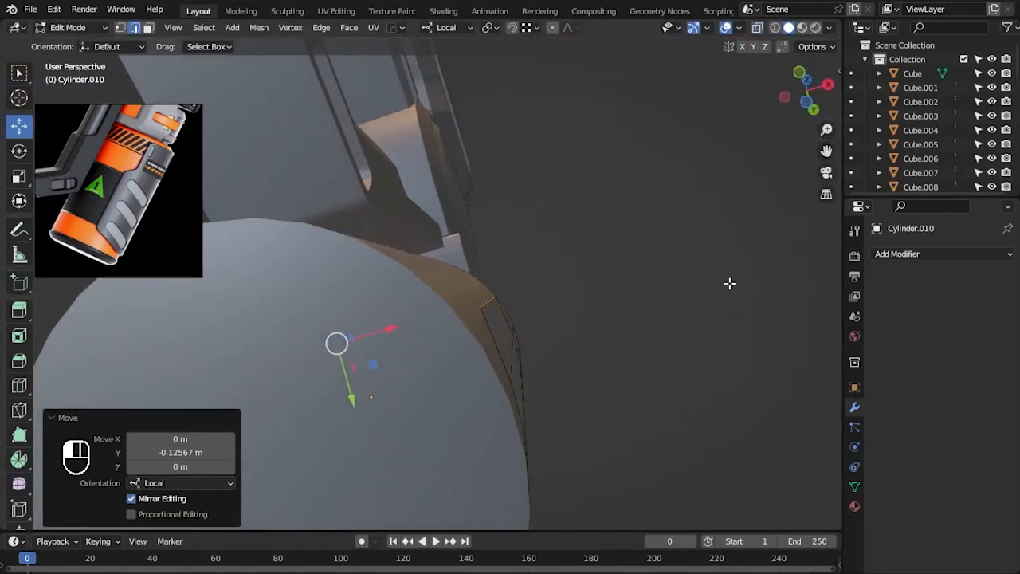
- Scale the panel's selected edge to 0.971 along its local X axis so it follows the canister's surface
key("s")
key("x")
left_click(736, 335)
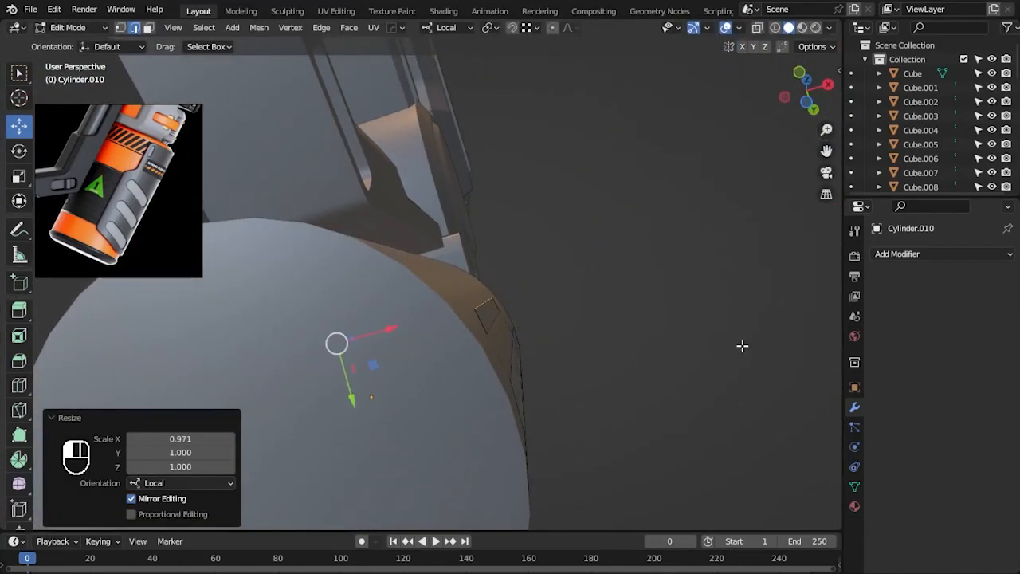
- Add a centred lengthwise loop cut to the panel's outer strip and scale it to 1.098 along local X
middle_click_drag(735, 335, 711, 422)
key("ctrl+r")
left_click(474, 427)
right_click(470, 430)
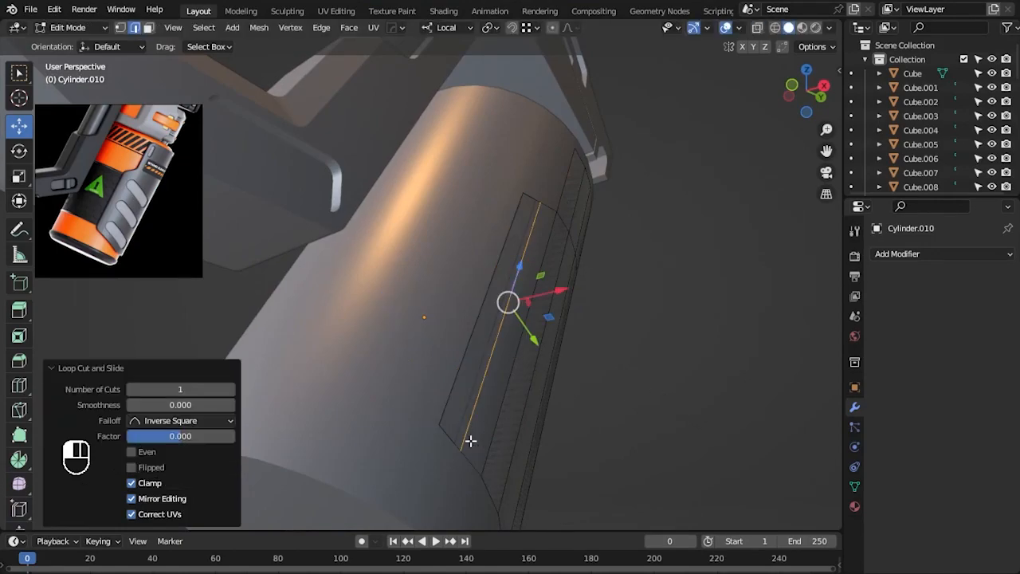
key("s")
key("x")
left_click(704, 407)
middle_click_drag(704, 406, 696, 358)
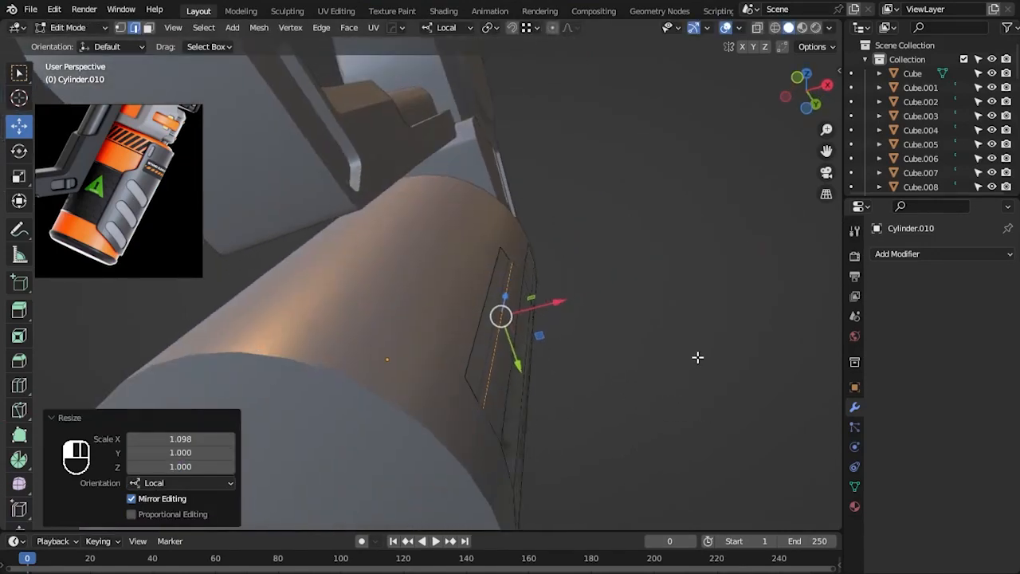
- Add a centred lengthwise loop cut in the adjacent panel strip and scale the selected edges along local X to round the panel
scroll(392, 385, "up", 3)
key("ctrl+r")
left_click(373, 430)
right_click(376, 430)
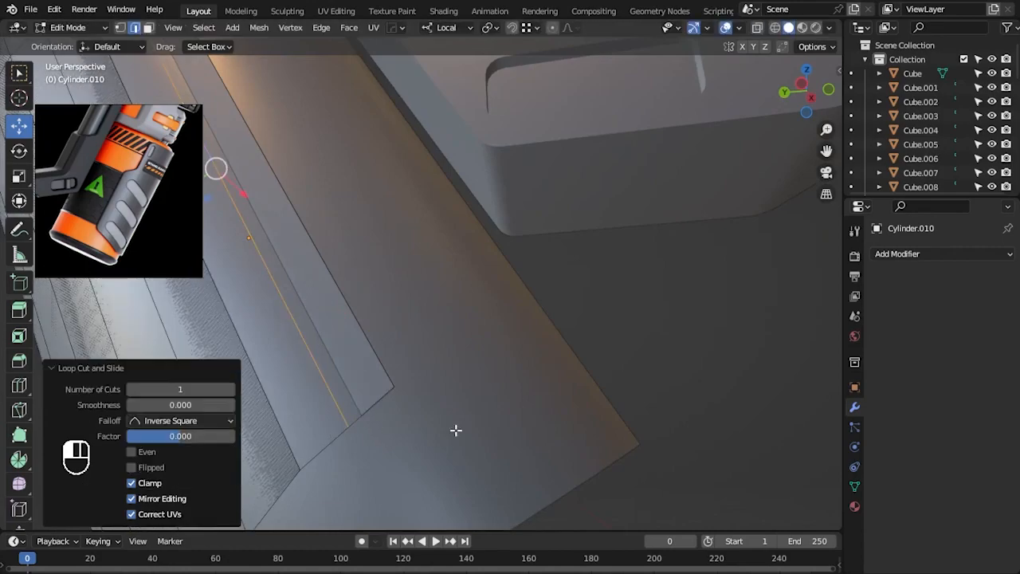
middle_click_drag(375, 430, 485, 428)
left_click(489, 361, "shift")
key("s")
key("x")
left_click(659, 404)
- Fine-tune the panel's curvature by scaling the new lengthwise edges along local X, using 1.005 for the first adjustment
middle_click_drag(660, 404, 486, 324)
key("s")
key("x")
left_click(659, 397)
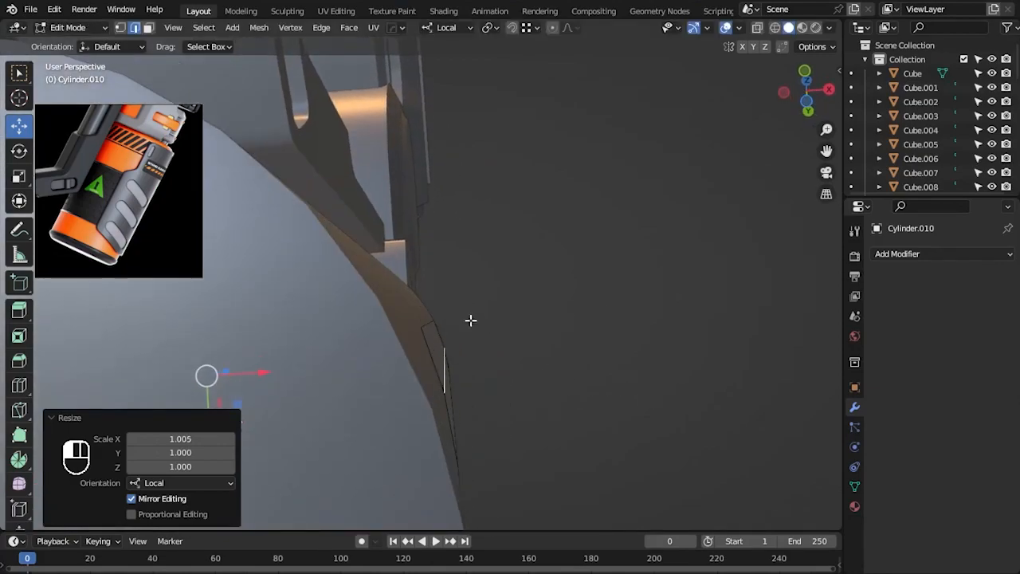
middle_click_drag(589, 439, 372, 460)
key("s")
key("x")
left_click(683, 341)
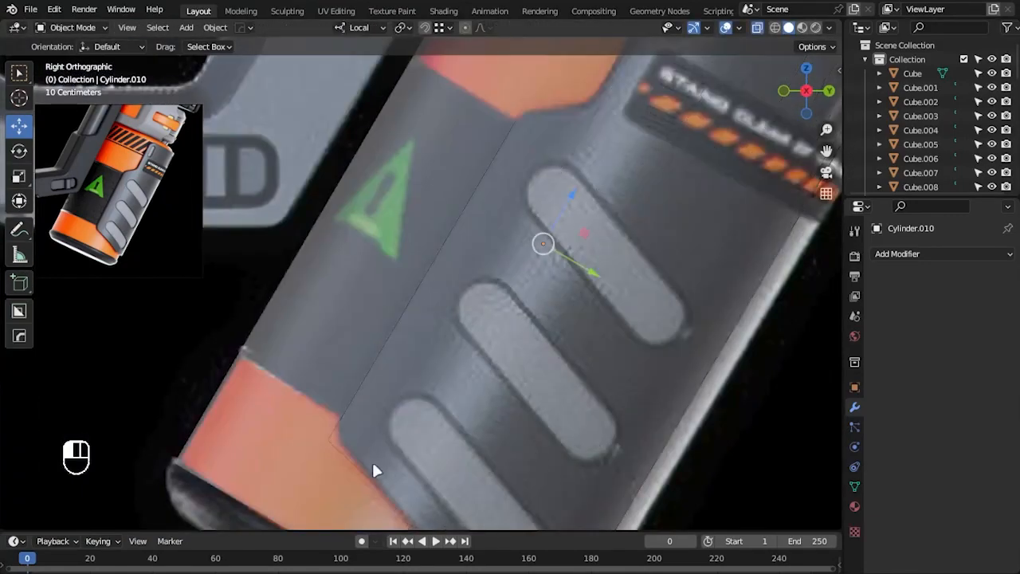
- Move the new vertices at the panel's lower corner and notch along local Z to match the reference outline
left_click_drag(351, 416, 362, 384)
scroll(473, 224, "down", 2)
left_click(501, 198)
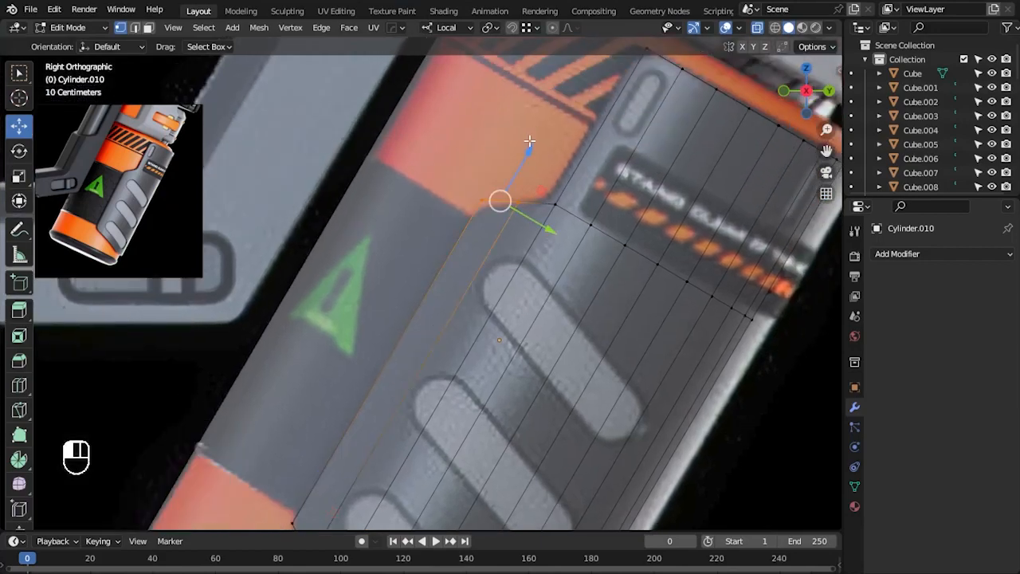
scroll(653, 448, "down", 1)
scroll(570, 298, "up", 2)
scroll(558, 303, "up", 2)
left_click_drag(449, 222, 460, 221)
- Align the remaining new border vertices along local Z with the panel outline and check the shape against the reference
left_click(489, 366)
left_click_drag(518, 327, 511, 287)
scroll(476, 405, "up", 1)
left_click(478, 329)
left_click_drag(411, 284, 459, 300)
left_click_drag(479, 244, 481, 241)
key("Tab")
scroll(718, 431, "down", 2)
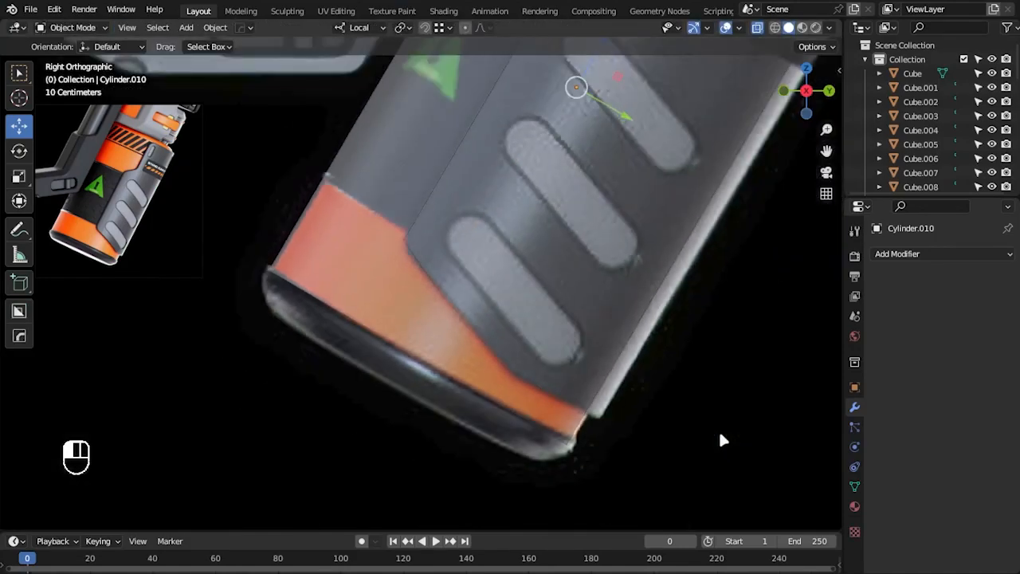
scroll(718, 434, "down", 1)
key("Tab")
scroll(596, 396, "up", 1)
scroll(671, 395, "up", 1)
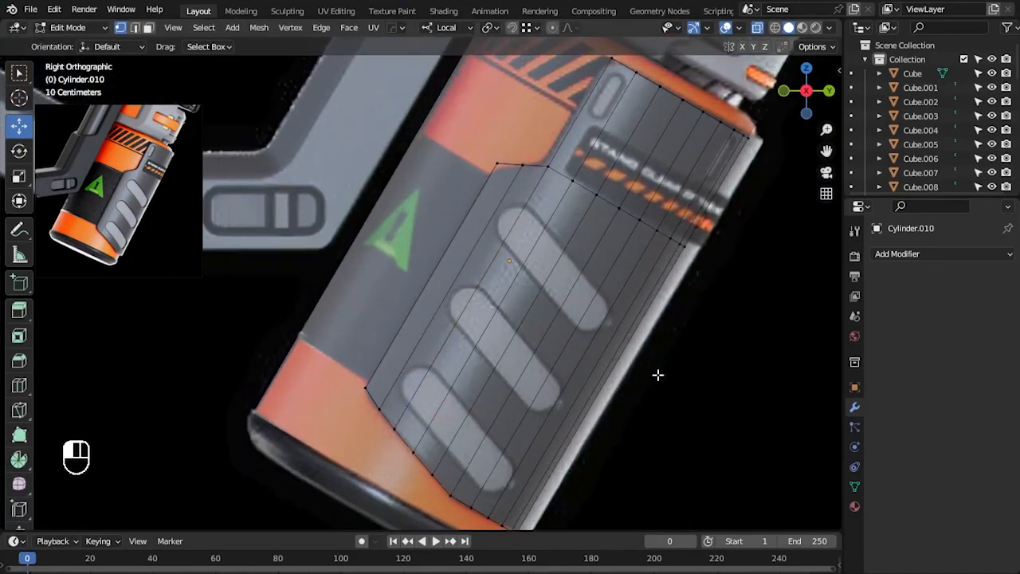
key("Tab")
left_click(916, 253)
left_click(743, 484)
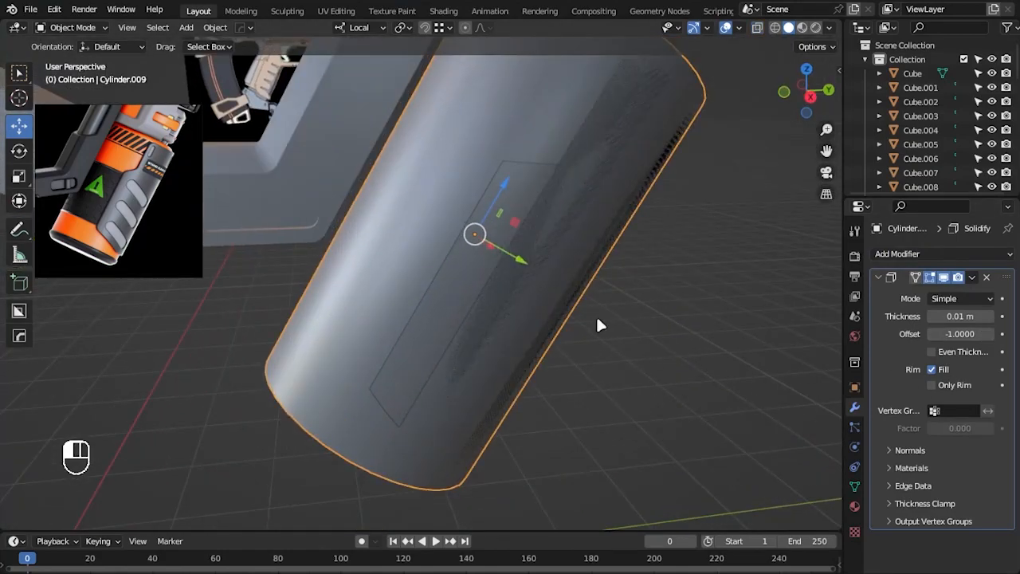
key("ctrl+a")
left_click(594, 318)
mouse_move(960, 316)
left_mouse_down()
mouse_move(976, 316)
mouse_move(962, 317)
left_mouse_up()
left_click(987, 277)
- Add a Solidify modifier to the side panel with Even Thickness enabled and a thickness of -0.11 m
left_click(538, 193)
left_click(913, 257)
left_click(725, 497)
left_click_drag(963, 317, 946, 317)
middle_click_drag(514, 381, 949, 320)
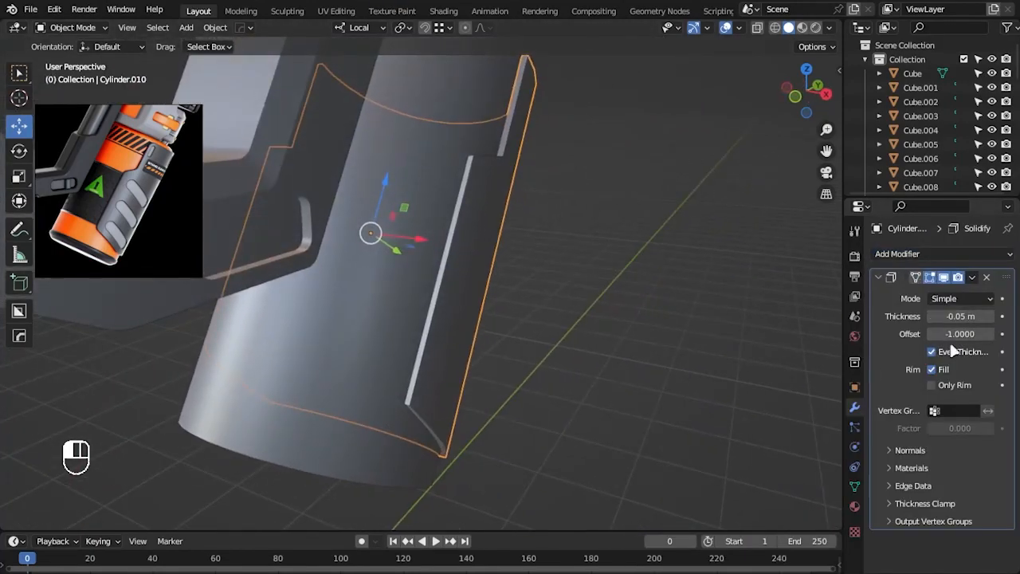
left_click(960, 299)
left_click_drag(955, 316, 938, 316)
middle_click_drag(624, 385, 538, 323)
left_click(538, 323)
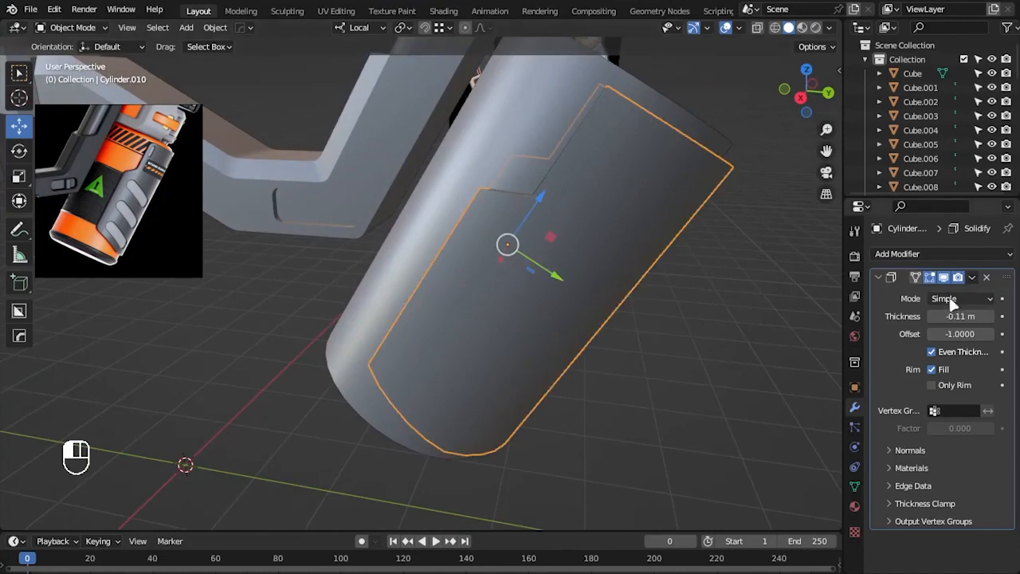
- Apply the panel's Solidify modifier
left_click(987, 277)
key("ctrl+z")
left_click(971, 278)
left_click(937, 295)
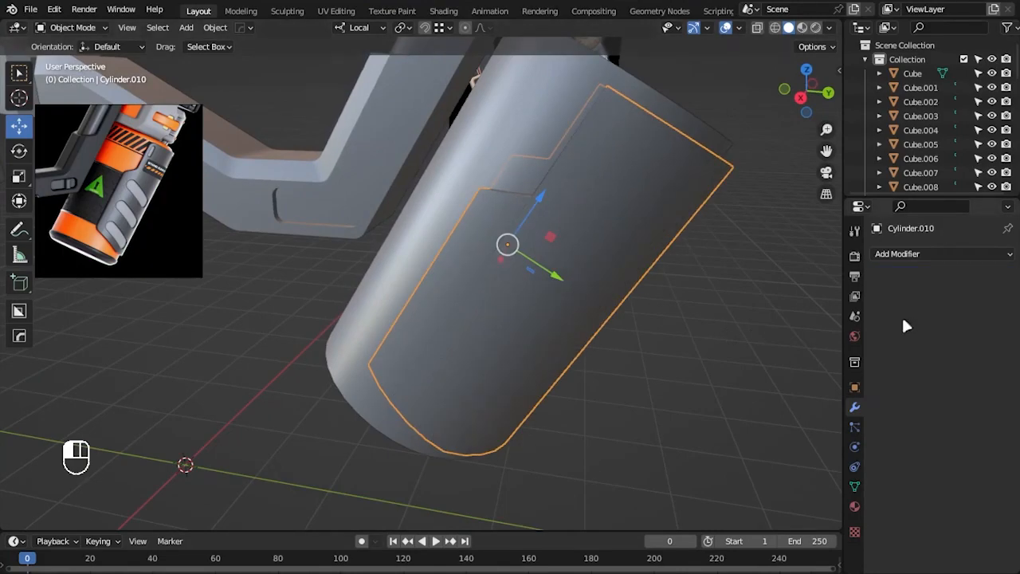
- Try to bevel the panel's outer notch corner in the right orthographic view
key("KP_3")
key("Tab")
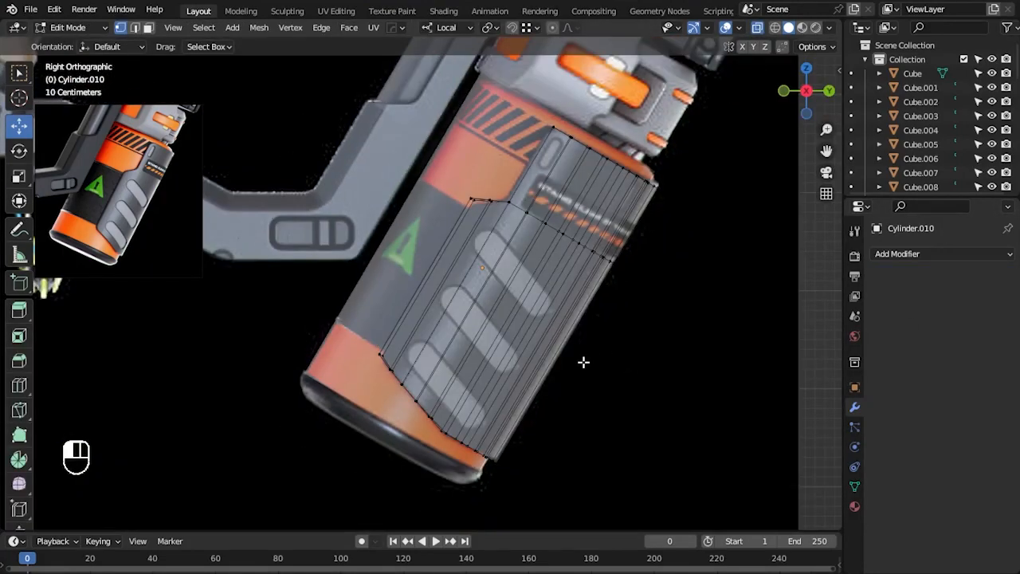
key("Tab")
scroll(537, 237, "up", 2)
key("Tab")
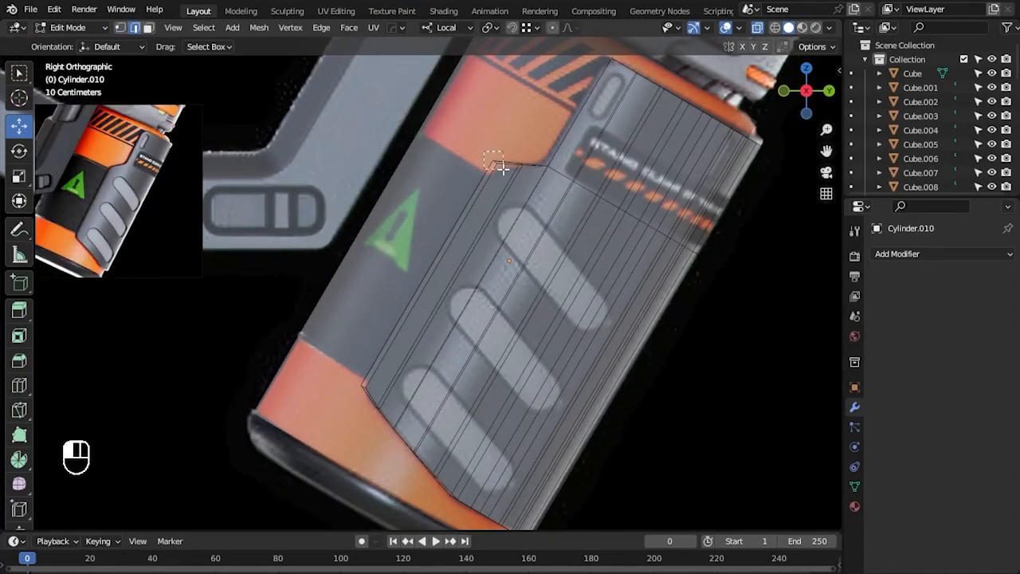
left_click(495, 164)
scroll(569, 252, "up", 3)
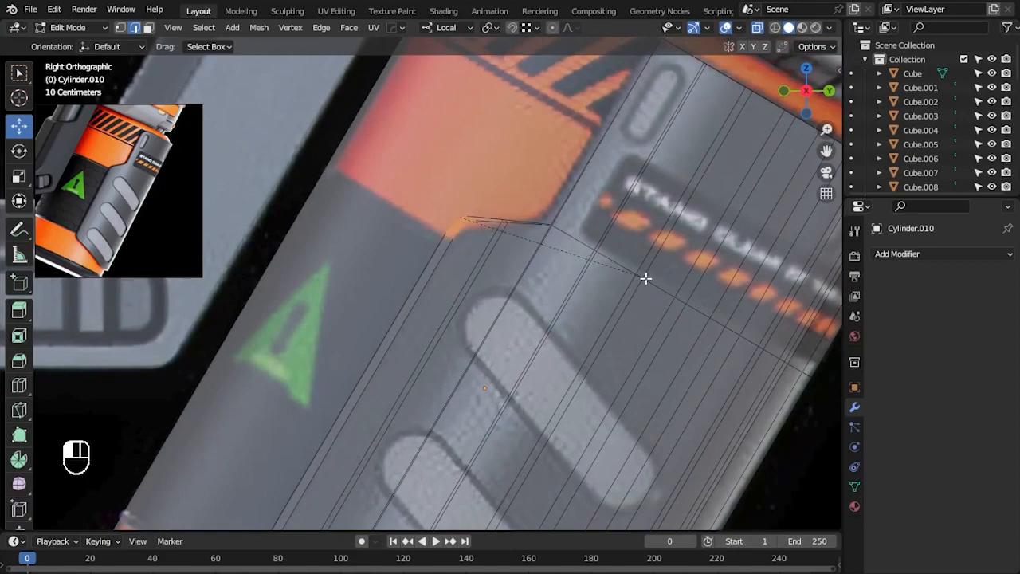
key("Return")
- Apply the scale transform to the side panel
key("Tab")
key("ctrl+a")
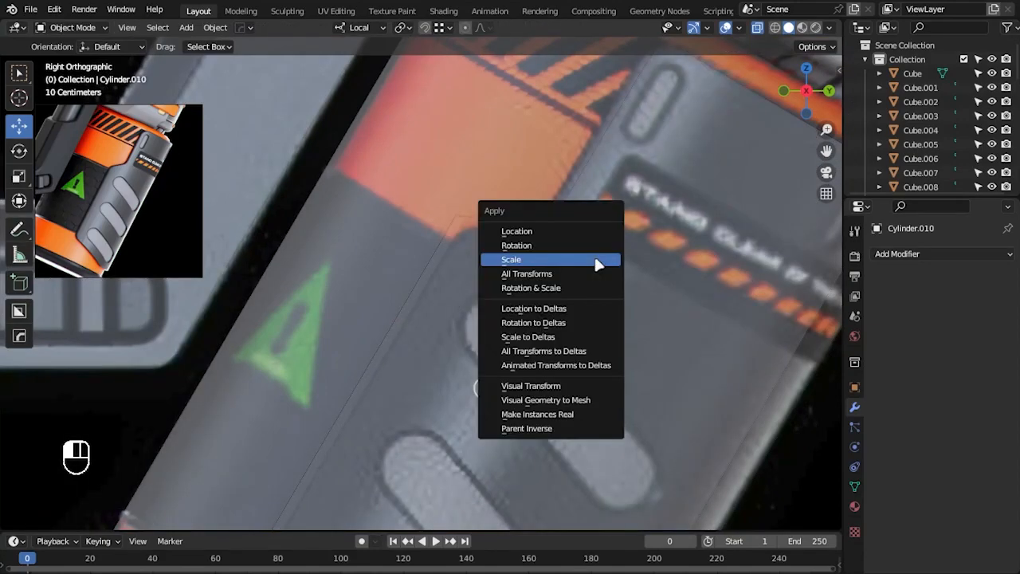
left_click(599, 261)
- Move the panel's notch corner edges down along local Z to meet the orange section's border in the reference
key("Tab")
key("g")
key("z")
key("z")
left_click_drag(463, 191, 463, 193)
left_click_drag(524, 246, 522, 192)
- Bevel the panel's outer notch corner by 0.0982 m with 4 segments and its upper corner by 0.111 m with 5 segments
left_click_drag(416, 215, 461, 249)
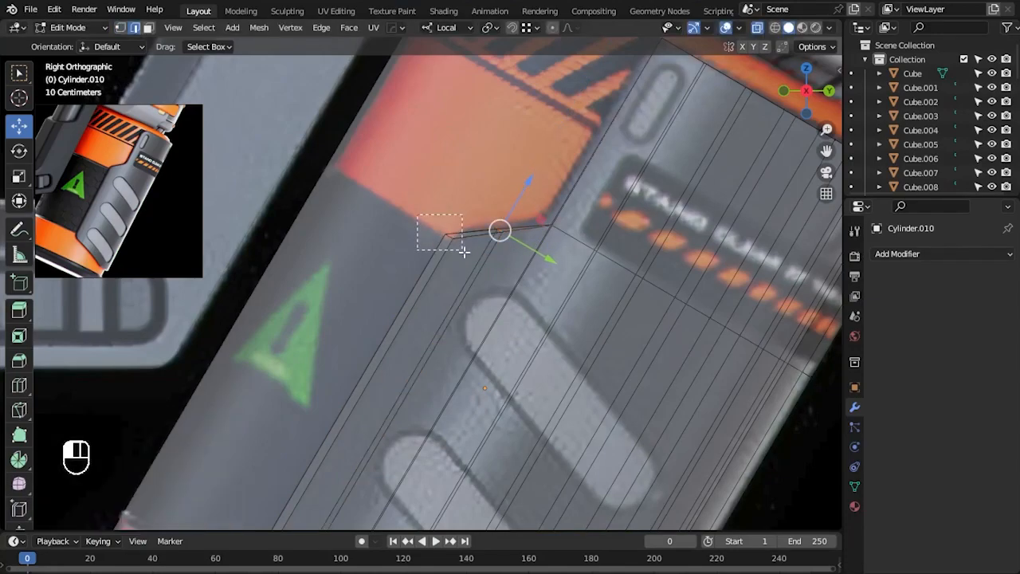
left_click(647, 320)
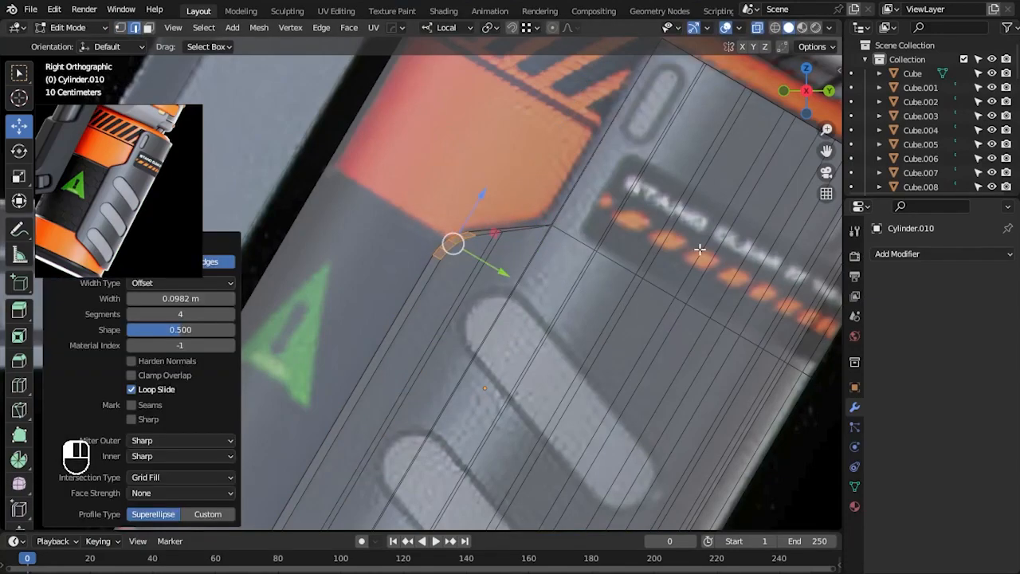
middle_click_drag(698, 251, 637, 340, "shift")
left_click_drag(590, 118, 615, 141)
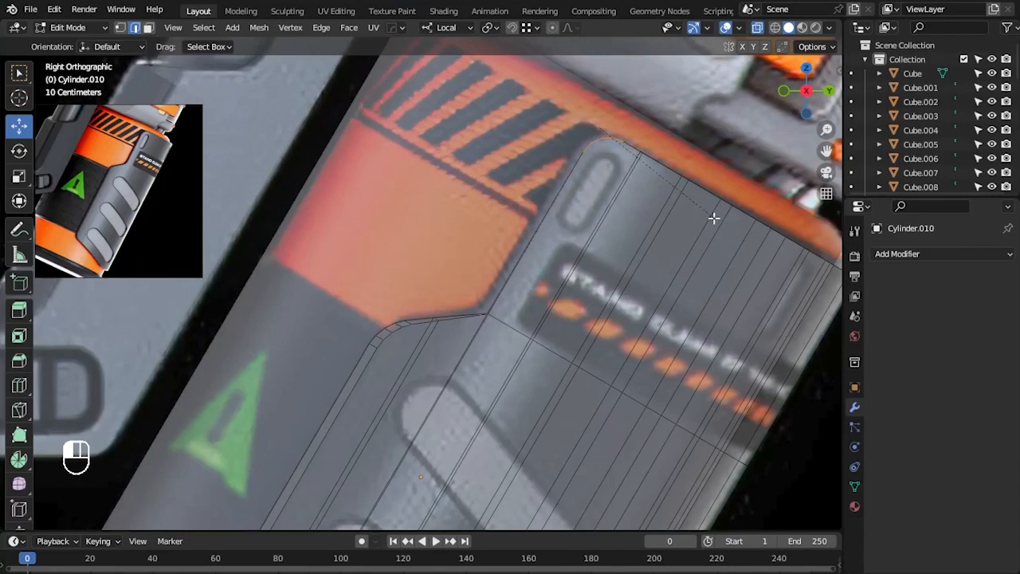
left_click(699, 266)
middle_click_drag(502, 410, 559, 278, "shift")
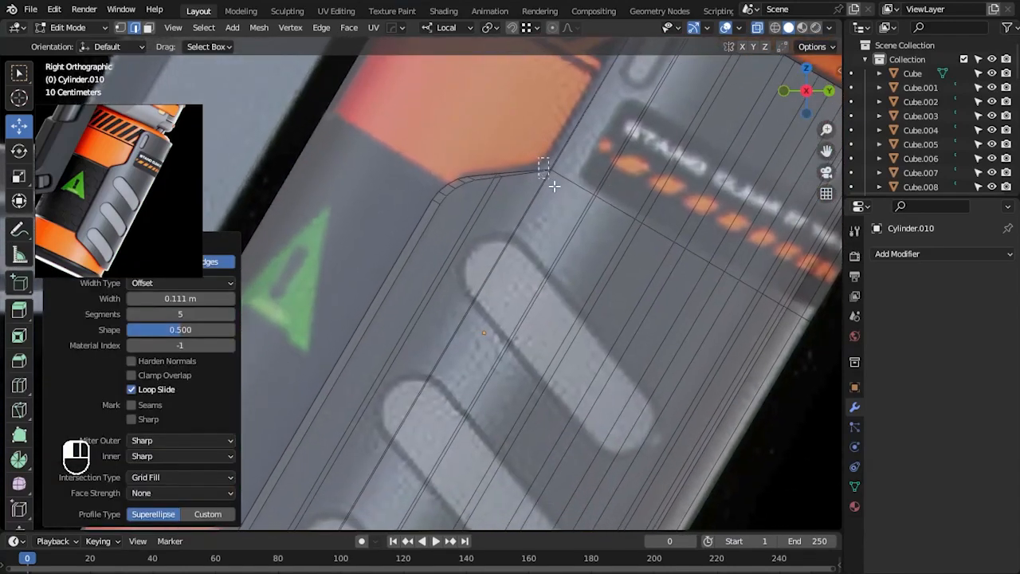
- Bevel the panel's inner notch corner, and its lower outer corner by 0.0949 m with 5 segments
left_click_drag(543, 165, 566, 191)
middle_click_drag(631, 211, 618, 239, "shift")
left_click(634, 249)
middle_click_drag(633, 275, 745, 108, "shift")
left_click_drag(333, 374, 368, 419)
left_click(578, 379)
scroll(587, 390, "down", 5)
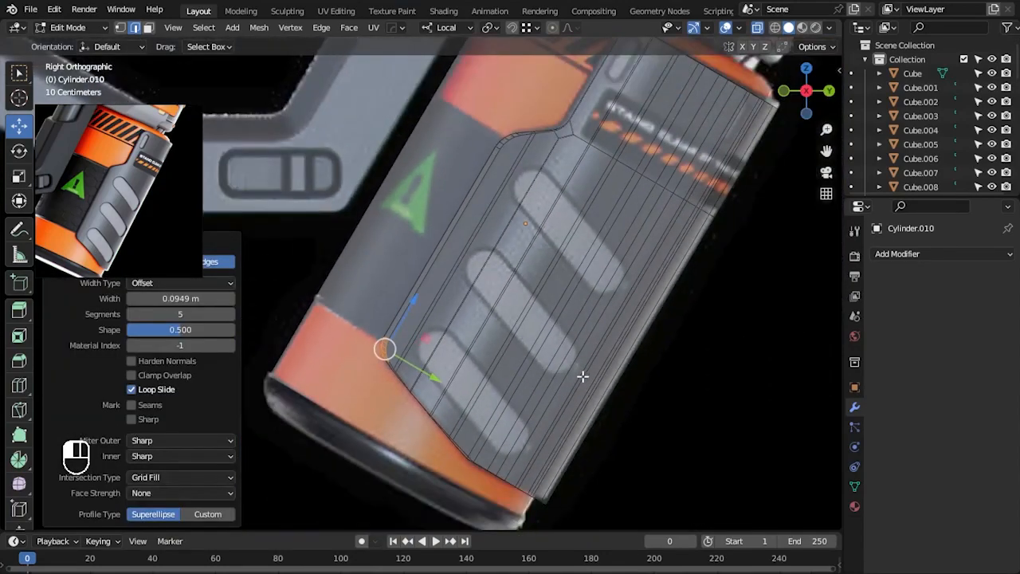
middle_click_drag(587, 389, 564, 317, "shift")
left_click(695, 414)
key("Tab")
scroll(701, 409, "down", 1)
key("alt+z")
middle_click_drag(700, 409, 563, 291)
- Move the canister's lower and upper edge loops along its local Z axis to the borders of the black section
left_click(467, 264)
key("KP_3")
key("Tab")
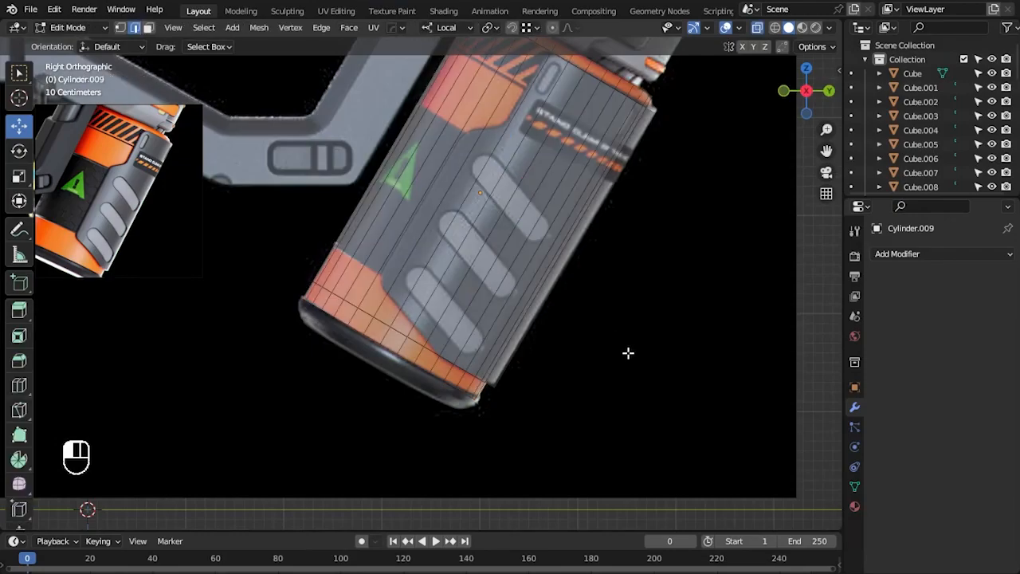
left_click_drag(441, 281, 468, 255)
middle_click_drag(724, 307, 713, 373, "shift")
left_click(519, 105, "alt+shift")
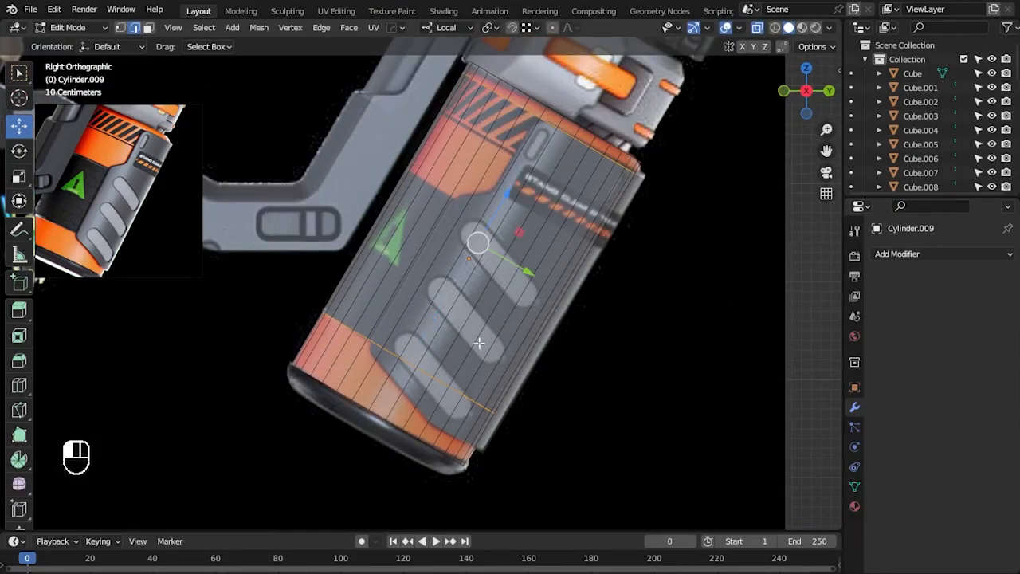
left_click_drag(575, 77, 522, 183)
left_click(560, 371)
- Extrude the canister's face band between the two edge loops along its normals with an offset of -0.0366 m
left_click(457, 294, "alt")
key("alt+z")
scroll(510, 332, "up", 2)
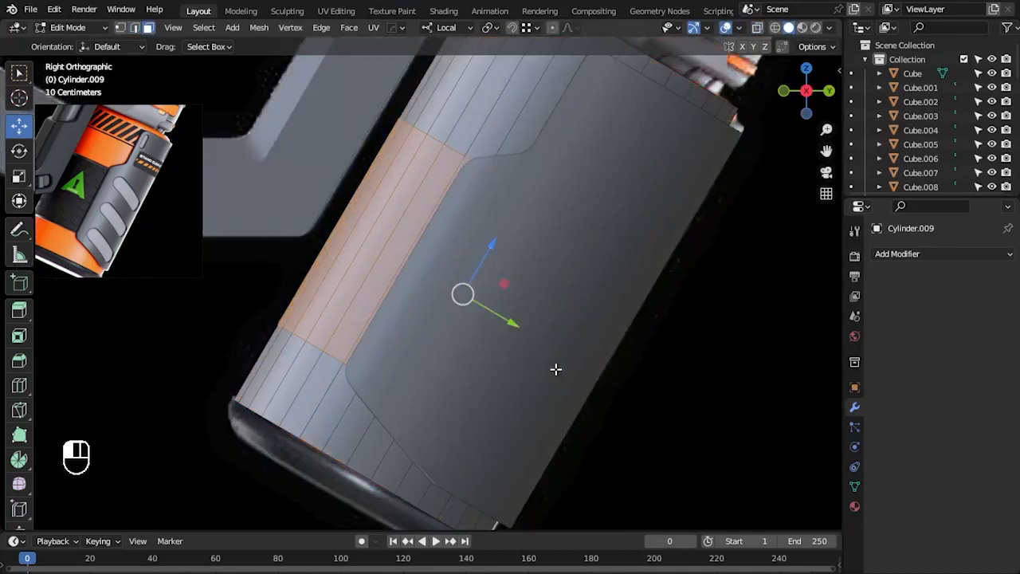
middle_click_drag(566, 371, 619, 369)
right_click(464, 271)
left_click(467, 341)
left_click(470, 341)
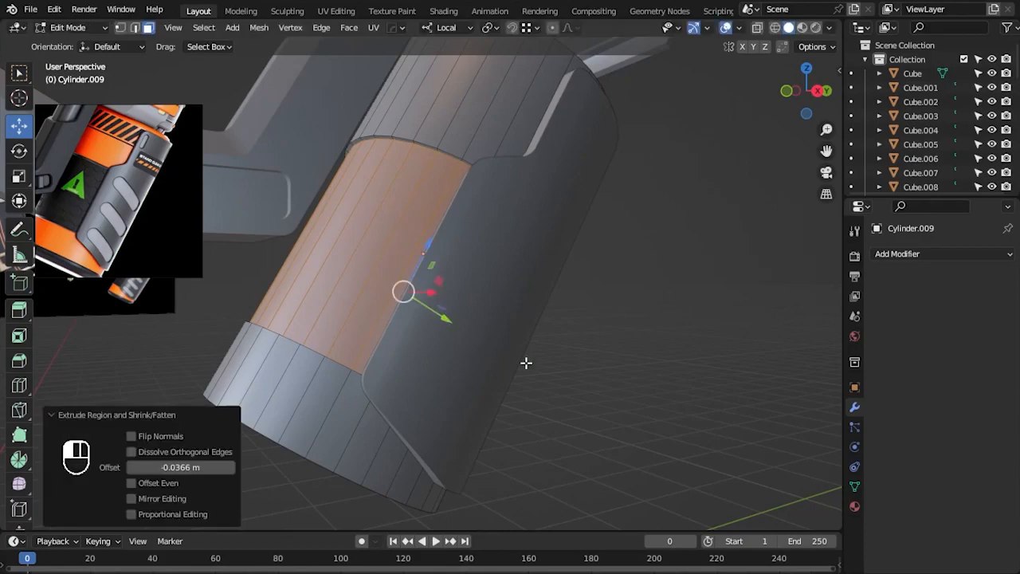
key("Tab")
left_click(703, 392)
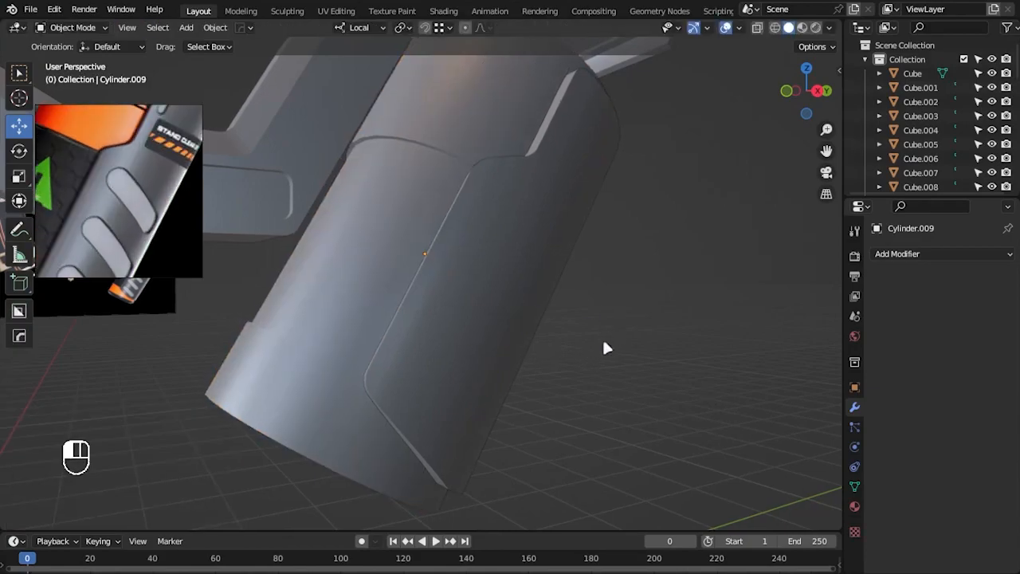
- Inset the recessed face band by 0.01552 m and inset it again by 0.02839 m
middle_click_drag(590, 354, 614, 296)
key("Tab")
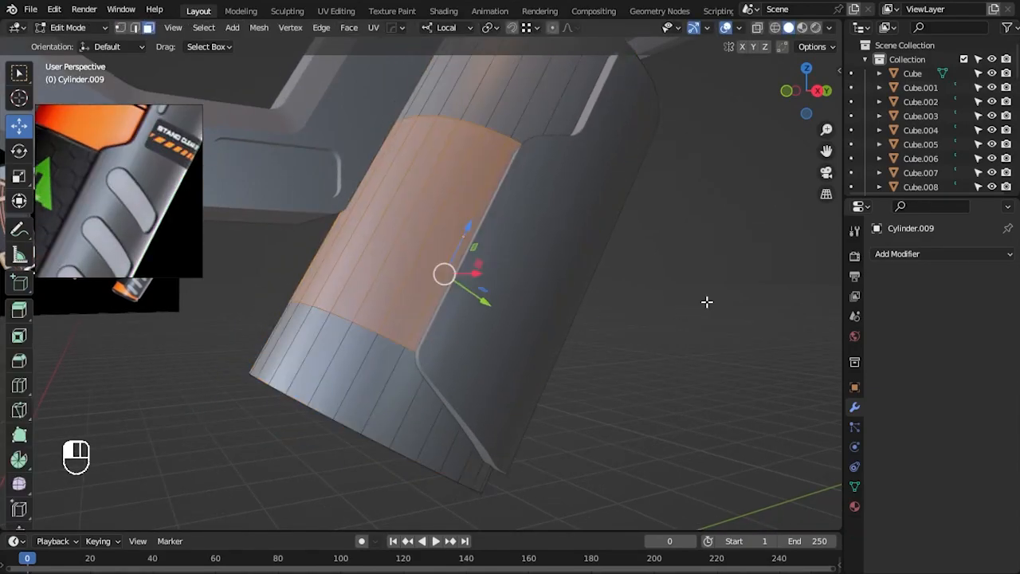
key("i")
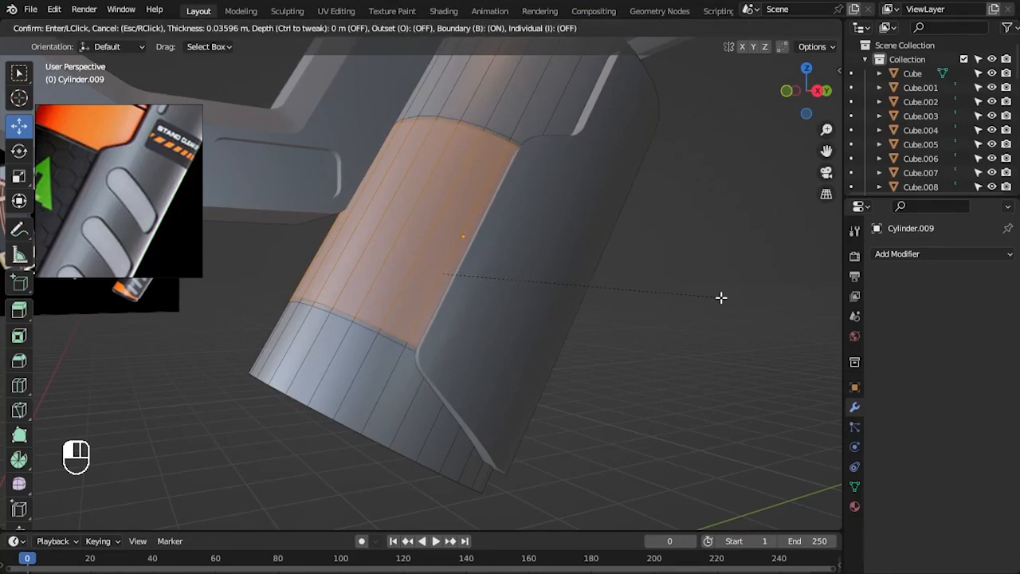
left_click(723, 300)
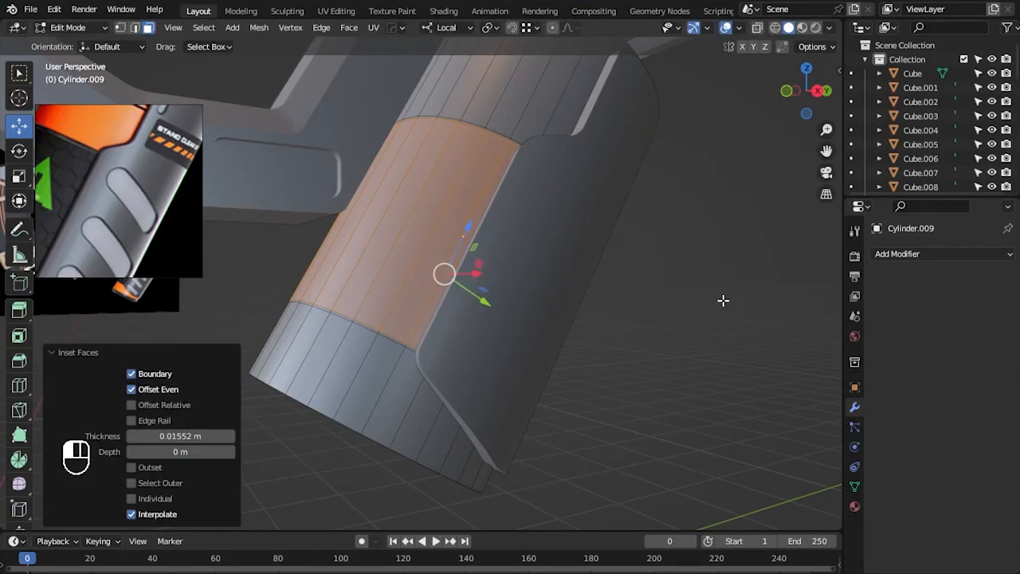
key("i")
left_click(676, 309)
key("s")
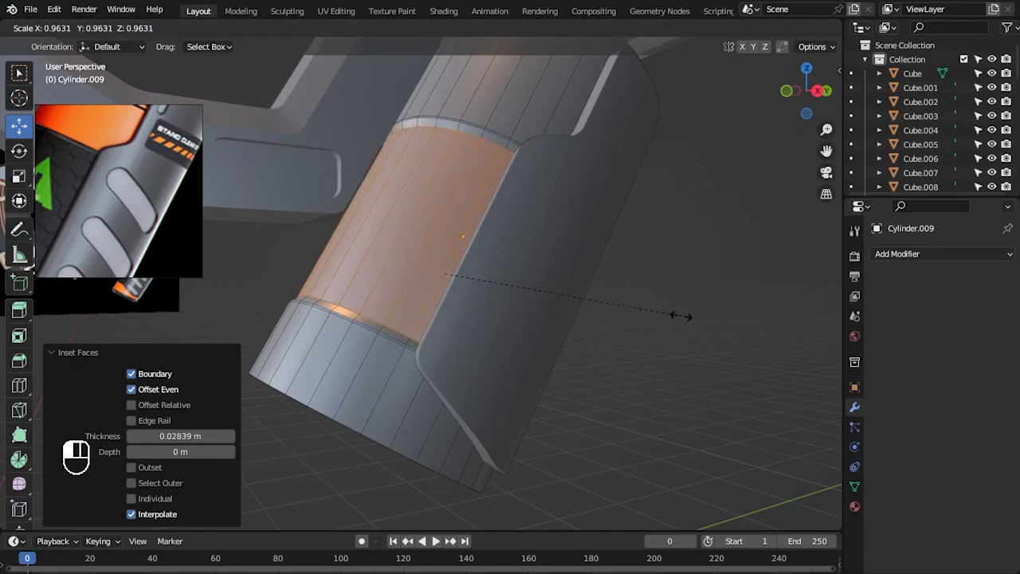
left_click(681, 317)
key("ctrl+z")
- Shrink the inner face band along its normals by about -0.0488 m
middle_click_drag(732, 371, 735, 377)
key("alt+s")
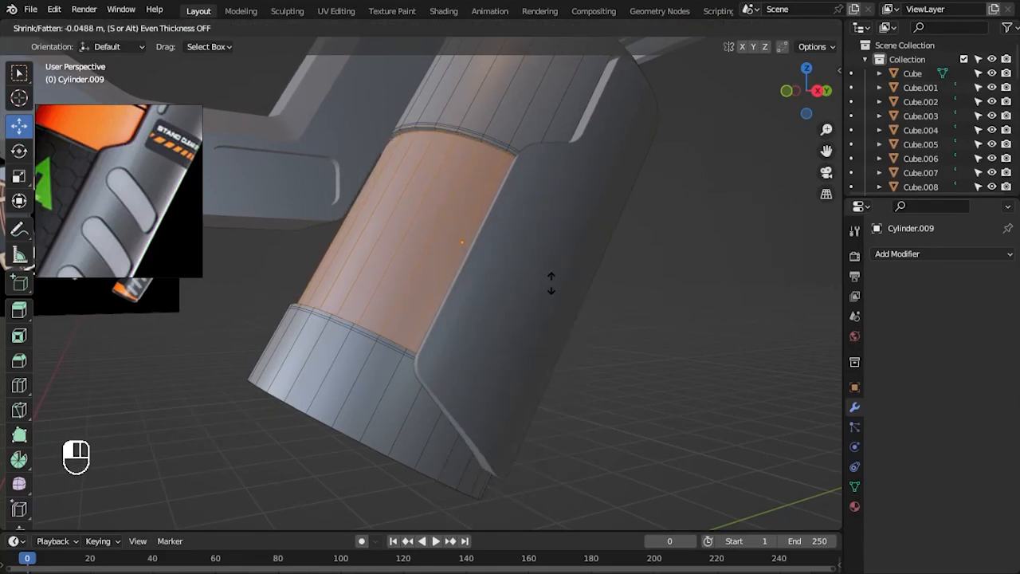
left_click(550, 284)
left_click(706, 359)
- Extrude the narrow inset face strip below the recessed band along its normals with an offset of -0.00485 m
middle_click_drag(605, 199, 569, 232)
scroll(542, 248, "up", 4)
middle_click_drag(543, 160, 542, 207)
right_click(541, 197)
left_click(544, 199)
left_click(544, 228)
- Shrink the extruded narrow strip along its normals by about -0.02062 m to form a groove, and check the canister
scroll(527, 288, "up", 1)
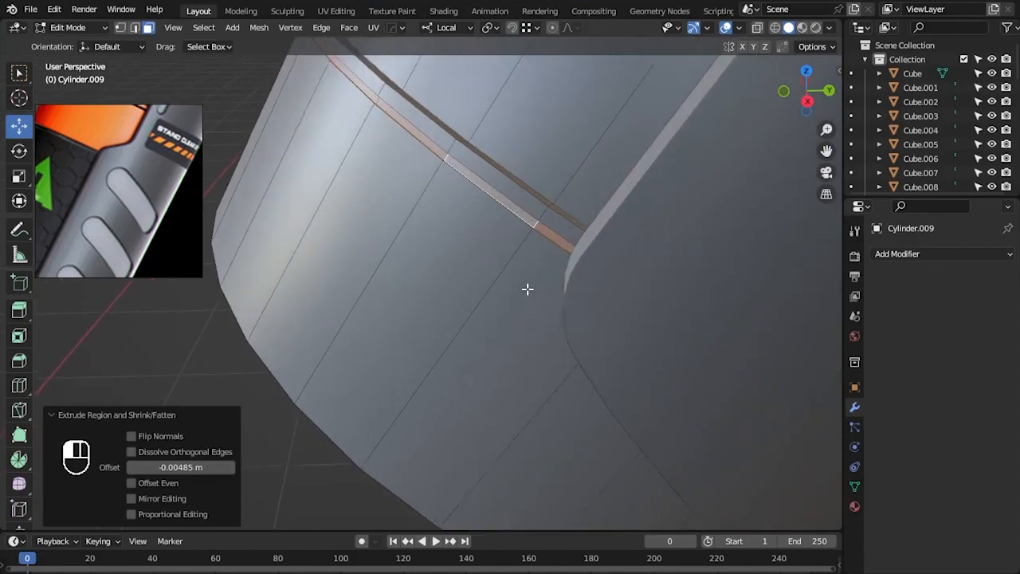
scroll(527, 289, "up", 1)
key("alt+s")
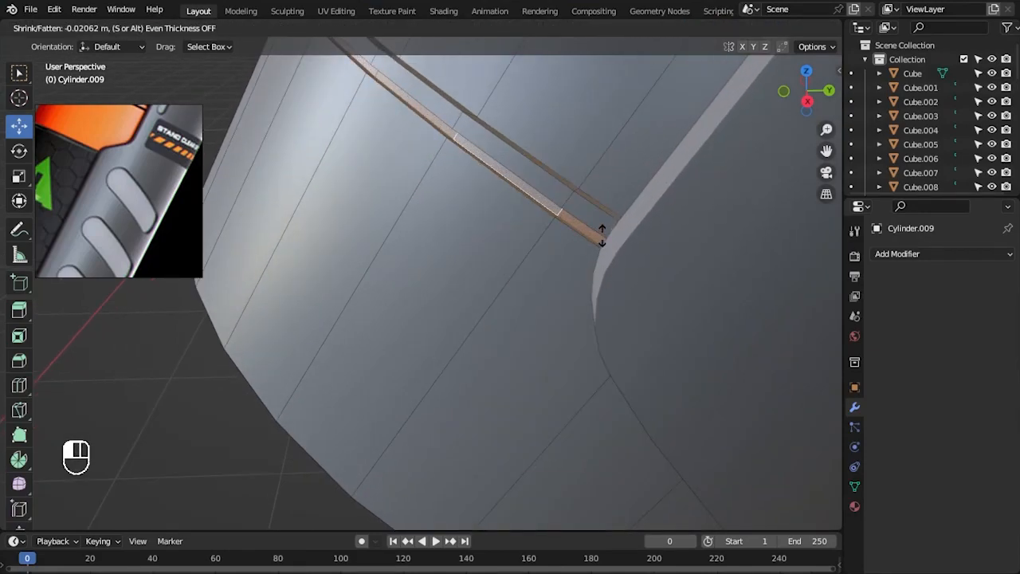
left_click(602, 236)
scroll(607, 279, "down", 4)
key("Tab")
scroll(737, 425, "down", 2)
middle_click_drag(737, 426, 634, 341)
left_click(714, 385)
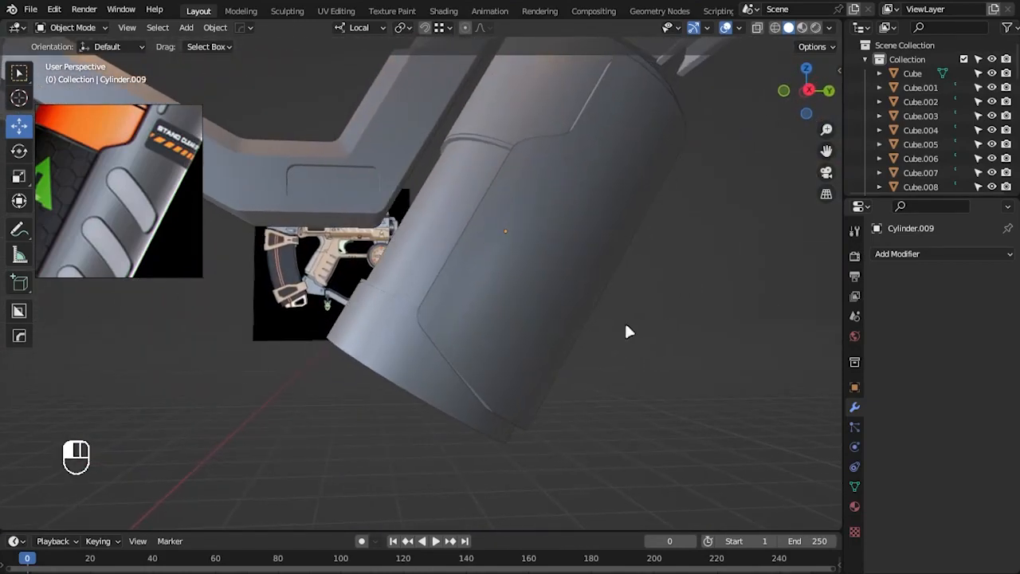
- Extrude the canister's bottom face in place and scale it up by about 1.05 to form a lip
scroll(132, 230, "down", 6)
middle_click_drag(566, 389, 422, 304)
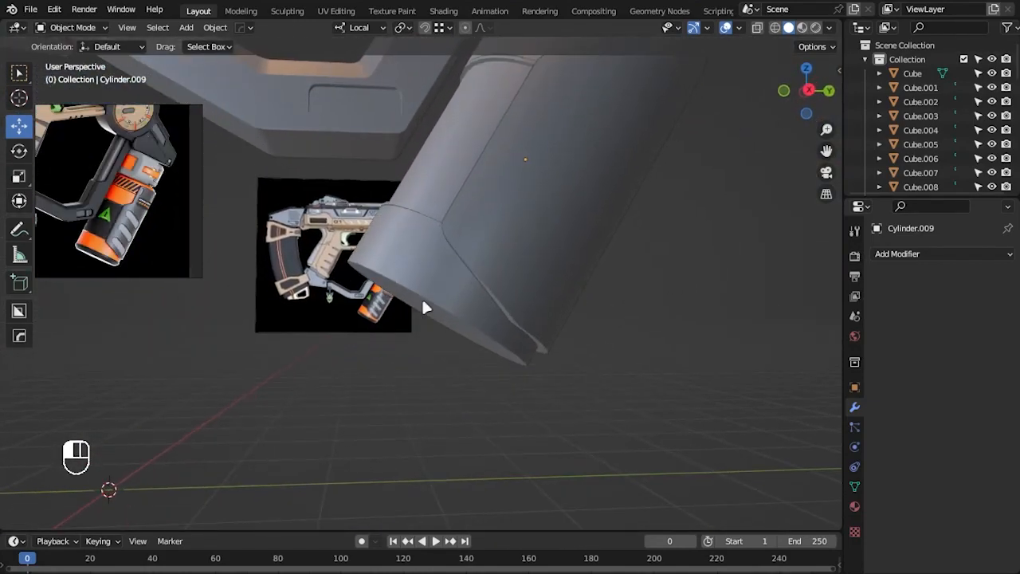
left_click(422, 303)
key("KP_3")
key("alt+z")
key("Tab")
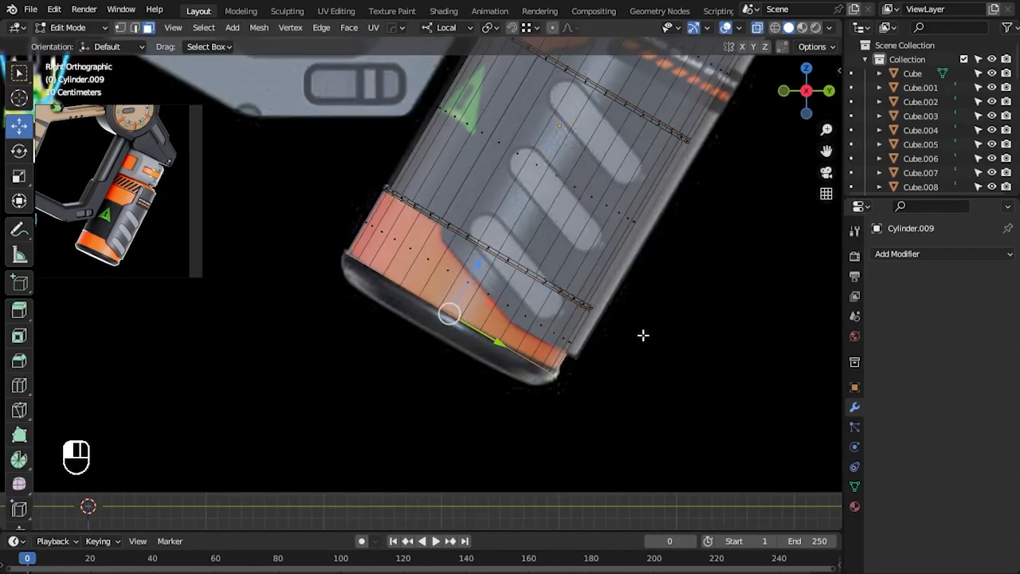
scroll(667, 368, "up", 2)
key("e")
right_click(669, 370)
key("s")
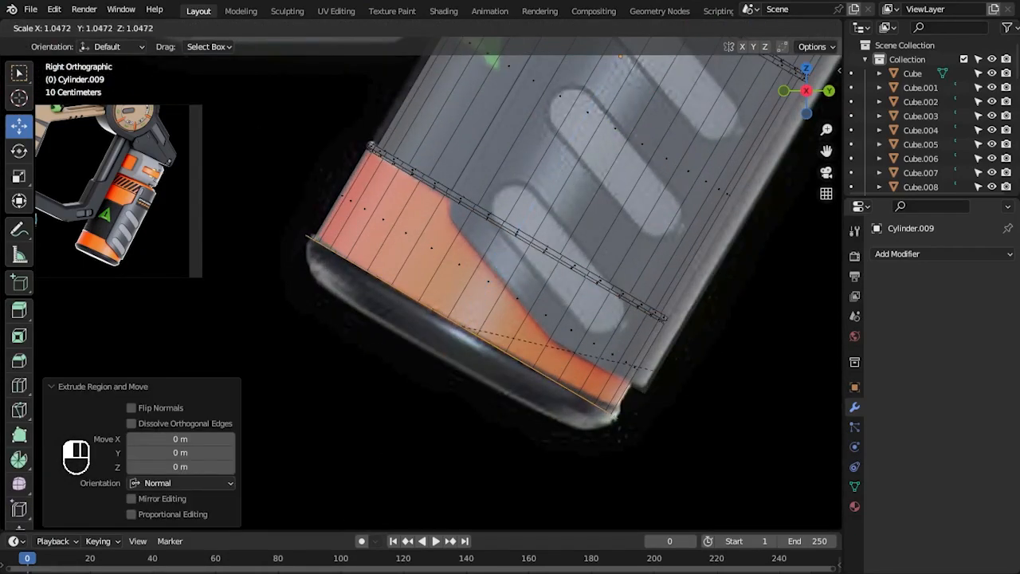
left_click(655, 370)
- Extrude the lip's face in place again, scale it, and extrude it 0.21099 m to form the end cap
key("e")
right_click(719, 403)
key("s")
left_click(722, 410)
key("e")
left_click(723, 442)
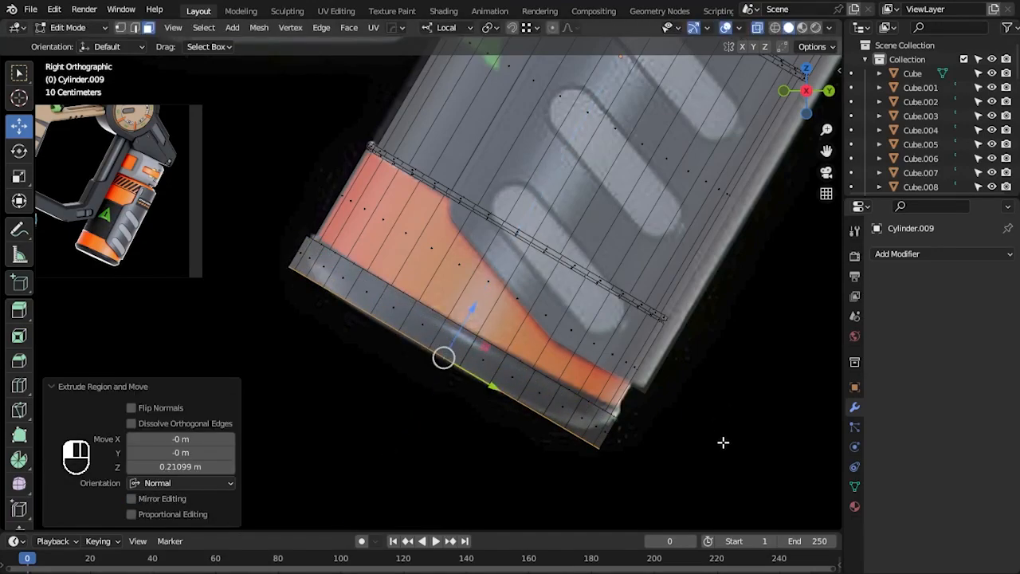
- Try rounding the end cap's outer edge with a bevel and inspect the shape
key("ctrl+b")
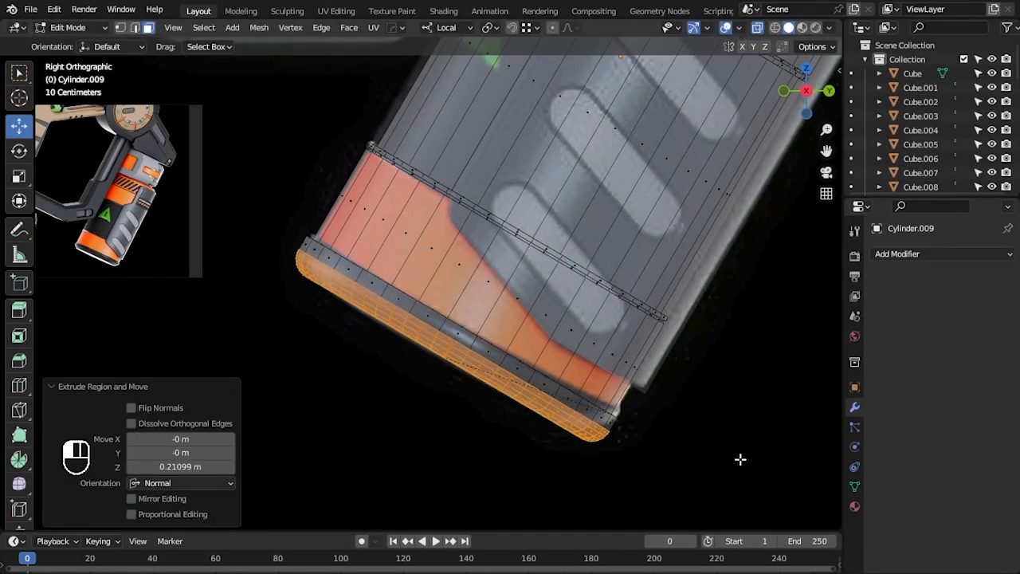
left_click(740, 462)
key("Tab")
middle_click_drag(733, 454, 428, 359)
scroll(538, 353, "up", 3)
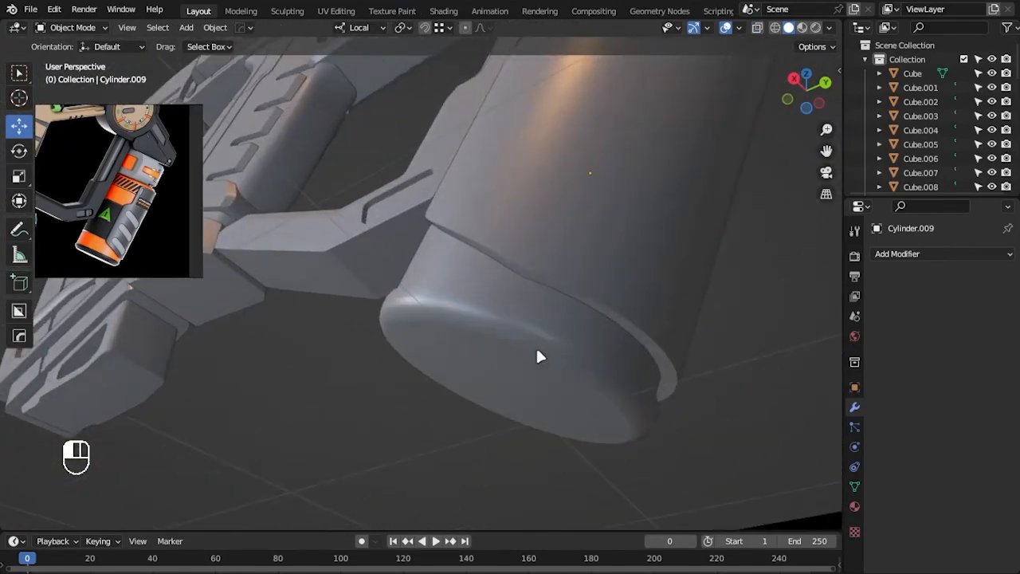
- Undo the end cap bevel and scale the cap's end face by 0.849
key("ctrl+z")
key("ctrl+z")
key("s")
left_click(666, 427)
- Try bevelling the tapered end cap's edge and compare it with the side reference
key("ctrl+b")
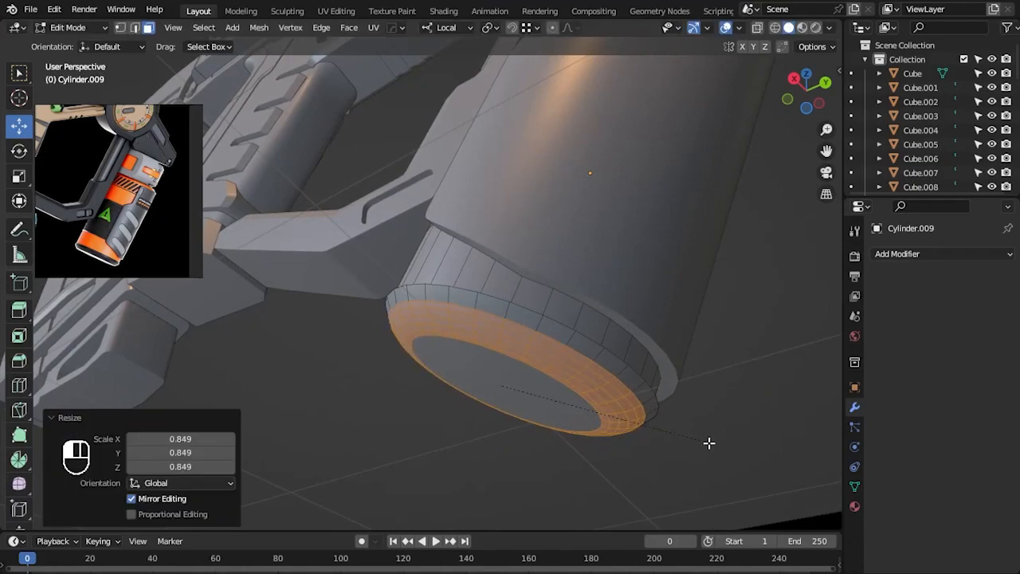
left_click(709, 442)
key("KP_3")
key("alt+z")
middle_click_drag(697, 410, 693, 391, "shift")
scroll(760, 479, "up", 2)
key("Tab")
left_click(750, 474)
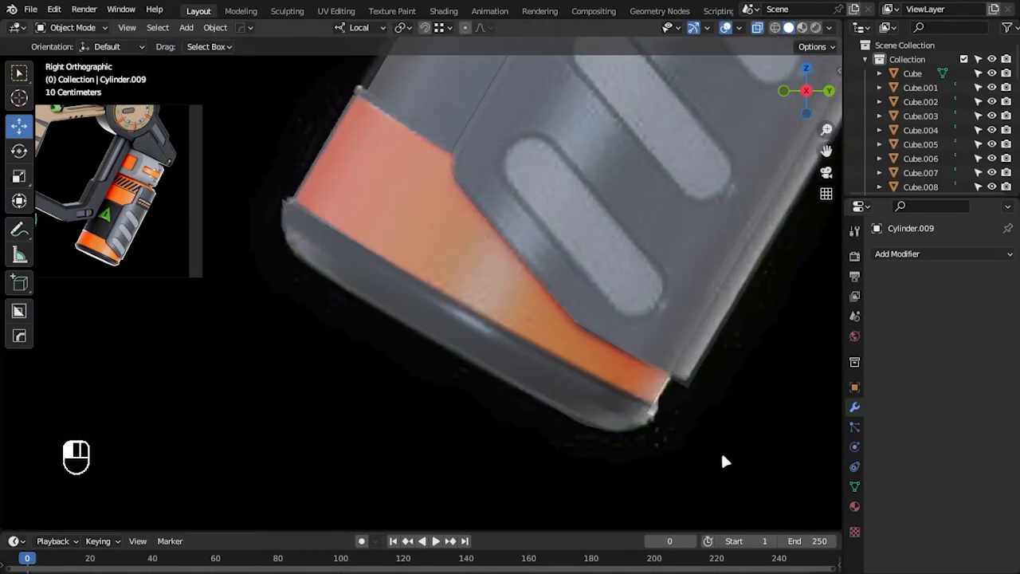
key("alt+z")
scroll(717, 450, "down", 2)
middle_click_drag(698, 435, 726, 384)
key("ctrl+z")
key("ctrl+z")
key("ctrl+z")
- Scale the cap's end face by 1.024 and move it about 0.017 m along its local Z axis to match the reference
key("KP_3")
key("alt+z")
scroll(693, 439, "up", 2)
key("s")
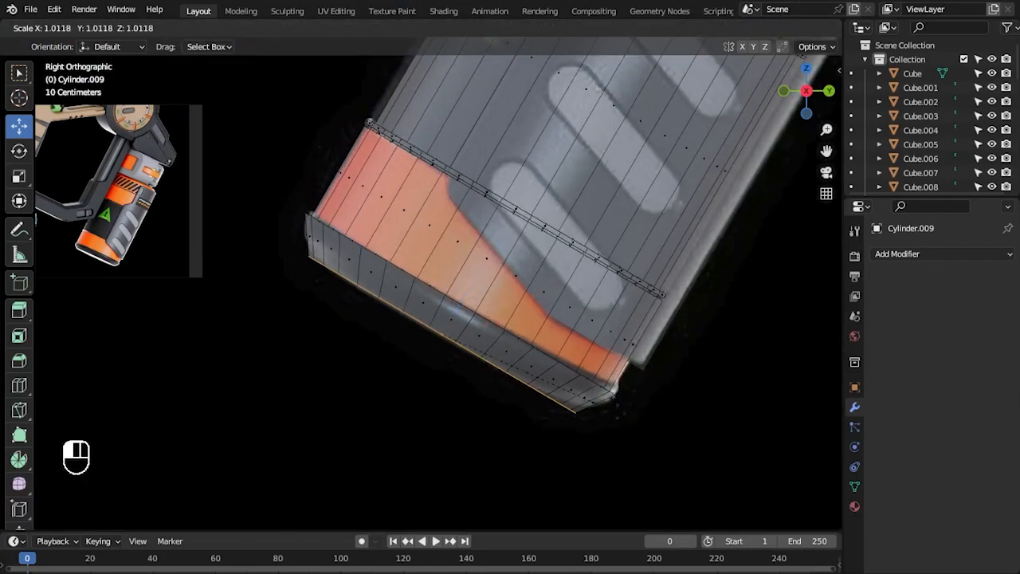
left_click(417, 334)
key("g")
key("z")
key("z")
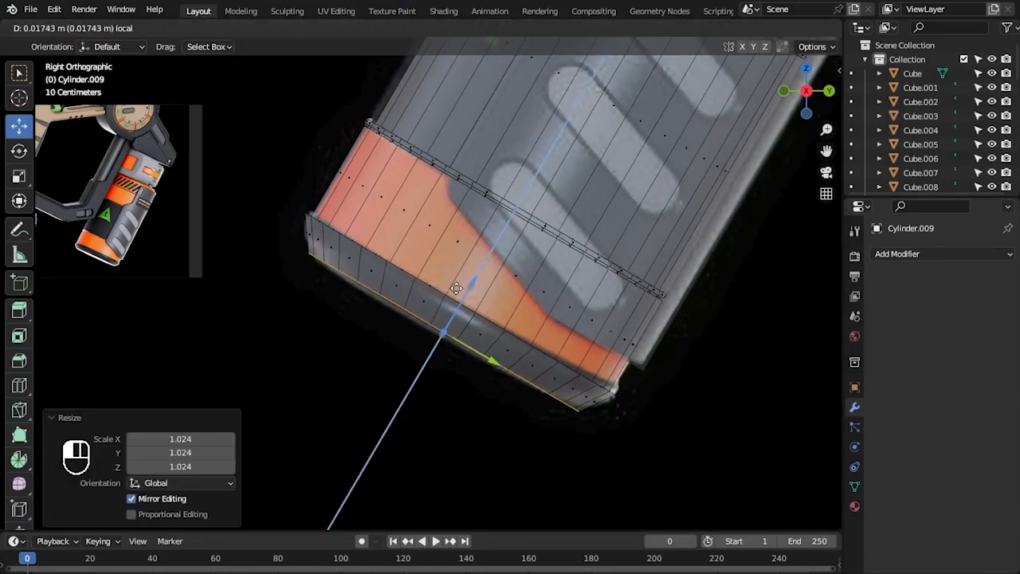
left_click(456, 288)
- Try bevelling the end face's edges with five segments, first at 0.141 m and again at 0.12 m
key("ctrl+b")
left_click(725, 400)
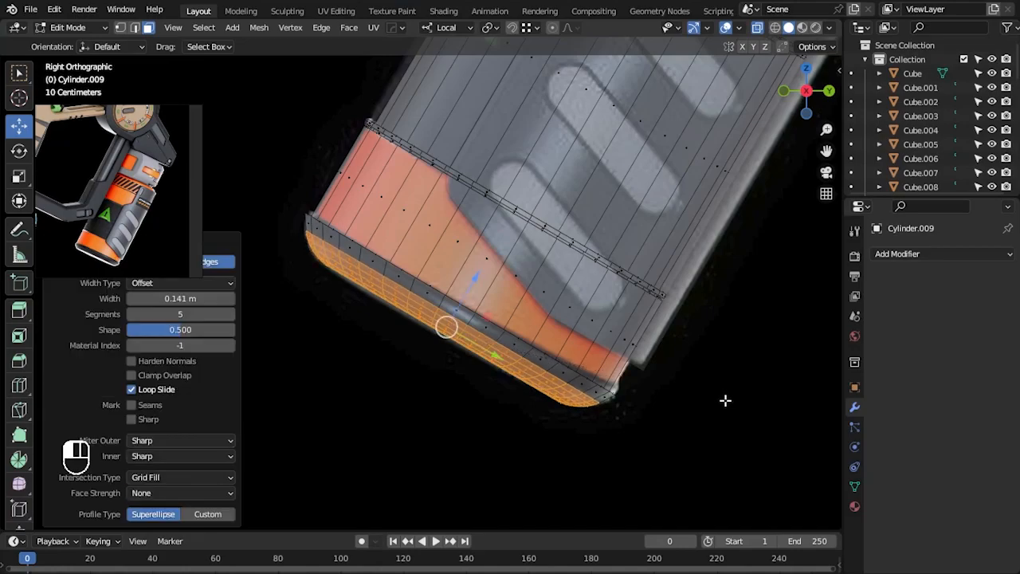
key("alt+z")
key("Tab")
middle_click_drag(738, 433, 670, 405)
key("Tab")
key("ctrl+z")
key("ctrl+b")
left_click(725, 435)
middle_click_drag(725, 435, 719, 407)
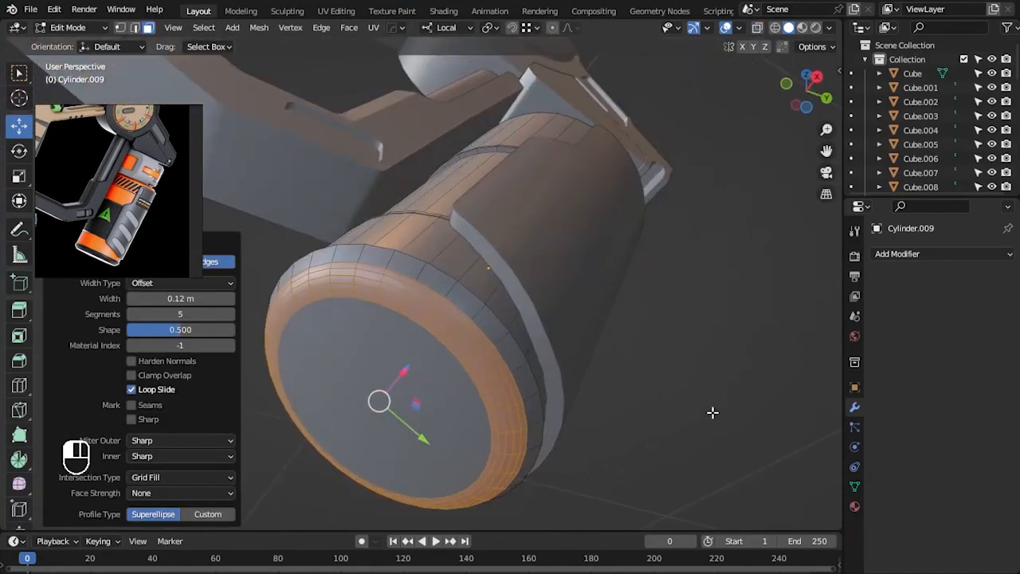
- Apply the canister's scale and bevel the edge of its end cap
key("Tab")
key("ctrl+a")
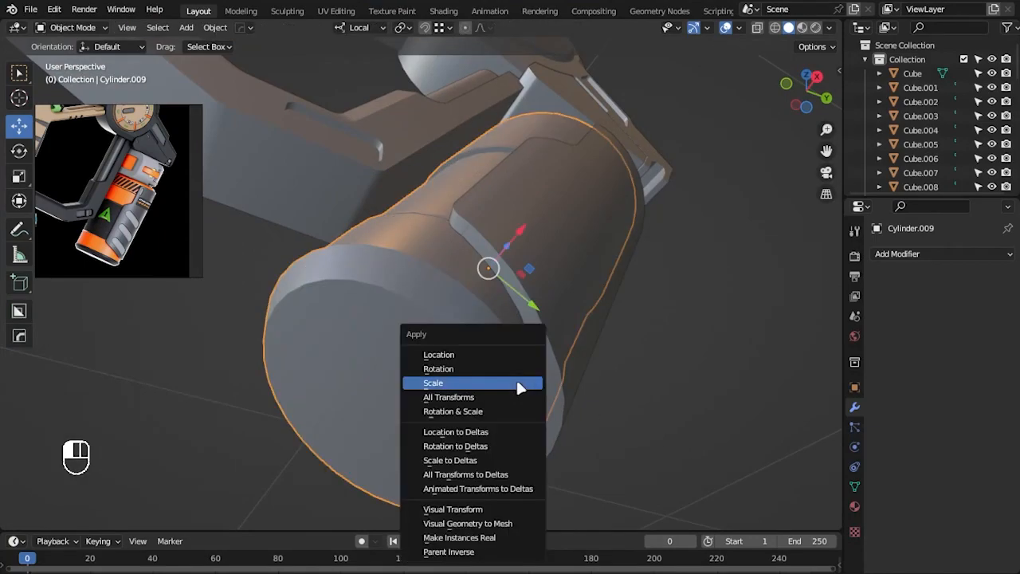
left_click(519, 385)
key("Tab")
key("ctrl+b")
left_click(630, 412)
key("Tab")
middle_click_drag(630, 412, 554, 390)
- Add a cylinder and move it 5.4258 m along Y and 4.9241 m along Z onto the canister's neck
key("KP_3")
key("alt+z")
scroll(155, 145, "up", 4)
scroll(159, 236, "up", 2)
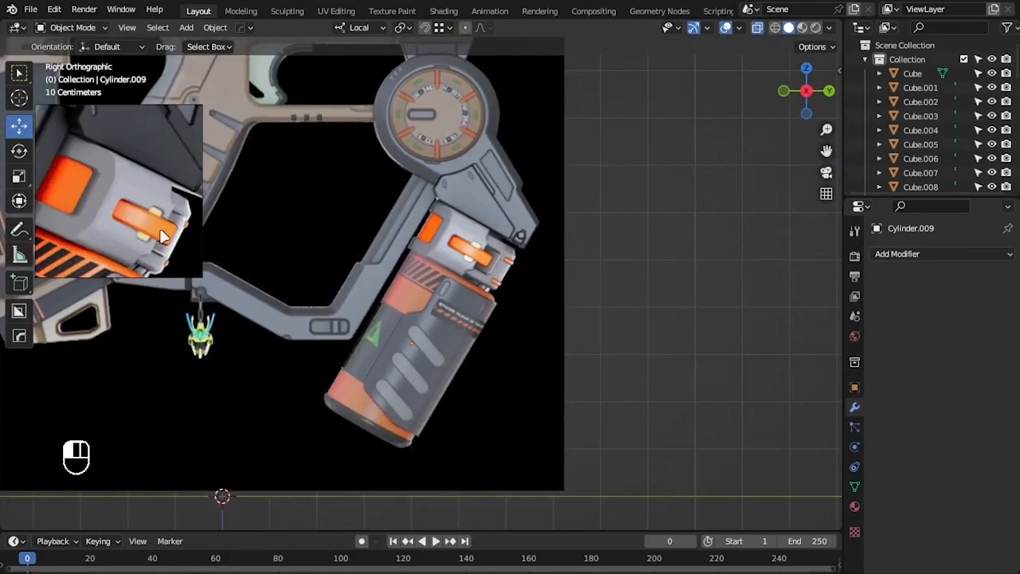
scroll(608, 365, "up", 2)
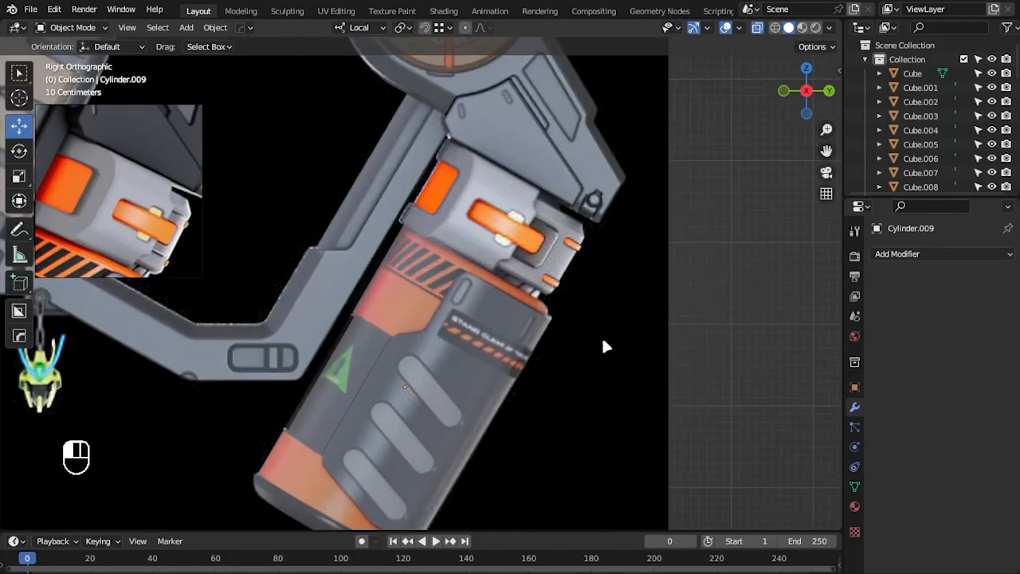
key("shift+a")
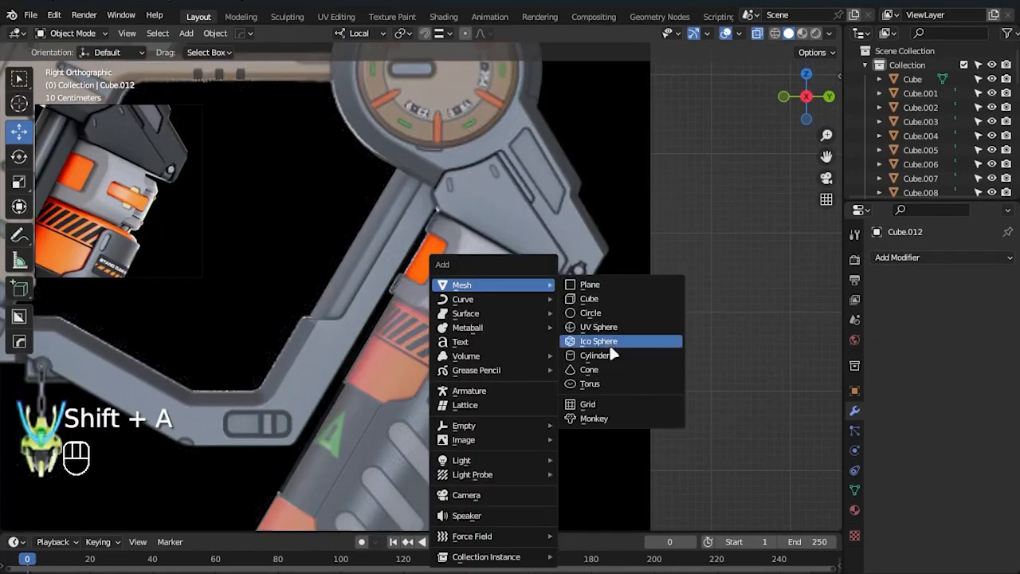
left_click(609, 356)
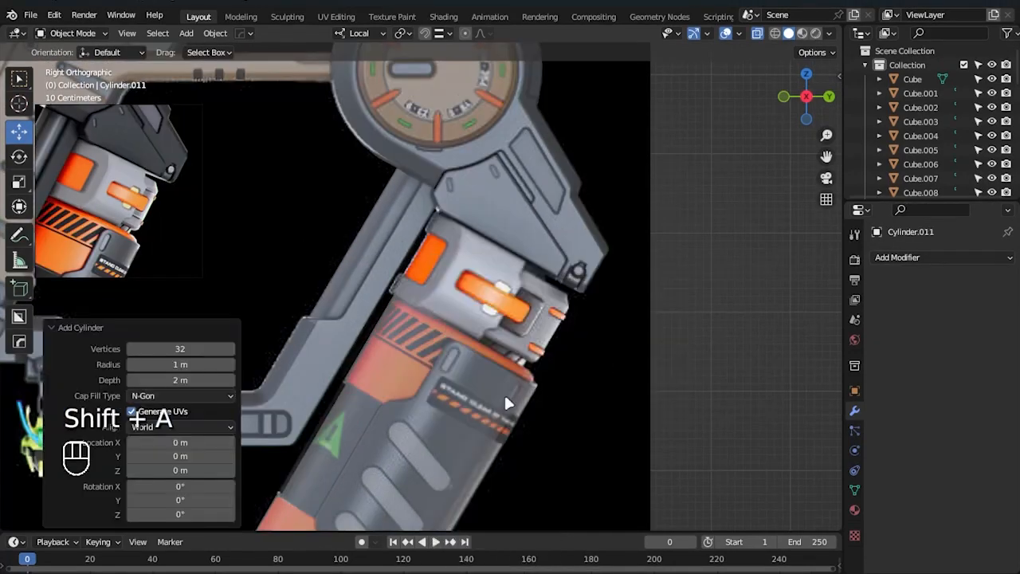
scroll(510, 392, "down", 3)
key("w")
left_click(743, 192)
- Shade the new cylinder auto smooth and rotate it 28° to align with the canister
scroll(526, 327, "up", 2)
right_click(476, 333)
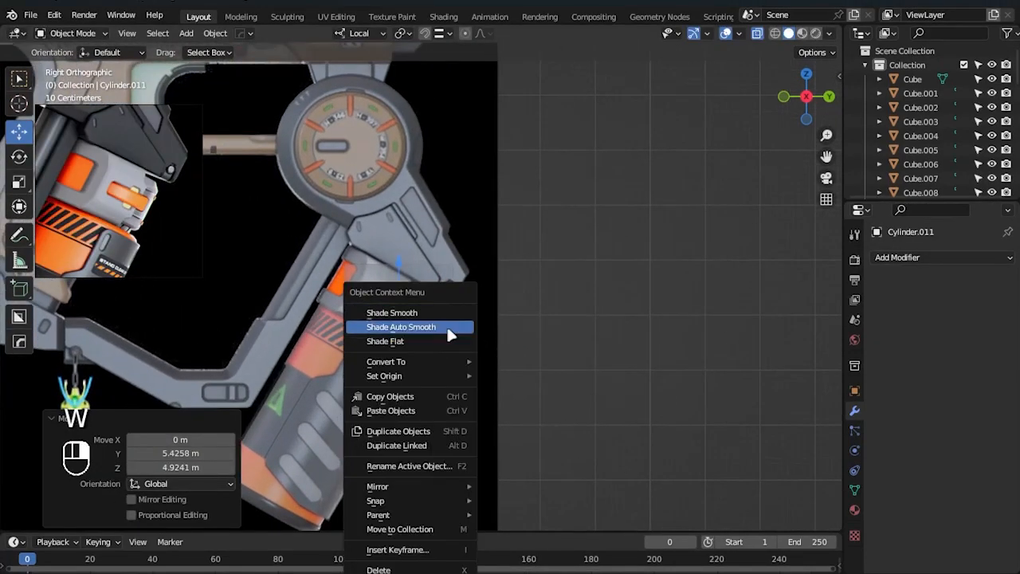
left_click(470, 329)
key("r")
left_click(572, 400)
- Try scaling the neck cylinder uniformly by about 0.75
key("s")
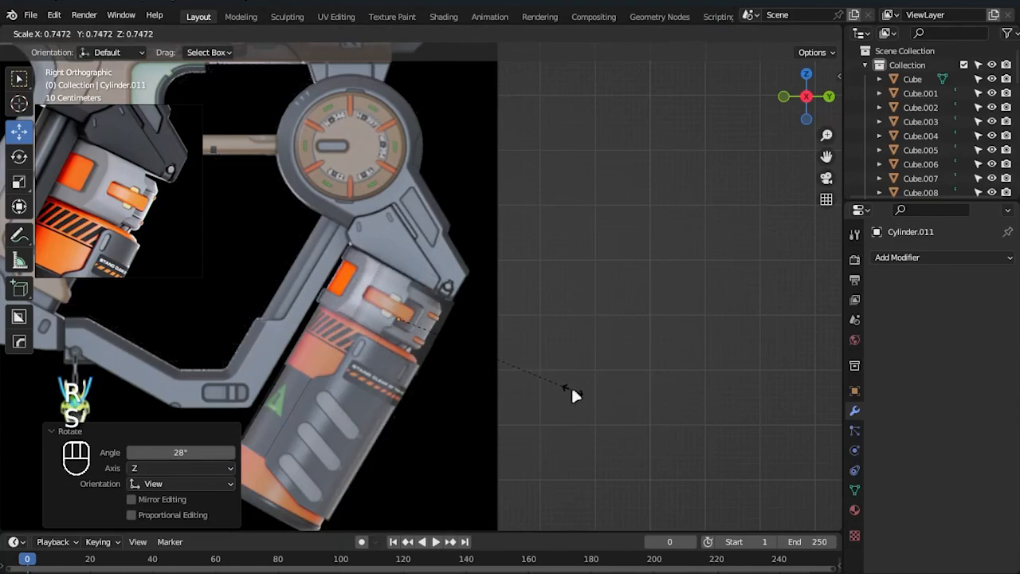
left_click(573, 387)
scroll(572, 387, "up", 3)
key("ctrl+z")
- Flatten the neck cylinder to 0.645 along its local Z axis, then adjust its overall size and position
key("s")
key("z")
left_click(570, 408)
scroll(637, 406, "down", 2)
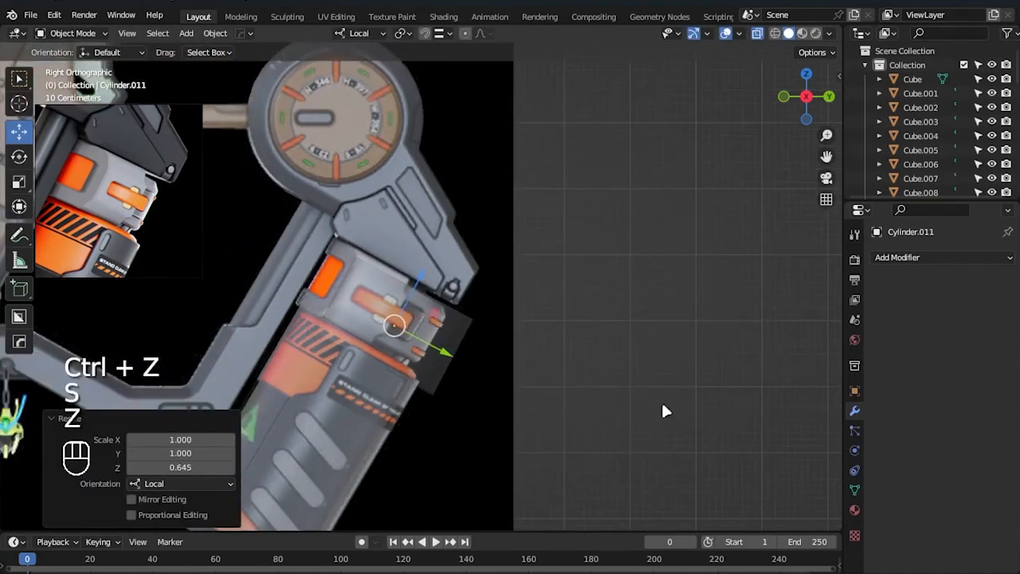
key("alt+z")
left_click_drag(651, 406, 571, 402, "alt")
key("s")
left_click(596, 407)
middle_click_drag(601, 413, 426, 362)
mouse_move(426, 362)
left_mouse_down()
mouse_move(399, 344)
mouse_move(410, 357)
left_mouse_up()
- Rotate the neck cylinder by about 2° and scale it by 0.874 along its local Z axis
key("KP_3")
key("alt+z")
scroll(485, 343, "up", 3)
key("r")
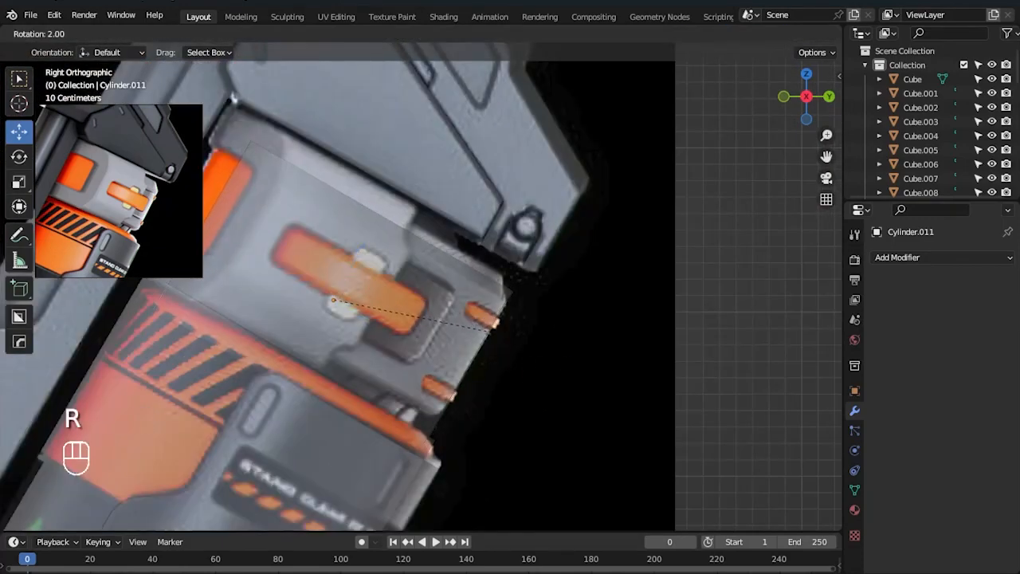
left_click(492, 328)
key("s")
key("z")
left_click(626, 365)
- Fine-tune the neck cylinder's rotation by 0.323° in wireframe display, then restore solid shading
scroll(705, 297, "up", 2)
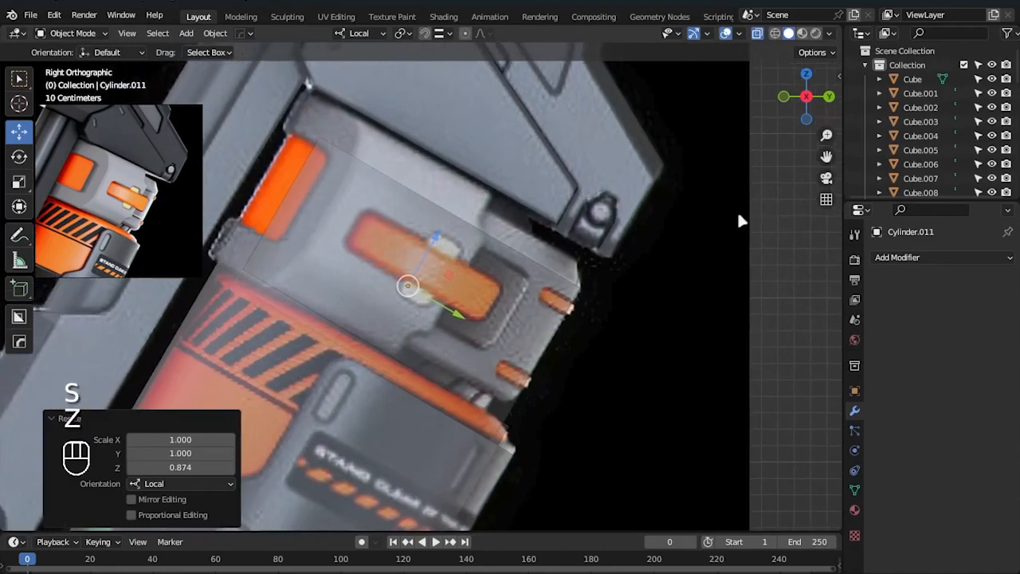
left_click(776, 34)
key("r")
left_click(515, 353)
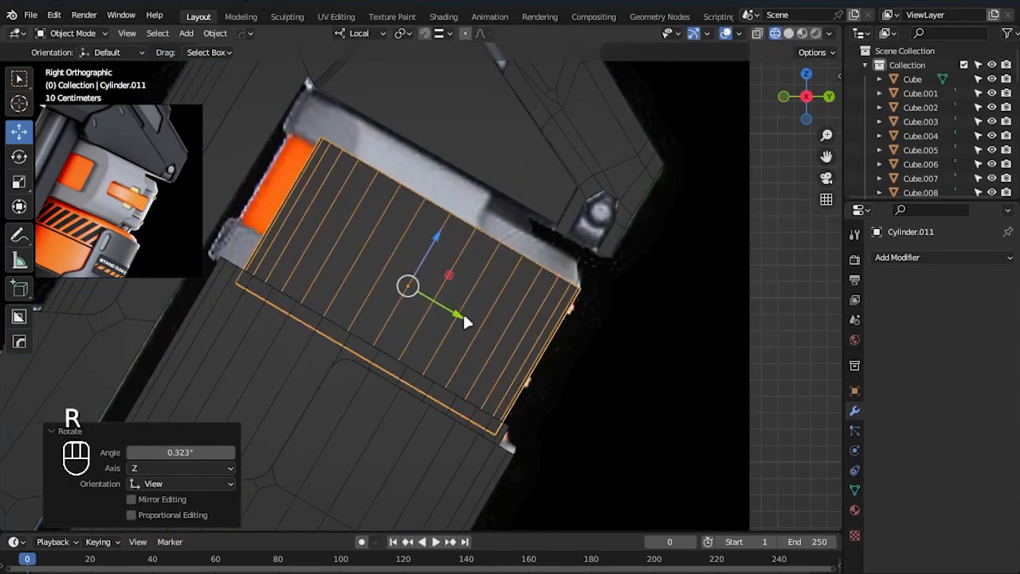
left_click(787, 35)
key("alt+z")
- Adjust the neck cylinder's height along local Z and shift it along its axis to fit the reference collar
key("s")
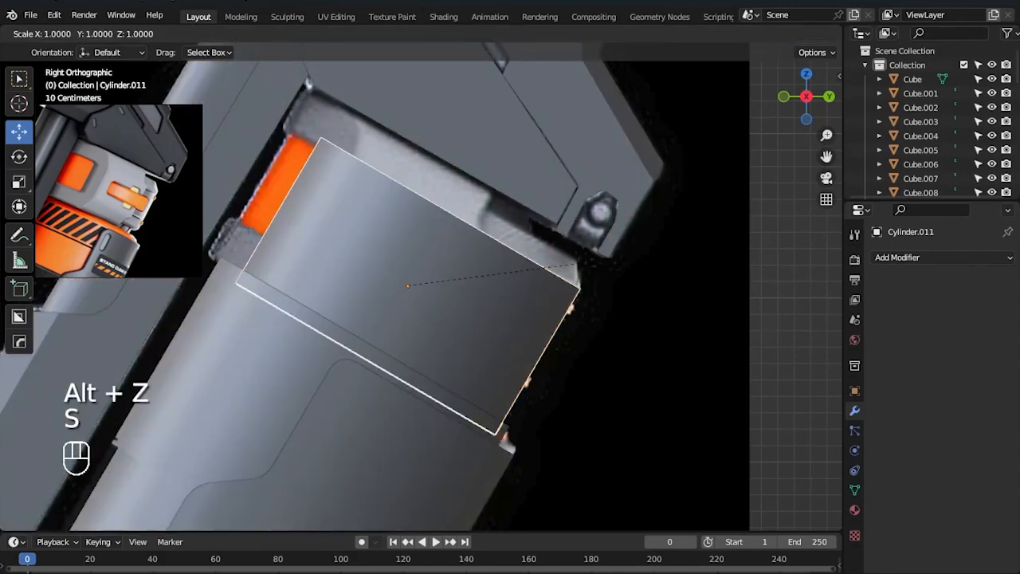
key("z")
left_click(664, 241)
key("alt+z")
left_click_drag(440, 237, 463, 234)
key("s")
key("z")
left_click(597, 283)
- Delete the side faces of the neck cylinder on the half nearest the handle arm
key("Tab")
key("3")
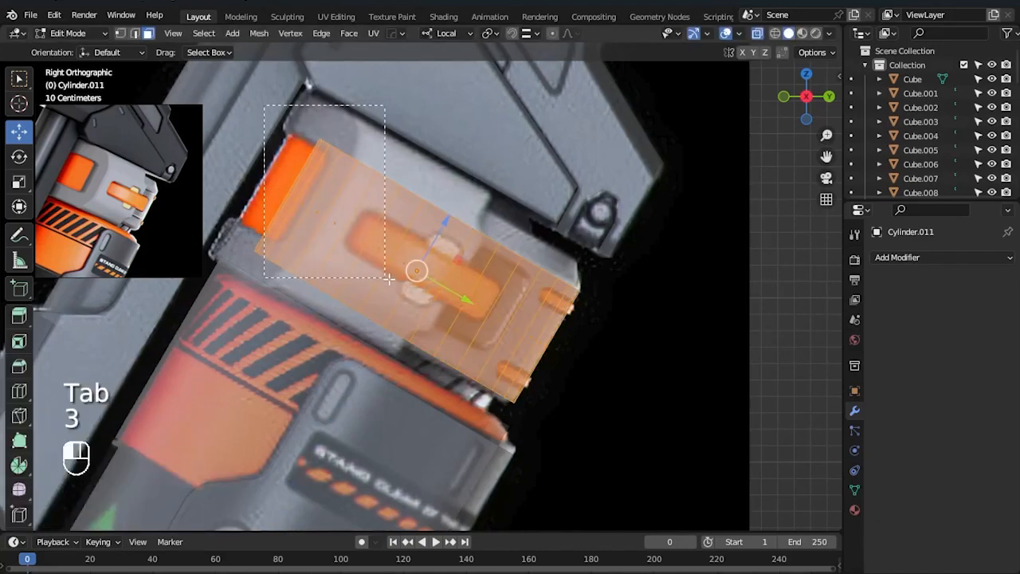
left_click_drag(385, 277, 386, 276)
key("Delete")
left_click(562, 274)
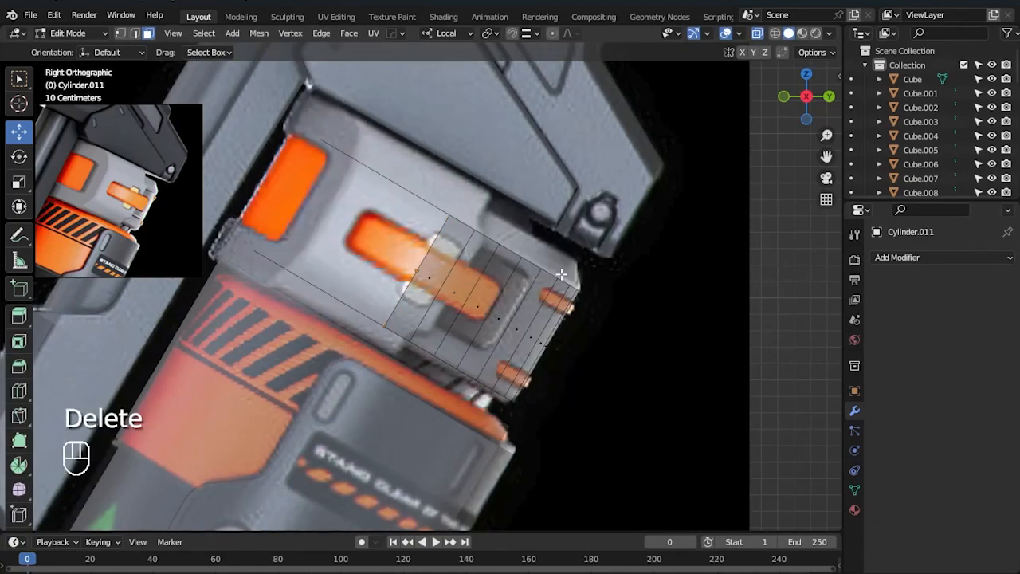
- Extrude the half-cylinder's upper cap face 0.15147 m and scale it to about 0.88 for a tapered edge
left_click_drag(429, 206, 431, 207)
key("e")
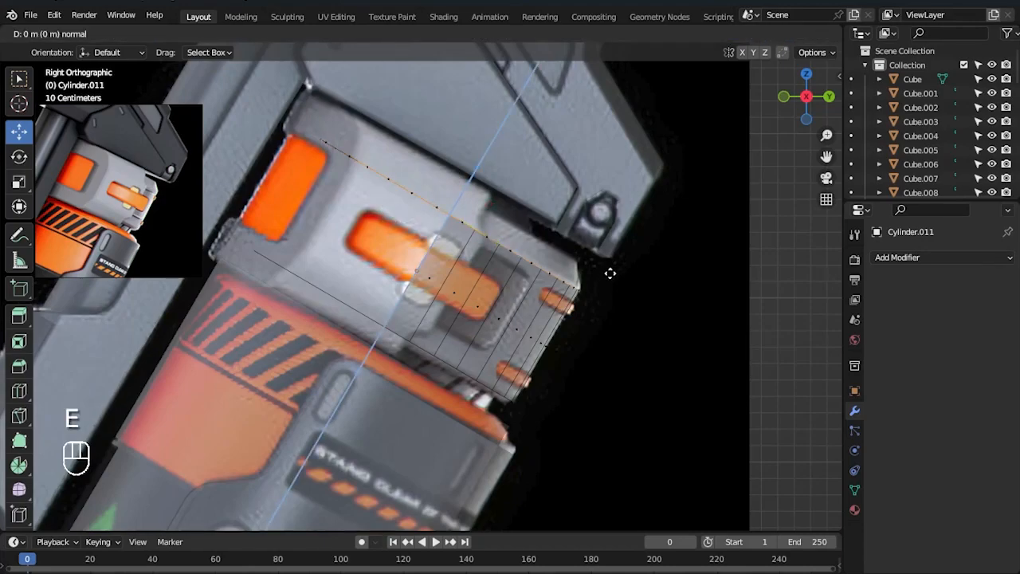
left_click(616, 253)
key("s")
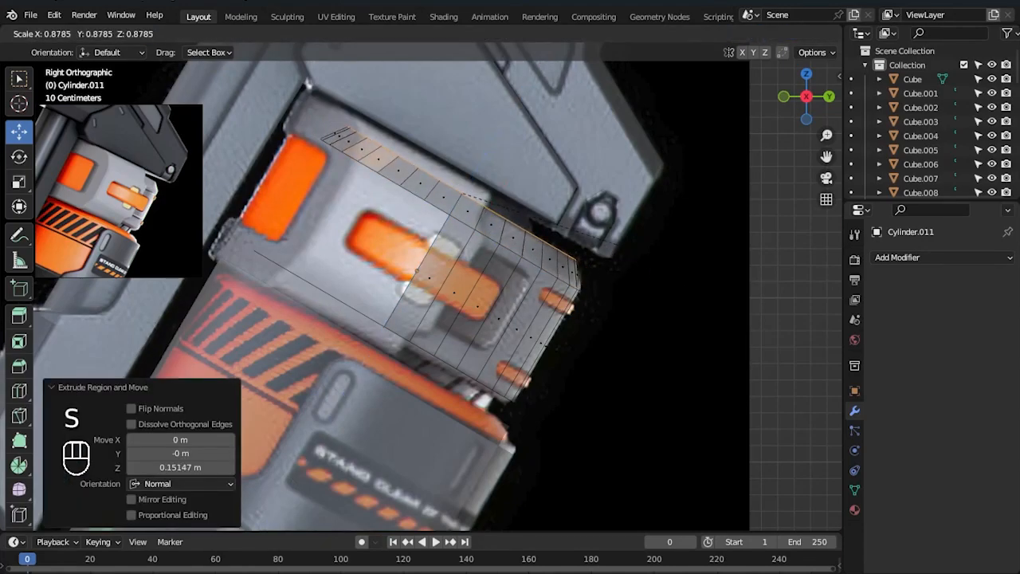
left_click(674, 264)
- Delete the unwanted half of the new tapered ring's faces
left_click(341, 131)
key("Delete")
left_click(455, 205)
- Extrude the lower cap face slightly outward and scale its edge to about 0.98
key("e")
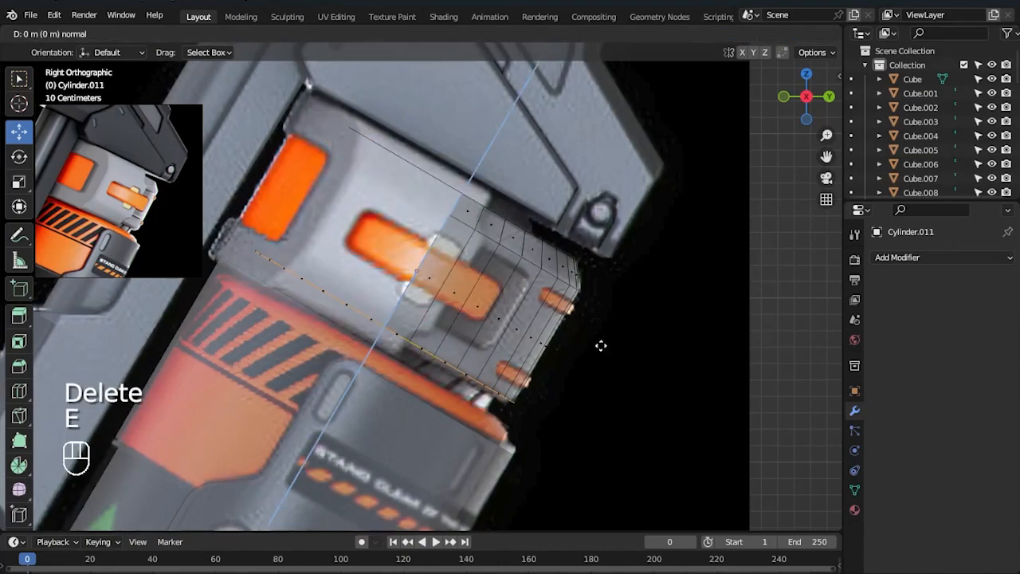
left_click(597, 349)
key("2")
key("s")
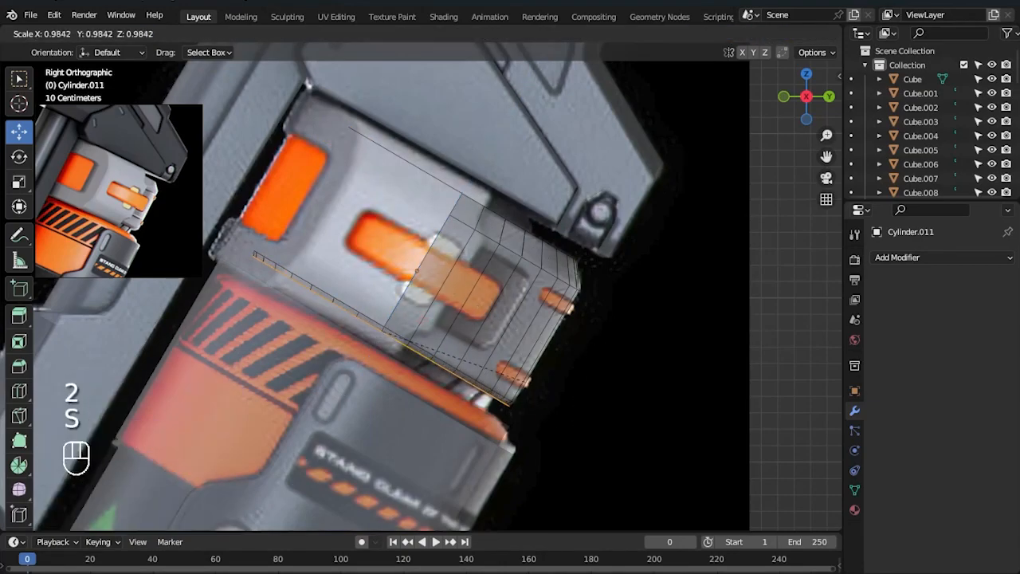
left_click(486, 374)
- Delete the lower ring's faces on the open half of the collar
scroll(478, 391, "up", 3)
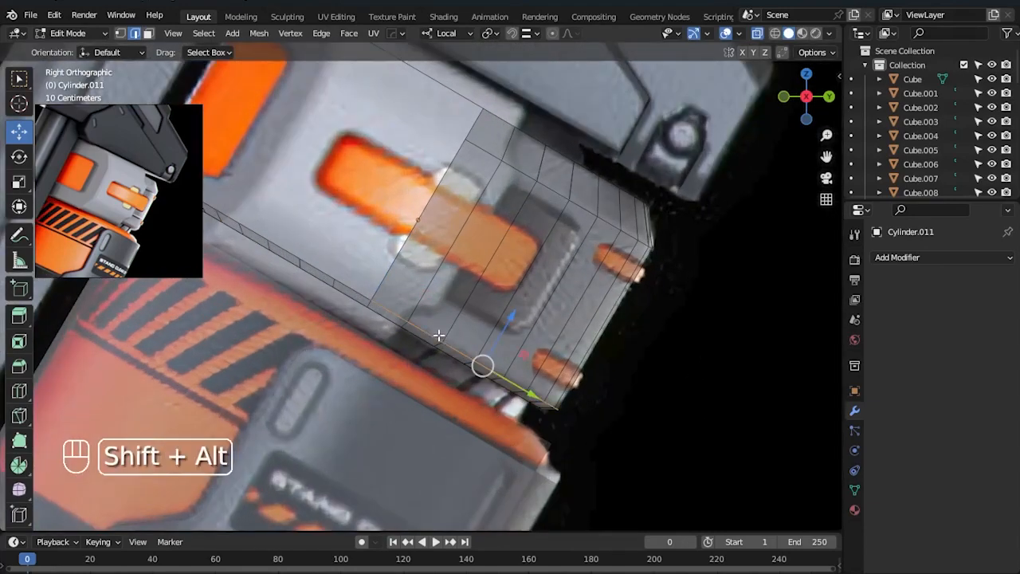
scroll(398, 290, "down", 3)
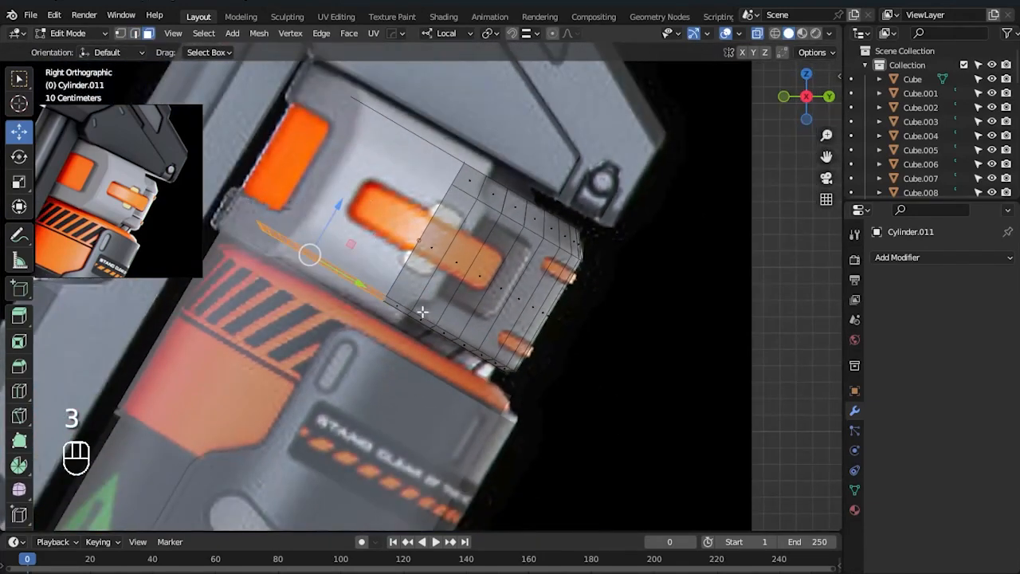
key("Delete")
left_click(467, 289)
- Select the collar's lower edge loop and nudge it to match the reference outline
scroll(458, 359, "up", 3)
key("2")
left_click(439, 355, "alt+shift")
left_click_drag(539, 356, 545, 350)
scroll(483, 360, "down", 3)
- Delete the upper and lower cap faces so only the curved collar shell is left
key("3")
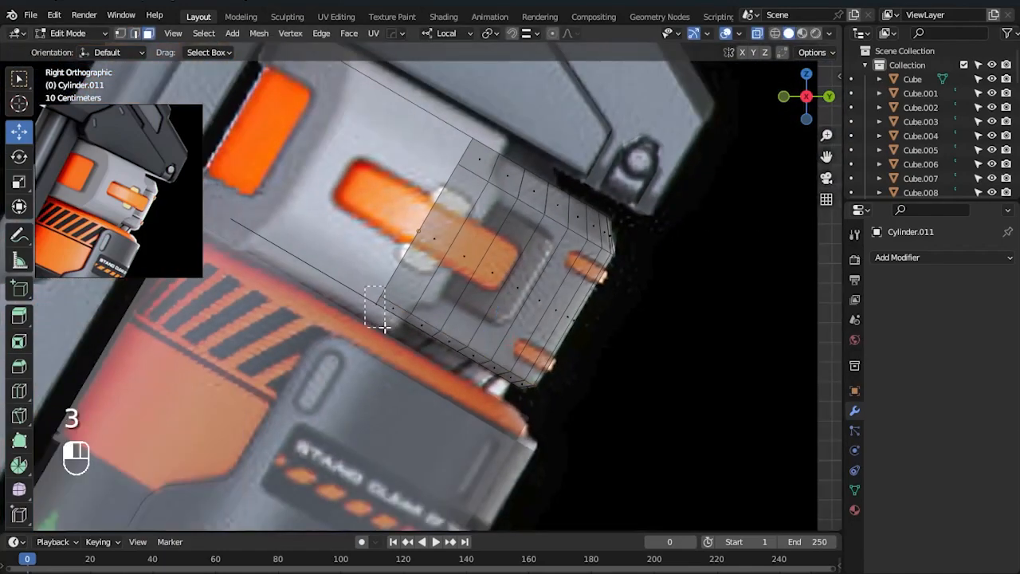
key("Delete")
left_click(479, 143)
key("alt+z")
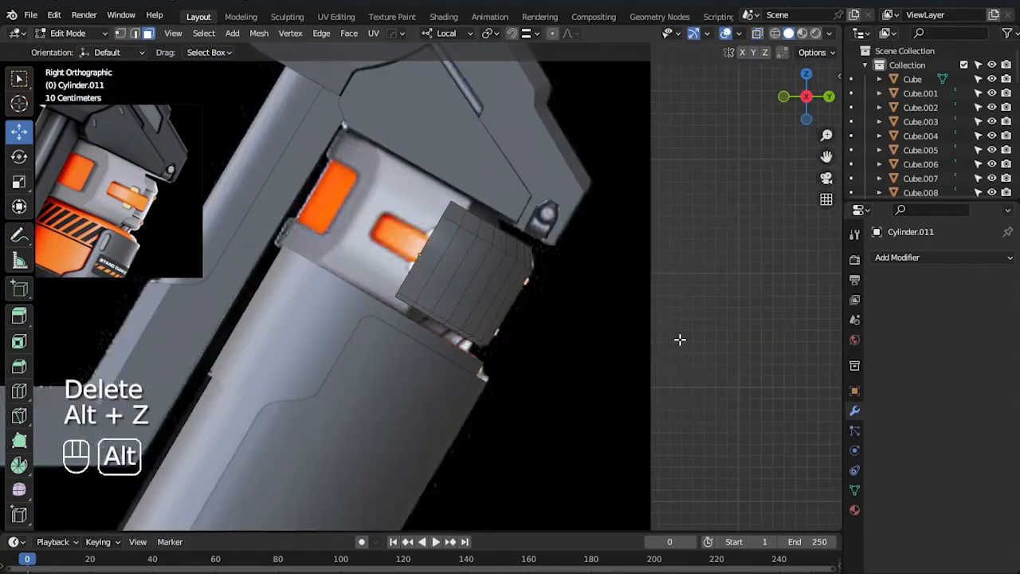
- Fill the open flat side of the collar with faces between its boundary edges, including the narrow upper and lower strips
middle_click_drag(676, 339, 613, 362)
key("Tab")
key("Tab")
key("2")
left_click(425, 230, "alt")
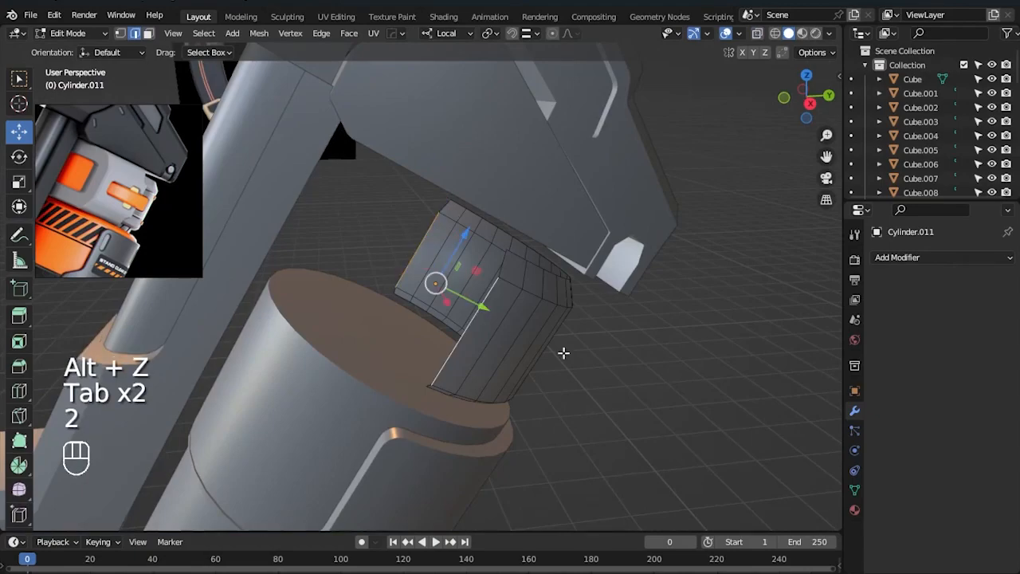
key("f")
key("KP_3")
key("alt+z")
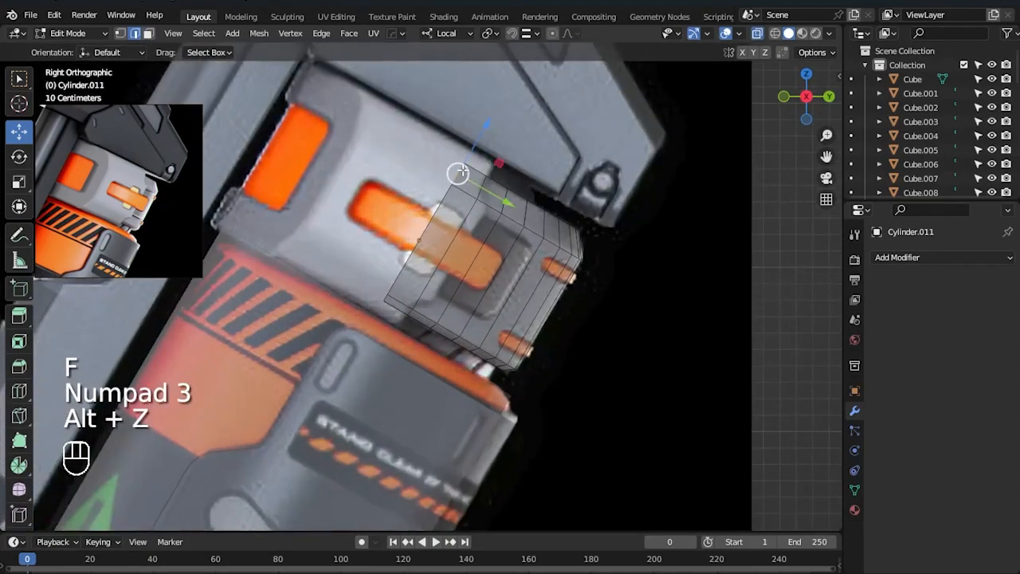
key("f")
scroll(392, 324, "up", 4)
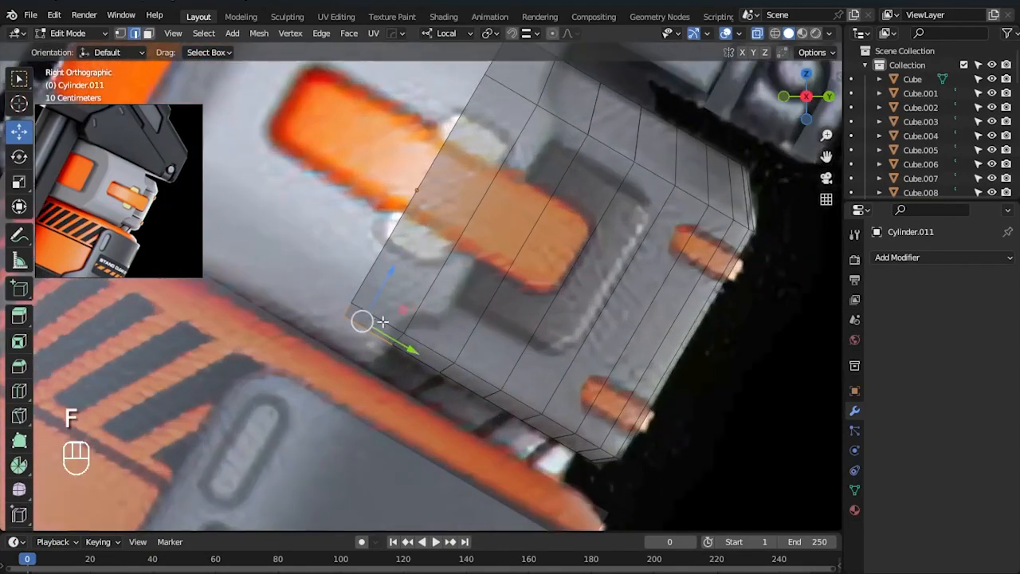
key("f")
- Close the collar's upper and lower openings with cap faces
scroll(751, 428, "down", 2)
key("alt+z")
middle_click_drag(705, 355, 699, 401)
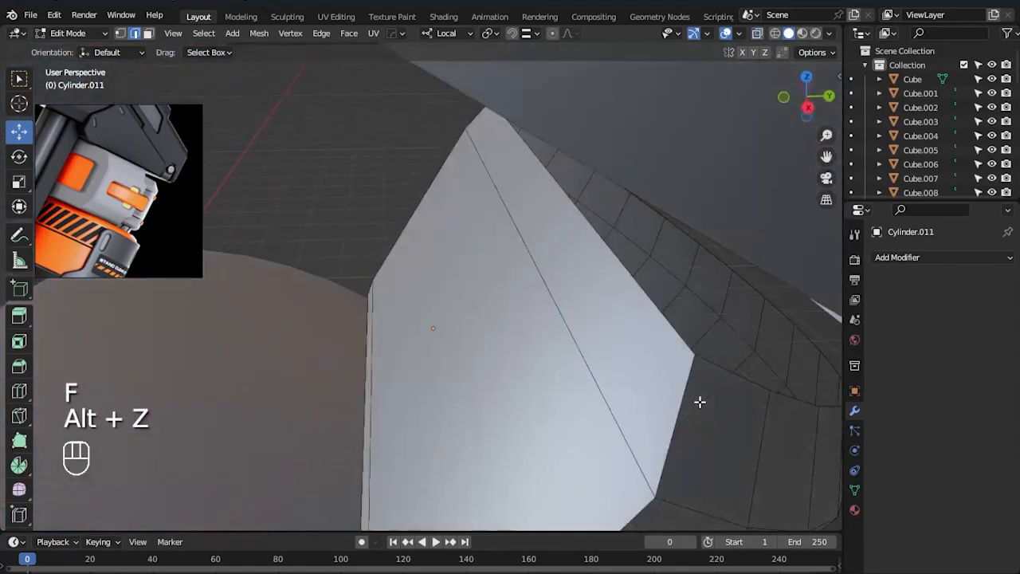
scroll(699, 401, "down", 3)
left_click(539, 323, "alt+shift")
key("f")
left_click(732, 474)
middle_click_drag(731, 473, 717, 418)
left_click(483, 319, "alt+shift")
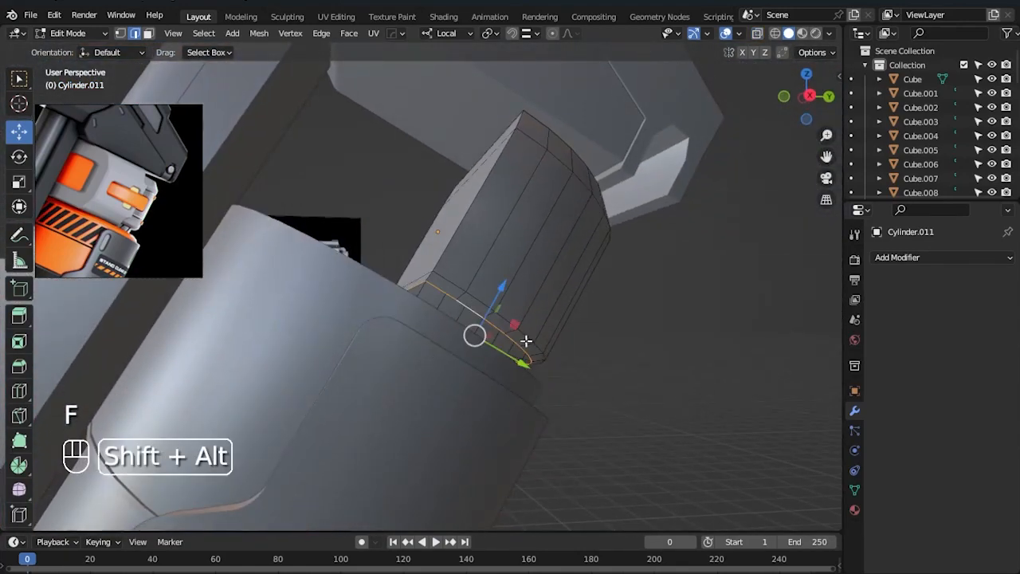
key("f")
- Mark the collar's upper and lower rim loops as sharp, leave mesh editing and save the file
left_click(763, 388)
scroll(762, 387, "down", 3)
right_click(454, 291)
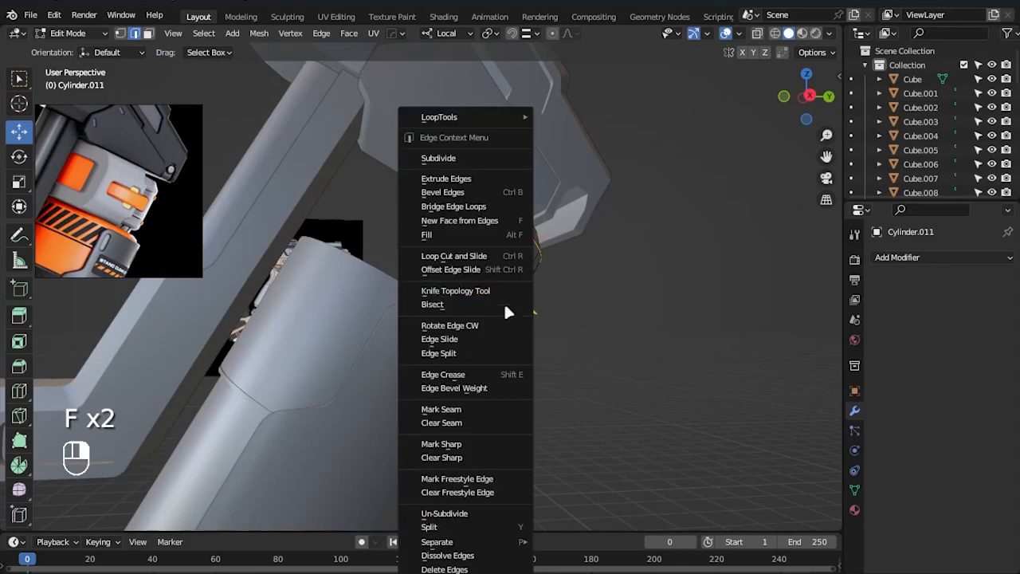
left_click(463, 408)
key("Tab")
left_click_drag(683, 380, 550, 343, "alt")
key("ctrl+s")
left_click(471, 300)
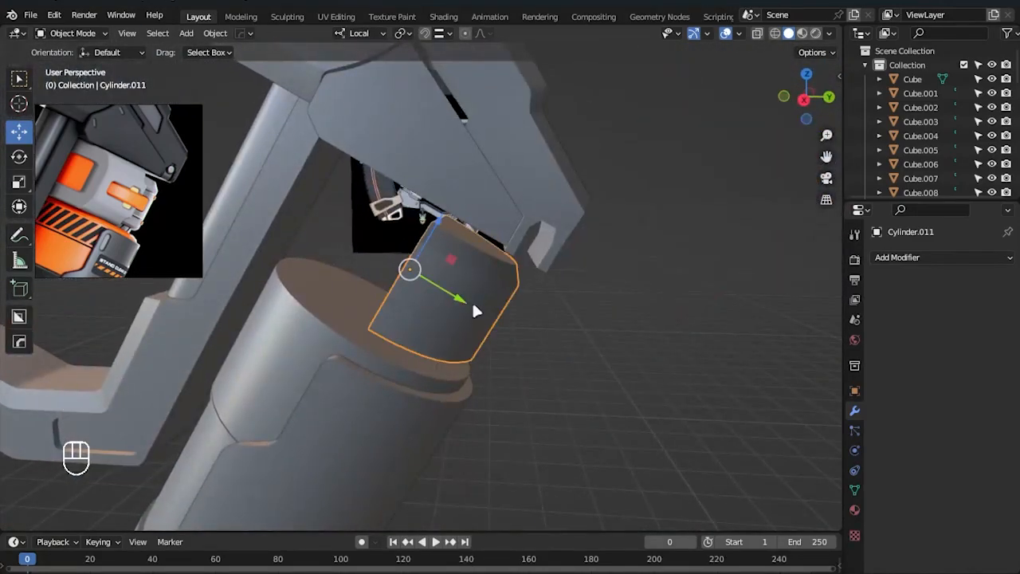
- Add a horizontal loop cut around the collar's middle and move it about 0.044 m along local Z, matching the reference recess
key("KP_3")
key("alt+z")
scroll(530, 328, "up", 2)
key("Tab")
scroll(552, 275, "up", 2)
key("ctrl+r")
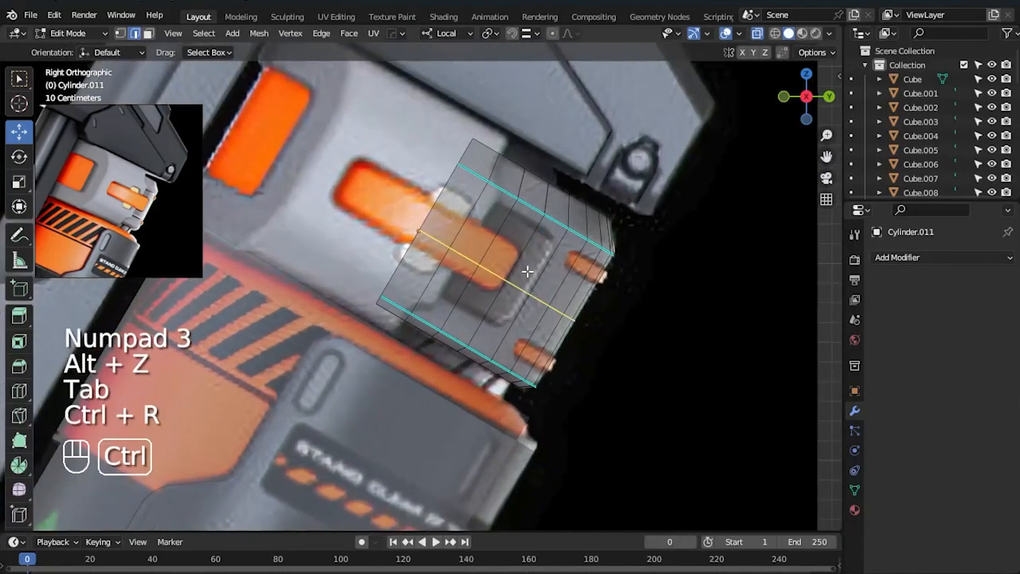
left_click(529, 271)
right_click(512, 285)
key("g")
key("z")
left_click(552, 233)
- Bevel the middle loop into a band as tall as the reference recess and delete the band's faces over that recess
key("ctrl+b")
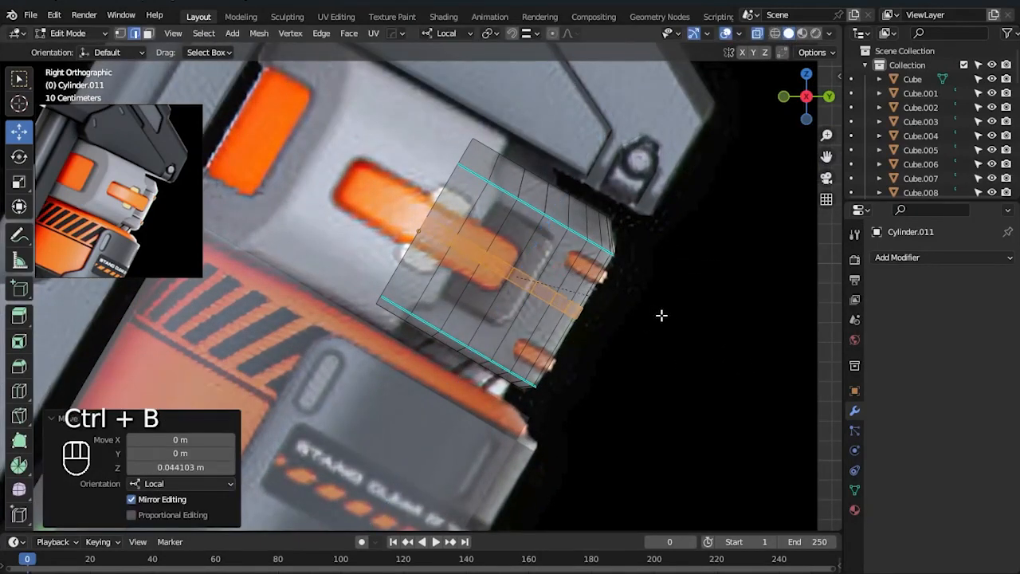
left_click(743, 362)
key("3")
left_click_drag(524, 279, 525, 279)
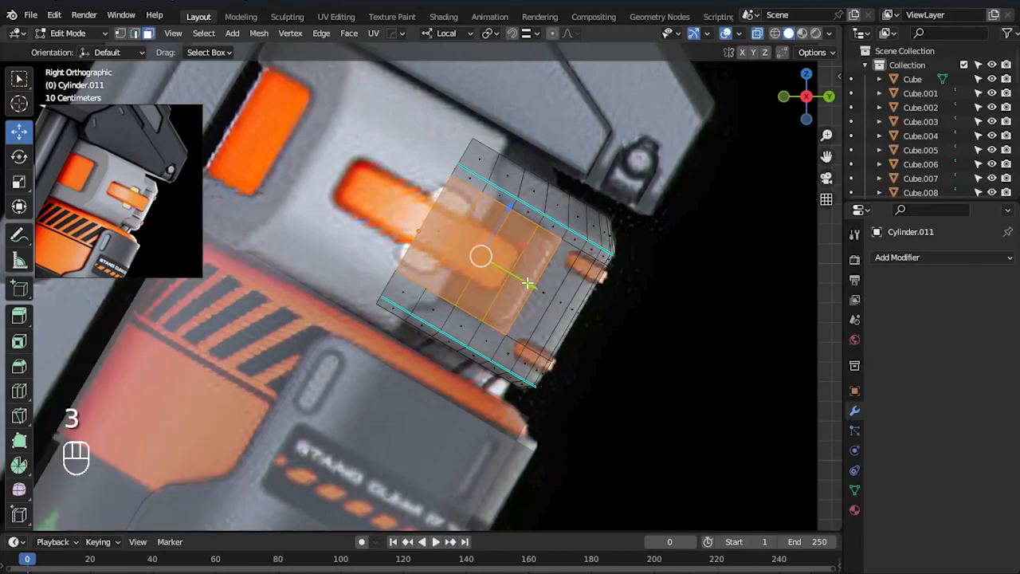
key("Delete")
left_click(528, 285)
- Extrude the recess's inner vertical edges about -0.64 m along local Y to the collar's flat side
key("2")
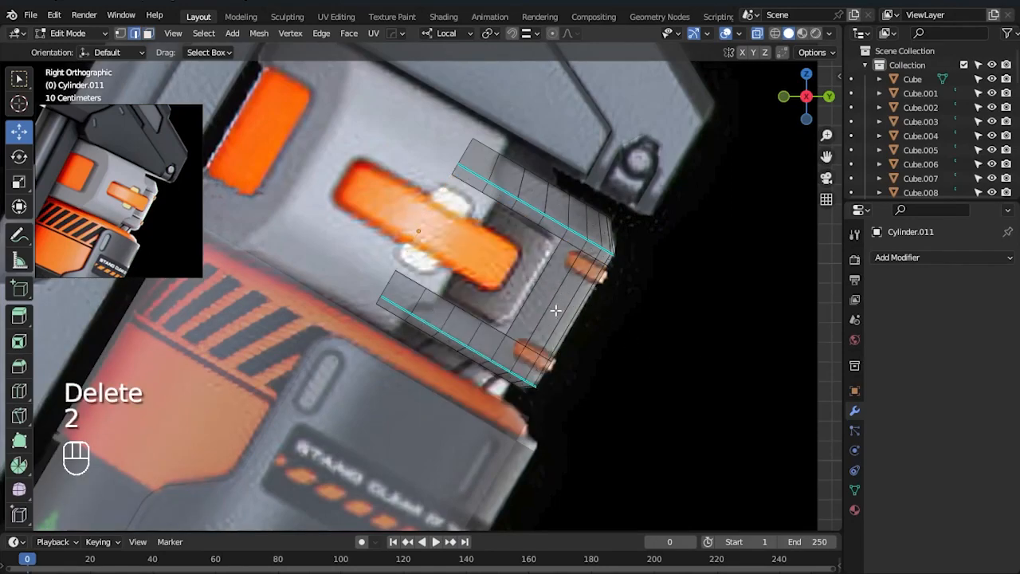
key("e")
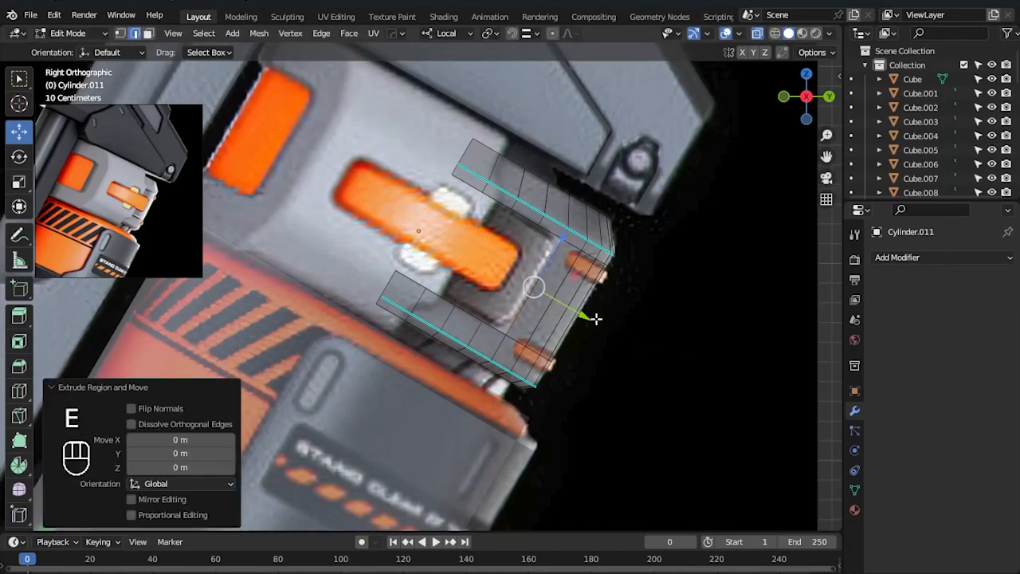
key("g")
key("y")
key("y")
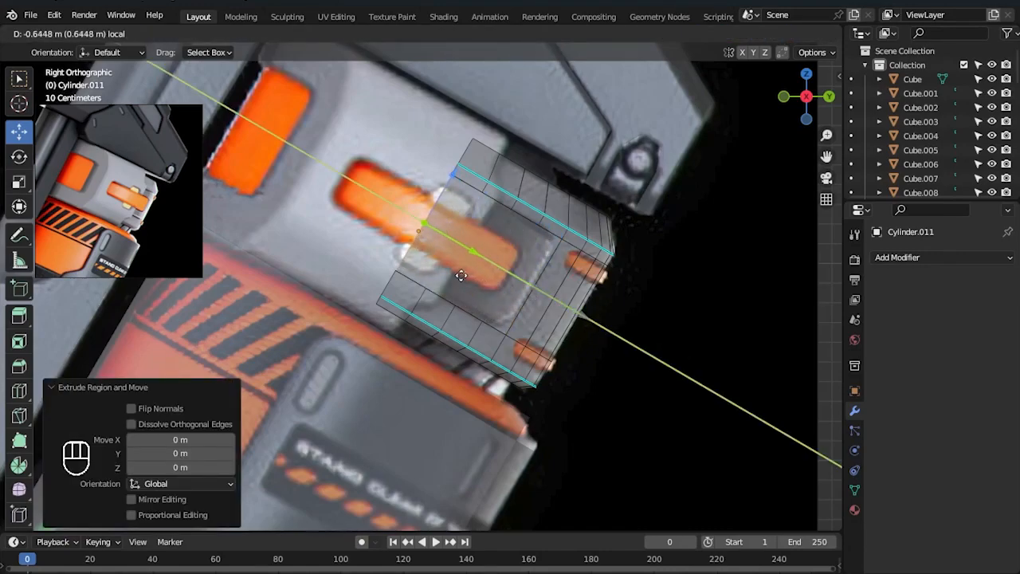
left_click(461, 275)
- Isolate the collar and clear the sharp marks from the straight edges of its flat side
key("alt+z")
key("Tab")
key("shift+h")
key("Tab")
middle_click_drag(695, 351, 567, 369)
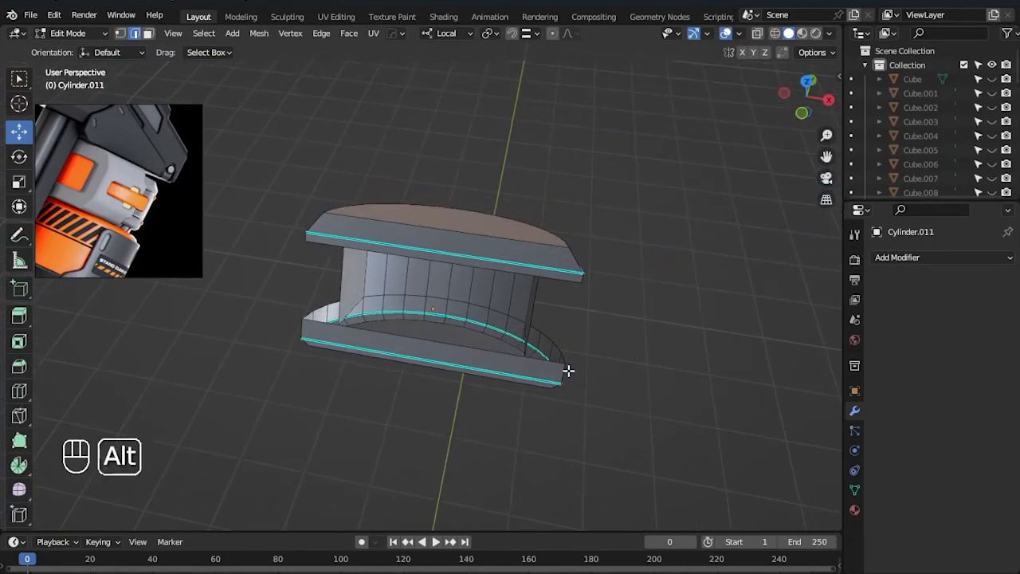
scroll(569, 371, "up", 1)
key("2")
left_click(500, 259)
left_click(500, 393, "shift")
right_click(560, 369)
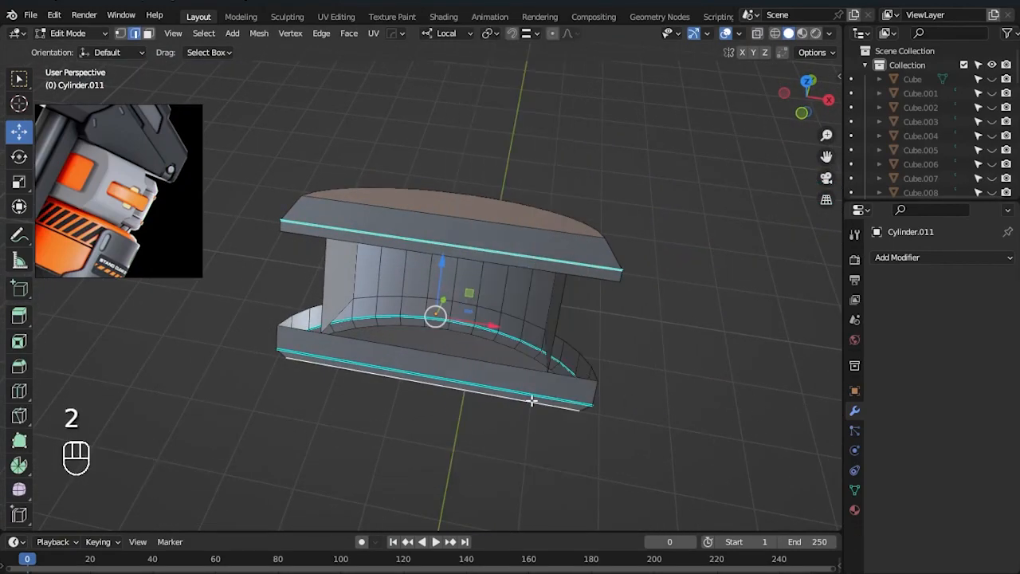
right_click(531, 400)
left_click(533, 400)
middle_click_drag(677, 382, 736, 378)
left_click(736, 377)
- Add a vertical loop cut across the lower flange's flat face, slid toward one end
left_click_drag(736, 378, 626, 392, "alt")
key("ctrl+r")
left_click(465, 392)
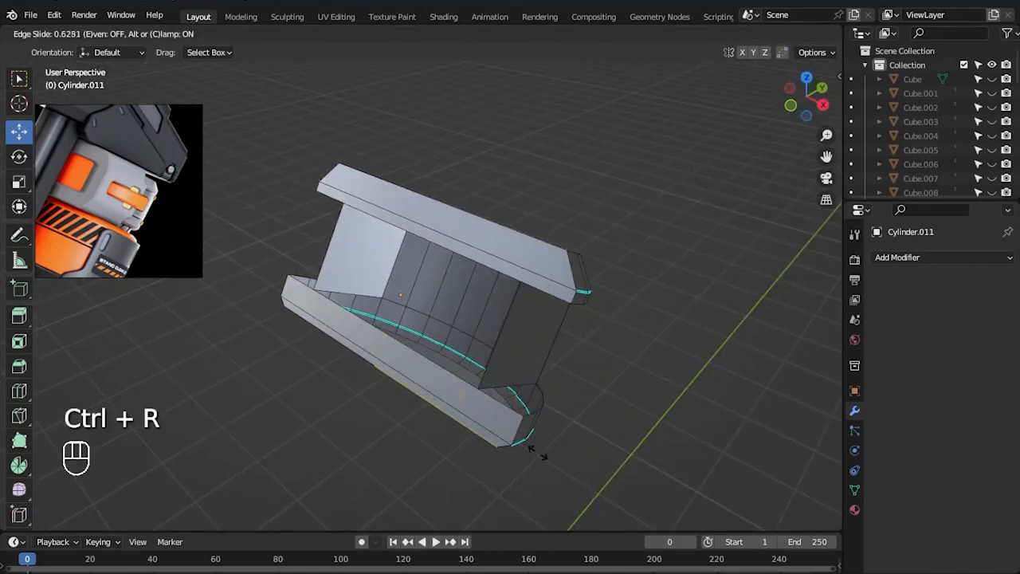
left_click(491, 401)
key("1")
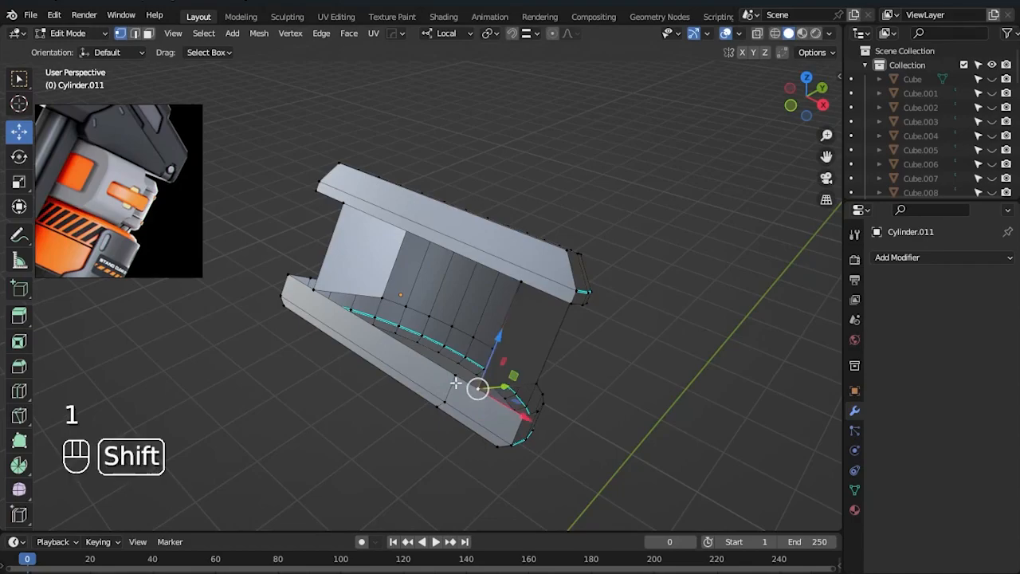
middle_click_drag(710, 383, 620, 370)
key("KP_1")
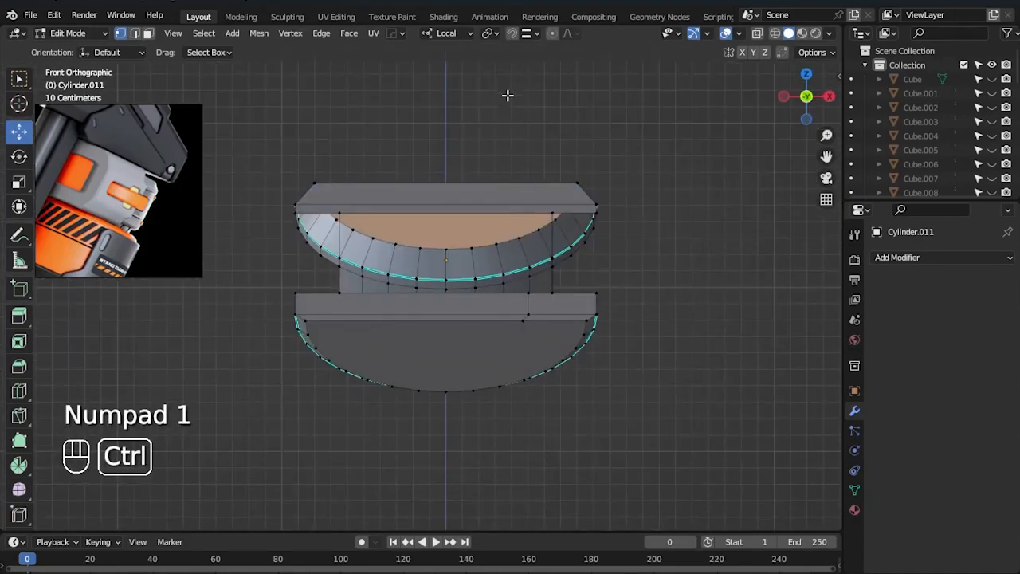
- Turn on snapping, cut a vertical loop across the upper flange and line it up with the lower flange's cut
left_click(529, 34)
left_click(512, 33)
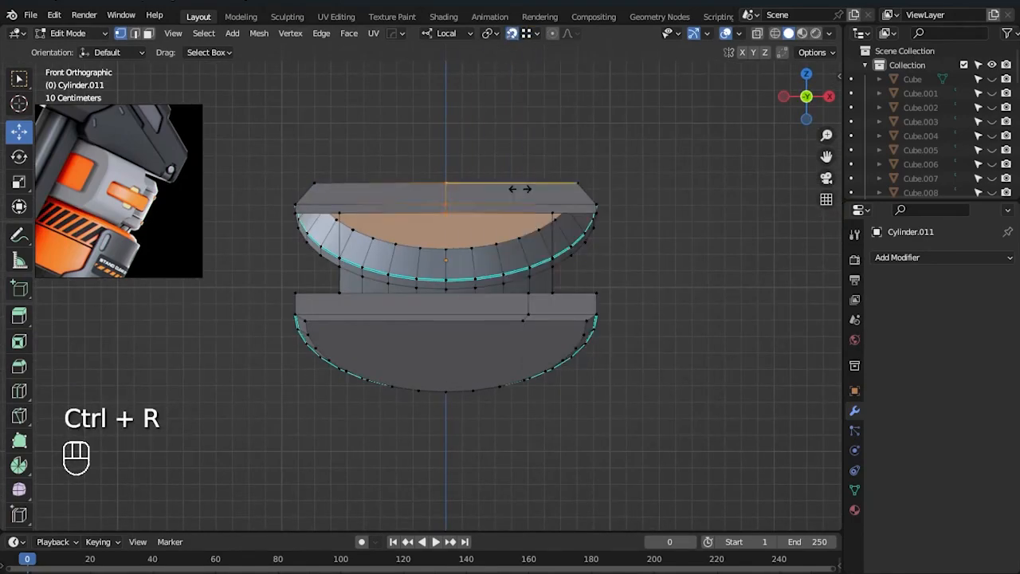
left_click(543, 206)
right_click(544, 206)
left_click_drag(508, 202, 535, 282)
left_click(672, 309)
middle_click_drag(544, 212, 499, 275, "shift")
- Merge the recess wall's upper and lower corner vertices onto the new flange cut vertices using At Last
scroll(499, 275, "up", 2)
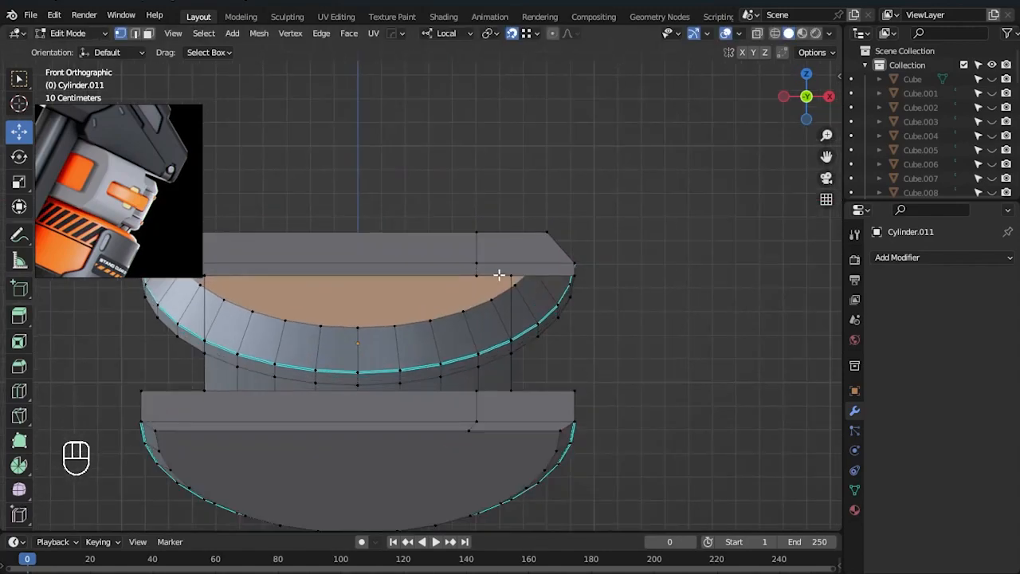
left_click(474, 277, "shift")
key("m")
left_click(445, 341)
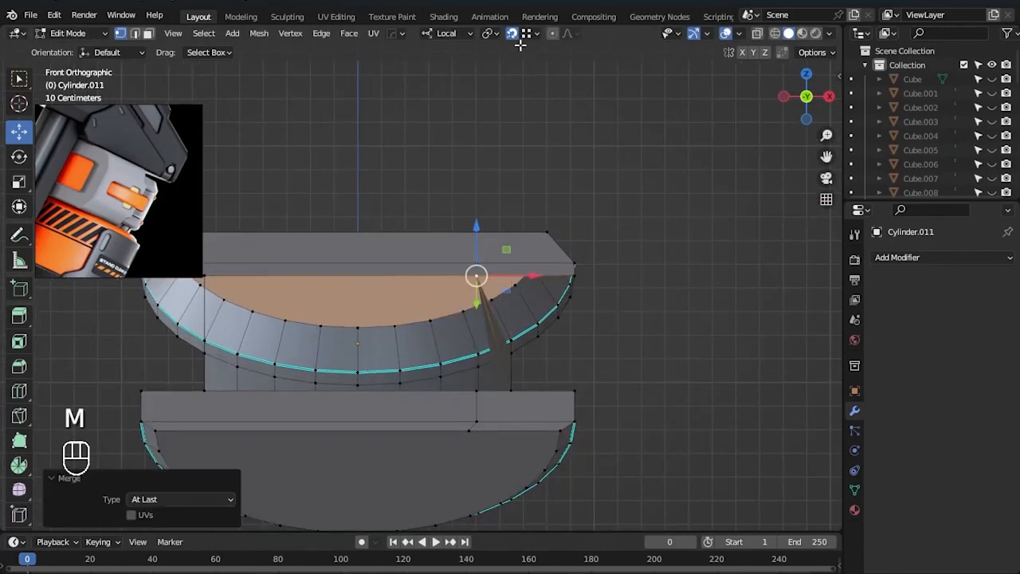
left_click(510, 390)
left_click(481, 394, "shift")
key("m")
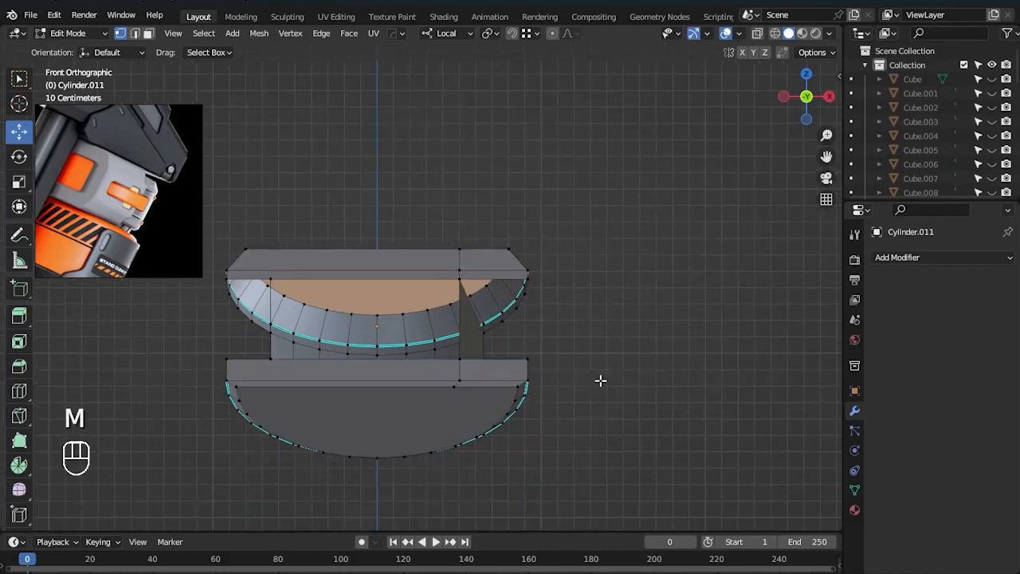
- Mirror the collar across the X axis with bisect and apply the mirror modifier
key("2")
left_click(471, 299, "alt+shift")
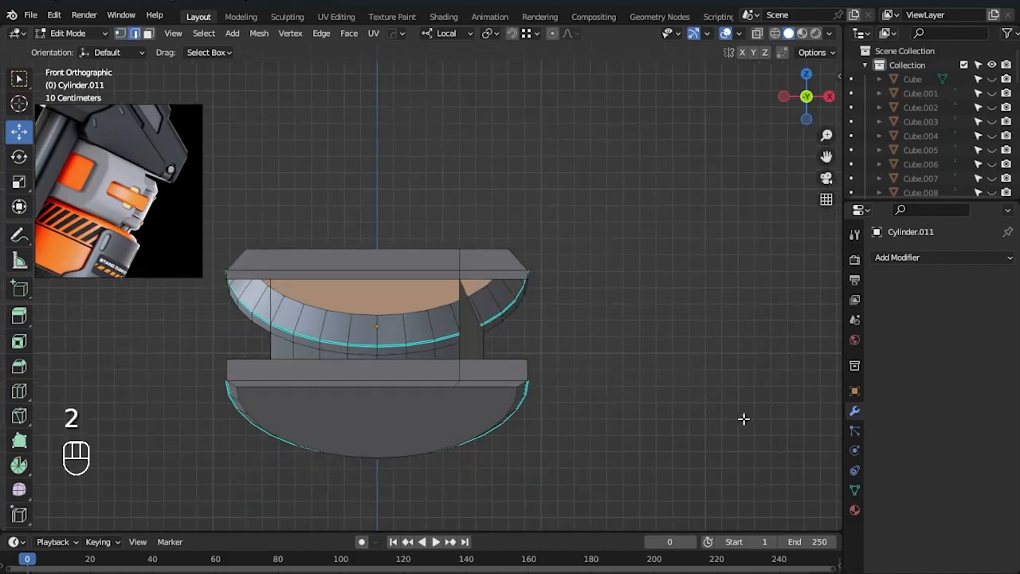
key("Tab")
key("alt+x")
left_click(478, 326)
left_click(986, 279)
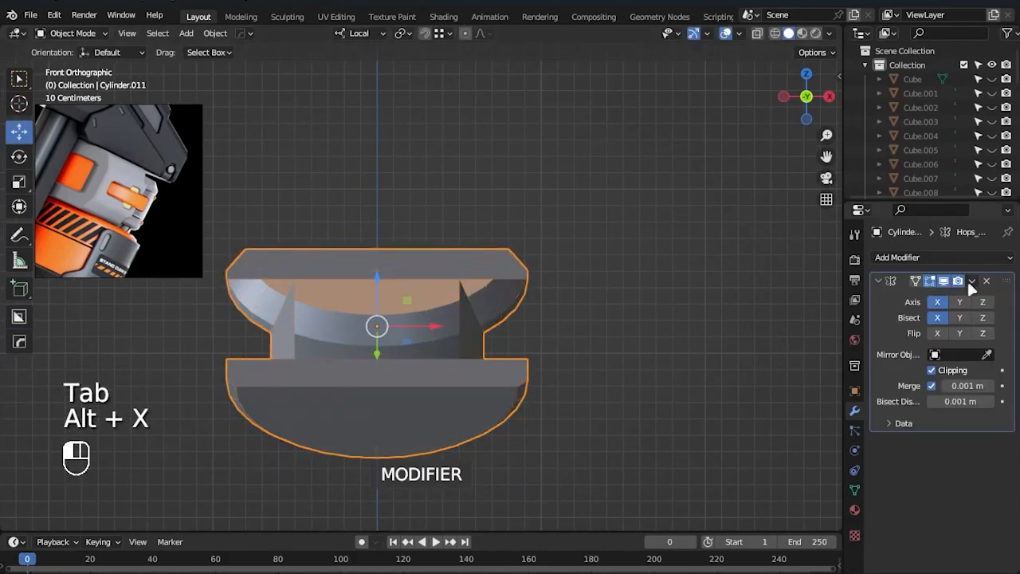
left_click(905, 297)
- Remove the leftover centre edges from the upper flange's flat side
key("Tab")
middle_click_drag(311, 328, 345, 327)
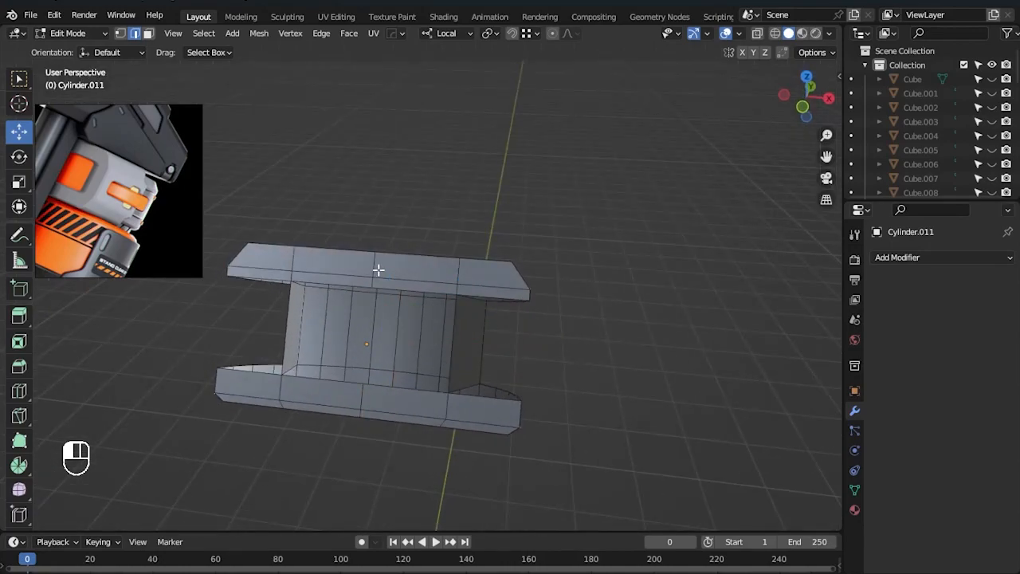
left_click(372, 266, "alt")
key("x")
left_click(358, 334)
middle_click_drag(515, 342, 682, 385, "shift")
left_click(605, 337)
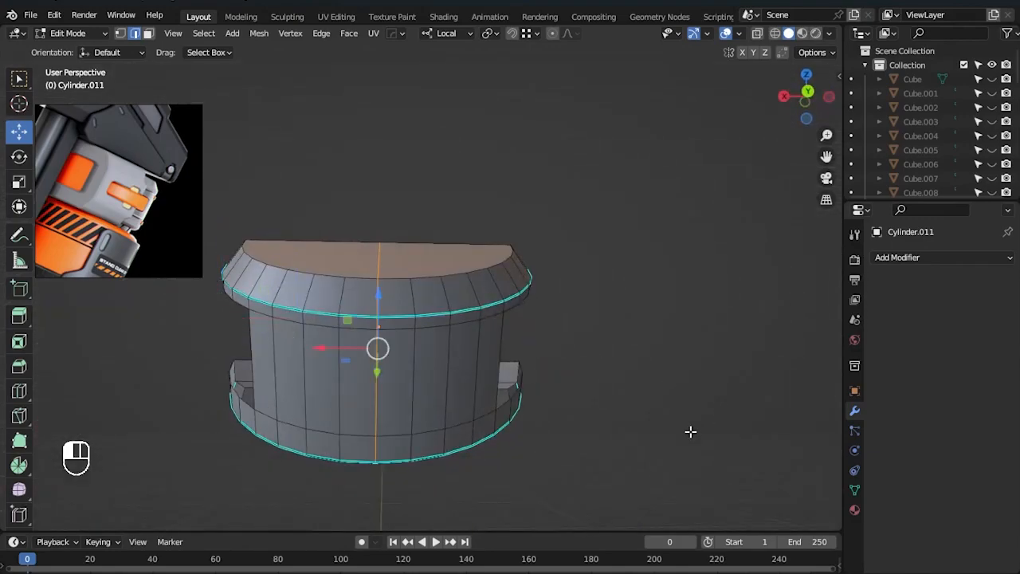
middle_click_drag(692, 430, 533, 454)
middle_click_drag(344, 390, 490, 330)
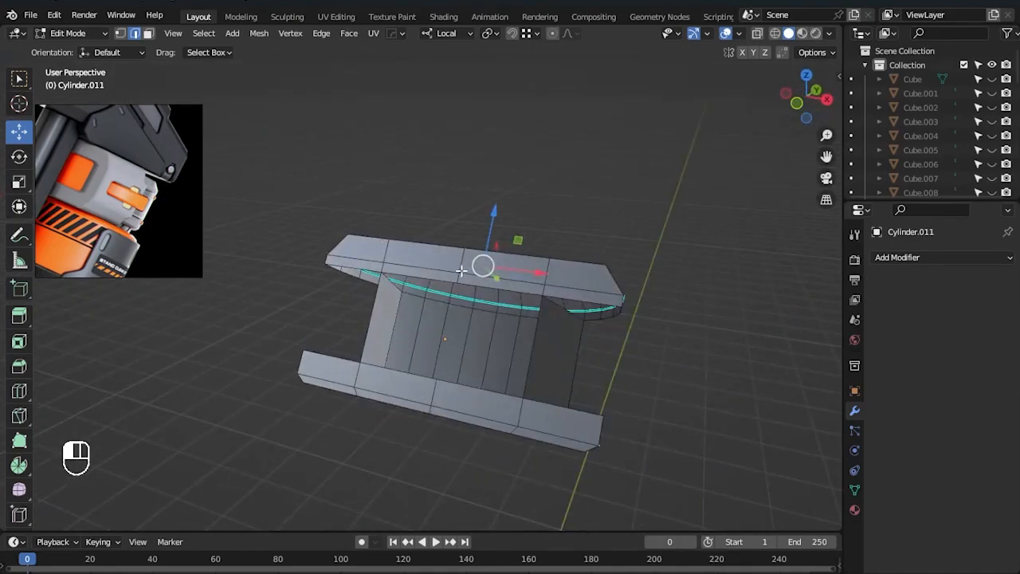
left_click(455, 373, "ctrl")
left_click(454, 279, "shift")
key("x")
left_click(455, 283)
- Remove the leftover centre edges from the lower flange's flat side and bottom cap
left_click(434, 383)
middle_click_drag(435, 387, 497, 365)
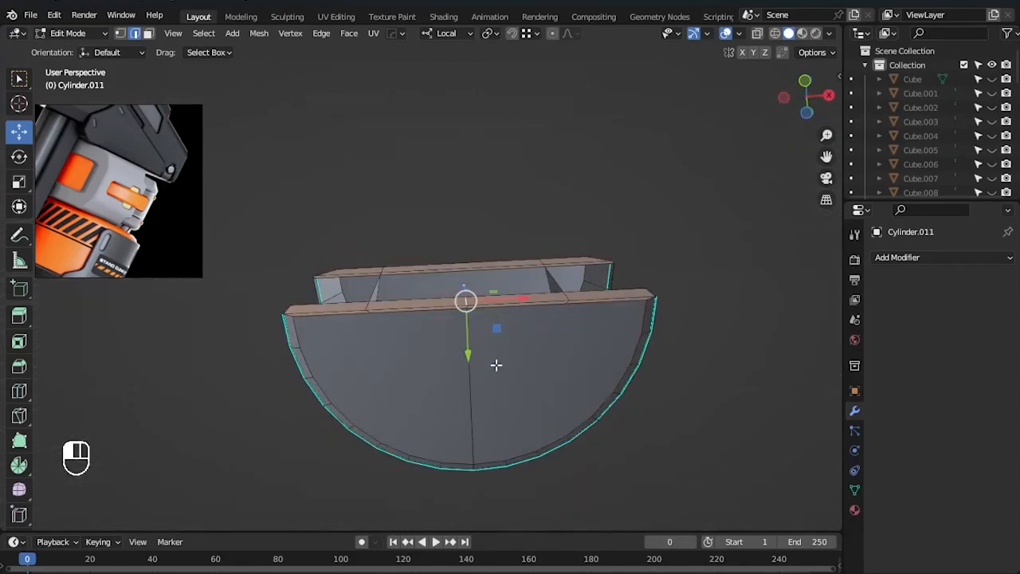
left_click(475, 441, "ctrl")
key("x")
left_click(610, 401)
- Fill the open inner sides of the upper and lower flanges beside the recess walls with faces
middle_click_drag(611, 401, 583, 343)
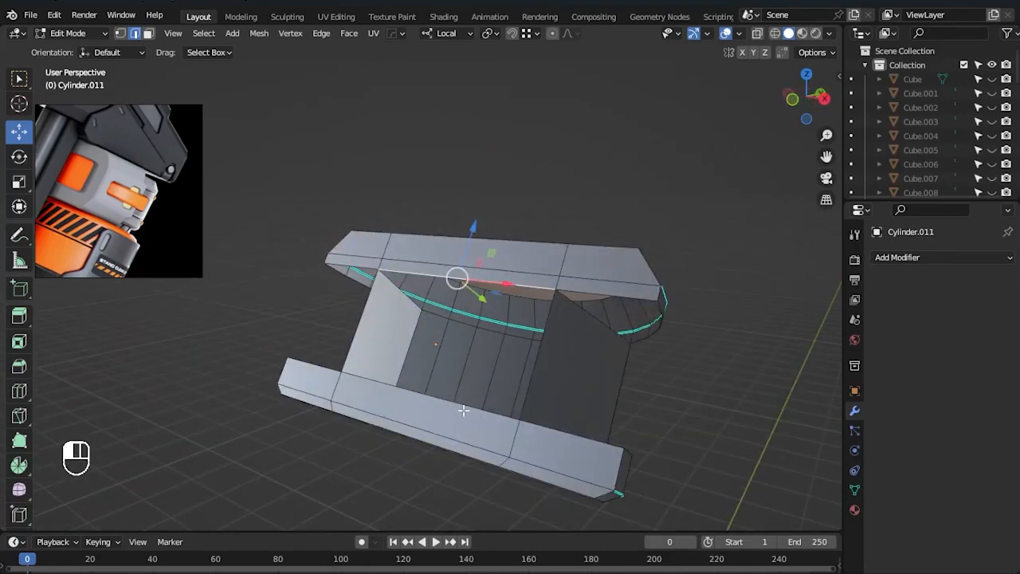
middle_click_drag(683, 413, 489, 485)
middle_click_drag(728, 471, 630, 421)
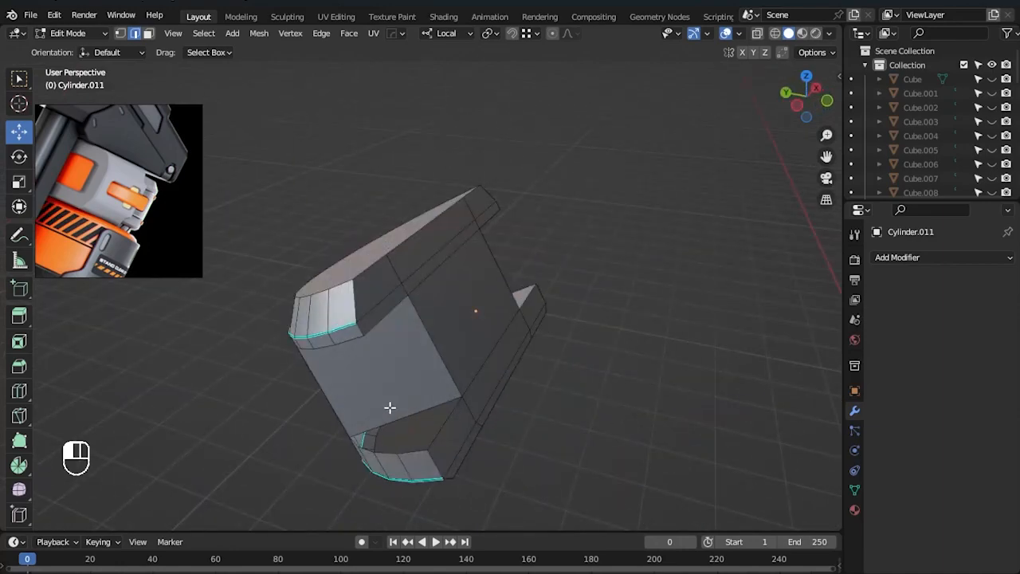
middle_click_drag(392, 408, 393, 290)
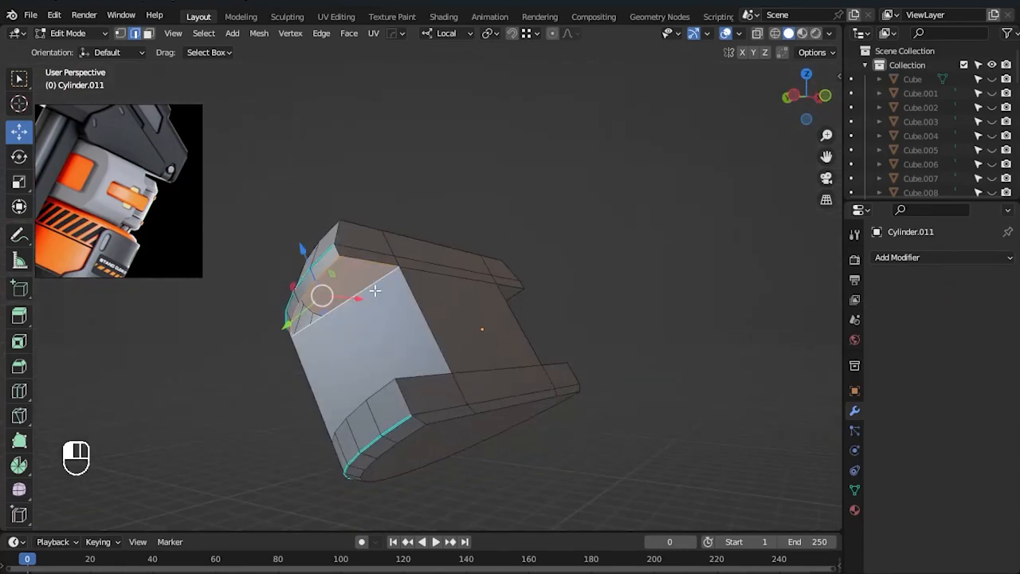
left_click(724, 285)
- Leave mesh editing, unhide all the other parts and deselect everything
key("Tab")
middle_click_drag(649, 340, 668, 386)
key("alt+h")
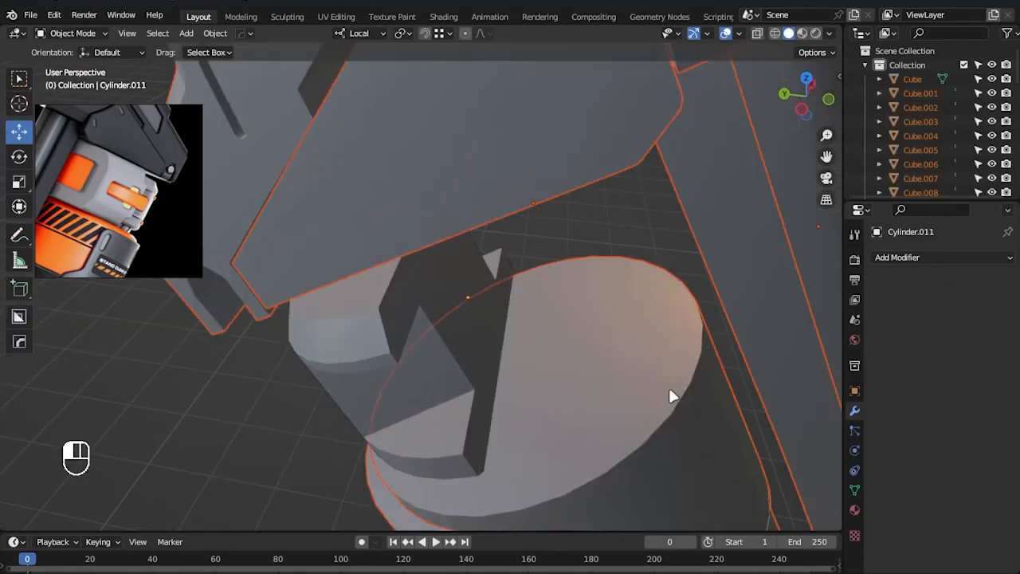
key("alt+a")
middle_click_drag(609, 253, 641, 234)
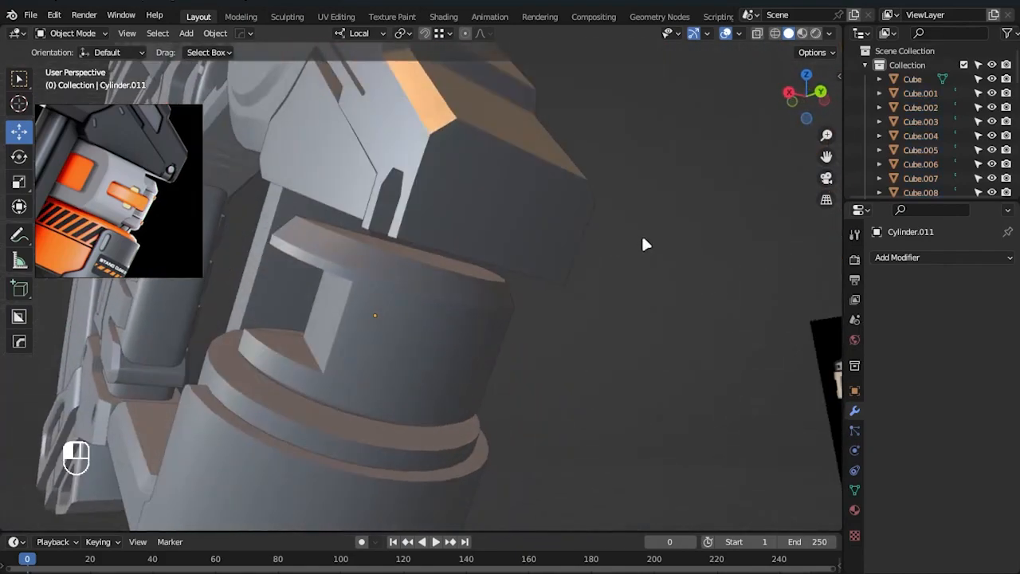
- Add a cube and move it about 4.90 m in Y and 5.32 m in Z onto the canister neck in the side view
key("KP_3")
key("shift+a")
mouse_move(470, 240)
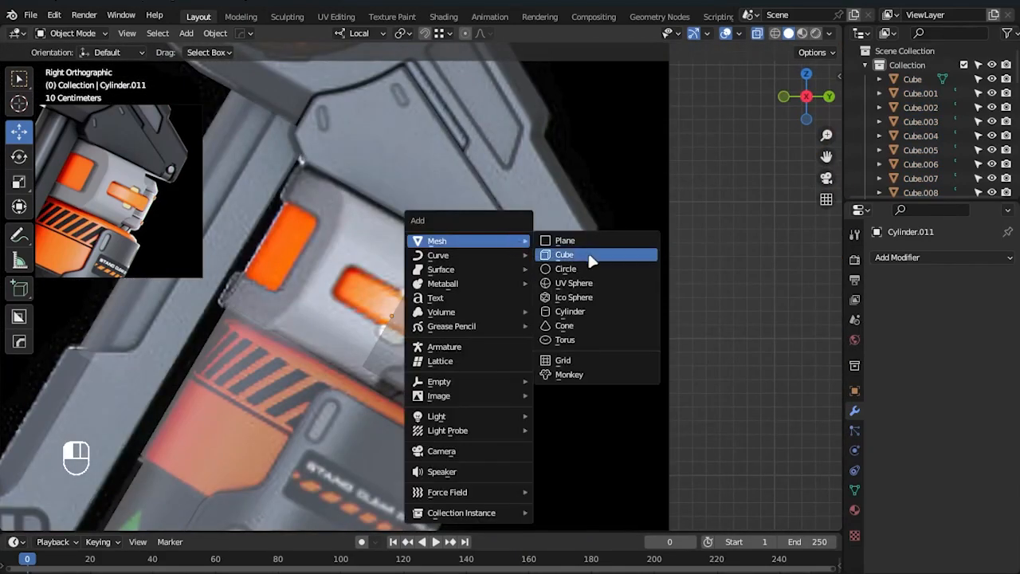
left_click(590, 256)
scroll(474, 410, "down", 9)
key("g")
left_click(435, 300)
scroll(552, 266, "up", 4)
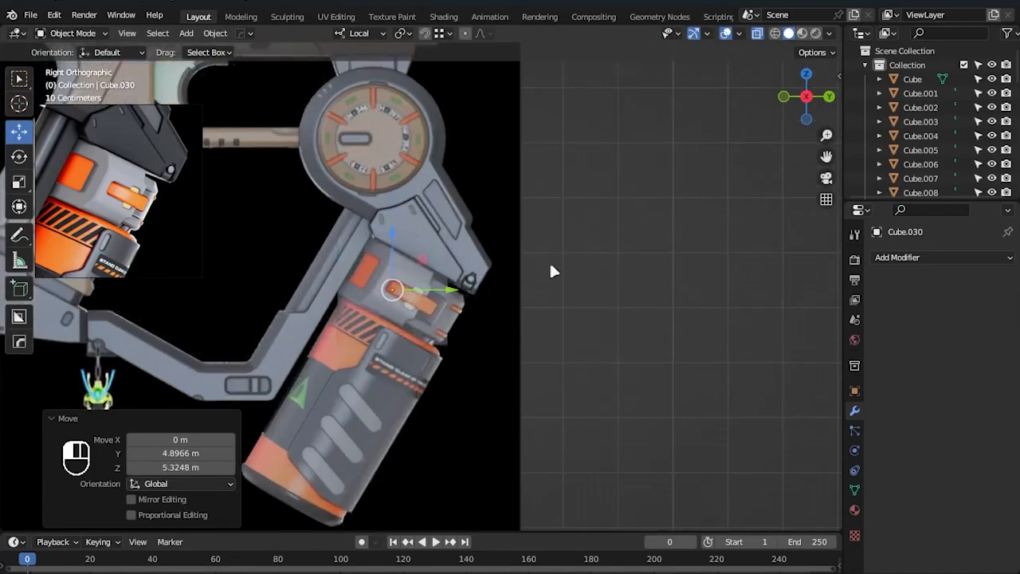
- Rotate the cube about 30° in the side view and align its upper edge with the top of the canister neck
scroll(554, 272, "up", 2)
key("r")
left_click(475, 322)
key("g")
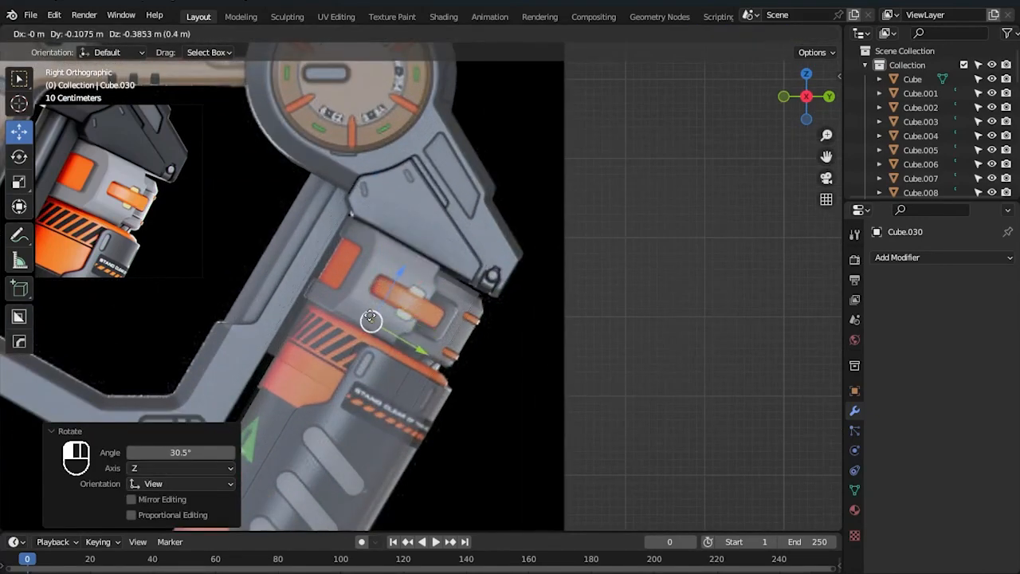
left_click(373, 316)
scroll(631, 285, "up", 4)
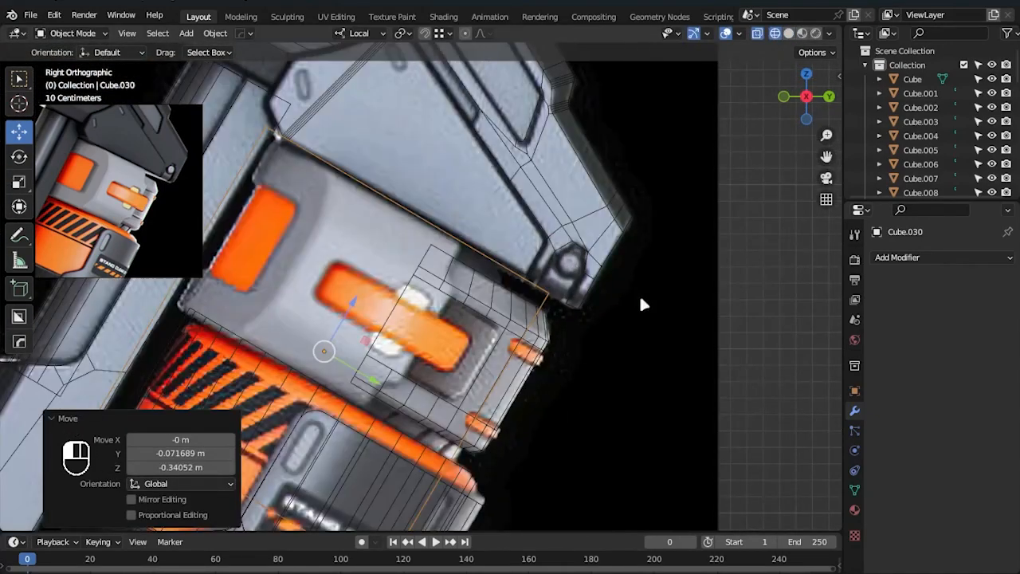
key("r")
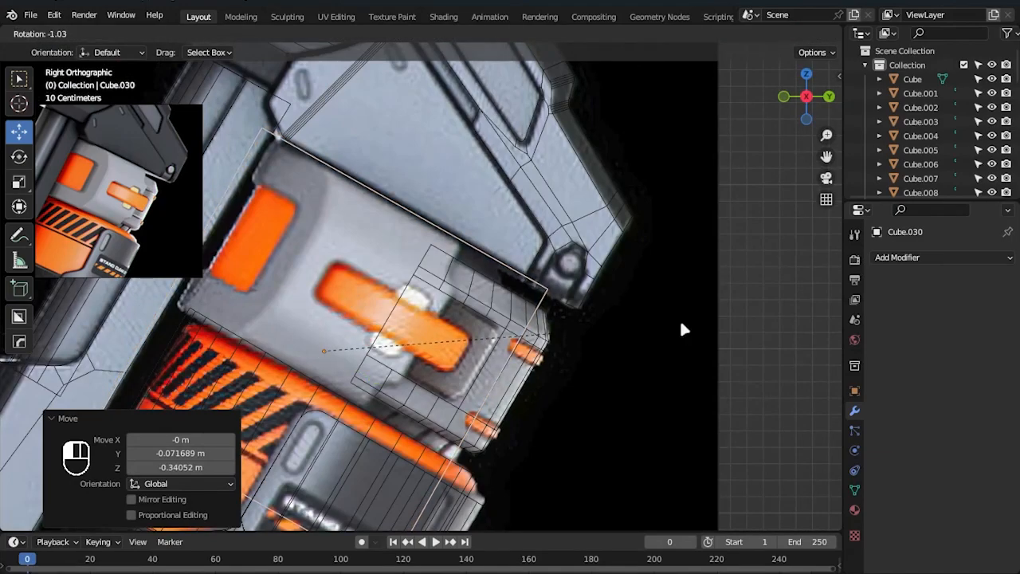
left_click(478, 338)
- Move the cube's top and bottom faces along local Z to the neck's upper and lower edges, raising the bottom about 0.82 m
key("Tab")
left_click(404, 209)
key("g")
key("z")
key("z")
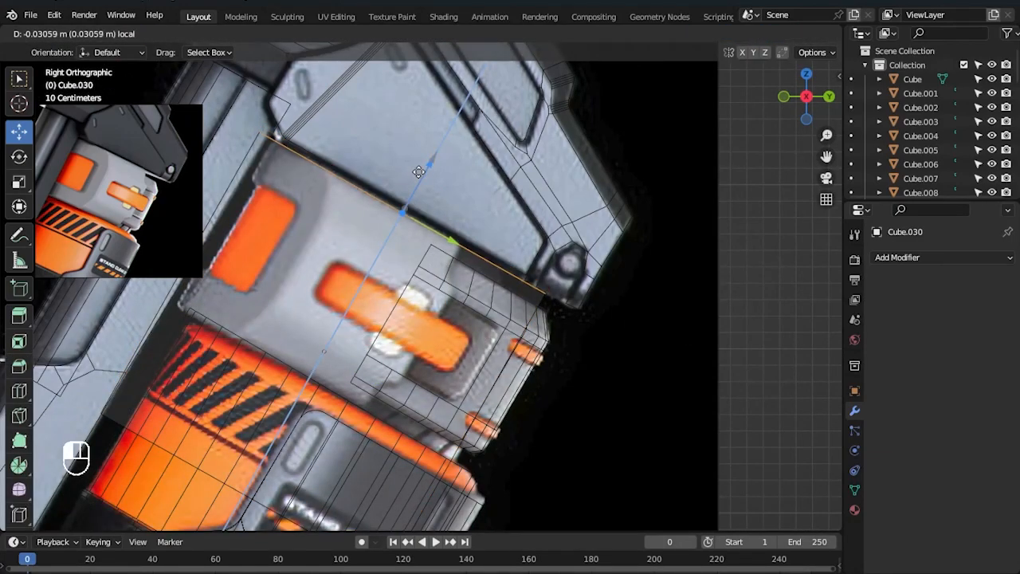
left_click(428, 172)
scroll(408, 327, "down", 3)
key("g")
key("z")
key("z")
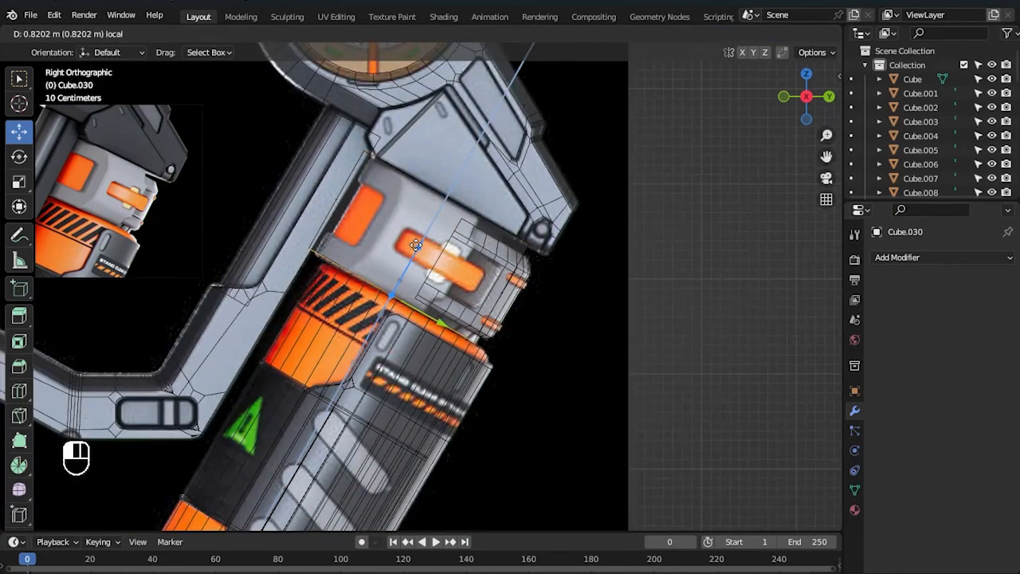
left_click(415, 244)
- Move the cube's two end faces inward along local Y, the outer one to the collar and the arm-side one past the orange panel
scroll(359, 301, "up", 5)
key("g")
key("y")
key("y")
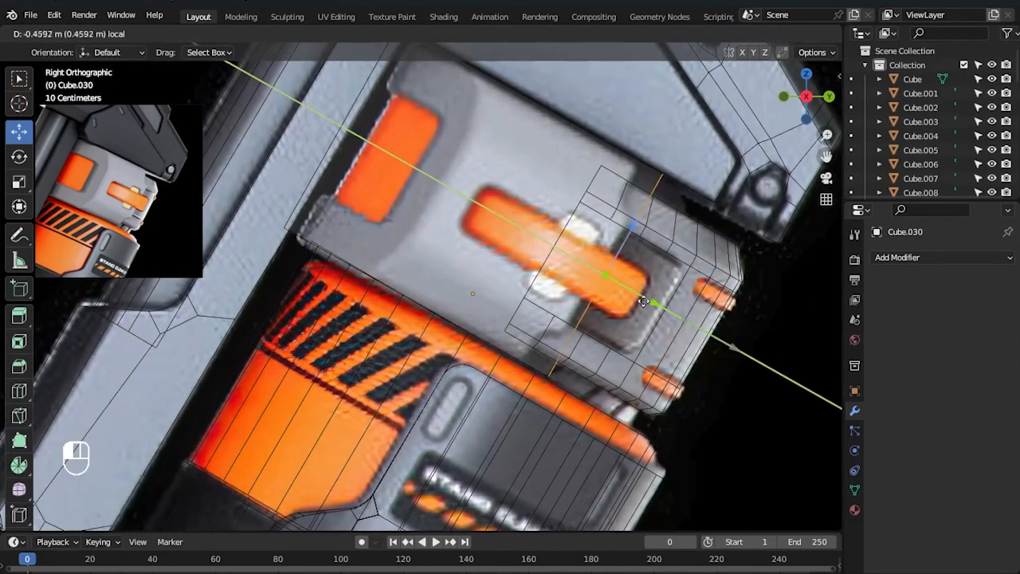
left_click(618, 301)
left_click(341, 136)
key("g")
key("y")
key("y")
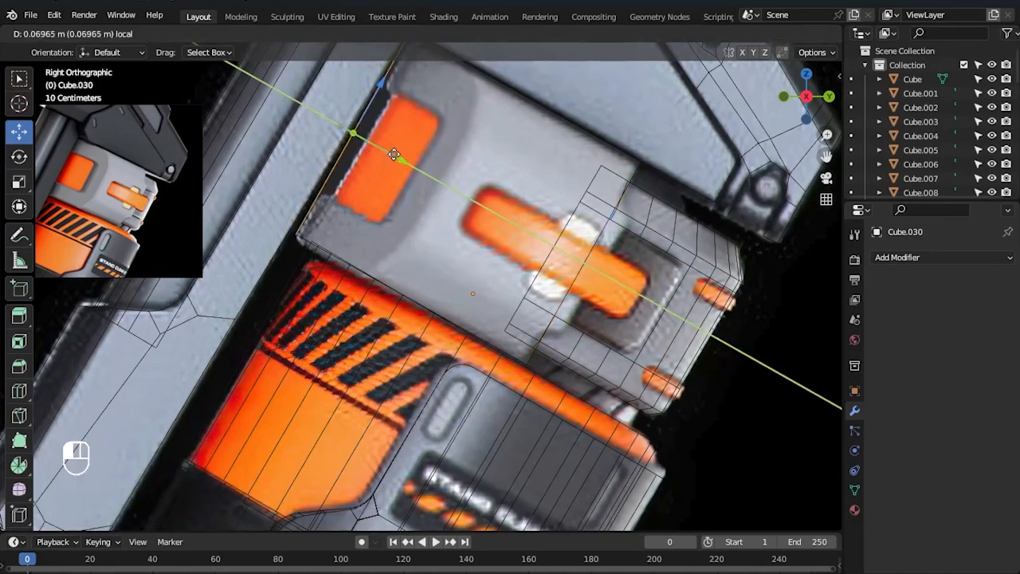
left_click_drag(478, 198, 480, 199)
- Return to solid shading and scale the neck block along local X by 0.952, then by about 1.05 to fit the neck
key("Tab")
middle_click_drag(657, 255, 677, 301)
left_click(788, 34)
mouse_move(538, 271)
middle_mouse_down()
mouse_move(532, 252)
mouse_move(522, 255)
middle_mouse_up()
key("s")
key("x")
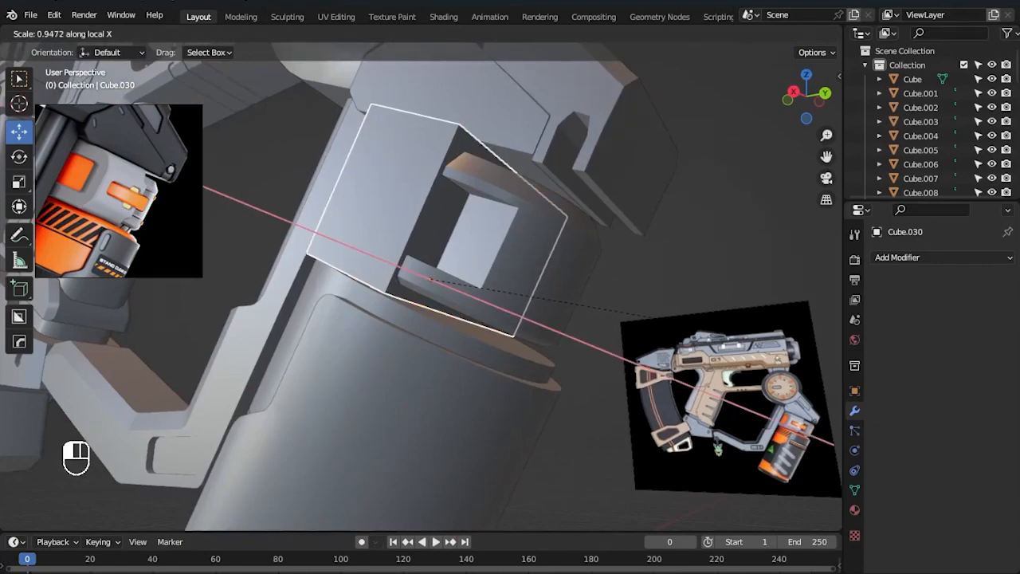
left_click(594, 343)
middle_click_drag(594, 342, 673, 384)
key("s")
key("x")
key("x")
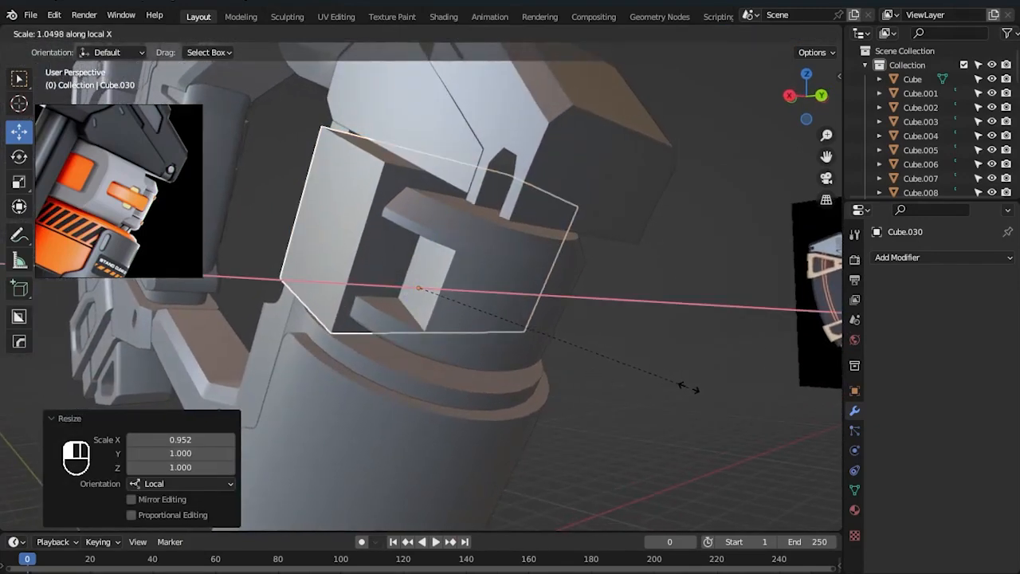
left_click(685, 388)
- Add two lengthwise loop cuts to the block, spread them apart, and move the arm-side corner vertices about -0.115 m along local Y
key("Tab")
middle_click_drag(587, 412, 692, 420)
key("KP_3")
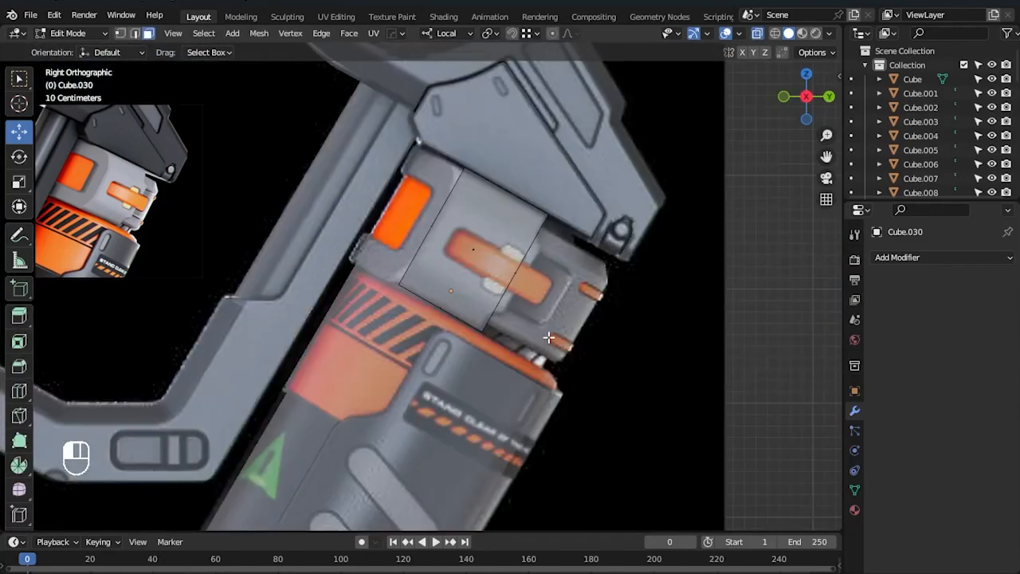
scroll(548, 248, "up", 2)
scroll(548, 249, "up", 1)
left_click(547, 248)
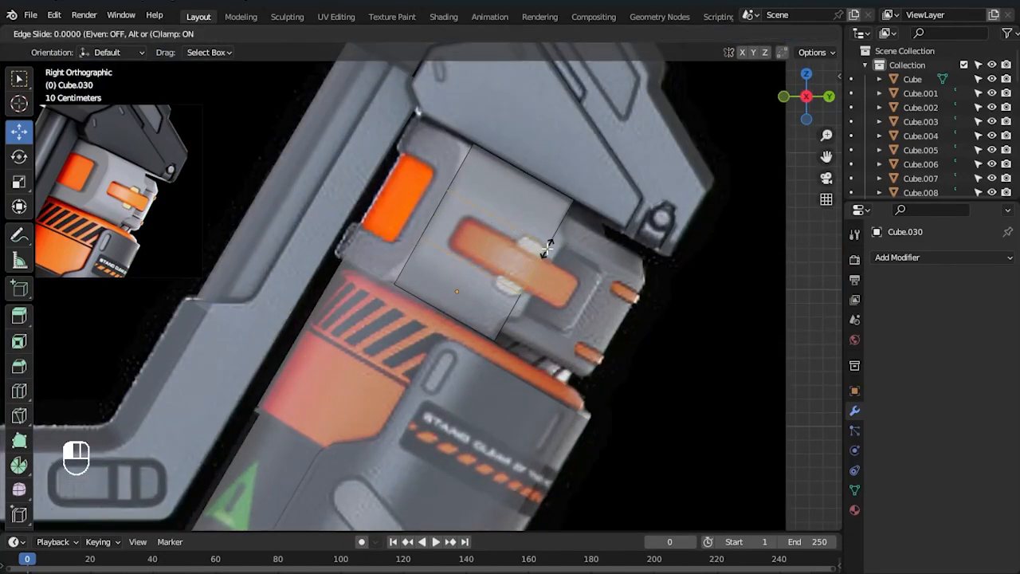
left_click(547, 249)
key("s")
left_click(582, 257)
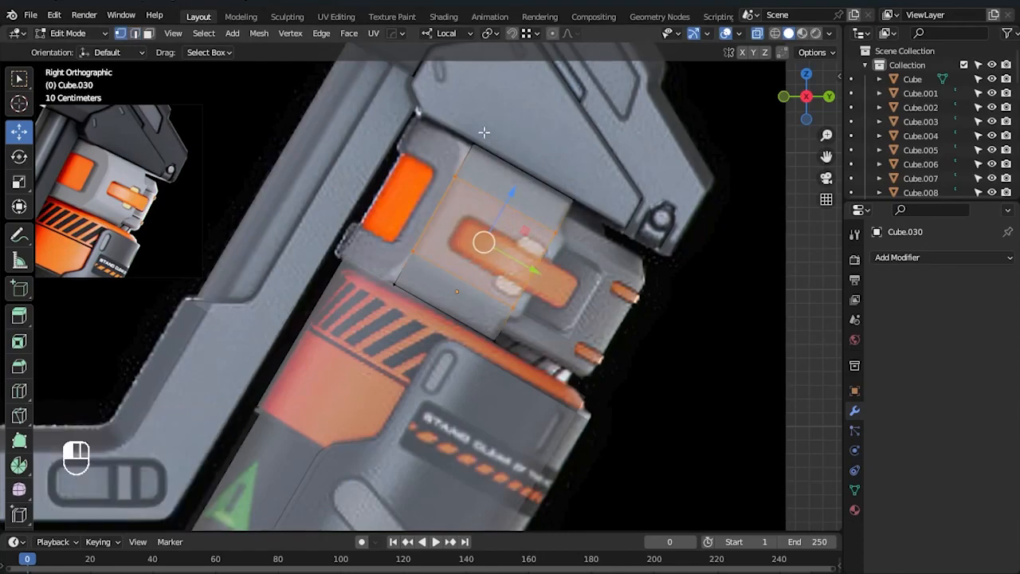
left_click_drag(491, 252, 462, 234)
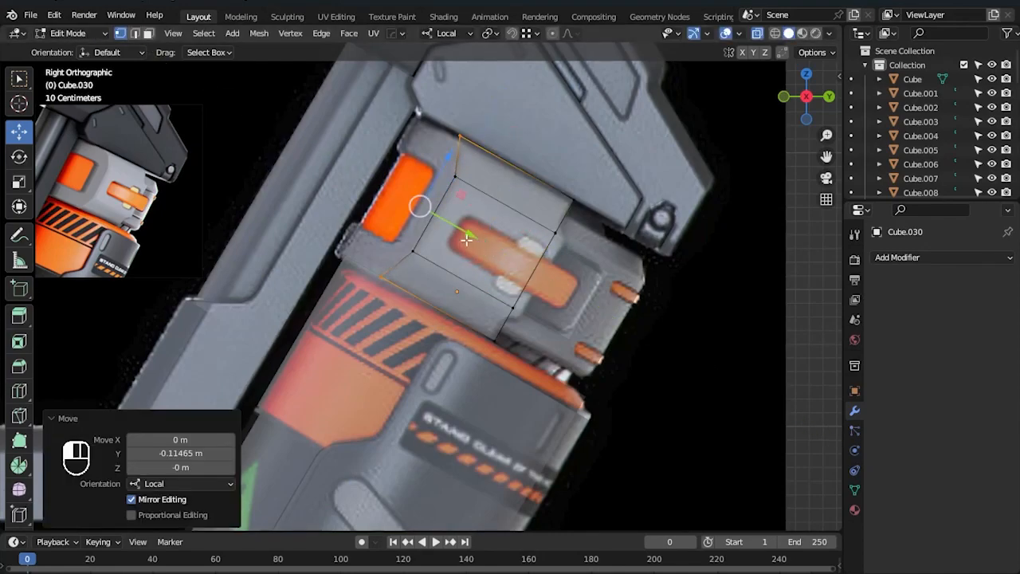
- Widen the block's arm-side end by scaling its three end faces along X, and check it against the side reference
middle_click_drag(676, 342, 611, 279)
key("3")
left_click(474, 152)
left_click(444, 216, "ctrl")
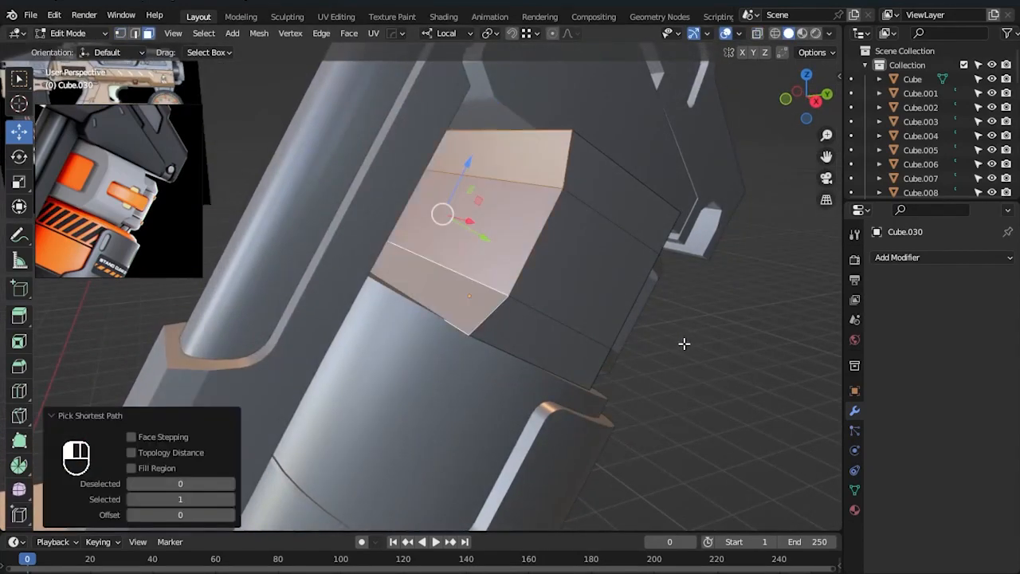
key("s")
key("x")
key("x")
left_click(760, 400)
scroll(703, 376, "down", 3)
middle_click_drag(701, 375, 412, 268)
key("Tab")
key("Tab")
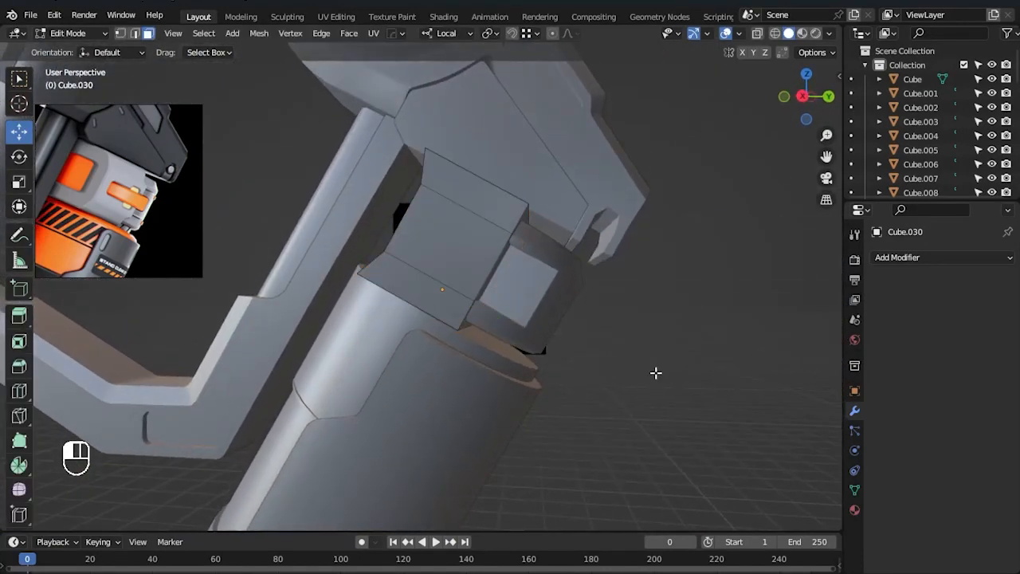
key("KP_3")
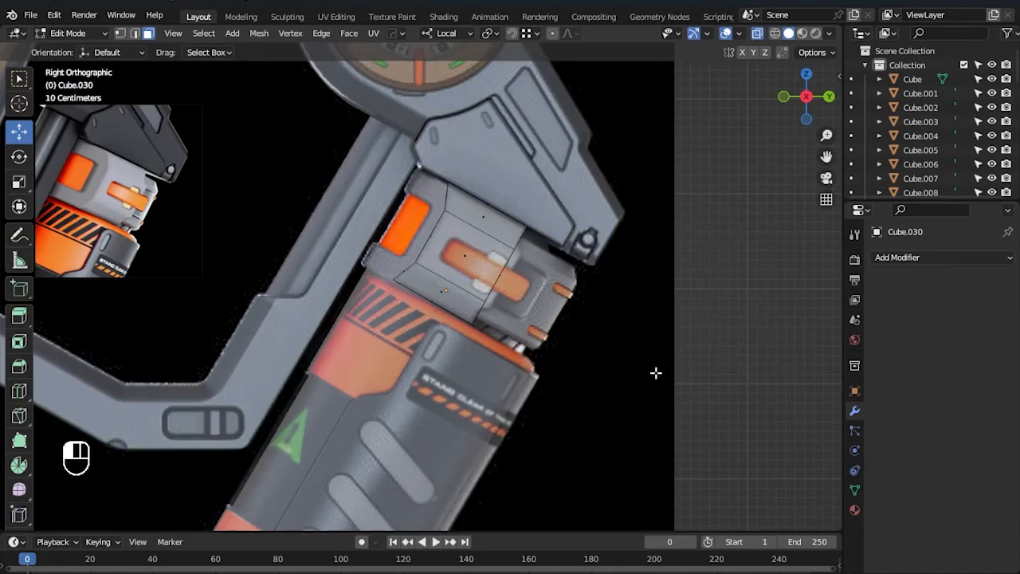
- Scale the block's outer upper and lower edges inward along X to chamfer its sides against the reference
scroll(676, 373, "up", 2)
key("grave")
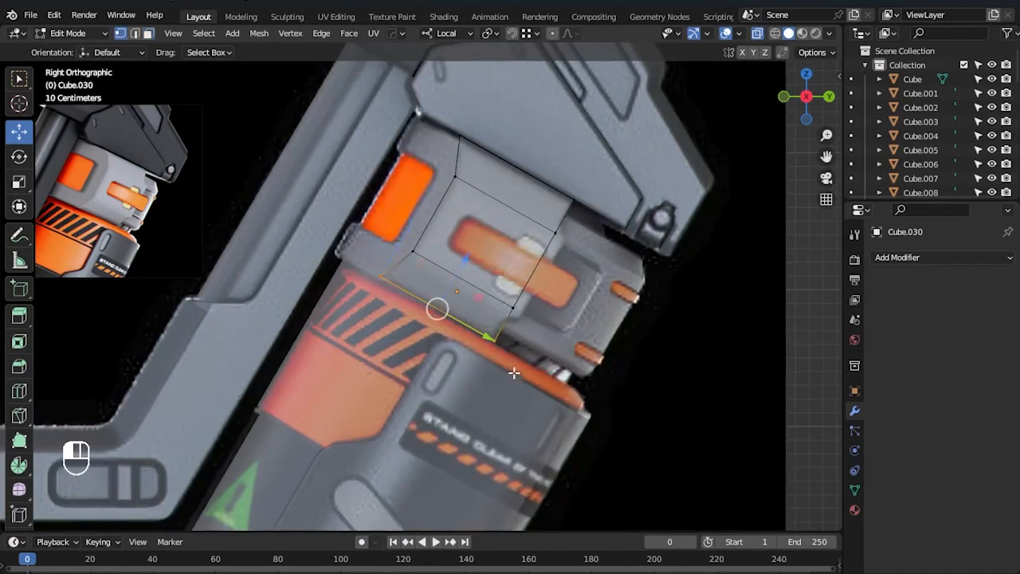
key("KP_1")
key("alt+z")
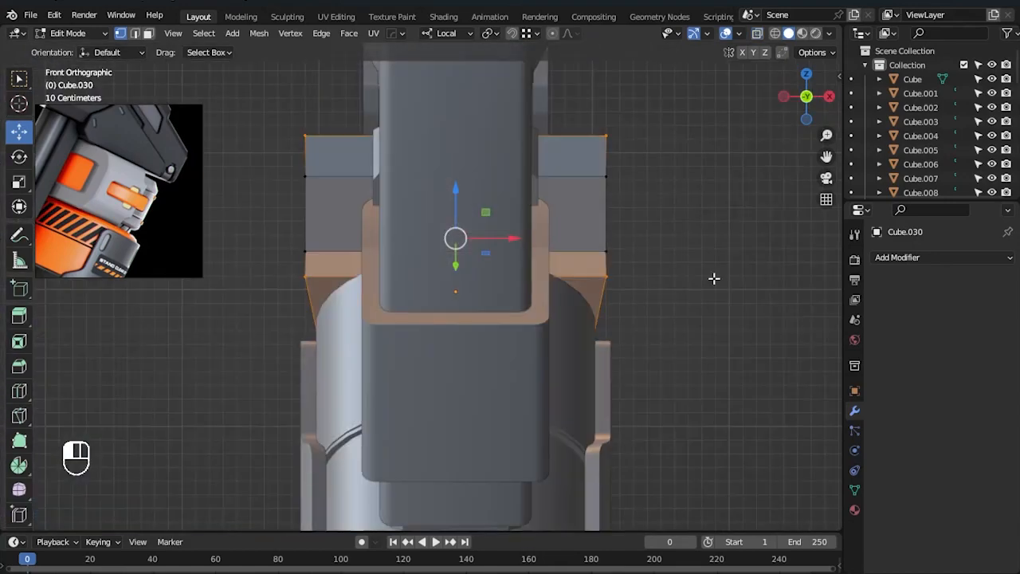
key("alt+z")
key("s")
key("x")
key("x")
left_click(687, 279)
key("alt+z")
key("Tab")
middle_click_drag(770, 353, 686, 426)
middle_click_drag(647, 384, 542, 311)
- Extrude the faces on the block's grip-facing end by 0.44945 m and flatten them along local Y with scale 0
key("Tab")
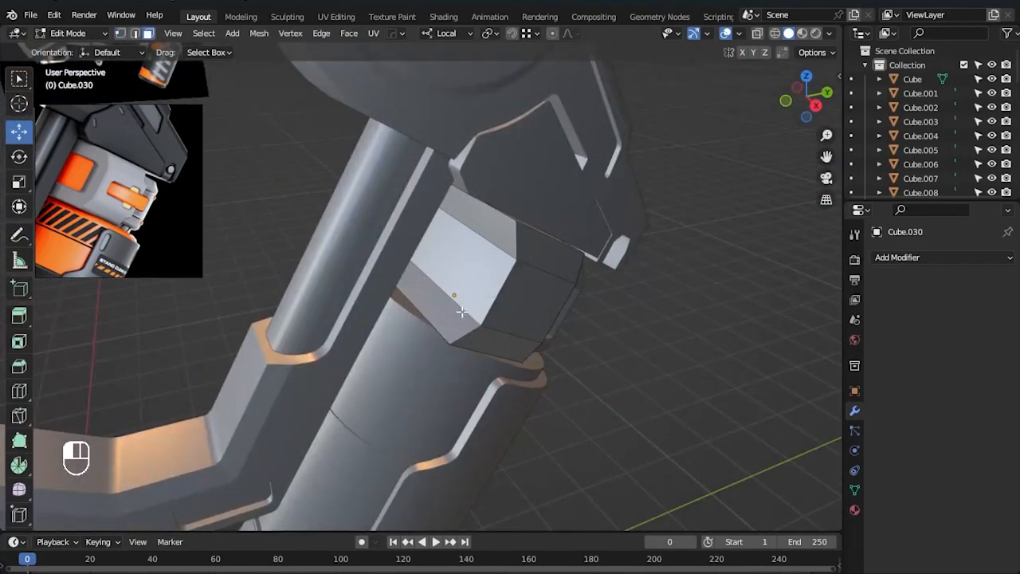
left_click(497, 239)
left_click(449, 313, "ctrl")
key("KP_3")
key("e")
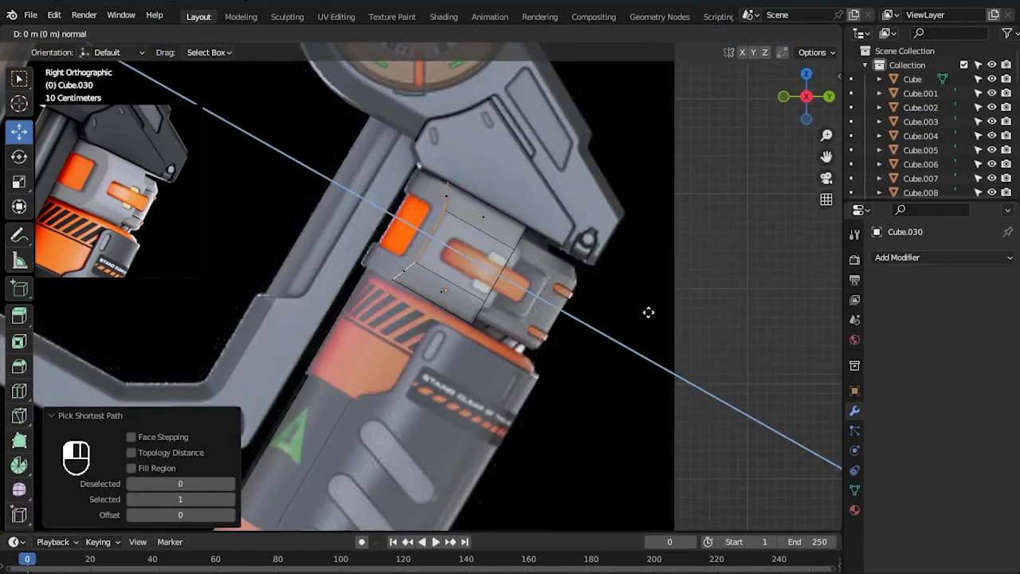
left_click(612, 297)
type("sy")
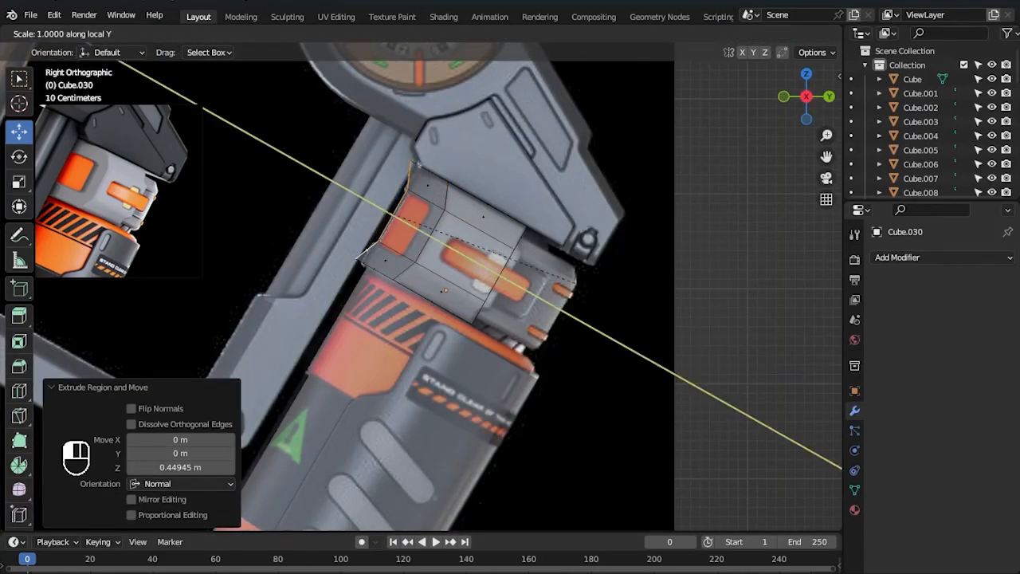
type("0")
key("Return")
- Move the flattened end of the block 0.025711 m along local Y toward the reference outline
scroll(425, 207, "up", 3)
key("g")
key("y")
left_click(428, 209)
scroll(568, 281, "up", 4)
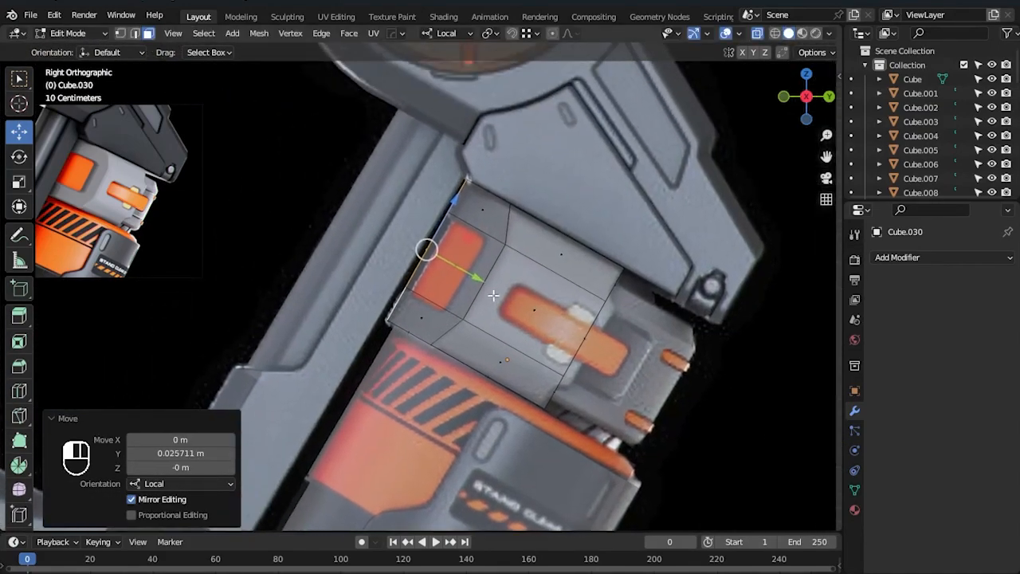
- Rotate the extruded end to match the reference slant and move it 0.032775 m along local Y
left_click(787, 34)
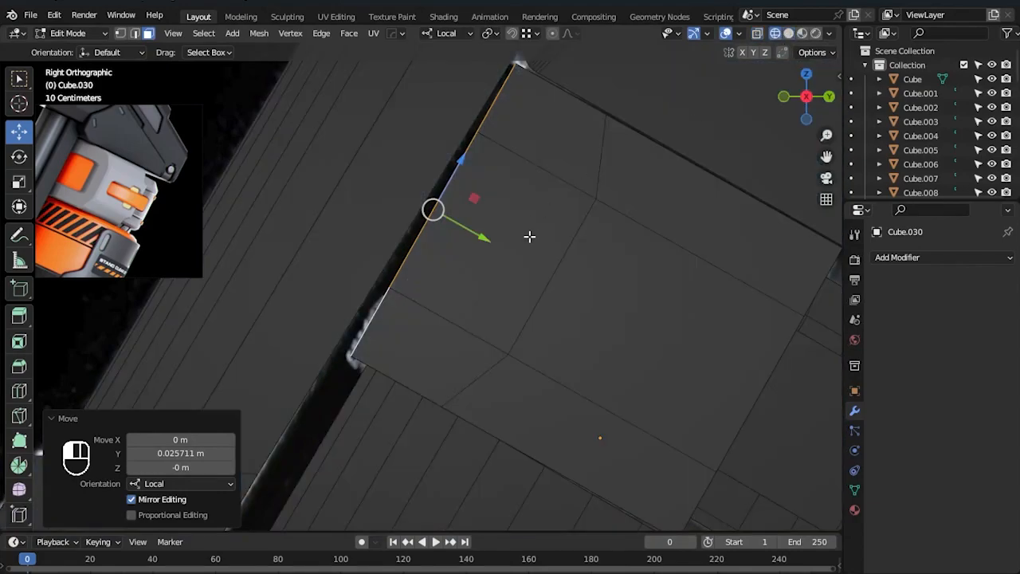
key("r")
left_click(607, 230)
key("g")
key("y")
key("y")
left_click_drag(478, 240, 484, 278)
scroll(483, 251, "down", 4)
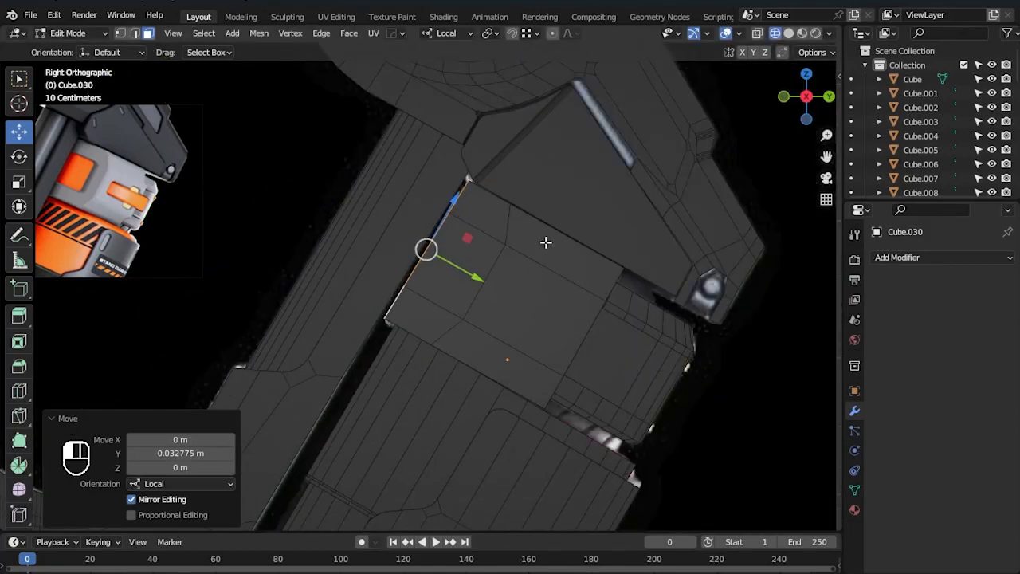
left_click(787, 34)
- Scale the extruded end's upper and lower corner vertices inward along local X to about 0.68
key("1")
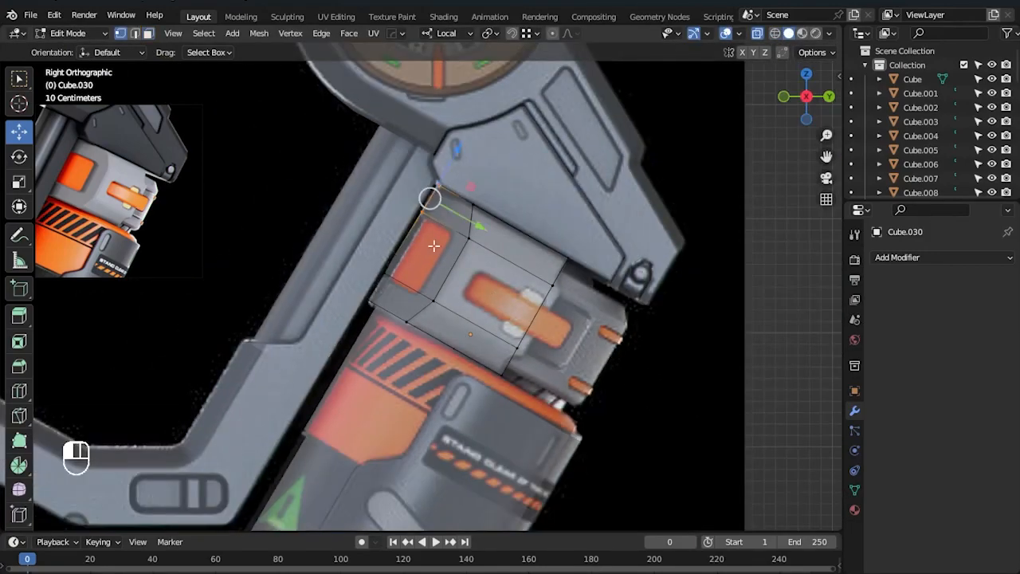
left_click_drag(397, 312, 398, 314, "shift")
key("alt+z")
middle_click_drag(589, 334, 649, 373)
key("s")
key("x")
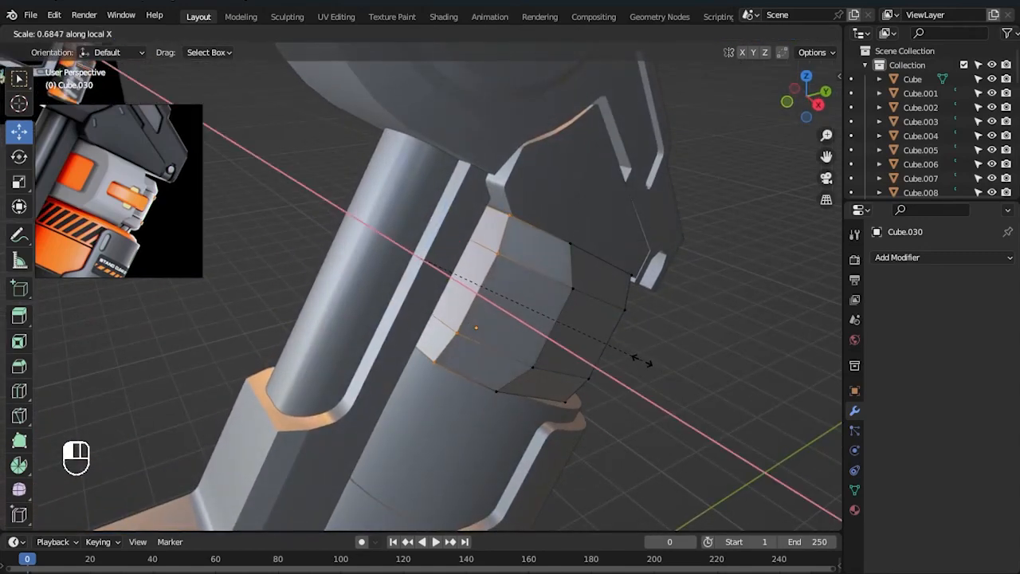
left_click(645, 361)
- Apply smooth shading to the housing block
key("Tab")
middle_click_drag(753, 418, 515, 339)
right_click(516, 339)
left_click(512, 330)
left_click(731, 390)
middle_click_drag(732, 390, 638, 362)
middle_click_drag(494, 311, 559, 337)
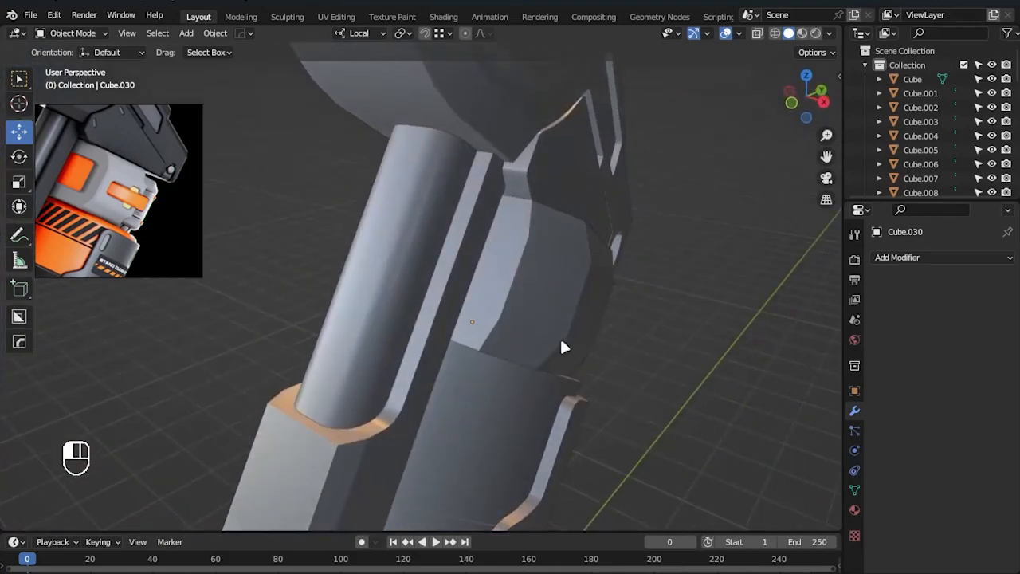
- Flatten the edge loops bordering the block's extruded end with scale 0, handling the opposite side along local X
left_click(561, 339)
key("Tab")
left_click(527, 215)
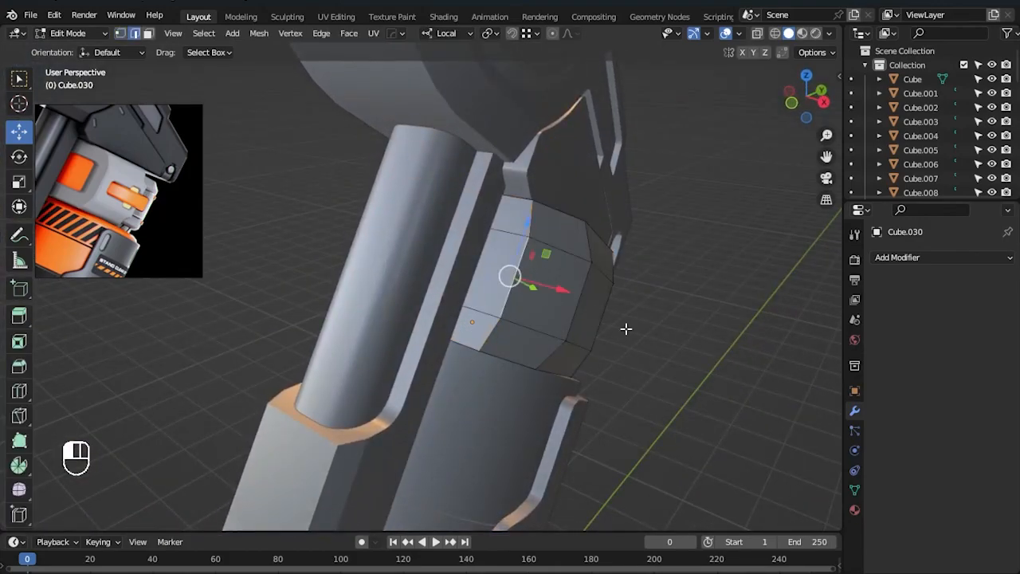
type("s0")
key("Return")
middle_click_drag(717, 380, 363, 265)
left_click(362, 267, "alt")
type("sx0")
key("Return")
- Flatten the bordering edge loop on the block's near side along local X with scale 0
middle_click_drag(777, 262, 586, 261)
left_click(543, 267, "alt+shift")
type("sx")
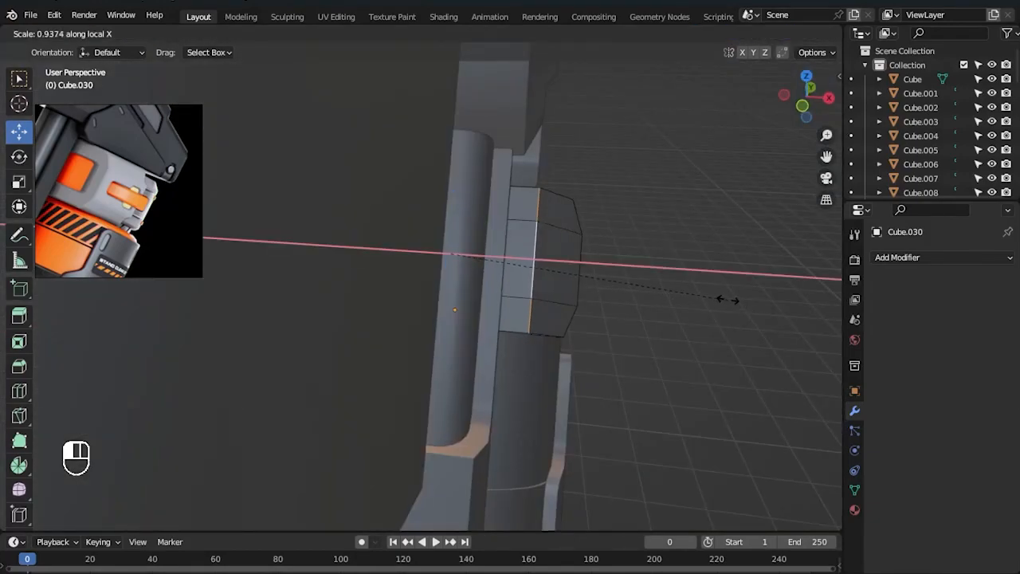
type("0")
key("Return")
middle_click_drag(747, 360, 695, 415)
key("Tab")
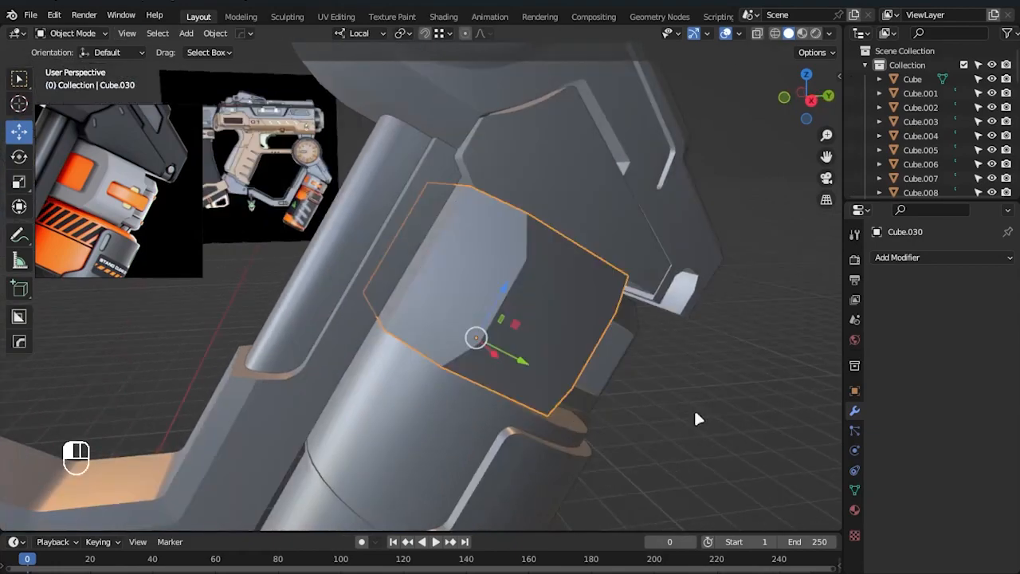
- Add two lengthwise loop cuts to the block and spread them by 1.146 along local Z around the orange clip
key("KP_3")
key("alt+z")
middle_click_drag(723, 449, 698, 435, "shift")
key("Tab")
scroll(576, 333, "up", 1)
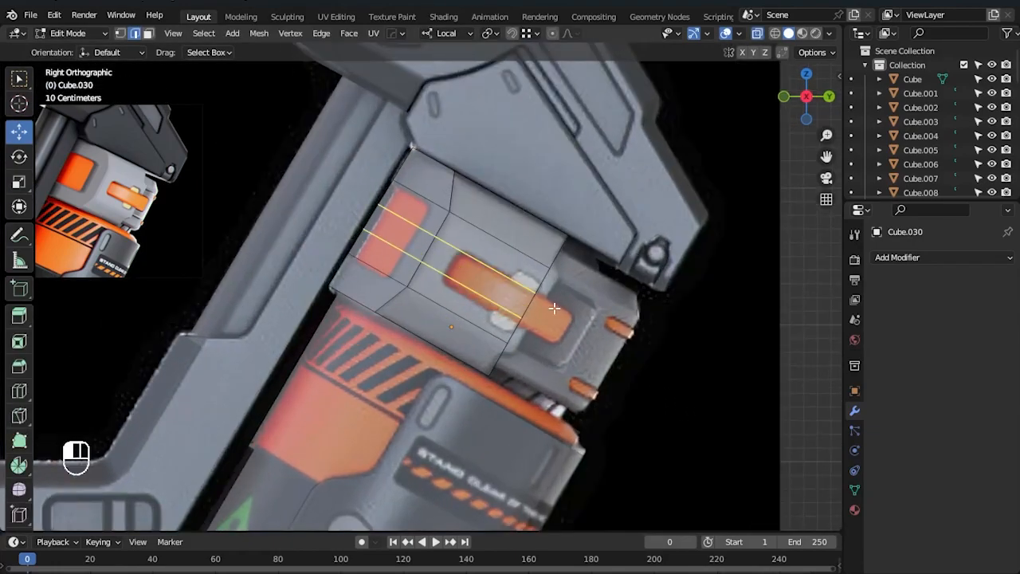
left_click(554, 308)
right_click(554, 308)
key("s")
left_click(636, 364)
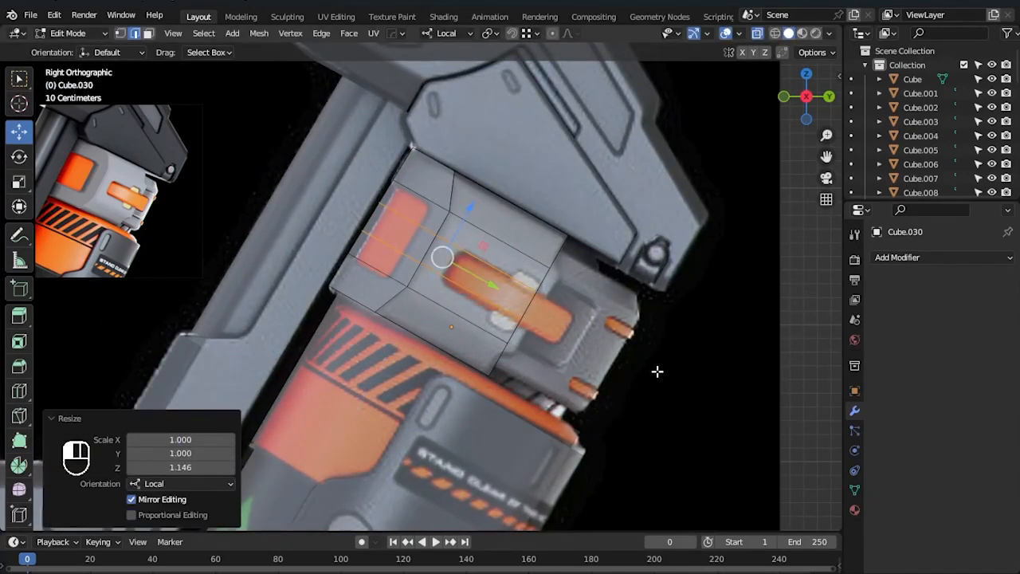
- Add a crosswise loop cut at the orange clip's inner end and flatten it along local Y with scale 0
middle_click_drag(754, 405, 728, 385, "shift")
key("ctrl+r")
left_click(466, 244)
left_click(439, 231)
type("sy0")
key("Return")
key("Tab")
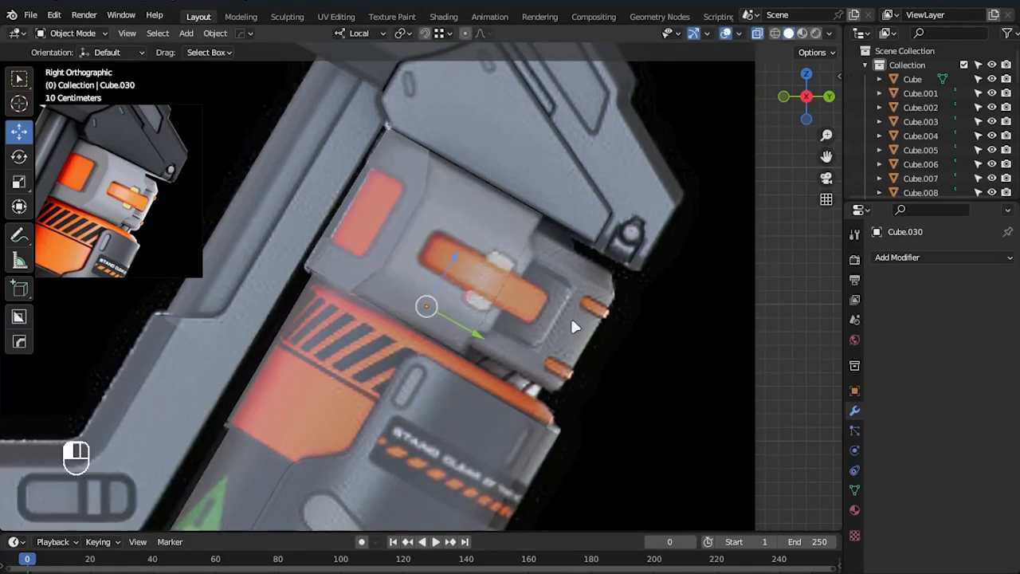
- Add a 32-vertex cylinder, move it onto the orange clip in the reference, and apply Shade Auto Smooth
key("shift+a")
left_click(569, 319)
key("g")
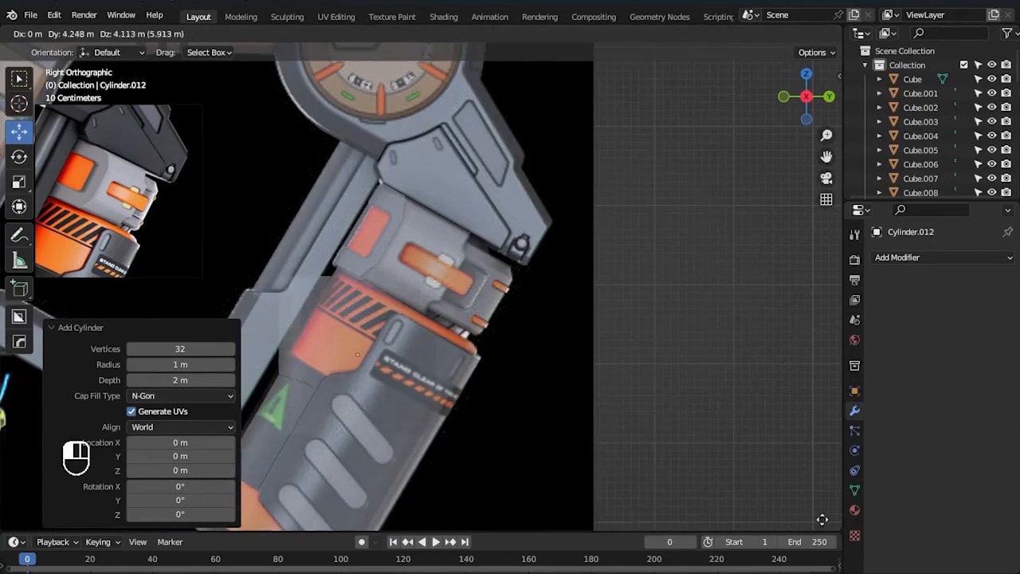
left_click(449, 291)
right_click(447, 292)
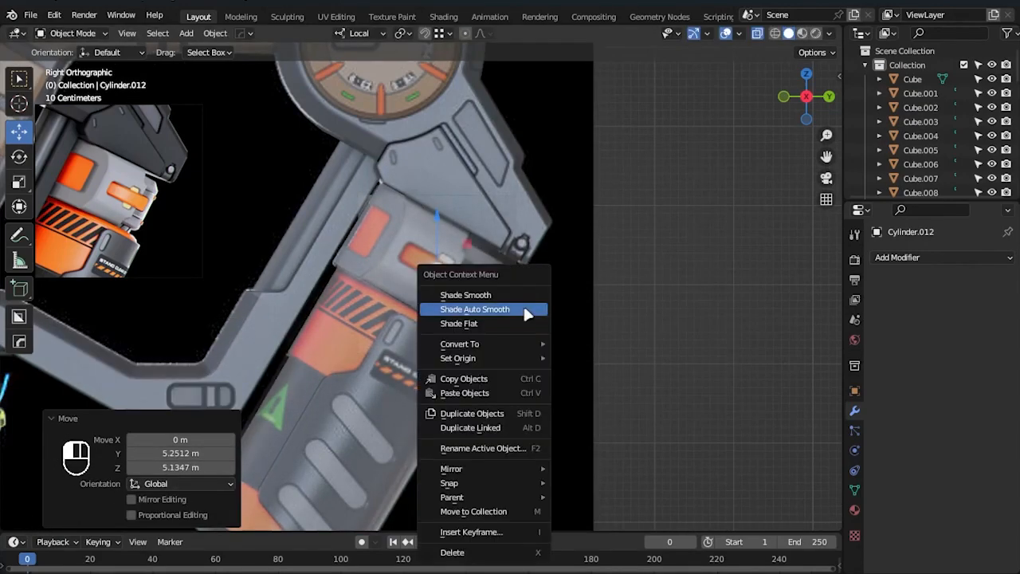
left_click(467, 310)
- Scale the clip cylinder to 0.533 and rotate it 30.6° to follow the housing's slant
scroll(562, 314, "up", 2)
key("s")
left_click(546, 288)
scroll(546, 288, "up", 2)
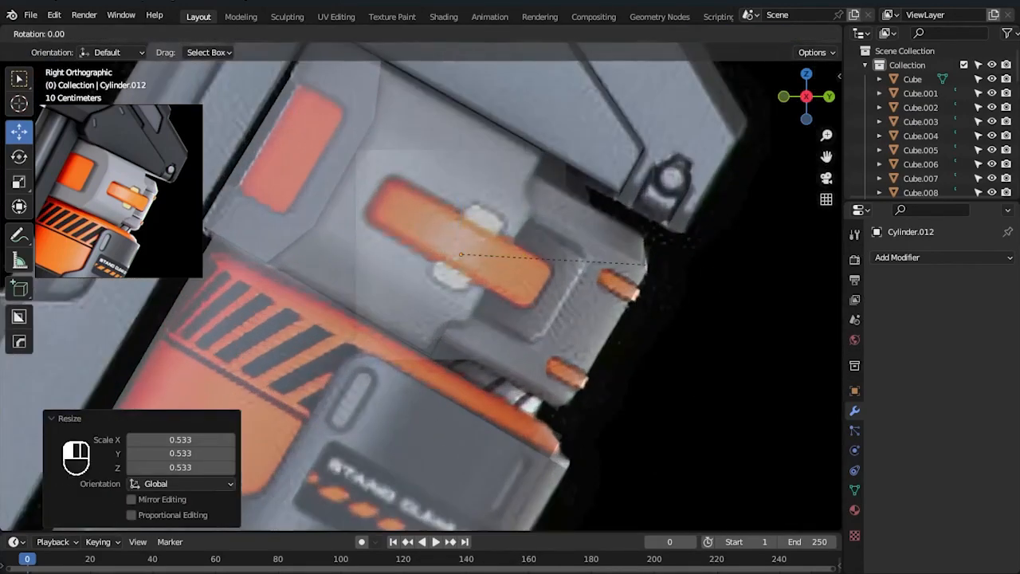
key("r")
left_click(601, 347)
scroll(614, 207, "up", 2)
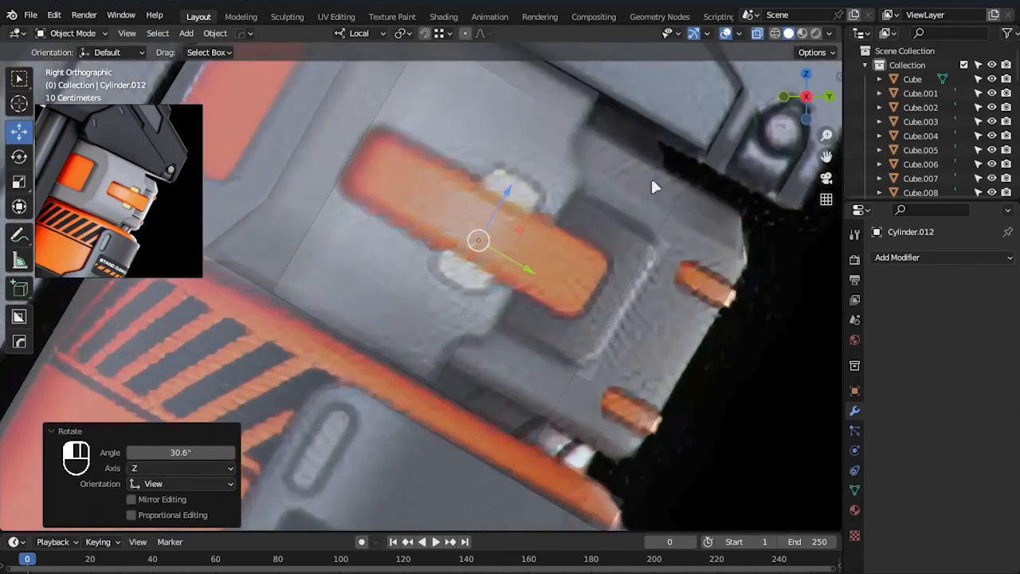
- Flatten the clip cylinder along local Z and move it over the orange clip in the reference
key("shift+z")
key("s")
key("z")
key("z")
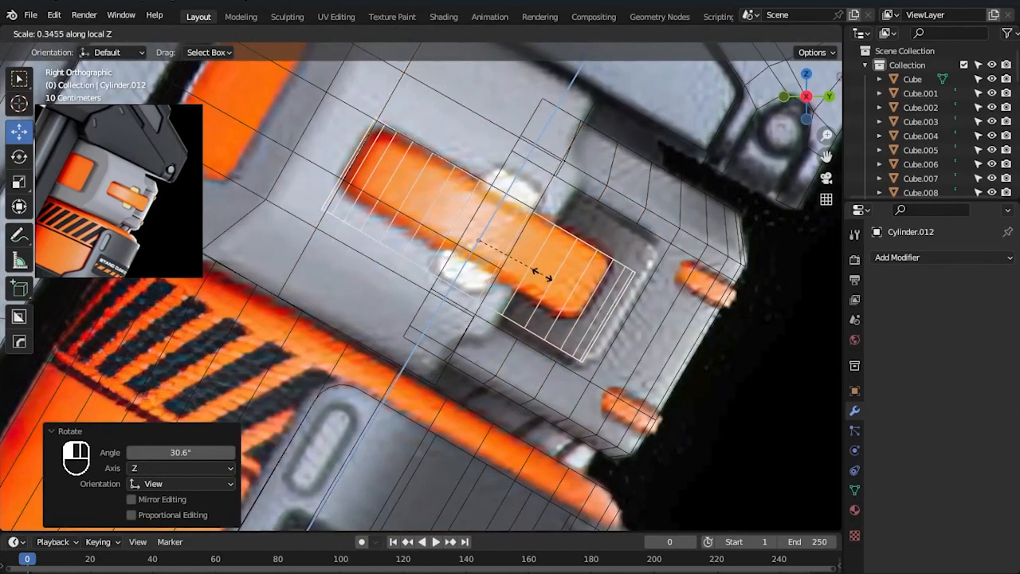
left_click(514, 229)
key("g")
left_click(476, 224)
- Scale the clip cylinder by 0.859 along local Z and rotate it by -1.1°
key("s")
key("z")
key("z")
left_click(601, 255)
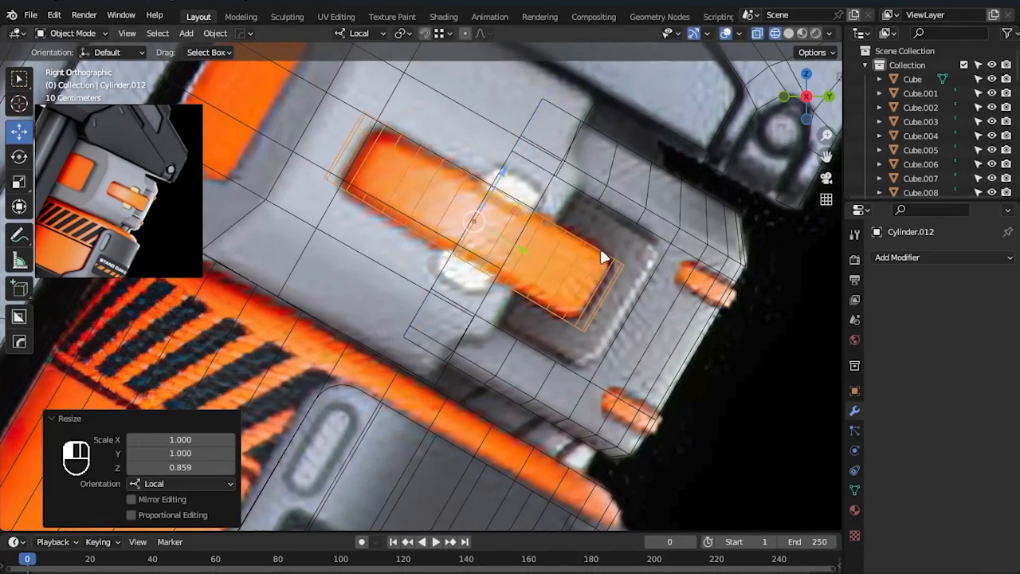
key("r")
left_click(654, 235)
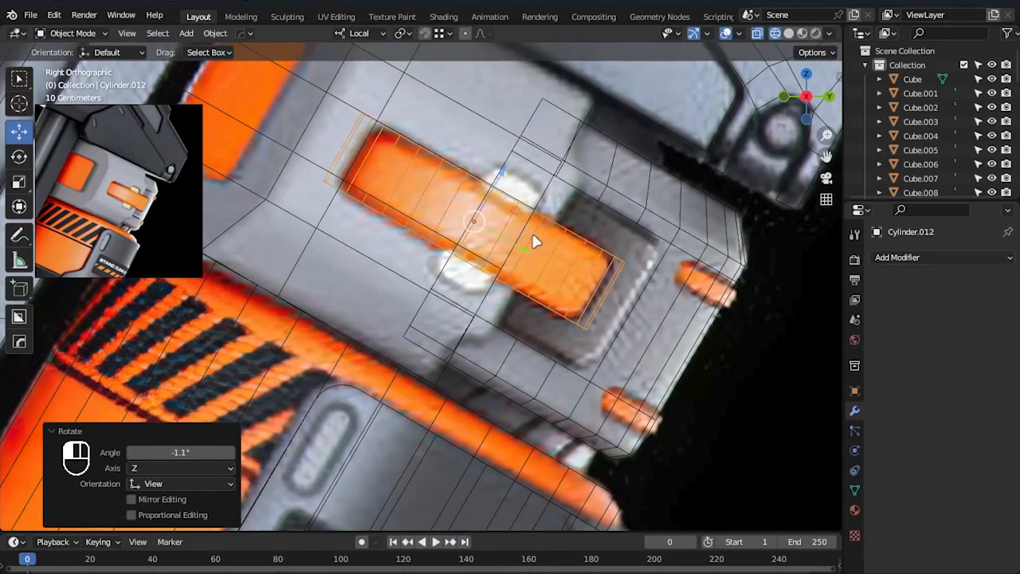
- Fine-tune the clip cylinder's thickness along local Z and move it 0.016955 m along that axis
scroll(512, 159, "up", 1)
key("g")
key("z")
key("z")
left_click(642, 246)
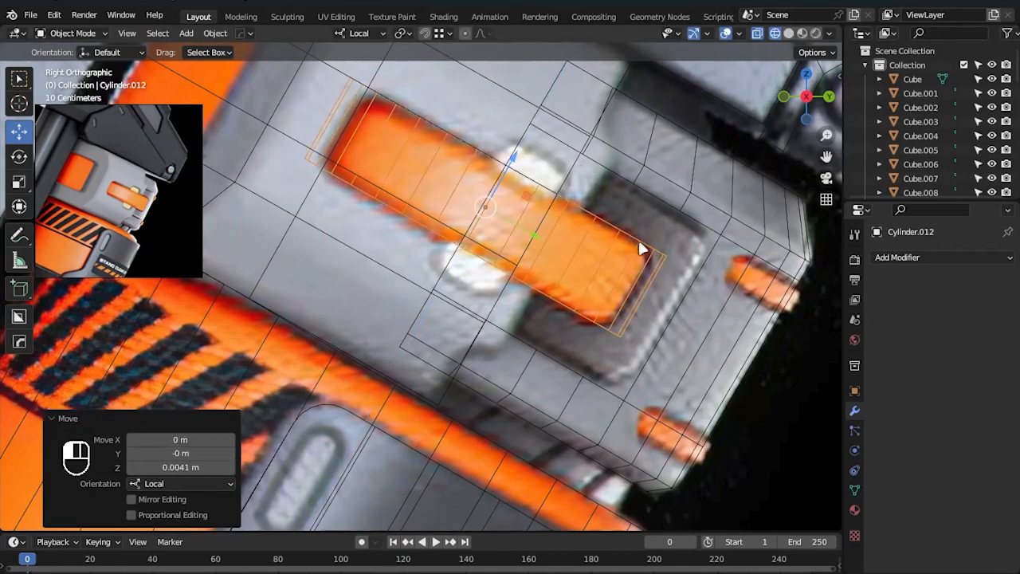
scroll(676, 275, "down", 1)
key("s")
key("z")
left_click(496, 194)
key("g")
key("z")
left_click(510, 186)
scroll(713, 371, "down", 5)
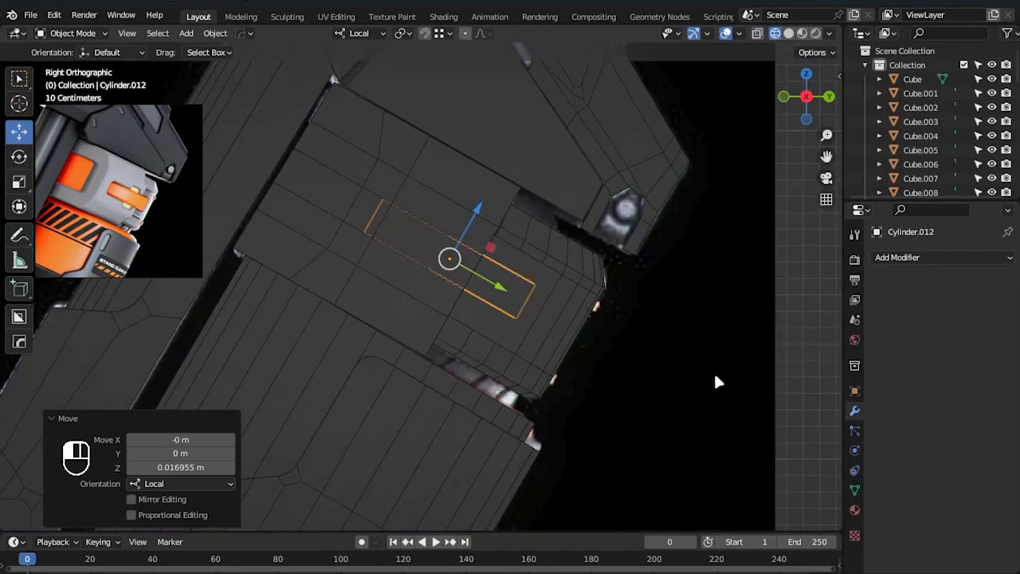
- Return to opaque solid shading and move the clip cylinder along local X relative to the housing's side
middle_click_drag(713, 370, 830, 30)
left_click(788, 33)
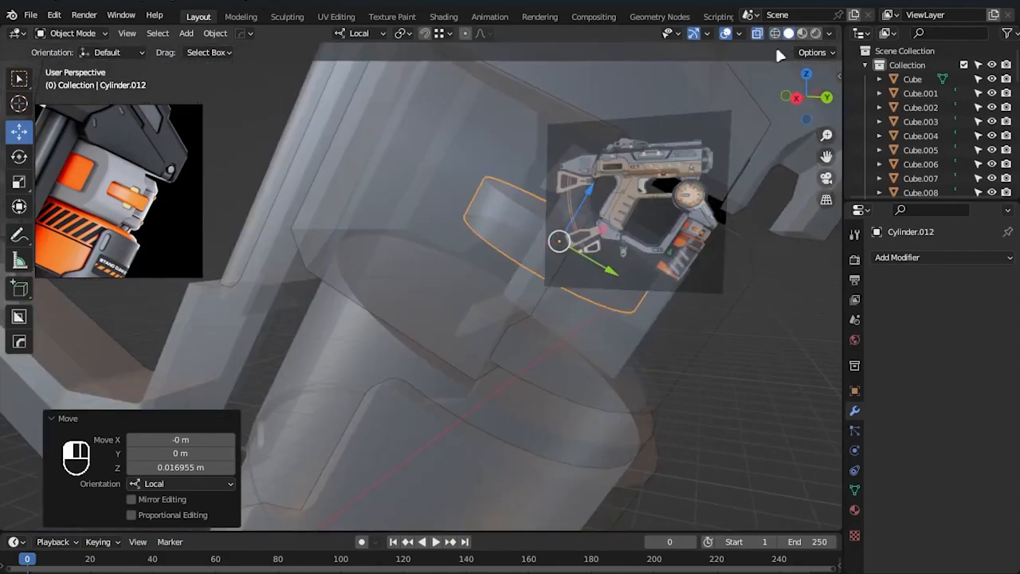
left_click(416, 188)
left_click(546, 242)
key("alt+z")
middle_click_drag(544, 273, 526, 273)
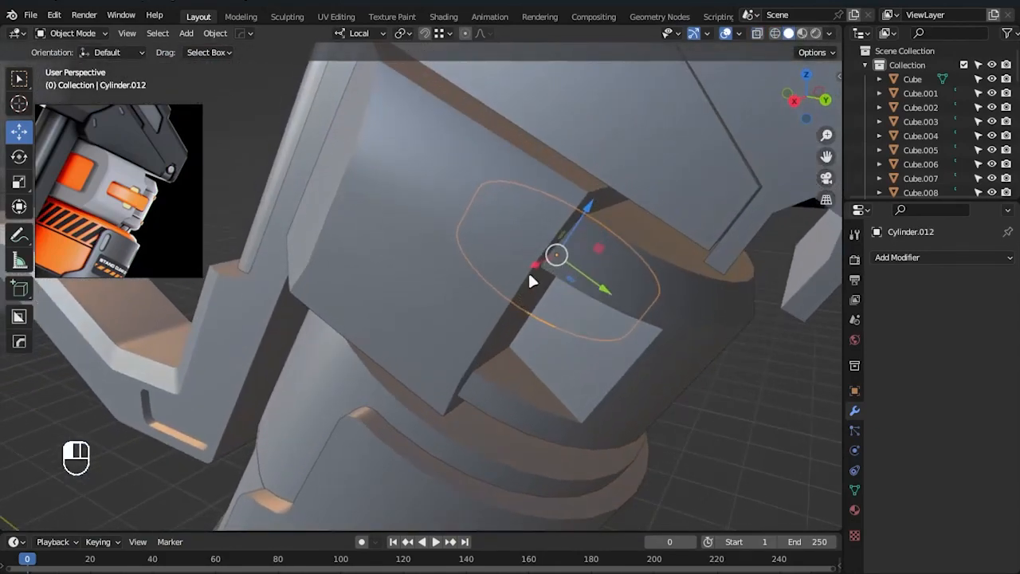
key("g")
key("x")
left_click(428, 170)
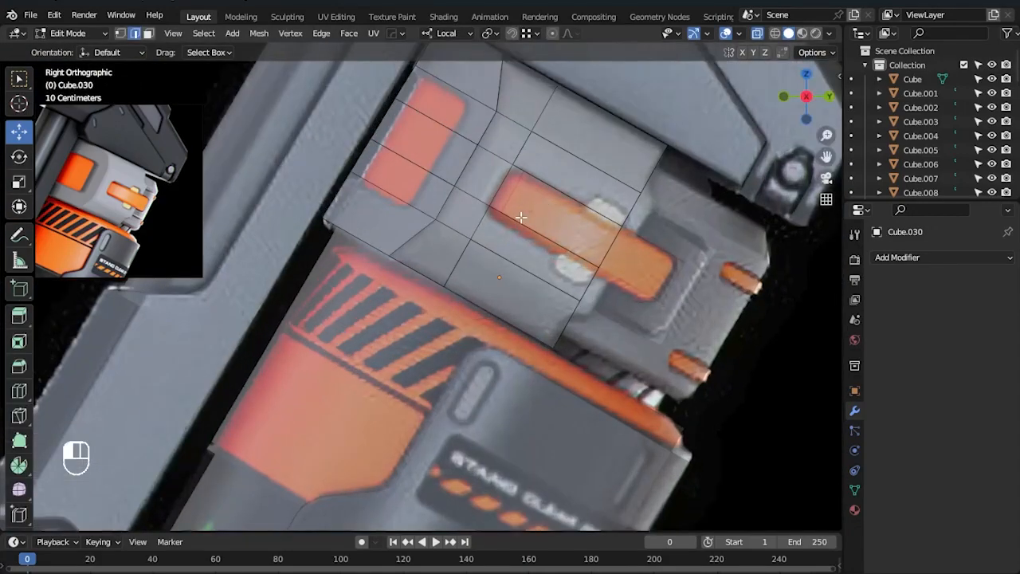
- Delete the housing faces between the two lengthwise loop cuts to open a slot for the clip
scroll(661, 244, "up", 2)
left_click(662, 245)
key("x")
left_click(660, 245)
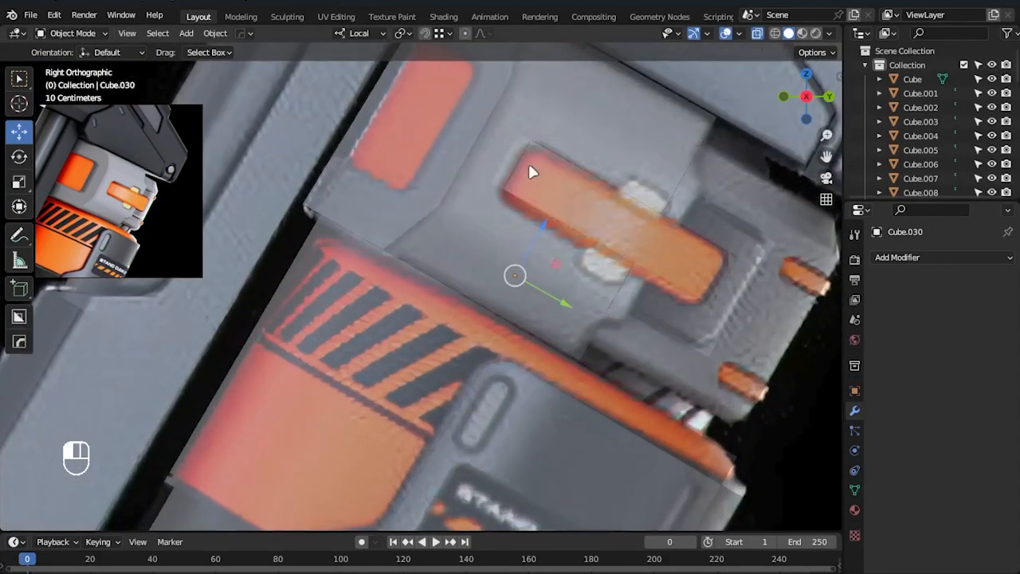
left_click(618, 188)
scroll(587, 264, "down", 2)
key("Tab")
- Isolate the housing block to examine its slot from all sides and restore the hidden objects
left_click(734, 414)
key("alt+z")
middle_click_drag(733, 411, 629, 381)
left_click(558, 259)
left_click(498, 291)
key("shift+h")
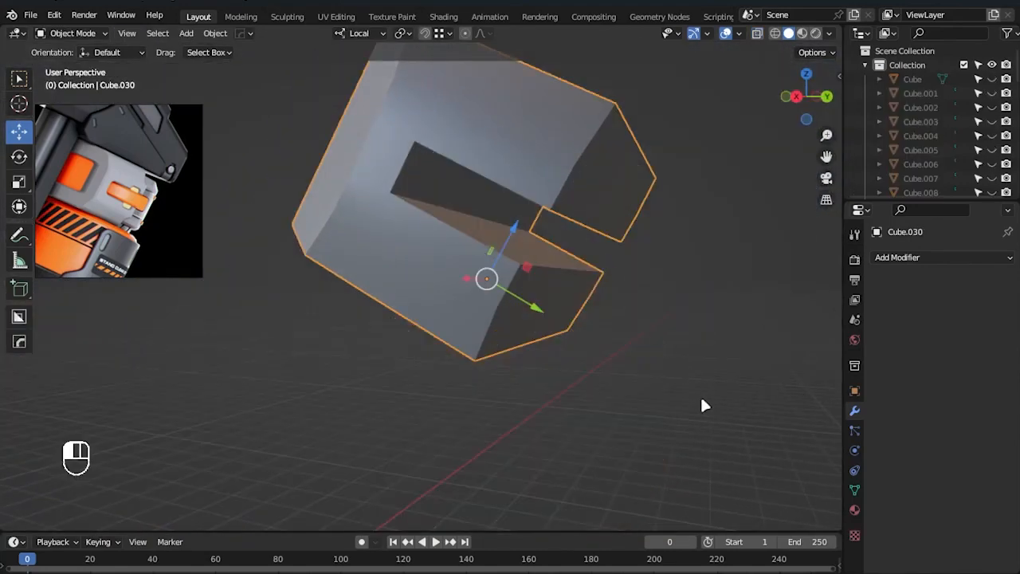
key("alt+h")
left_click(701, 398)
- Shift the clip cylinder slightly to seat it over the housing slot and check it against the reference
left_click(566, 271)
middle_click_drag(566, 271, 566, 368)
left_click_drag(475, 322, 471, 322)
key("KP_3")
key("alt+z")
middle_click_drag(548, 323, 478, 372, "shift")
scroll(479, 371, "up", 1)
left_click_drag(548, 317, 537, 312)
middle_click_drag(539, 315, 550, 351)
left_click(732, 446)
key("alt+z")
left_click(347, 245)
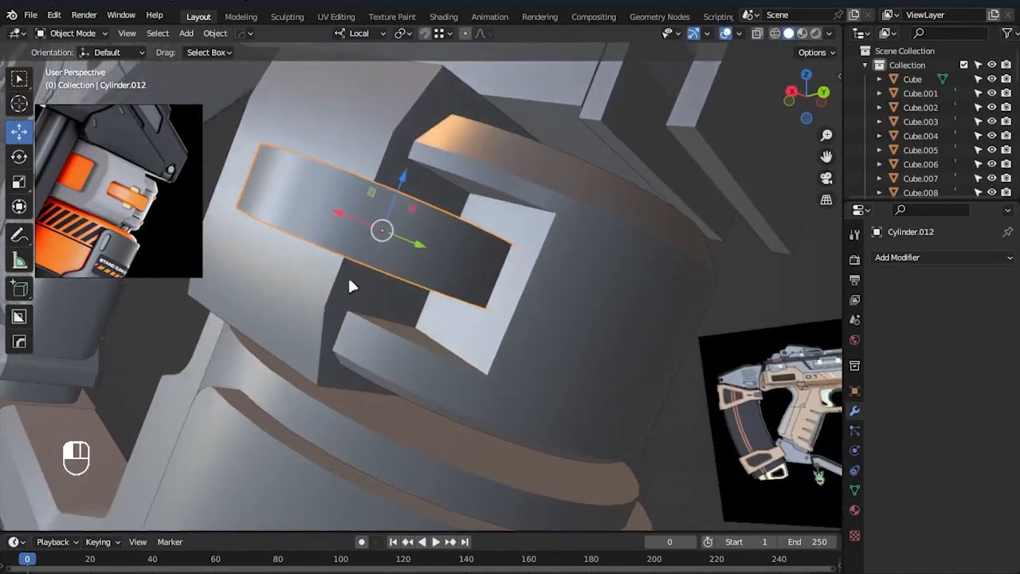
- Nudge the clip cylinder sideways into the housing's open slot
middle_click_drag(344, 269, 356, 349)
left_click_drag(356, 348, 343, 350)
middle_click_drag(343, 350, 397, 349)
left_click_drag(371, 351, 375, 349)
left_click(689, 448)
- Apply the housing block's scale with the reference visible through it in the right orthographic view
middle_click_drag(518, 243, 478, 197)
left_click(484, 164)
key("KP_3")
key("alt+z")
key("Tab")
left_click(745, 459)
scroll(478, 263, "up", 2)
key("Tab")
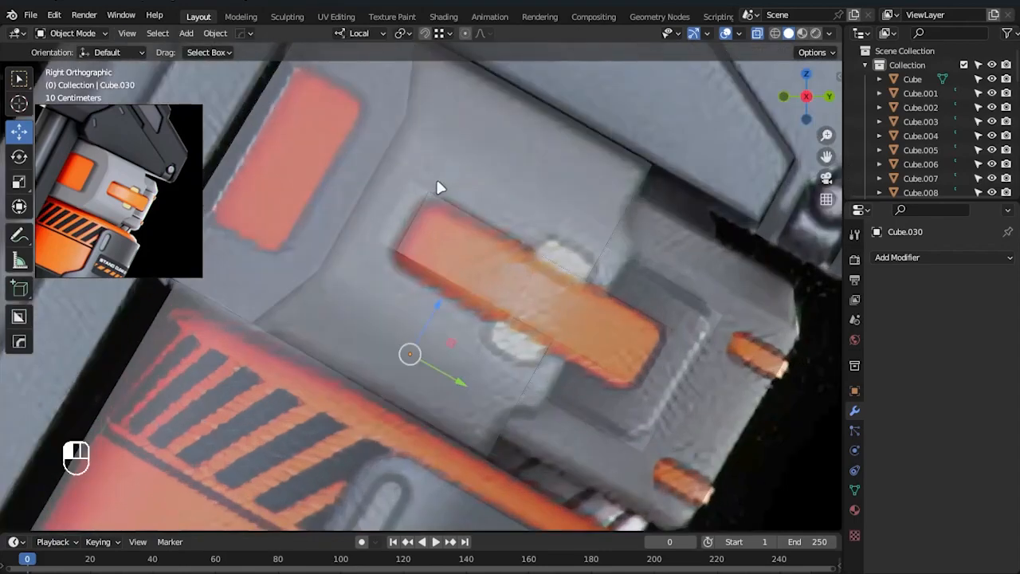
key("ctrl+a")
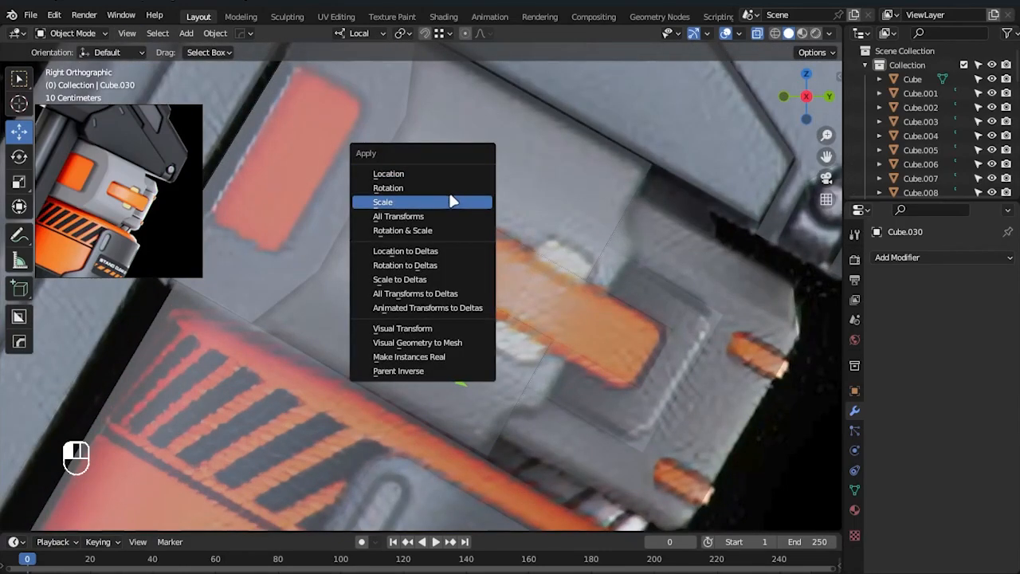
left_click(453, 200)
- Bevel the two inner corners of the housing's slot to round its closed end
key("Tab")
left_click_drag(403, 169, 437, 194)
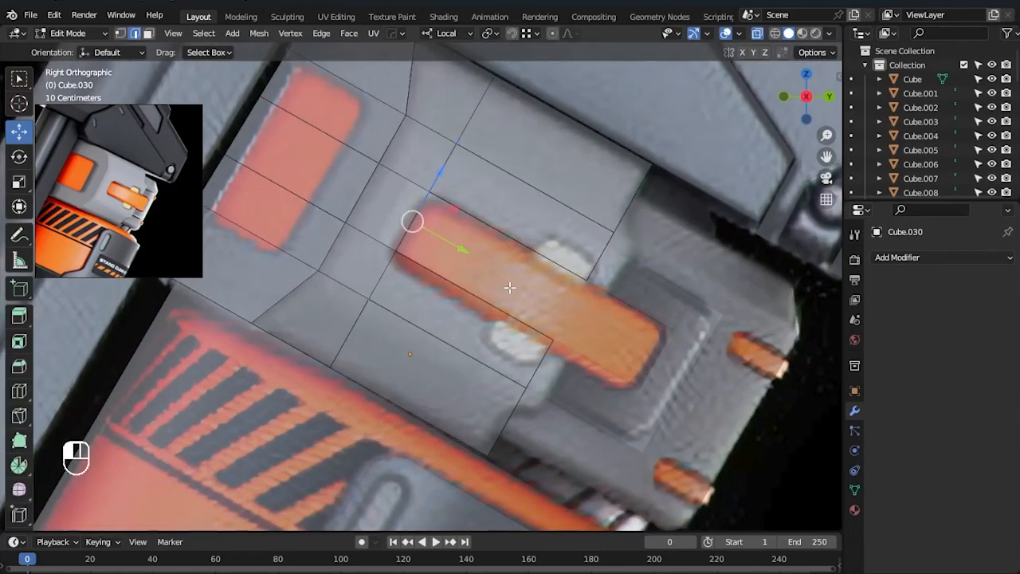
left_click(530, 299)
key("Tab")
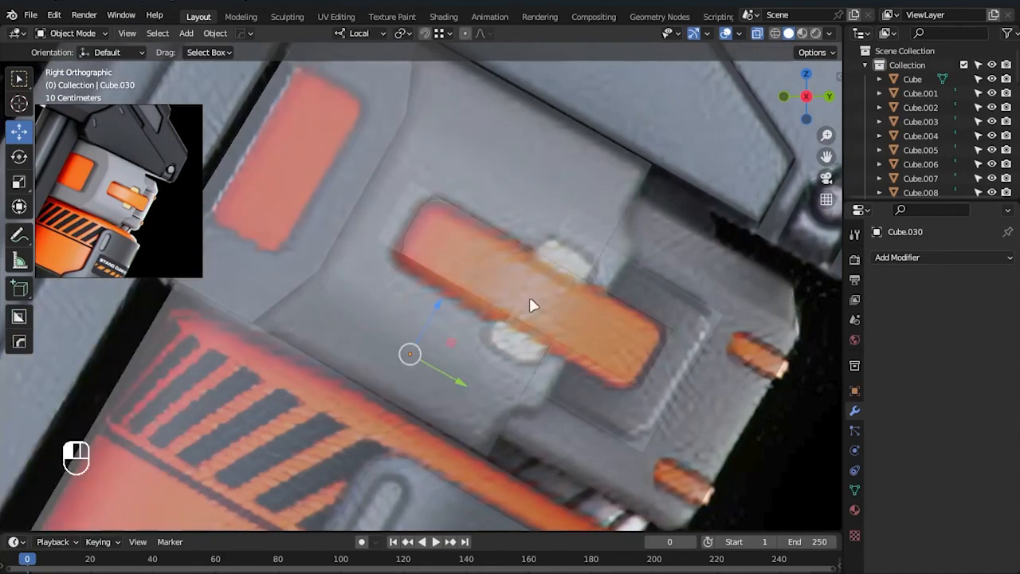
key("alt+z")
- Reposition the clip cylinder within the rounded slot
left_click(613, 375)
middle_click_drag(614, 375, 429, 345)
left_click(414, 236)
left_click_drag(384, 318, 400, 312)
- Mark the two lengthwise edge loops on either side of the housing's slot as sharp
left_click(413, 208)
key("Tab")
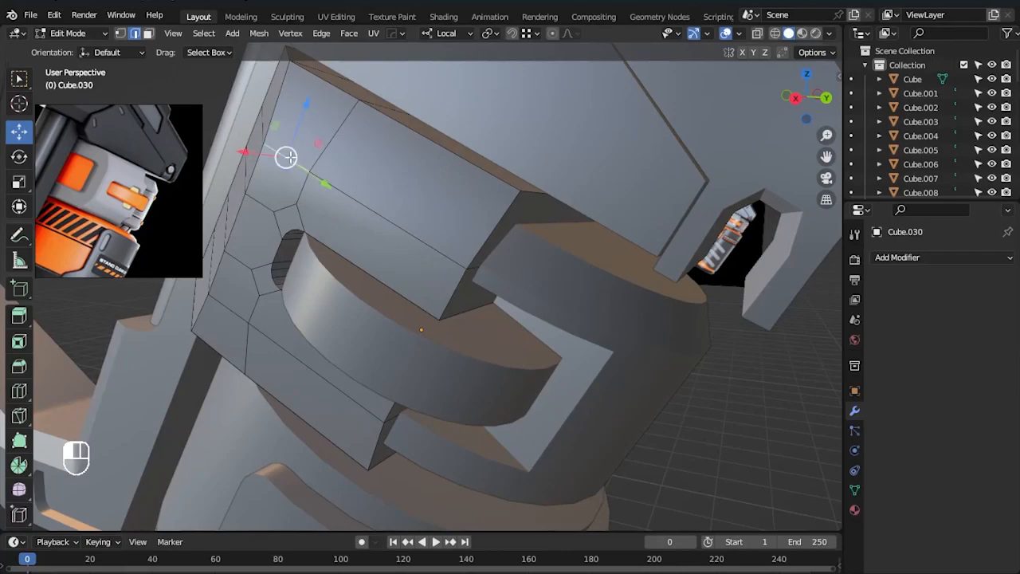
left_click(319, 368, "alt+shift")
right_click(314, 370)
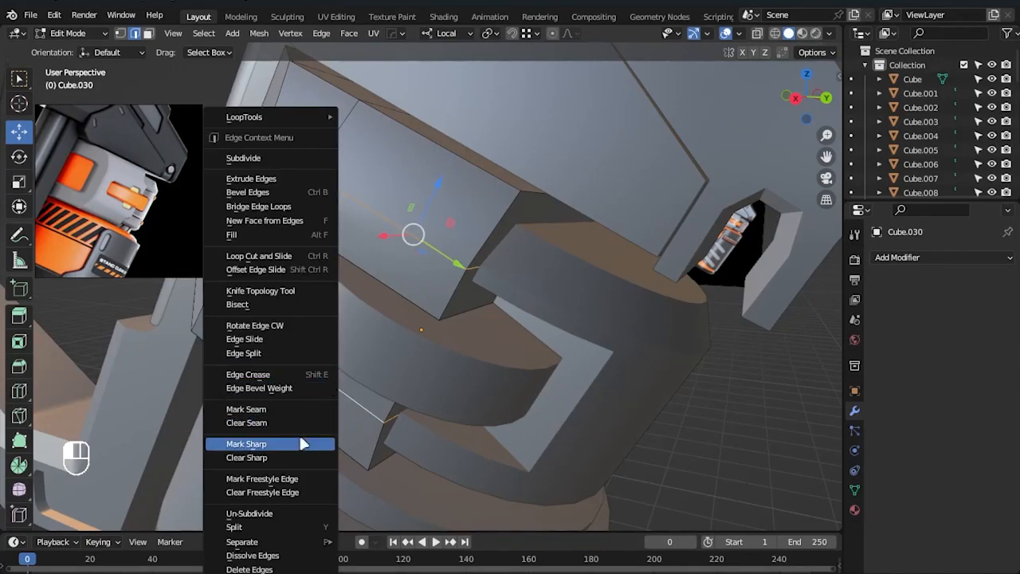
left_click(299, 442)
key("Tab")
left_click(690, 465)
- Shift the clip cylinder slightly deeper into the slot and inspect the fit from another angle
scroll(482, 406, "down", 1)
middle_click_drag(486, 412, 389, 315)
left_click(389, 316)
left_click_drag(389, 315, 374, 313)
left_click(691, 420)
middle_click_drag(690, 421, 659, 365)
scroll(665, 352, "up", 2)
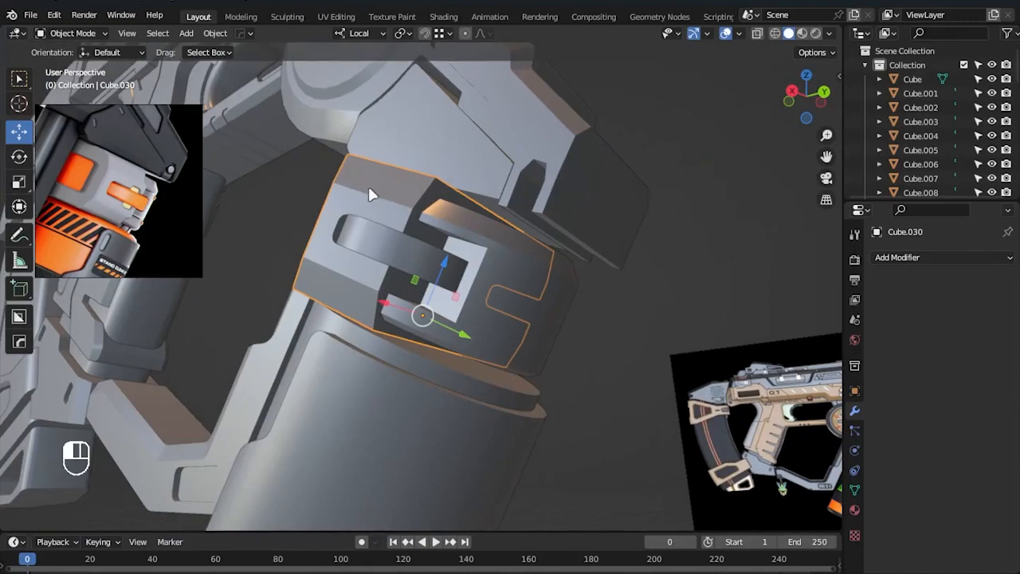
- Isolate the housing block and bevel the outer rim edges of its slot into a narrow chamfer
key("KP_Divide")
key("Tab")
middle_click_drag(710, 427, 338, 253)
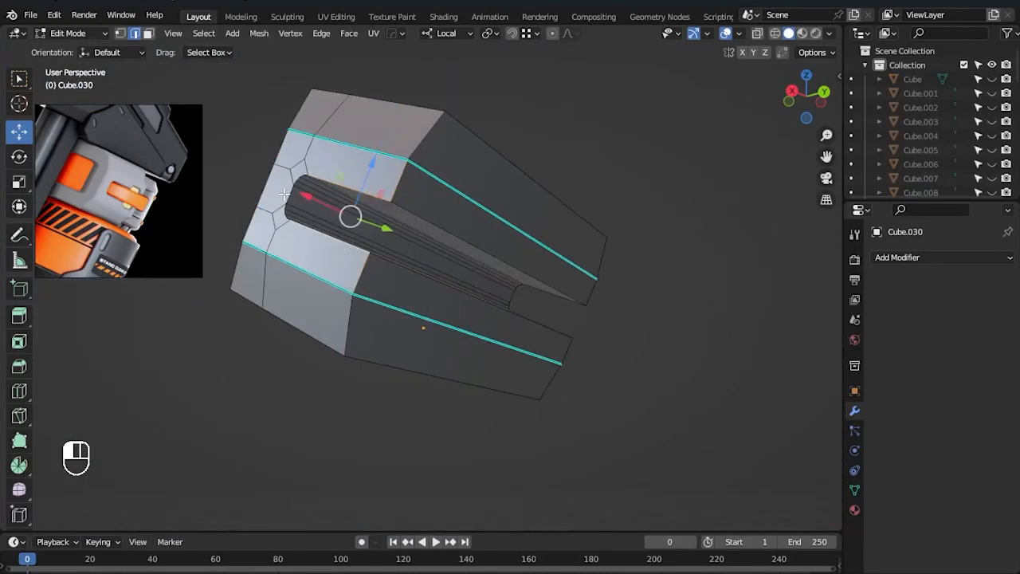
middle_click_drag(554, 312, 453, 171)
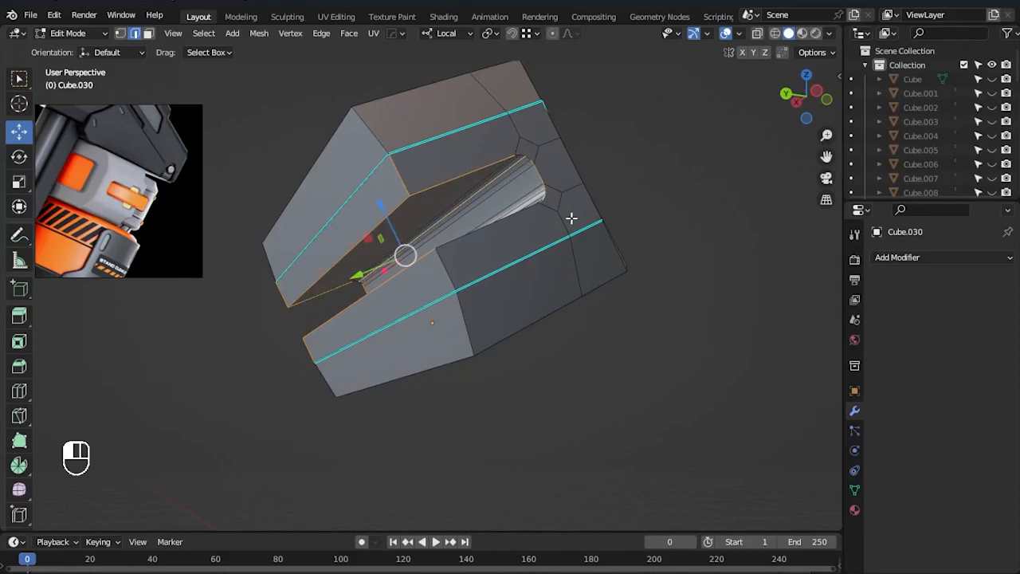
scroll(571, 217, "up", 2)
middle_click_drag(571, 217, 538, 263)
middle_click_drag(448, 345, 578, 303)
middle_click_drag(268, 181, 463, 286, "alt")
left_click_drag(601, 305, 602, 307)
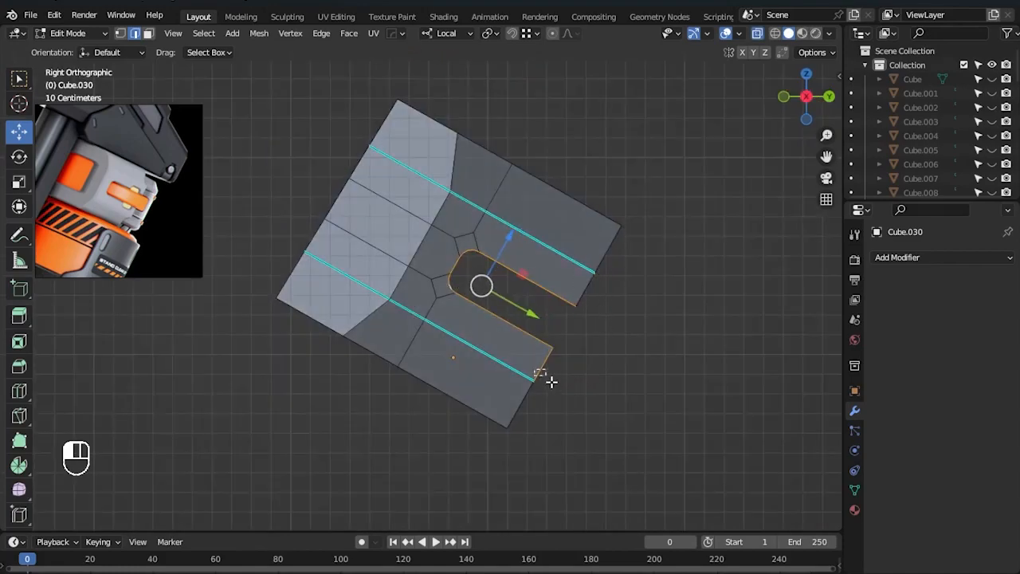
scroll(578, 348, "up", 4)
key("ctrl+b")
scroll(593, 263, "down", 2)
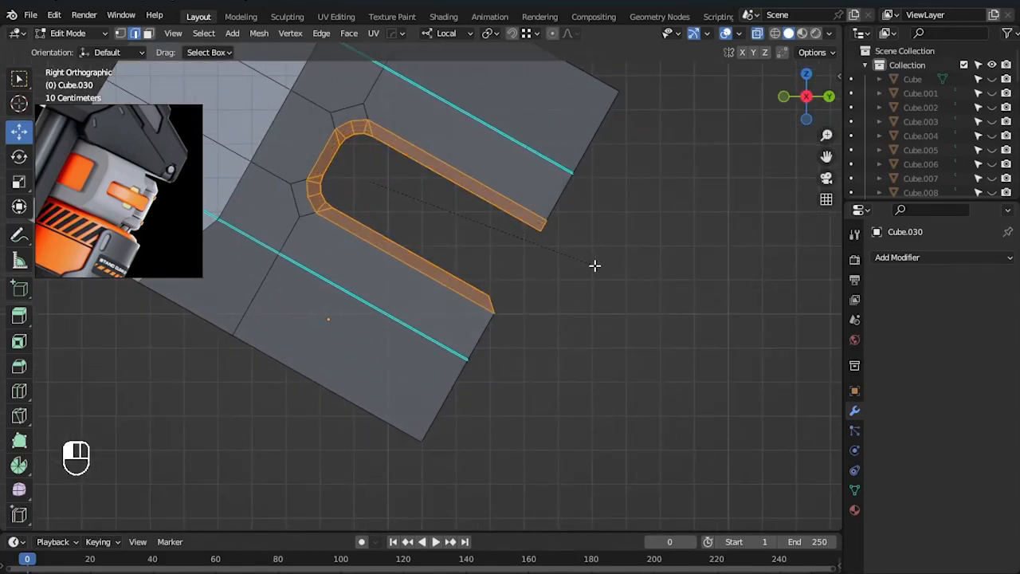
left_click(591, 265)
- Tidy the chamfer's vertices around the rounded corners of the housing's slot
scroll(423, 191, "up", 2)
middle_click_drag(371, 121, 441, 202, "shift")
key("1")
key("alt+a")
scroll(458, 257, "up", 2)
left_click_drag(483, 189, 430, 203)
scroll(437, 261, "up", 2)
left_click_drag(383, 147, 383, 165)
left_click(421, 289)
left_click_drag(421, 289, 412, 270)
scroll(626, 273, "down", 3)
key("Tab")
scroll(741, 391, "down", 3)
middle_click_drag(741, 391, 558, 333)
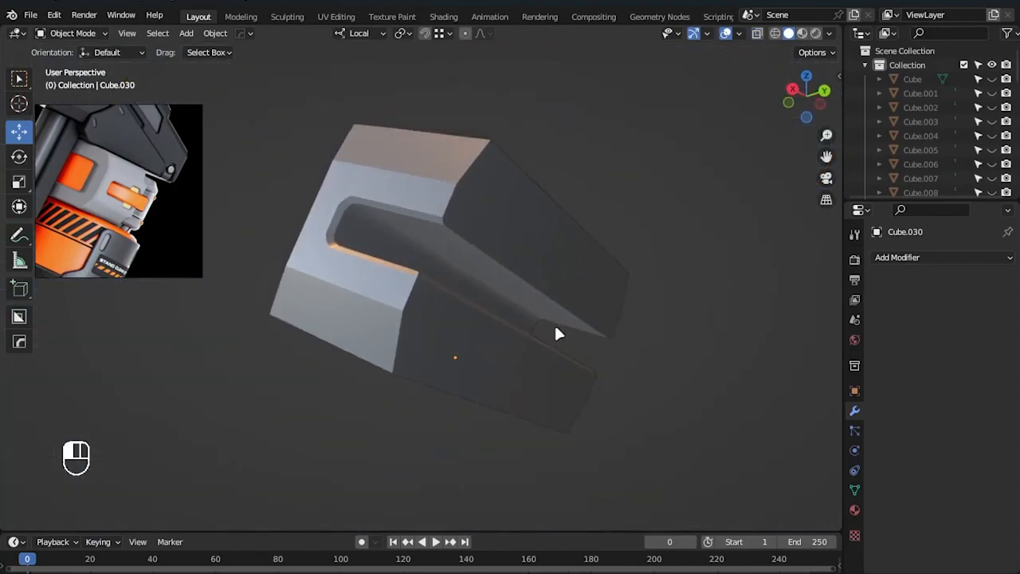
- Restore the hidden objects and fine-tune the clip cylinder's position in the chamfered slot
key("alt+h")
left_click(755, 347)
middle_click_drag(451, 255, 440, 377)
left_click(442, 281)
scroll(585, 340, "up", 4)
left_click_drag(437, 366, 450, 360)
middle_click_drag(449, 360, 396, 345)
key("ctrl+z")
middle_click_drag(458, 323, 464, 303)
left_click_drag(508, 229, 509, 233)
scroll(717, 447, "down", 5)
left_click(637, 399)
- Apply the clip cylinder's scale
middle_click_drag(717, 446, 685, 442)
middle_click_drag(590, 418, 558, 374)
left_click(522, 350)
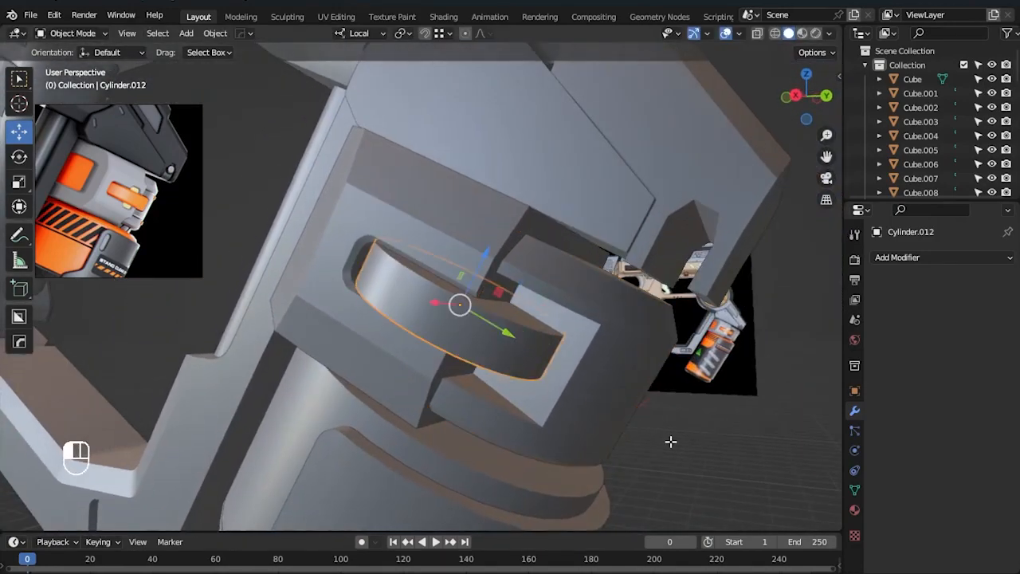
key("Tab")
key("alt+a")
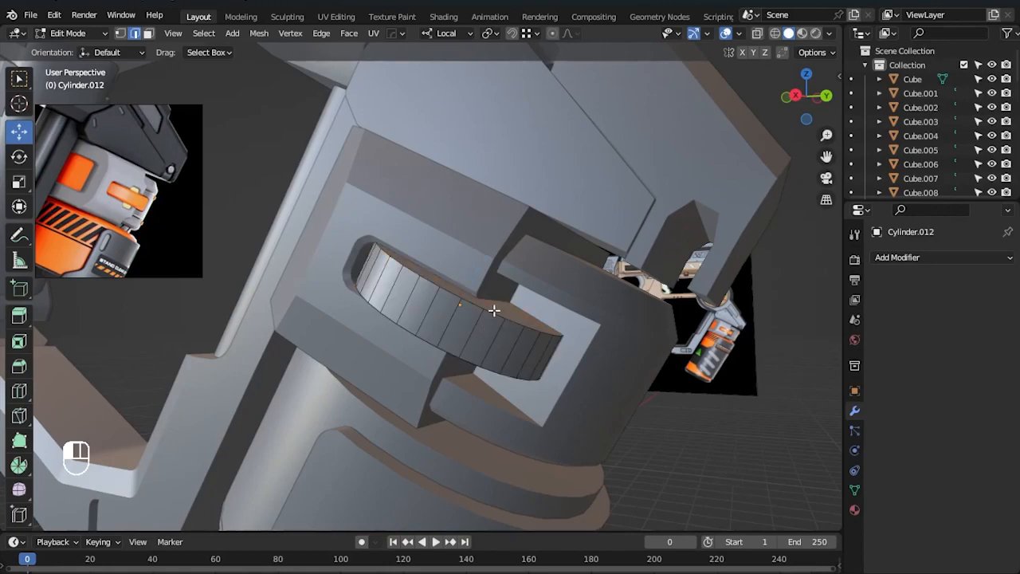
key("Tab")
key("ctrl+a")
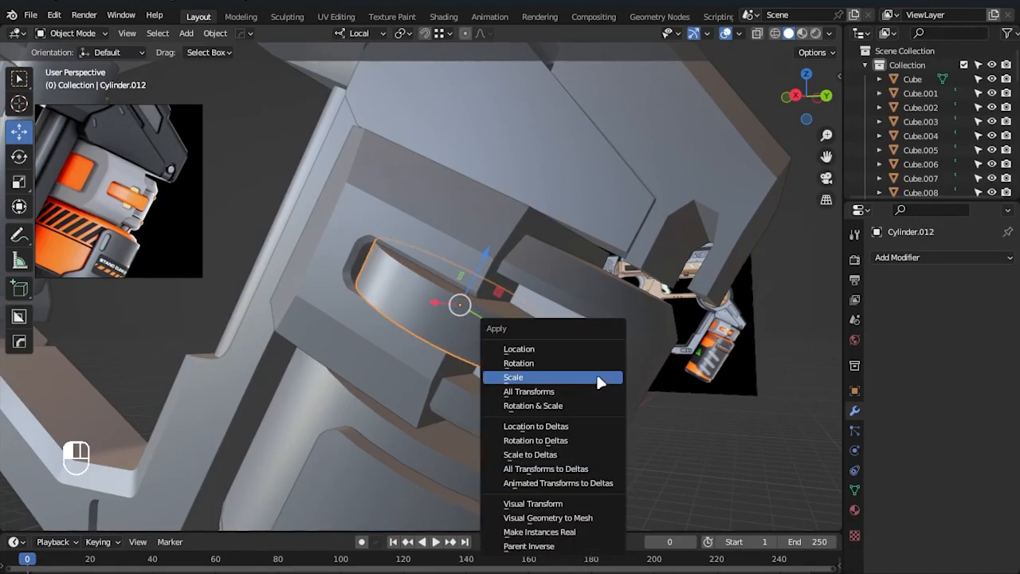
left_click(601, 381)
- Bevel both rims of the clip cylinder by 0.0374 m with one segment
key("Tab")
key("ctrl+b")
left_click(693, 431)
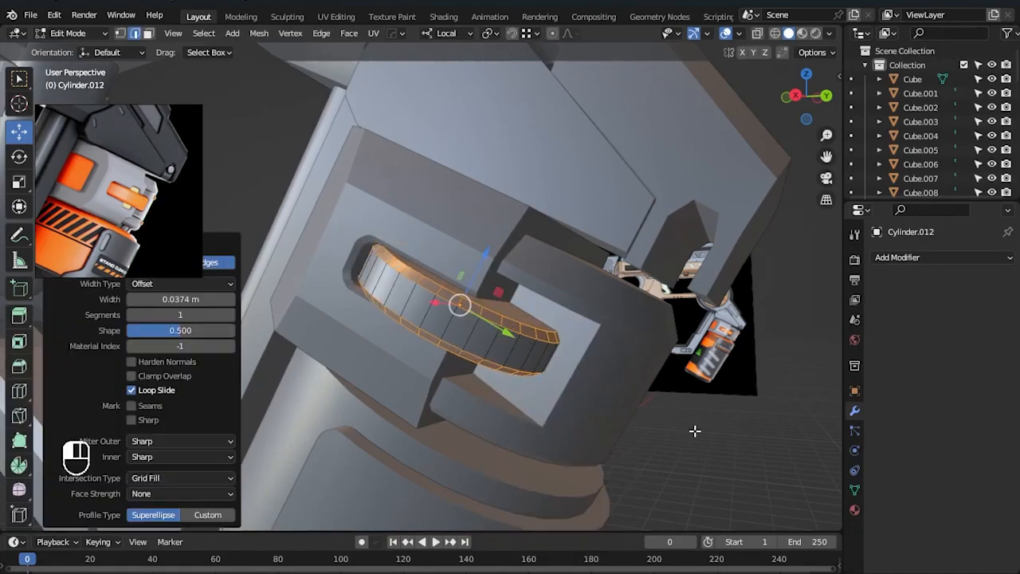
key("KP_Decimal")
key("Tab")
middle_click_drag(764, 456, 760, 444)
left_click(760, 443)
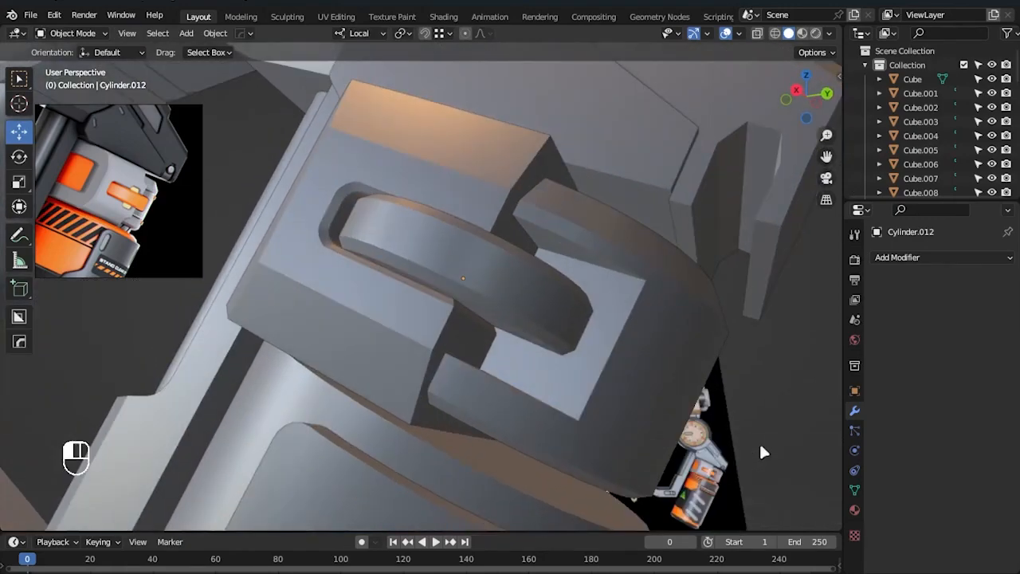
middle_click_drag(613, 402, 610, 423)
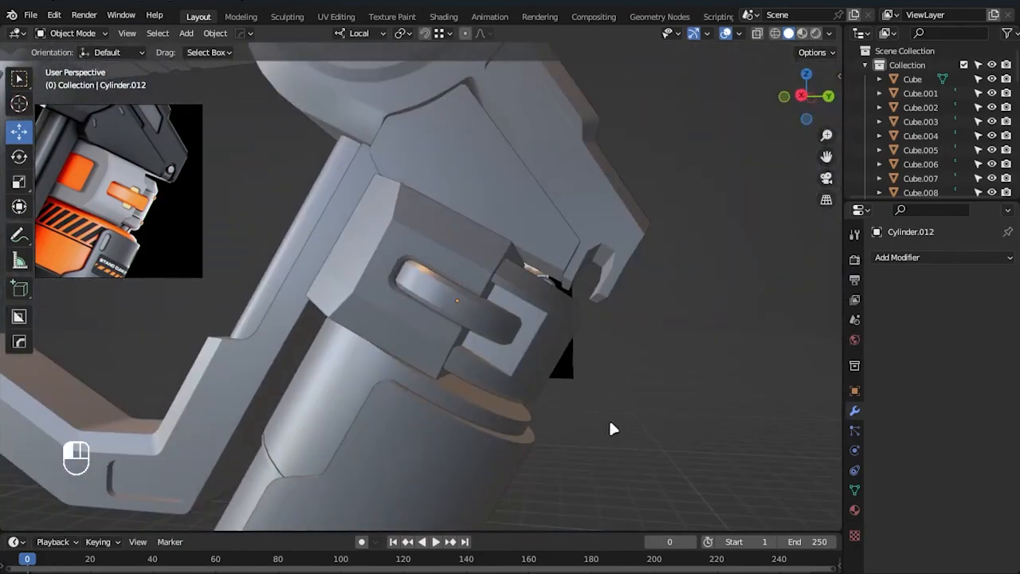
- Add a 32-vertex cylinder and place it over the housing's flat orange panel in the right view
key("KP_3")
key("alt+z")
scroll(503, 336, "up", 2)
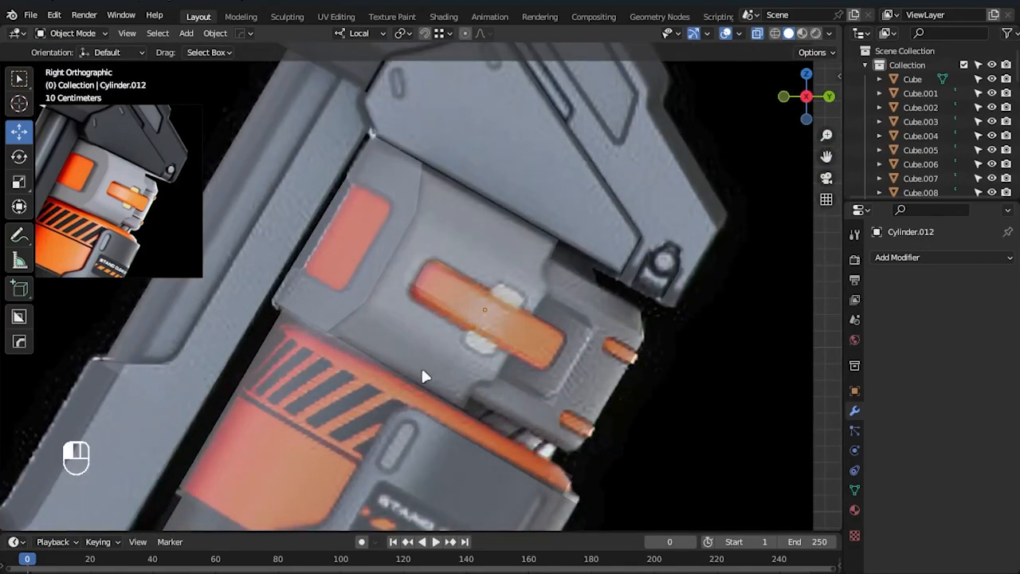
key("shift+a")
left_click(434, 343)
scroll(467, 388, "down", 3)
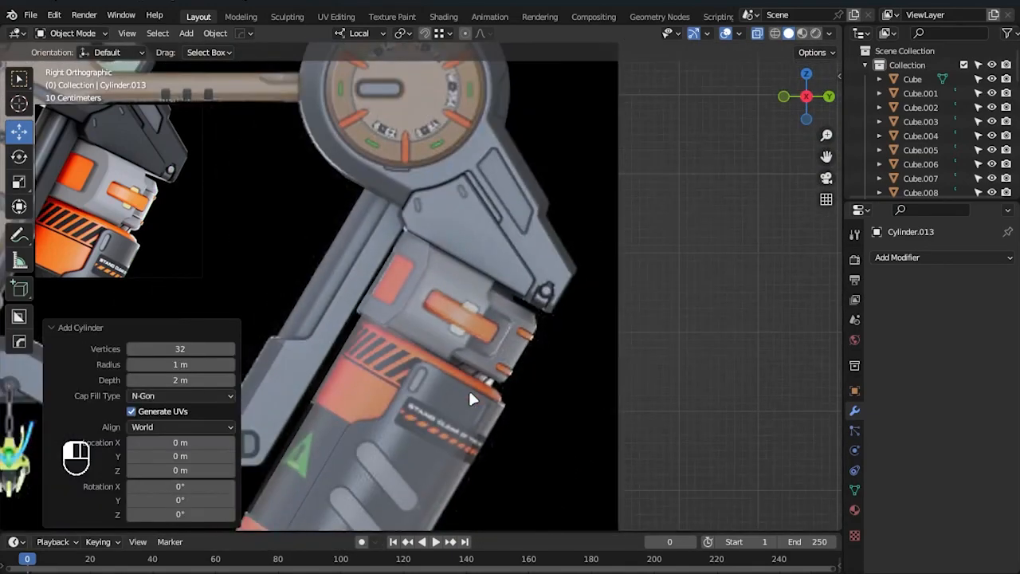
key("g")
left_click(669, 132)
- Rotate the new cylinder 28.7° to match the housing's tilt, scale it down and shade it smooth
scroll(585, 245, "up", 4)
key("r")
left_click(557, 339)
key("s")
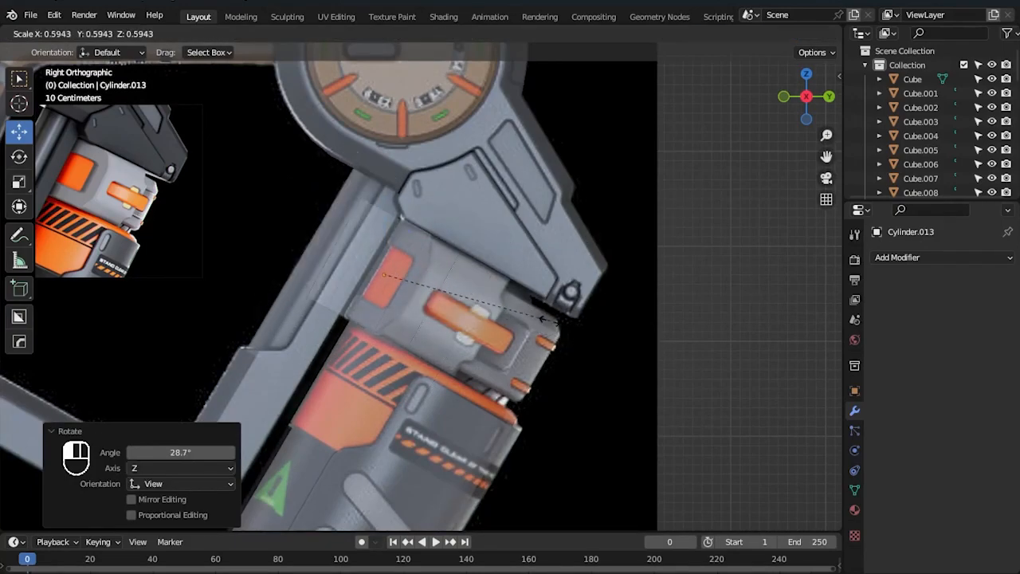
left_click(511, 303)
right_click(451, 307)
left_click(451, 307)
- Scale the panel cylinder's mesh uniformly by 1.413
key("Tab")
scroll(457, 308, "up", 3)
key("alt+z")
middle_click_drag(457, 309, 475, 343, "shift")
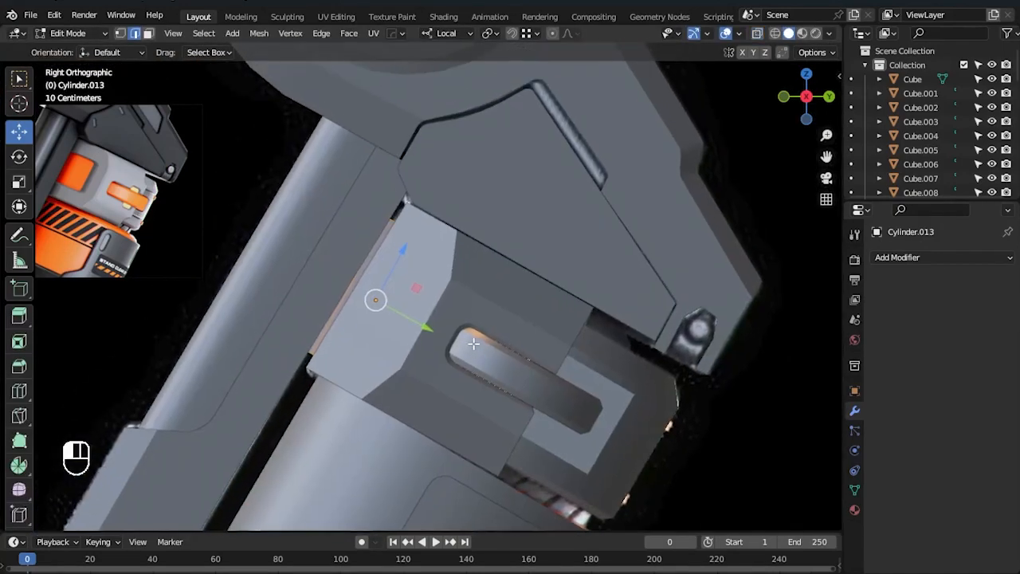
key("alt+z")
key("s")
left_click(558, 372)
scroll(558, 371, "down", 5)
middle_click_drag(558, 371, 569, 364)
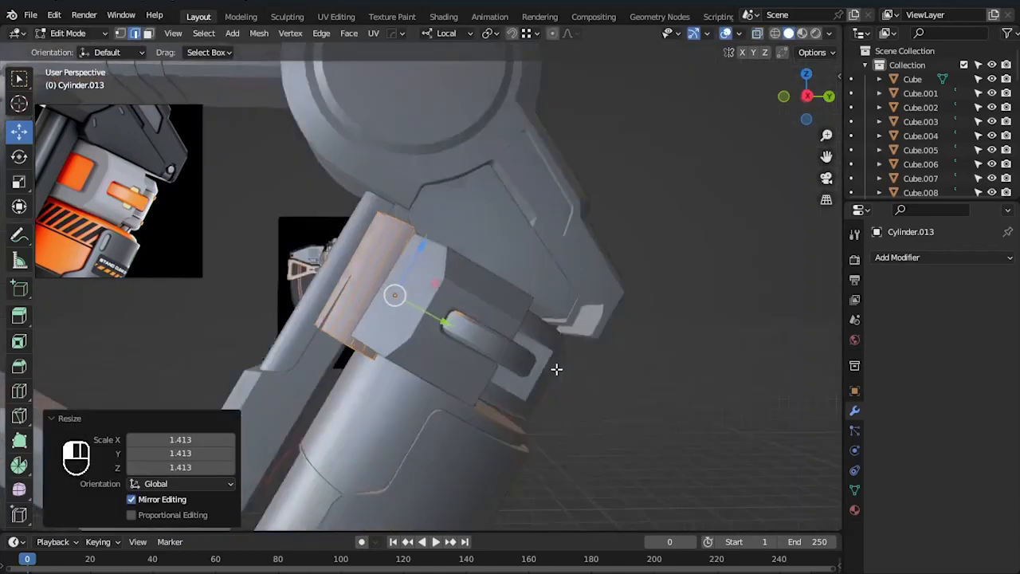
- Scale the panel cylinder's mesh by 0.521 along its local Z axis
key("s")
key("z")
key("z")
left_click(486, 373)
key("alt+z")
key("KP_3")
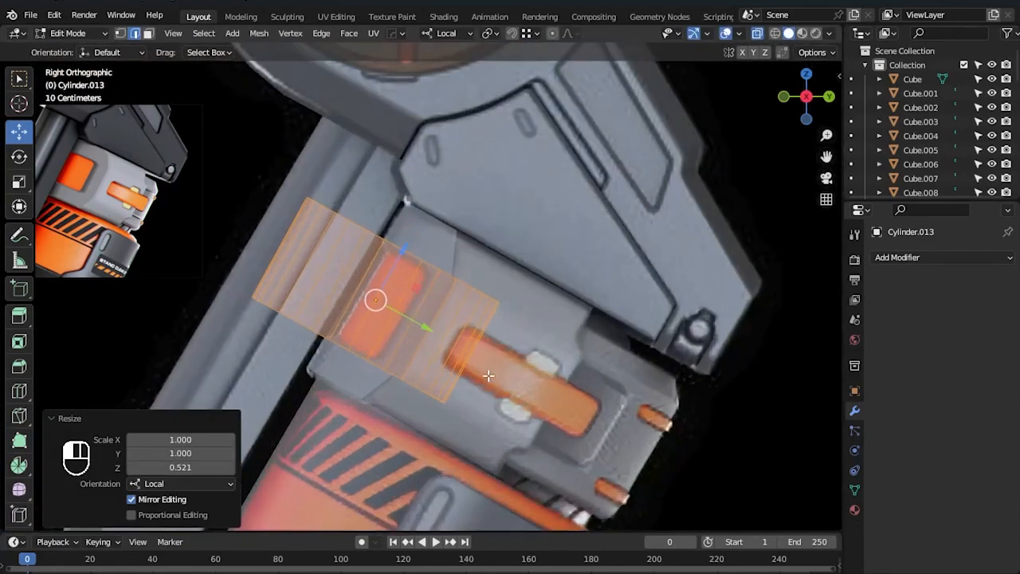
- Resize the panel cylinder's mesh against the reference and move it along its local Y axis
key("s")
left_click(545, 359)
key("g")
key("y")
key("y")
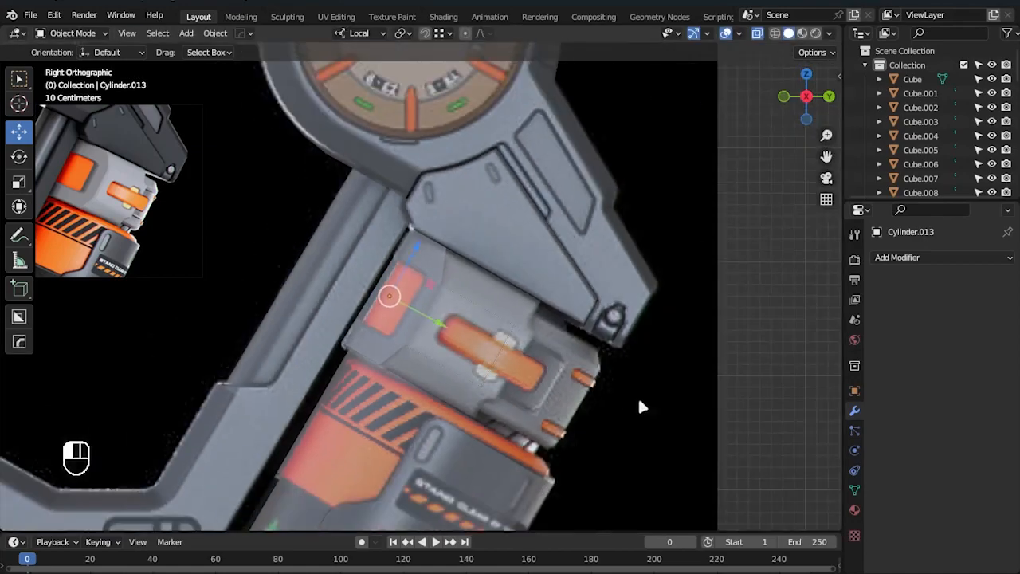
middle_click_drag(620, 388, 622, 424)
- Add a loop cut across the housing block and slide it to the inner edge of the orange panel
key("Tab")
key("KP_3")
scroll(457, 330, "up", 3)
scroll(550, 397, "down", 3)
left_click(427, 273)
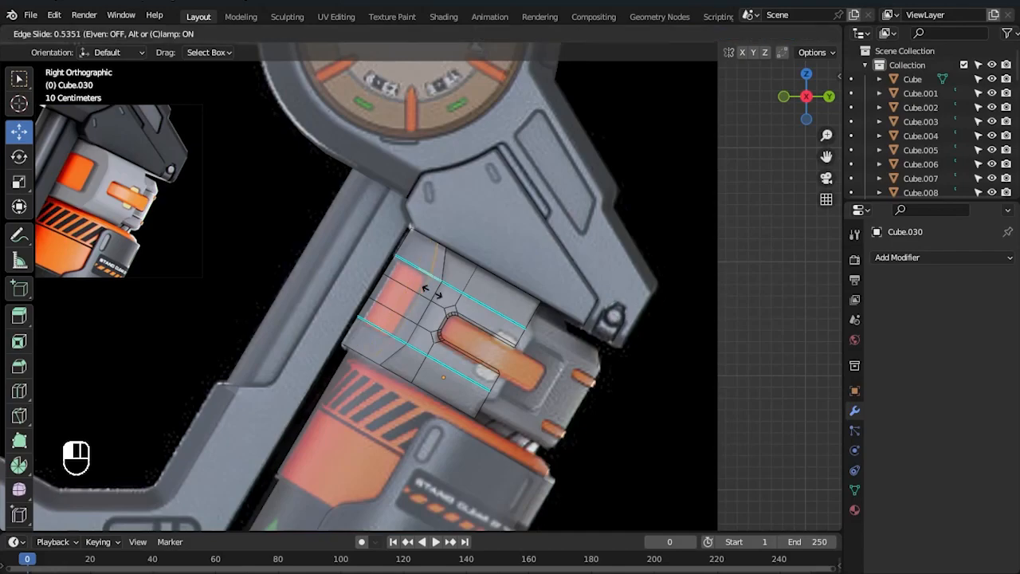
left_click(432, 287)
- Delete the housing faces covering the orange panel to open a recess for the cylinder
scroll(420, 286, "up", 3)
key("3")
left_click_drag(328, 250, 406, 338)
key("x")
left_click(408, 342)
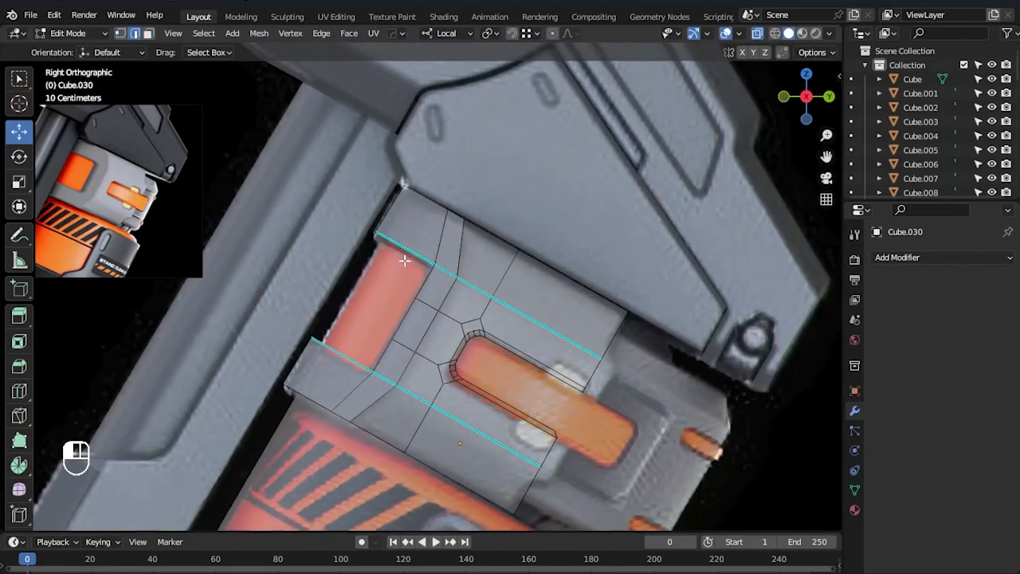
- Delete the leftover faces at the outer side of the housing's panel opening
scroll(442, 288, "up", 1)
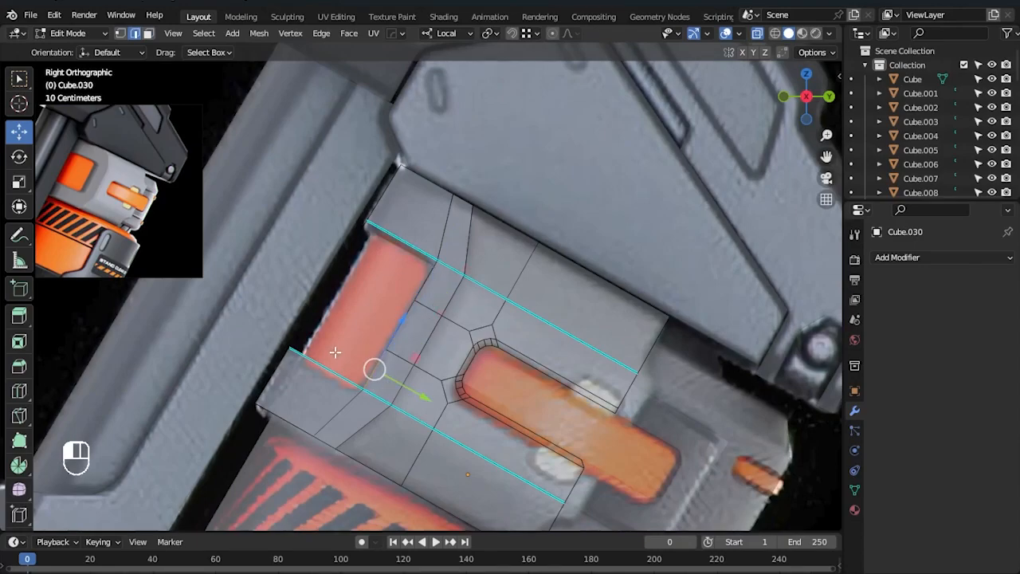
scroll(394, 380, "down", 3)
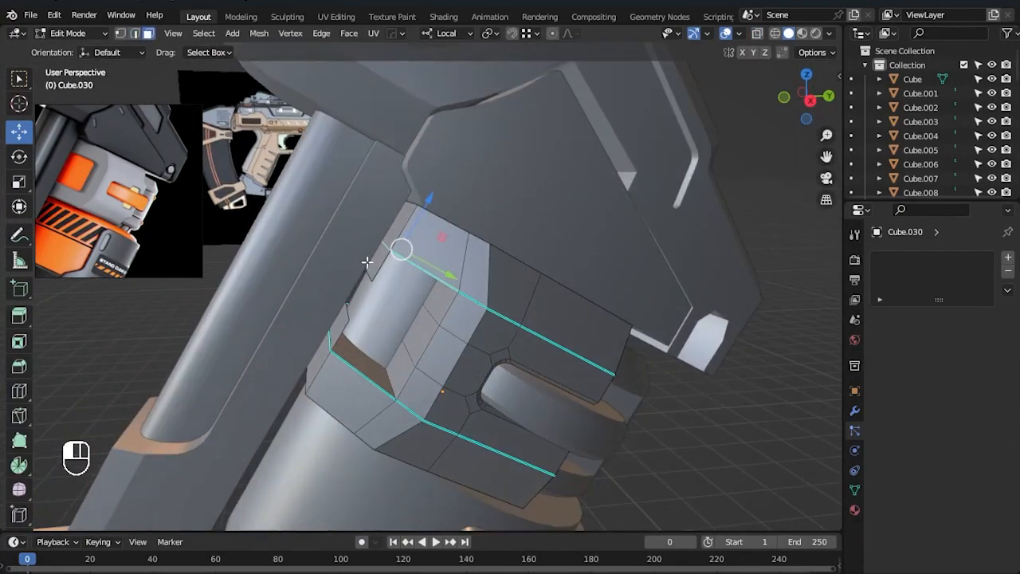
key("x")
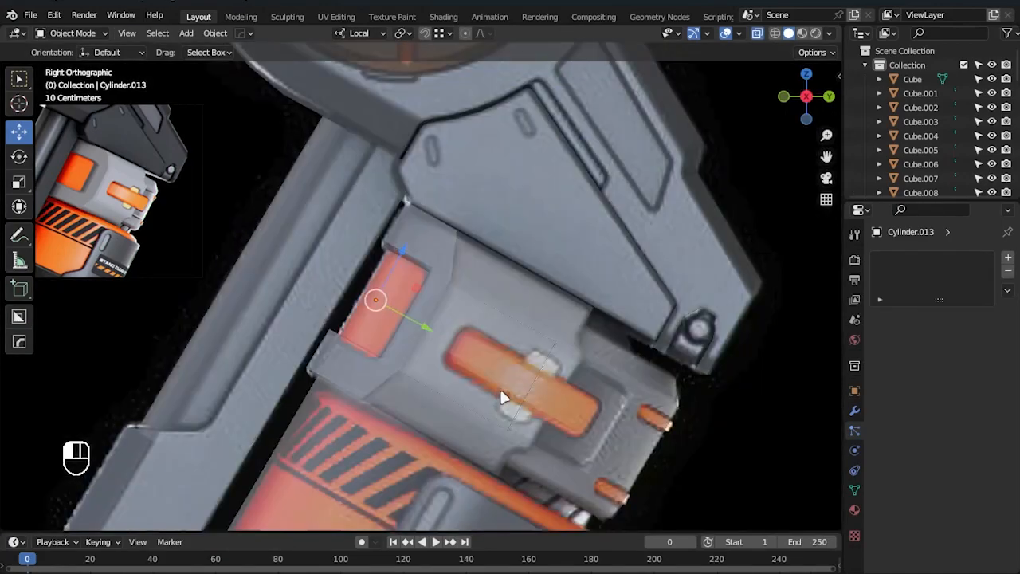
- Rescale the orange panel cylinder against the reference and nudge it slightly along its local Y axis
key("s")
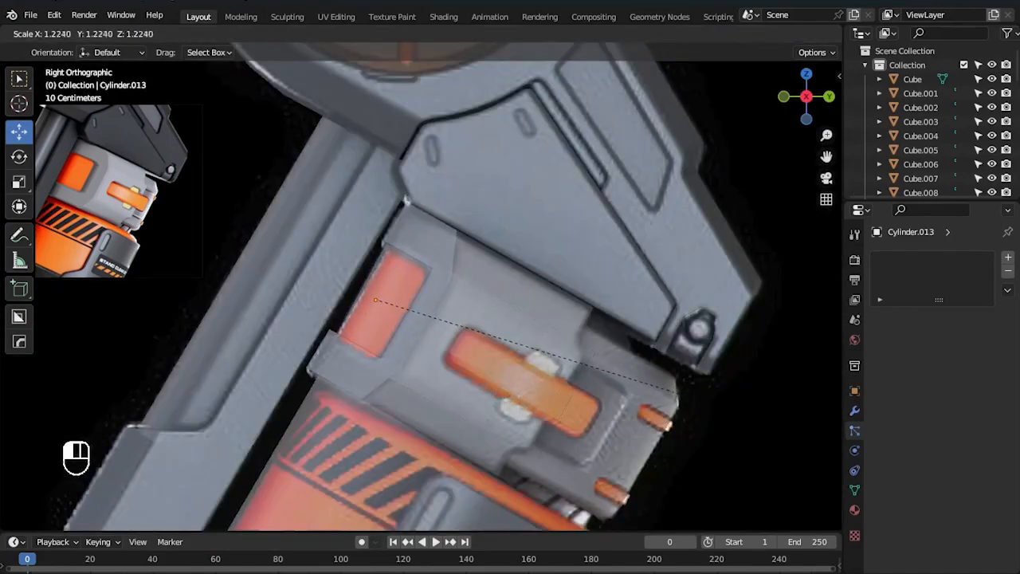
left_click(701, 398)
key("s")
left_click(628, 356)
left_click_drag(419, 325, 425, 329)
key("alt+z")
- Isolate the housing block together with the panel cylinder and open the housing's mesh for editing
middle_click_drag(665, 404, 494, 250)
left_click(664, 388)
double_click(465, 323)
left_click(416, 281, "shift")
key("KP_Divide")
key("Tab")
- Scale the two edges beside the housing's panel recess along the local X axis
left_click(419, 255)
middle_click_drag(410, 257, 386, 409)
middle_click_drag(462, 405, 560, 284)
left_click(385, 388, "shift")
key("s")
key("x")
key("x")
left_click(655, 447)
- Select the housing vertices along the recess's inner loop and narrow them along local X by a factor of about 0.97
key("1")
key("KP_7")
scroll(308, 314, "up", 2)
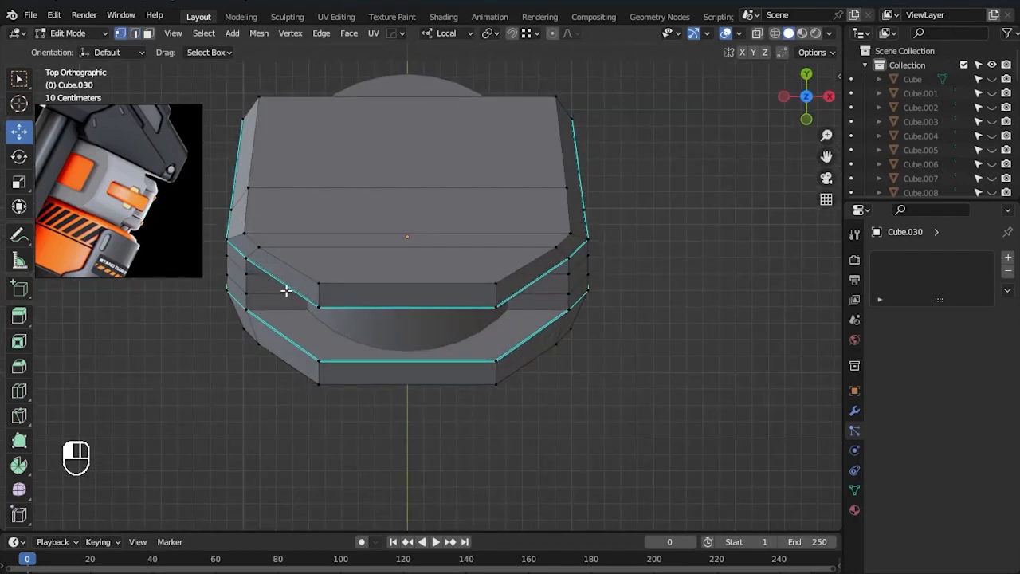
key("alt+z")
left_click_drag(288, 368, 250, 244)
left_click_drag(565, 337, 567, 350, "shift")
key("KP_3")
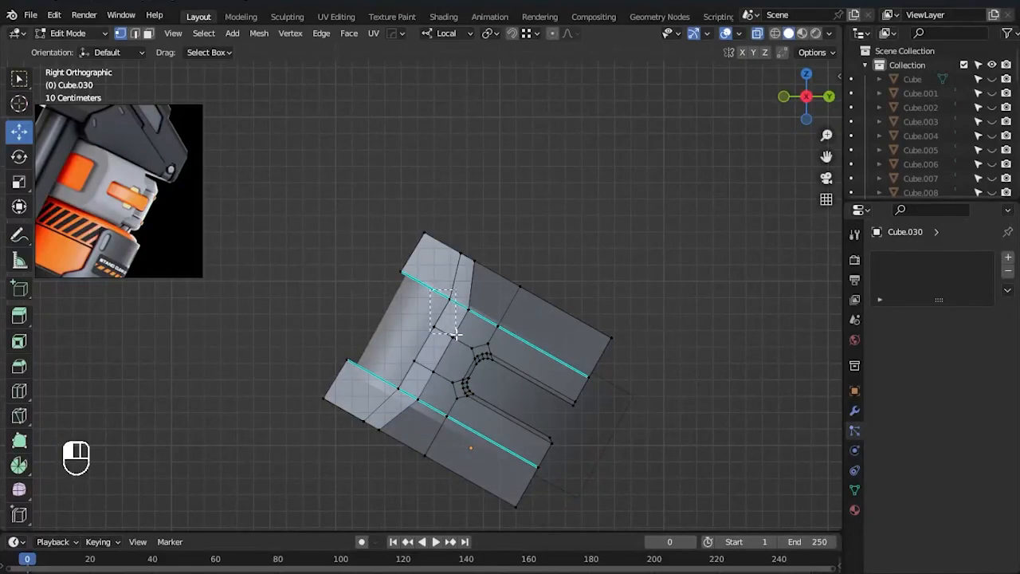
left_click_drag(351, 404, 373, 428, "shift")
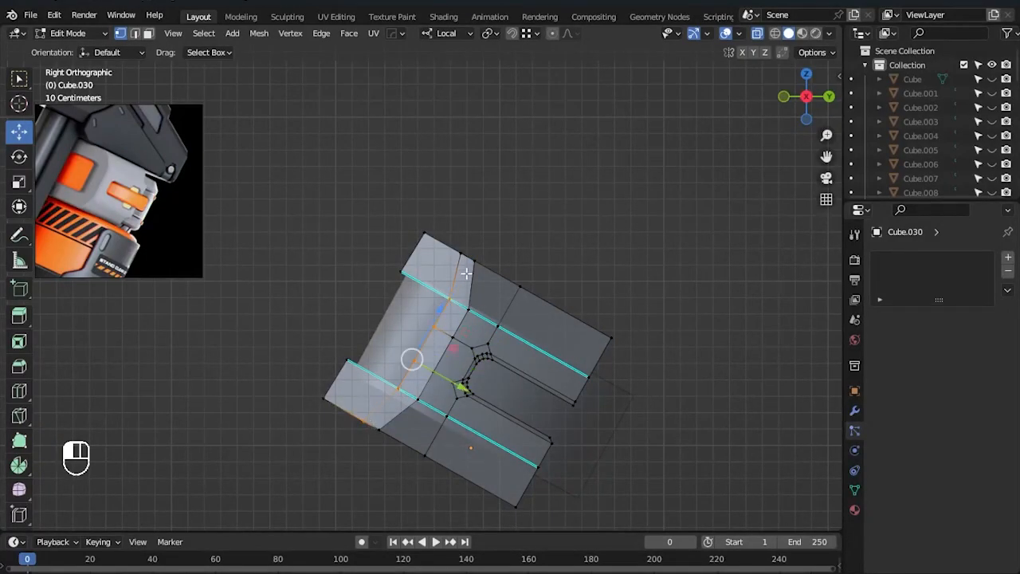
key("KP_7")
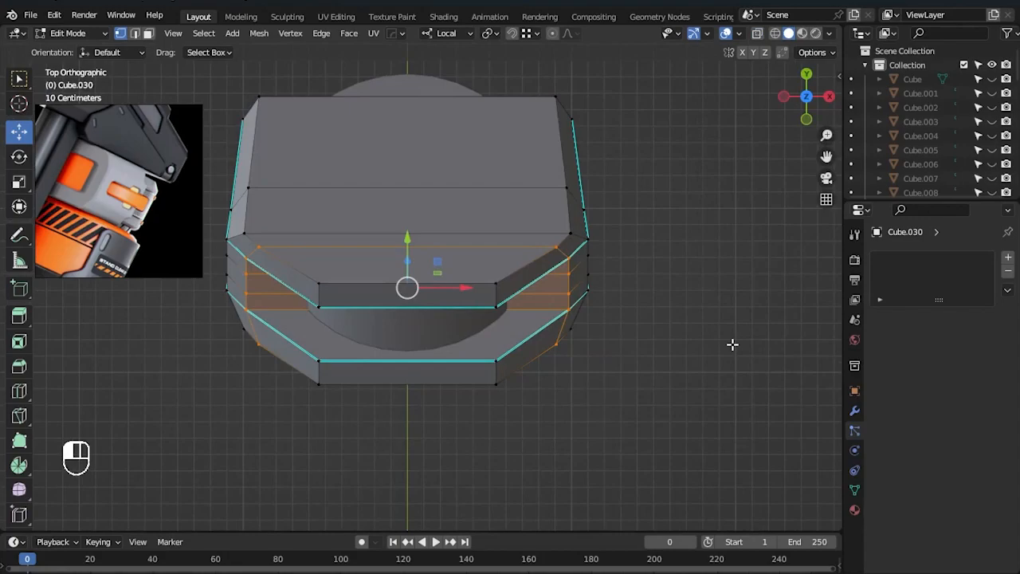
key("s")
key("x")
key("x")
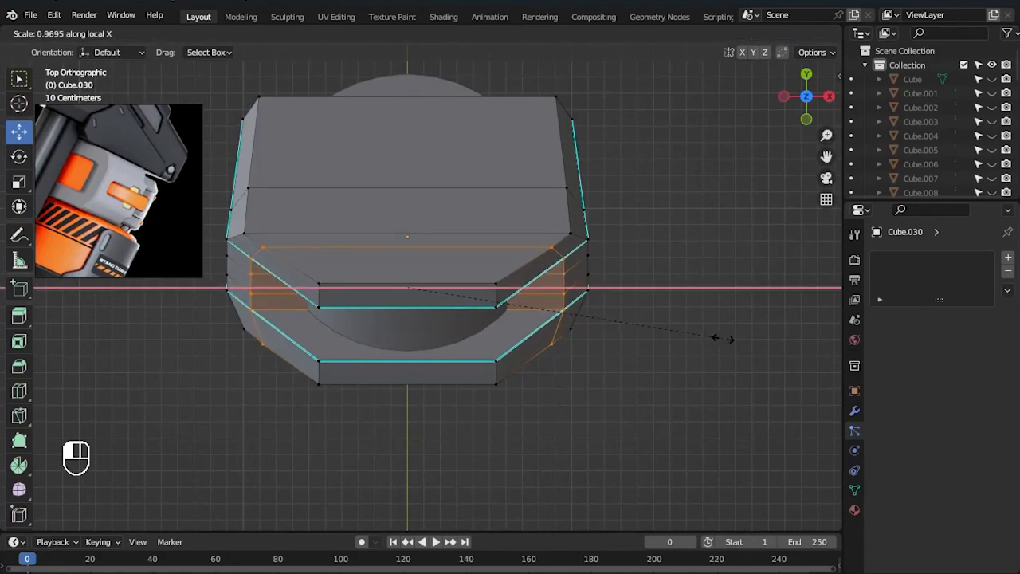
left_click(721, 338)
- Narrow the recess's inner vertex loop further along local X by a factor of about 0.98
middle_click_drag(658, 449, 539, 337)
key("Tab")
key("alt+z")
left_click(501, 310)
right_click(501, 310)
left_click(501, 310)
middle_click_drag(562, 373, 614, 389)
middle_click_drag(696, 403, 620, 432)
key("Tab")
key("ctrl+z")
key("KP_1")
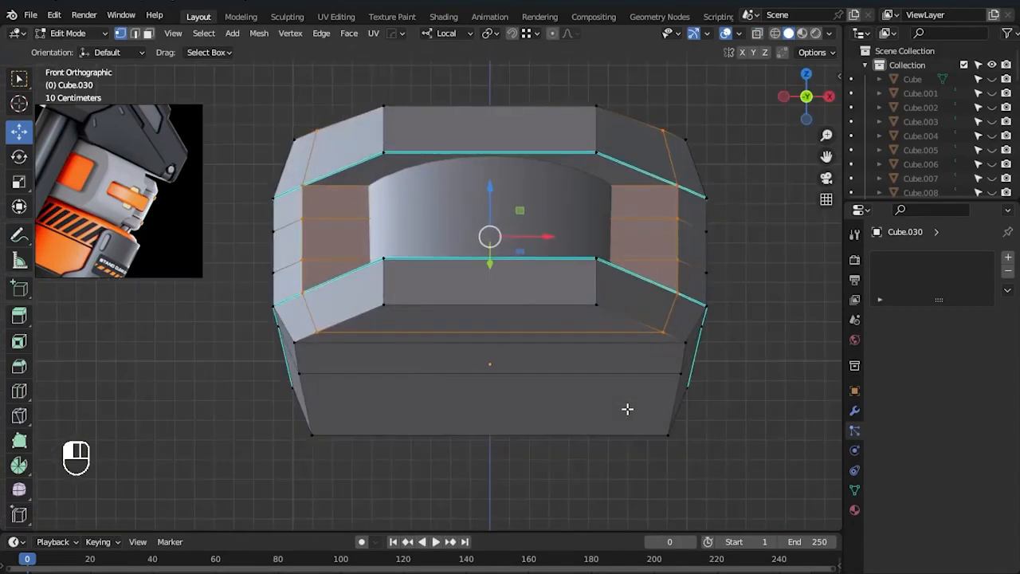
key("s")
key("x")
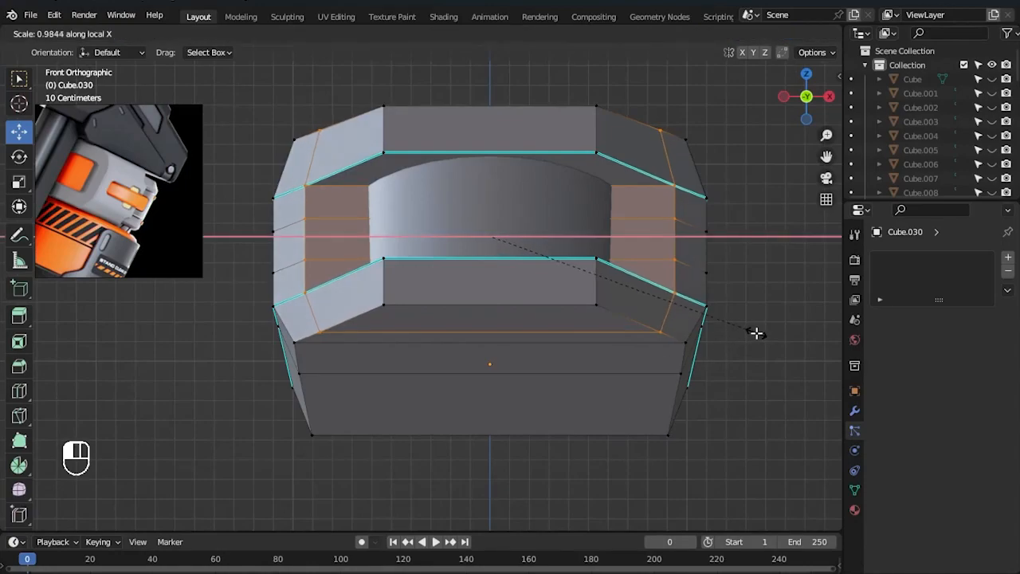
left_click(756, 333)
- Fine-tune the inner loop's width along local X in two passes, the second widening it by a factor of about 1.01
key("Tab")
middle_click_drag(616, 342, 638, 439)
key("Tab")
middle_click_drag(535, 369, 558, 422)
key("s")
key("x")
left_click(657, 371)
key("Tab")
left_click(725, 400)
middle_click_drag(567, 385, 610, 377)
key("Tab")
middle_click_drag(678, 353, 648, 375)
key("s")
key("x")
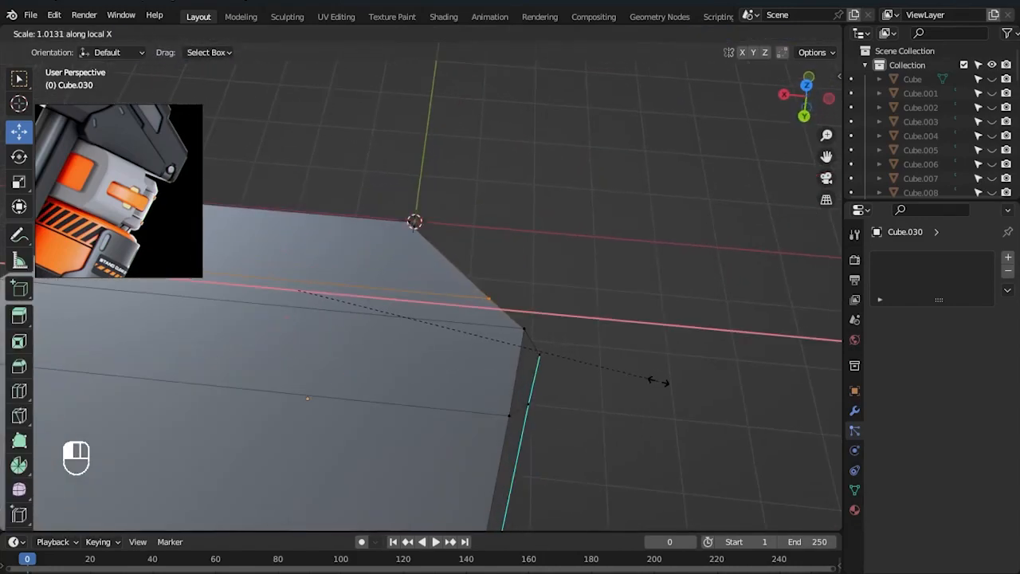
left_click(660, 381)
- Rescale the inner vertex loop along local X once more to even out the housing's slanted sides
key("Tab")
left_click(706, 371)
middle_click_drag(747, 388, 767, 410)
middle_click_drag(543, 349, 588, 378)
key("Tab")
key("s")
key("x")
left_click(715, 366)
key("Tab")
left_click(716, 368)
- Clear the sharp marking from the housing edges bordering the upper and lower sides of the panel recess
middle_click_drag(714, 369, 353, 321)
key("Tab")
left_click(335, 325)
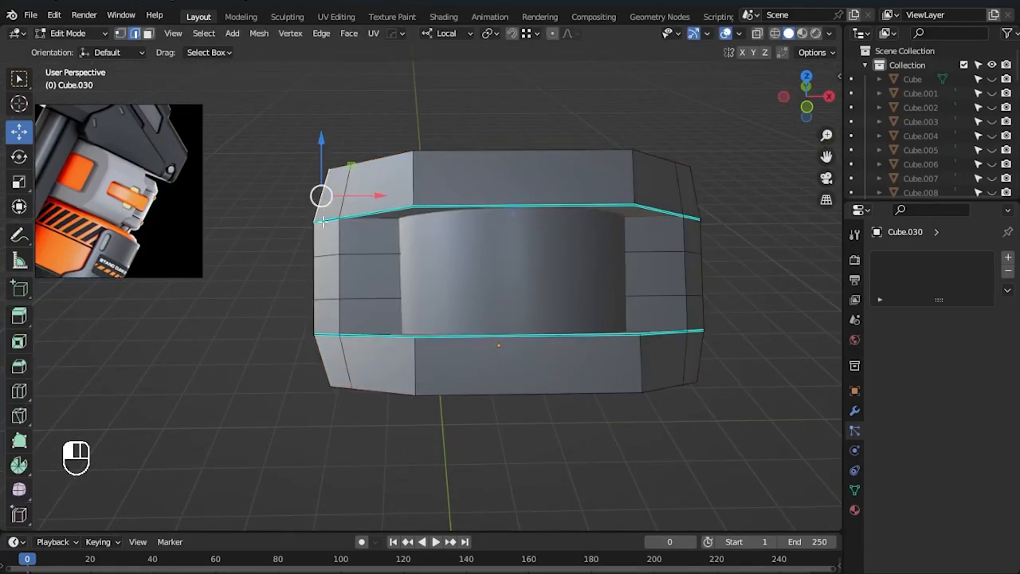
middle_click_drag(669, 342, 647, 375)
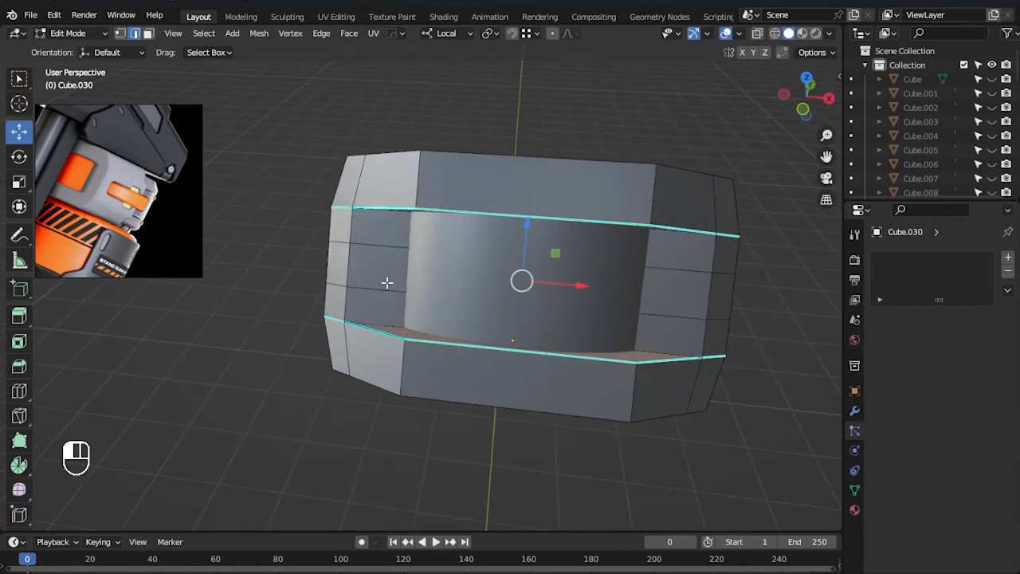
right_click(518, 291)
left_click(494, 461)
key("Tab")
- Bevel the front corner edges of the housing's upper and lower bands, and bring the rest of the gun back into view
middle_click_drag(634, 478, 428, 416)
left_click(653, 202)
key("Tab")
left_click(396, 154)
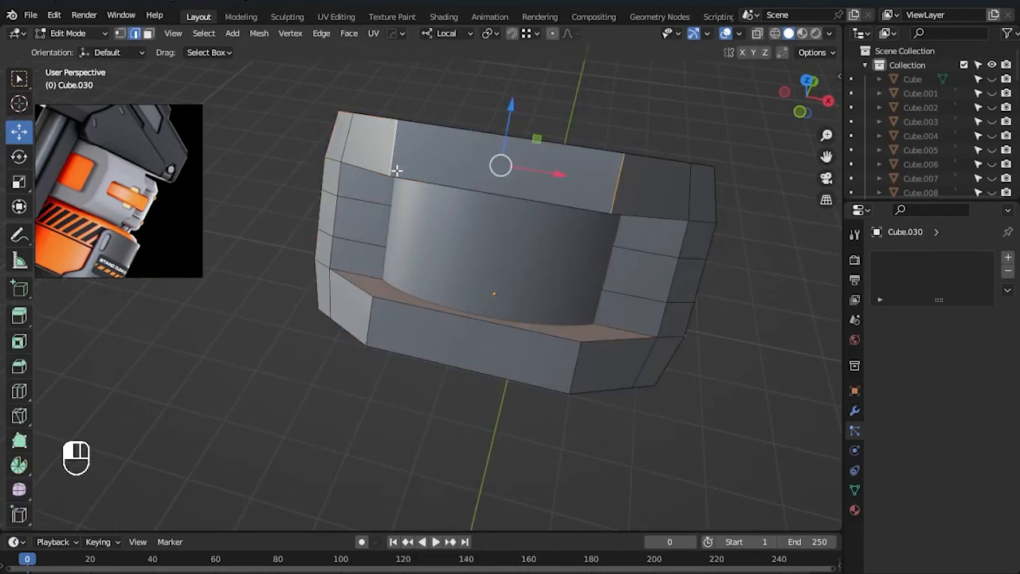
key("ctrl+b")
left_click(717, 428)
key("Tab")
middle_click_drag(724, 430, 619, 392)
key("slash")
middle_click_drag(687, 382, 549, 340)
- Bevel the edge loop that crosses the housing between the orange panel recess and the clip slot
left_click(495, 295)
key("Tab")
key("KP_3")
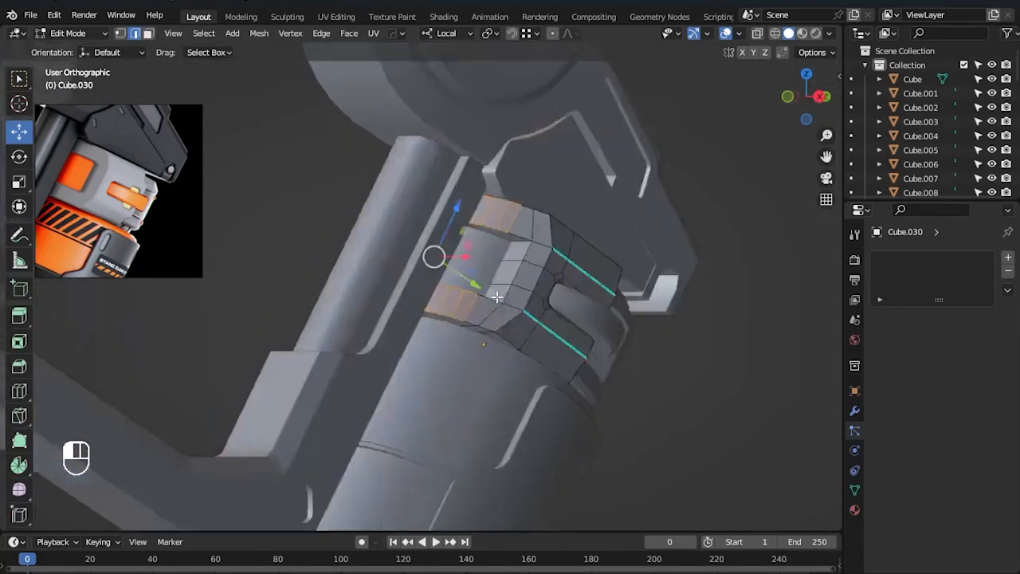
scroll(491, 299, "up", 2)
key("1")
key("alt+z")
scroll(514, 341, "down", 3)
scroll(558, 310, "up", 3)
key("2")
left_click(478, 273, "alt")
scroll(526, 299, "down", 1)
key("alt+z")
key("alt+z")
scroll(678, 374, "up", 1)
key("ctrl+b")
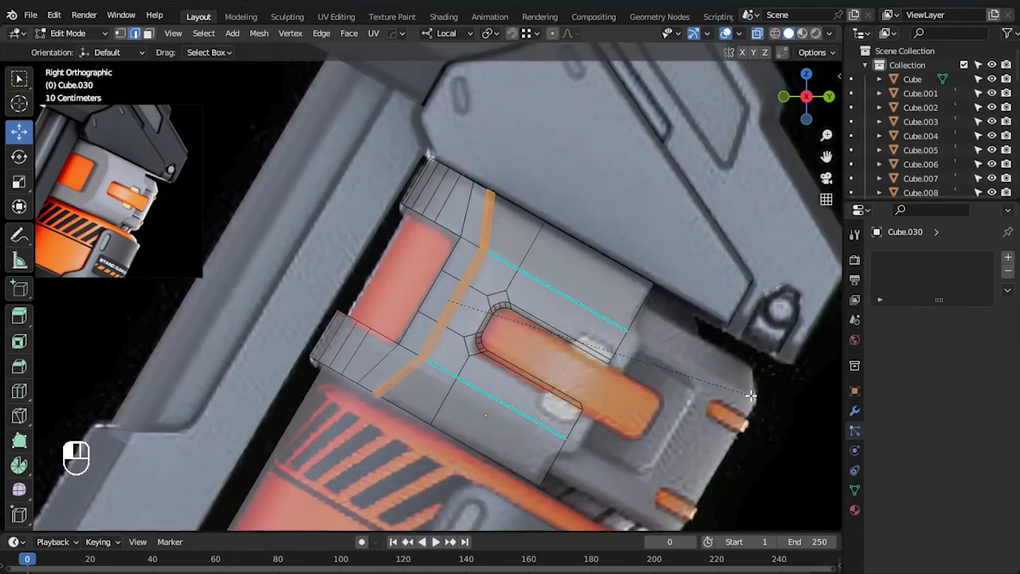
left_click(749, 395)
- Adjust the sharp marking of the short edges where the housing's two sharp lines meet the new bevel
scroll(307, 337, "up", 4)
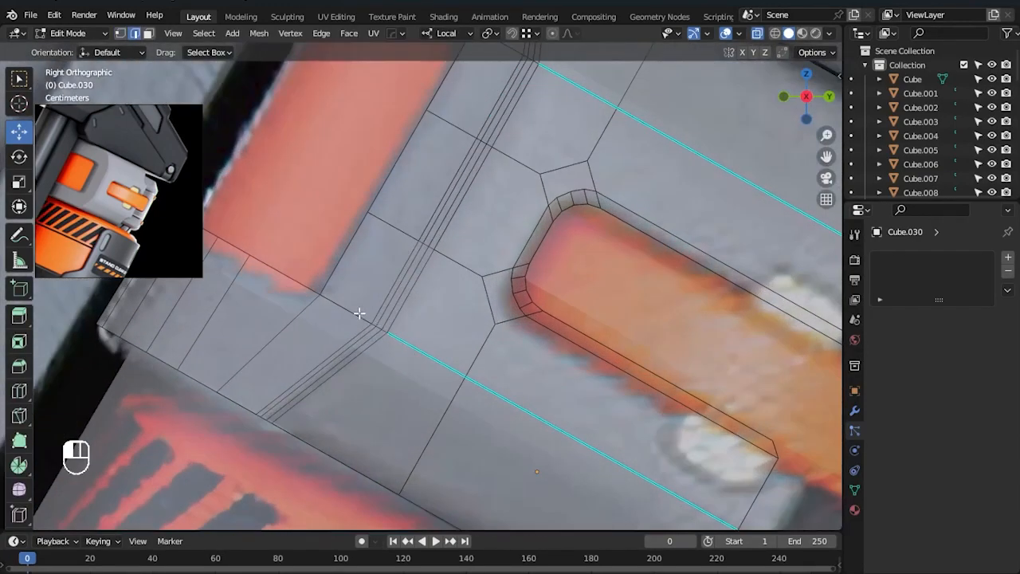
right_click(390, 351)
left_click(389, 349)
scroll(564, 296, "down", 3)
left_click(512, 216)
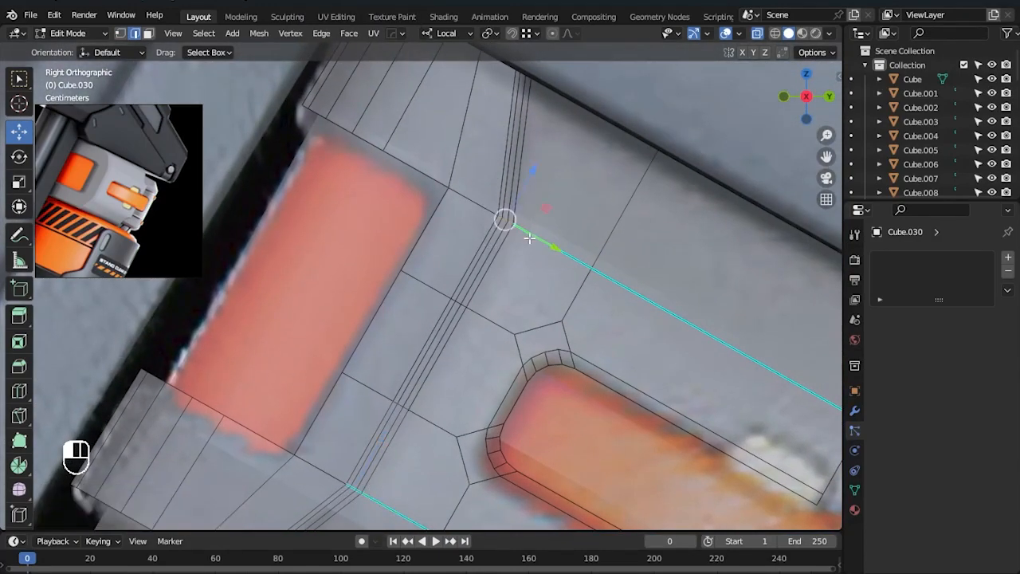
right_click(524, 231)
left_click(503, 350)
key("Tab")
- Compare the housing and the cylinder at its end with the reference image
scroll(656, 391, "down", 3)
mouse_move(656, 392)
middle_mouse_down()
mouse_move(638, 435)
mouse_move(669, 426)
mouse_move(375, 428)
mouse_move(519, 380)
mouse_move(640, 380)
middle_mouse_up()
scroll(519, 381, "down", 3)
scroll(640, 380, "down", 2)
key("KP_3")
scroll(461, 325, "up", 6)
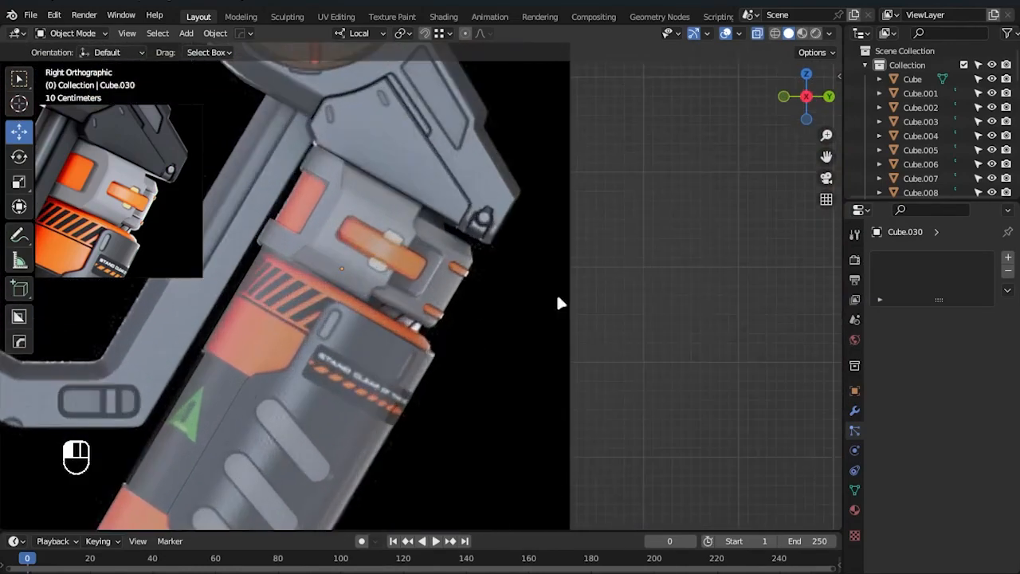
key("Tab")
middle_click_drag(314, 193, 419, 222, "shift")
middle_click_drag(480, 320, 459, 309, "shift")
key("Tab")
left_click(450, 307)
scroll(421, 302, "up", 4)
key("Tab")
key("Tab")
- Add a cylinder, move it to the small orange tabs at the housing's end, and rotate it to the housing's angle
key("shift+a")
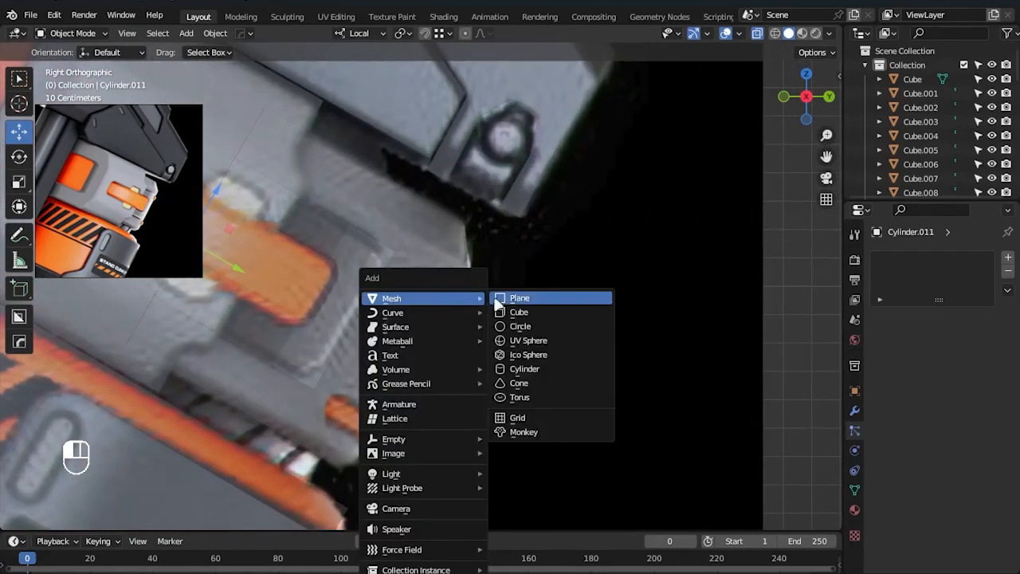
left_click(534, 368)
scroll(475, 391, "down", 5)
key("g")
left_click(580, 255)
scroll(579, 255, "up", 3)
key("r")
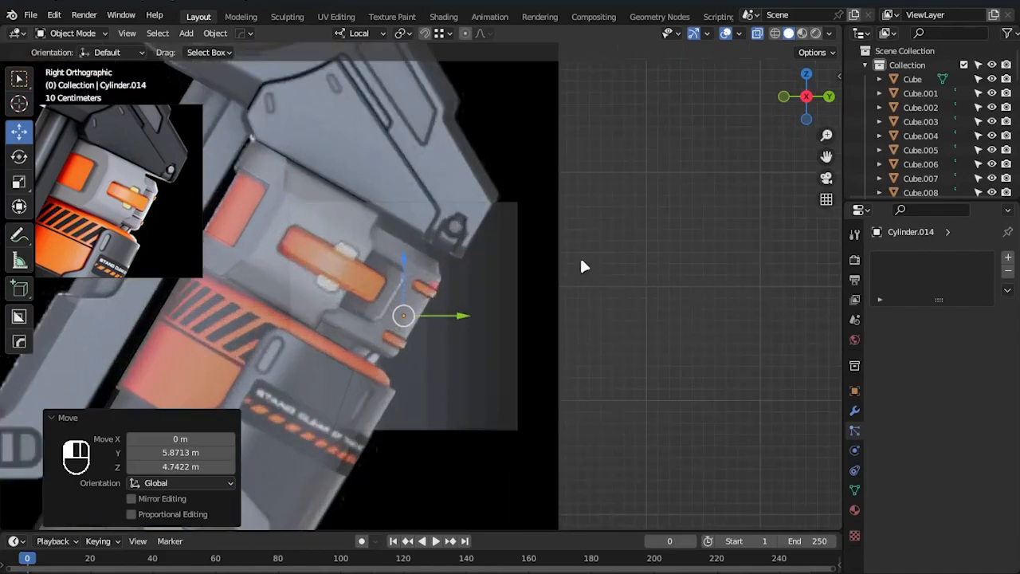
left_click(626, 335)
- Shade the new cylinder smooth and scale it down by a factor of 0.409
right_click(478, 389)
left_click(479, 390)
scroll(618, 341, "up", 2)
key("s")
left_click(500, 353)
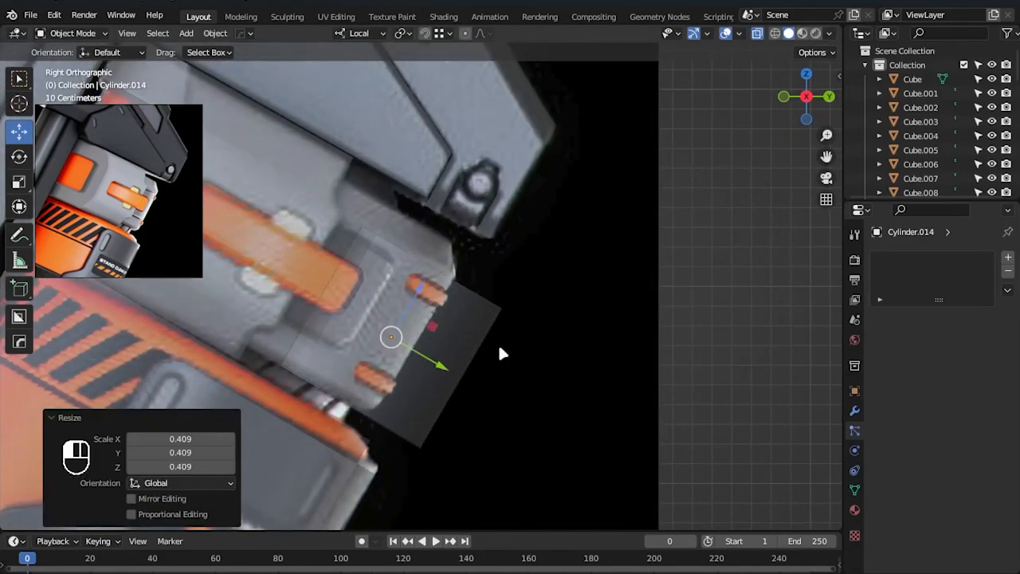
mouse_move(499, 353)
middle_mouse_down()
mouse_move(455, 365)
mouse_move(481, 400)
mouse_move(490, 343)
middle_mouse_up()
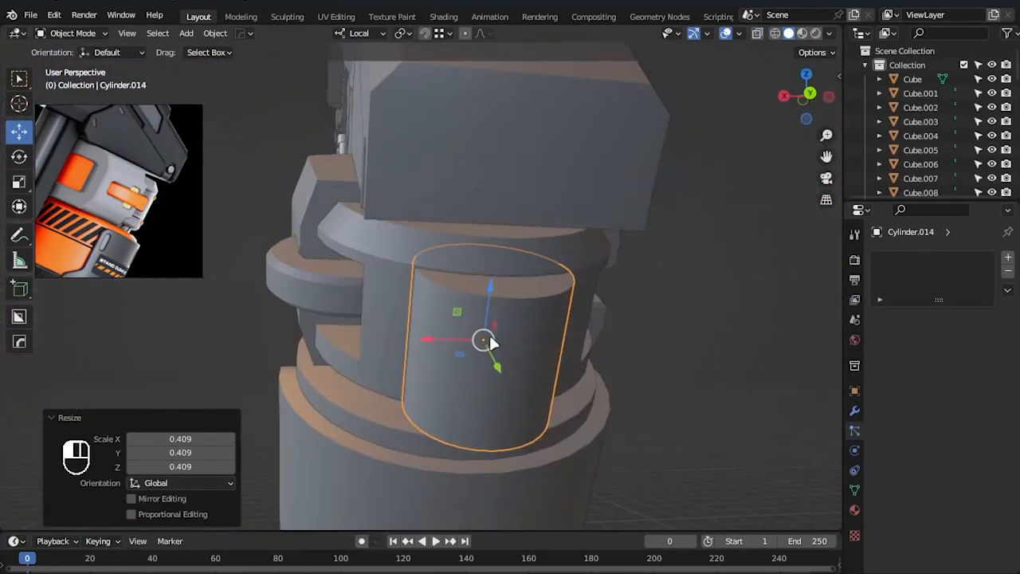
- Shorten the new cylinder along its local Z axis
key("KP_3")
key("s")
key("z")
key("z")
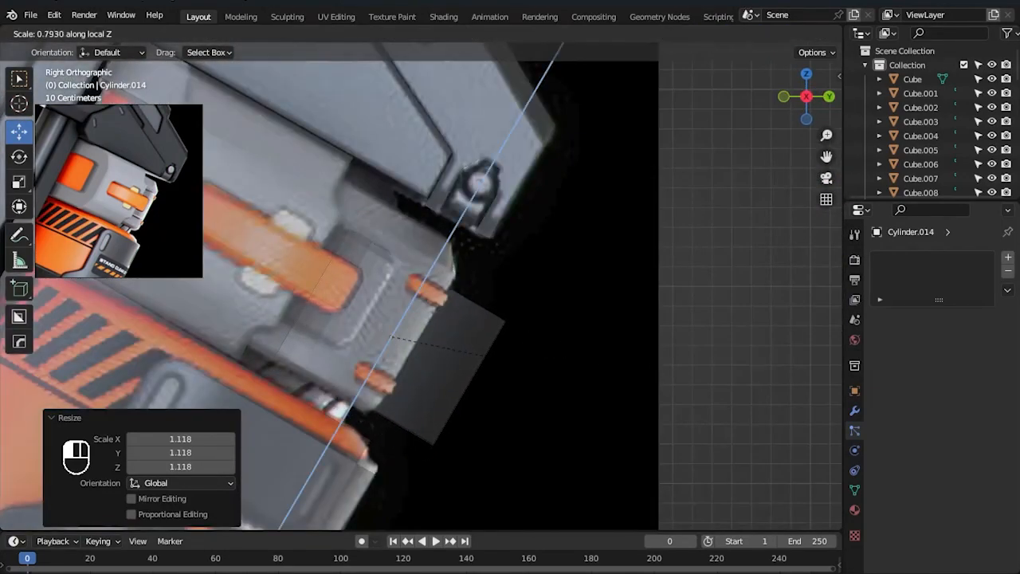
left_click(436, 391)
- Move the cylinder onto the upper orange tab and flatten it along local Z to the tab's thickness
left_click_drag(390, 338, 422, 290)
scroll(699, 323, "up", 3)
key("s")
key("z")
key("z")
left_click(580, 316)
scroll(712, 311, "up", 2)
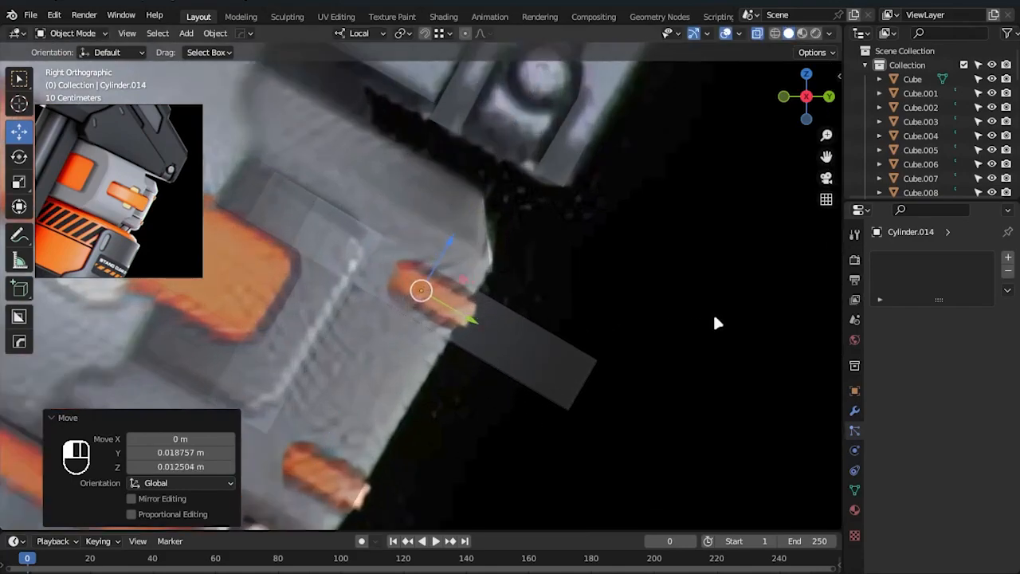
- Fine-tune the cylinder's rotation to the upper orange tab, thin it along local Z and shift it slightly along that axis
key("r")
left_click(717, 311)
key("s")
key("z")
key("z")
left_click(456, 231)
left_click_drag(456, 231, 452, 240)
- Try sliding the cylinder inward along its local Y axis, into the housing
scroll(629, 327, "down", 4)
middle_click_drag(669, 357, 721, 403)
left_click(698, 424)
key("alt+z")
left_click(468, 331)
key("KP_3")
key("alt+z")
left_click(502, 335)
left_click_drag(470, 318, 426, 300)
left_click(629, 398)
- Slide the cylinder back out along its local Y axis onto the upper orange tab
key("alt+z")
middle_click_drag(669, 398, 620, 435)
left_click(517, 295)
key("KP_3")
key("alt+z")
scroll(617, 355, "up", 3)
left_click_drag(357, 251, 470, 316)
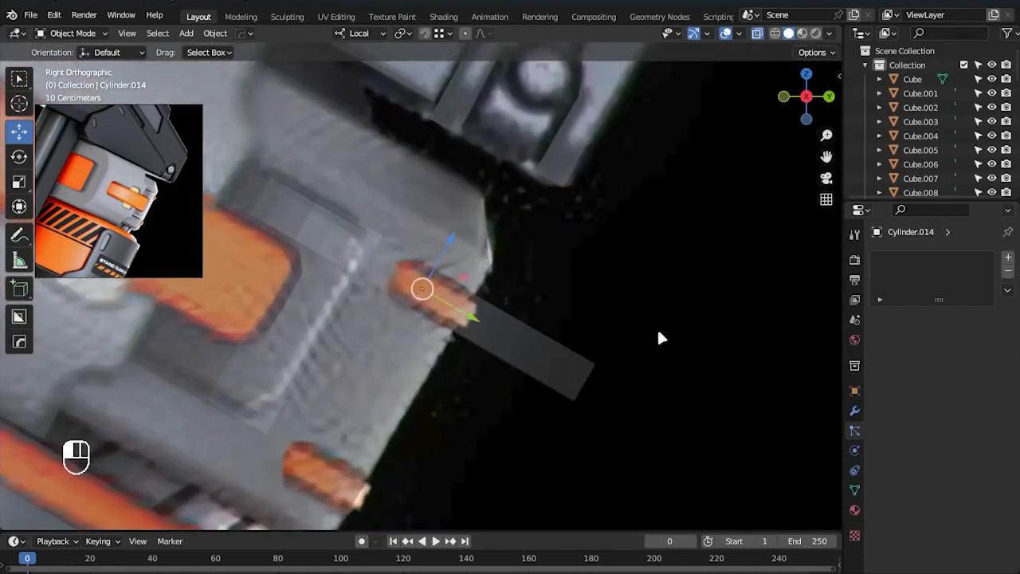
- Scale the cylinder, adjust its thickness along local Z, and shift it inward along local Y at the upper orange tab
key("s")
left_click(531, 314)
key("s")
key("z")
key("z")
left_click(480, 289)
left_click_drag(473, 316, 455, 306)
- Add an edge loop to the housing along the lower edge of the upper orange tab, with a slide factor of 0.610
key("alt+z")
middle_click_drag(677, 356, 547, 413)
left_click(522, 303)
left_click(526, 355)
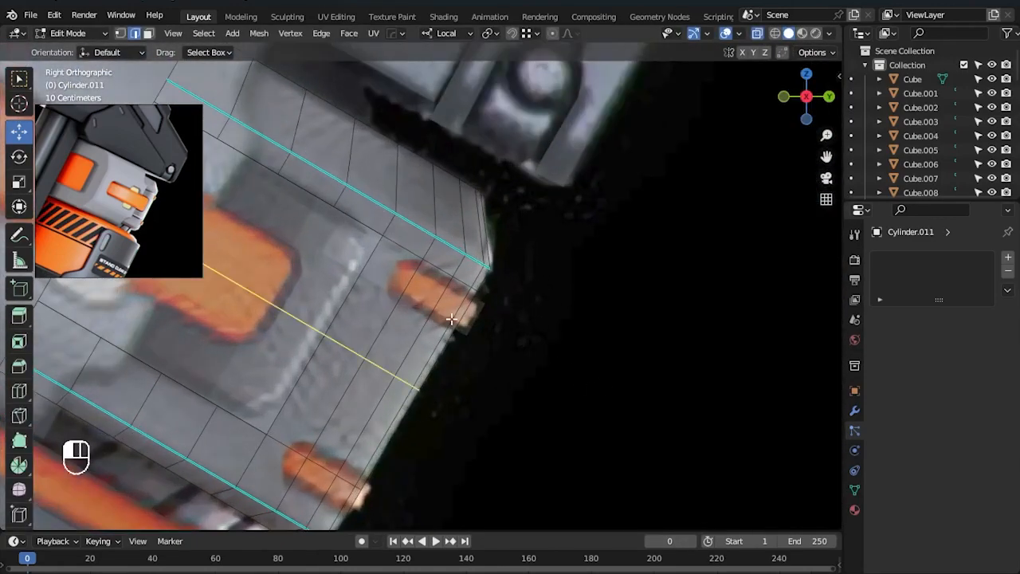
left_click(450, 318)
left_click(555, 349)
middle_click_drag(395, 463, 451, 385, "shift")
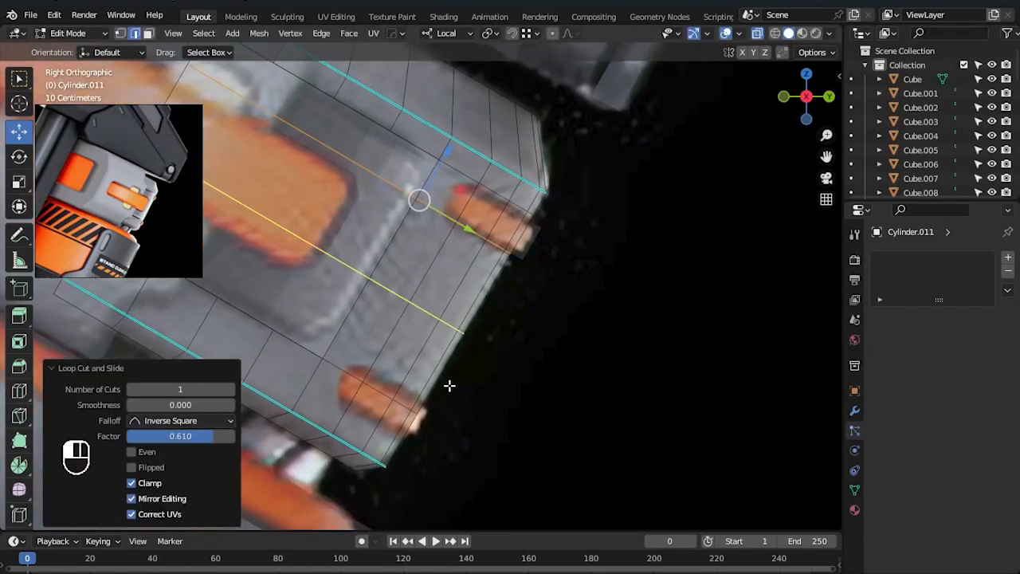
key("g")
key("g")
right_click(419, 451)
key("ctrl+z")
middle_click_drag(546, 419, 592, 378, "shift")
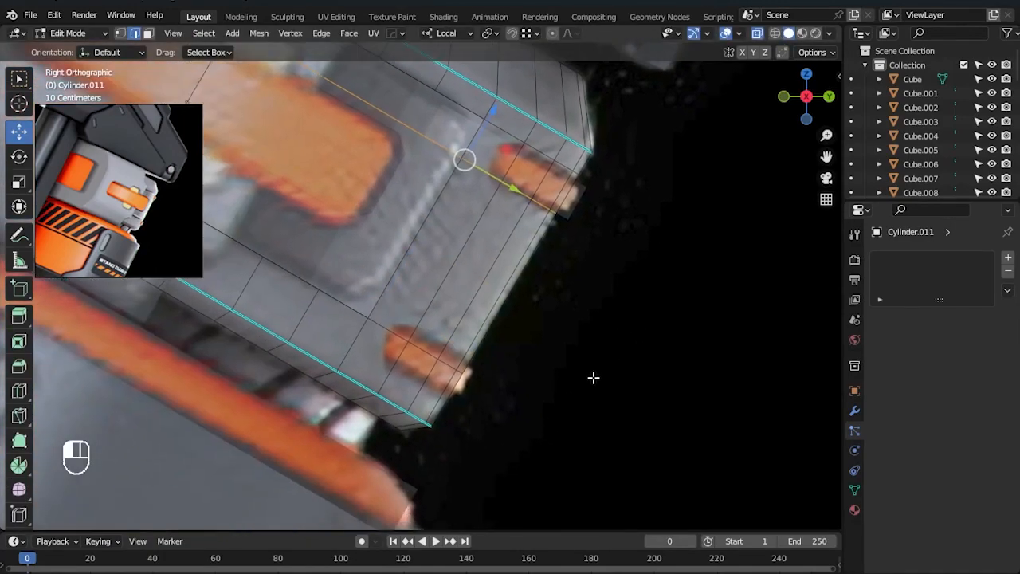
- Add an edge loop to the housing along the upper edge of the lower orange tab
key("ctrl+r")
left_click(466, 385)
left_click(461, 389)
left_click(518, 398)
- Move the housing vertices around the lower orange tab to line up with the tab's outline
scroll(518, 399, "up", 1)
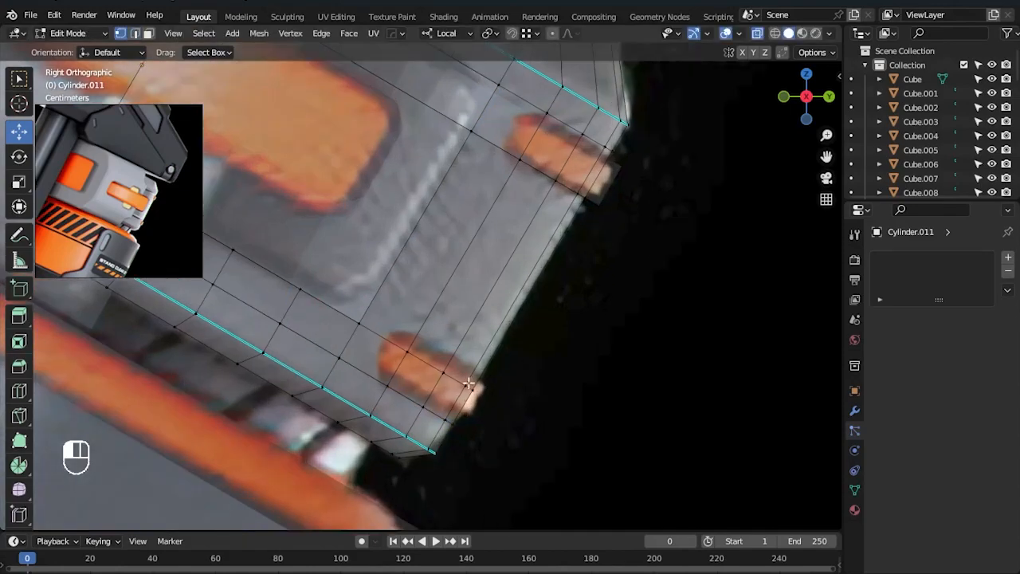
left_click_drag(459, 398, 460, 399)
left_click_drag(462, 344, 480, 326)
left_click_drag(468, 428, 469, 429)
left_click_drag(455, 358, 458, 354)
left_click(620, 365)
- In wireframe shading, adjust the housing vertices at the inner ends of both orange tabs to match the reference
middle_click_drag(620, 366, 597, 439, "shift")
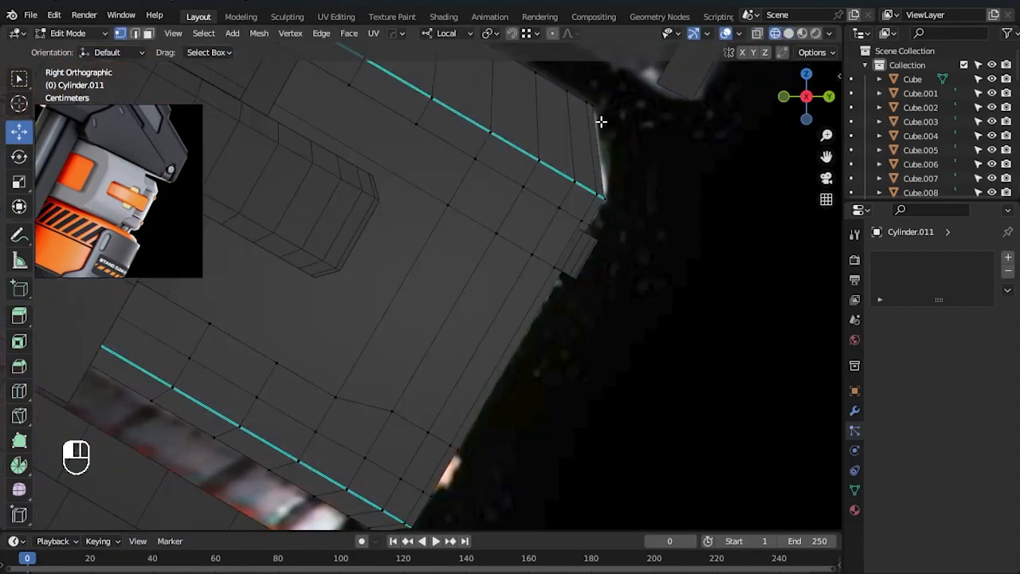
scroll(523, 250, "up", 2)
left_click_drag(453, 212, 569, 299)
mouse_move(650, 181)
left_mouse_down("ctrl")
mouse_move(534, 242)
mouse_move(539, 216)
left_mouse_up("ctrl")
left_click(572, 318)
scroll(557, 318, "down", 2)
middle_click_drag(484, 325, 530, 271, "shift")
left_click_drag(346, 404, 372, 421)
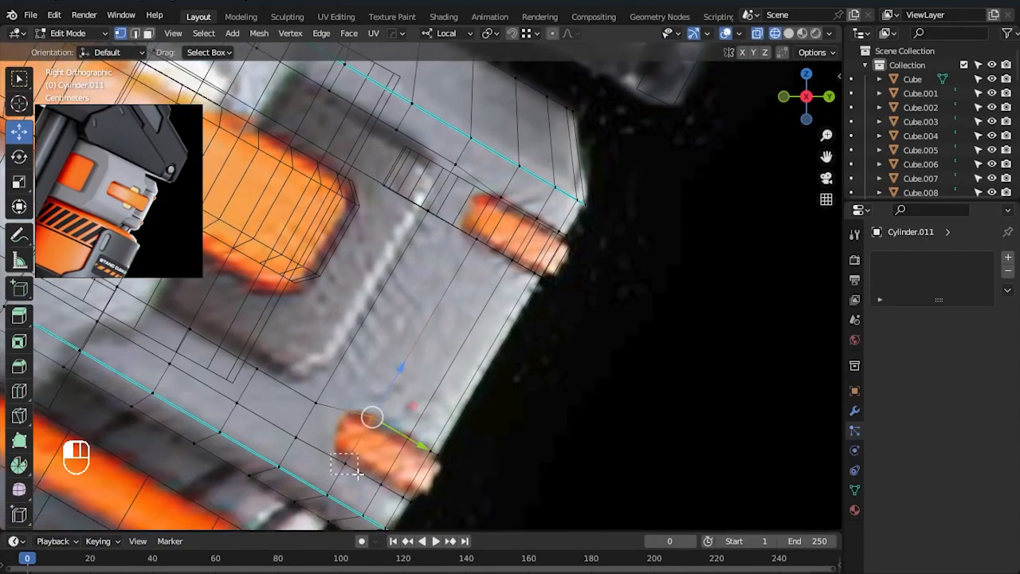
left_click_drag(509, 248, 508, 247)
- Return to solid shading and examine the housing's adjusted edge layout from several angles
middle_click_drag(509, 248, 545, 353)
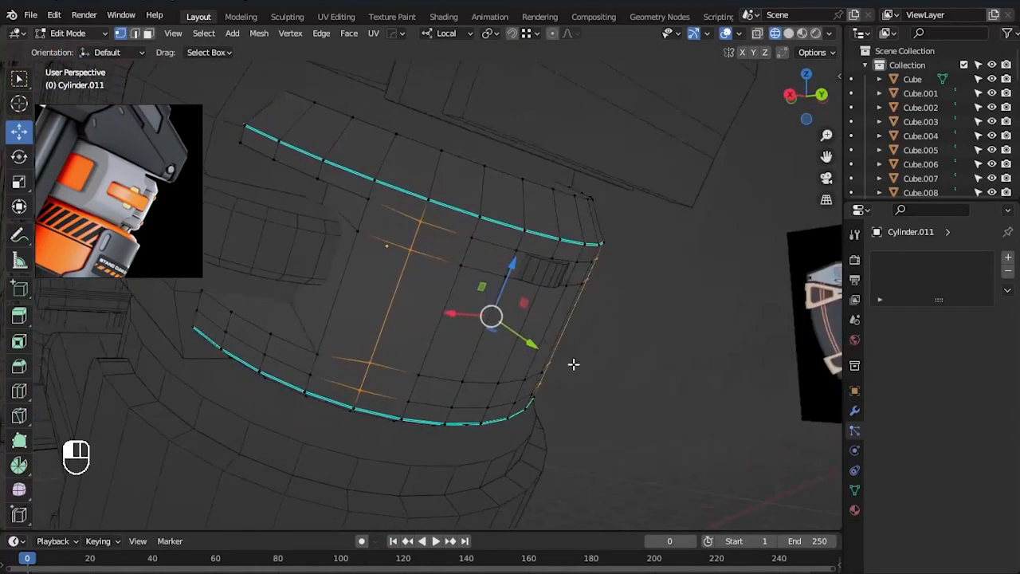
key("KP_3")
middle_click_drag(652, 427, 542, 408)
key("alt+z")
mouse_move(742, 462)
middle_mouse_down()
mouse_move(764, 387)
mouse_move(665, 323)
mouse_move(739, 376)
mouse_move(729, 435)
middle_mouse_up()
key("Tab")
key("alt+z")
left_click(789, 33)
key("alt+z")
key("Tab")
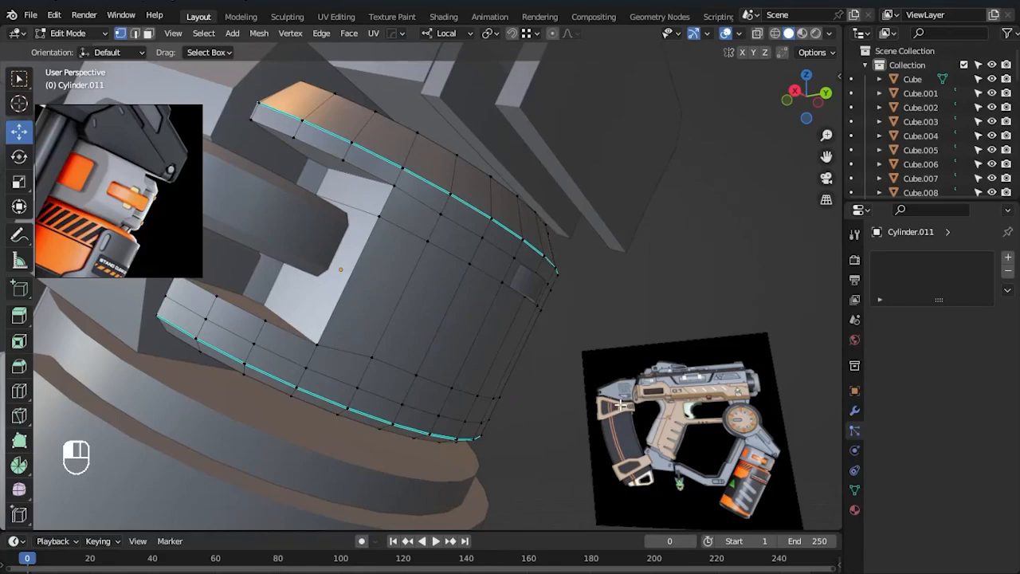
key("KP_3")
key("alt+z")
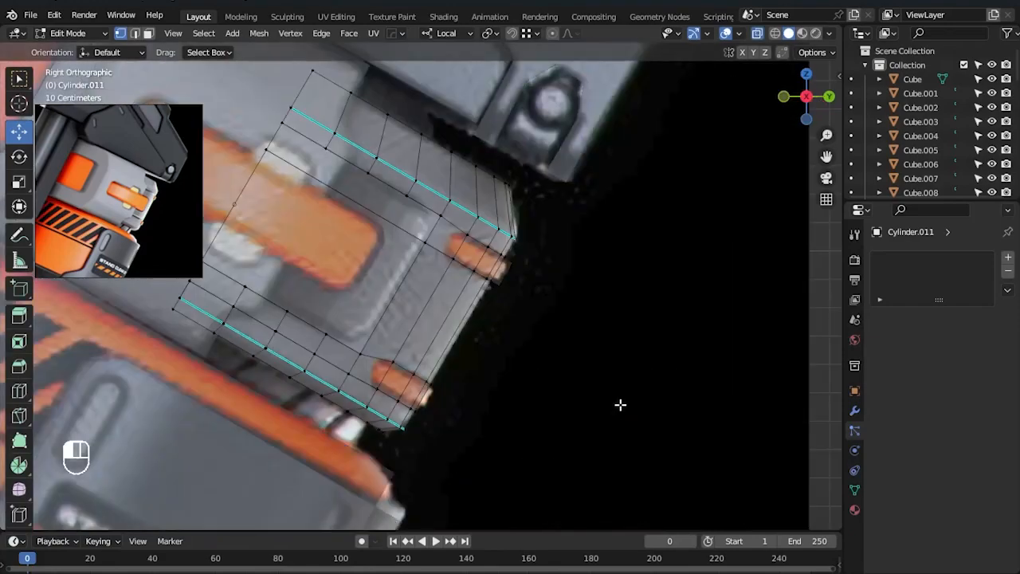
- Delete the housing faces covering the upper and lower orange tabs
key("3")
scroll(589, 401, "up", 1)
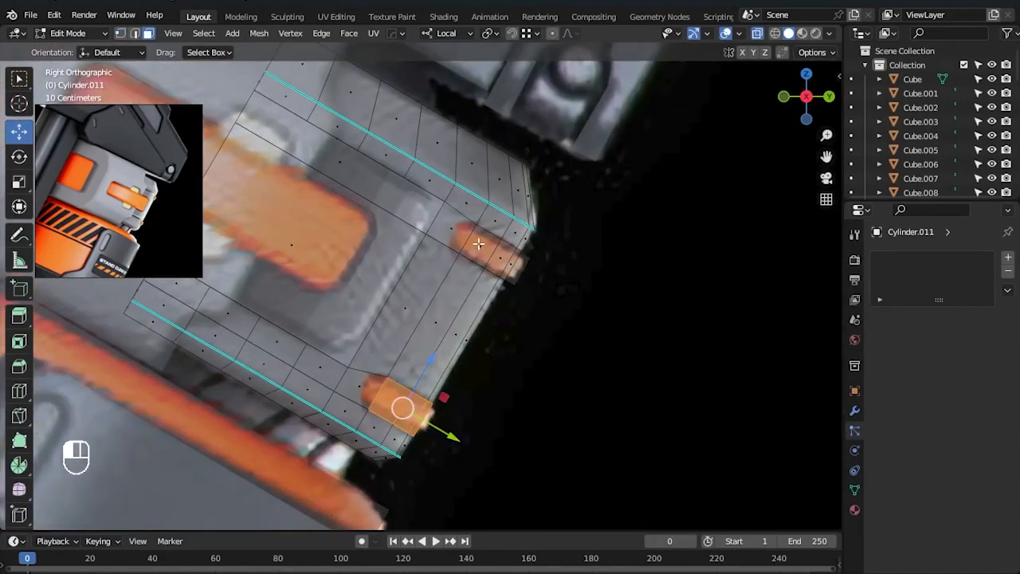
key("x")
left_click(569, 303)
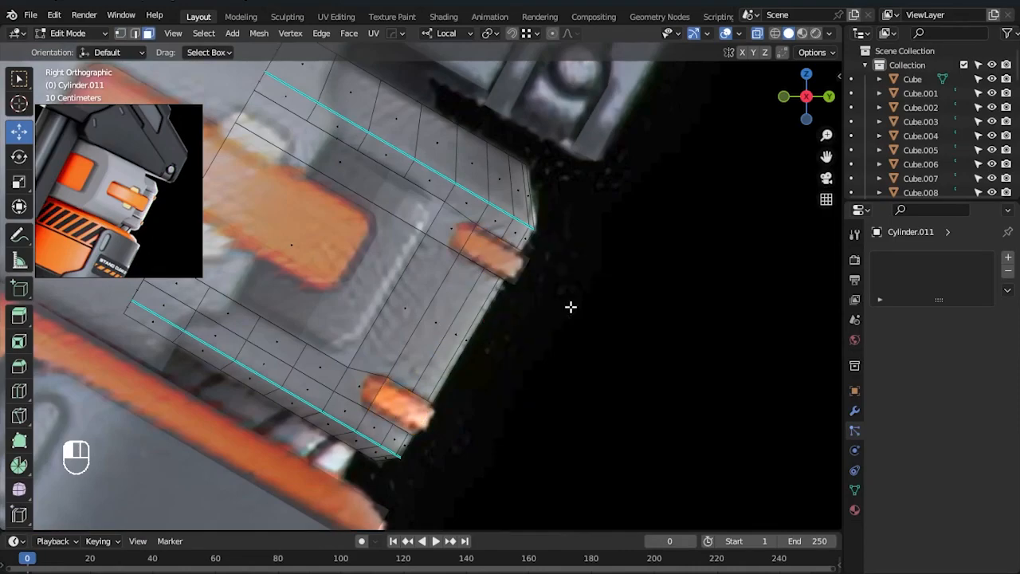
- Select the edges around both tab openings and give the openings inner walls inside the housing
scroll(592, 303, "up", 1)
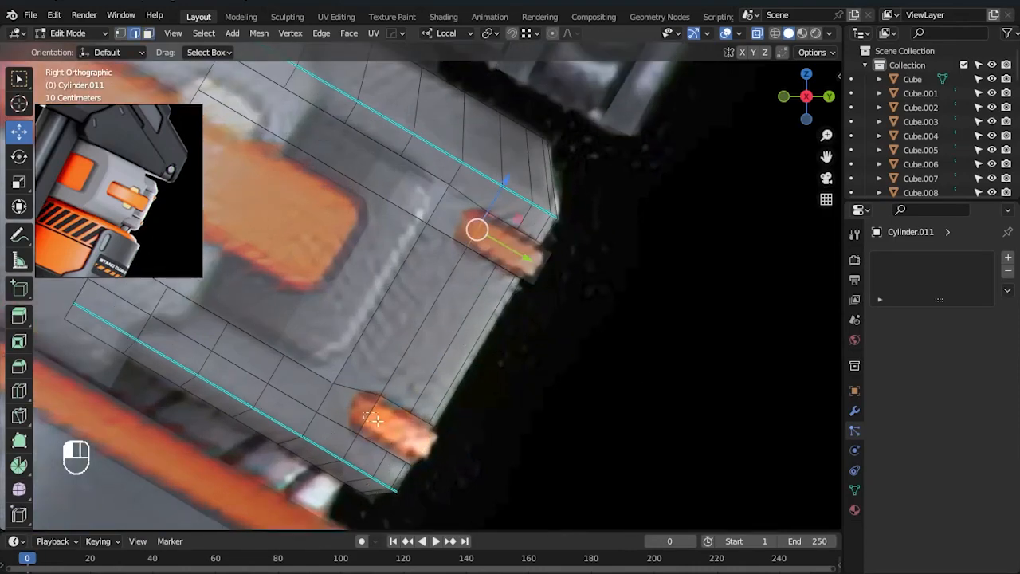
middle_click_drag(558, 443, 402, 386)
left_click(640, 420)
middle_click_drag(681, 332, 507, 277)
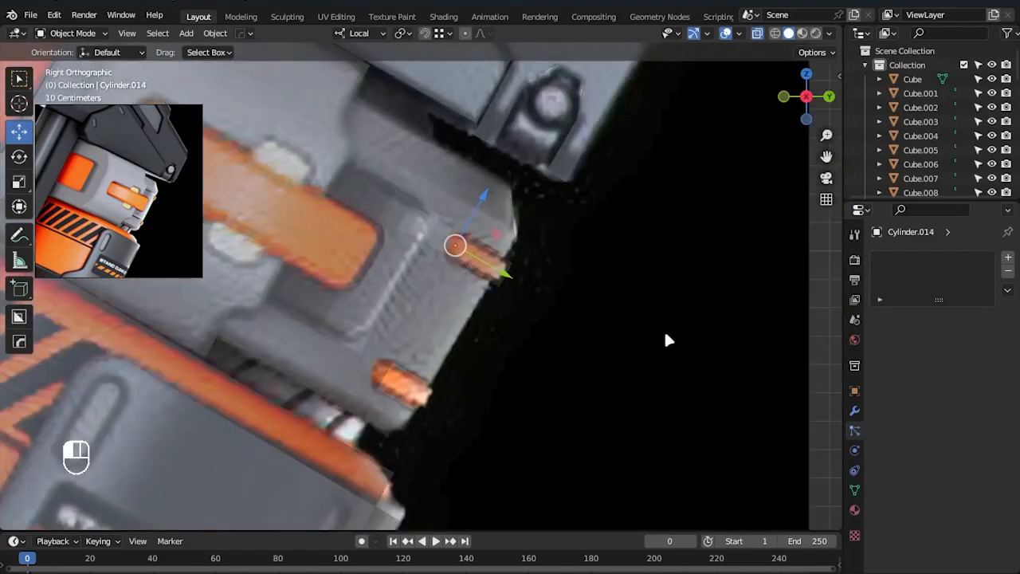
- Enlarge the tab cylinder by a factor of 3.274, flatten it along local Z, and scale it by 0.746
key("s")
left_click(570, 341)
key("s")
key("z")
key("z")
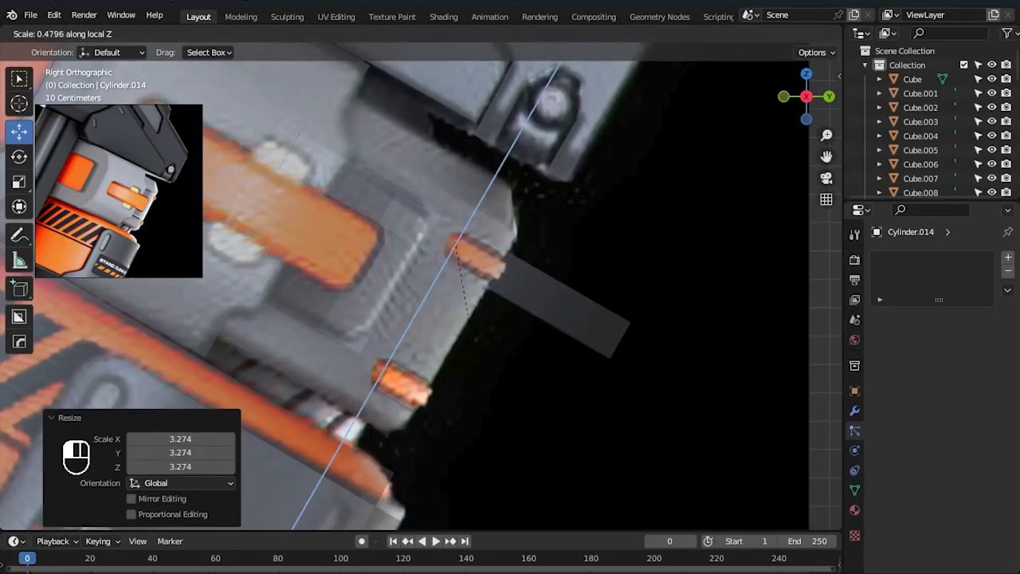
left_click(464, 325)
middle_click_drag(471, 334, 547, 380)
key("s")
left_click(622, 355)
- In wireframe shading, refit the cylinder's local Z thickness to the upper tab and slide it inward along local Y
key("KP_3")
key("alt+z")
scroll(548, 385, "up", 3)
left_click(775, 35)
scroll(444, 273, "up", 2)
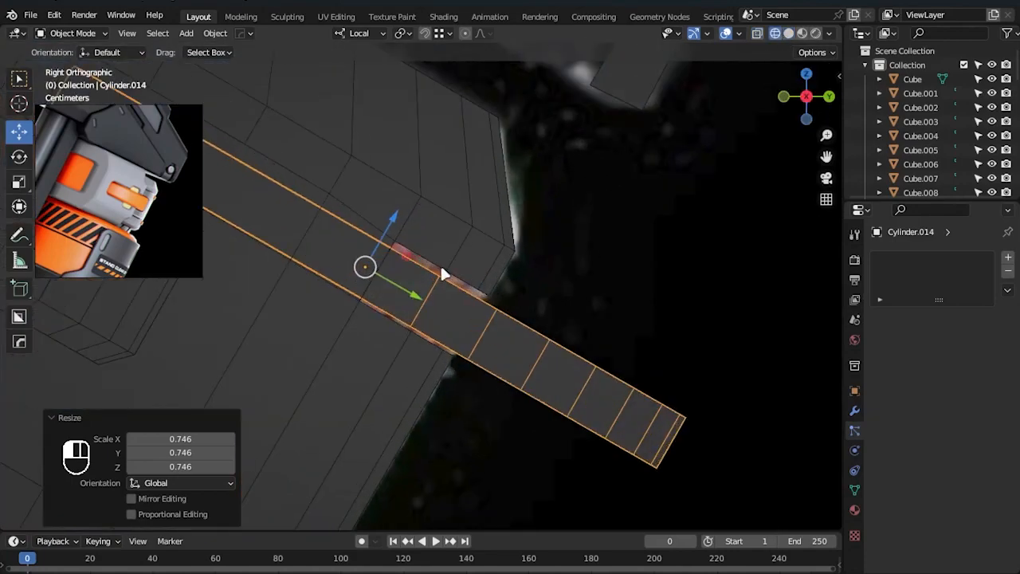
key("alt+z")
left_click_drag(391, 221, 393, 219)
key("s")
key("z")
left_click(703, 301)
scroll(610, 364, "down", 3)
left_click_drag(432, 298, 423, 292)
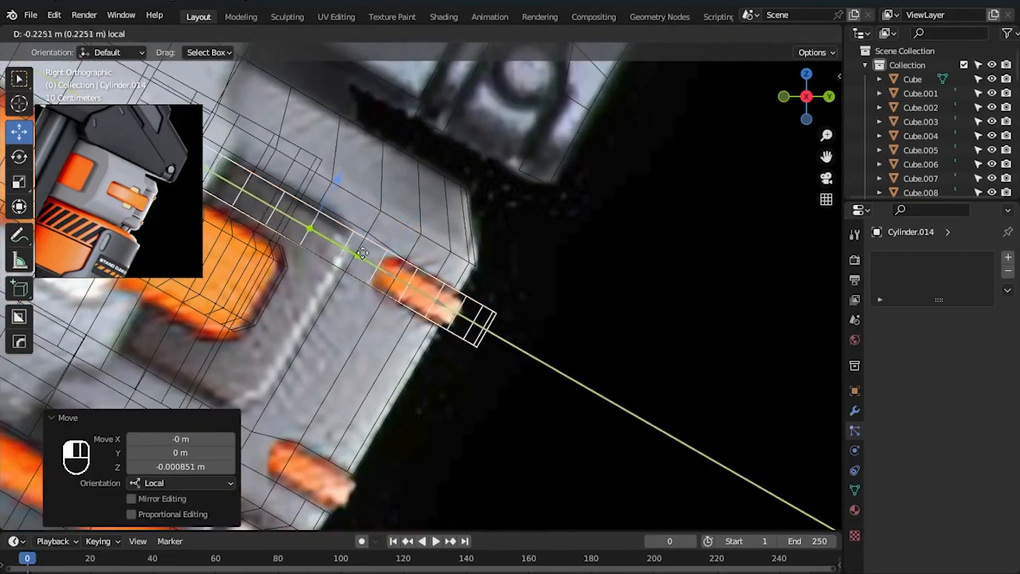
left_click_drag(345, 241, 344, 240)
- Return to solid shading and shift the cylinder sideways to center it in the housing's upper slot
middle_click_drag(594, 319, 539, 273)
left_click(712, 378)
left_click(539, 277)
middle_click_drag(574, 388, 483, 295)
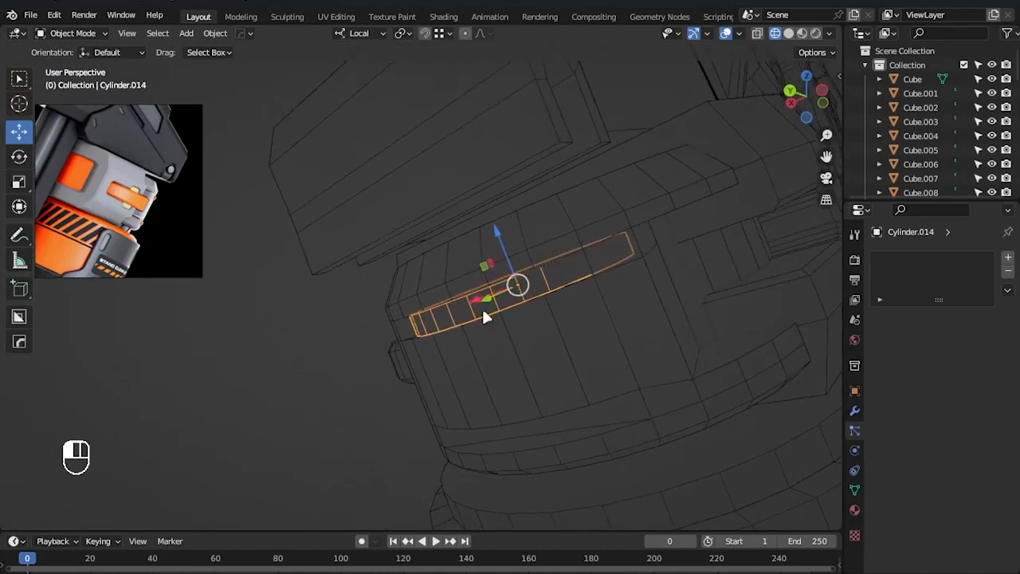
left_click(788, 33)
left_click(757, 34)
middle_click_drag(554, 319, 742, 337)
scroll(742, 338, "up", 3)
left_click_drag(341, 316, 358, 321)
scroll(398, 325, "down", 3)
- Undo the trial move of the cylinder and scale it up by a factor of 1.127
middle_click_drag(528, 351, 424, 282)
left_click_drag(474, 371, 488, 338)
key("ctrl+z")
key("s")
left_click(761, 399)
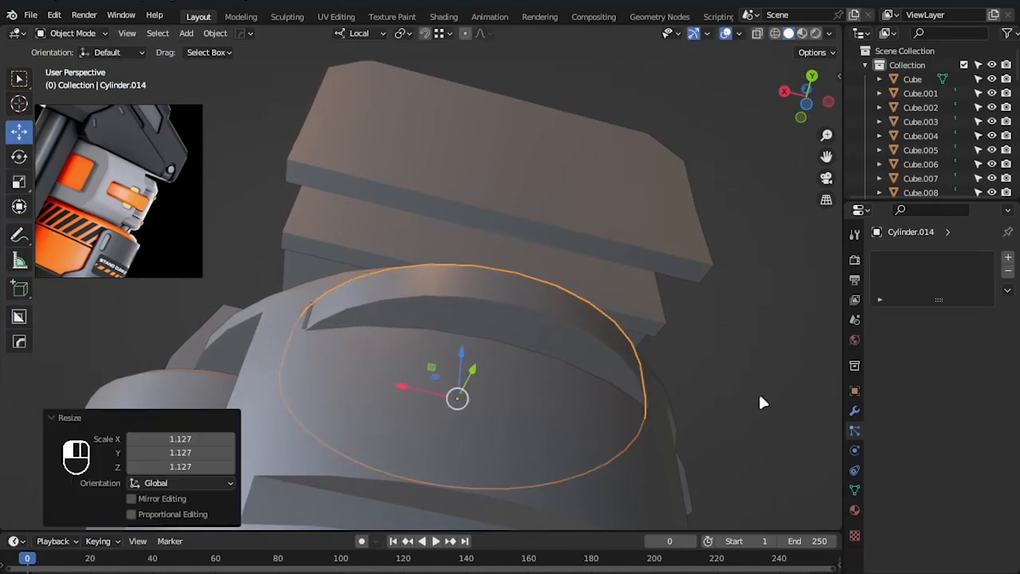
- Slide the cylinder inward along local Y to set how far it protrudes from the upper slot
key("KP_3")
left_click_drag(351, 305, 307, 287)
key("alt+z")
middle_click_drag(724, 377, 623, 388)
key("KP_3")
key("alt+z")
- Delete the cylinder's faces hidden inside the housing, keeping only the part at the upper orange tab
key("Tab")
left_click_drag(268, 166, 495, 358)
key("x")
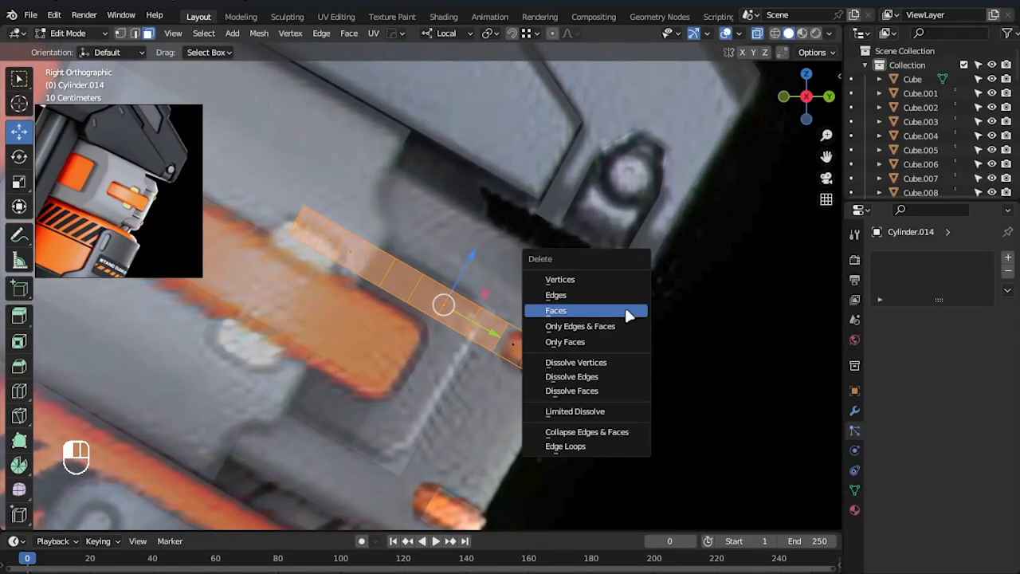
left_click(629, 314)
scroll(640, 404, "up", 1)
scroll(701, 417, "up", 3)
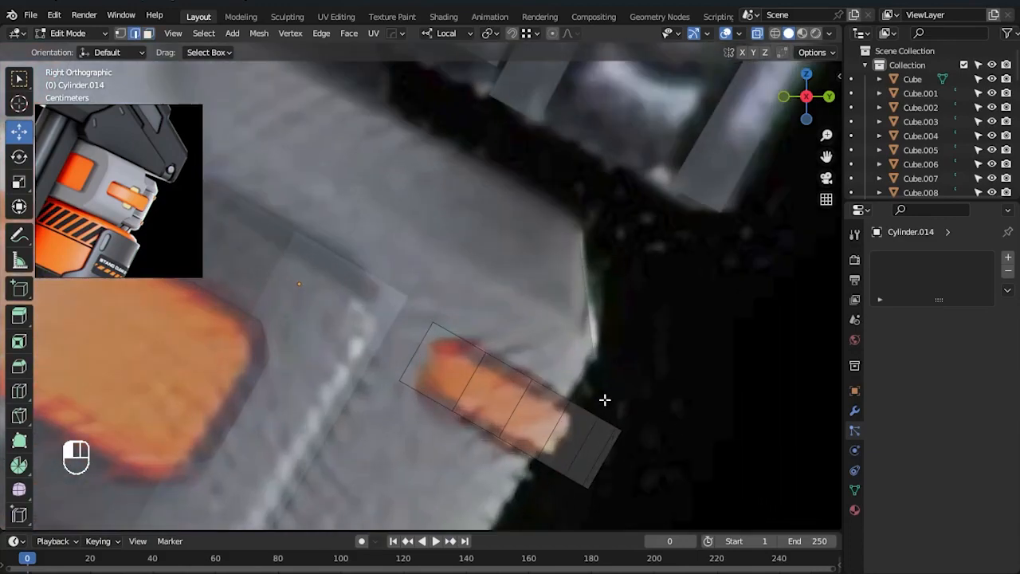
key("Tab")
key("alt+z")
- Set the trimmed tab's origin to its geometry
scroll(733, 422, "down", 3)
middle_click_drag(750, 417, 637, 446)
right_click(521, 359)
mouse_move(534, 384)
left_click(617, 423)
left_click(748, 404)
- Apply the trimmed tab's scale and bevel its long top and bottom edges
scroll(636, 445, "down", 2)
left_click(494, 365)
key("Tab")
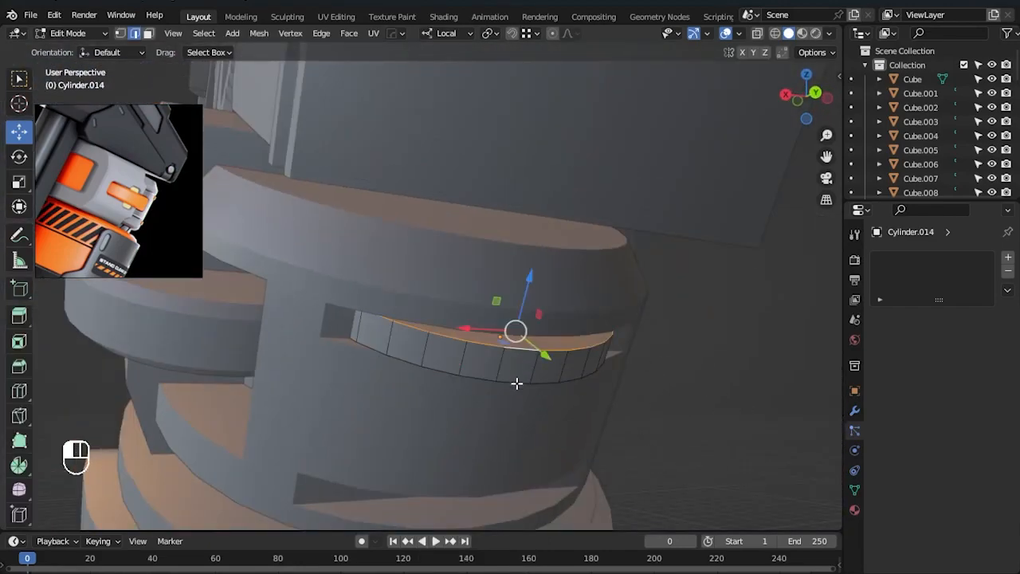
key("ctrl+b")
left_click(722, 425)
key("Tab")
key("ctrl+a")
left_click(557, 375)
key("Tab")
key("ctrl+b")
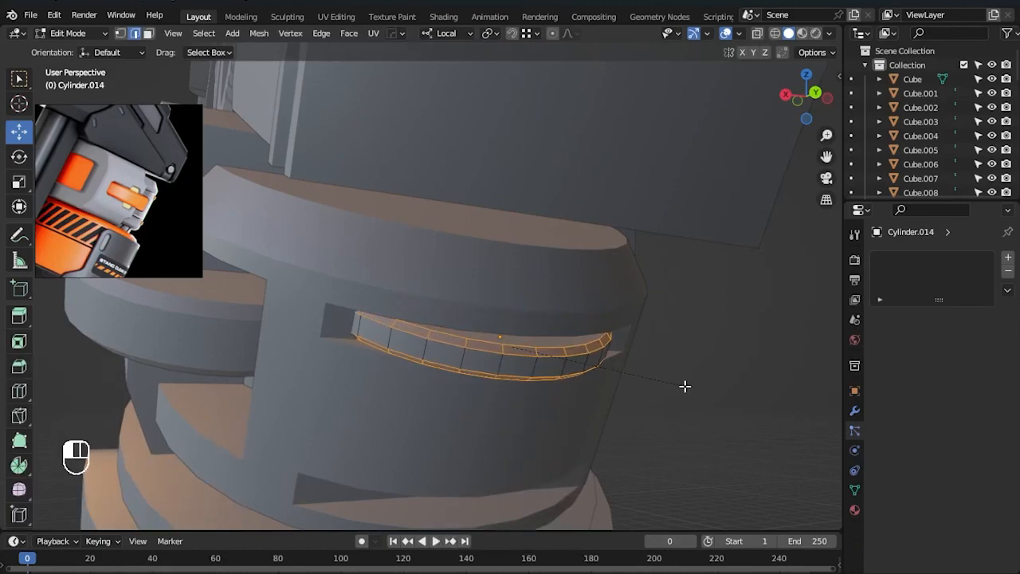
left_click(678, 388)
key("Tab")
middle_click_drag(600, 407, 603, 380)
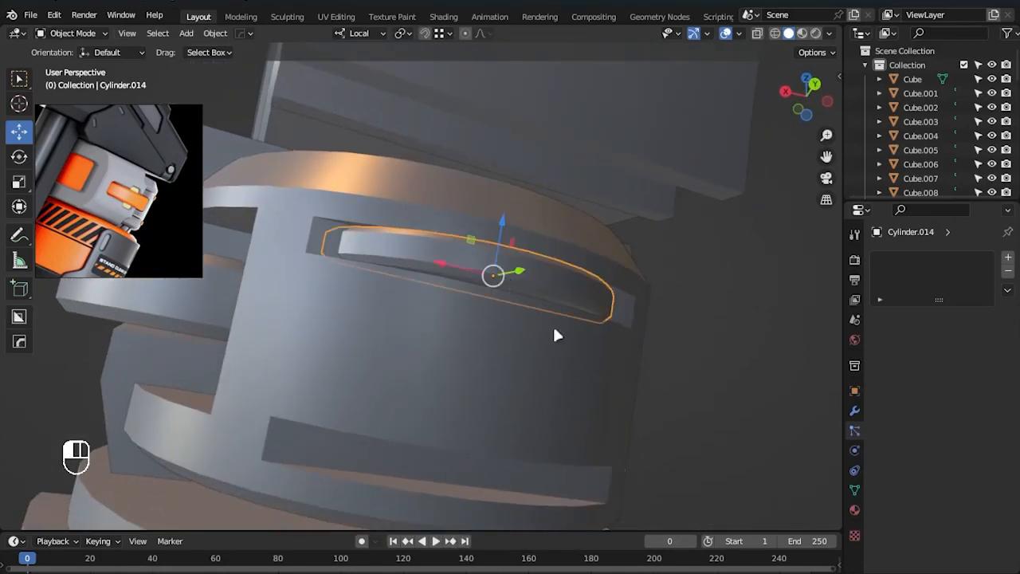
- Duplicate the upper orange tab and slide the copy along local Z onto the lower orange tab in the reference
key("KP_3")
key("shift+d")
key("z")
key("z")
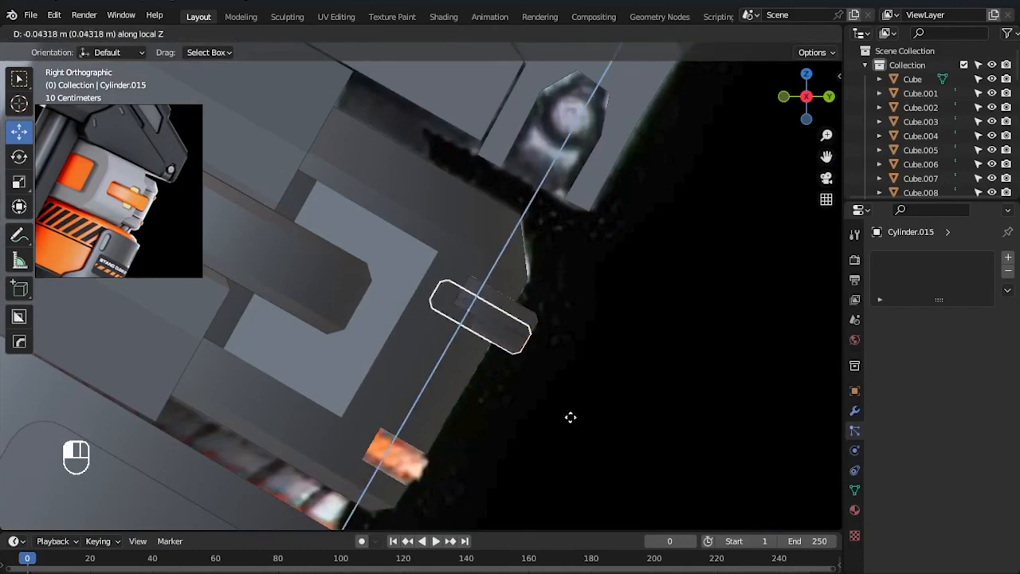
left_click(498, 49)
middle_click_drag(536, 328, 578, 169, "shift")
scroll(528, 274, "up", 4)
key("g")
key("z")
left_click(542, 253)
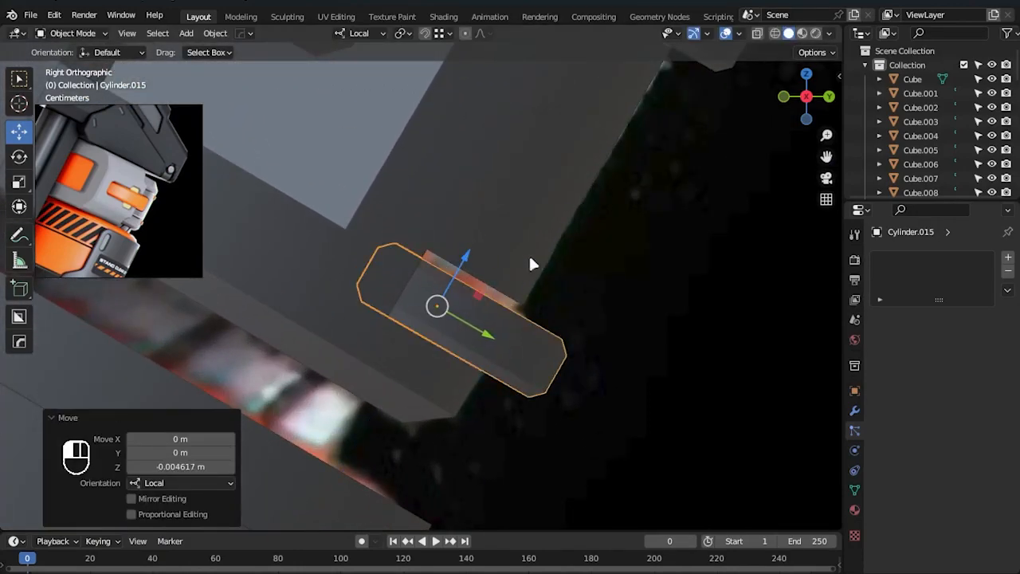
left_click_drag(469, 259, 470, 256)
- Move the upper edge vertices of the housing's lower slot so the opening fits around the duplicated tab
left_click(508, 270)
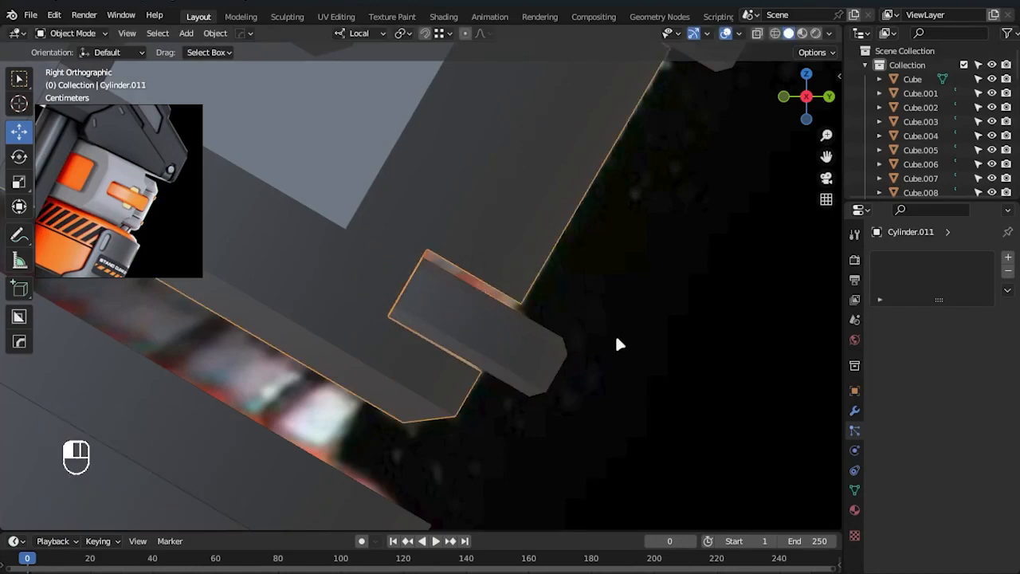
key("Tab")
key("alt+z")
left_click_drag(417, 234, 561, 319)
left_click_drag(506, 233, 495, 235)
key("Tab")
scroll(667, 332, "down", 1)
key("alt+z")
scroll(669, 318, "down", 2)
middle_click_drag(673, 290, 654, 399)
scroll(678, 332, "down", 3)
scroll(600, 313, "down", 2)
scroll(586, 356, "down", 3)
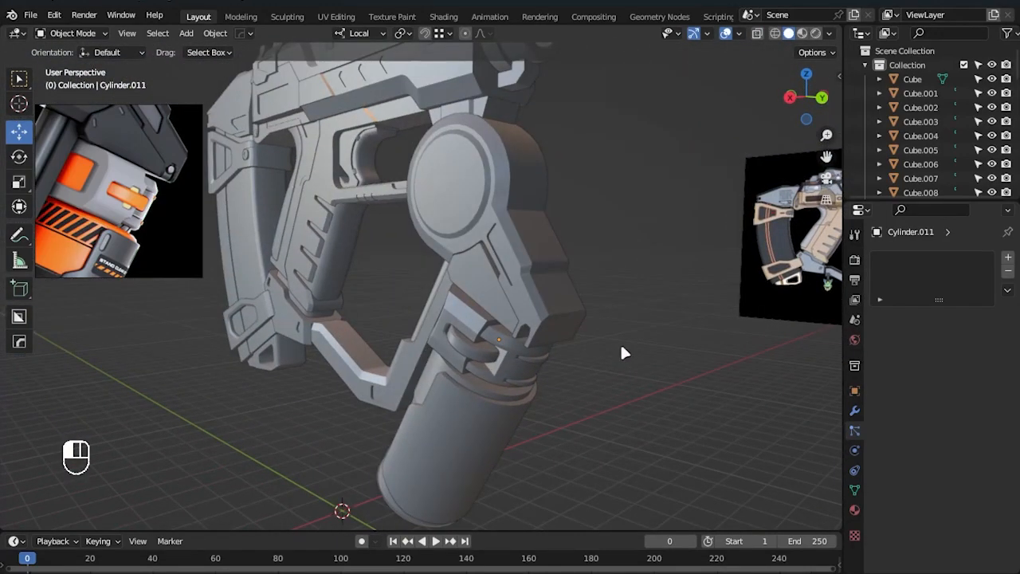
- Add a cube and move it over the notch at the arm's lower tip in the right orthographic view
middle_click_drag(622, 353, 364, 289)
middle_click_drag(510, 347, 593, 333)
middle_click_drag(593, 333, 499, 313, "shift")
key("KP_3")
key("alt+z")
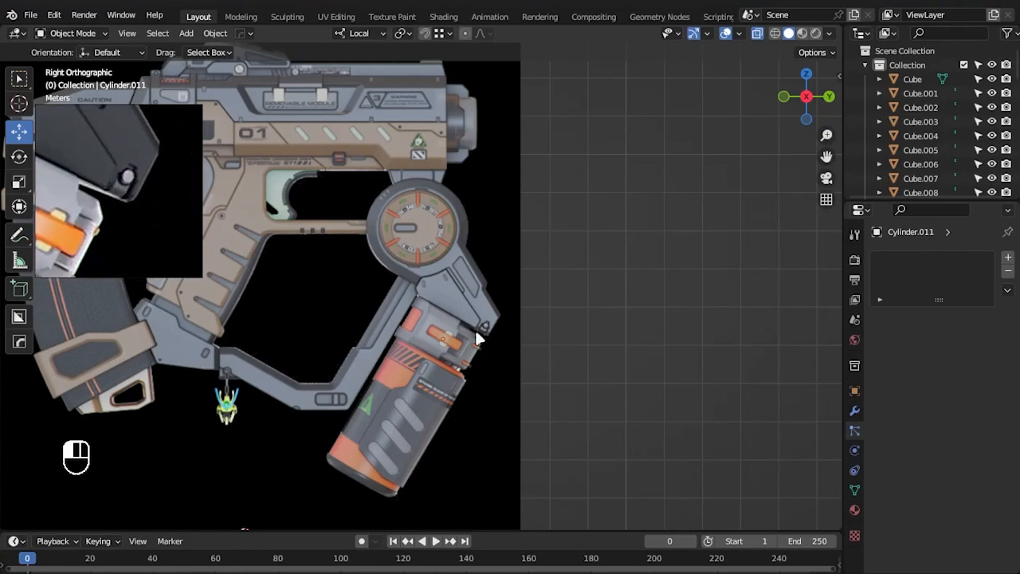
scroll(458, 318, "up", 7)
key("shift+a")
mouse_move(451, 271)
left_click(519, 276)
scroll(414, 443, "down", 6)
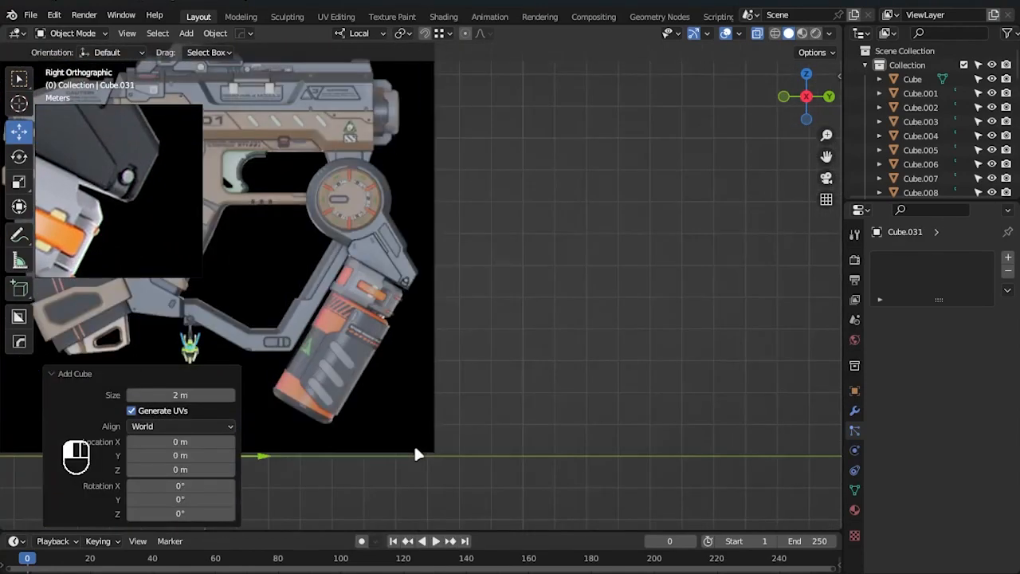
key("g")
left_click(535, 340)
scroll(577, 330, "up", 5)
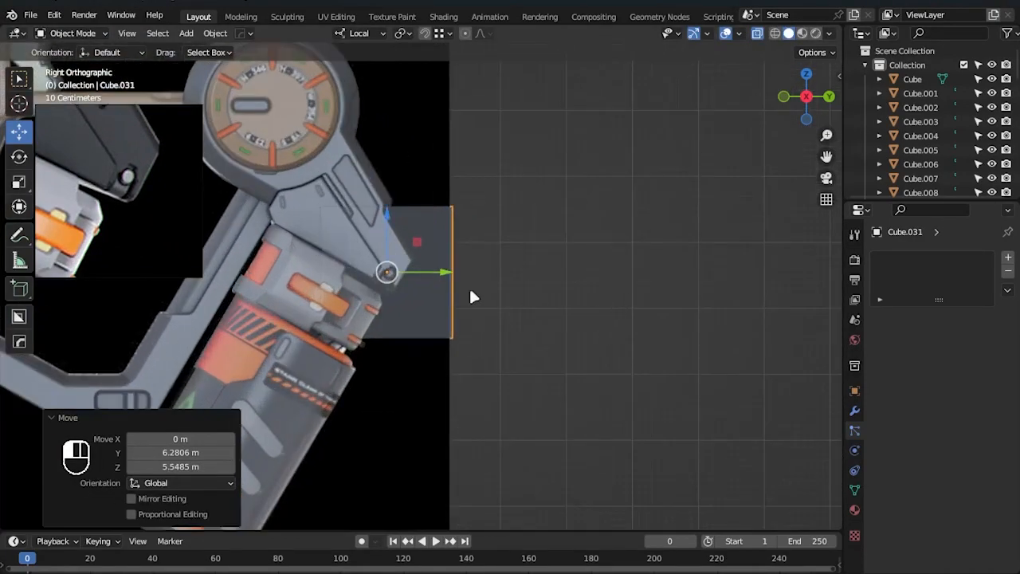
- Scale the new cube to 0.392 and rotate it 25.1° to roughly follow the arm's slanted tip
left_click(471, 290)
key("s")
left_click(396, 283)
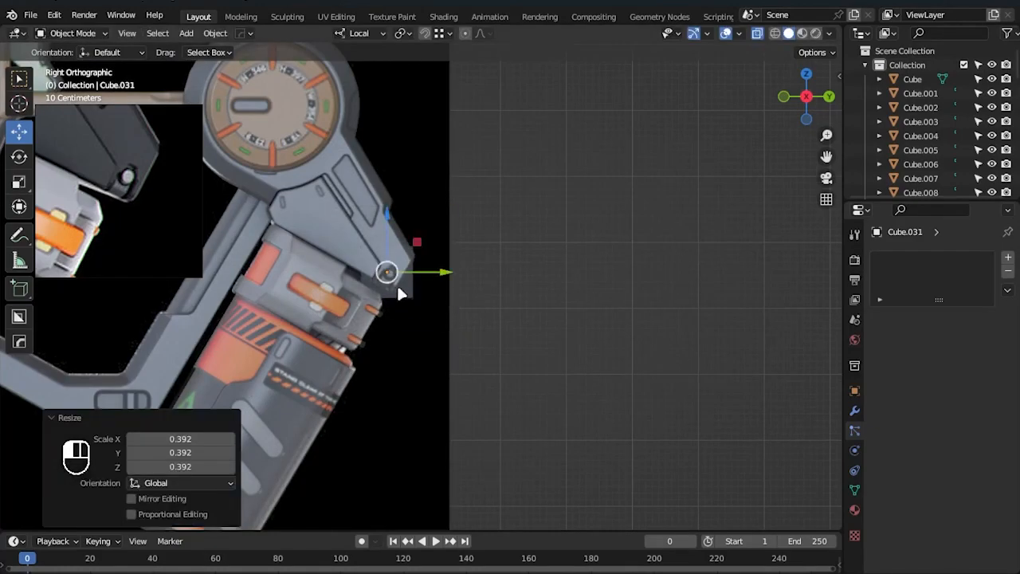
scroll(396, 283, "up", 4)
key("r")
left_click(526, 320)
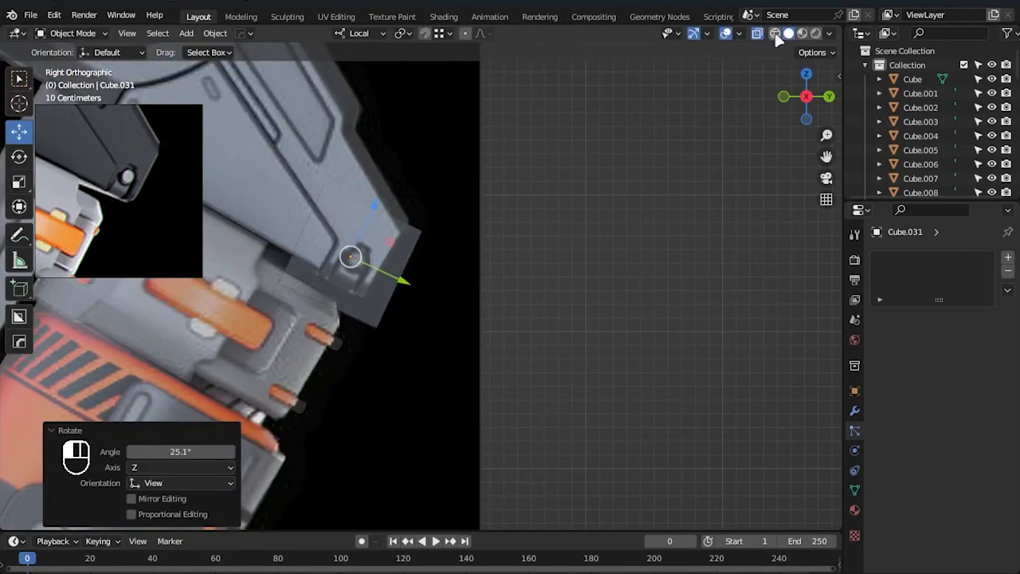
- In wireframe shading, refine the cube's rotation and scale it to 0.598 so it lines up with the arm's lower edges
left_click(777, 36)
middle_click_drag(310, 307, 431, 333, "shift")
scroll(430, 333, "up", 3)
key("r")
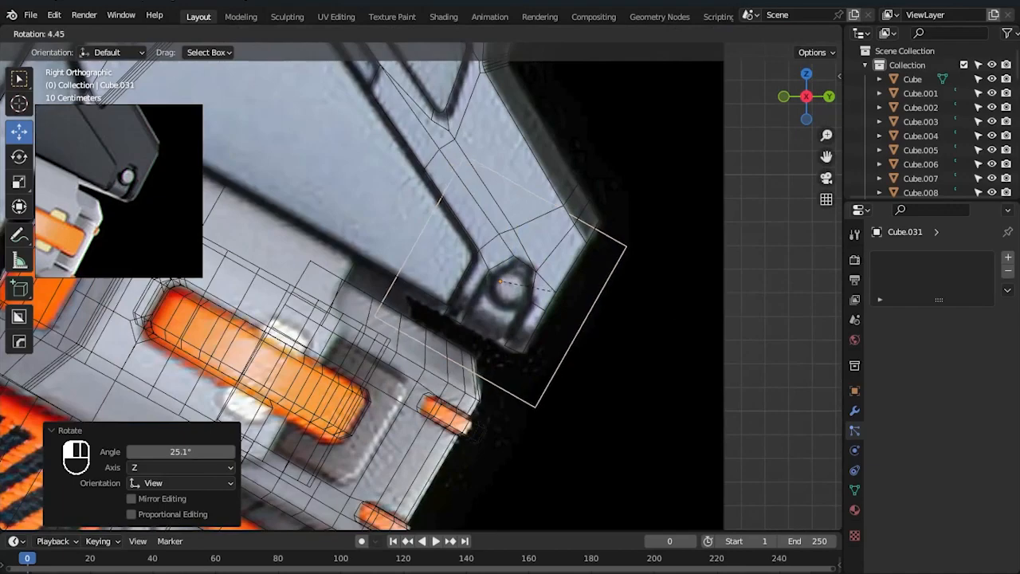
left_click(711, 349)
scroll(620, 342, "up", 3)
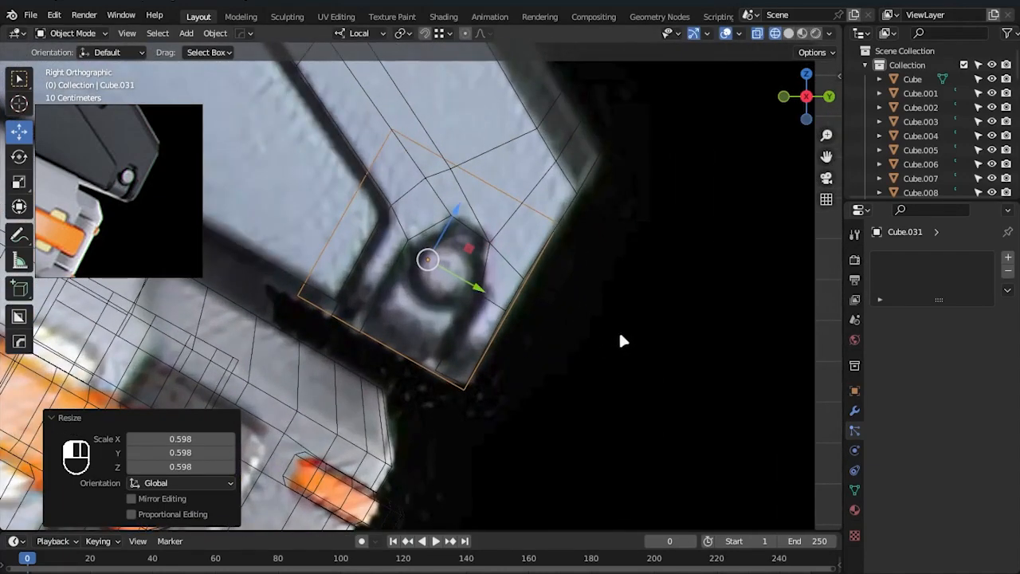
key("r")
left_click(672, 305)
- Move the cube's side vertices and edges inward so its outline matches the notch around the pin
key("Tab")
left_click_drag(470, 147, 481, 178)
left_click_drag(498, 133, 478, 182)
scroll(501, 231, "up", 2)
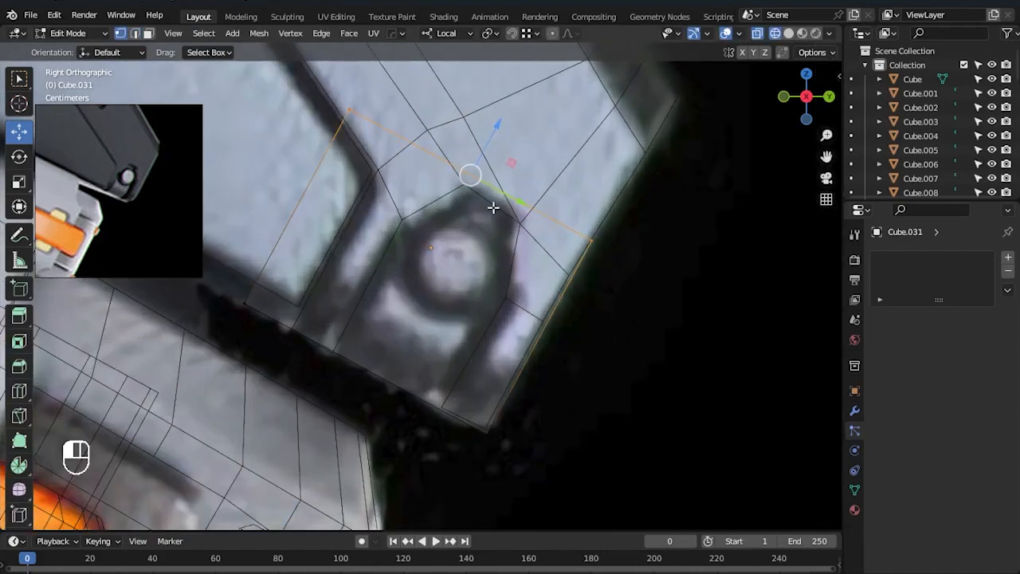
key("Tab")
key("Tab")
left_click_drag(259, 171, 336, 247)
left_click_drag(274, 183, 322, 227)
left_click_drag(343, 238, 407, 282)
left_click_drag(514, 310, 538, 345)
left_click(354, 348)
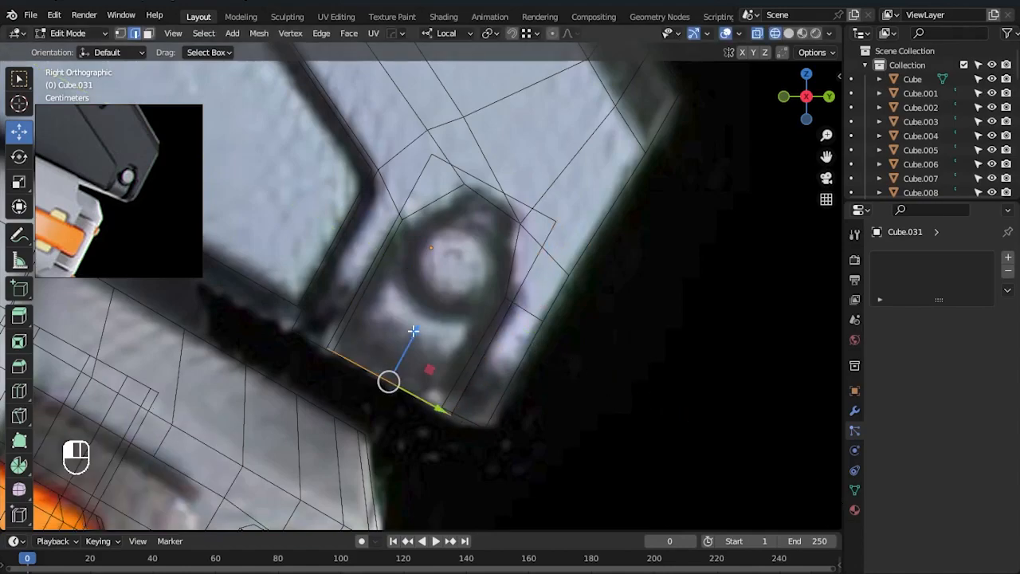
- Return to solid shading and scale the insert block by 2.609 along local X to widen it through the arm
key("Tab")
key("alt+z")
middle_click_drag(719, 378, 566, 397)
left_click(788, 32)
mouse_move(722, 143)
middle_mouse_down()
mouse_move(546, 369)
mouse_move(439, 228)
middle_mouse_up()
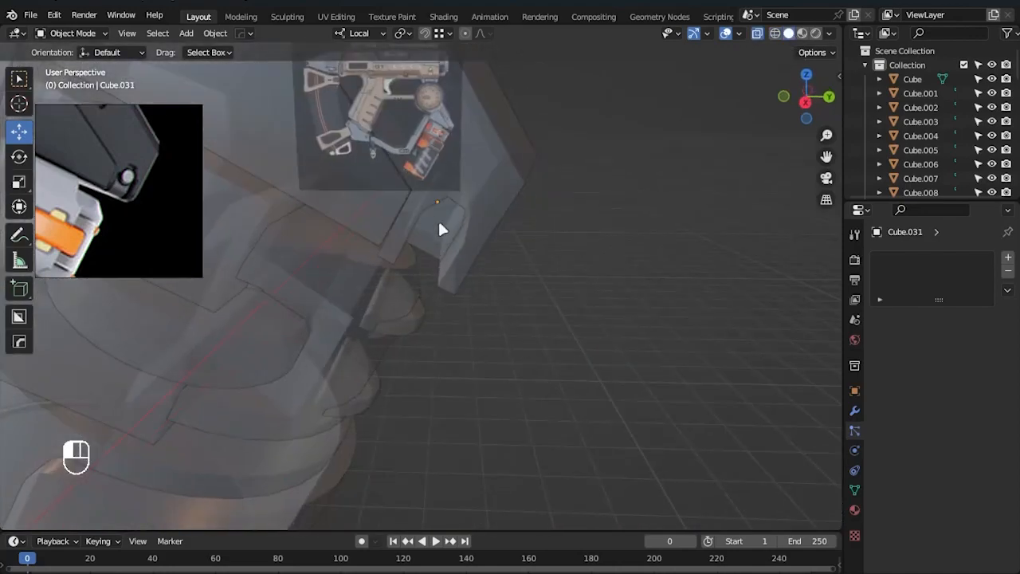
left_click(437, 218)
middle_click_drag(764, 410, 587, 362)
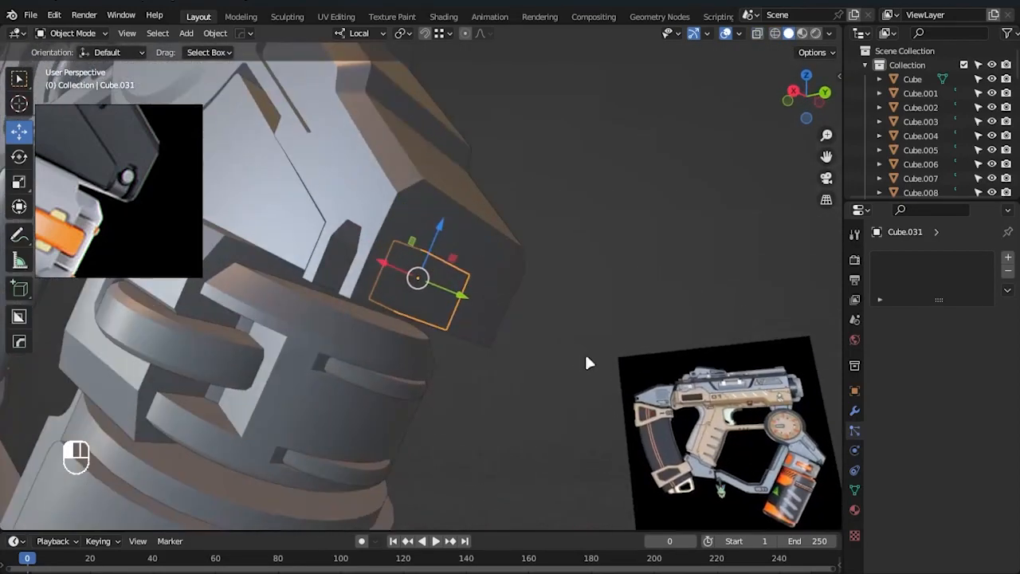
key("s")
key("x")
key("x")
left_click(327, 376)
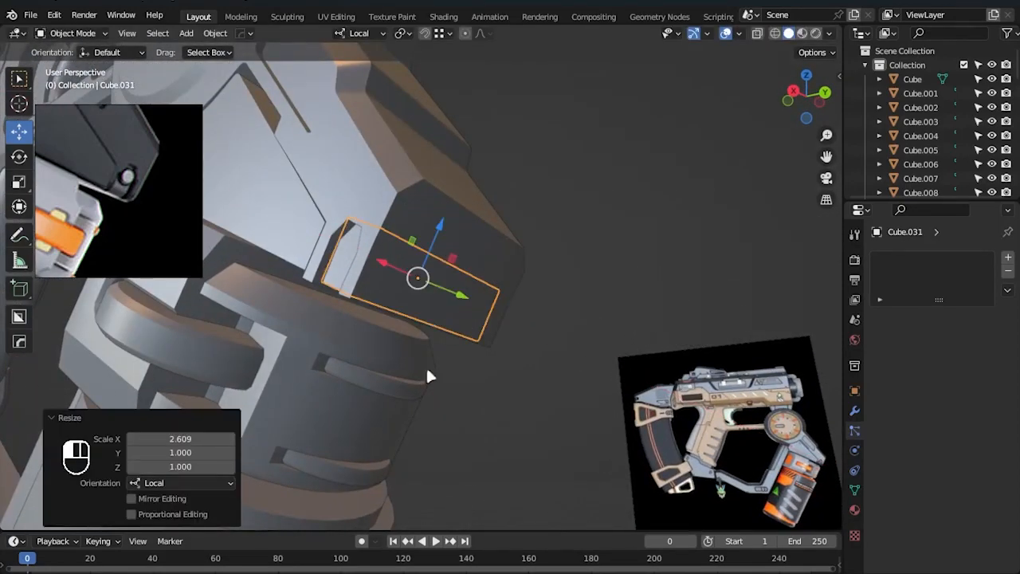
key("KP_Decimal")
key("KP_3")
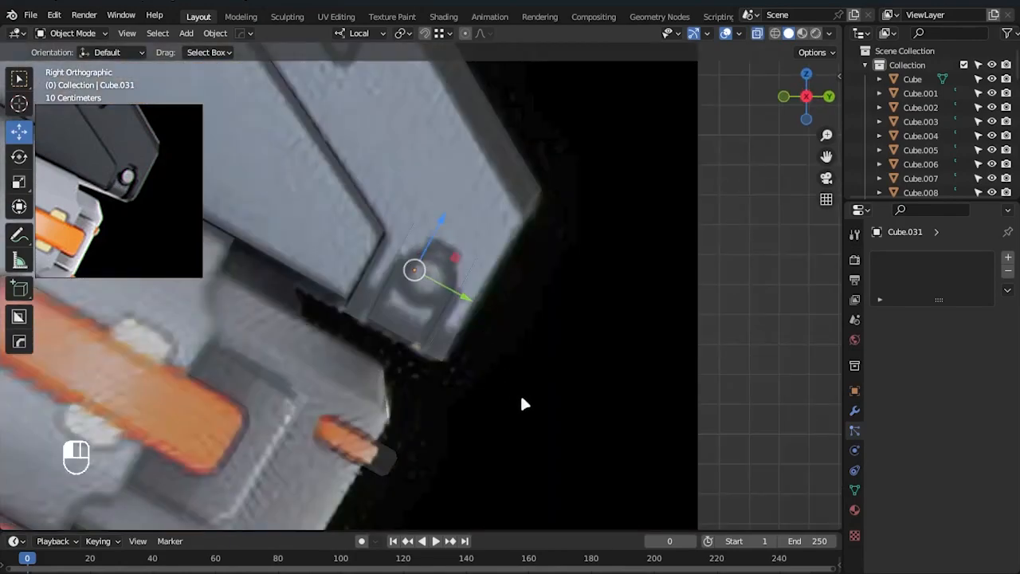
scroll(604, 370, "up", 1)
key("Tab")
mouse_move(505, 223)
left_mouse_down()
mouse_move(515, 227)
mouse_move(433, 186)
mouse_move(498, 215)
left_mouse_up()
key("ctrl+z")
key("Tab")
scroll(585, 357, "down", 3)
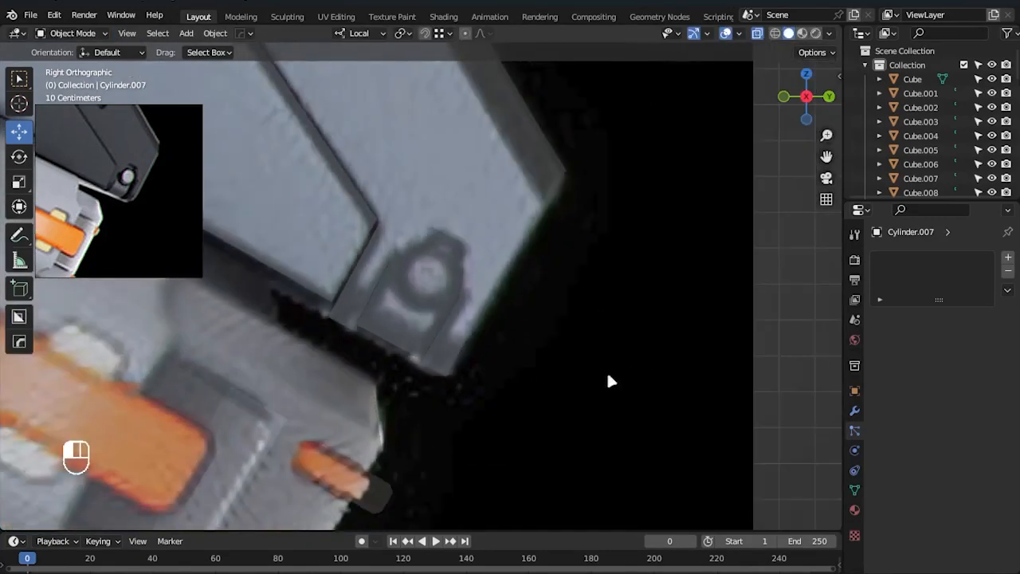
- Apply the insert block's scale and bevel its outer lower edge
left_click(458, 338)
key("Tab")
scroll(566, 372, "up", 2)
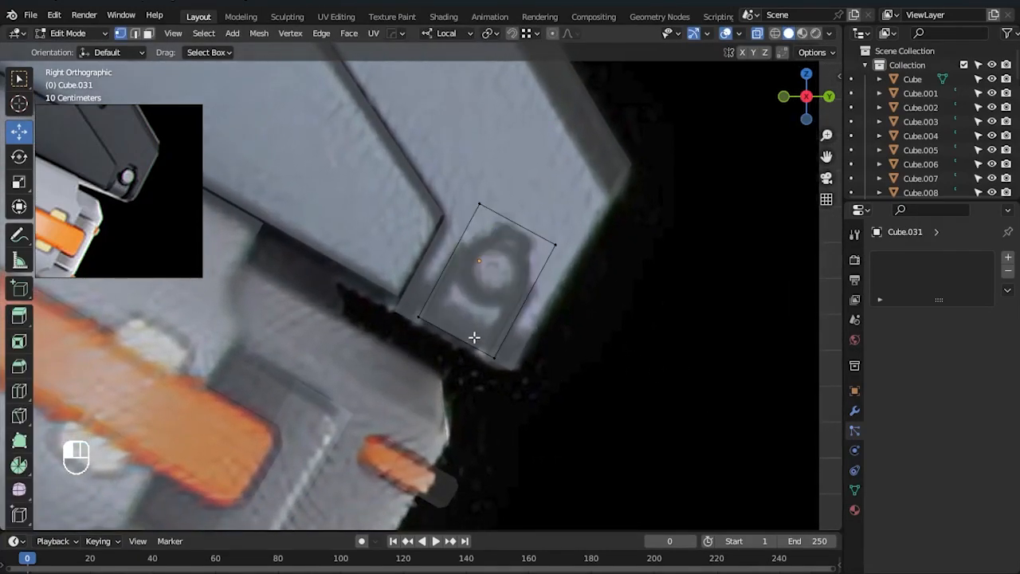
key("Tab")
key("ctrl+a")
left_click(494, 288)
key("Tab")
left_click(709, 459)
middle_click_drag(710, 459, 656, 378)
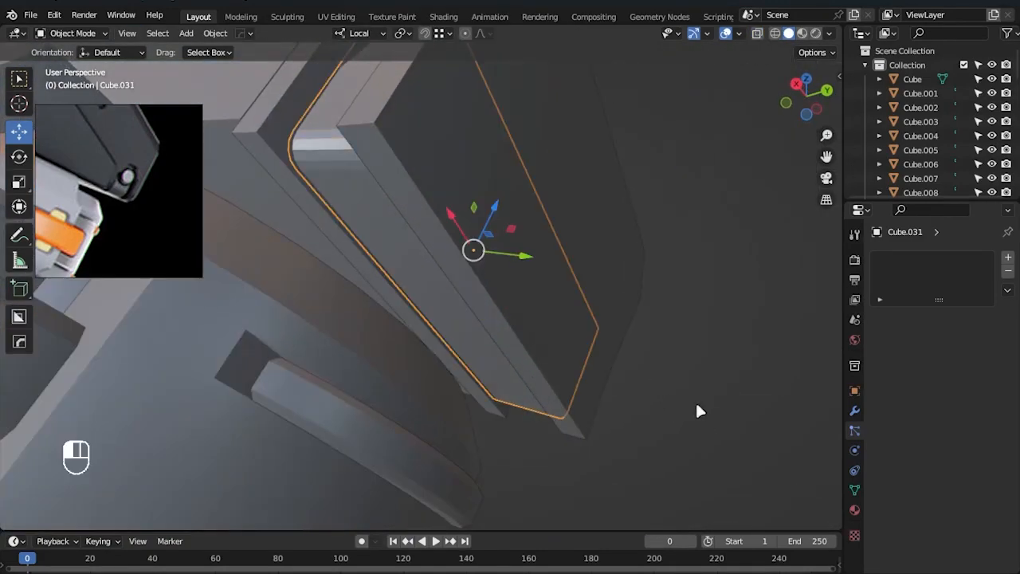
- Set the beveled insert block to flat shading
scroll(358, 218, "up", 2)
left_click(358, 218)
right_click(358, 218)
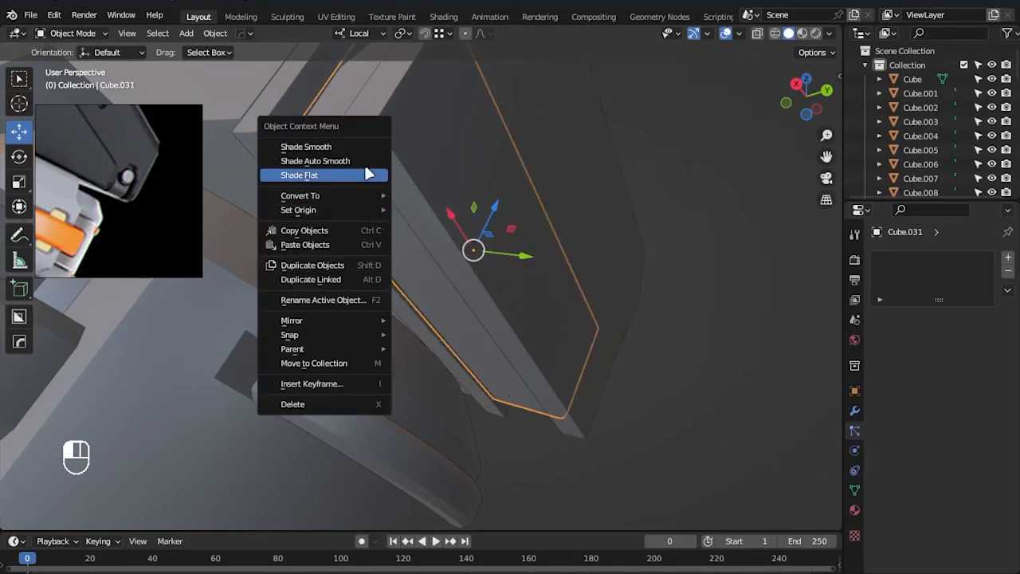
left_click(338, 171)
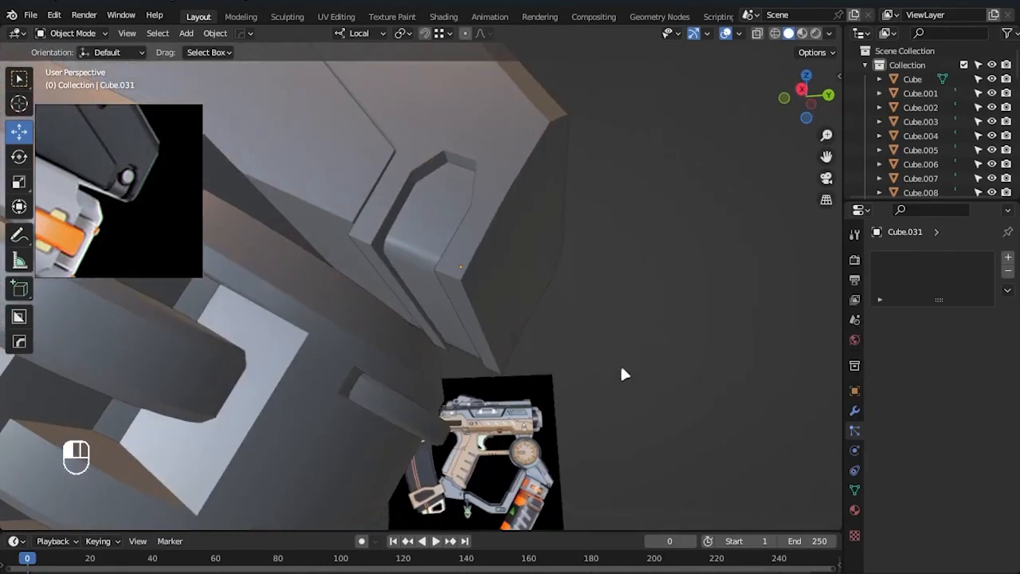
- Apply the scale of the arm piece that contains the notch
left_click(526, 303)
key("Tab")
key("Tab")
key("ctrl+a")
left_click(539, 251)
- Bevel the lower end edges of the two arm prongs on either side of the notch
key("Tab")
key("KP_3")
scroll(573, 357, "up", 3)
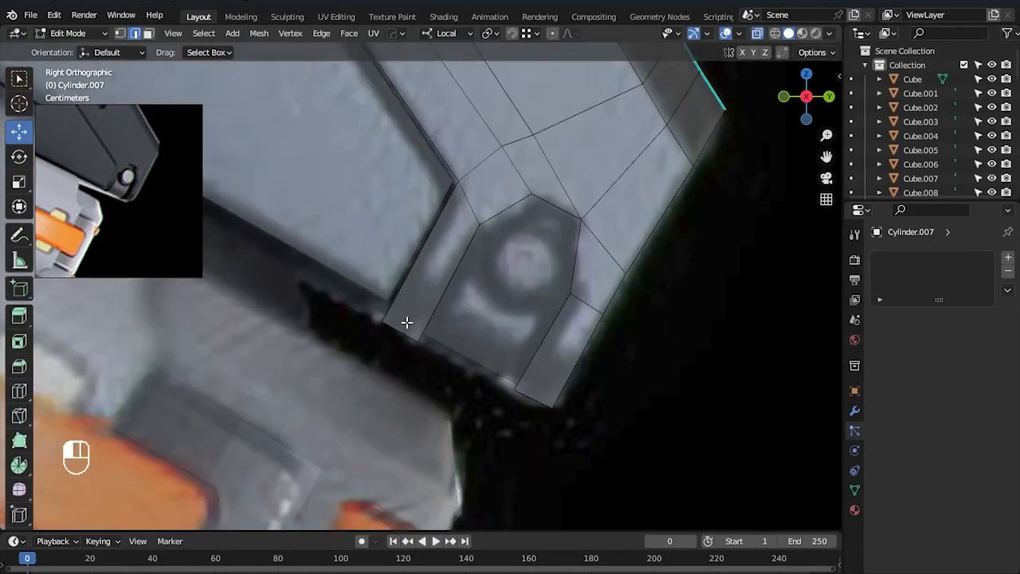
left_click(552, 407)
left_click_drag(552, 407, 546, 416)
key("2")
middle_click_drag(666, 408, 611, 392)
key("Tab")
- Move the notch's upper outer corner vertex about -0.005 m in Y and 0.003 m in Z to match the reference
key("KP_3")
key("alt+z")
scroll(547, 309, "up", 4)
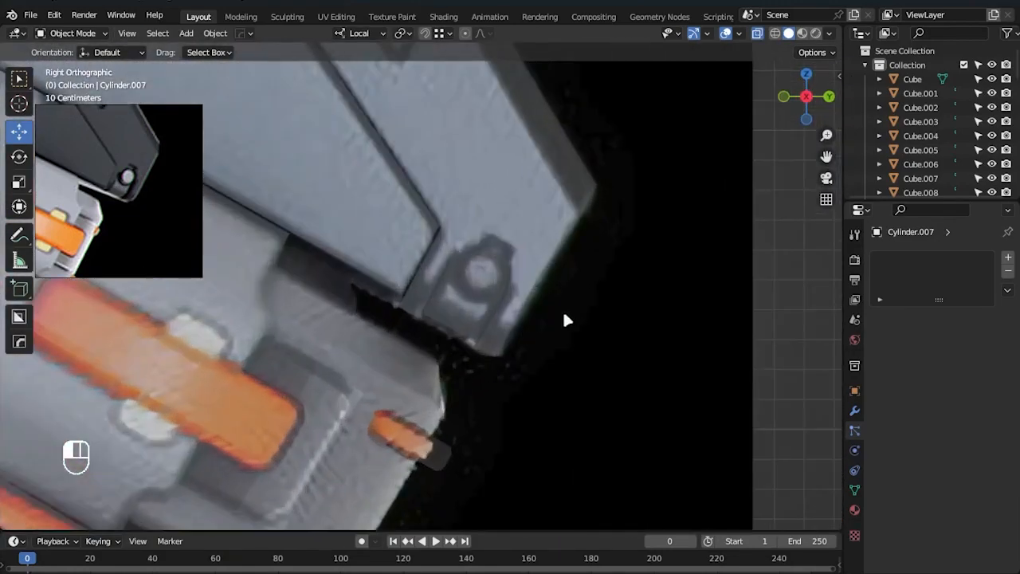
key("alt+z")
middle_click_drag(619, 289, 586, 296, "shift")
key("alt+z")
scroll(526, 311, "up", 2)
key("Tab")
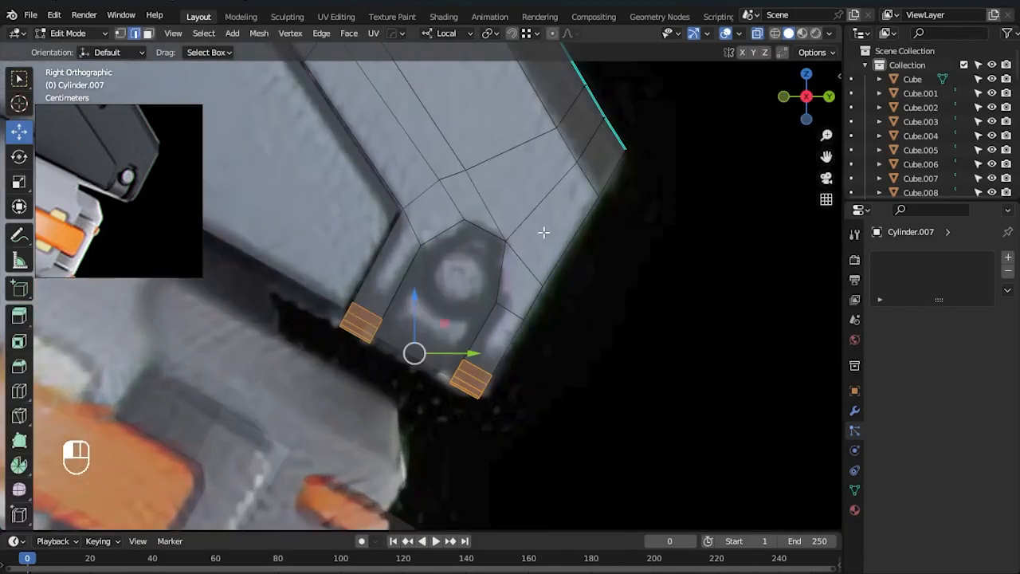
left_click_drag(526, 251, 503, 238)
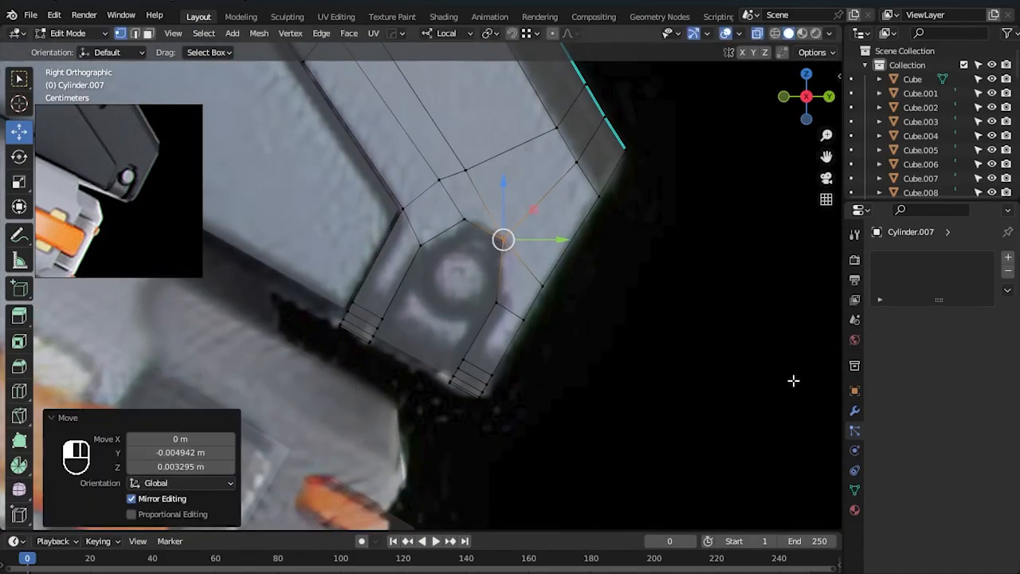
scroll(717, 383, "down", 3)
left_click(604, 388)
middle_click_drag(604, 388, 624, 370, "shift")
key("Tab")
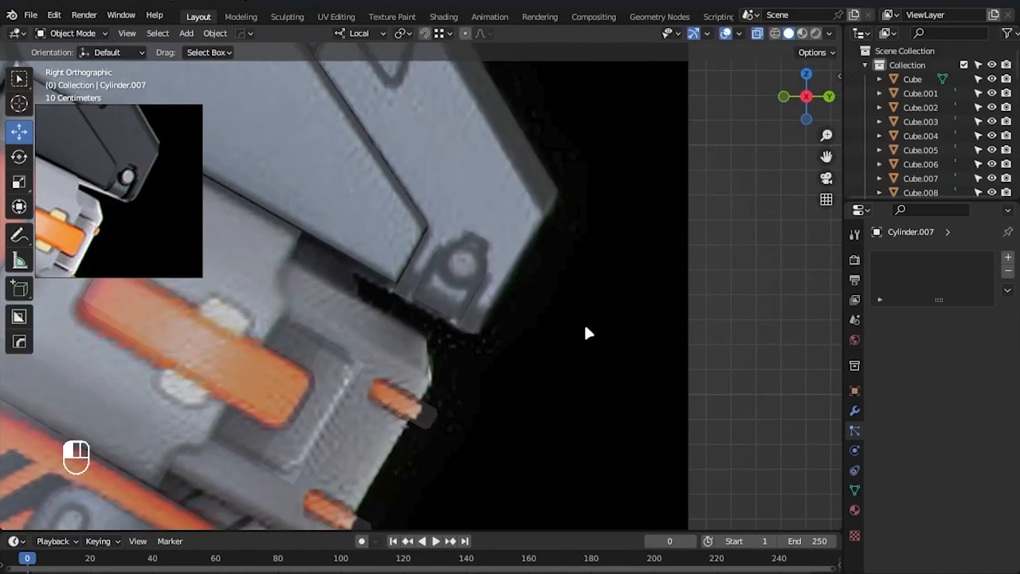
key("shift+a")
mouse_move(572, 299)
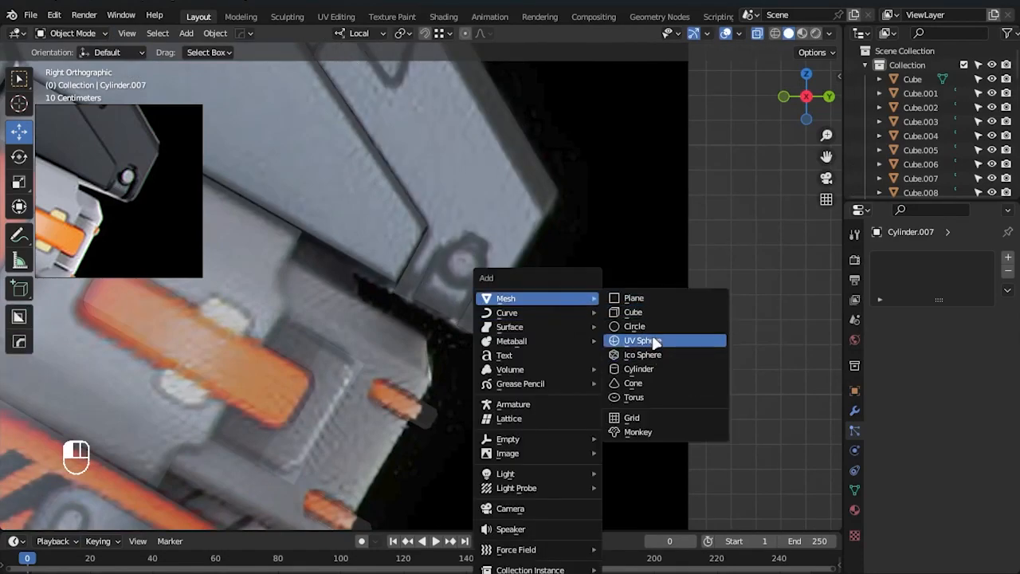
left_click(642, 340)
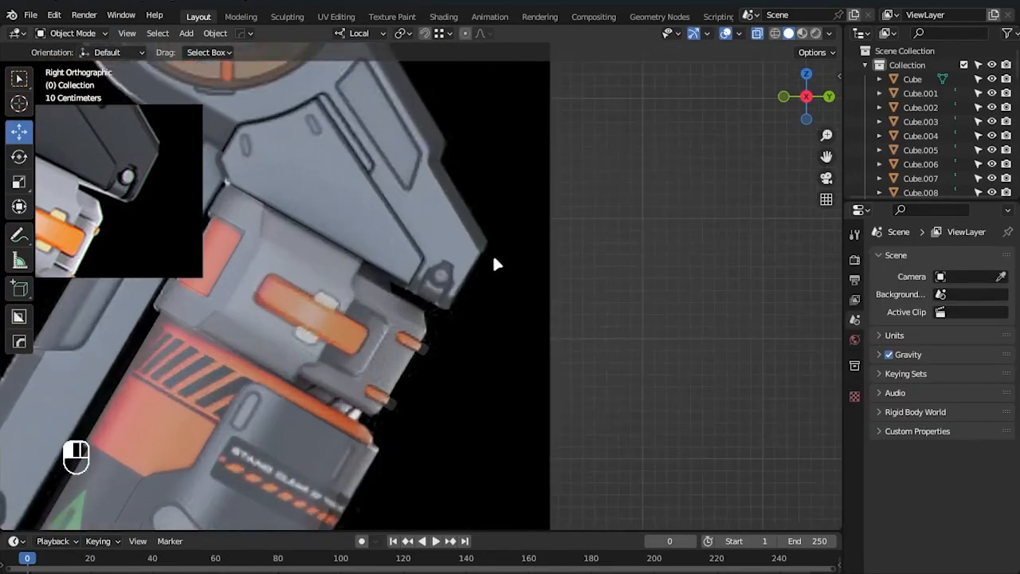
- Add a 32-vertex cylinder for the pin at the arm's tip notch, rotated 90° about local Y
key("shift+a")
mouse_move(495, 263)
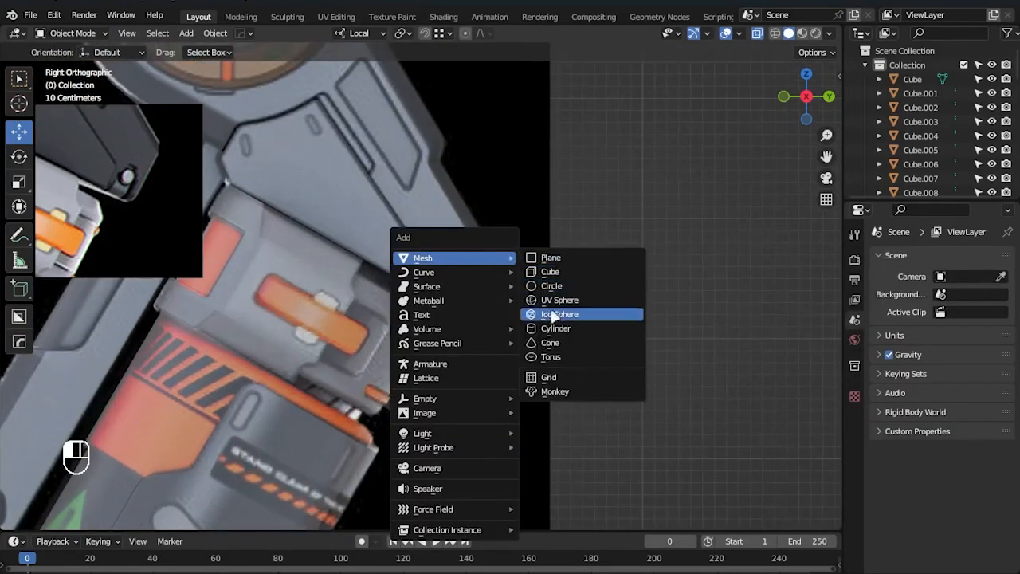
left_click(558, 327)
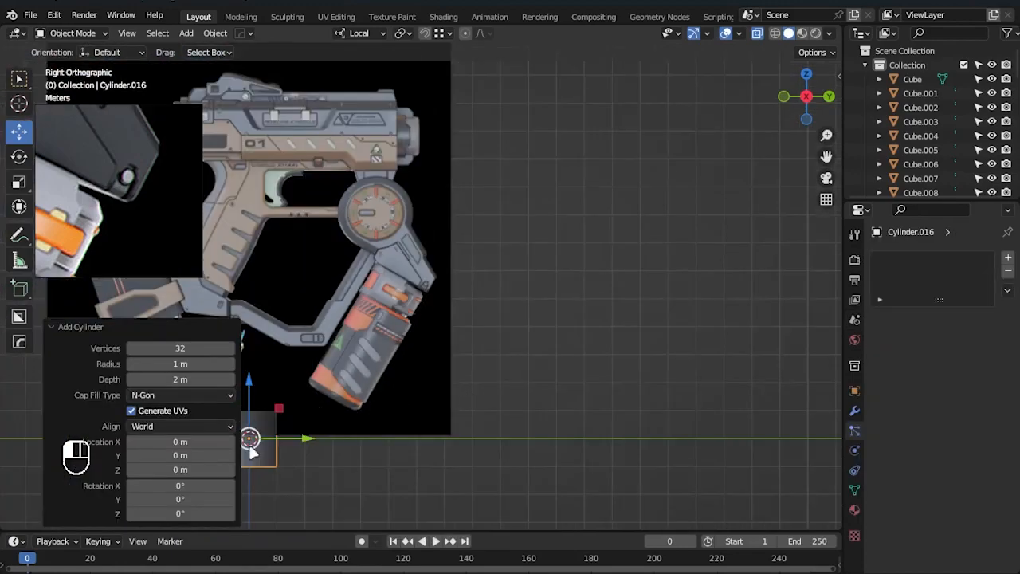
left_click_drag(250, 451, 414, 289)
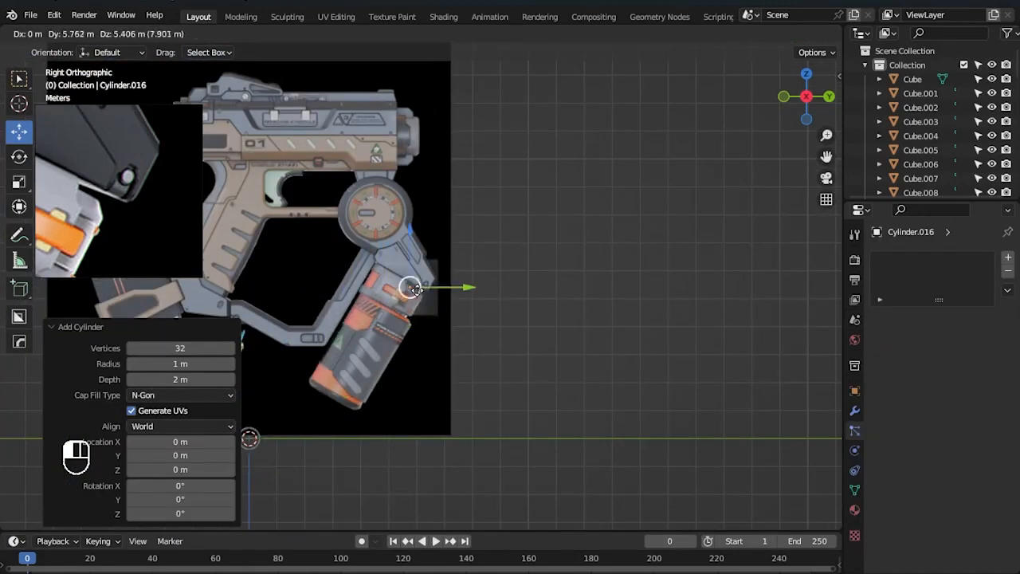
left_click(426, 286)
scroll(574, 339, "up", 3)
key("s")
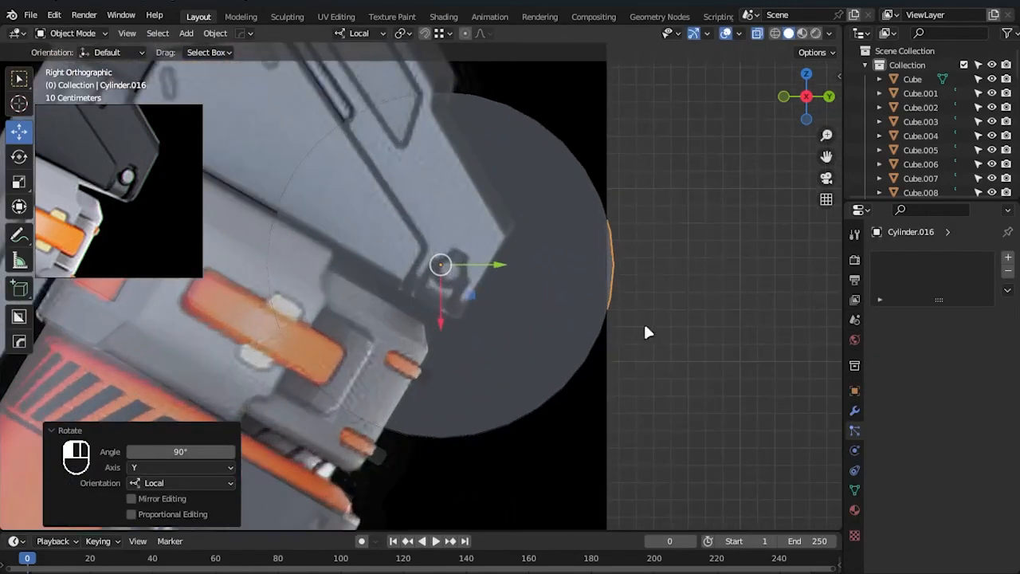
- Scale the cylinder down to the pin's size and center it on the round pin in the notch
scroll(627, 326, "up", 3)
key("s")
left_click(456, 271)
scroll(459, 266, "up", 3)
left_click_drag(457, 253, 478, 267)
middle_click_drag(562, 270, 510, 282, "shift")
scroll(509, 282, "up", 1)
key("s")
left_click(489, 280)
left_click_drag(417, 274, 413, 274)
- Stretch the pin cylinder along its local Z by about 9.4, and refine its length with a factor of about 0.94
middle_click_drag(447, 295, 677, 373)
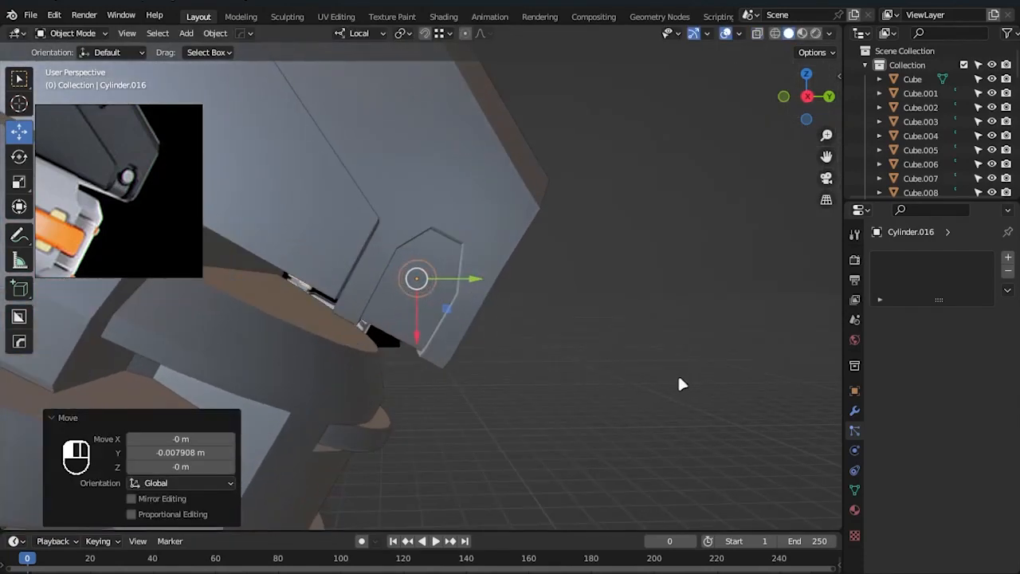
key("s")
key("x")
key("x")
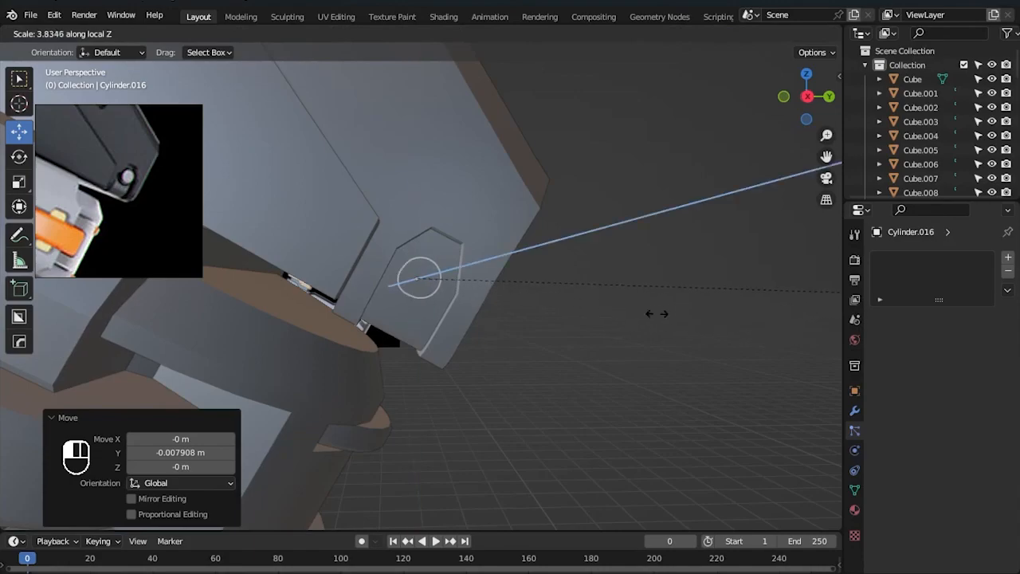
left_click(442, 311)
middle_click_drag(563, 331, 668, 321)
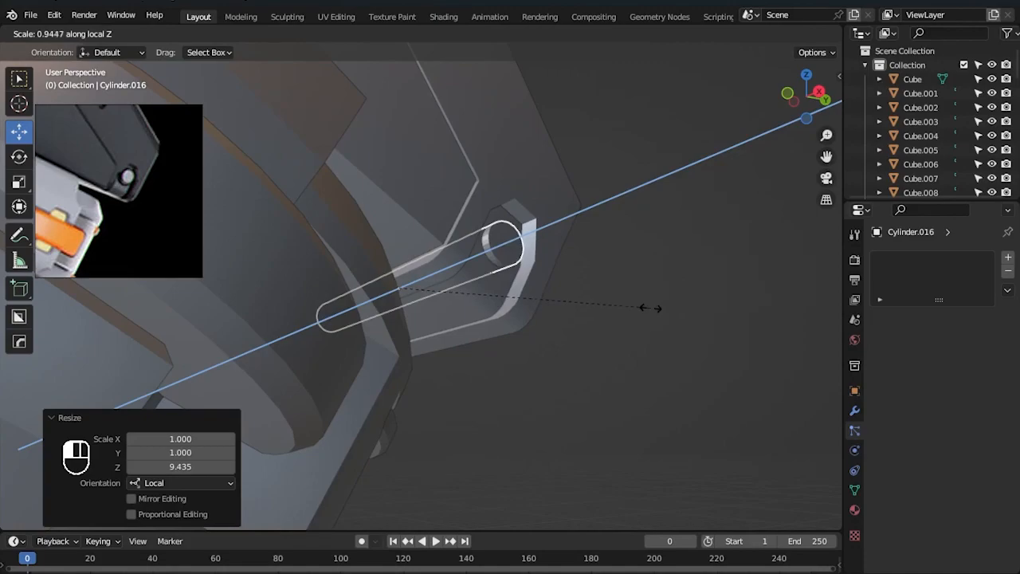
left_click(650, 309)
- Select the edge loop around the pin's outer end and try to fill and inset the end face
right_click(528, 241)
left_click(528, 242)
key("KP_3")
key("alt+z")
scroll(486, 330, "up", 3)
key("Tab")
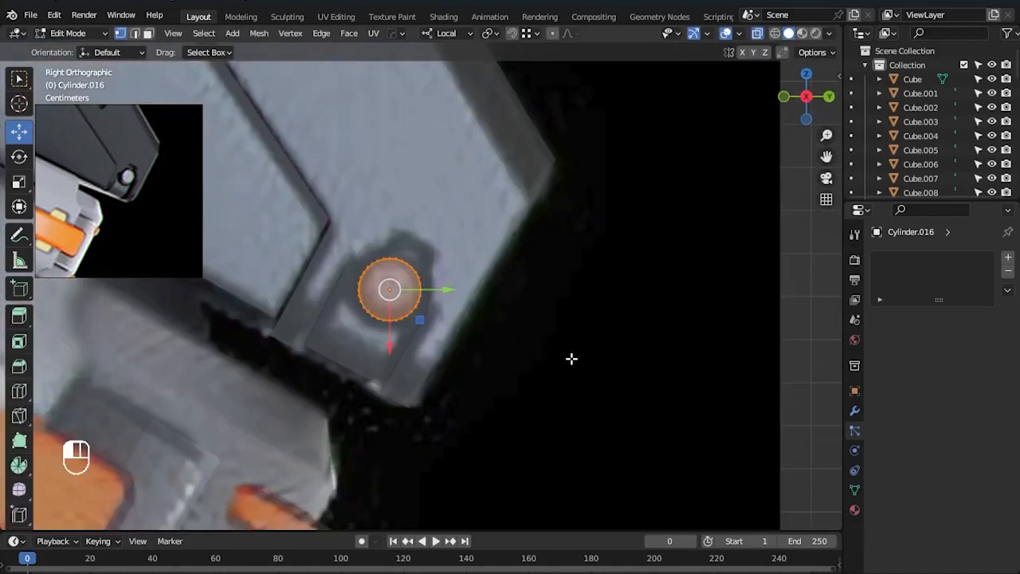
scroll(479, 331, "up", 3)
key("2")
key("alt+a")
left_click(426, 306, "alt")
key("alt+z")
scroll(539, 390, "down", 3)
middle_click_drag(539, 396, 537, 409)
scroll(433, 350, "up", 3)
key("f")
key("i")
right_click(674, 415)
key("Tab")
- Apply the pin's scale and bevel the rim edges of its outer end
middle_click_drag(678, 435, 551, 407)
key("Tab")
key("Tab")
key("ctrl+a")
left_click(461, 347)
key("Tab")
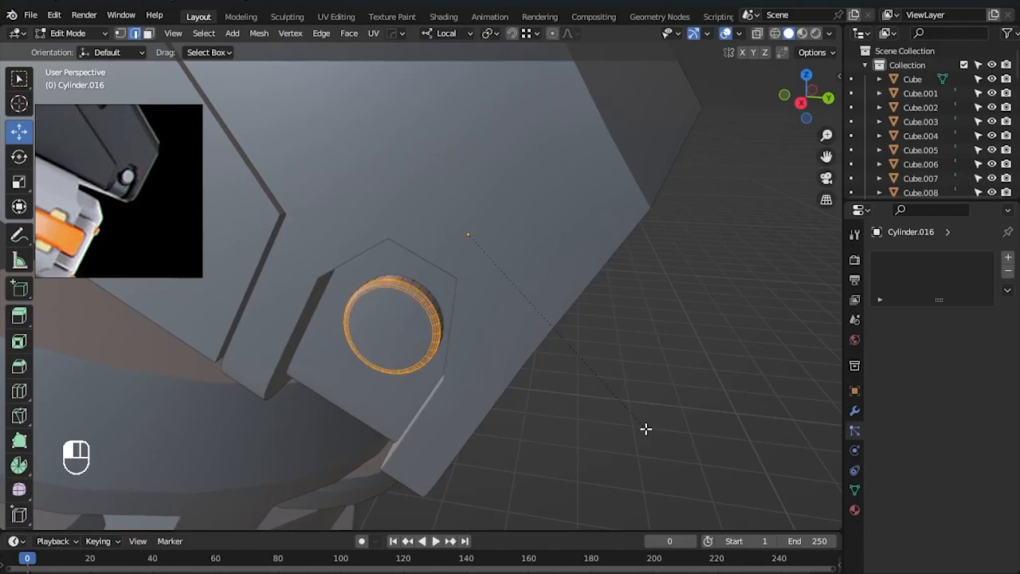
left_click(647, 429)
key("Tab")
right_click(384, 307)
left_click(386, 309)
left_click(686, 407)
scroll(685, 407, "down", 5)
middle_click_drag(686, 407, 595, 394)
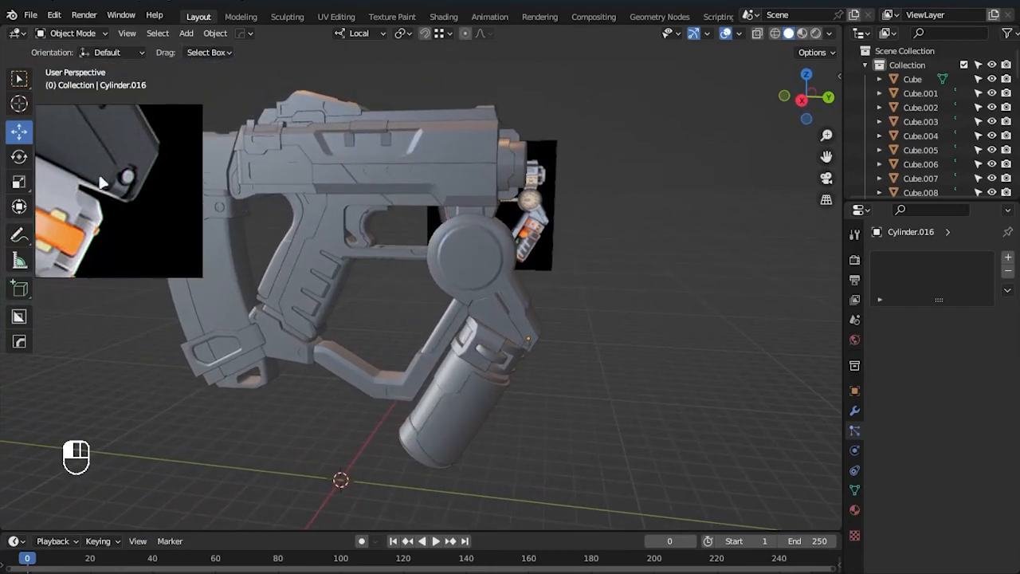
- Bring the round dial into view in the reference image, add a 2 m cube, and move it over the dial
middle_click_drag(90, 138, 135, 239)
scroll(135, 238, "down", 2)
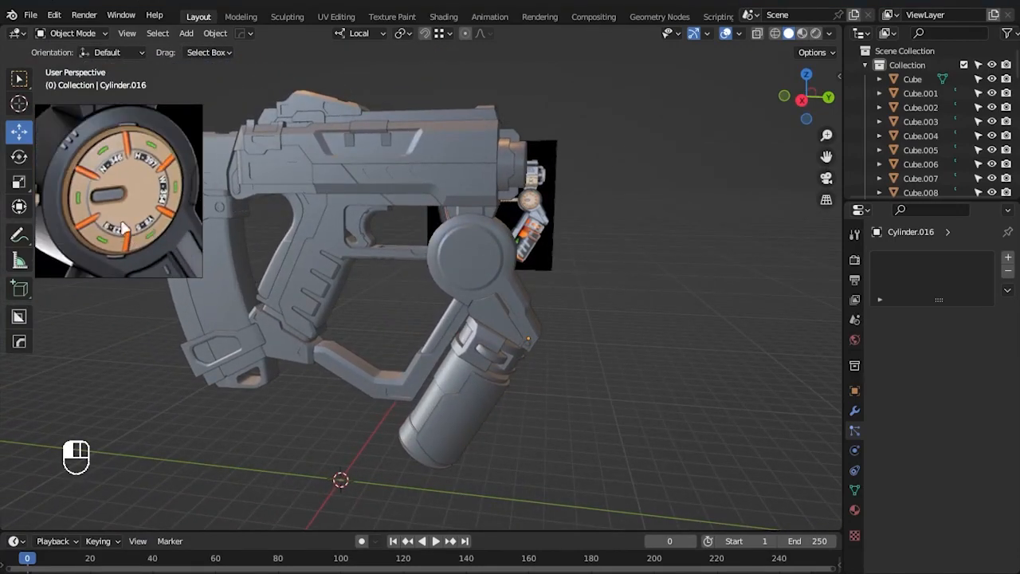
left_click(469, 268)
key("KP_3")
key("alt+z")
key("alt+a")
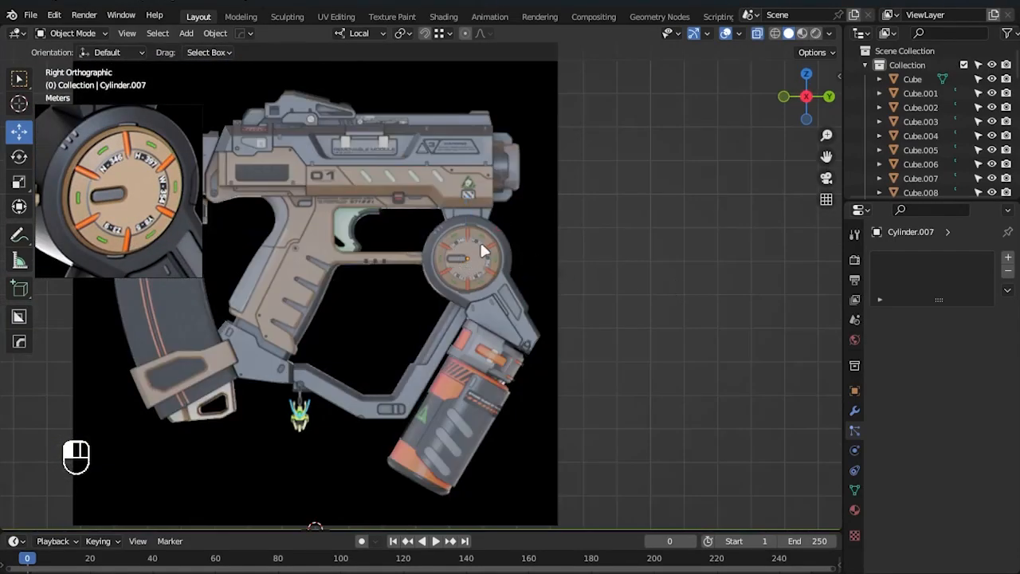
scroll(483, 250, "up", 1)
key("shift+a")
mouse_move(505, 220)
left_click(553, 232)
scroll(552, 232, "down", 3)
key("g")
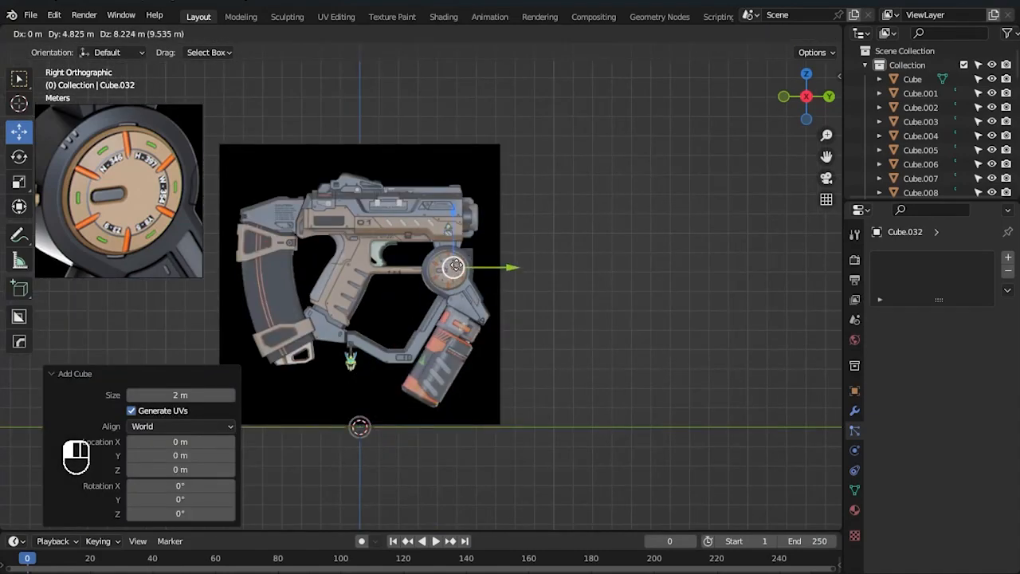
left_click(470, 271)
- Scale the cube down and center it on the dial's slot in the reference
scroll(471, 271, "up", 3)
scroll(471, 268, "up", 4)
key("s")
key("z")
key("z")
left_click(522, 281)
scroll(481, 278, "up", 3)
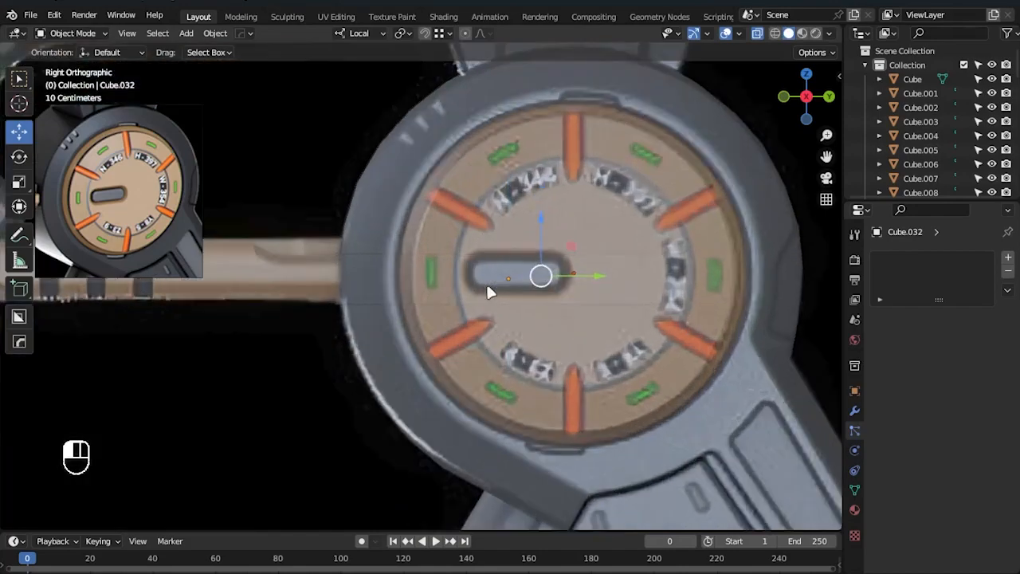
key("g")
left_click(570, 275)
- Adjust the cube's length along local Y, recenter it on the slot, and scale its height by 0.609 along local Z
key("s")
key("y")
key("y")
left_click(578, 288)
key("g")
left_click(582, 289)
key("s")
key("z")
key("z")
left_click(616, 301)
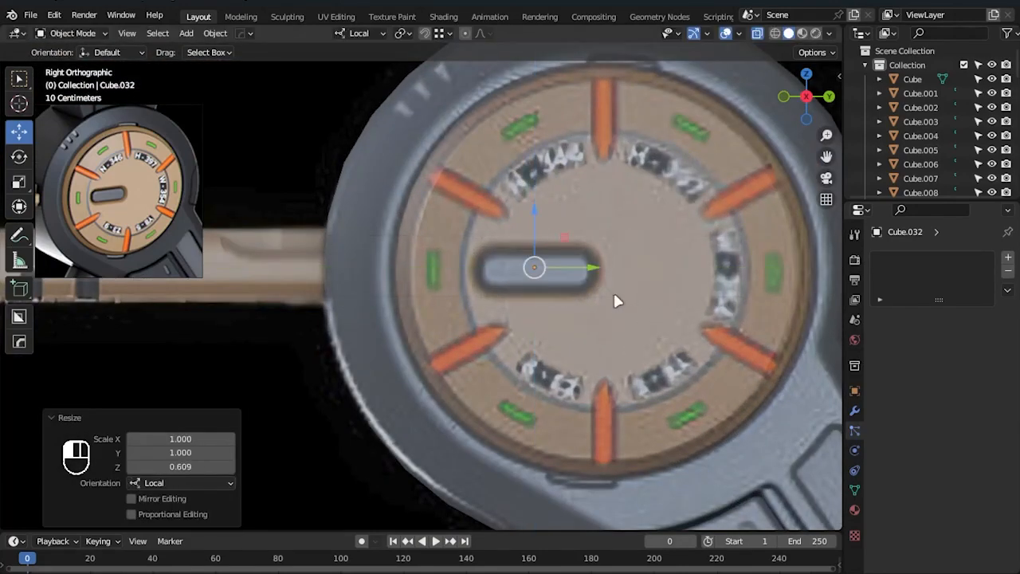
- Fit the cube to the slot's dark outline by rescaling its length along local Y and its height by 1.331 along local Z
scroll(606, 312, "up", 1)
key("s")
key("y")
key("y")
left_click(568, 257)
key("s")
key("z")
key("z")
left_click(588, 239)
key("g")
key("z")
key("z")
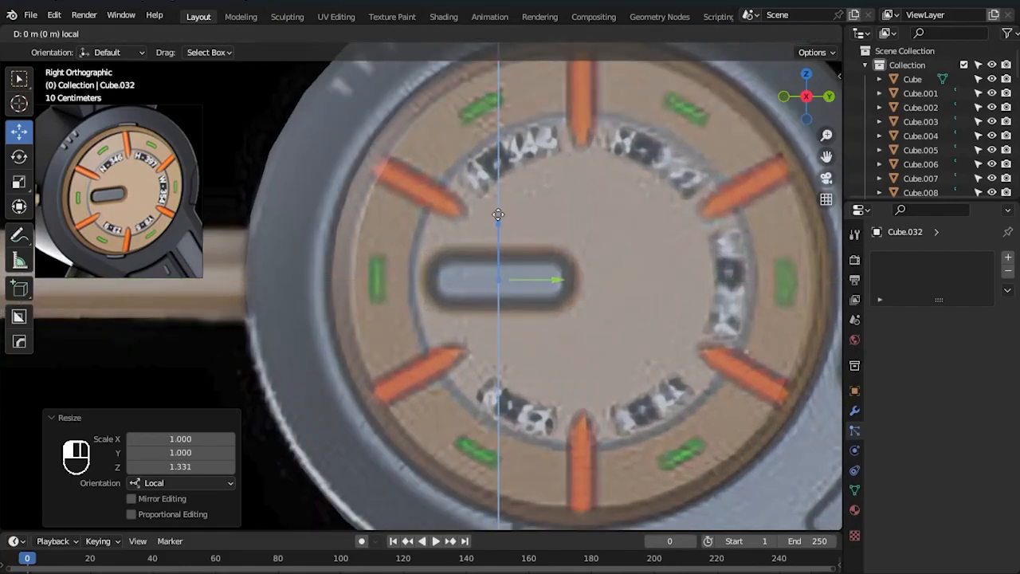
left_click_drag(495, 213, 495, 212)
- Apply the cube's scale and bevel its four corner edges to match the slot's rounded ends
key("Tab")
scroll(480, 271, "up", 1)
left_click_drag(397, 214, 441, 258)
left_click(411, 312, "shift")
left_click(588, 242, "shift")
left_click(703, 351)
key("ctrl+z")
key("Tab")
key("ctrl+a")
left_click(577, 273)
key("Tab")
key("ctrl+b")
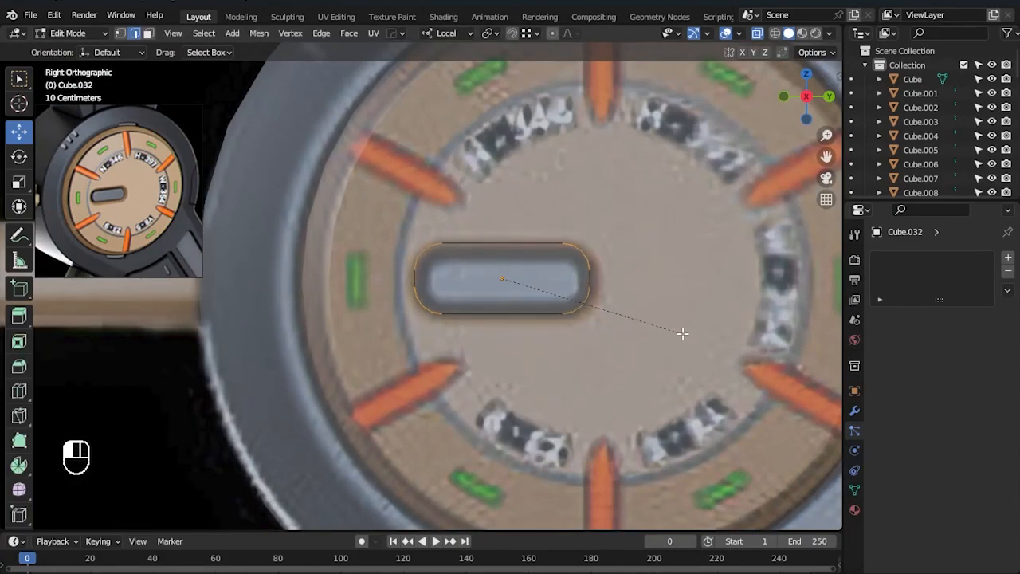
left_click(681, 334)
- Duplicate the rounded slot block in place and scale the copy to 0.915
key("Tab")
scroll(677, 335, "down", 3)
key("alt+z")
middle_click_drag(668, 336, 377, 263)
right_click(525, 289)
left_click(526, 290)
scroll(514, 334, "up", 2)
key("shift+d")
right_click(534, 328)
key("s")
left_click(525, 333)
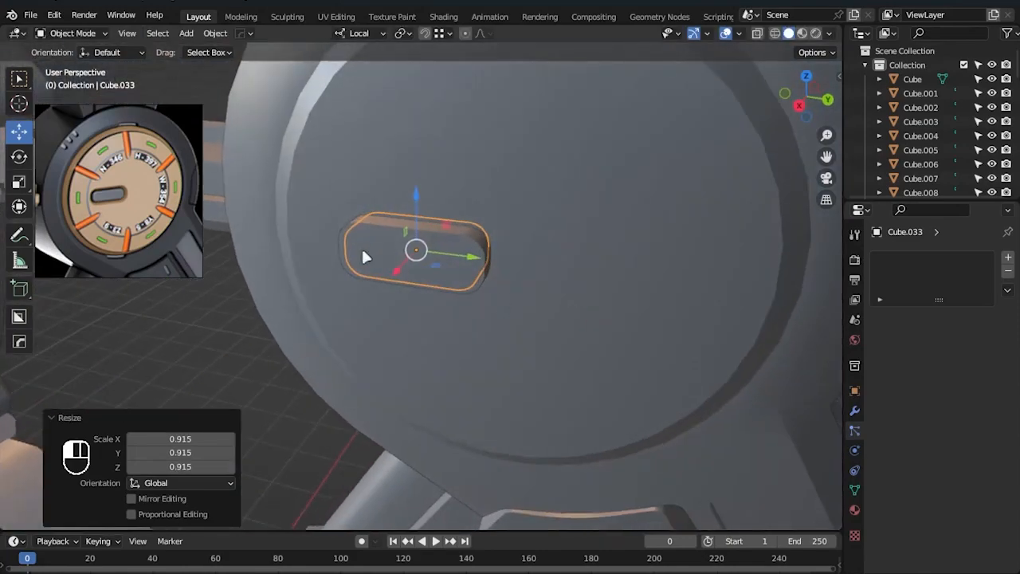
- Add a Boolean Difference modifier to the round dial housing with the larger slot block as the cutter object
left_click(557, 289)
left_click(854, 410)
left_click(940, 256)
left_click(786, 335)
middle_click_drag(454, 257, 551, 274)
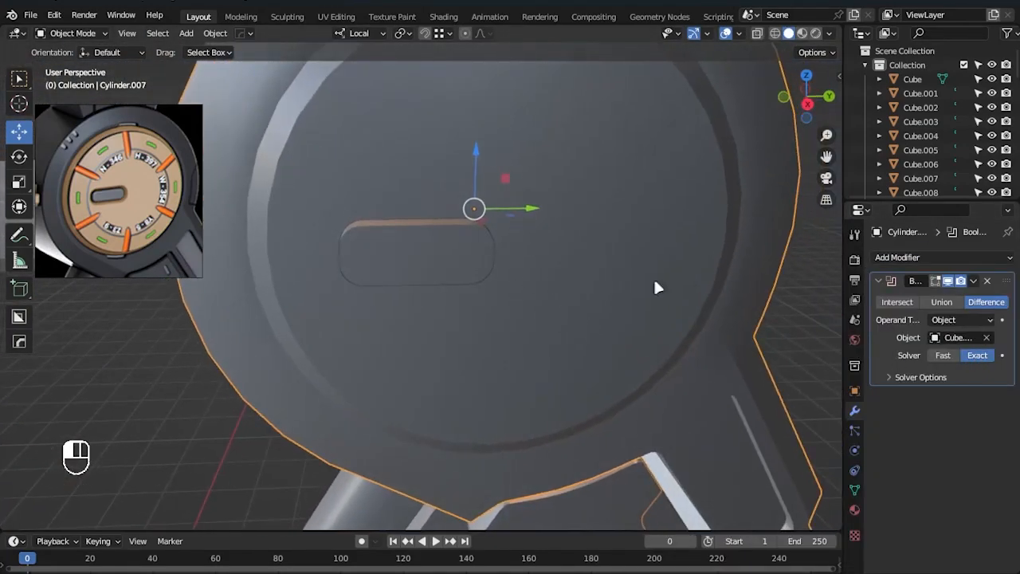
- Set the larger slot block's viewport display to Wire
left_click(491, 269)
left_click(854, 390)
left_click(894, 519)
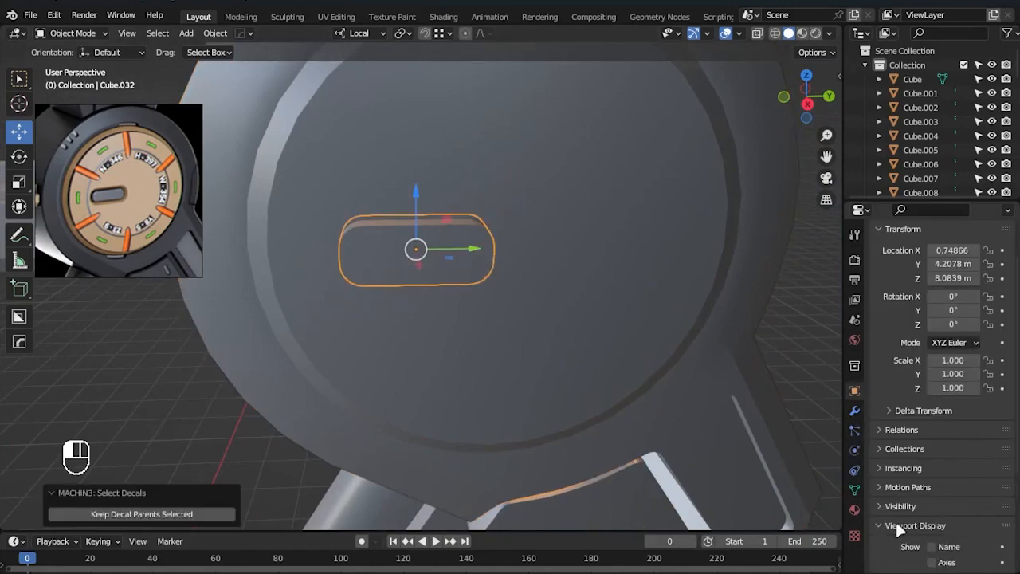
scroll(916, 518, "down", 5)
left_click(948, 504)
left_click(931, 470)
left_click(577, 299)
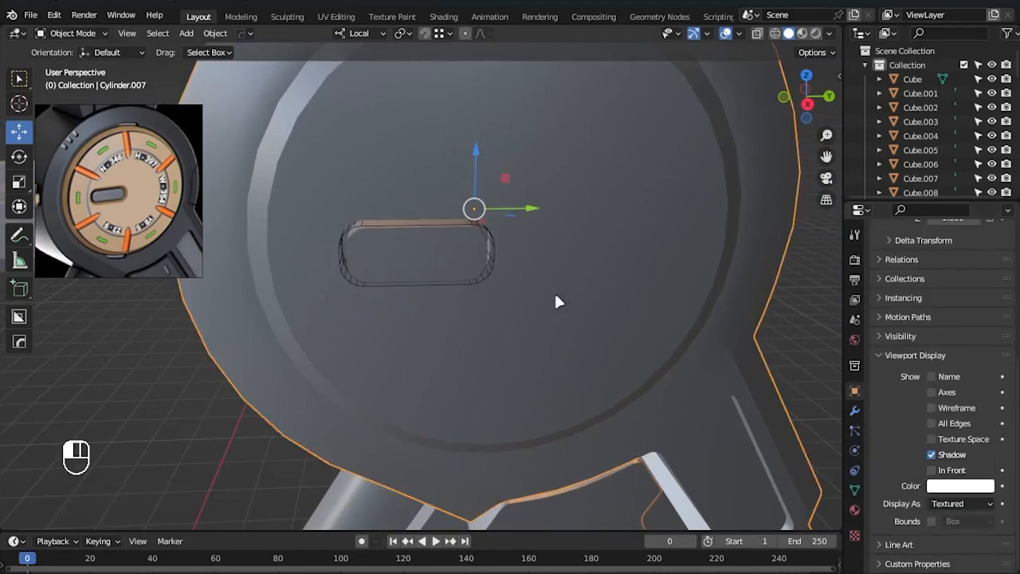
- Move the wireframe slot cutter about 0.028 m along its local X to adjust the recess depth
scroll(573, 275, "up", 5)
scroll(599, 299, "down", 2)
left_click(600, 241)
middle_click_drag(619, 287, 377, 269)
left_click_drag(377, 269, 364, 263)
middle_click_drag(364, 263, 497, 319)
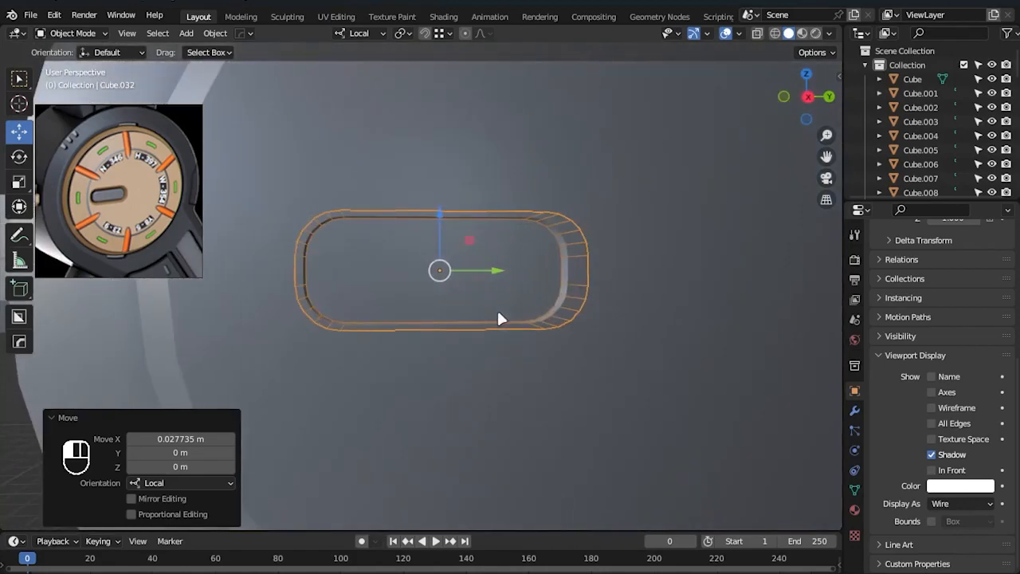
- Apply the dial housing's Boolean modifier and delete the slot cutter
left_click(741, 389)
scroll(546, 392, "down", 6)
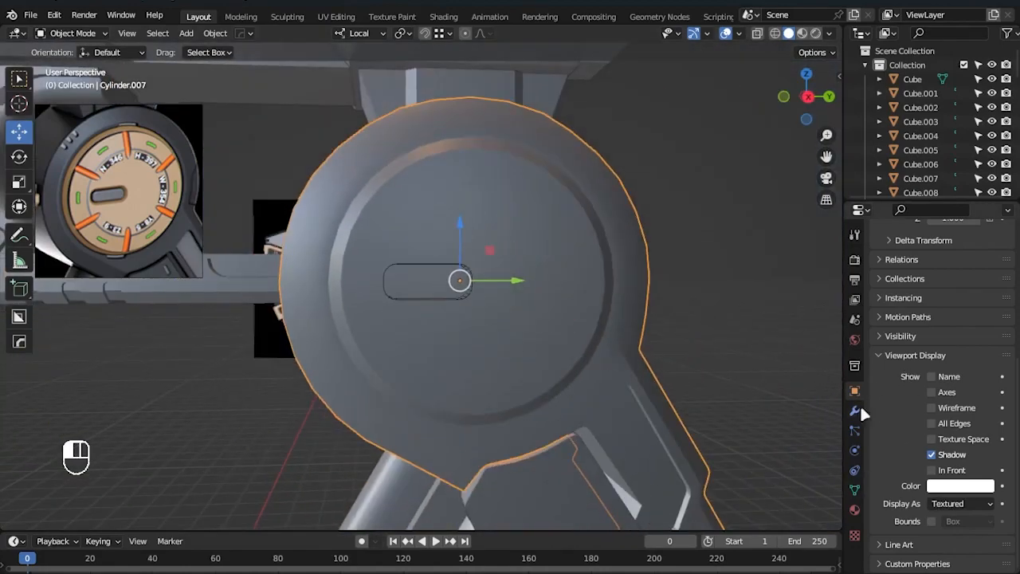
left_click(854, 410)
left_click(988, 276)
left_click(922, 296)
left_click(472, 290)
key("Delete")
- Mark the edge loop around the front rim of the round dial housing as sharp
left_click(578, 296)
key("Tab")
left_click(549, 206)
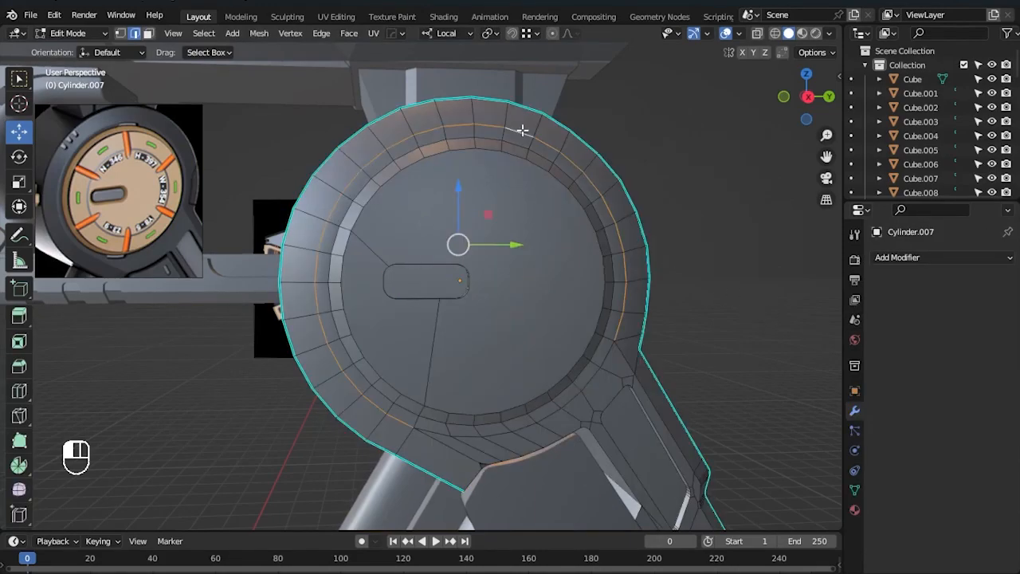
left_click(522, 130, "alt")
right_click(624, 288)
left_click(629, 443)
key("Tab")
left_click(696, 338)
middle_click_drag(696, 338, 637, 337)
key("Tab")
middle_click_drag(458, 393, 447, 350)
right_click(419, 347)
left_click(405, 324)
key("Tab")
left_click(332, 303)
- Scale the smaller slot block to about 0.69 along its local Z to match the slot in the reference
key("KP_3")
middle_click_drag(572, 251, 560, 312, "shift")
key("alt+z")
left_click(571, 301)
left_click(635, 275)
mouse_move(639, 238)
middle_mouse_down("shift")
mouse_move(638, 276)
mouse_move(515, 264)
middle_mouse_up("shift")
scroll(396, 255, "up", 2)
key("alt+z")
left_click(422, 223)
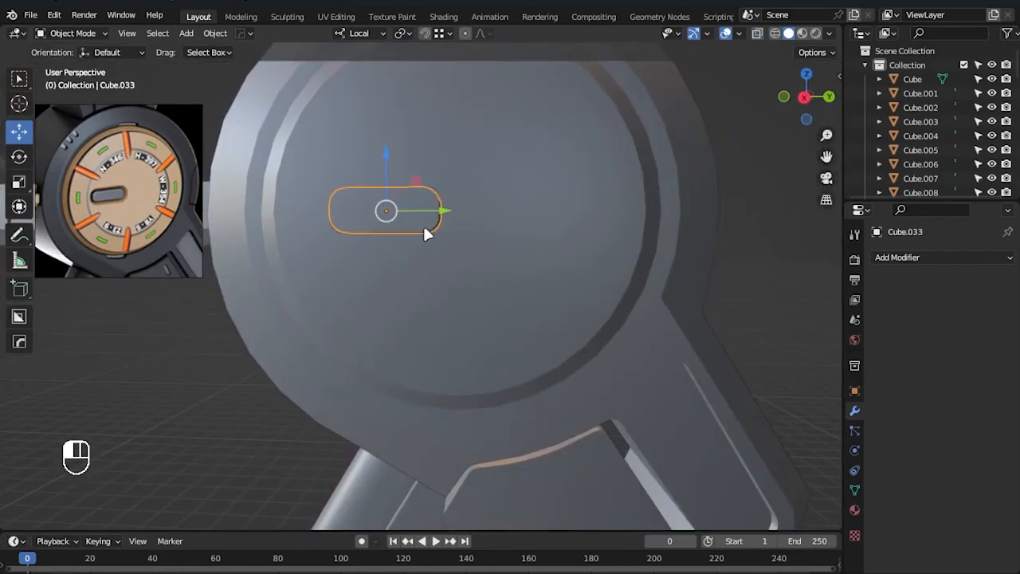
key("KP_3")
key("alt+z")
scroll(457, 275, "up", 3)
key("s")
key("z")
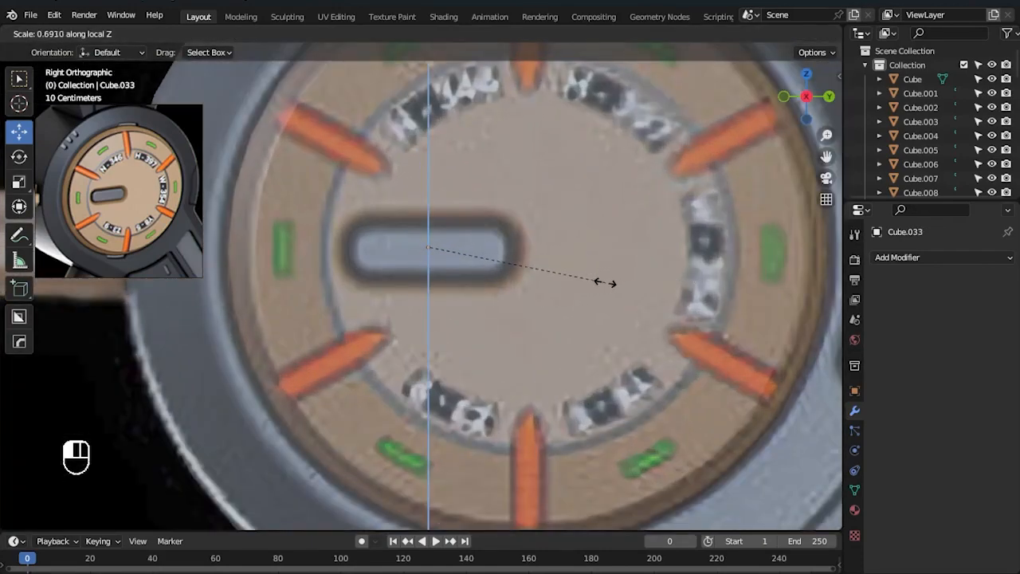
left_click(604, 282)
- Move the slot block's upper and lower vertices along local Z to fit the reference slot, the lower ones by about 0.0099 m
scroll(547, 247, "up", 2)
middle_click_drag(548, 246, 564, 289, "shift")
key("Tab")
key("1")
left_click_drag(286, 202, 575, 272)
left_click_drag(447, 198, 446, 204)
left_click_drag(323, 279, 585, 332)
left_click_drag(447, 252, 446, 237)
left_click(757, 33)
scroll(563, 236, "up", 2)
key("alt+z")
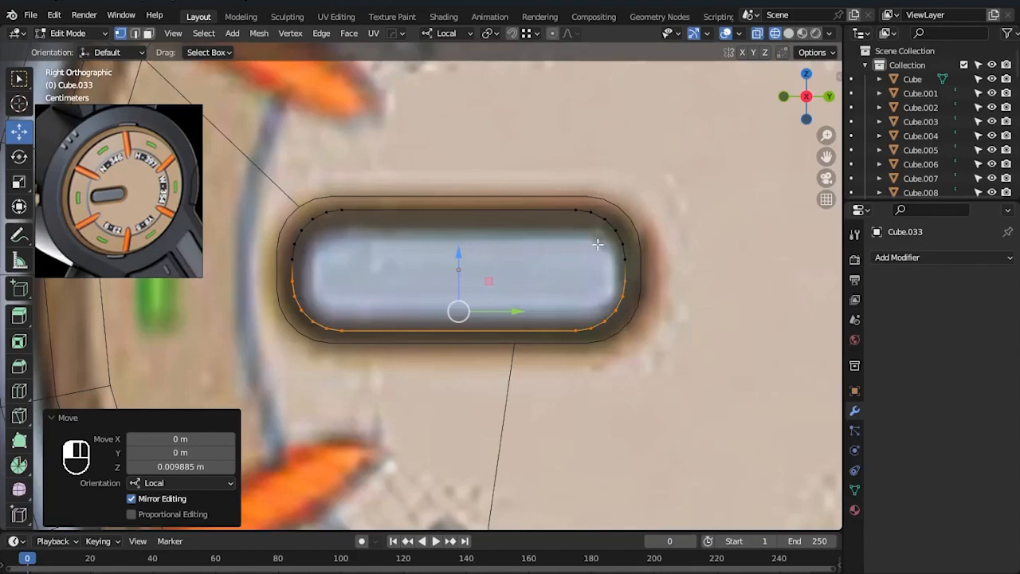
left_click_drag(517, 204, 610, 339)
key("Tab")
scroll(621, 335, "down", 8)
key("alt+z")
left_click(696, 320)
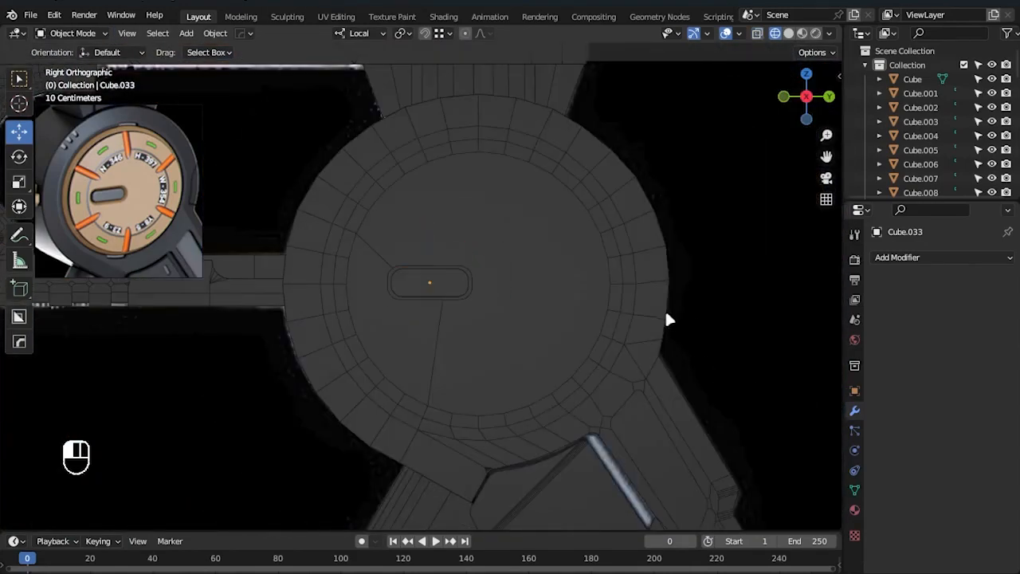
- Scale the slot block to 0.578 along local X and move it along local X to seat it in the recess
middle_click_drag(695, 320, 659, 333)
left_click(788, 34)
scroll(533, 215, "up", 4)
left_click(454, 320)
key("alt+z")
middle_click_drag(464, 329, 478, 357)
key("s")
key("x")
left_click(411, 364)
key("g")
key("x")
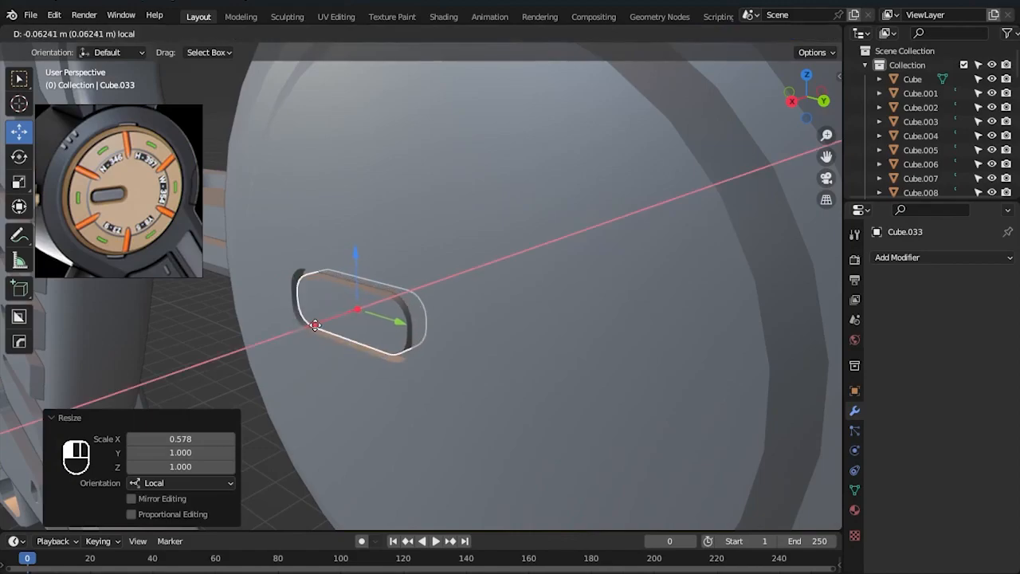
left_click_drag(313, 325, 323, 324)
- Inset the front face of the slot block inside the recess
middle_click_drag(369, 345, 495, 321)
key("Tab")
key("3")
left_click(499, 319)
middle_click_drag(601, 332, 482, 306, "shift")
scroll(601, 327, "up", 3)
key("2")
key("i")
left_click(619, 336)
key("Tab")
- Scale the face loop around the dial housing's slot recess uniformly to 0.95
left_click(481, 300)
key("Tab")
key("3")
left_click(443, 241, "alt")
key("s")
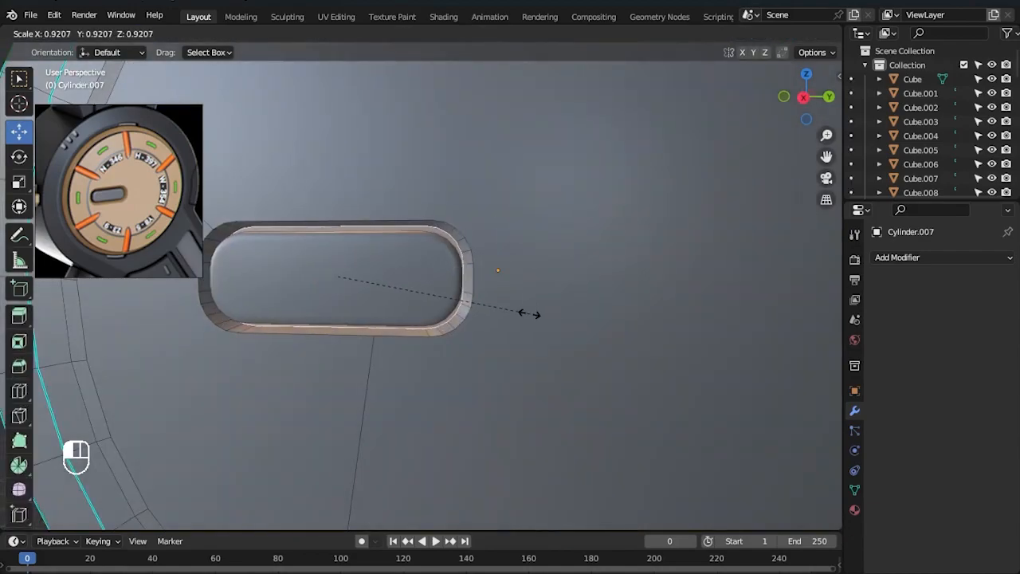
left_click(532, 316)
- Narrow the recess's face loop along local Z, and scale it to 0.969 along local Y to hug the slot block
key("KP_3")
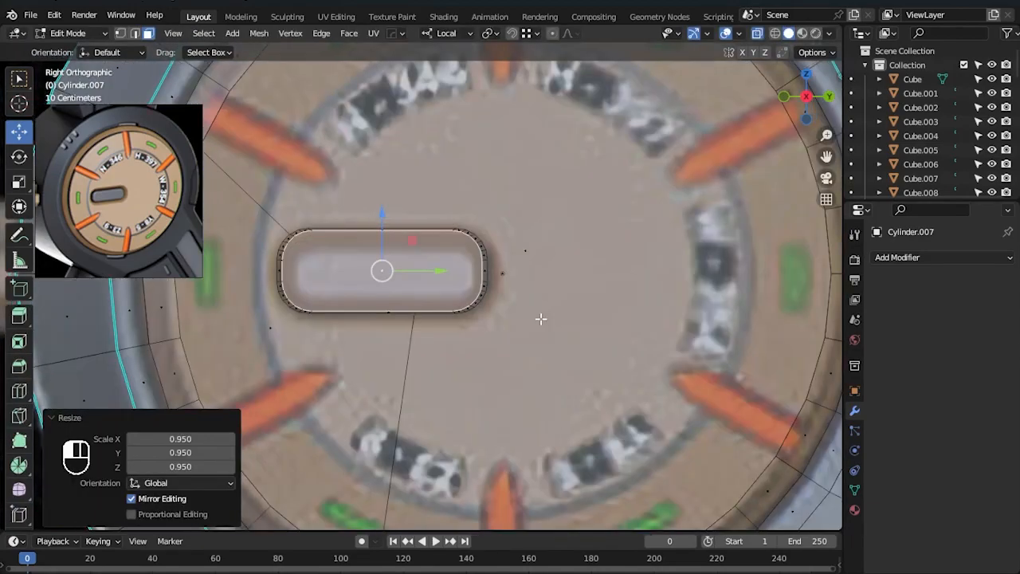
scroll(597, 297, "up", 2)
left_click(774, 34)
scroll(616, 237, "up", 1)
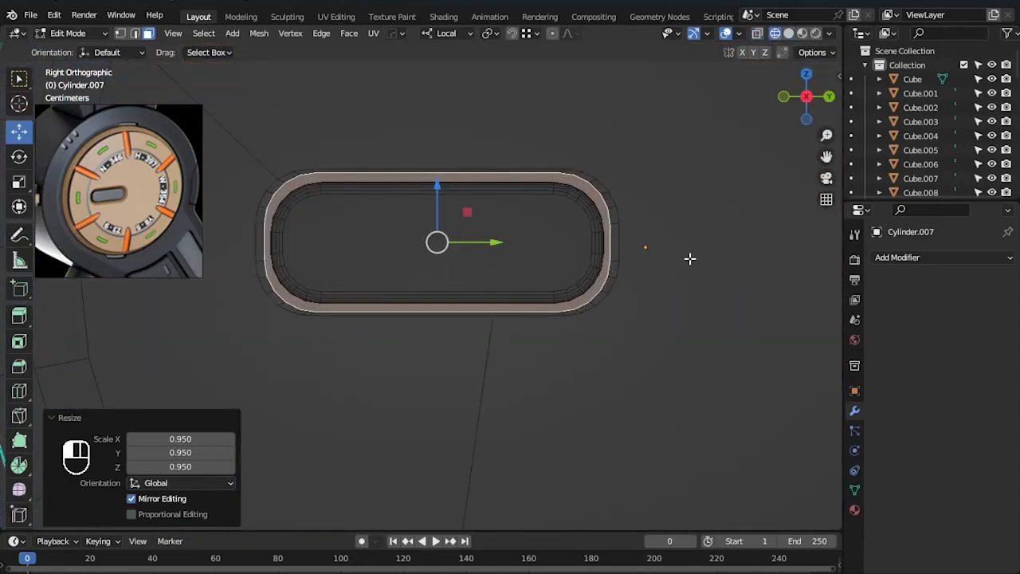
key("s")
key("z")
key("z")
left_click(664, 259)
key("s")
key("y")
key("y")
left_click(658, 258)
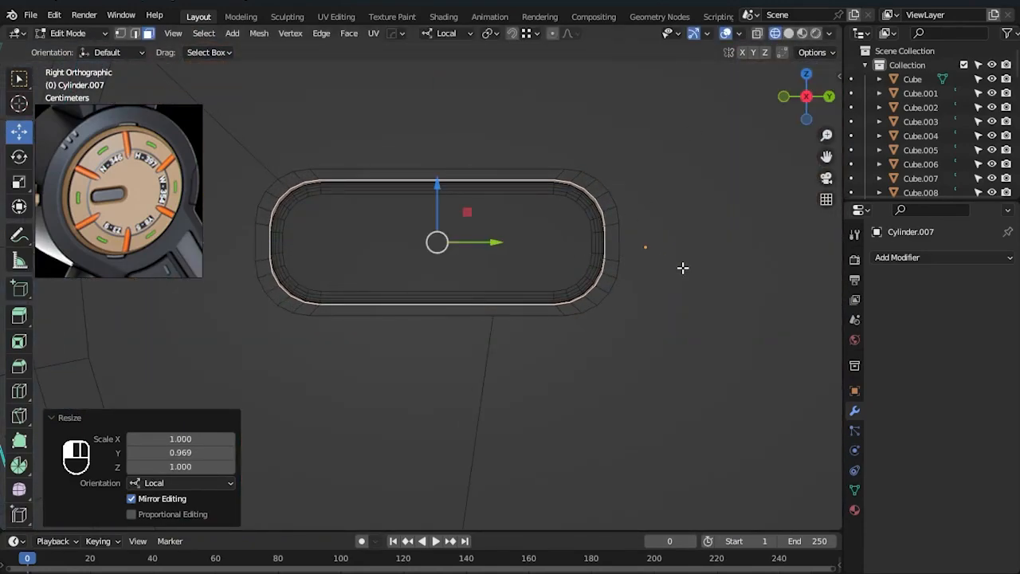
key("Tab")
scroll(674, 293, "down", 8)
key("alt+z")
left_click(805, 187)
left_click(788, 34)
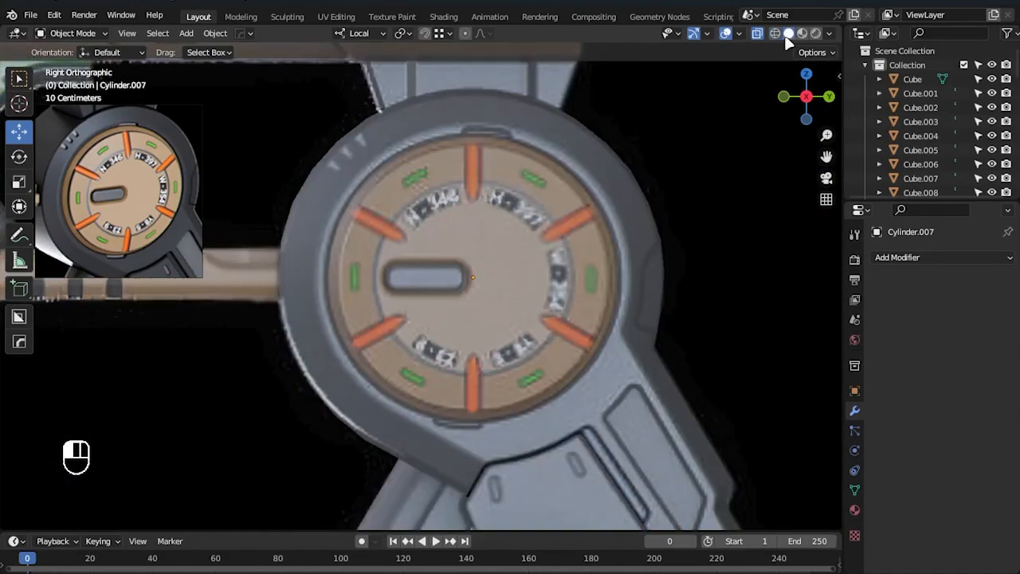
key("alt+z")
- Connect vertices on the left side of the dial housing's inner rim to the slot recess's left end
mouse_move(500, 321)
middle_mouse_down()
mouse_move(445, 349)
mouse_move(374, 330)
mouse_move(498, 309)
middle_mouse_up()
key("Tab")
scroll(498, 309, "up", 2)
scroll(489, 255, "down", 2)
key("alt+a")
key("1")
scroll(446, 217, "up", 2)
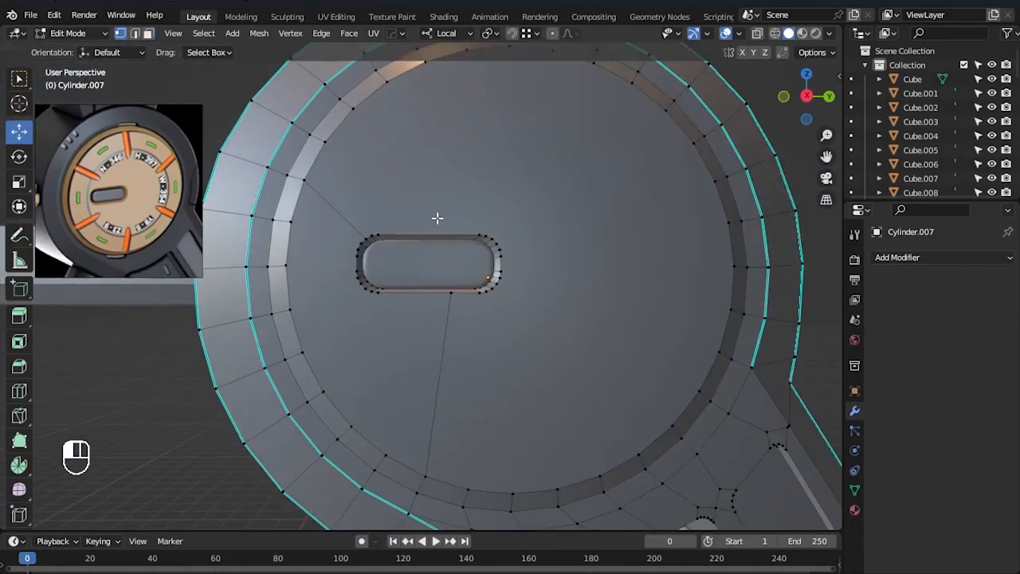
middle_click_drag(437, 218, 436, 249, "shift")
left_click(328, 171)
scroll(363, 242, "up", 3)
middle_click_drag(316, 242, 435, 272, "shift")
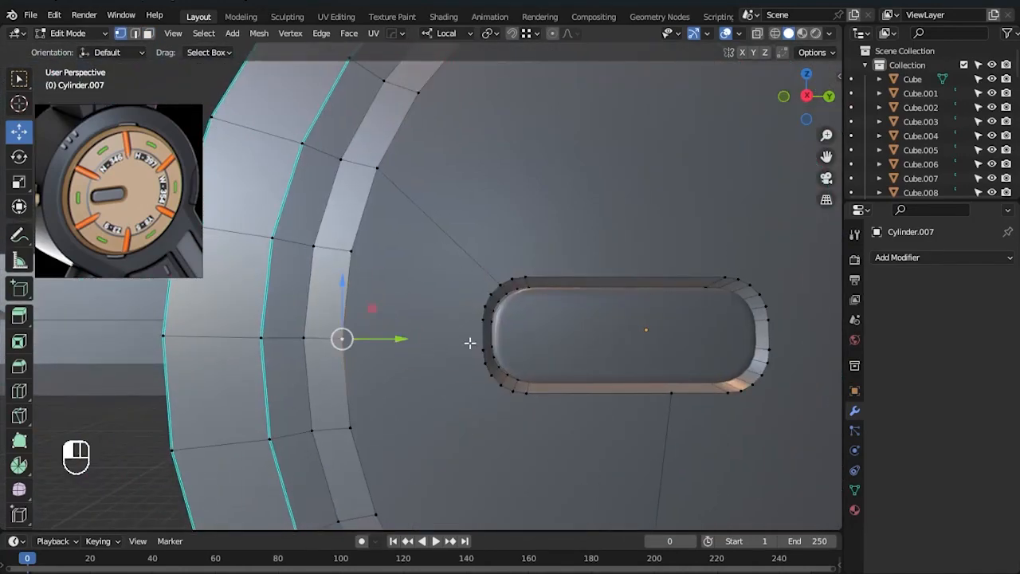
key("j")
left_click(355, 254)
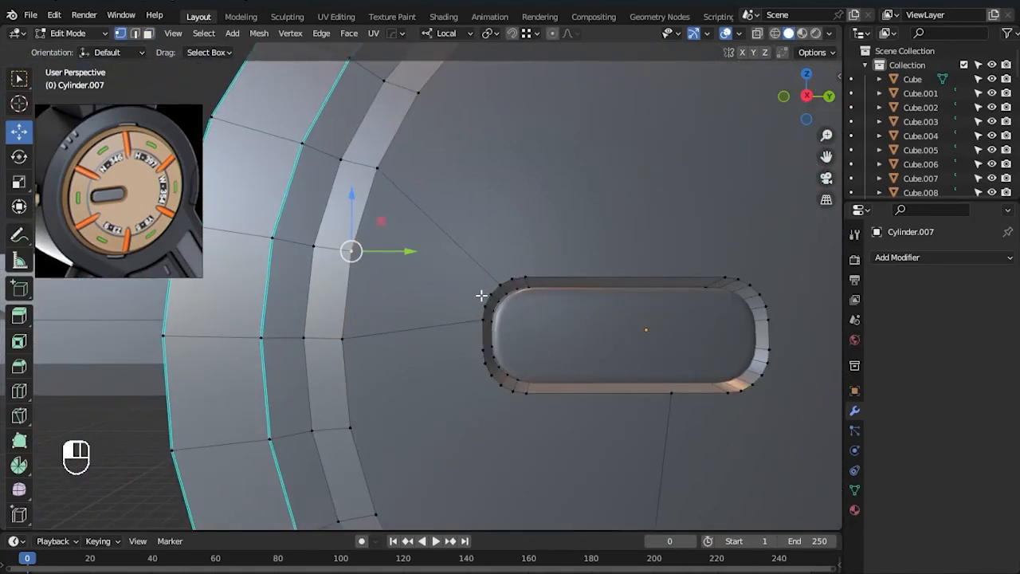
middle_click_drag(567, 274, 570, 310, "shift")
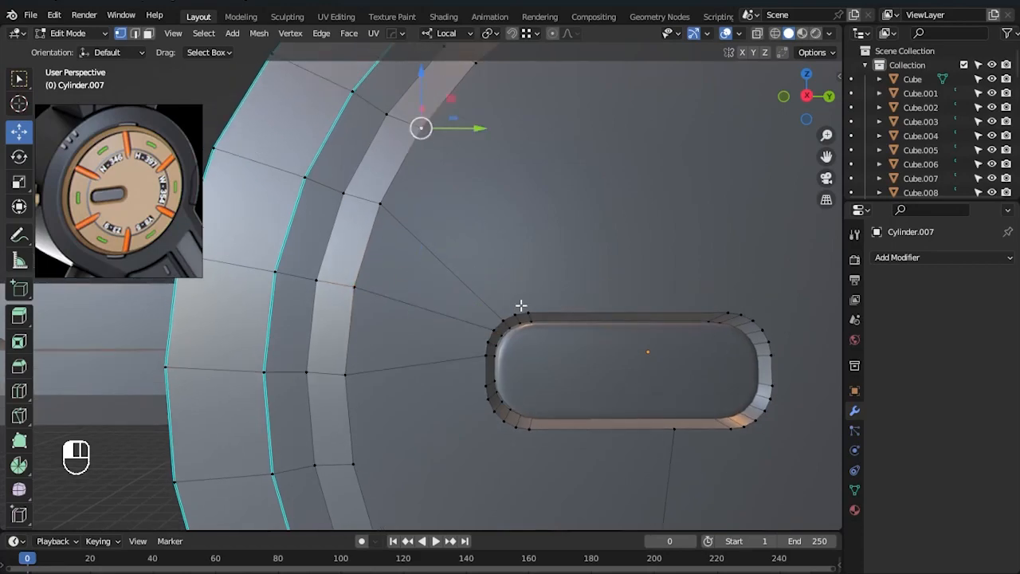
scroll(570, 345, "down", 1)
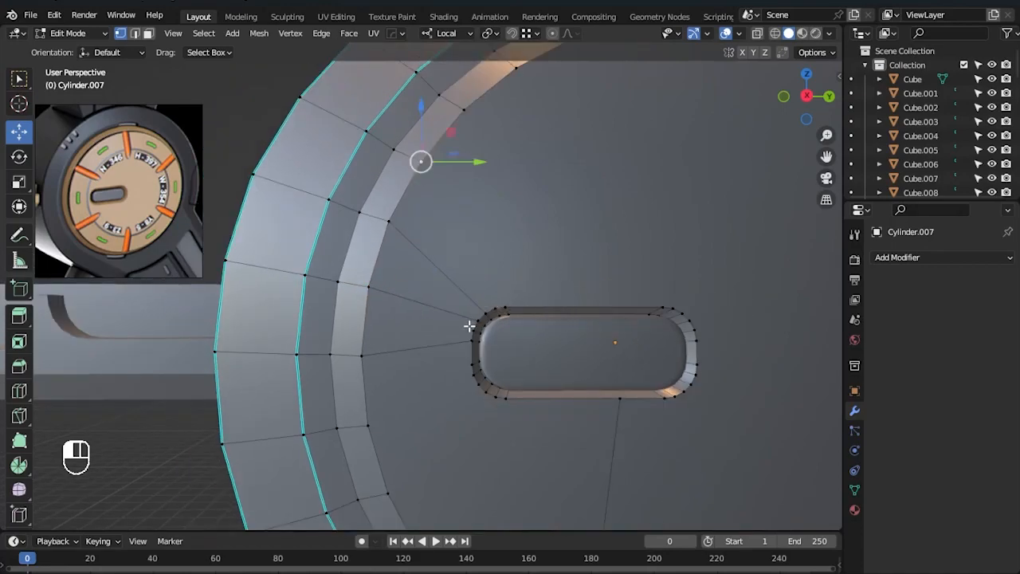
- Delete the misplaced edges at the slot's upper-left corner and reconnect the rim vertices to the neighbouring slot vertices
left_click(470, 325, "shift")
scroll(476, 341, "up", 2)
left_click(431, 239)
key("x")
left_click(432, 239)
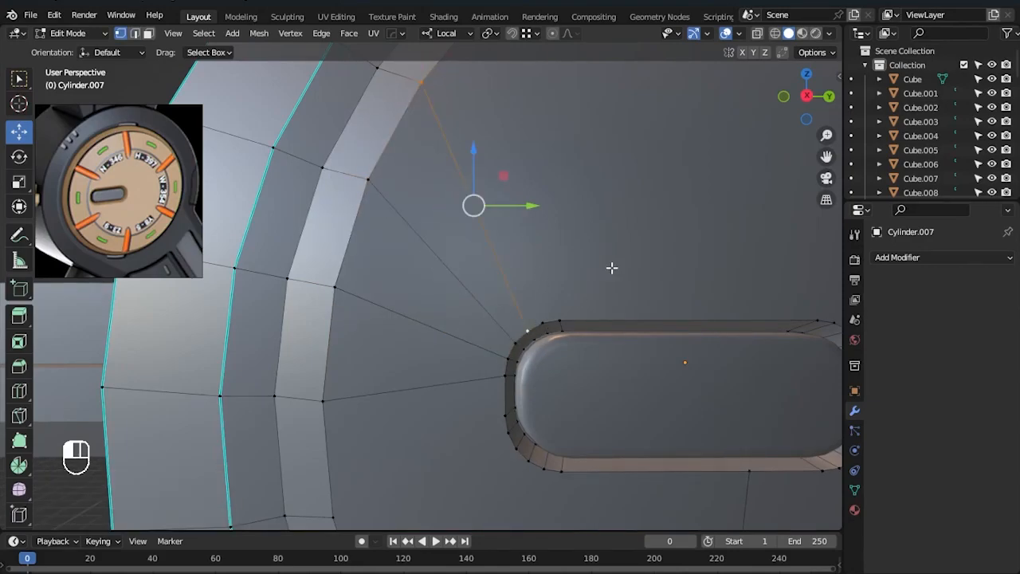
- Connect the next upper-left inner rim vertices to the remaining vertices of the slot's upper-left corner
scroll(611, 268, "down", 1)
scroll(585, 276, "down", 2)
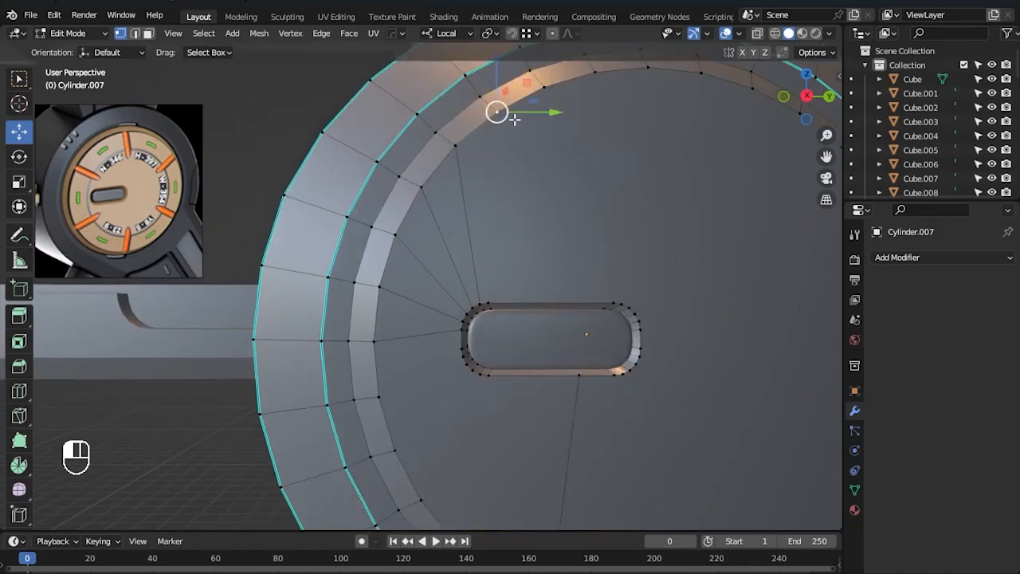
key("j")
- Merge the stray vertex on the slot's lower edge into the lower-left corner vertex using At Last
middle_click_drag(552, 346, 523, 202, "shift")
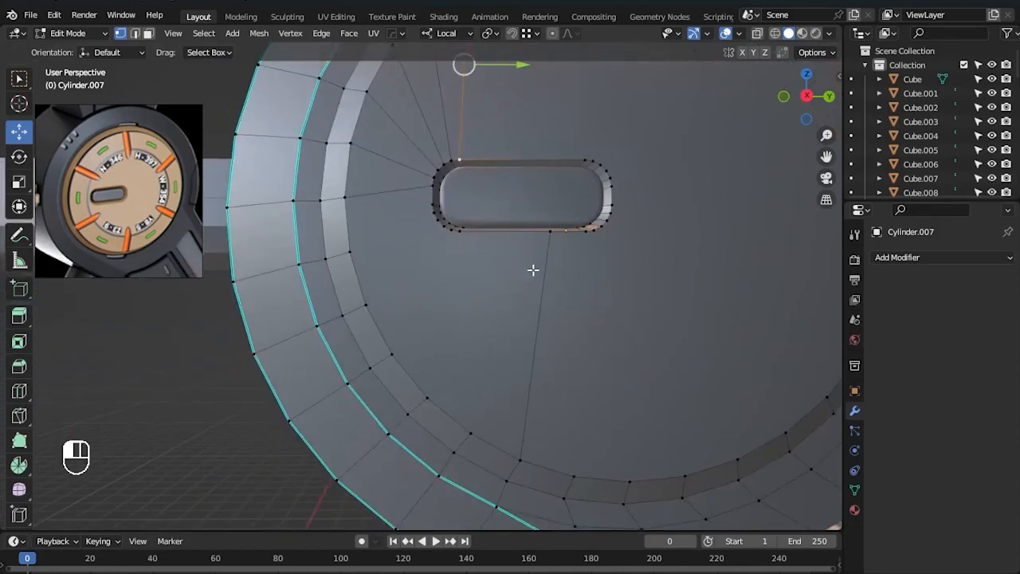
left_click(548, 244)
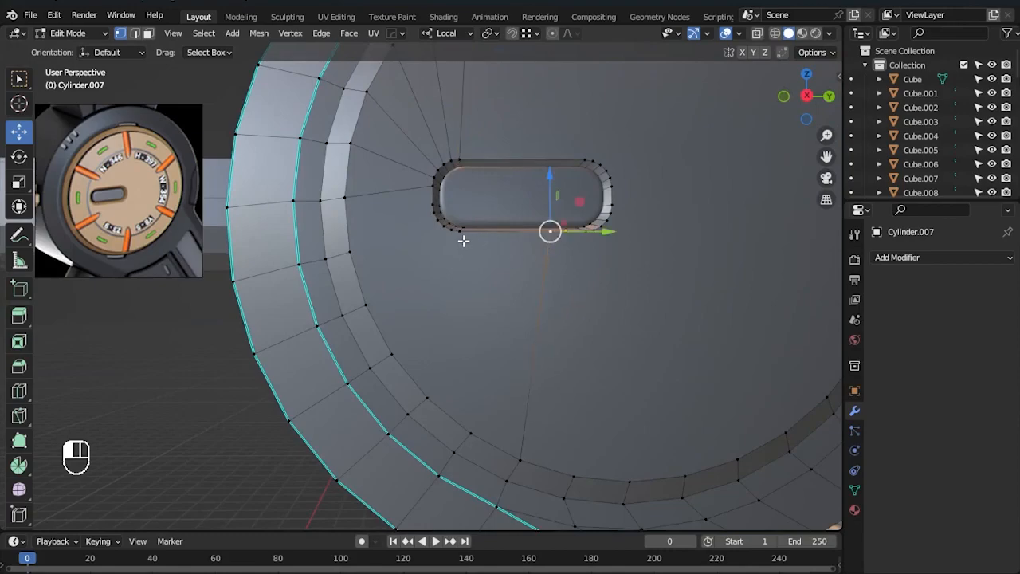
key("m")
left_click(461, 233)
scroll(492, 284, "up", 3)
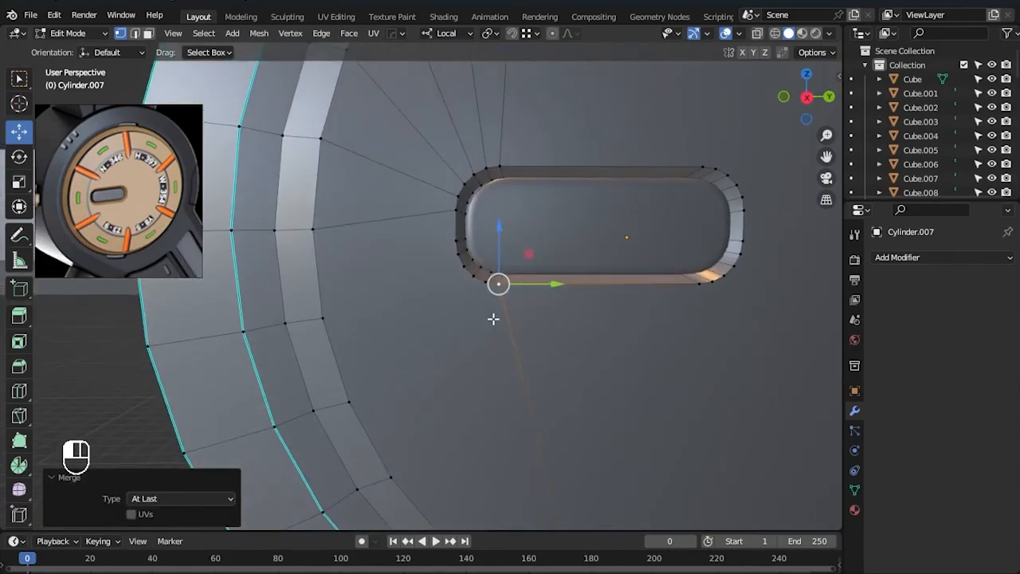
- Connect the lower-left inner rim vertices to the vertices of the slot's lower-left corner
left_click(327, 260)
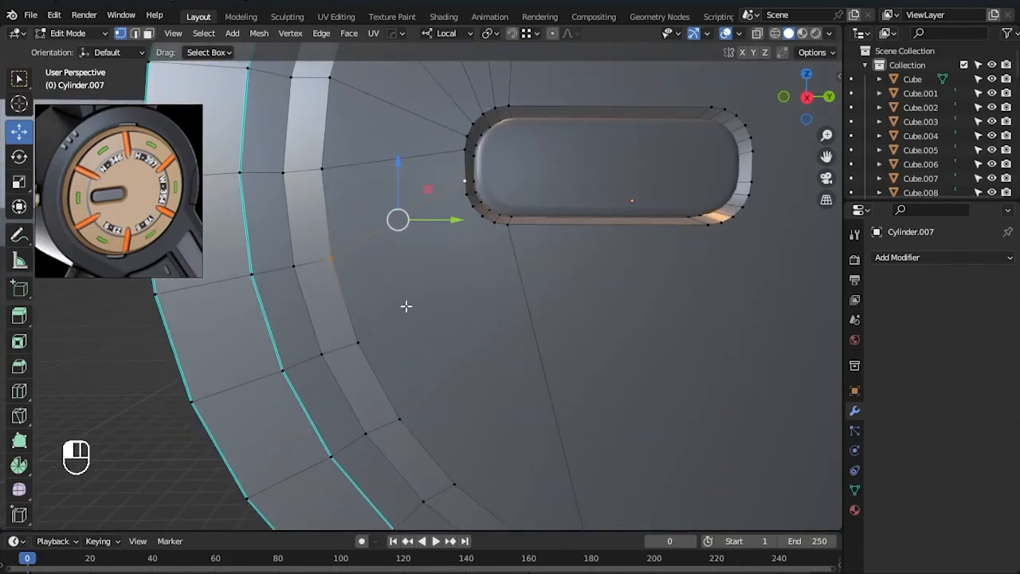
left_click(460, 197, "shift")
left_click(398, 418)
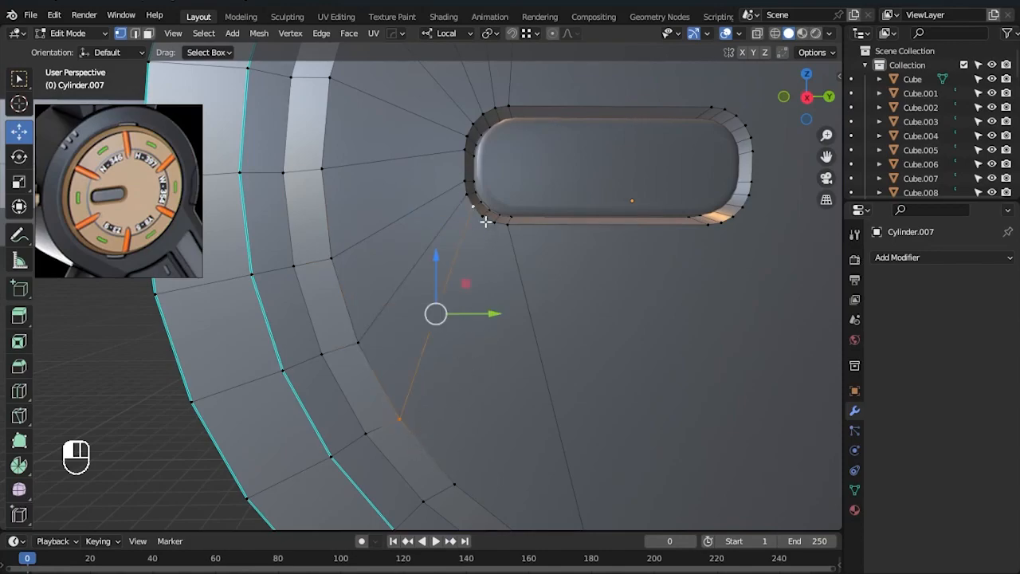
left_click(462, 484)
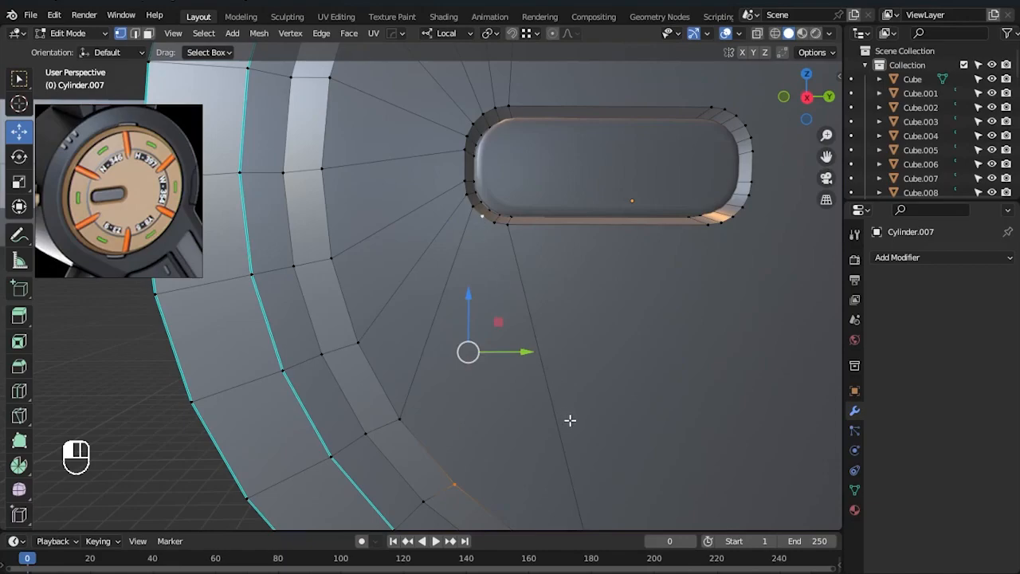
middle_click_drag(552, 406, 475, 401)
left_click(458, 405)
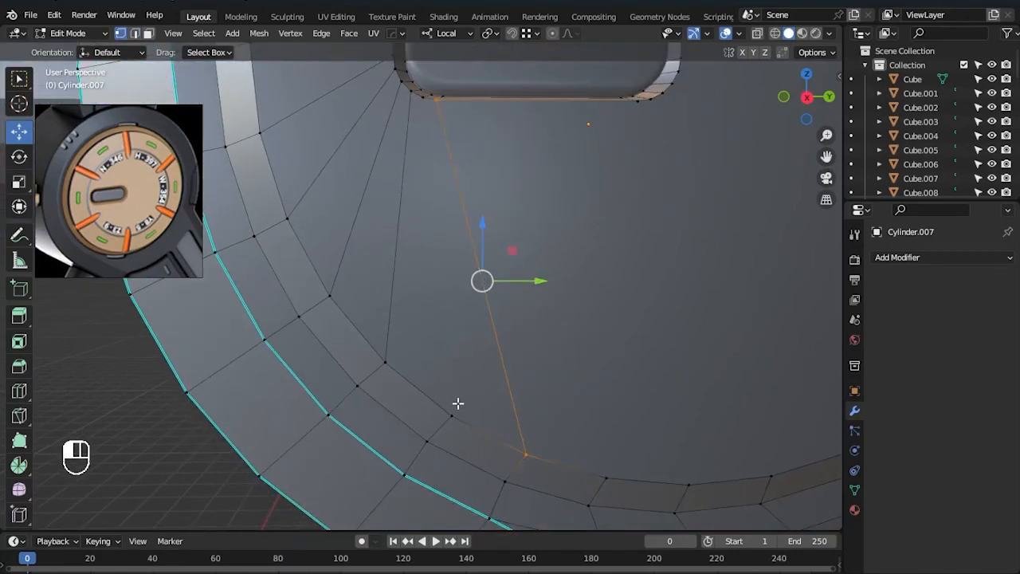
scroll(565, 295, "down", 5)
- Connect the lower inner rim vertices to the vertices of the slot's lower-right corner
left_click(421, 348)
middle_click_drag(504, 277, 484, 213)
scroll(530, 343, "up", 4)
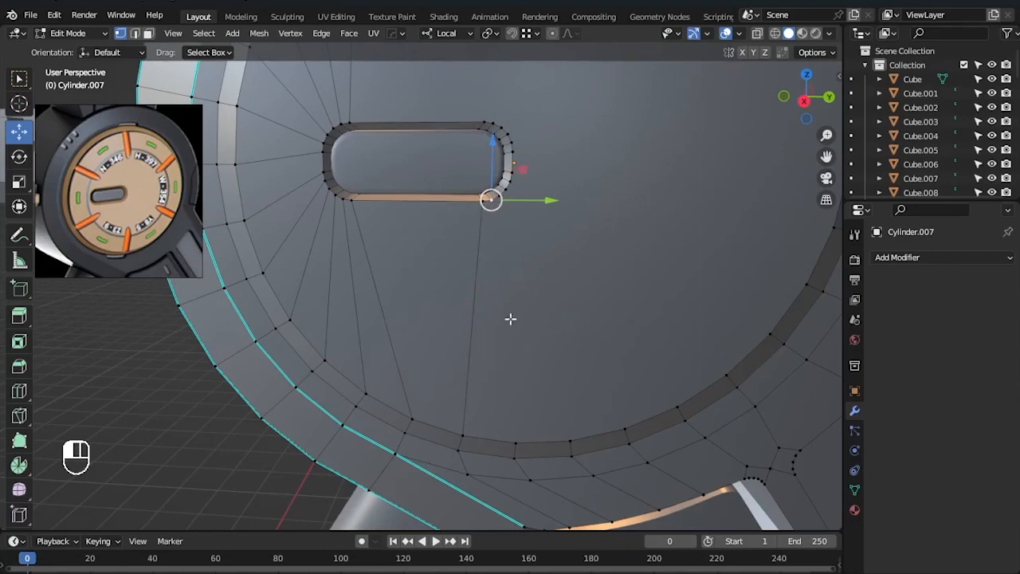
left_click(500, 196)
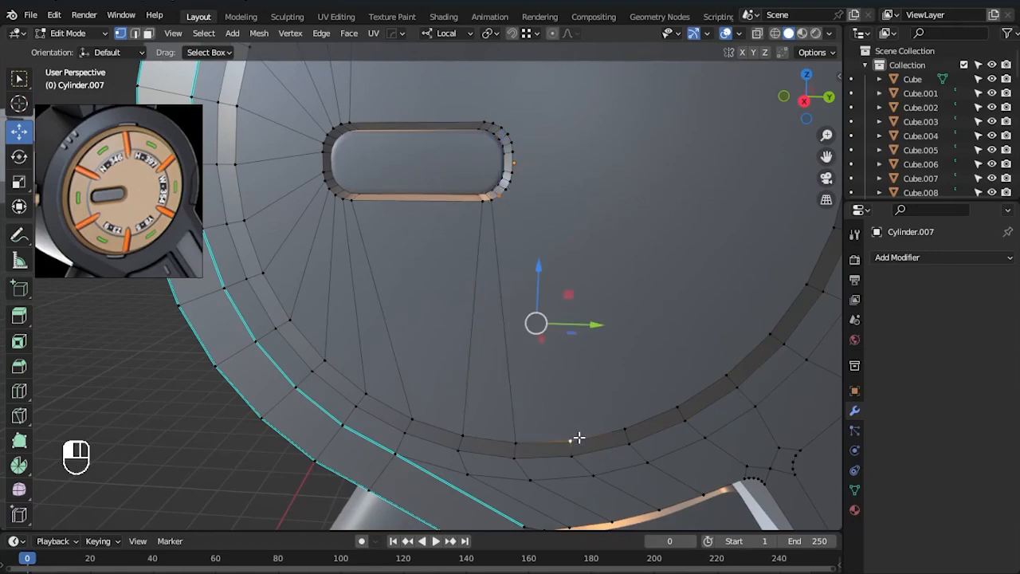
left_click(507, 198)
left_click(537, 226)
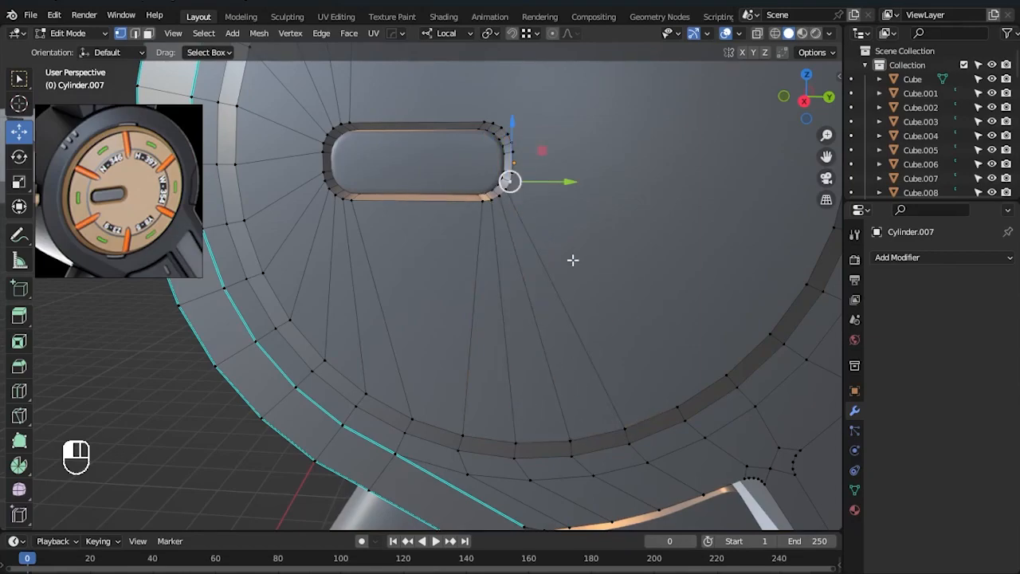
left_click(523, 180)
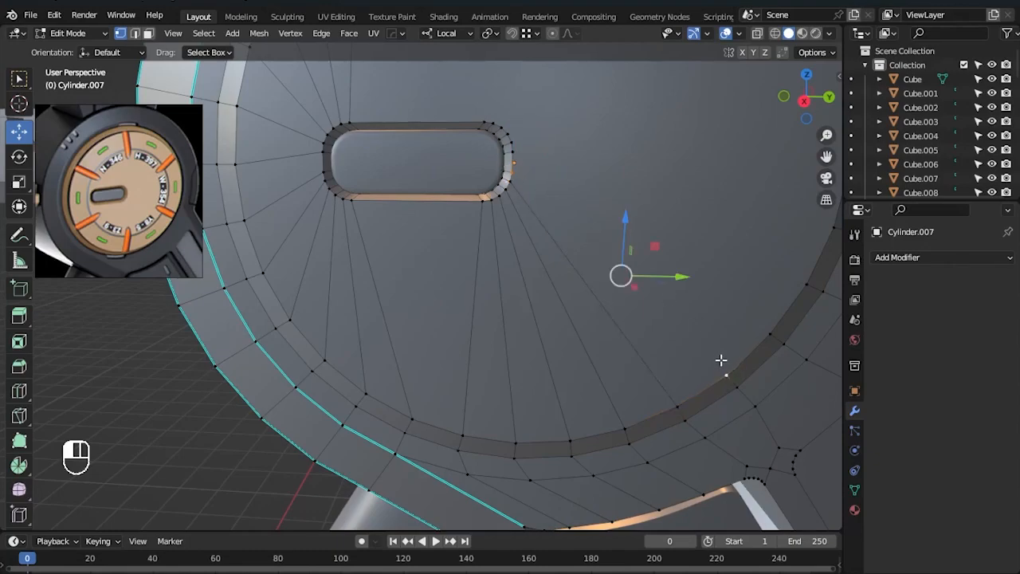
- Connect the upper and upper-right inner rim vertices to the vertices of the slot's upper-right corner
scroll(490, 322, "down", 4)
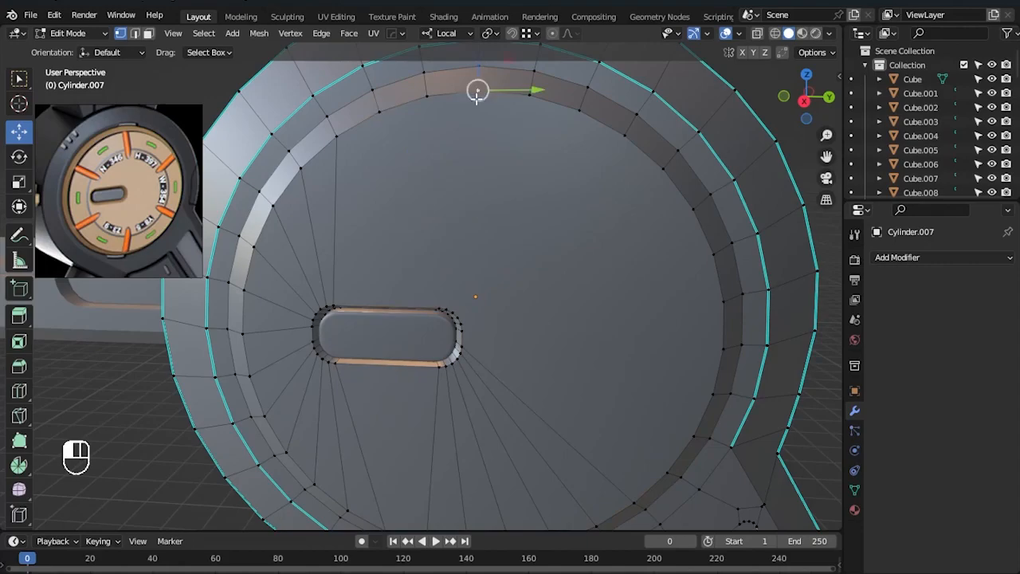
left_click(522, 116)
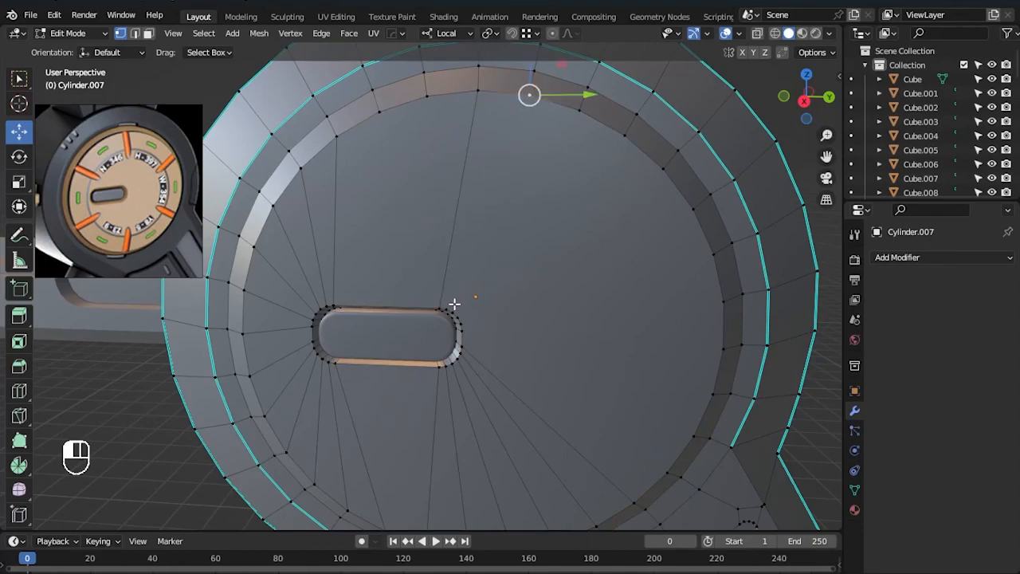
left_click(576, 120)
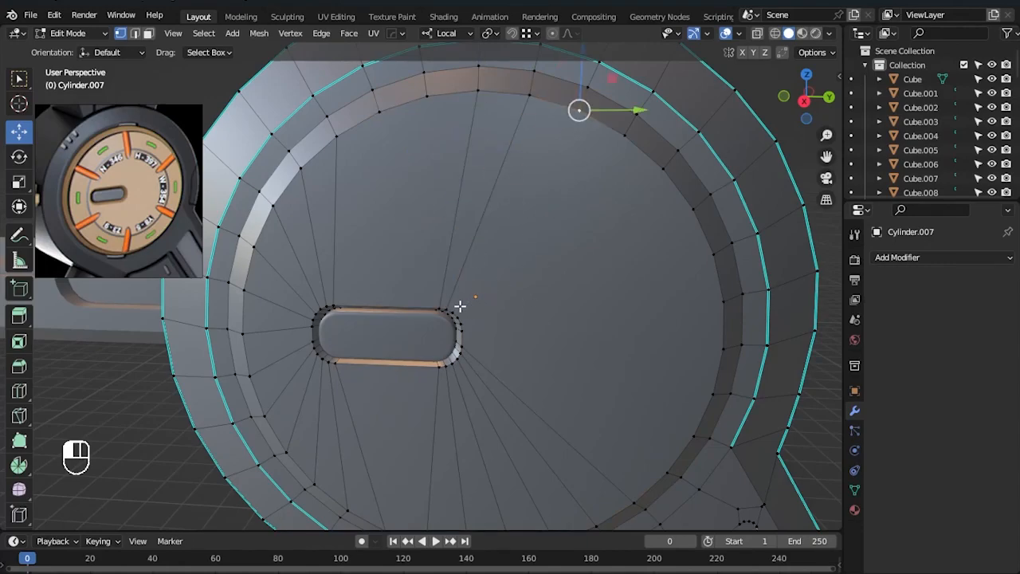
left_click(610, 148)
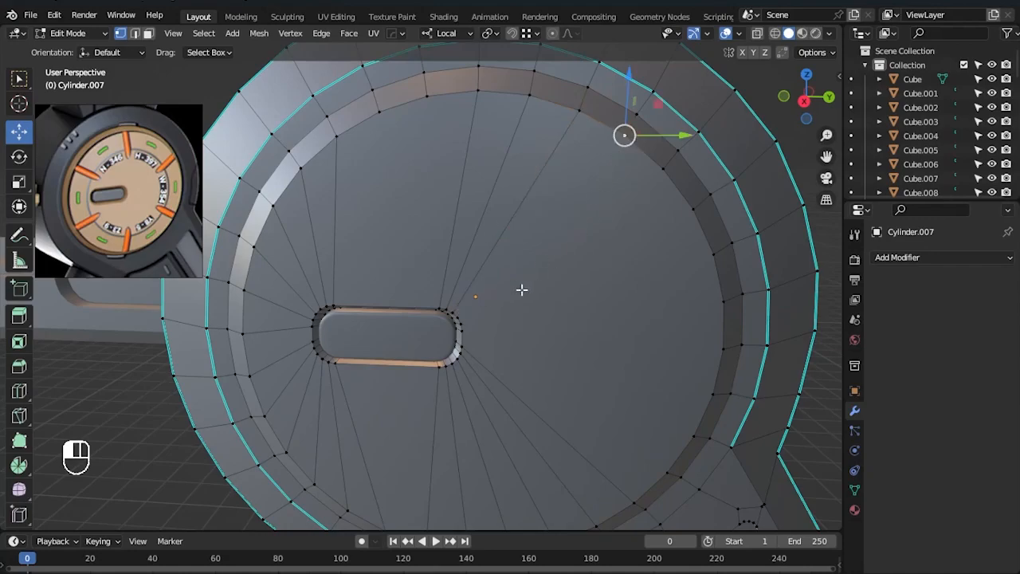
left_click(657, 173)
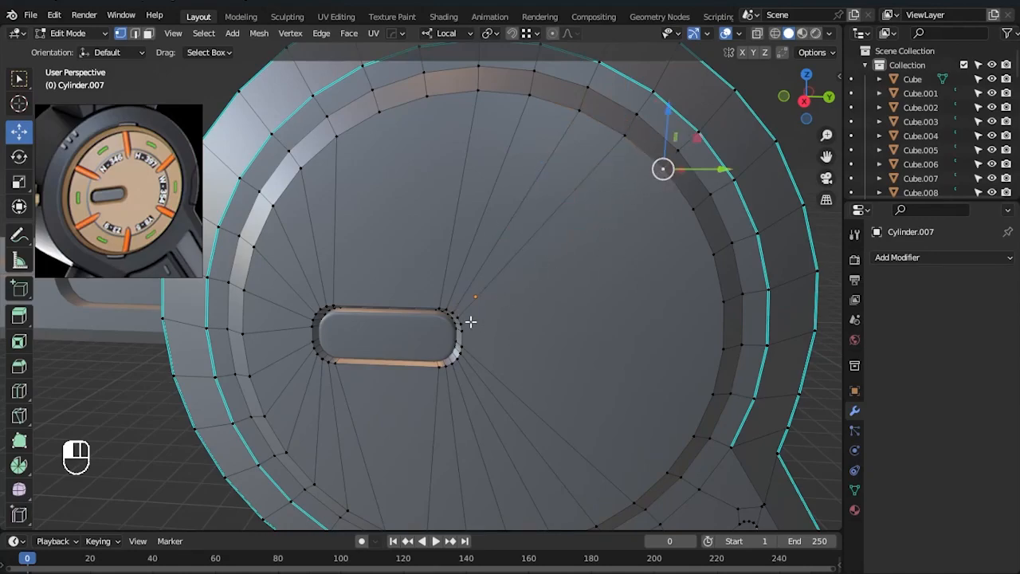
left_click(692, 212)
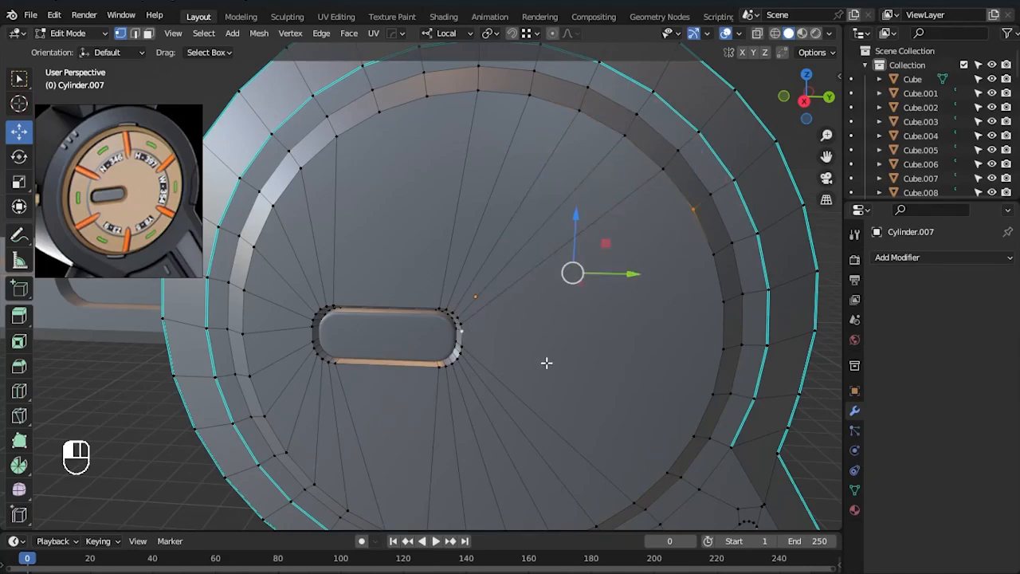
key("j")
scroll(622, 370, "down", 3)
key("Tab")
left_click(742, 405)
- Mirror the dial housing's detailed face to its opposite side and apply the Mirror modifier
middle_click_drag(629, 365, 583, 344)
scroll(584, 350, "down", 2)
left_click(575, 373)
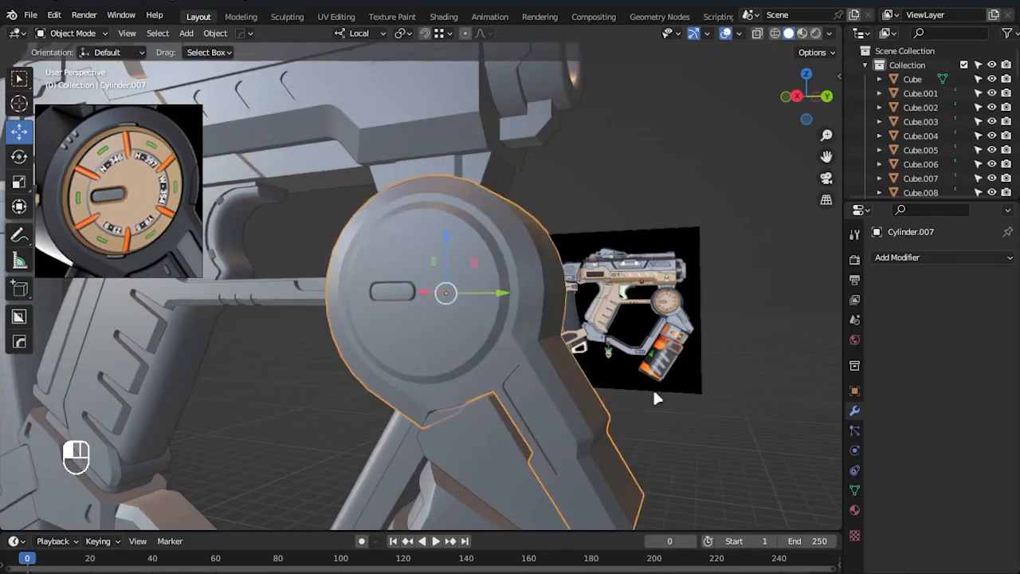
middle_click_drag(614, 384, 579, 372)
key("alt+x")
left_click(343, 297)
left_click(973, 281)
left_click(940, 295)
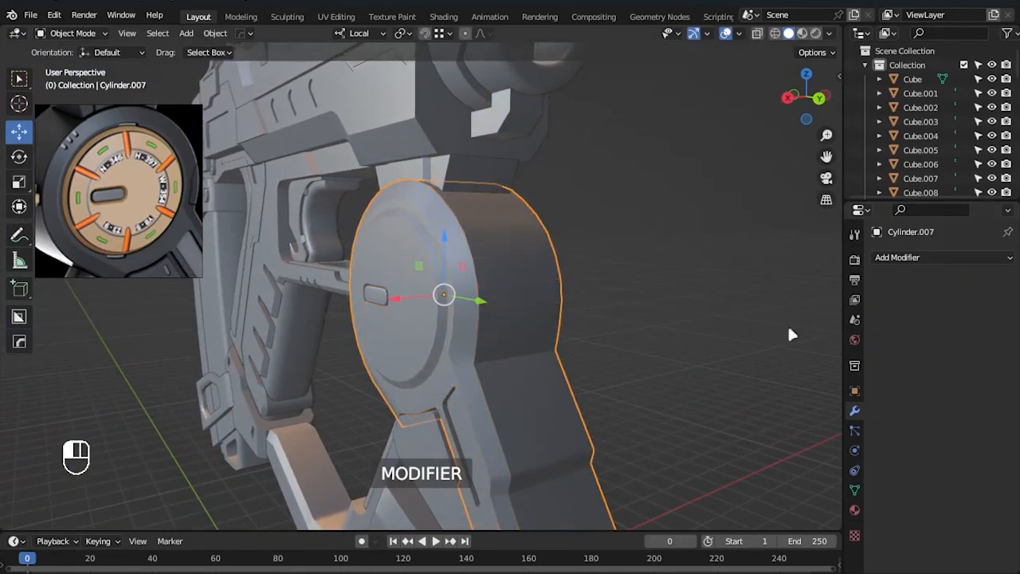
- Dissolve the middle edge loop running around the dial housing's side wall
key("Tab")
key("2")
left_click(522, 272, "alt")
key("x")
left_click(622, 307)
key("Tab")
left_click(717, 366)
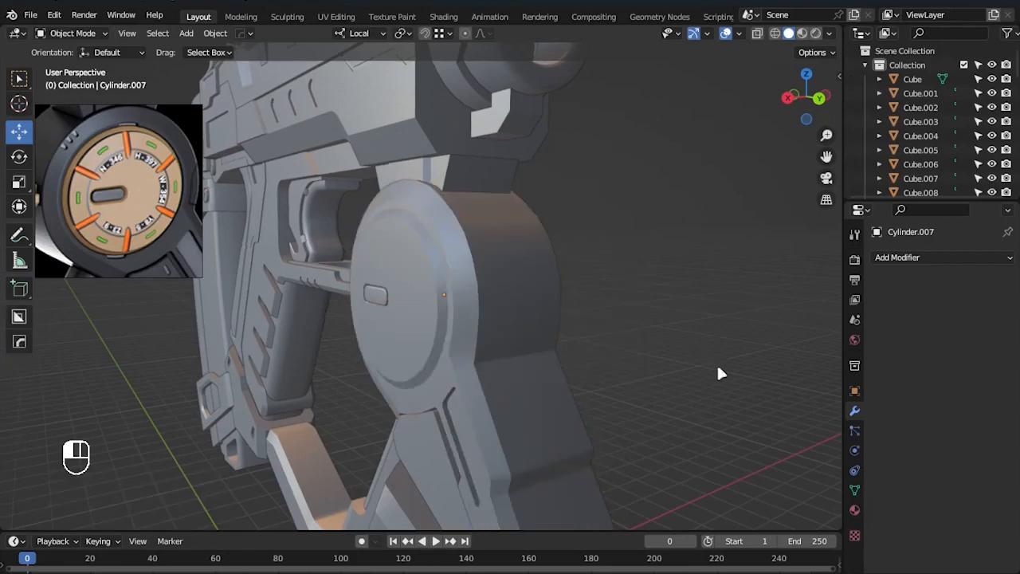
- Inspect the dial housing's round face and slot for shading problems
middle_click_drag(715, 367, 494, 359)
left_click(430, 334)
key("Tab")
scroll(583, 407, "up", 3)
key("Tab")
left_click(583, 407)
scroll(402, 339, "down", 2)
middle_click_drag(401, 339, 590, 319)
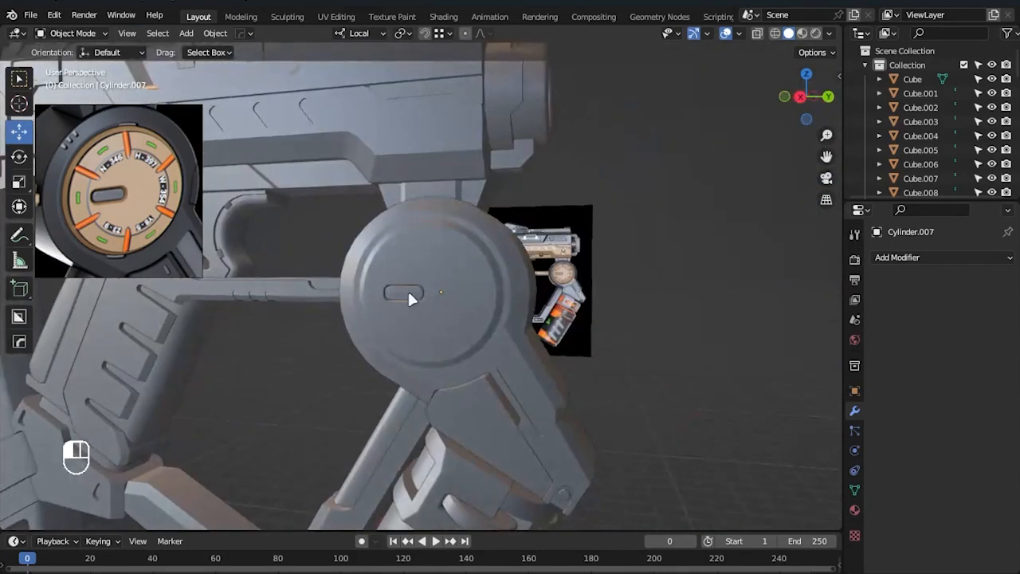
- Mirror the slot block across X to the housing's other side, using the housing cylinder as mirror object, and apply the modifier
left_click(408, 293)
scroll(580, 351, "up", 2)
key("alt+x")
middle_click_drag(390, 350, 343, 396)
left_click(319, 381)
middle_click_drag(541, 366, 638, 374)
left_click(987, 354)
left_click(458, 280)
middle_click_drag(459, 281, 588, 337)
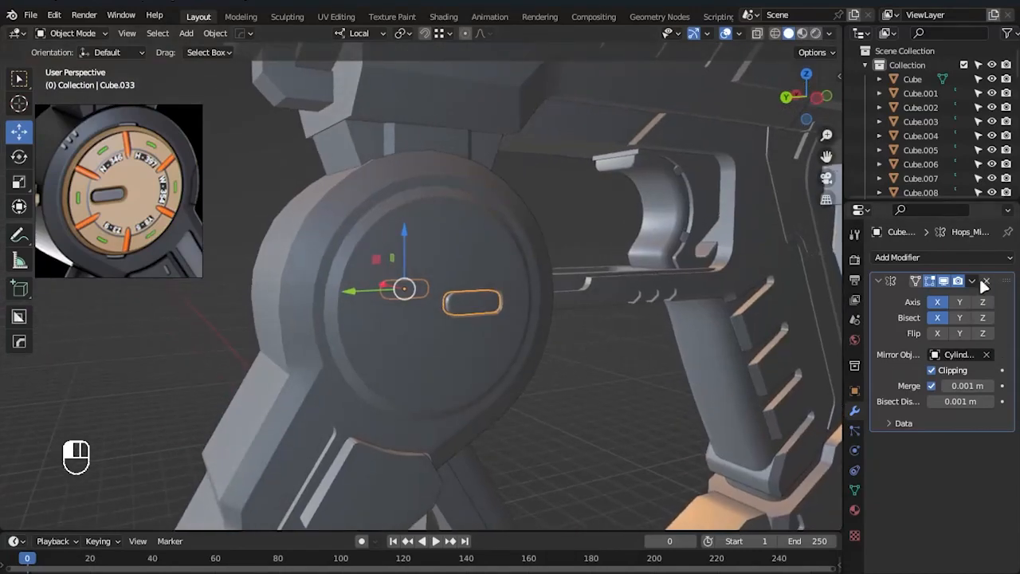
left_click(971, 281)
left_click(918, 295)
- Compare the dial housing and the trigger area with the reference image
middle_click_drag(625, 389, 522, 368)
scroll(129, 209, "down", 3)
scroll(478, 318, "up", 4)
left_click(484, 325)
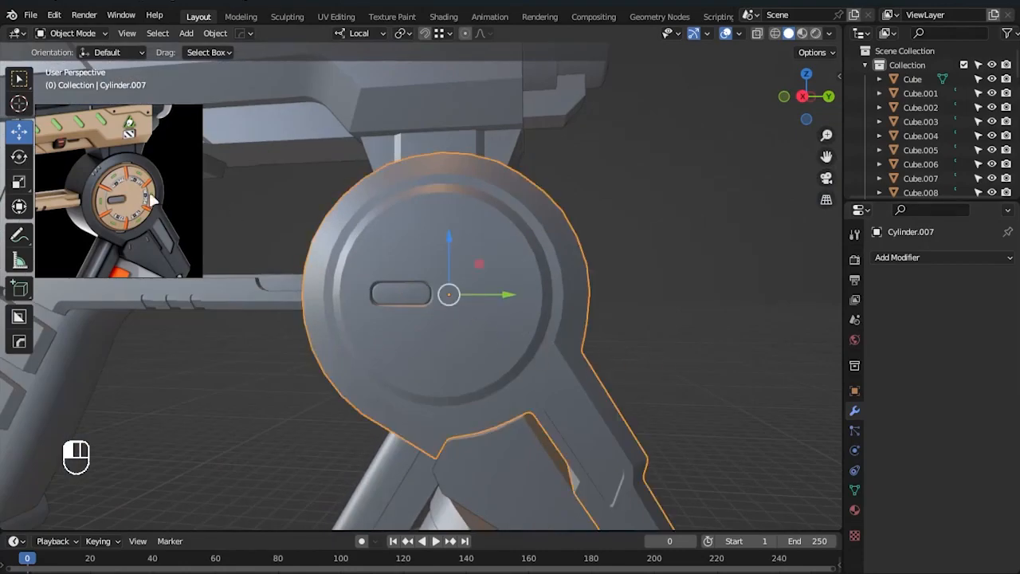
scroll(152, 199, "down", 3)
scroll(91, 213, "up", 3)
scroll(480, 256, "down", 5)
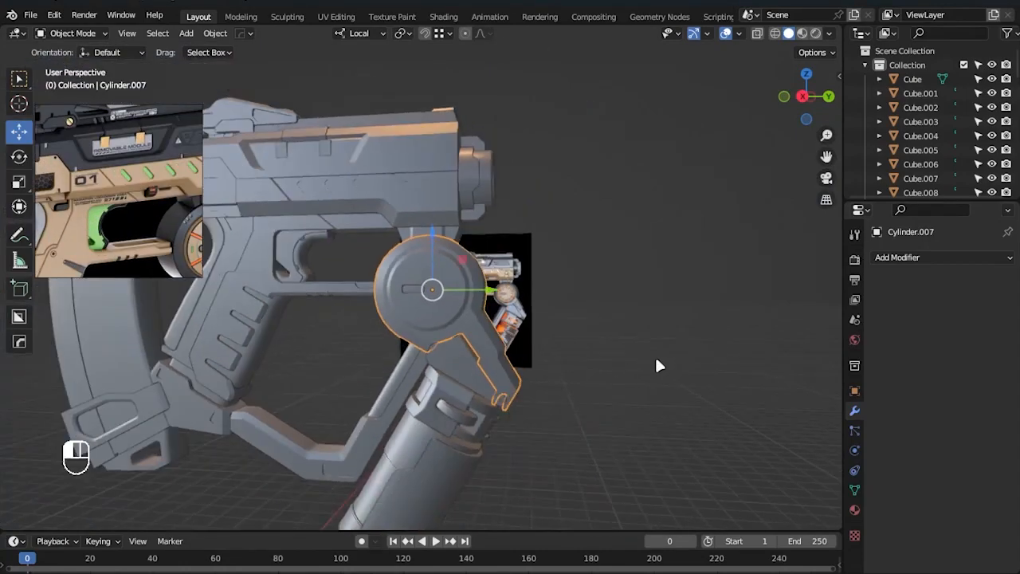
- Add a cylinder and move it over the small red-marked button below the receiver in the reference
key("KP_3")
key("alt+z")
middle_click_drag(444, 280, 585, 344, "shift")
scroll(522, 294, "up", 3)
scroll(135, 197, "up", 3)
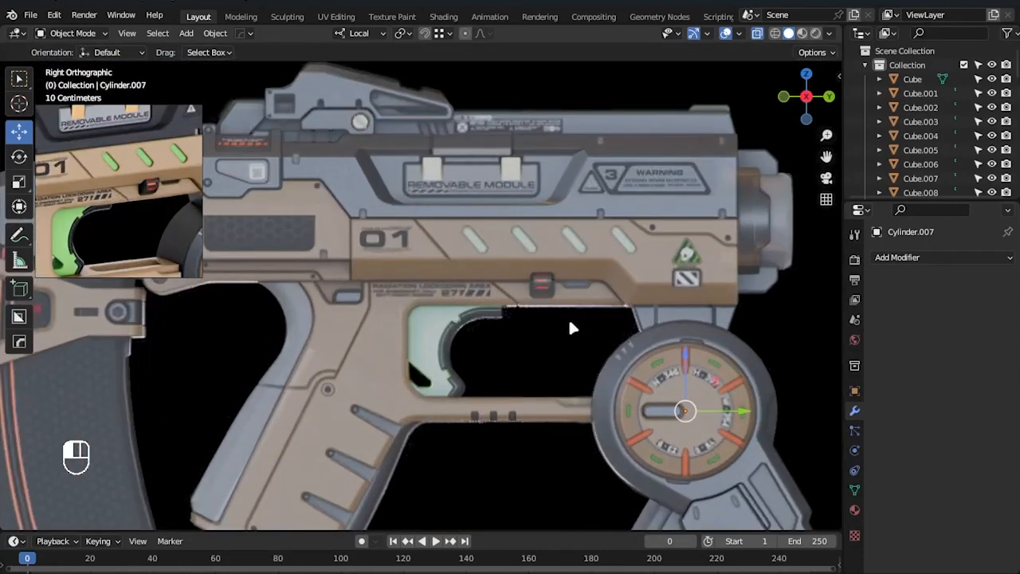
scroll(526, 311, "up", 3)
key("shift+a")
mouse_move(533, 242)
left_click(599, 315)
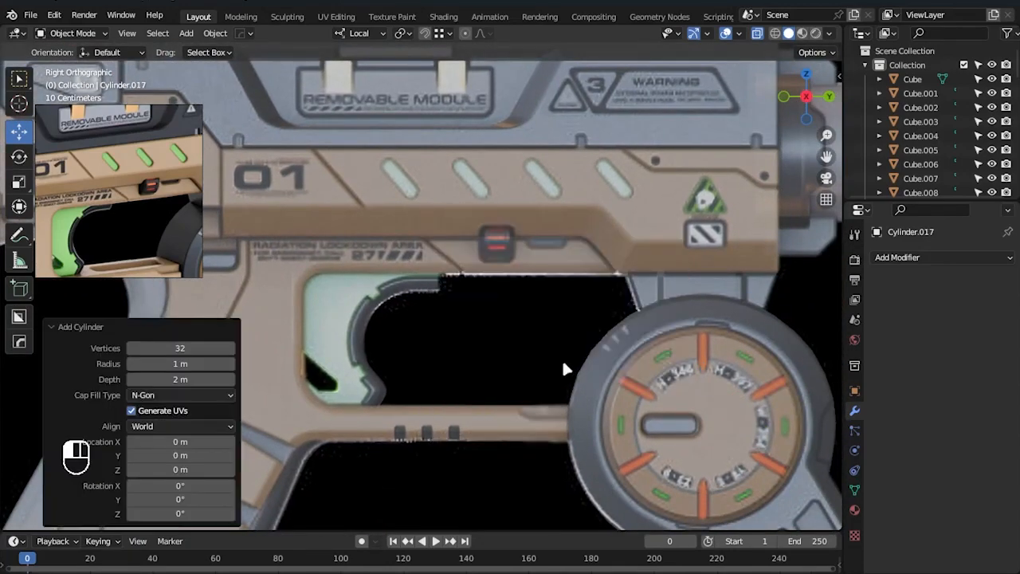
scroll(566, 369, "down", 8)
key("g")
left_click(588, 305)
- Try rotating the cylinder 90° about the Y axis
scroll(594, 306, "up", 3)
type("ry90")
key("Return")
key("ctrl+z")
key("ctrl+z")
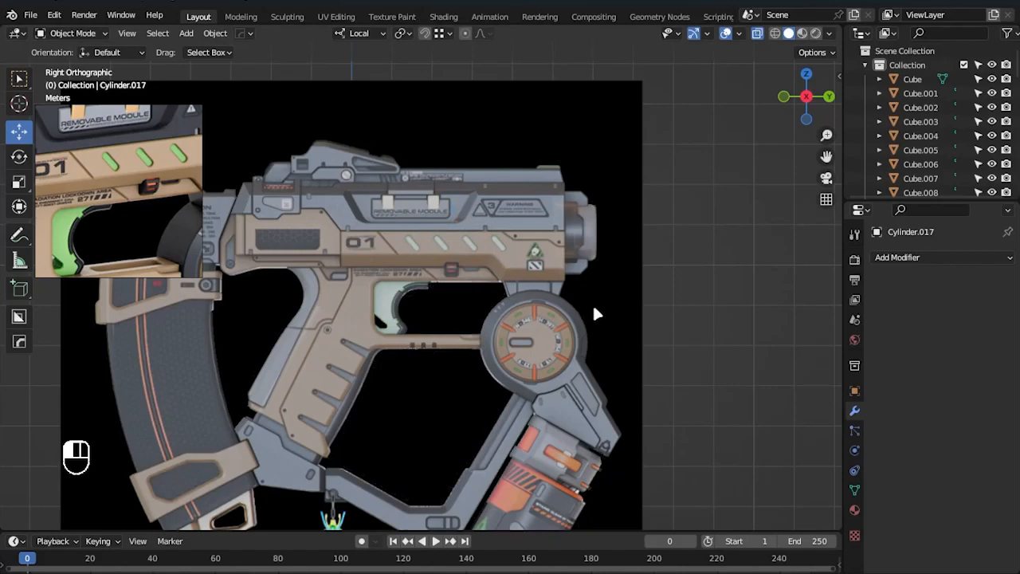
key("ctrl+shift+z")
- Rotate the cylinder 90° about X and scale it down to the size of the red-marked button
key("r")
key("x")
scroll(593, 309, "up", 4)
key("s")
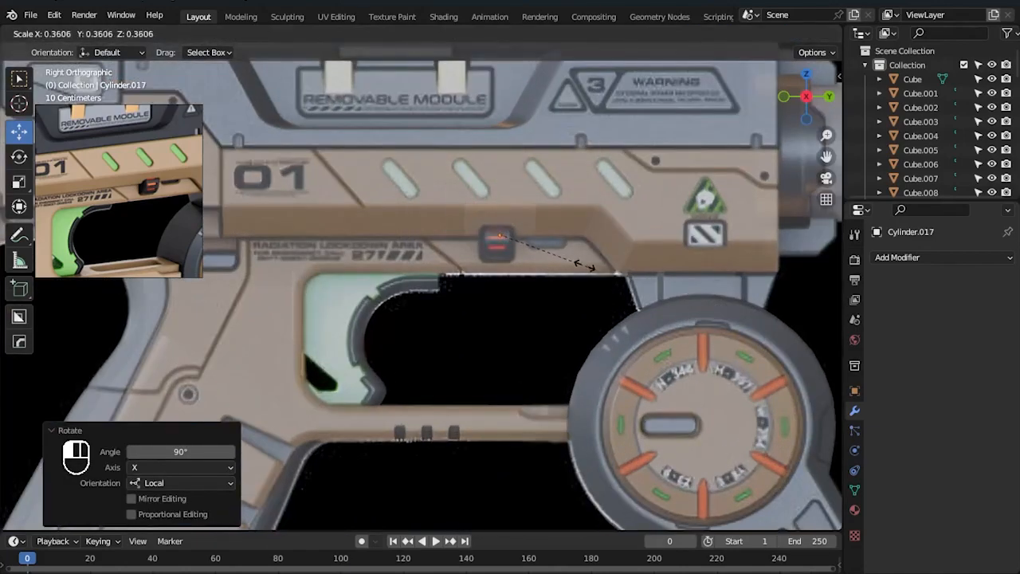
left_click(527, 253)
middle_click_drag(625, 271, 585, 319, "shift")
scroll(586, 320, "up", 3)
key("s")
left_click_drag(483, 288, 480, 291)
- Move the cylinder about 0.63 m along its local X axis to the receiver's outer side
key("alt+z")
scroll(532, 365, "down", 4)
middle_click_drag(532, 365, 477, 391)
left_click_drag(420, 310, 388, 325)
- Refine the cylinder's position and size over the red-marked button and adjust its length along Z to match the reference
key("KP_3")
key("alt+z")
scroll(681, 313, "up", 3)
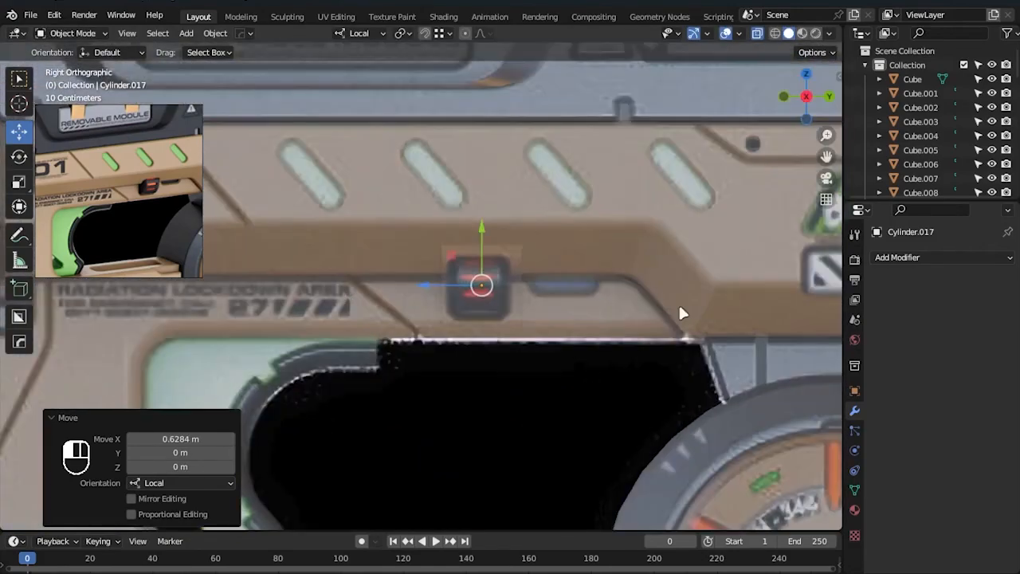
left_click(623, 306)
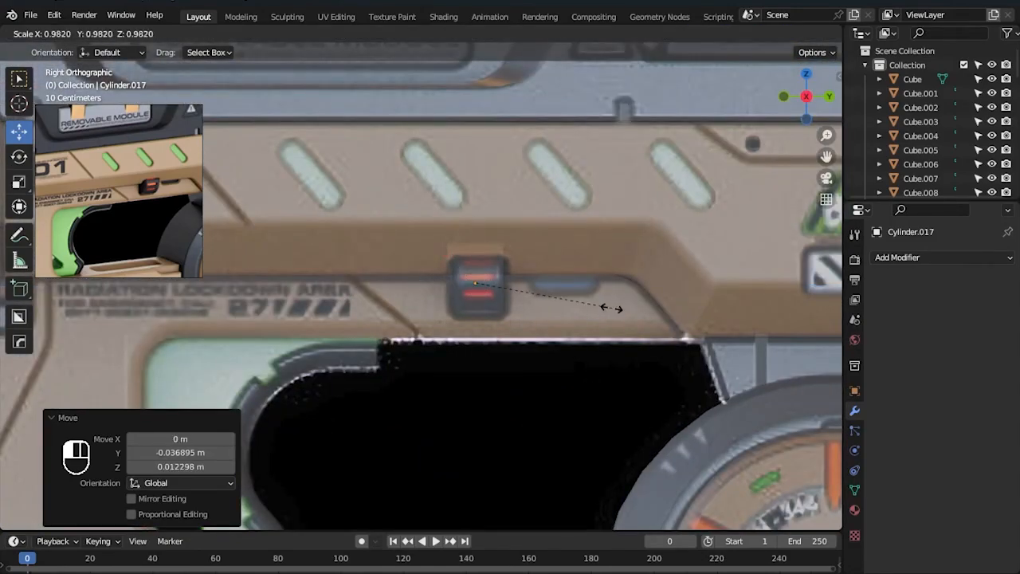
left_click(600, 306)
scroll(542, 299, "up", 2)
left_click_drag(499, 283, 502, 283)
key("s")
key("z")
left_click(636, 314)
- Adjust the cylinder along its local X axis so it sits partly embedded in the receiver's lower side
key("alt+z")
scroll(594, 367, "down", 4)
middle_click_drag(575, 386, 414, 351)
scroll(360, 275, "up", 3)
left_click_drag(357, 274, 362, 274)
left_click(479, 420)
key("KP_3")
scroll(480, 422, "up", 2)
left_click(507, 291)
middle_click_drag(584, 381, 506, 387)
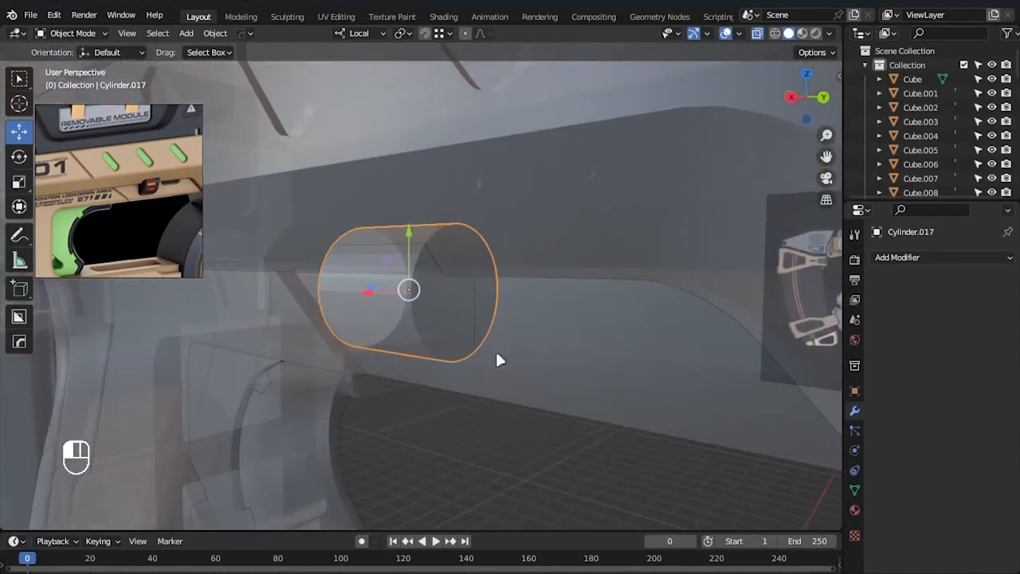
key("alt+z")
left_click_drag(371, 293, 368, 293)
right_click(369, 294)
left_click(369, 294)
left_click(497, 473)
- Apply the cylinder's scale and inset both of its end faces
middle_click_drag(423, 306, 447, 301)
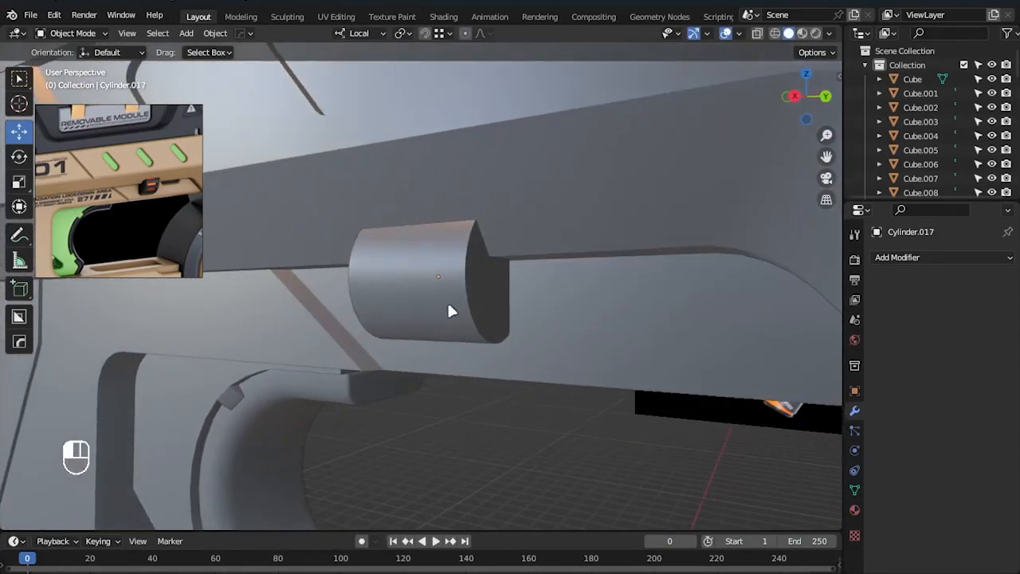
left_click(449, 302)
key("Tab")
key("3")
left_click(493, 292)
middle_click_drag(469, 361, 504, 309)
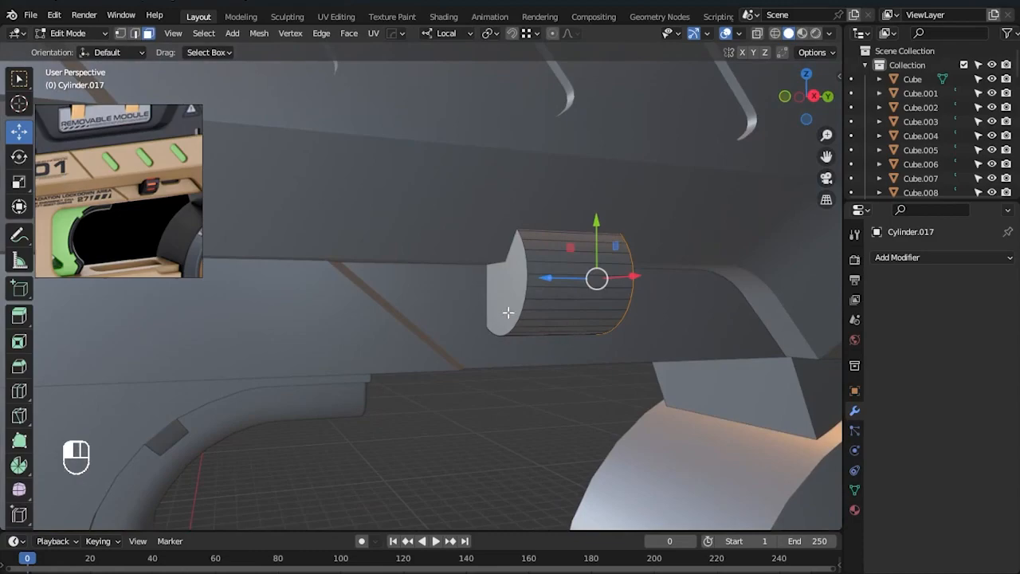
left_click(494, 304, "shift")
key("Tab")
key("ctrl+a")
left_click(567, 346)
key("Tab")
key("i")
left_click(710, 414)
key("Tab")
- Add a centred loop cut around the cylinder and bevel it into a wide band matching the red markings
scroll(554, 442, "down", 3)
middle_click_drag(554, 442, 510, 415)
key("KP_3")
key("alt+z")
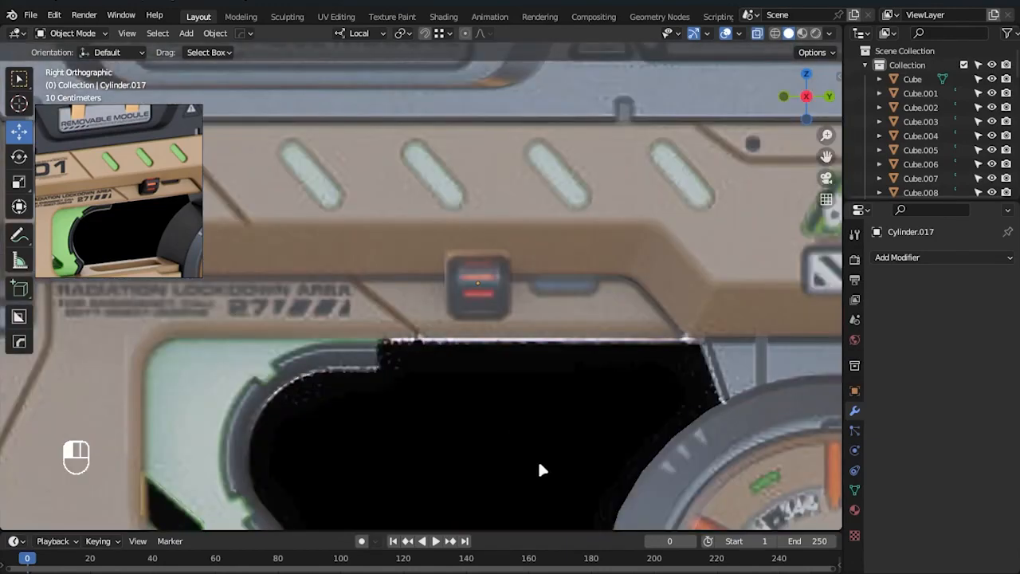
key("Tab")
key("alt+a")
scroll(559, 378, "up", 2)
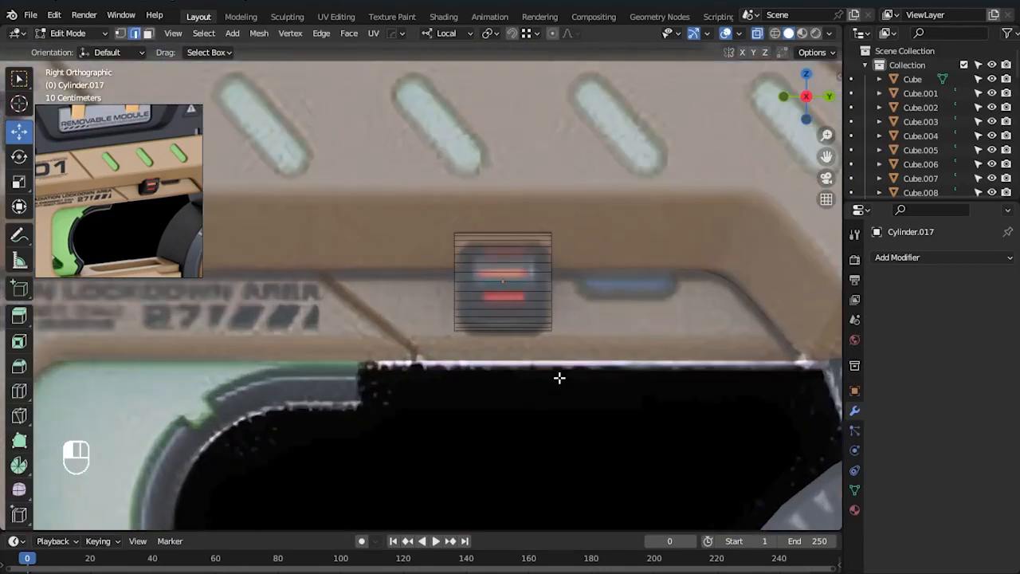
key("ctrl+r")
left_click(483, 261)
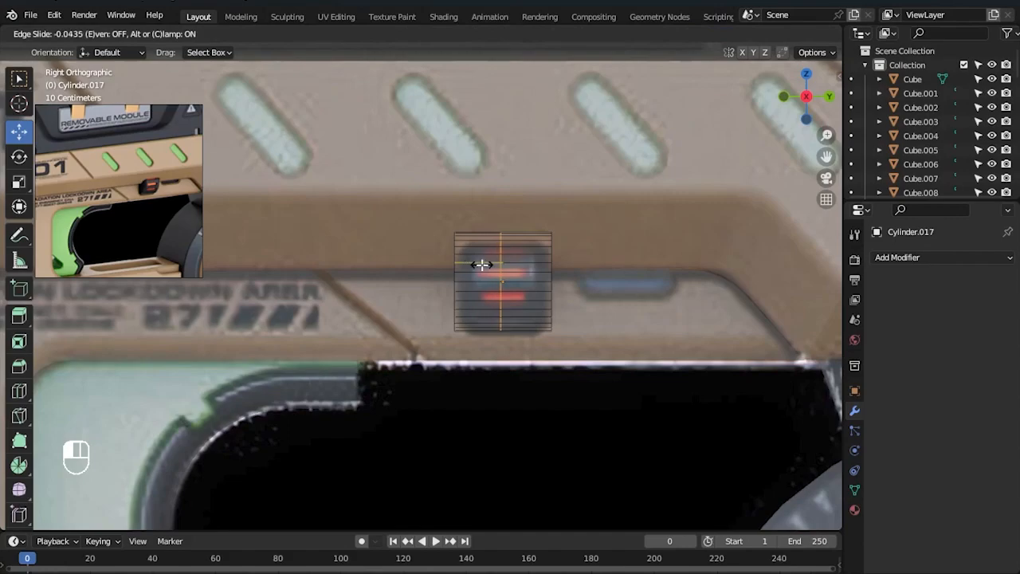
right_click(510, 248)
key("a")
key("s")
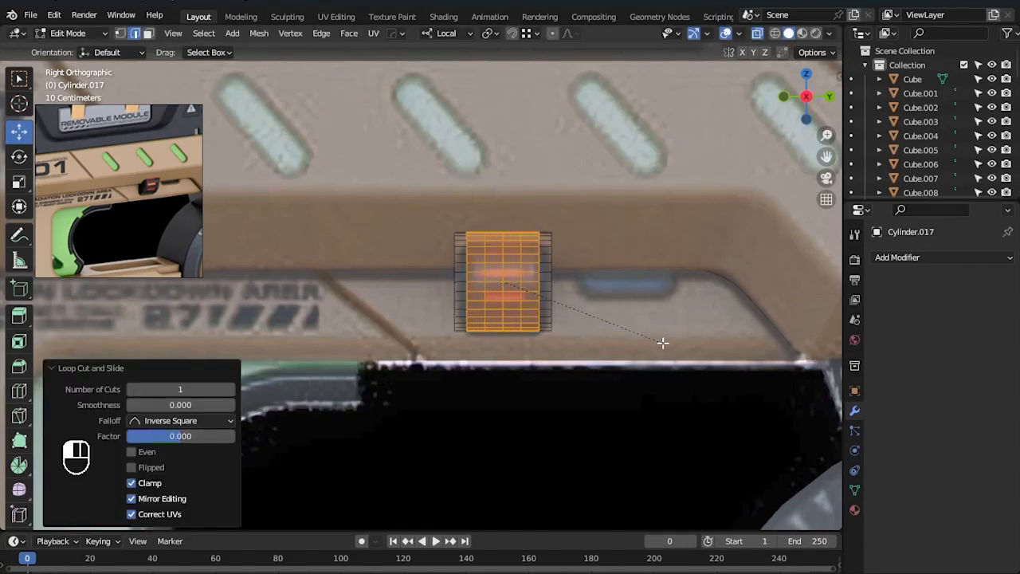
left_click(649, 344)
- Select the cylinder's central band of faces and thin the selection to evenly spaced faces with Checker Deselect
left_click(622, 467)
scroll(553, 359, "up", 2)
key("3")
scroll(597, 381, "down", 1)
middle_click_drag(594, 428, 478, 359, "shift")
left_click(461, 305, "alt")
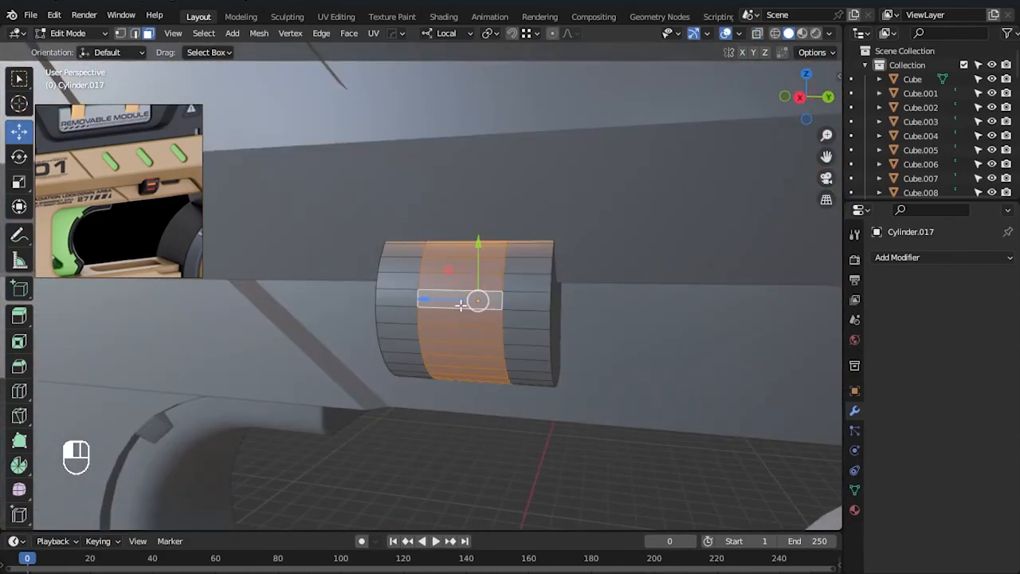
left_click(203, 33)
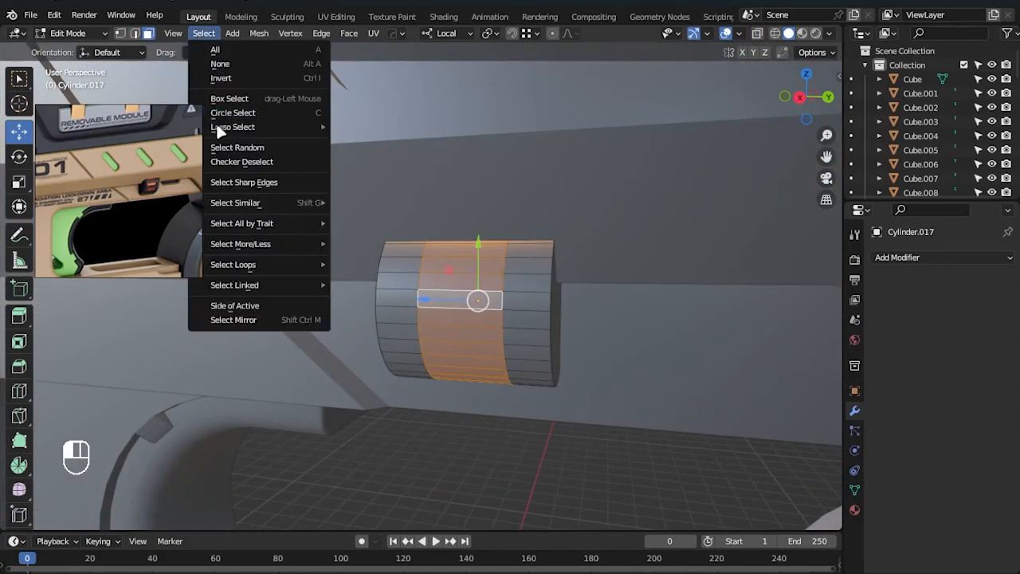
left_click(239, 163)
left_click(231, 484)
middle_click_drag(537, 471, 500, 290)
- Hide all other objects and extrude the cylinder's selected band faces along their normals
key("Tab")
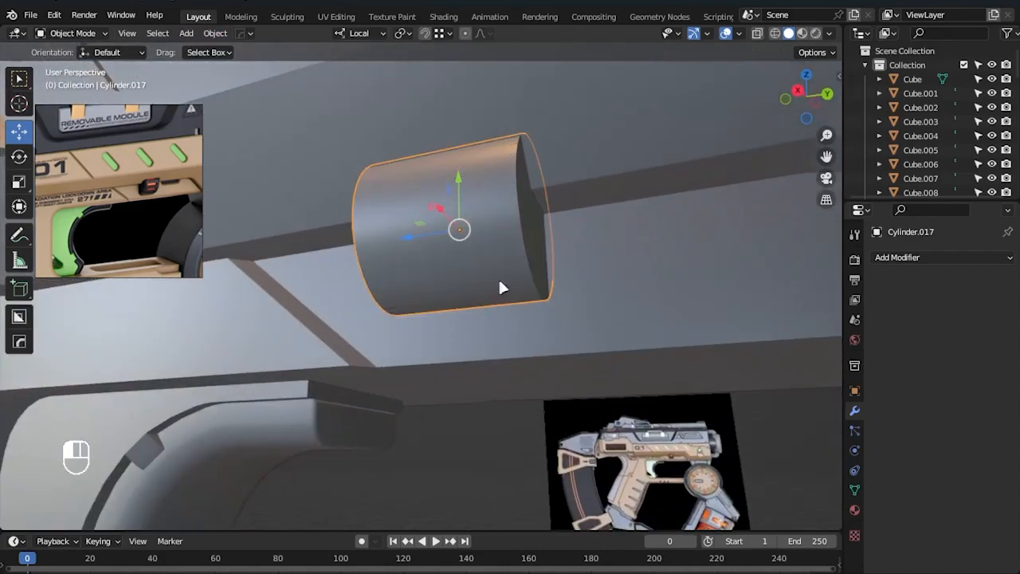
key("shift+h")
key("Tab")
middle_click_drag(535, 342, 575, 265)
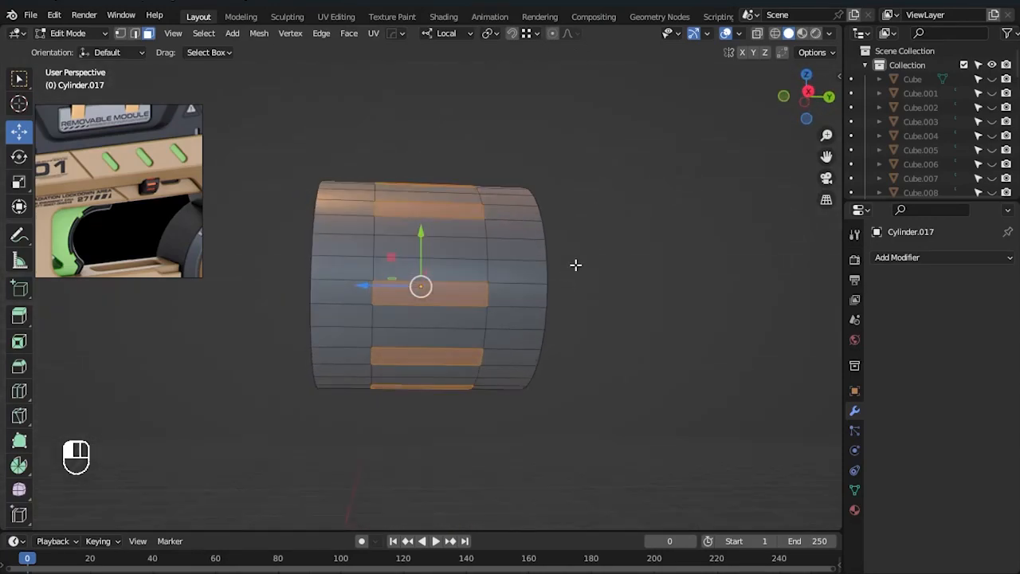
right_click(534, 291)
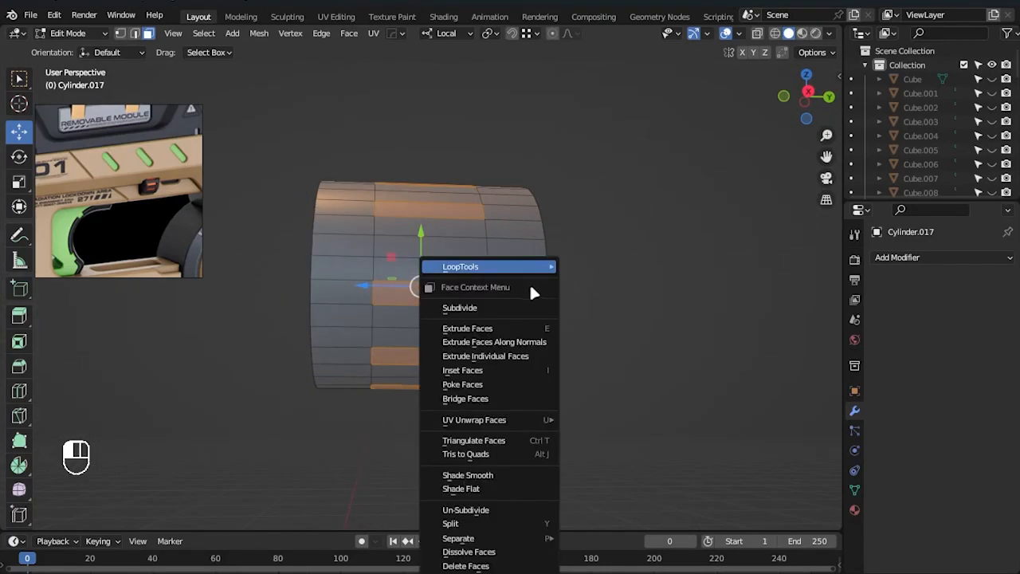
left_click(510, 341)
left_click(520, 343)
key("Tab")
middle_click_drag(532, 373, 506, 331)
- Unhide the other objects and add a centred loop cut in the cylinder's end section on the muzzle side
key("KP_3")
key("alt+h")
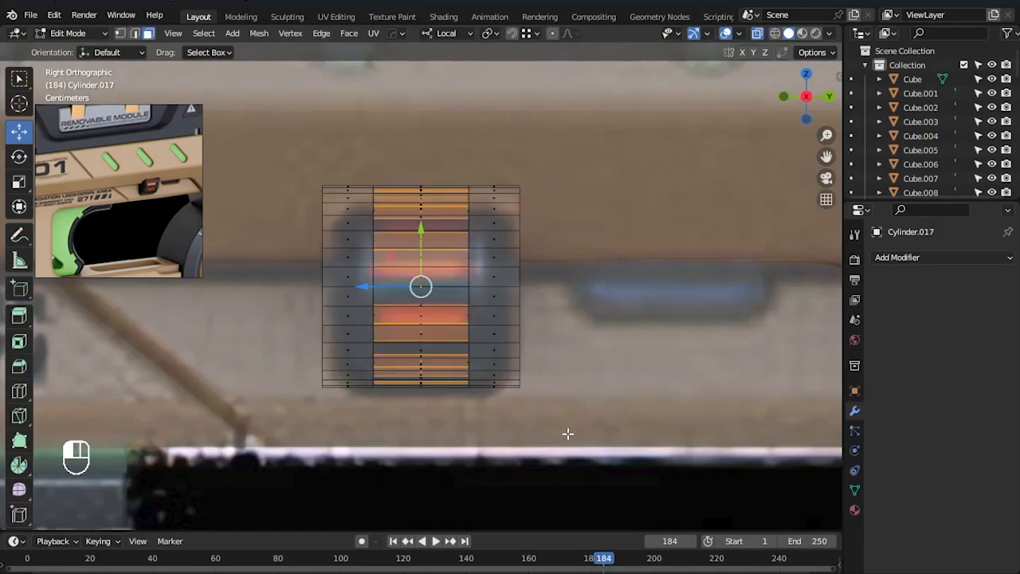
key("1")
left_click_drag(567, 433, 518, 151)
key("ctrl+r")
left_click(500, 250)
right_click(500, 250)
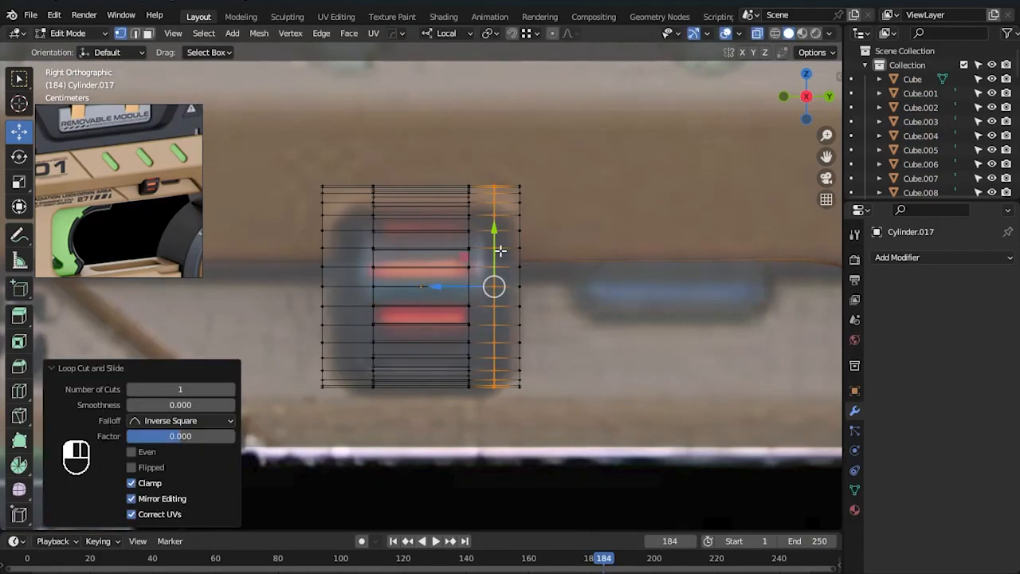
- Add a centred loop cut in the cylinder's other end section and scale both end loops slightly inward along local Z
key("ctrl+r")
left_click(356, 231)
right_click(356, 231)
left_click_drag(345, 174, 365, 397)
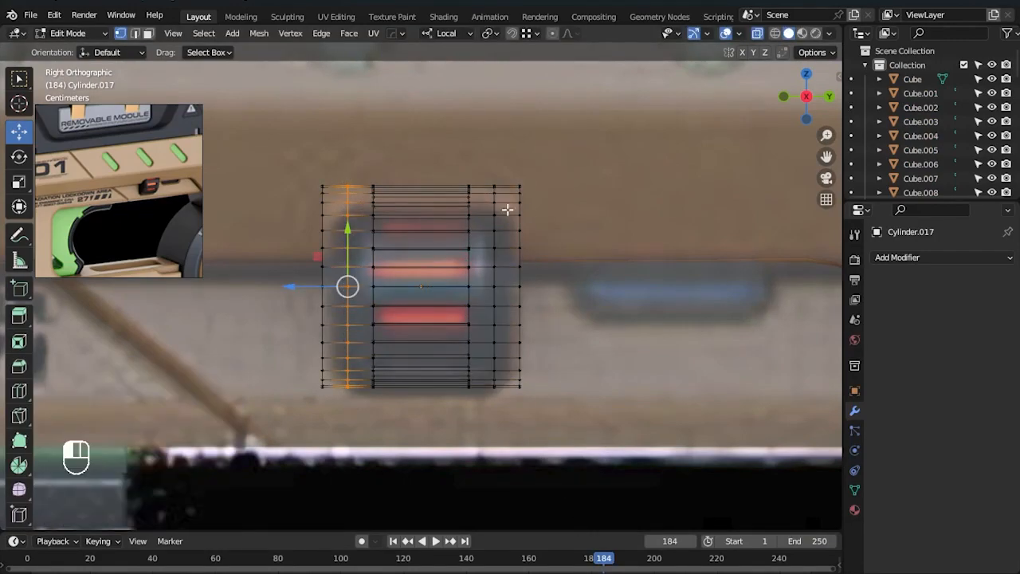
left_click_drag(507, 385, 508, 387, "shift")
key("s")
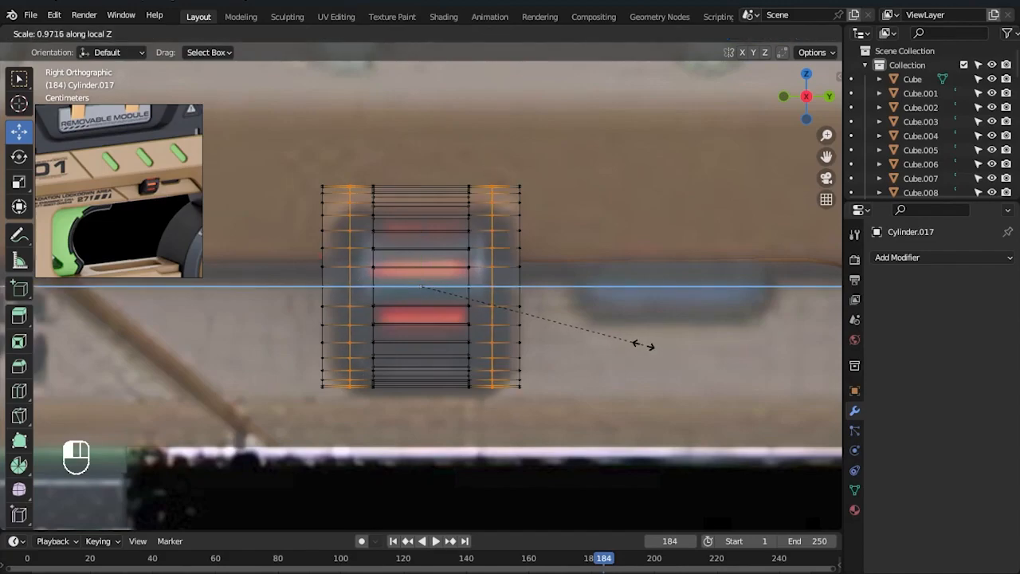
left_click(625, 345)
- Shrink the cylinder's two outer end rims and adjust their spacing along local Z to form chamfered ends
left_click_drag(546, 419, 499, 169)
left_click_drag(293, 135, 347, 403, "shift")
key("s")
left_click(589, 308)
key("s")
key("z")
left_click(618, 321)
scroll(594, 370, "down", 4)
key("Tab")
key("alt+z")
left_click(537, 438)
middle_click_drag(535, 438, 519, 355)
left_click(469, 312)
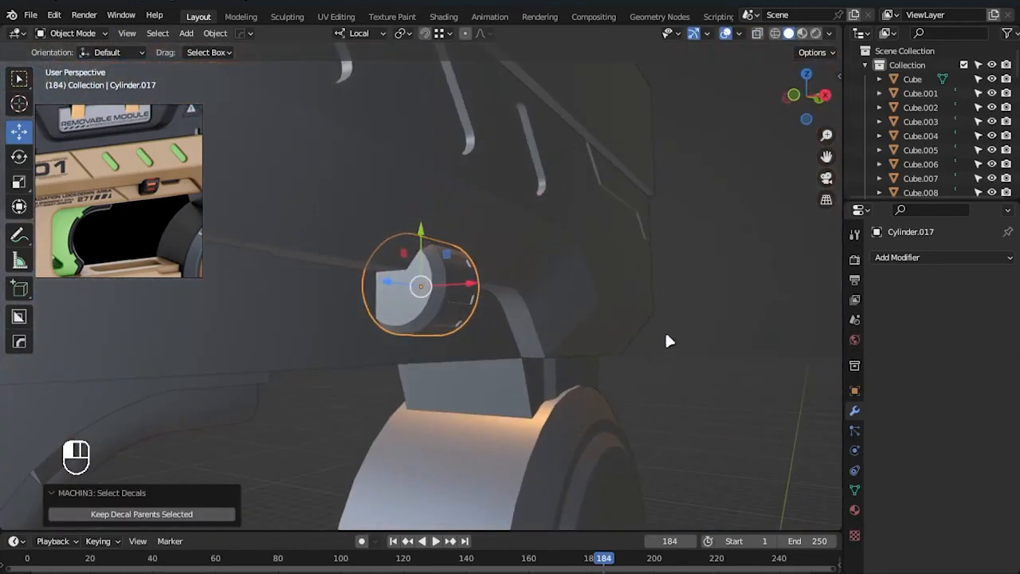
- Rotate the ridged cylinder to align it with its seat on the gun body
left_click(20, 157)
left_click_drag(463, 256, 505, 289)
key("ctrl+z")
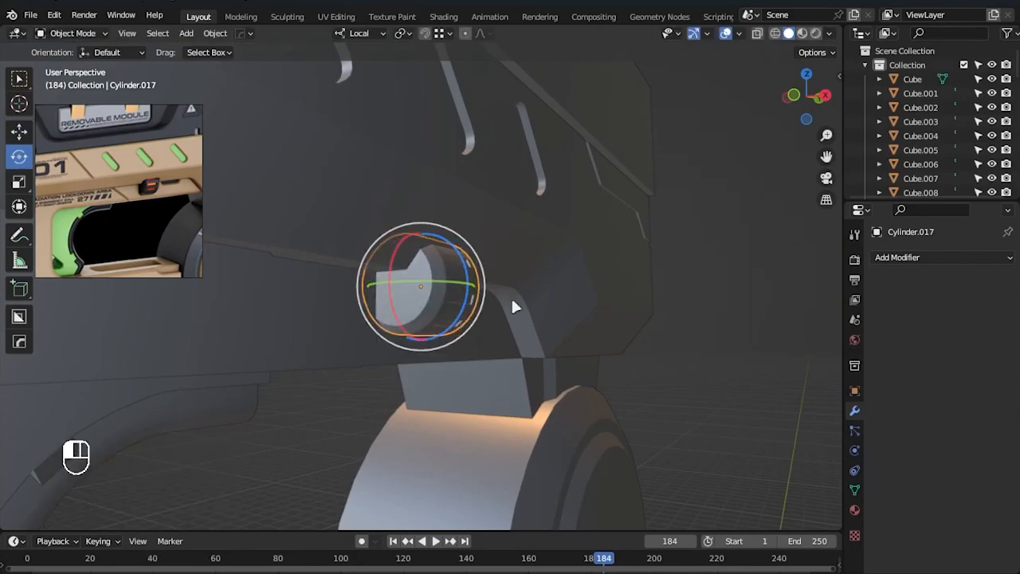
middle_click_drag(510, 295, 432, 266)
left_click_drag(431, 262, 426, 234)
middle_click_drag(426, 233, 399, 243)
left_click_drag(400, 242, 404, 241)
middle_click_drag(404, 240, 393, 266)
left_click_drag(393, 266, 404, 275)
middle_click_drag(404, 275, 405, 319)
left_click_drag(406, 319, 415, 312)
mouse_move(415, 312)
middle_mouse_down()
mouse_move(509, 400)
mouse_move(412, 459)
mouse_move(463, 307)
mouse_move(433, 316)
middle_mouse_up()
left_click(433, 311)
left_click_drag(446, 295, 446, 272)
middle_click_drag(446, 273, 391, 357)
left_click_drag(391, 273, 432, 367)
middle_click_drag(433, 367, 430, 330)
- Mirror the ridged cylinder to the other side of the gun along Y about the lower body object and apply the mirror modifier
key("alt+x")
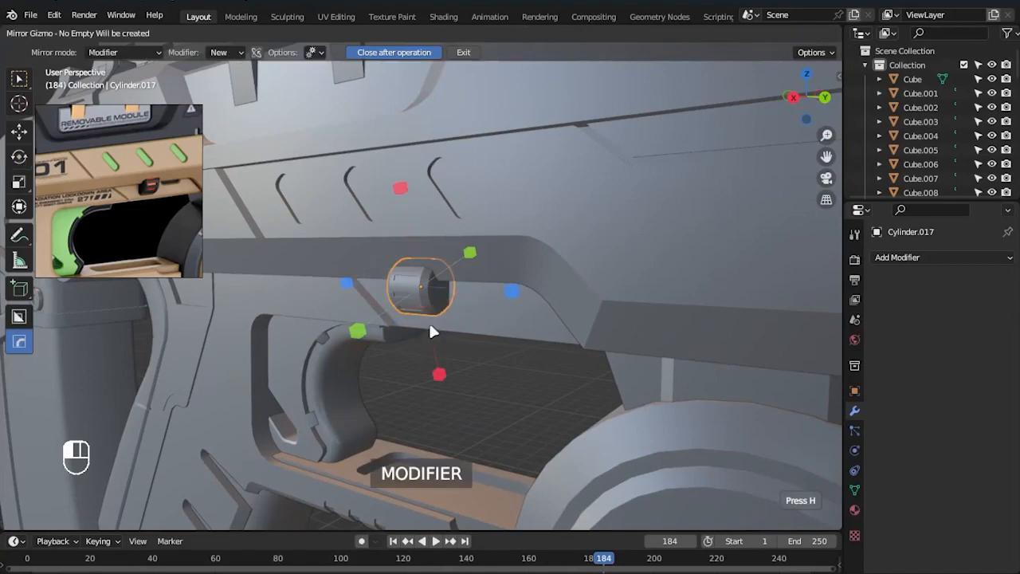
left_click(26, 134)
middle_click_drag(500, 380, 464, 377)
left_click(312, 333)
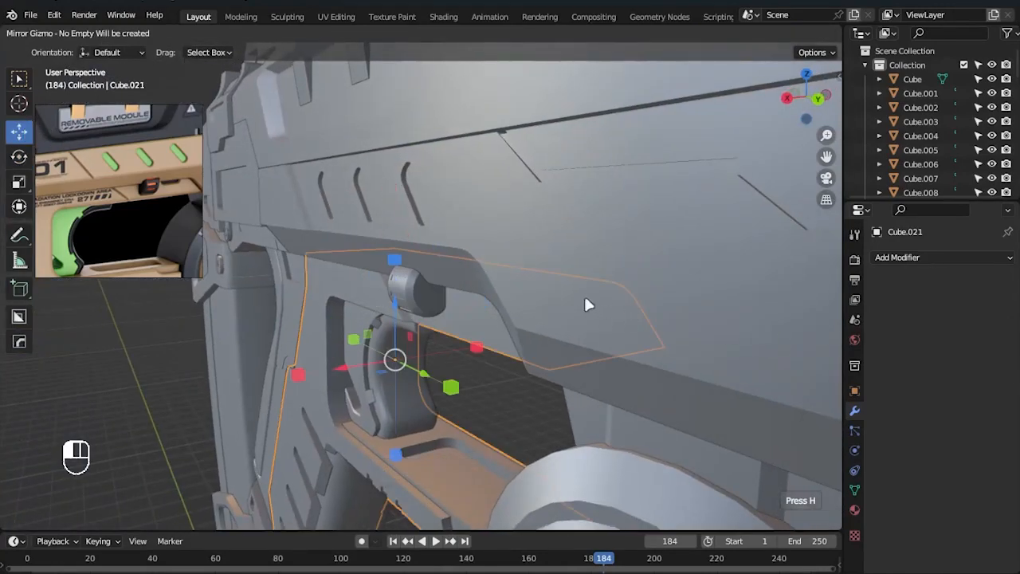
left_click(433, 308)
left_click(331, 335)
left_click(491, 346)
middle_click_drag(578, 365, 451, 368)
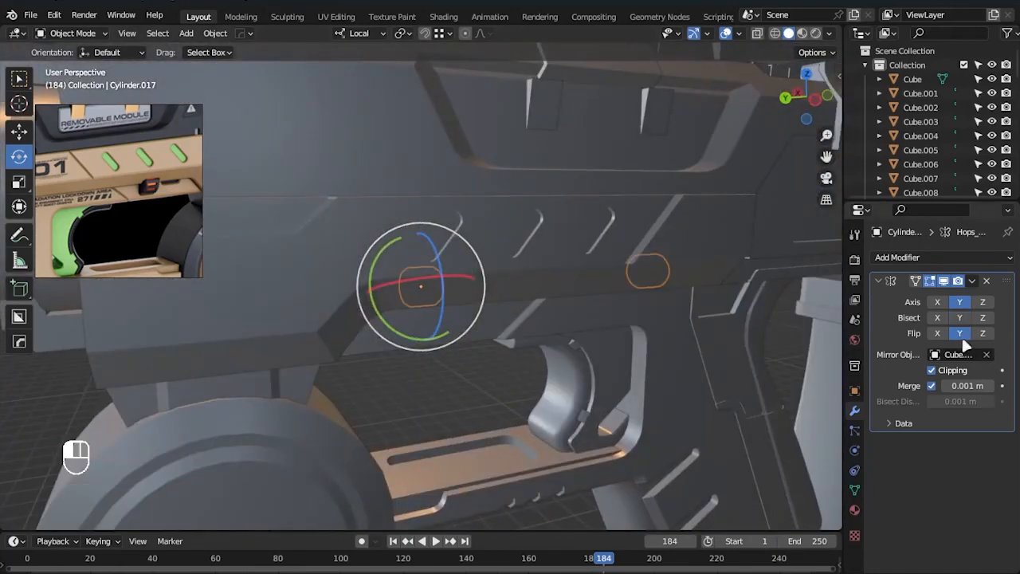
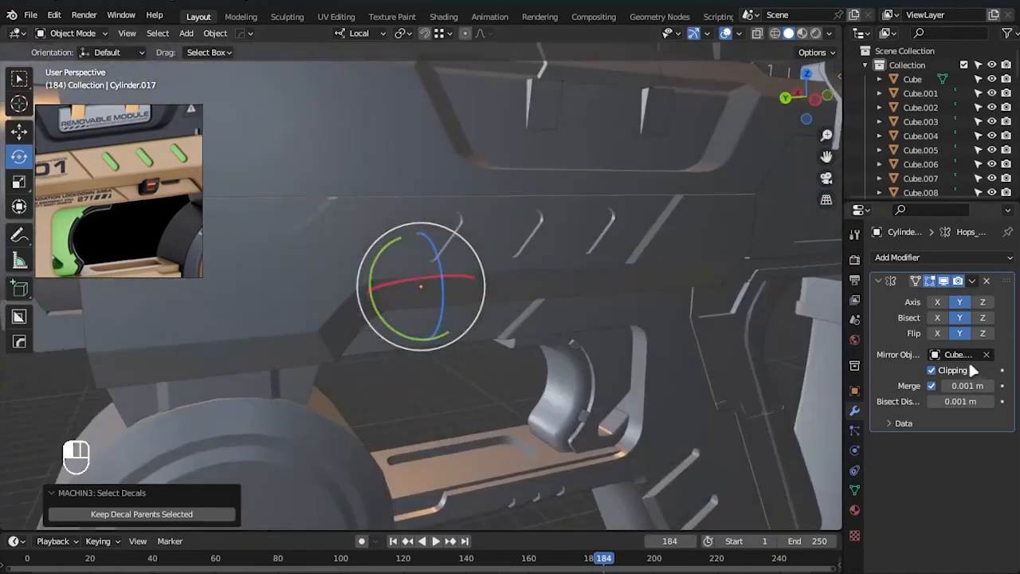
left_click(973, 281)
left_click(957, 297)
- Examine the muzzle ring and the cylinder behind it against the side reference and in perspective
left_click(482, 368)
scroll(478, 366, "down", 3)
middle_click_drag(477, 366, 161, 199)
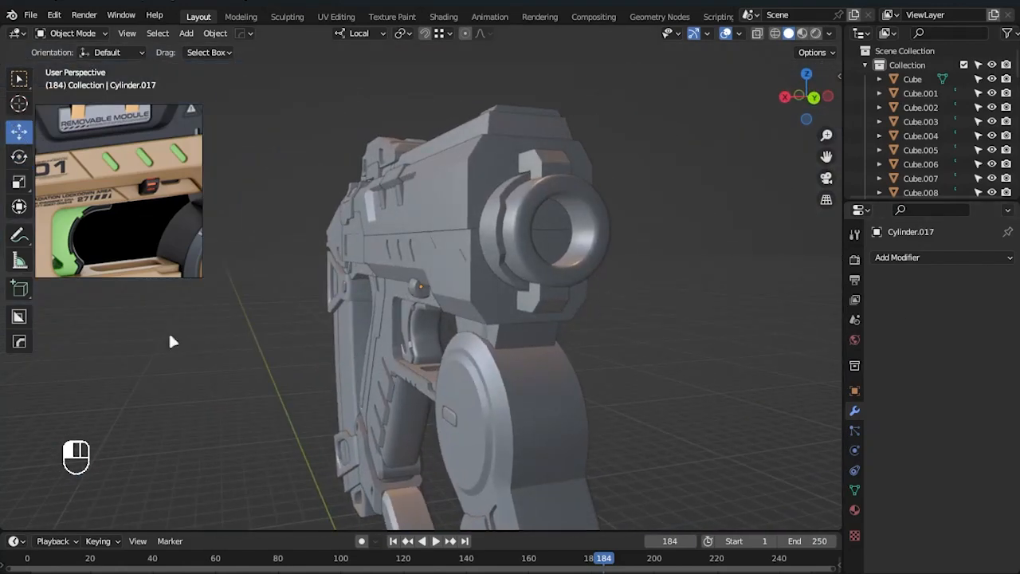
middle_click_drag(331, 402, 464, 394)
middle_click_drag(705, 272, 569, 282)
scroll(619, 232, "up", 3)
left_click(619, 232)
key("KP_3")
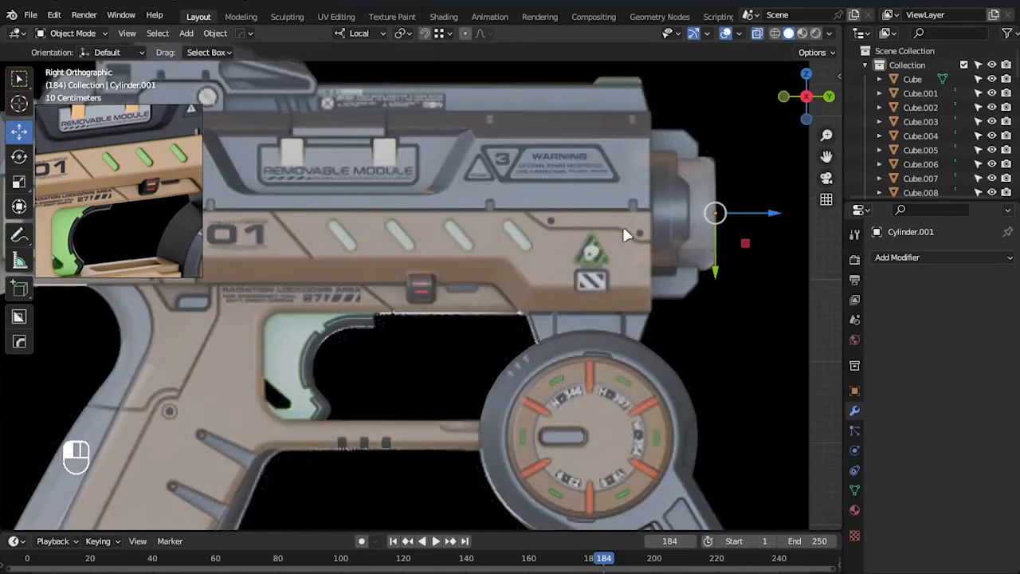
key("Tab")
scroll(560, 302, "up", 2)
scroll(560, 302, "up", 3)
key("Tab")
key("Tab")
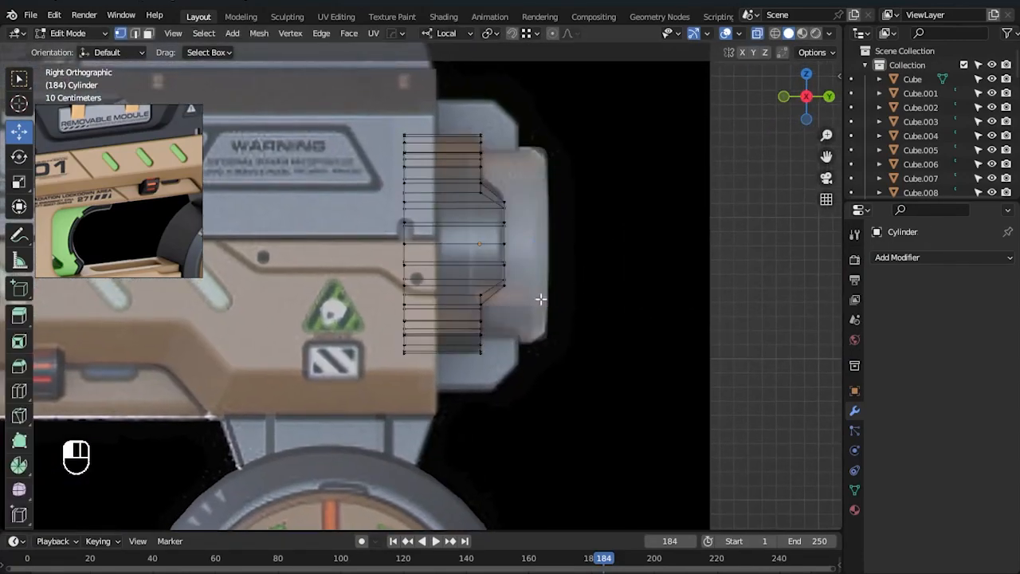
left_click_drag(378, 106, 424, 397)
middle_click_drag(741, 371, 596, 388)
key("alt+z")
key("Tab")
middle_click_drag(614, 316, 578, 299)
- Isolate the muzzle ring and remove the bevel edge loops around its rear inner opening
left_click(576, 303)
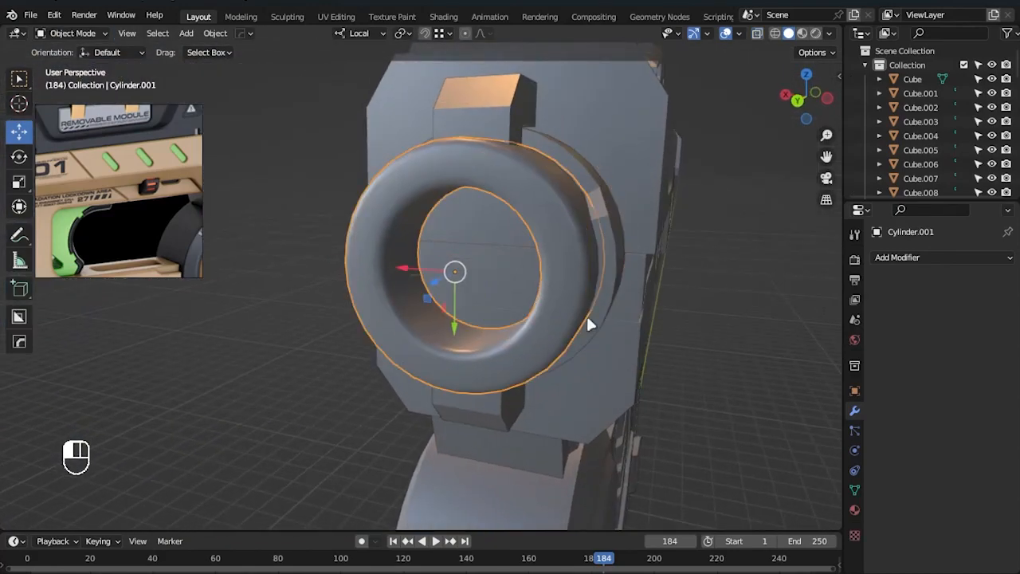
key("KP_Divide")
key("Tab")
middle_click_drag(745, 389, 637, 437)
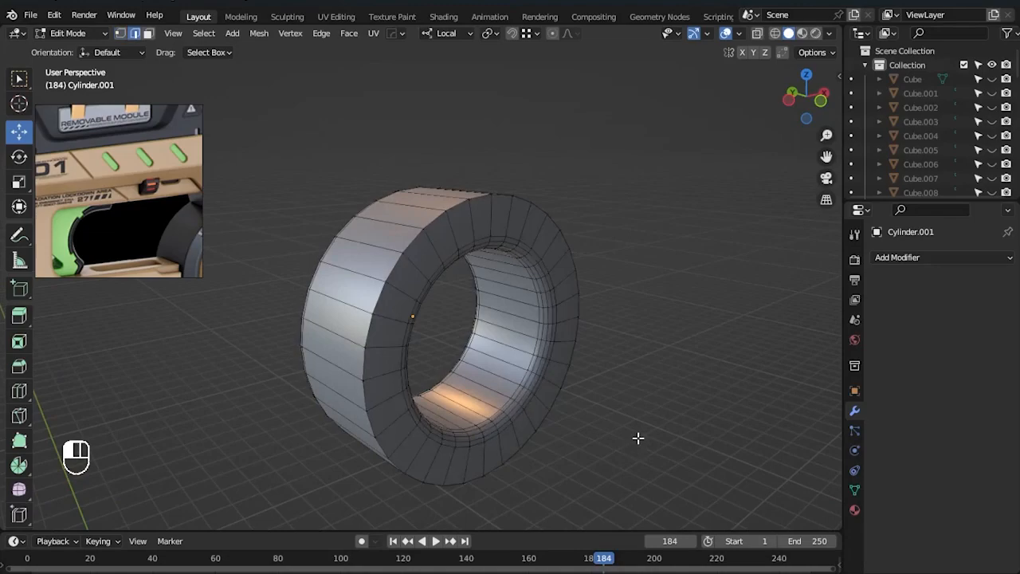
key("2")
scroll(614, 418, "up", 3)
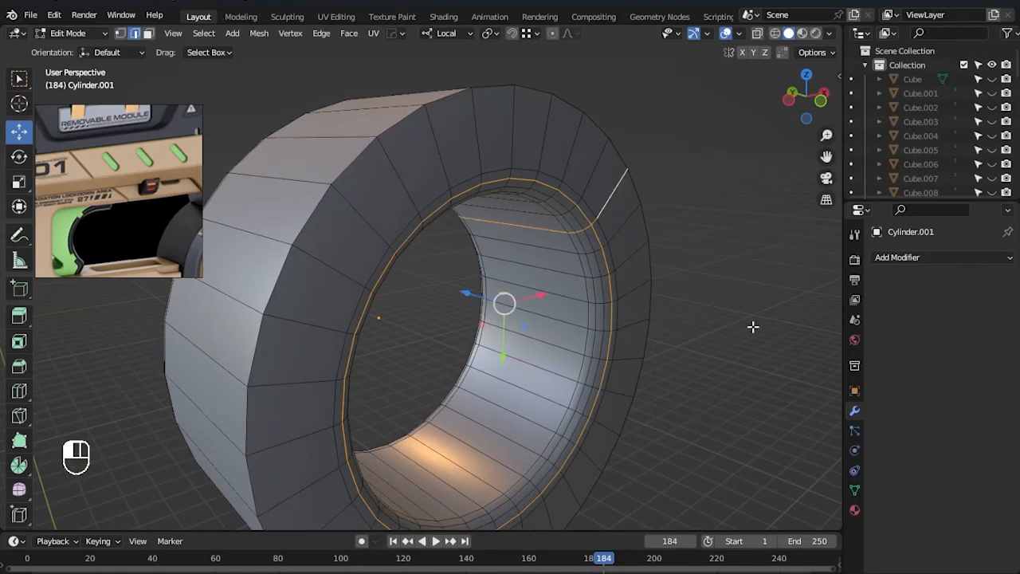
key("x")
left_click(566, 231)
- Select the ring's rear face loop and extrude it about 0.063 m along its normal
middle_click_drag(725, 371, 392, 264)
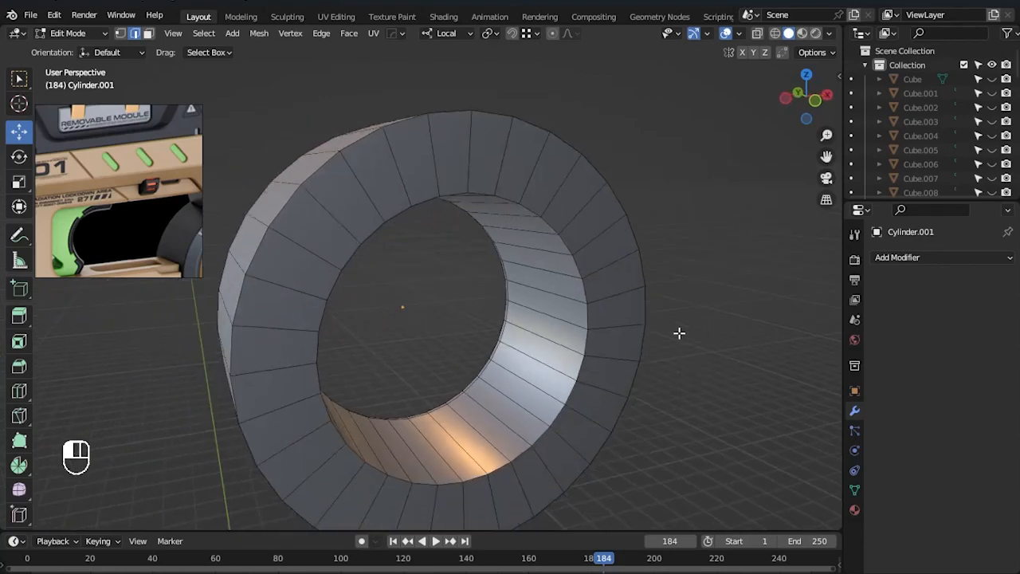
left_click(529, 154)
key("alt+a")
left_click(505, 196, "alt")
key("e")
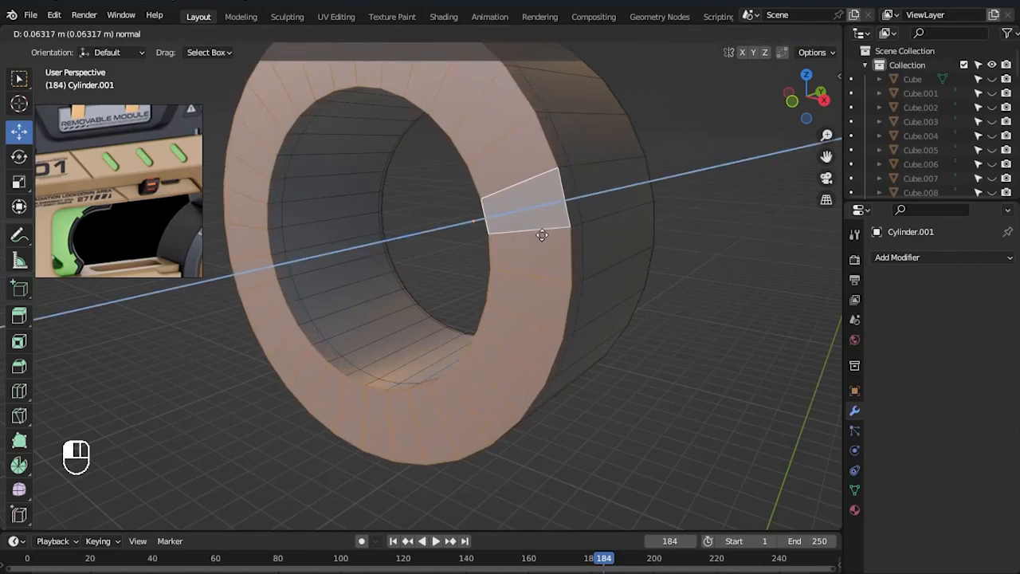
left_click(542, 234)
- Try to close the ring's rear opening by bridging and filling its narrow inner band of faces
key("alt+a")
left_click(317, 325, "alt")
right_click(539, 318)
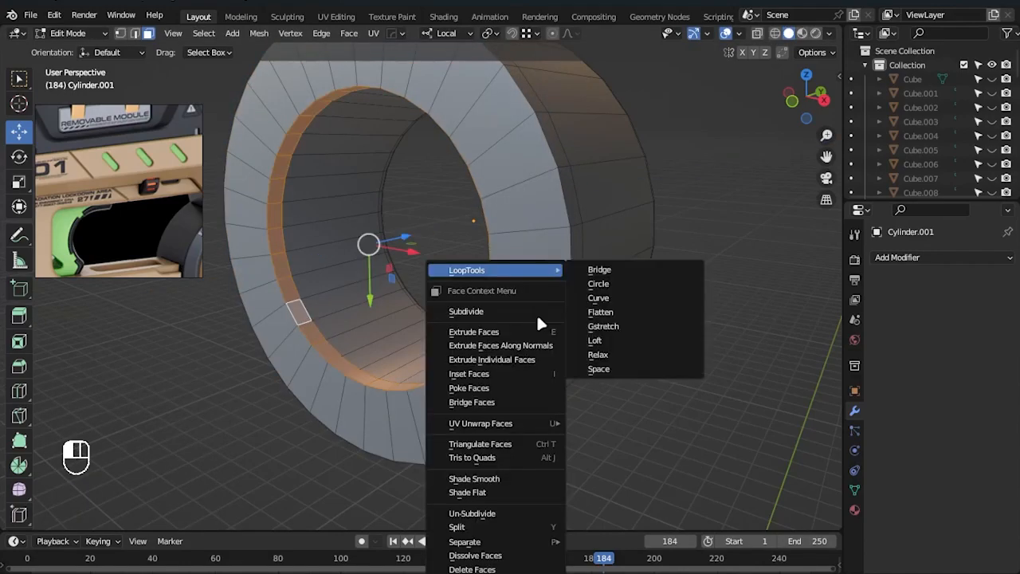
left_click(509, 399)
key("ctrl+z")
right_click(550, 276)
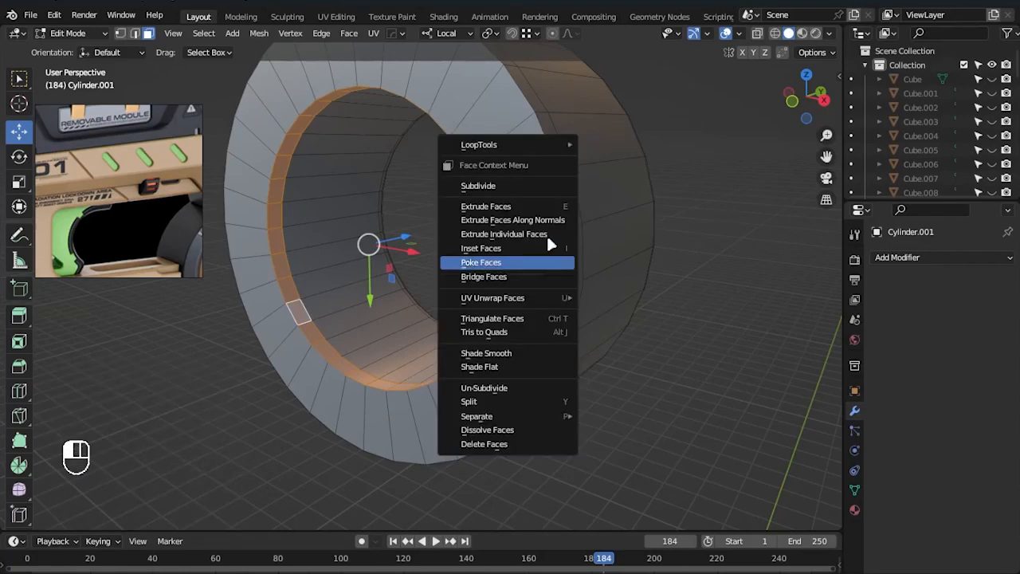
key("f")
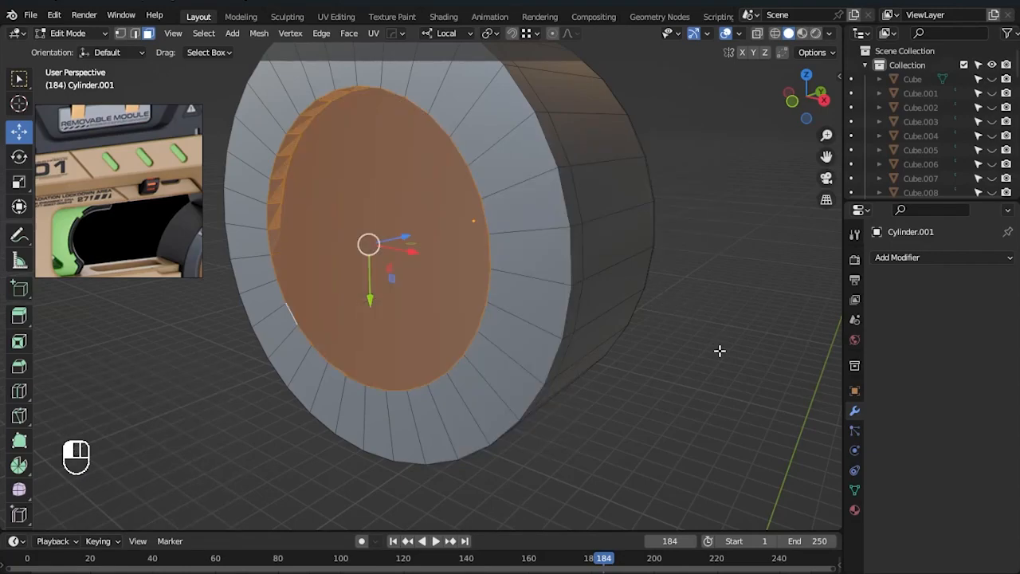
key("alt+a")
middle_click_drag(719, 348, 567, 341)
key("ctrl+z")
key("ctrl+z")
key("2")
left_click(593, 371)
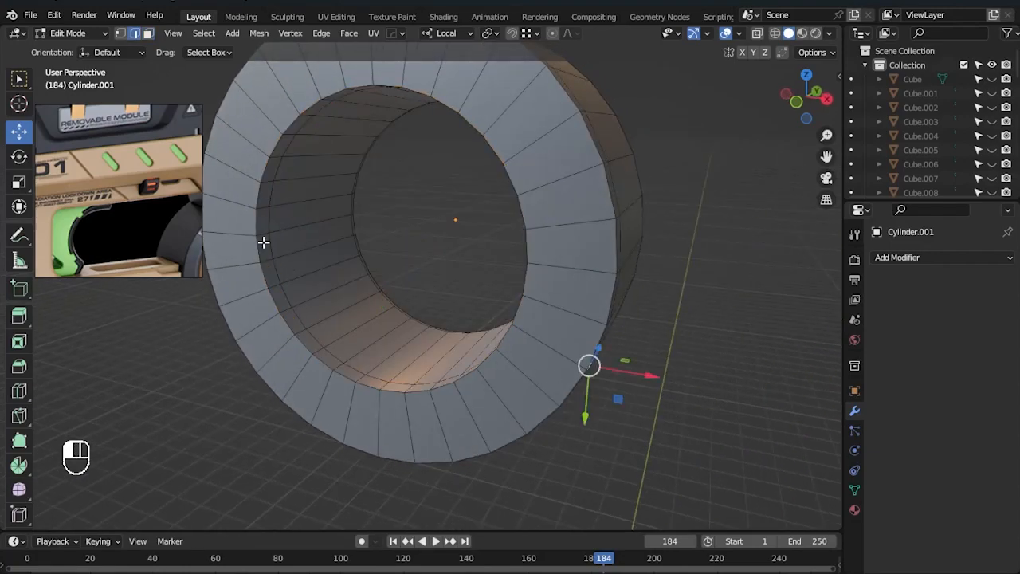
- Delete the narrow inner band of faces at the ring's rear and fill the opening with a single face
left_click(271, 260, "alt")
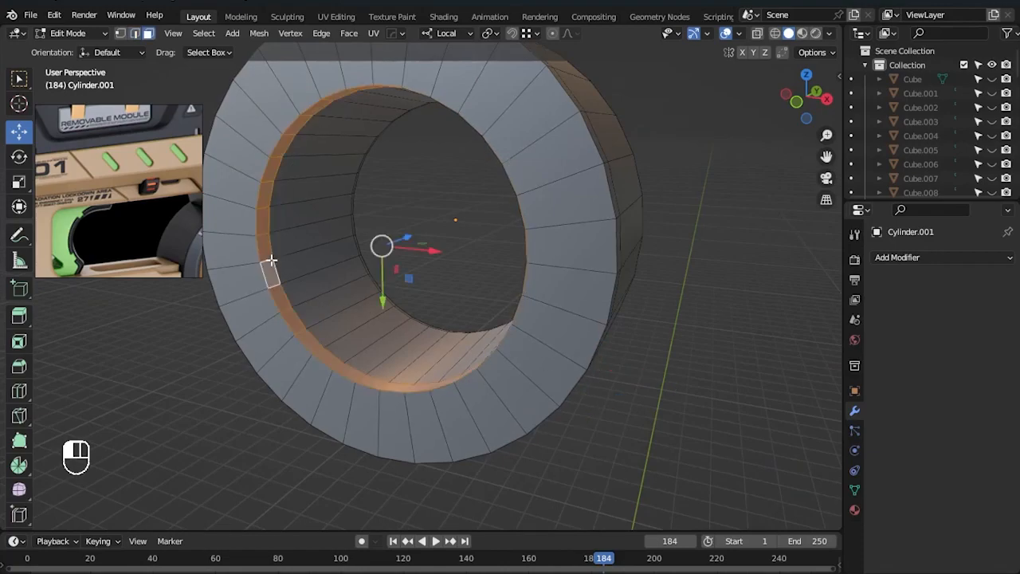
key("x")
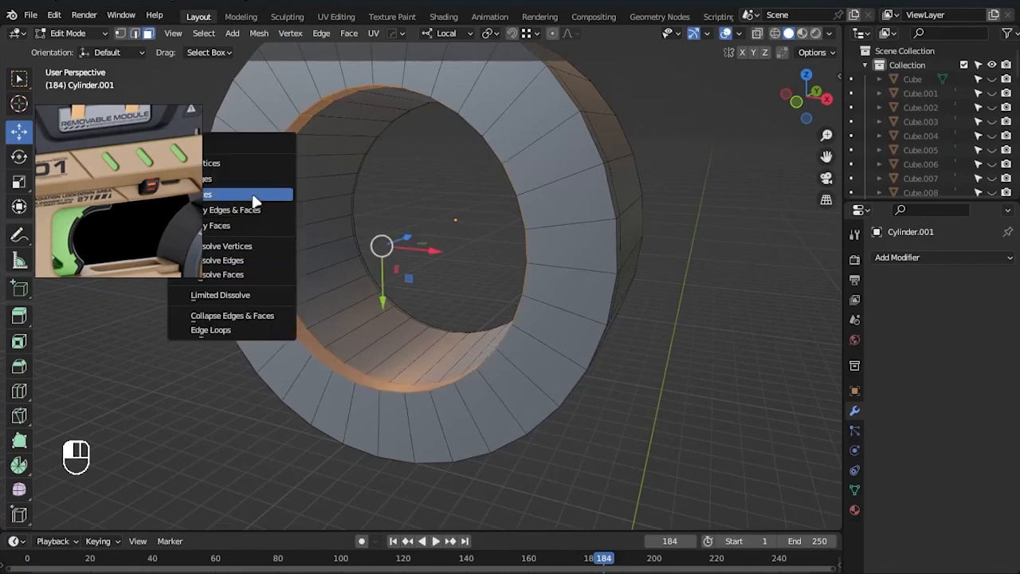
left_click(253, 199)
key("2")
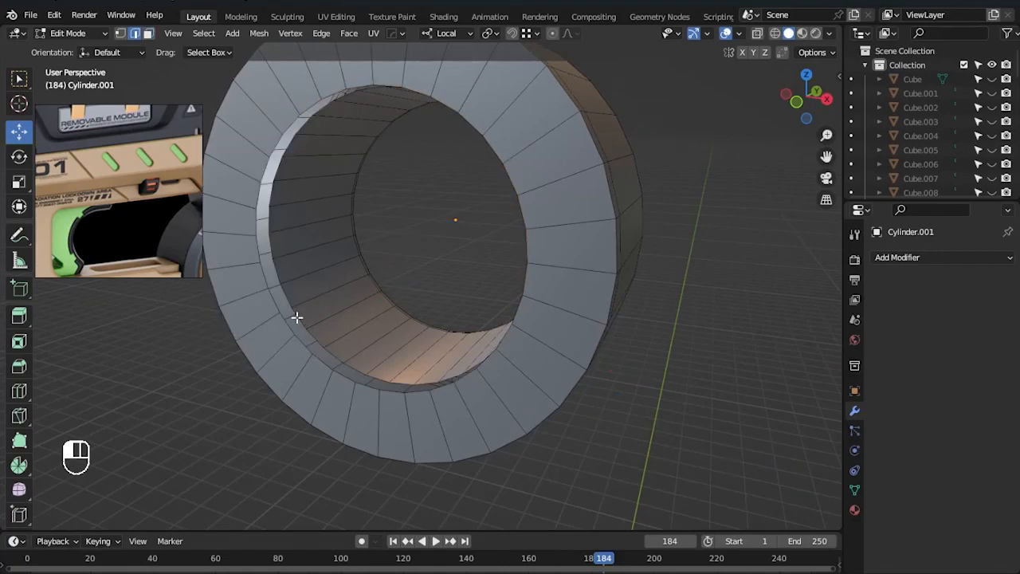
key("f")
key("alt+a")
- Inset the circular face inside the ring with a thin border, shade the object smooth and leave isolation
middle_click_drag(263, 280, 471, 432)
left_click(442, 348, "alt")
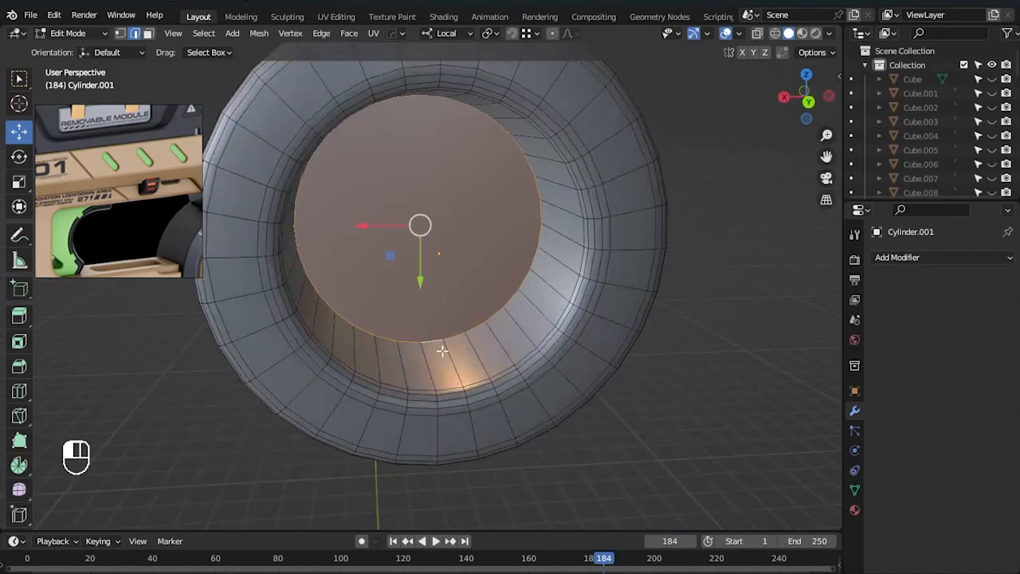
key("i")
left_click(713, 425)
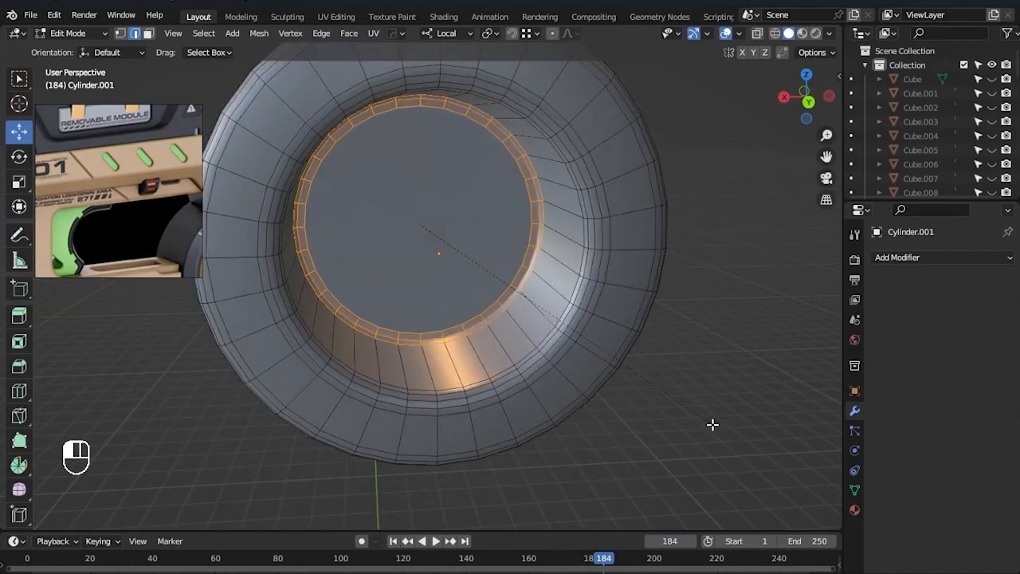
key("Tab")
right_click(570, 340)
left_click(574, 351)
scroll(571, 350, "down", 2)
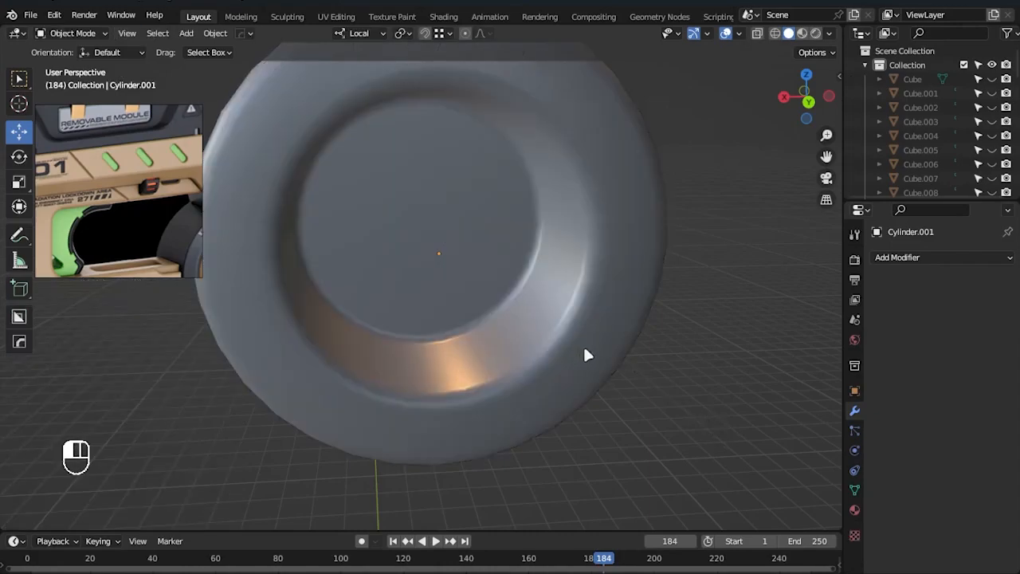
key("KP_Divide")
- Open the upper sight body for mesh editing in the right side view
left_click(706, 428)
middle_click_drag(547, 390, 590, 326)
key("KP_3")
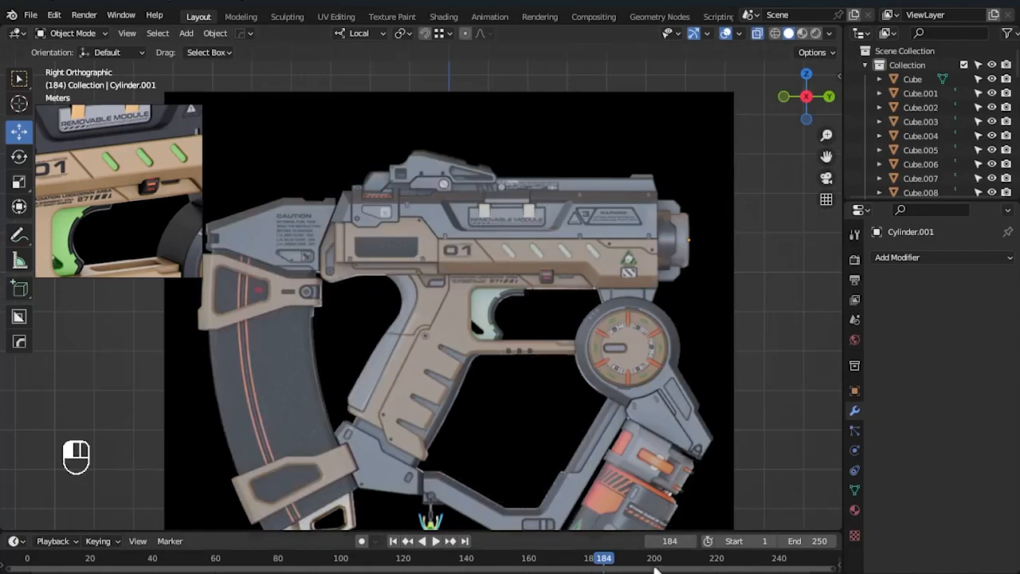
scroll(596, 403, "up", 2)
middle_click_drag(596, 403, 544, 360)
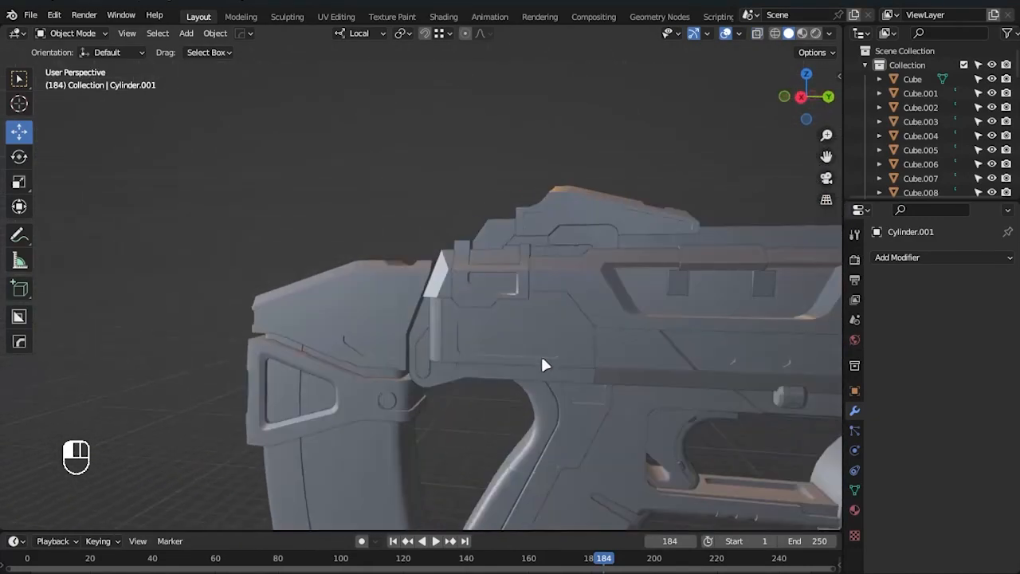
key("KP_3")
left_click(355, 381)
key("Tab")
scroll(356, 382, "up", 5)
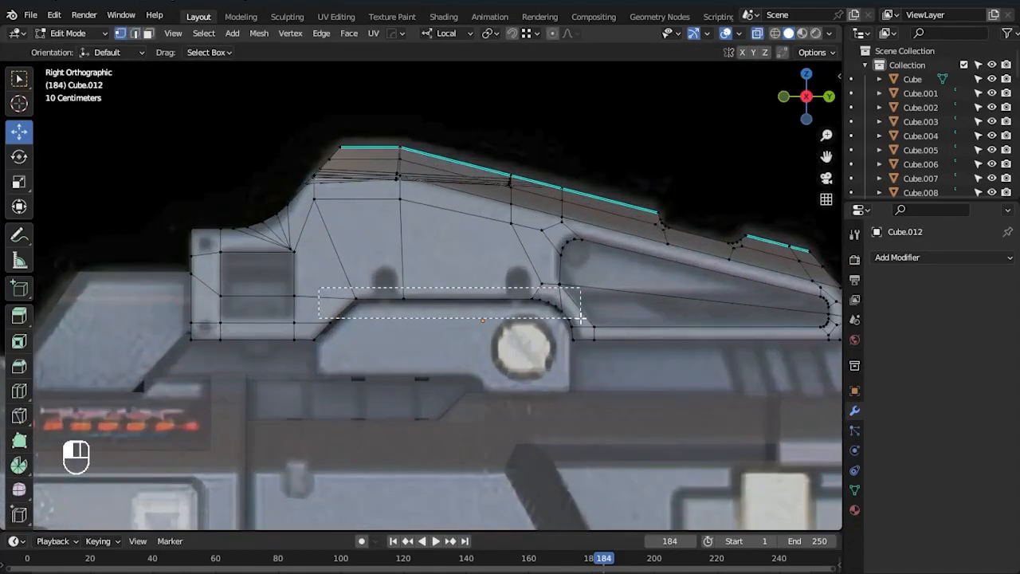
- Move the lower vertices of the sight cutout's rounded corner about 0.0105 m back along local Y
left_click_drag(580, 318, 580, 318)
scroll(580, 318, "up", 3)
left_click_drag(552, 201, 563, 199)
scroll(573, 242, "up", 4)
left_click(599, 273)
left_click_drag(638, 268, 631, 267)
middle_click_drag(437, 247, 678, 252, "shift")
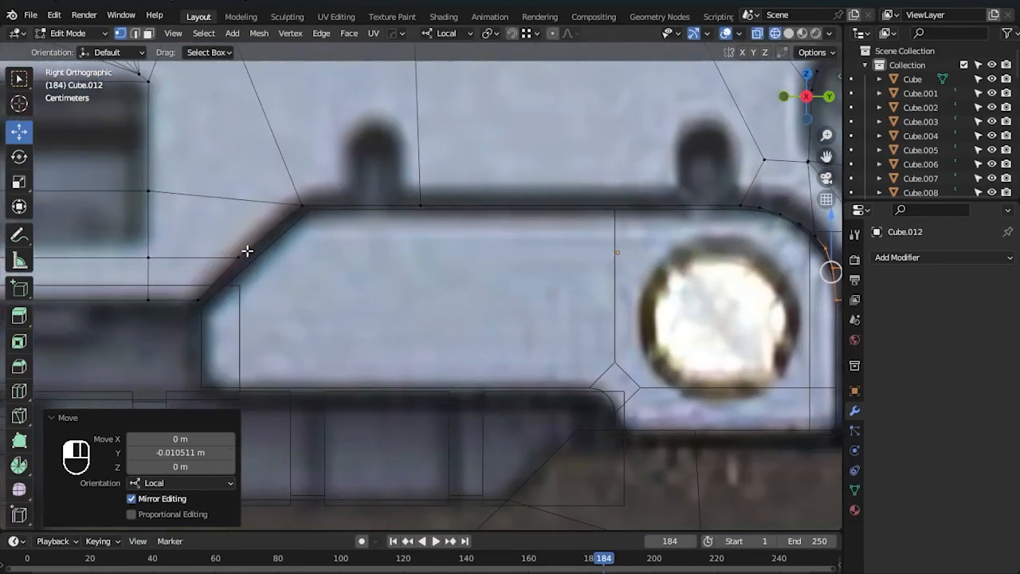
- Shift the cutout's slanted edge onto the inner panel's outline and lower its top edge about 0.0047 m along local Z
left_click(231, 257)
mouse_move(302, 253)
left_mouse_down()
mouse_move(318, 253)
mouse_move(308, 259)
left_mouse_up()
key("ctrl+z")
key("ctrl+z")
left_click_drag(247, 301, 245, 299)
left_click_drag(271, 164, 803, 272)
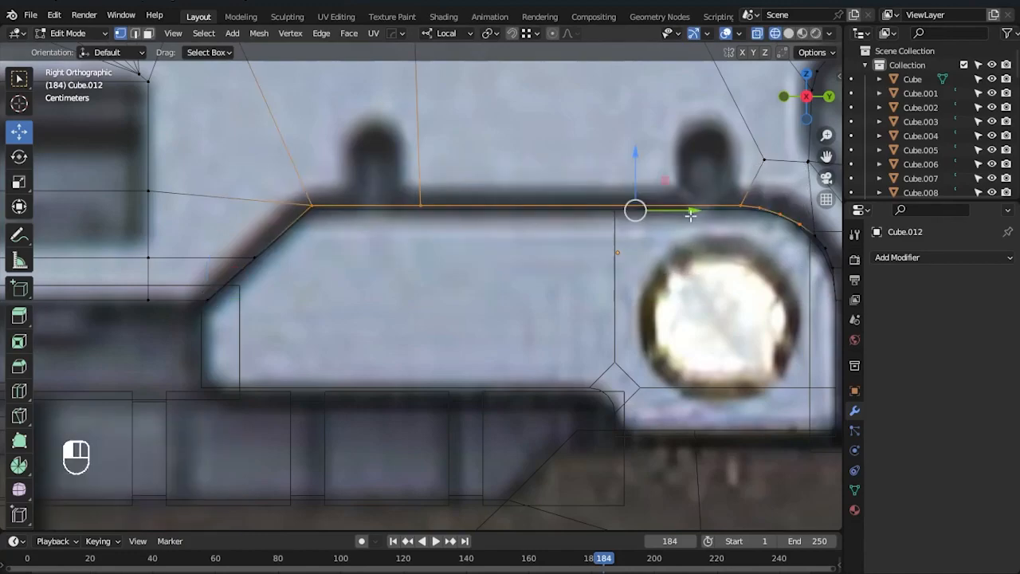
left_click_drag(636, 153, 637, 157)
- Reposition individual vertices of the cutout's rounded corner so the curve follows the inner panel's outline
middle_click_drag(748, 248, 435, 300, "shift")
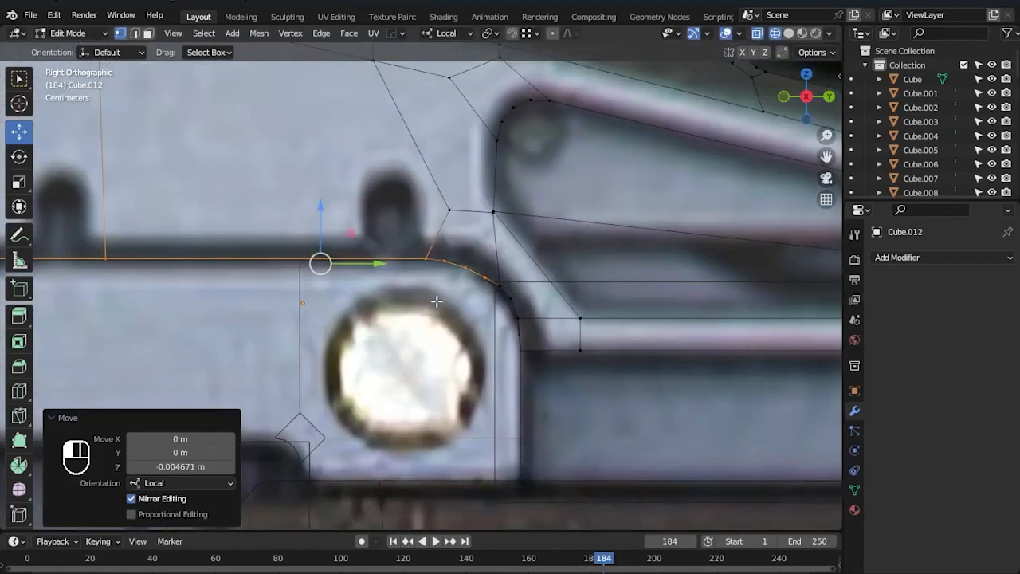
scroll(435, 301, "up", 3)
left_click(491, 247)
left_click_drag(508, 194, 462, 191)
left_click(462, 243)
scroll(462, 237, "up", 2)
left_click_drag(610, 278, 666, 301)
left_click(581, 264)
left_click_drag(581, 202, 581, 197)
scroll(635, 387, "down", 5)
scroll(548, 381, "up", 2)
left_click(564, 378)
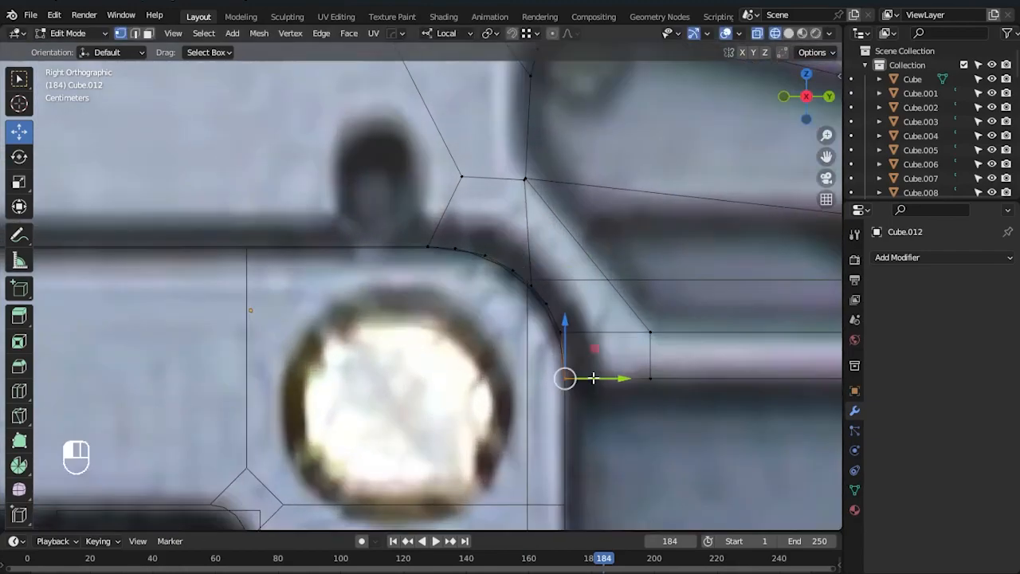
left_click_drag(541, 293, 542, 292)
- Return to solid shading and open the rounded panel inside the sight cutout for mesh editing
key("Tab")
scroll(664, 381, "down", 6)
left_click(788, 33)
mouse_move(656, 200)
middle_mouse_down()
mouse_move(576, 287)
mouse_move(430, 327)
mouse_move(607, 321)
mouse_move(406, 322)
middle_mouse_up()
left_click(407, 323)
key("Tab")
scroll(465, 330, "up", 4)
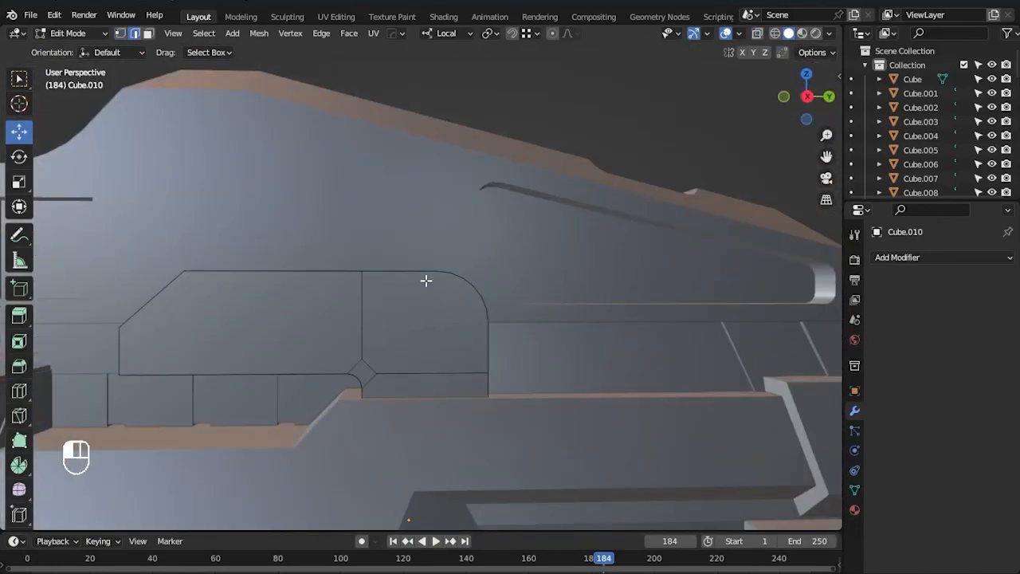
- Isolate the rounded side panel and bevel the upper and rounded outline edges on both side faces with a single-segment chamfer
left_click(426, 281, "alt")
middle_click_drag(522, 330, 492, 336)
key("Tab")
key("shift+h")
key("Tab")
middle_click_drag(436, 354, 499, 368)
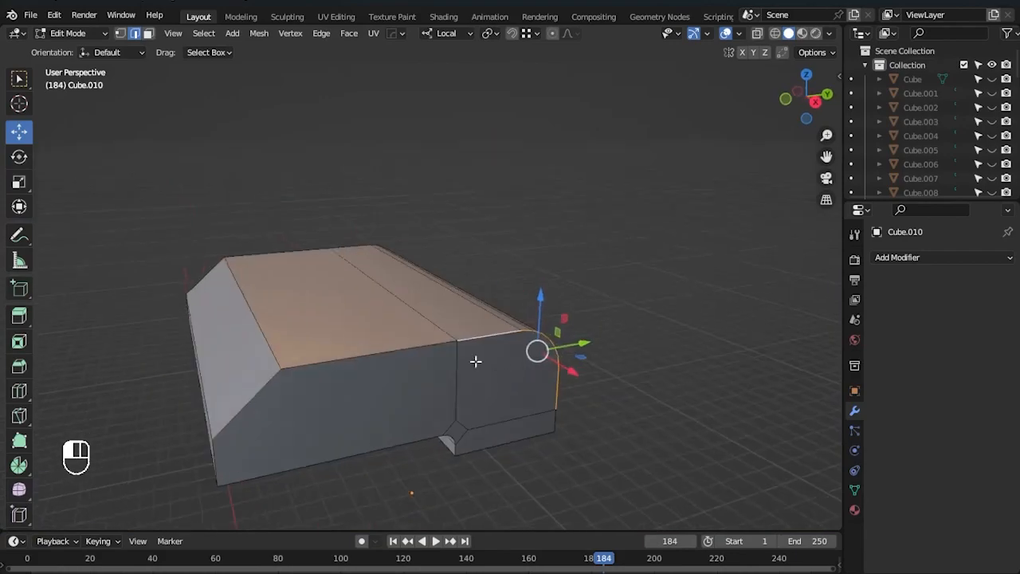
middle_click_drag(299, 250, 561, 371)
middle_click_drag(577, 413, 252, 367)
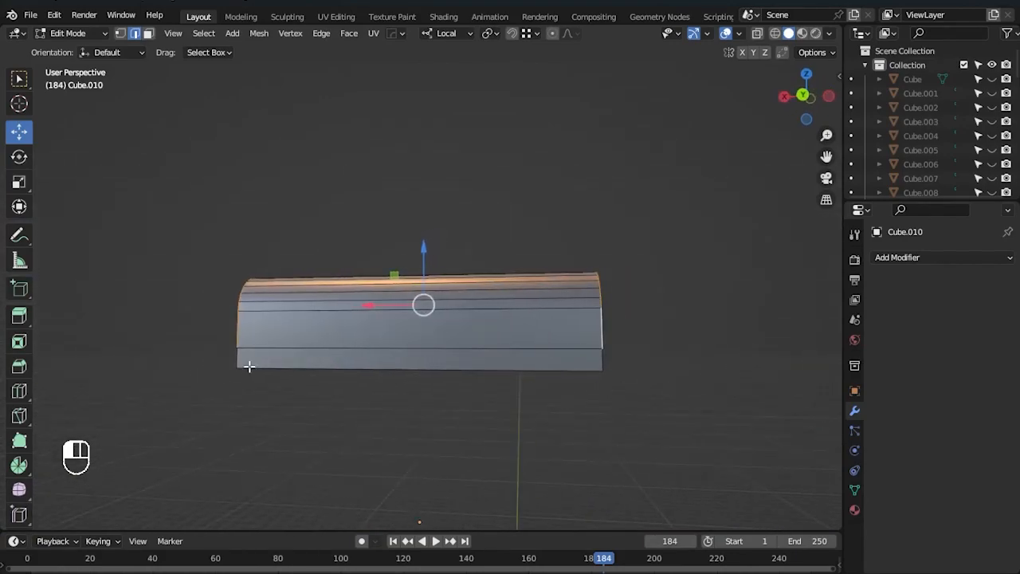
key("KP_3")
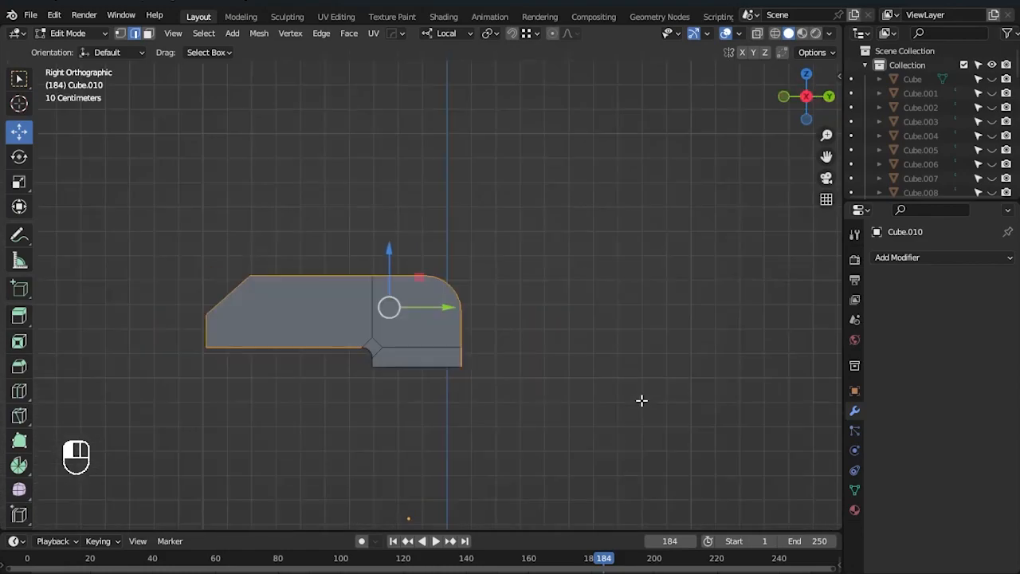
key("ctrl+b")
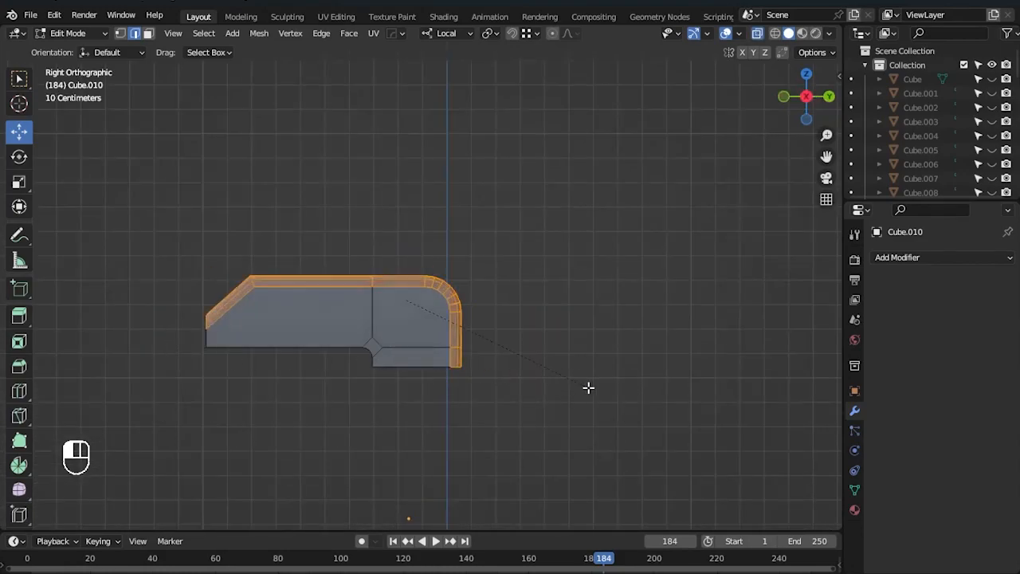
left_click(589, 387)
key("KP_Divide")
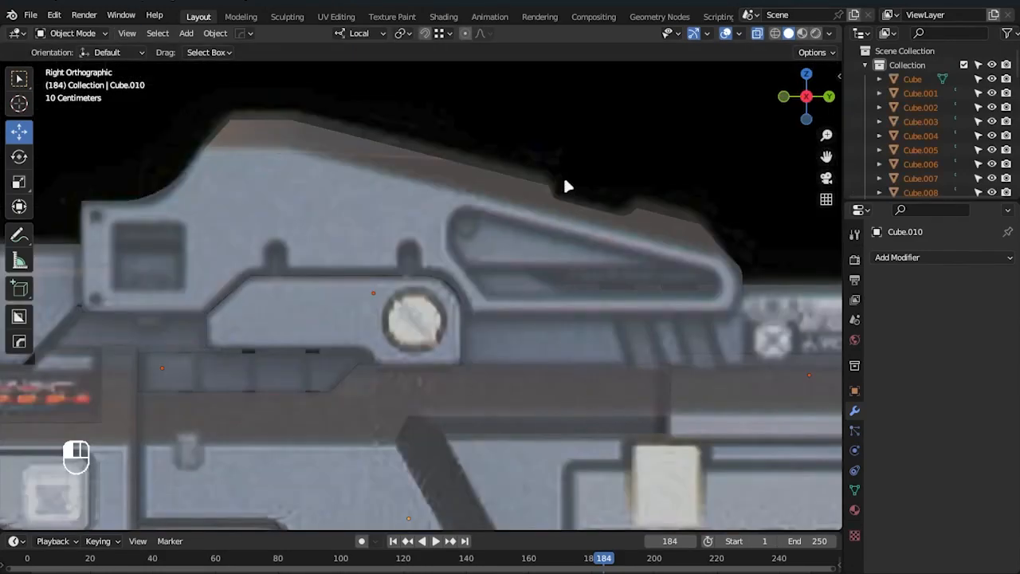
- Raise the panel's top outline vertices slightly along local Z to match the reference image
middle_click_drag(492, 332, 414, 344)
key("KP_3")
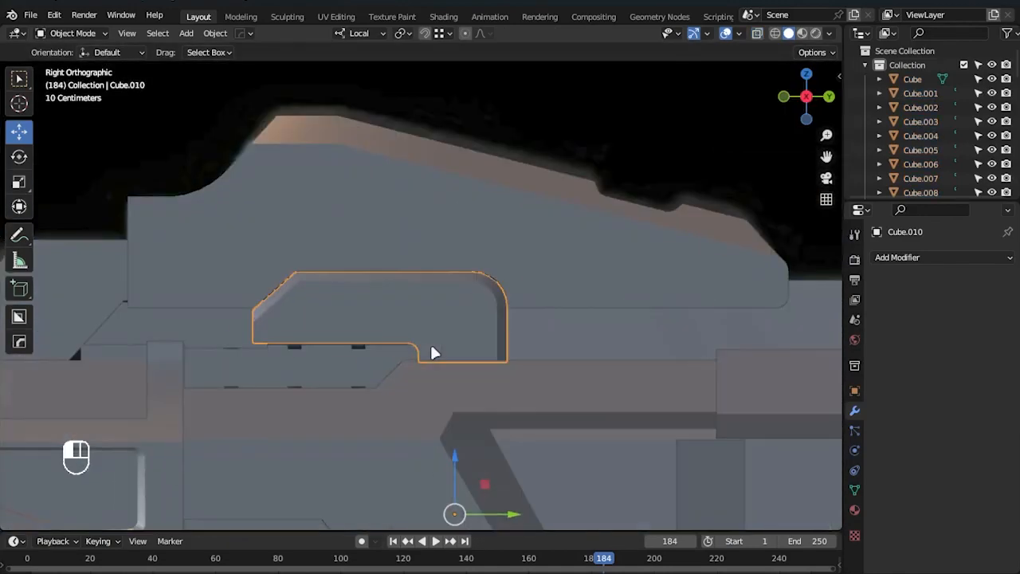
key("alt+z")
key("Tab")
scroll(365, 295, "up", 3)
left_click_drag(150, 229, 578, 255)
scroll(563, 265, "up", 1)
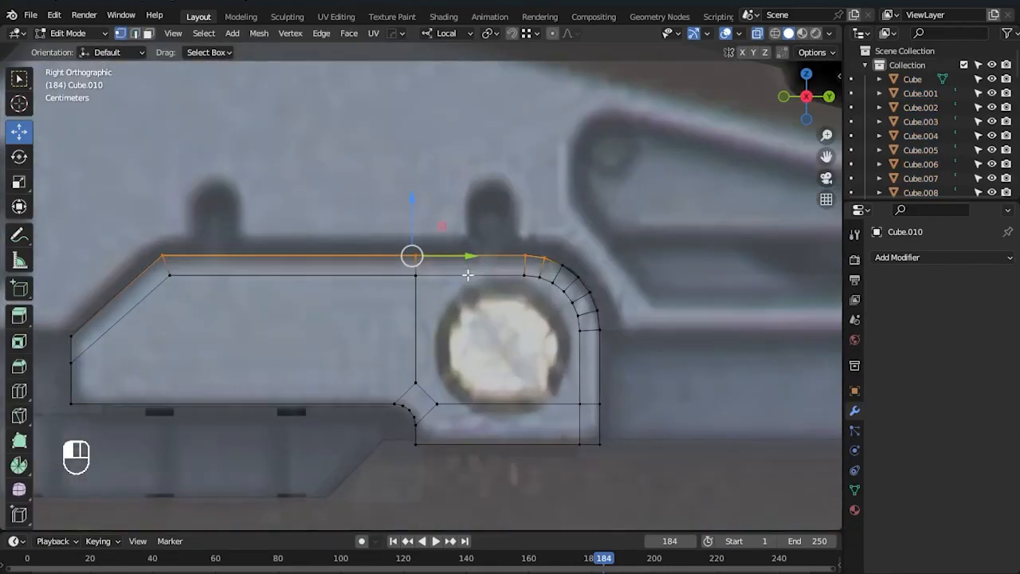
left_click_drag(508, 220, 502, 215)
- Shift the vertices of the panel's vertical edge beside the rounded corner slightly along local Y to follow the reference
left_click_drag(574, 255, 575, 255)
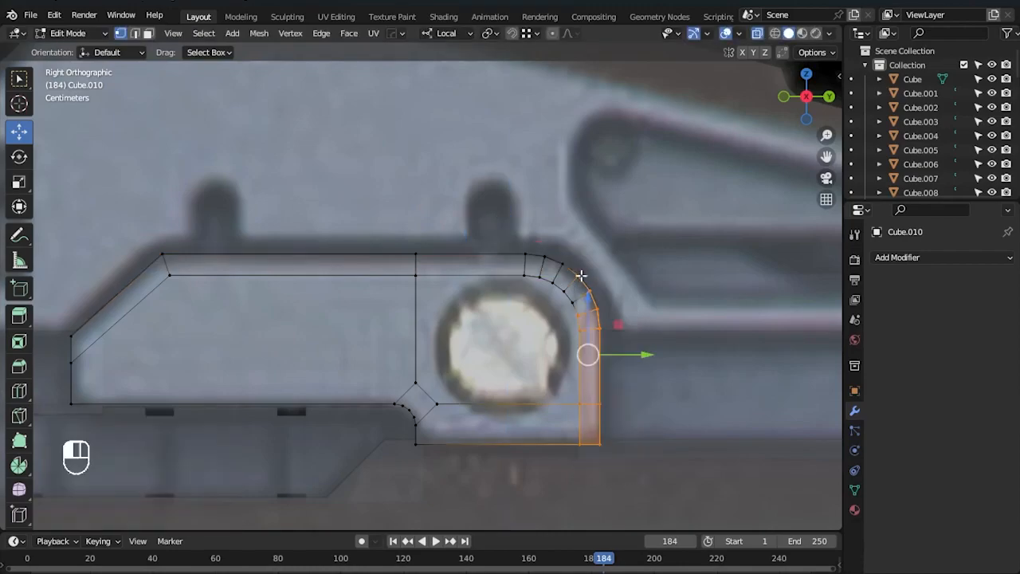
left_click_drag(653, 342, 655, 344)
middle_click_drag(494, 367, 406, 339, "shift")
scroll(406, 338, "up", 2)
left_click_drag(606, 326, 604, 326)
- Raise the lower vertex of the panel's slanted edge slightly along local Z and finish editing the panel mesh
middle_click_drag(453, 346, 837, 328, "shift")
left_click_drag(355, 266, 384, 301)
left_click_drag(372, 233, 371, 227)
key("Tab")
scroll(543, 338, "down", 9)
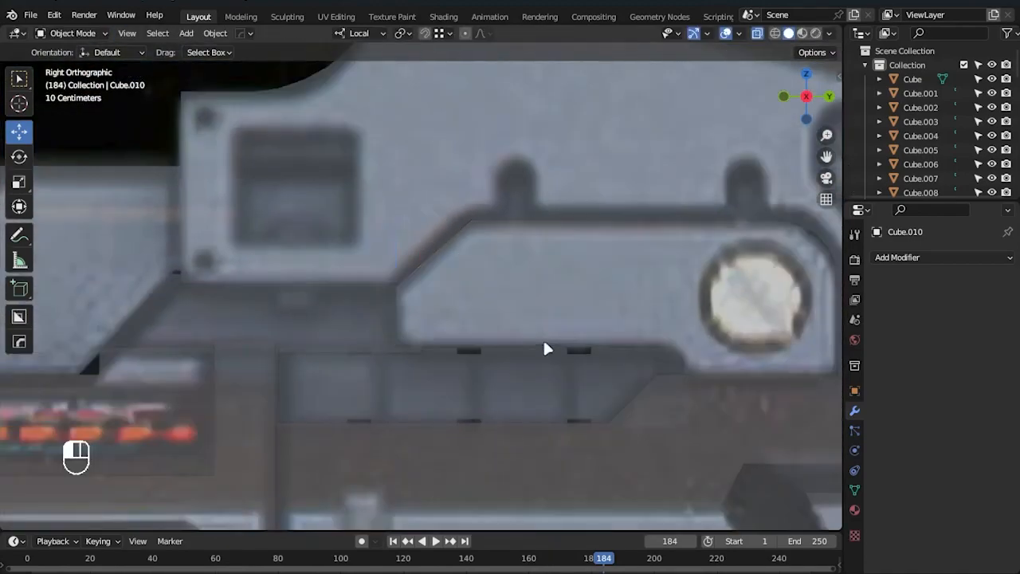
- Add a cylinder mesh and move it about 12.313 m up along local Z to the height of the sight
key("alt+z")
left_click(549, 131)
middle_click_drag(617, 262, 590, 271, "shift")
key("alt+z")
scroll(589, 269, "up", 2)
key("shift+a")
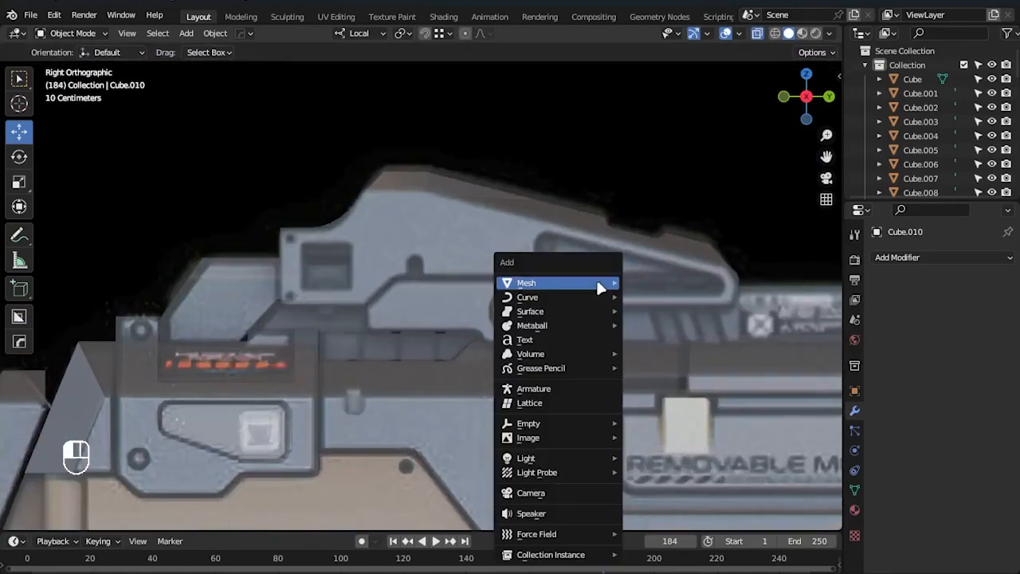
mouse_move(603, 282)
left_click(661, 353)
scroll(563, 425, "down", 6)
key("g")
key("z")
left_click(542, 303)
scroll(542, 302, "up", 2)
key("r")
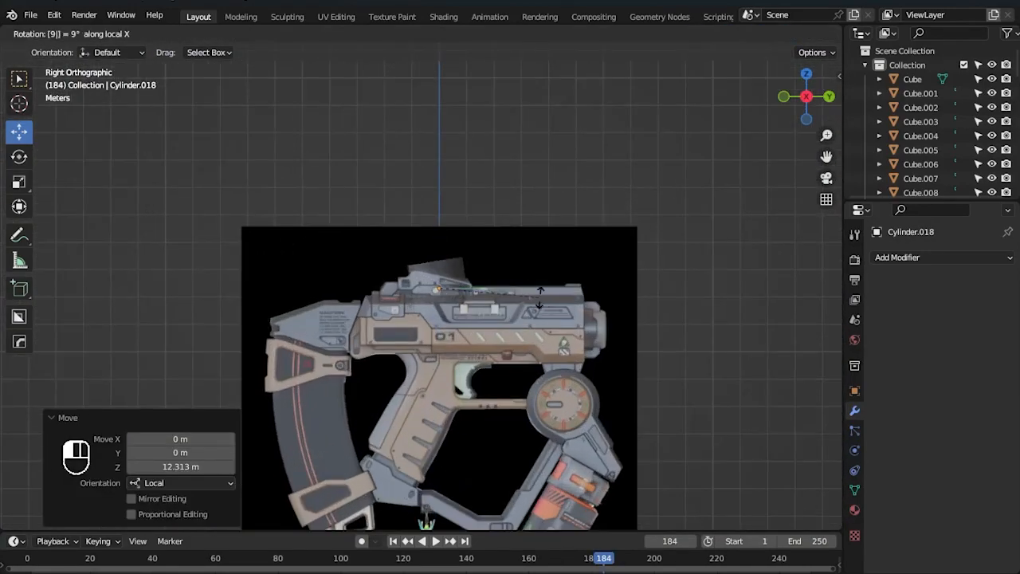
left_click(539, 296)
key("ctrl+z")
- Rotate the cylinder 90° around local Y and scale it uniformly to about 0.195
type("ry")
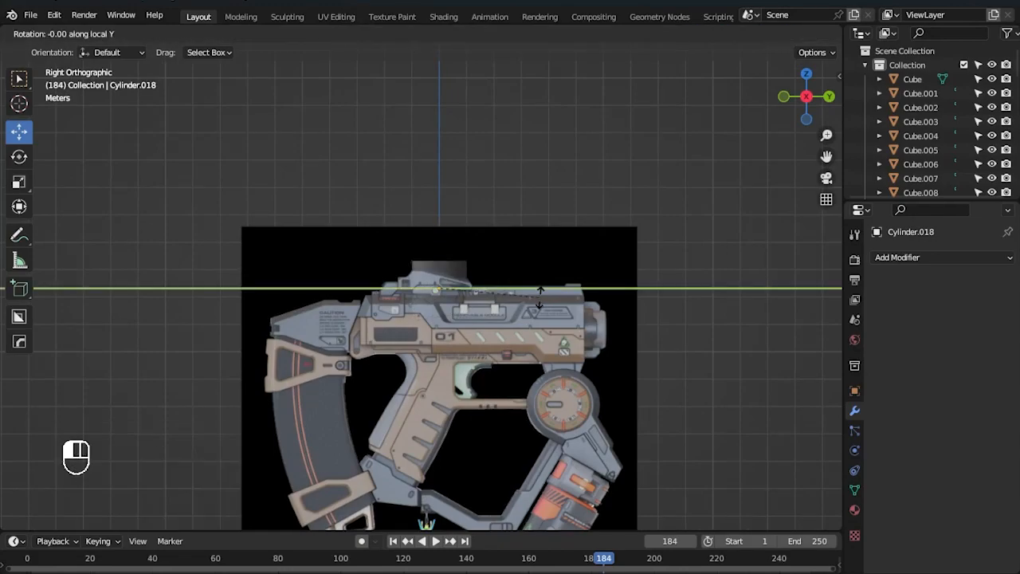
type("90")
left_click(540, 296)
scroll(540, 296, "up", 1)
scroll(539, 303, "up", 5)
key("s")
left_click(434, 311)
- Move the cylinder onto the round screw in the reference's side panel and scale it down towards the screw's size
scroll(434, 311, "up", 4)
key("g")
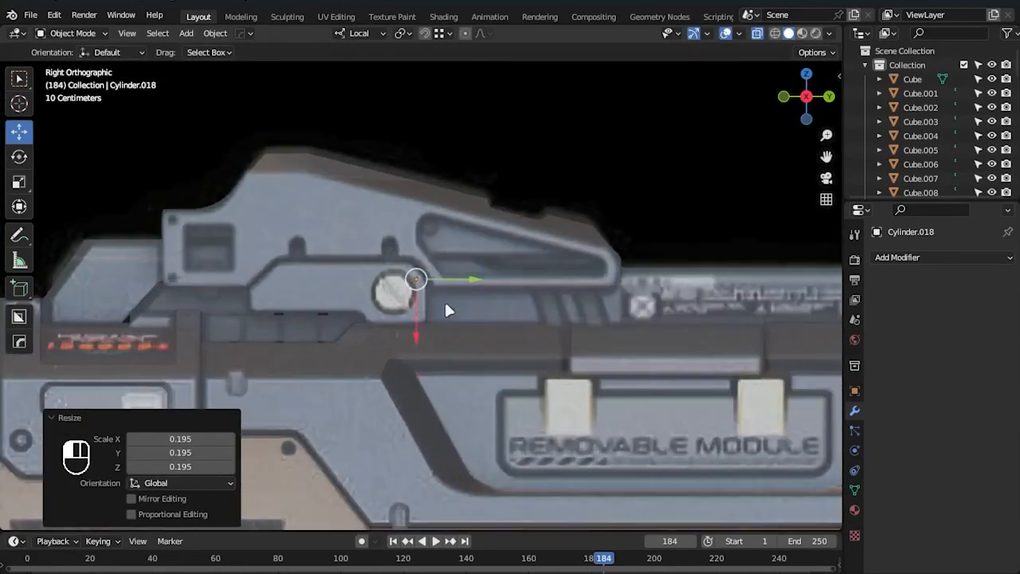
left_click(388, 280)
scroll(430, 296, "up", 4)
key("s")
left_click(414, 322)
key("g")
left_click(371, 303)
- Fine-tune the cylinder's size and centre to the reference screw, ending with a uniform scale of about 0.832
key("s")
left_click(493, 317)
key("s")
left_click(558, 341)
left_click_drag(370, 296, 371, 293)
key("s")
left_click(483, 311)
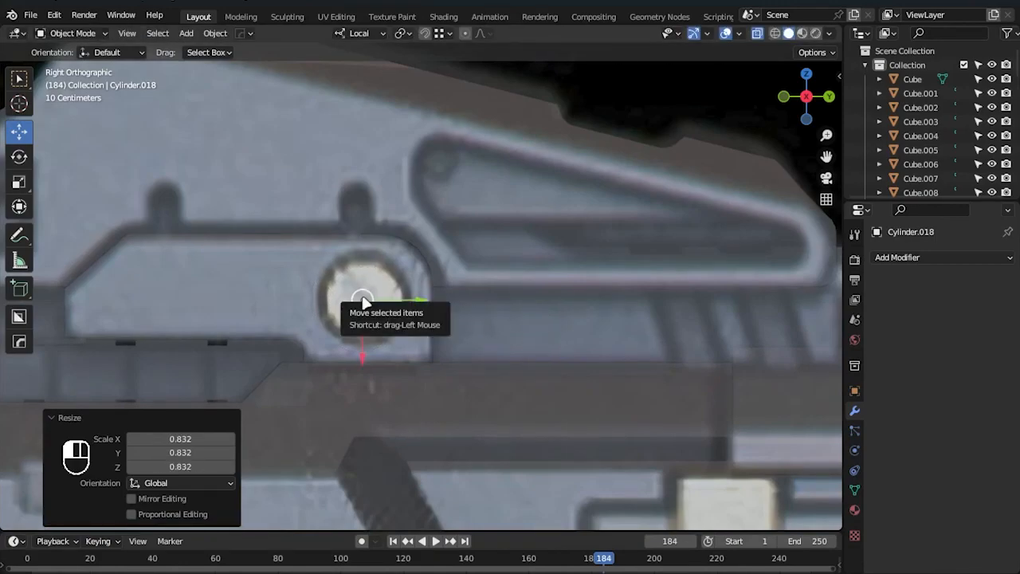
left_click(547, 367)
key("alt+z")
middle_click_drag(547, 366, 514, 371)
scroll(486, 372, "down", 3)
left_click_drag(380, 383, 330, 409)
key("ctrl+z")
key("ctrl+z")
- Move the cylinder outward to the side panel's surface and adjust its thickness by scaling along local Z
left_click_drag(378, 306, 341, 325)
key("KP_3")
scroll(345, 323, "up", 3)
middle_click_drag(550, 352, 610, 357)
key("s")
key("z")
left_click(450, 327)
left_click_drag(394, 325, 369, 333)
right_click(375, 324)
left_click(372, 323)
- Inset the cylinder's outer cap by about 0.25 m to form a rim around the screw head
key("KP_3")
key("Tab")
key("KP_Decimal")
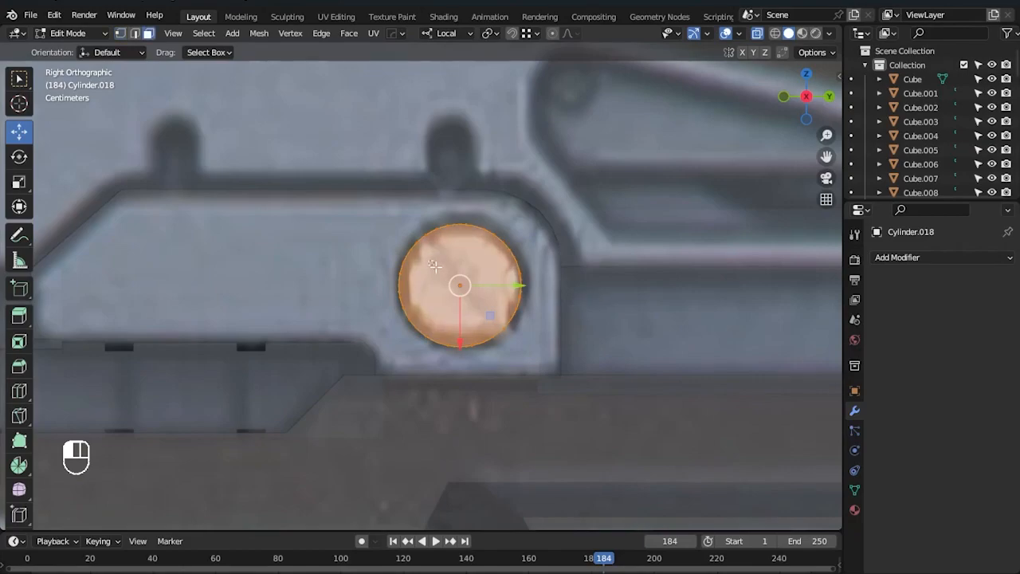
key("i")
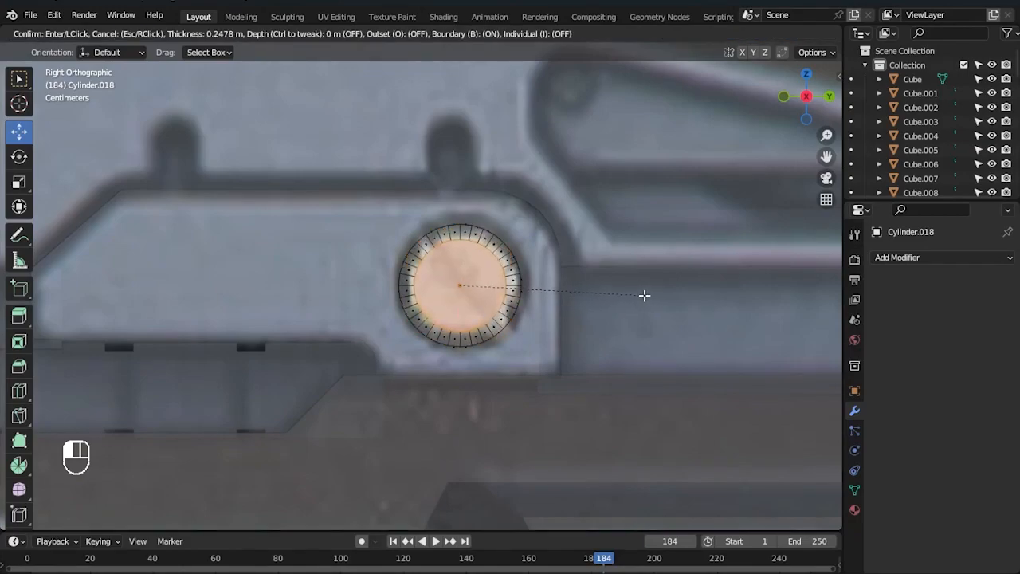
left_click(645, 296)
scroll(672, 330, "up", 2)
middle_click_drag(674, 332, 572, 394)
key("s")
left_click(510, 390)
key("ctrl+z")
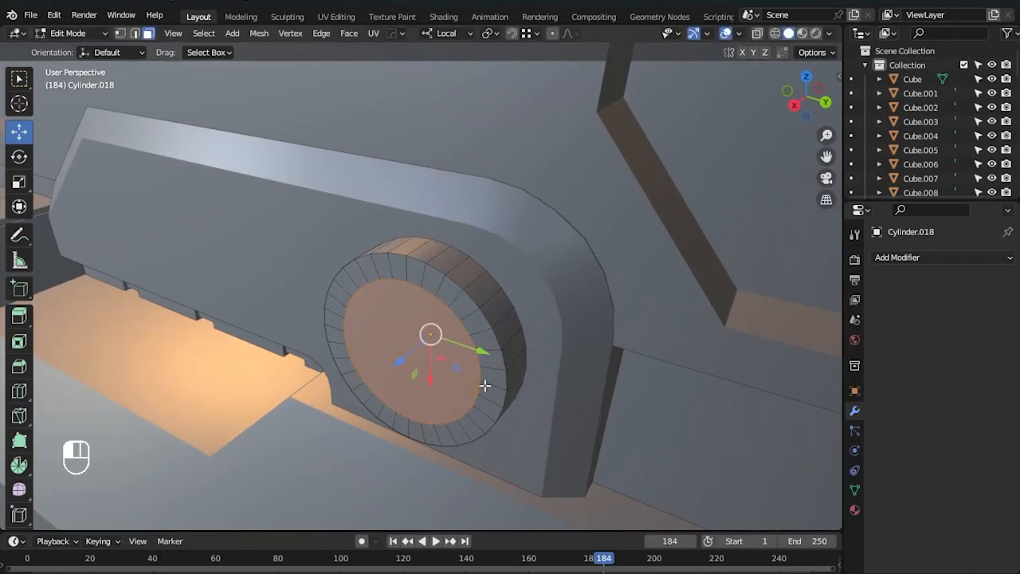
- Move the inset cap face along the cylinder's axis to give the screw head a sloped rim
key("g")
key("z")
key("z")
left_click_drag(361, 384, 361, 385)
middle_click_drag(391, 406, 360, 419)
- Leave mesh editing and adjust the screw's depth in the side panel by moving it along its axis
scroll(460, 378, "down", 3)
scroll(359, 419, "down", 3)
left_click(587, 130)
key("Tab")
middle_click_drag(482, 271, 570, 344)
scroll(558, 345, "up", 2)
left_click(437, 355)
left_click_drag(489, 357, 471, 355)
left_click(682, 360)
middle_click_drag(682, 360, 386, 270)
- Connect two pairs of opposite inner-rim vertices across the screw's face to outline a narrow central strip
scroll(423, 319, "up", 3)
key("Tab")
scroll(438, 325, "up", 1)
key("1")
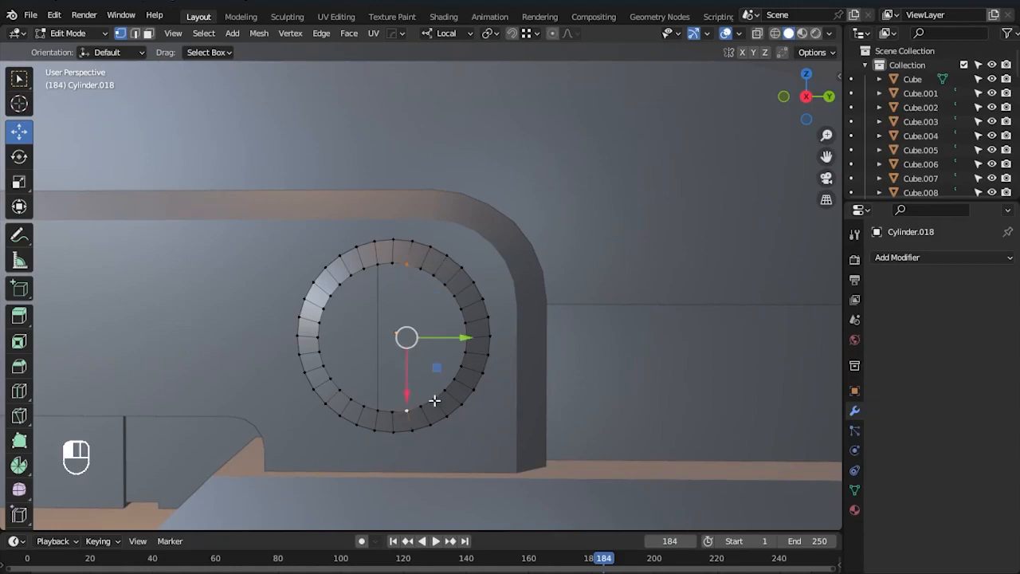
- Extrude the central strip about 0.0107 m into the screw head to form the screwdriver slot
key("3")
left_click(398, 307)
middle_click_drag(398, 307, 518, 372)
scroll(518, 372, "up", 2)
key("e")
left_click(658, 428)
middle_click_drag(658, 428, 578, 341)
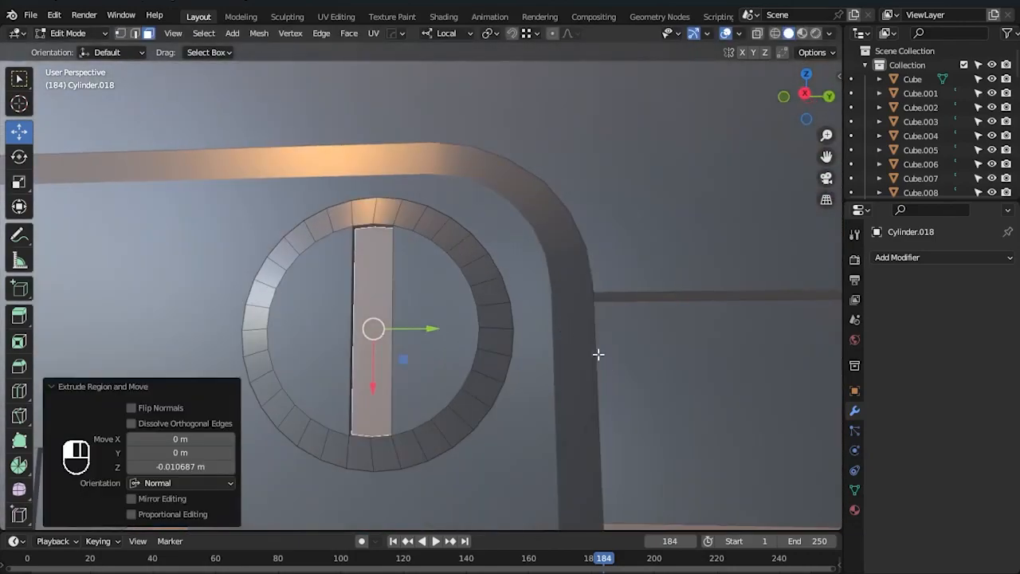
- Raise the slot's floor about 0.0022 m along local Z and scale it down slightly
key("1")
key("Tab")
scroll(467, 356, "down", 2)
middle_click_drag(466, 355, 438, 393)
key("Tab")
scroll(405, 441, "up", 2)
middle_click_drag(406, 440, 342, 364)
key("g")
key("z")
left_click(432, 419)
key("s")
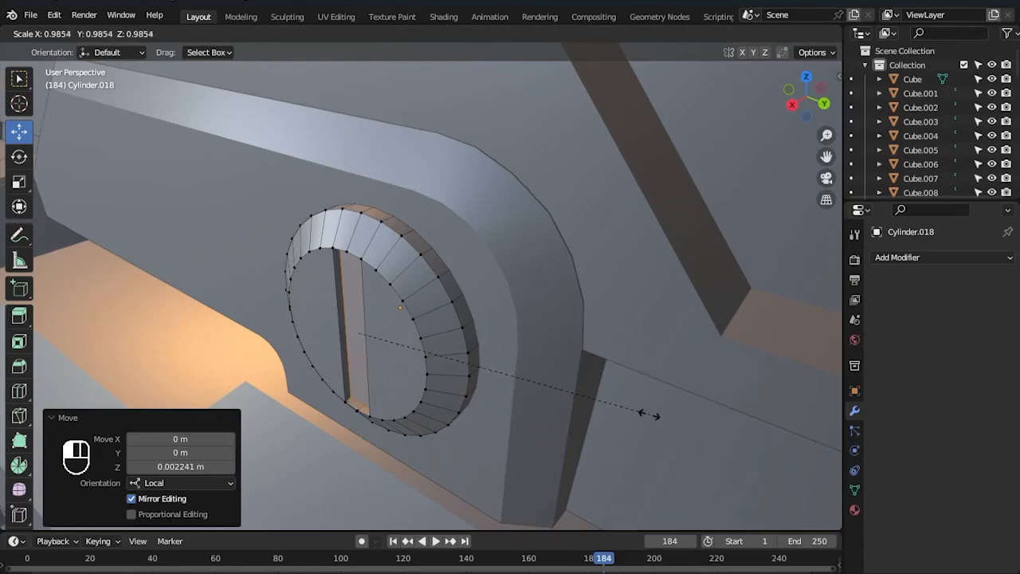
left_click(643, 414)
middle_click_drag(643, 414, 585, 346)
key("Tab")
scroll(585, 346, "down", 4)
middle_click_drag(642, 362, 512, 356)
scroll(512, 357, "up", 2)
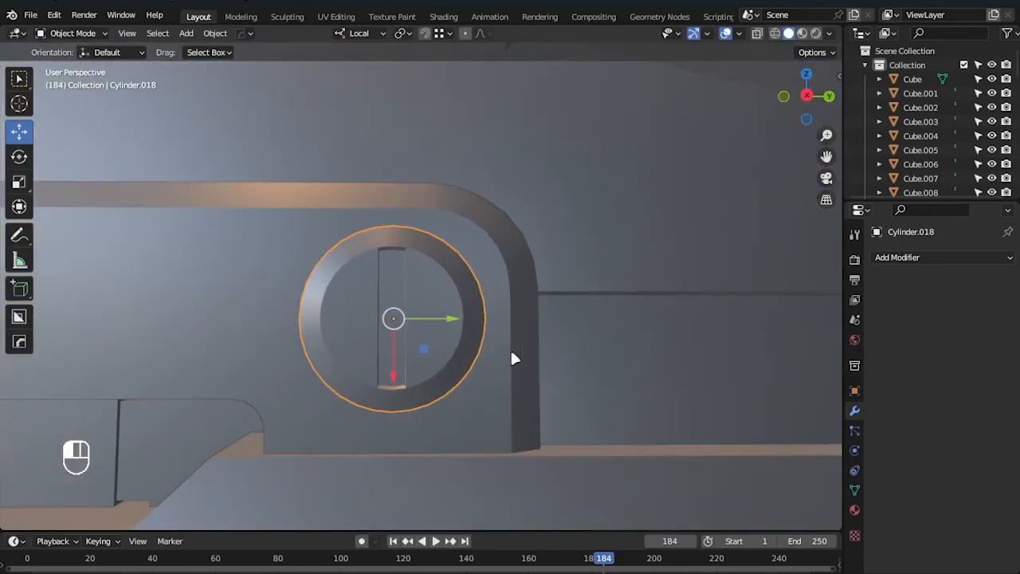
- Narrow the slot's floor along local Y and finish editing the screw mesh
key("Tab")
scroll(602, 366, "up", 1)
key("s")
key("y")
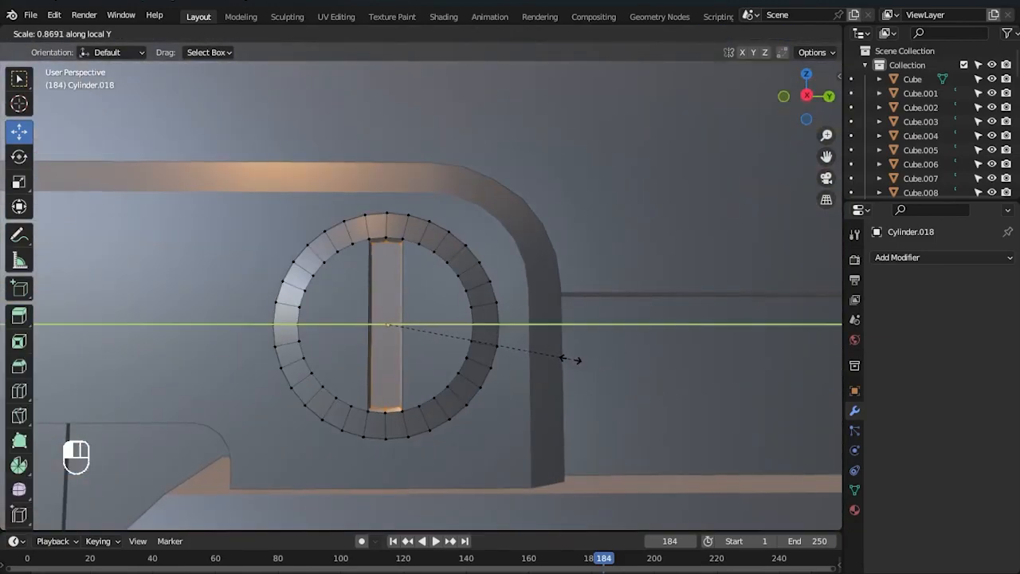
left_click(533, 359)
key("Tab")
- Rotate the screw by about -42.6° so its slot runs diagonally, and apply its object transform
scroll(596, 357, "down", 7)
scroll(466, 318, "up", 3)
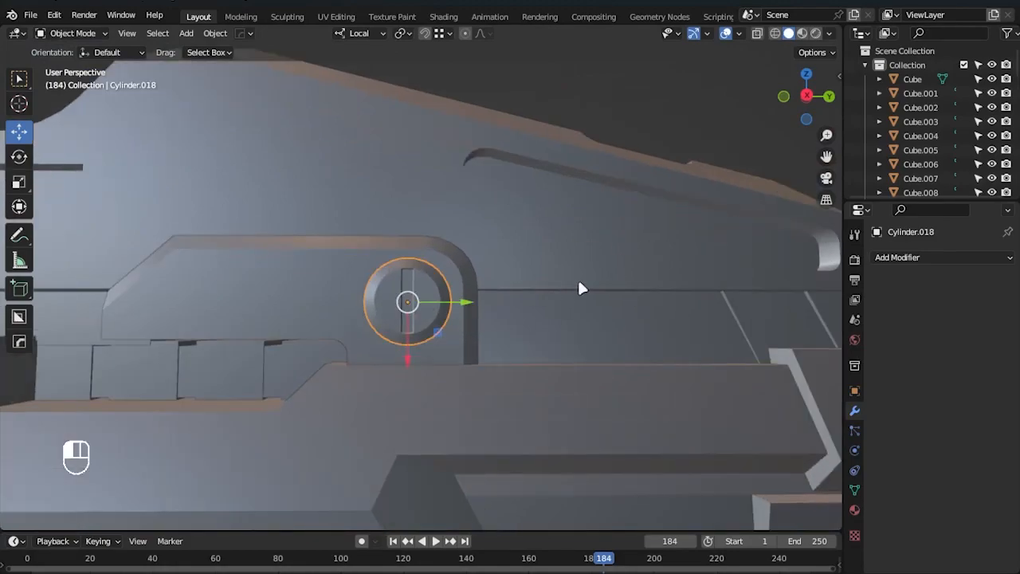
key("r")
left_click(489, 217)
scroll(488, 213, "down", 3)
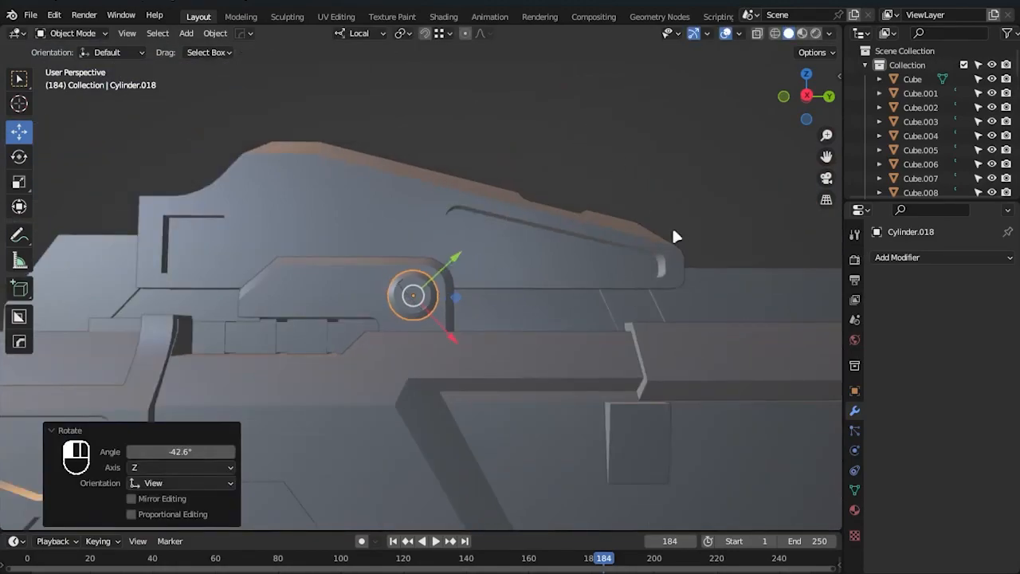
left_click(676, 230)
left_click(405, 287)
key("ctrl+a")
left_click(429, 308)
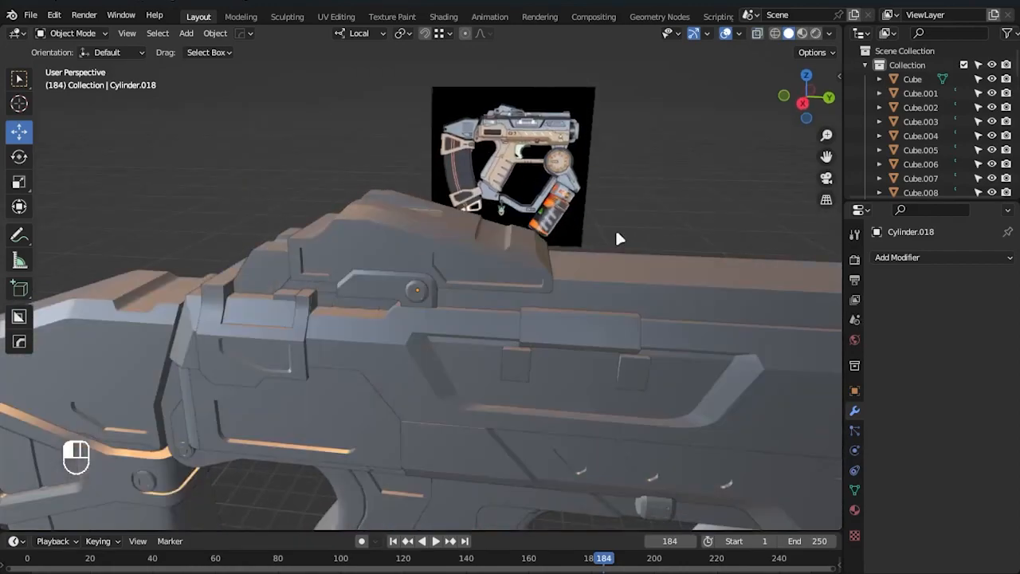
scroll(616, 231, "down", 2)
middle_click_drag(616, 231, 470, 262)
scroll(527, 284, "down", 2)
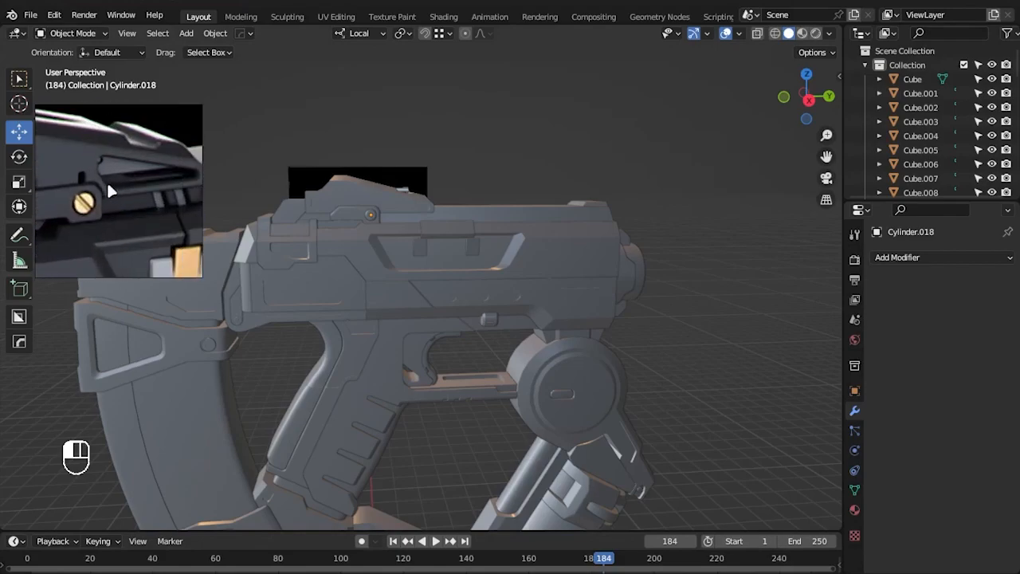
middle_click_drag(388, 249, 458, 285)
scroll(409, 291, "up", 5)
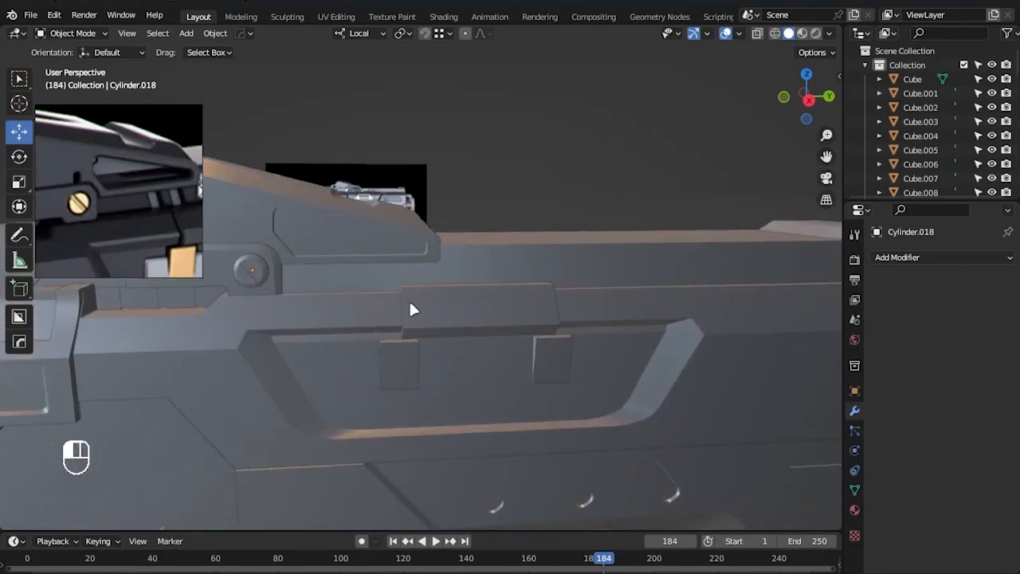
- Add a cube and place it over the upper sight area of the reference, ready for mesh editing
key("KP_3")
key("shift+a")
mouse_move(397, 248)
left_click(451, 261)
scroll(446, 388, "down", 5)
key("g")
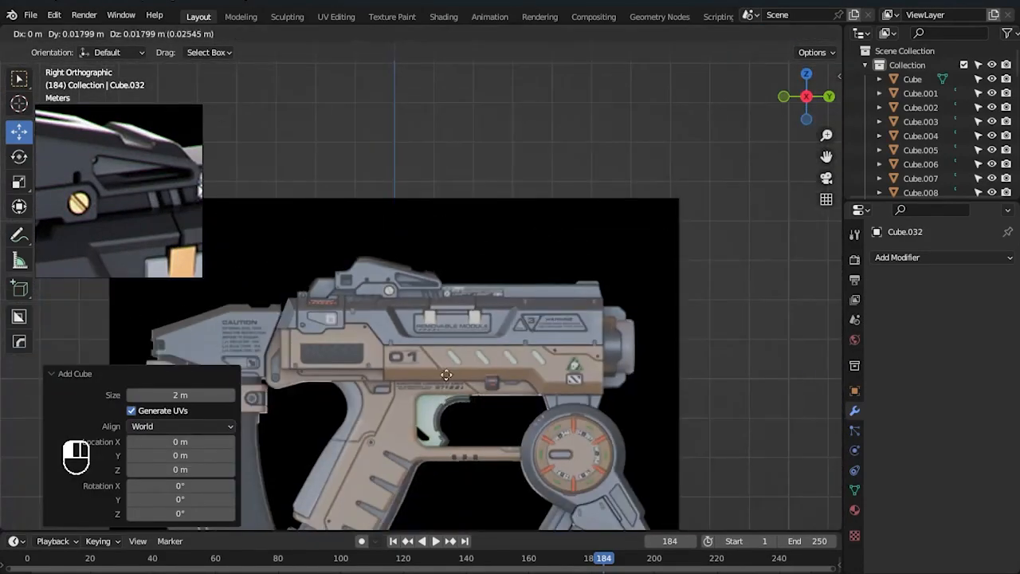
left_click(472, 430)
key("Tab")
- Flatten the cube into a thin slab at the sight's base by raising its lower vertices about 1.84 m along local Z
scroll(353, 198, "up", 5)
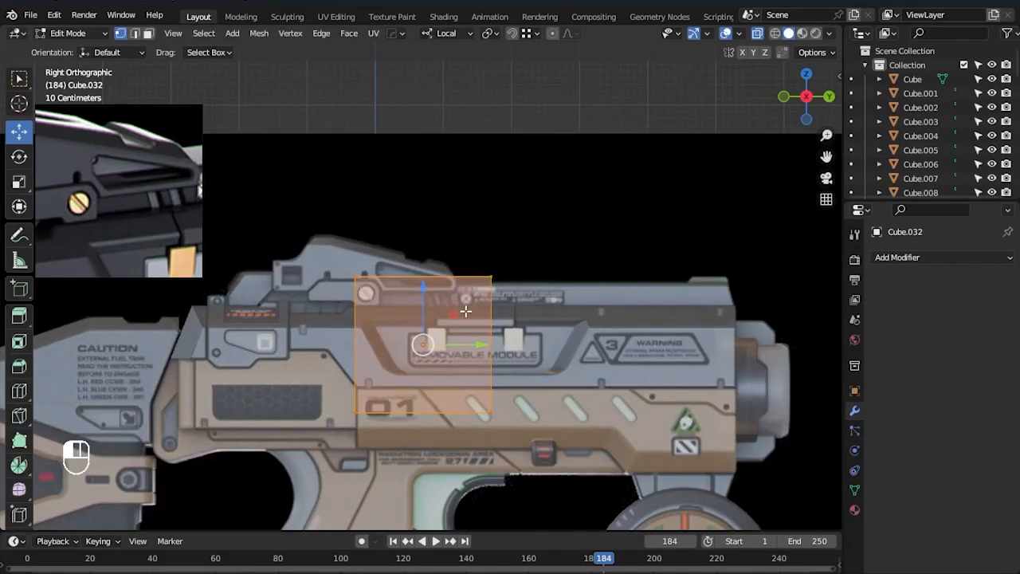
left_click_drag(463, 187, 462, 191)
left_click_drag(338, 449, 666, 512)
left_click_drag(462, 428, 443, 213)
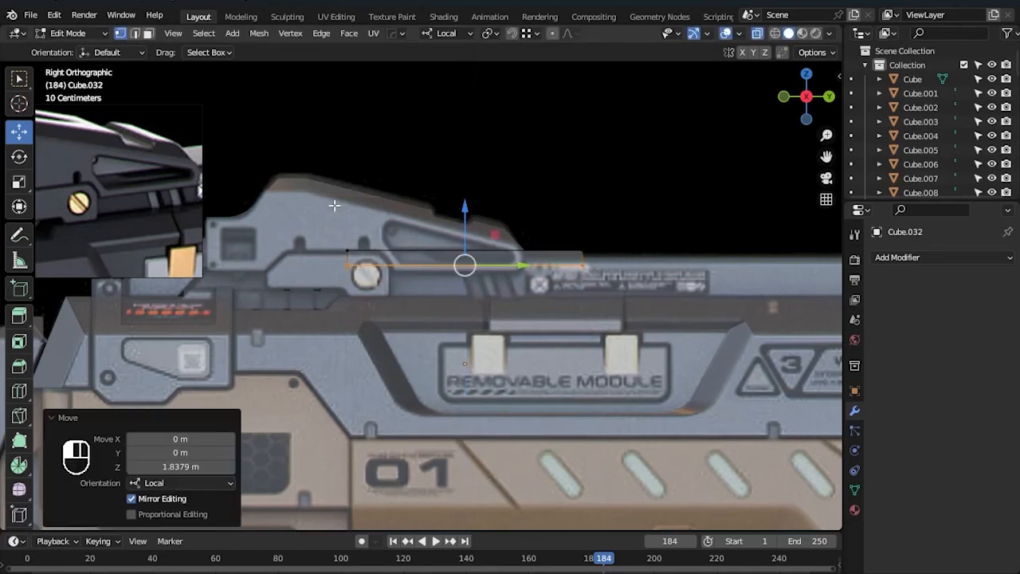
- Fit the slab's rear vertices to the slanted rear edge of the sight's triangular opening
left_click_drag(305, 241, 389, 308)
scroll(385, 278, "up", 2)
left_click_drag(387, 245, 422, 252)
left_click(439, 255)
scroll(405, 262, "up", 2)
left_click(329, 267)
left_click_drag(377, 224, 407, 220)
left_click_drag(300, 154, 362, 180)
scroll(643, 182, "down", 2)
- Shorten the slab's front end and shift its lower front corner about 0.157 m along local Y to form a slanted edge
middle_click_drag(643, 183, 565, 197, "shift")
left_click_drag(554, 153, 741, 273)
left_click_drag(734, 245, 400, 258)
scroll(410, 296, "up", 2)
left_click_drag(371, 298, 299, 240)
left_click_drag(381, 248, 431, 246)
middle_click_drag(431, 247, 545, 318, "shift")
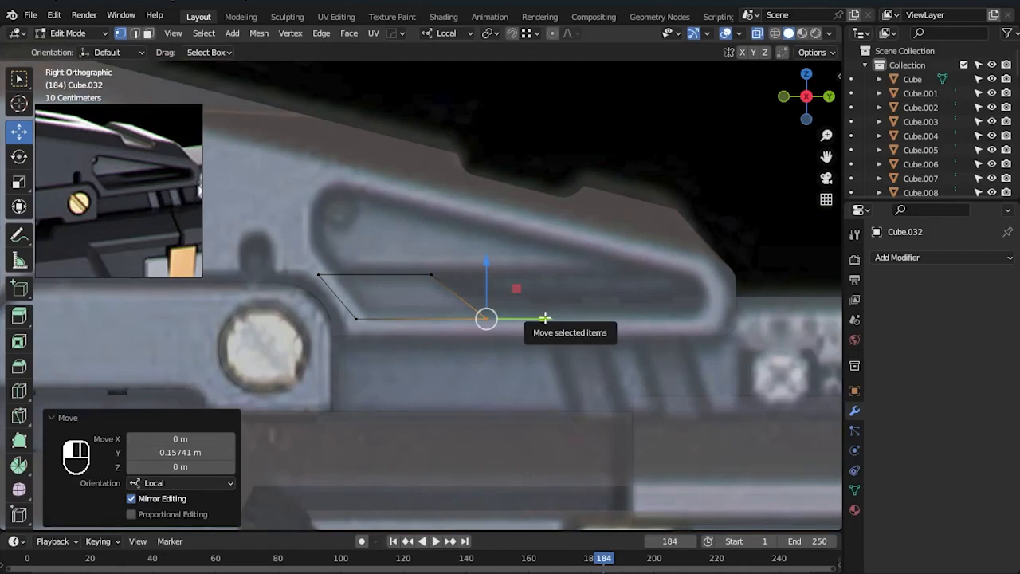
- Add a horizontal loop cut to the slab and extrude its lower front face along local Y toward the opening's front end
key("ctrl+r")
left_click(467, 298)
left_click(468, 298)
key("3")
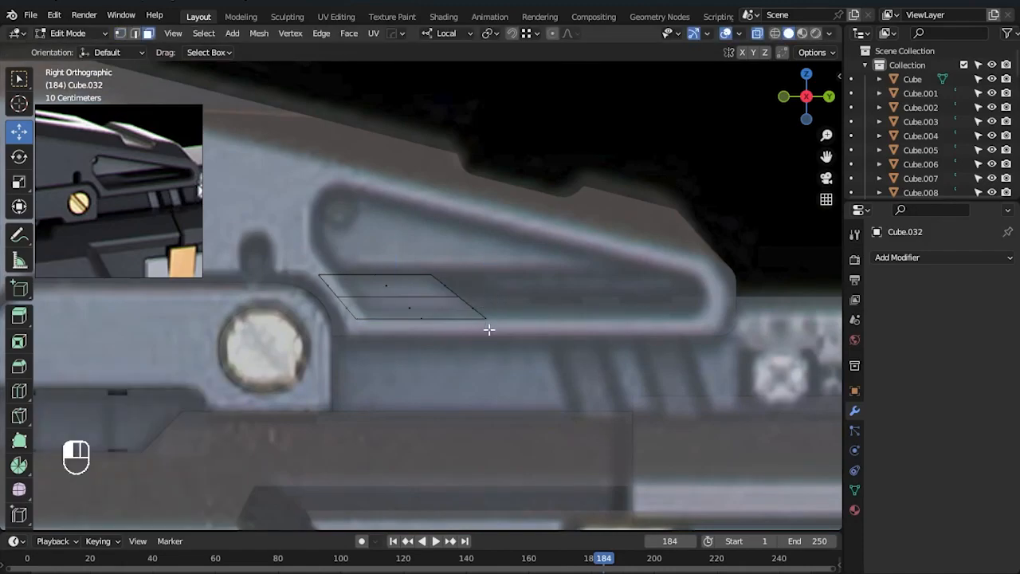
key("e")
key("y")
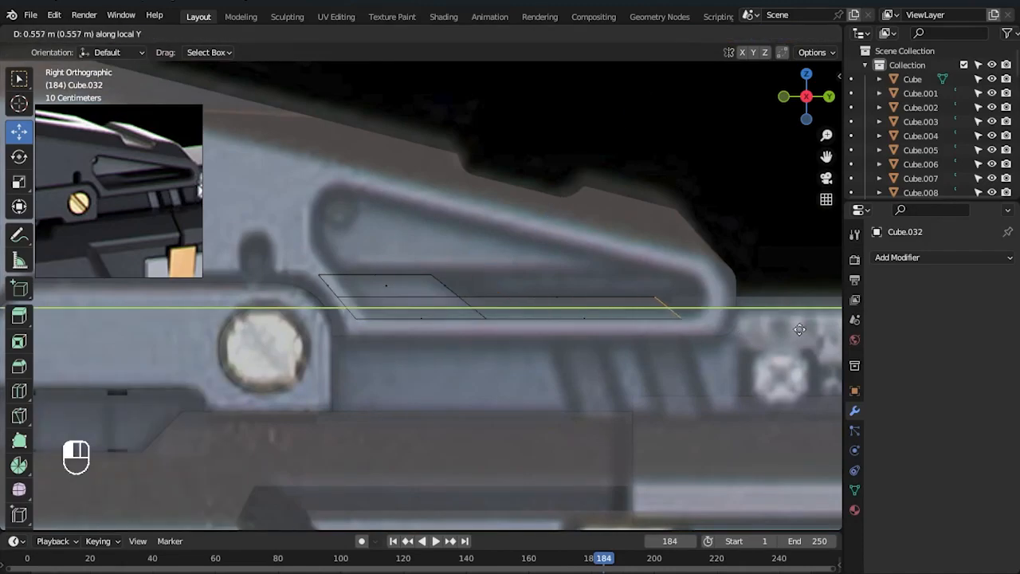
left_click(709, 339)
- Flatten the extruded end with a local Y scale of 0, nudge it forward, and finish editing the insert
key("s")
key("y")
key("0")
key("Return")
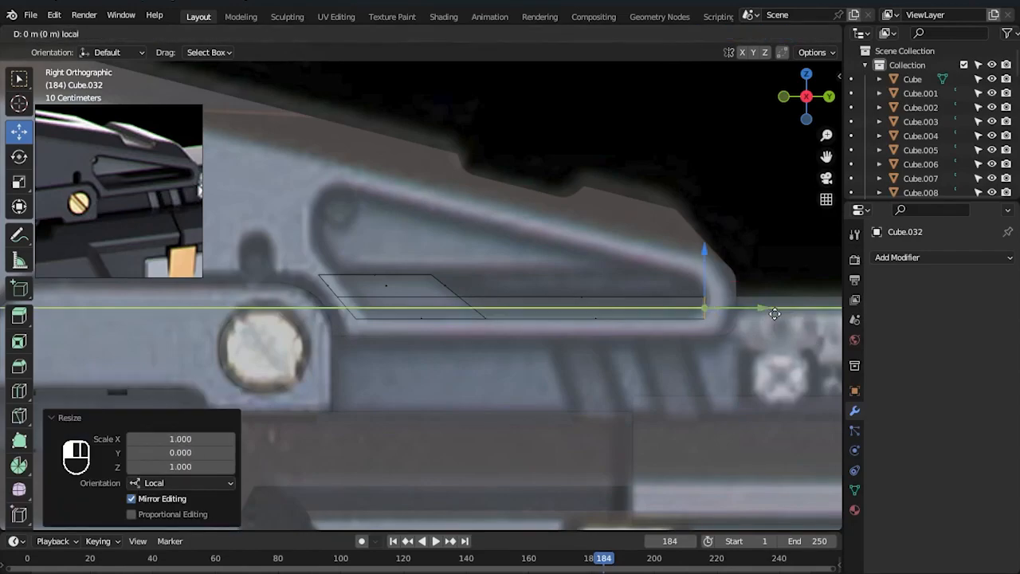
left_click_drag(771, 313, 781, 313)
key("alt+z")
left_click(749, 221)
scroll(670, 311, "down", 2)
key("Tab")
middle_click_drag(669, 311, 534, 367)
- Narrow the insert along local X to about 0.61 so it sits recessed inside the sight's opening
key("s")
key("x")
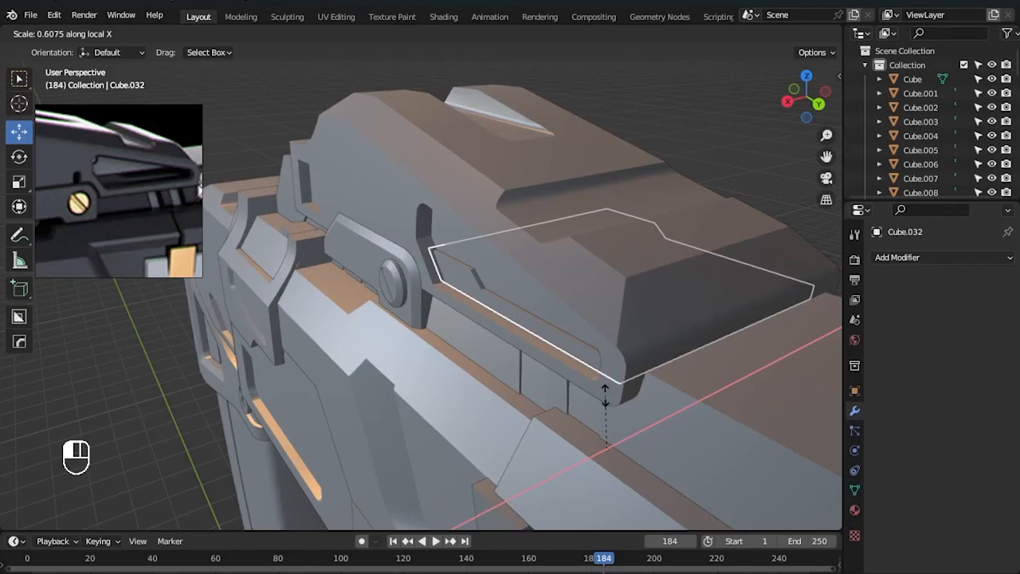
left_click(606, 394)
left_click(645, 98)
middle_click_drag(626, 271, 672, 245)
scroll(567, 292, "up", 2)
middle_click_drag(555, 299, 571, 317)
- Edit the sight body's mesh and move the inner vertex behind the triangular opening's rear lower corner
left_click(486, 244)
key("KP_3")
key("alt+z")
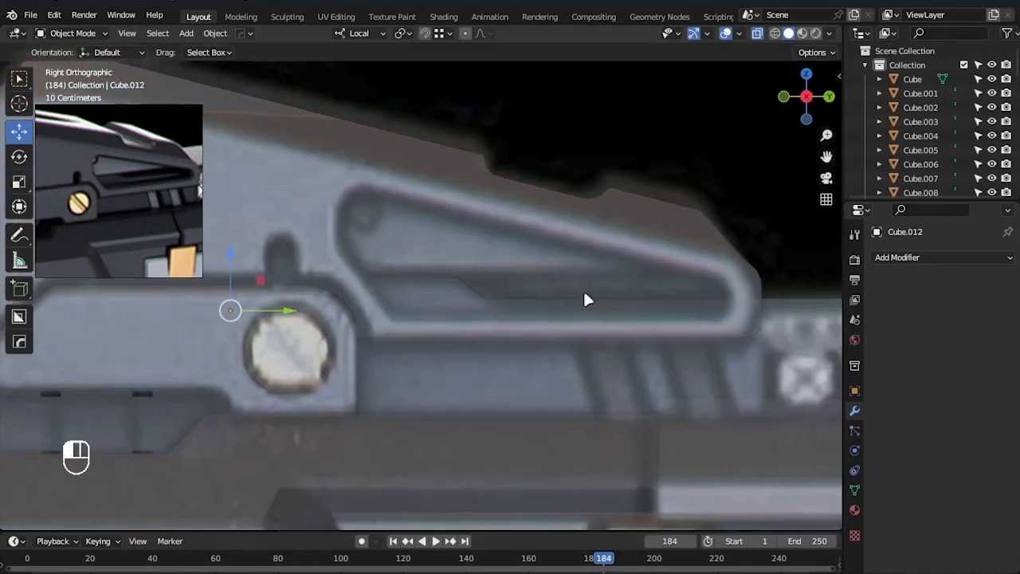
scroll(564, 286, "up", 1)
middle_click_drag(333, 239, 427, 276, "shift")
key("Tab")
key("1")
scroll(417, 291, "down", 1)
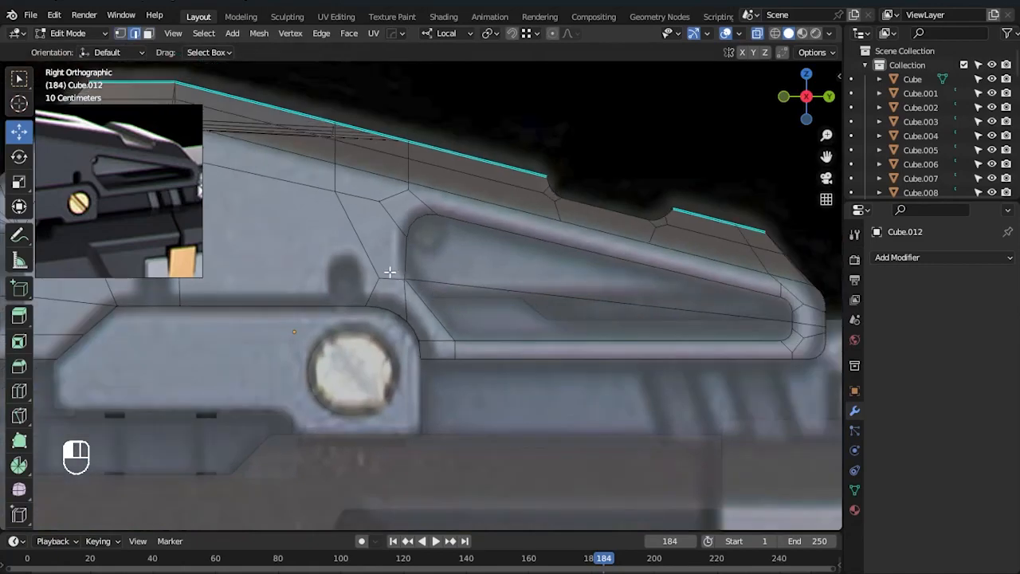
scroll(459, 307, "up", 1)
left_click(488, 295)
key("1")
scroll(512, 300, "up", 3)
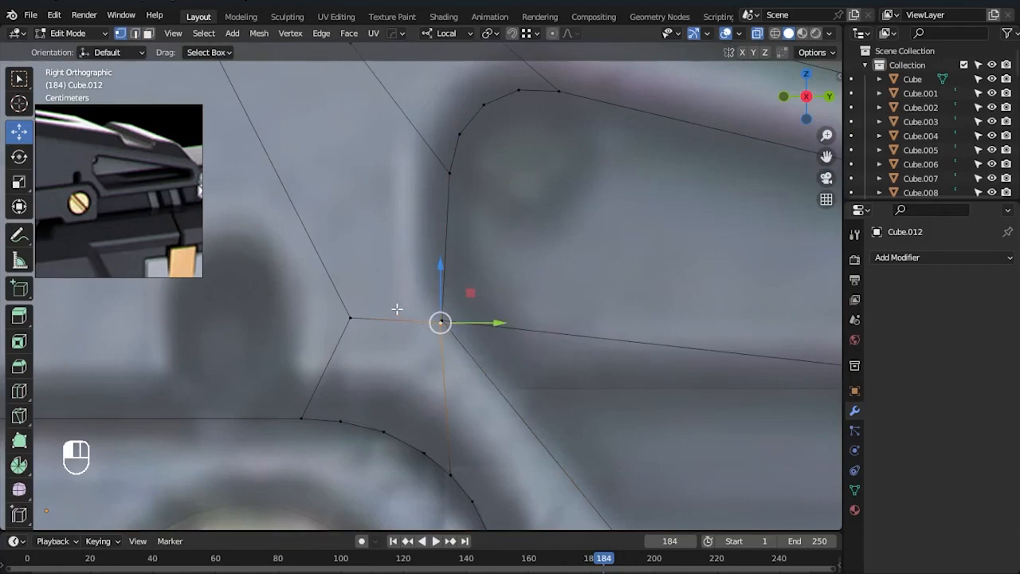
scroll(460, 376, "up", 3)
left_click_drag(446, 355, 380, 335)
- Realign the neighbouring vertices between the opening's rear lower corner and the screw panel, and finish editing the mesh
scroll(327, 287, "down", 4)
left_click_drag(314, 330, 356, 312)
scroll(483, 294, "down", 1)
left_click_drag(356, 273, 356, 272)
mouse_move(380, 302)
left_mouse_down()
mouse_move(394, 322)
mouse_move(399, 306)
left_mouse_up()
scroll(486, 287, "down", 6)
left_click(573, 196)
scroll(502, 289, "up", 3)
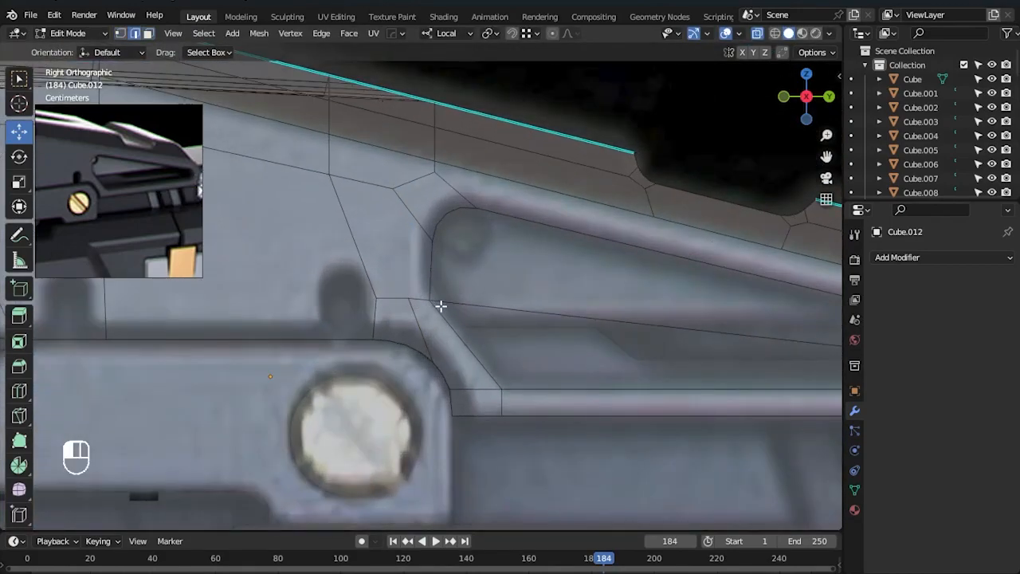
left_click(510, 341)
key("alt+z")
key("Tab")
middle_click_drag(560, 368, 505, 376)
scroll(505, 351, "down", 2)
left_click(542, 111)
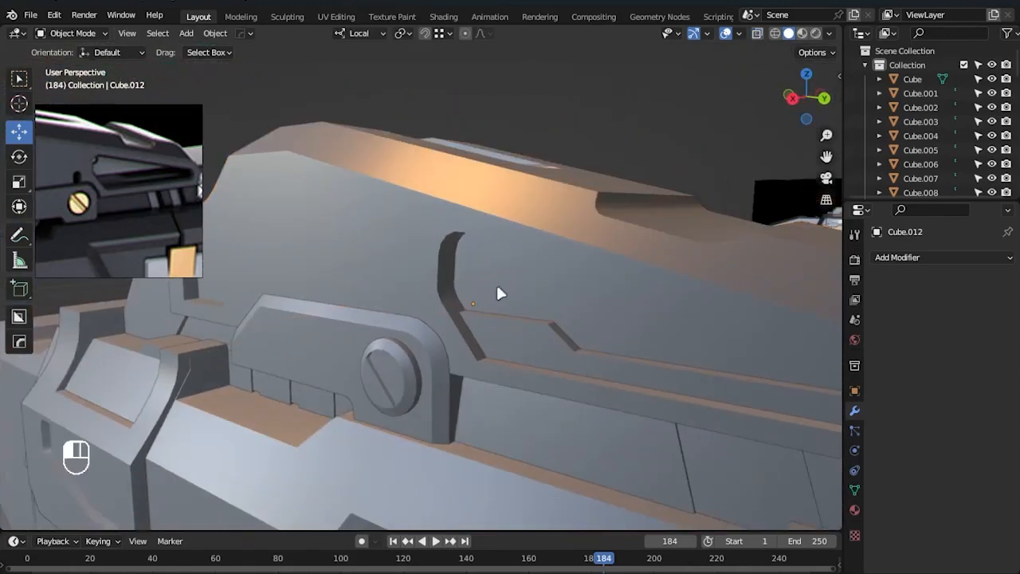
- Merge the stray vertices around the rear lower corner of the sight's triangular opening
middle_click_drag(502, 282, 557, 267)
key("Tab")
left_click(565, 120)
key("1")
scroll(426, 307, "up", 3)
key("comma")
key("m")
left_click(418, 309)
mouse_move(418, 310)
middle_mouse_down()
mouse_move(436, 358)
mouse_move(412, 324)
middle_mouse_up()
left_click(386, 313)
key("m")
left_click(403, 317)
key("Tab")
scroll(367, 146, "down", 4)
middle_click_drag(368, 145, 651, 239)
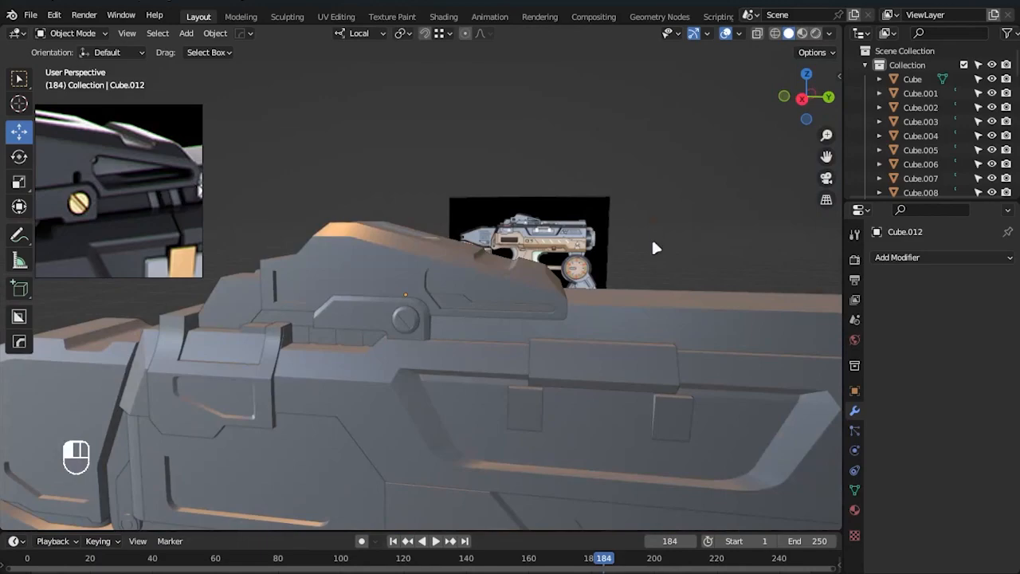
- Reposition the sight body's vertex just above the front upper corner of the square side window
key("KP_3")
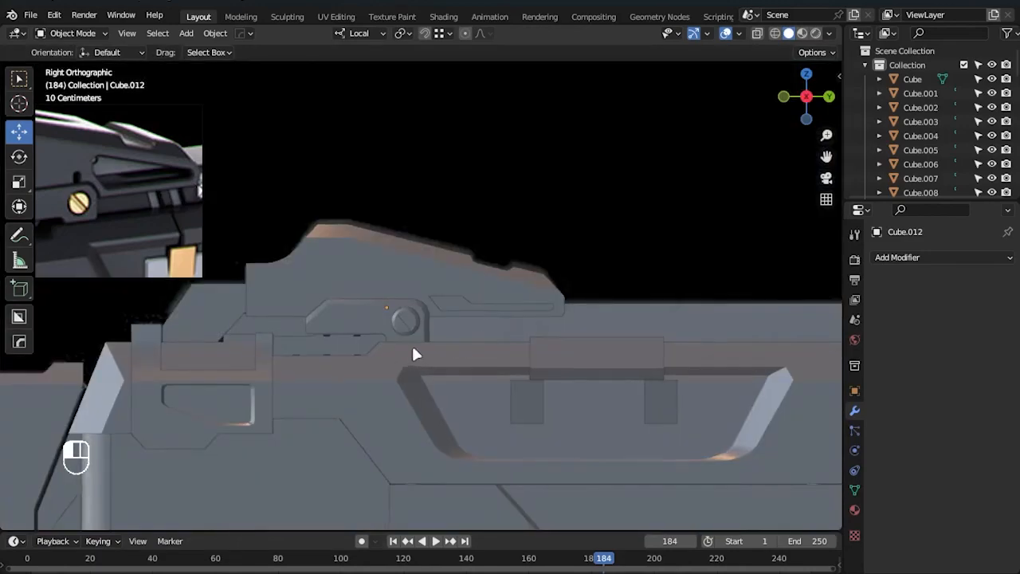
scroll(469, 294, "up", 2)
key("Tab")
scroll(452, 298, "up", 2)
scroll(452, 298, "up", 4)
left_click(412, 257)
key("2")
scroll(590, 272, "up", 3)
key("1")
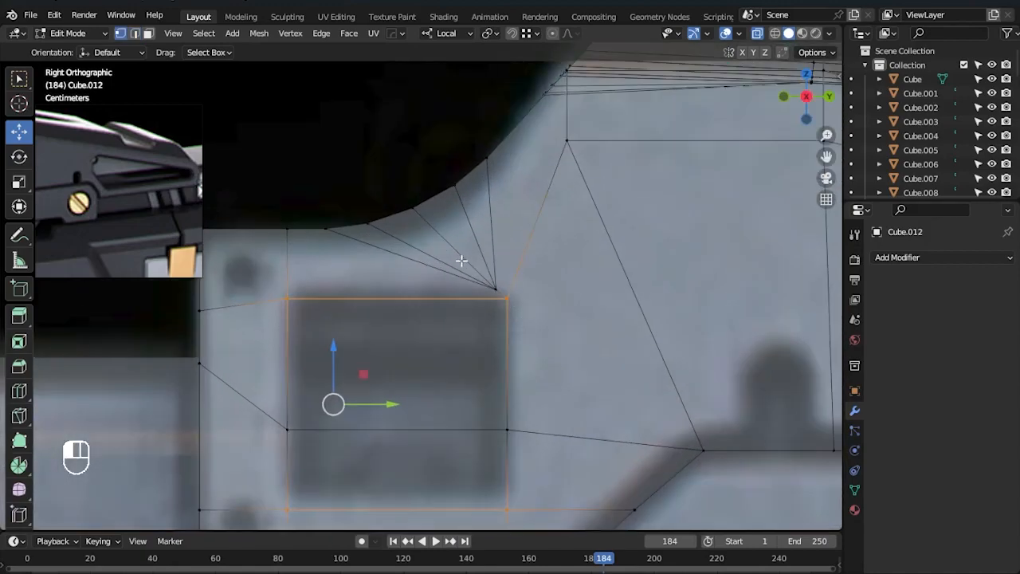
left_click_drag(495, 279, 486, 247)
- Bevel the corner edges of the sight's square side windows to round them like the reference
key("2")
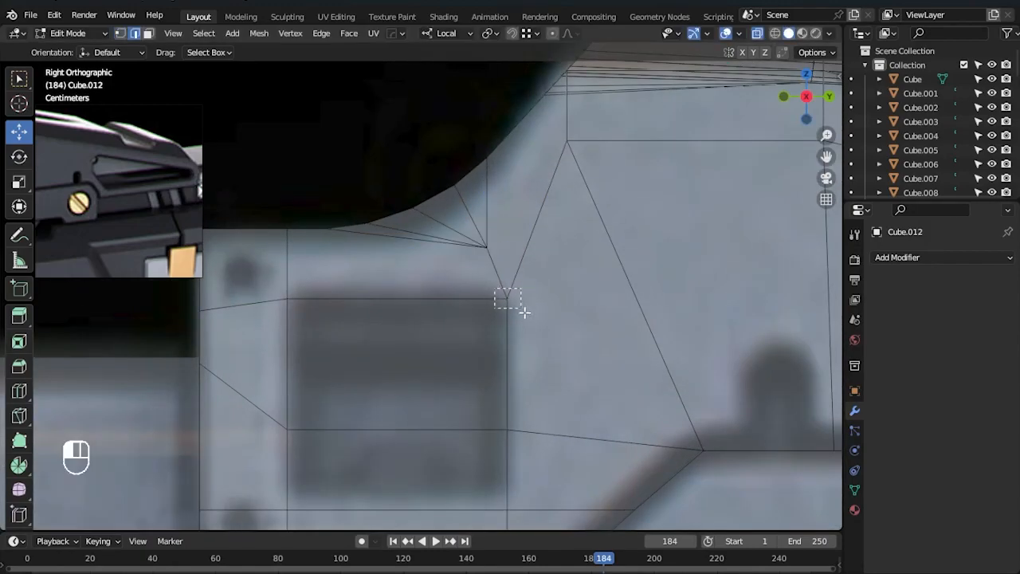
left_click_drag(302, 316, 303, 321)
middle_click_drag(304, 480, 327, 406, "shift")
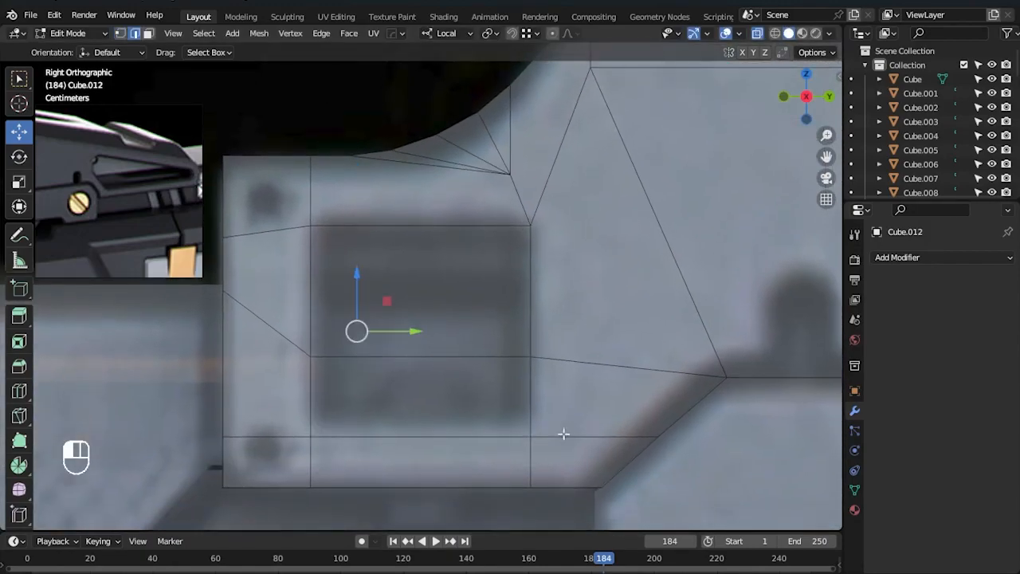
key("KP_1")
left_click_drag(528, 184, 563, 319)
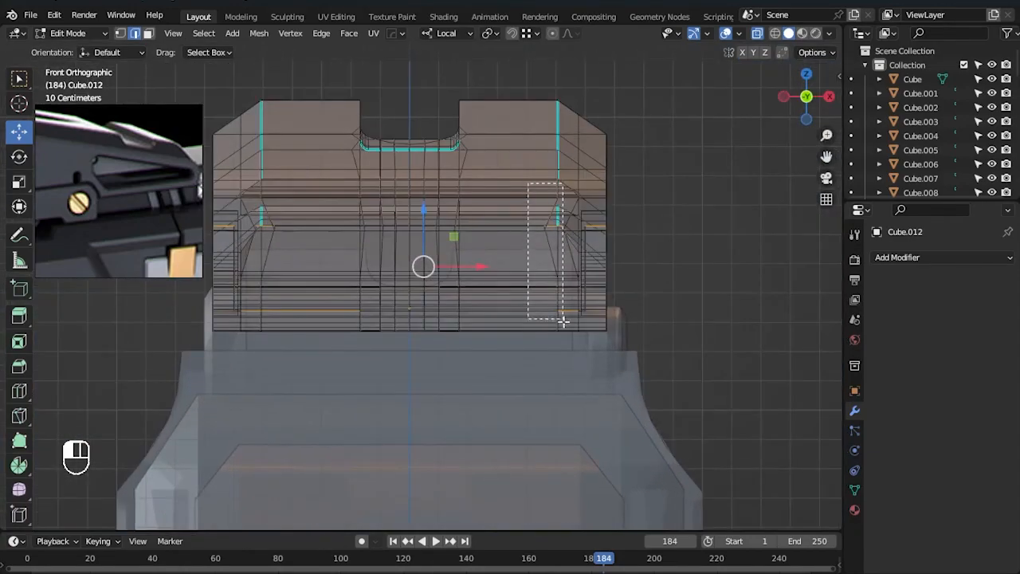
left_click(352, 263, "ctrl")
left_click_drag(570, 386, 260, 177)
key("alt+z")
middle_click_drag(649, 348, 478, 273)
scroll(478, 273, "up", 4)
key("s")
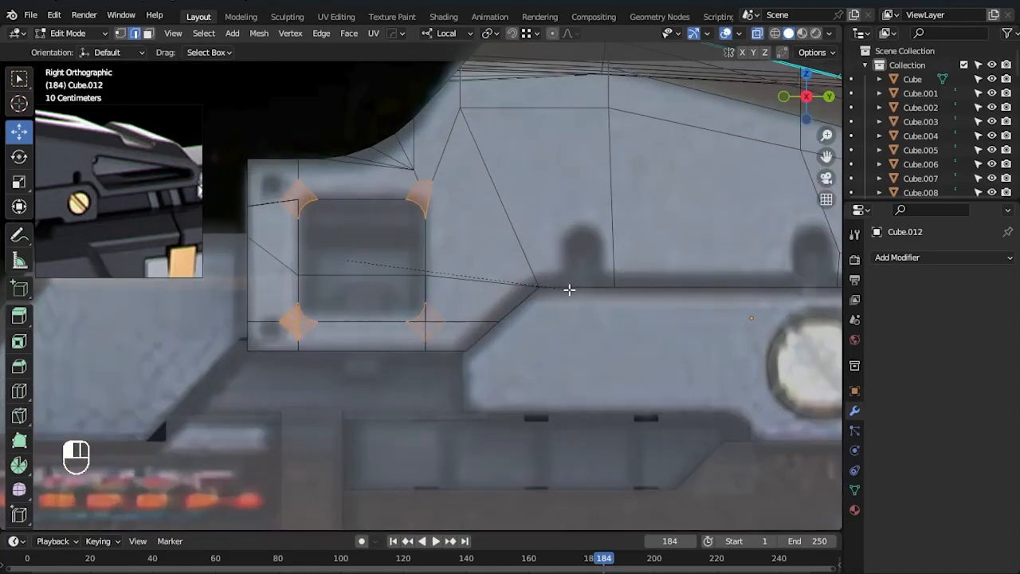
left_click(569, 288)
- Examine the sight body's rounded side windows and mesh from several angles, including the gun as a whole
middle_click_drag(569, 288, 660, 225)
key("Tab")
left_click(637, 205)
key("alt+a")
key("Tab")
key("Tab")
left_click(542, 245)
key("Tab")
middle_click_drag(542, 246, 485, 289)
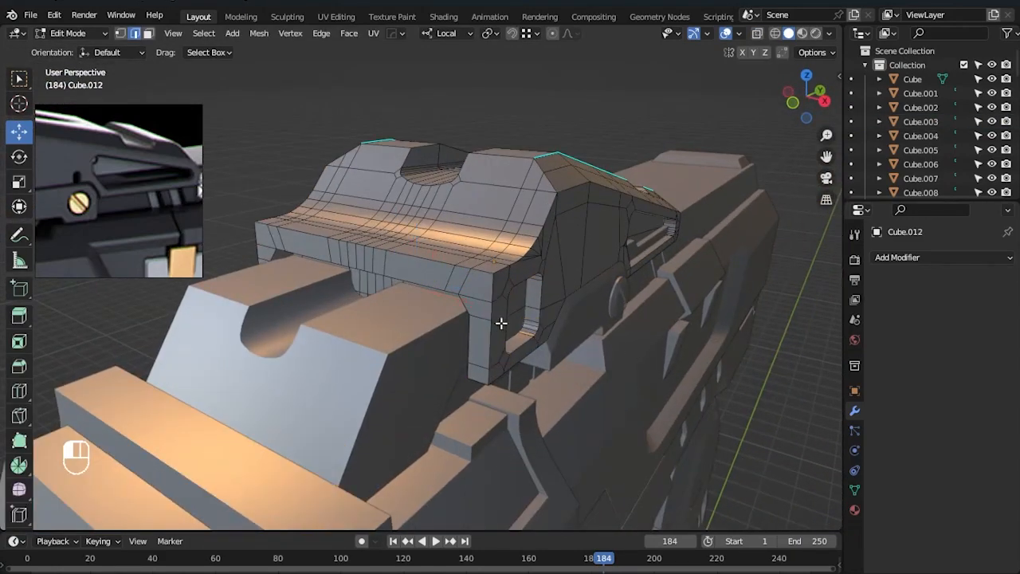
middle_click_drag(573, 332, 687, 351)
key("Tab")
middle_click_drag(785, 400, 592, 364)
scroll(606, 371, "down", 8)
scroll(592, 364, "down", 1)
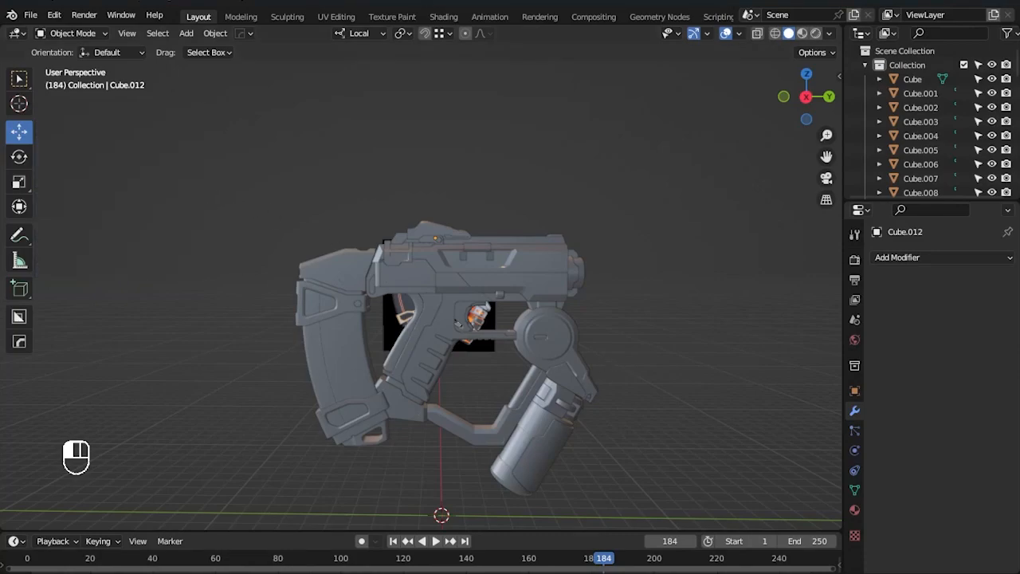
- Add a cylinder and raise it about 7.85 m along local Z to the height of the grip
scroll(599, 401, "up", 1)
key("KP_3")
scroll(437, 371, "up", 6)
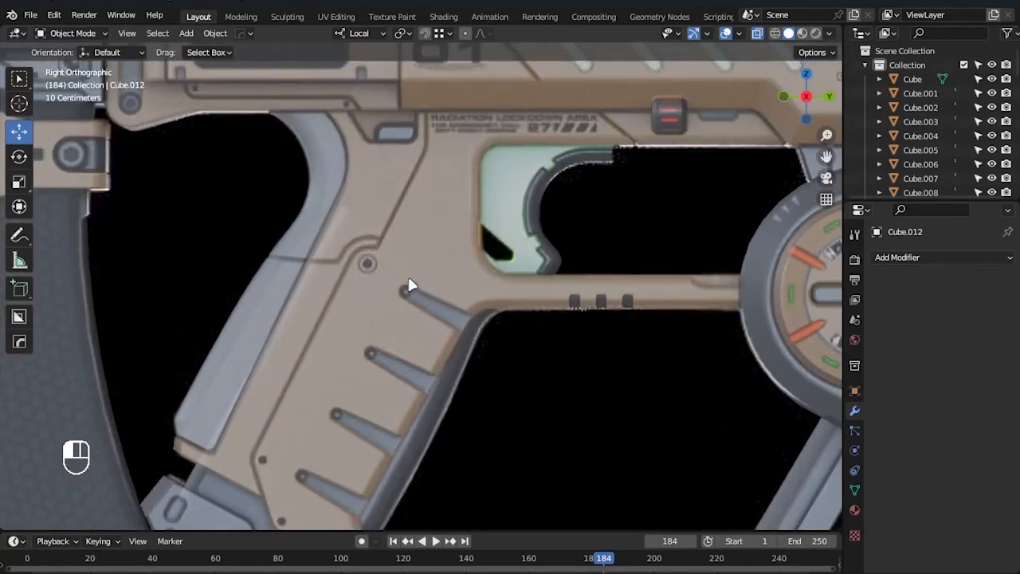
key("shift+a")
mouse_move(408, 278)
left_click(492, 348)
scroll(492, 347, "down", 5)
key("g")
key("z")
key("z")
left_click(412, 289)
- Move the cylinder about -0.581 m in Y and 0.555 m in Z onto the grip's screw, and rotate it 90° about local Y
scroll(424, 295, "up", 5)
key("g")
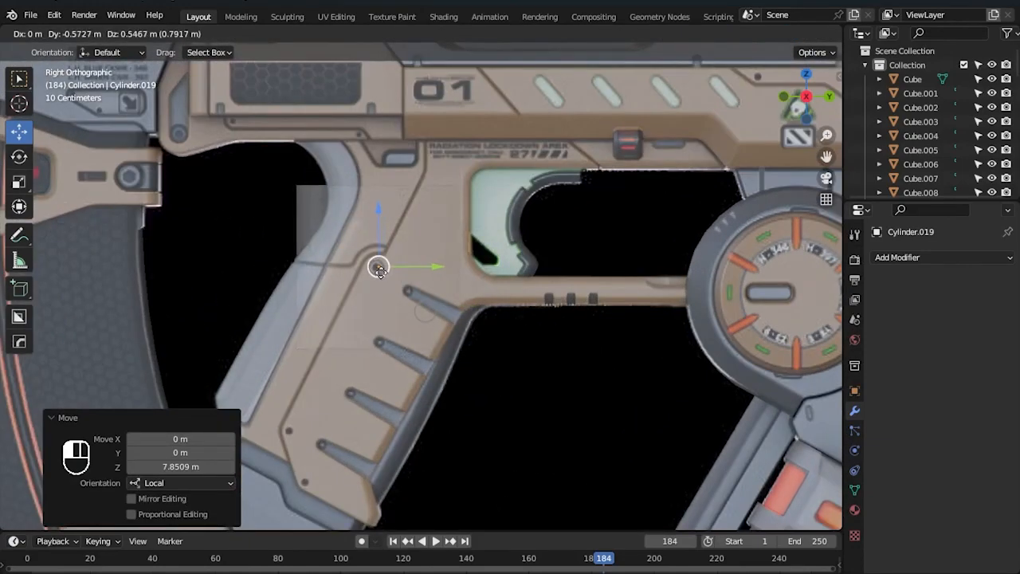
left_click(444, 291)
scroll(444, 290, "up", 3)
key("r")
key("y")
key("y")
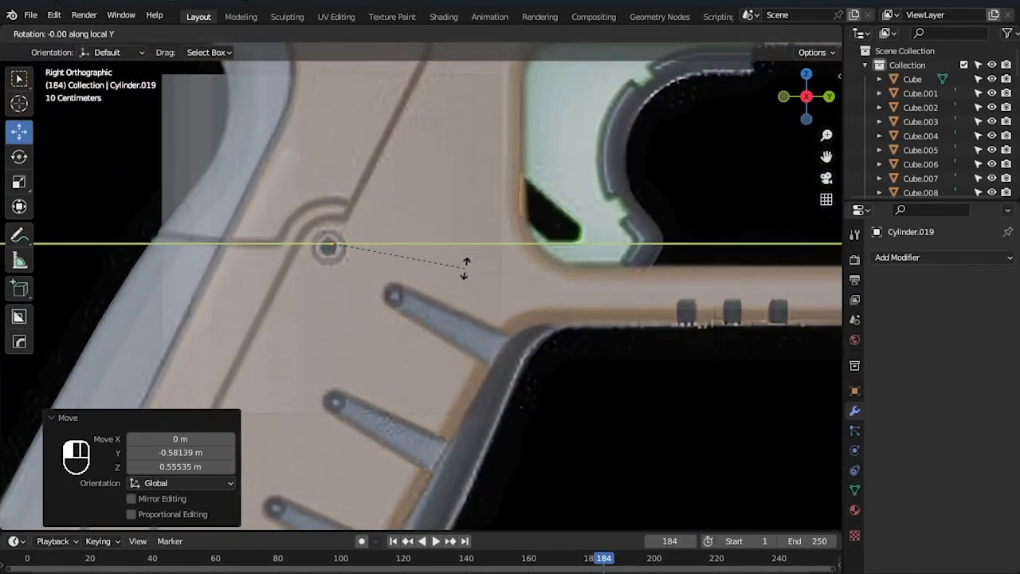
type("90")
key("Return")
- Scale the cylinder down to the grip screw's outline, centre it there, and apply a final 0.713 scale
key("s")
left_click(353, 261)
left_click_drag(341, 255, 413, 300)
left_click_drag(346, 245, 289, 246)
scroll(328, 247, "up", 3)
left_click(456, 248)
key("alt+z")
scroll(423, 275, "down", 3)
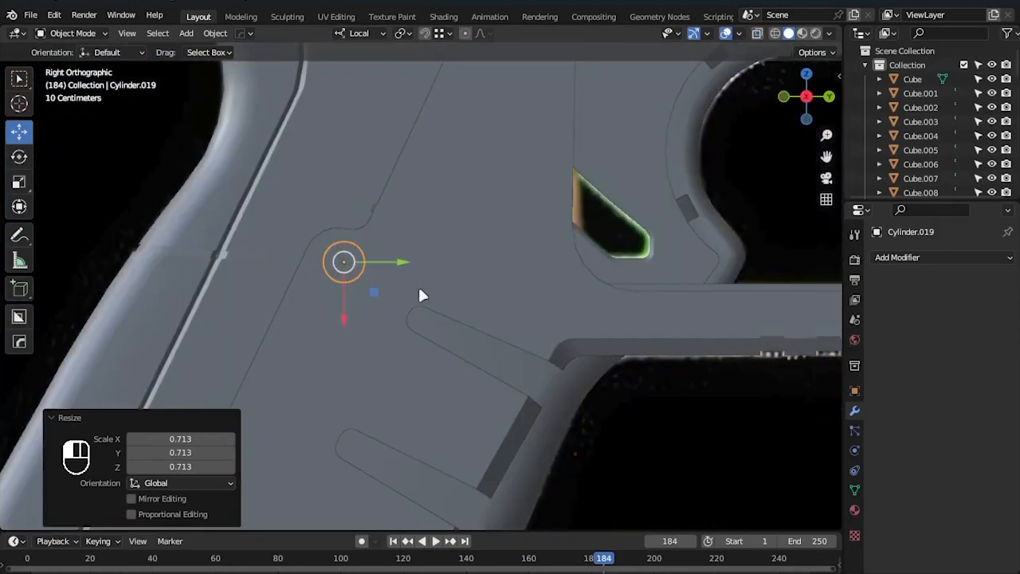
- Pull the cylinder outward from the grip along its local Z axis and scale it thinner along Z
middle_click_drag(413, 283, 432, 310)
left_click_drag(403, 292, 464, 306)
key("s")
key("x")
left_click(520, 325)
key("ctrl+z")
key("s")
key("z")
left_click(463, 308)
right_click(463, 306)
left_click(422, 289)
- Inset the cylinder's front face to form the screw's inner recess outline, following the reference image
scroll(664, 411, "up", 2)
scroll(458, 408, "up", 2)
key("Tab")
key("alt+z")
key("KP_3")
scroll(373, 324, "up", 2)
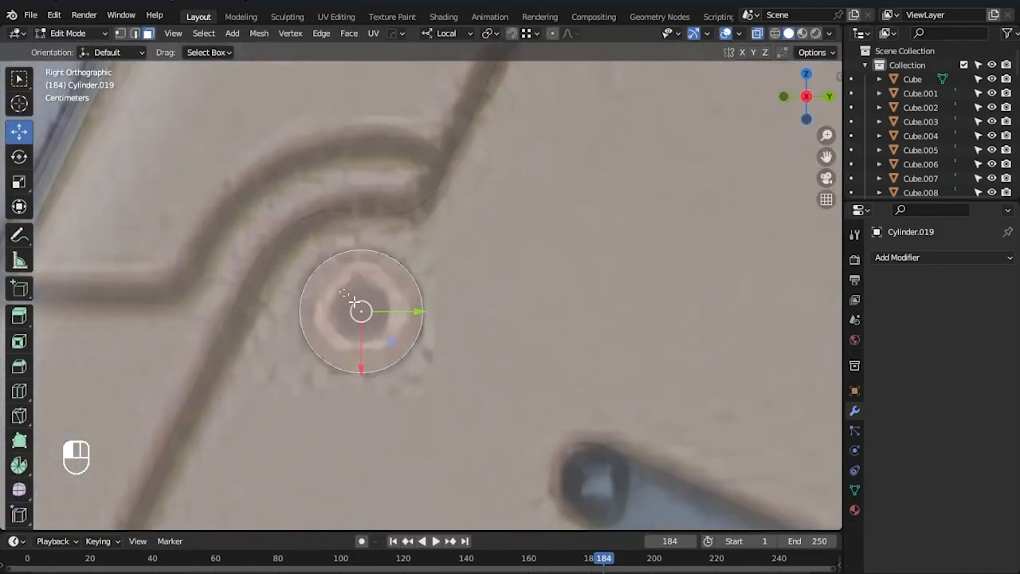
key("i")
left_click(502, 330)
middle_click_drag(397, 351, 424, 358, "shift")
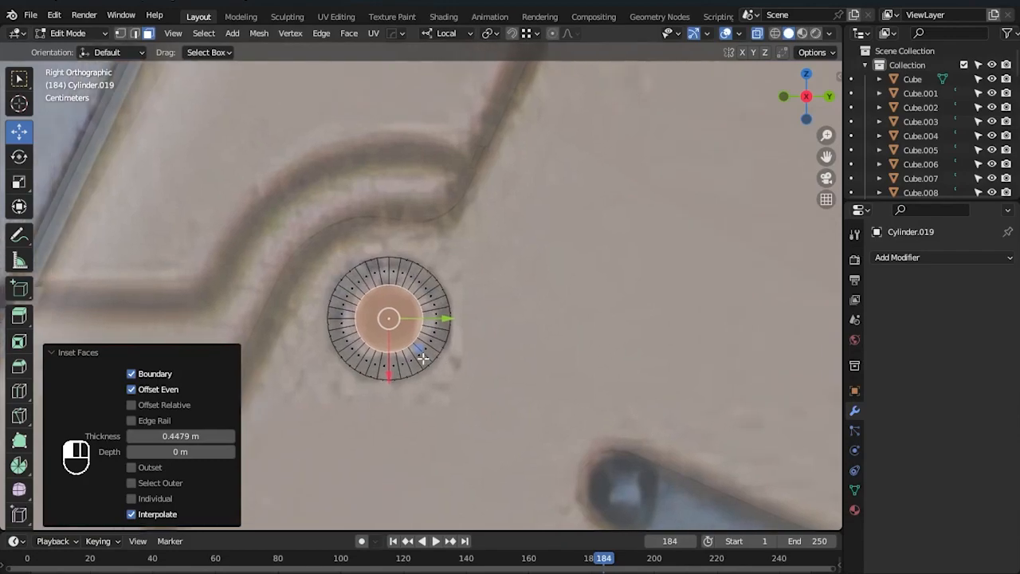
key("ctrl+z")
key("i")
key("i")
left_click(532, 370)
- Scale the screw cylinder further down along Z to a thin disc and shift it slightly toward the grip
middle_click_drag(532, 370, 582, 435)
key("Tab")
key("s")
key("x")
left_click(627, 416)
key("ctrl+z")
key("s")
key("z")
left_click(600, 418)
left_click_drag(687, 464, 667, 457)
- Extrude the disc's inset centre face along its normals with an offset of -0.426 m
key("Tab")
right_click(656, 425)
left_click(656, 361)
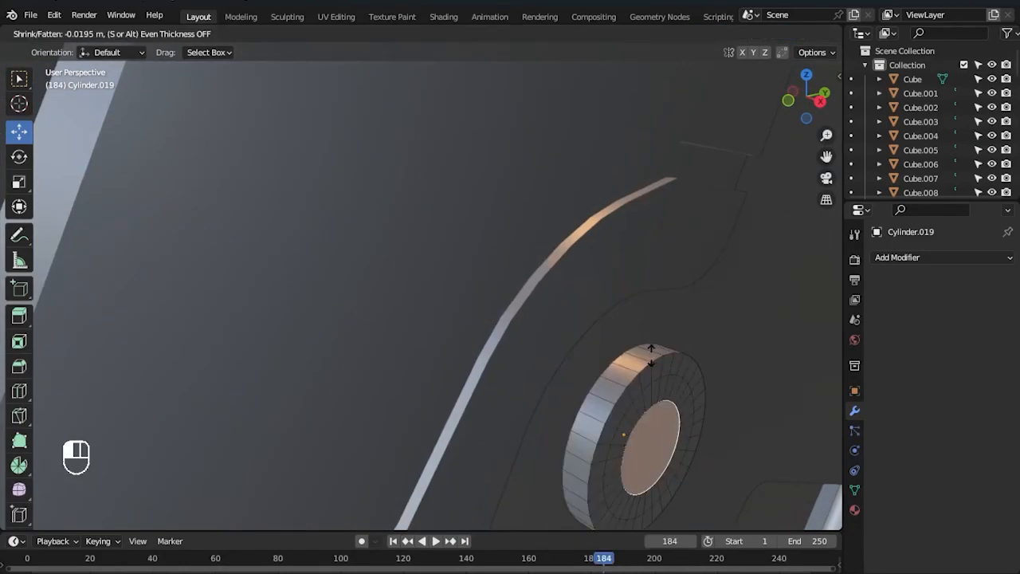
left_click(683, 61)
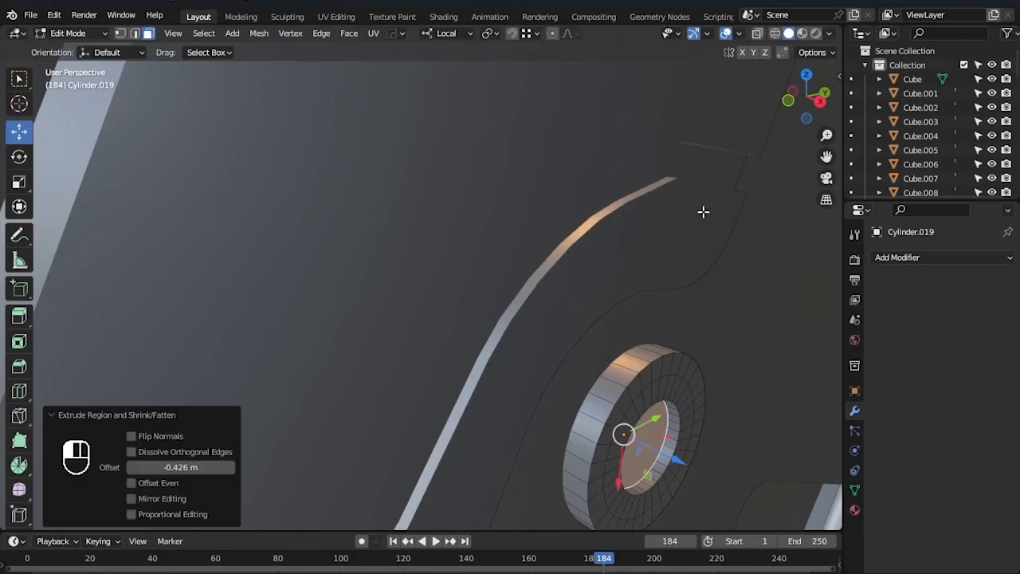
- Add an edge loop halfway between the disc's rim and recess, and select the outer ring of front faces
middle_click_drag(706, 205, 651, 257)
scroll(647, 294, "down", 5)
key("2")
left_click(558, 340)
middle_click_drag(559, 340, 509, 336)
scroll(478, 303, "up", 4)
scroll(437, 274, "up", 1, "alt")
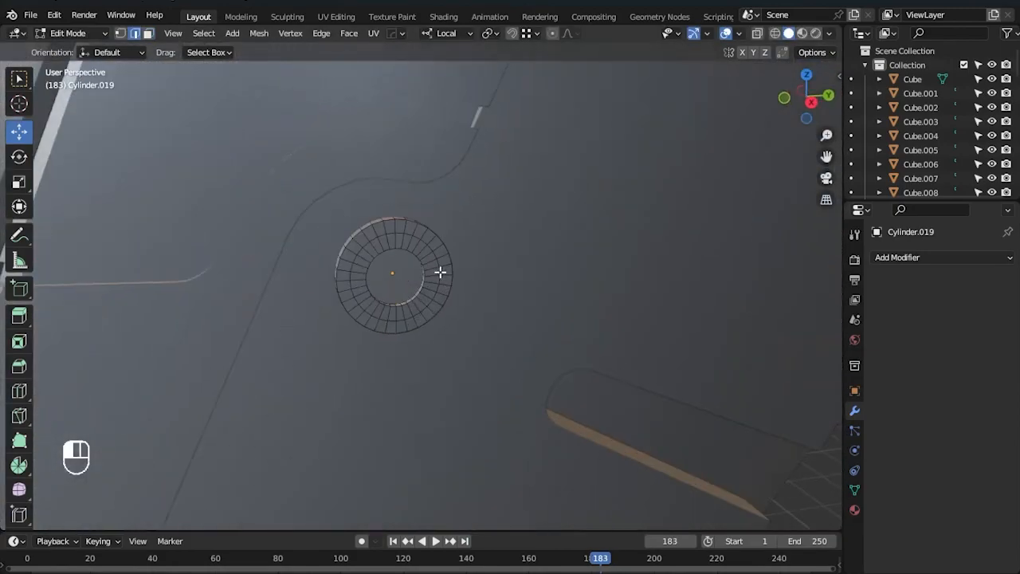
scroll(446, 256, "up", 1)
left_click(435, 252)
key("3")
scroll(471, 241, "up", 1)
left_click(460, 236, "alt")
middle_click_drag(488, 272, 590, 335)
key("g")
key("z")
key("z")
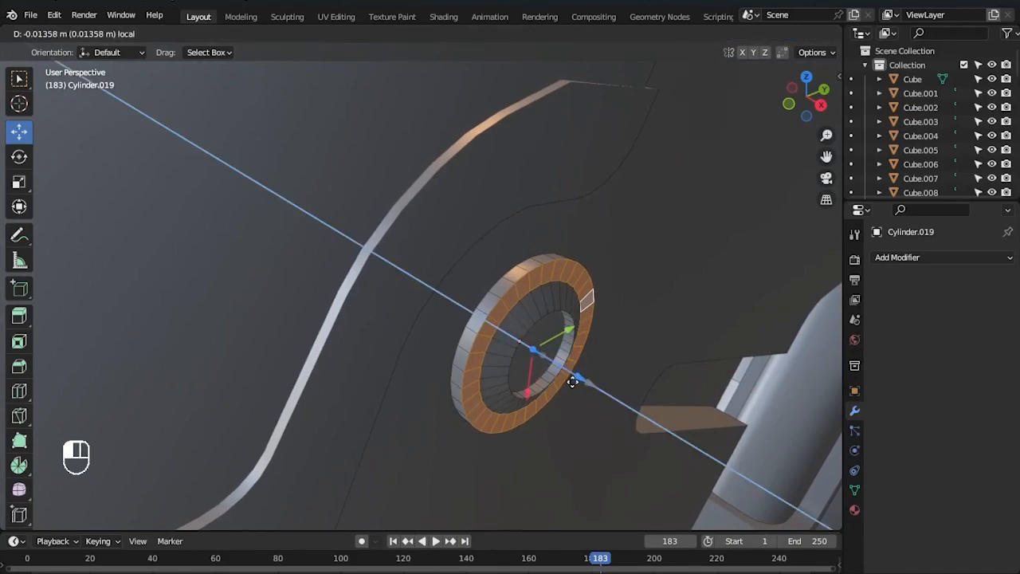
right_click(570, 387)
- Compare the screw disc with the reference image from the right orthographic view
key("KP_3")
scroll(464, 288, "down", 1)
key("Tab")
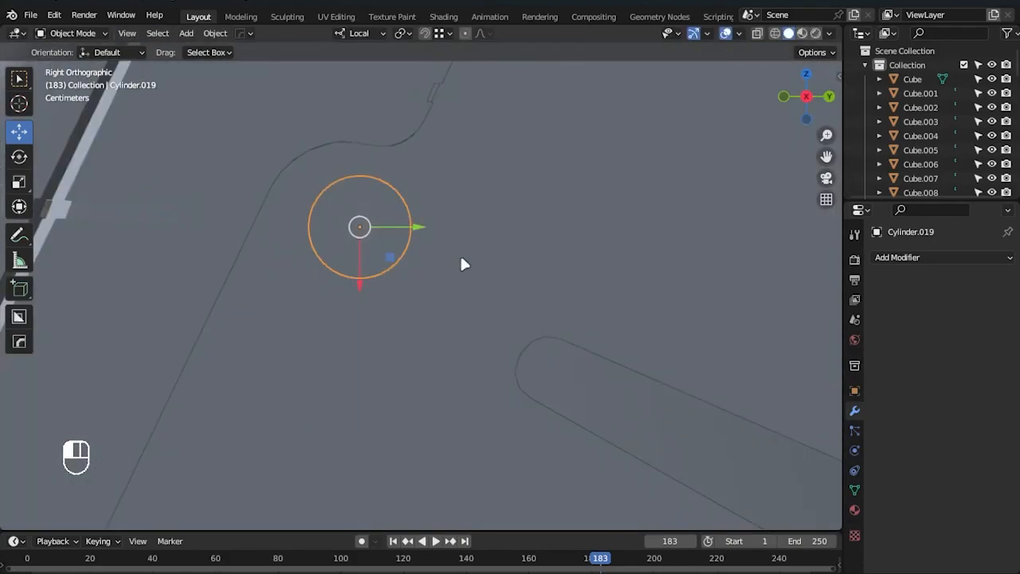
middle_click_drag(460, 256, 469, 295, "shift")
key("alt+z")
left_click(470, 295)
key("ctrl+z")
key("Tab")
key("alt+z")
middle_click_drag(494, 316, 532, 346)
right_click(533, 344)
left_click(536, 352)
left_click(538, 352)
- Bevel the middle edge loop on the disc's front into a narrow ring of faces
scroll(580, 389, "up", 1)
middle_click_drag(581, 389, 573, 386)
key("2")
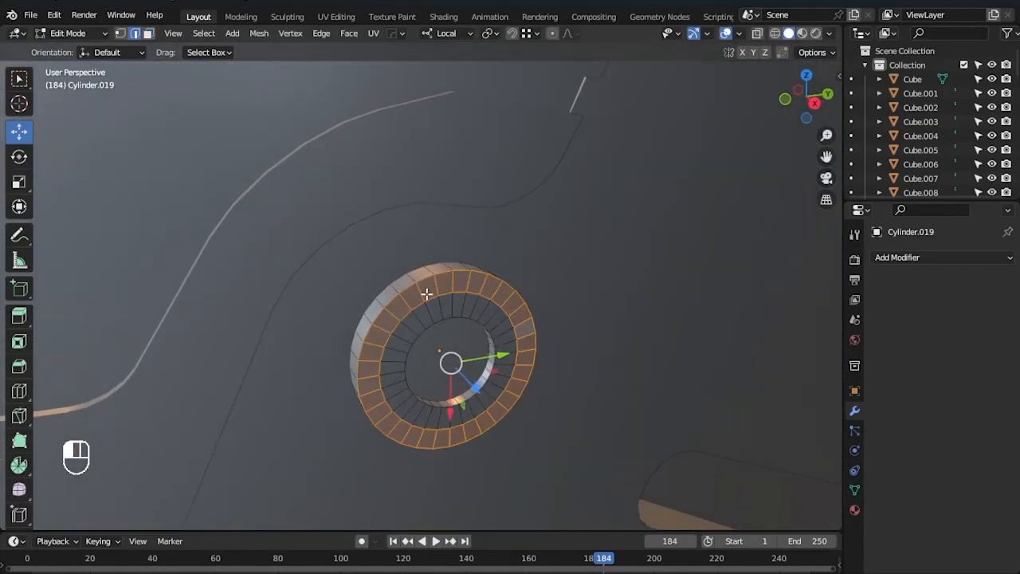
left_click(426, 294)
scroll(424, 298, "up", 3)
left_click(413, 326, "alt")
key("ctrl+b")
left_click(608, 387)
- Extrude the narrow ring of faces inward along normals to cut a circular groove in the screw head
key("3")
right_click(608, 380)
left_click(598, 348)
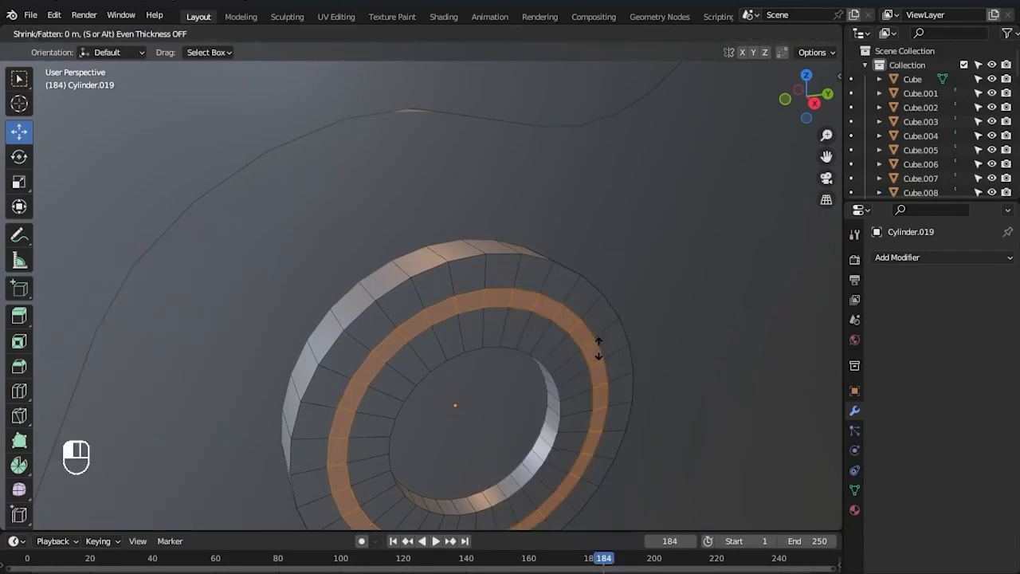
left_click(597, 212)
key("Tab")
scroll(659, 404, "down", 5)
left_click(826, 500)
- Push the grooved screw disc slightly deeper into the grip along its local Z axis
middle_click_drag(453, 386, 563, 336)
left_click(563, 336)
left_click(564, 335)
left_click_drag(616, 350, 606, 346)
key("Tab")
middle_click_drag(623, 349, 525, 367)
left_click(422, 315)
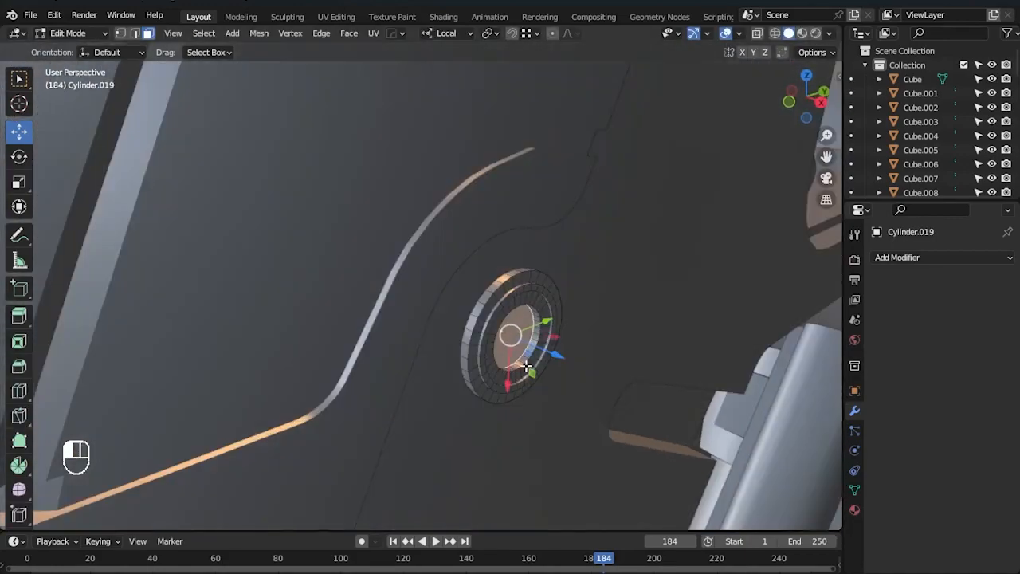
- Compare the finished grip screw and the surrounding grip with the reference image of the whole gun
key("Tab")
scroll(798, 483, "down", 5)
middle_click_drag(640, 449, 522, 257)
key("KP_3")
key("alt+z")
scroll(527, 378, "down", 4)
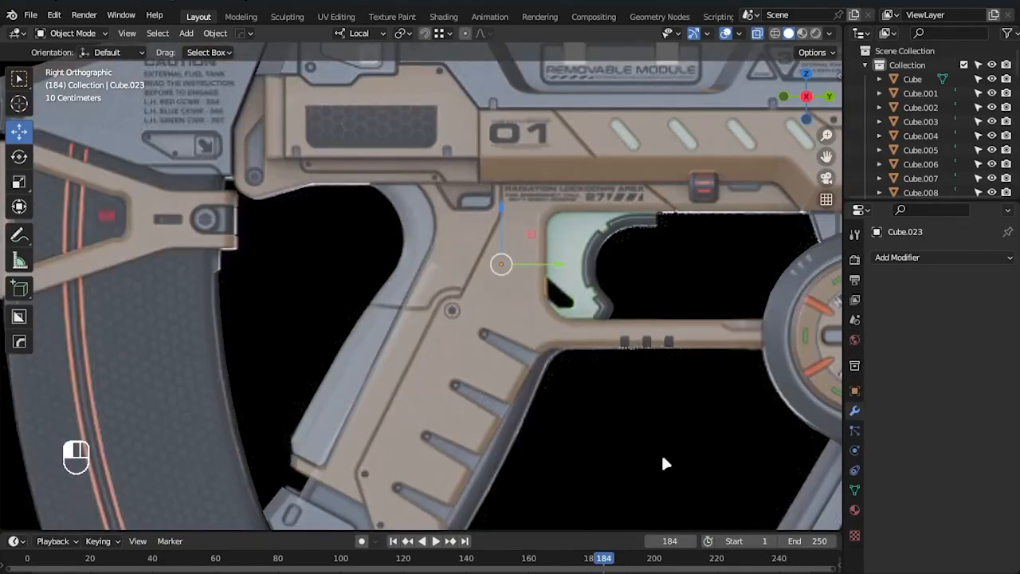
left_click(662, 459)
scroll(614, 422, "down", 3)
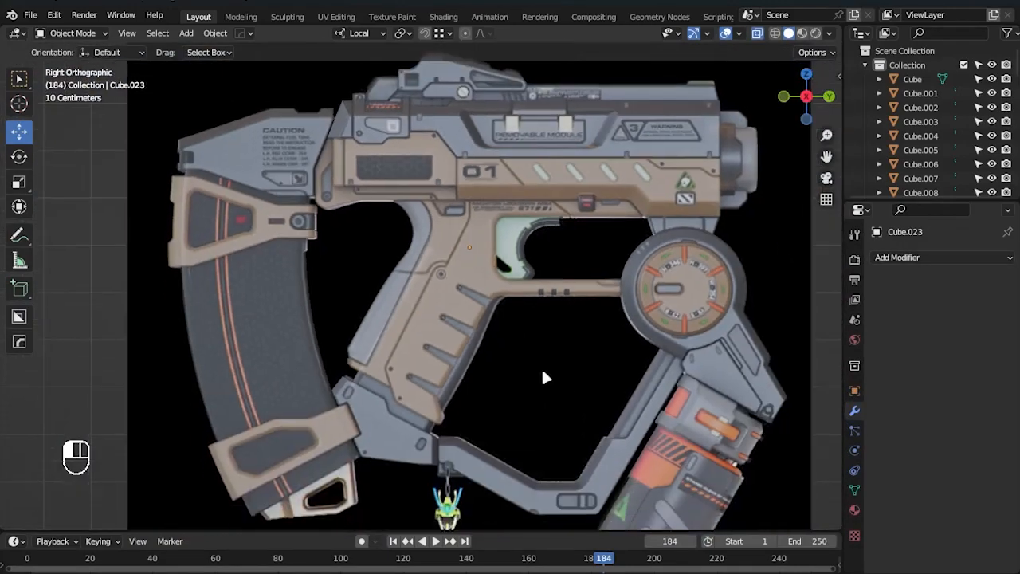
- Bevel the two lower corners of the notch in the upper grip panel to match the reference
middle_click_drag(493, 241, 489, 302, "shift")
scroll(489, 302, "up", 5)
key("Tab")
key("2")
scroll(470, 310, "up", 3)
scroll(475, 285, "up", 2)
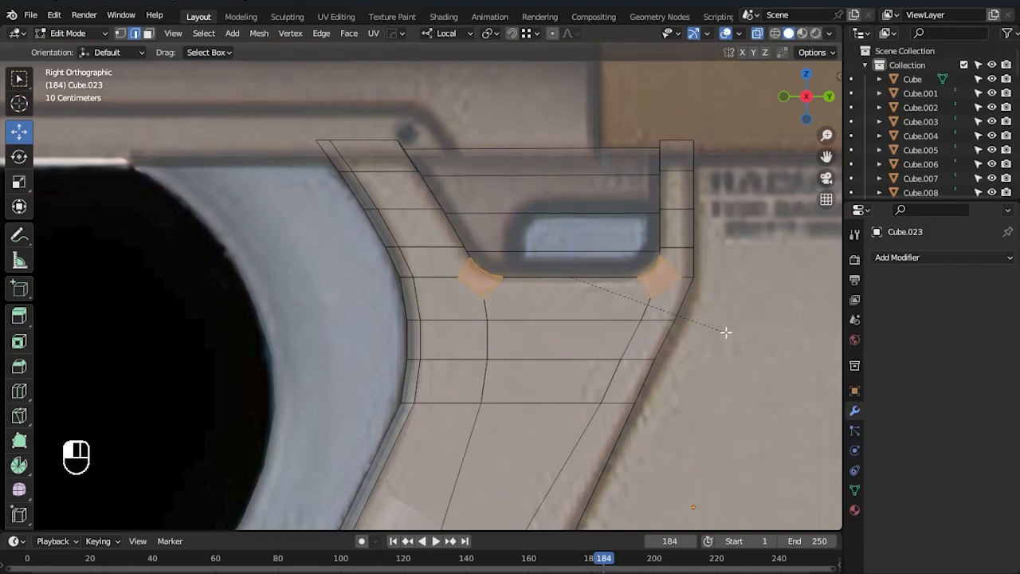
left_click(725, 332)
key("Tab")
- Examine the grip panel's rounded notch in perspective and from the right side
scroll(637, 338, "down", 3)
key("alt+z")
middle_click_drag(362, 365, 656, 435)
key("Tab")
key("Tab")
left_click(808, 398)
key("KP_3")
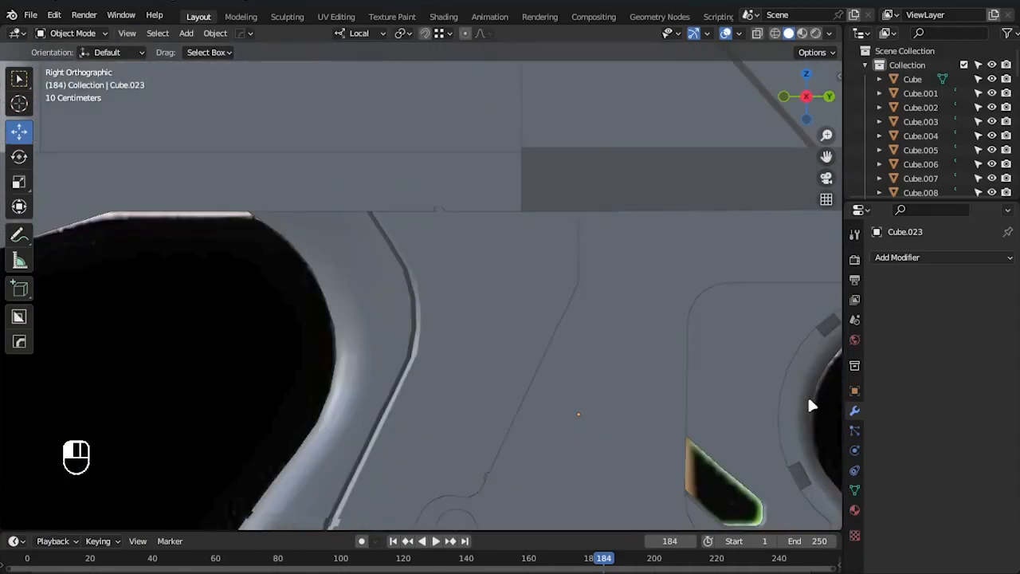
- Add a 2 m cube and raise it about 8 m to the upper part of the grip
key("shift+a")
mouse_move(569, 284)
left_click(658, 302)
scroll(485, 392, "down", 8)
key("g")
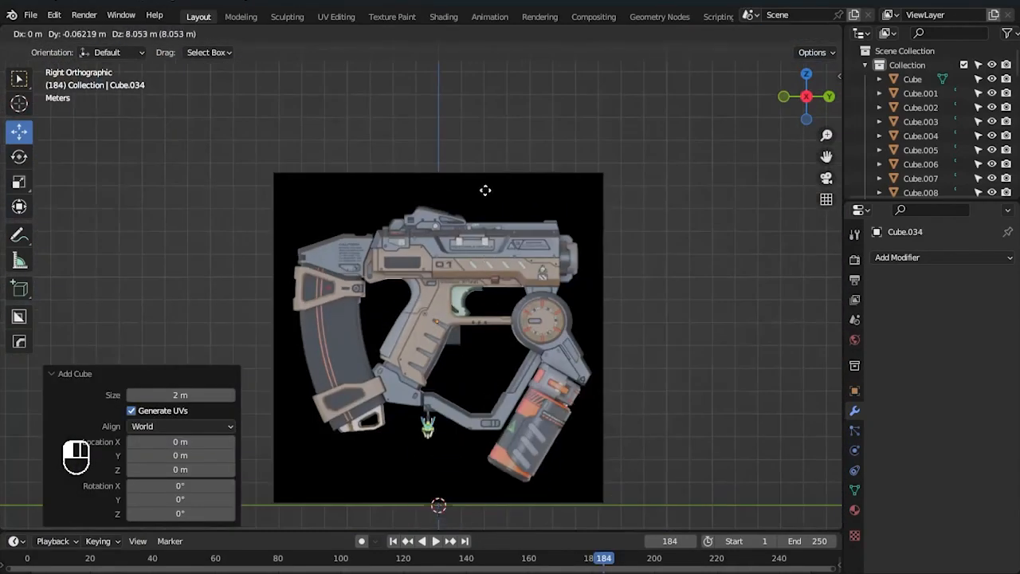
left_click(485, 193)
- Move the cube's rear side and bottom edge to the outline of the small window above the grip
scroll(546, 332, "up", 6)
key("Tab")
key("alt+z")
left_click_drag(494, 218, 494, 215)
left_click_drag(353, 317, 423, 379)
left_click_drag(454, 365, 503, 369)
left_click(526, 421)
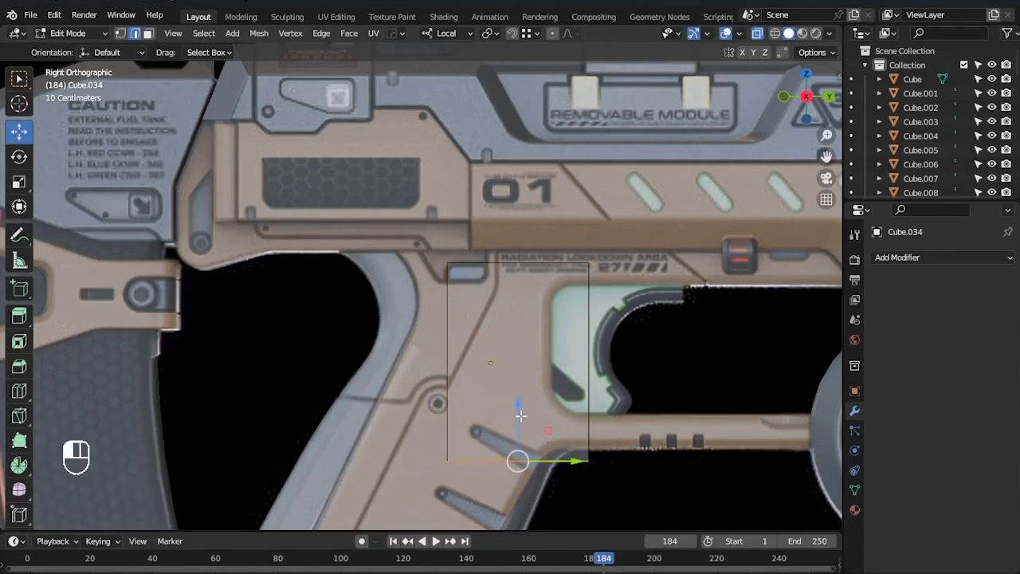
left_click(523, 408)
left_click_drag(521, 404, 544, 230)
- Pull the cube's front side back to the small window's edge and adjust its top edge to the reference
left_click_drag(549, 228, 613, 318)
scroll(637, 308, "up", 2)
left_click_drag(700, 268, 558, 275)
scroll(558, 281, "up", 4)
left_click(572, 323)
left_click_drag(568, 237, 568, 230)
key("Tab")
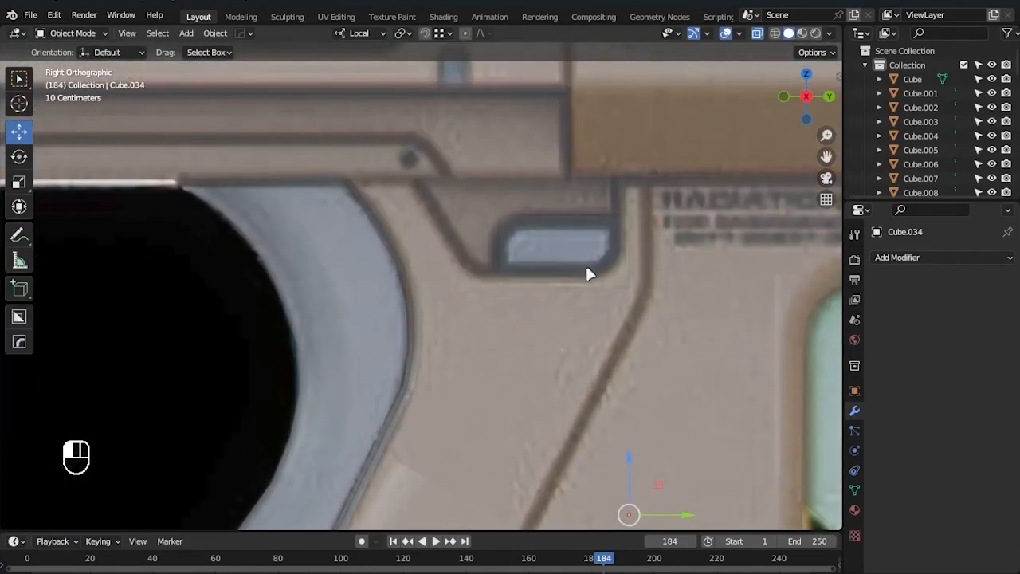
- Apply the window block's scale and set its origin to Center of Mass (Surface)
key("ctrl+a")
left_click(582, 236)
middle_click_drag(583, 236, 676, 352)
right_click(676, 352)
mouse_move(605, 328)
left_click(766, 373)
- Scale the window block narrower along local X so it closely fits the grip's thickness
key("s")
key("x")
key("x")
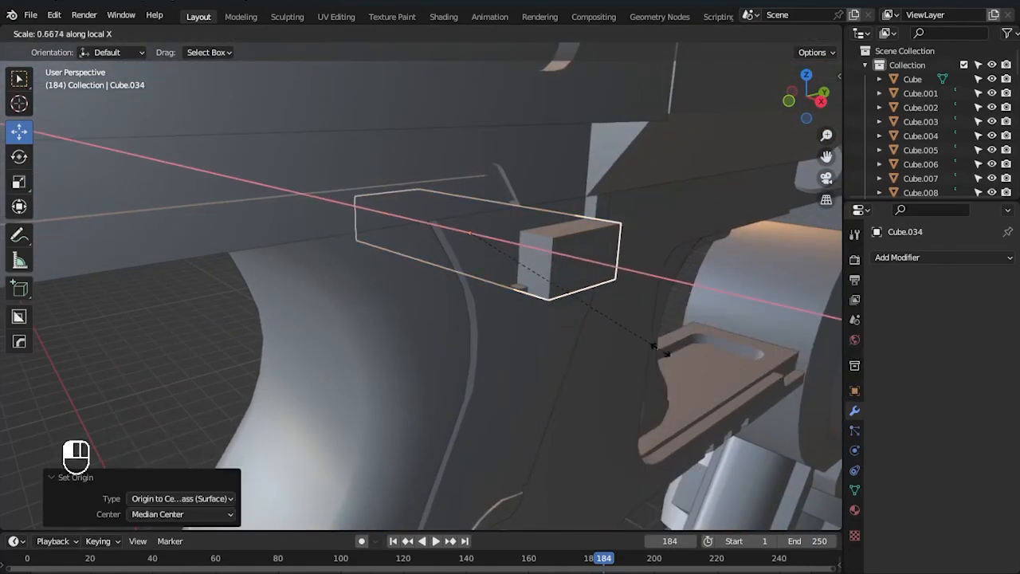
left_click(612, 331)
- Apply the window block's scale again and bevel its upper rear edge to the reference's rounded corner
key("KP_3")
key("Tab")
left_click_drag(465, 212, 521, 245)
middle_click_drag(568, 263, 551, 282, "shift")
key("Tab")
key("ctrl+a")
left_click(577, 288)
key("Tab")
scroll(629, 304, "up", 1)
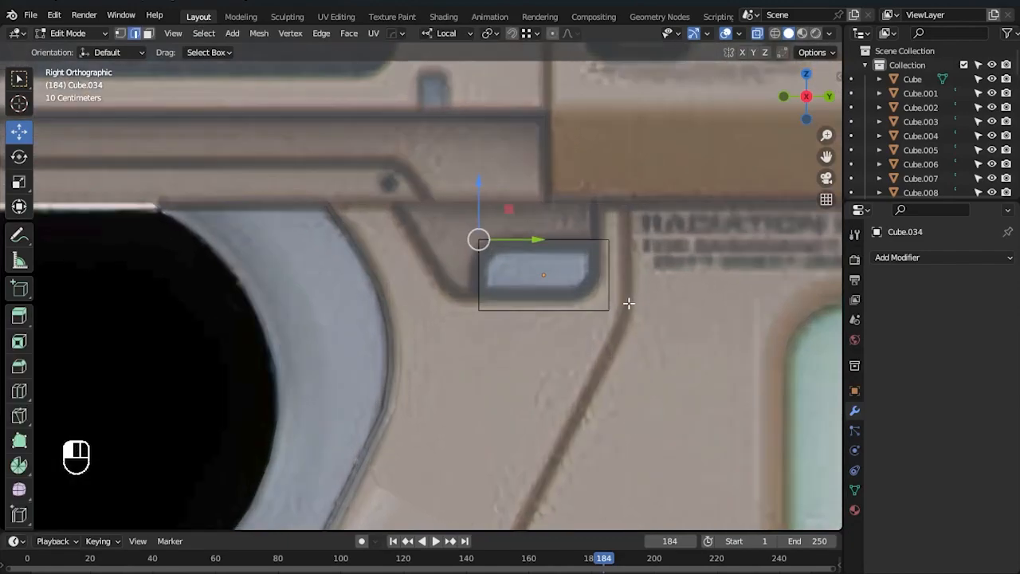
left_click(659, 319)
key("Tab")
- Shade the window block smooth with Auto Smooth at 30°
scroll(583, 340, "down", 2)
middle_click_drag(583, 341, 561, 290)
right_click(562, 291)
left_click(558, 230)
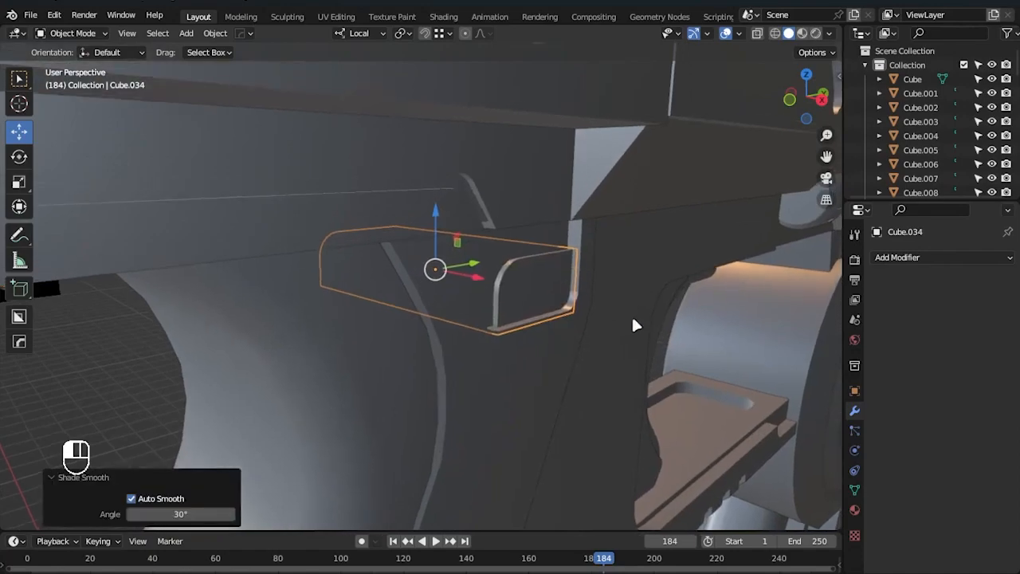
- Adjust the window block's width along X so that it fits the grip's thickness
scroll(633, 324, "up", 2)
key("s")
key("x")
key("x")
left_click(731, 361)
scroll(726, 372, "down", 3)
middle_click_drag(726, 371, 583, 359)
key("KP_3")
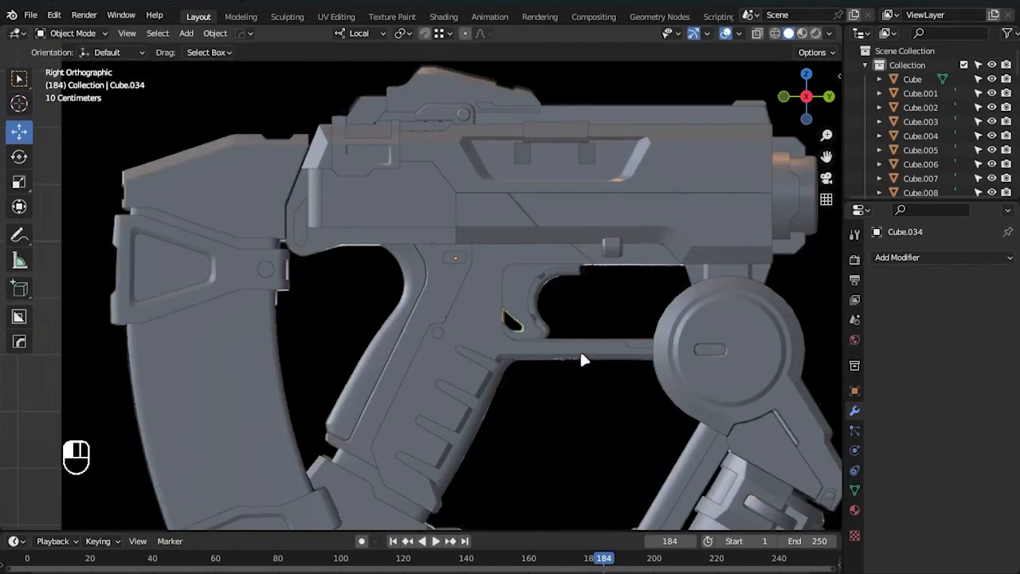
- Edit the mesh of the magazine's upper bracket and knife a vertical cut across its arm at the reference slot's rear end
scroll(580, 351, "down", 2)
scroll(534, 341, "up", 2)
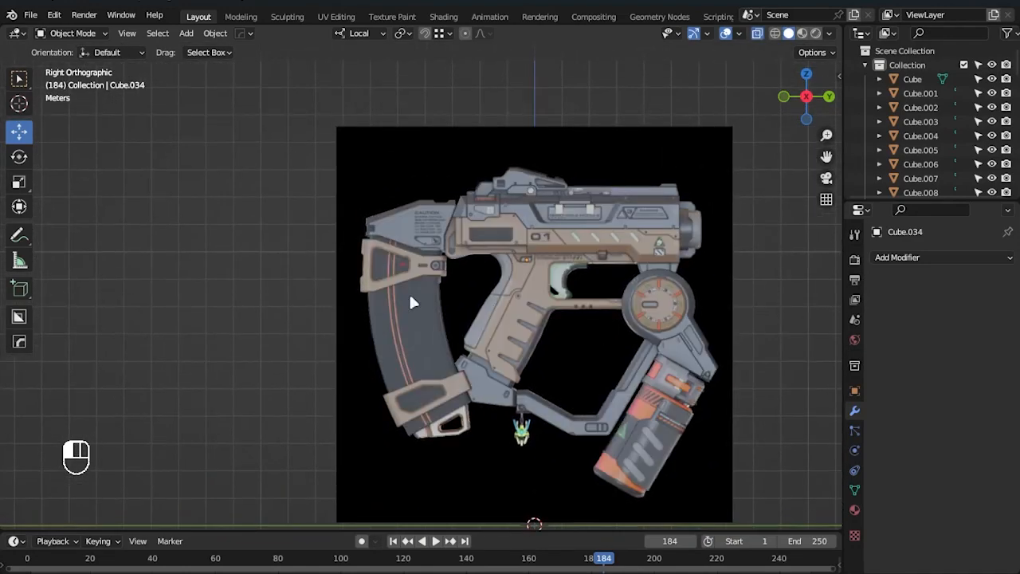
scroll(408, 291, "up", 5)
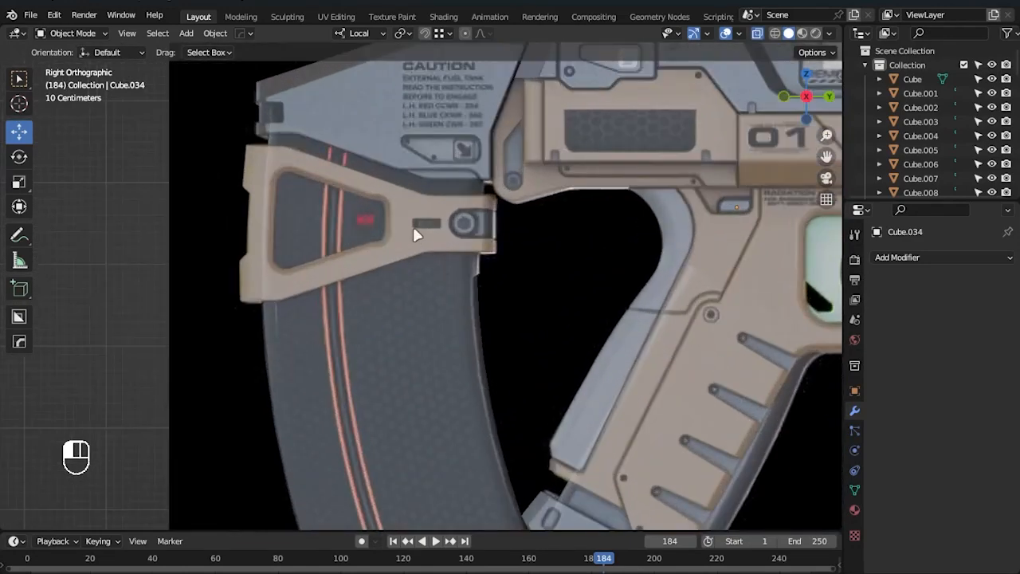
left_click(416, 232)
key("Tab")
scroll(478, 248, "up", 3)
scroll(472, 232, "up", 1)
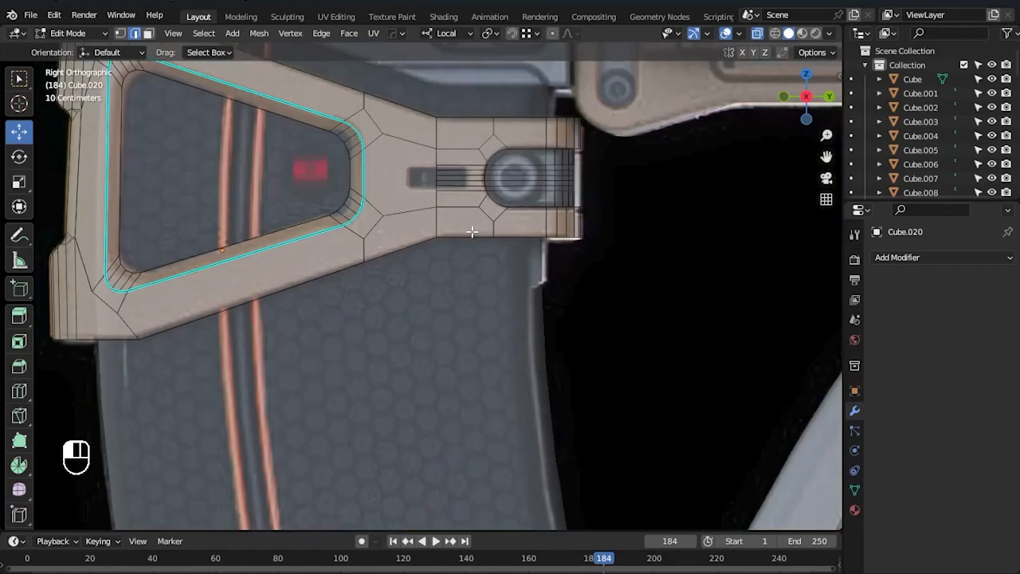
middle_click_drag(462, 218, 486, 267, "shift")
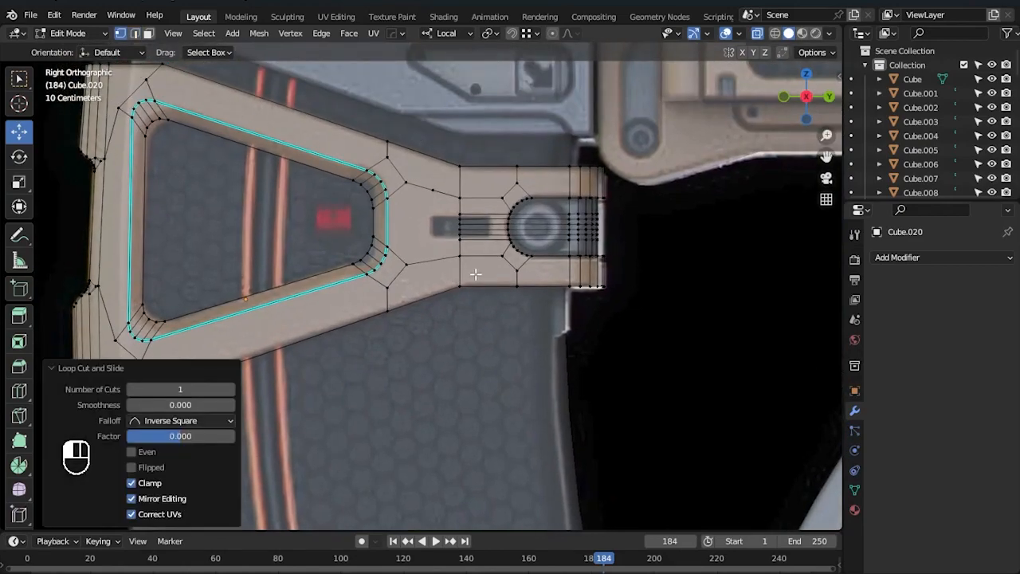
middle_click_drag(531, 321, 534, 355, "shift")
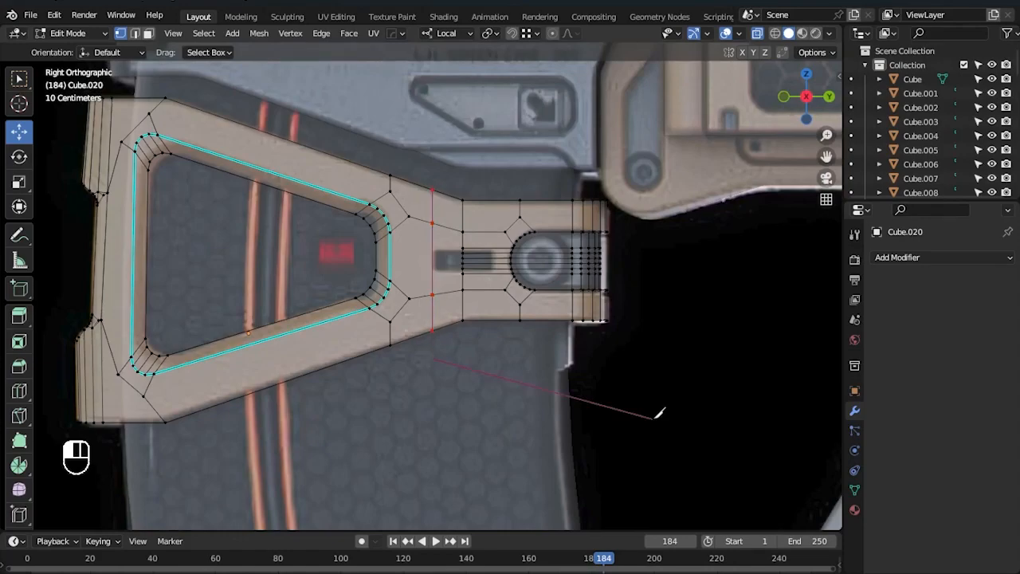
key("Return")
- Move the inner vertices beside the bracket's rounded recess along Y to the reference slot's front end
scroll(596, 370, "up", 1)
scroll(567, 317, "up", 1)
scroll(558, 307, "up", 1)
middle_click_drag(558, 292, 545, 357, "shift")
left_click_drag(510, 340, 463, 281)
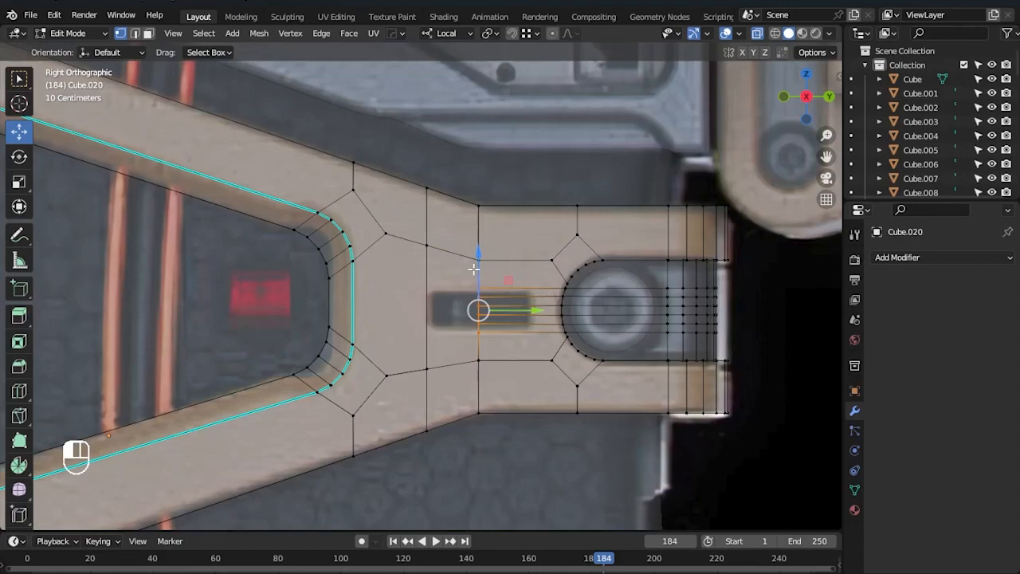
left_click_drag(535, 317, 589, 316)
- Scale the vertices at the slot's rear and front ends along local Z to match the slot's height in the reference
left_click(531, 297)
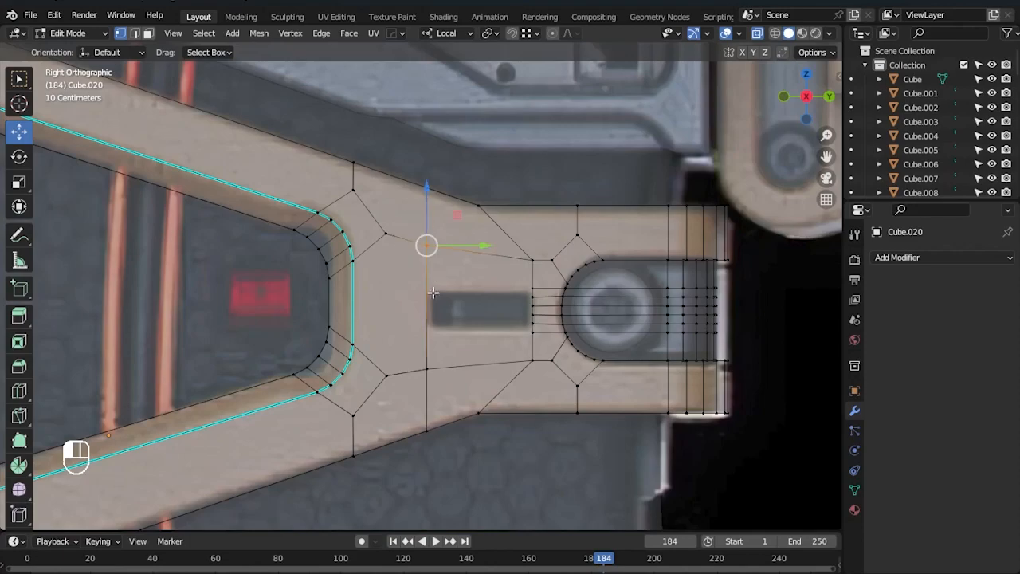
key("s")
key("z")
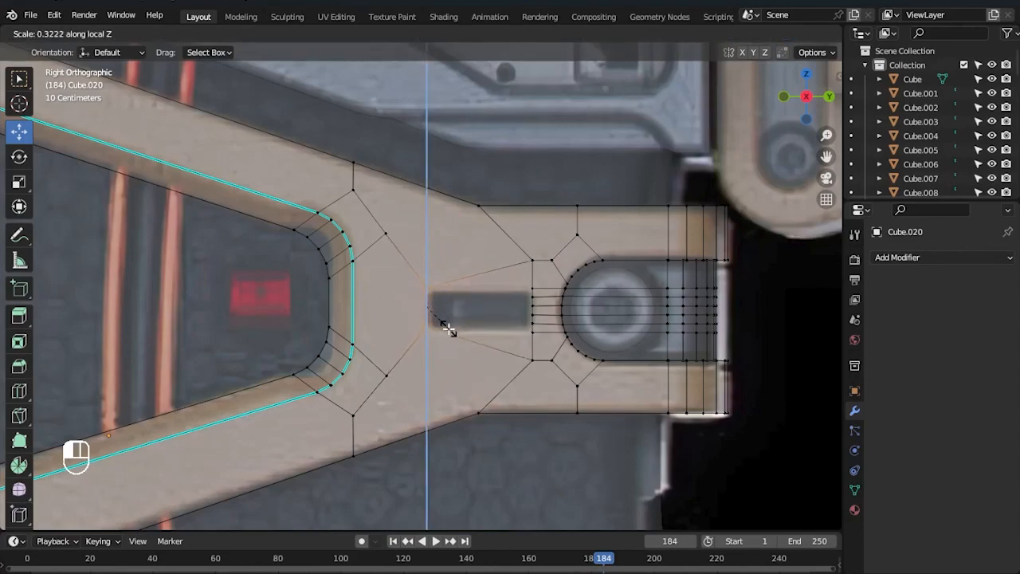
left_click(447, 328)
scroll(450, 337, "up", 2)
left_click_drag(485, 349, 486, 351)
key("s")
key("z")
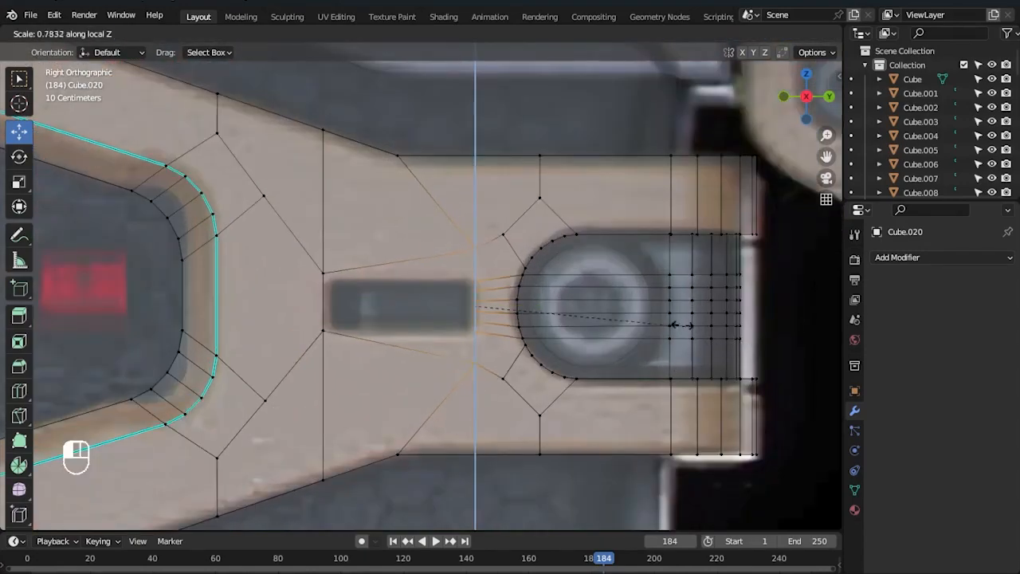
left_click(584, 300)
- Level the slot's upper and lower edges by scaling each one to 0 along Z
left_click_drag(520, 280, 518, 282)
type("sz0")
key("Return")
left_click_drag(473, 365, 477, 364)
type("sz0")
key("Return")
- Bridge the slot's rectangular faces to open a hole through the bracket, and return to Object Mode
key("3")
left_click(361, 292)
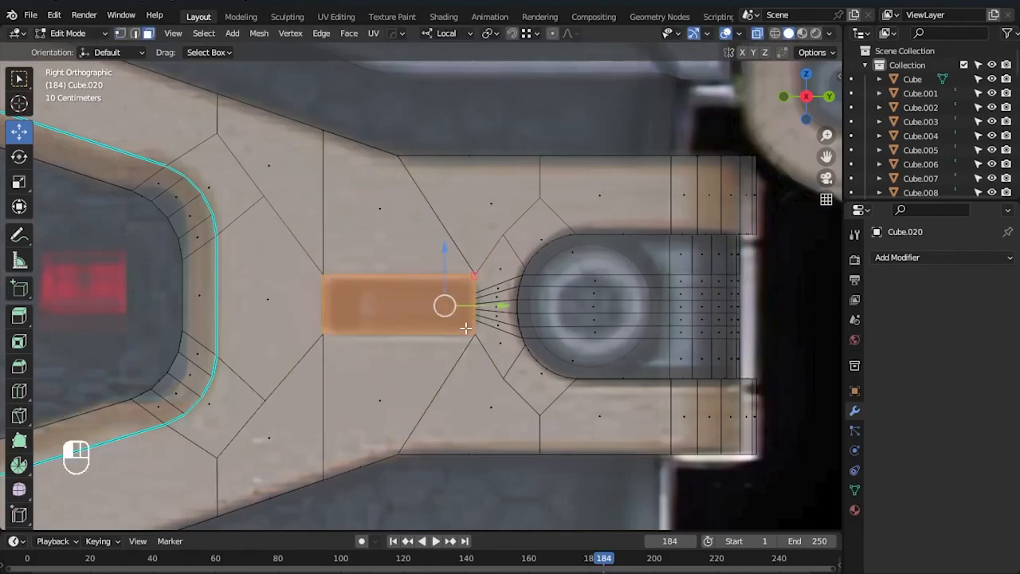
scroll(639, 383, "down", 6)
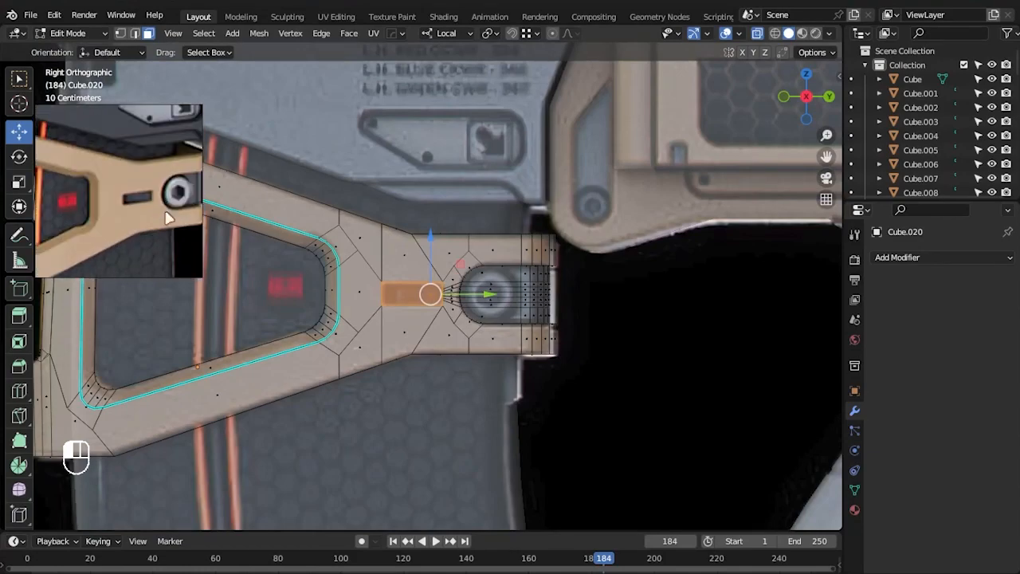
right_click(534, 336)
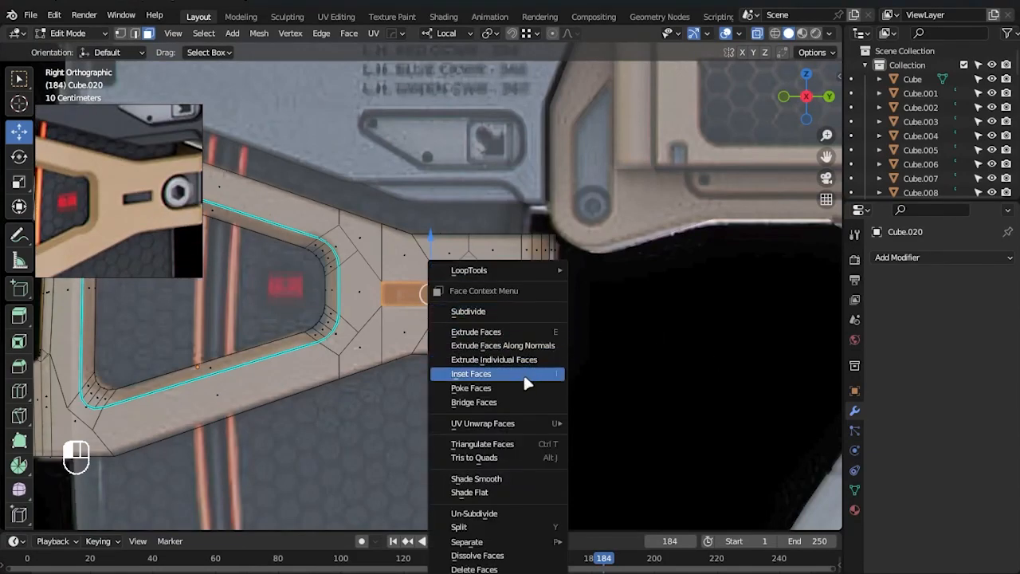
left_click(517, 402)
scroll(534, 329, "up", 5)
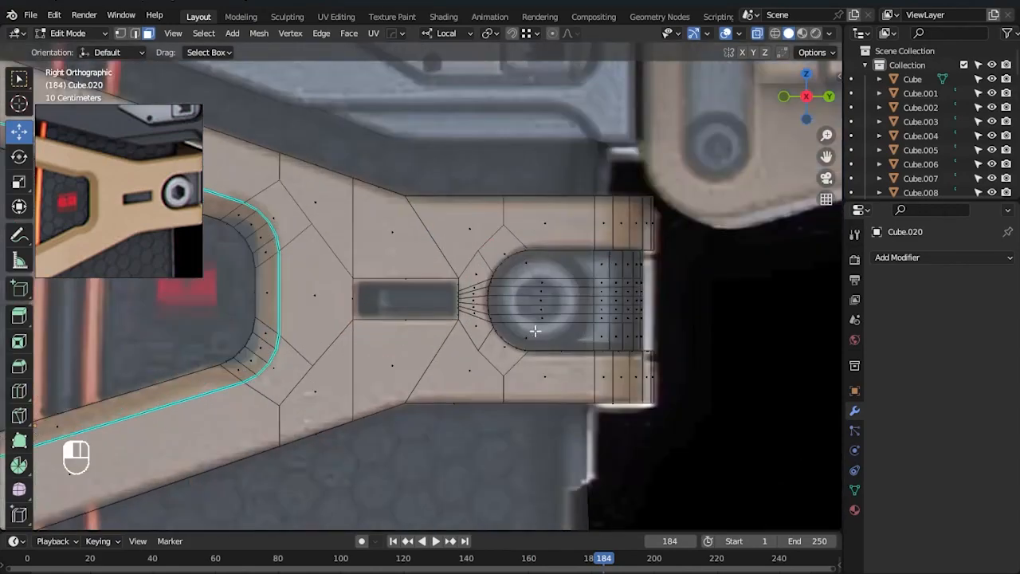
key("2")
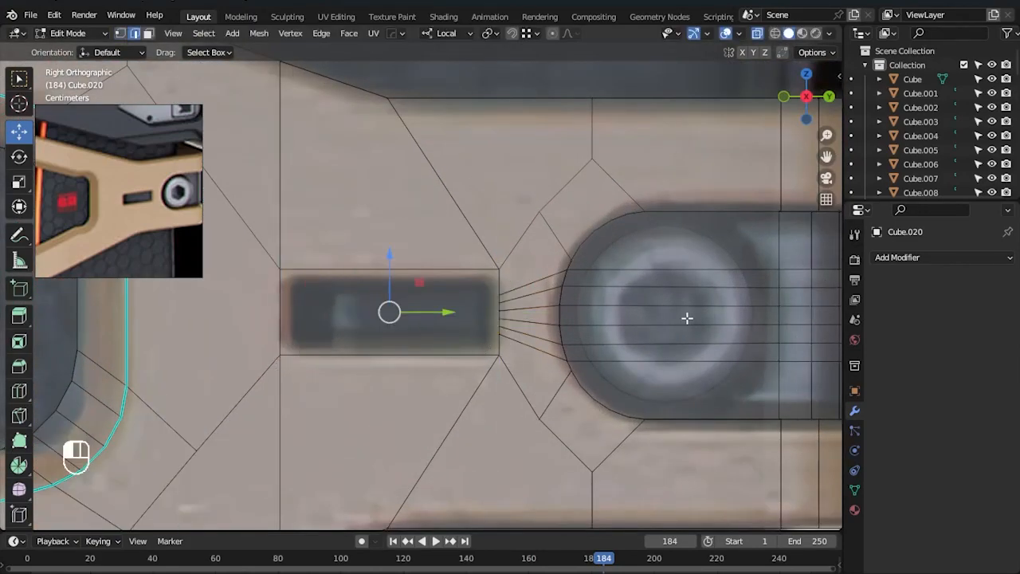
key("Tab")
scroll(694, 338, "down", 6)
middle_click_drag(733, 441, 500, 419)
scroll(501, 419, "down", 6)
middle_click_drag(590, 440, 602, 385)
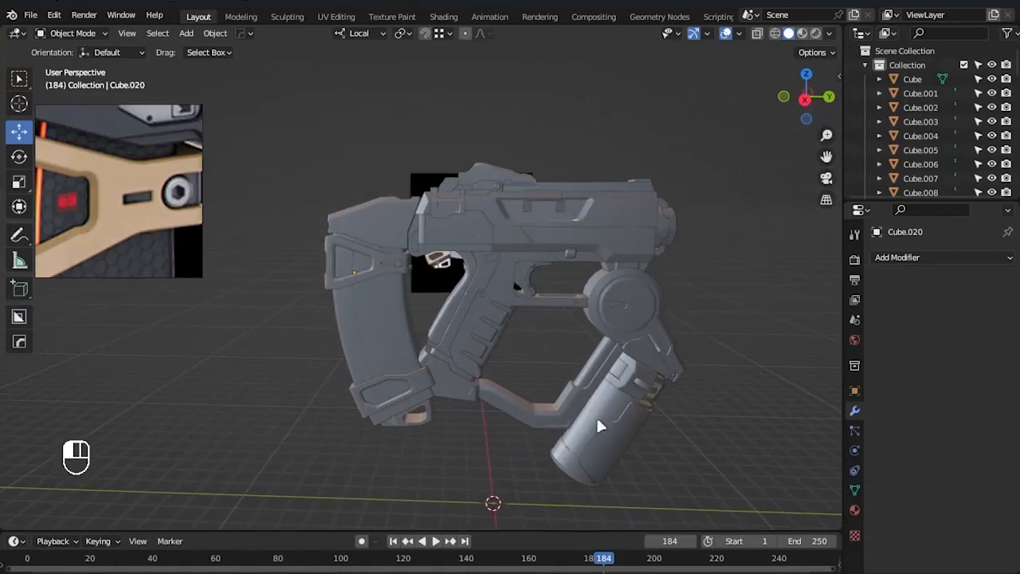